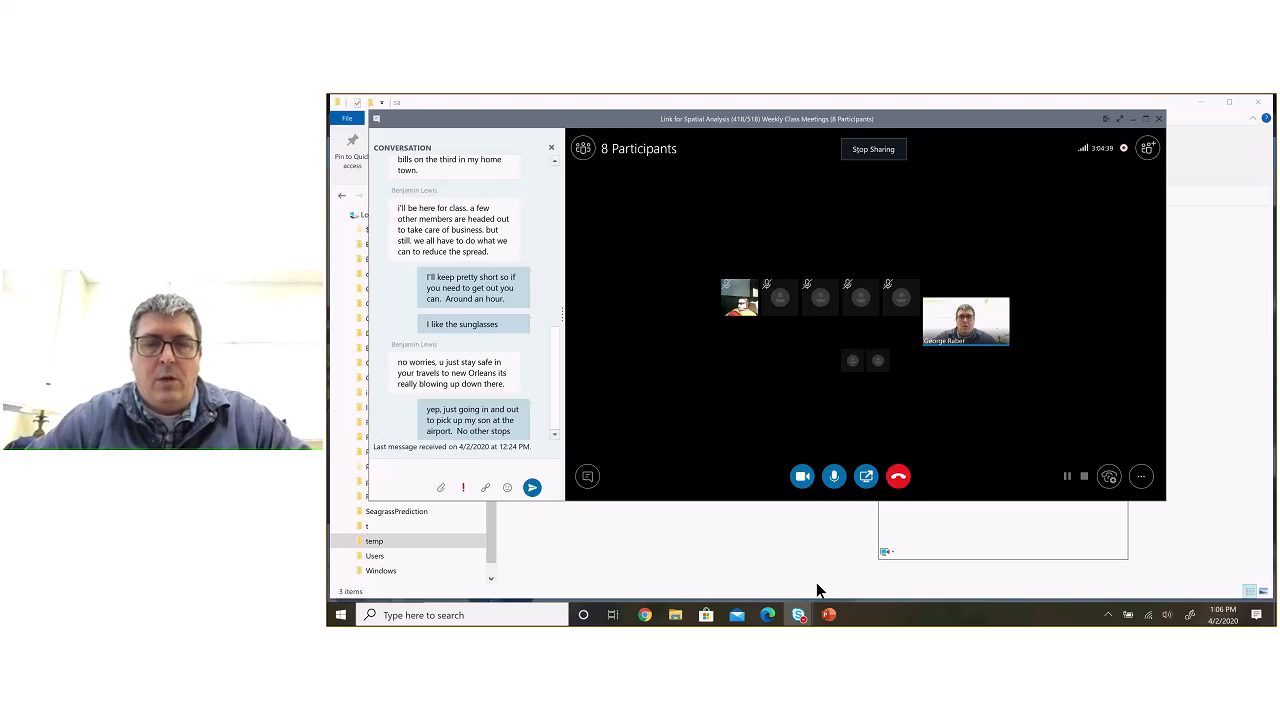
Step: Switch to Google Chrome and load the University of Southern Mississippi Canvas login page (usm.instructure.com) in a new tab
{"action": "left_click", "coordinate": [646, 615]}
{"action": "left_click", "coordinate": [645, 615]}
{"action": "left_click", "coordinate": [675, 616]}
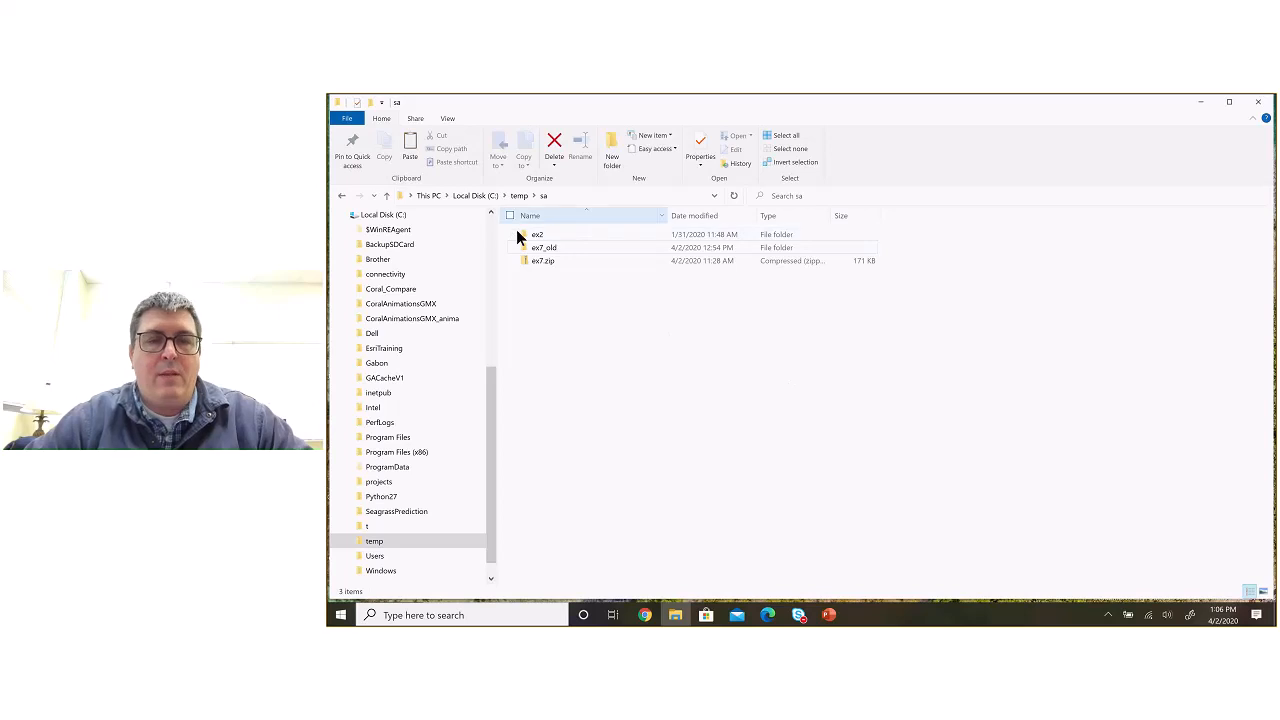
{"action": "left_click", "coordinate": [650, 610]}
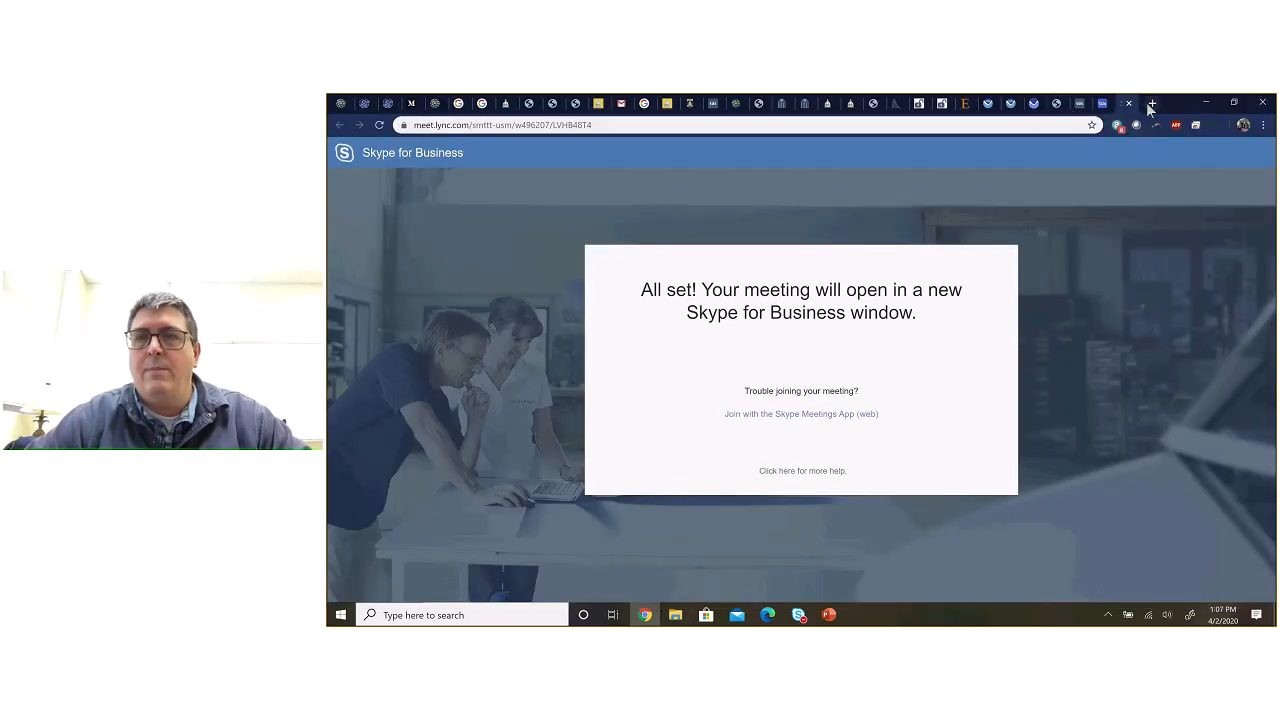
{"action": "left_click", "coordinate": [1152, 103]}
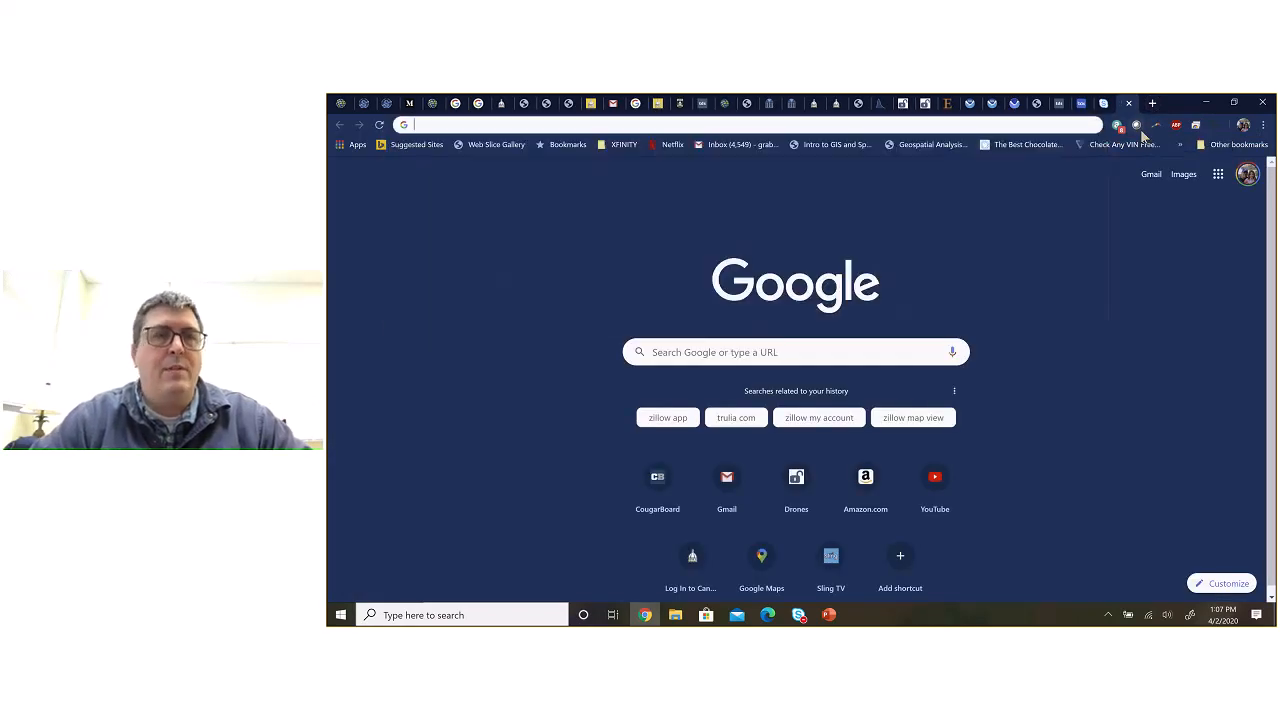
{"action": "type", "text": "usm"}
{"action": "key", "text": "Return"}
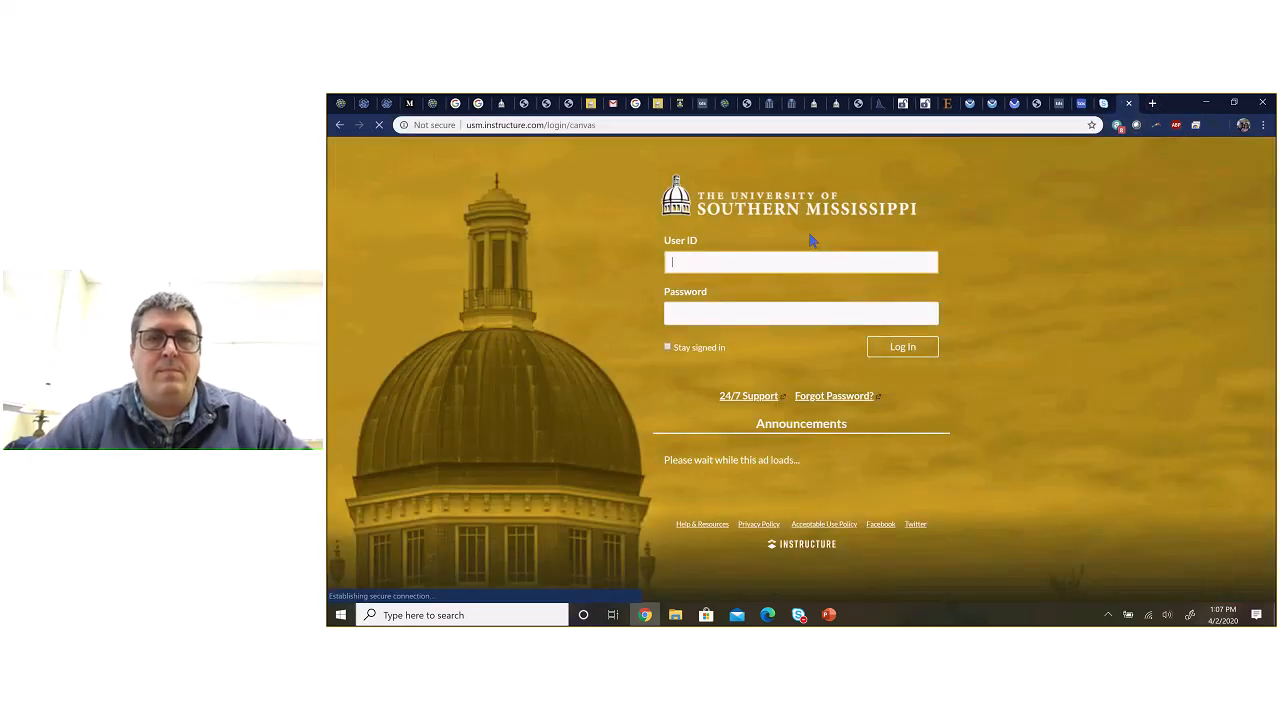
Step: Fill in the saved user ID and try to log in with the account password
{"action": "left_click", "coordinate": [757, 263]}
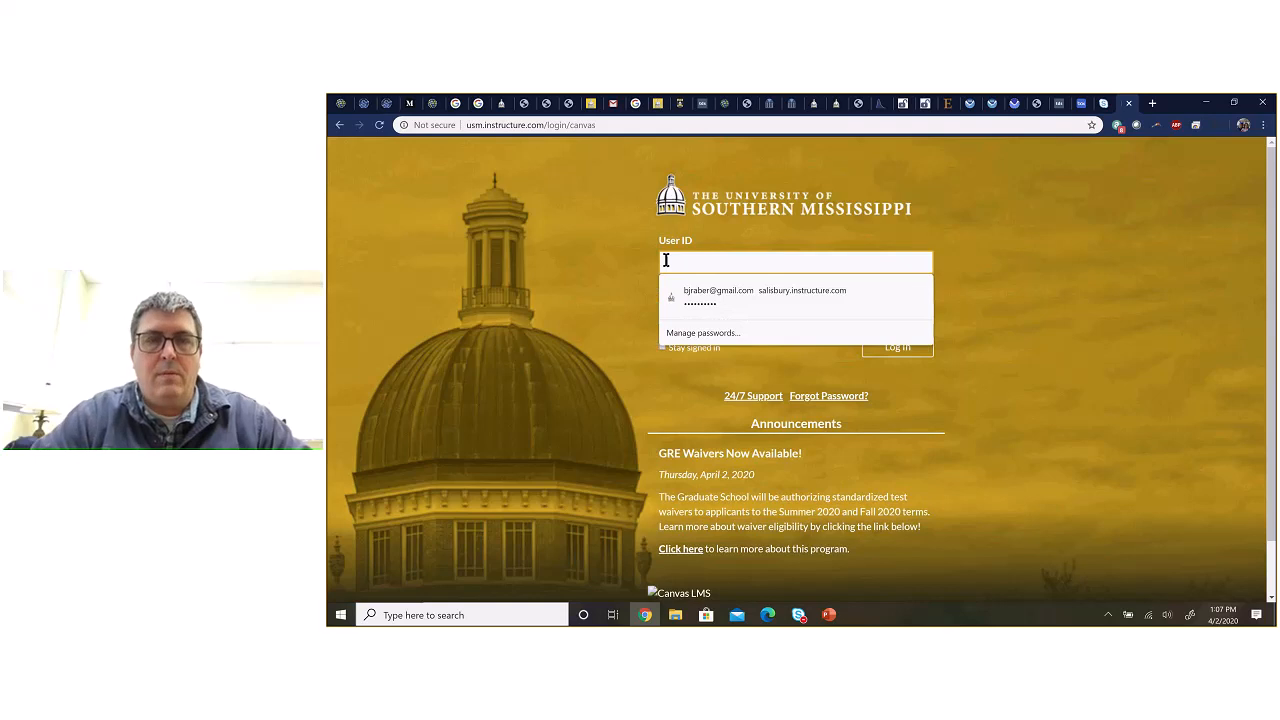
{"action": "type", "text": "w"}
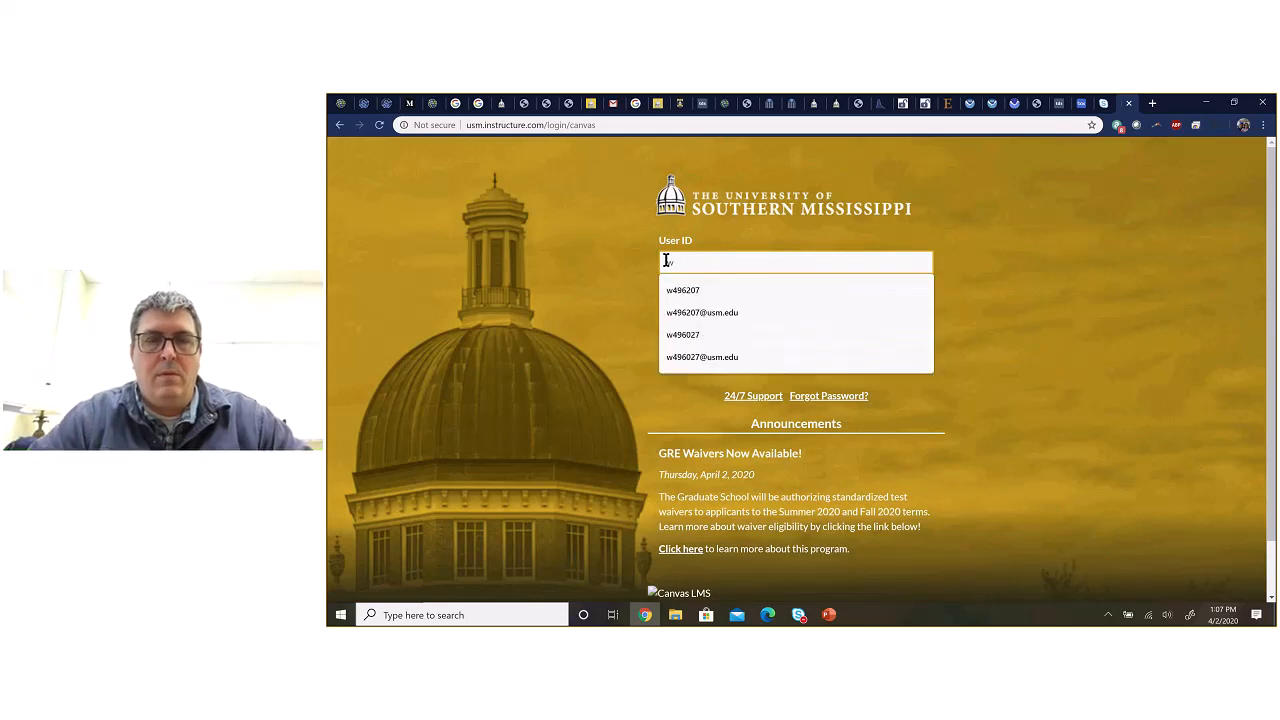
{"action": "left_click", "coordinate": [683, 290]}
{"action": "left_click", "coordinate": [676, 311]}
{"action": "type", "text": "••••••••"}
{"action": "key", "text": "Return"}
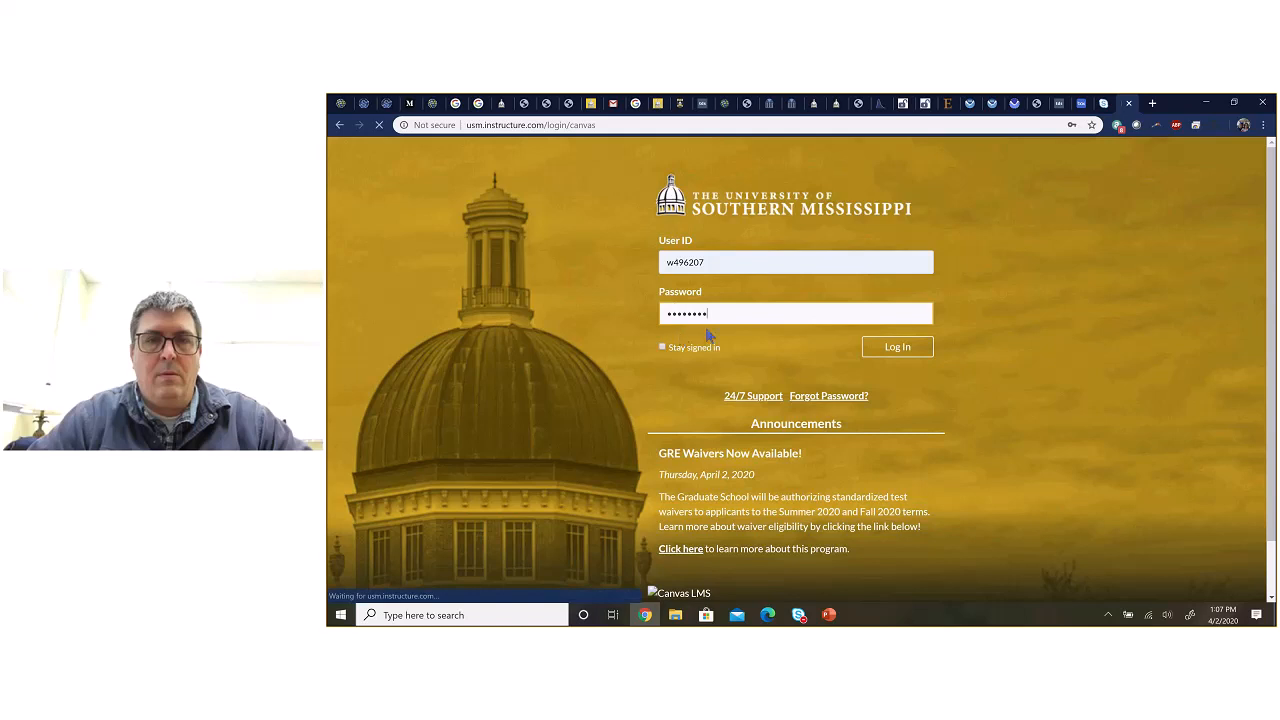
Step: Enter the account password again and log in to Canvas
{"action": "left_click", "coordinate": [667, 317]}
{"action": "type", "text": "•"}
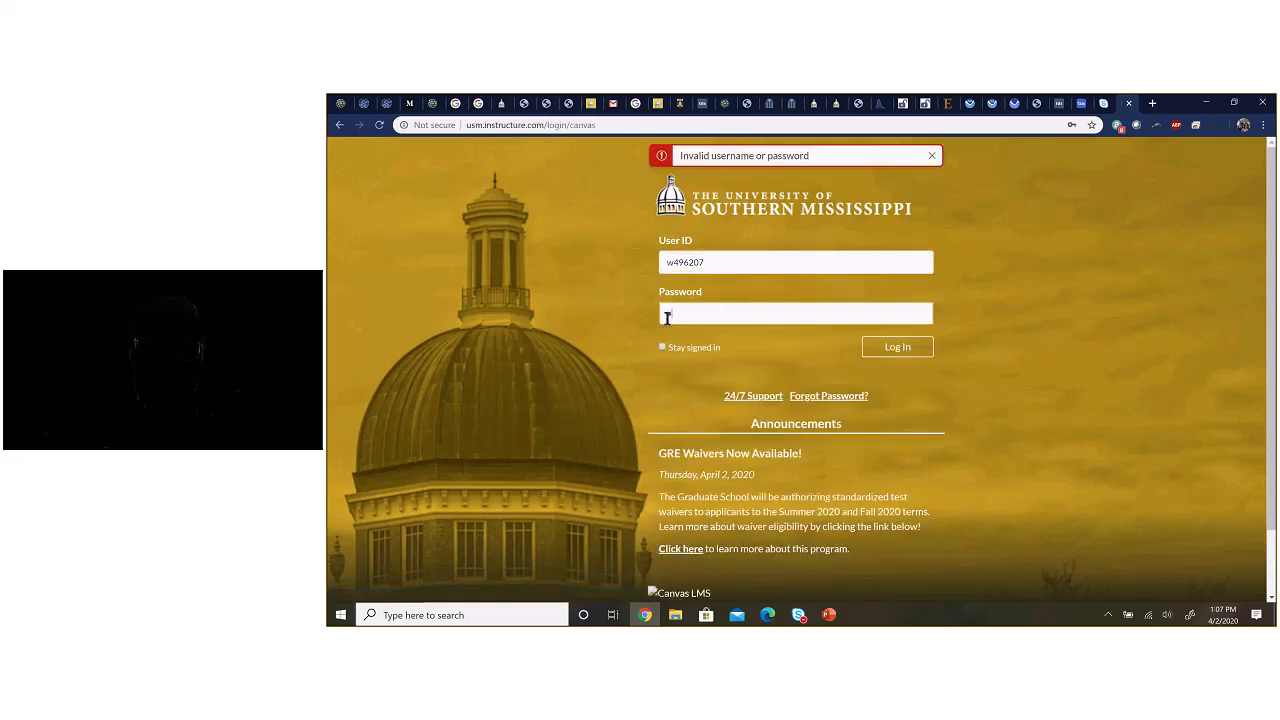
{"action": "type", "text": "••••••••••"}
{"action": "left_click", "coordinate": [872, 348]}
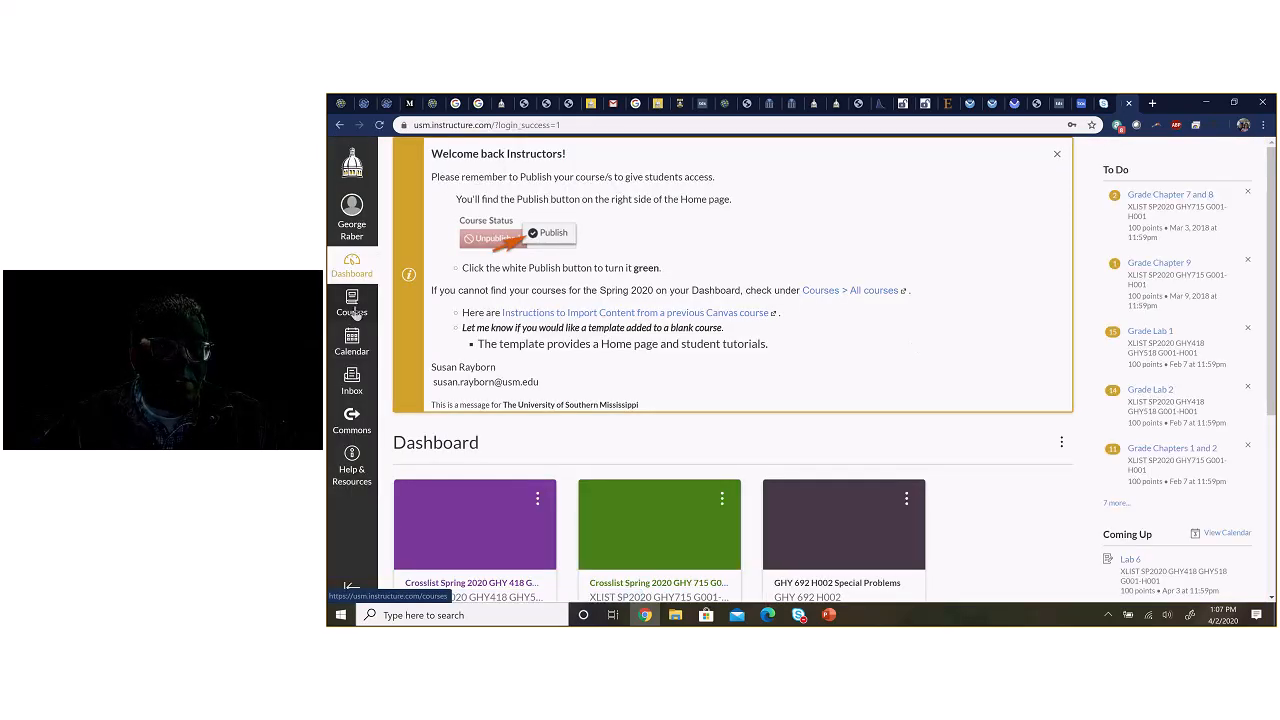
Step: Open the Spring 2020 GHY 418 GHY 518 Spatial Analysis & Labs course and find the Spatial Interpolation and Geostatistics module
{"action": "left_click", "coordinate": [353, 303]}
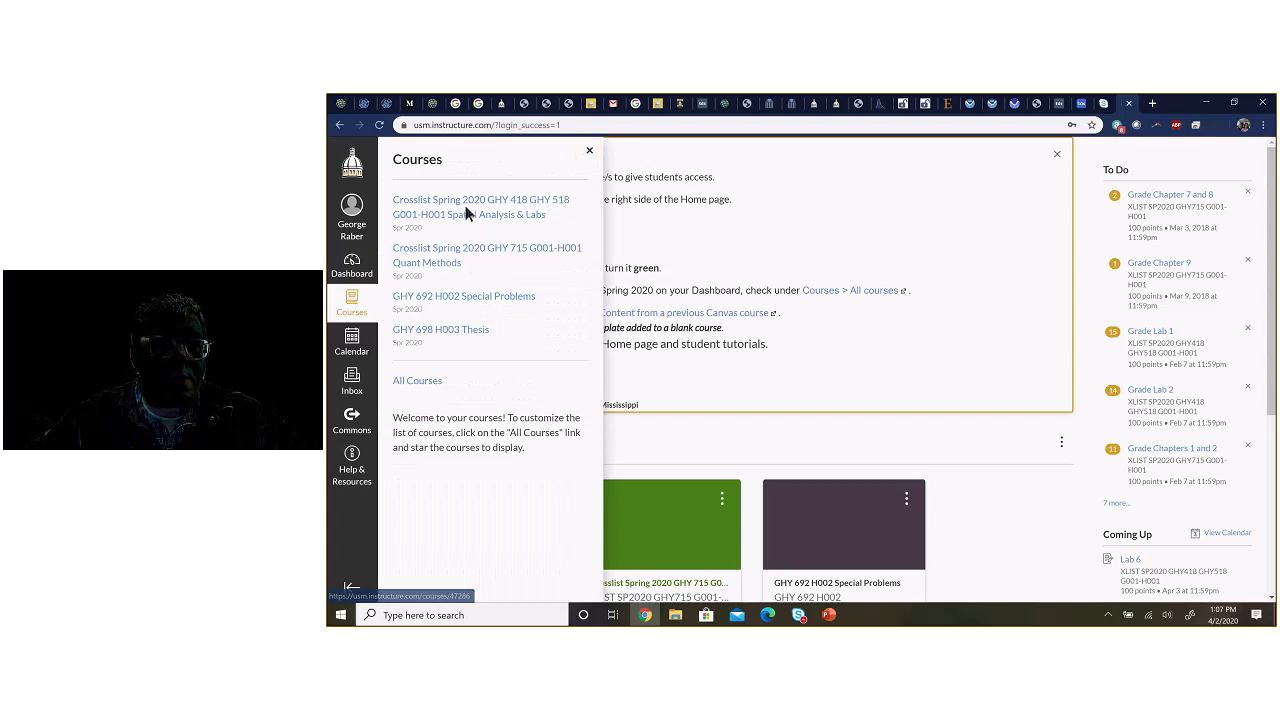
{"action": "left_click", "coordinate": [461, 207]}
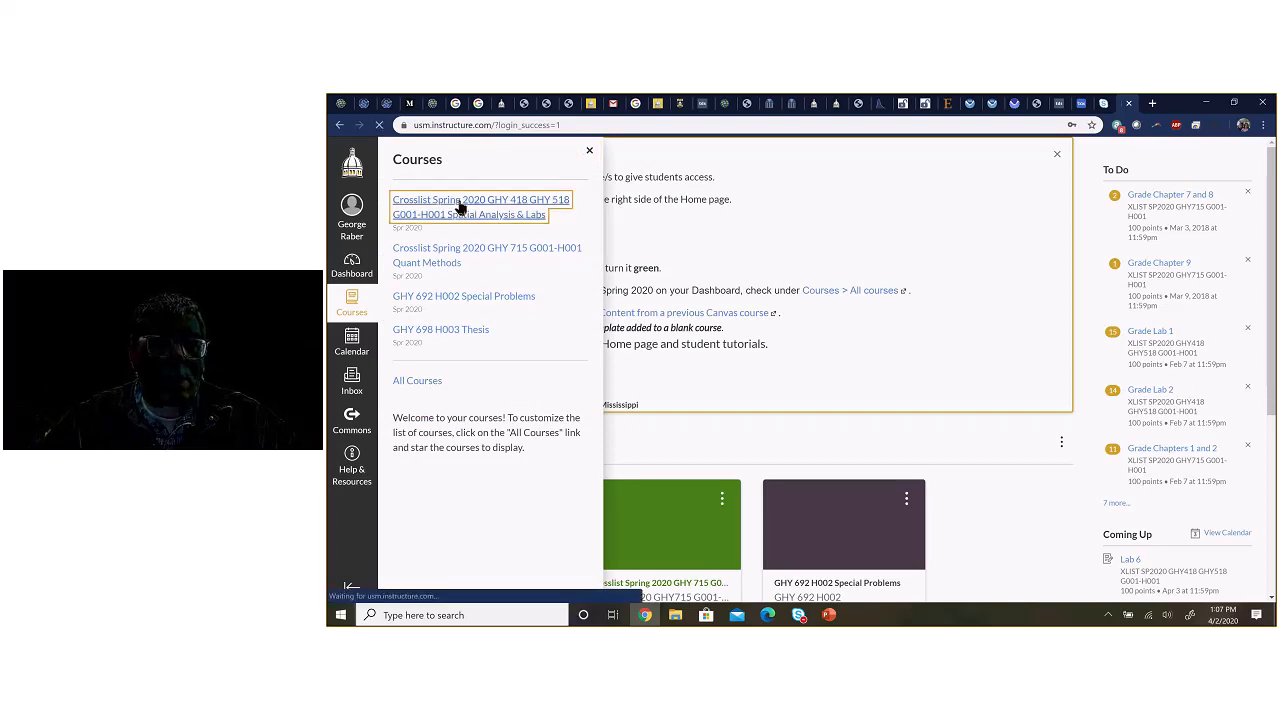
{"action": "scroll", "coordinate": [551, 400], "scroll_direction": "down", "scroll_amount": 4}
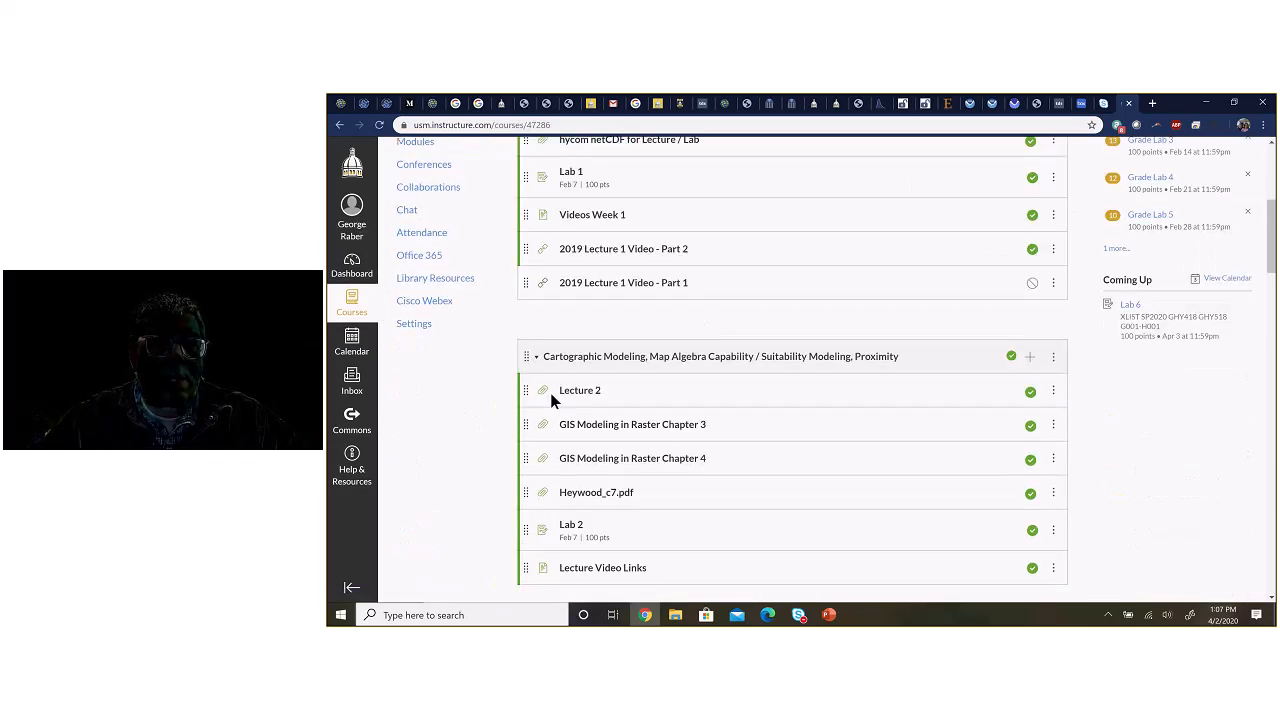
{"action": "scroll", "coordinate": [551, 400], "scroll_direction": "down", "scroll_amount": 10}
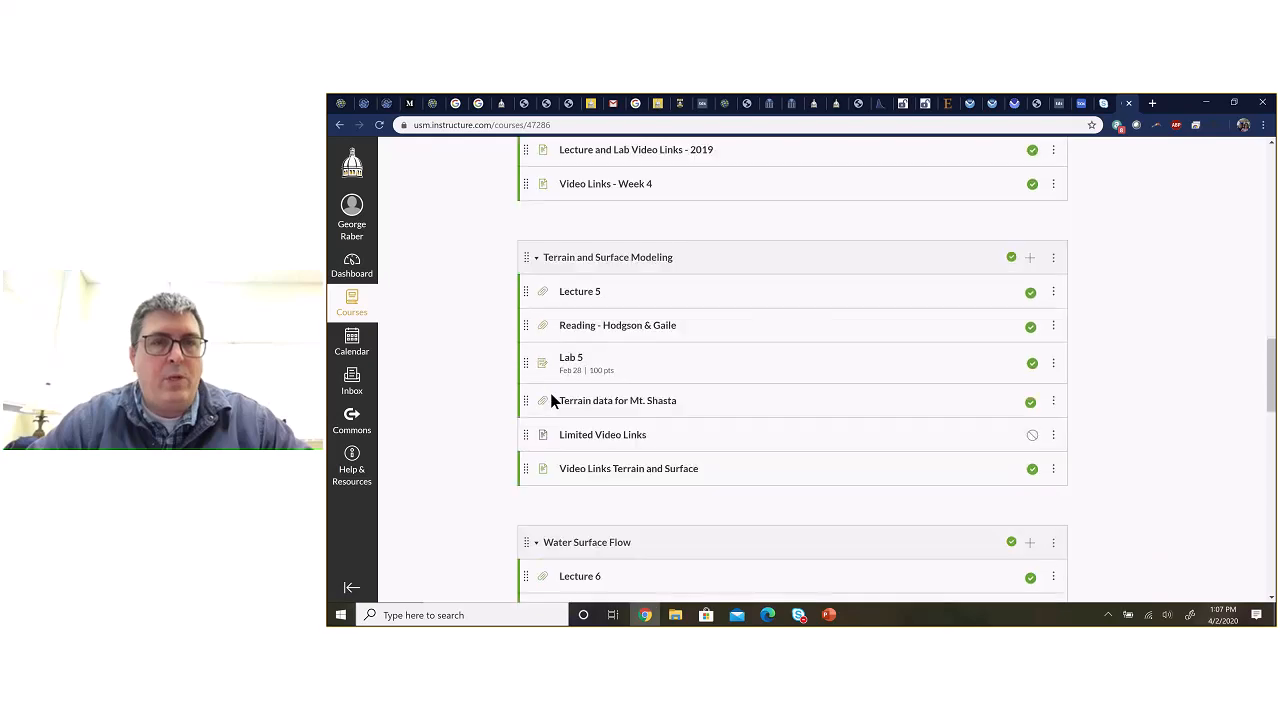
{"action": "scroll", "coordinate": [551, 400], "scroll_direction": "down", "scroll_amount": 6}
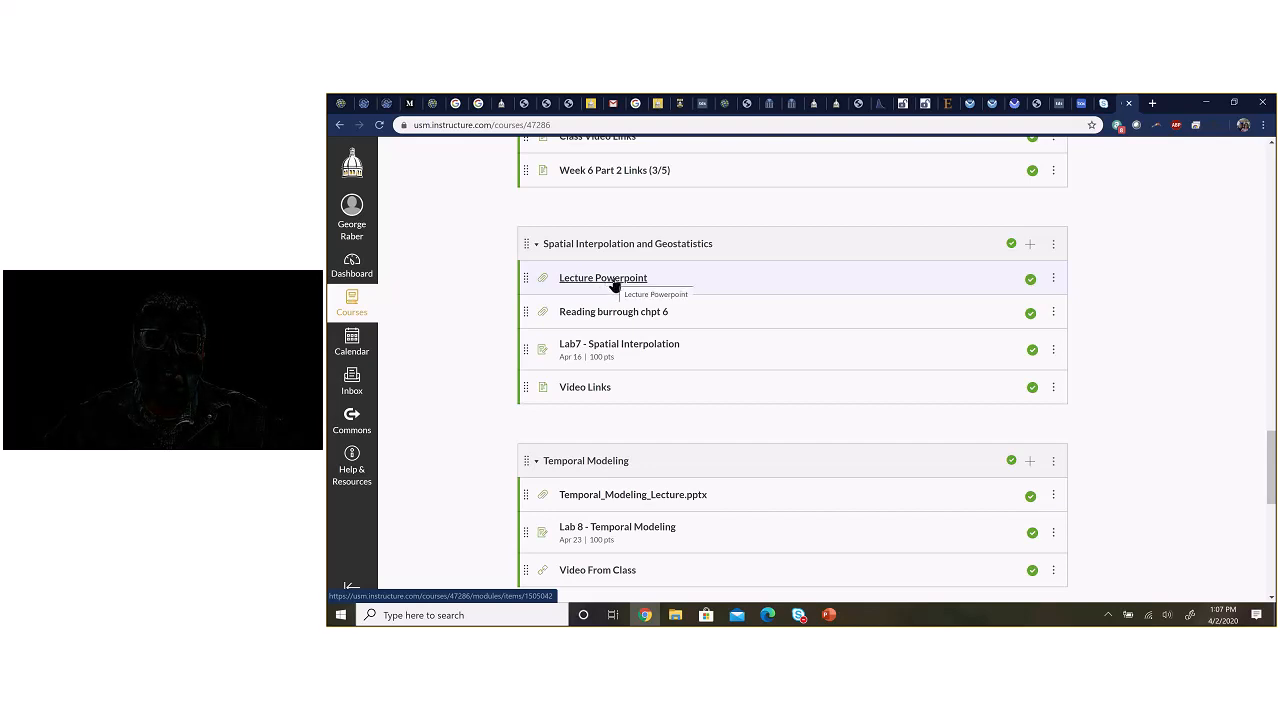
Step: View the Spatial Interpolation module's Video Links page, return to the course, and open the Lab7 - Spatial Interpolation assignment
{"action": "left_click", "coordinate": [586, 389]}
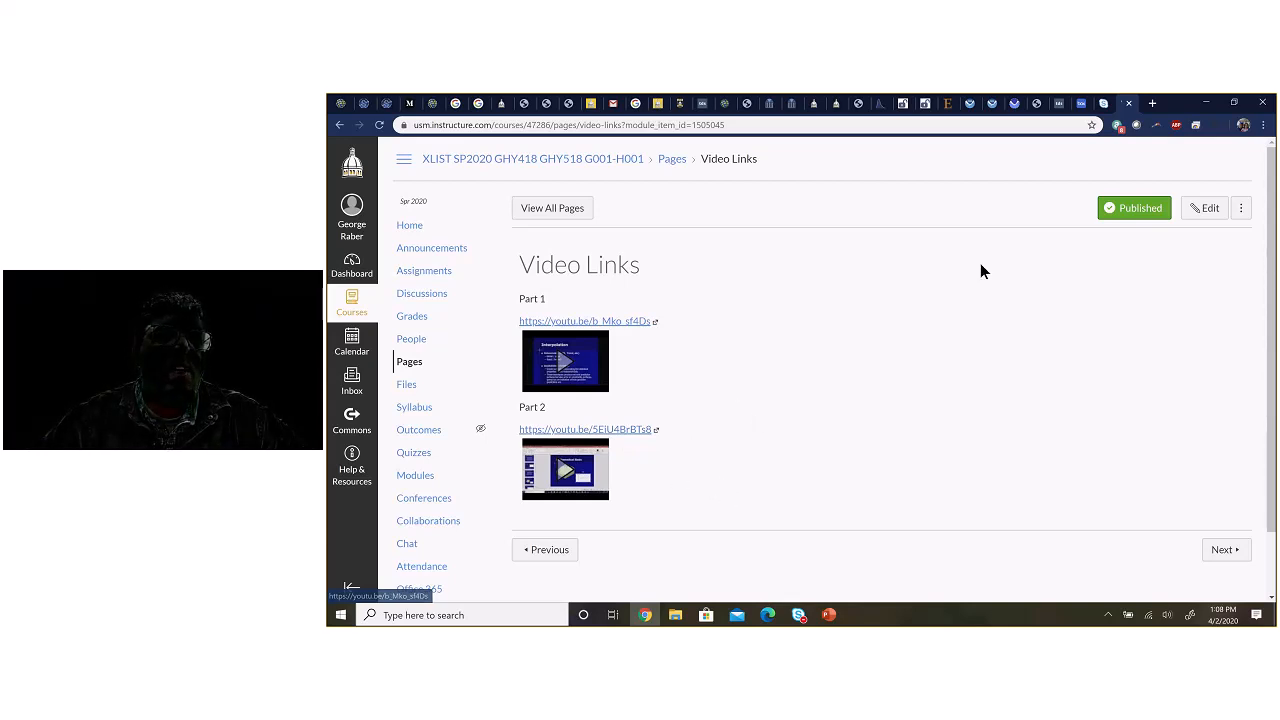
{"action": "left_click", "coordinate": [340, 128]}
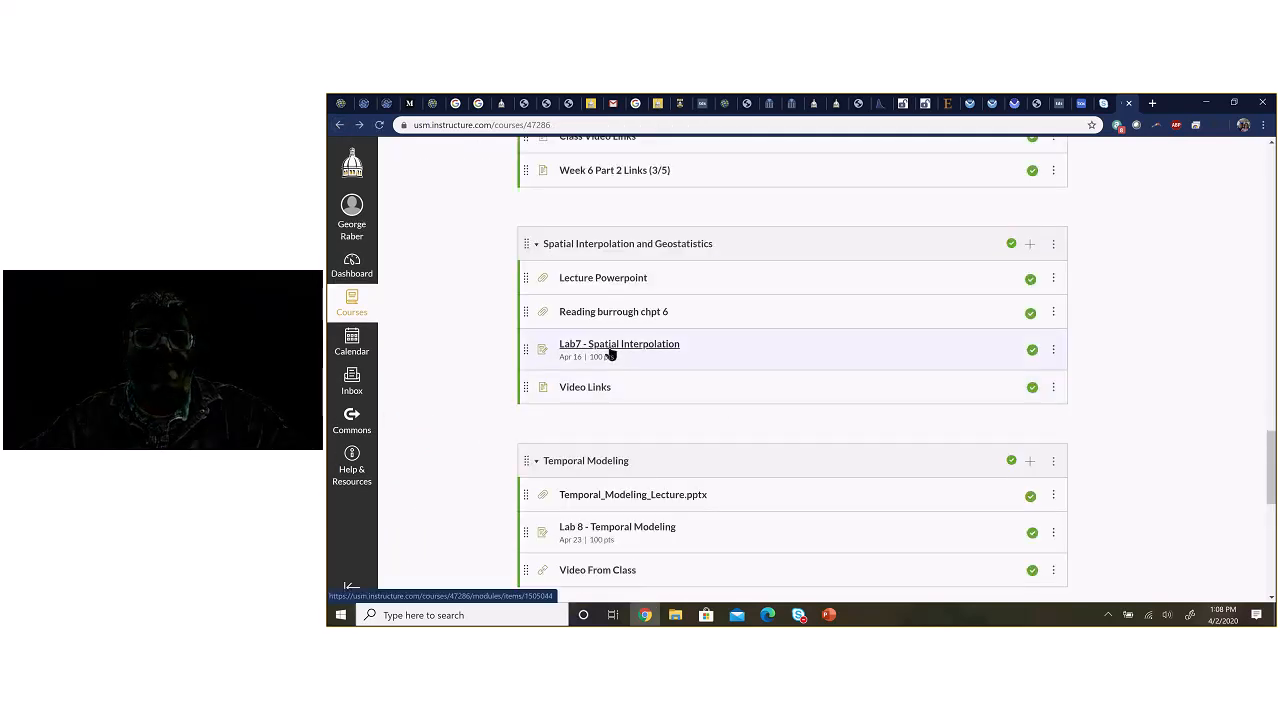
{"action": "left_click", "coordinate": [612, 351]}
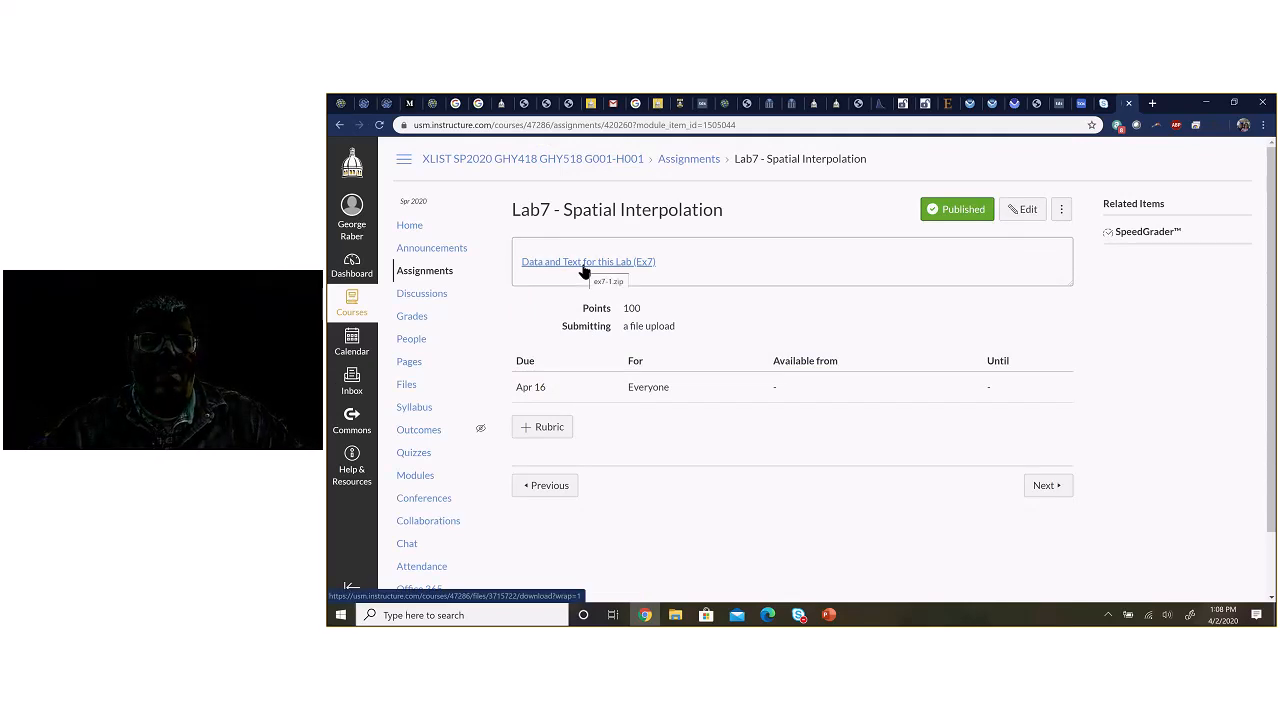
Step: Switch to File Explorer and open the ex7.zip archive in C:\temp\sa
{"action": "key", "text": "alt+Tab"}
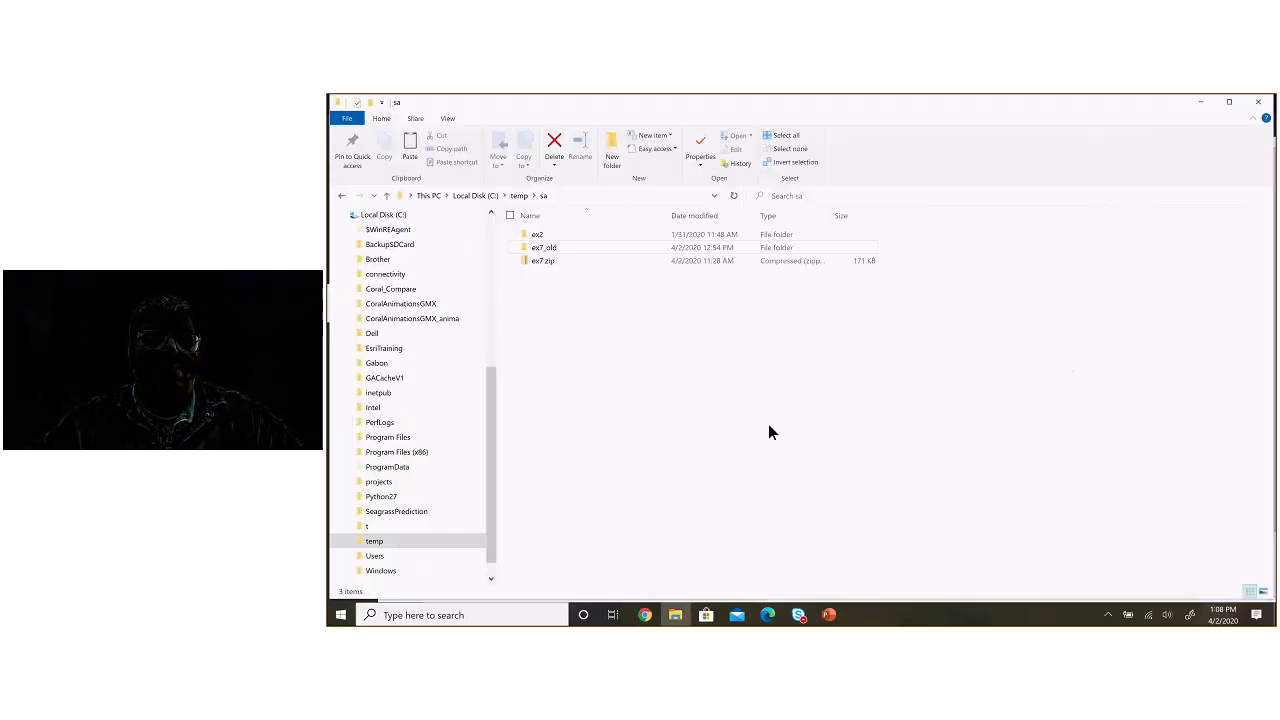
{"action": "double_click", "coordinate": [544, 262]}
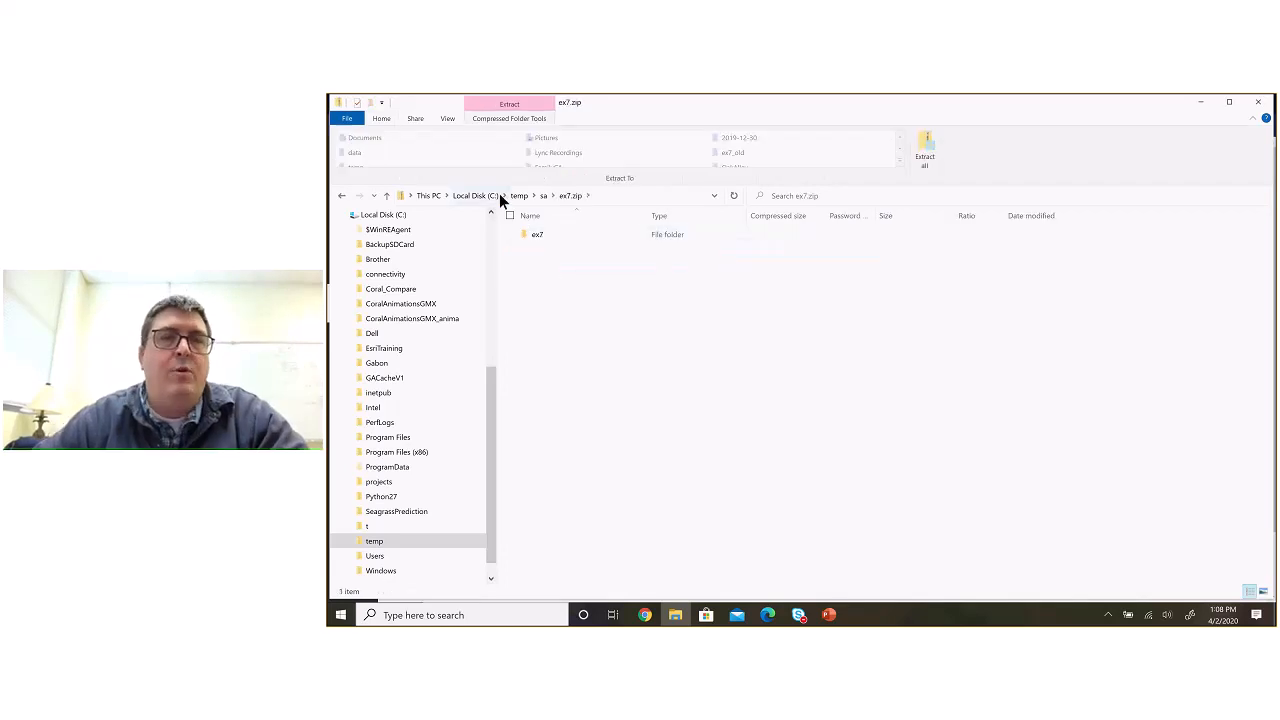
{"action": "right_click", "coordinate": [558, 244]}
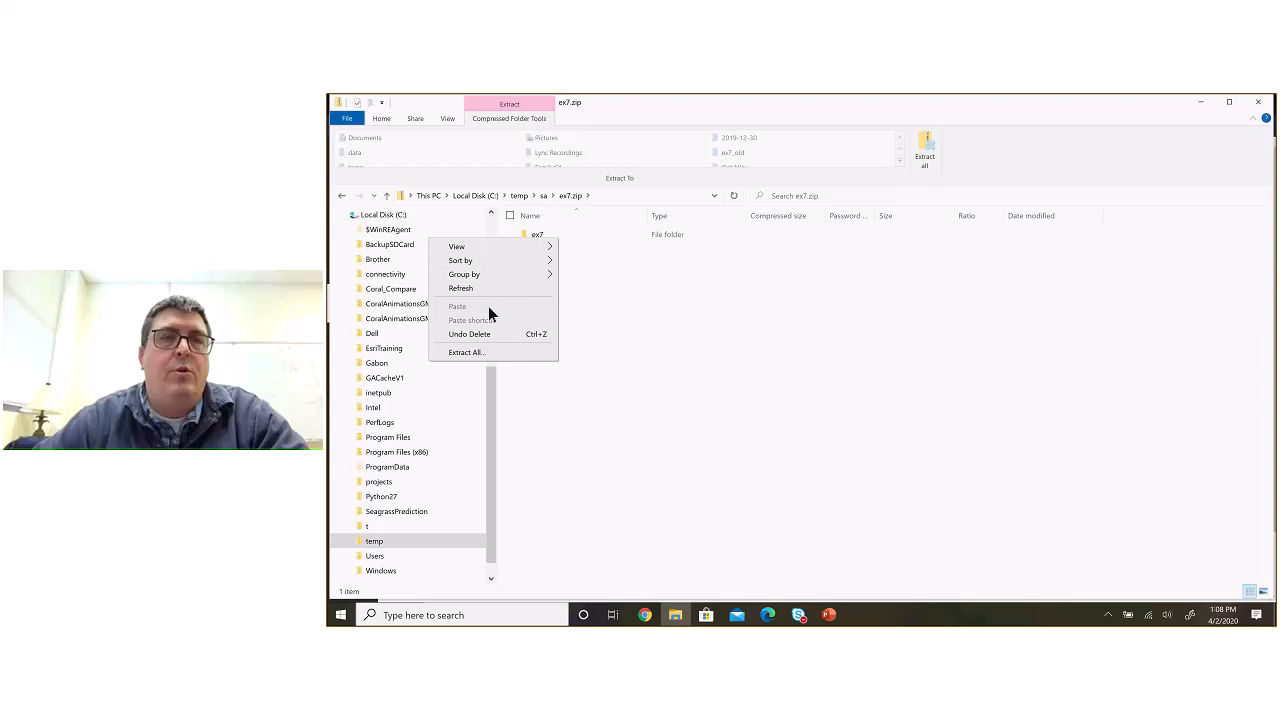
{"action": "left_click", "coordinate": [612, 277]}
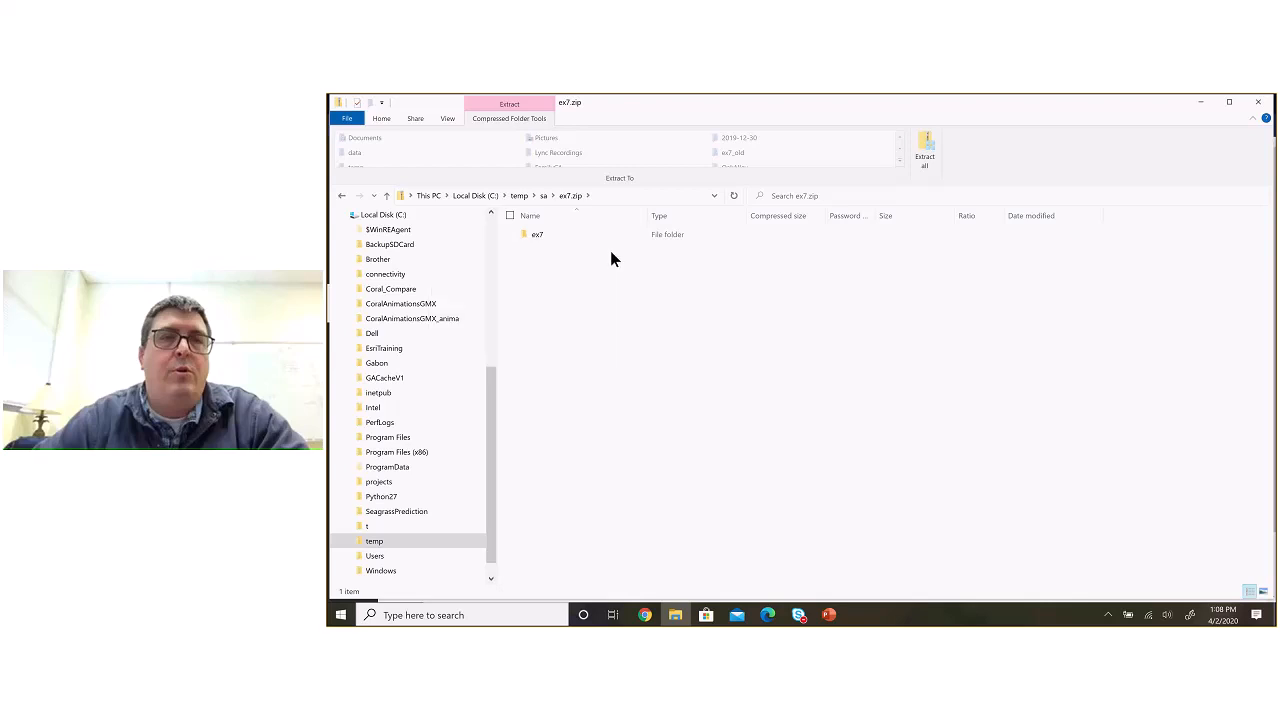
Step: Copy the ex7 folder out of the zip archive and paste it into the sa folder
{"action": "left_click", "coordinate": [542, 232]}
{"action": "right_click", "coordinate": [542, 232]}
{"action": "left_click", "coordinate": [492, 284]}
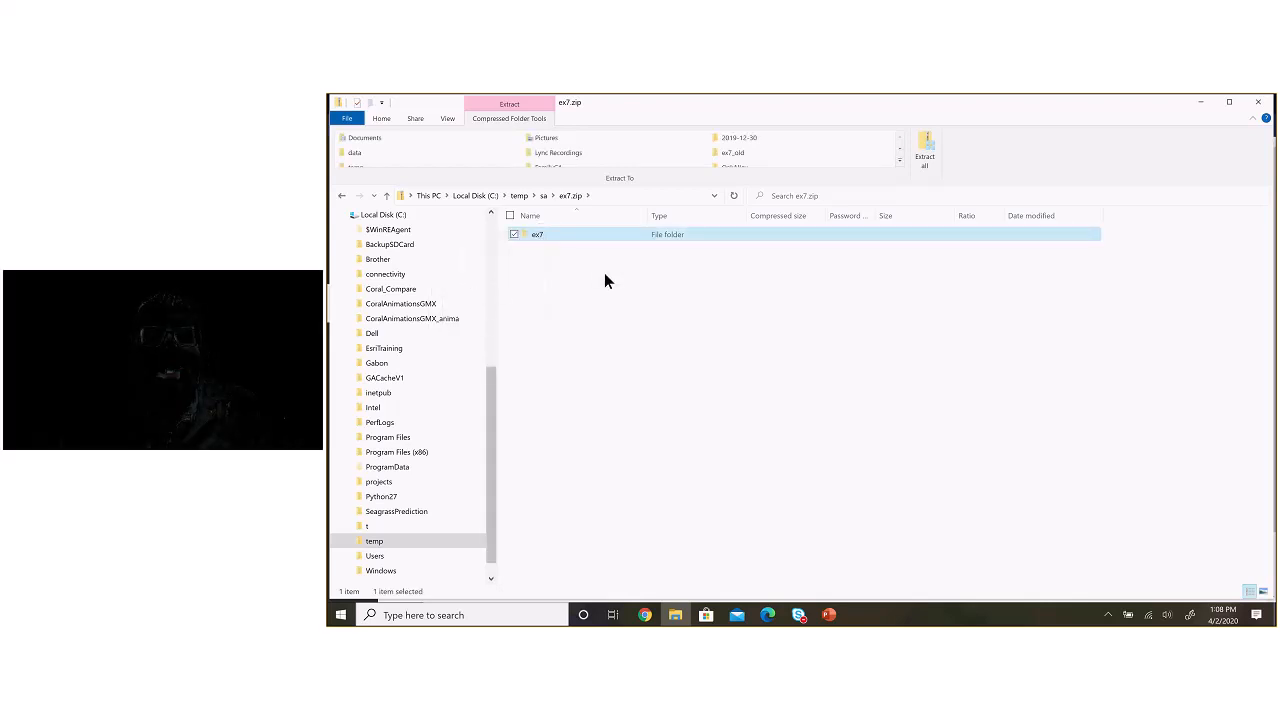
{"action": "left_click", "coordinate": [543, 196]}
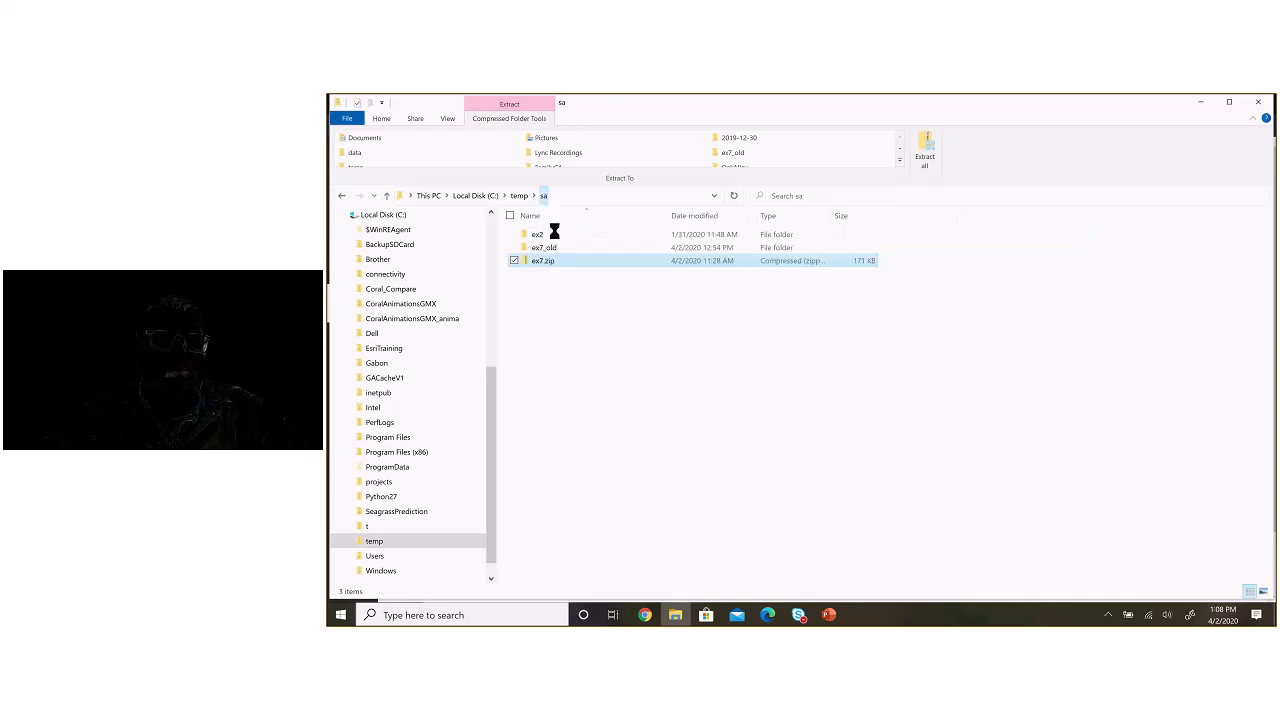
{"action": "right_click", "coordinate": [546, 300]}
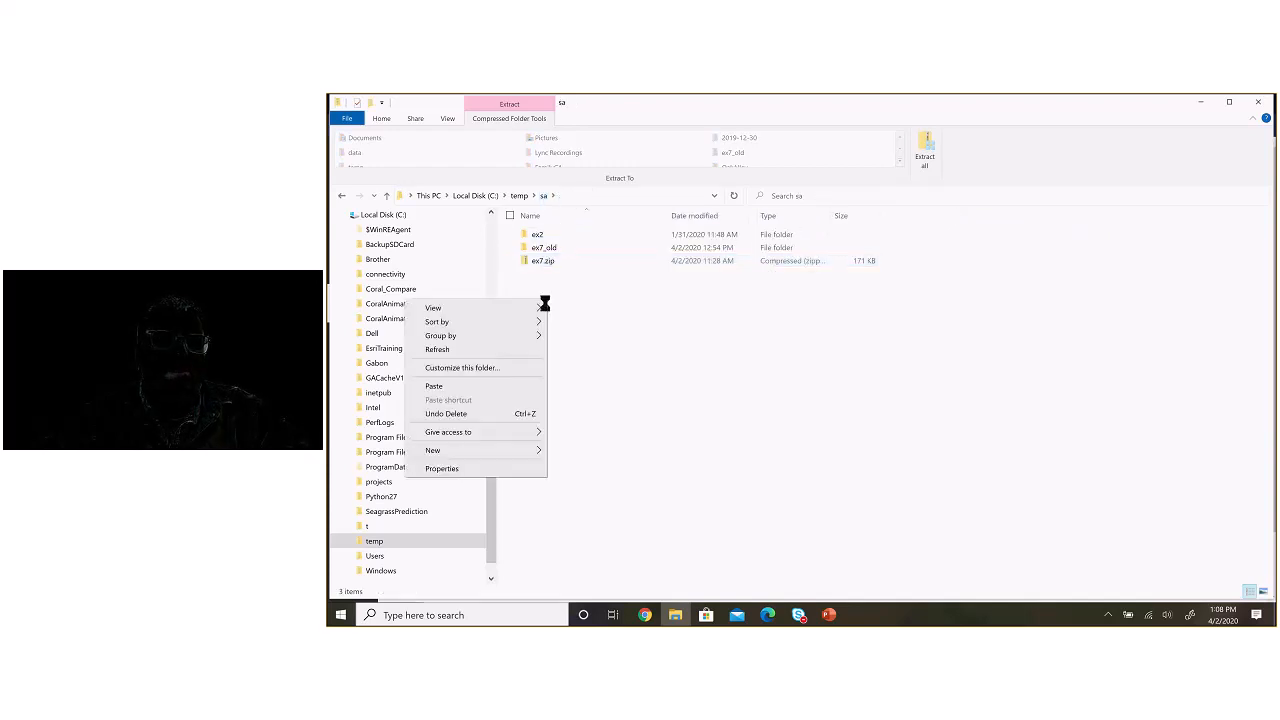
{"action": "left_click", "coordinate": [480, 386]}
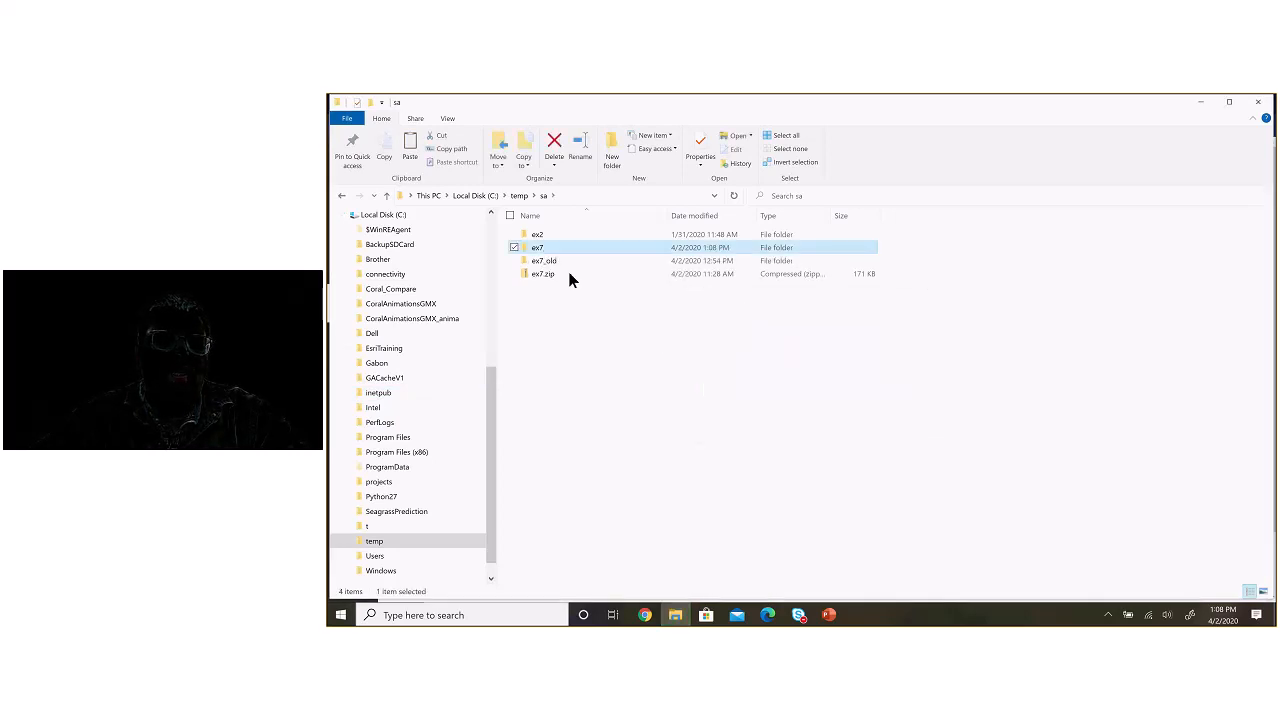
Step: Extract all of ex7.zip to C:\temp\sa, replacing the files in the destination
{"action": "right_click", "coordinate": [550, 273]}
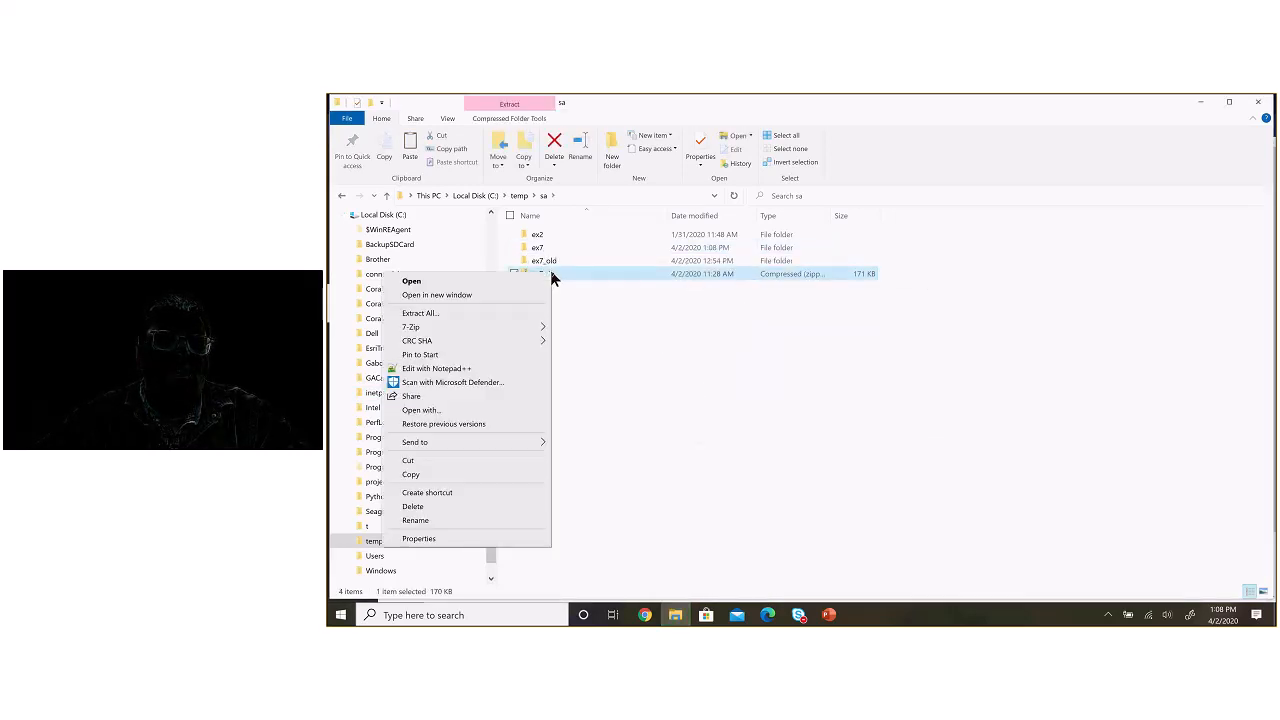
{"action": "left_click", "coordinate": [498, 313]}
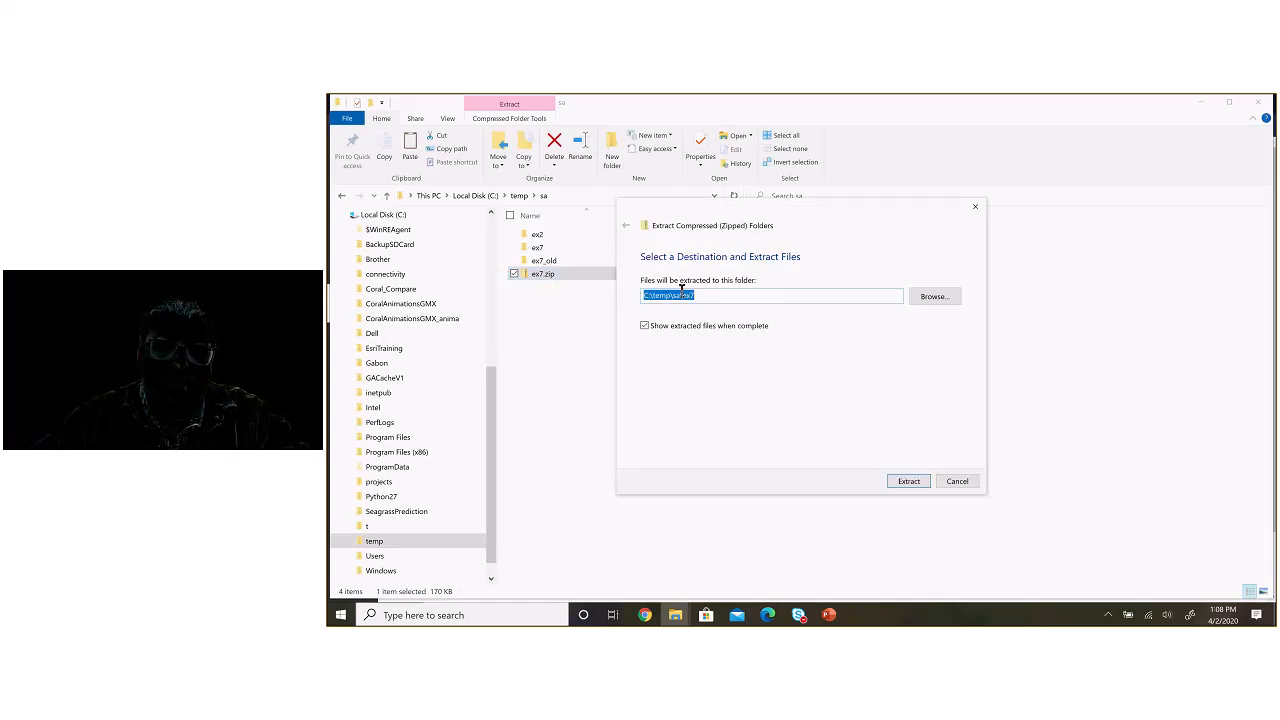
{"action": "left_click_drag", "start_coordinate": [682, 295], "coordinate": [741, 293]}
{"action": "key", "text": "BackSpace"}
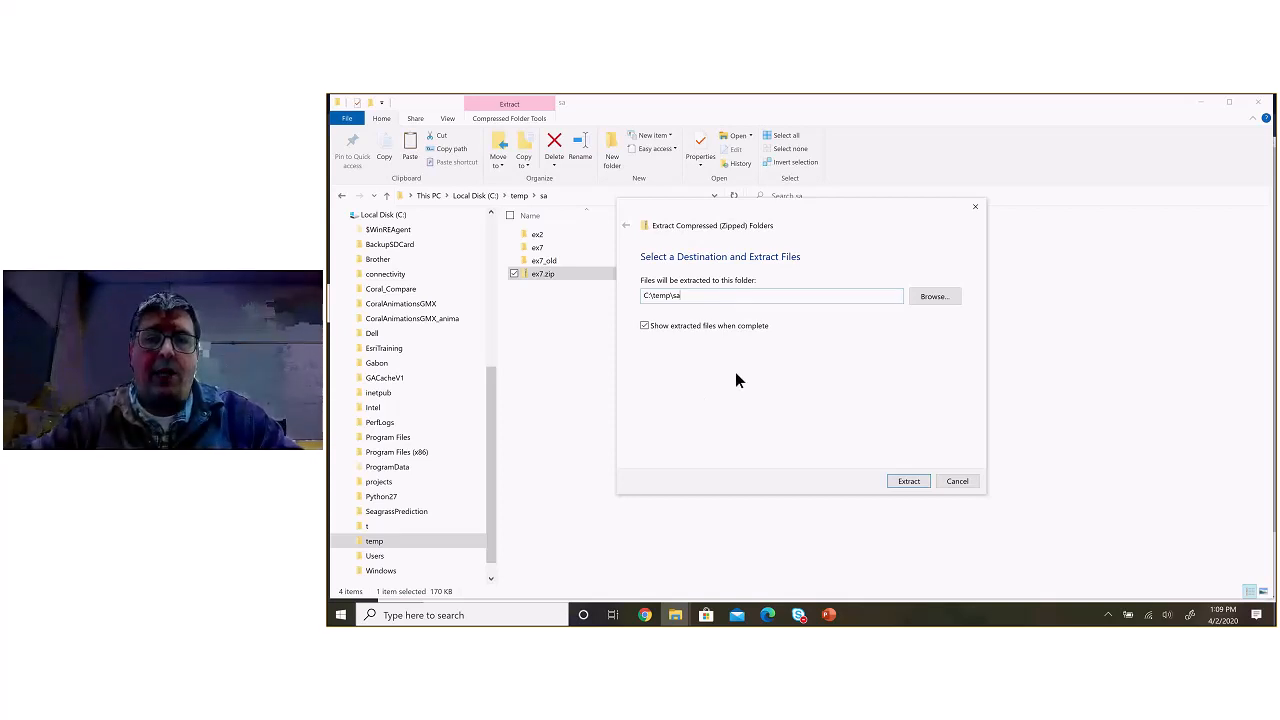
{"action": "left_click", "coordinate": [900, 483]}
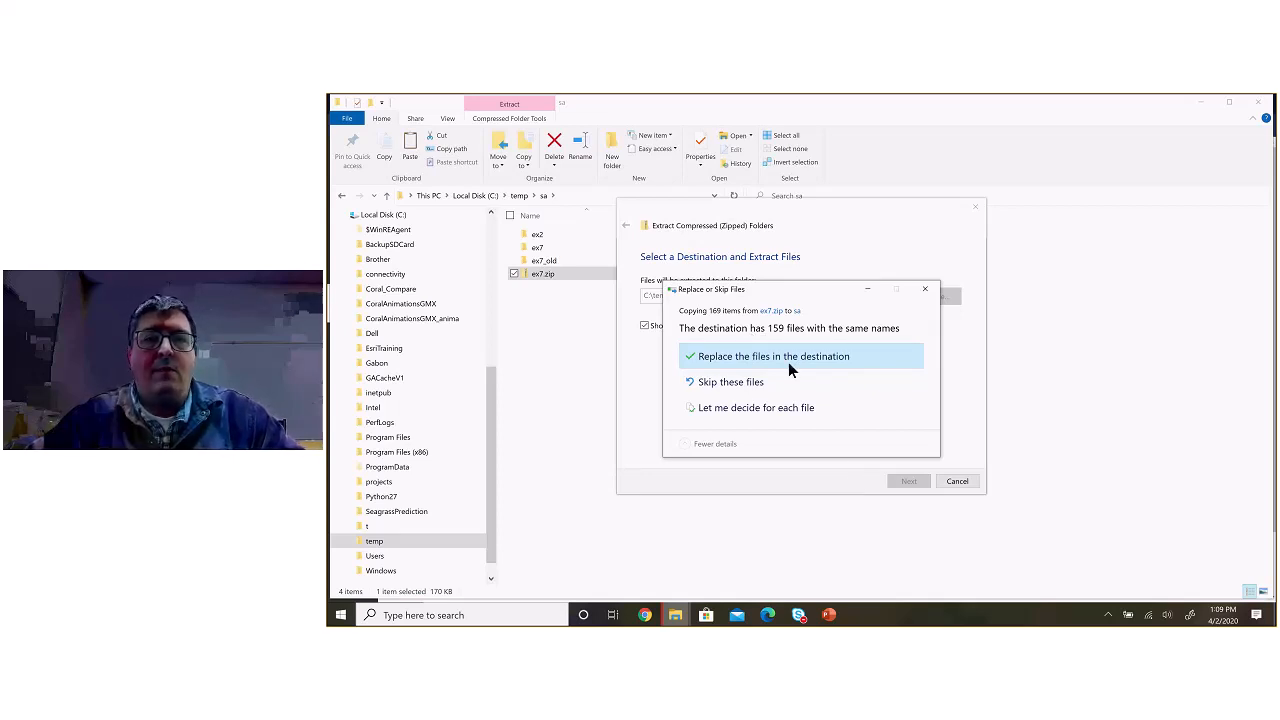
{"action": "left_click", "coordinate": [790, 368]}
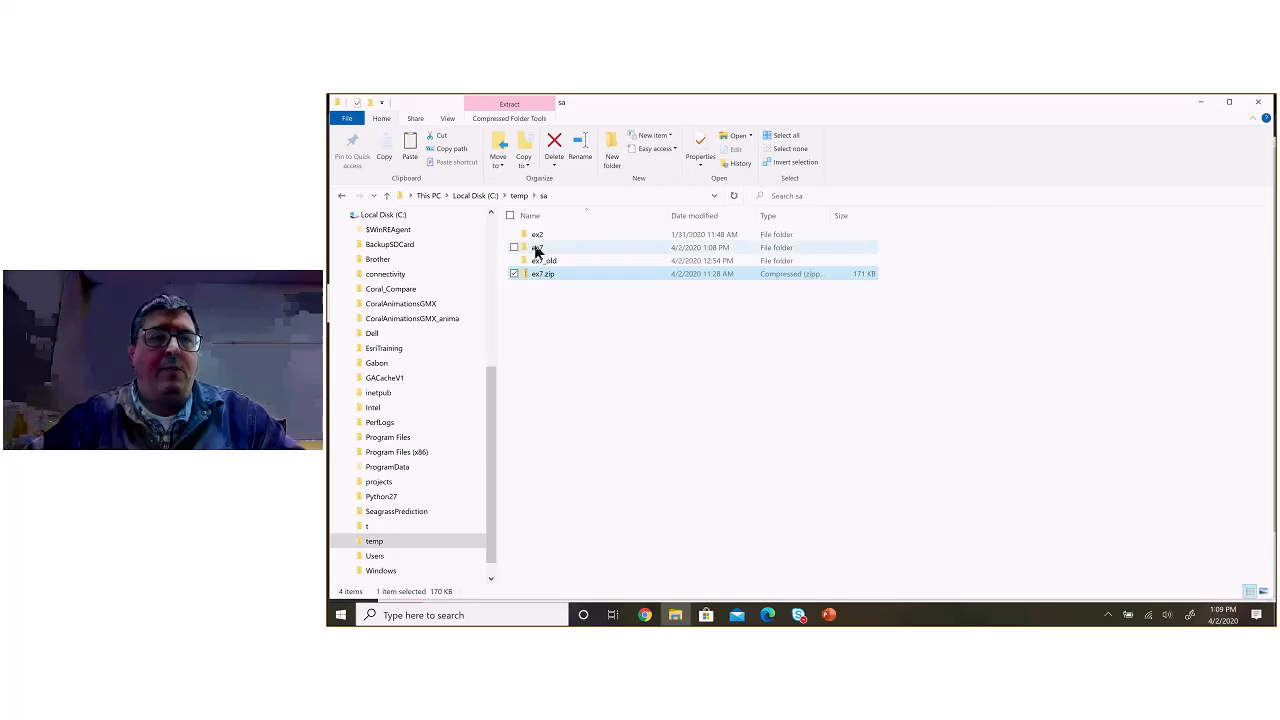
Step: Check the extracted ex7 folder and open its ex7.aprx project in ArcGIS Pro
{"action": "double_click", "coordinate": [536, 248]}
{"action": "left_click", "coordinate": [543, 196]}
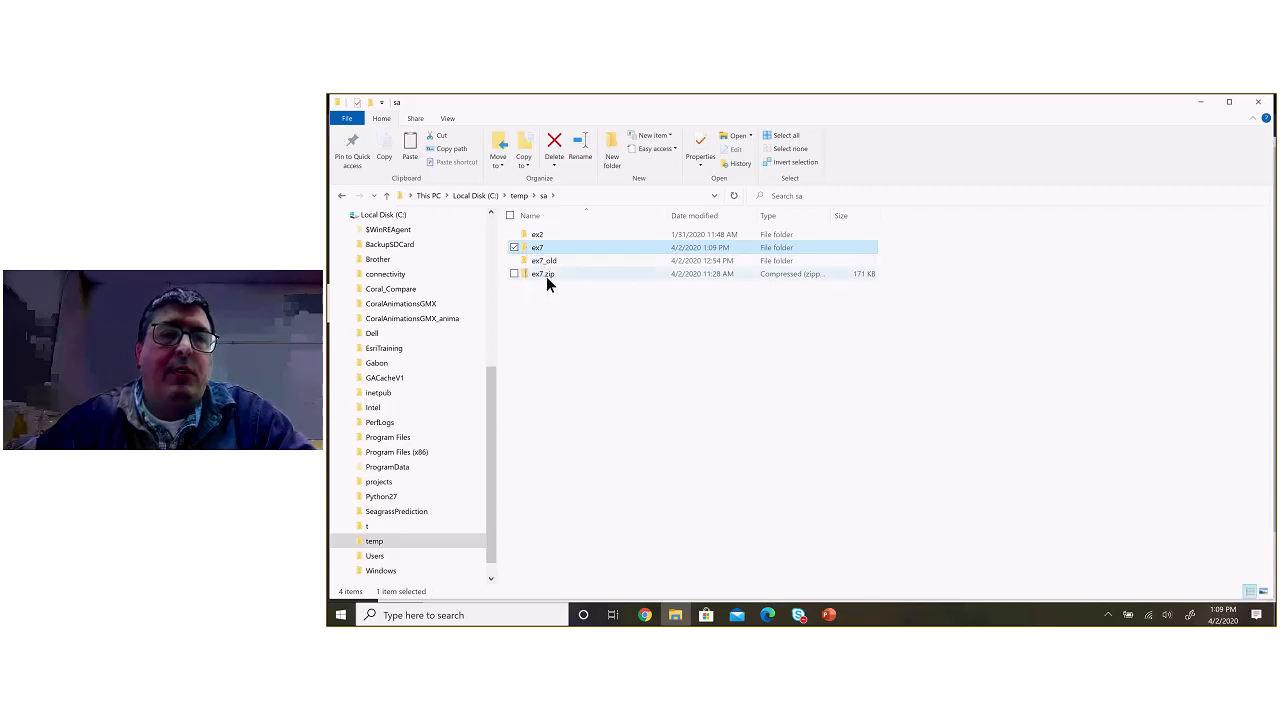
{"action": "right_click", "coordinate": [546, 276]}
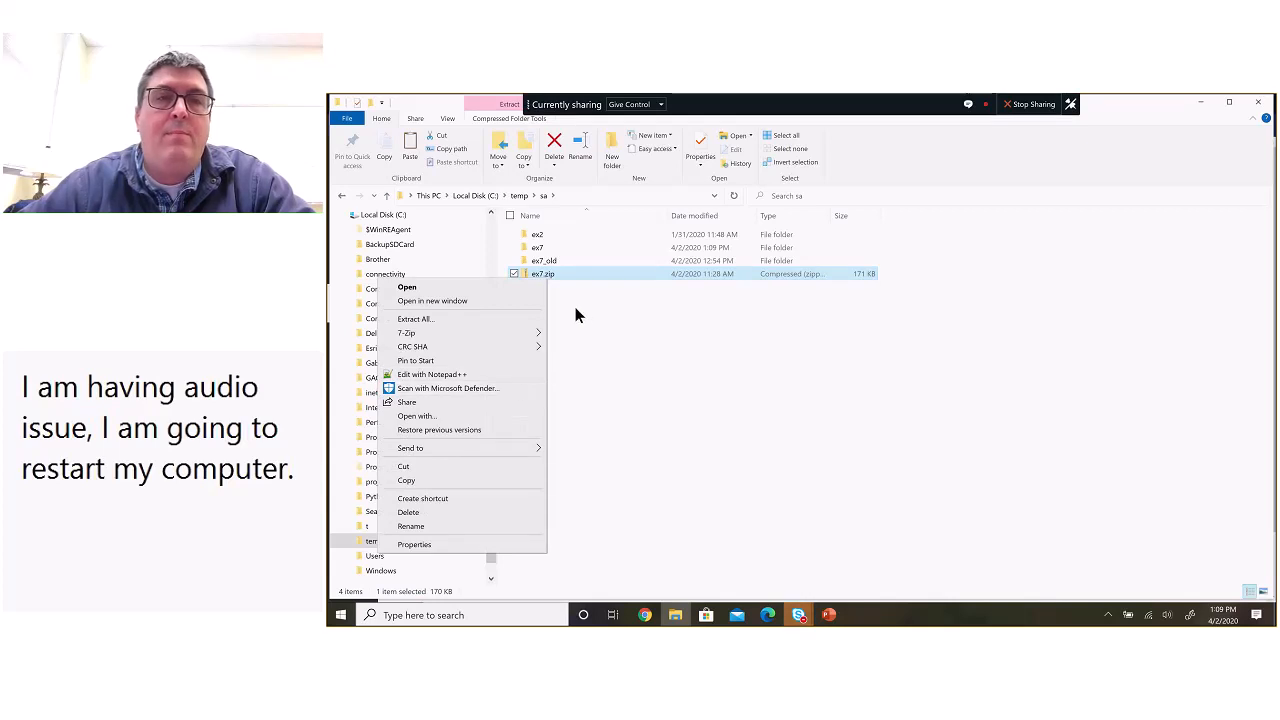
{"action": "left_click", "coordinate": [575, 310]}
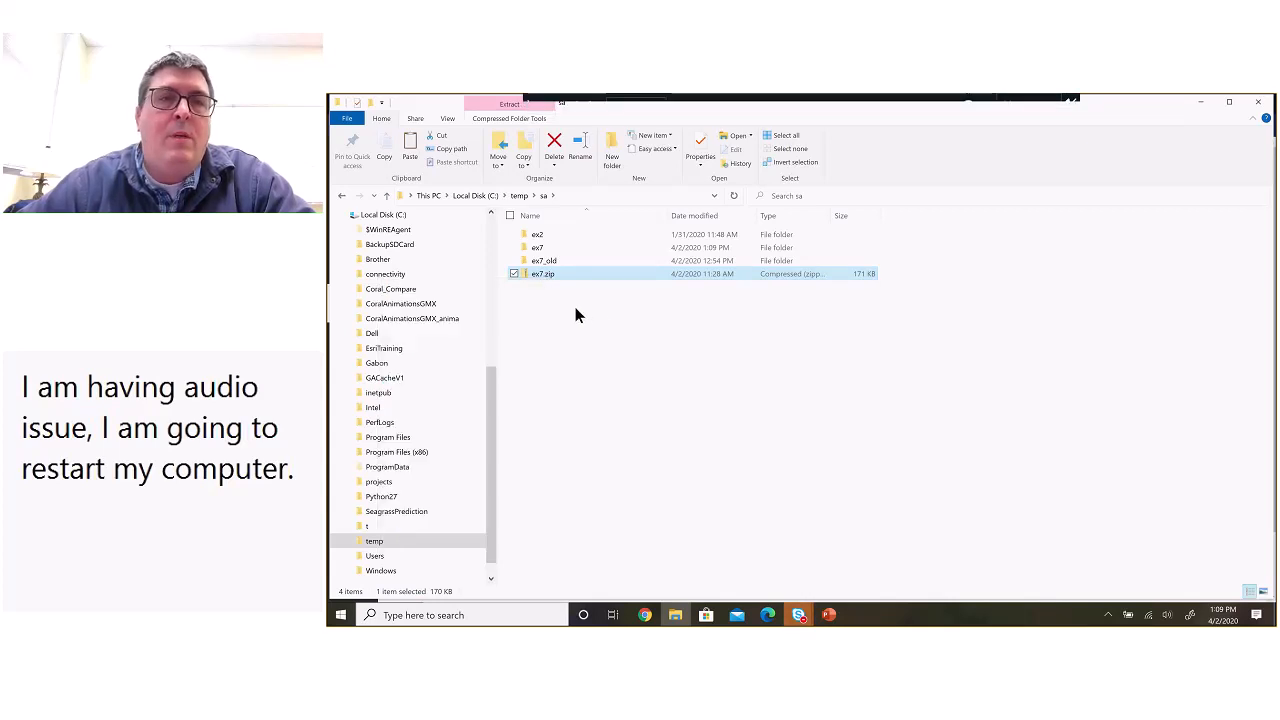
{"action": "double_click", "coordinate": [540, 250]}
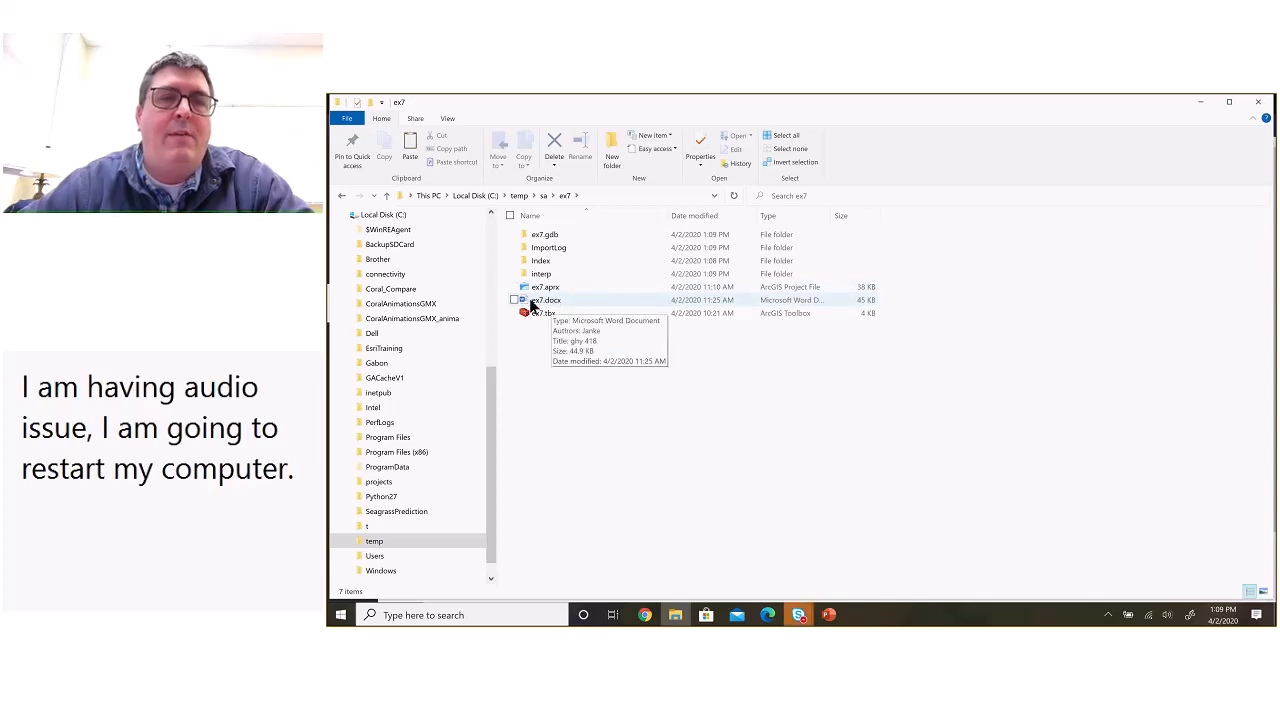
{"action": "left_click", "coordinate": [584, 288]}
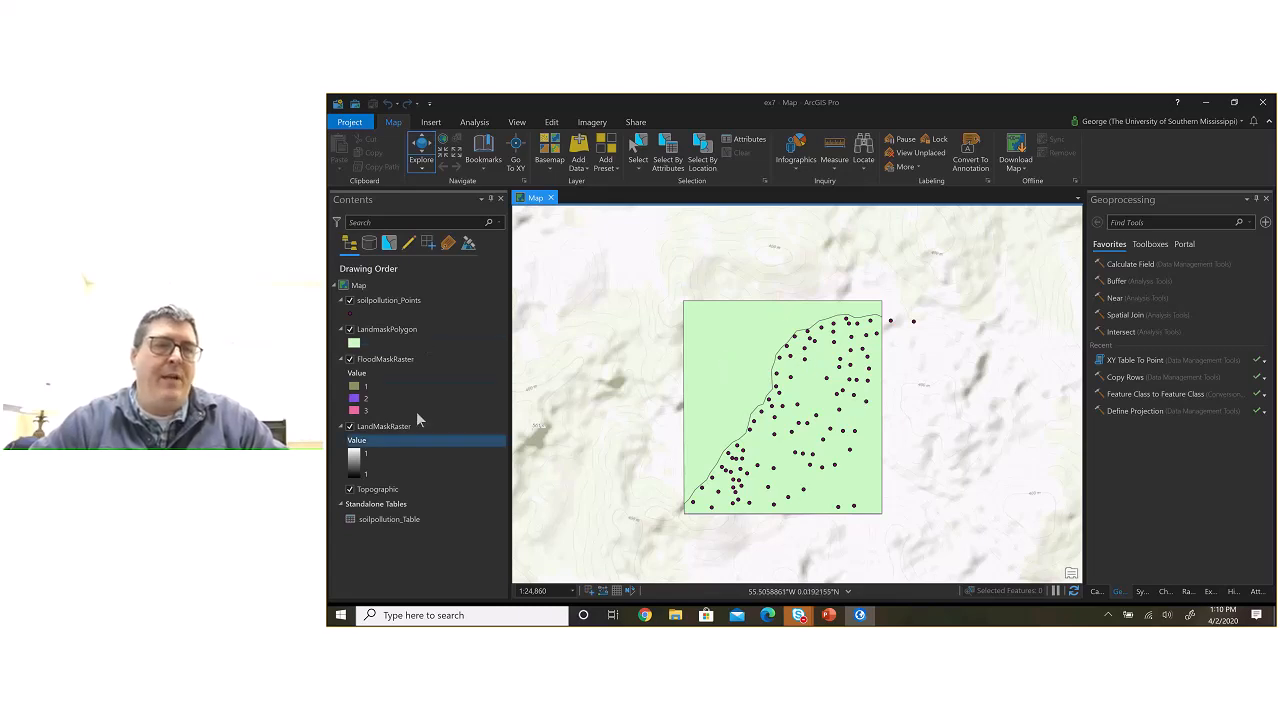
Step: Toggle the soilpollution_Points layer off and on to check which features it draws on the map
{"action": "left_click", "coordinate": [420, 306]}
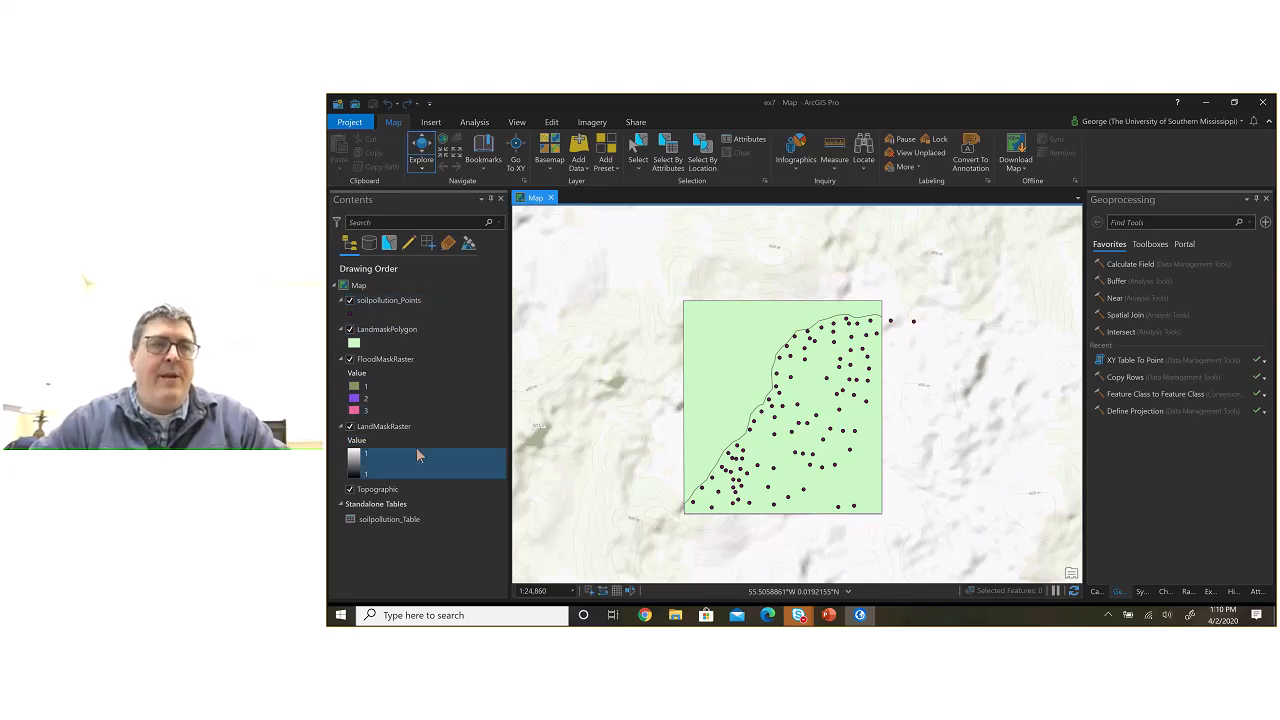
{"action": "left_click", "coordinate": [350, 301]}
{"action": "left_click", "coordinate": [350, 301]}
{"action": "left_click", "coordinate": [350, 301]}
{"action": "left_click", "coordinate": [350, 301]}
{"action": "left_click", "coordinate": [350, 301]}
{"action": "left_click", "coordinate": [350, 301]}
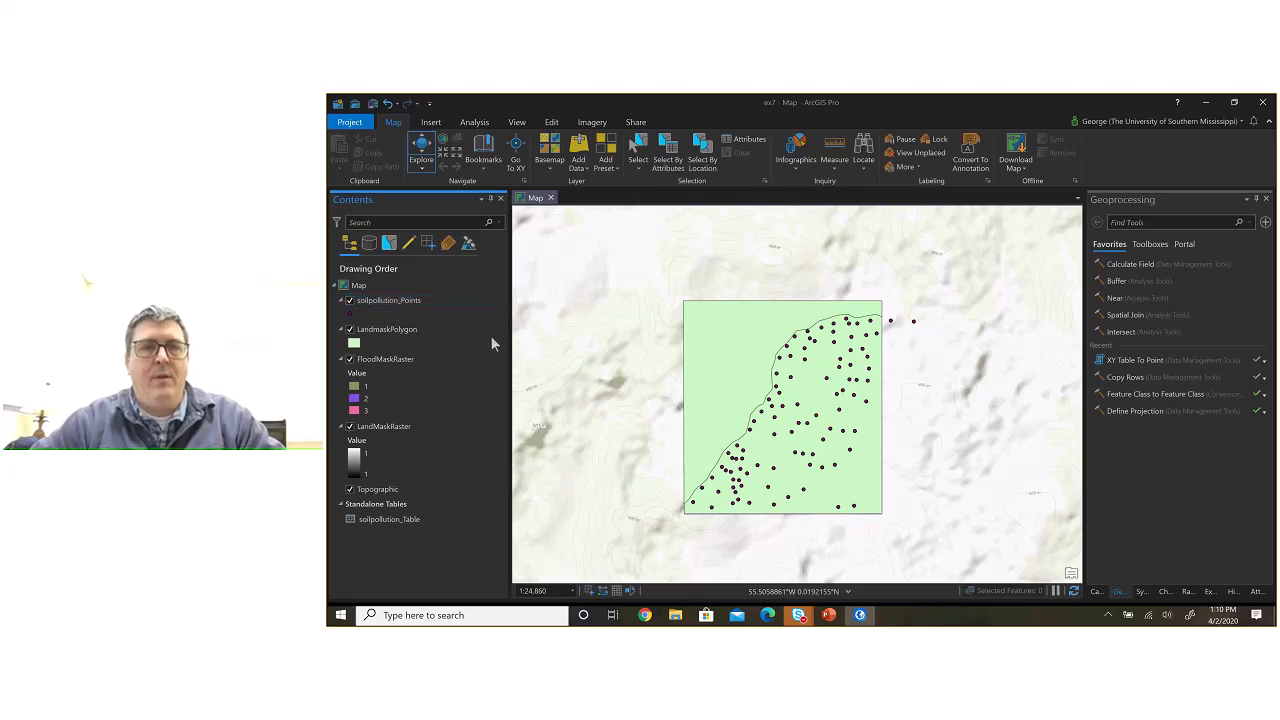
Step: Switch to File Explorer, open ex7.docx from the ex7 folder in Word, and remove the recovered files
{"action": "key", "text": "alt+Tab"}
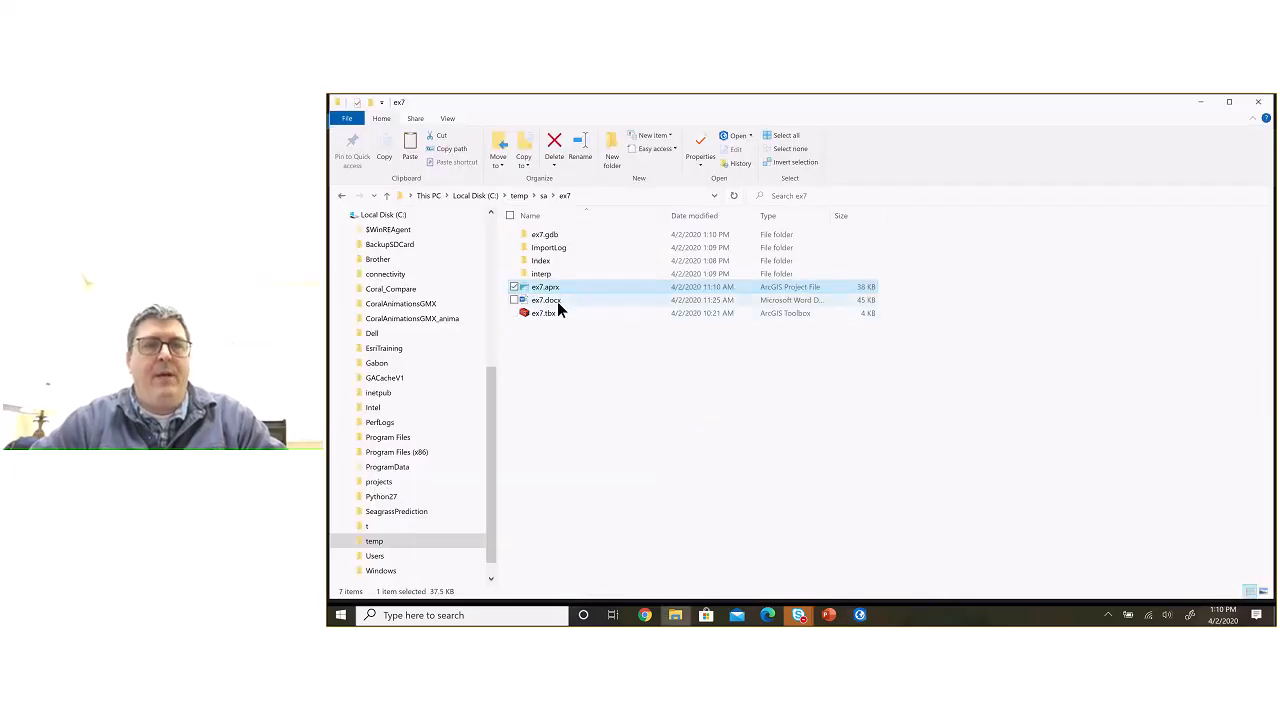
{"action": "double_click", "coordinate": [556, 302]}
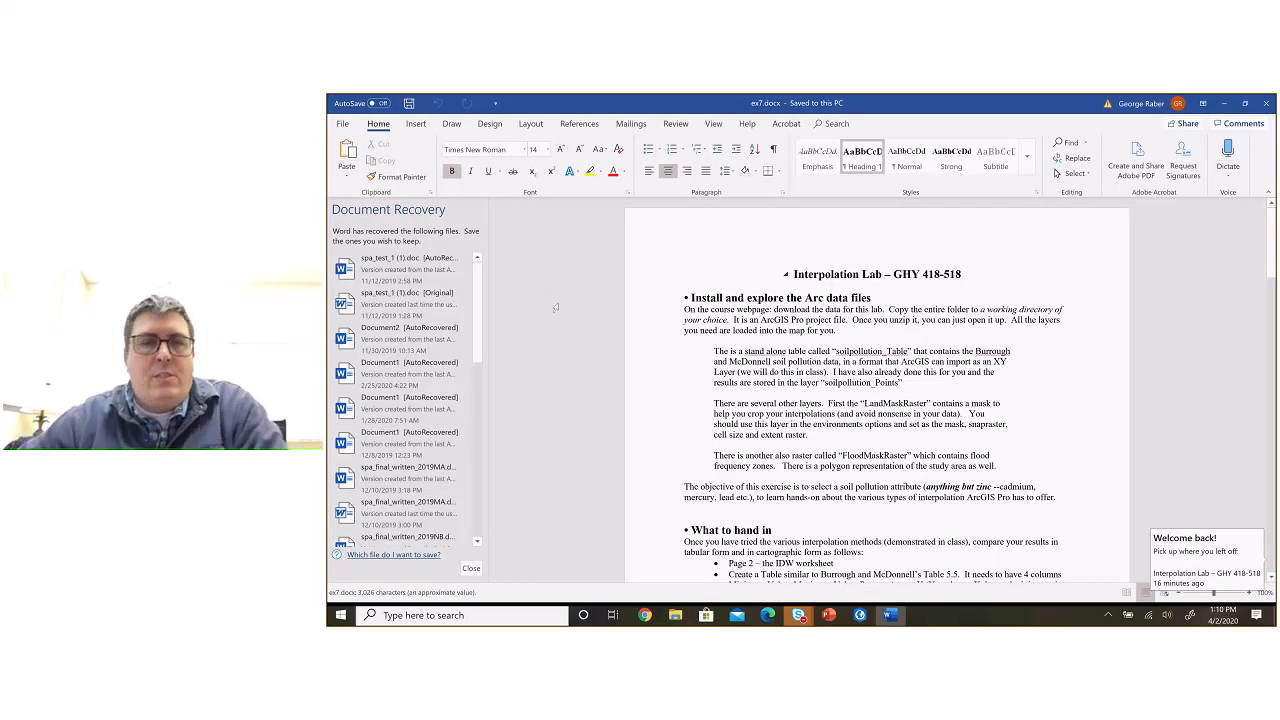
{"action": "left_click", "coordinate": [466, 566]}
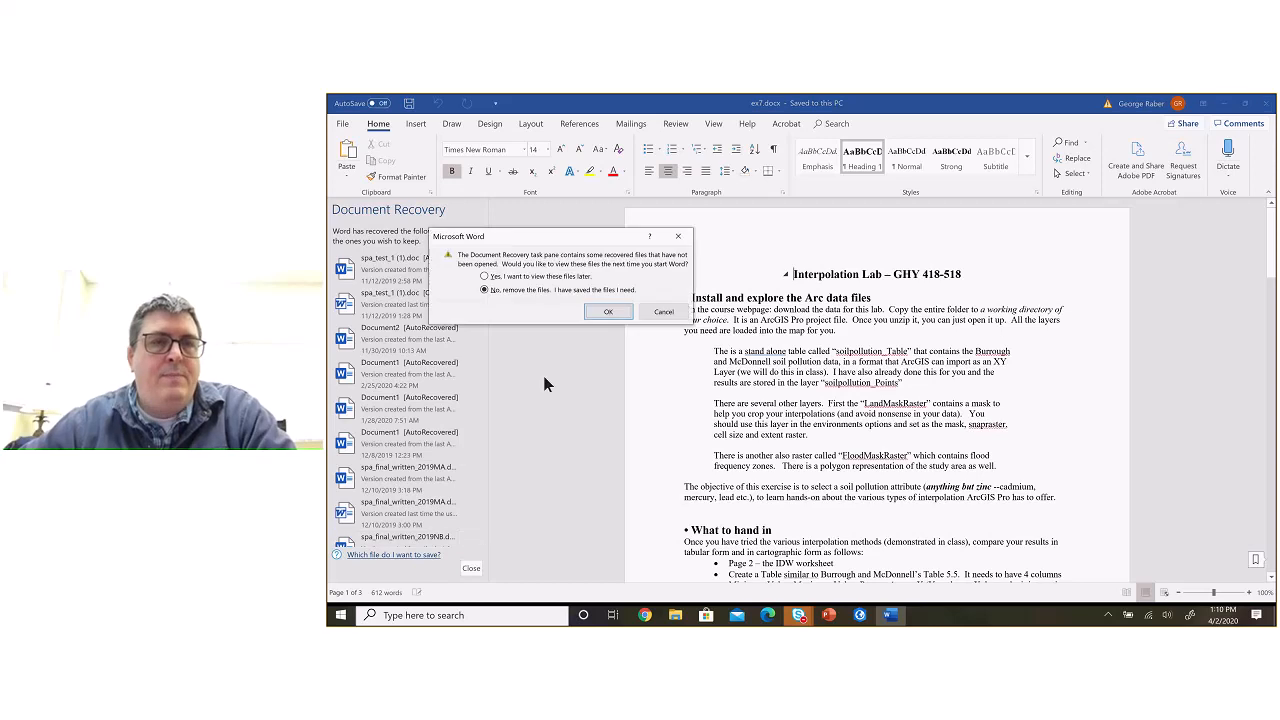
{"action": "left_click", "coordinate": [604, 312]}
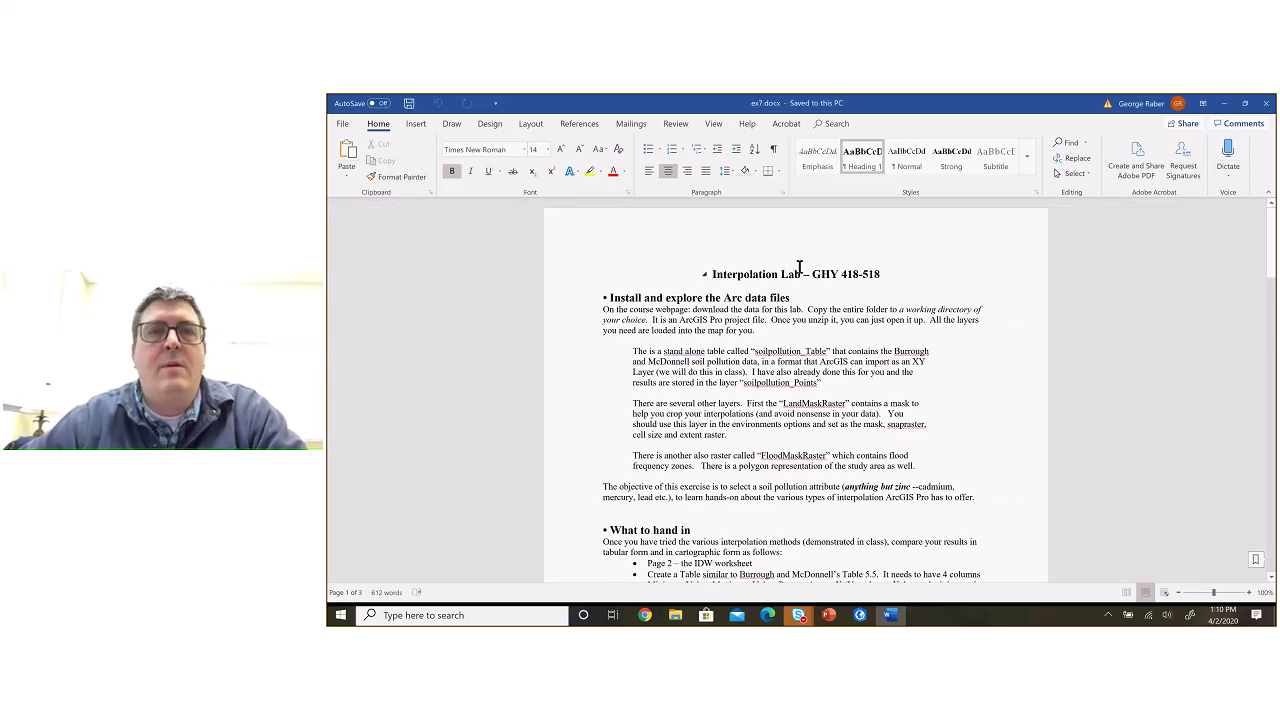
Step: Show the handout at page width and read the "Install and explore the Arc data files" section, highlighting the soilpollution_Table name
{"action": "left_click", "coordinate": [713, 125]}
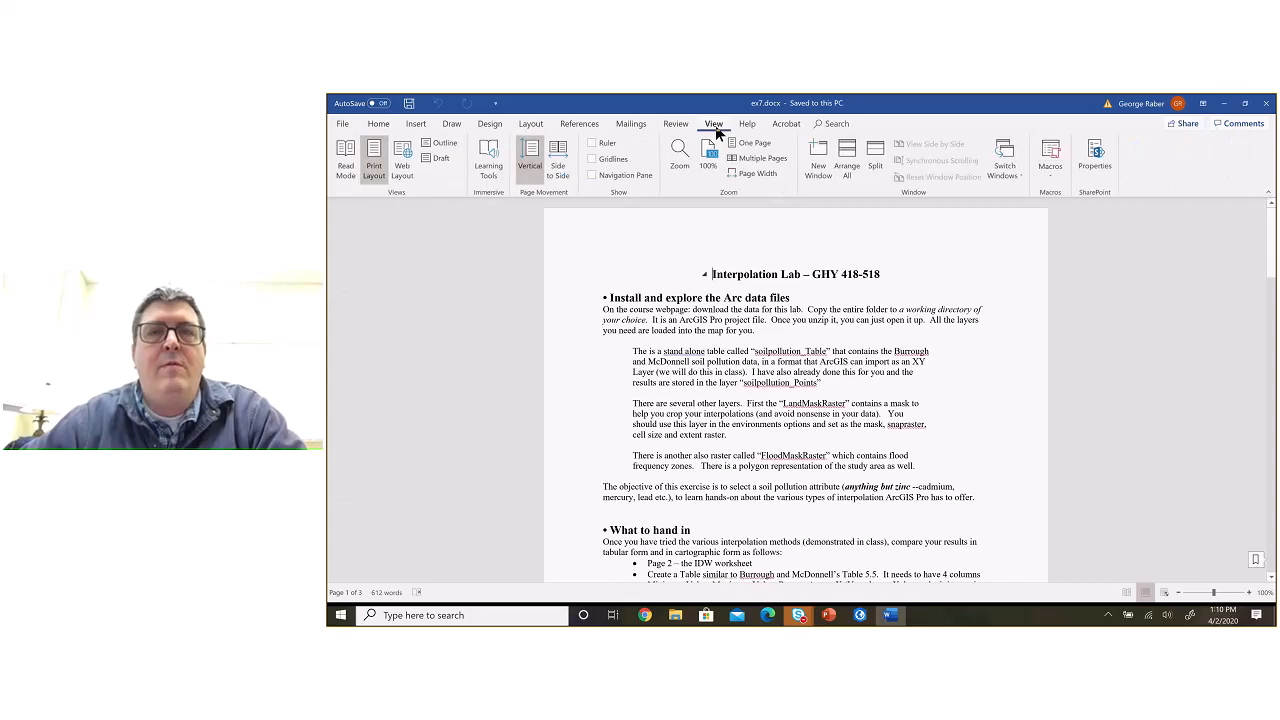
{"action": "left_click", "coordinate": [762, 175]}
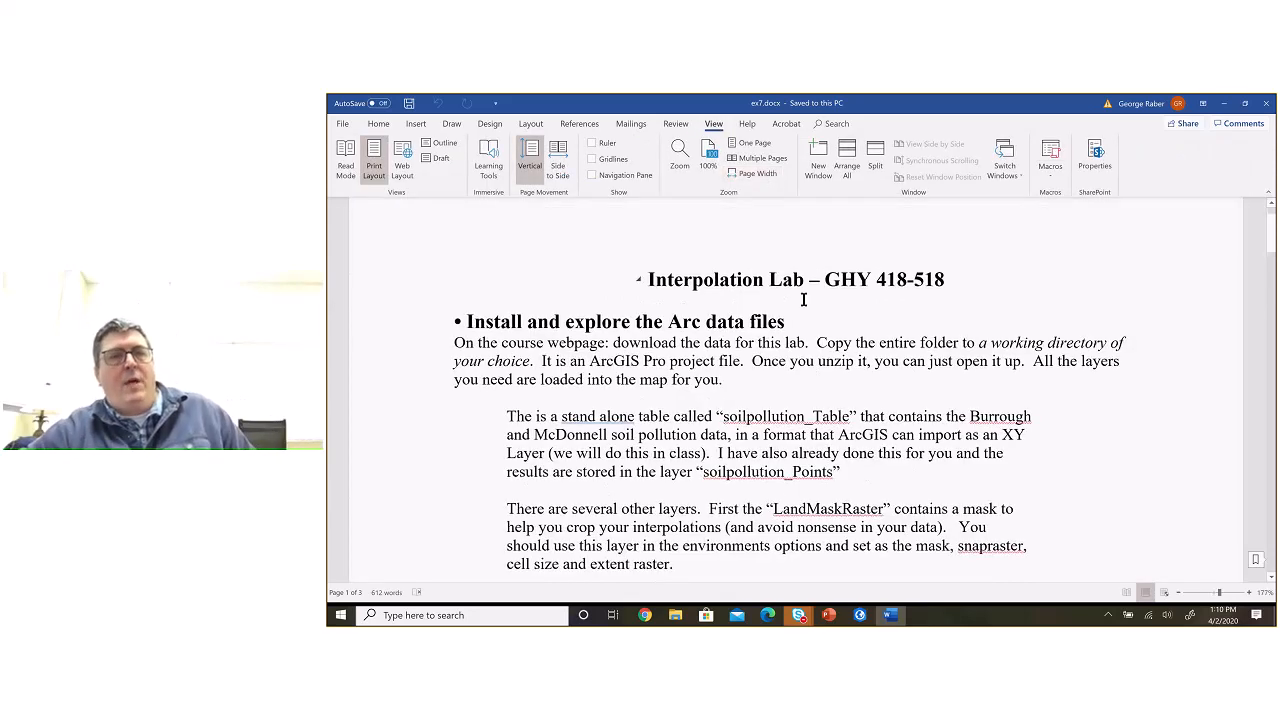
{"action": "scroll", "coordinate": [803, 299], "scroll_direction": "down", "scroll_amount": 3}
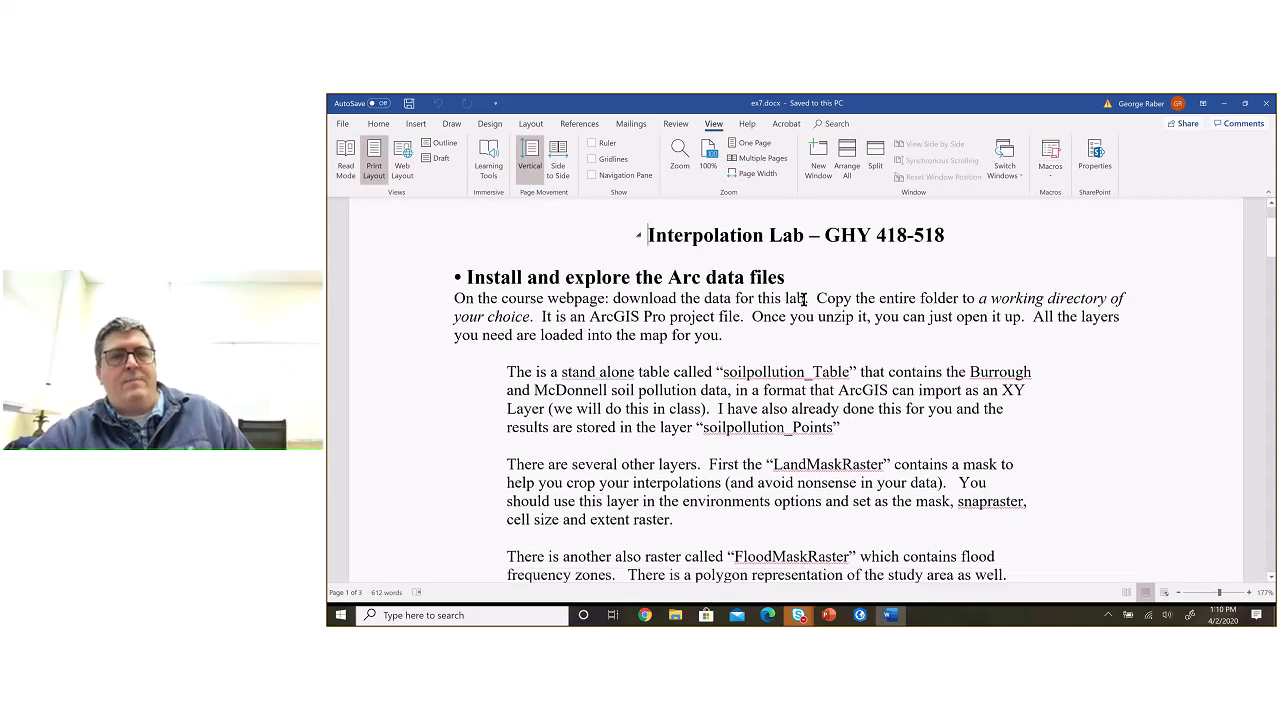
{"action": "scroll", "coordinate": [803, 299], "scroll_direction": "up", "scroll_amount": 1}
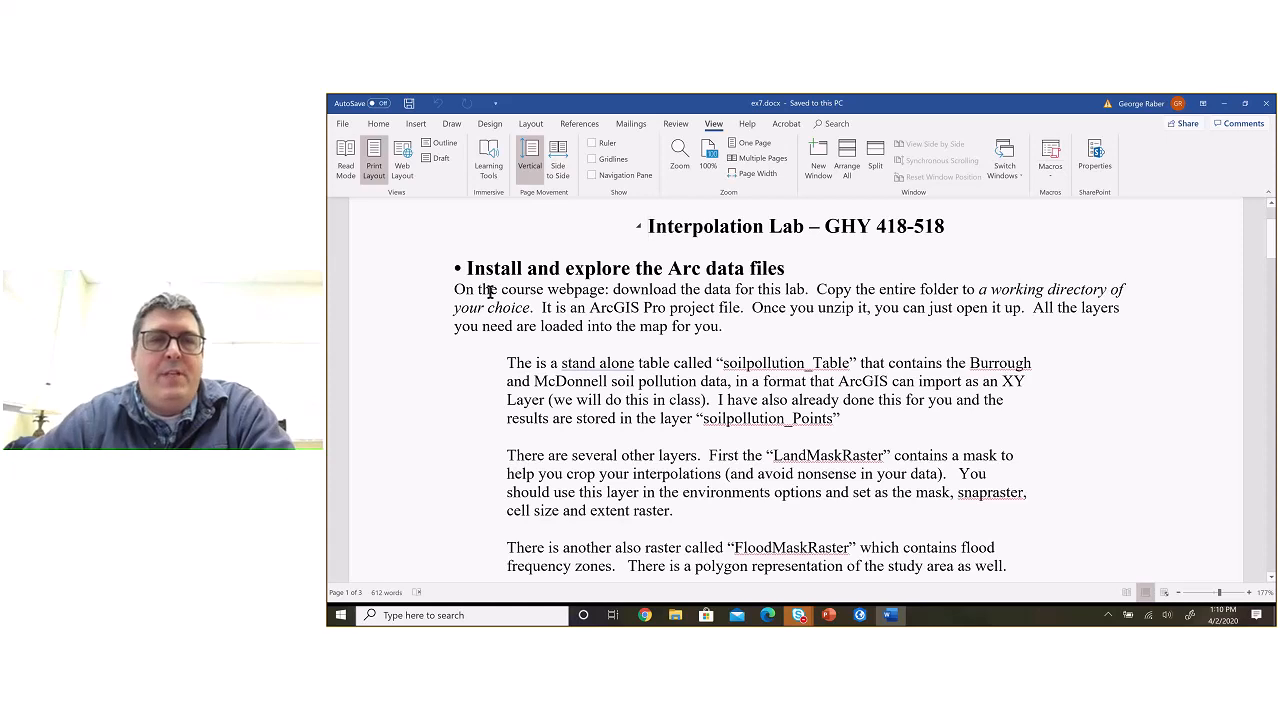
{"action": "left_click_drag", "start_coordinate": [455, 290], "coordinate": [734, 327]}
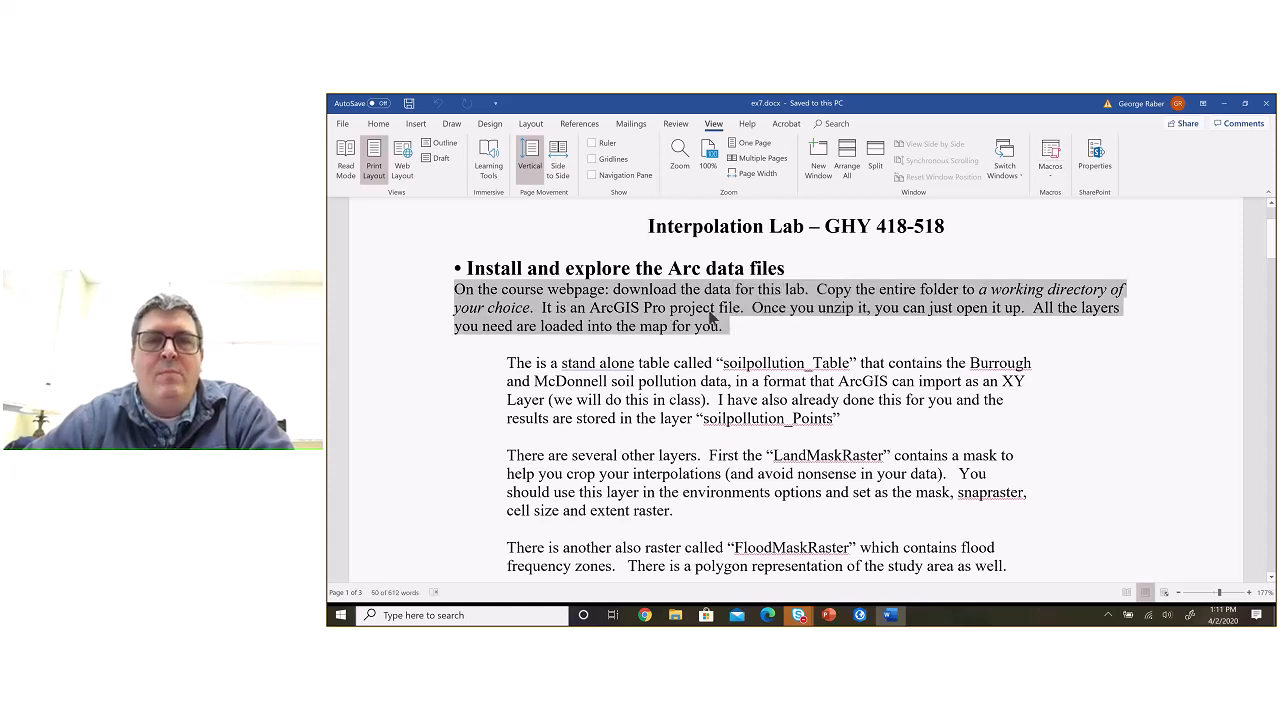
{"action": "scroll", "coordinate": [767, 399], "scroll_direction": "down", "scroll_amount": 1}
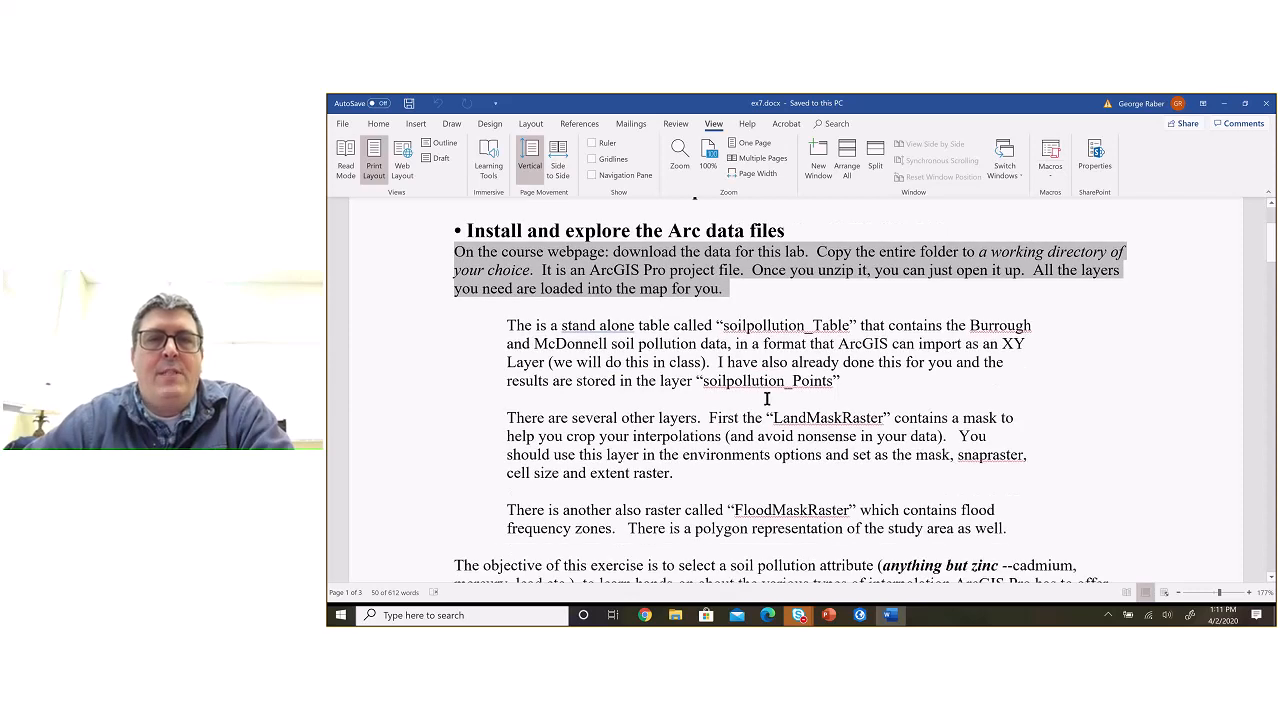
{"action": "scroll", "coordinate": [767, 399], "scroll_direction": "down", "scroll_amount": 2}
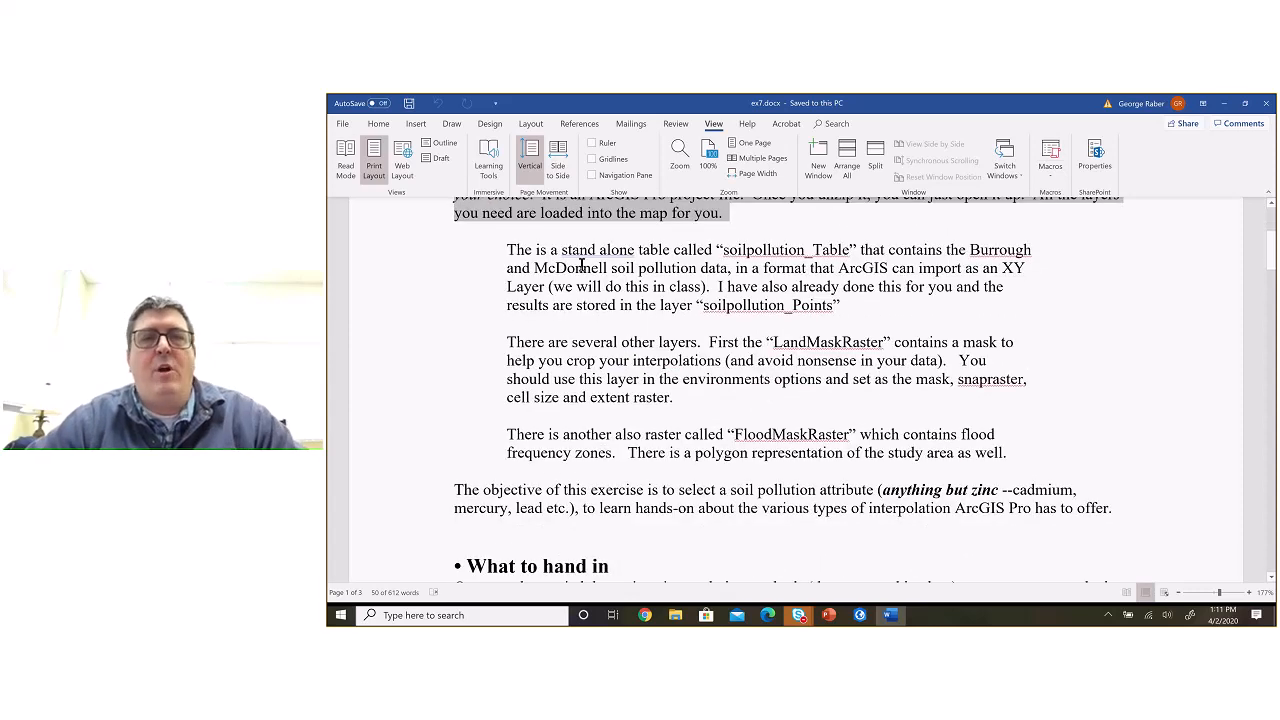
{"action": "left_click", "coordinate": [726, 252]}
{"action": "left_click_drag", "start_coordinate": [726, 252], "coordinate": [850, 252]}
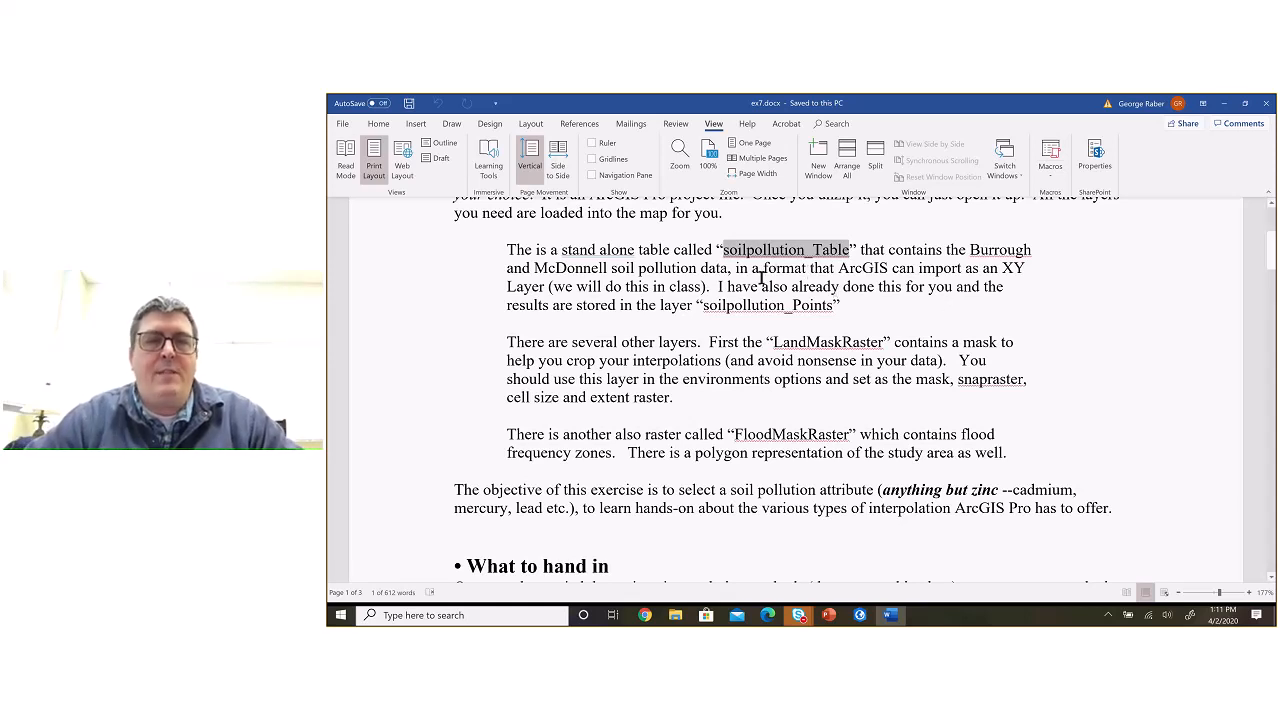
Step: Switch back to ArcGIS Pro, open the attribute table of soilpollution_Table, and shrink its pane to show more of the map
{"action": "key", "text": "alt+Tab"}
{"action": "key", "text": "alt+Tab"}
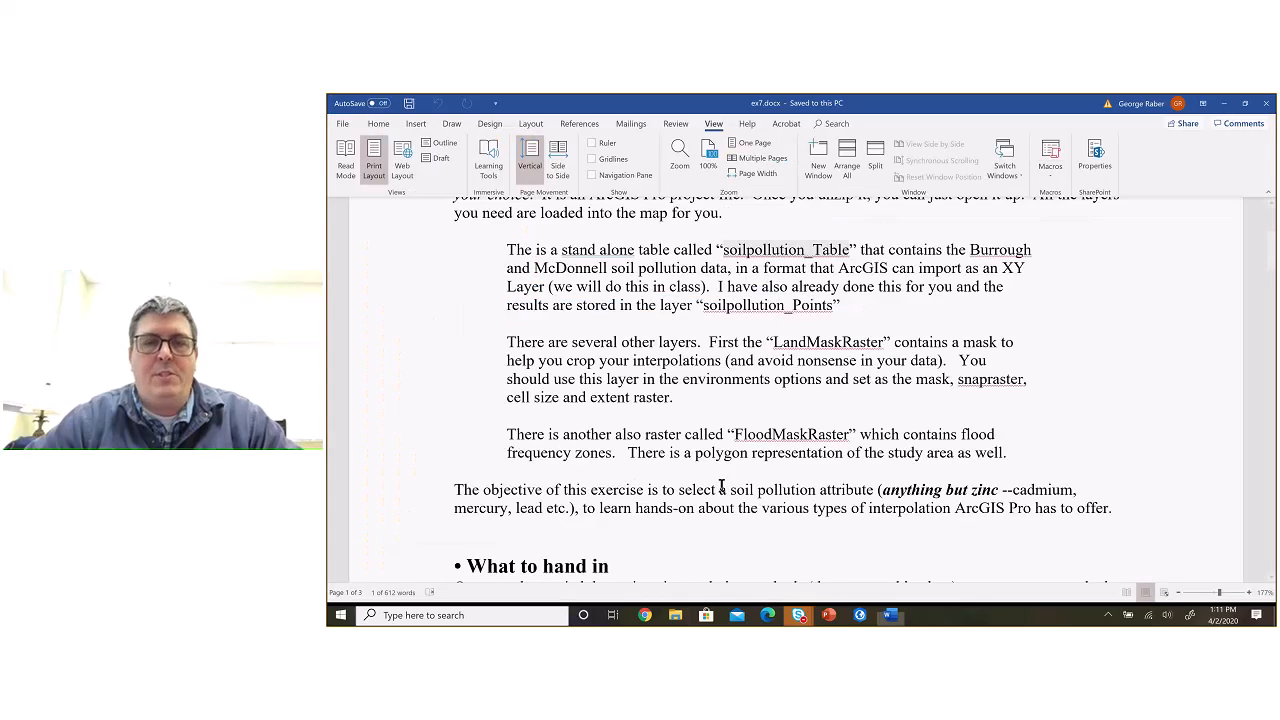
{"action": "left_click", "coordinate": [864, 617]}
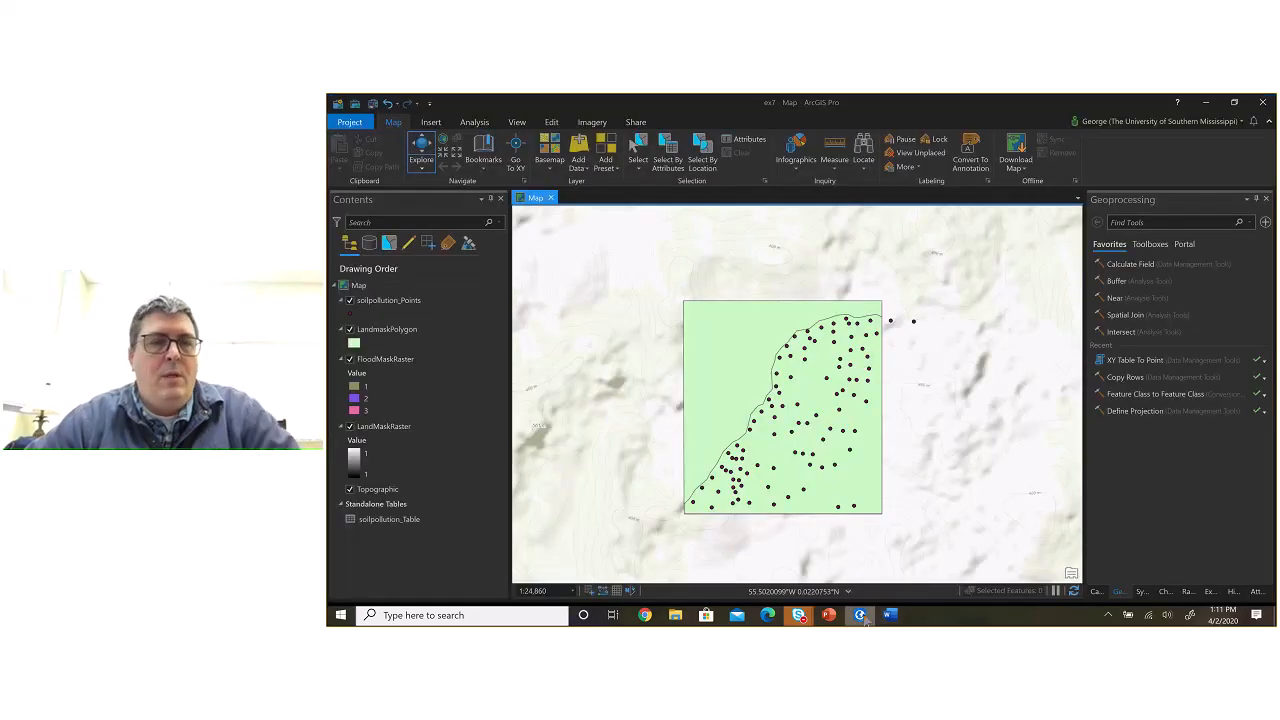
{"action": "right_click", "coordinate": [399, 522]}
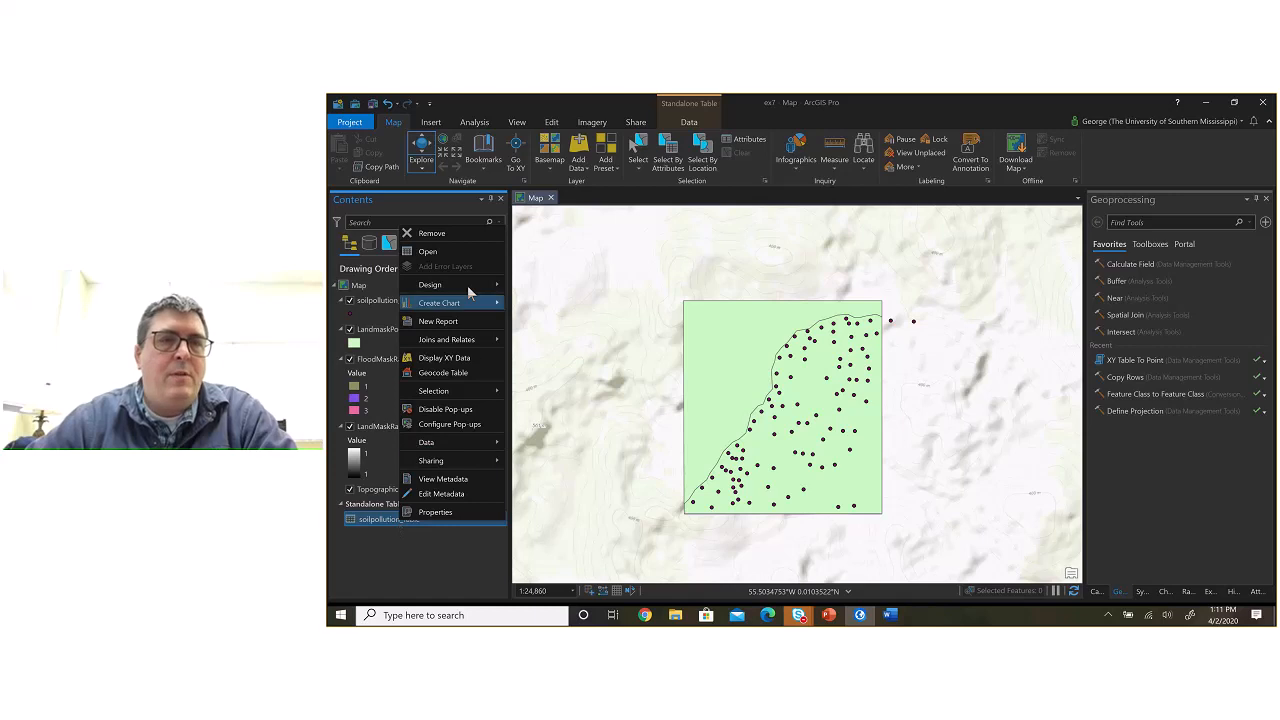
{"action": "left_click", "coordinate": [451, 256]}
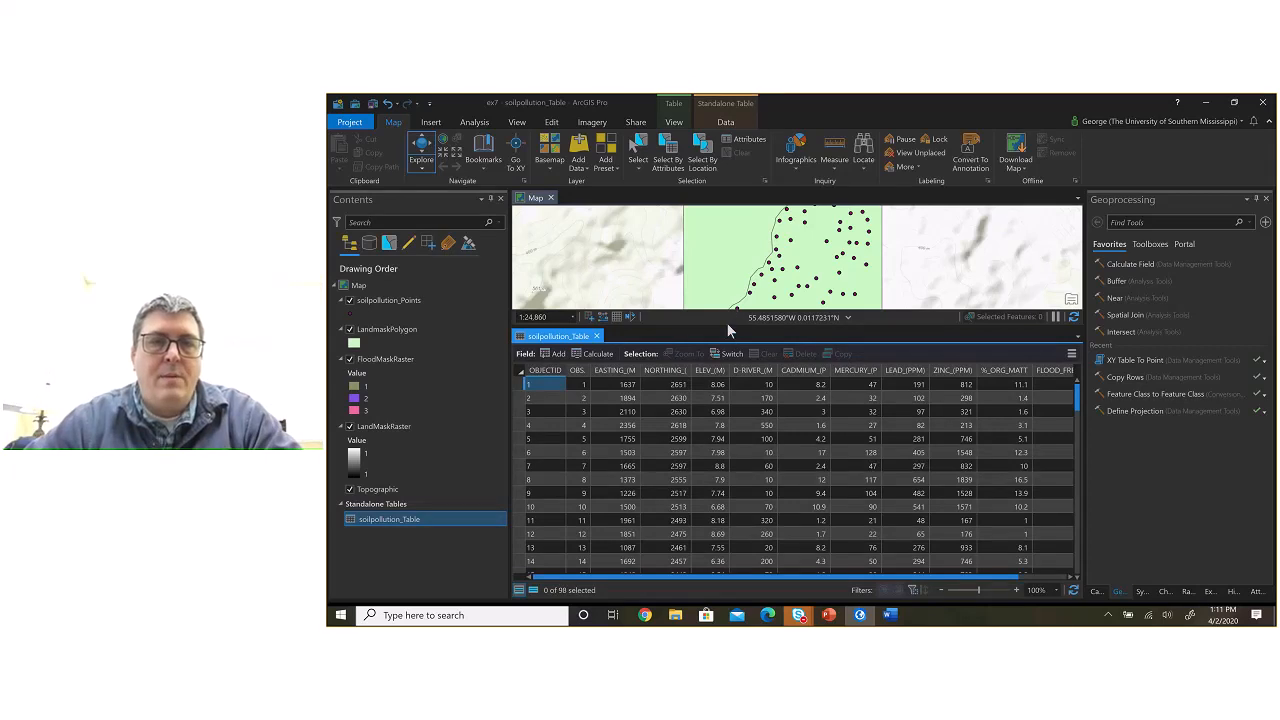
{"action": "left_click_drag", "start_coordinate": [728, 332], "coordinate": [724, 409]}
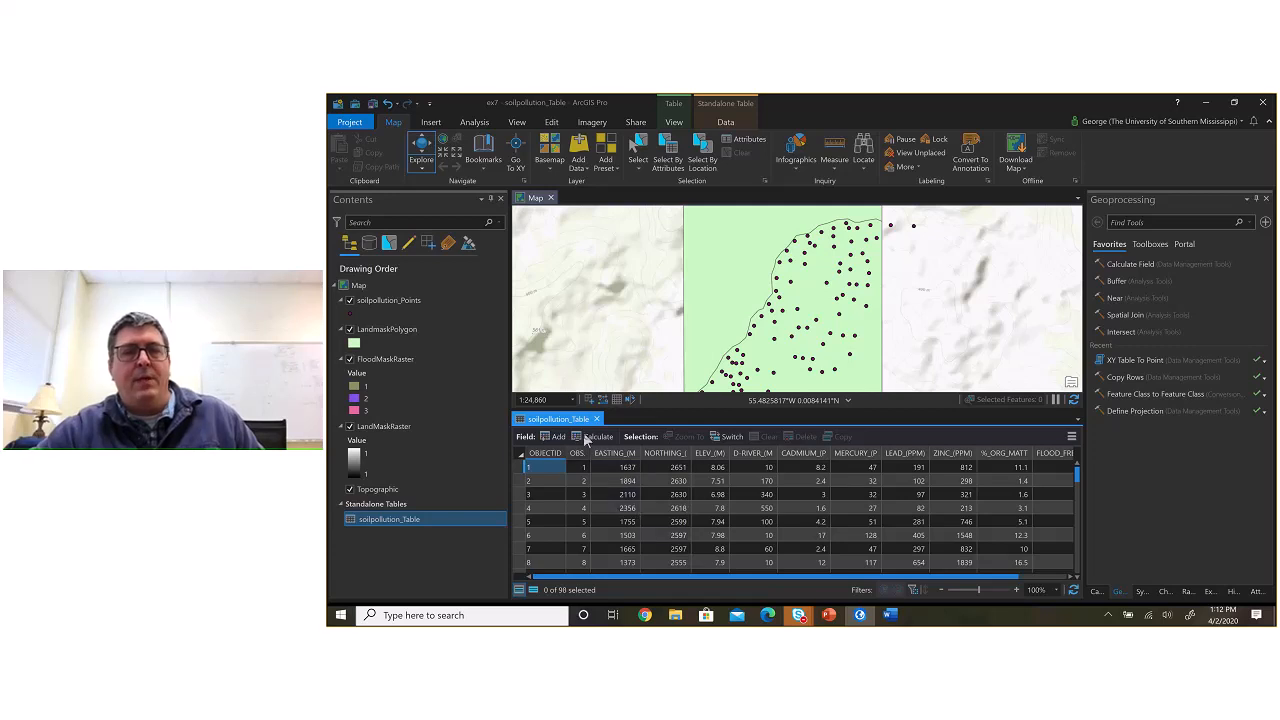
Step: Select the soilpollution_Points layer and examine how all its points lie within the study area polygon
{"action": "left_click", "coordinate": [370, 302]}
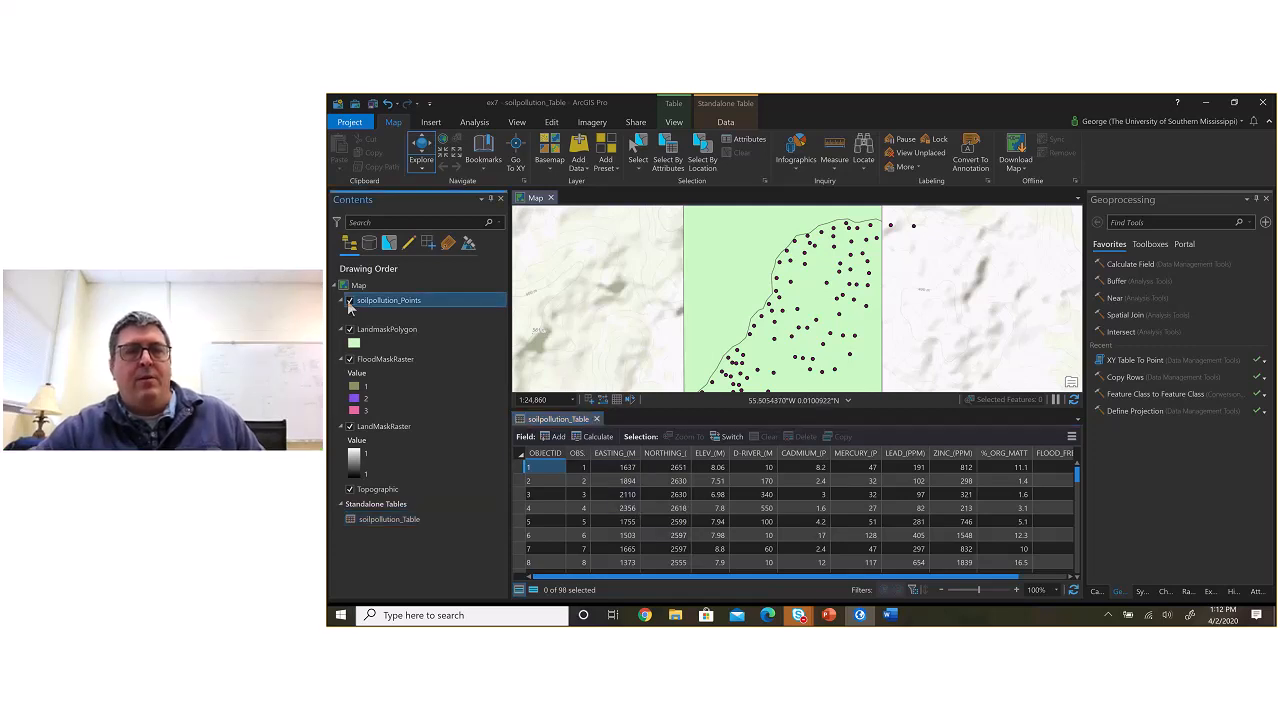
{"action": "left_click", "coordinate": [711, 327]}
{"action": "left_click_drag", "start_coordinate": [711, 327], "coordinate": [714, 321]}
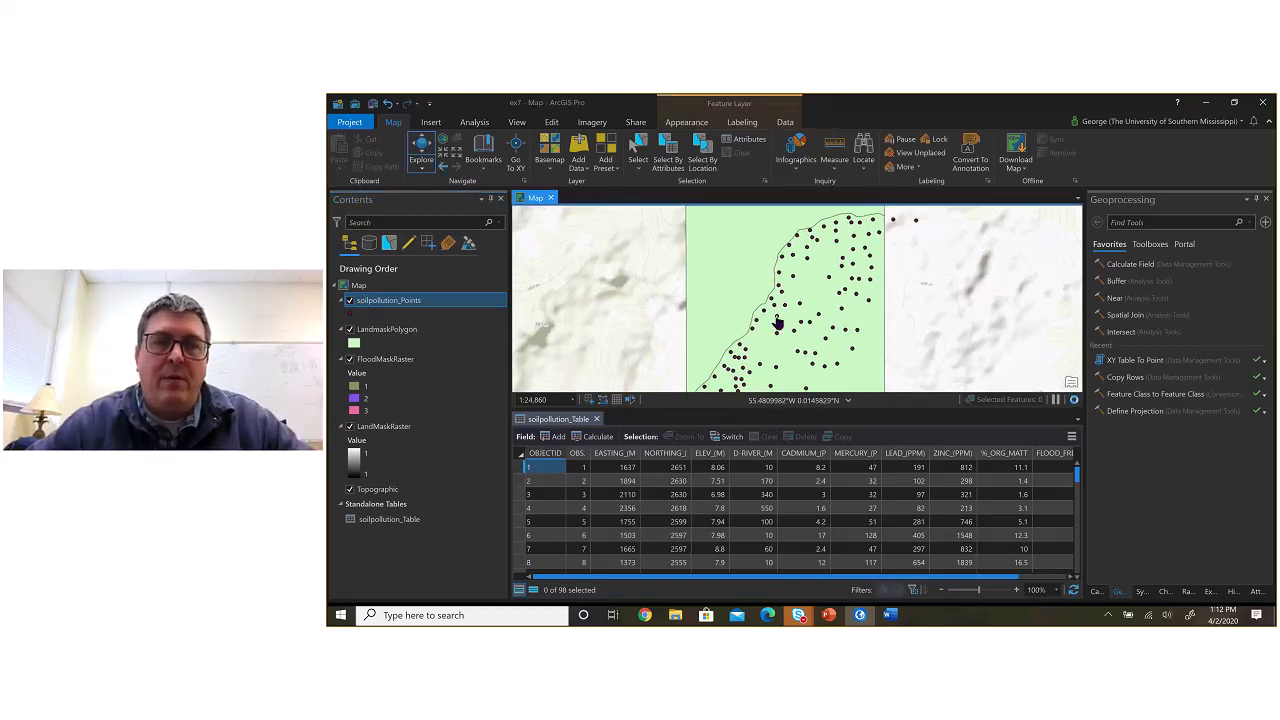
{"action": "scroll", "coordinate": [778, 323], "scroll_direction": "down", "scroll_amount": 1}
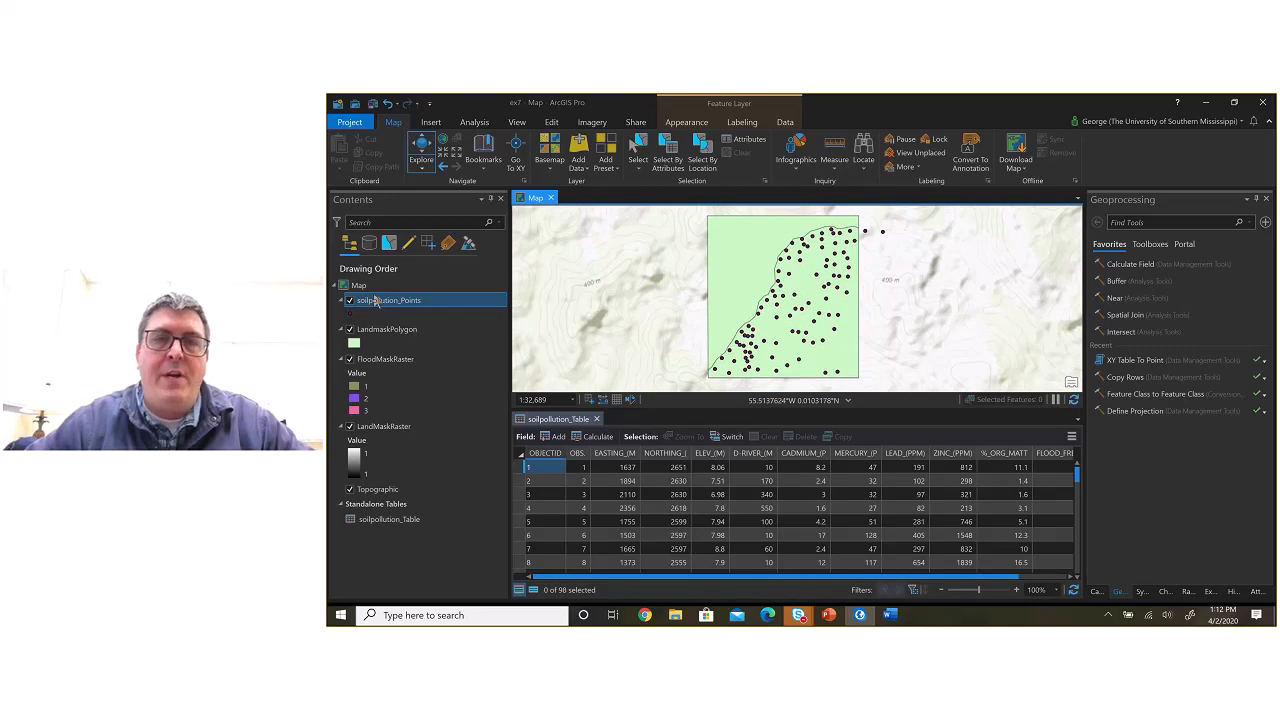
{"action": "left_click", "coordinate": [353, 302]}
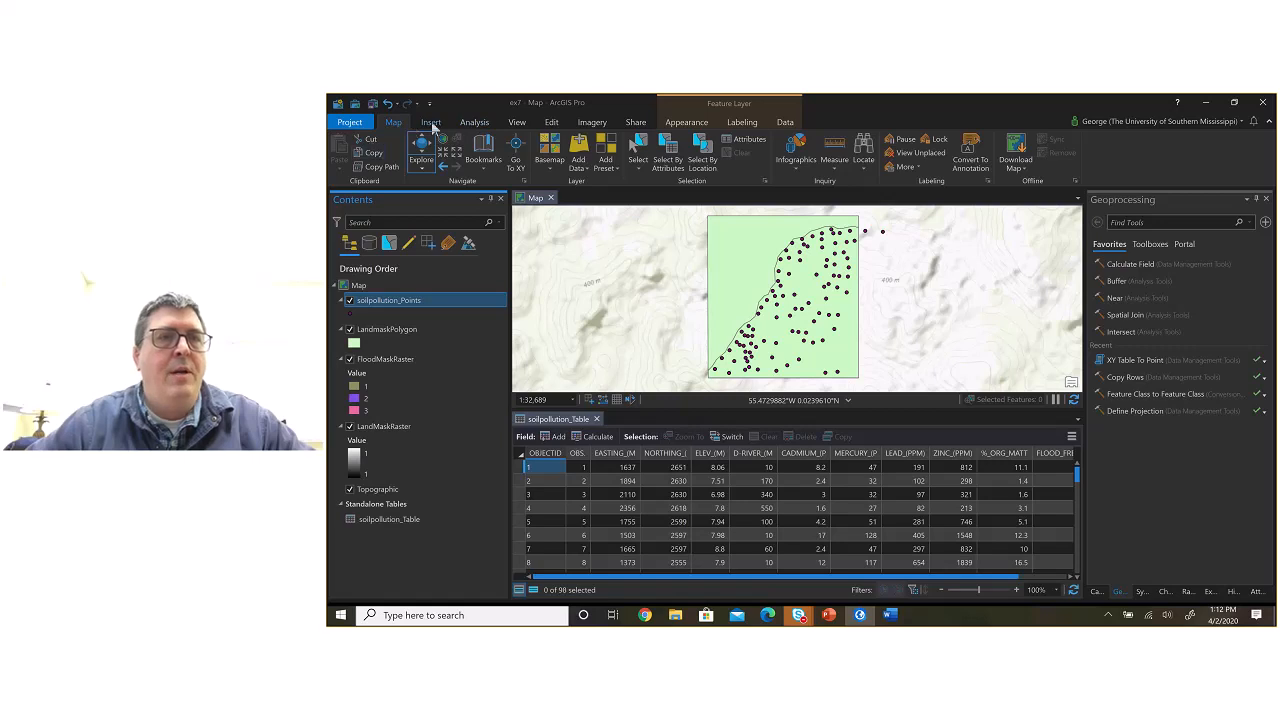
Step: Review the geoprocessing history and reopen the latest XY Table To Point run with its parameters
{"action": "left_click", "coordinate": [475, 125]}
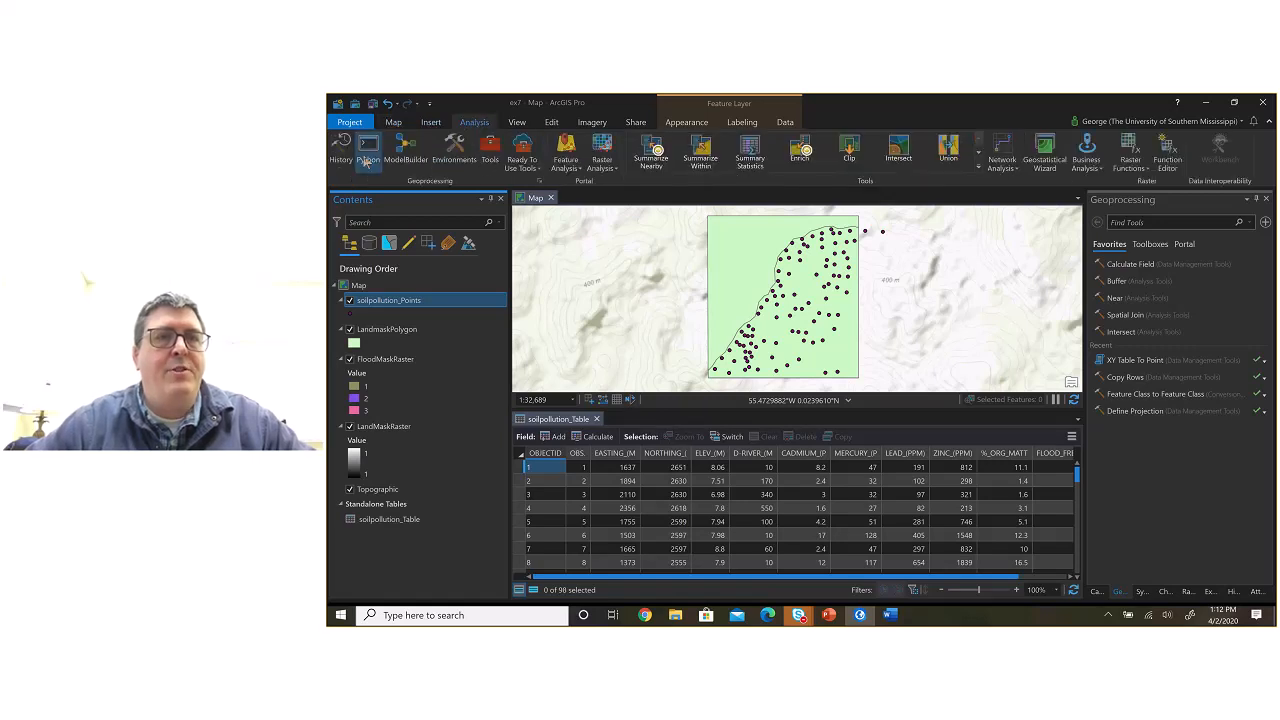
{"action": "left_click", "coordinate": [345, 152]}
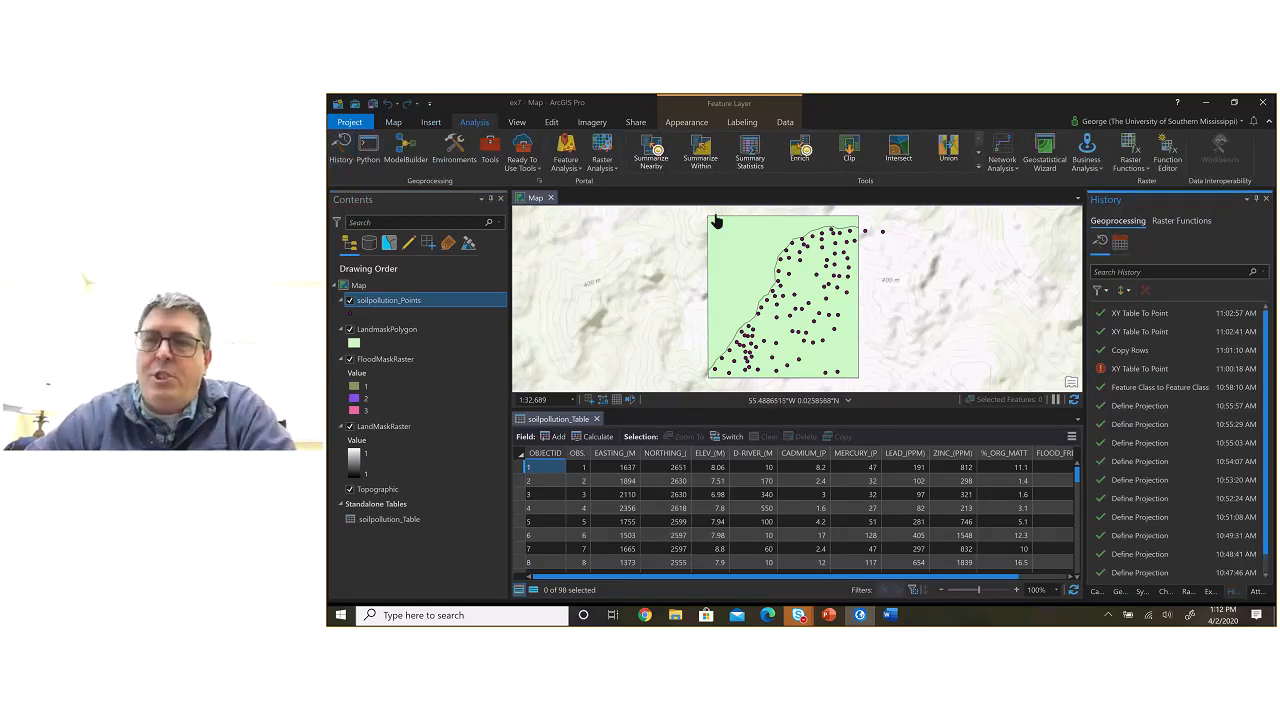
{"action": "mouse_move", "coordinate": [1154, 404]}
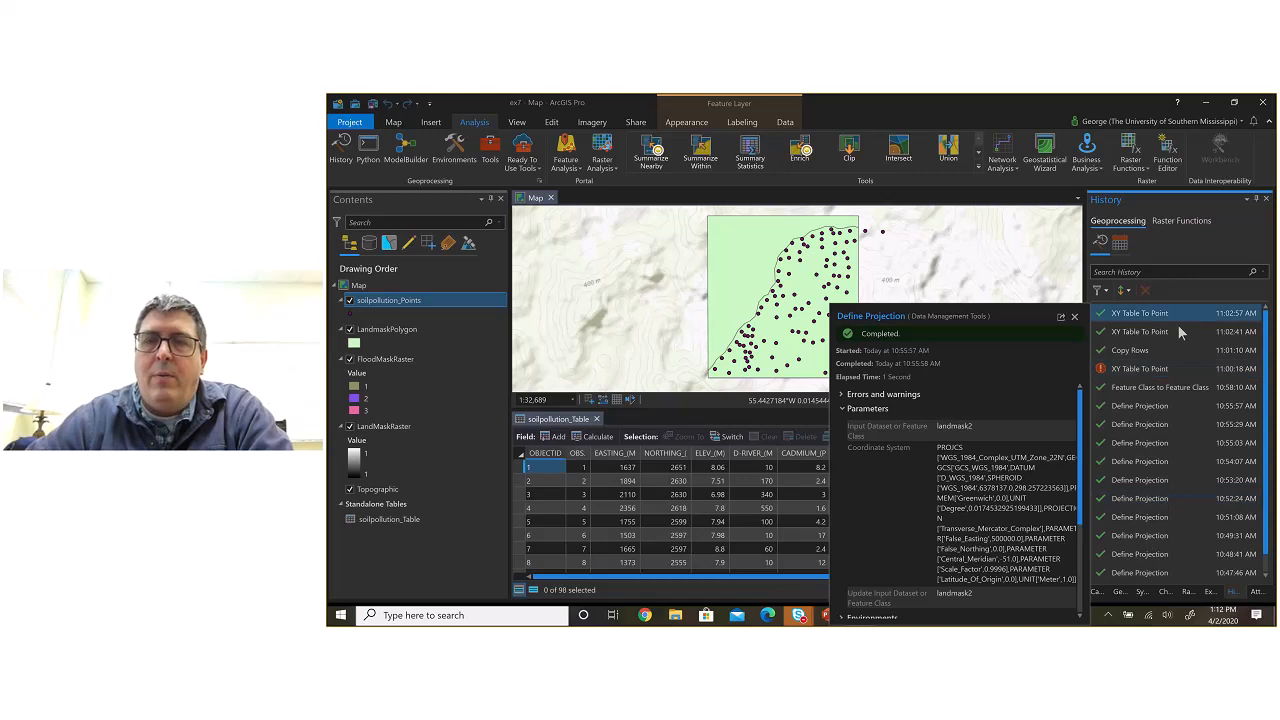
{"action": "mouse_move", "coordinate": [1140, 318]}
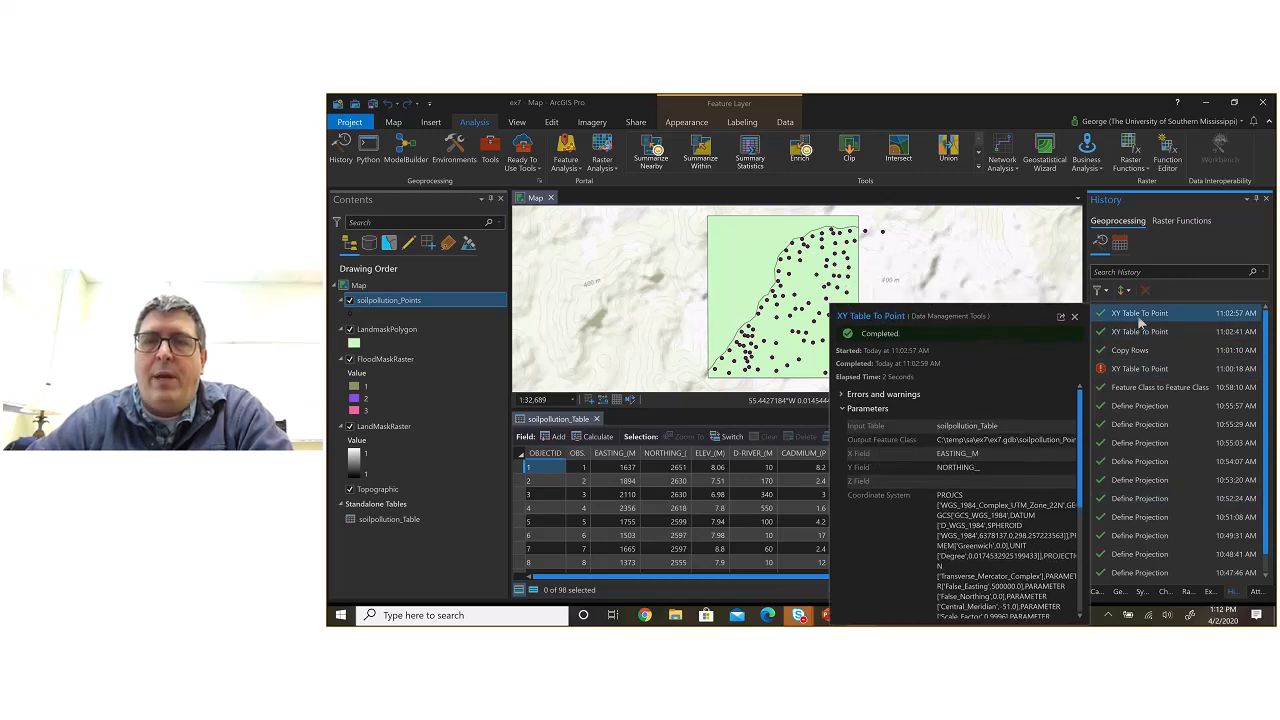
{"action": "double_click", "coordinate": [1140, 316]}
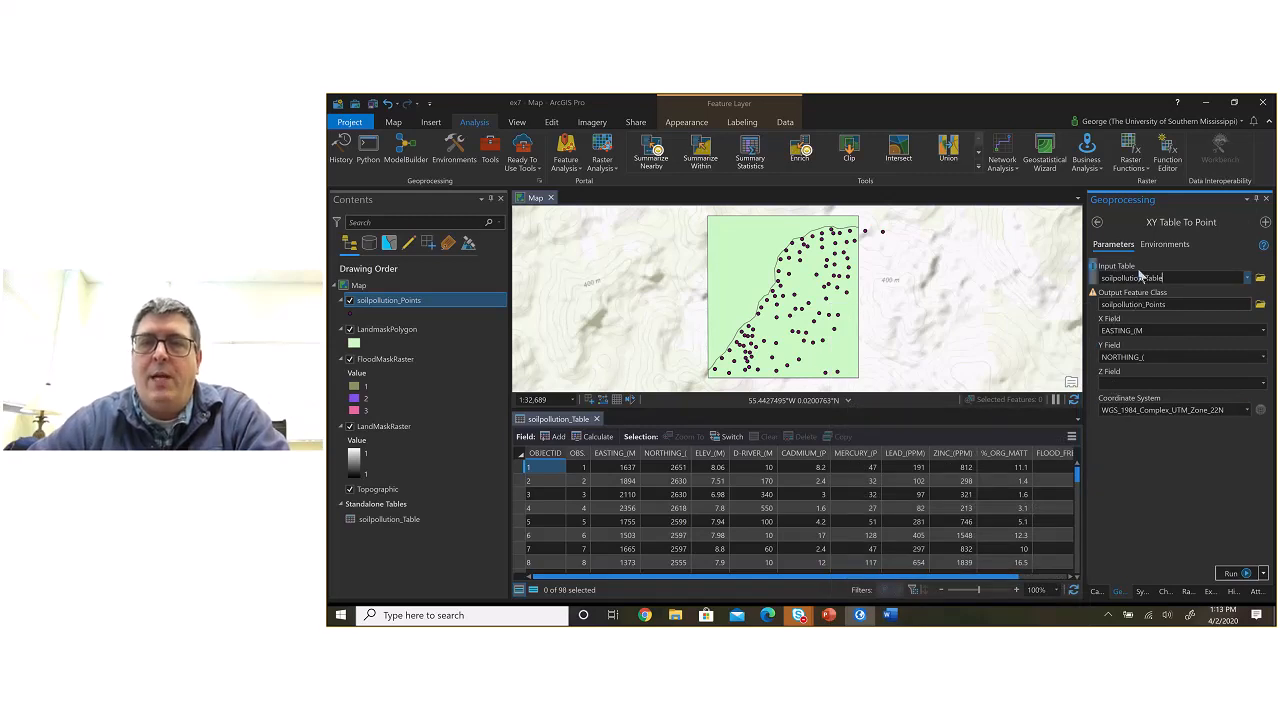
{"action": "mouse_move", "coordinate": [1096, 296]}
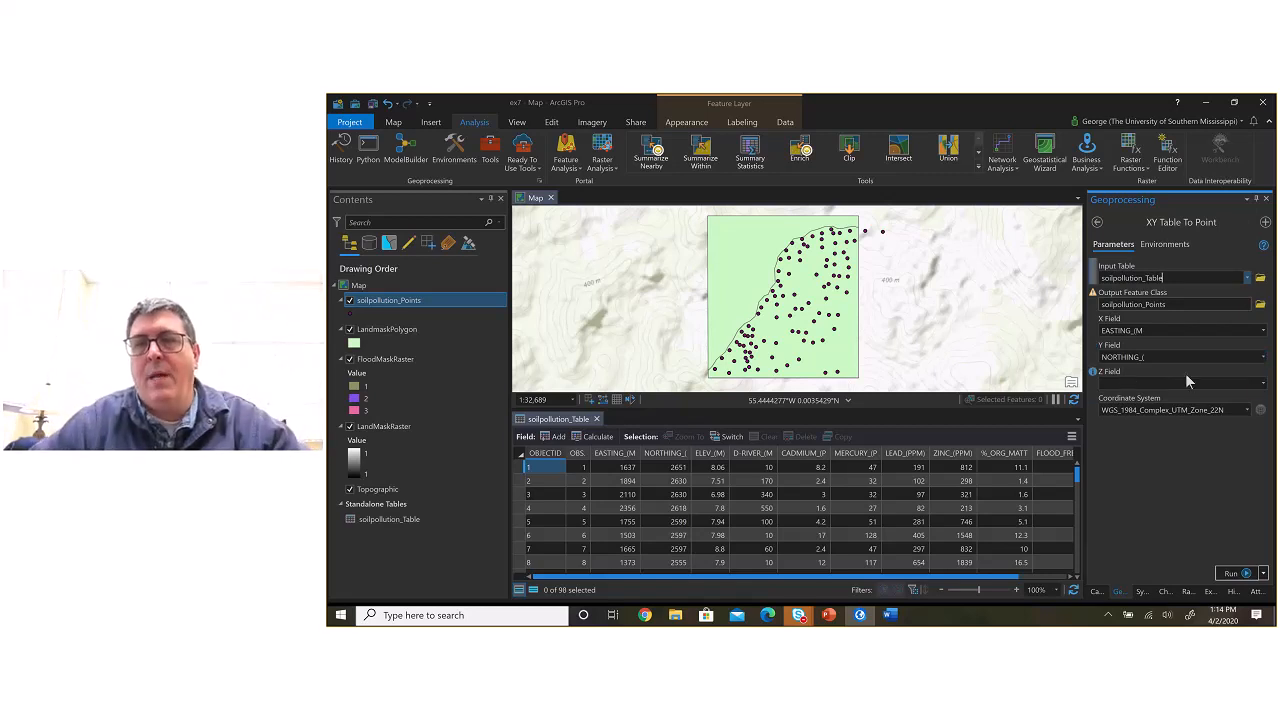
Step: Try the MERCURY_(P field as the Z Field of XY Table To Point, and clear that field again
{"action": "left_click", "coordinate": [1264, 384]}
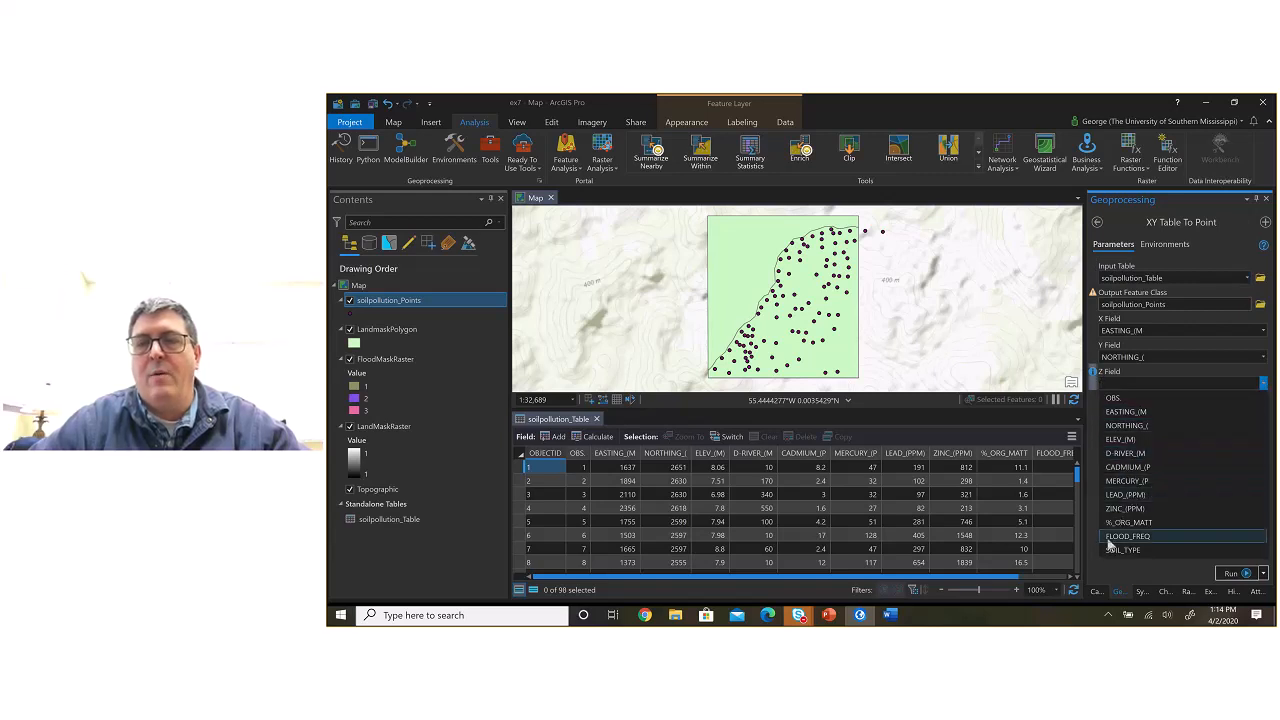
{"action": "left_click", "coordinate": [1128, 481]}
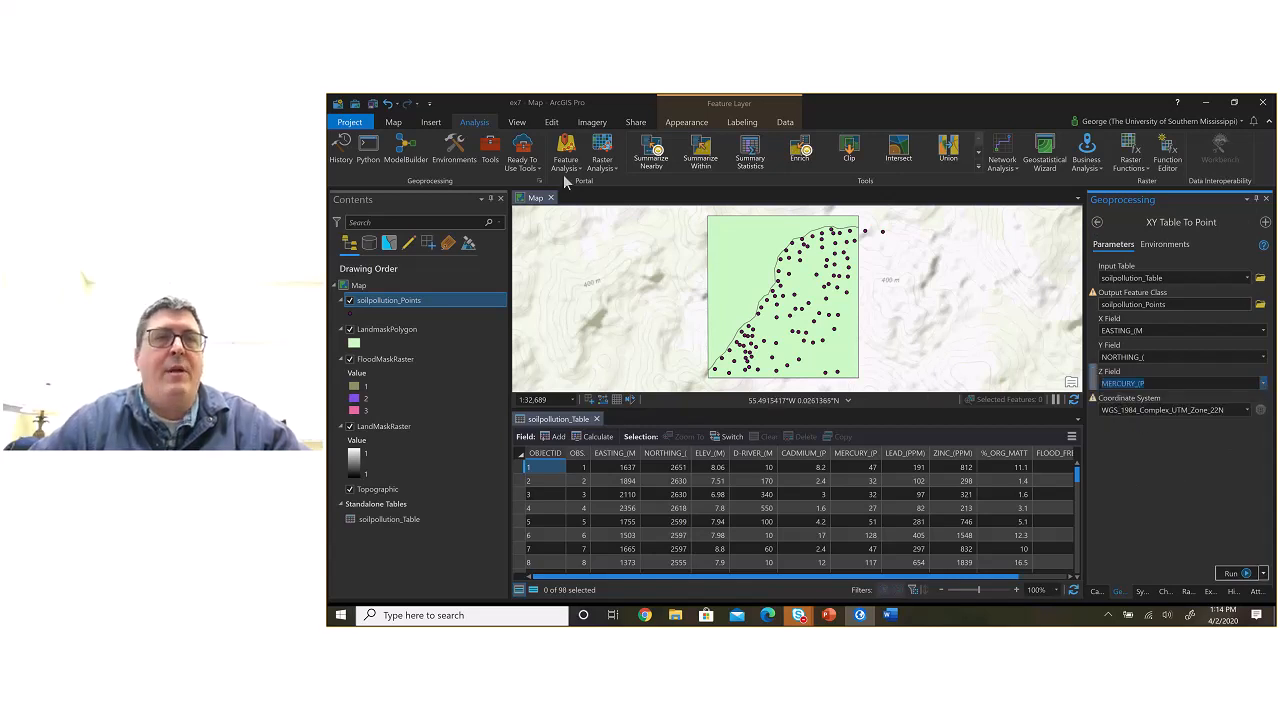
{"action": "left_click", "coordinate": [428, 121]}
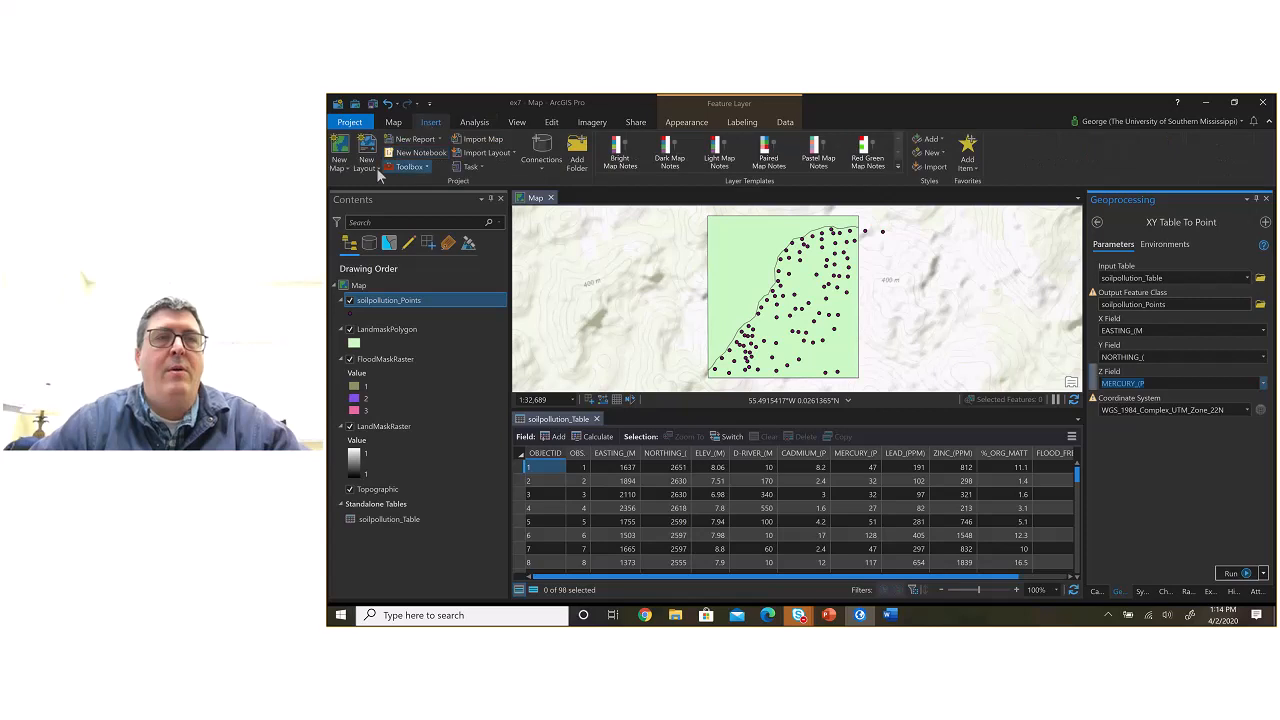
{"action": "left_click", "coordinate": [348, 170]}
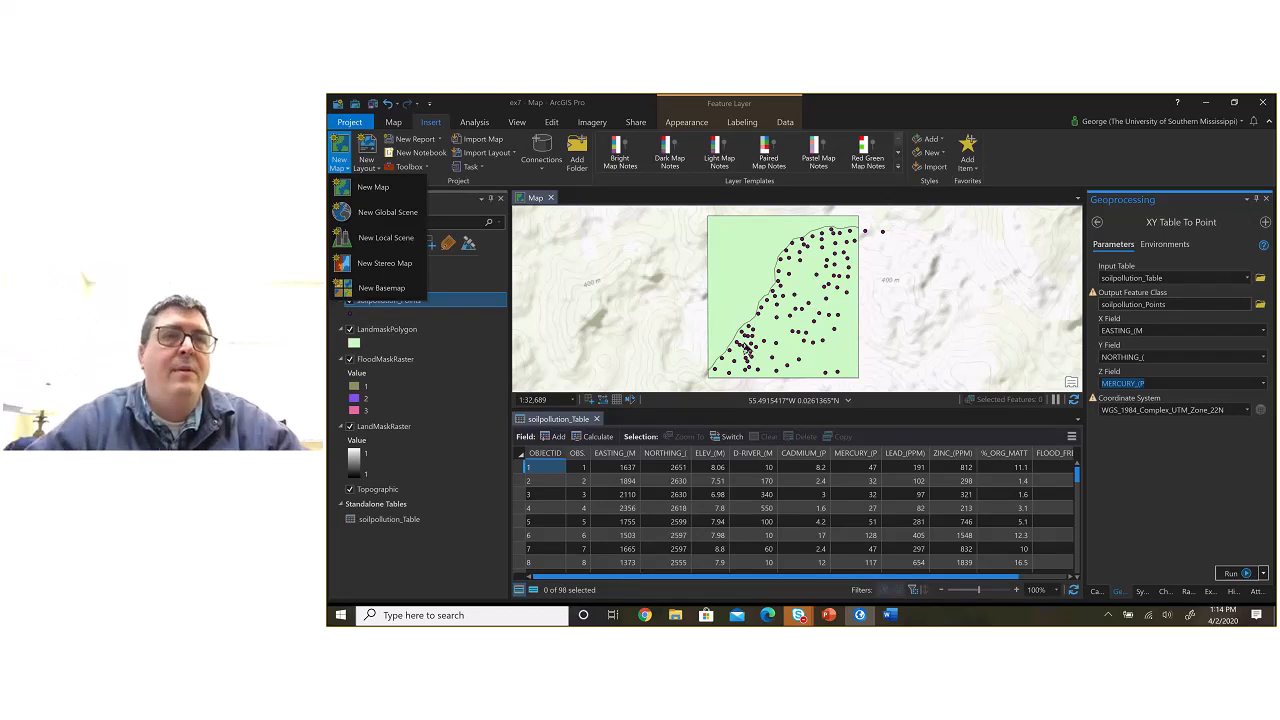
{"action": "left_click", "coordinate": [393, 122]}
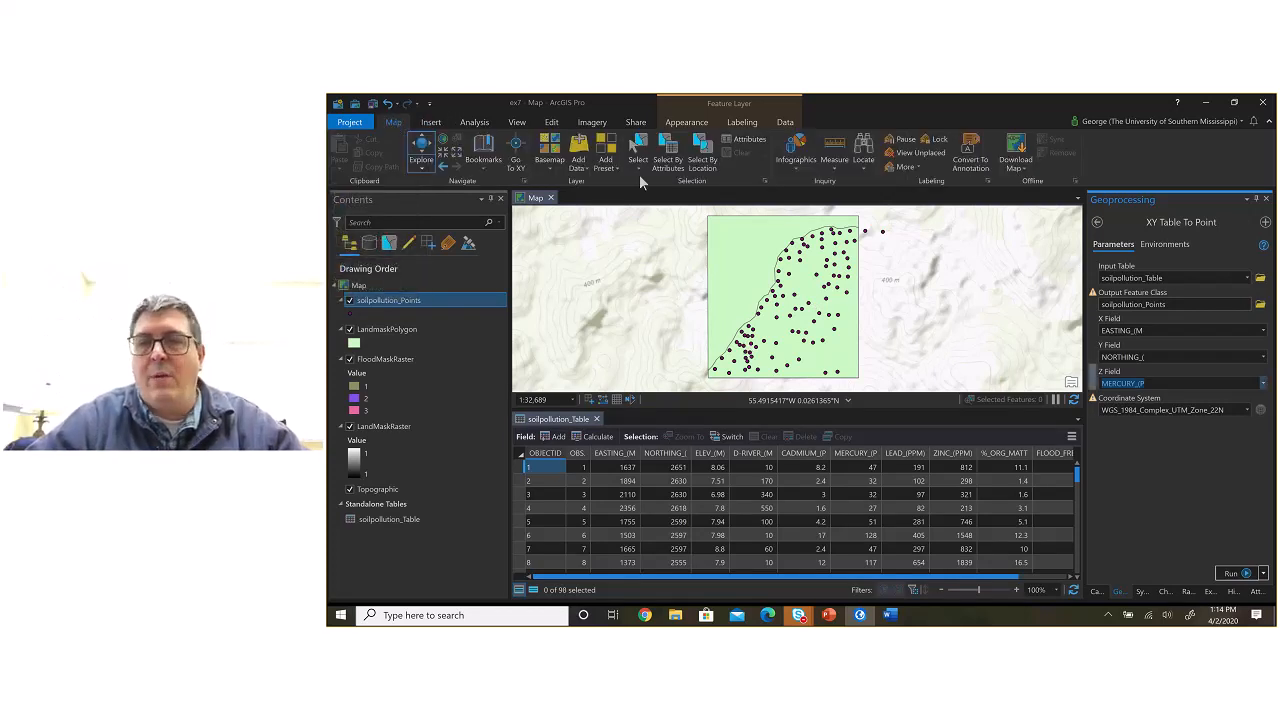
{"action": "key", "text": "BackSpace"}
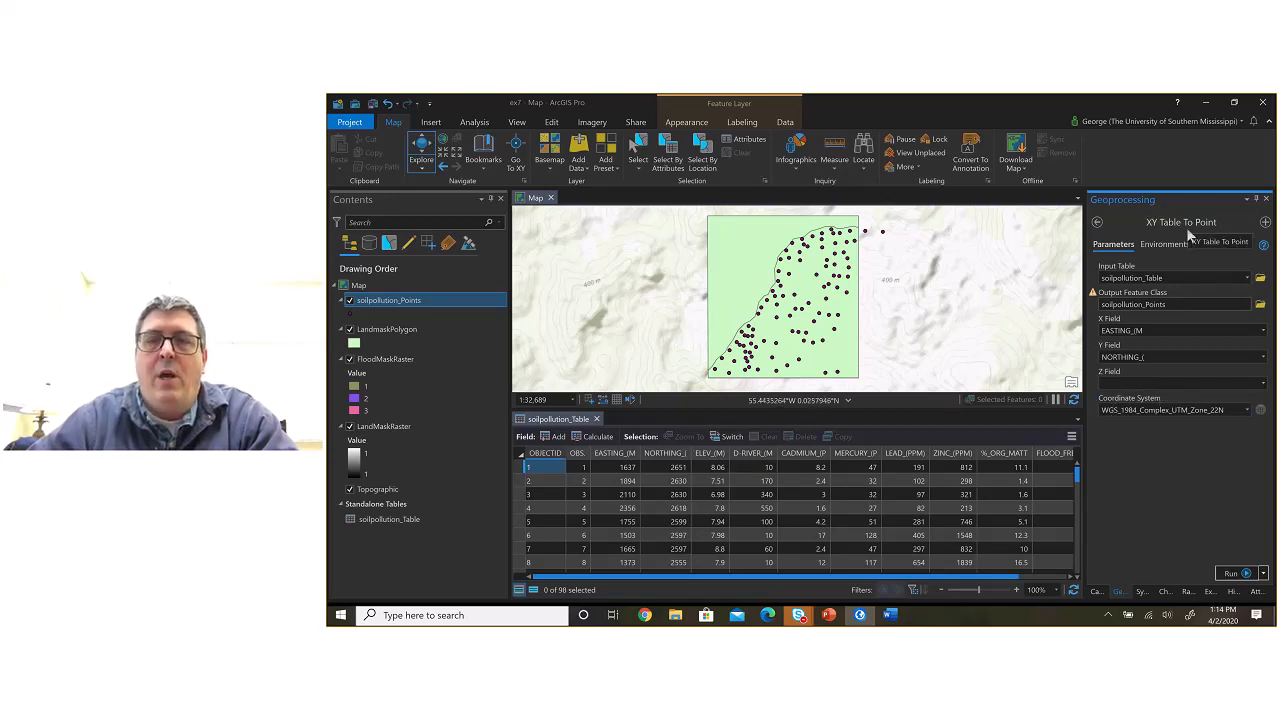
Step: Reset the coordinate system of XY Table To Point and set it to match the LandmaskPolygon layer
{"action": "mouse_move", "coordinate": [1160, 408]}
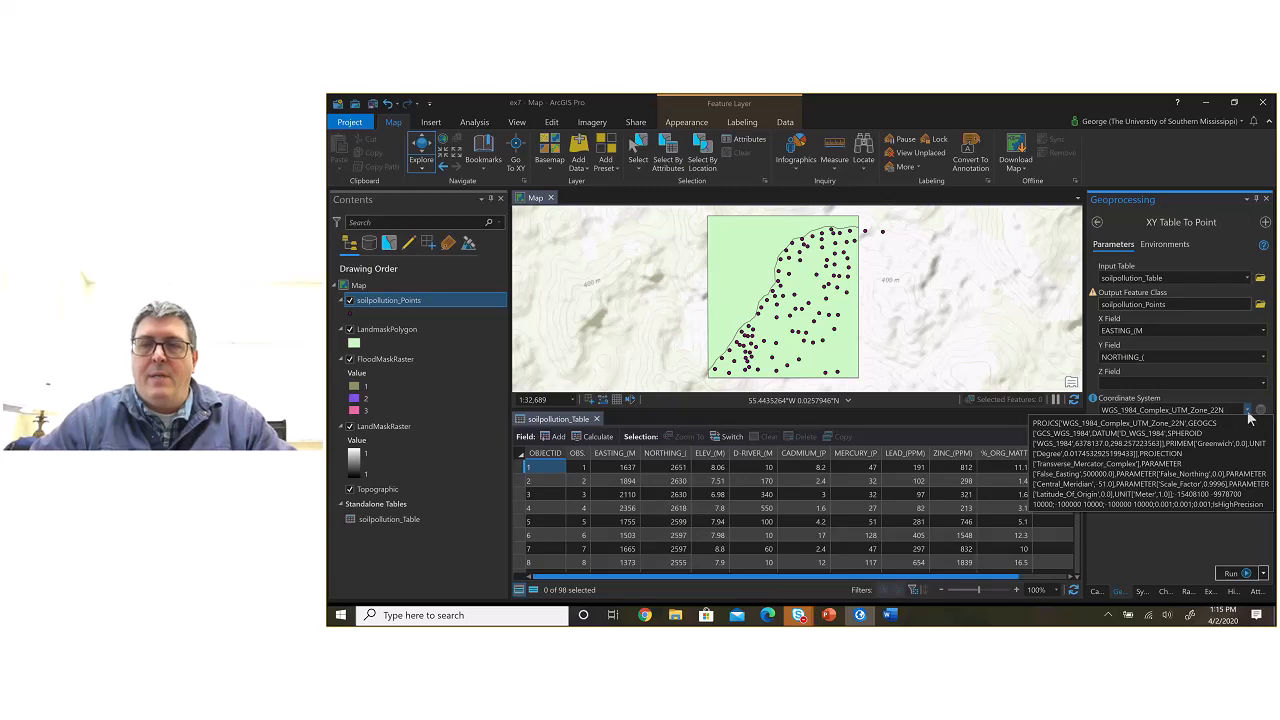
{"action": "double_click", "coordinate": [1122, 410]}
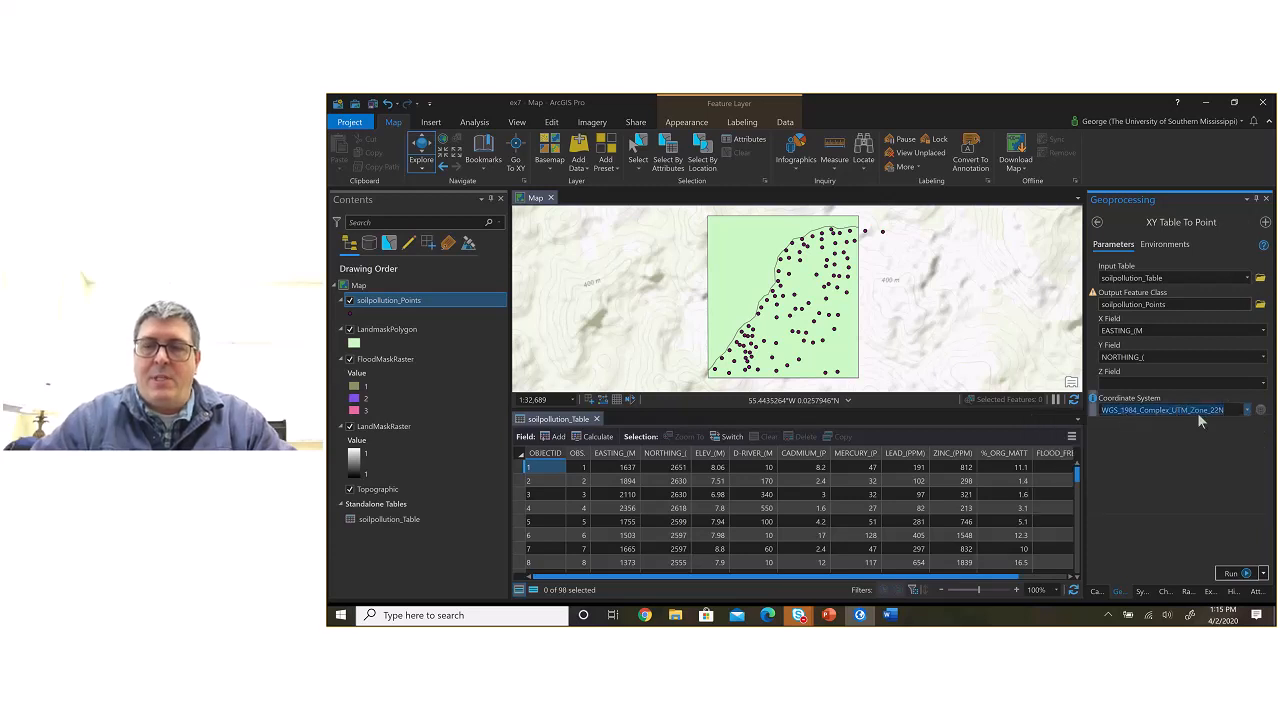
{"action": "key", "text": "Delete"}
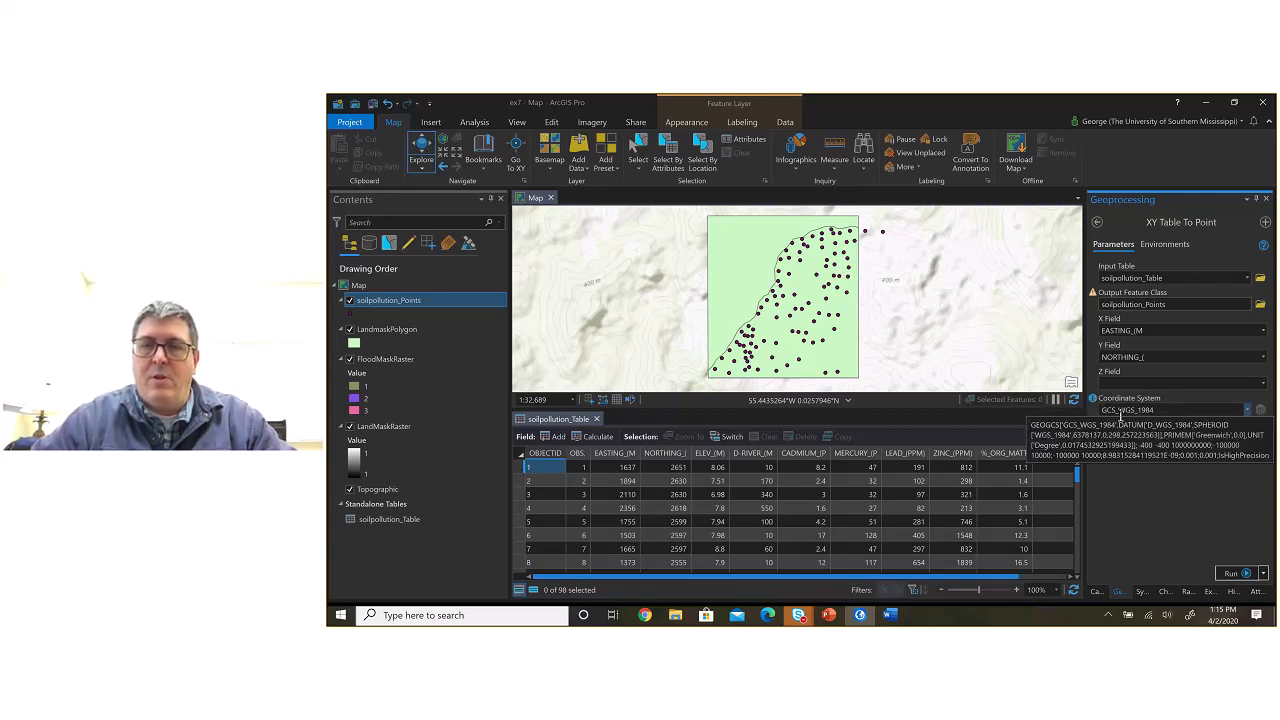
{"action": "left_click", "coordinate": [1247, 412]}
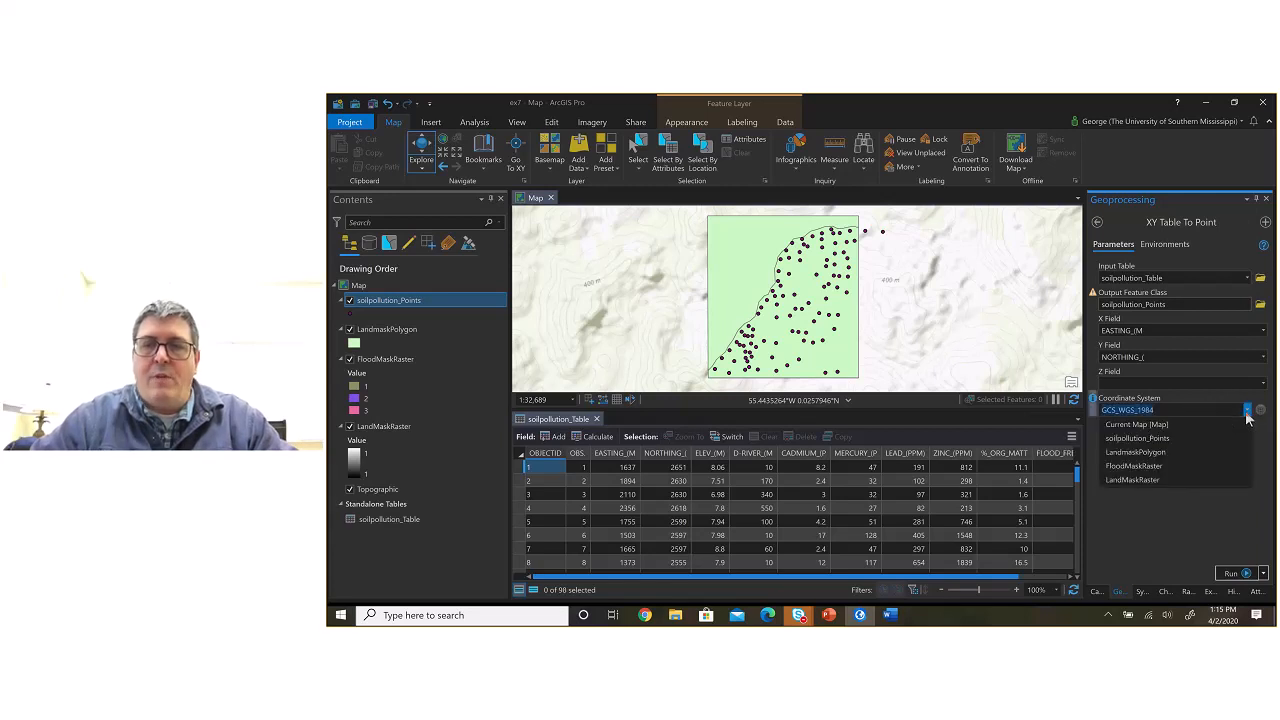
{"action": "left_click", "coordinate": [1141, 452]}
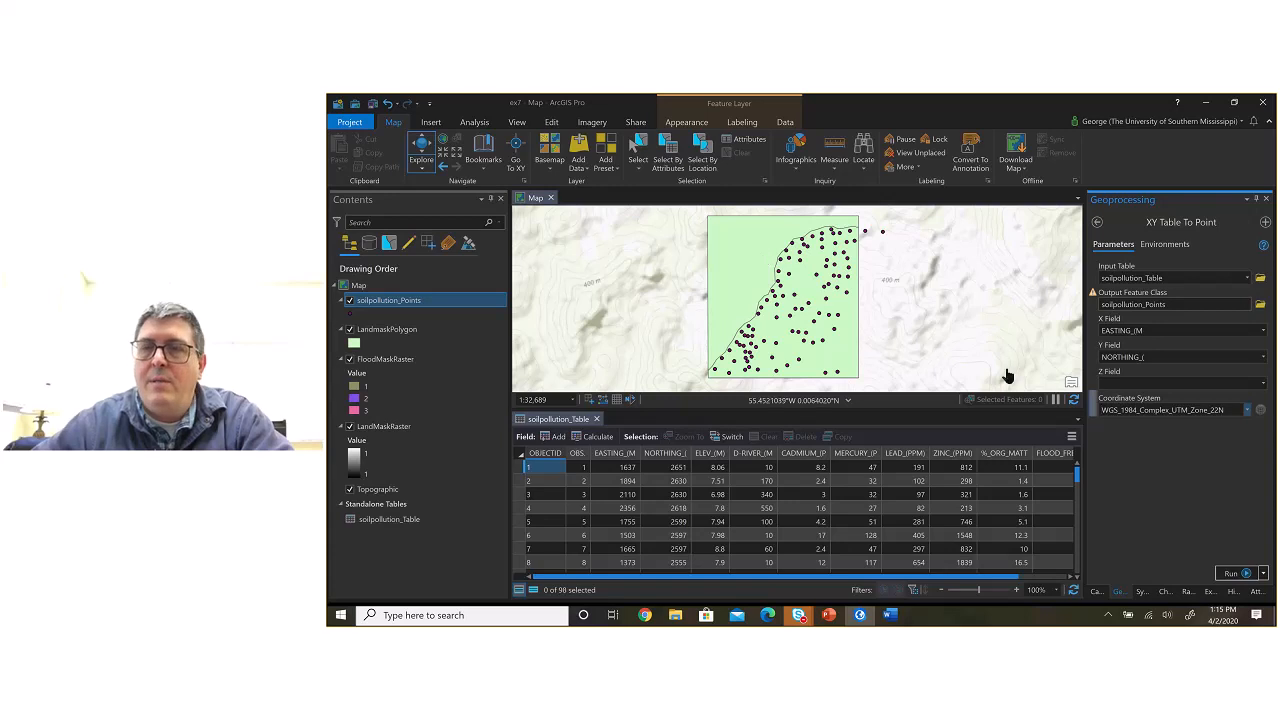
{"action": "left_click", "coordinate": [1214, 504]}
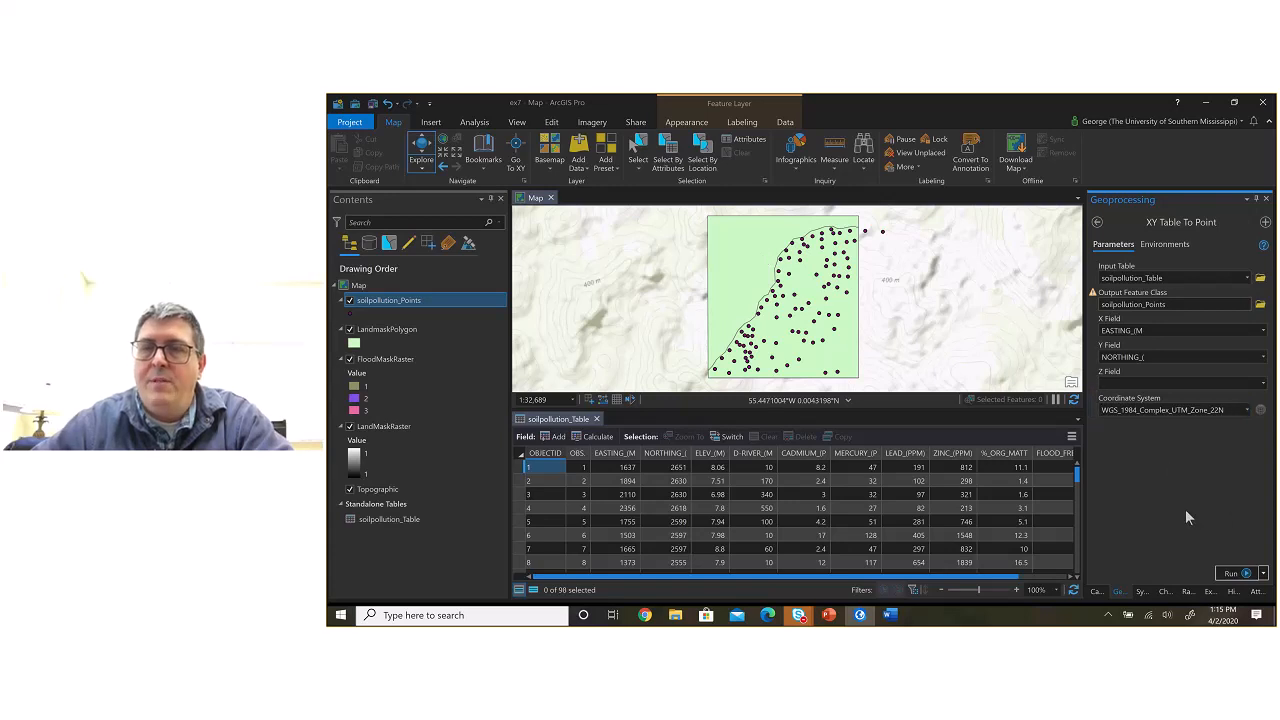
Step: Run XY Table To Point to recreate soilpollution_Points, select that layer, and dismiss the completion message
{"action": "left_click", "coordinate": [1231, 574]}
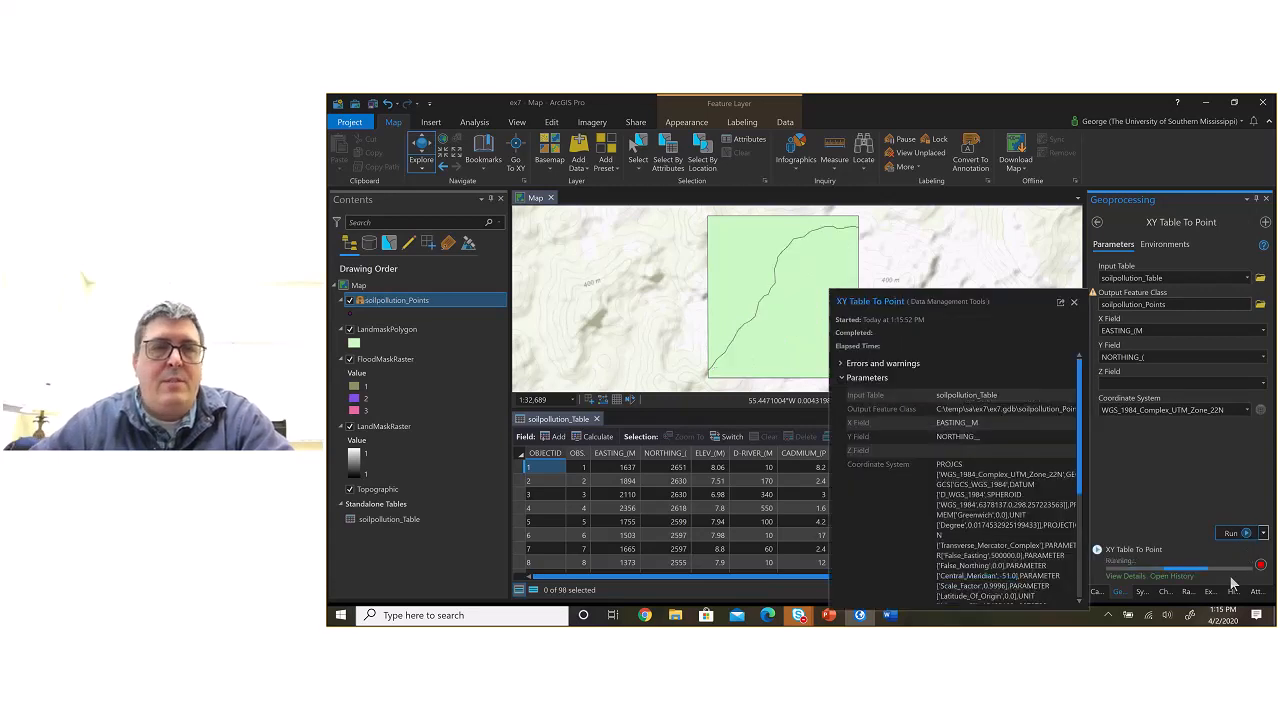
{"action": "left_click", "coordinate": [389, 303]}
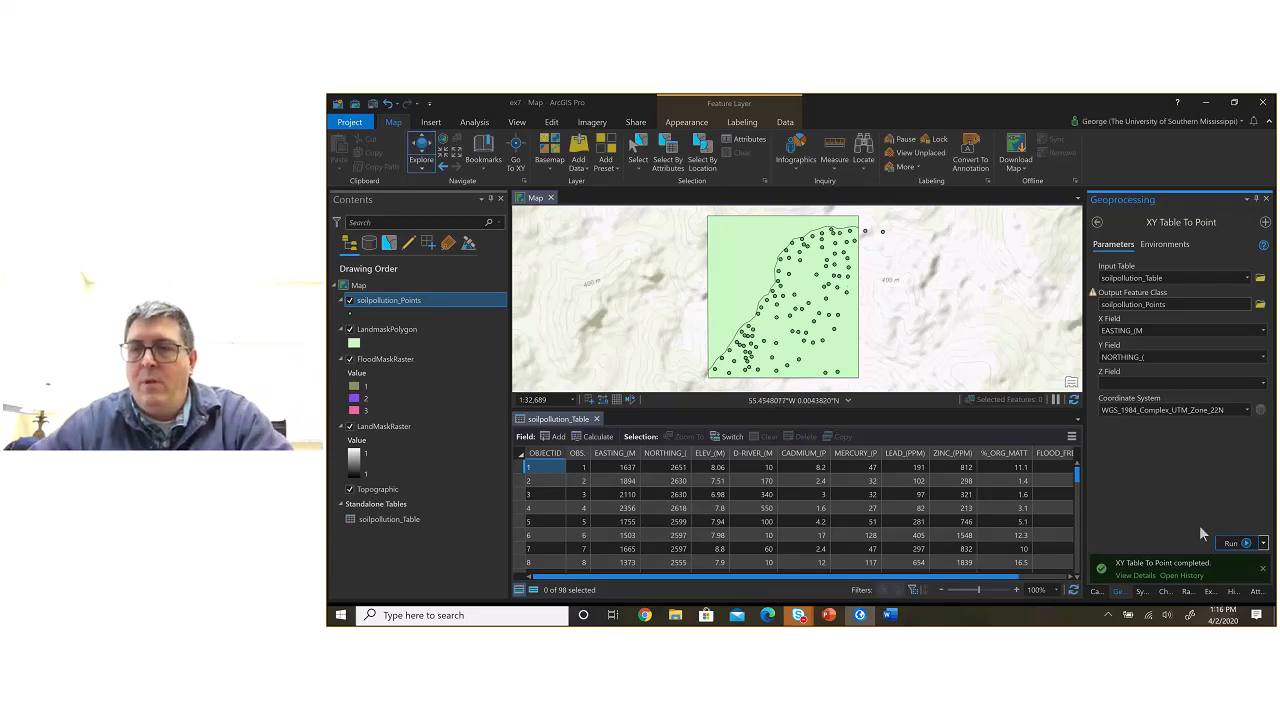
{"action": "left_click", "coordinate": [1262, 573]}
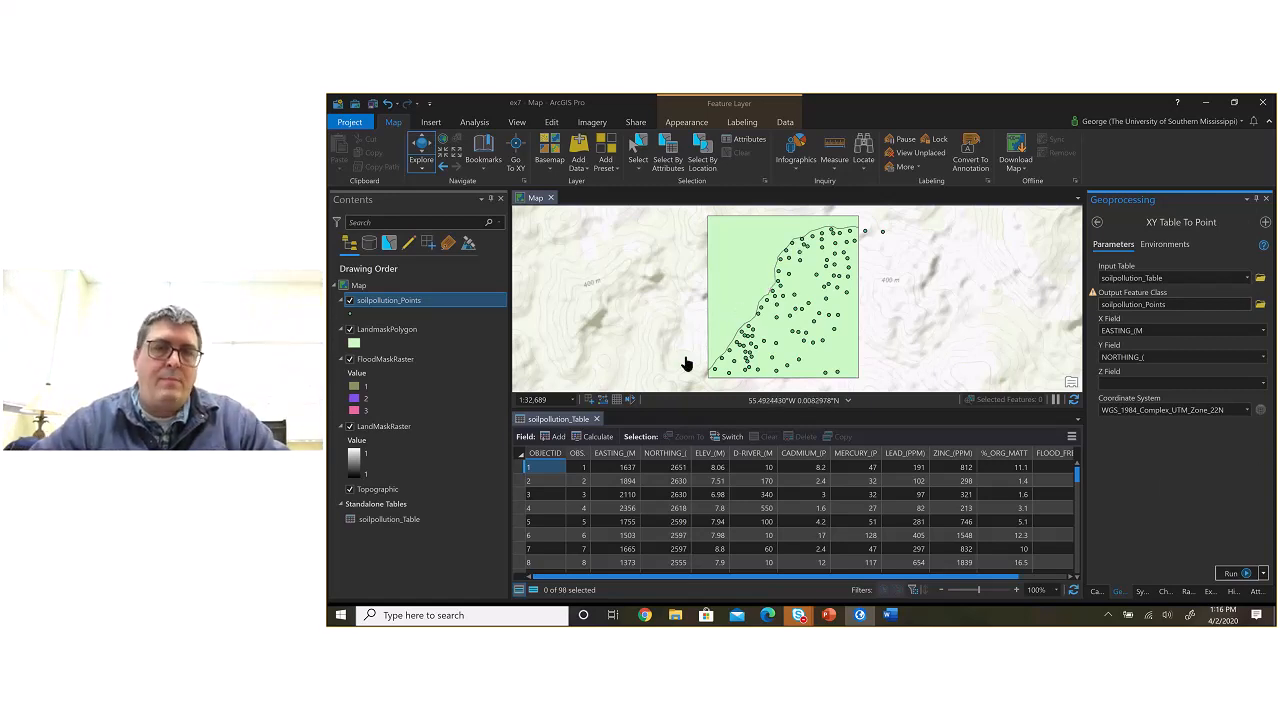
Step: Replace the open soilpollution_Table view with the attribute table of soilpollution_Points, and shrink its pane to show more of the map
{"action": "left_click", "coordinate": [598, 420]}
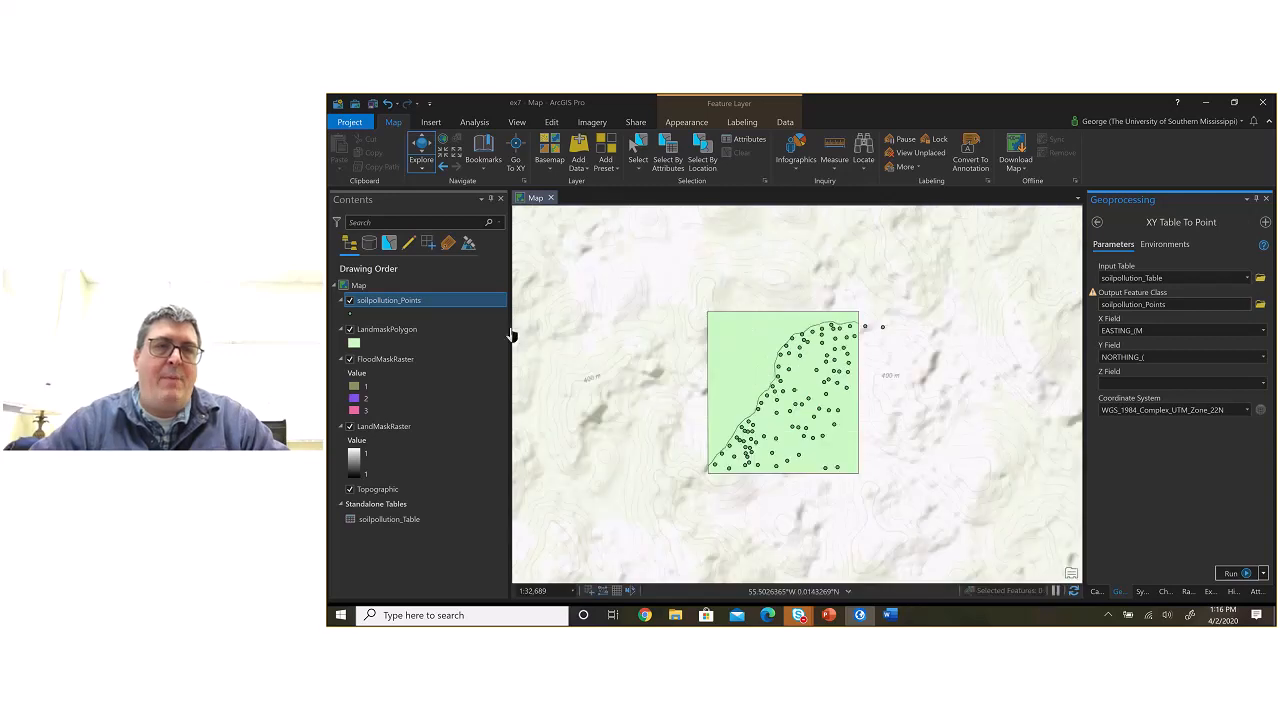
{"action": "right_click", "coordinate": [452, 298]}
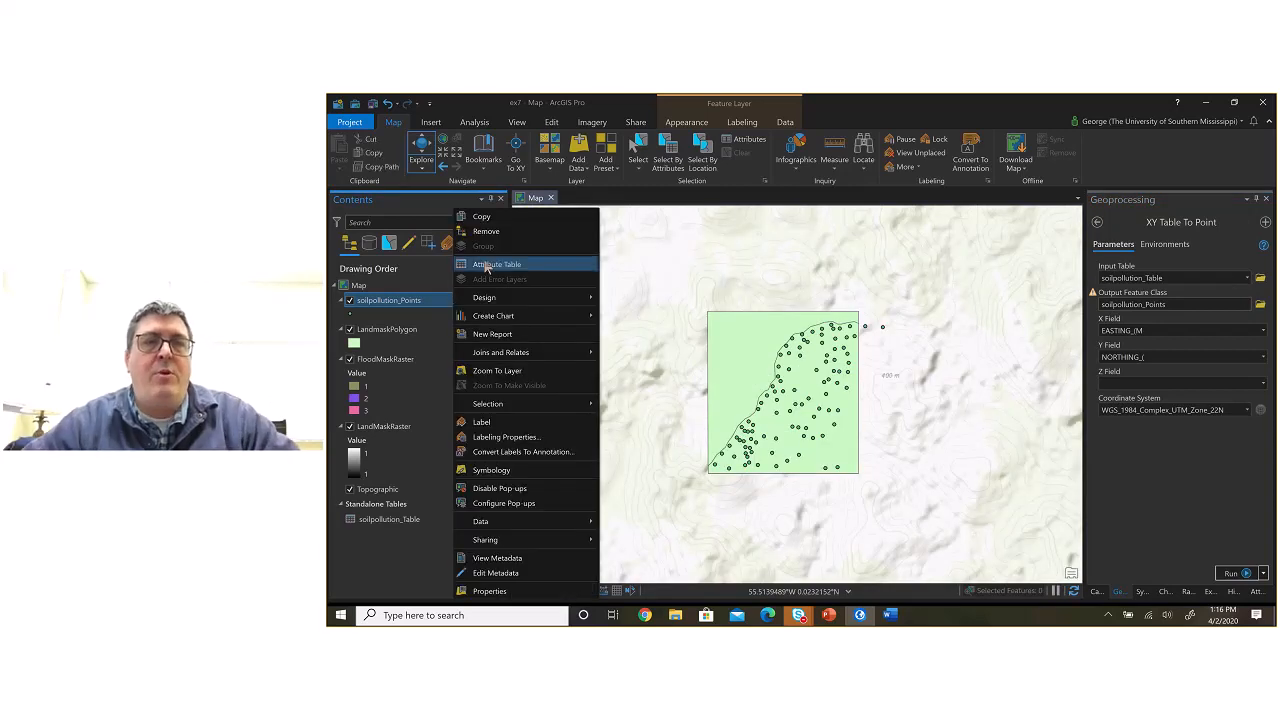
{"action": "left_click", "coordinate": [485, 263]}
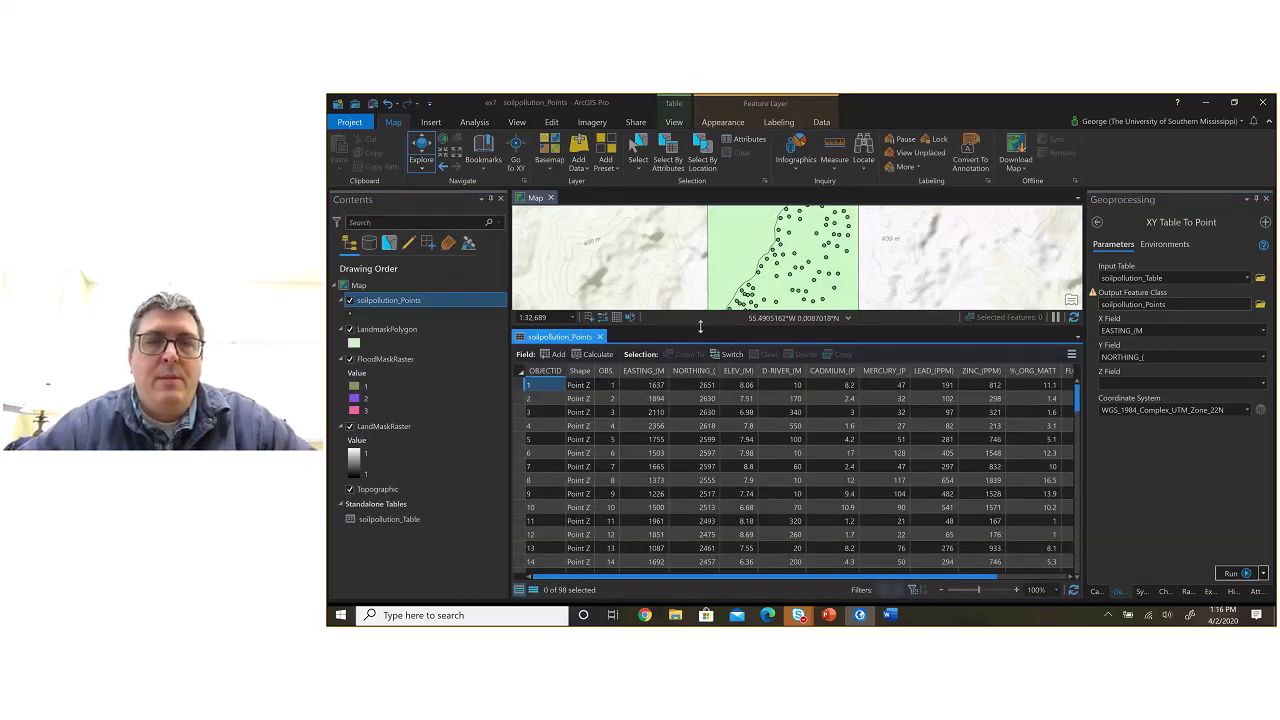
{"action": "left_click_drag", "start_coordinate": [697, 341], "coordinate": [705, 450]}
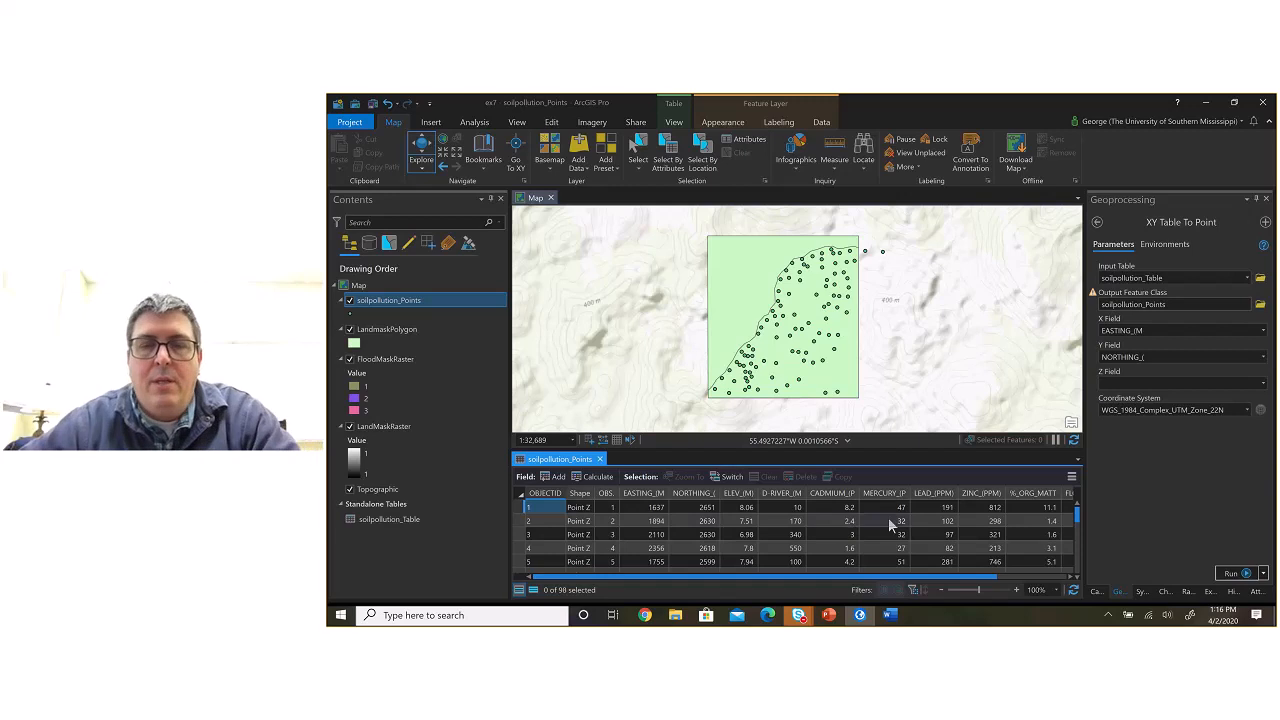
Step: Examine the soilpollution_Points attribute fields, from the coordinates and metal concentrations across to FLOOD_FREQ and SOIL_TYPE
{"action": "left_click_drag", "start_coordinate": [882, 577], "coordinate": [727, 580]}
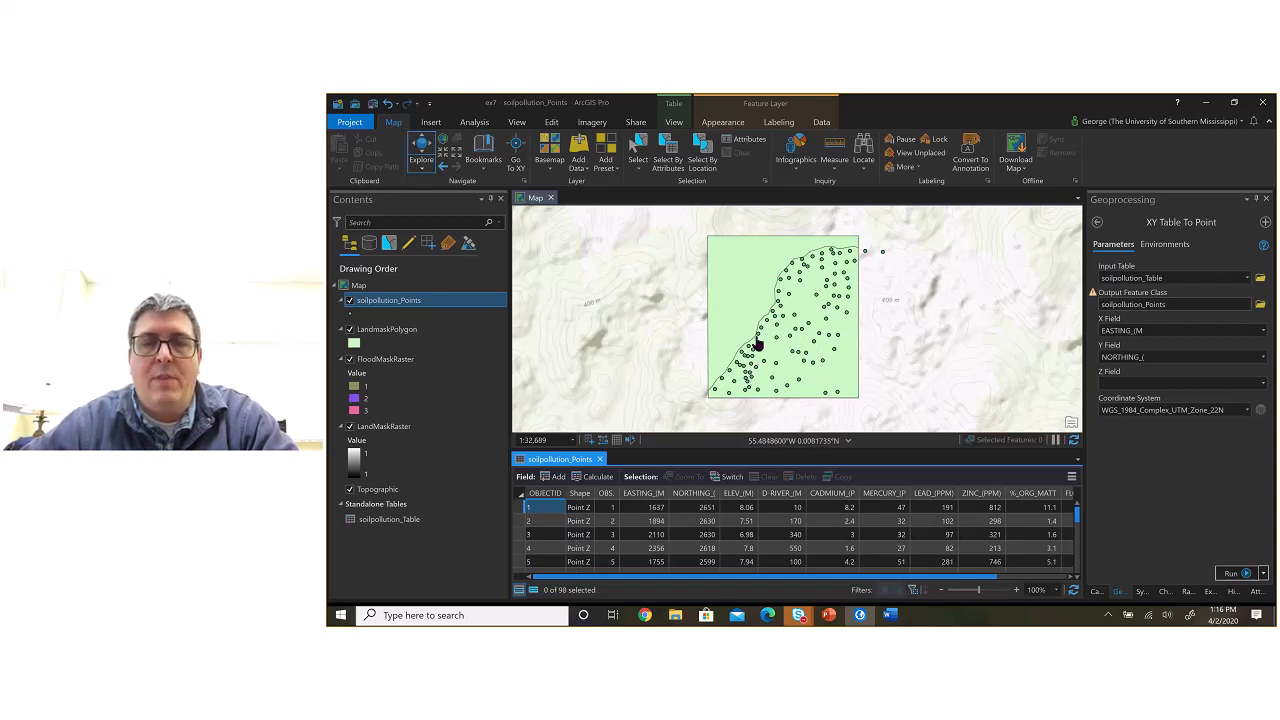
{"action": "left_click_drag", "start_coordinate": [819, 577], "coordinate": [885, 578]}
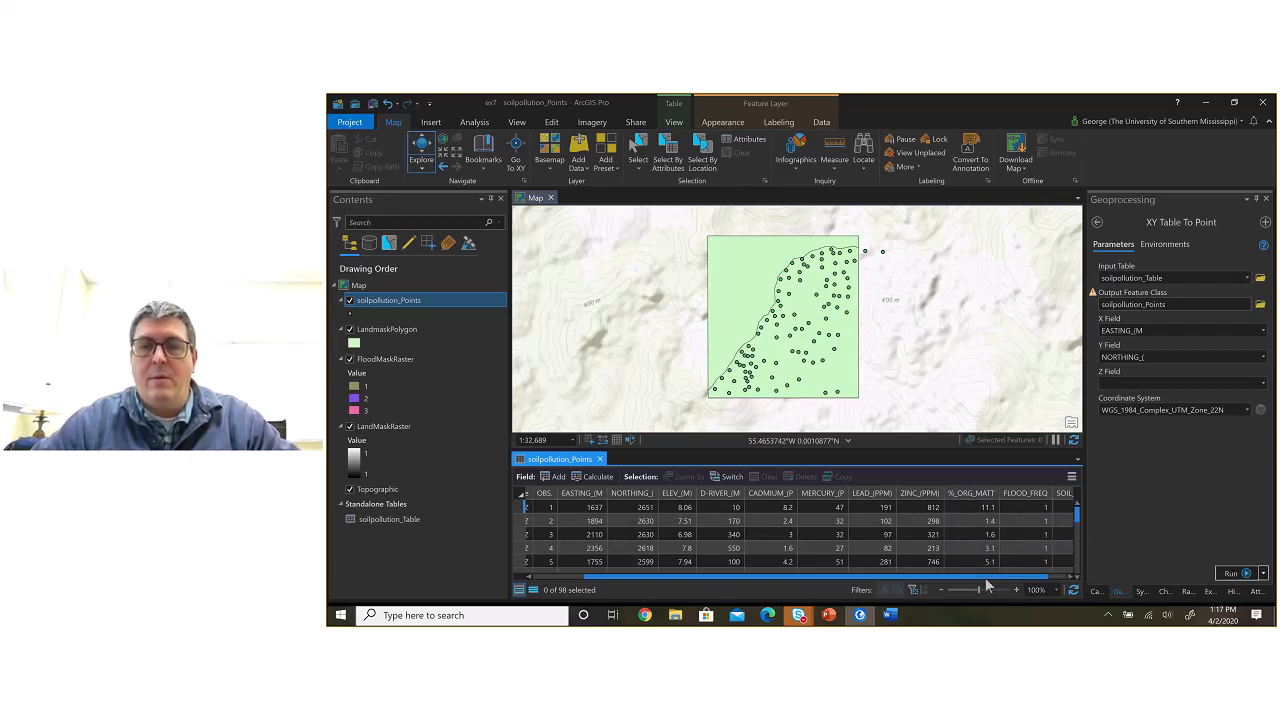
{"action": "left_click_drag", "start_coordinate": [986, 577], "coordinate": [1078, 558]}
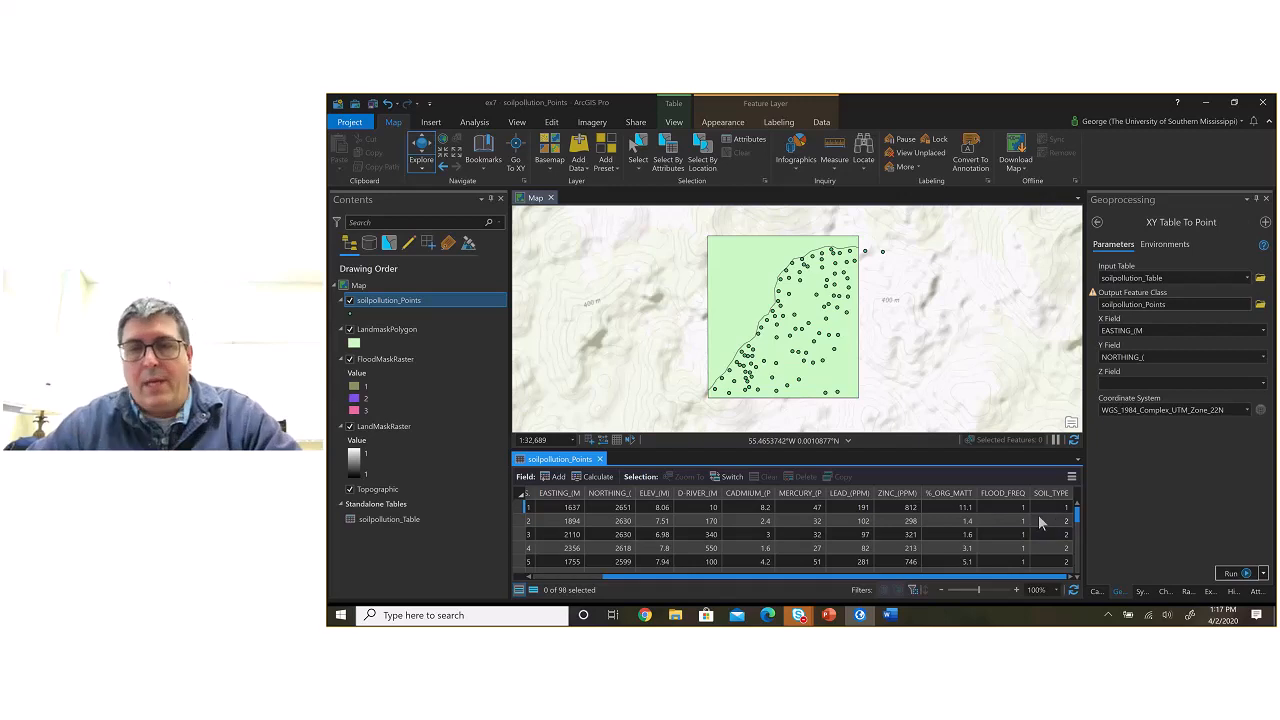
{"action": "left_click_drag", "start_coordinate": [1006, 577], "coordinate": [830, 590]}
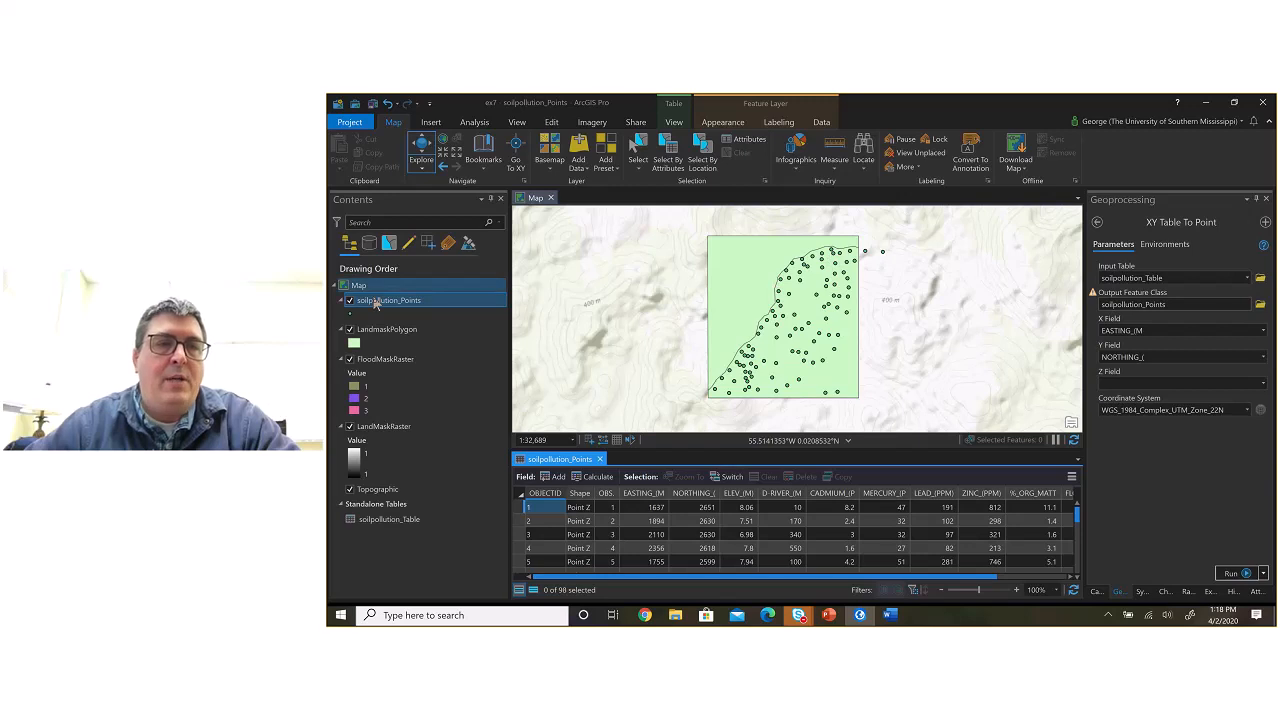
Step: Hide the LandmaskPolygon and FloodMaskRaster layers to view the flood zones and the LandMaskRaster beneath the points
{"action": "left_click", "coordinate": [380, 301]}
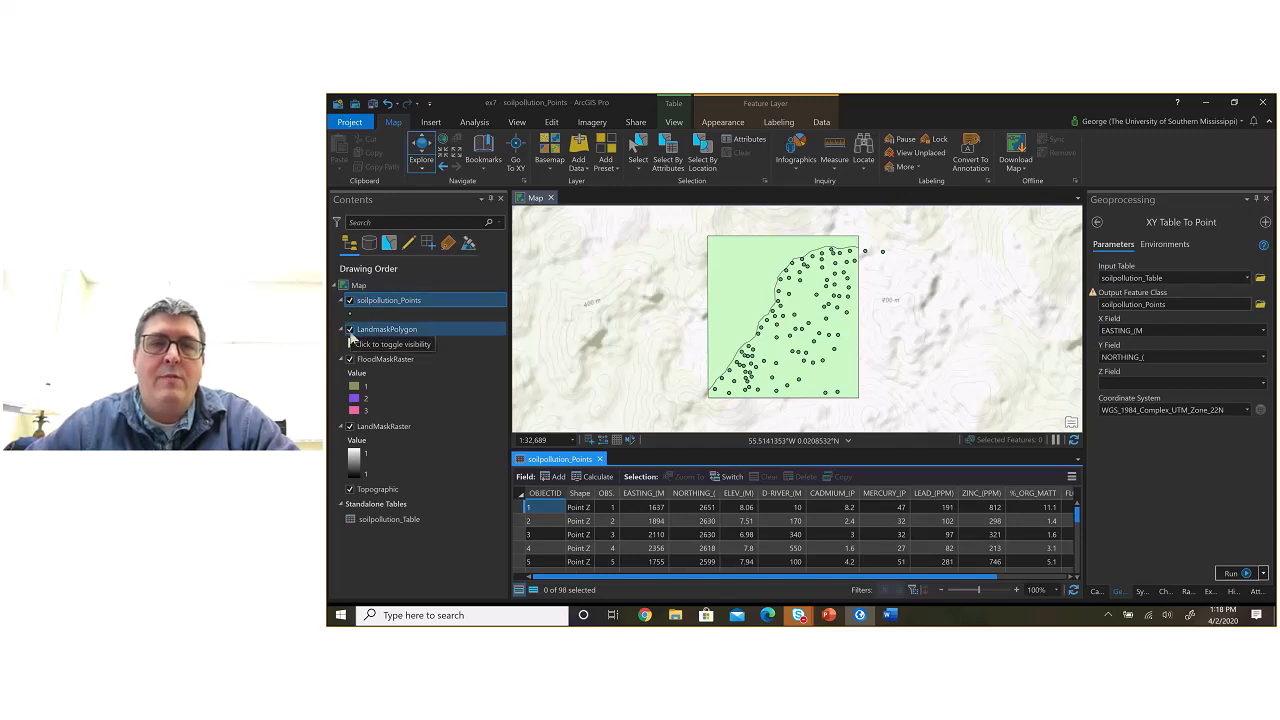
{"action": "left_click", "coordinate": [349, 330]}
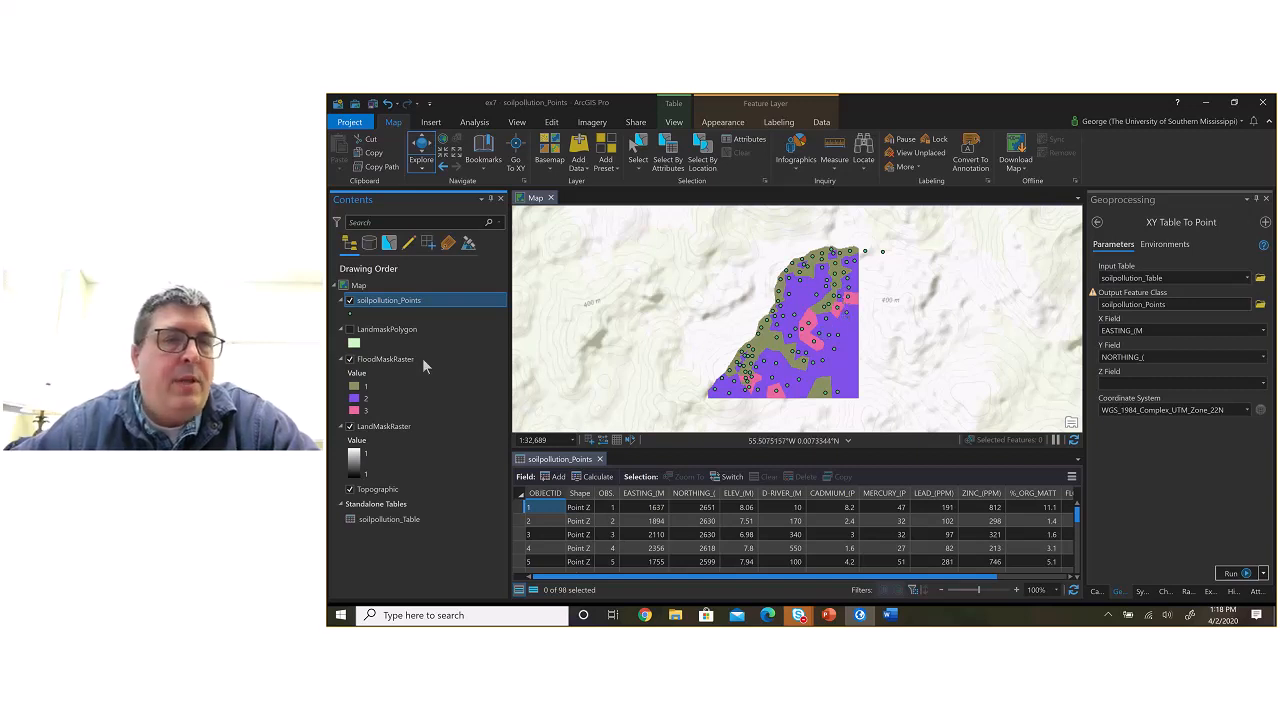
{"action": "left_click", "coordinate": [350, 359]}
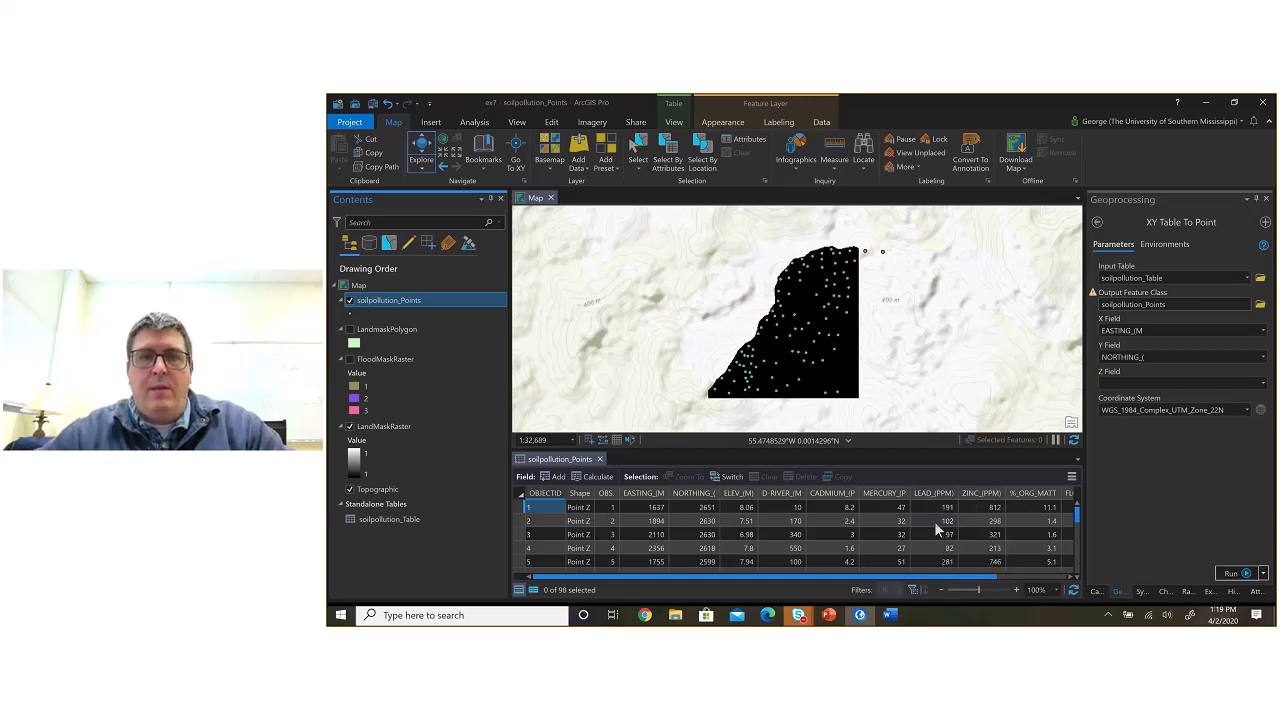
Step: Compare the ex7.docx handout in Word with the pollution attributes in ArcGIS Pro, ending on the handout's exercise objective
{"action": "key", "text": "alt+Tab"}
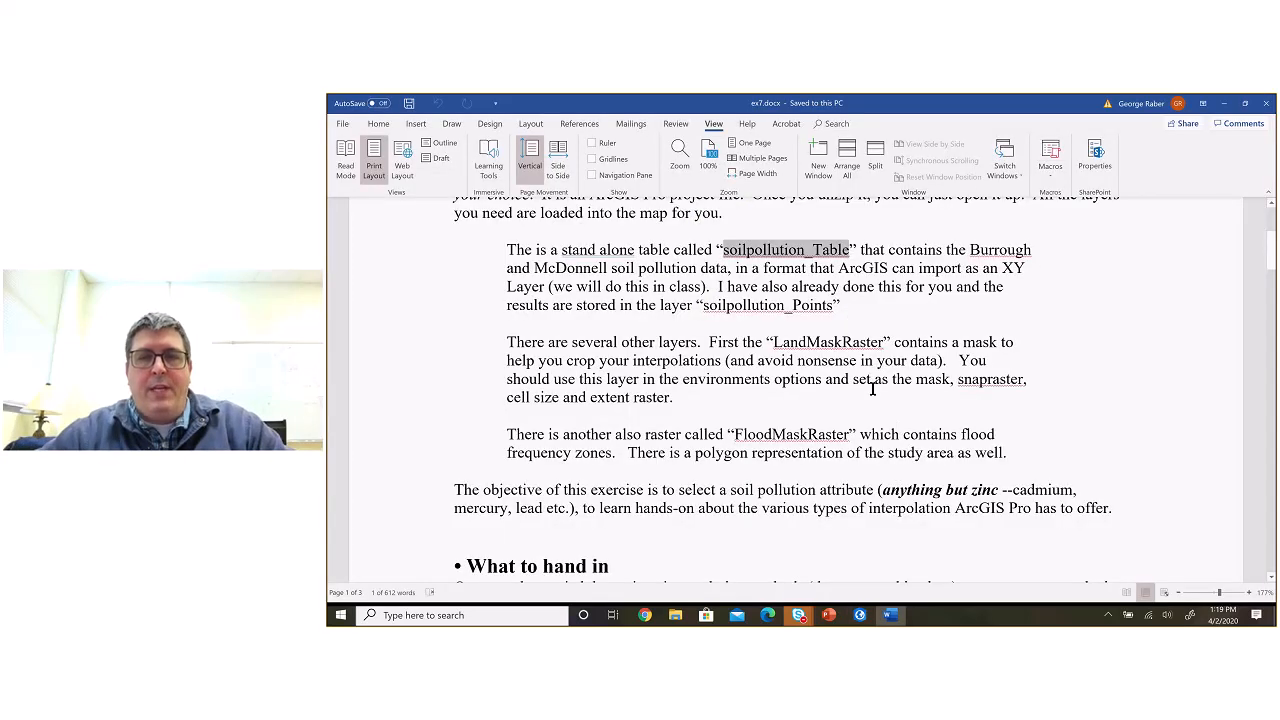
{"action": "key", "text": "alt+Tab"}
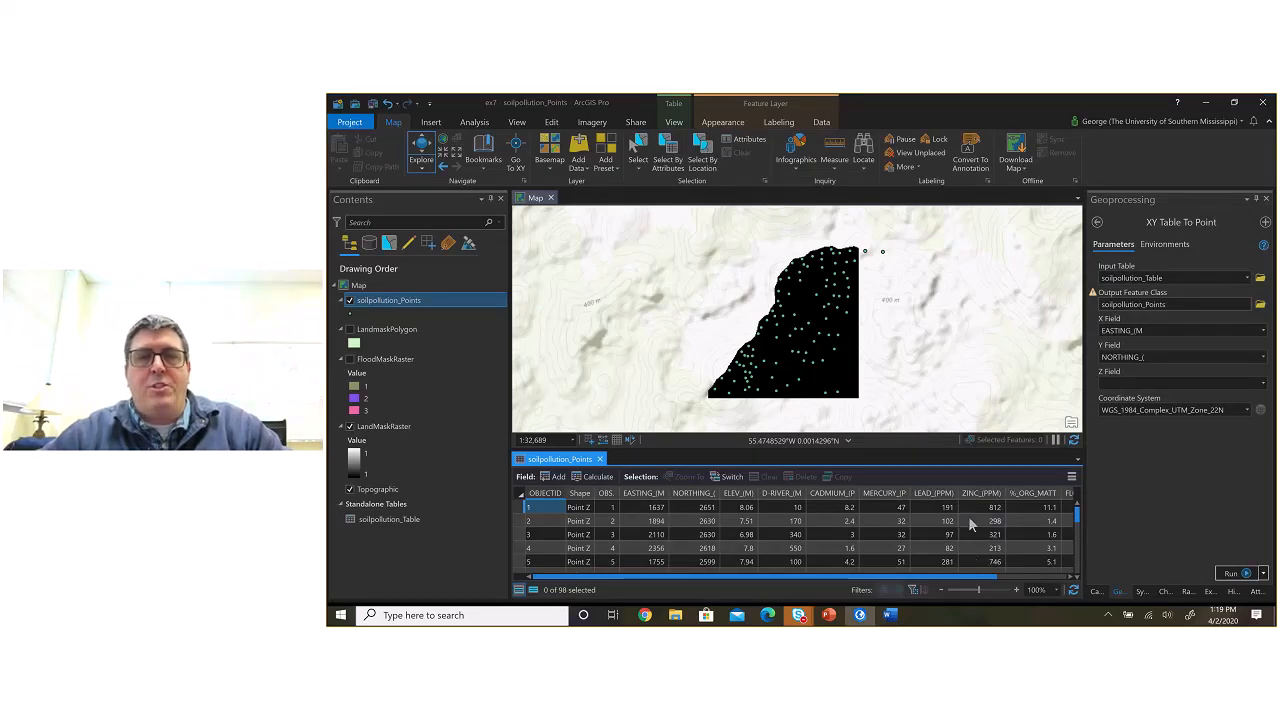
{"action": "key", "text": "alt+Tab"}
{"action": "key", "text": "alt+Tab"}
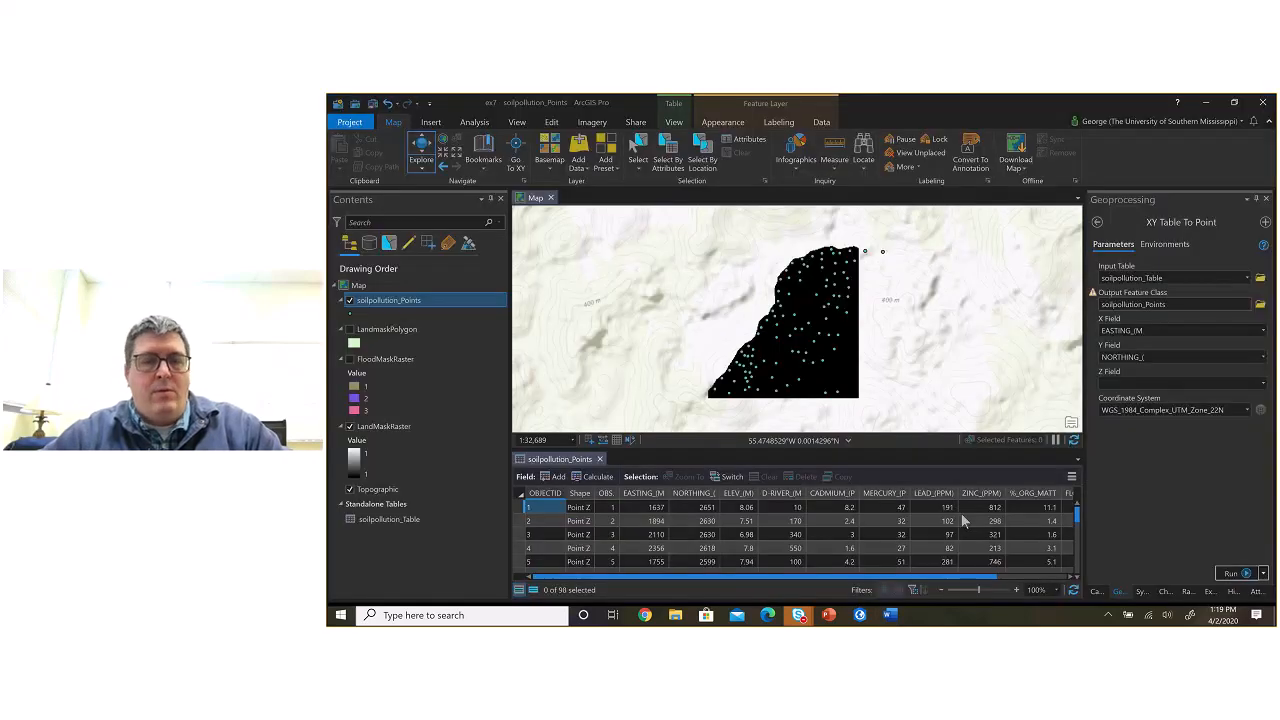
{"action": "key", "text": "alt+Tab"}
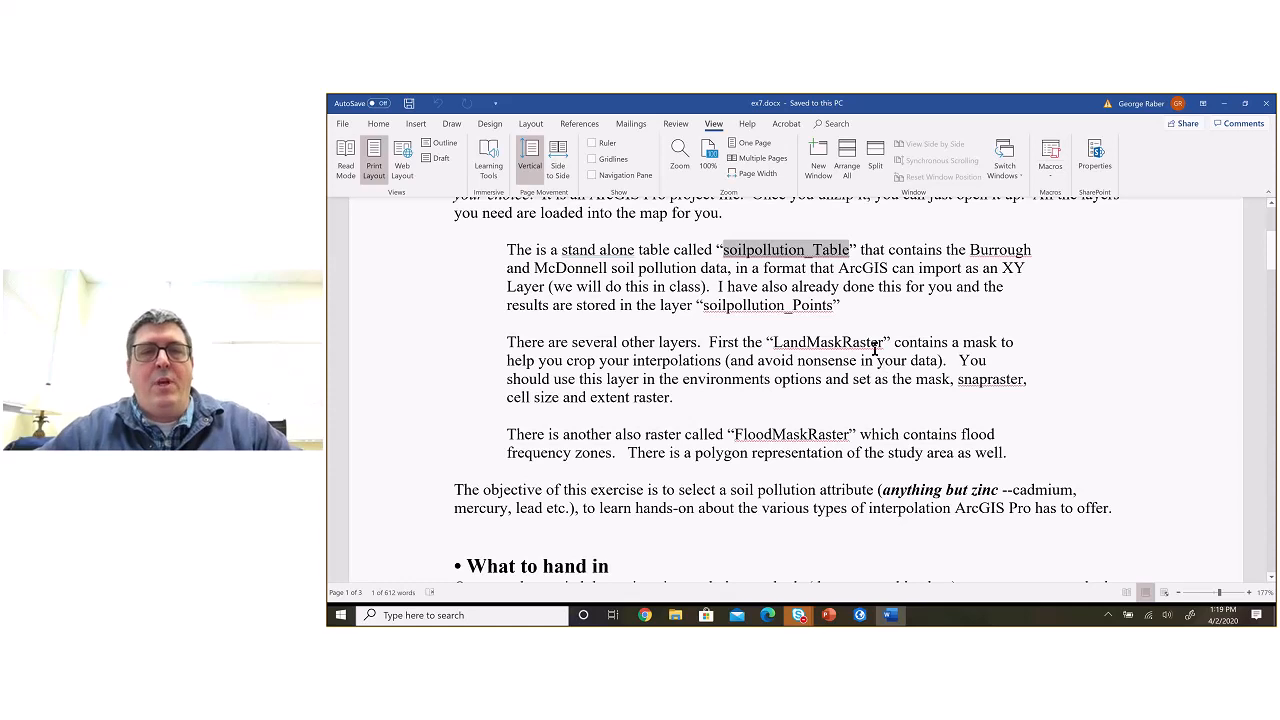
Step: Switch to the Interpolation_GeoStats.ppt presentation in PowerPoint to view the Deterministic vs. Geostats slide
{"action": "key", "text": "alt+Tab"}
{"action": "key", "text": "alt+Tab"}
{"action": "key", "text": "alt+Tab"}
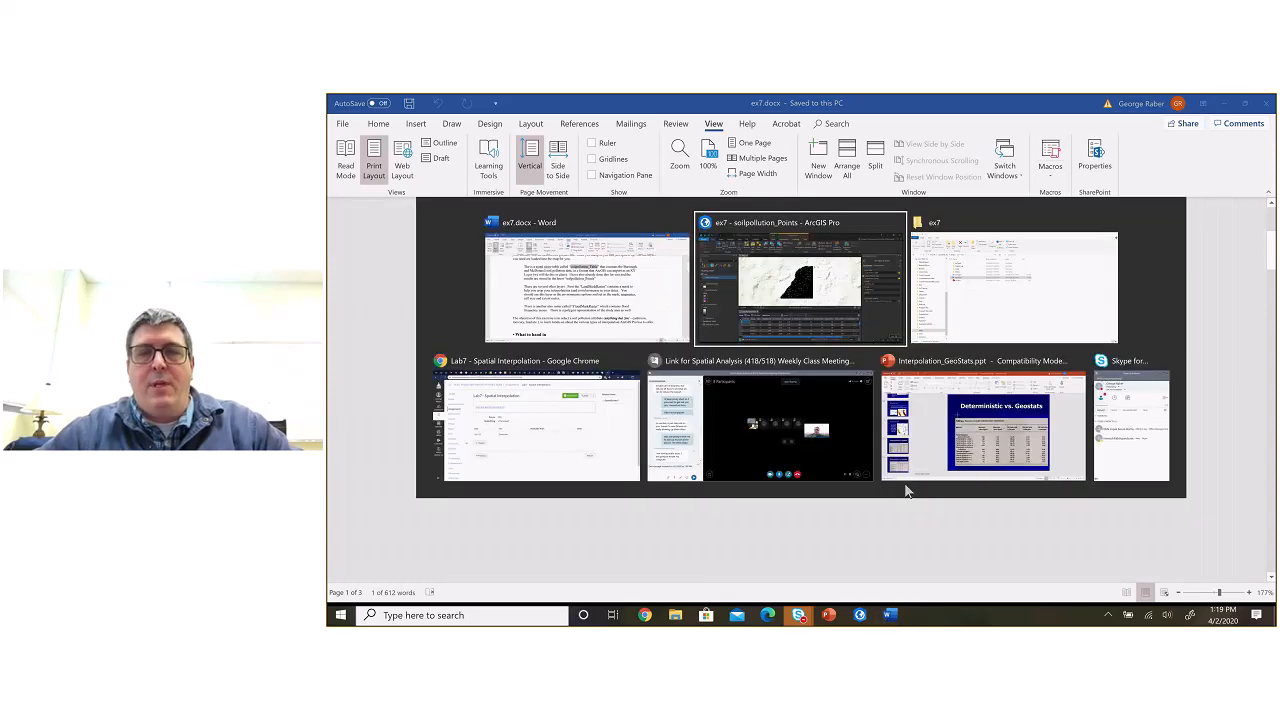
{"action": "left_click", "coordinate": [907, 486]}
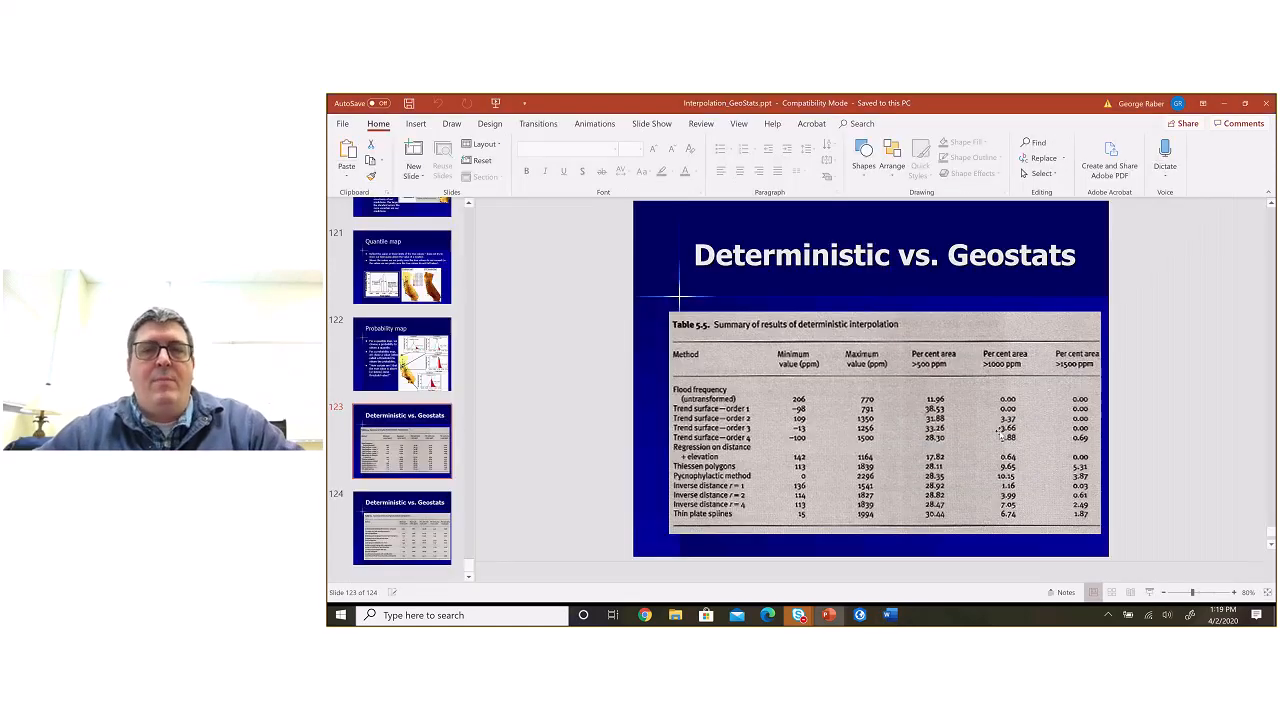
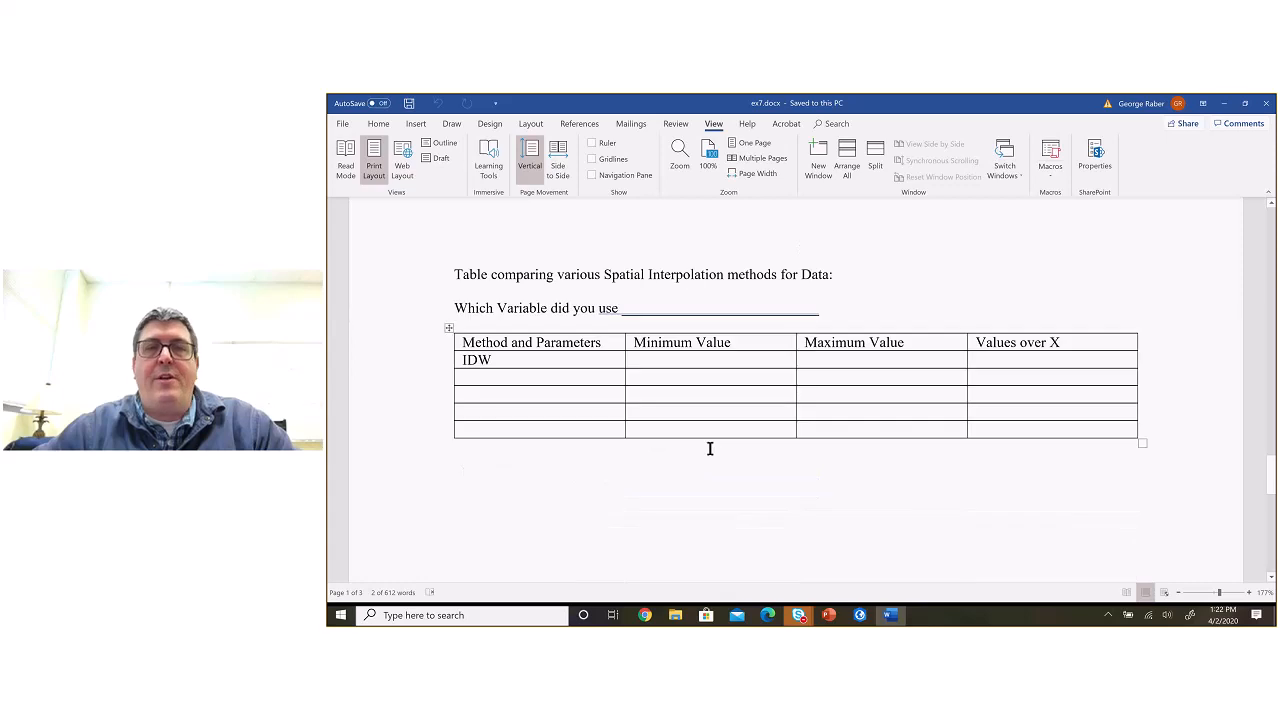
Step: Review the hand-in requirements in the ex7.docx handout and its blank table for comparing spatial interpolation methods
{"action": "scroll", "coordinate": [710, 448], "scroll_direction": "up", "scroll_amount": 8}
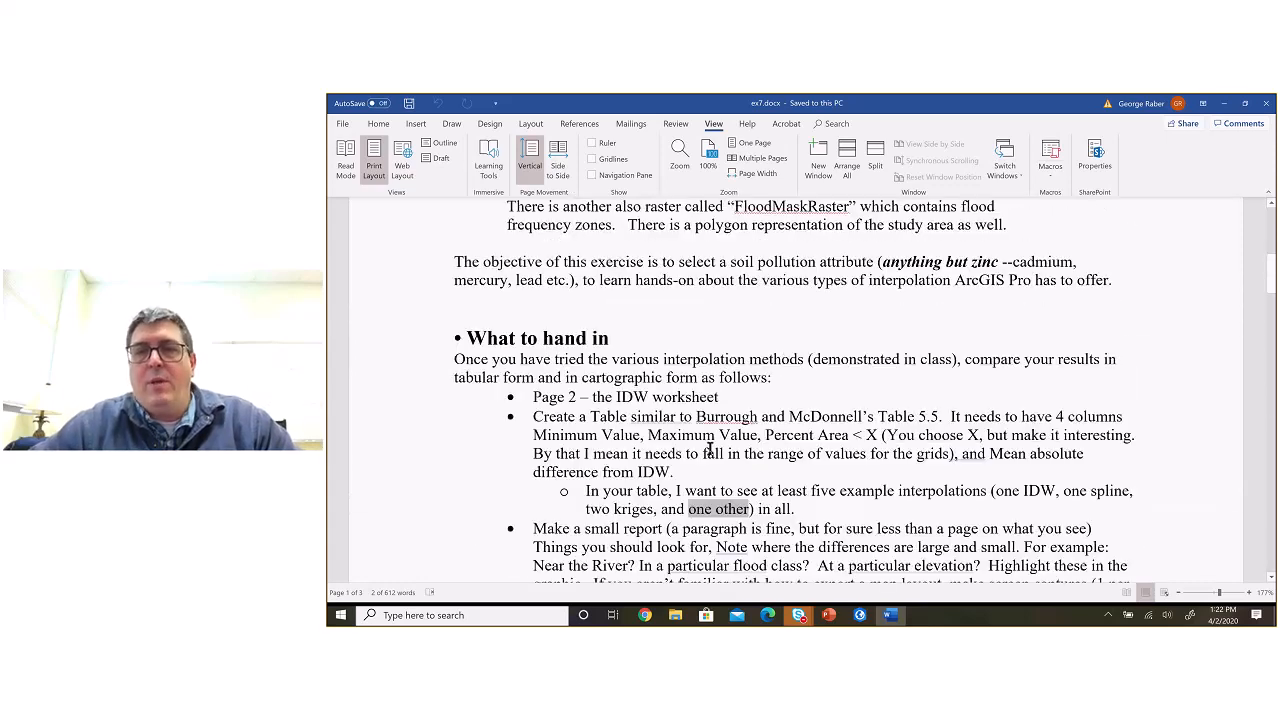
{"action": "scroll", "coordinate": [711, 449], "scroll_direction": "down", "scroll_amount": 3}
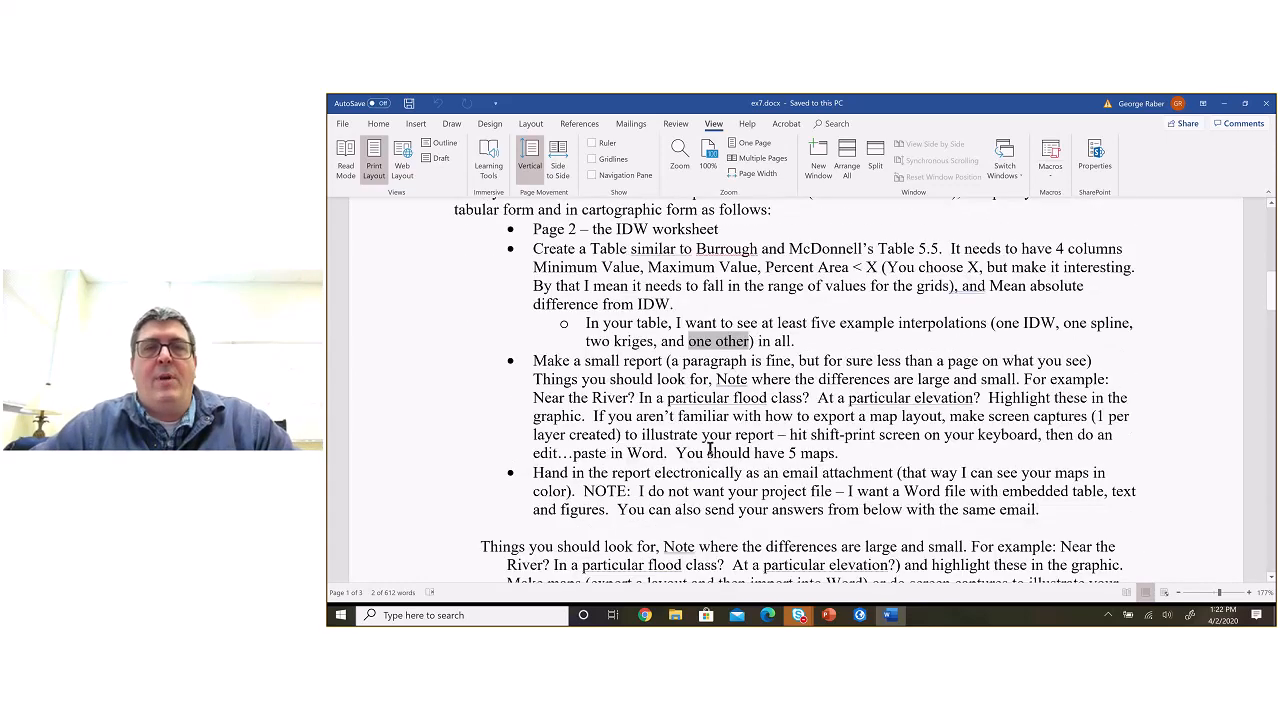
{"action": "scroll", "coordinate": [800, 420], "scroll_direction": "up", "scroll_amount": 1}
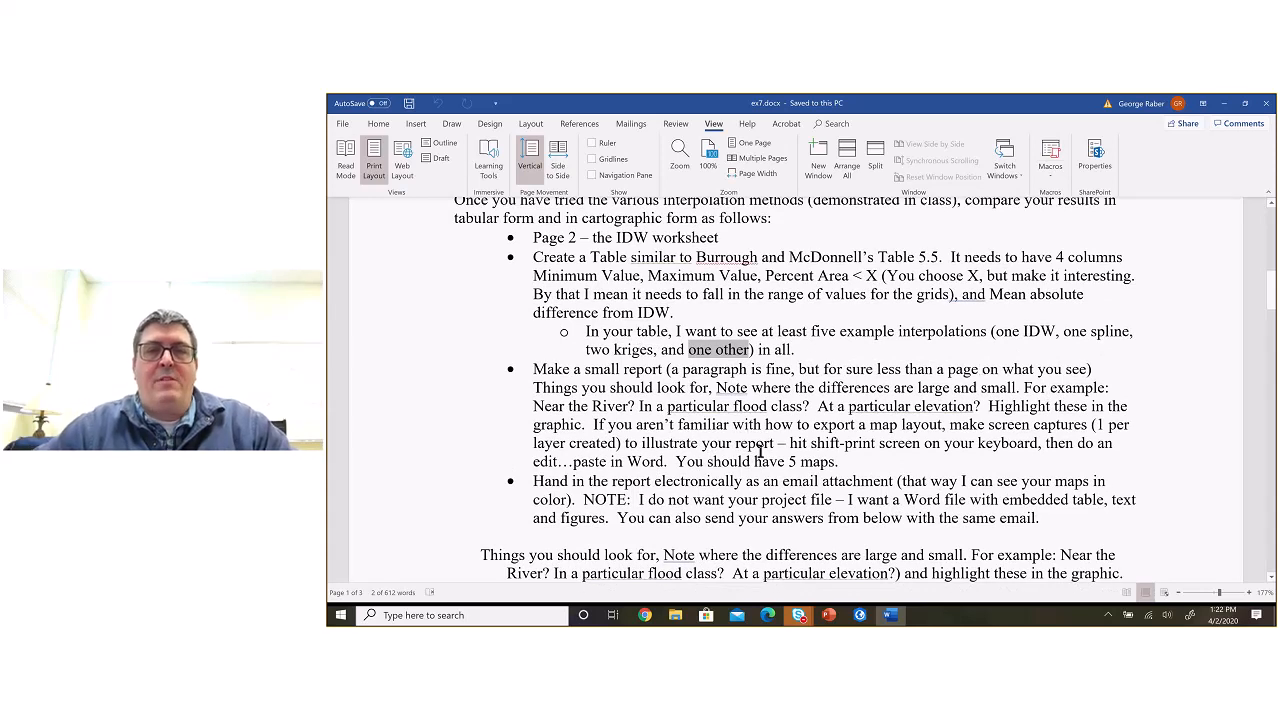
{"action": "scroll", "coordinate": [760, 465], "scroll_direction": "down", "scroll_amount": 1}
{"action": "scroll", "coordinate": [760, 465], "scroll_direction": "down", "scroll_amount": 15}
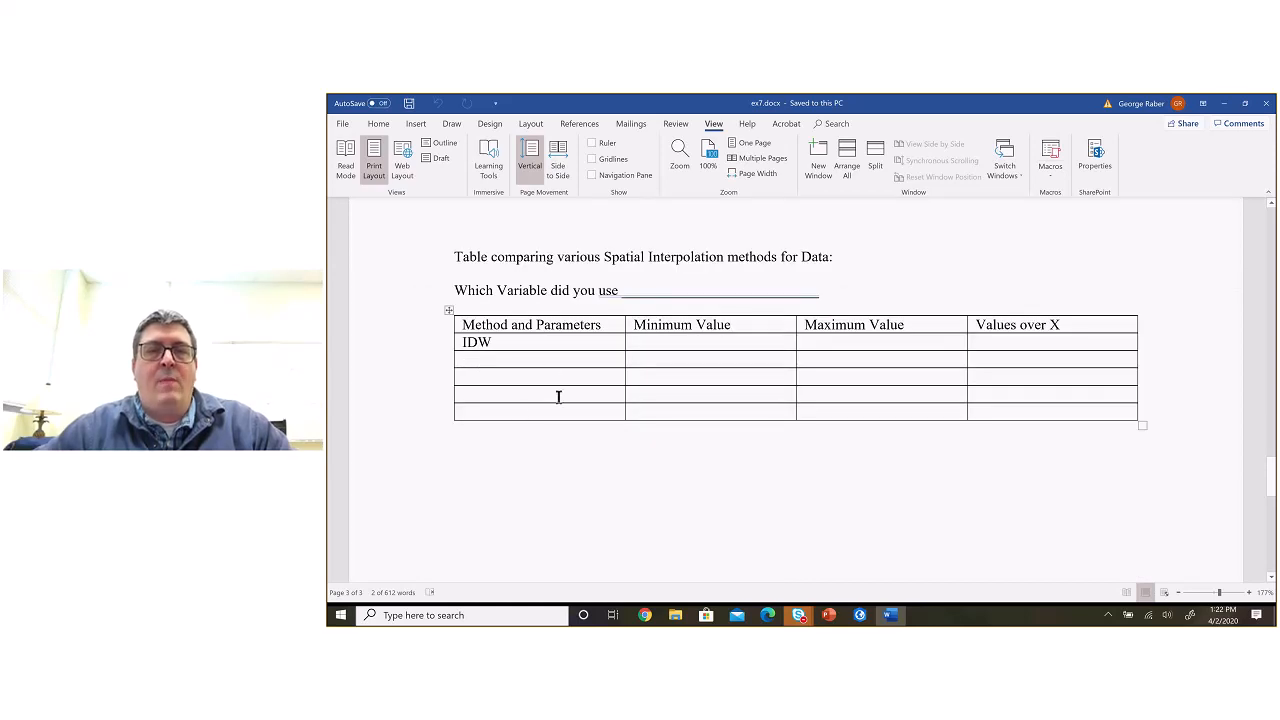
{"action": "left_click", "coordinate": [498, 364]}
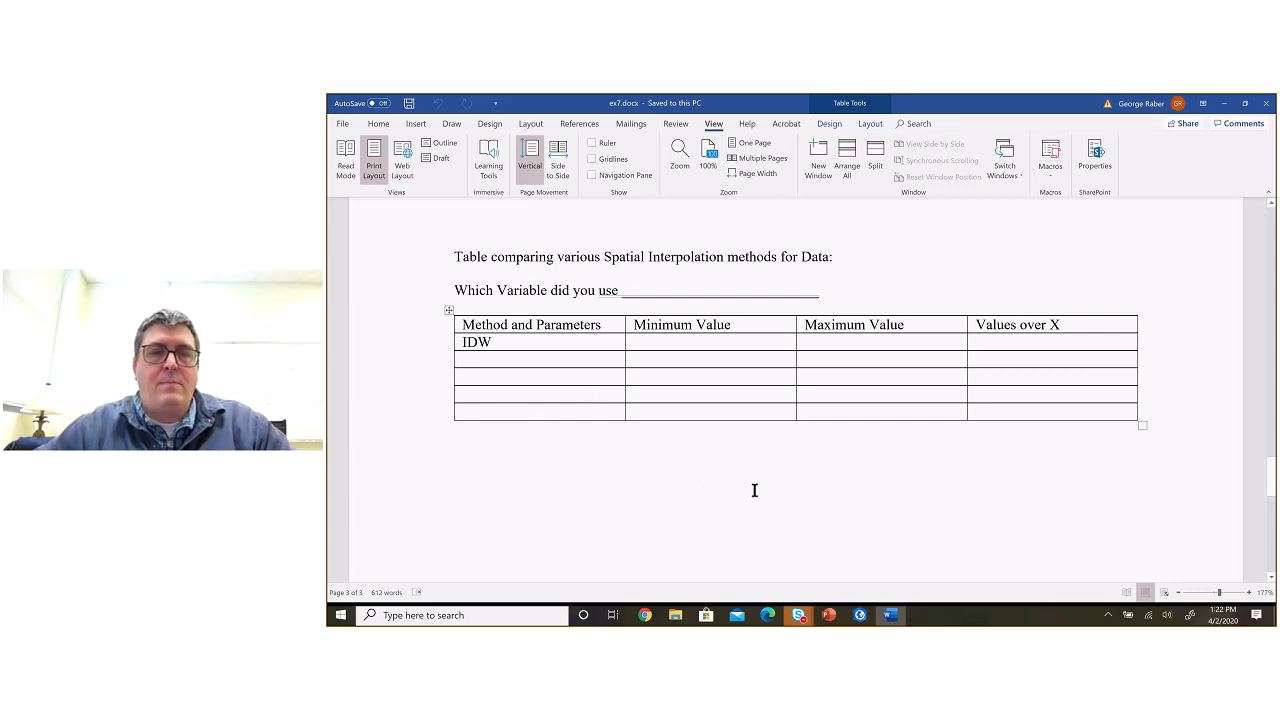
{"action": "scroll", "coordinate": [820, 408], "scroll_direction": "up", "scroll_amount": 2}
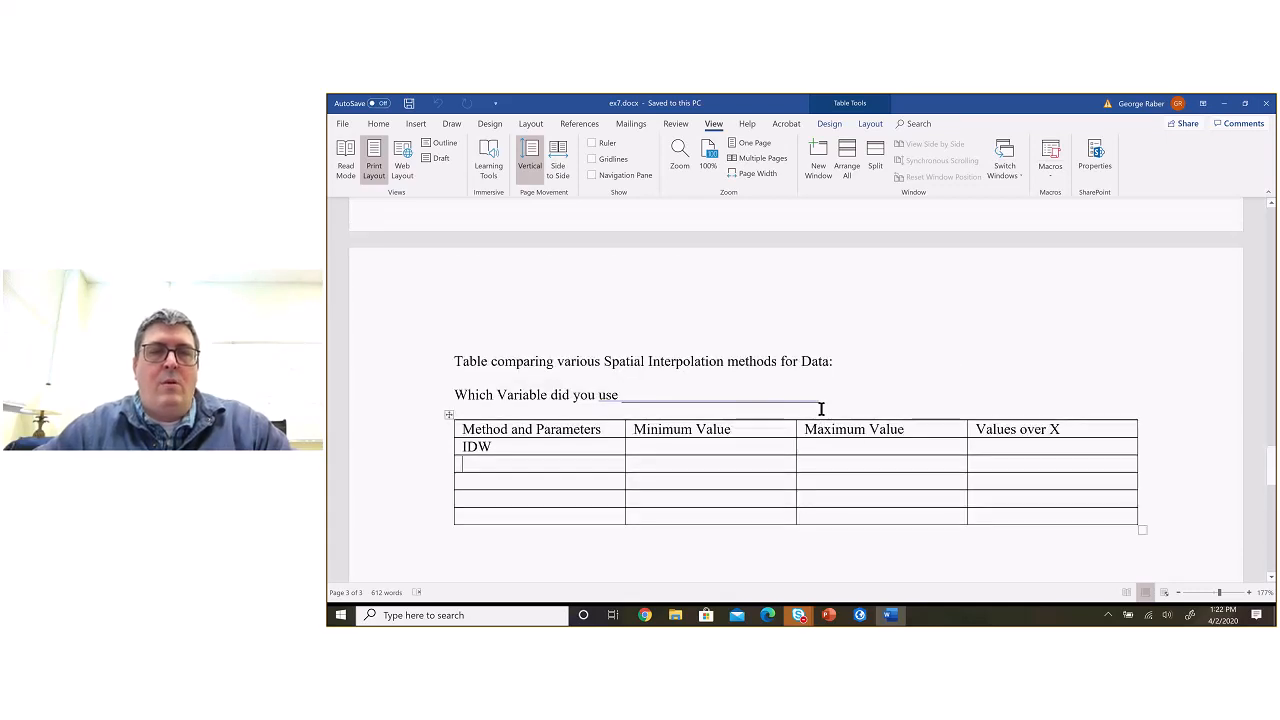
Step: Compare the handout's blank results table in Word with Table 5.5 on the Deterministic vs. Geostats slide in PowerPoint
{"action": "key", "text": "alt+Tab"}
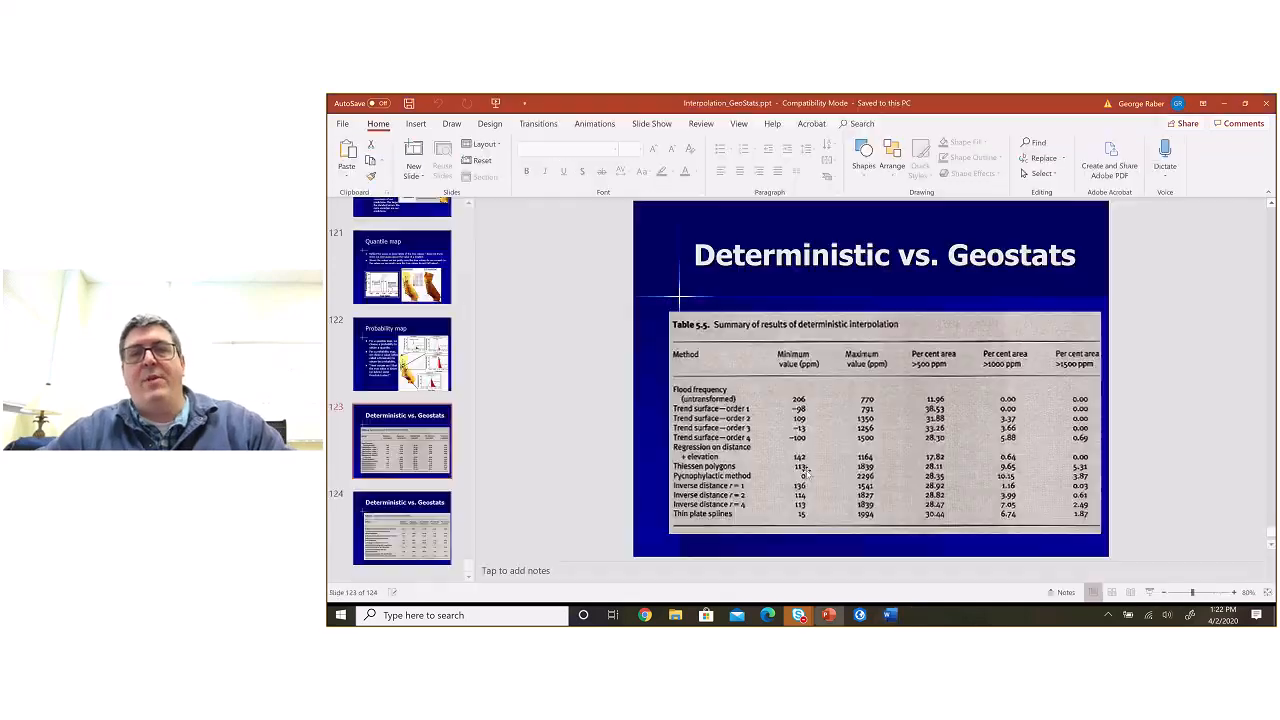
{"action": "key", "text": "alt+Tab"}
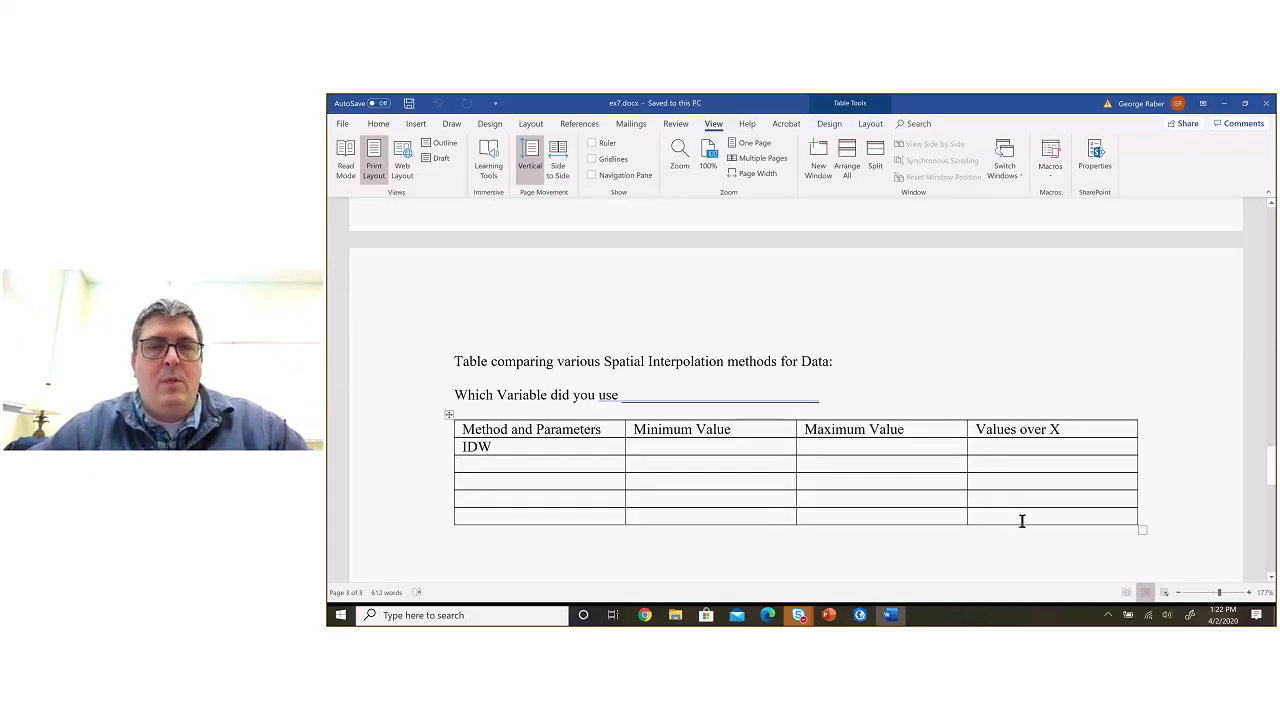
{"action": "key", "text": "alt+Tab"}
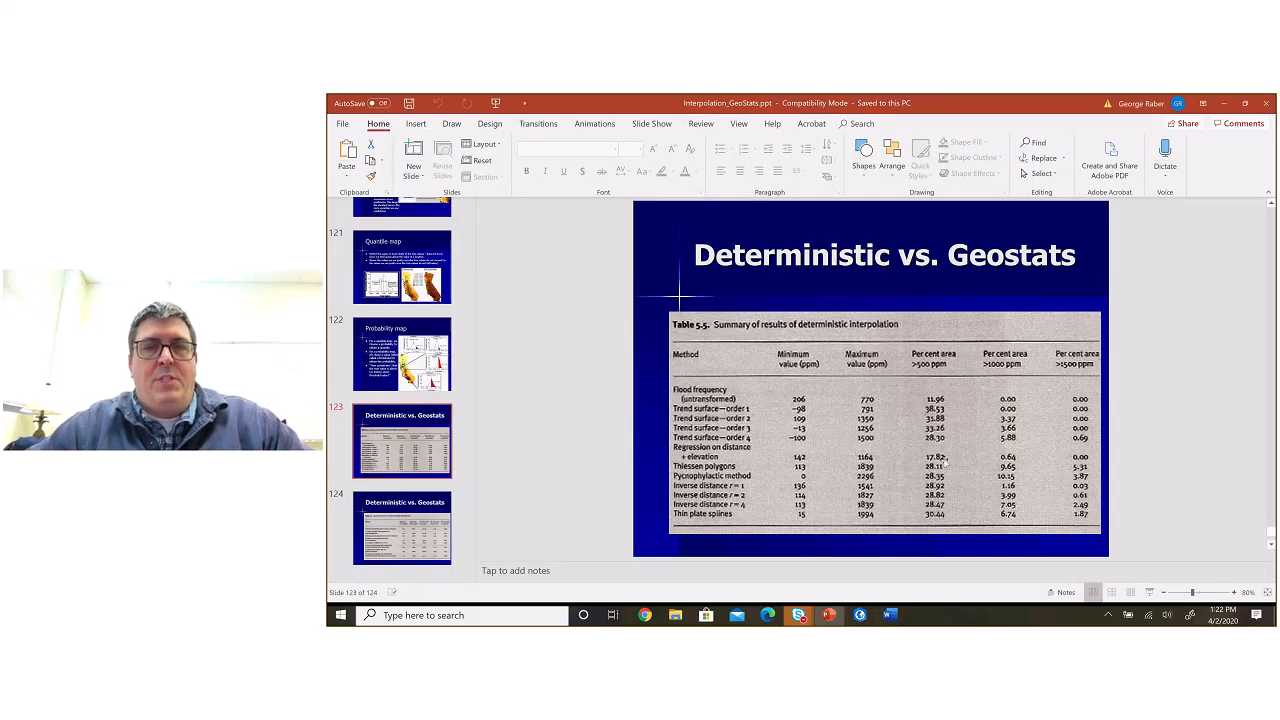
{"action": "key", "text": "alt+Tab"}
Step: Switch to ArcGIS Pro and leave the XY Table To Point tool to list all geoprocessing toolboxes
{"action": "key", "text": "alt+Tab"}
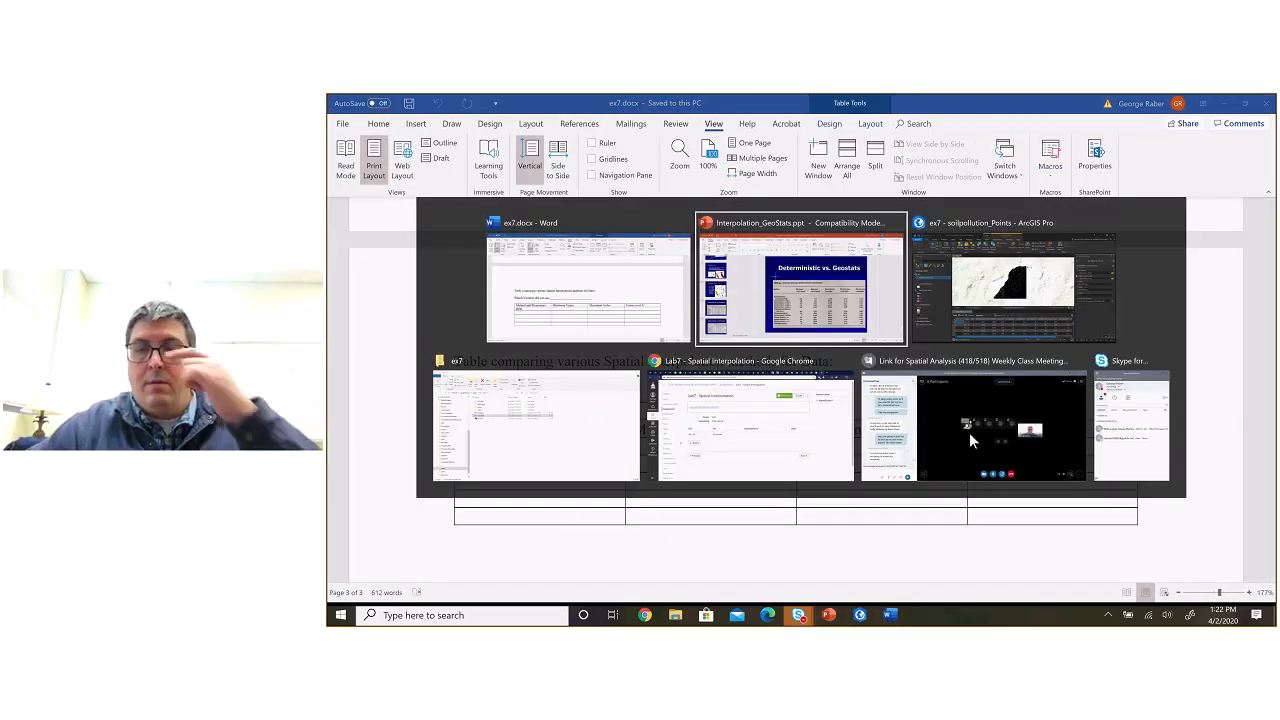
{"action": "key", "text": "alt+Tab"}
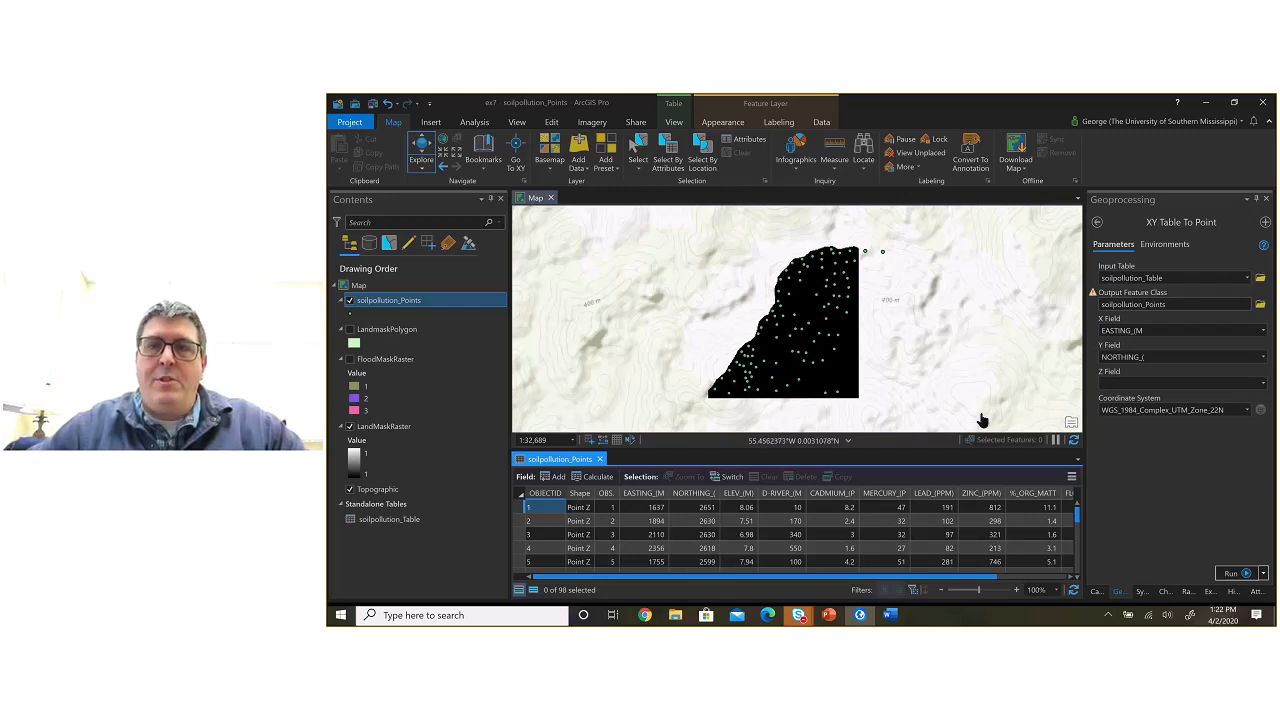
{"action": "left_click", "coordinate": [1098, 223]}
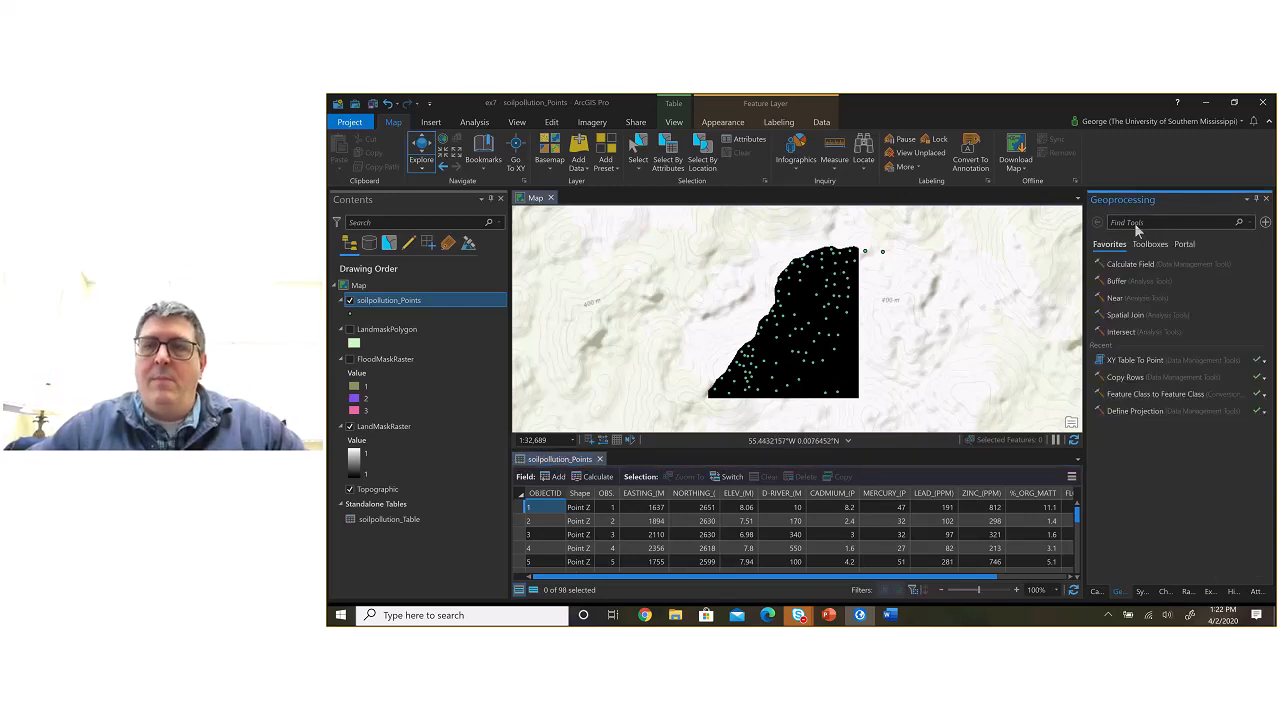
{"action": "left_click", "coordinate": [430, 122]}
{"action": "left_click", "coordinate": [474, 122]}
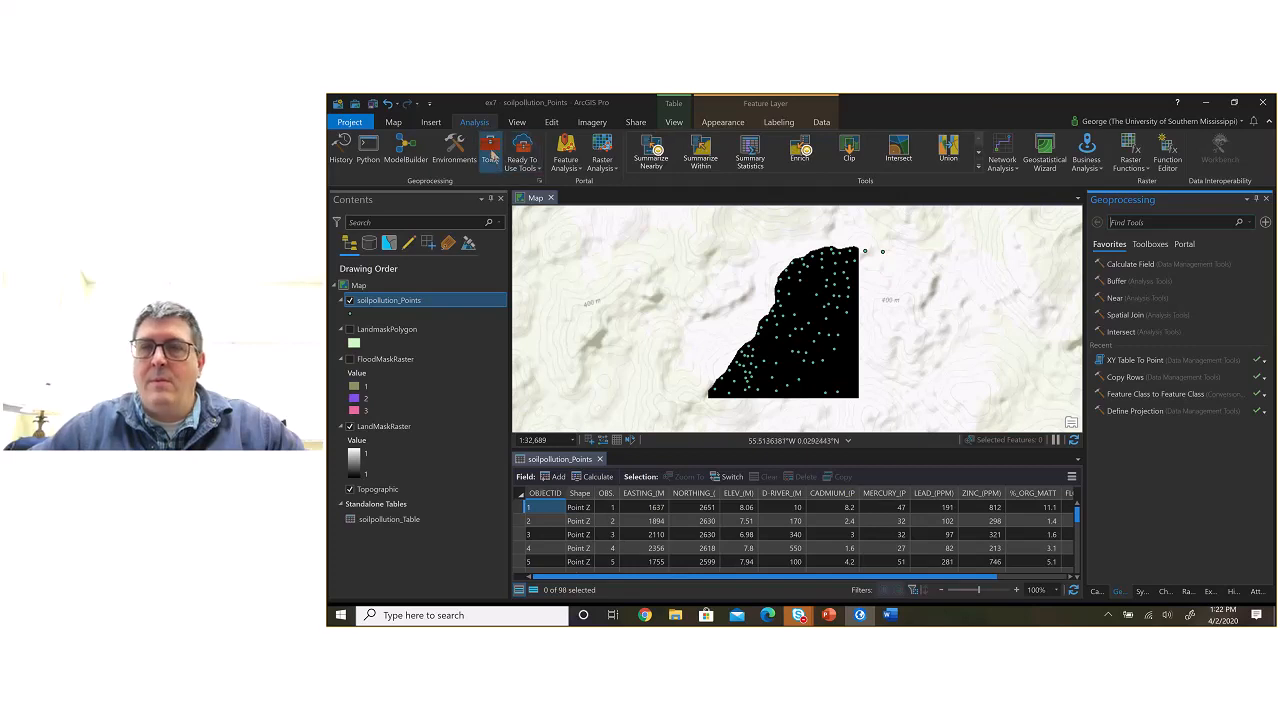
{"action": "left_click", "coordinate": [1148, 245]}
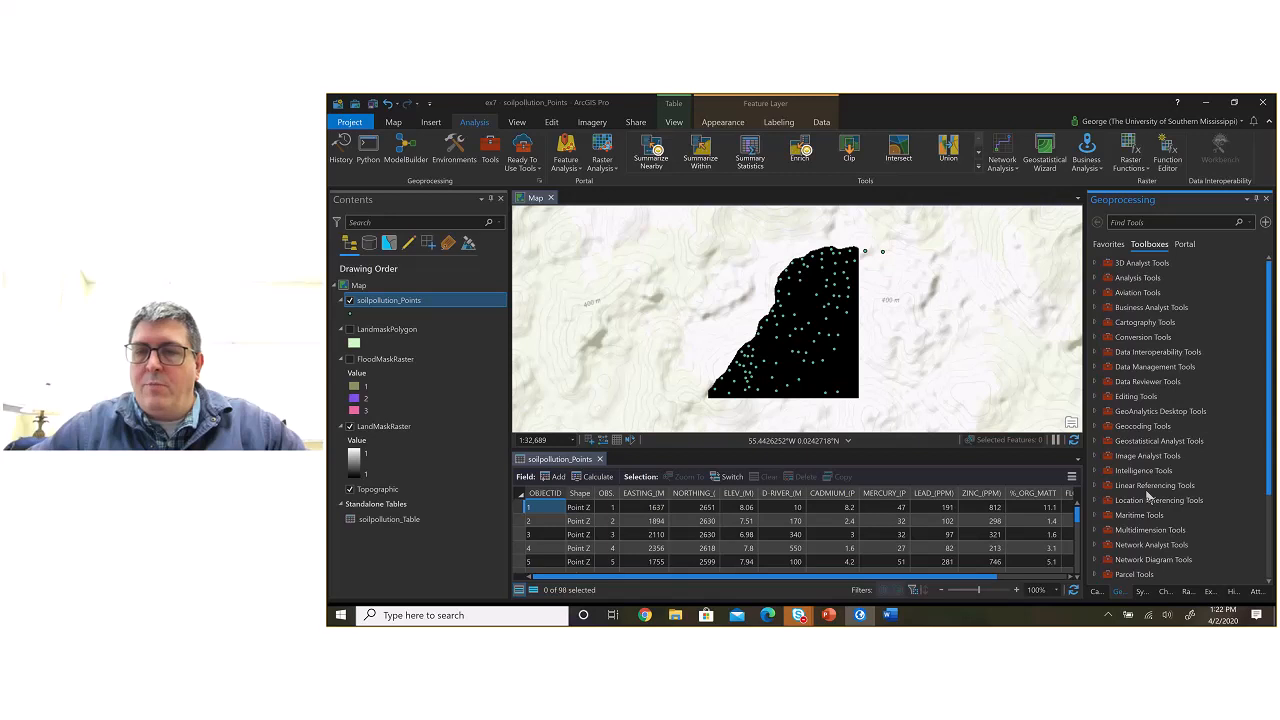
Step: Expand the Interpolation toolset within the Spatial Analyst Tools toolbox to show its interpolation methods
{"action": "scroll", "coordinate": [1148, 495], "scroll_direction": "down", "scroll_amount": 3}
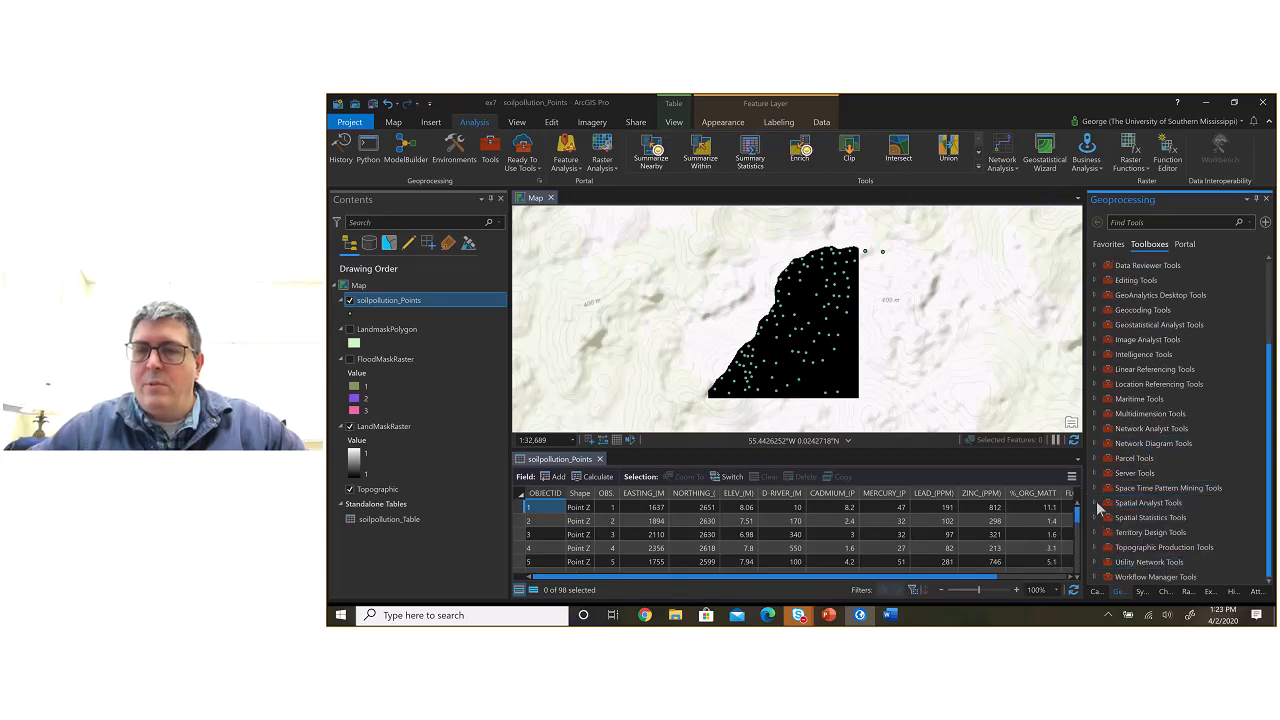
{"action": "left_click", "coordinate": [1097, 510]}
{"action": "scroll", "coordinate": [1130, 520], "scroll_direction": "down", "scroll_amount": 5}
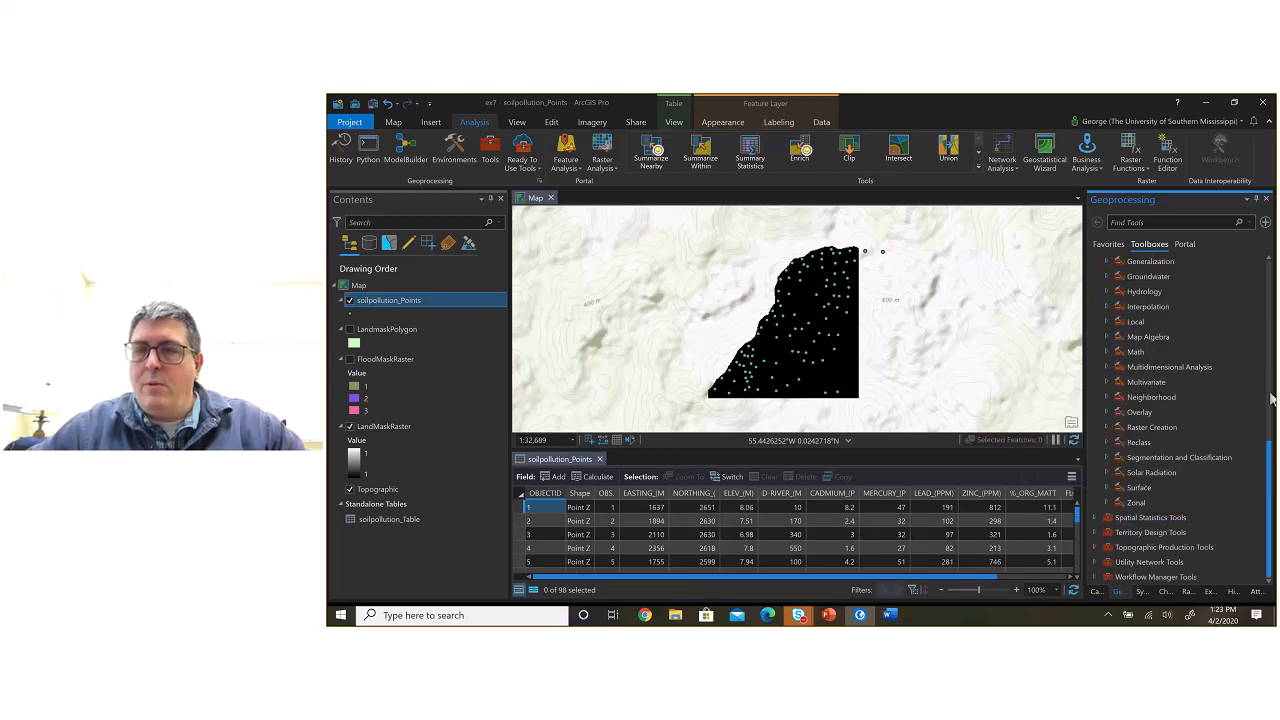
{"action": "left_click_drag", "start_coordinate": [1269, 466], "coordinate": [1271, 442]}
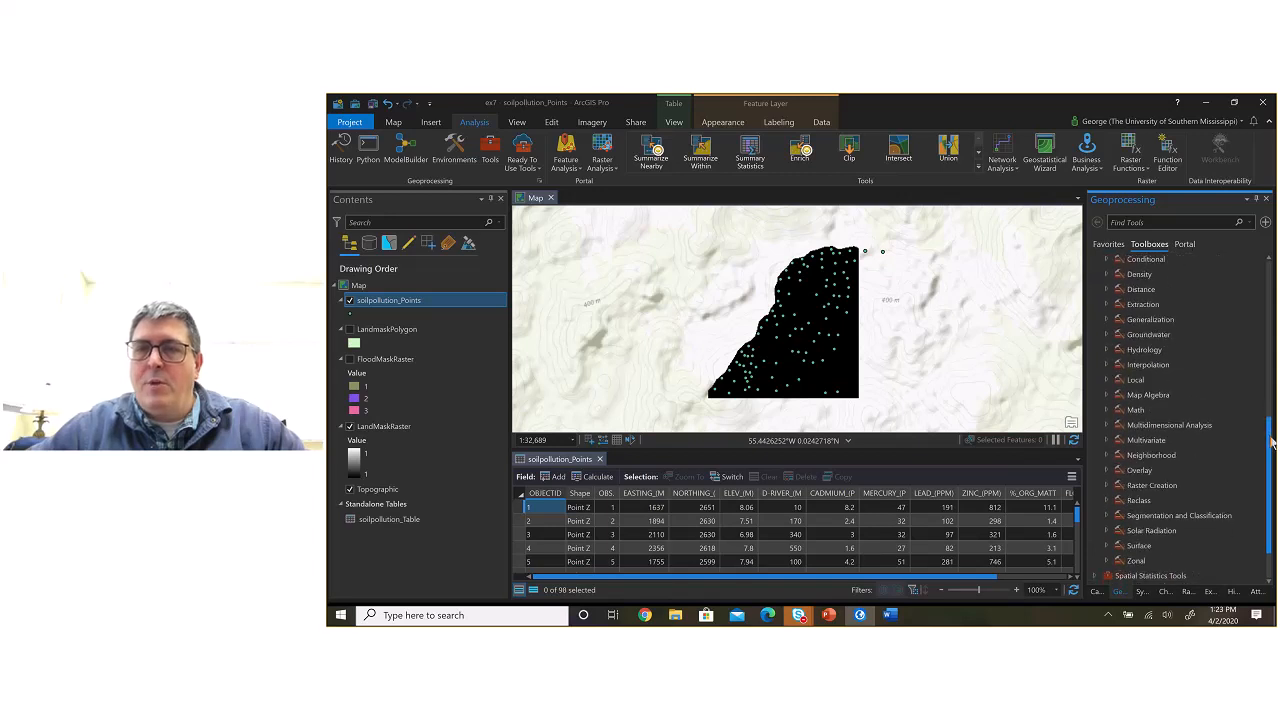
{"action": "left_click", "coordinate": [1107, 365]}
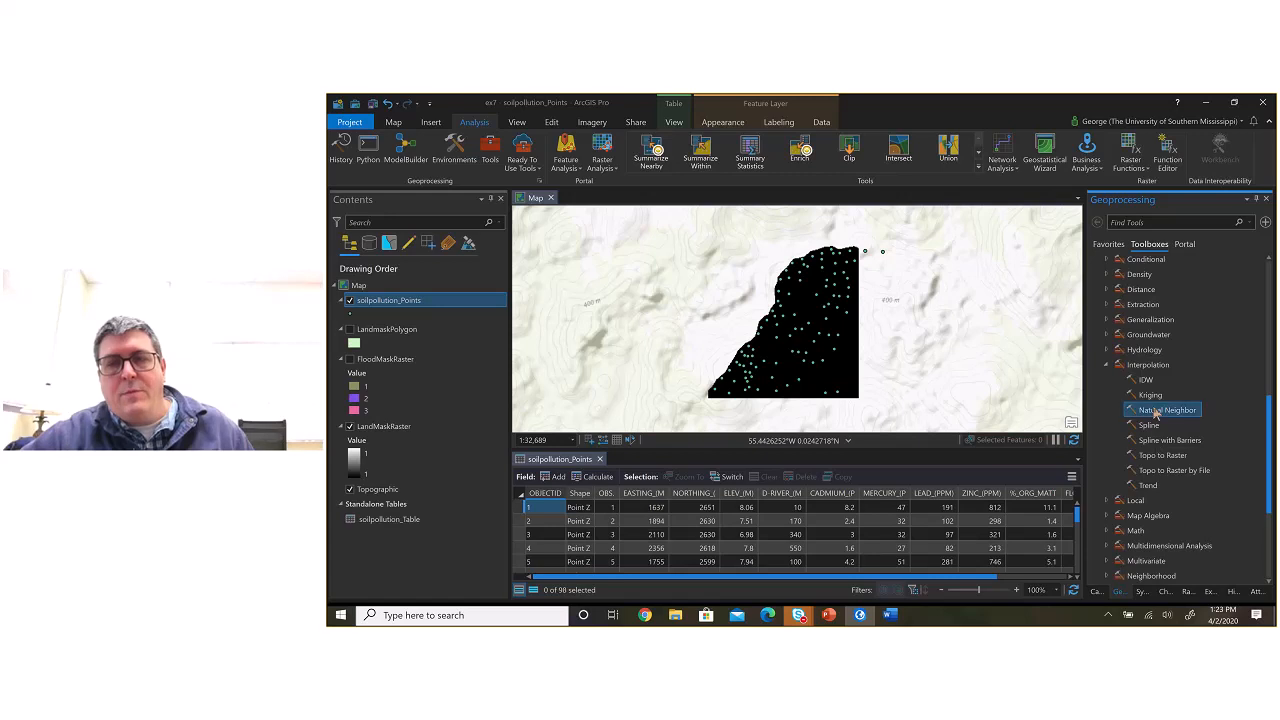
{"action": "left_click", "coordinate": [1163, 455]}
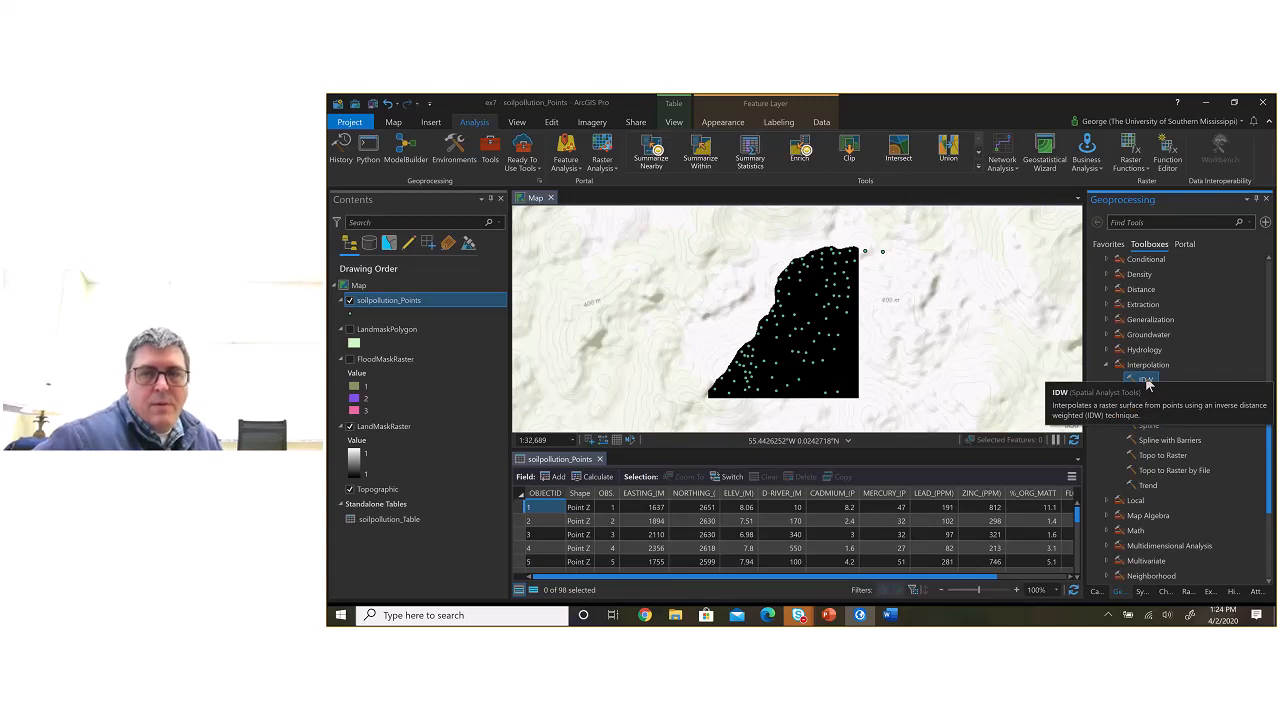
Step: Open the IDW tool with soilpollution_Points as the input point features and LEAD__PPM_ as the Z value field
{"action": "left_click", "coordinate": [1146, 382]}
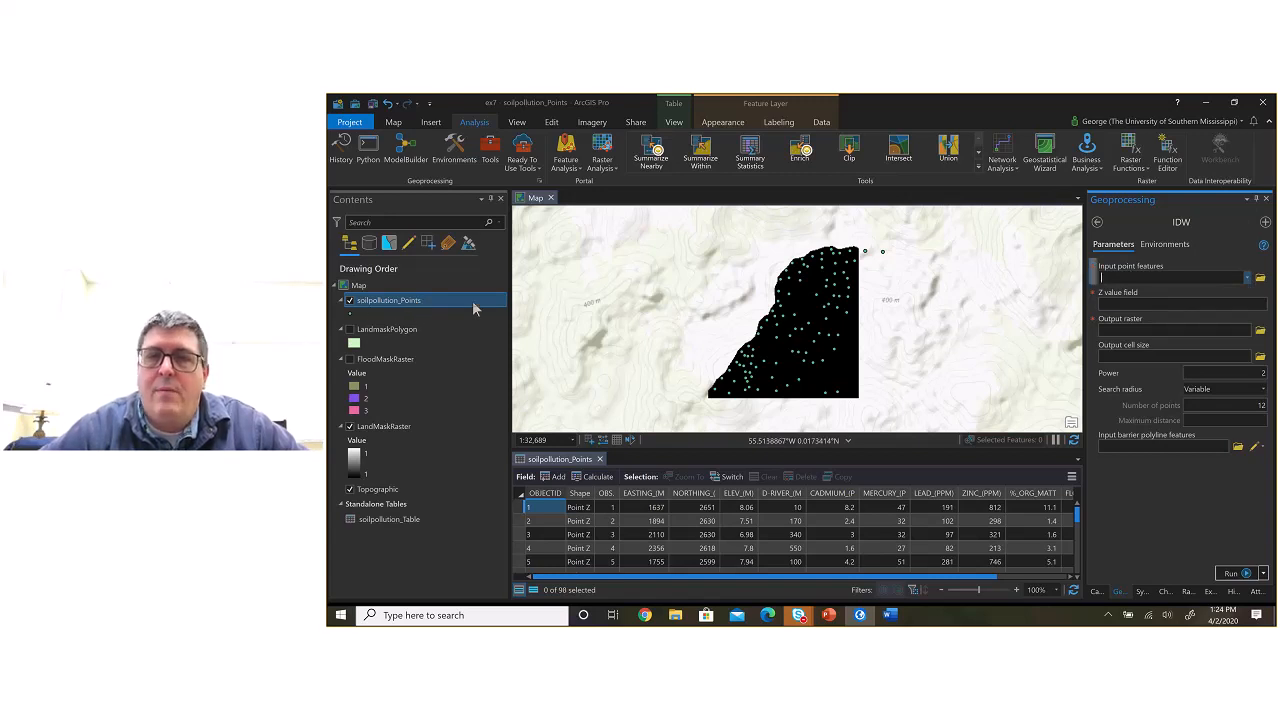
{"action": "left_click", "coordinate": [1247, 279]}
{"action": "left_click", "coordinate": [1227, 290]}
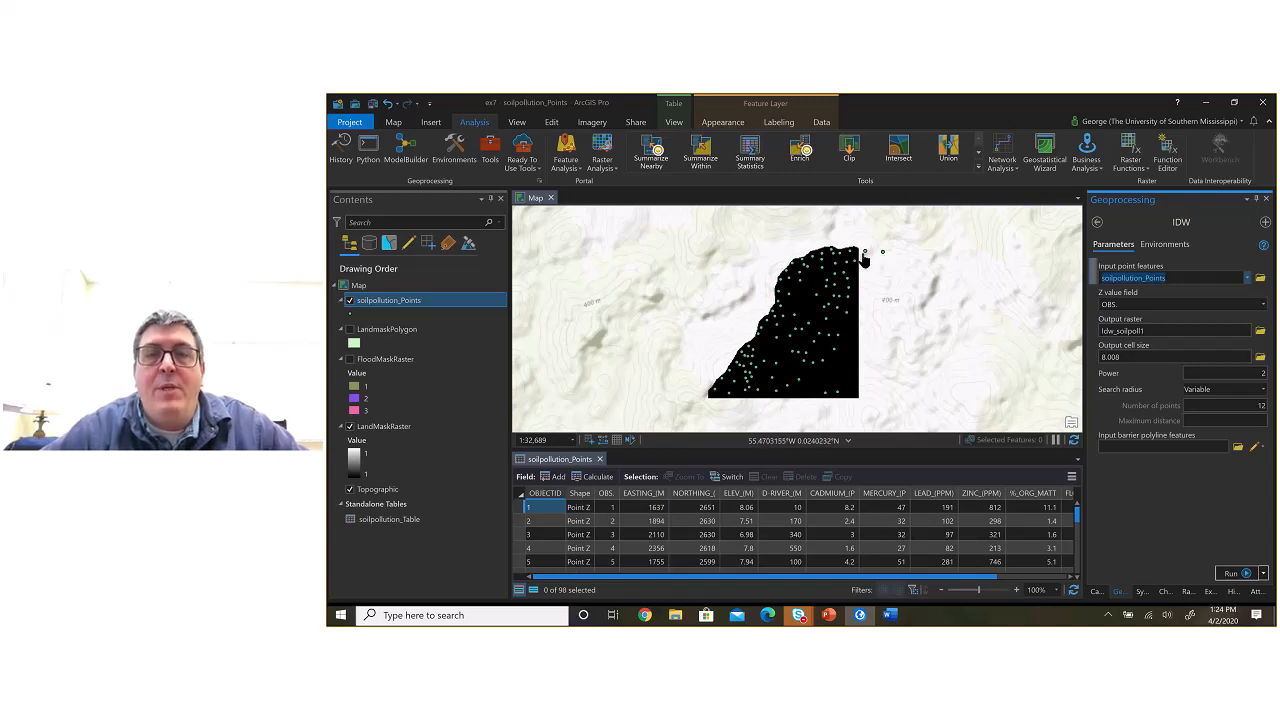
{"action": "scroll", "coordinate": [865, 260], "scroll_direction": "up", "scroll_amount": 5}
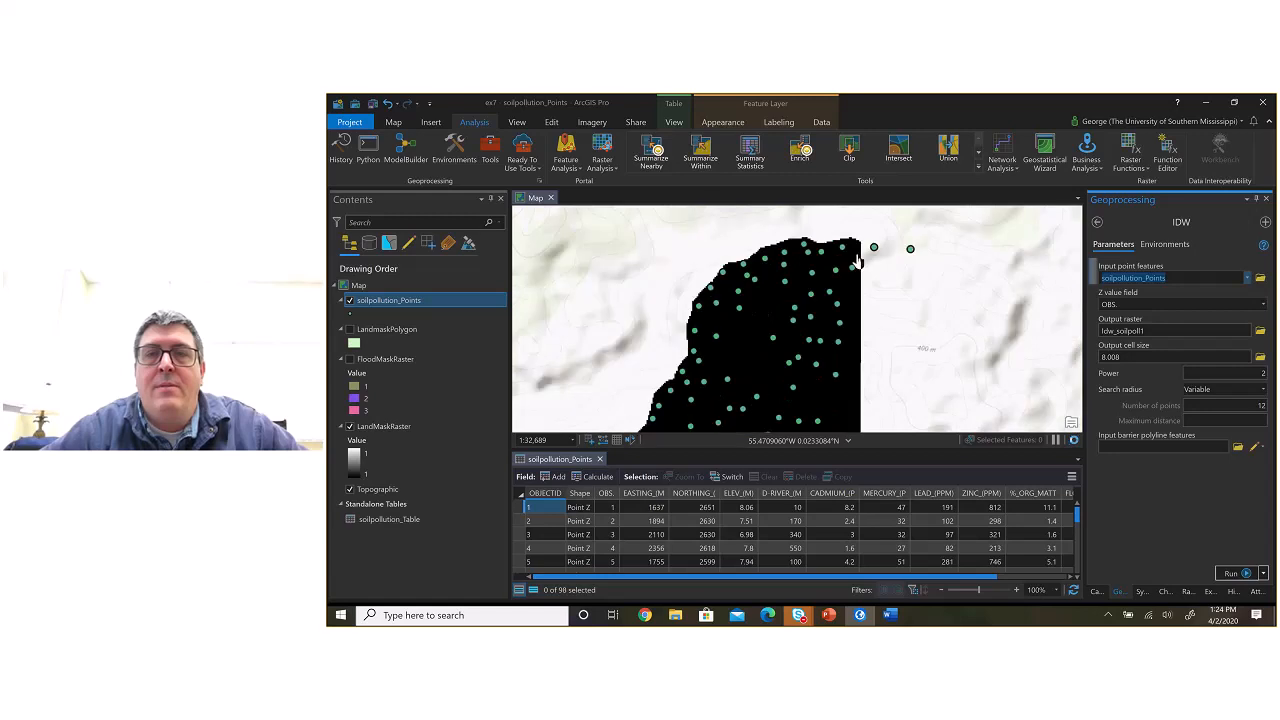
{"action": "left_click_drag", "start_coordinate": [868, 252], "coordinate": [846, 300]}
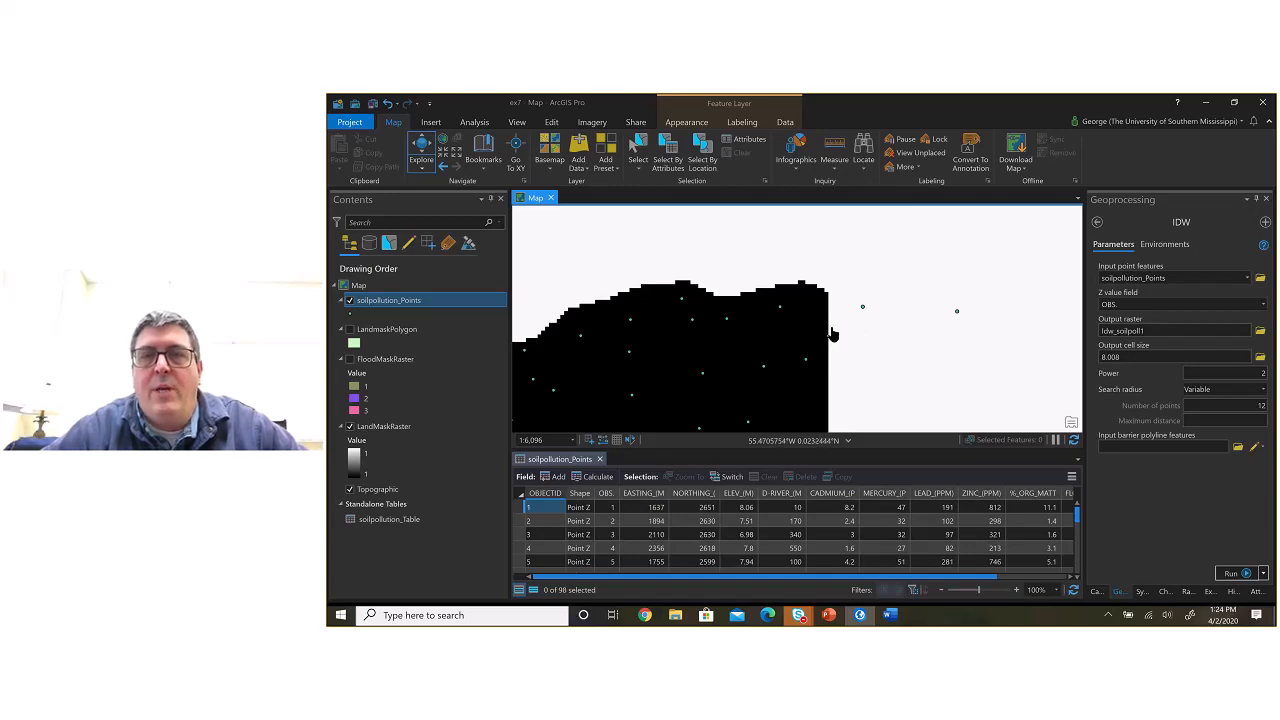
{"action": "left_click", "coordinate": [1262, 305]}
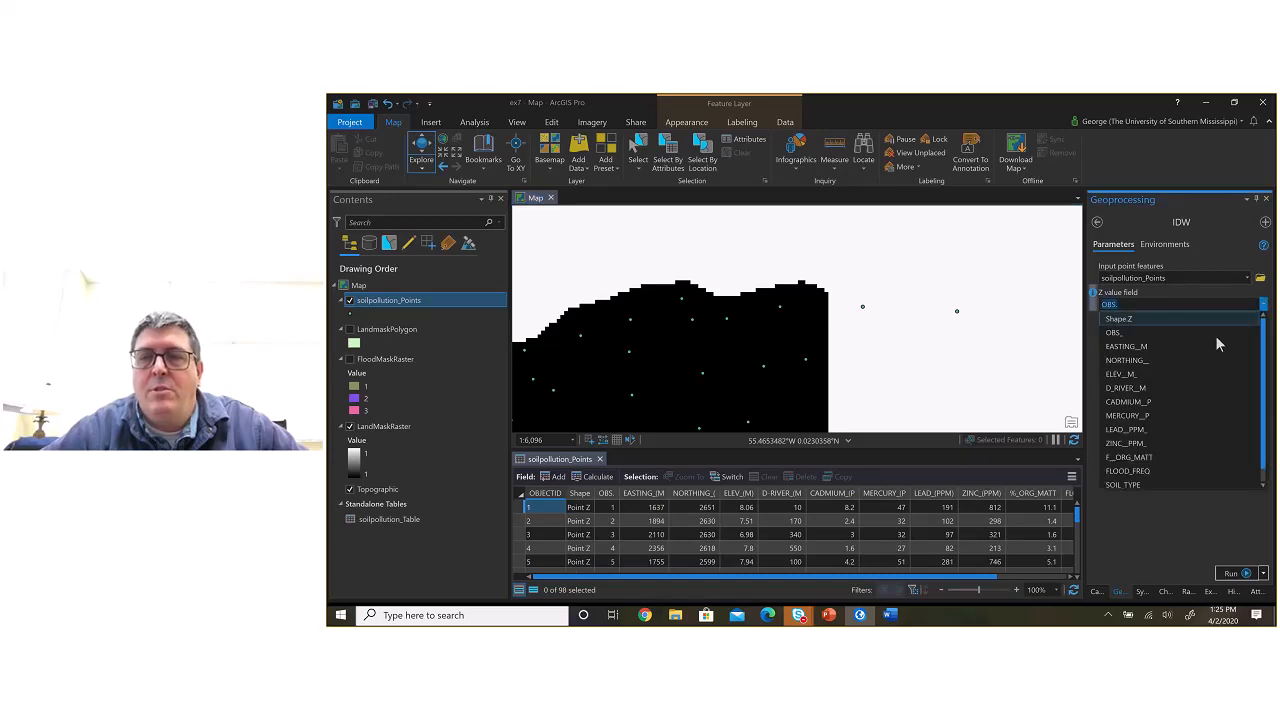
{"action": "left_click", "coordinate": [1165, 428]}
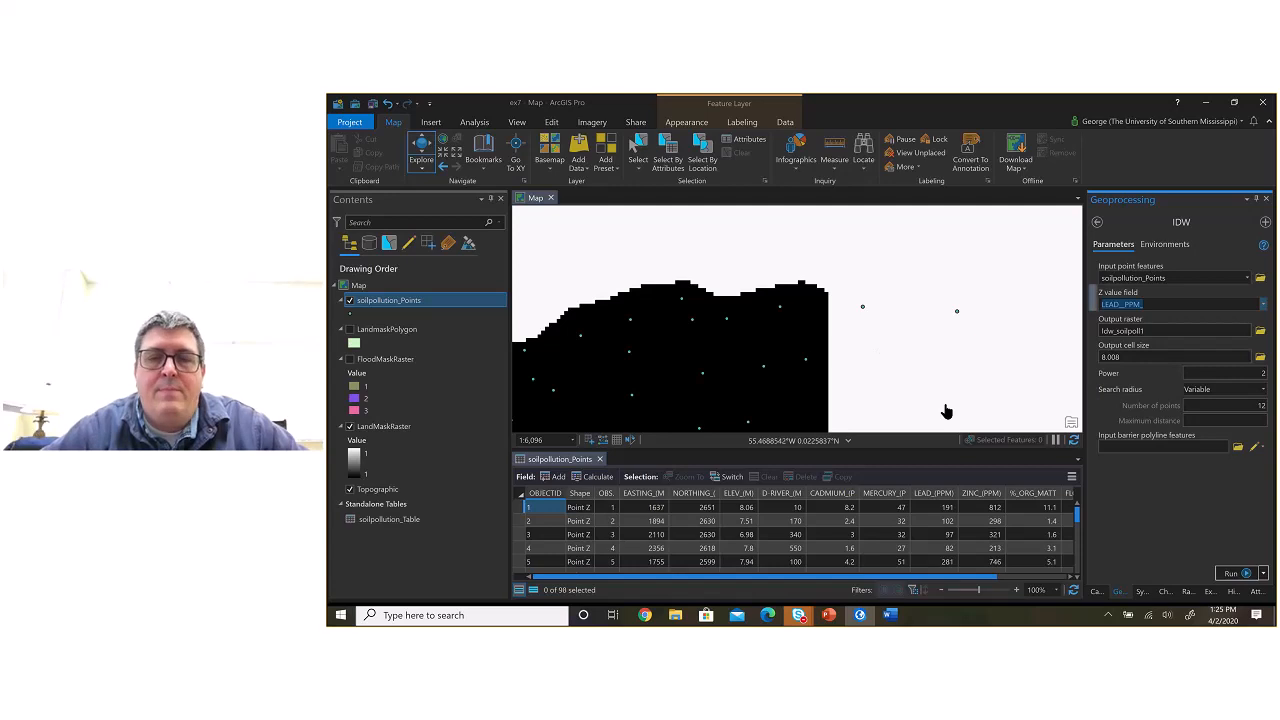
Step: Consult the interpolation presentation in PowerPoint and return to the IDW tool in ArcGIS Pro
{"action": "key", "text": "alt+Tab"}
{"action": "key", "text": "alt+Tab"}
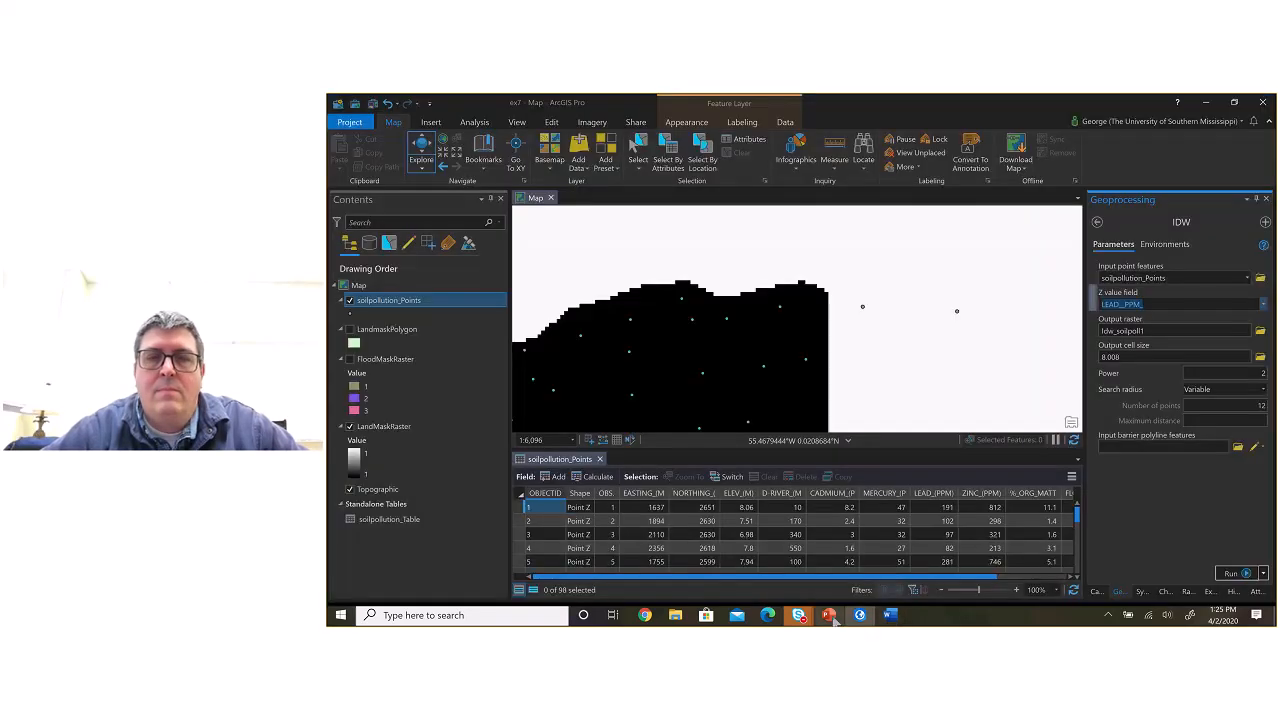
{"action": "left_click", "coordinate": [828, 615]}
{"action": "left_click", "coordinate": [859, 615]}
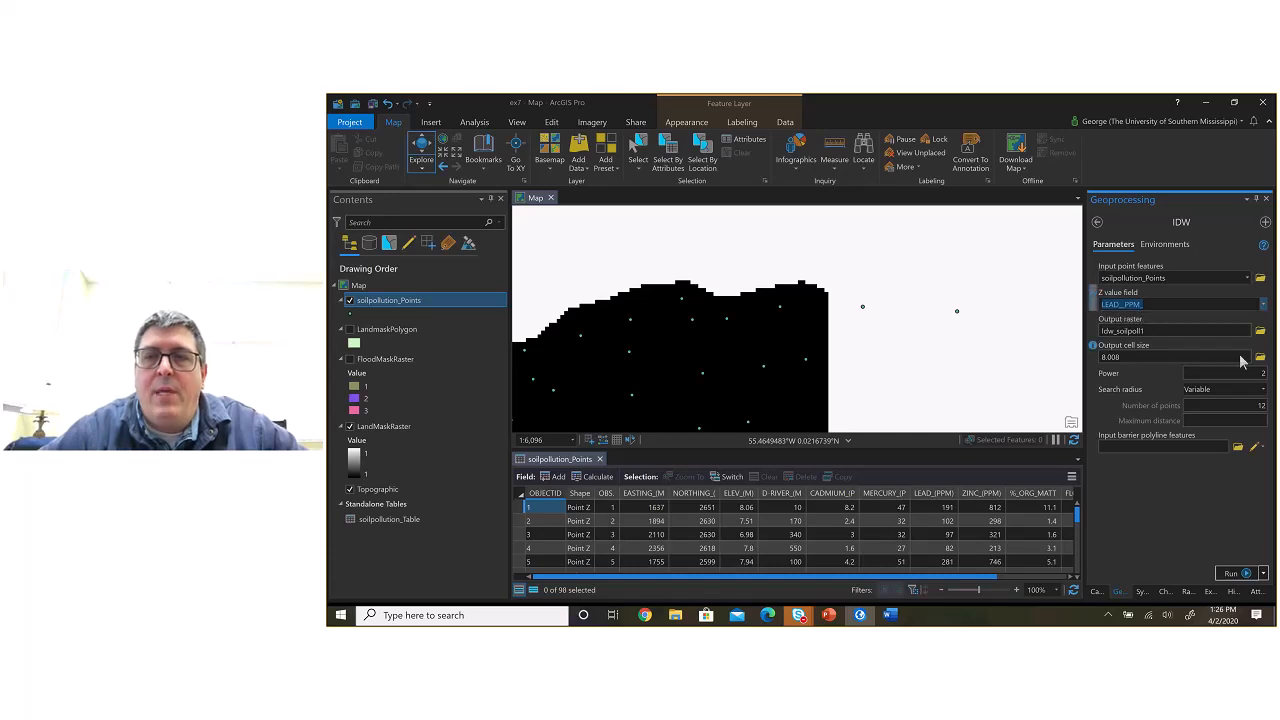
Step: Name the IDW output raster Idw_1
{"action": "double_click", "coordinate": [1118, 331]}
{"action": "type", "text": "1"}
{"action": "left_click", "coordinate": [1151, 344]}
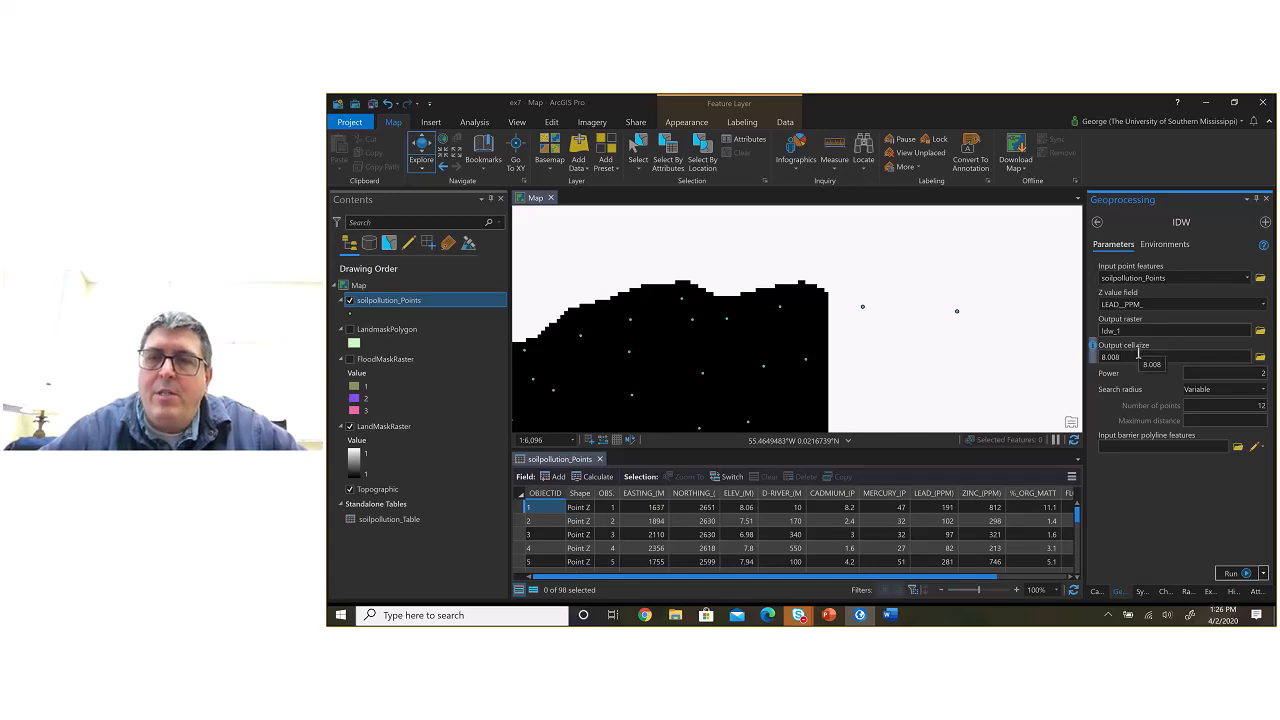
Step: Set both the cell size and the processing extent in the IDW environments to match LandMaskRaster
{"action": "left_click", "coordinate": [1173, 245]}
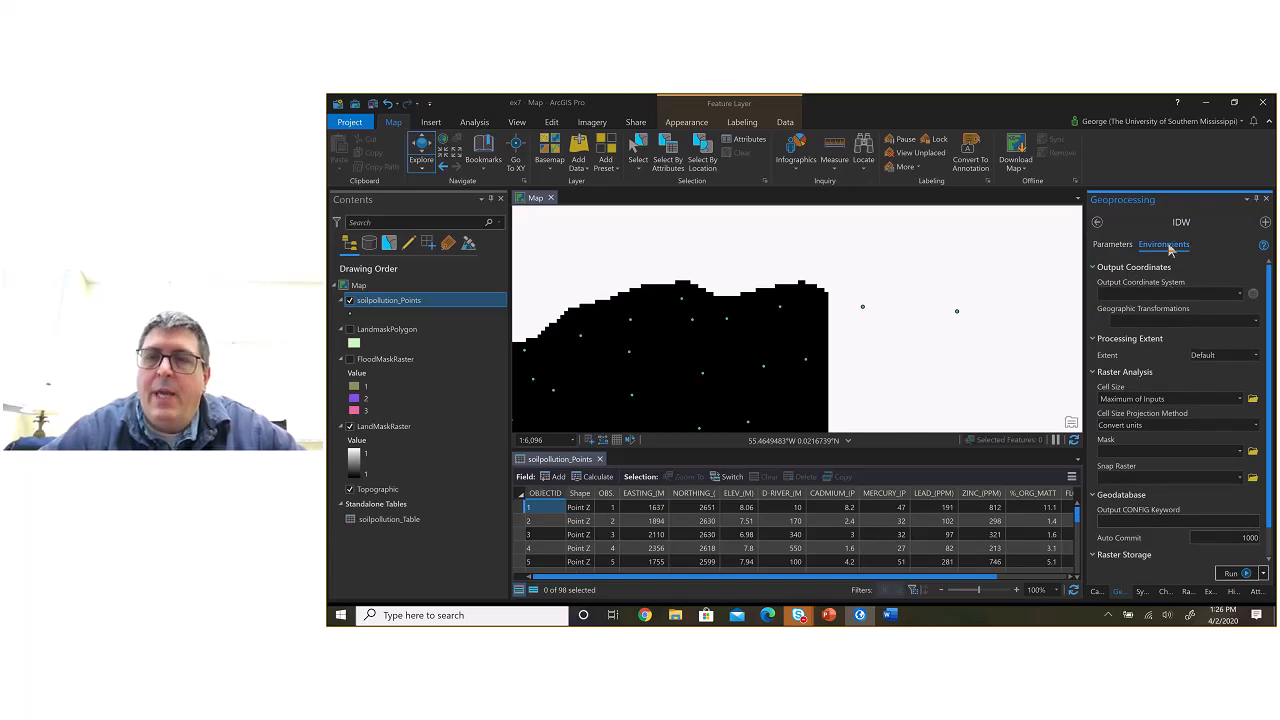
{"action": "left_click", "coordinate": [1256, 356]}
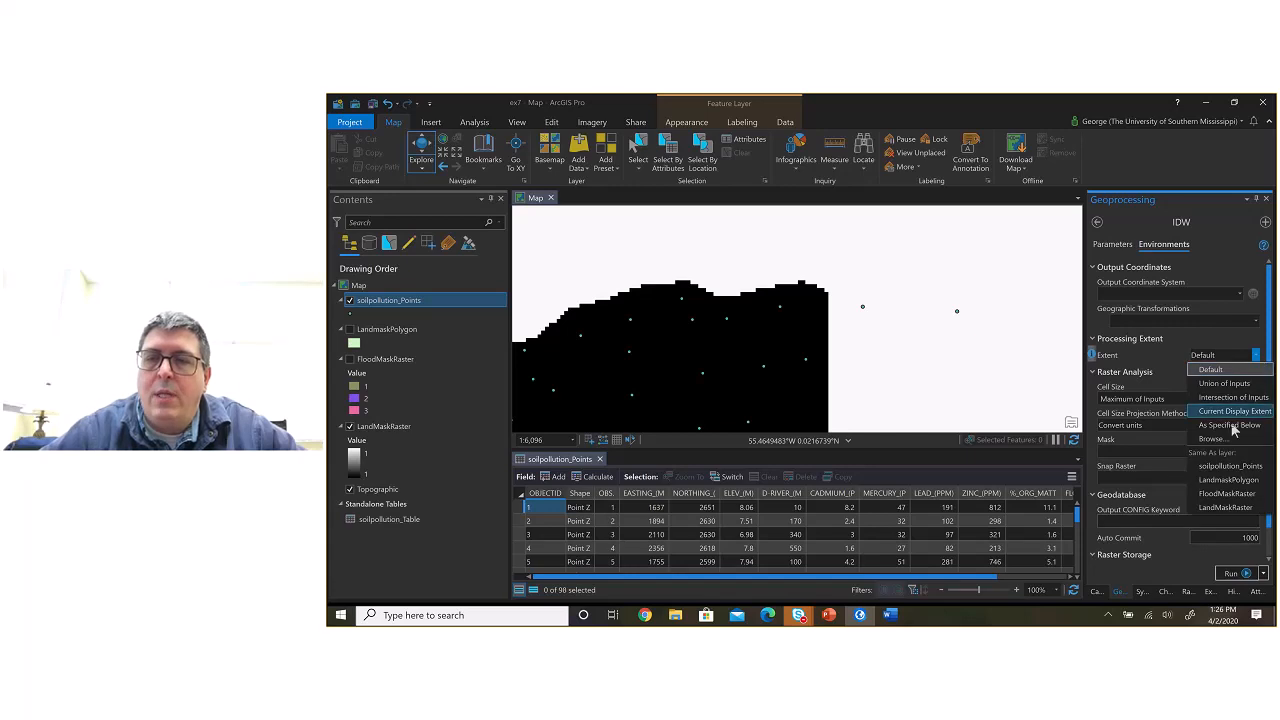
{"action": "left_click", "coordinate": [1229, 425]}
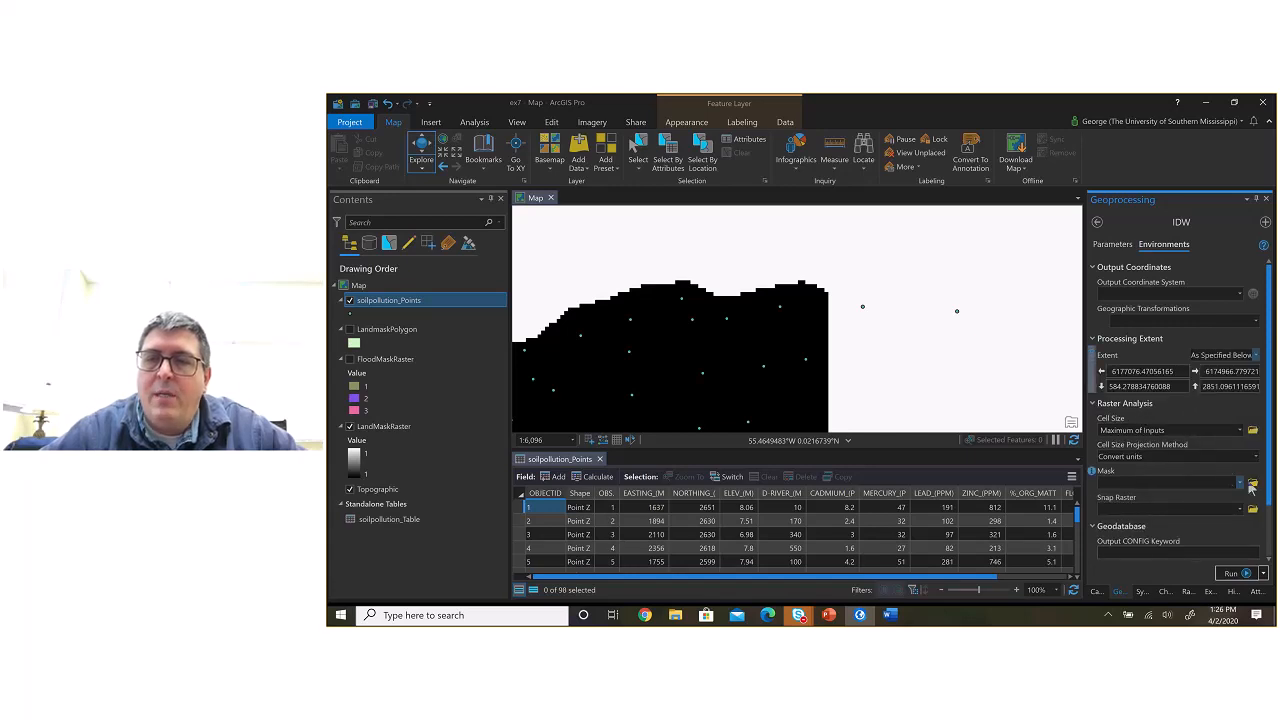
{"action": "left_click", "coordinate": [1240, 431]}
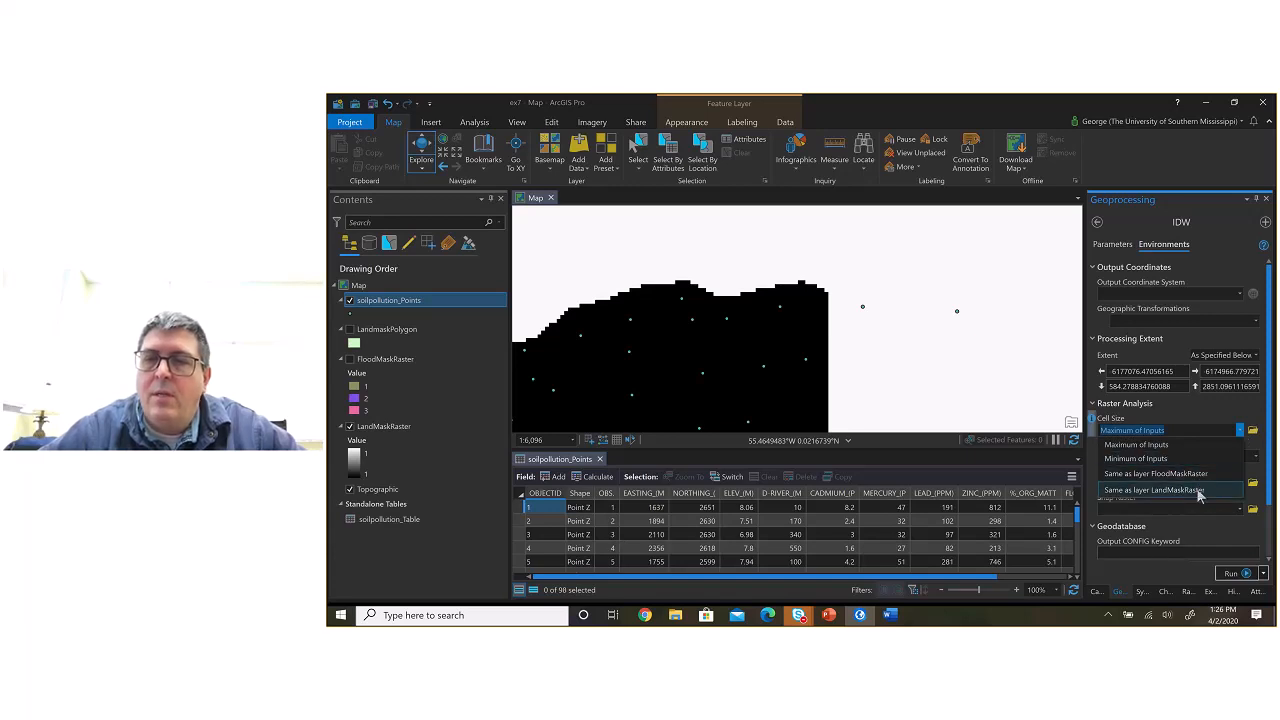
{"action": "left_click", "coordinate": [1199, 491]}
{"action": "left_click", "coordinate": [1255, 357]}
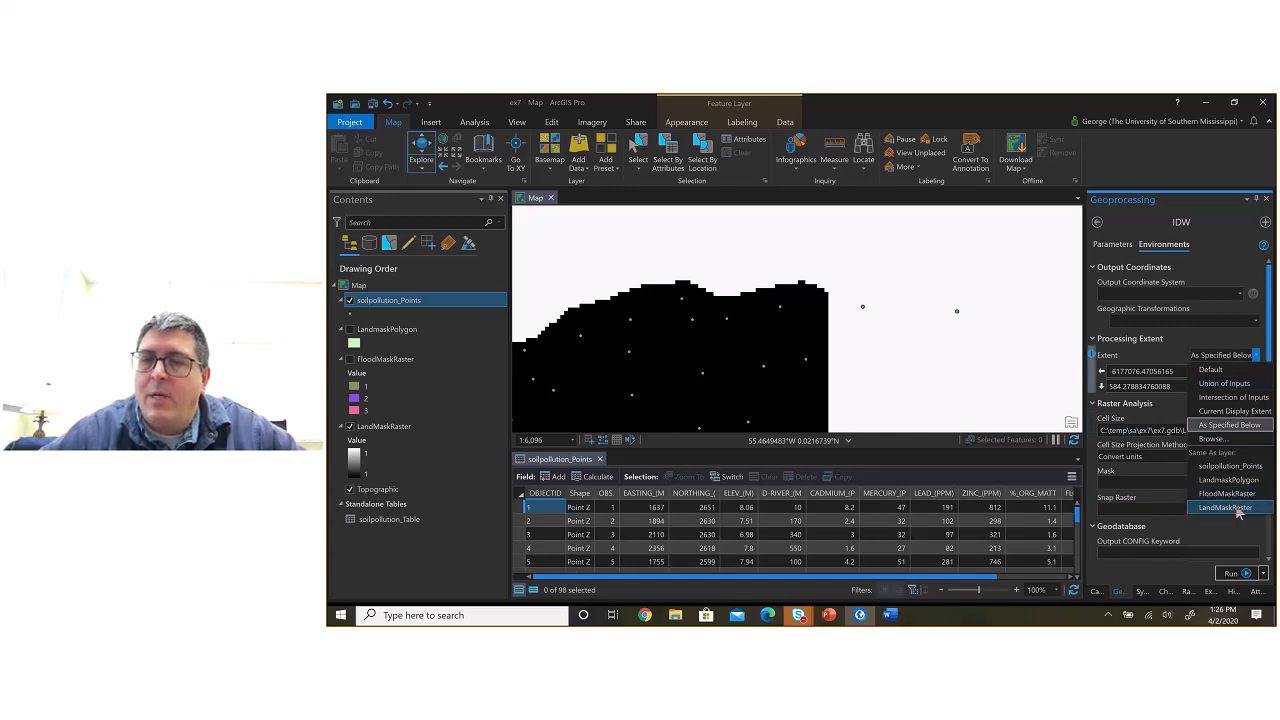
{"action": "left_click", "coordinate": [1238, 505]}
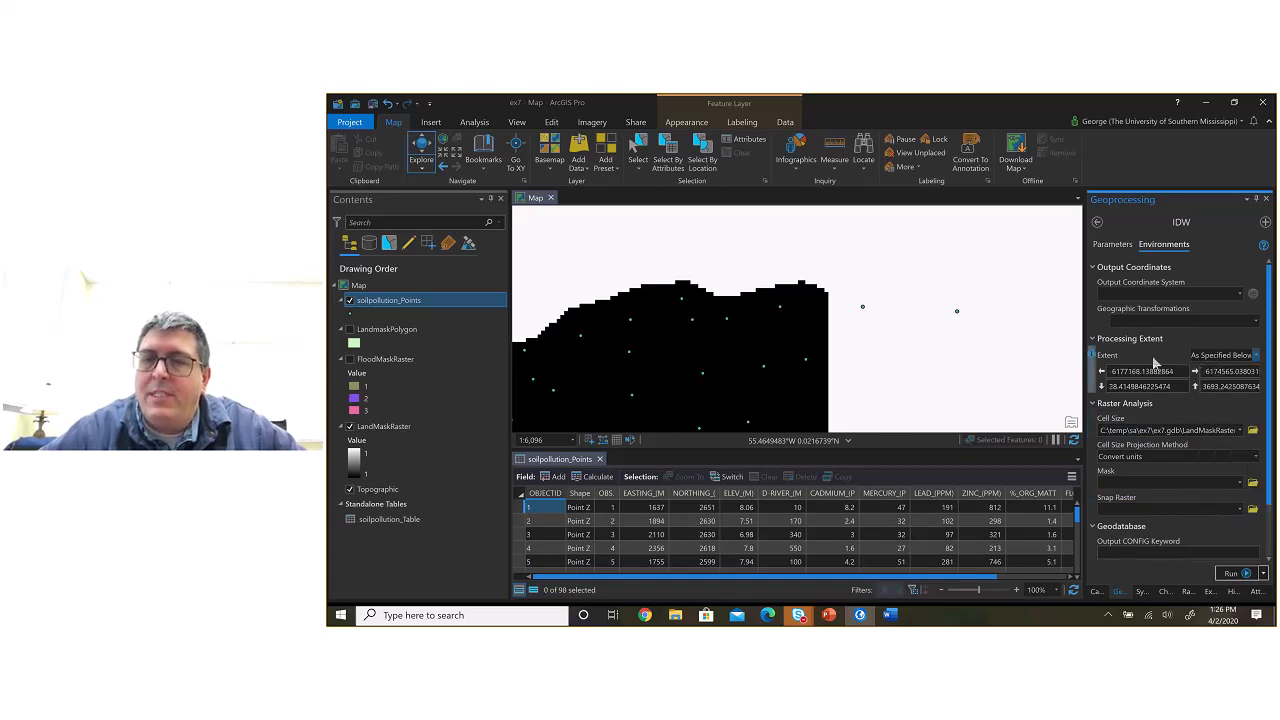
{"action": "left_click", "coordinate": [1255, 356]}
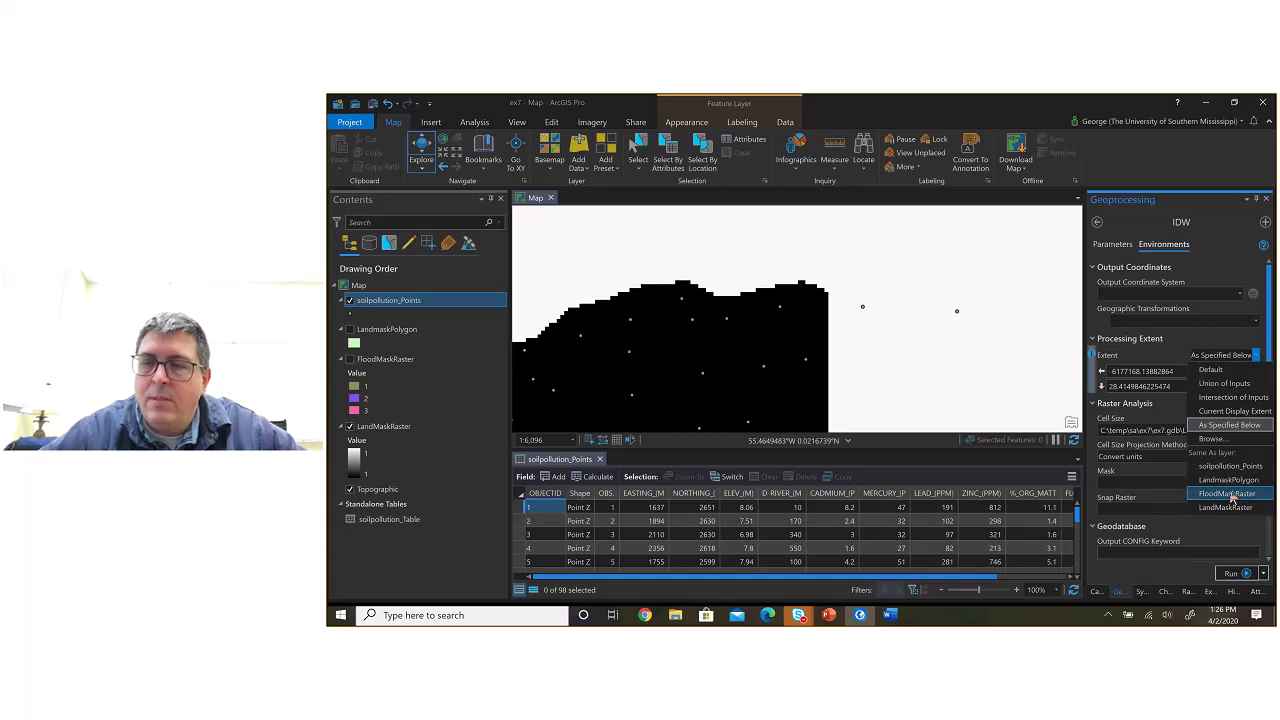
{"action": "left_click", "coordinate": [1232, 507]}
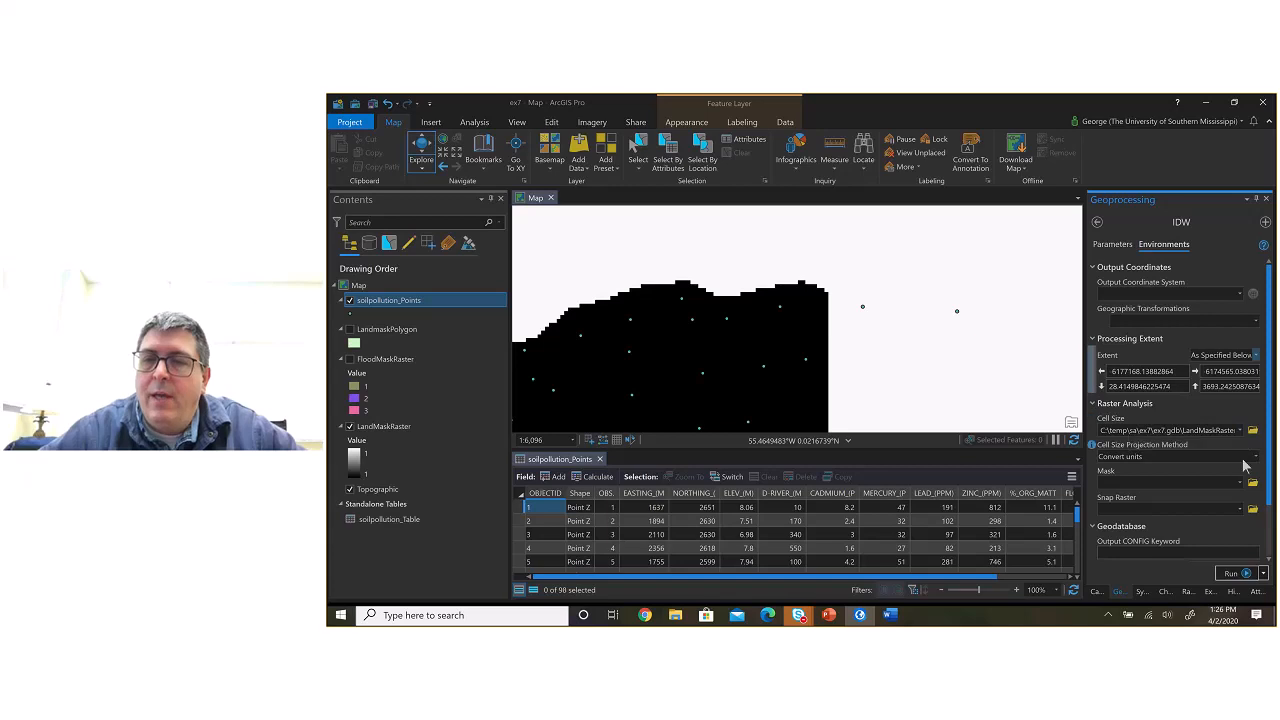
Step: Set LandMaskRaster as both the mask and the snap raster in the IDW environments
{"action": "left_click", "coordinate": [1240, 483]}
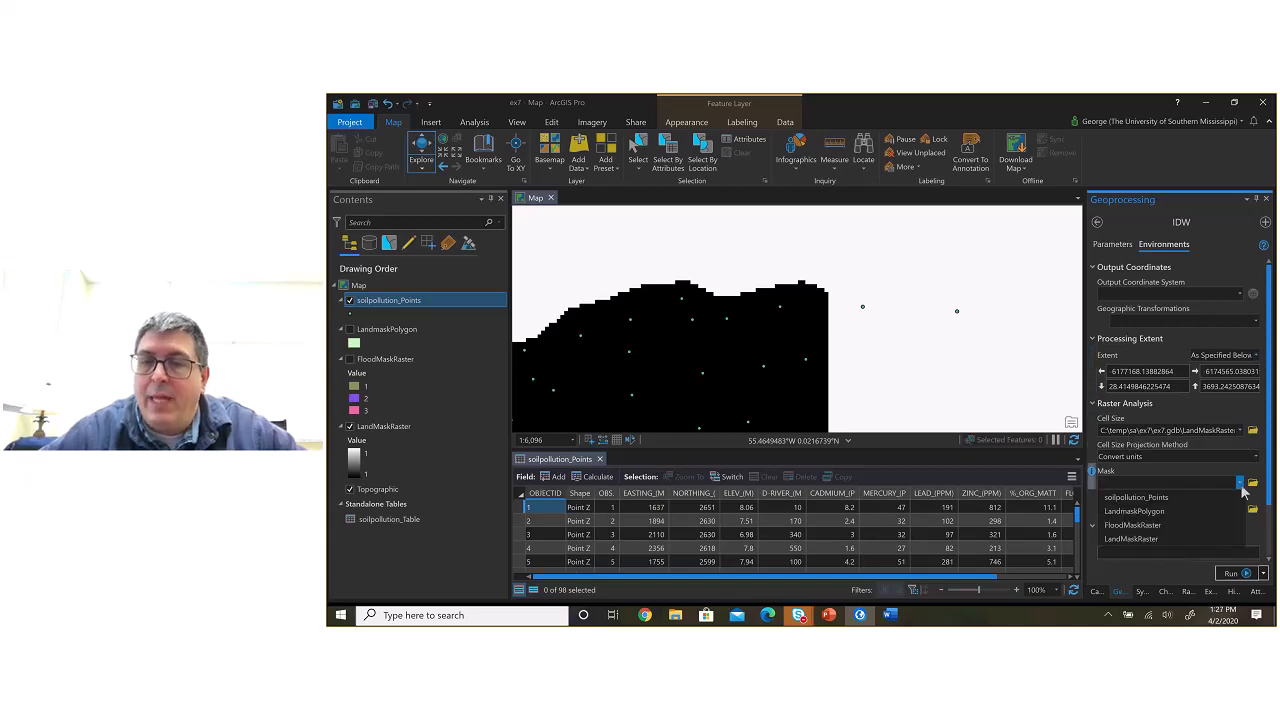
{"action": "left_click", "coordinate": [1184, 535]}
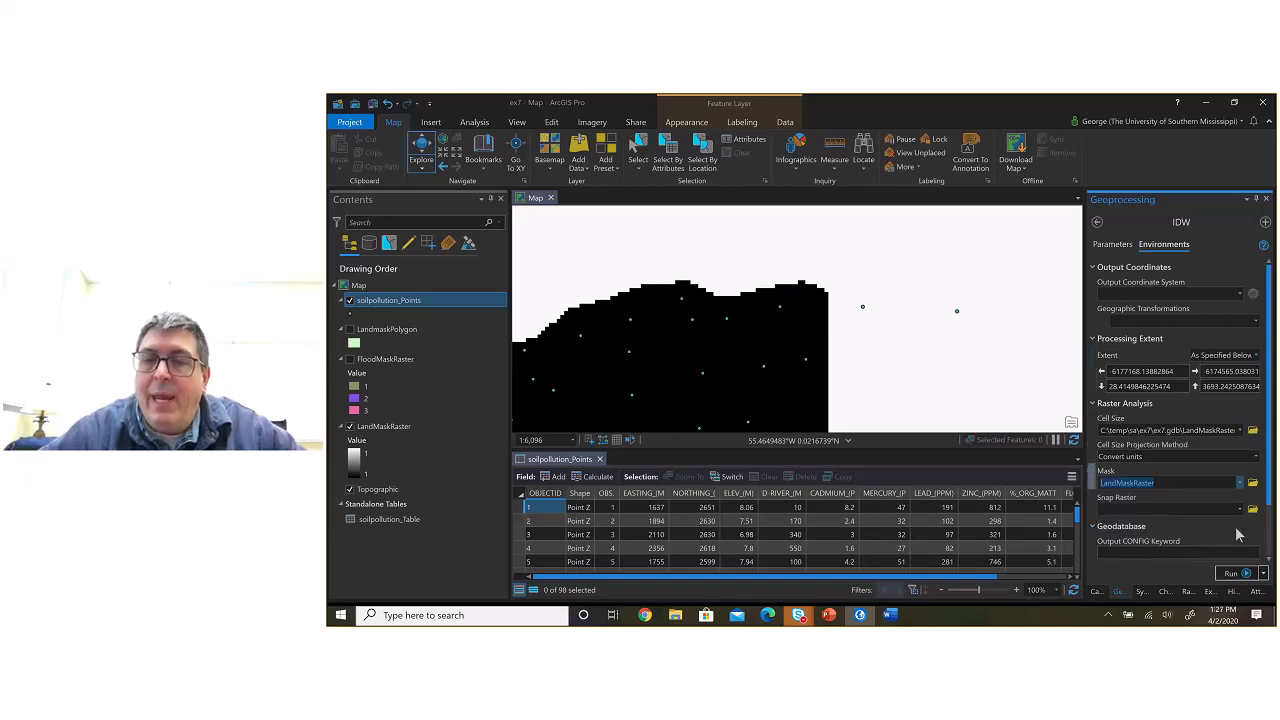
{"action": "left_click", "coordinate": [1240, 509]}
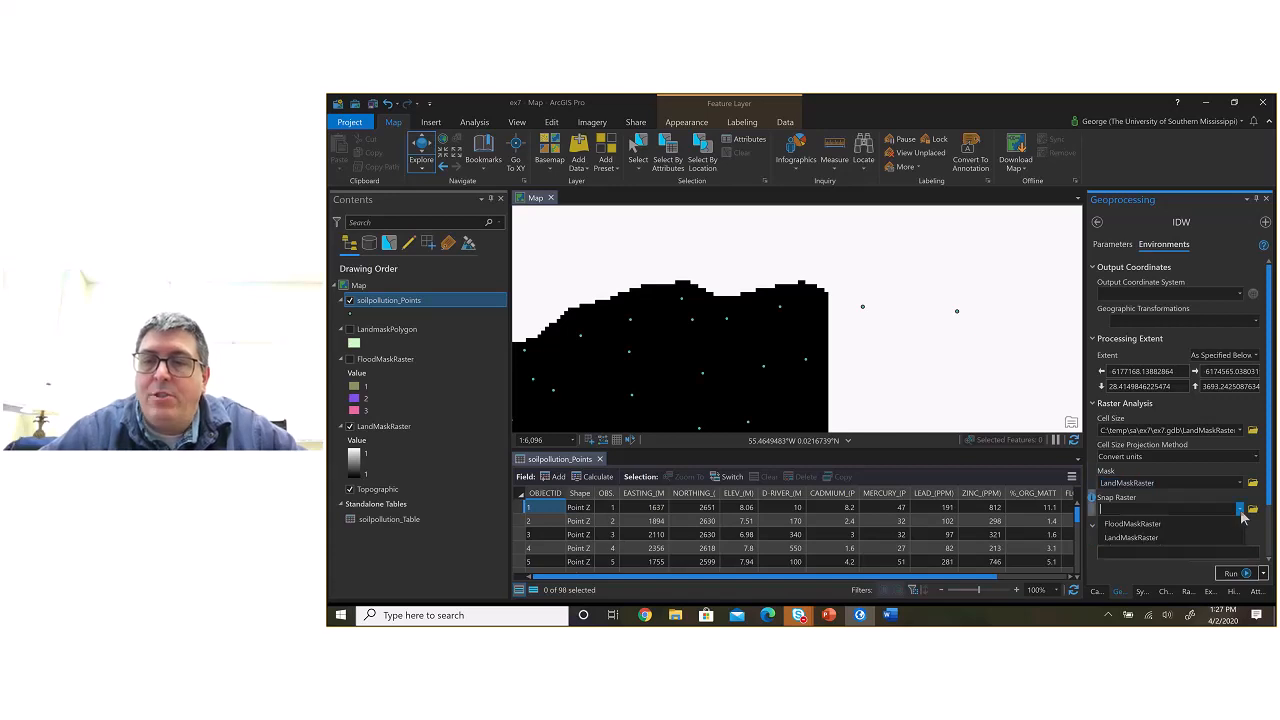
{"action": "left_click", "coordinate": [1195, 536]}
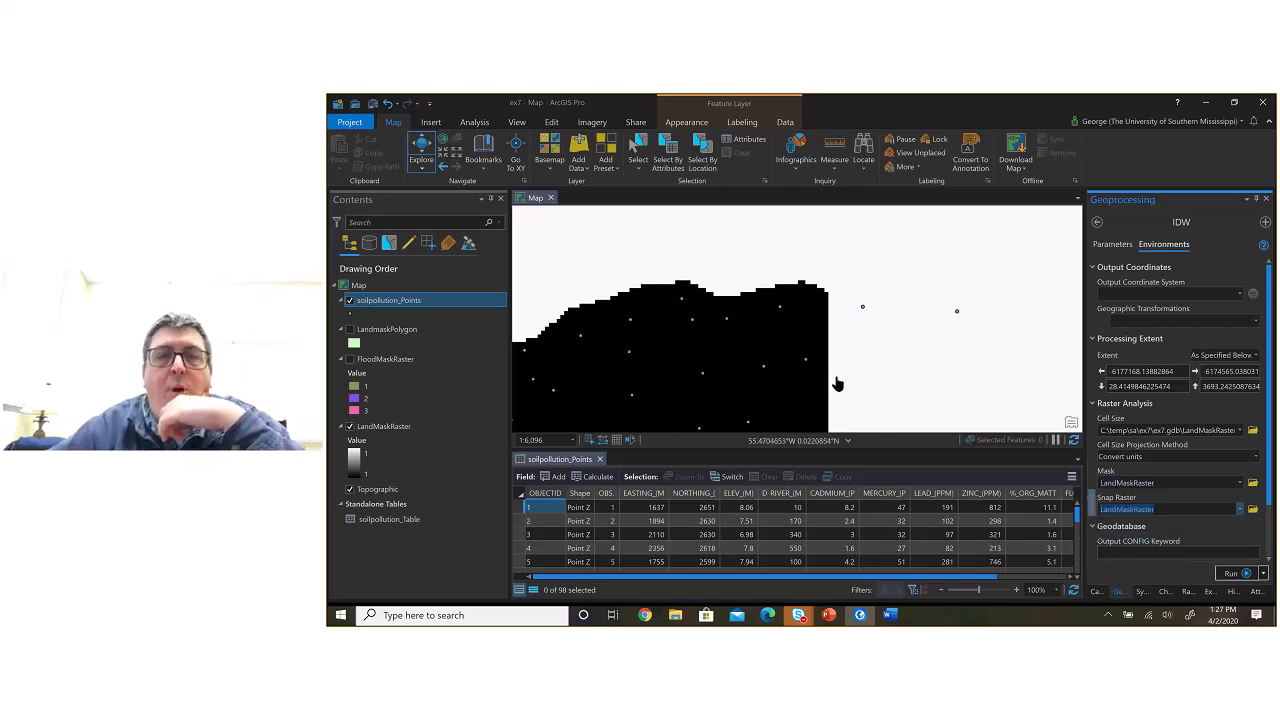
Step: Examine the land mask's coverage on the map, consult the LandMaskRaster environment instructions in ex7.docx in Word, and return to ArcGIS Pro
{"action": "scroll", "coordinate": [838, 384], "scroll_direction": "down", "scroll_amount": 1}
{"action": "scroll", "coordinate": [836, 382], "scroll_direction": "down", "scroll_amount": 1}
{"action": "left_click_drag", "start_coordinate": [836, 382], "coordinate": [905, 279]}
{"action": "scroll", "coordinate": [905, 279], "scroll_direction": "down", "scroll_amount": 1}
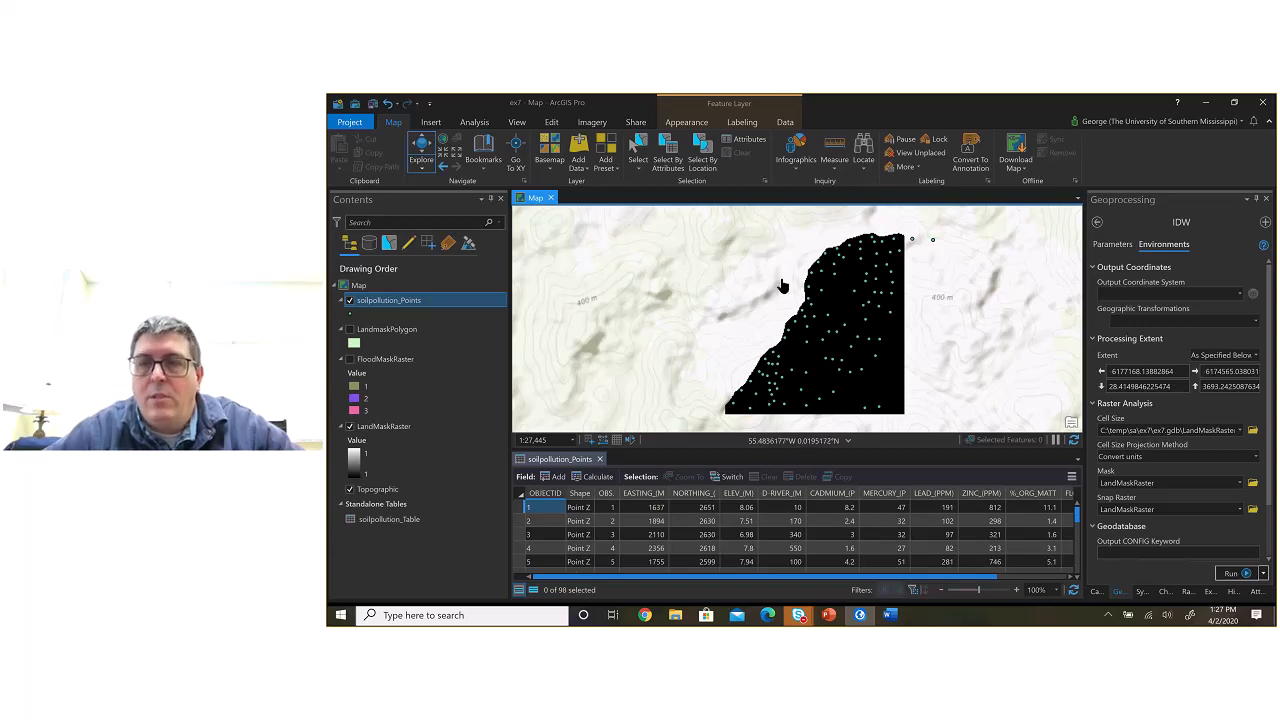
{"action": "left_click", "coordinate": [1176, 248]}
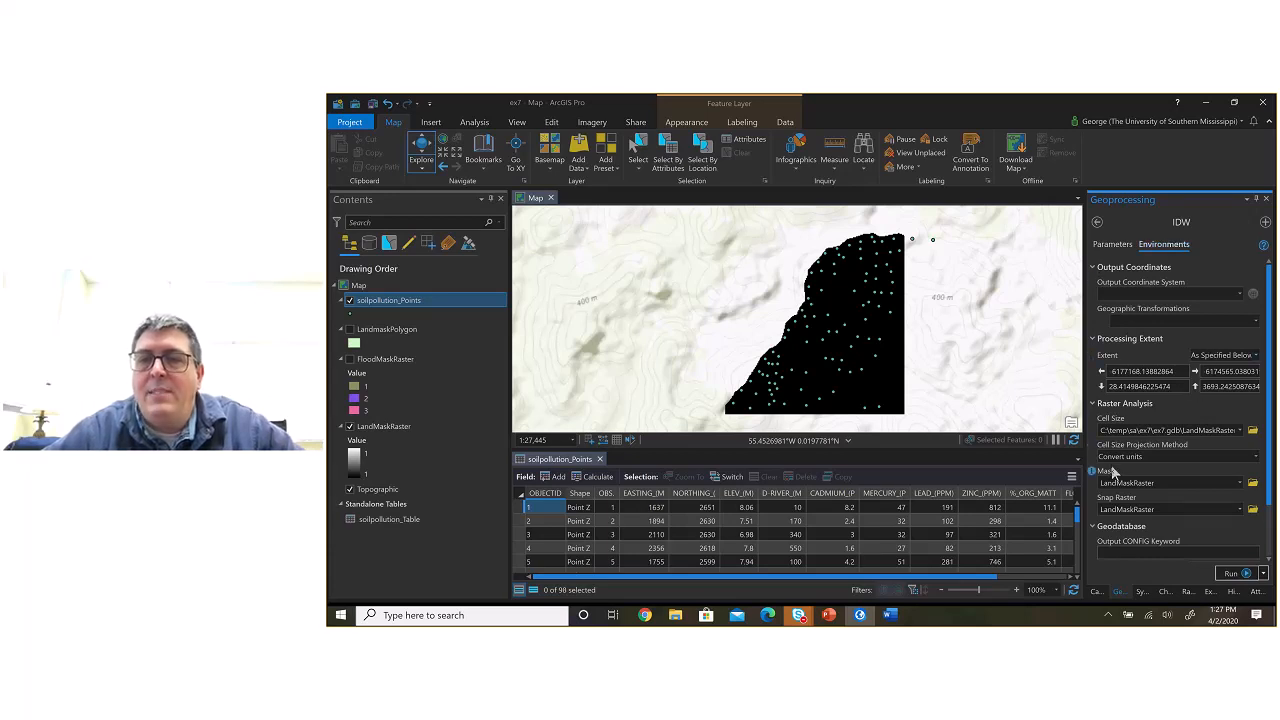
{"action": "key", "text": "alt+Tab"}
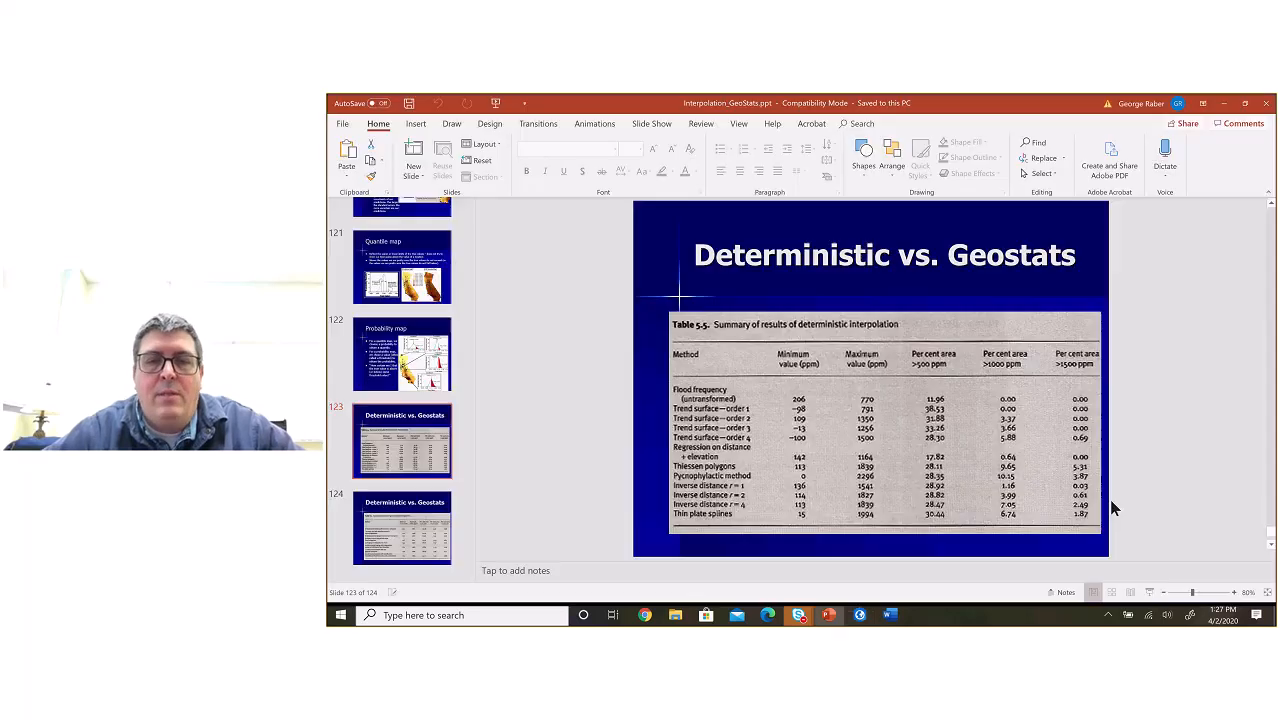
{"action": "key", "text": "alt+Tab"}
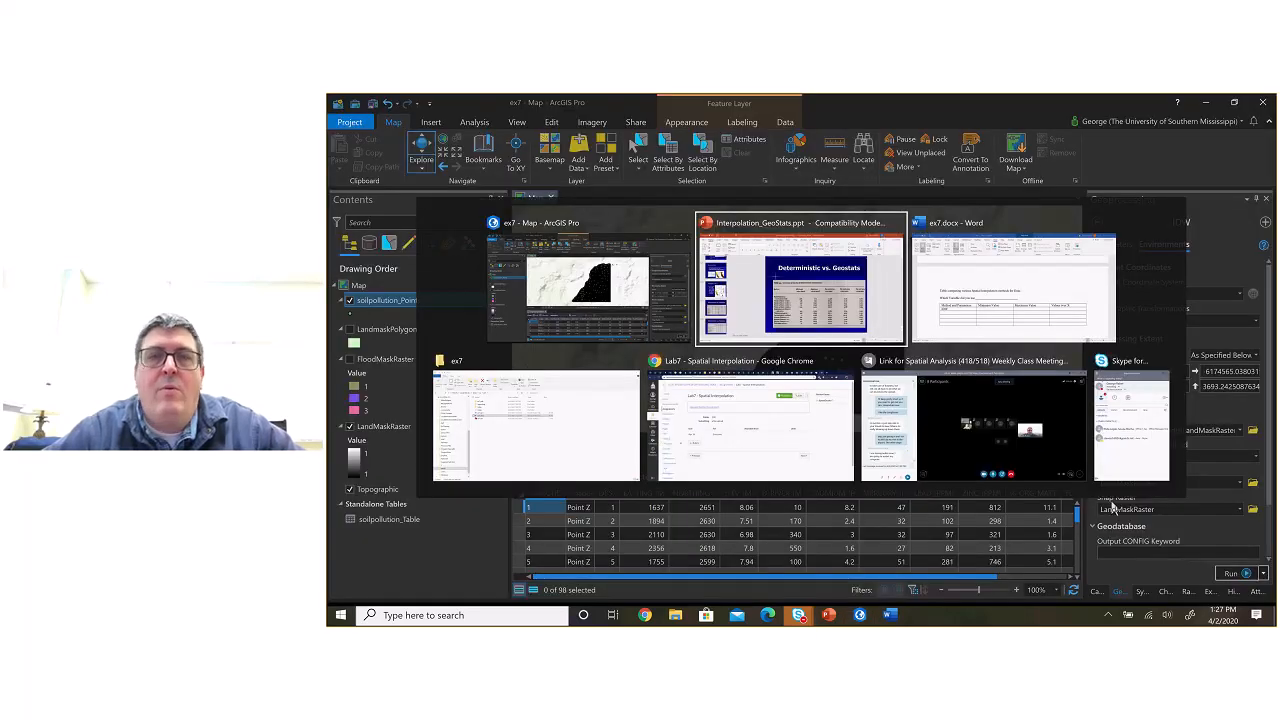
{"action": "key", "text": "alt+Tab"}
{"action": "scroll", "coordinate": [917, 343], "scroll_direction": "up", "scroll_amount": 15}
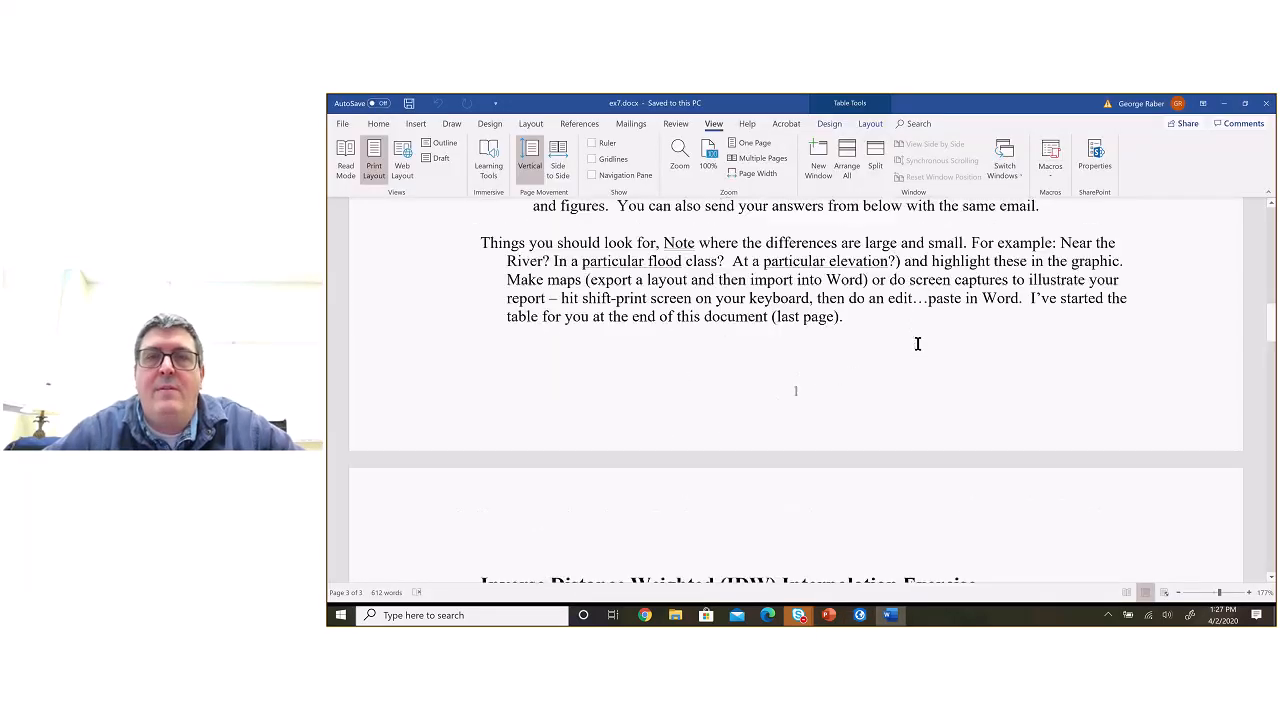
{"action": "scroll", "coordinate": [917, 343], "scroll_direction": "up", "scroll_amount": 3}
{"action": "scroll", "coordinate": [917, 343], "scroll_direction": "up", "scroll_amount": 7}
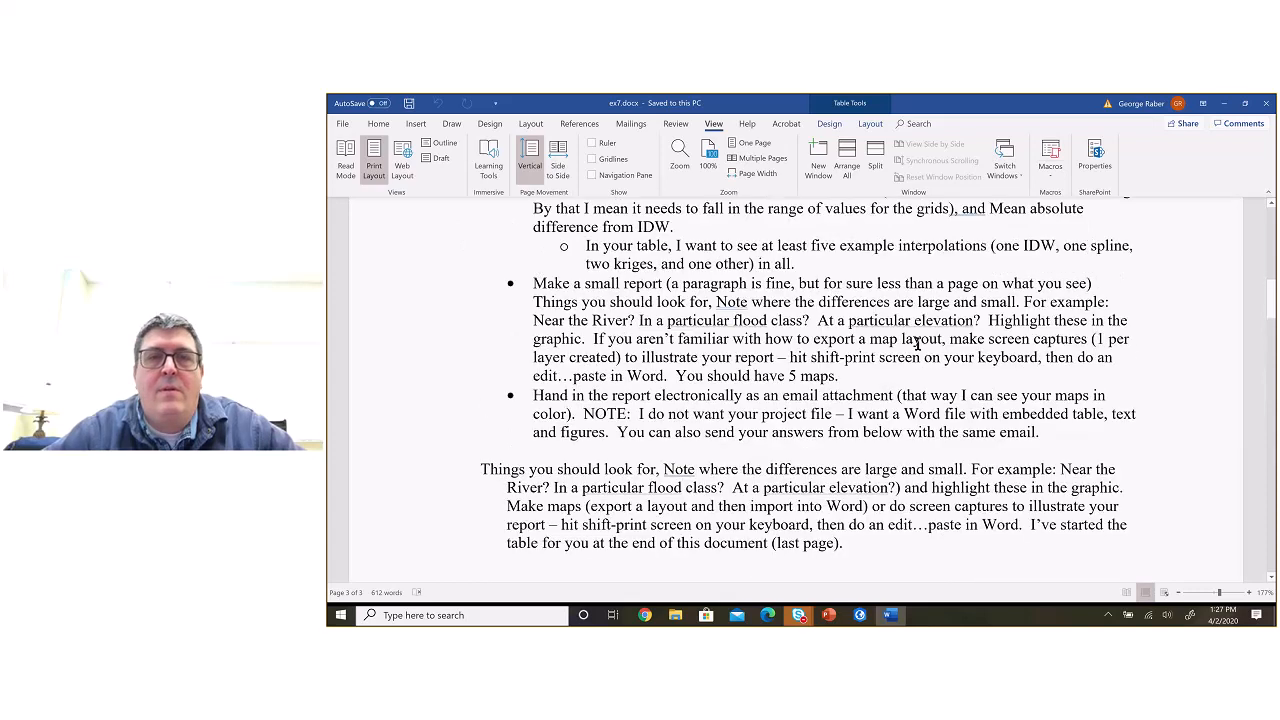
{"action": "scroll", "coordinate": [917, 343], "scroll_direction": "up", "scroll_amount": 6}
{"action": "scroll", "coordinate": [868, 314], "scroll_direction": "down", "scroll_amount": 3}
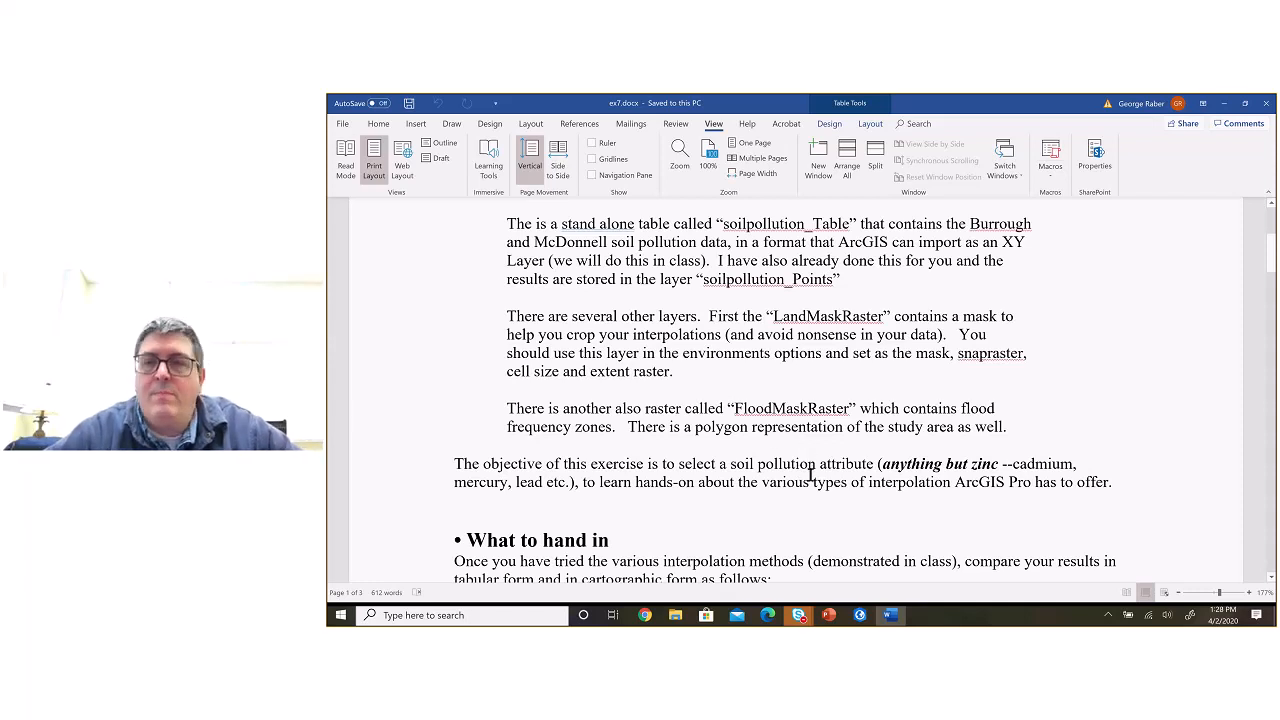
{"action": "key", "text": "alt+Tab"}
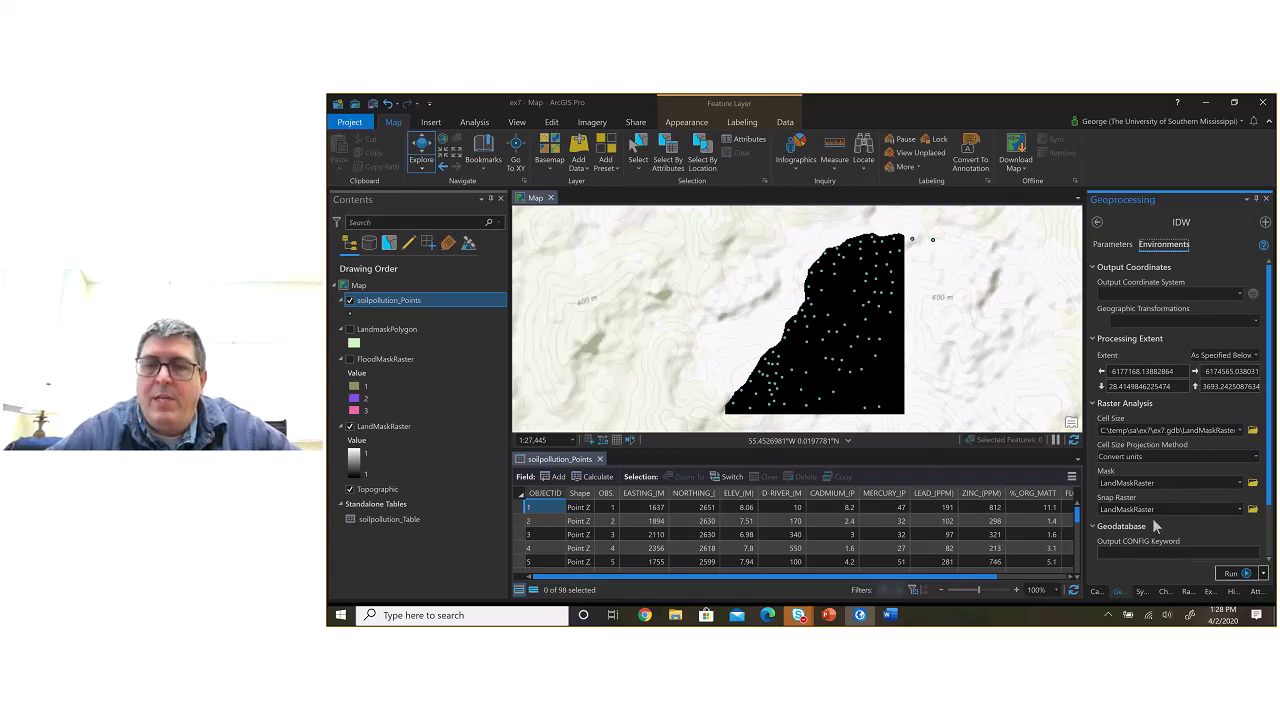
Step: Review the IDW parameters, including the power, against the distribution of the soil pollution points on the map
{"action": "left_click", "coordinate": [1116, 248]}
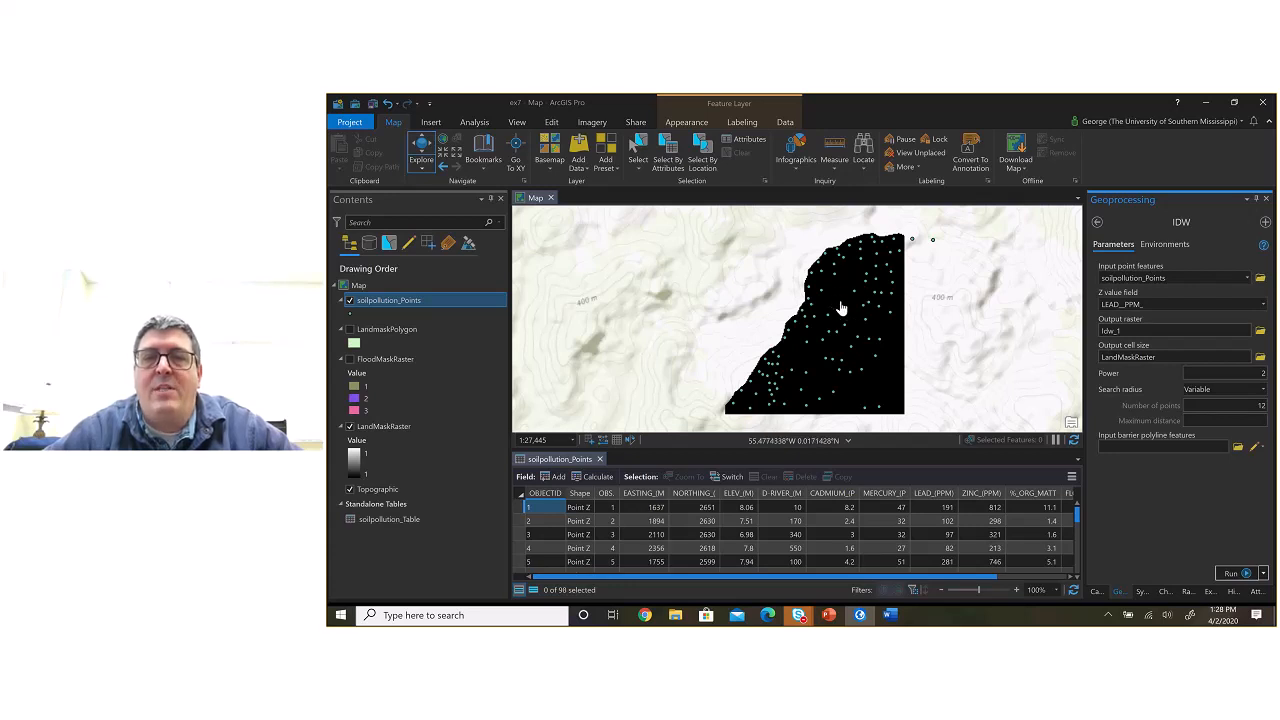
{"action": "scroll", "coordinate": [841, 309], "scroll_direction": "up", "scroll_amount": 3}
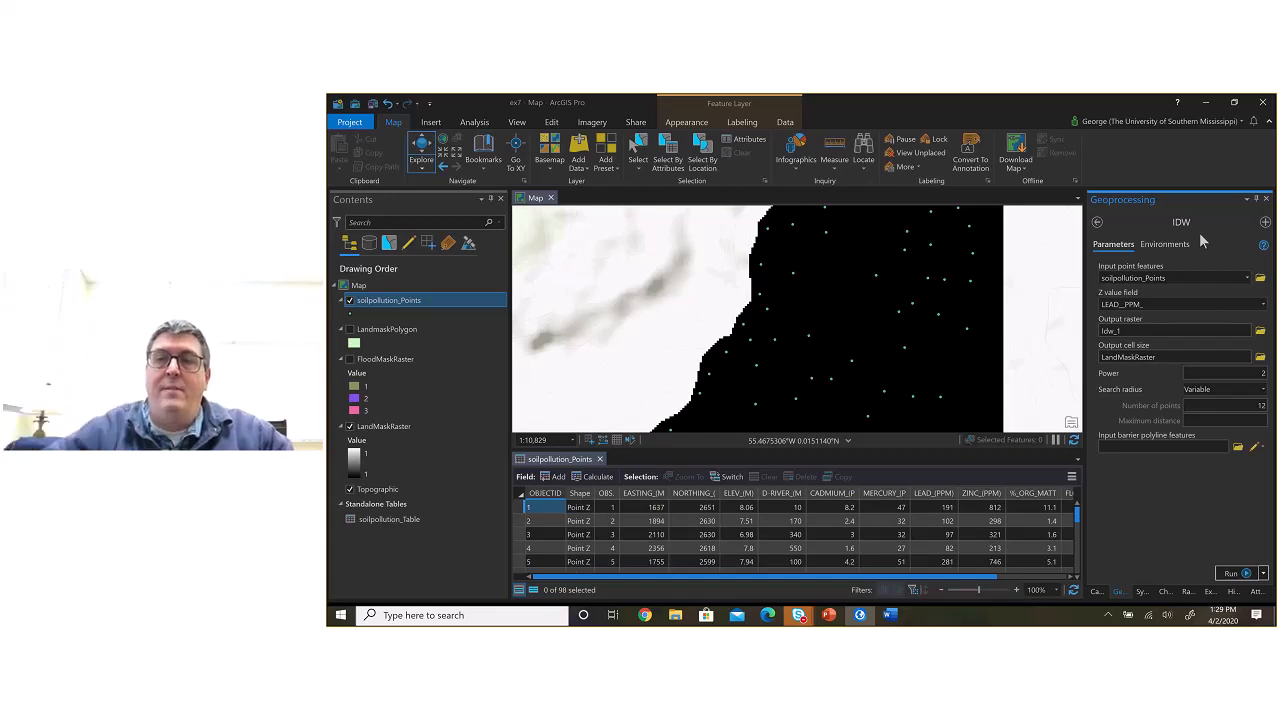
{"action": "left_click", "coordinate": [1253, 376]}
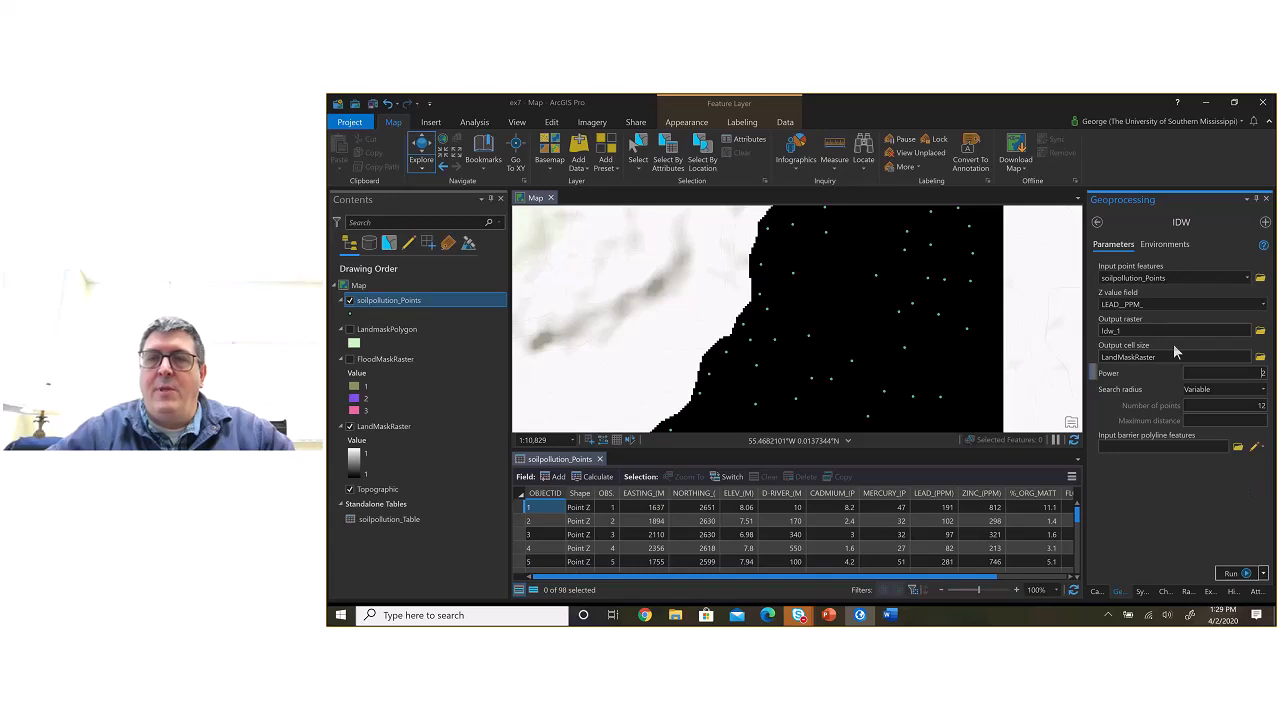
{"action": "scroll", "coordinate": [967, 340], "scroll_direction": "down", "scroll_amount": 1}
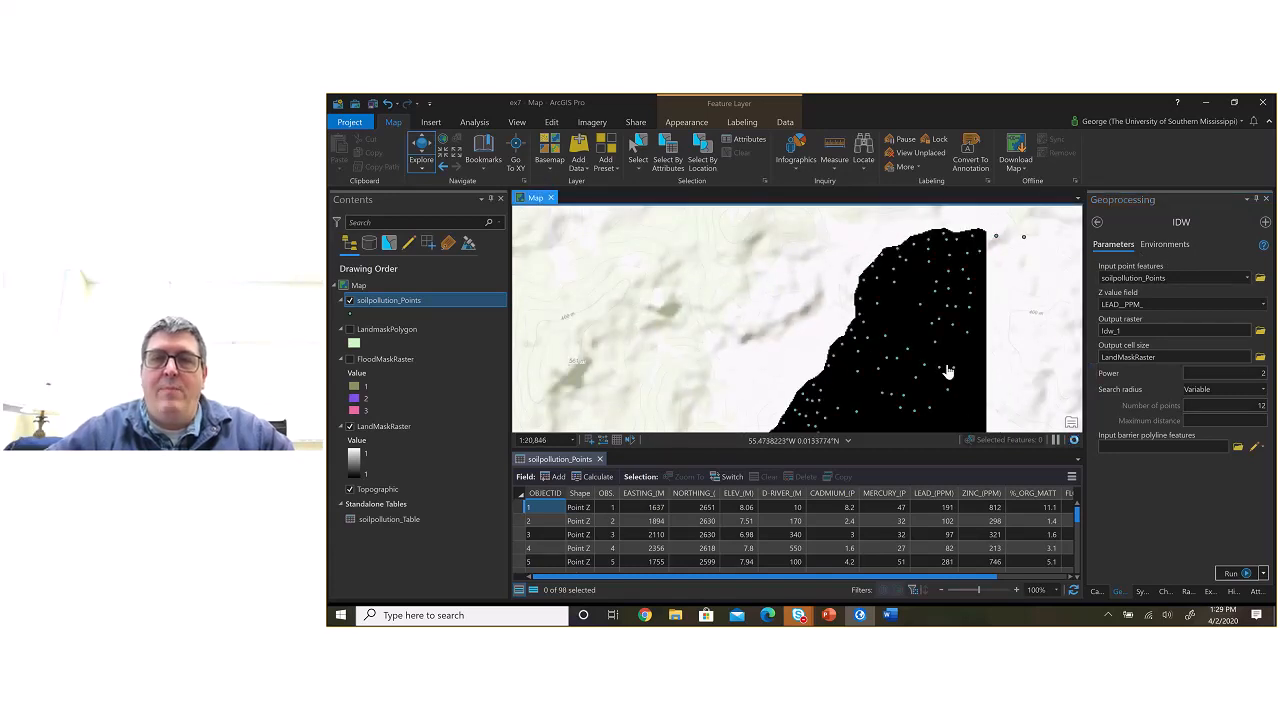
{"action": "left_click_drag", "start_coordinate": [948, 372], "coordinate": [888, 338]}
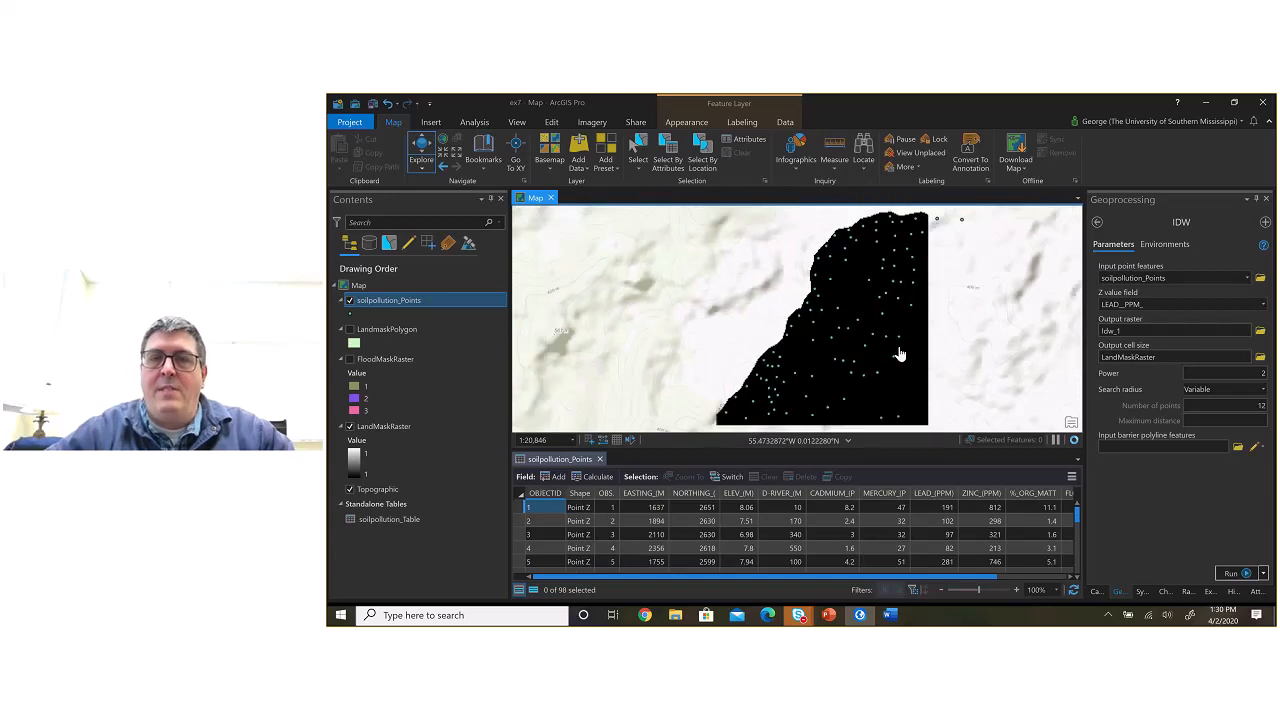
{"action": "scroll", "coordinate": [900, 354], "scroll_direction": "down", "scroll_amount": 1}
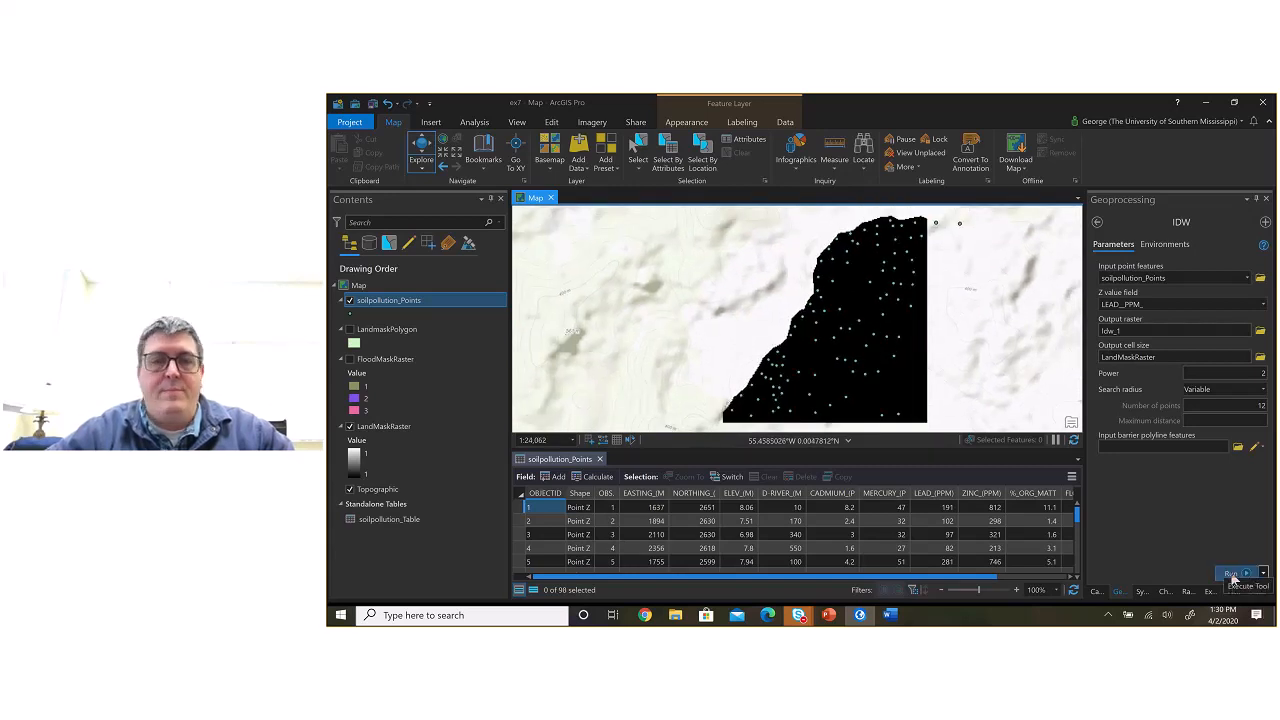
Step: Close the soilpollution_Points attribute table and run the IDW interpolation of lead, dismissing the run details
{"action": "left_click", "coordinate": [600, 459]}
{"action": "scroll", "coordinate": [792, 435], "scroll_direction": "up", "scroll_amount": 2}
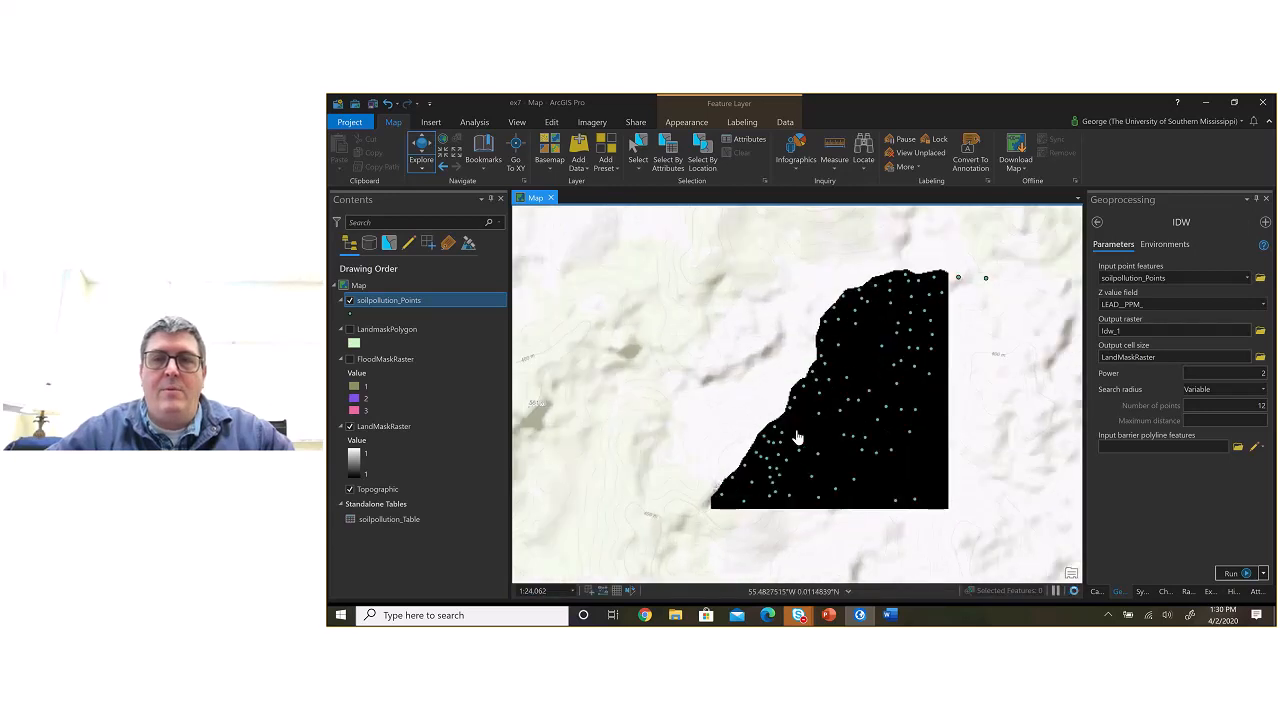
{"action": "left_click_drag", "start_coordinate": [845, 445], "coordinate": [791, 457]}
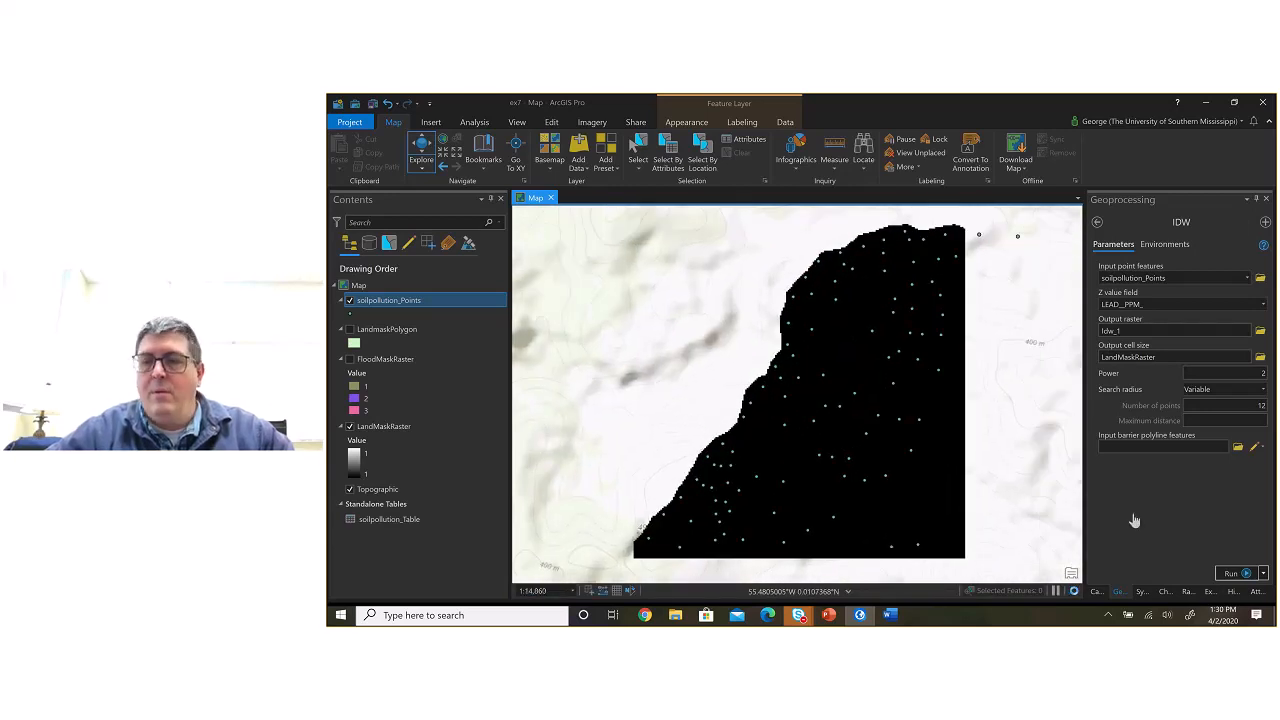
{"action": "left_click", "coordinate": [1230, 574]}
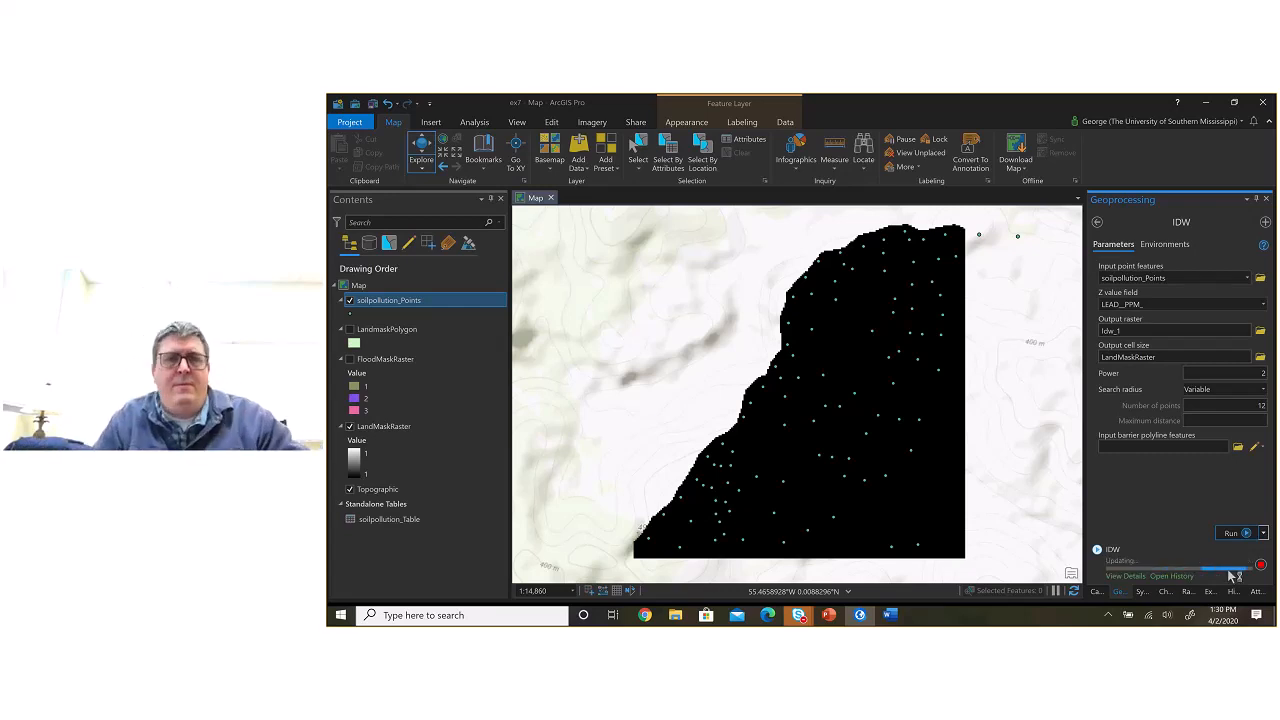
{"action": "mouse_move", "coordinate": [1227, 576]}
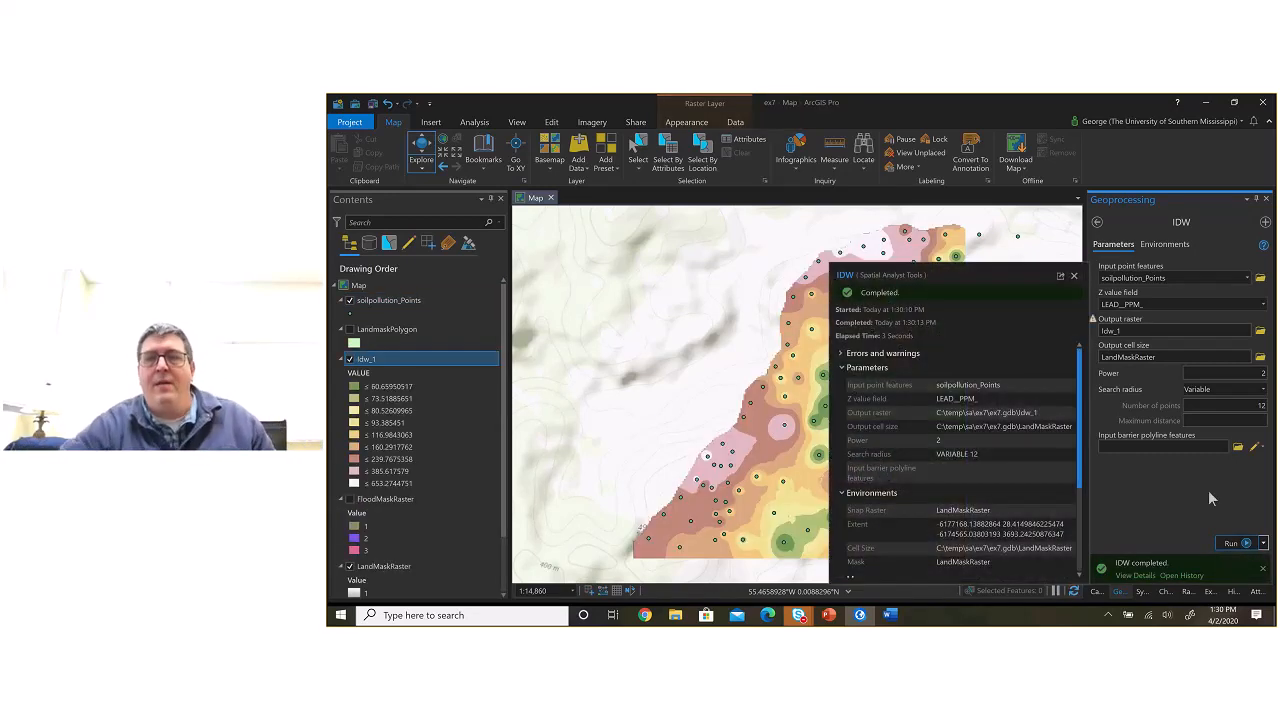
{"action": "left_click", "coordinate": [1075, 276]}
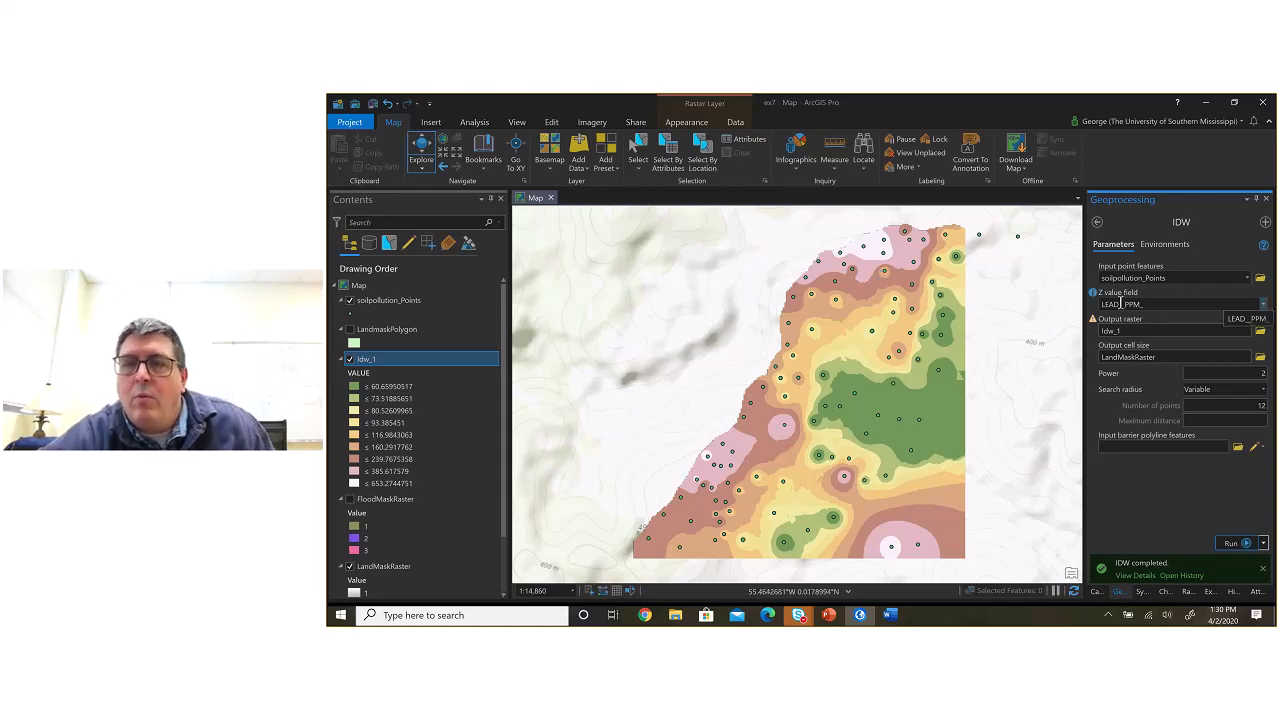
Step: Run IDW again with ELEV__M_ as the Z value field and Idw_ELEV as the output raster
{"action": "left_click", "coordinate": [1263, 305]}
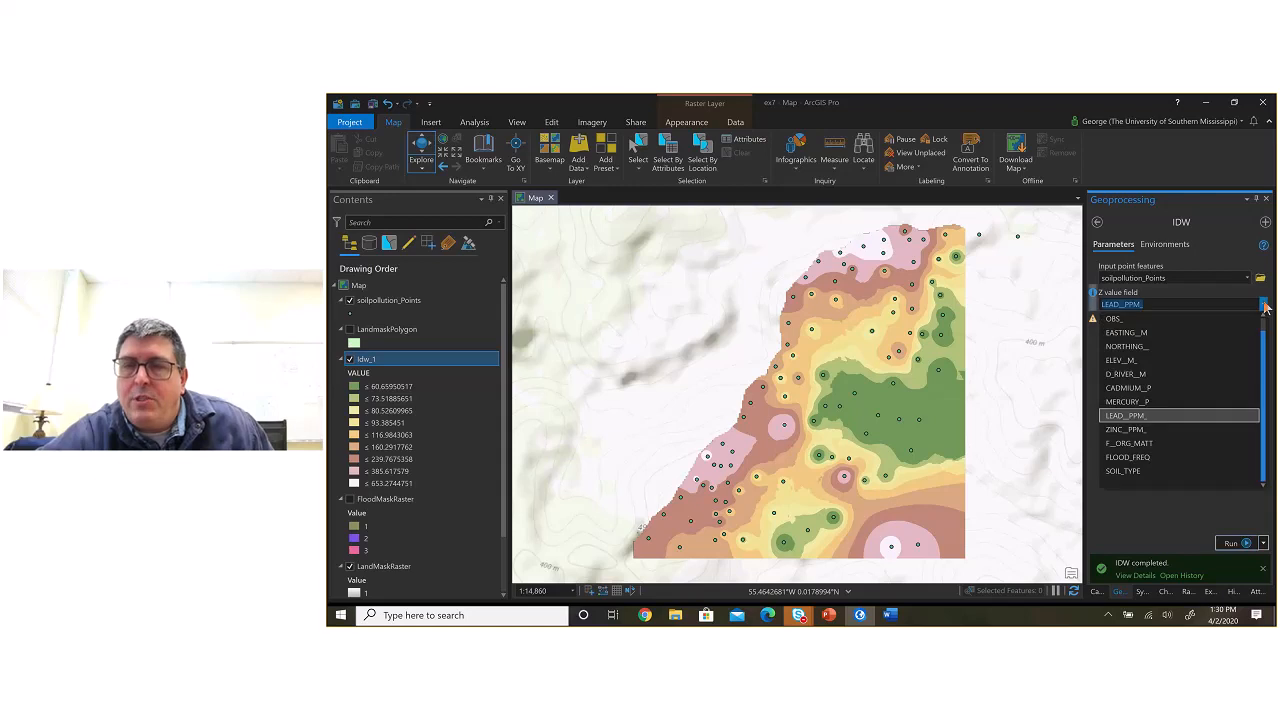
{"action": "left_click", "coordinate": [1211, 360]}
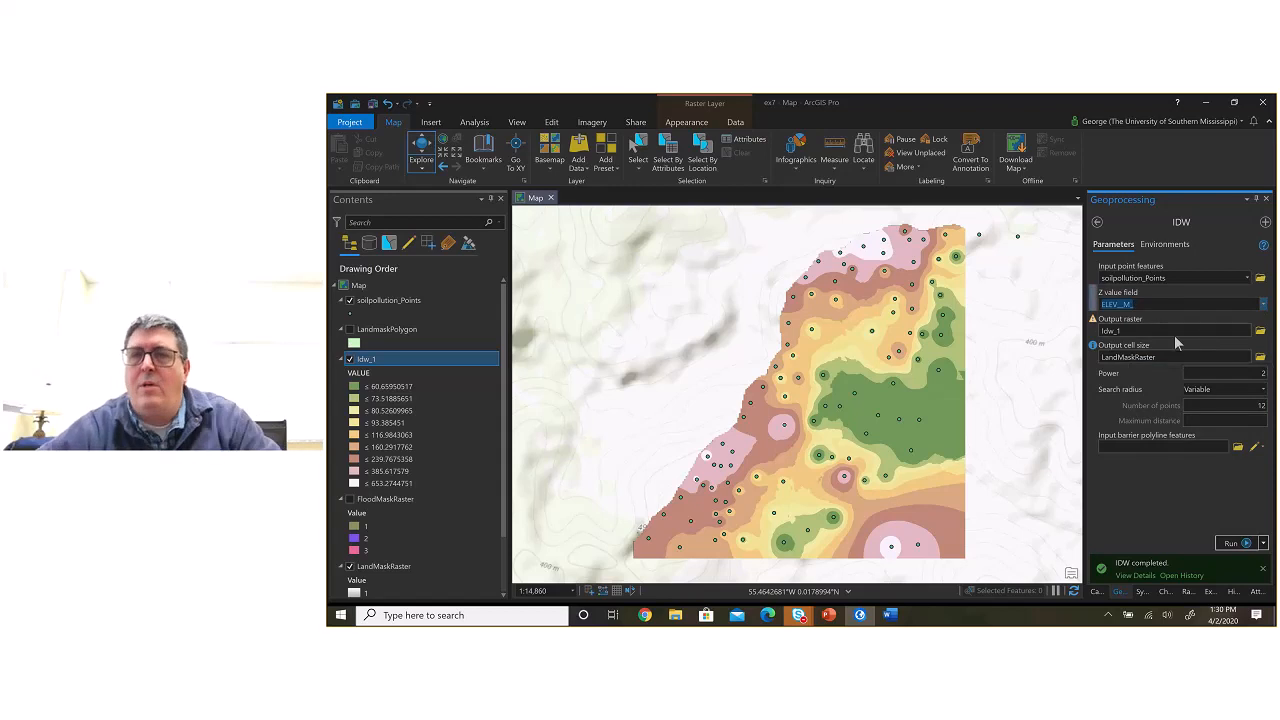
{"action": "type", "text": "ELEV"}
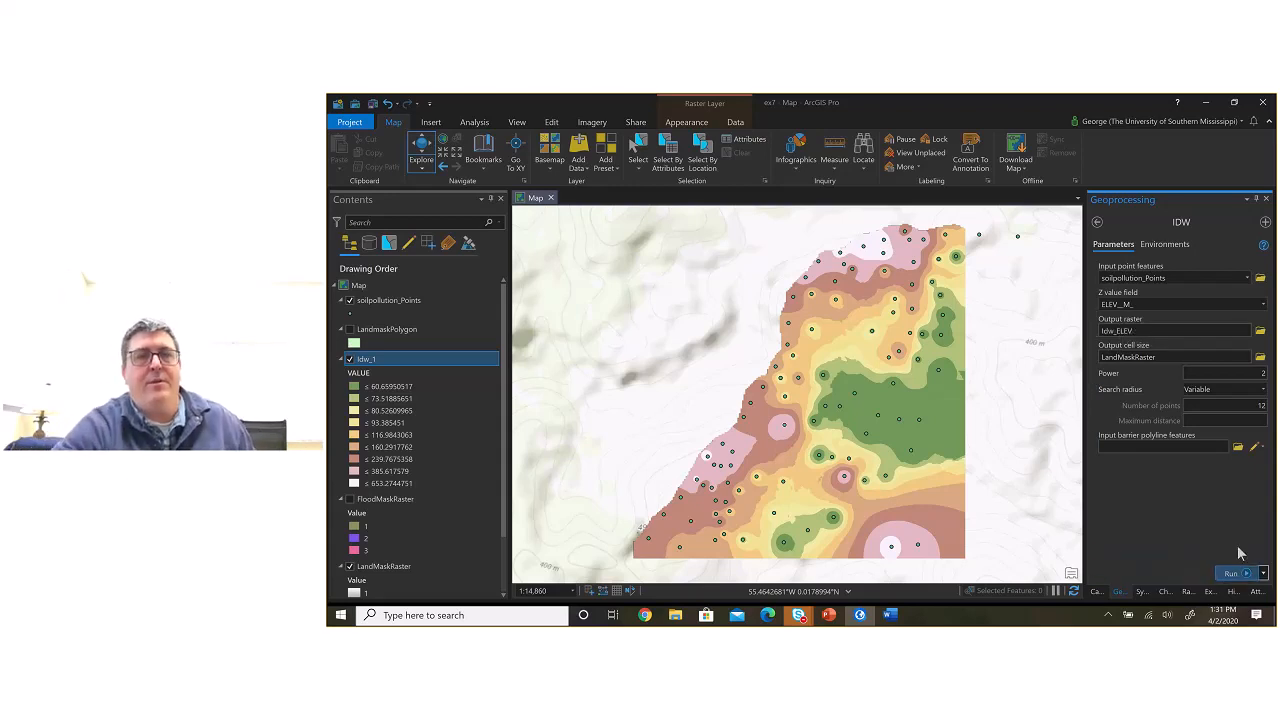
{"action": "left_click", "coordinate": [1231, 573]}
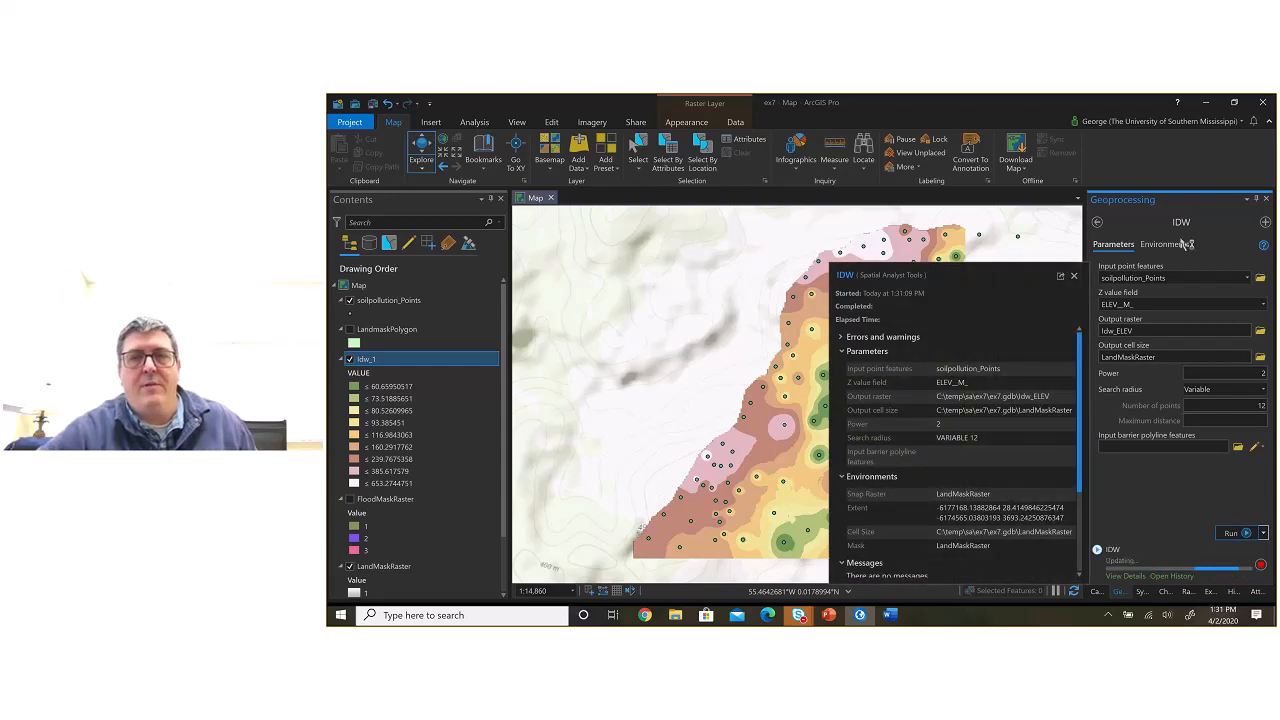
Step: Dismiss the run details and run the elevation IDW again with 3 search points and Idw_ELEV_3 as the output raster
{"action": "left_click", "coordinate": [1075, 275]}
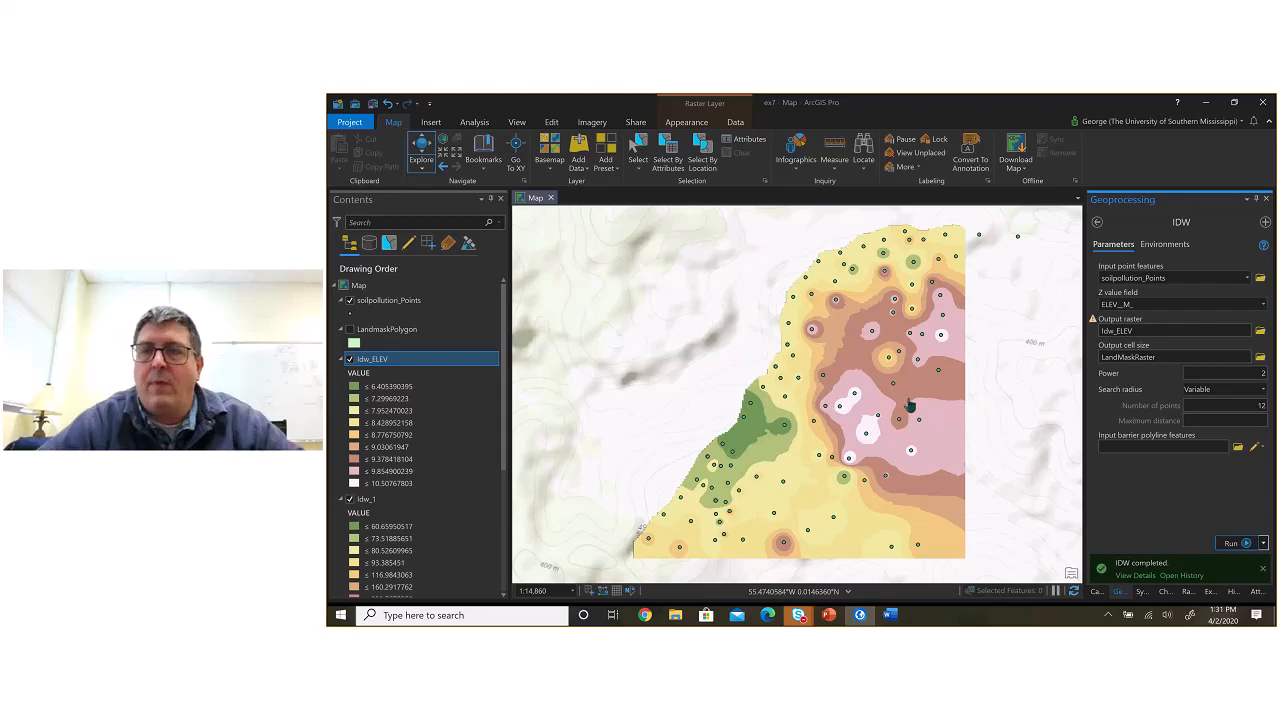
{"action": "left_click", "coordinate": [1144, 331]}
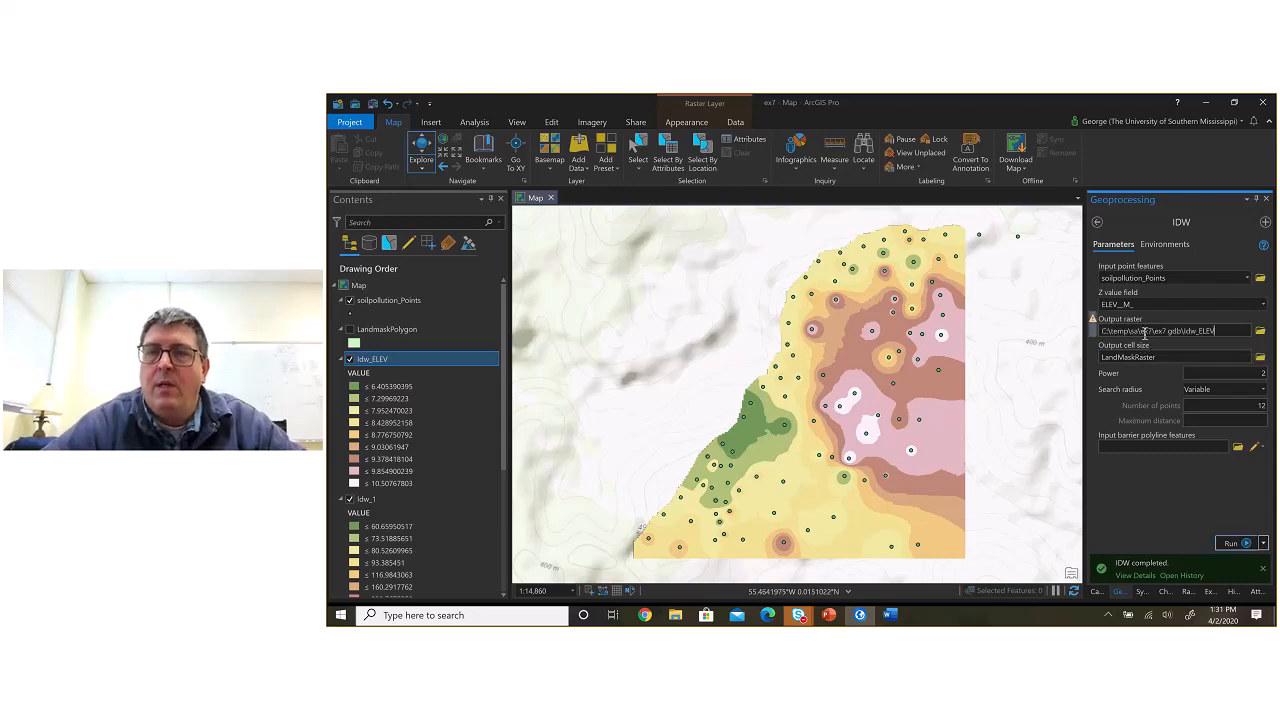
{"action": "type", "text": "_2"}
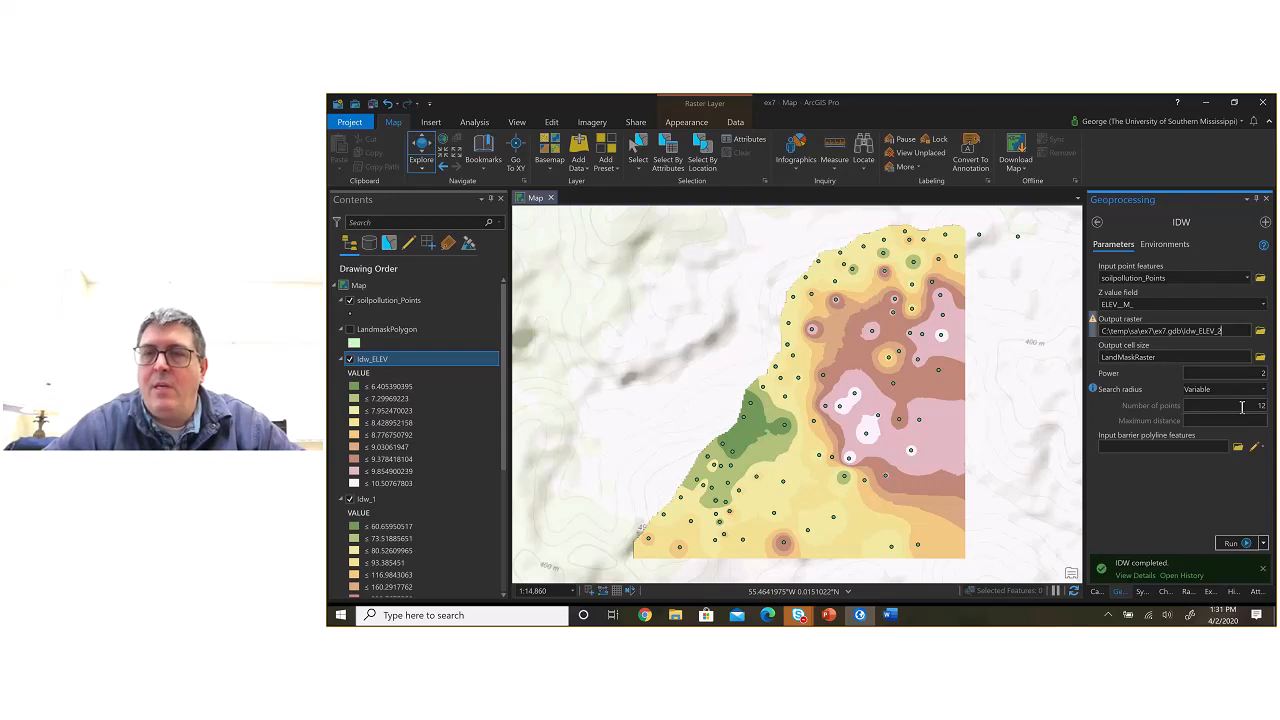
{"action": "left_click", "coordinate": [1240, 408]}
{"action": "double_click", "coordinate": [1240, 408]}
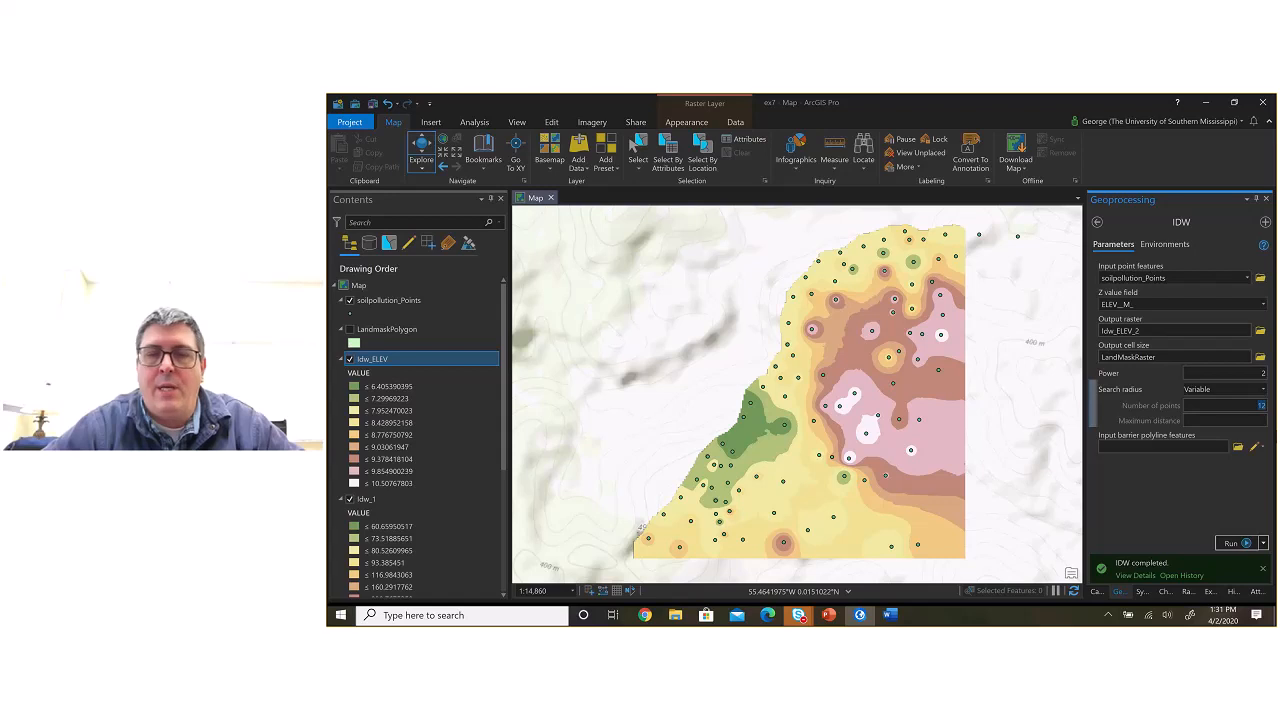
{"action": "type", "text": "3"}
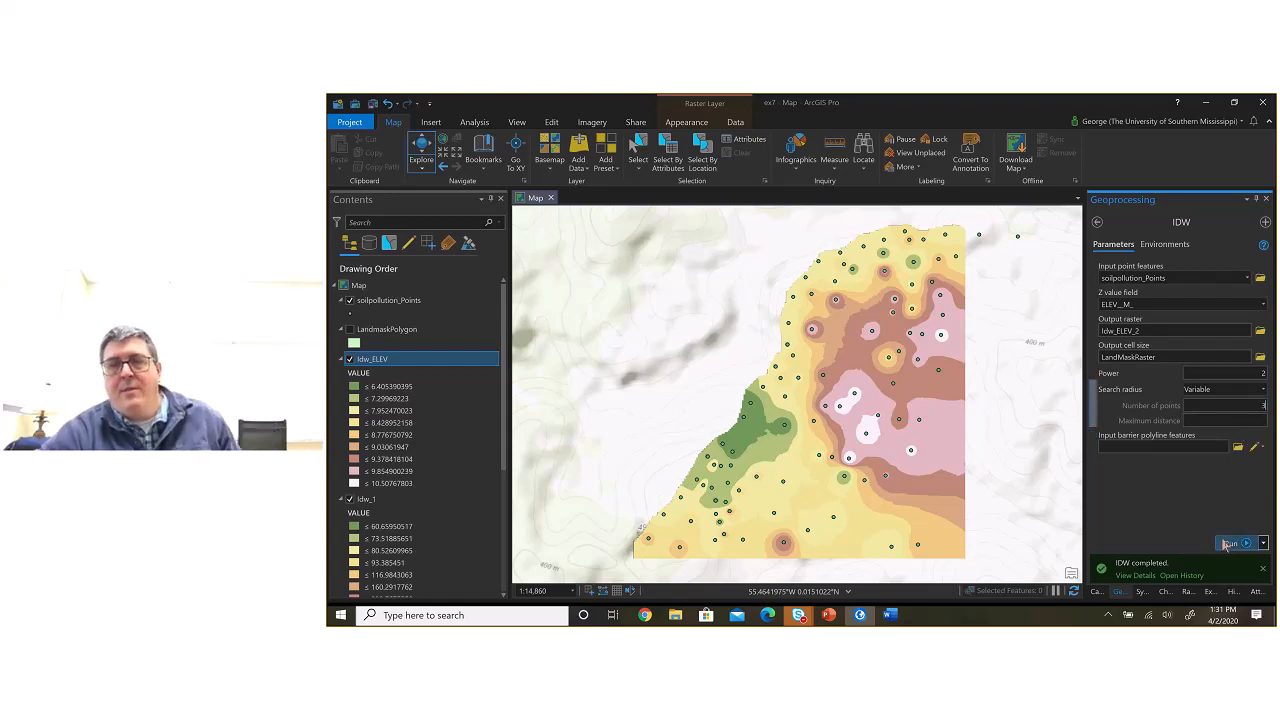
{"action": "left_click", "coordinate": [1147, 330]}
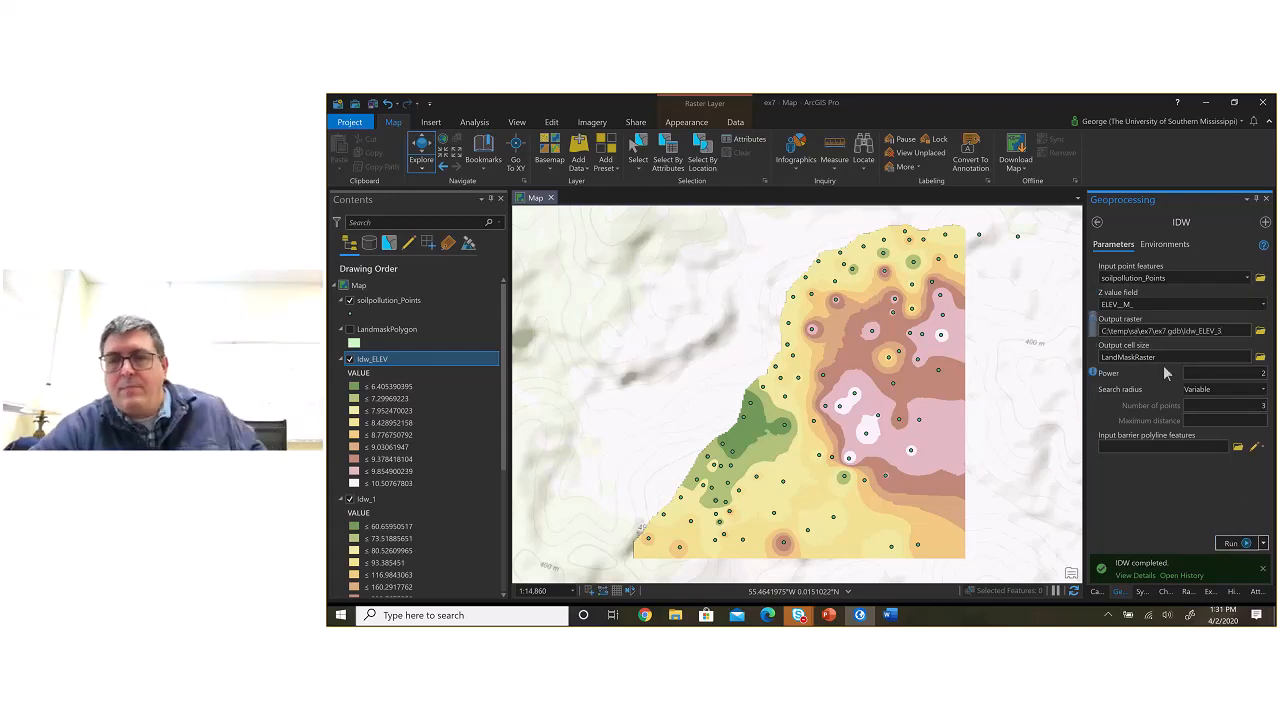
{"action": "left_click", "coordinate": [1231, 543]}
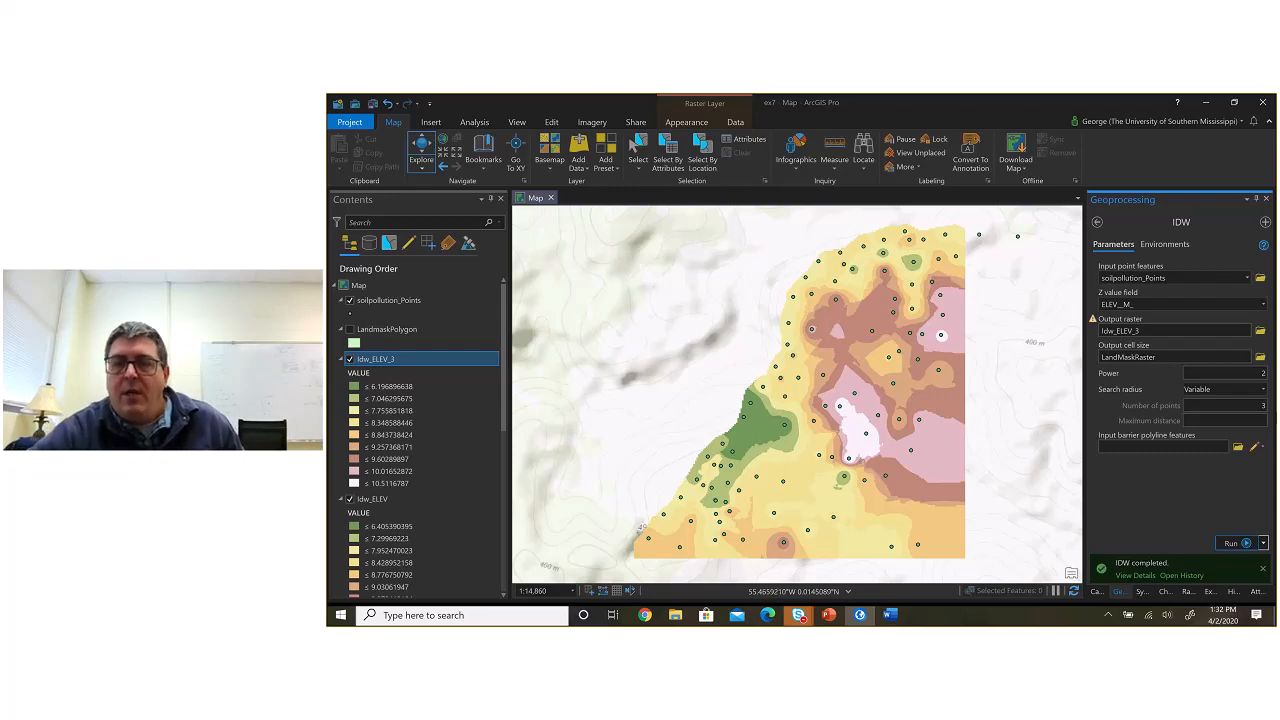
Step: Run the elevation IDW with a power of 5 and Idw_ELEV_3_5 as the output raster
{"action": "double_click", "coordinate": [1249, 372]}
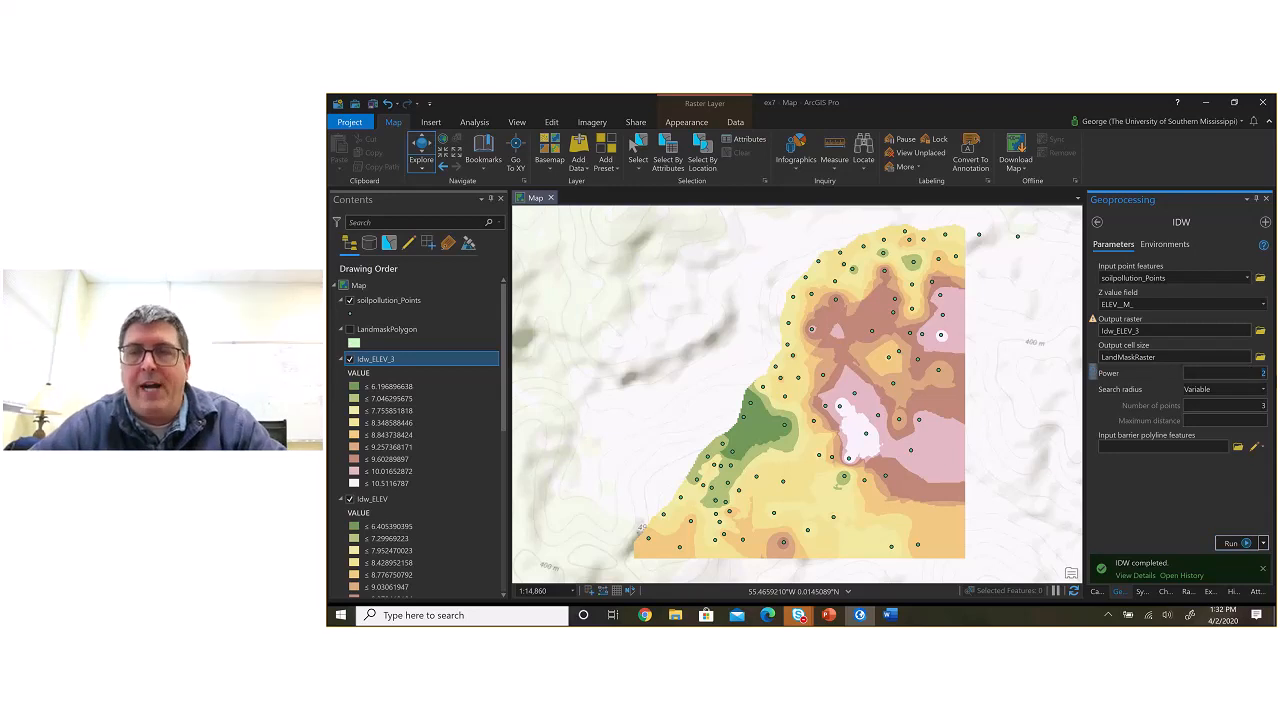
{"action": "type", "text": "5"}
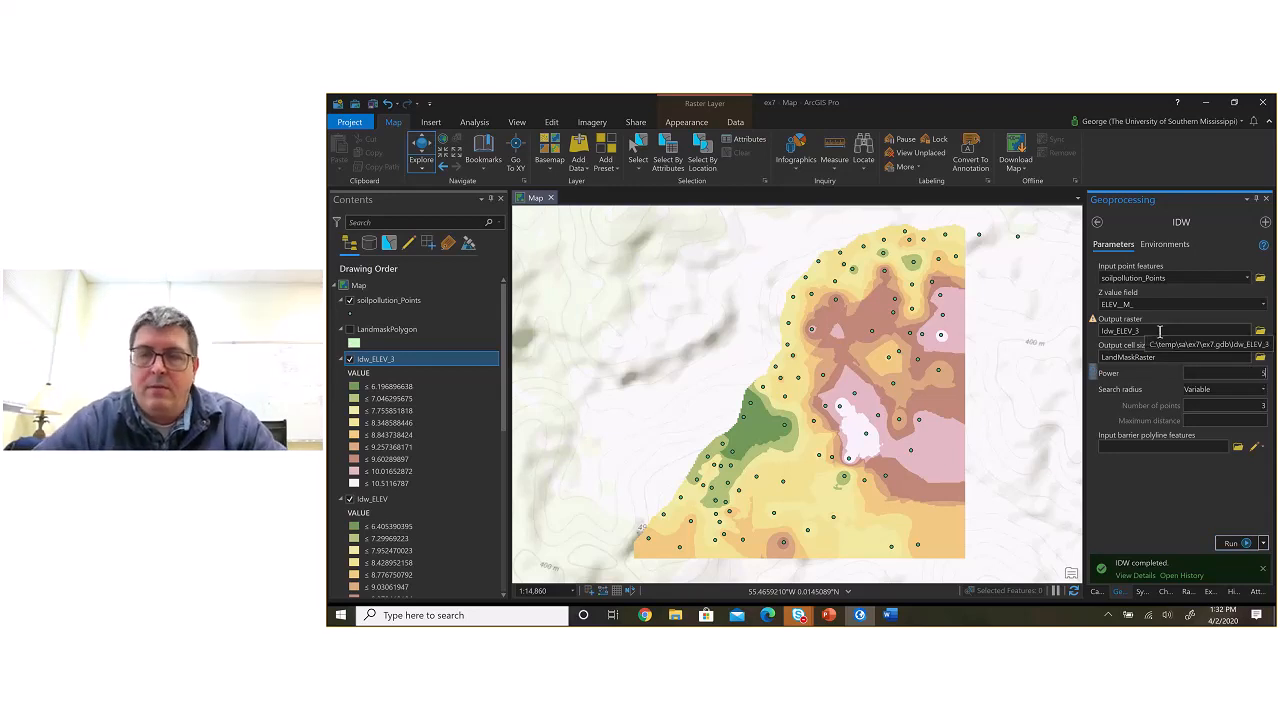
{"action": "left_click", "coordinate": [1160, 331]}
{"action": "type", "text": "_5"}
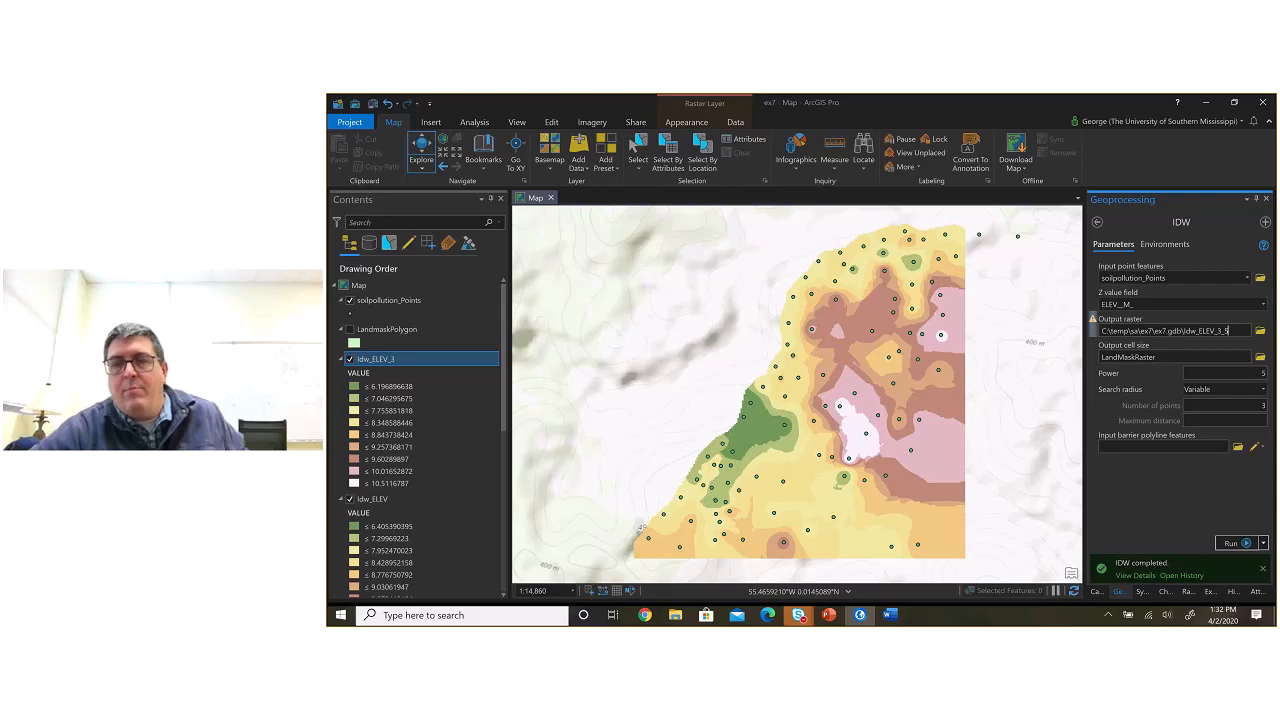
{"action": "left_click", "coordinate": [1230, 543]}
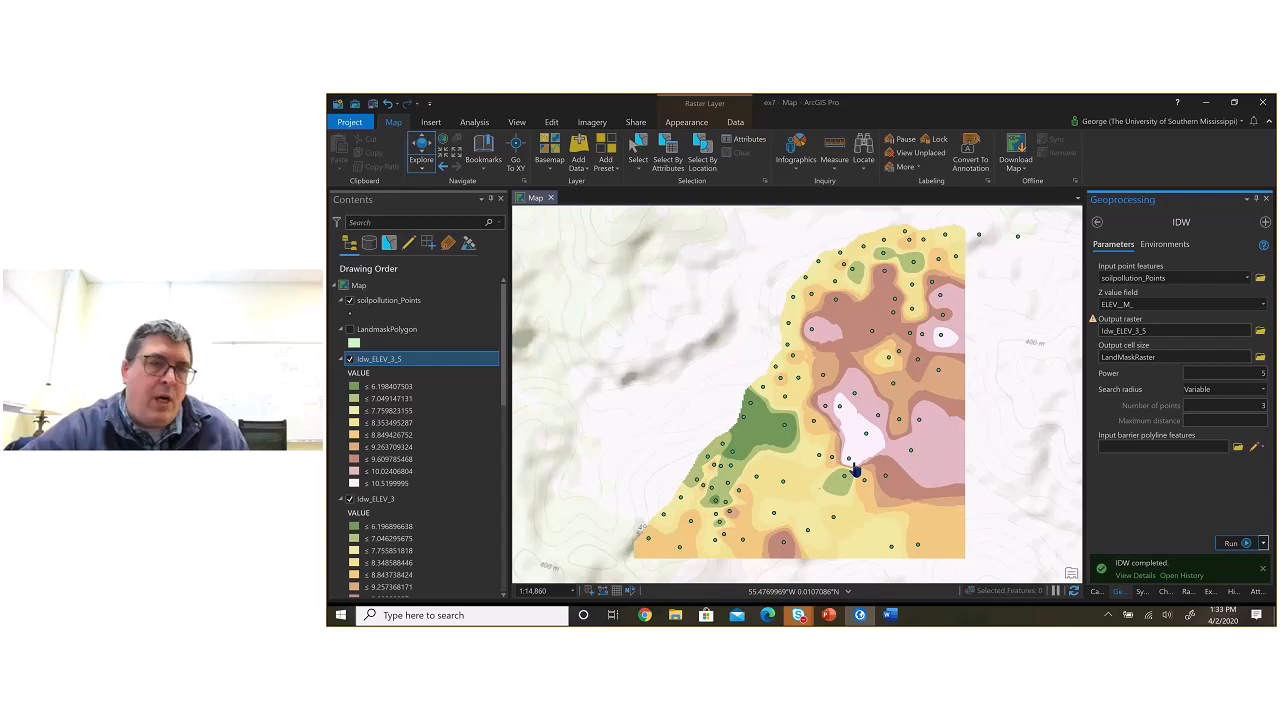
Step: Remove the three elevation layers Idw_ELEV_3_5, Idw_ELEV_3 and Idw_ELEV from the map
{"action": "right_click", "coordinate": [398, 365]}
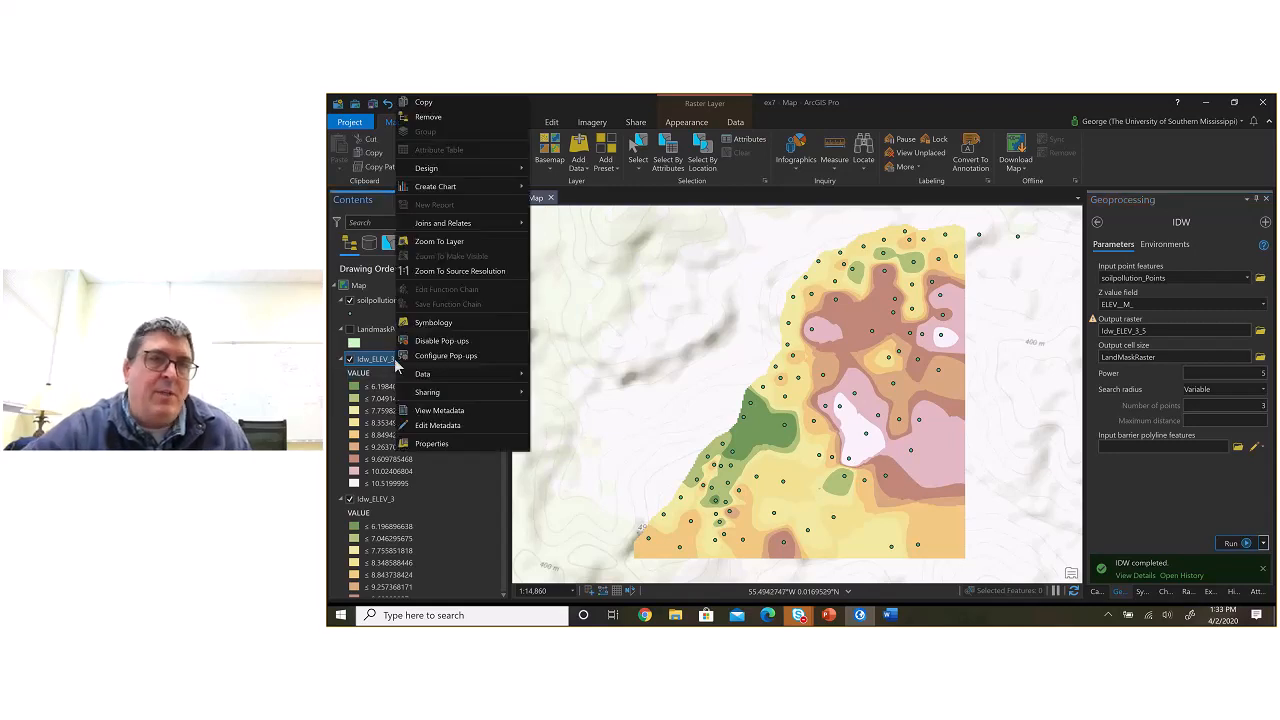
{"action": "left_click", "coordinate": [445, 120]}
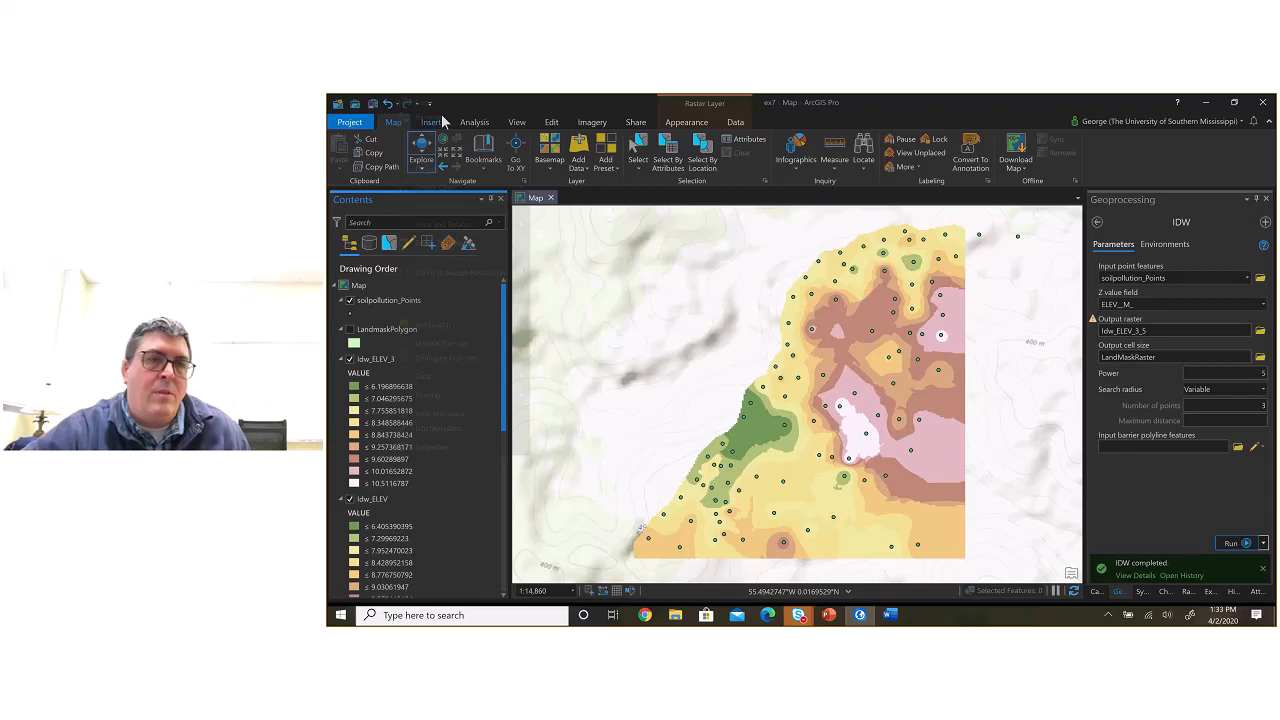
{"action": "right_click", "coordinate": [396, 359]}
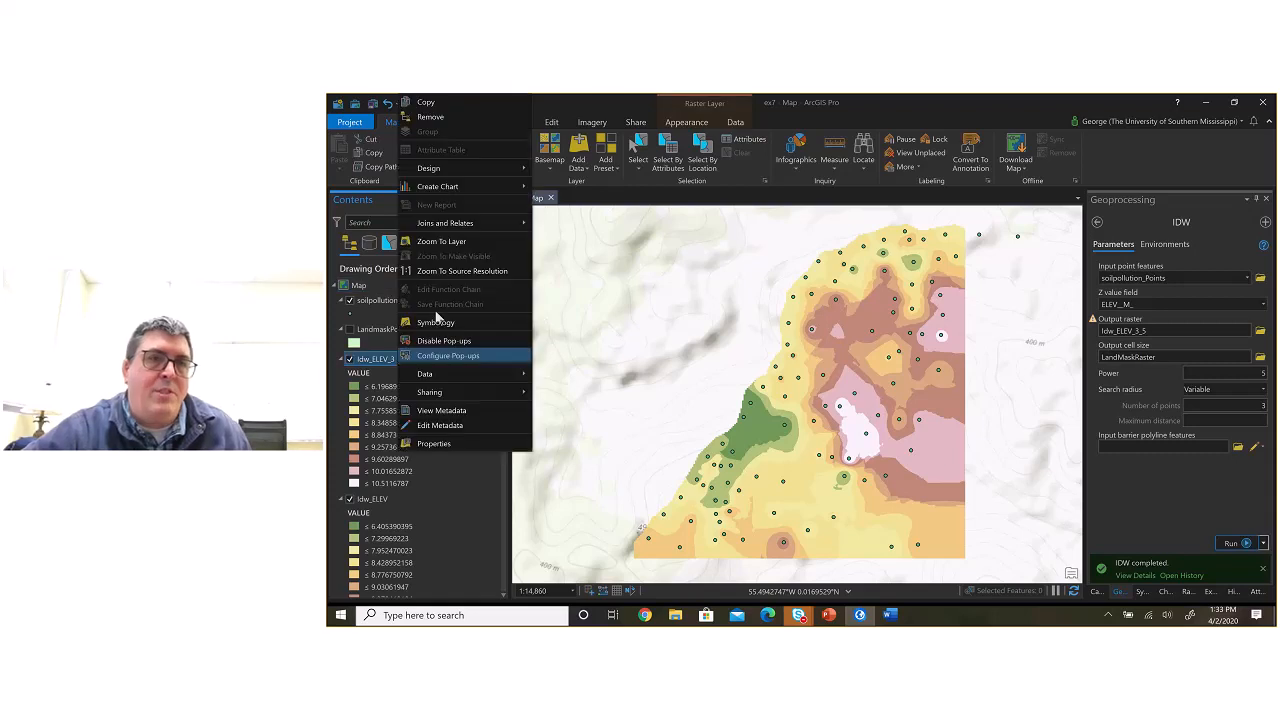
{"action": "left_click", "coordinate": [432, 120]}
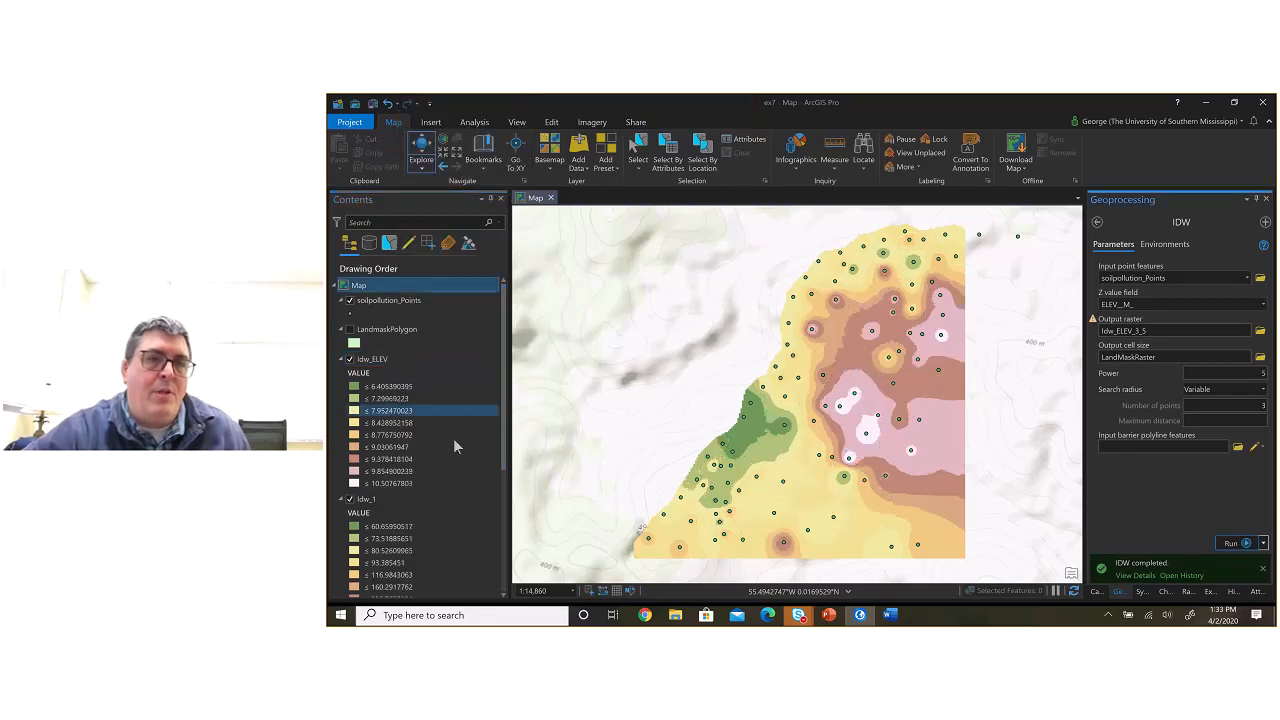
{"action": "right_click", "coordinate": [377, 364]}
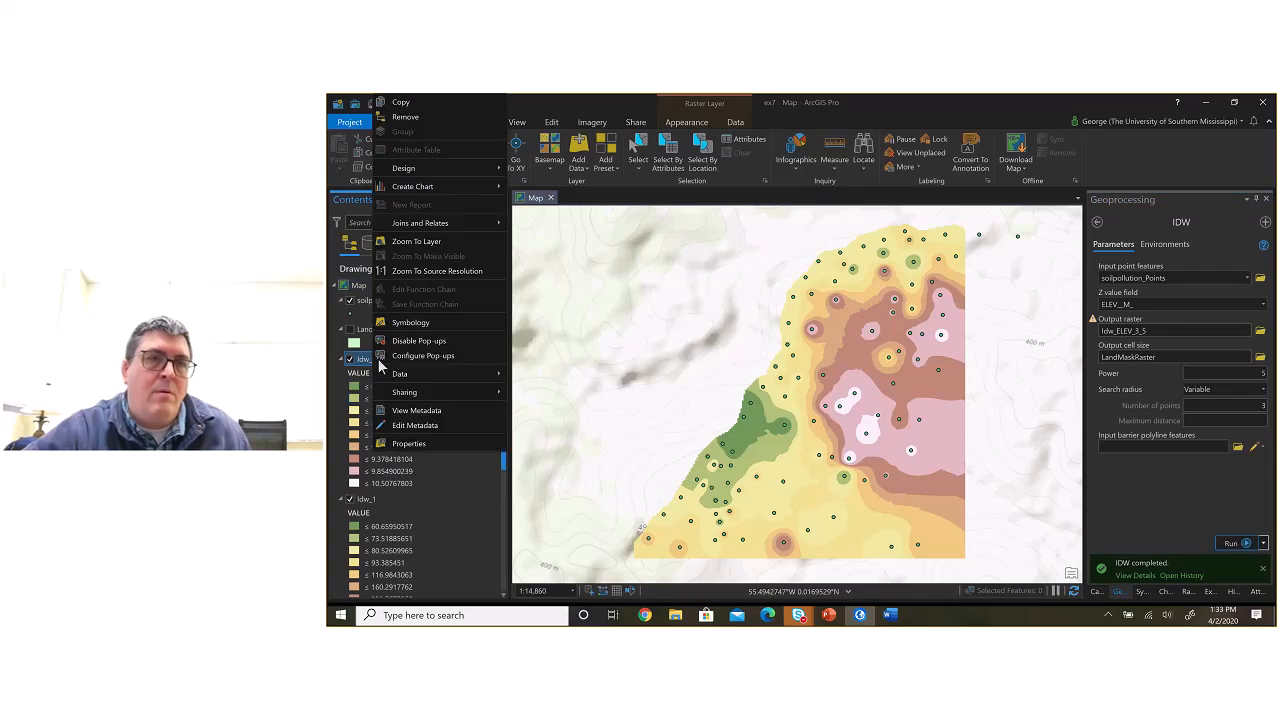
{"action": "left_click", "coordinate": [422, 119]}
{"action": "left_click", "coordinate": [468, 298]}
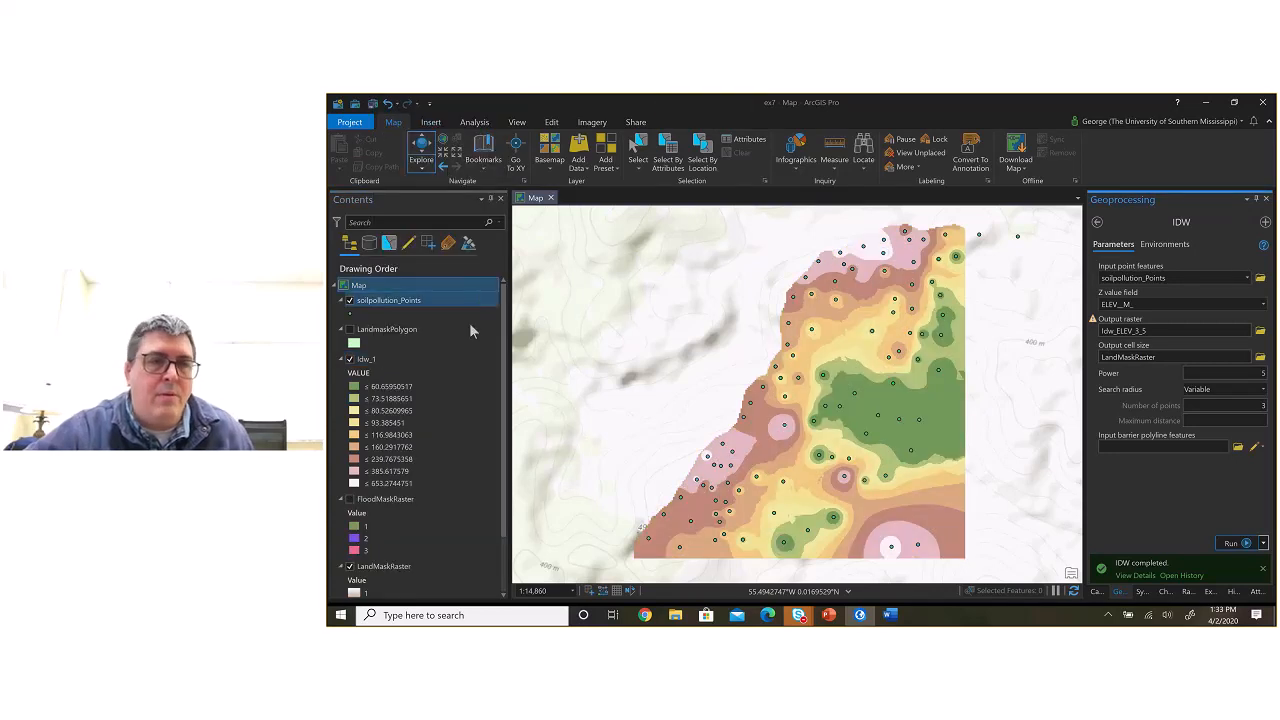
{"action": "left_click", "coordinate": [477, 389]}
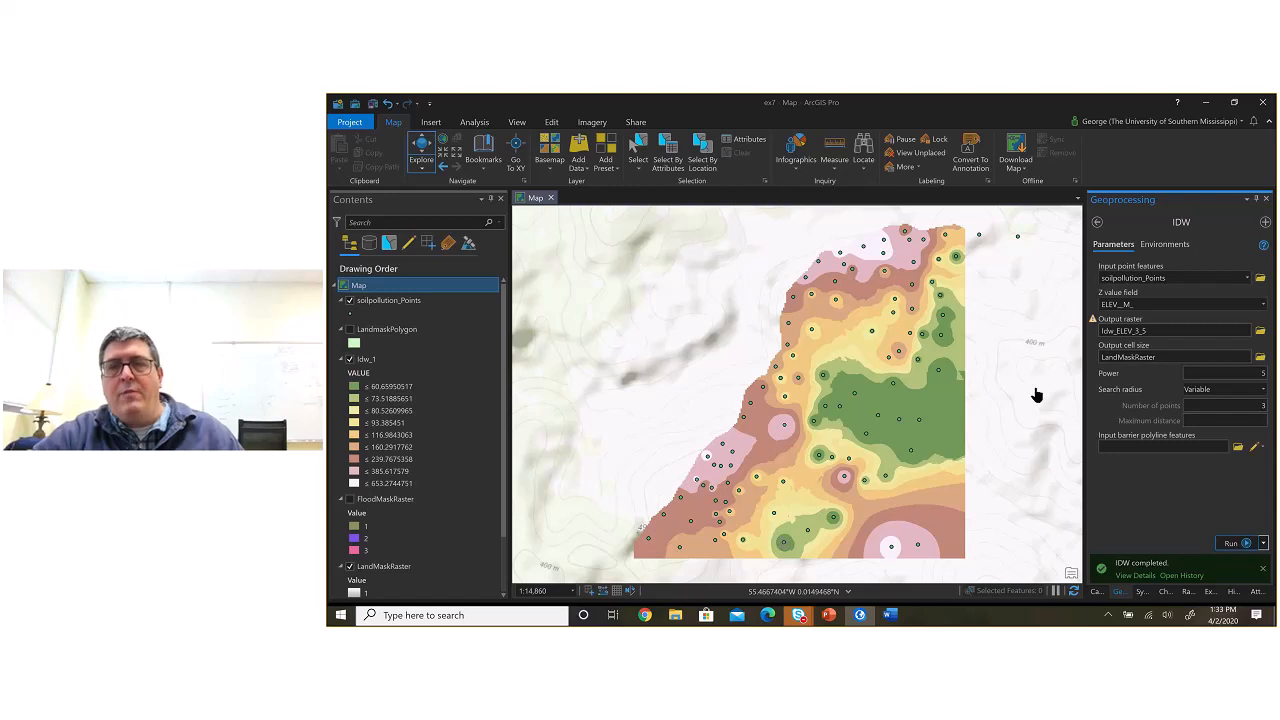
Step: Set the IDW Z value field to LEAD__PPM_, the number of points to 12 and the power to 2
{"action": "left_click", "coordinate": [1263, 304]}
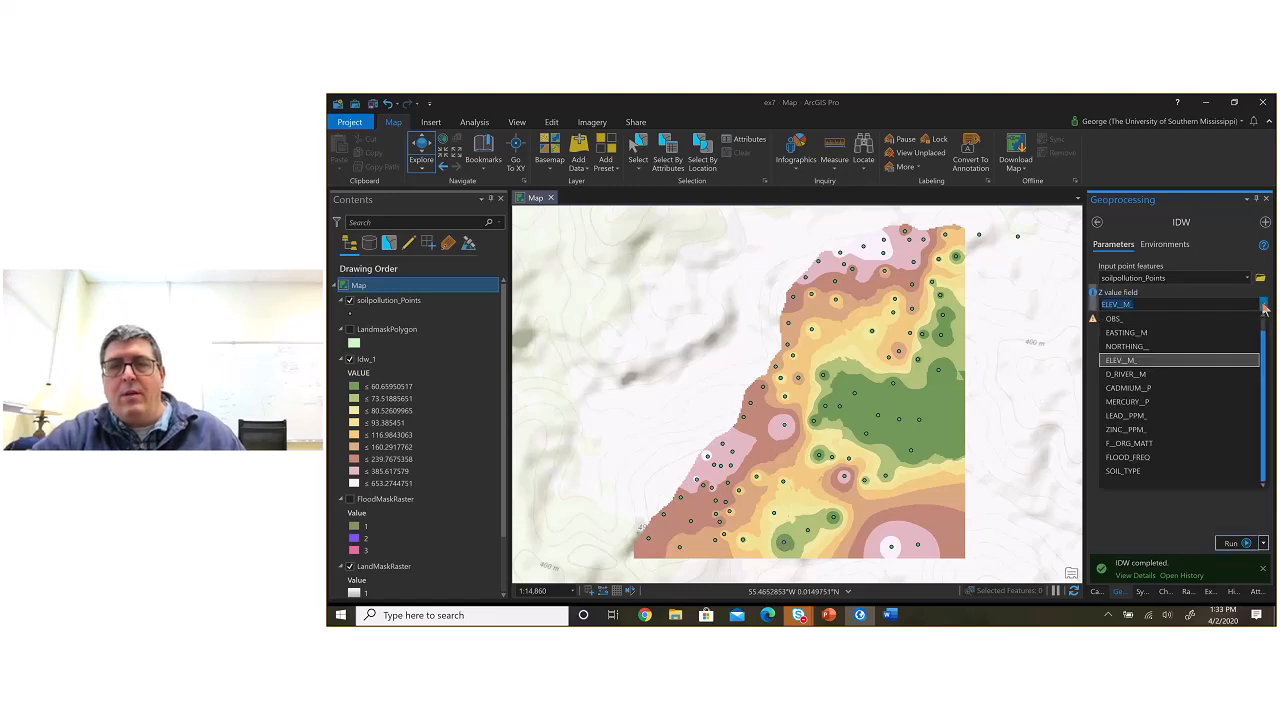
{"action": "left_click", "coordinate": [1189, 413]}
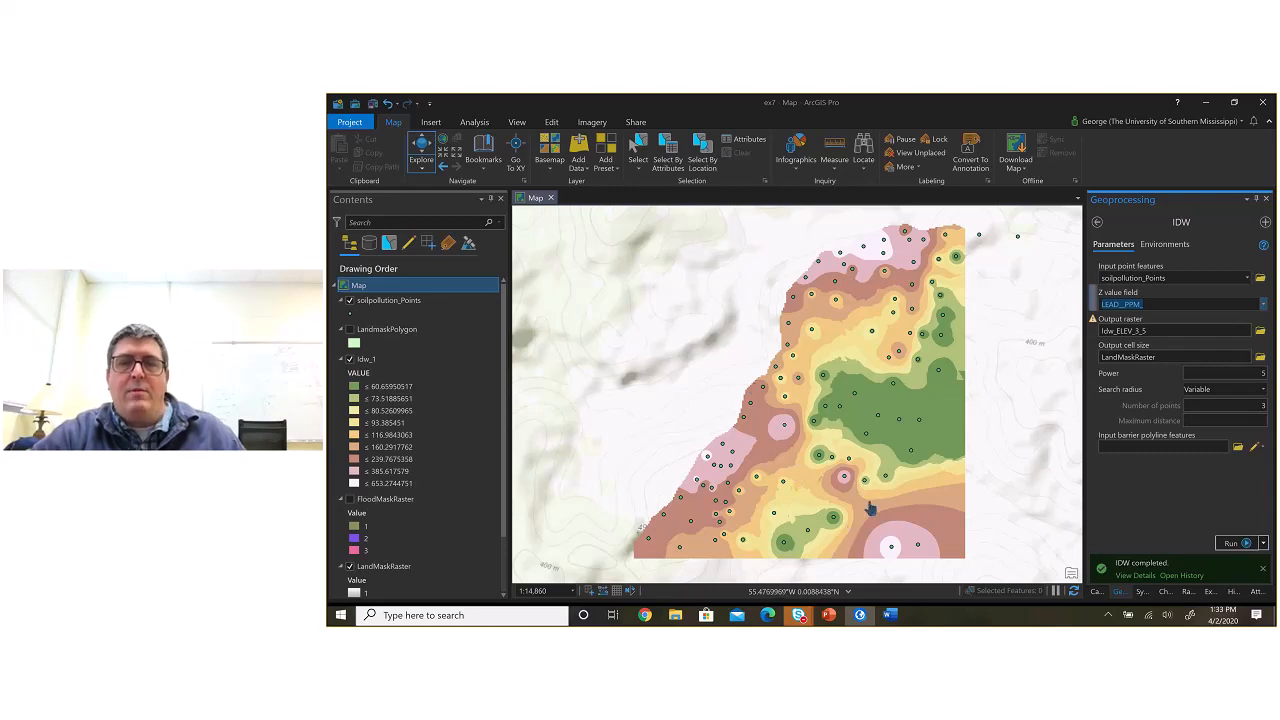
{"action": "left_click", "coordinate": [1266, 405]}
{"action": "key", "text": "BackSpace"}
{"action": "type", "text": "12"}
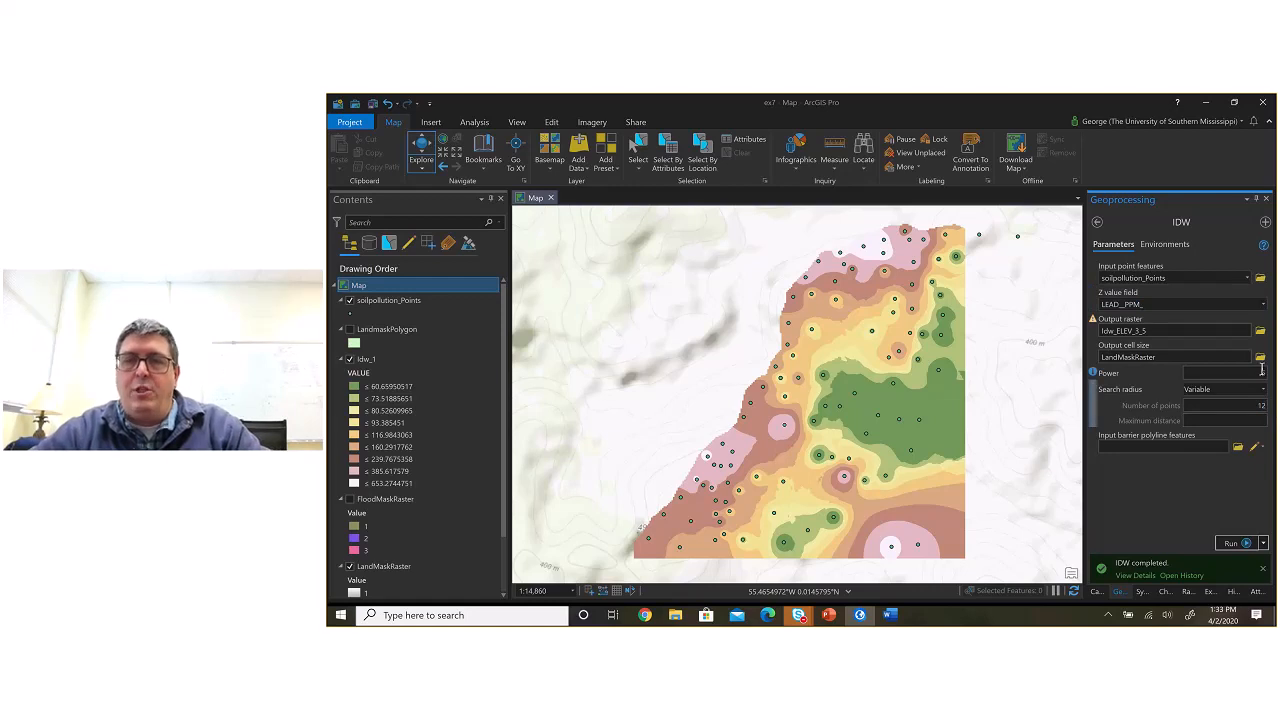
{"action": "left_click", "coordinate": [1263, 373]}
{"action": "key", "text": "BackSpace"}
{"action": "type", "text": "2"}
{"action": "left_click", "coordinate": [1237, 477]}
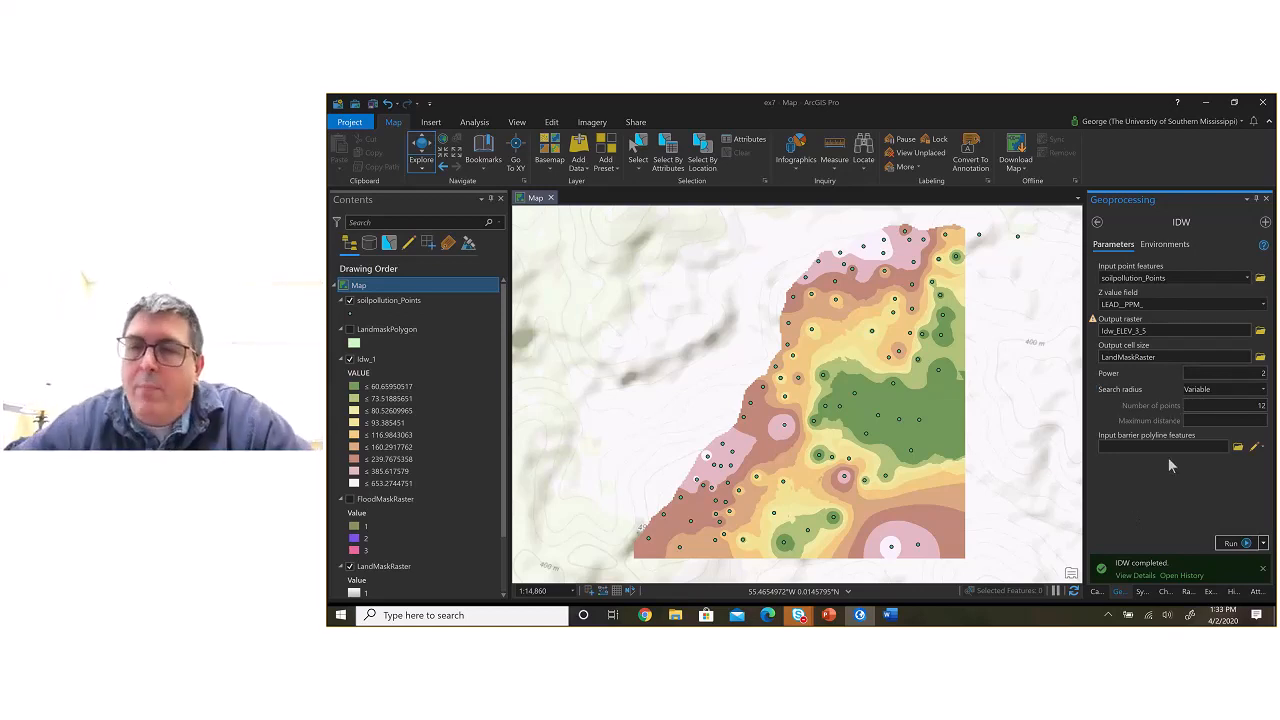
Step: Run the lead IDW with a fixed search radius at distance 5 and Idw_5 as the output raster
{"action": "left_click", "coordinate": [1264, 390]}
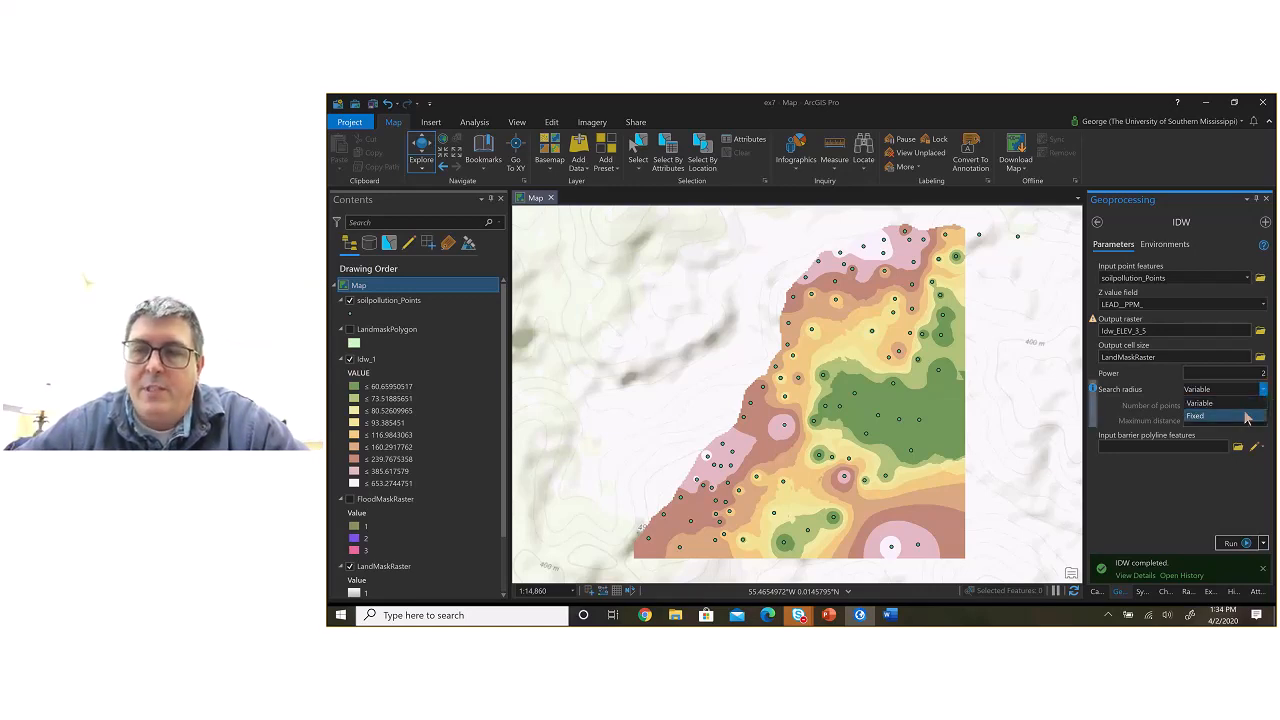
{"action": "left_click", "coordinate": [1247, 418]}
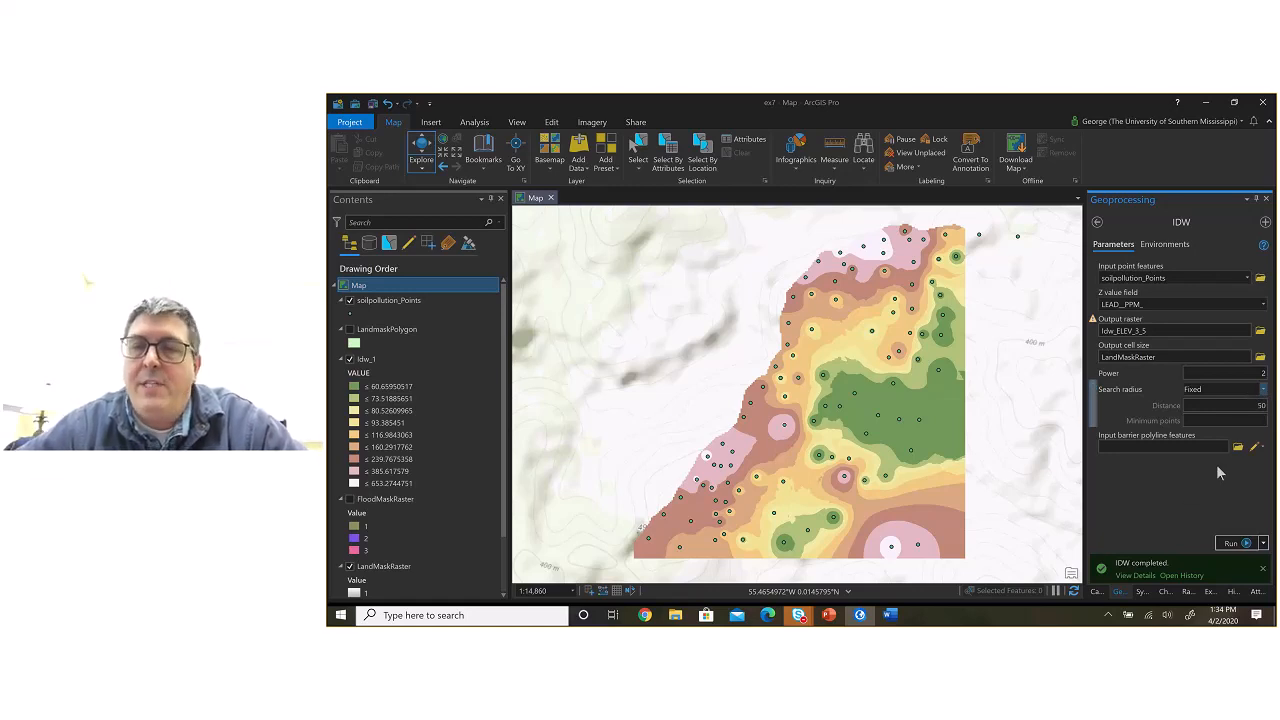
{"action": "left_click_drag", "start_coordinate": [1244, 404], "coordinate": [1267, 405]}
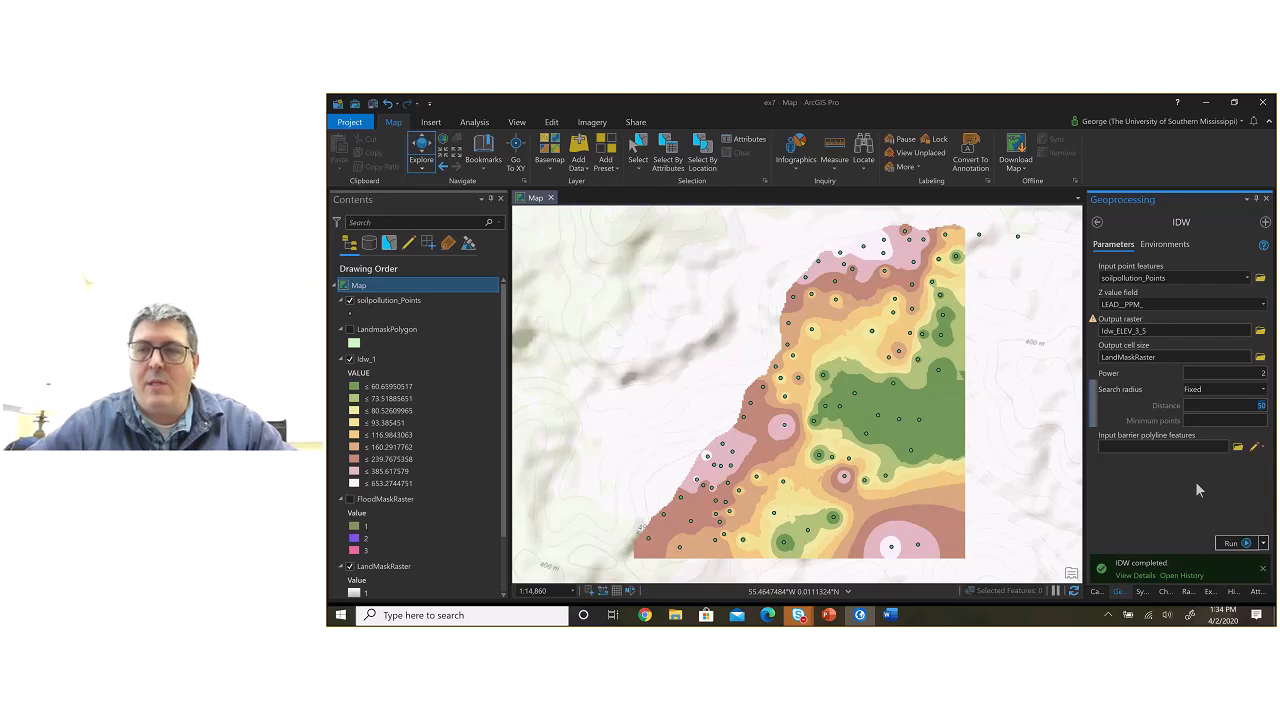
{"action": "type", "text": "5"}
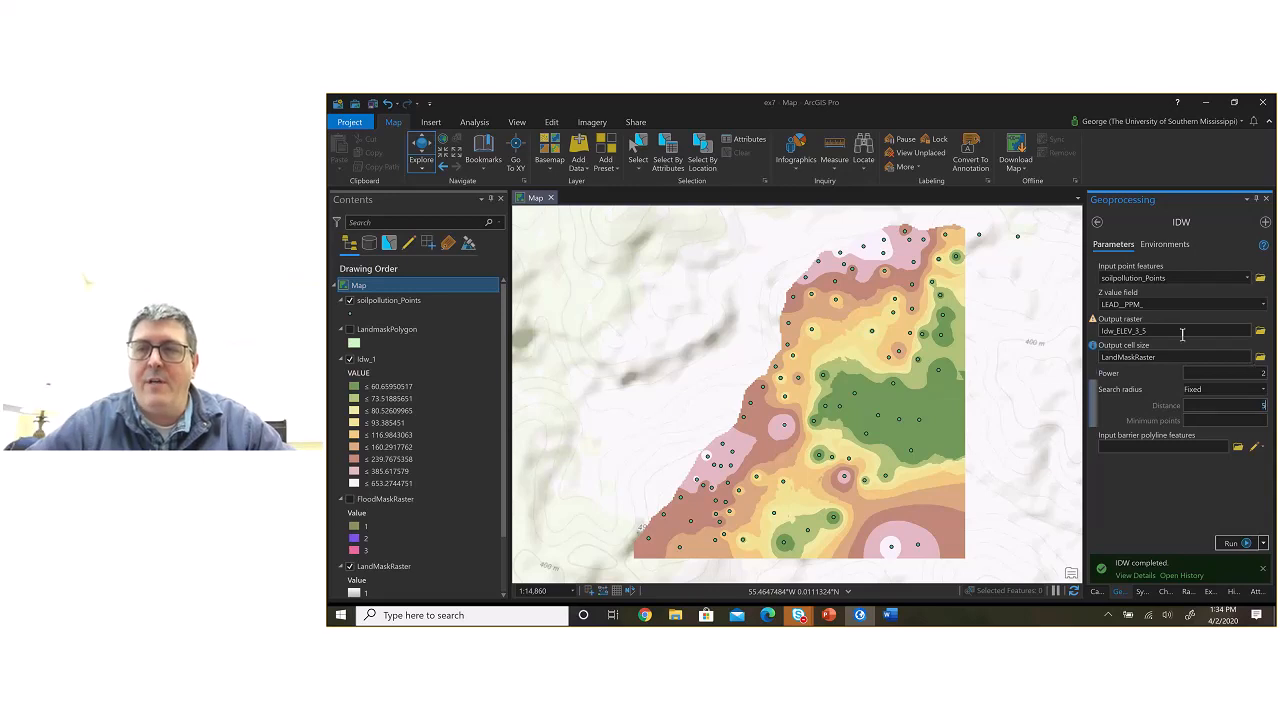
{"action": "left_click", "coordinate": [1170, 332]}
{"action": "key", "text": "BackSpace"}
{"action": "key", "text": "BackSpace"}
{"action": "key", "text": "BackSpace"}
{"action": "key", "text": "BackSpace"}
{"action": "key", "text": "BackSpace"}
{"action": "key", "text": "BackSpace"}
{"action": "key", "text": "BackSpace"}
{"action": "key", "text": "BackSpace"}
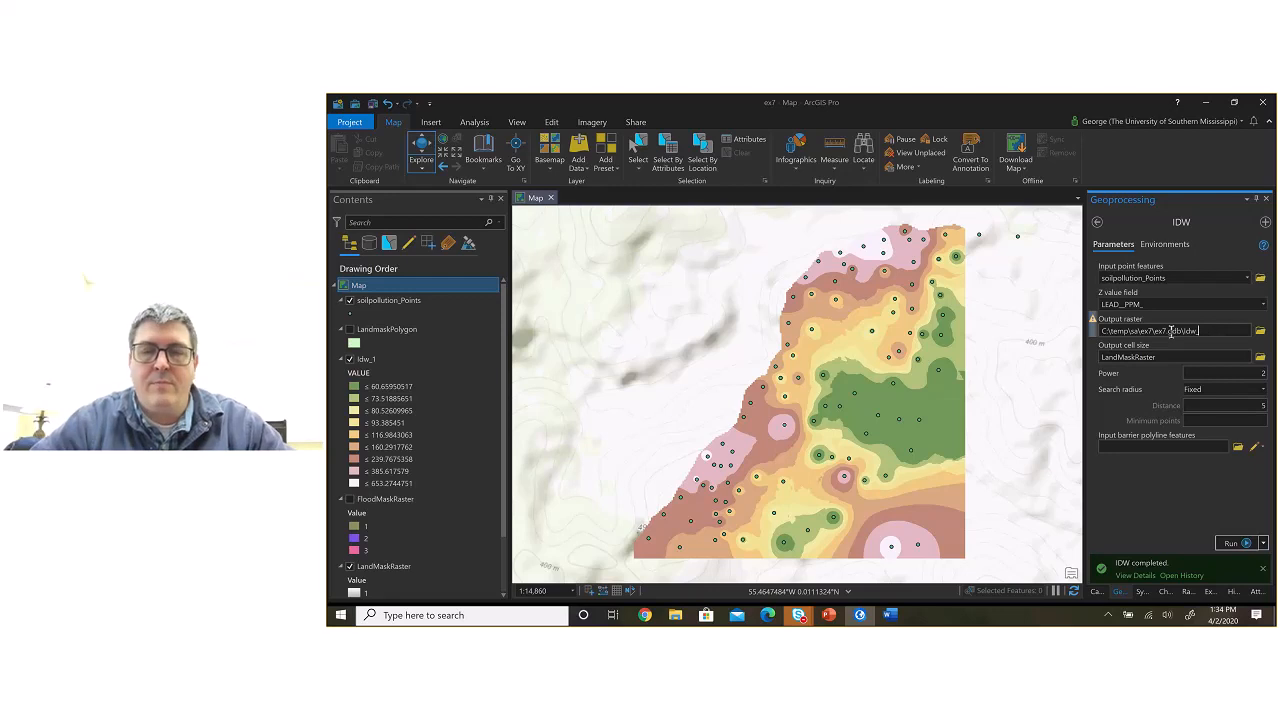
{"action": "type", "text": "5"}
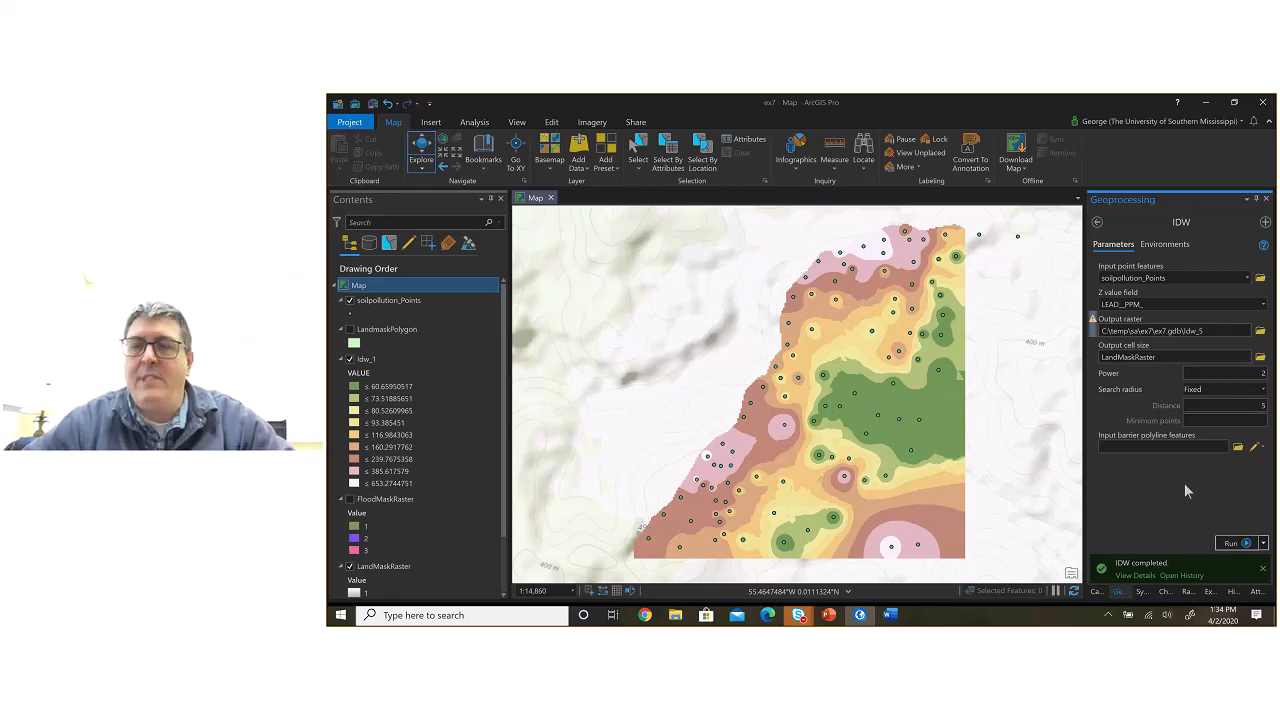
{"action": "left_click", "coordinate": [1231, 543]}
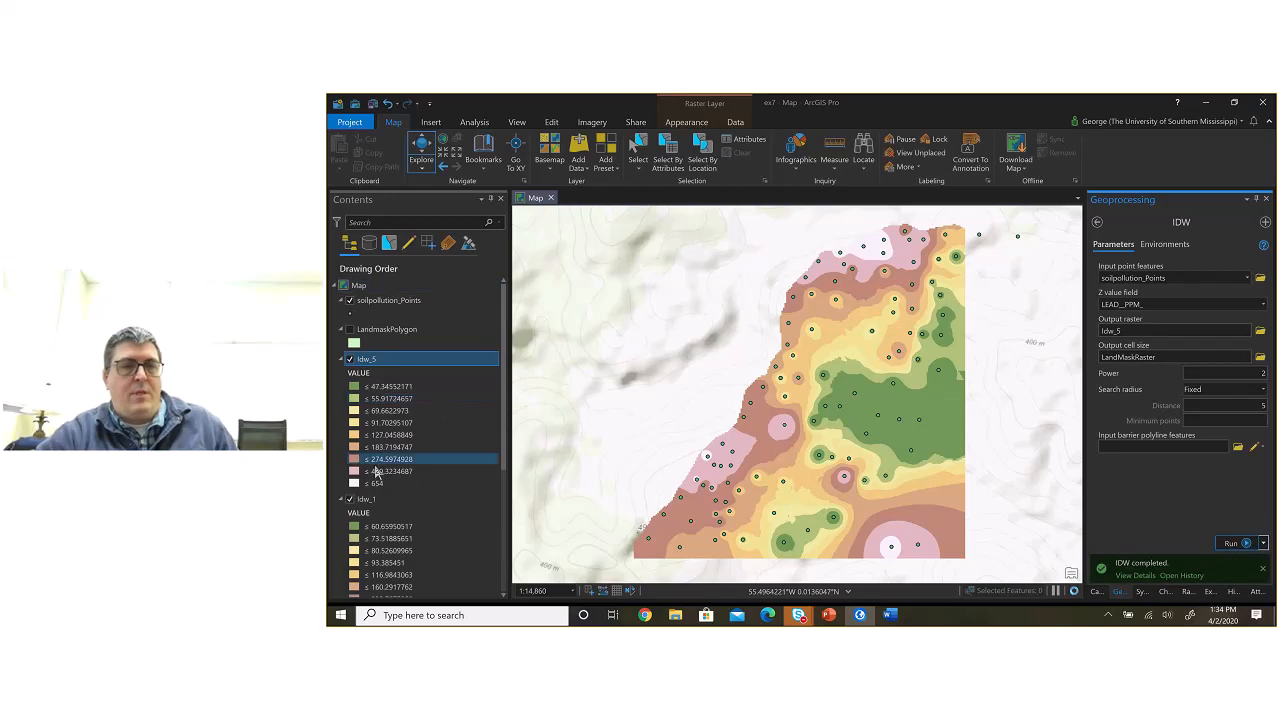
Step: Hide the Idw_1 layer and inspect the Idw_5 raster close up around individual soil pollution points
{"action": "left_click", "coordinate": [350, 499]}
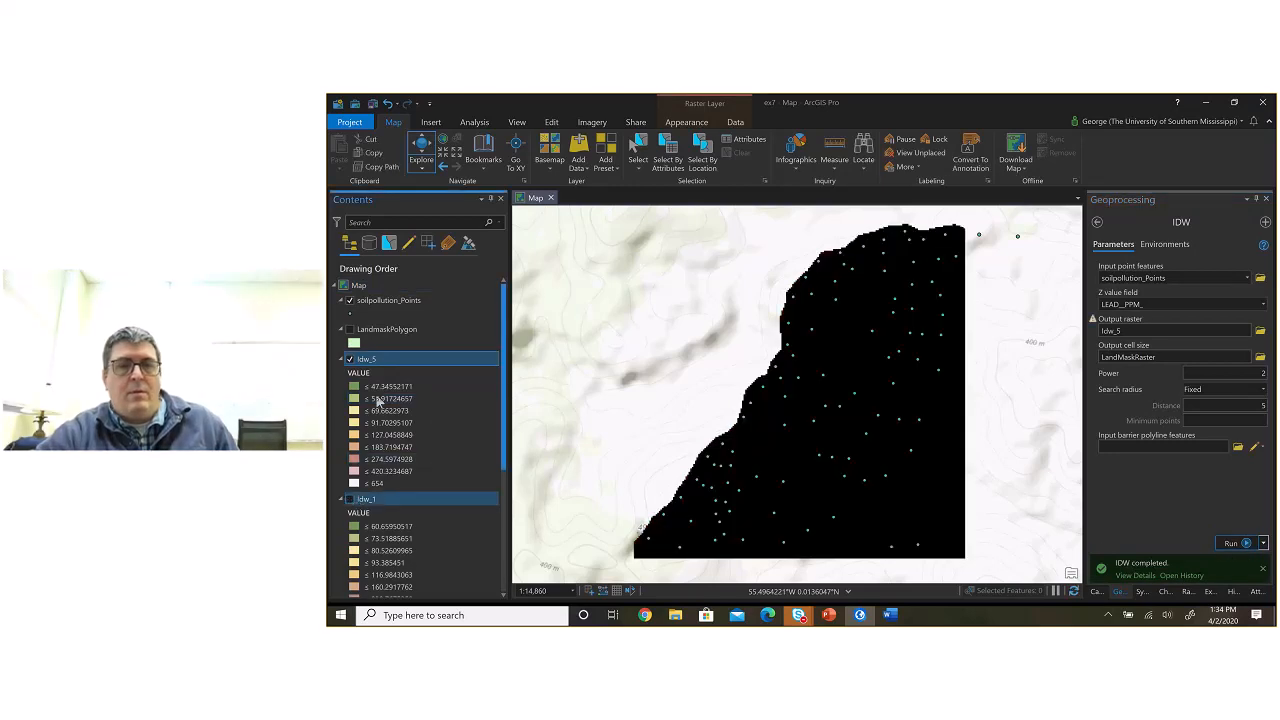
{"action": "scroll", "coordinate": [855, 421], "scroll_direction": "up", "scroll_amount": 1}
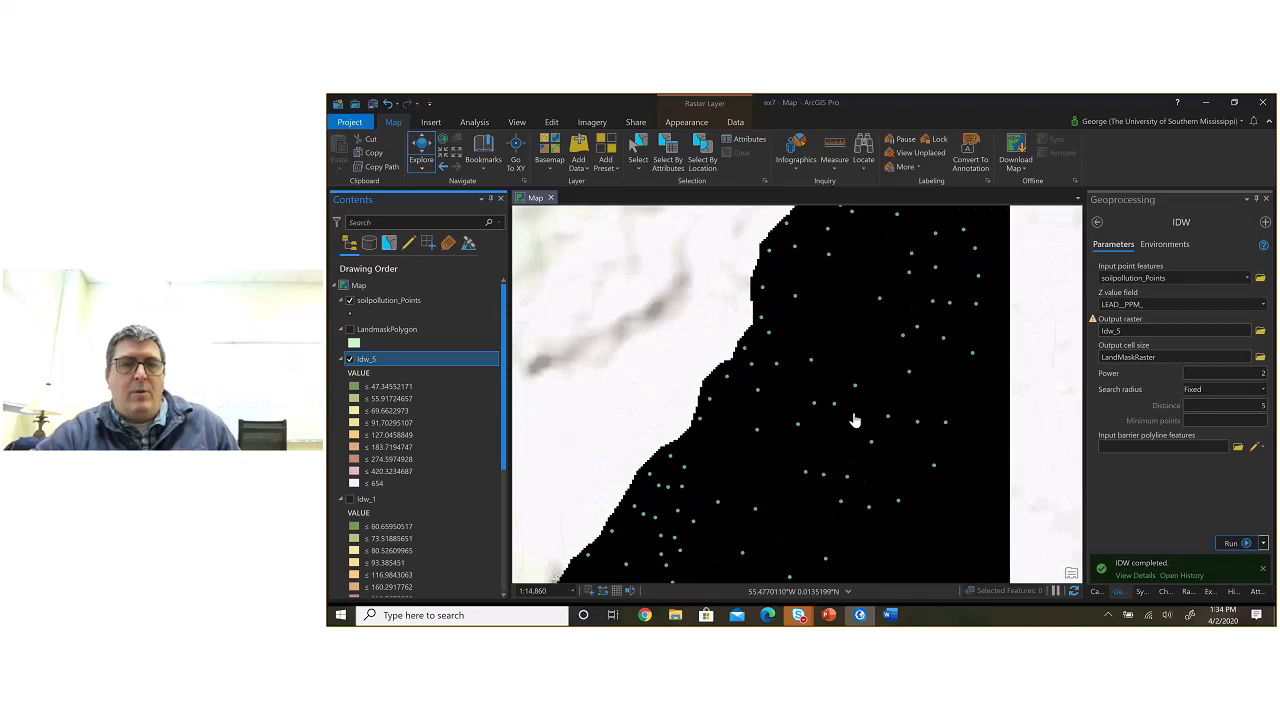
{"action": "scroll", "coordinate": [855, 421], "scroll_direction": "up", "scroll_amount": 2}
{"action": "scroll", "coordinate": [771, 388], "scroll_direction": "up", "scroll_amount": 1}
{"action": "scroll", "coordinate": [771, 388], "scroll_direction": "up", "scroll_amount": 1}
Step: Run the lead IDW with a fixed distance of 50 and Idw_50 as the output raster, and view the result
{"action": "left_click", "coordinate": [1243, 407]}
{"action": "type", "text": "50"}
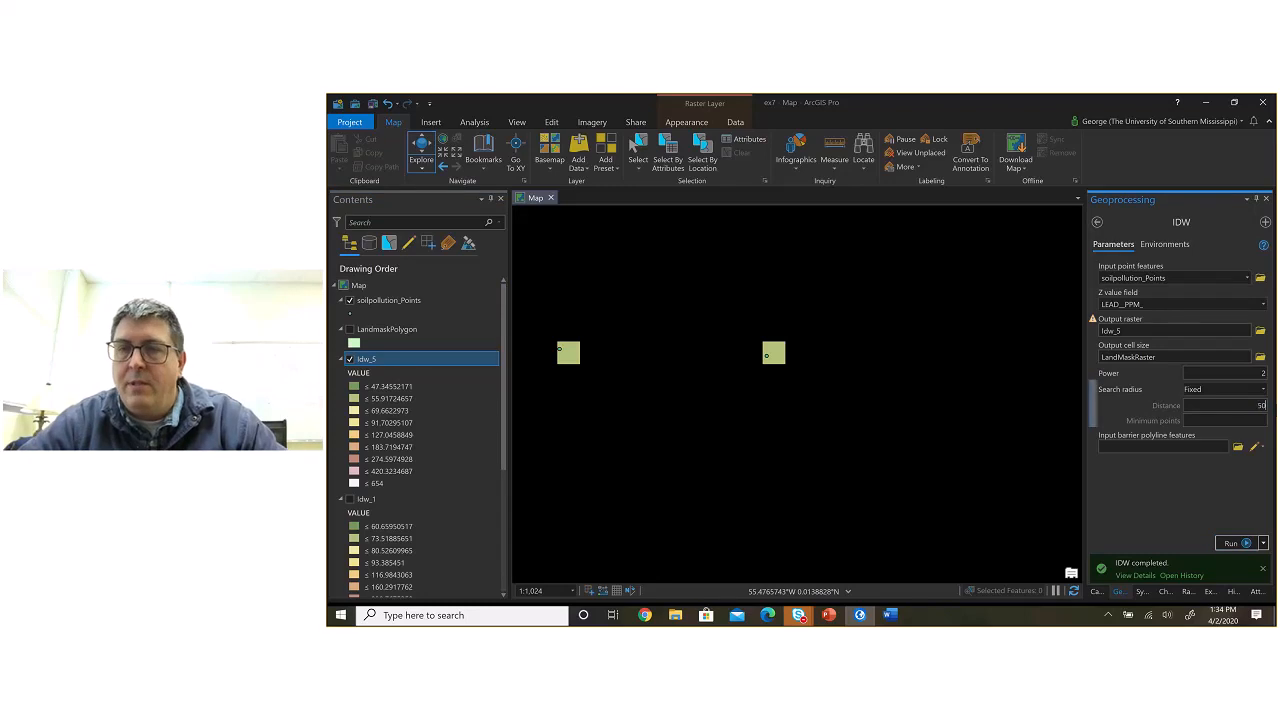
{"action": "left_click", "coordinate": [1140, 331]}
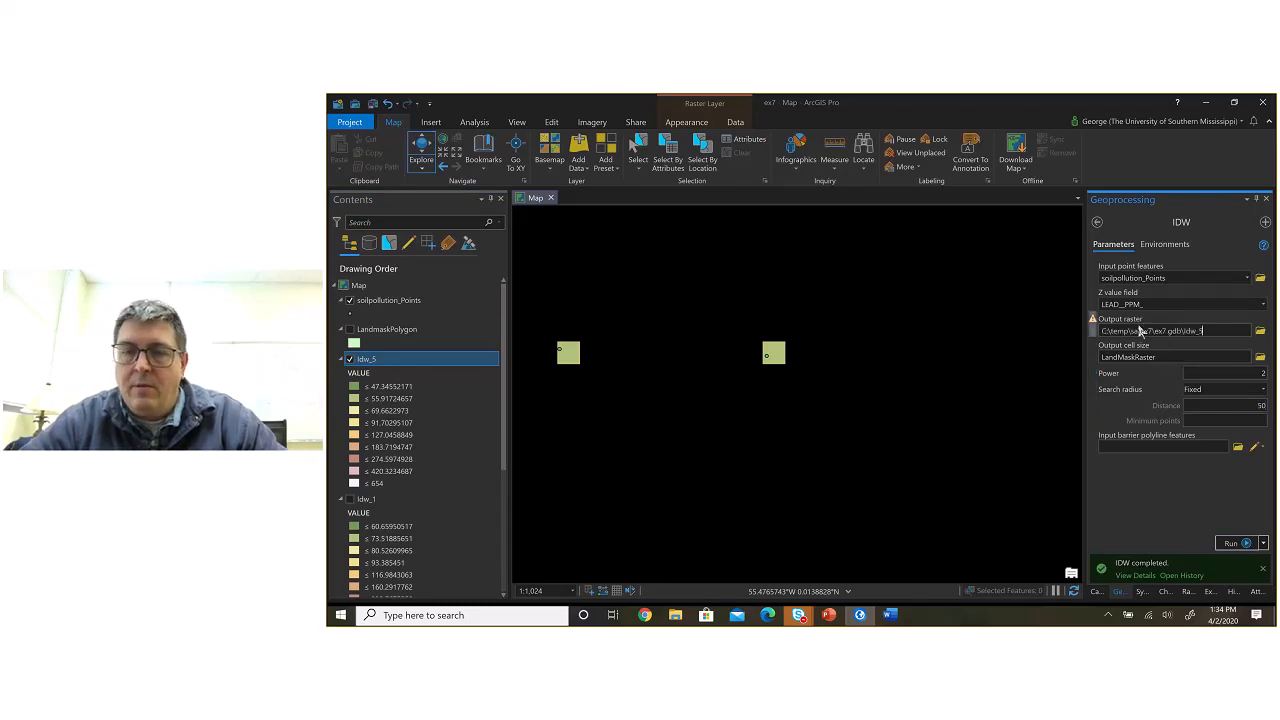
{"action": "type", "text": "0"}
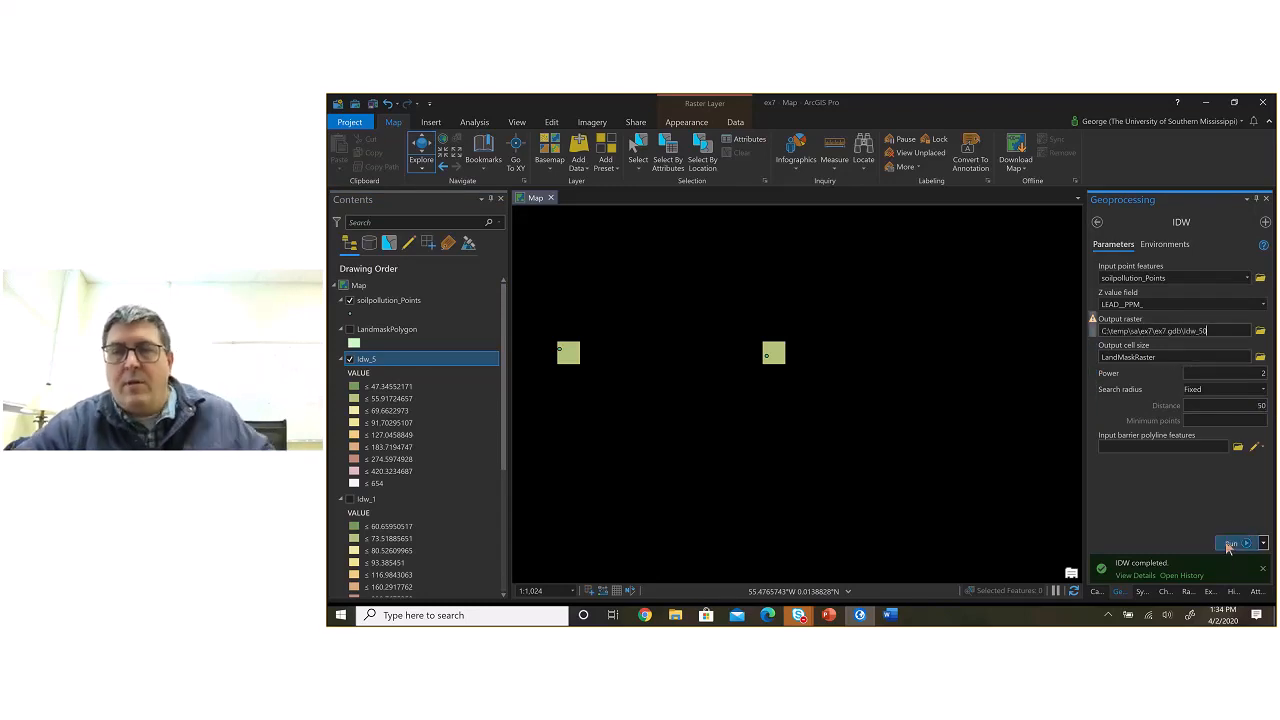
{"action": "left_click", "coordinate": [1231, 543]}
{"action": "scroll", "coordinate": [788, 443], "scroll_direction": "down", "scroll_amount": 5}
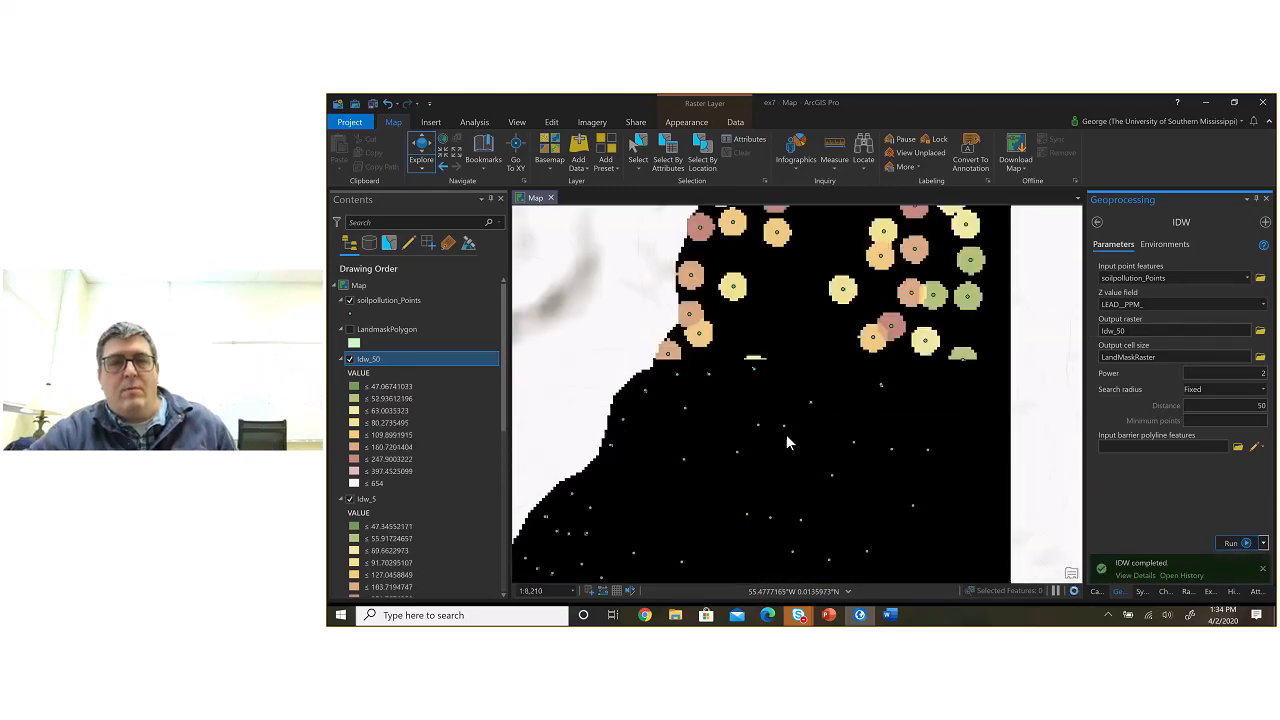
Step: Inspect the Idw_50 raster around individual soil pollution points, both close up and across the whole study area
{"action": "scroll", "coordinate": [788, 443], "scroll_direction": "down", "scroll_amount": 2}
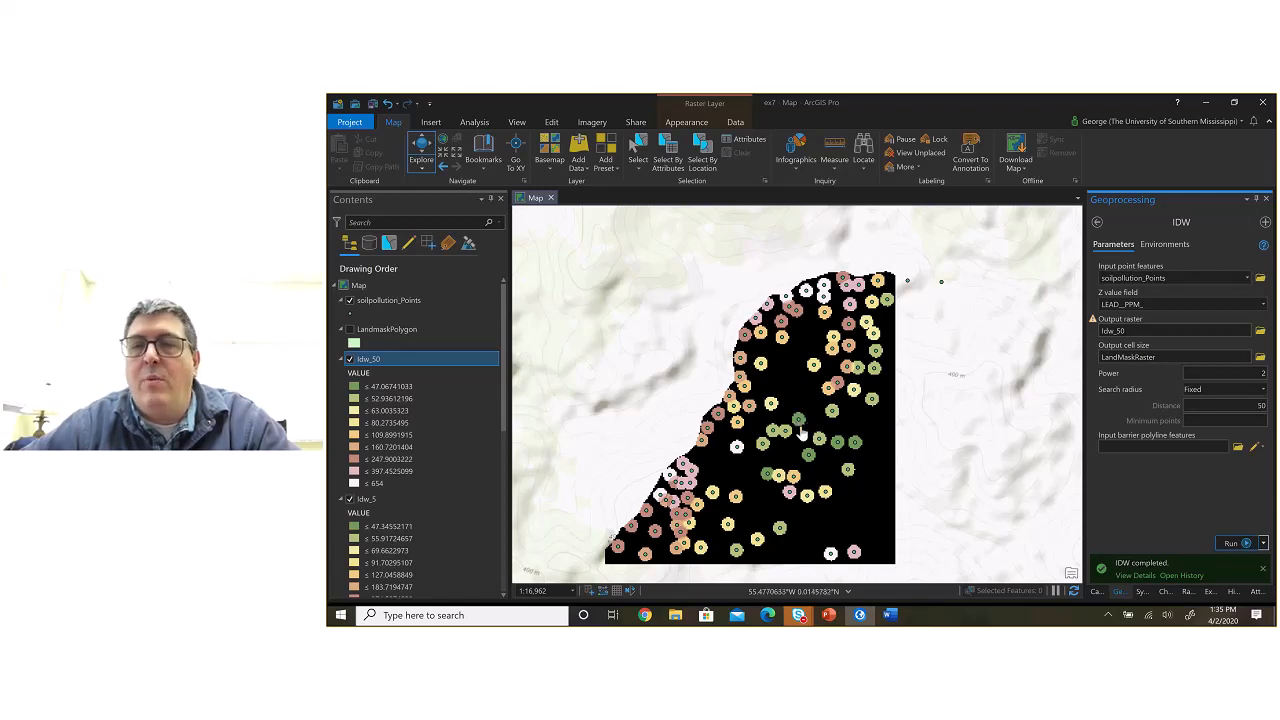
{"action": "scroll", "coordinate": [795, 438], "scroll_direction": "up", "scroll_amount": 5}
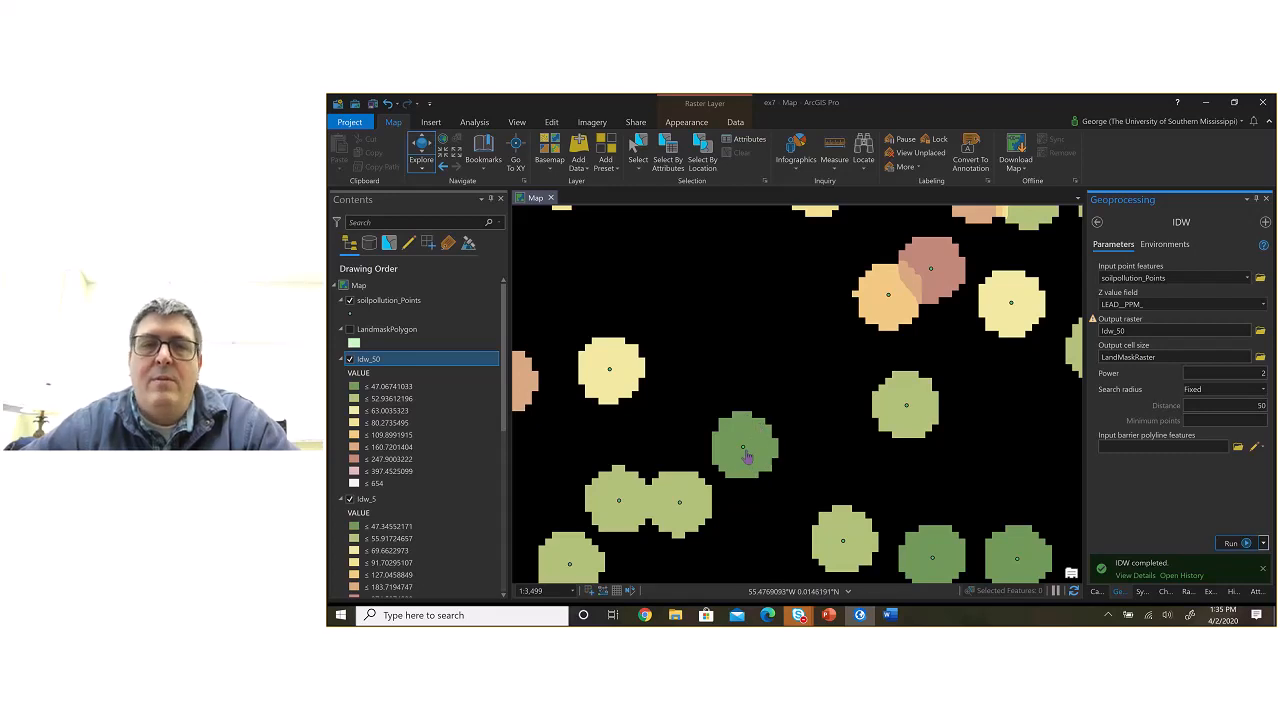
{"action": "scroll", "coordinate": [760, 450], "scroll_direction": "down", "scroll_amount": 3}
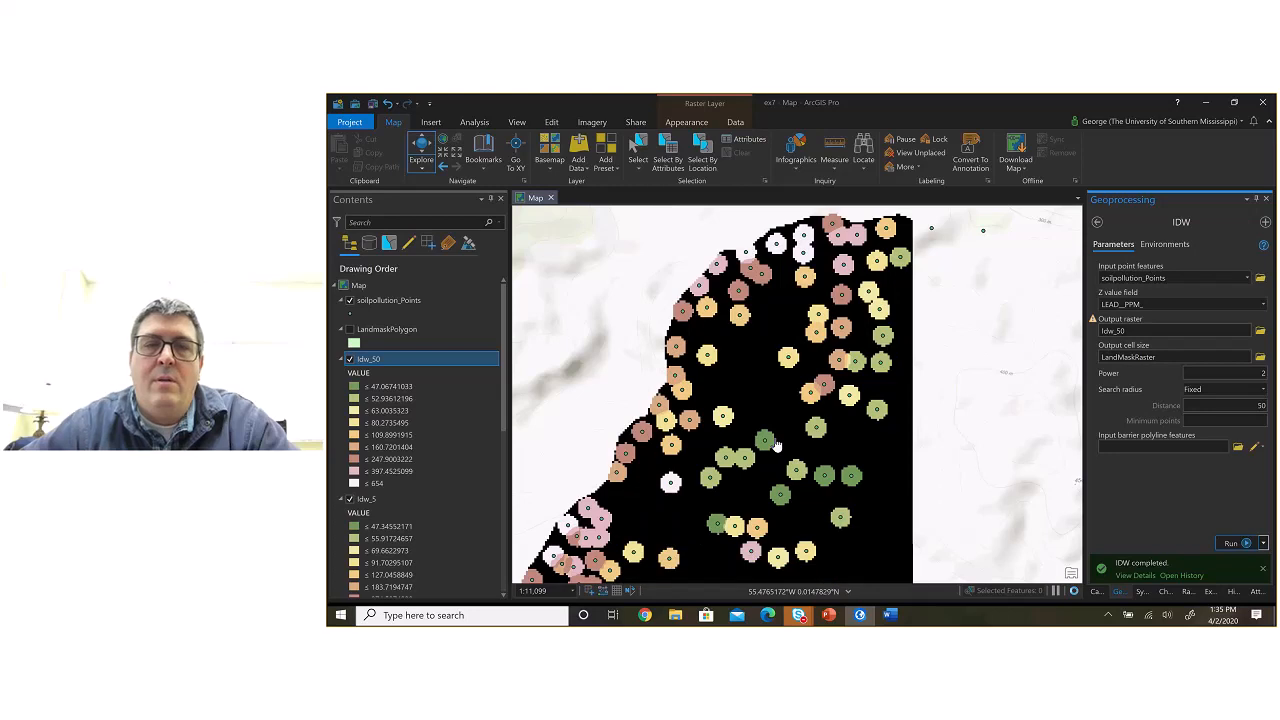
{"action": "scroll", "coordinate": [690, 412], "scroll_direction": "up", "scroll_amount": 2}
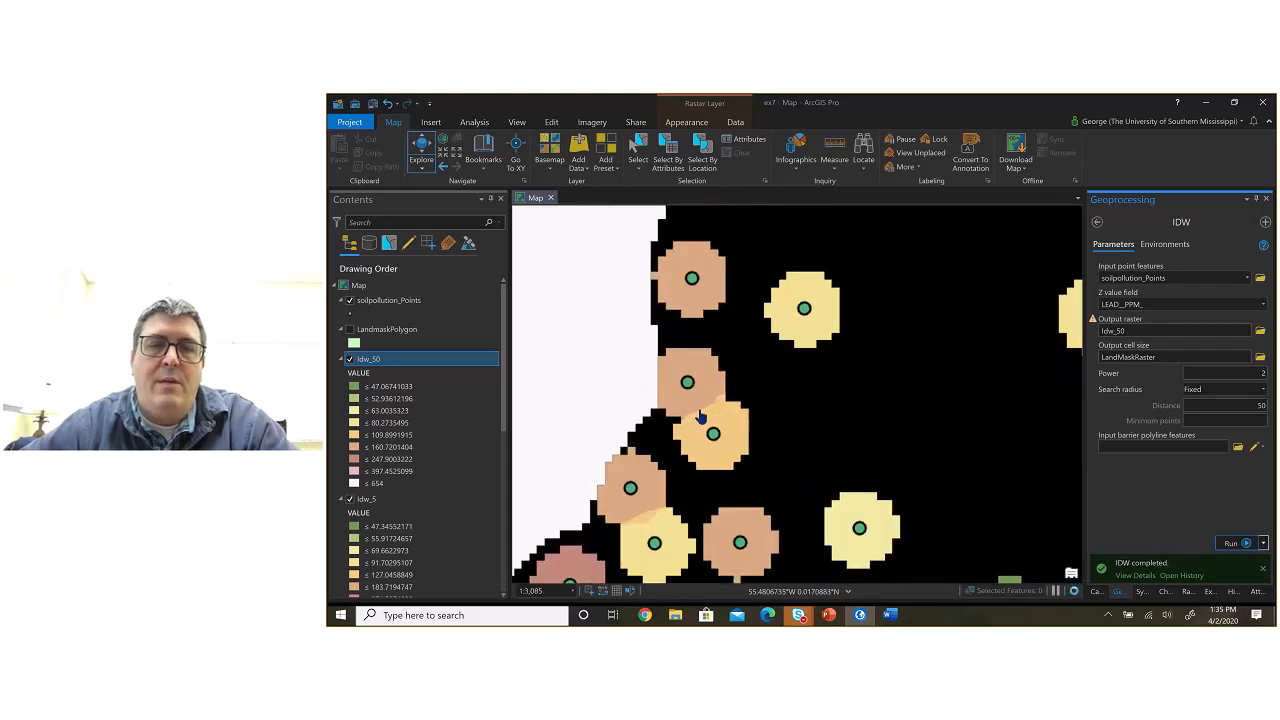
{"action": "scroll", "coordinate": [752, 428], "scroll_direction": "down", "scroll_amount": 4}
{"action": "scroll", "coordinate": [754, 430], "scroll_direction": "down", "scroll_amount": 3}
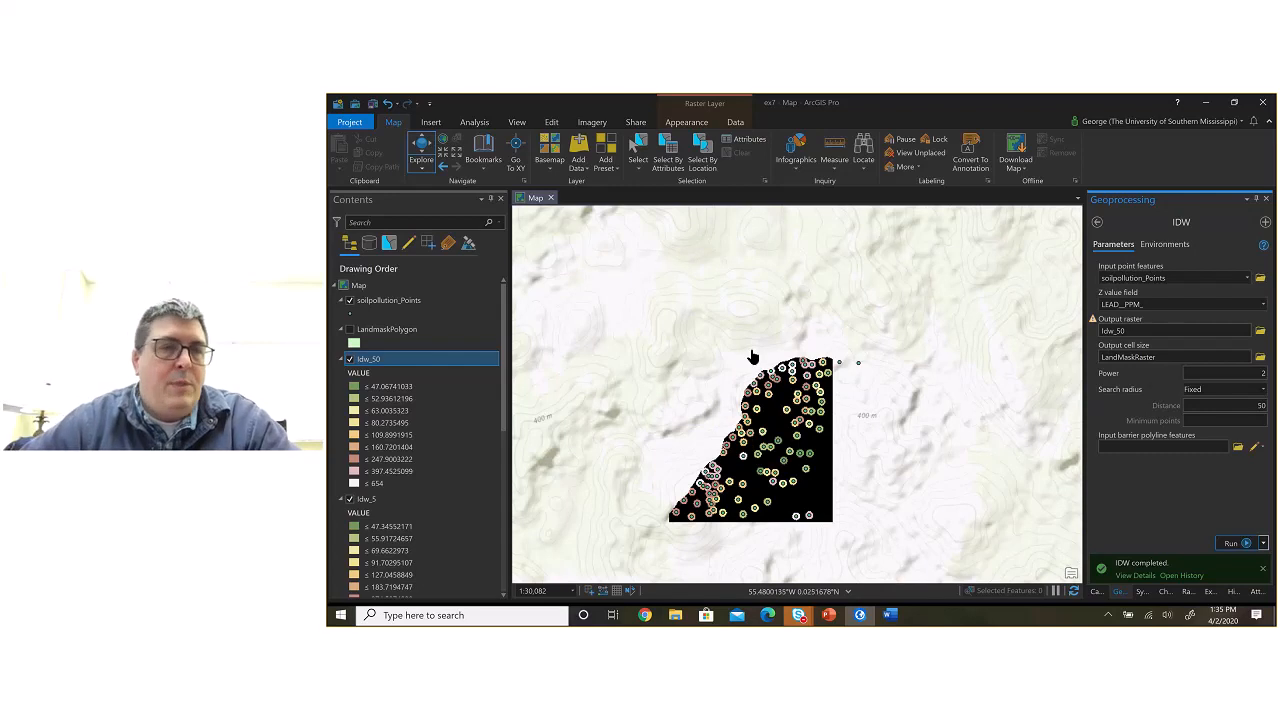
Step: Remove the Idw_50 layer from the map, turn on the Idw_1 layer and view its surface
{"action": "right_click", "coordinate": [428, 359]}
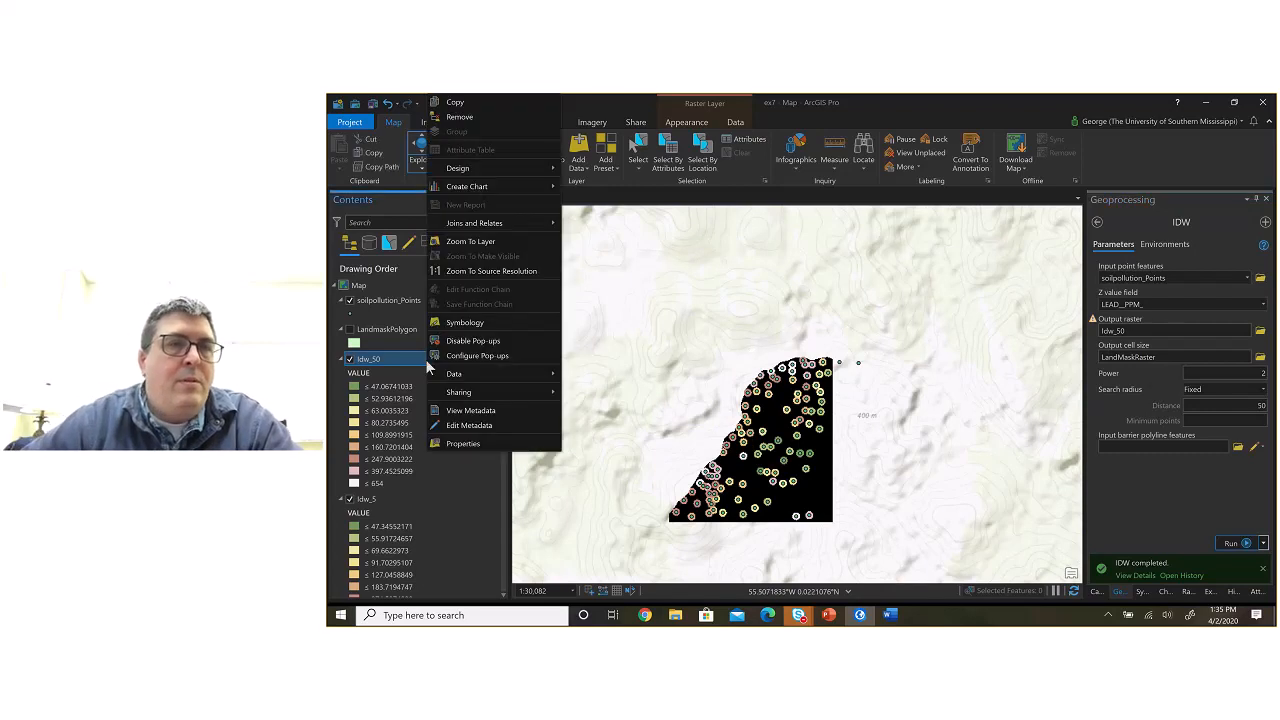
{"action": "left_click", "coordinate": [469, 117]}
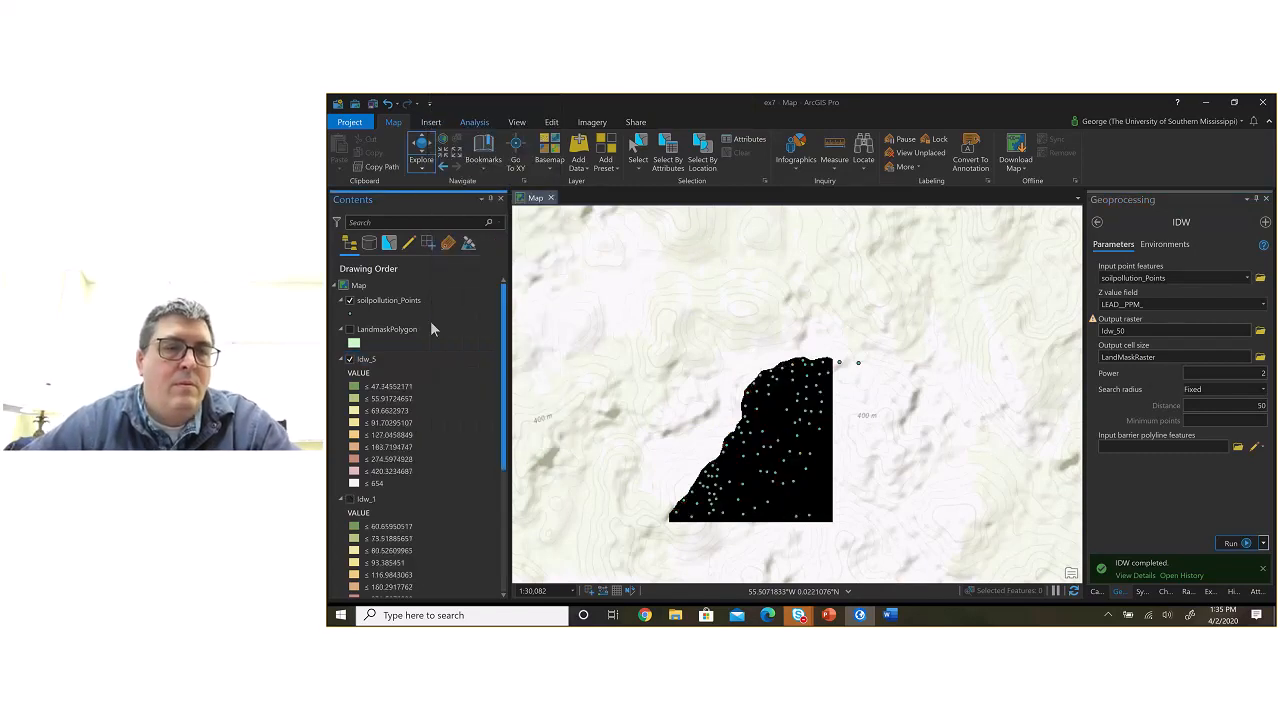
{"action": "left_click", "coordinate": [350, 499]}
{"action": "left_click_drag", "start_coordinate": [737, 485], "coordinate": [809, 410]}
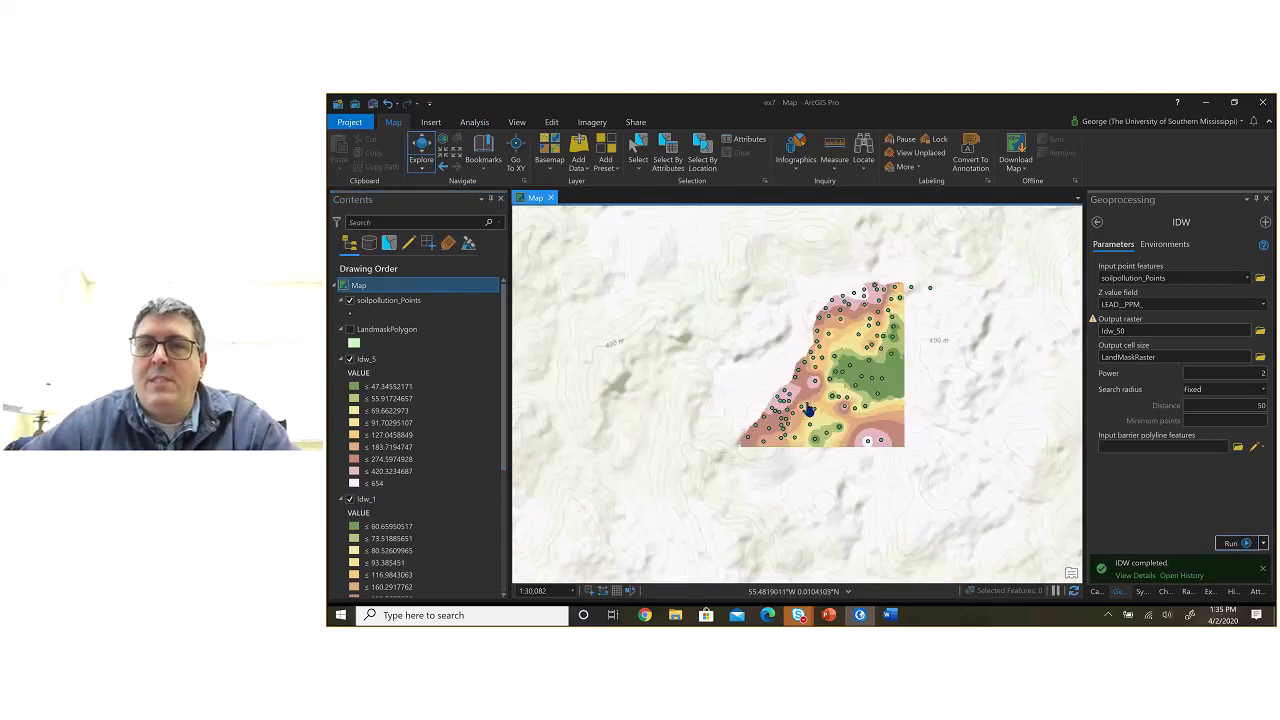
{"action": "scroll", "coordinate": [809, 410], "scroll_direction": "up", "scroll_amount": 3}
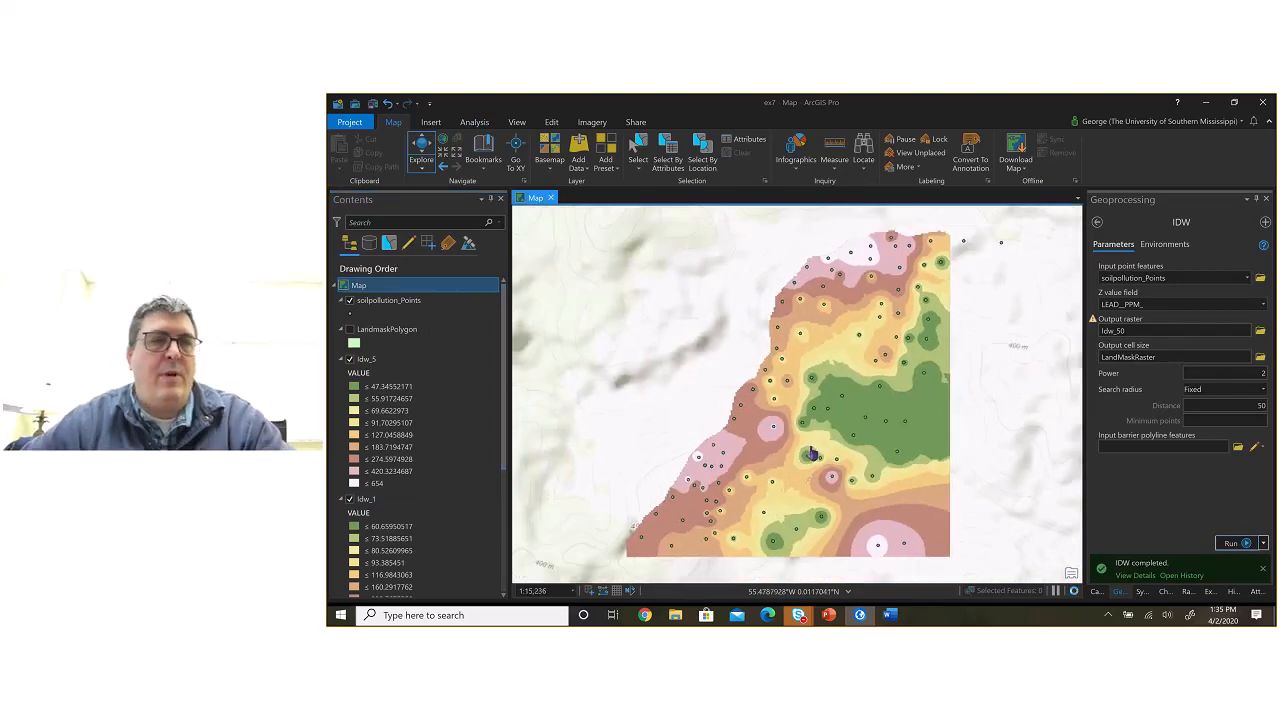
Step: Remove the Idw_5 layer from the map and select the Idw_1 layer
{"action": "left_click", "coordinate": [370, 360]}
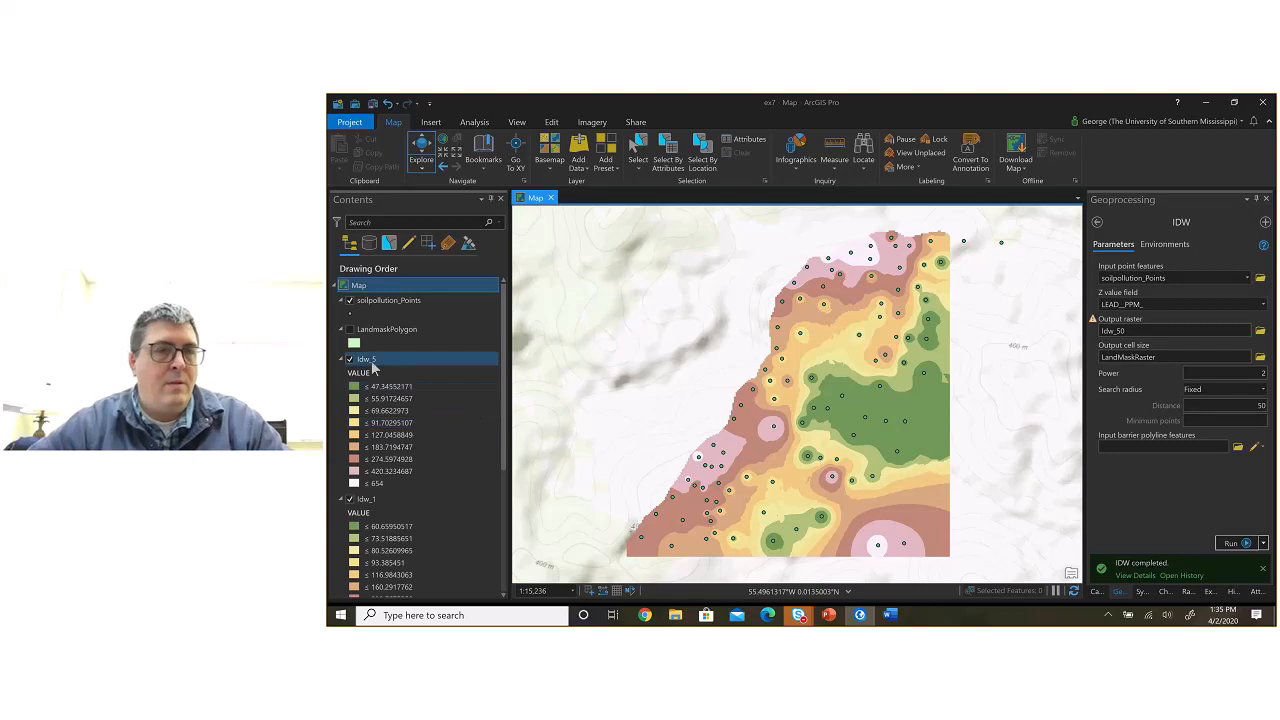
{"action": "right_click", "coordinate": [372, 361]}
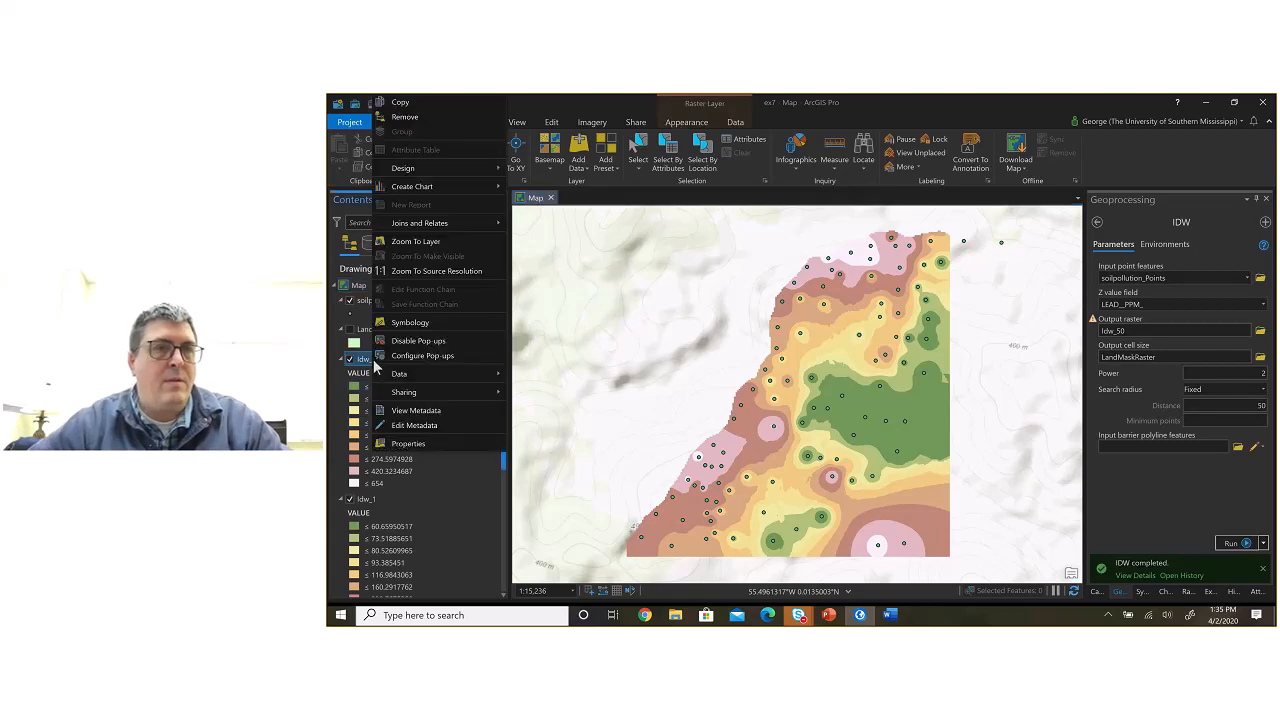
{"action": "left_click", "coordinate": [405, 117]}
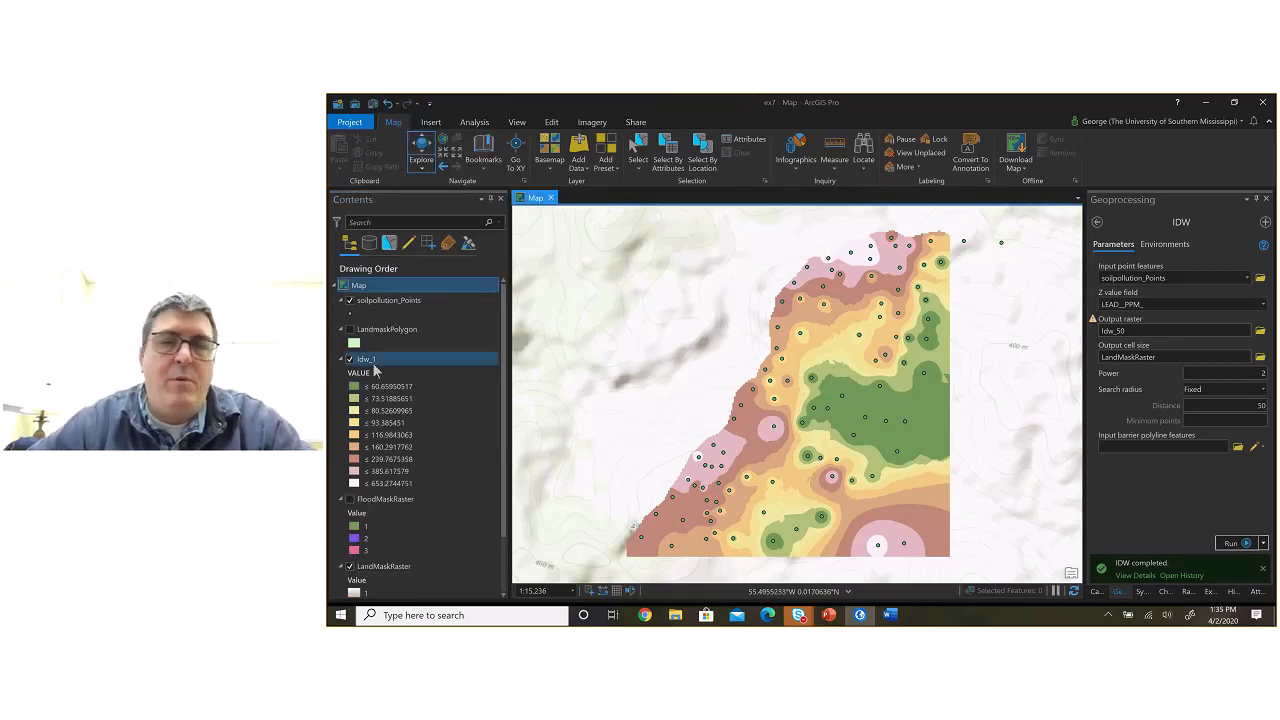
{"action": "left_click", "coordinate": [372, 362]}
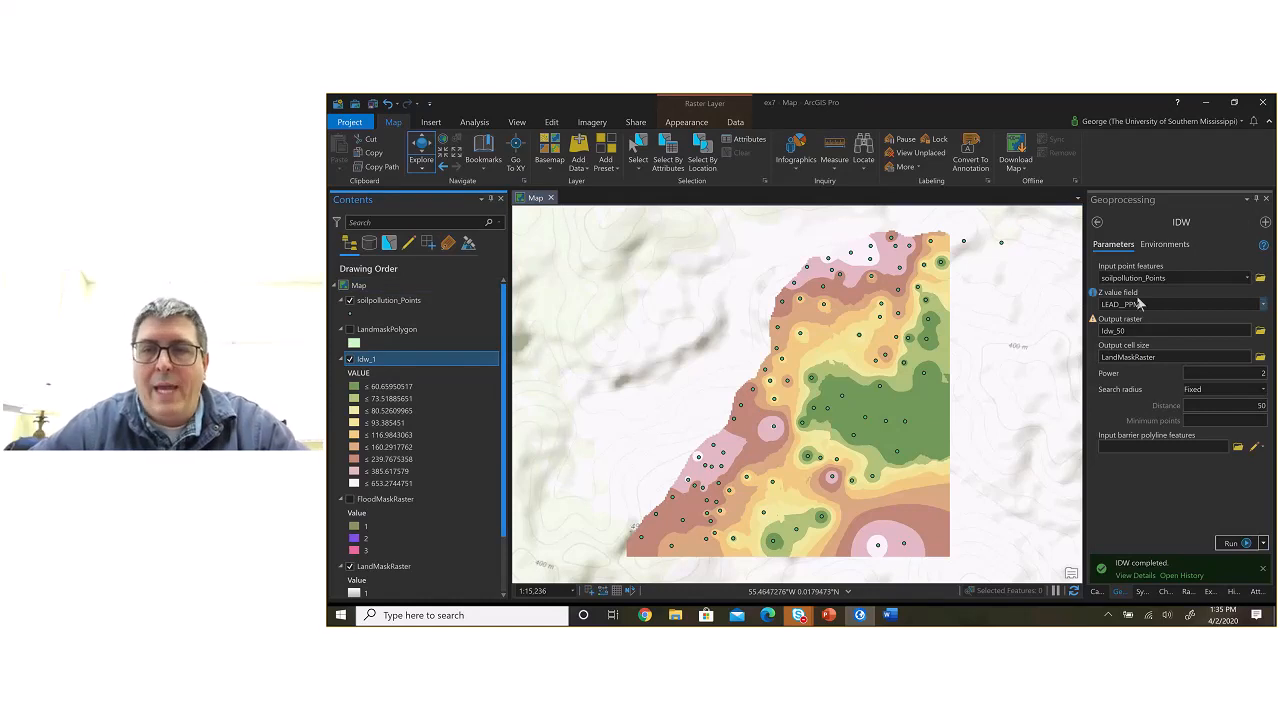
Step: Change the IDW output raster name in ex7.gdb to Idw_1
{"action": "left_click", "coordinate": [1145, 331]}
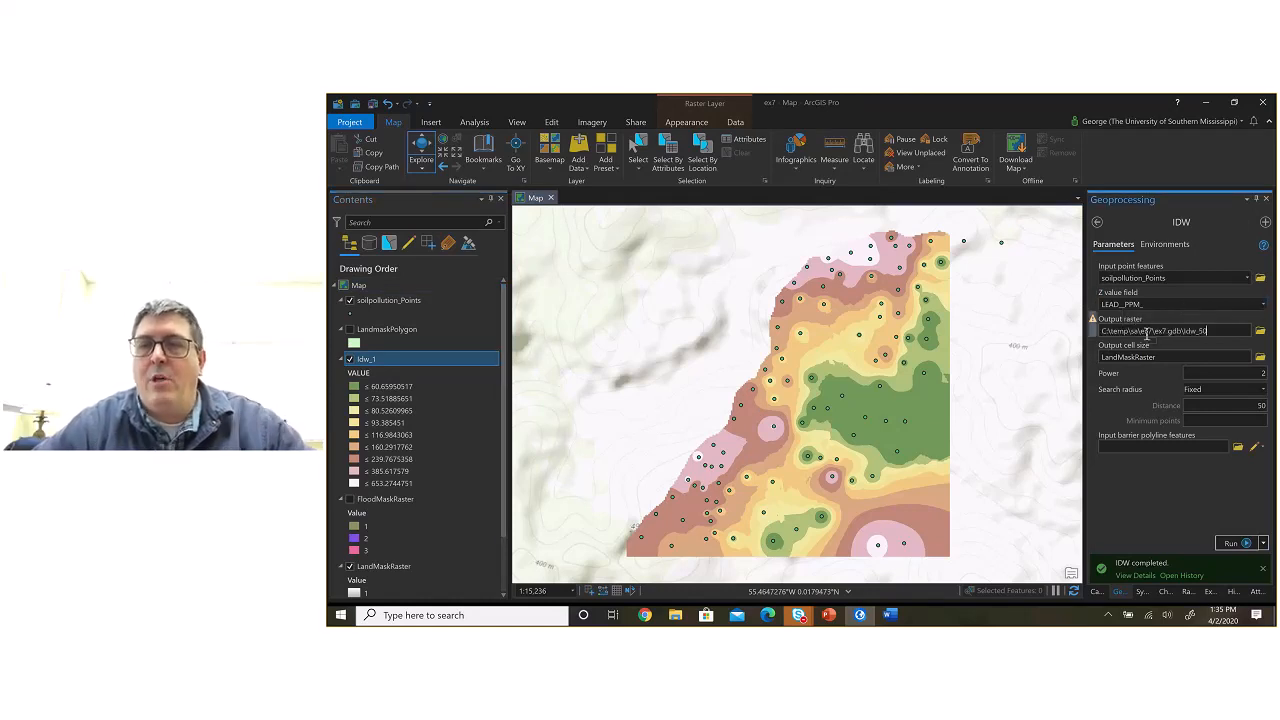
{"action": "key", "text": "BackSpace"}
{"action": "key", "text": "BackSpace"}
{"action": "type", "text": "1"}
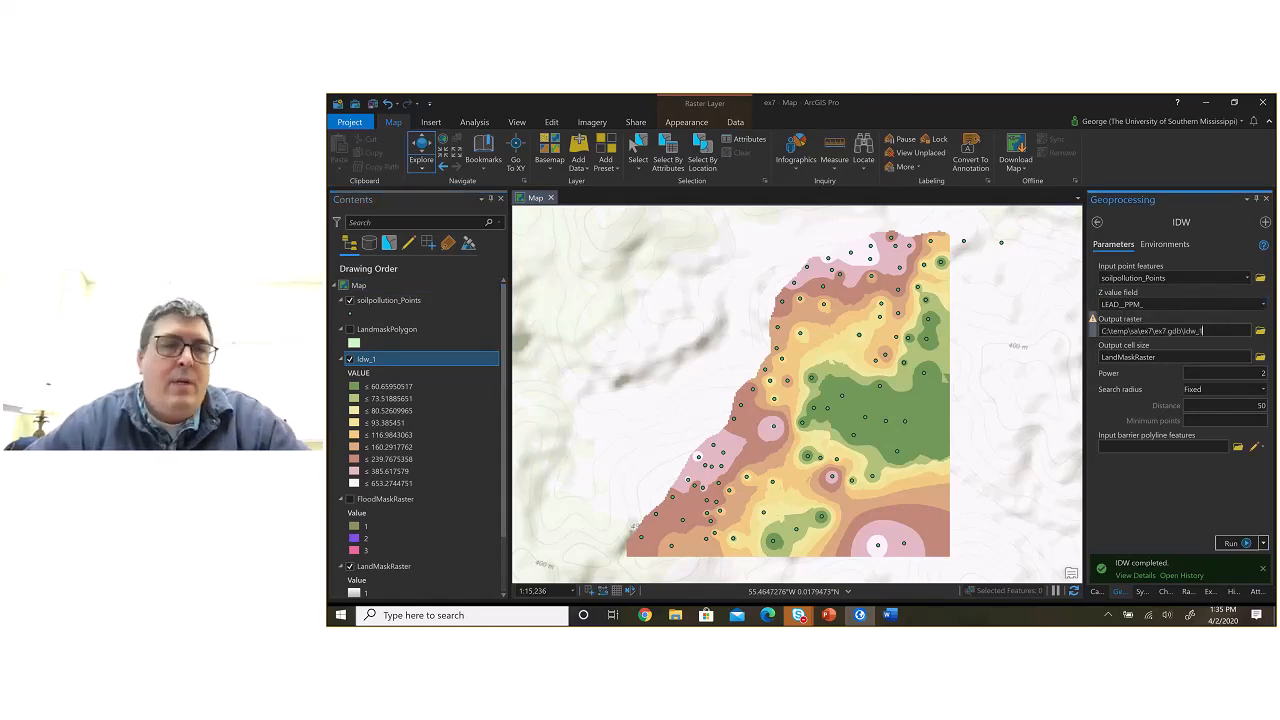
Step: Switch to ex7.docx in Word and complete the comparison table's first method entry as "IDW Variable Power 2 Number of points 12"
{"action": "key", "text": "alt+Tab"}
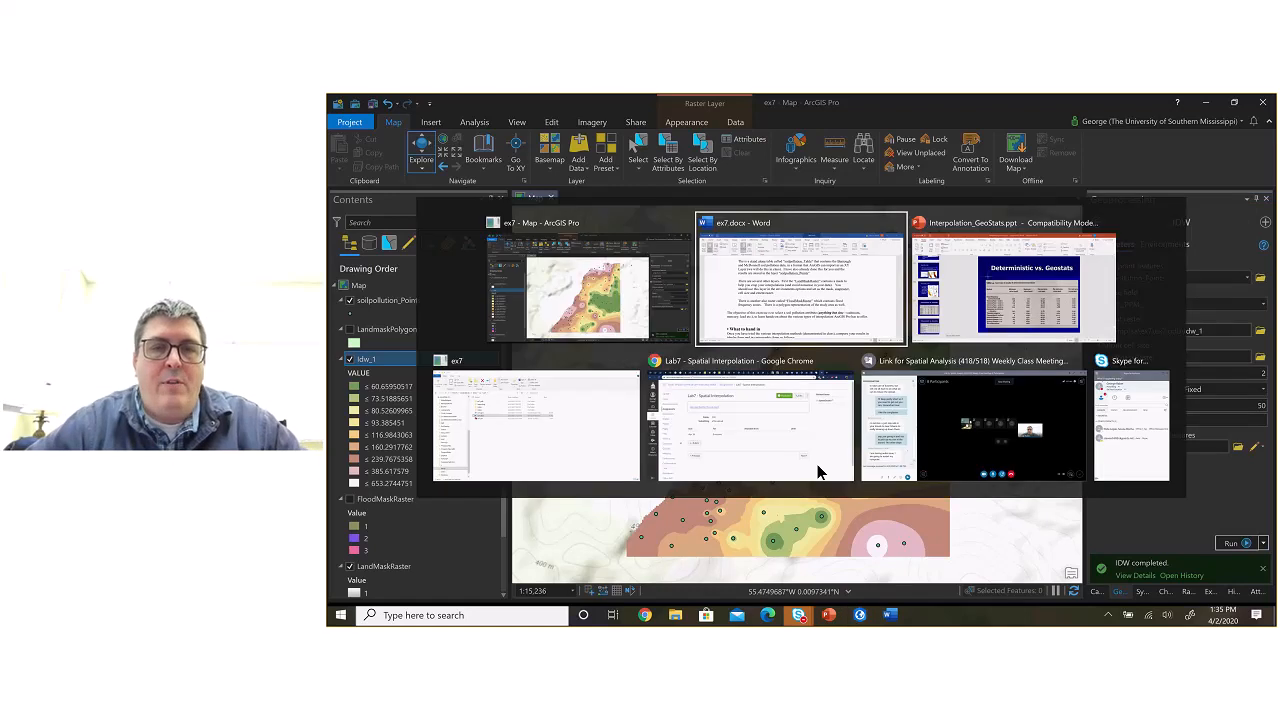
{"action": "key", "text": "alt+Tab"}
{"action": "key", "text": "alt+Tab"}
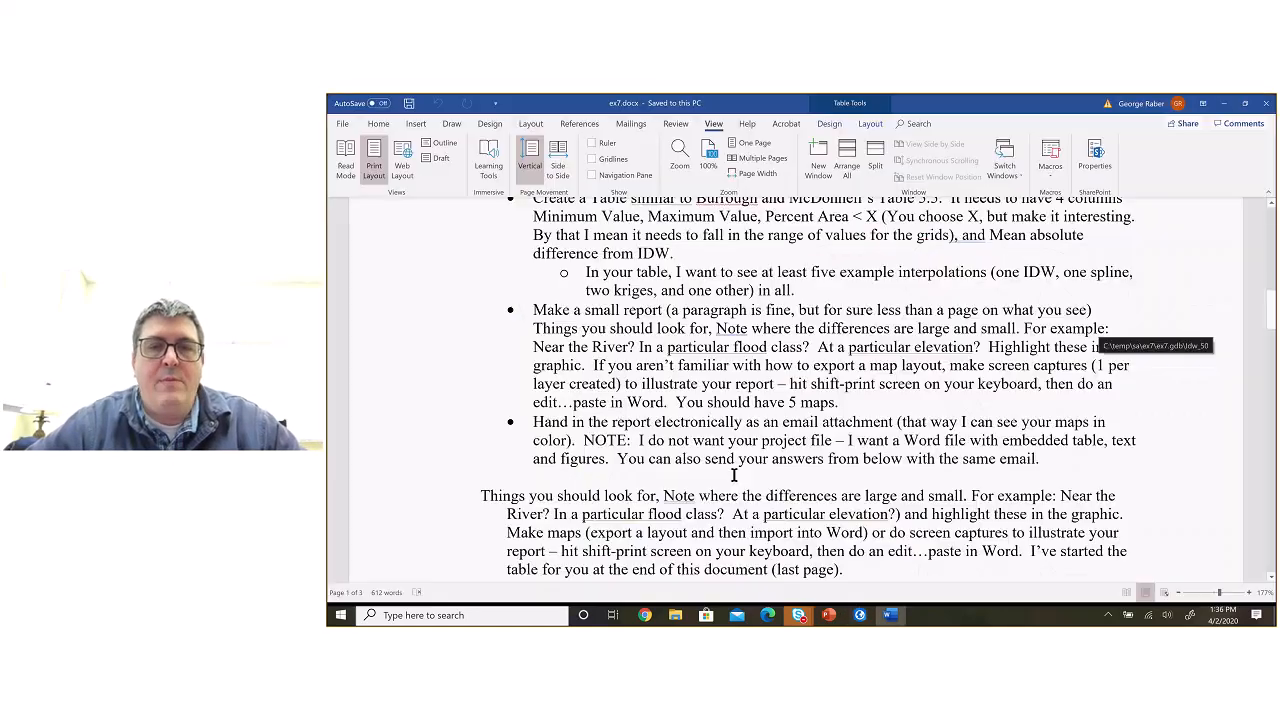
{"action": "scroll", "coordinate": [733, 475], "scroll_direction": "down", "scroll_amount": 20}
{"action": "scroll", "coordinate": [734, 474], "scroll_direction": "down", "scroll_amount": 3}
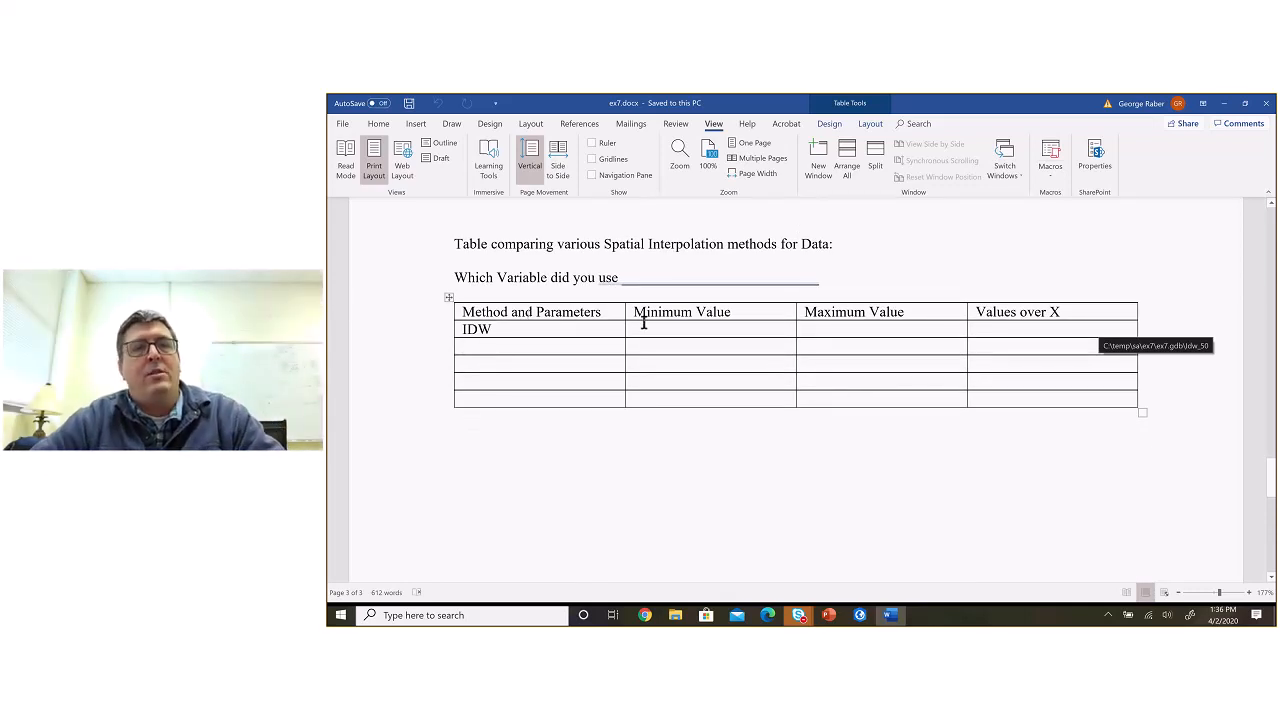
{"action": "left_click", "coordinate": [528, 329]}
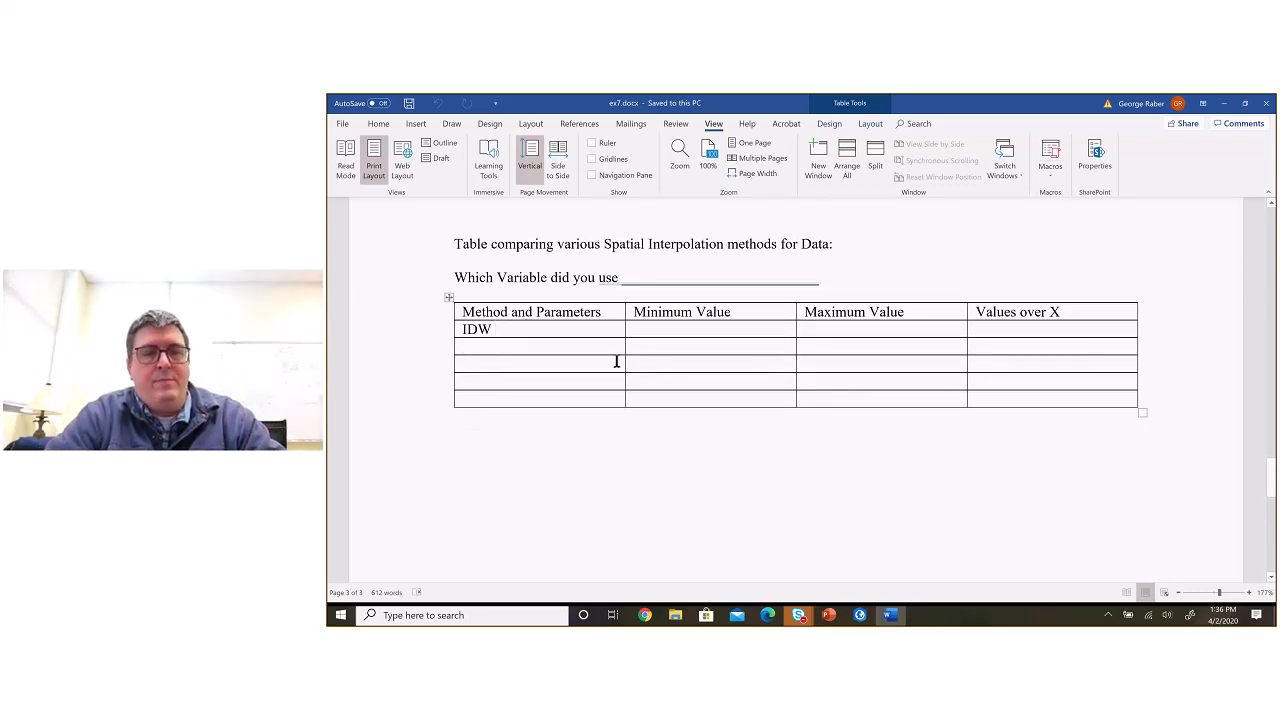
{"action": "type", "text": "Fixed"}
{"action": "key", "text": "BackSpace"}
{"action": "key", "text": "BackSpace"}
{"action": "key", "text": "BackSpace"}
{"action": "key", "text": "BackSpace"}
{"action": "key", "text": "BackSpace"}
{"action": "type", "text": "Variable Power 2"}
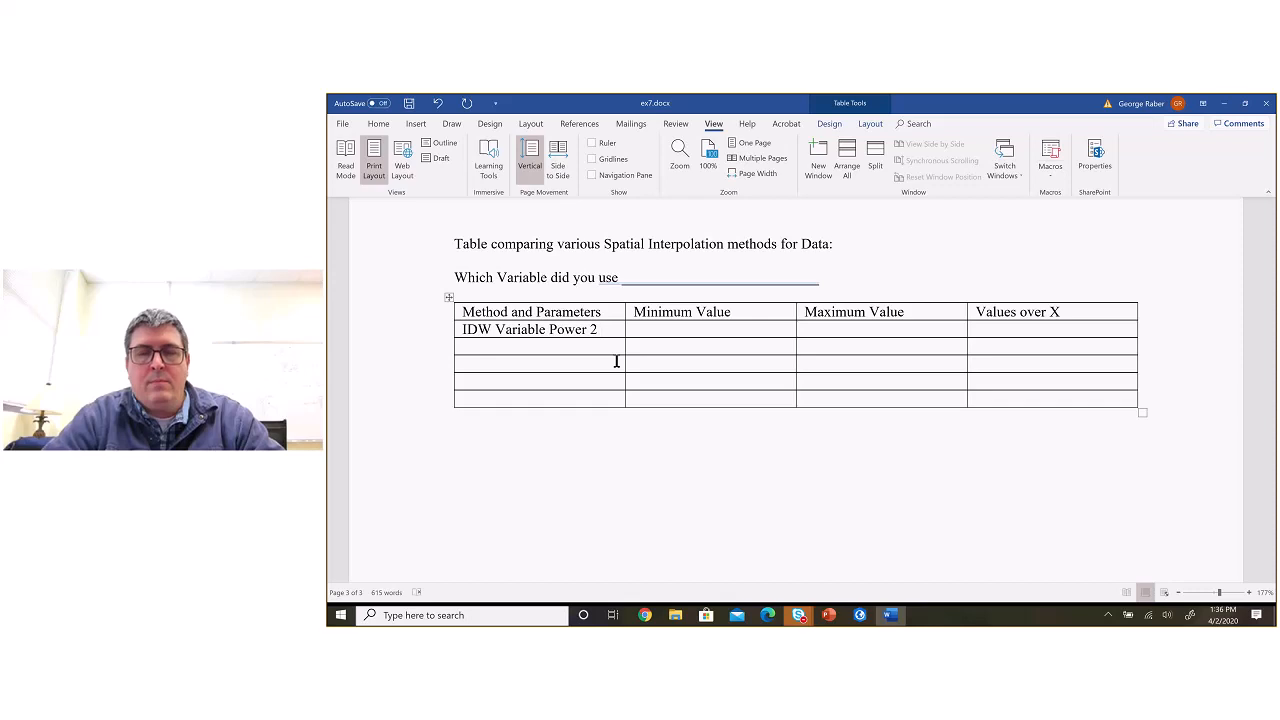
{"action": "type", "text": " Number "}
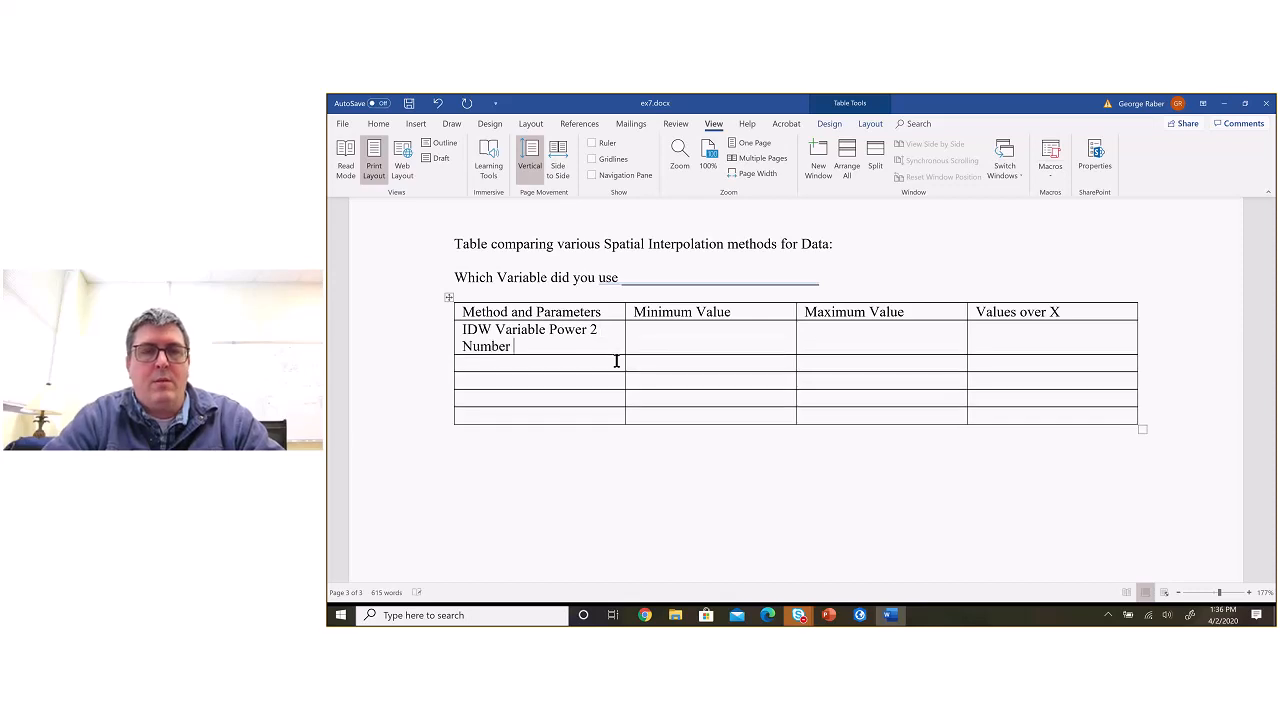
{"action": "type", "text": "of points 12"}
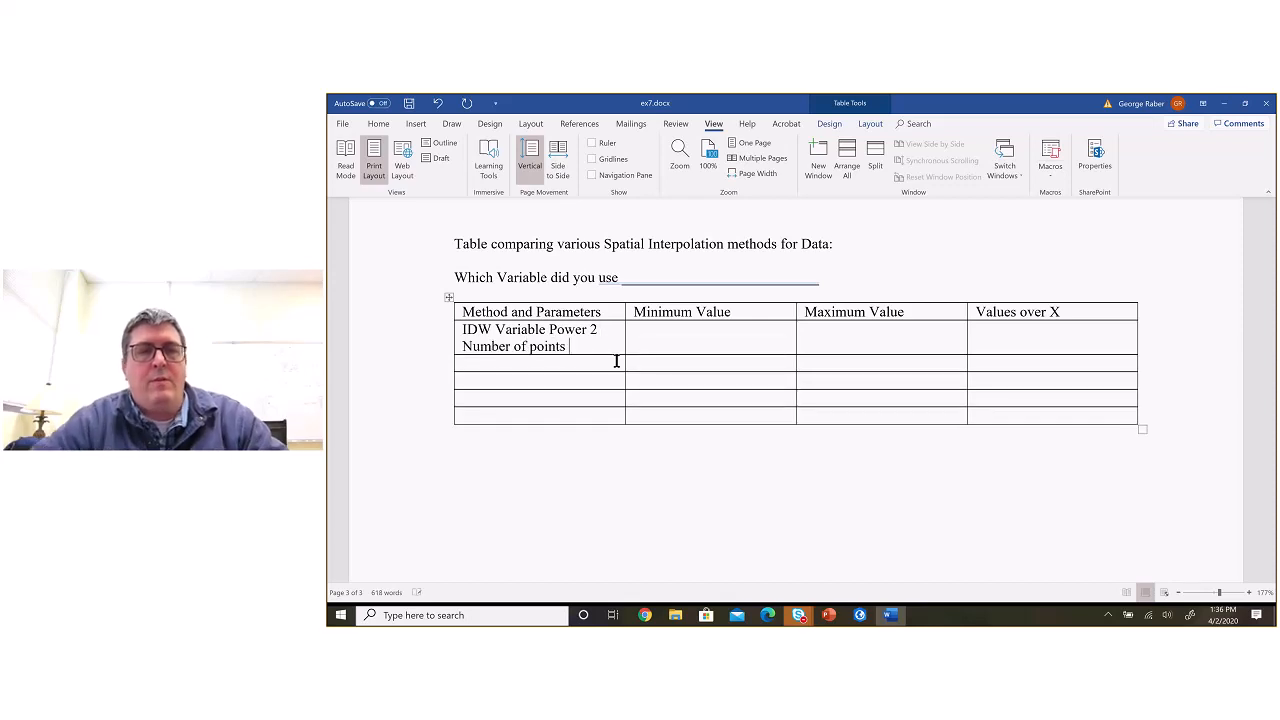
{"action": "left_click", "coordinate": [495, 334]}
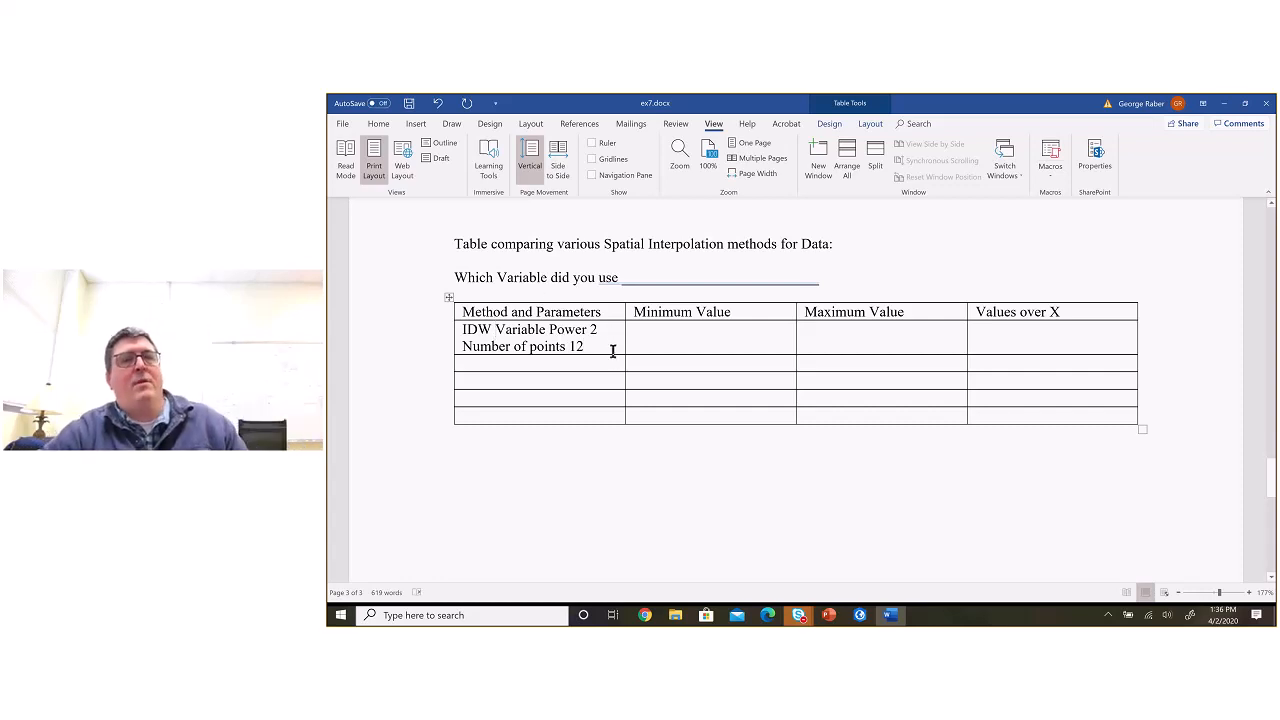
Step: Check the table's Minimum Value, Maximum Value and Values over X columns against the Idw_1 layer in ArcGIS Pro
{"action": "key", "text": "alt+Tab"}
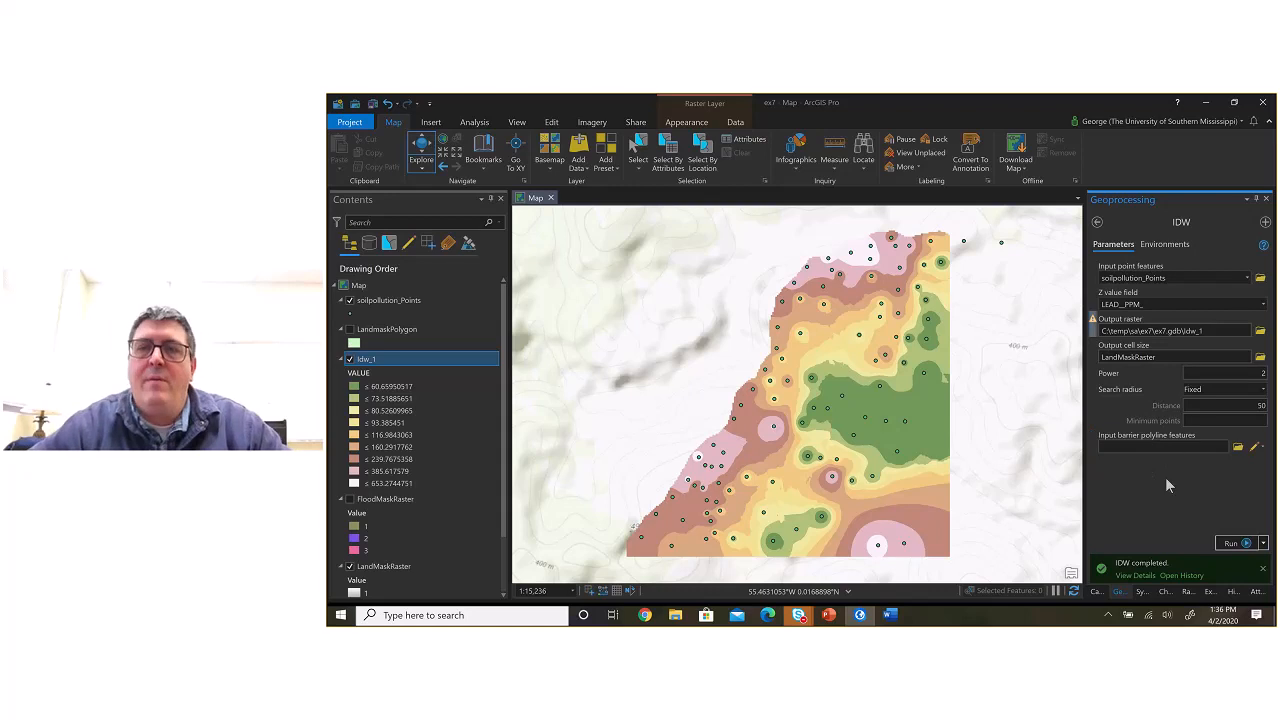
{"action": "key", "text": "alt+Tab"}
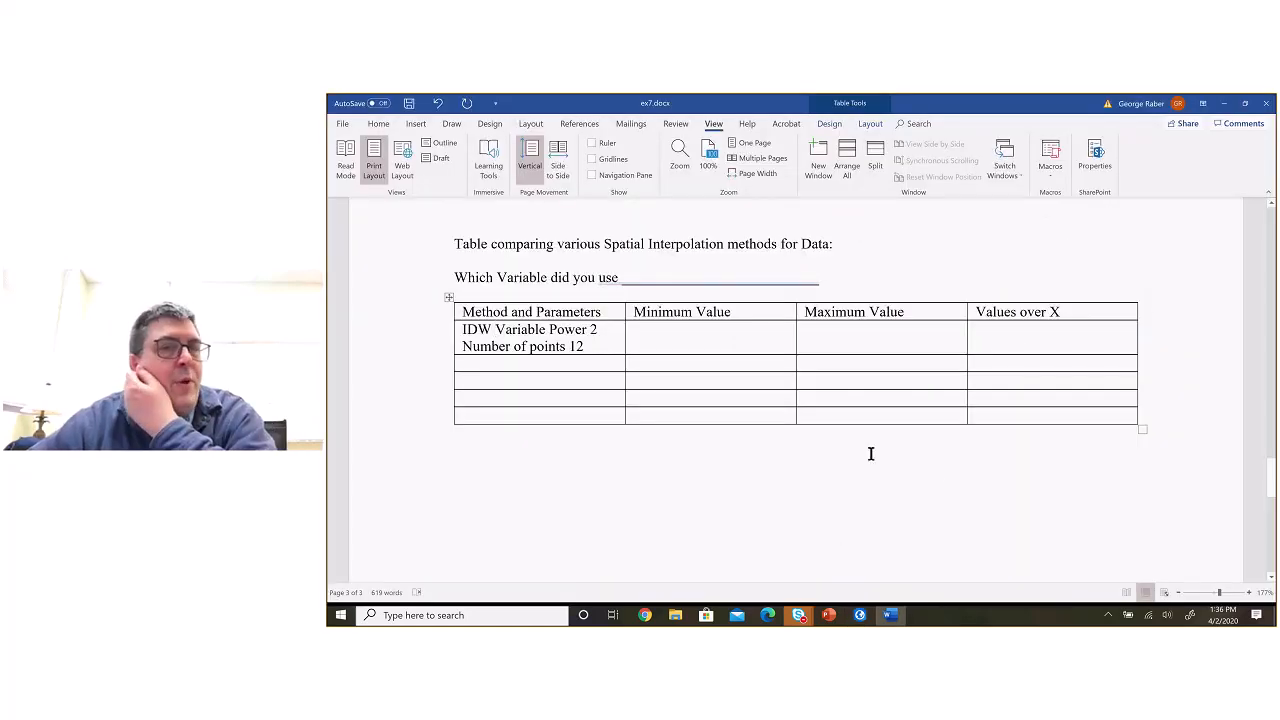
{"action": "left_click", "coordinate": [722, 339]}
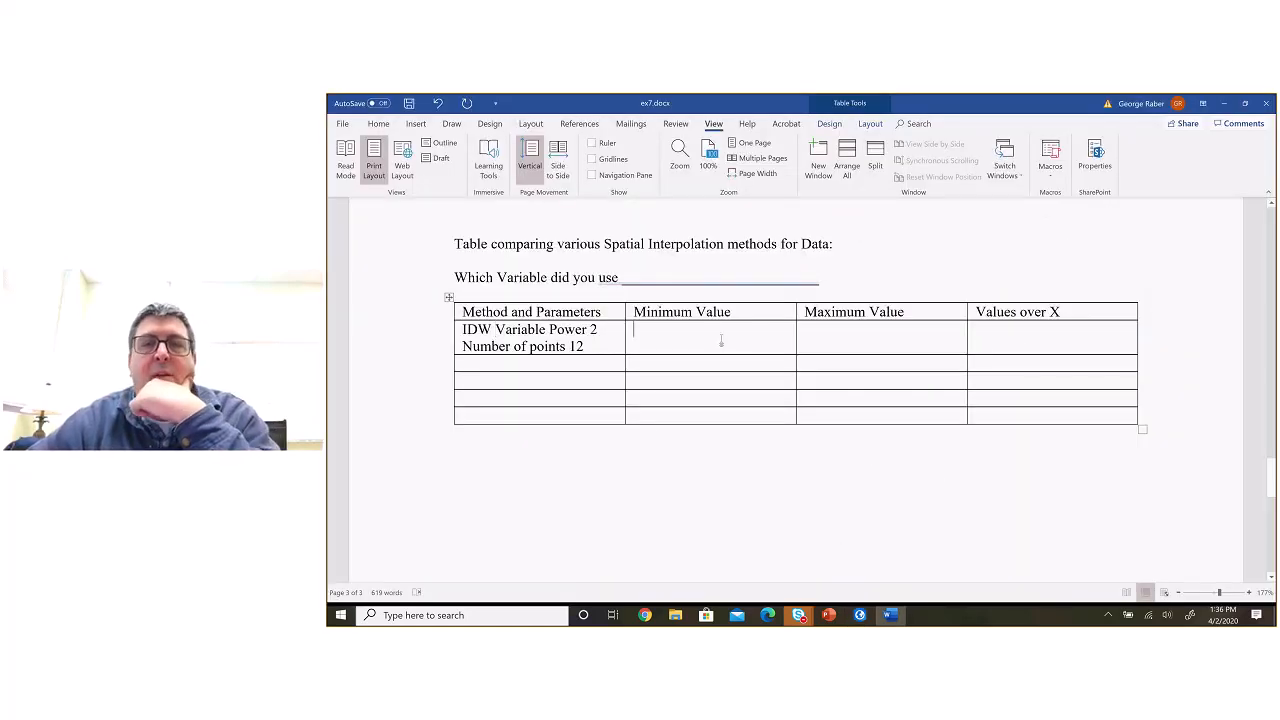
{"action": "left_click", "coordinate": [850, 339]}
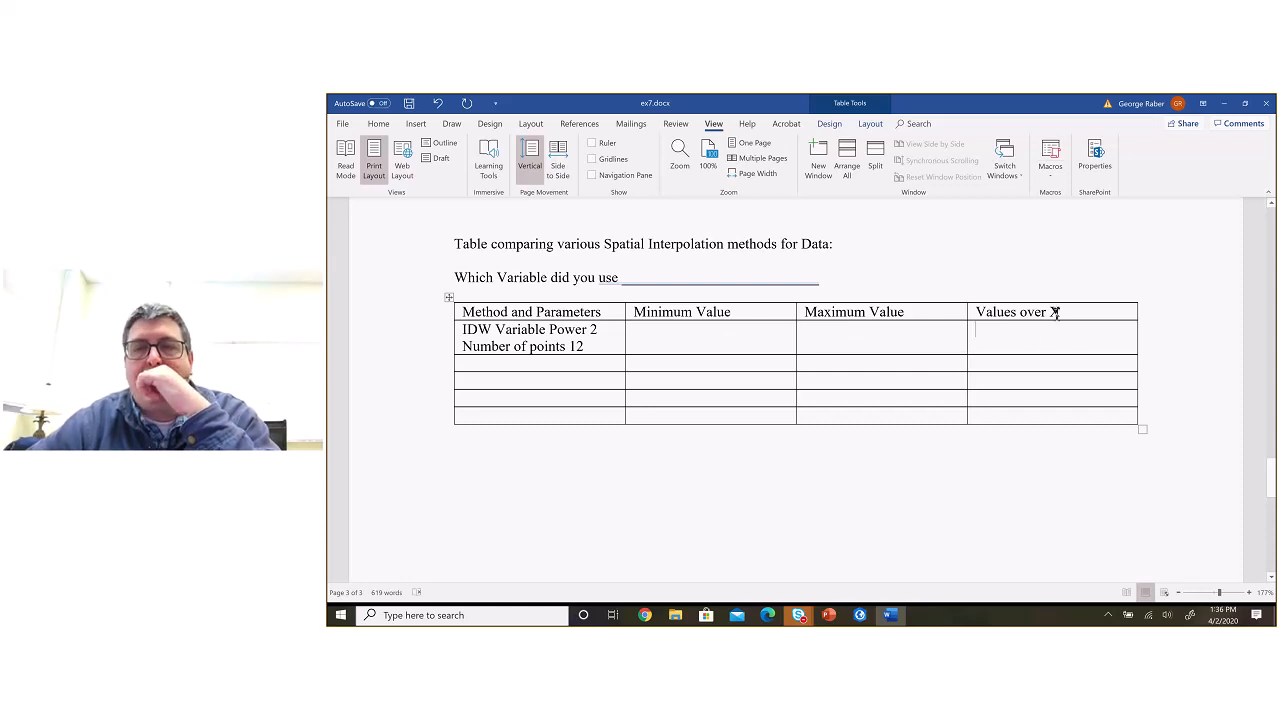
{"action": "left_click", "coordinate": [1054, 332]}
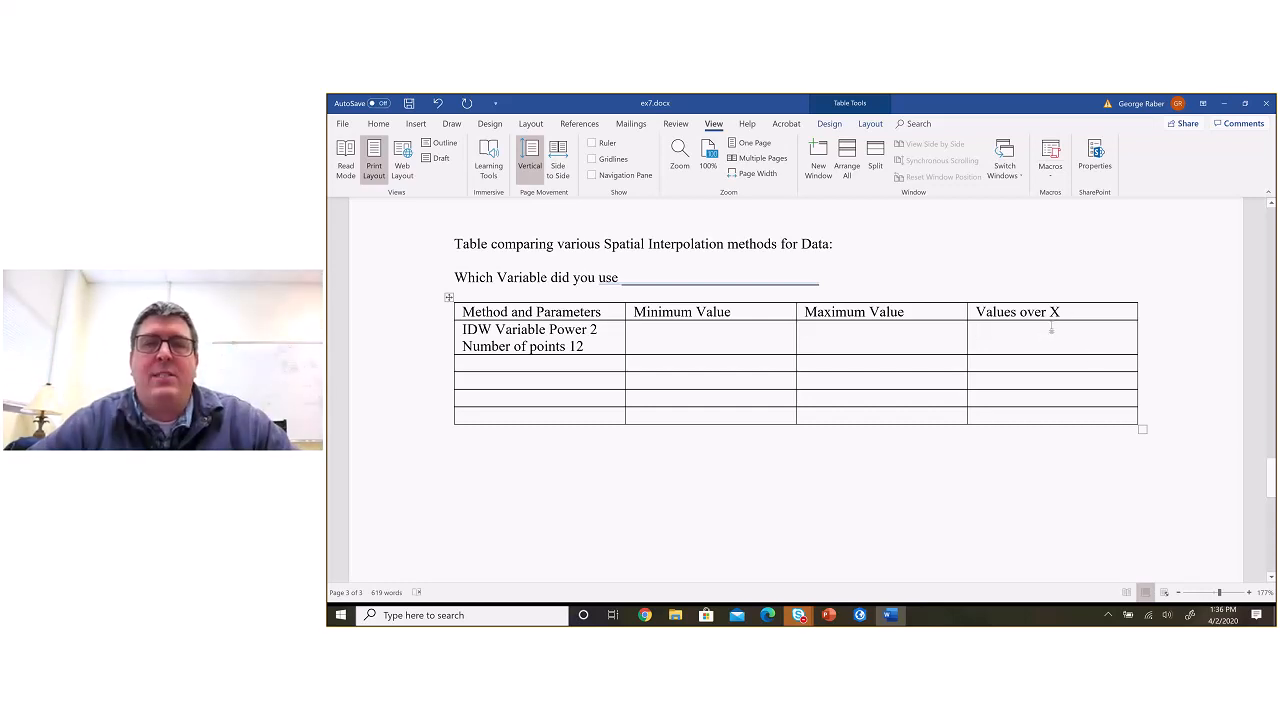
{"action": "key", "text": "alt+Tab"}
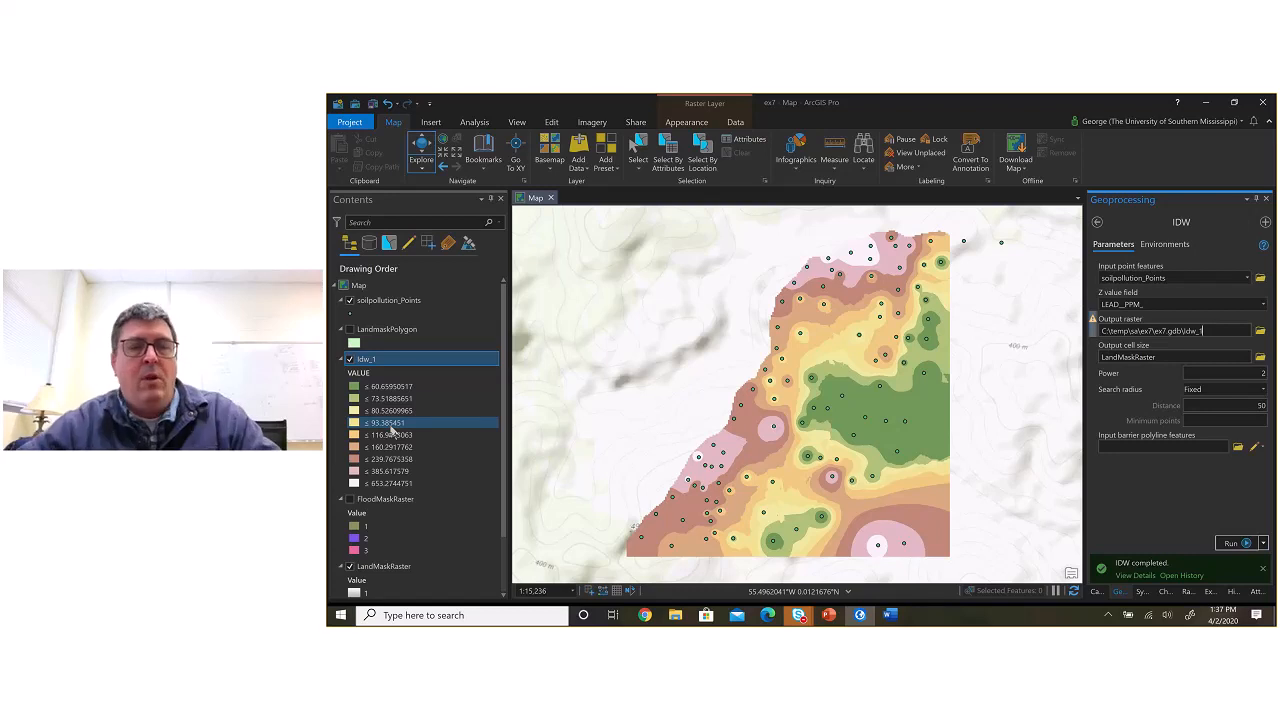
Step: Return to the Word document and change the comparison table's last column heading to "% Values over 100"
{"action": "key", "text": "alt+Tab"}
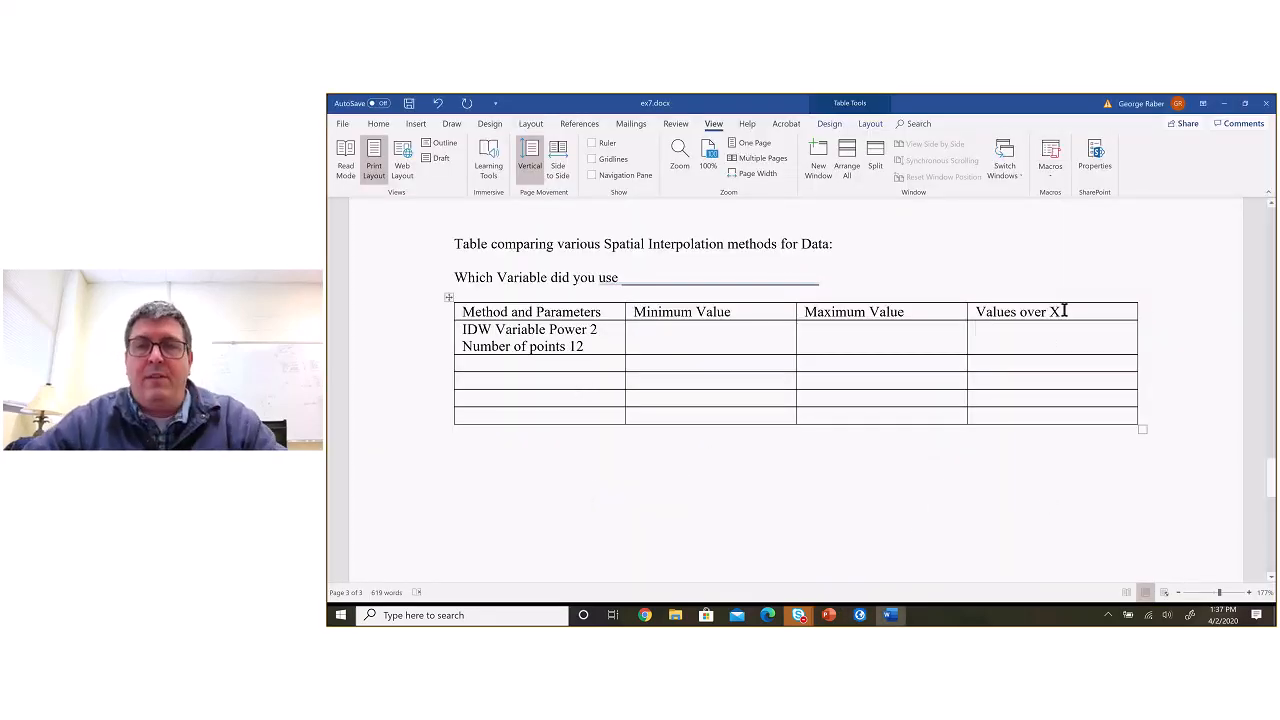
{"action": "key", "text": "BackSpace"}
{"action": "type", "text": "100"}
{"action": "left_click", "coordinate": [1046, 346]}
{"action": "left_click", "coordinate": [978, 315]}
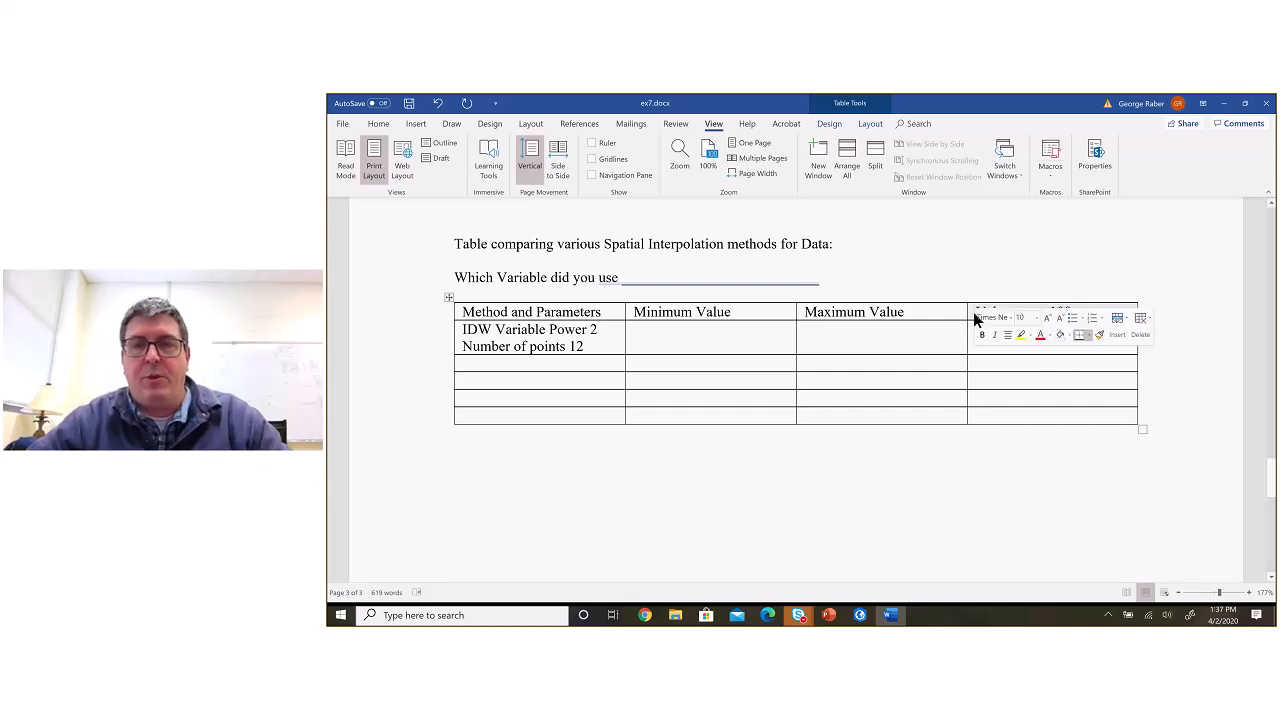
{"action": "left_click", "coordinate": [973, 397]}
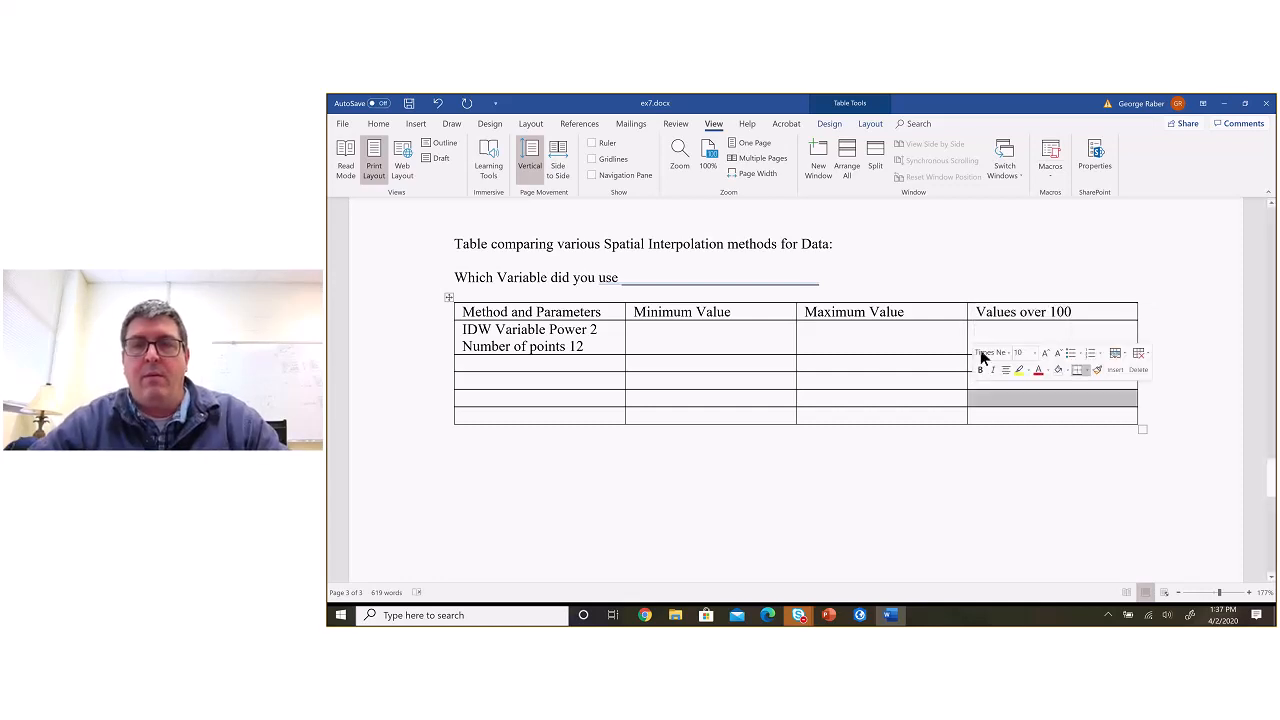
{"action": "left_click", "coordinate": [977, 312]}
{"action": "type", "text": "%"}
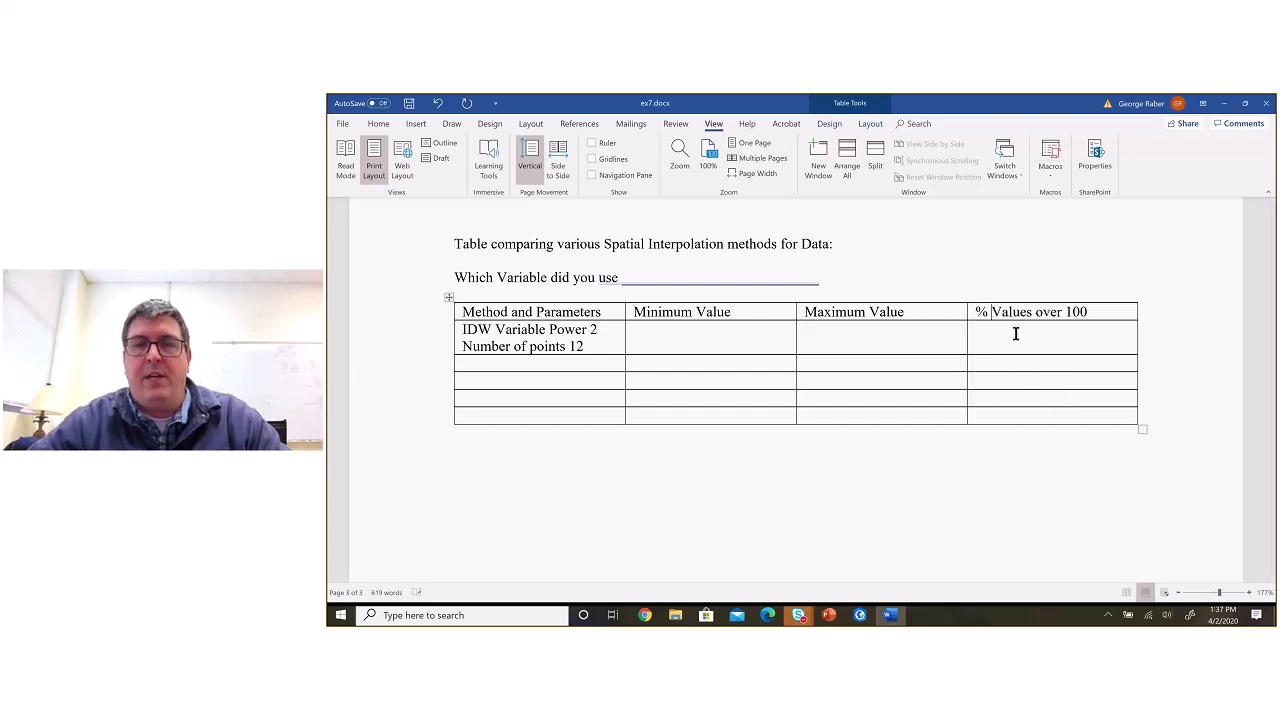
Step: Review the lab document's "What to hand in" section for the comparison table requirements
{"action": "scroll", "coordinate": [988, 304], "scroll_direction": "up", "scroll_amount": 10}
{"action": "scroll", "coordinate": [990, 304], "scroll_direction": "up", "scroll_amount": 10}
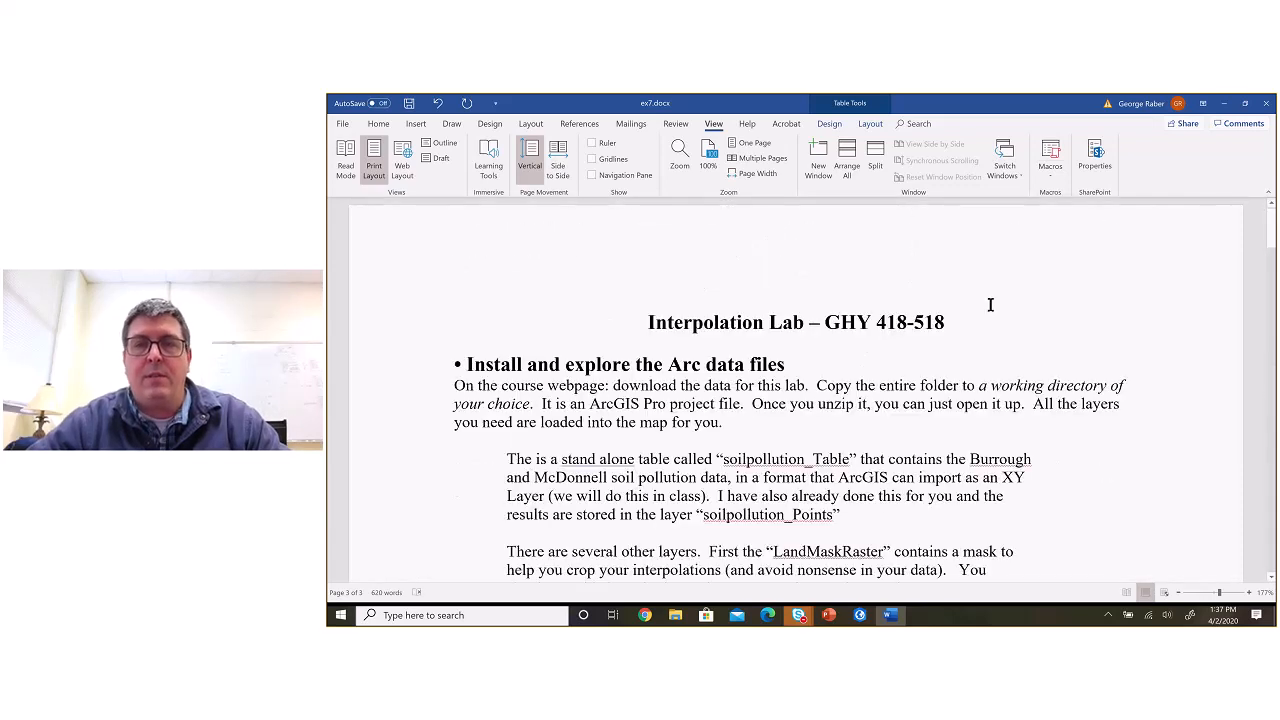
{"action": "scroll", "coordinate": [990, 304], "scroll_direction": "down", "scroll_amount": 5}
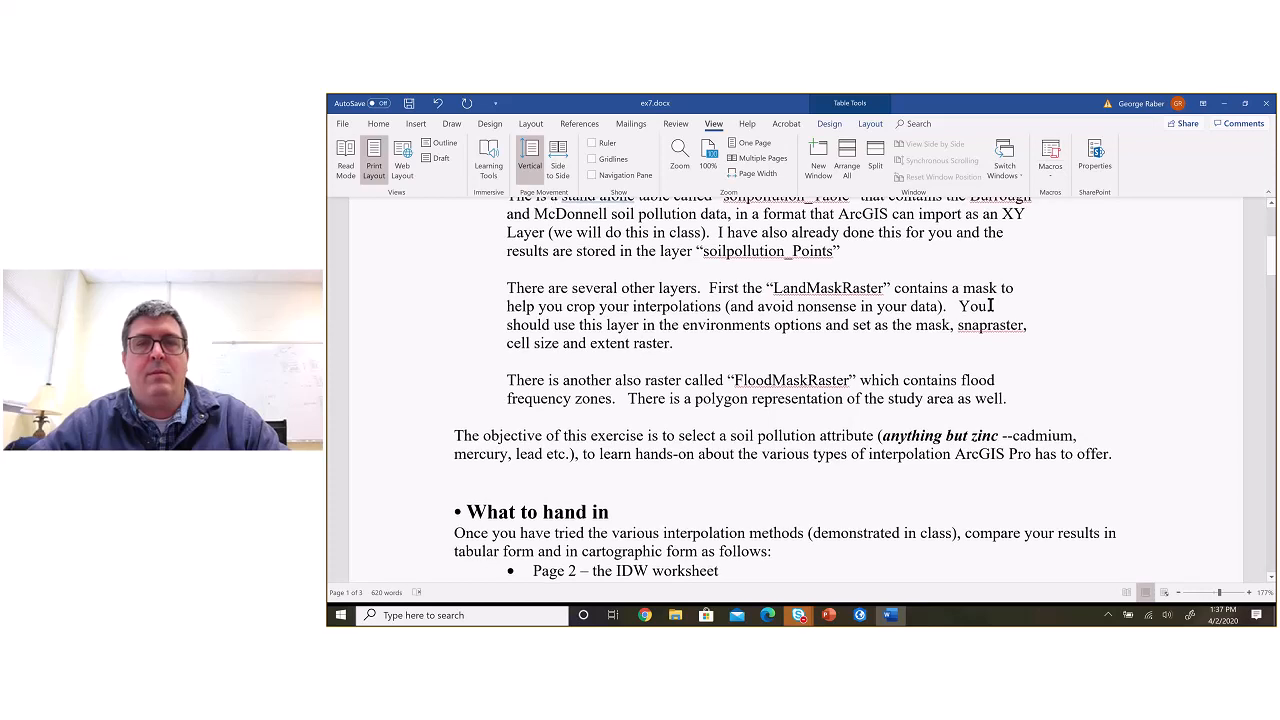
{"action": "scroll", "coordinate": [990, 306], "scroll_direction": "up", "scroll_amount": 1}
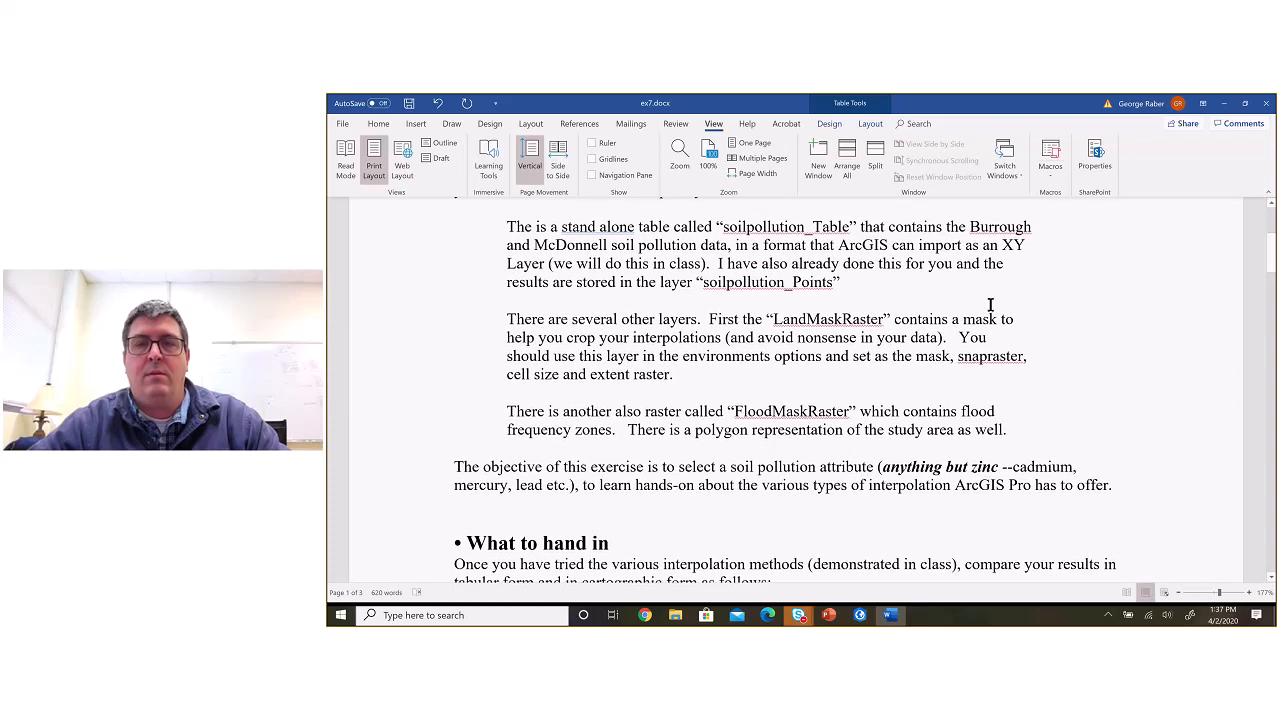
{"action": "scroll", "coordinate": [990, 304], "scroll_direction": "down", "scroll_amount": 3}
{"action": "scroll", "coordinate": [990, 305], "scroll_direction": "down", "scroll_amount": 7}
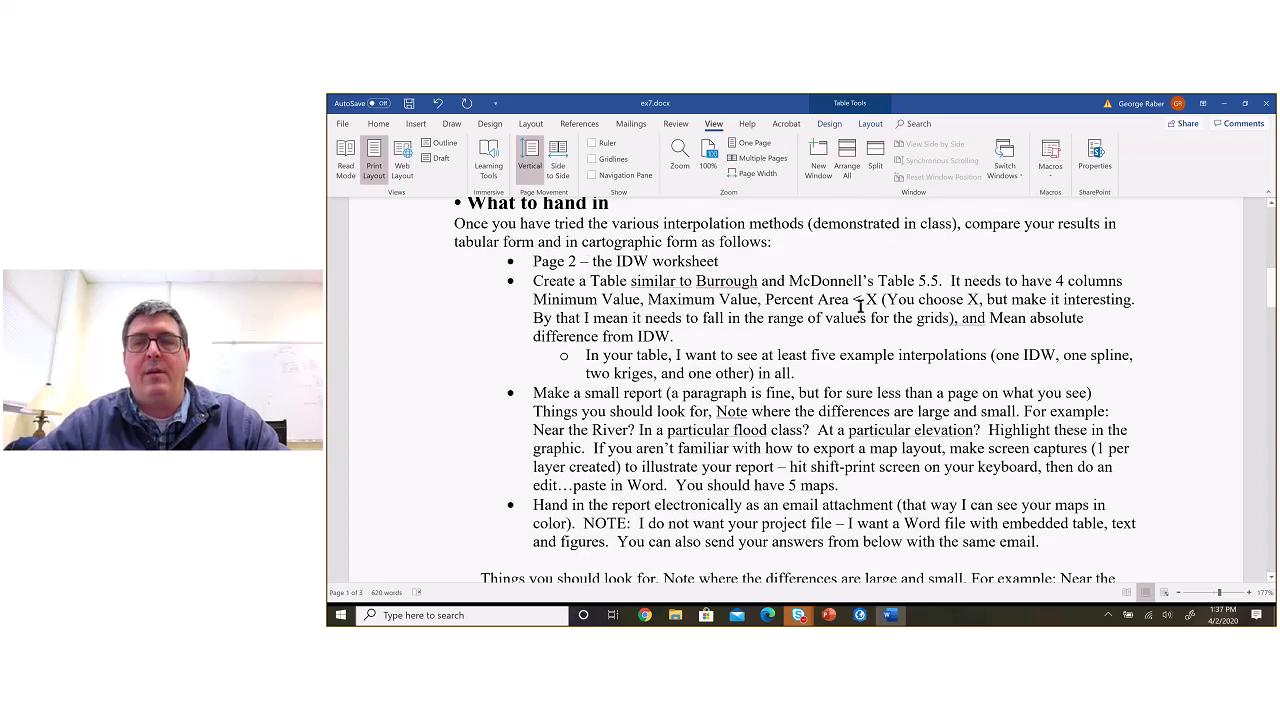
{"action": "key", "text": "alt+Tab"}
{"action": "key", "text": "alt+Tab"}
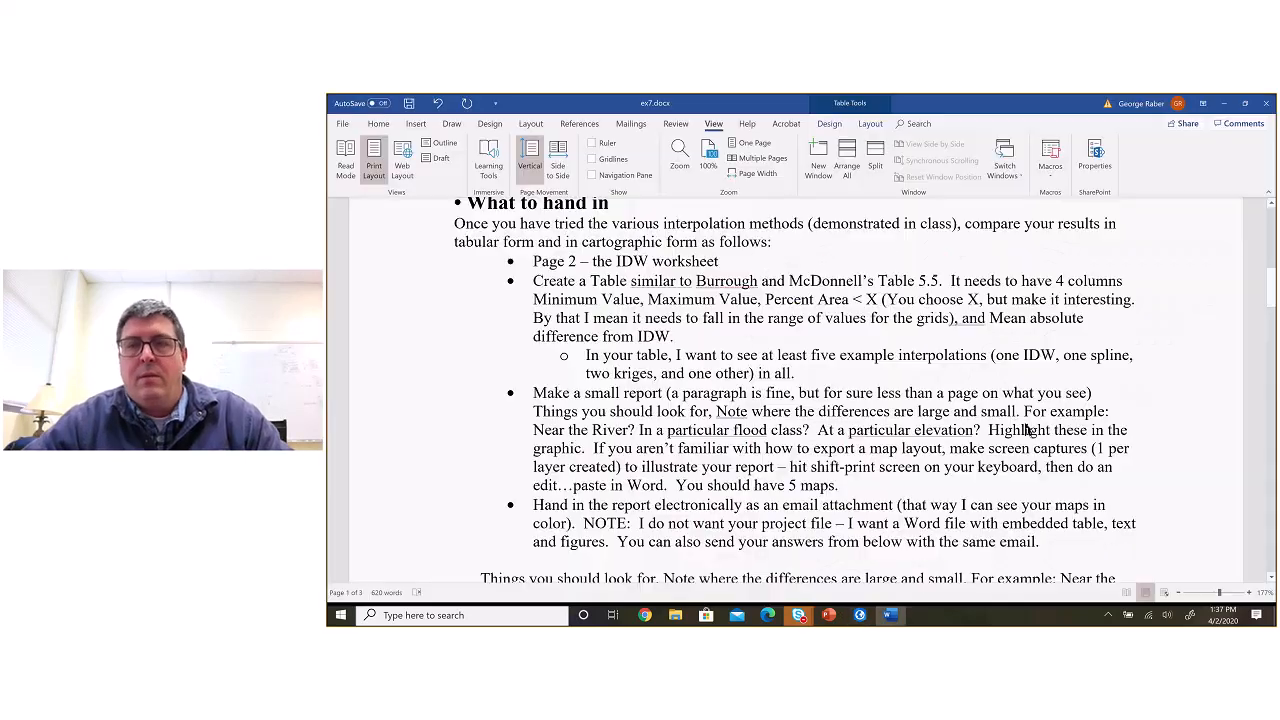
{"action": "key", "text": "alt+Tab"}
{"action": "key", "text": "alt+Tab"}
{"action": "key", "text": "alt+Tab"}
{"action": "key", "text": "alt+Tab"}
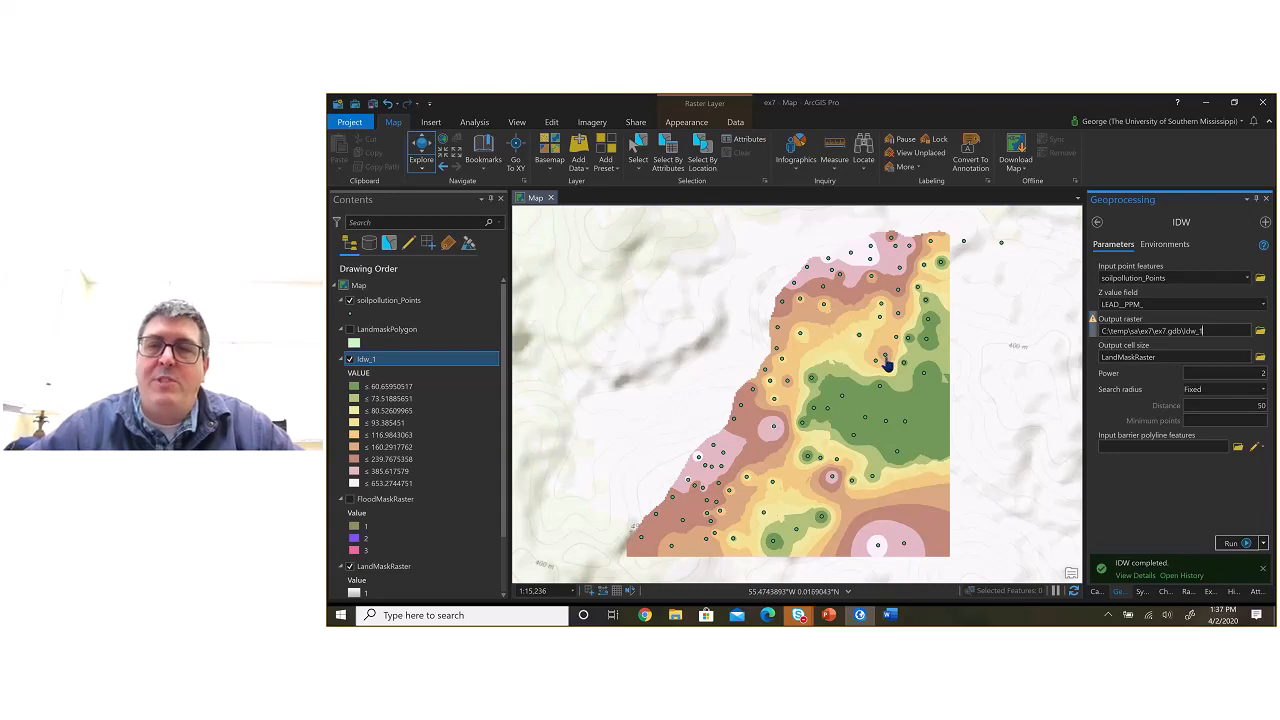
{"action": "key", "text": "alt+Tab"}
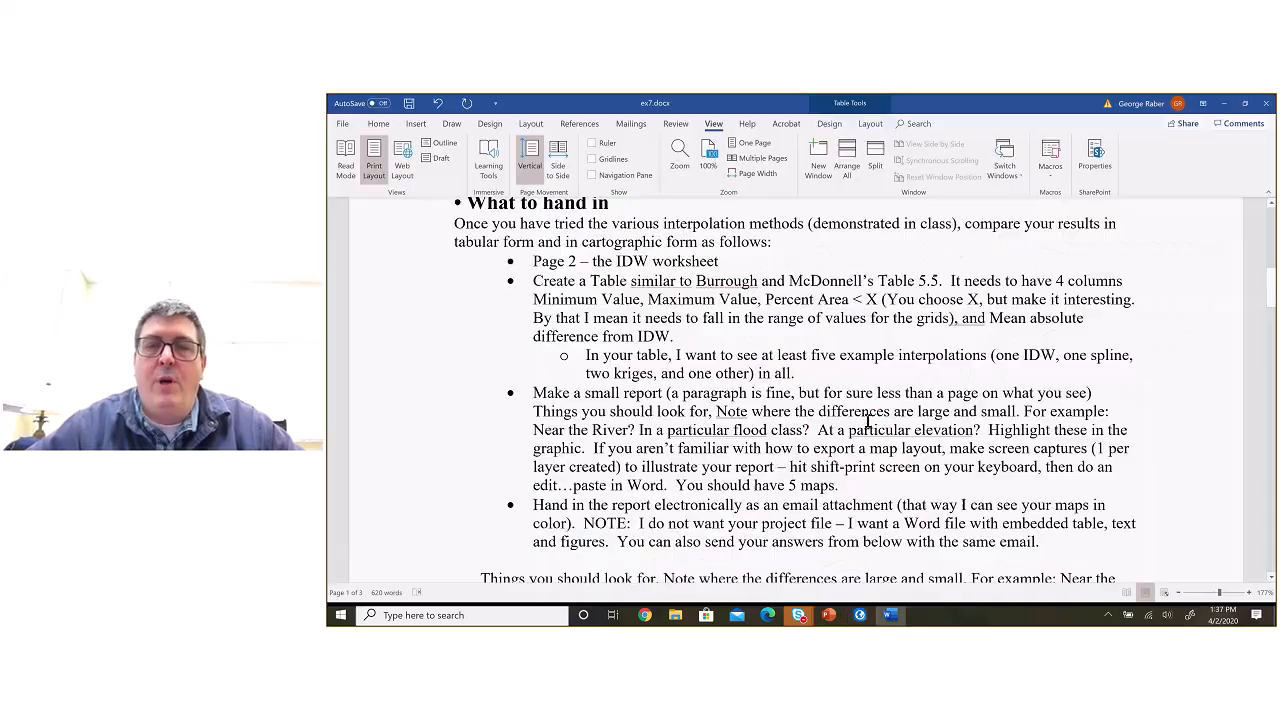
Step: Return to the comparison table and locate the IDW row's empty Minimum Value and Maximum Value cells
{"action": "scroll", "coordinate": [889, 334], "scroll_direction": "down", "scroll_amount": 1}
{"action": "scroll", "coordinate": [889, 334], "scroll_direction": "down", "scroll_amount": 15}
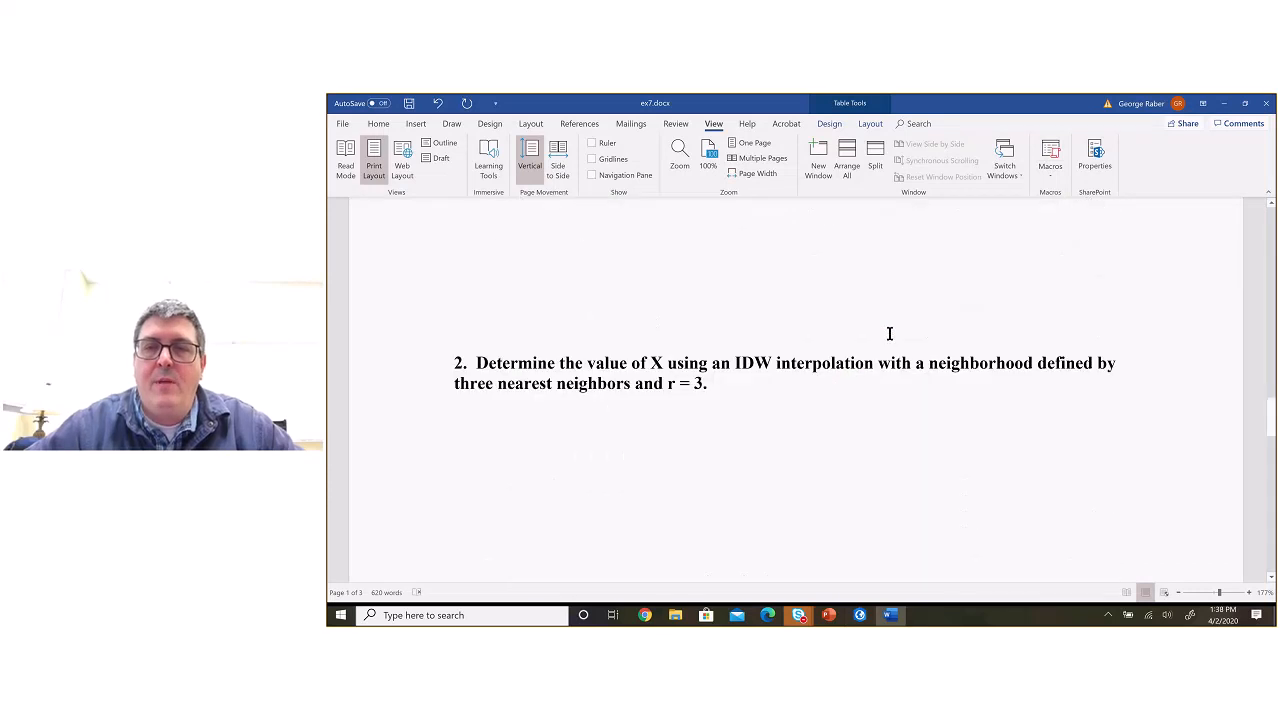
{"action": "scroll", "coordinate": [879, 299], "scroll_direction": "down", "scroll_amount": 2}
{"action": "scroll", "coordinate": [879, 299], "scroll_direction": "up", "scroll_amount": 3}
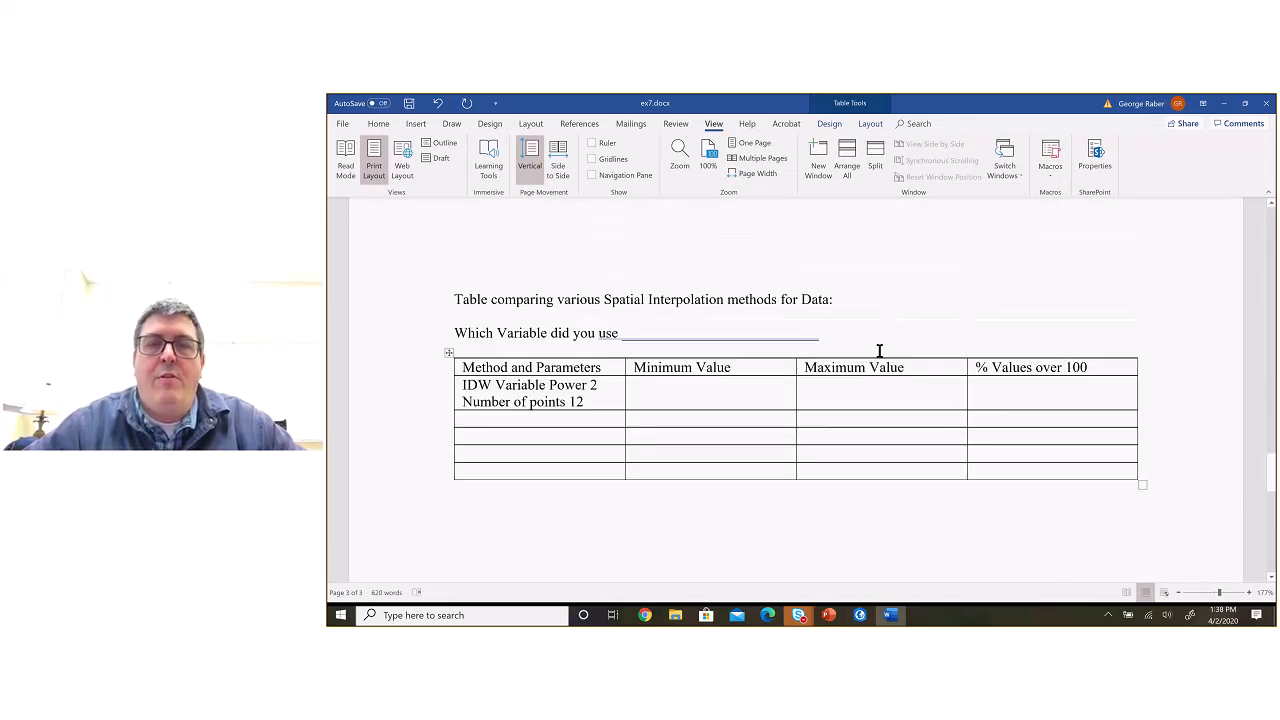
{"action": "left_click", "coordinate": [734, 389]}
{"action": "left_click", "coordinate": [843, 393]}
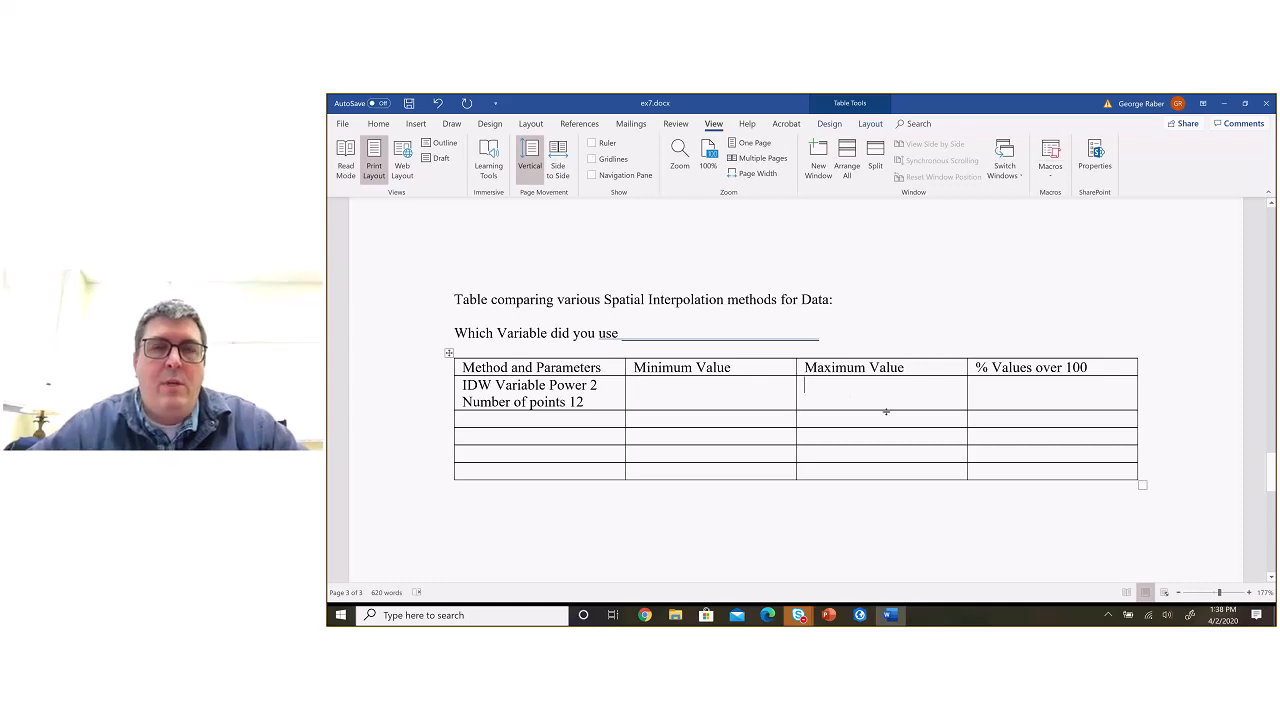
Step: Switch to ArcGIS Pro and open the layer properties of Idw_1
{"action": "key", "text": "alt+Tab"}
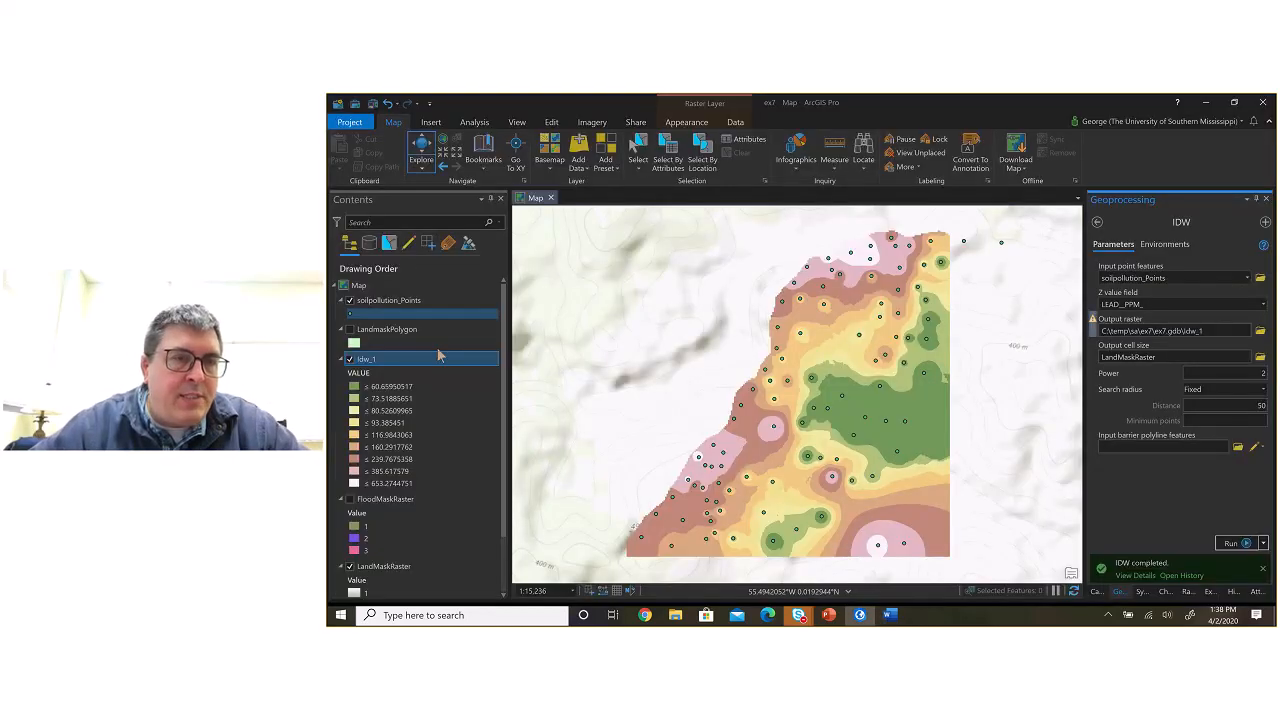
{"action": "right_click", "coordinate": [391, 360]}
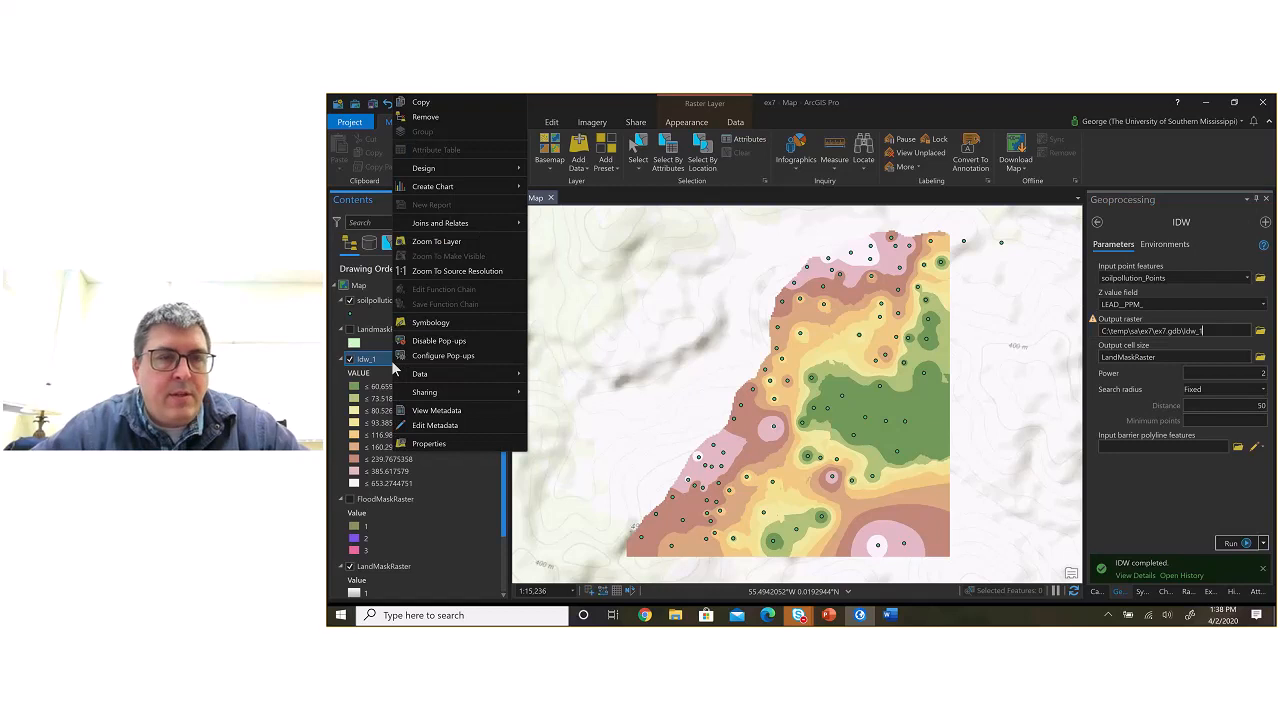
{"action": "left_click", "coordinate": [424, 445]}
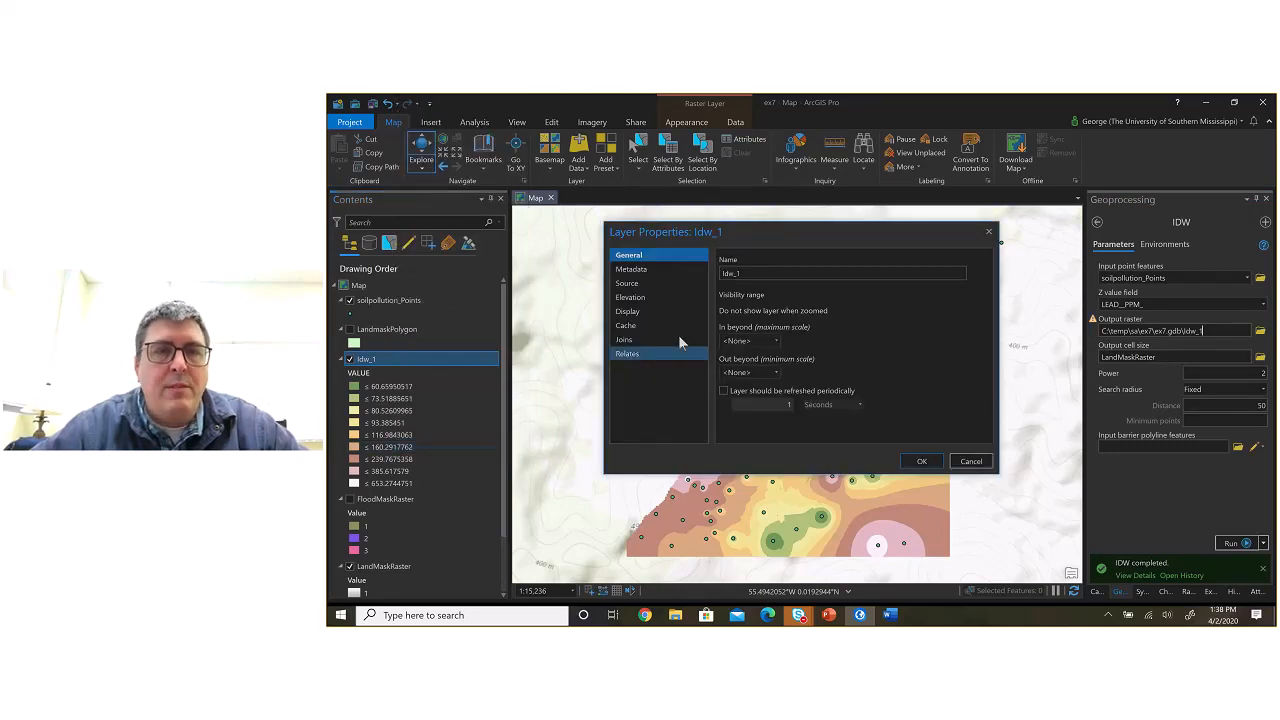
{"action": "key", "text": "Escape"}
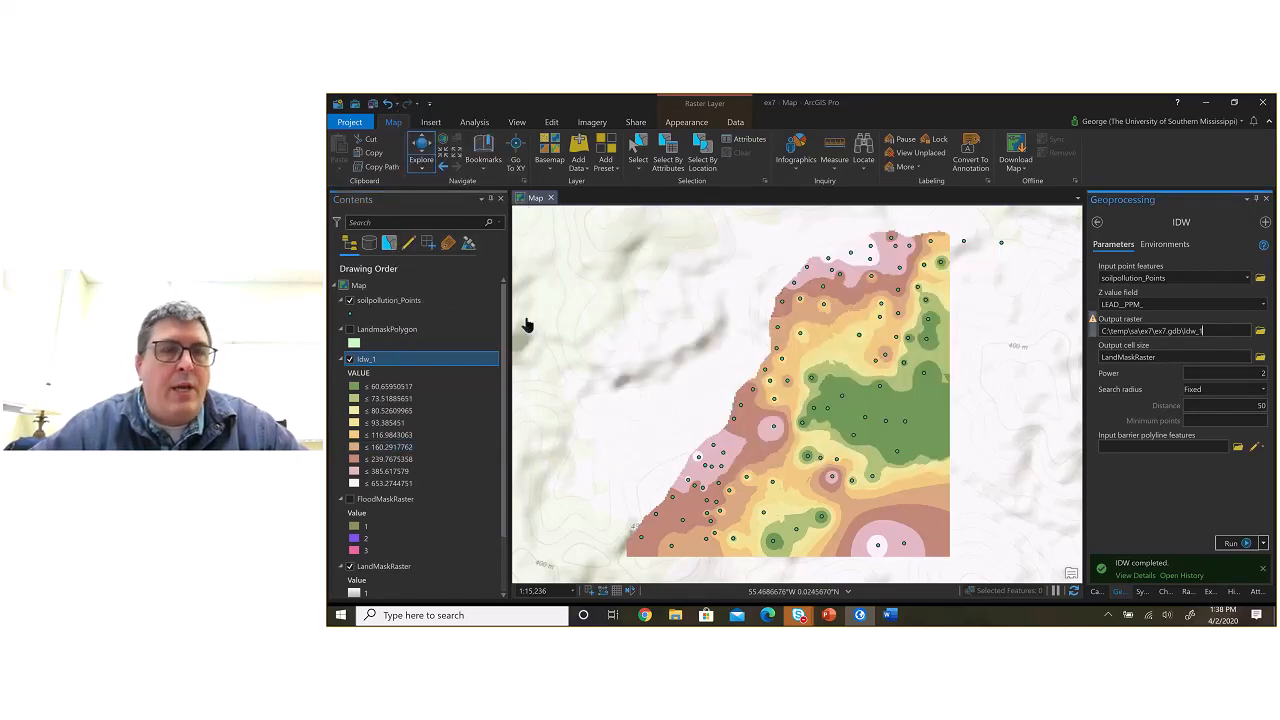
{"action": "right_click", "coordinate": [365, 366]}
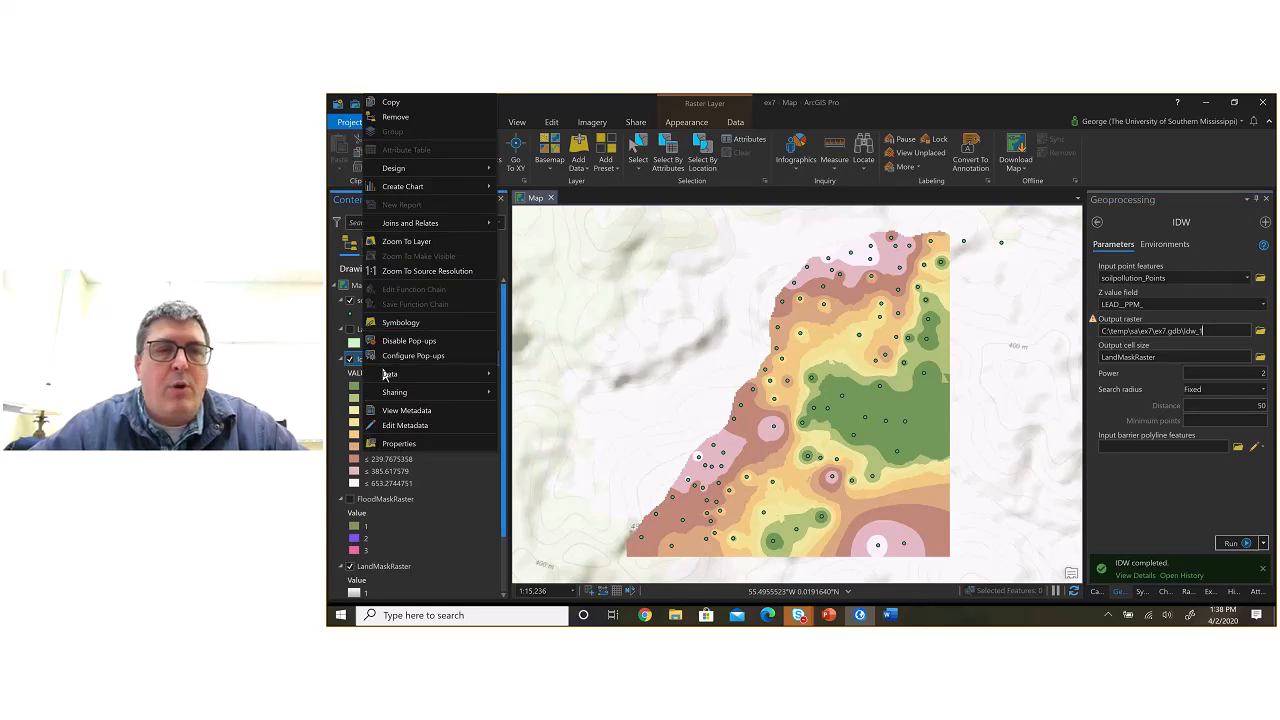
{"action": "left_click", "coordinate": [424, 446]}
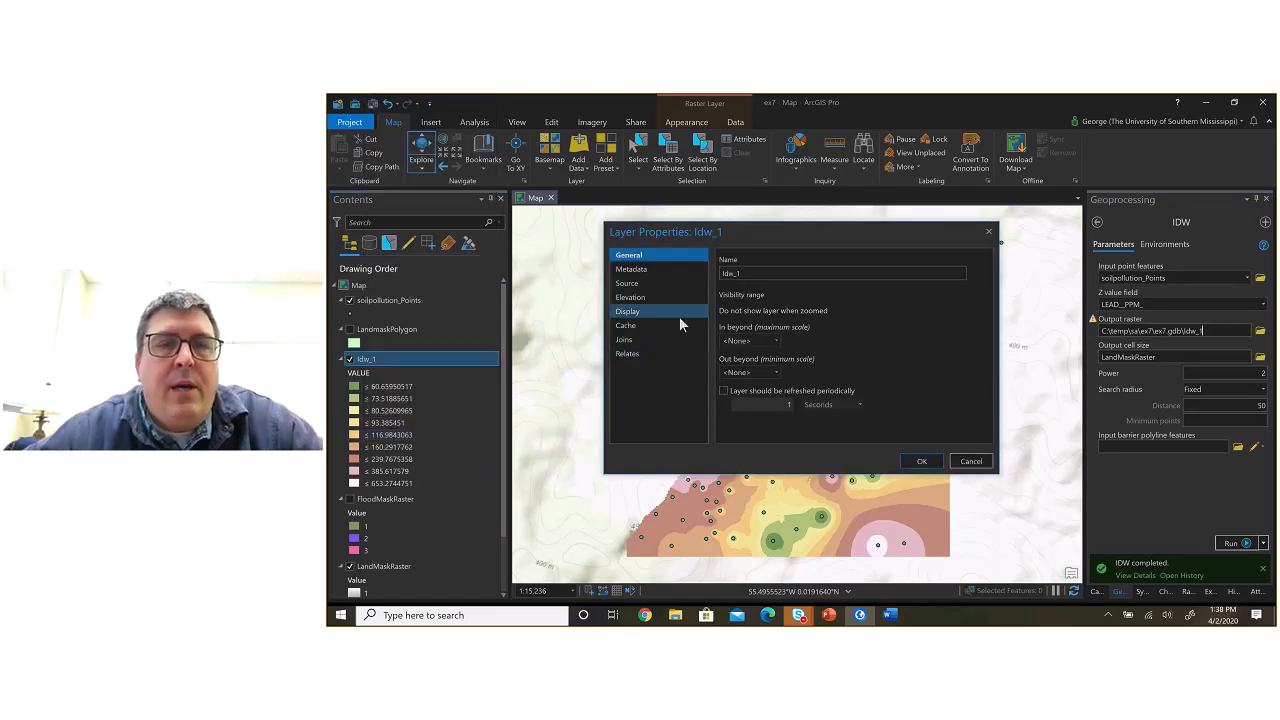
Step: Look through the Metadata and General properties of Idw_1 for the raster's minimum and maximum
{"action": "left_click", "coordinate": [652, 268]}
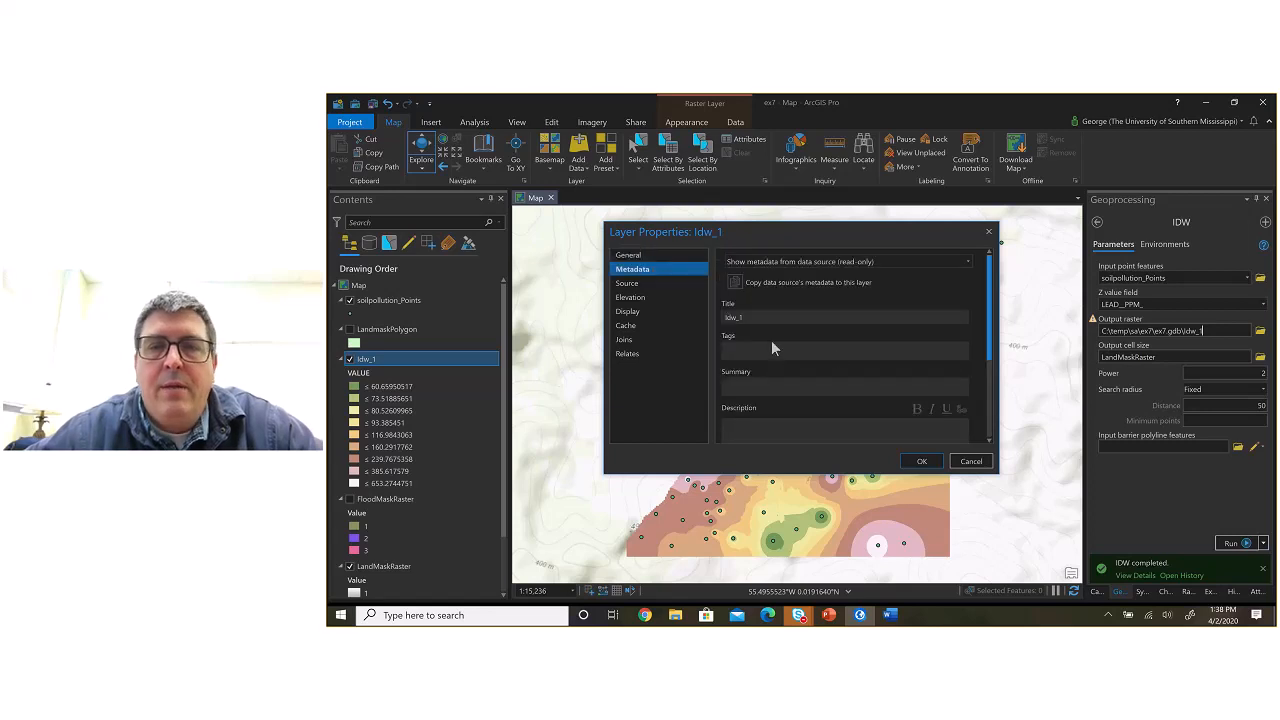
{"action": "scroll", "coordinate": [831, 355], "scroll_direction": "down", "scroll_amount": 3}
{"action": "scroll", "coordinate": [831, 358], "scroll_direction": "up", "scroll_amount": 3}
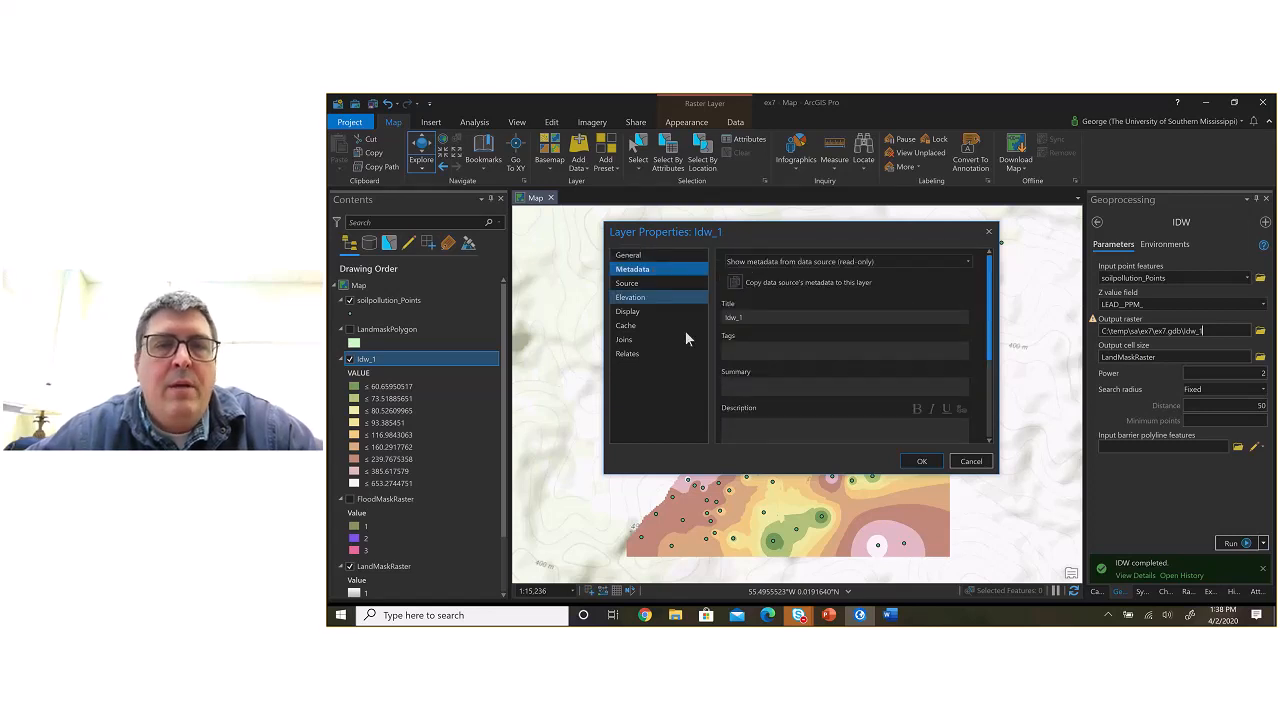
{"action": "left_click", "coordinate": [640, 257]}
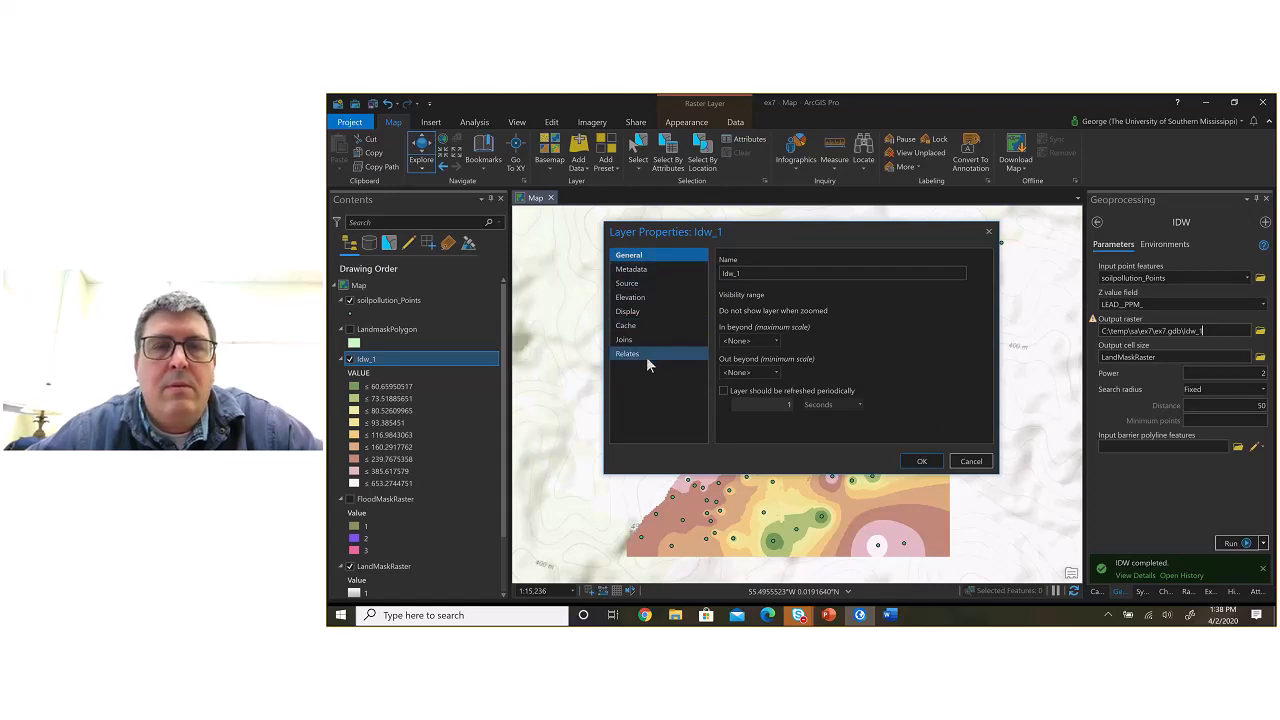
Step: Inspect the Source properties of Idw_1, including Raster Information, and display the band Statistics
{"action": "left_click", "coordinate": [640, 284]}
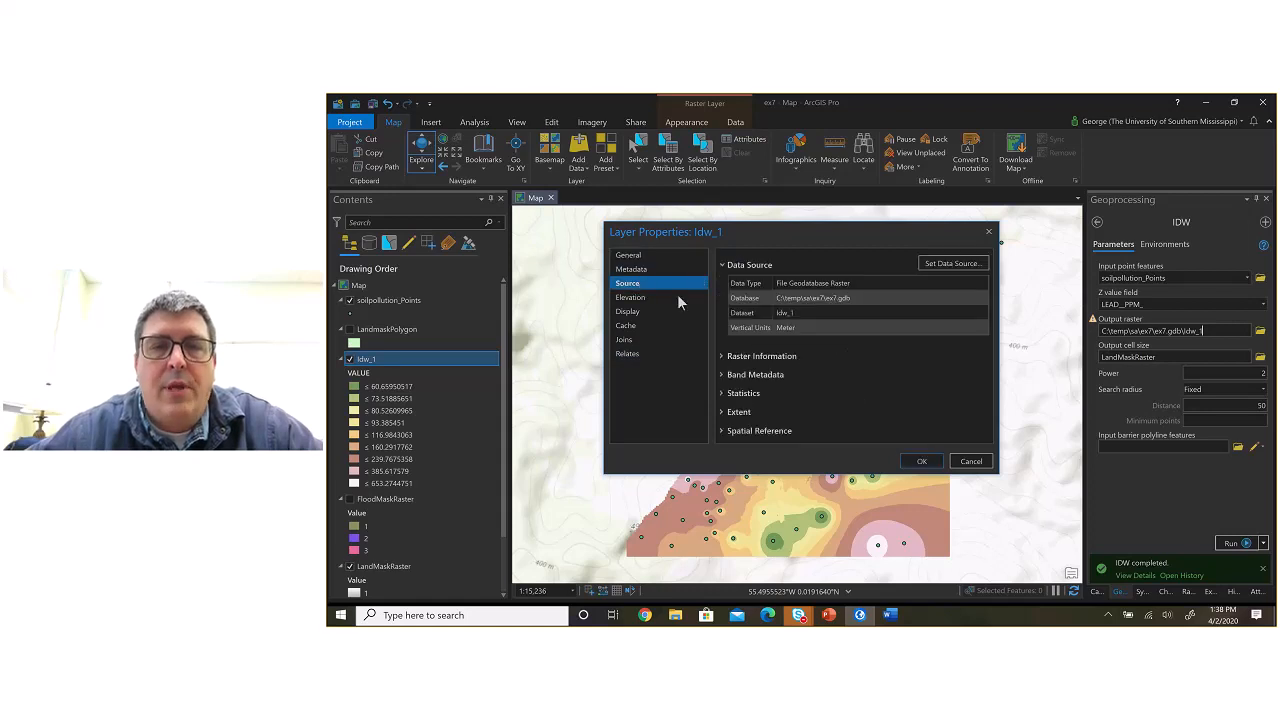
{"action": "left_click", "coordinate": [723, 357]}
{"action": "scroll", "coordinate": [786, 372], "scroll_direction": "down", "scroll_amount": 4}
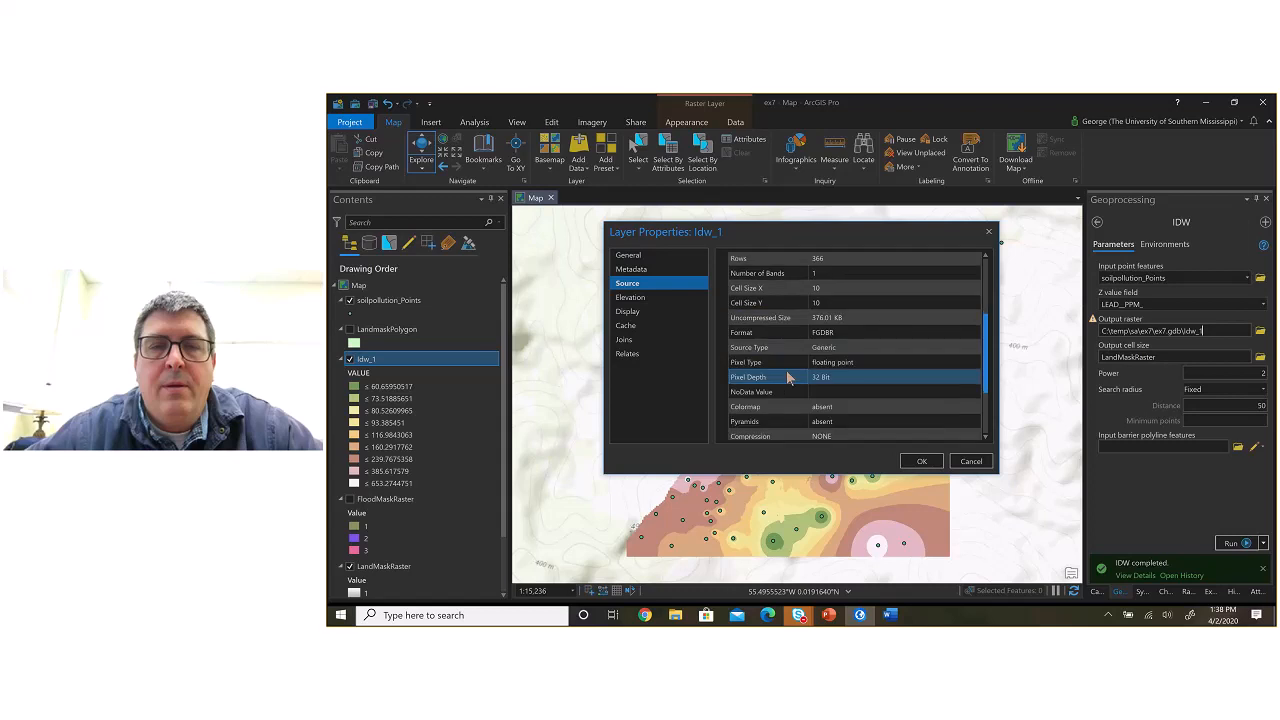
{"action": "scroll", "coordinate": [788, 377], "scroll_direction": "down", "scroll_amount": 2}
{"action": "scroll", "coordinate": [788, 377], "scroll_direction": "down", "scroll_amount": 1}
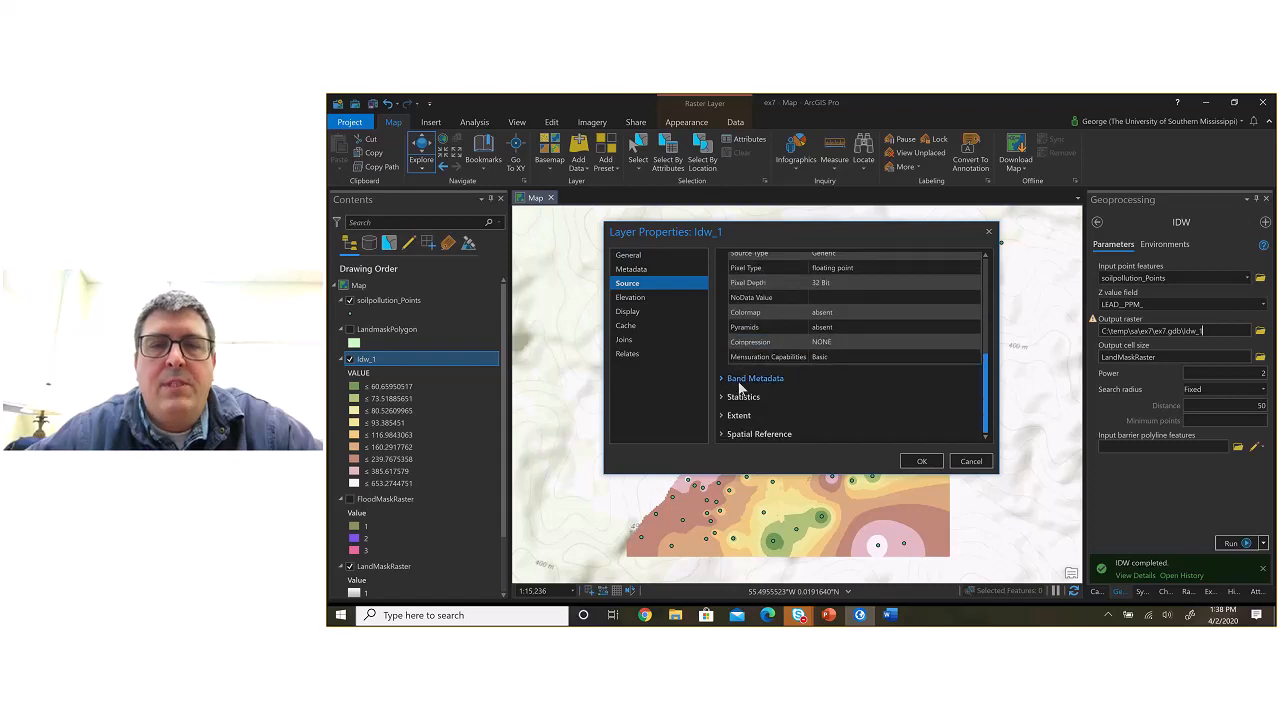
{"action": "left_click", "coordinate": [738, 381]}
{"action": "scroll", "coordinate": [738, 378], "scroll_direction": "up", "scroll_amount": 4}
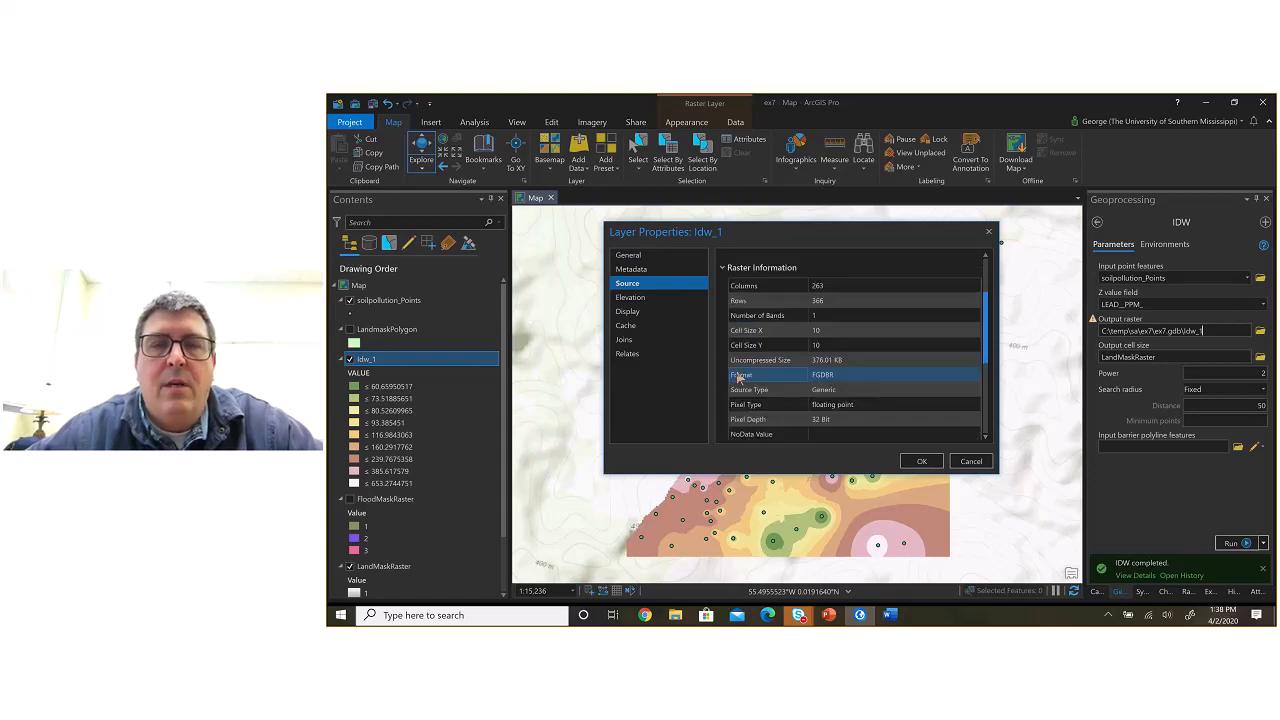
{"action": "scroll", "coordinate": [738, 377], "scroll_direction": "up", "scroll_amount": 2}
{"action": "left_click", "coordinate": [723, 330]}
{"action": "scroll", "coordinate": [826, 380], "scroll_direction": "down", "scroll_amount": 1}
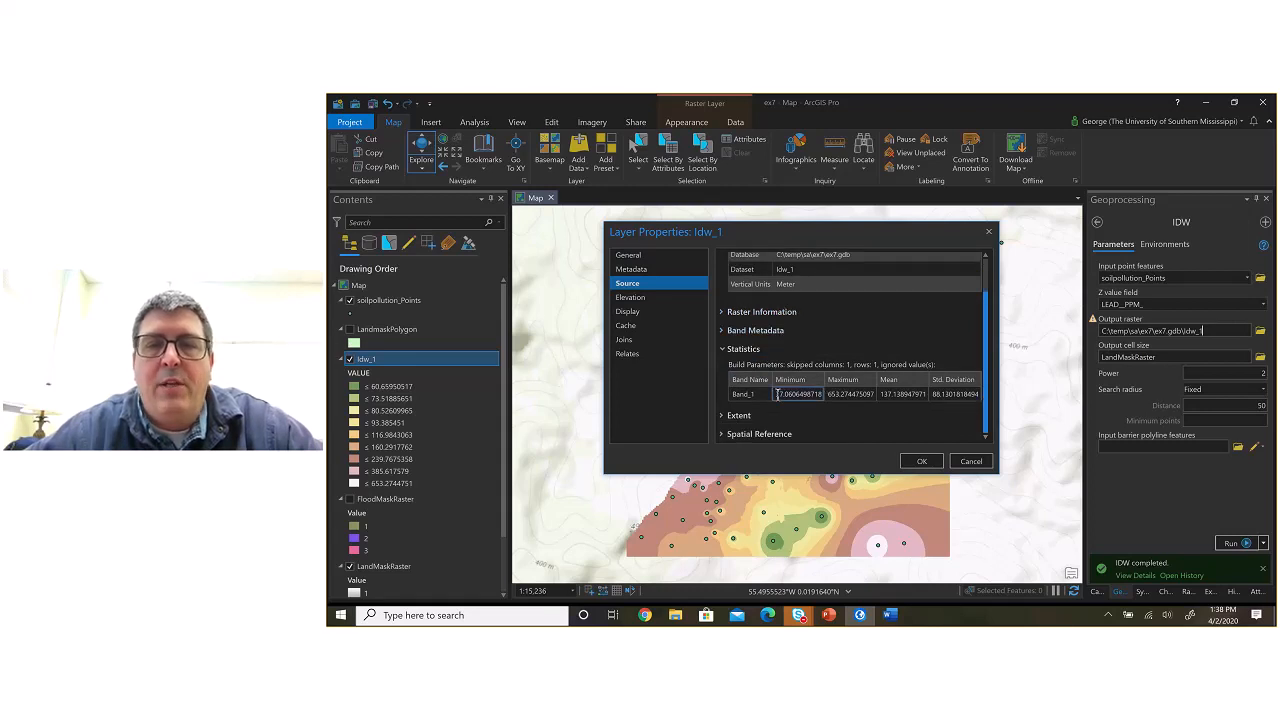
Step: Take the Band_1 minimum from the statistics and enter 37.06 as the IDW row's Minimum Value in Word
{"action": "left_click", "coordinate": [840, 394]}
{"action": "left_click", "coordinate": [881, 395]}
{"action": "left_click", "coordinate": [797, 395]}
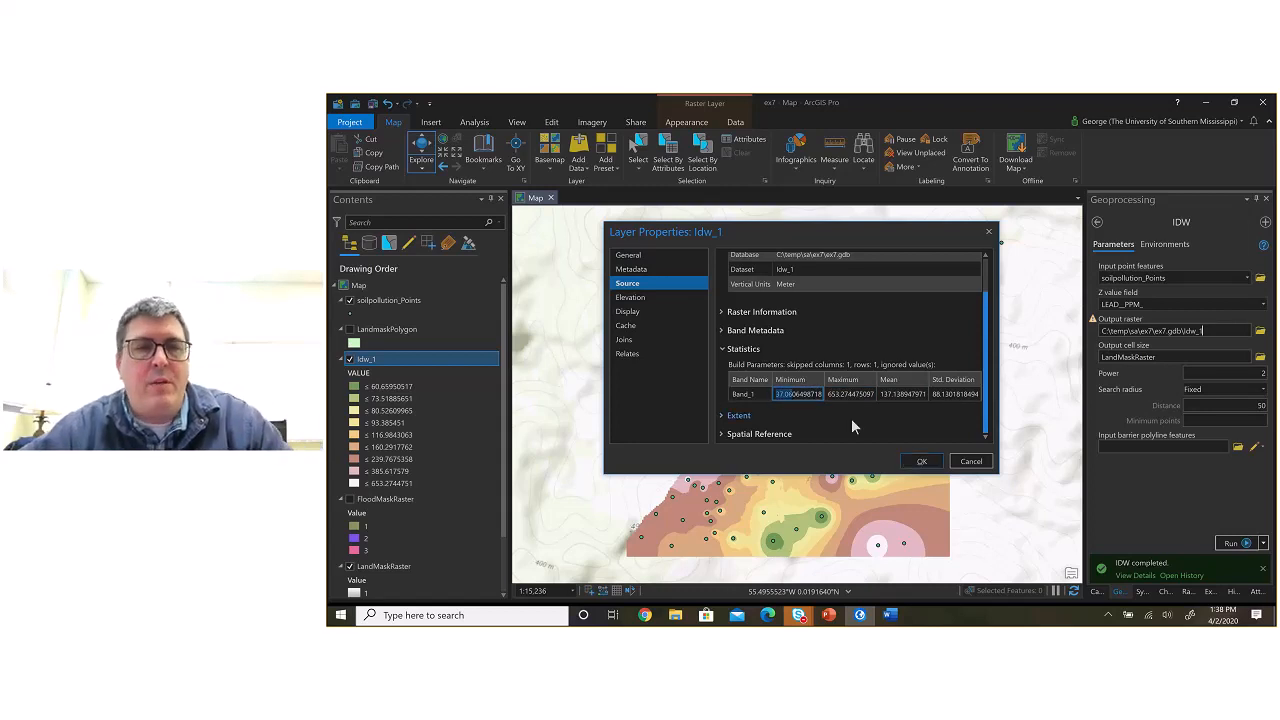
{"action": "key", "text": "alt+Tab"}
{"action": "type", "text": "37.06"}
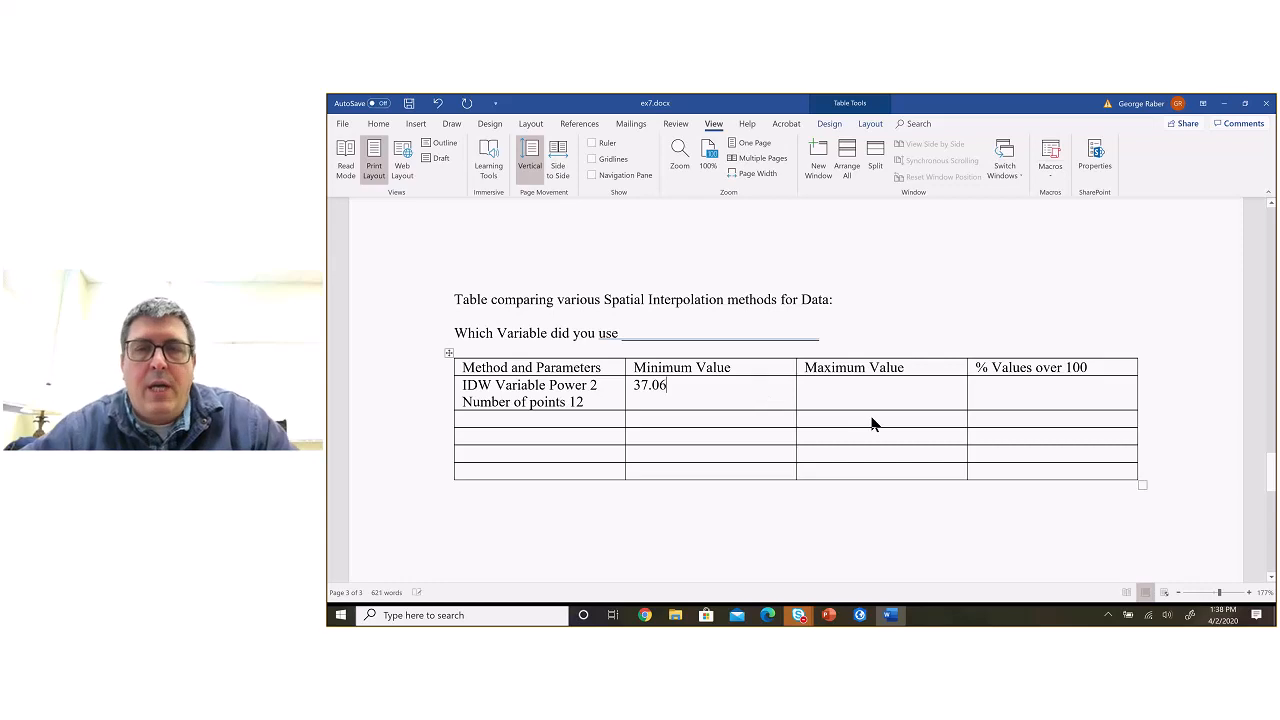
Step: Take the Band_1 maximum from ArcGIS Pro and enter 653.27 as the IDW row's Maximum Value in Word
{"action": "key", "text": "alt+Tab"}
{"action": "left_click", "coordinate": [847, 398]}
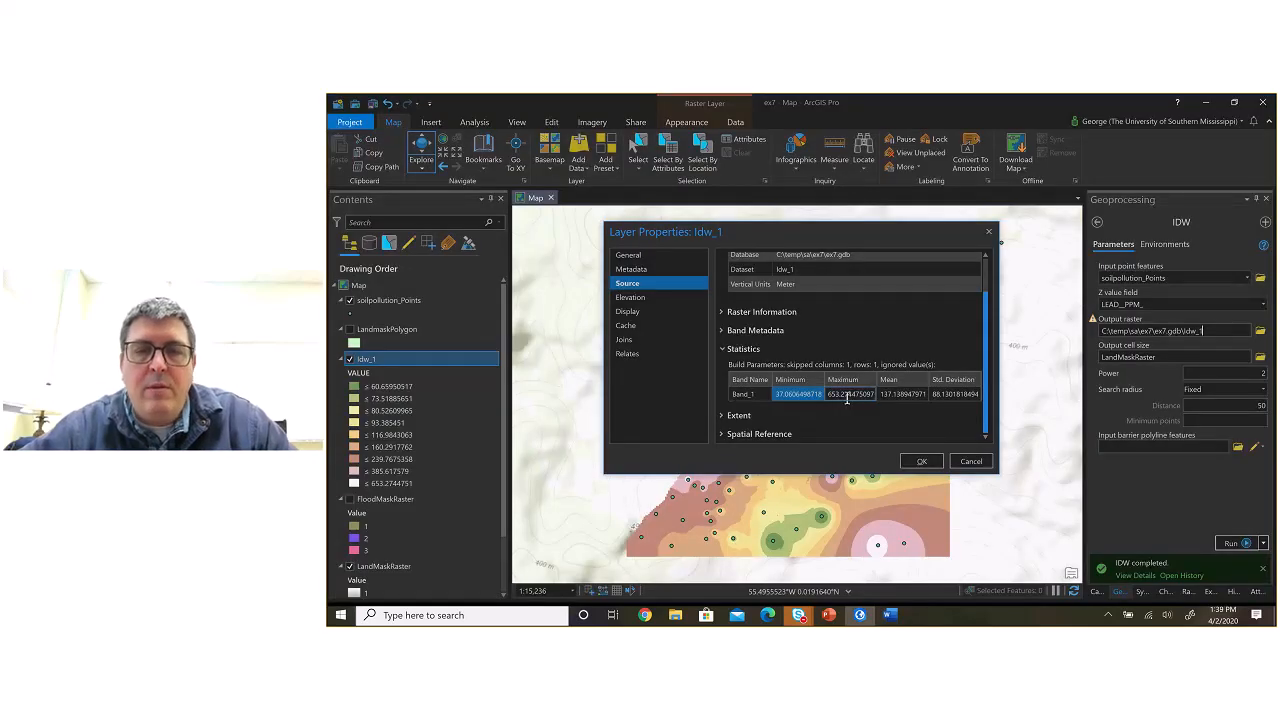
{"action": "key", "text": "alt+Tab"}
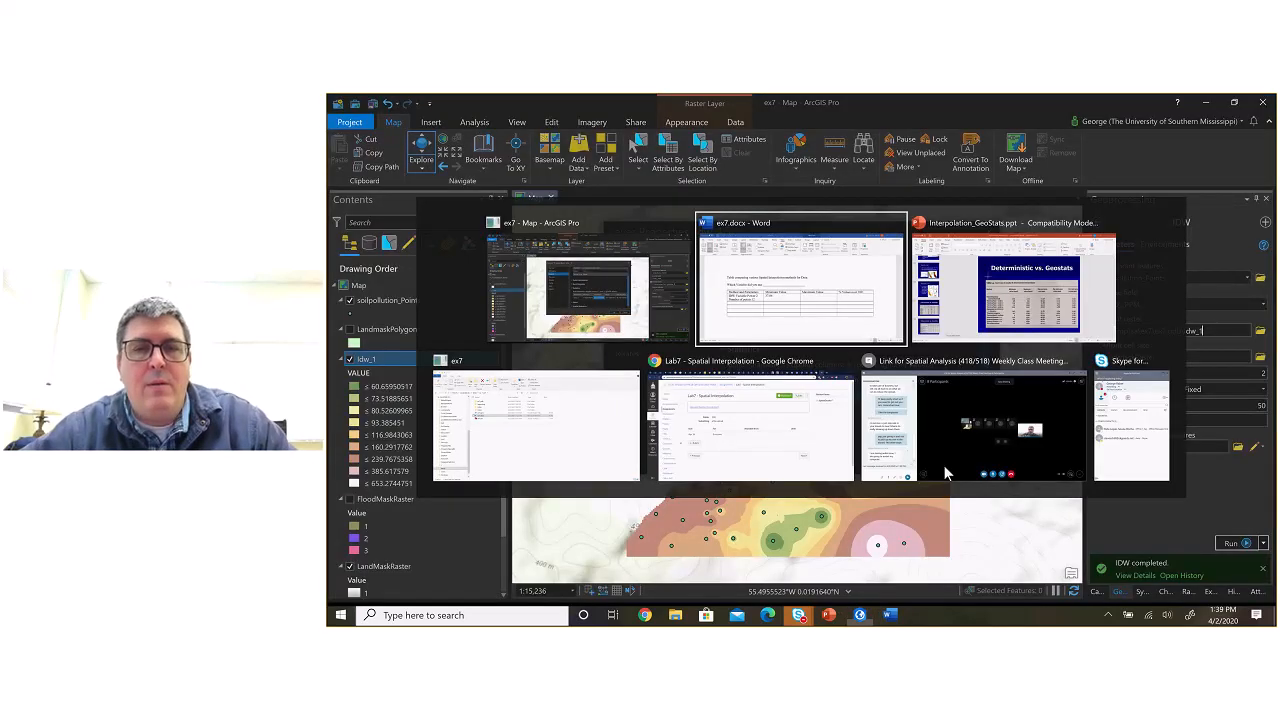
{"action": "type", "text": "653.27"}
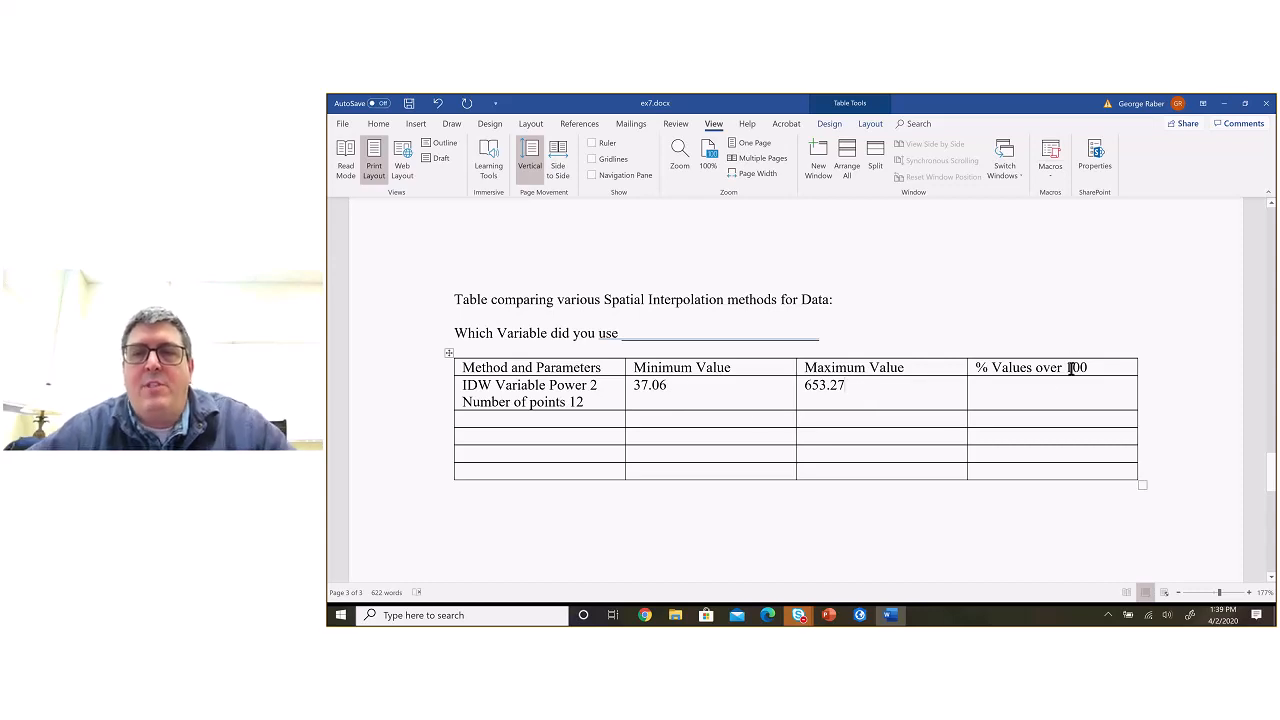
Step: Change the comparison table's last column heading to "% Area over 100"
{"action": "double_click", "coordinate": [1031, 367]}
{"action": "type", "text": "AR"}
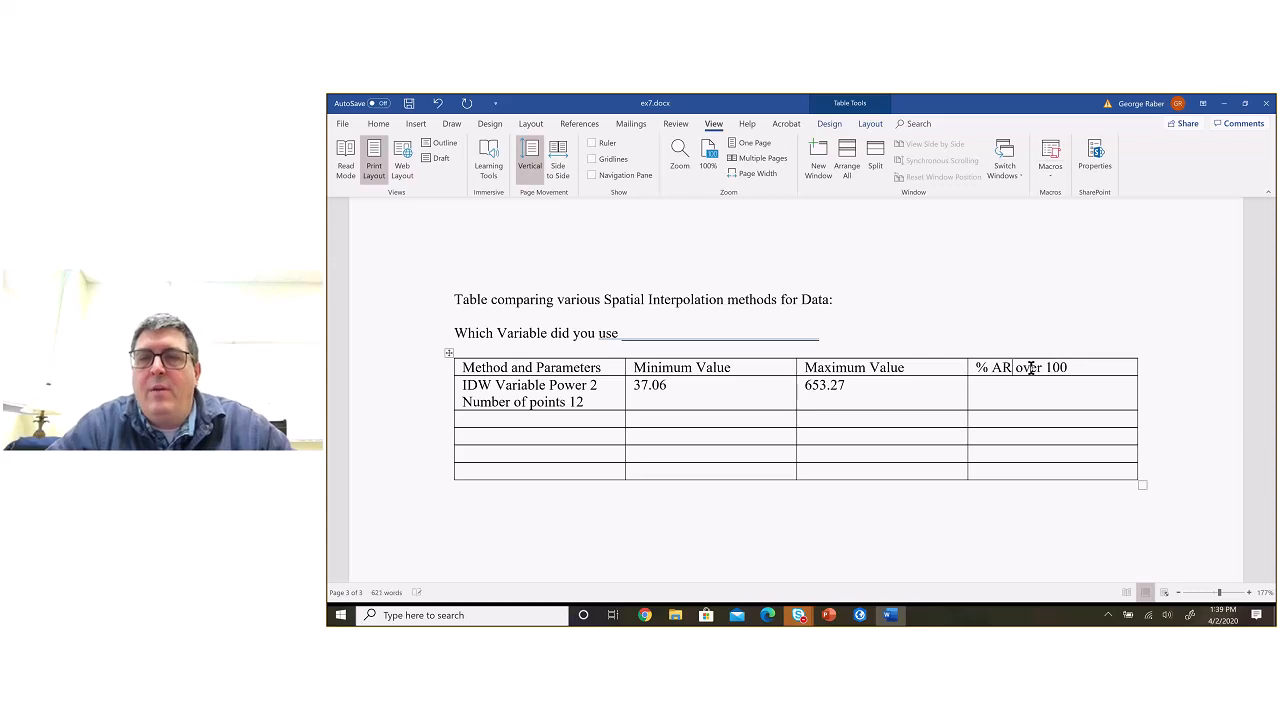
{"action": "key", "text": "BackSpace"}
{"action": "type", "text": "rea"}
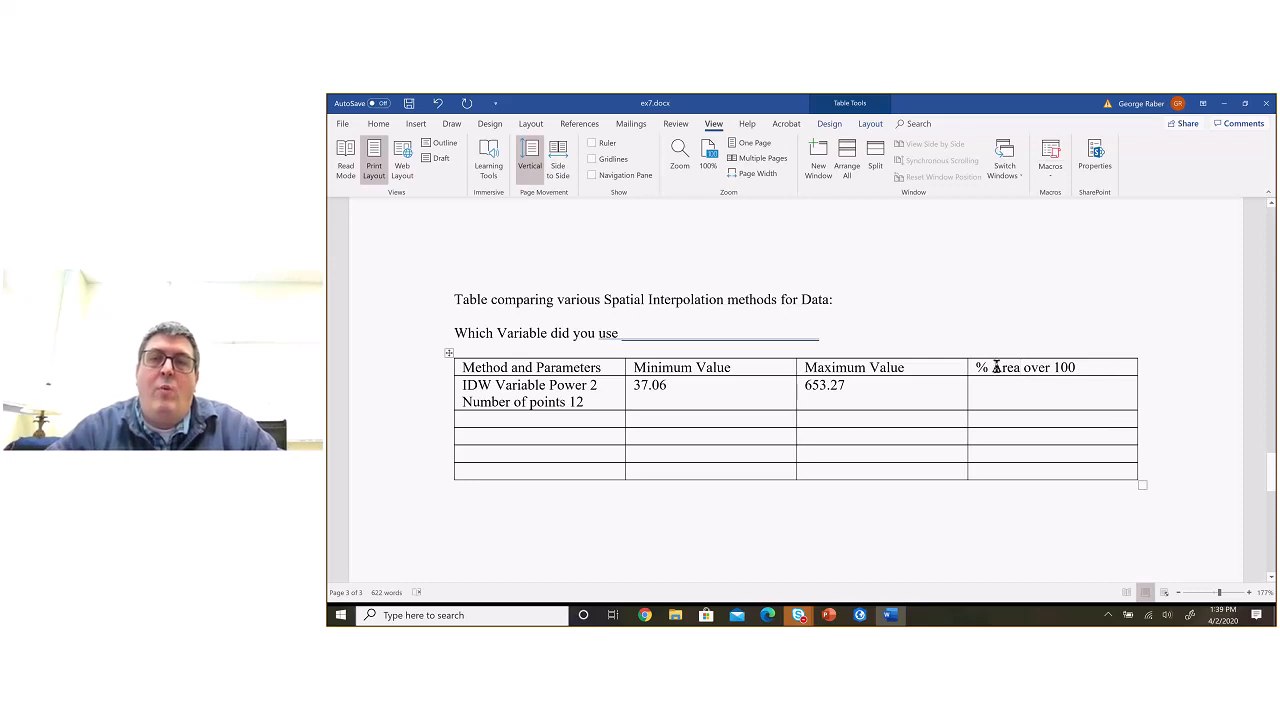
Step: Switch to ArcGIS Pro, close the Idw_1 properties and identify the pixel value at a location on the Idw_1 raster
{"action": "key", "text": "alt+Tab"}
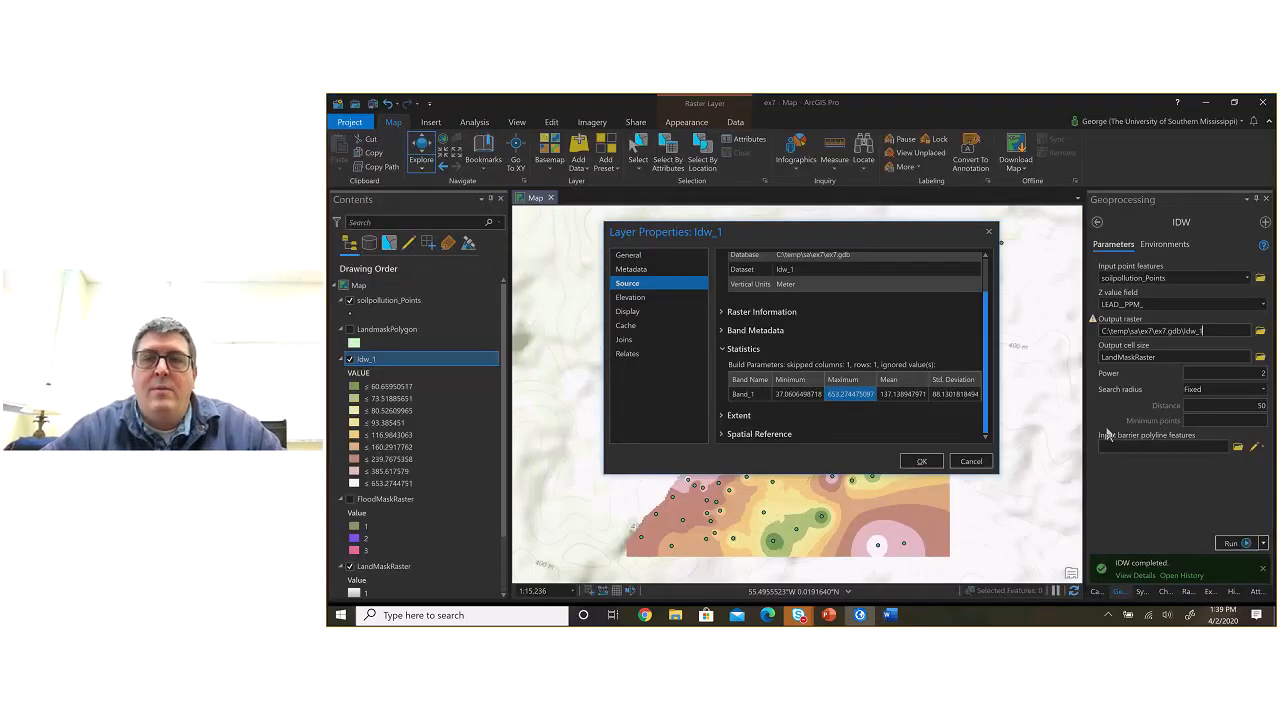
{"action": "left_click", "coordinate": [989, 231]}
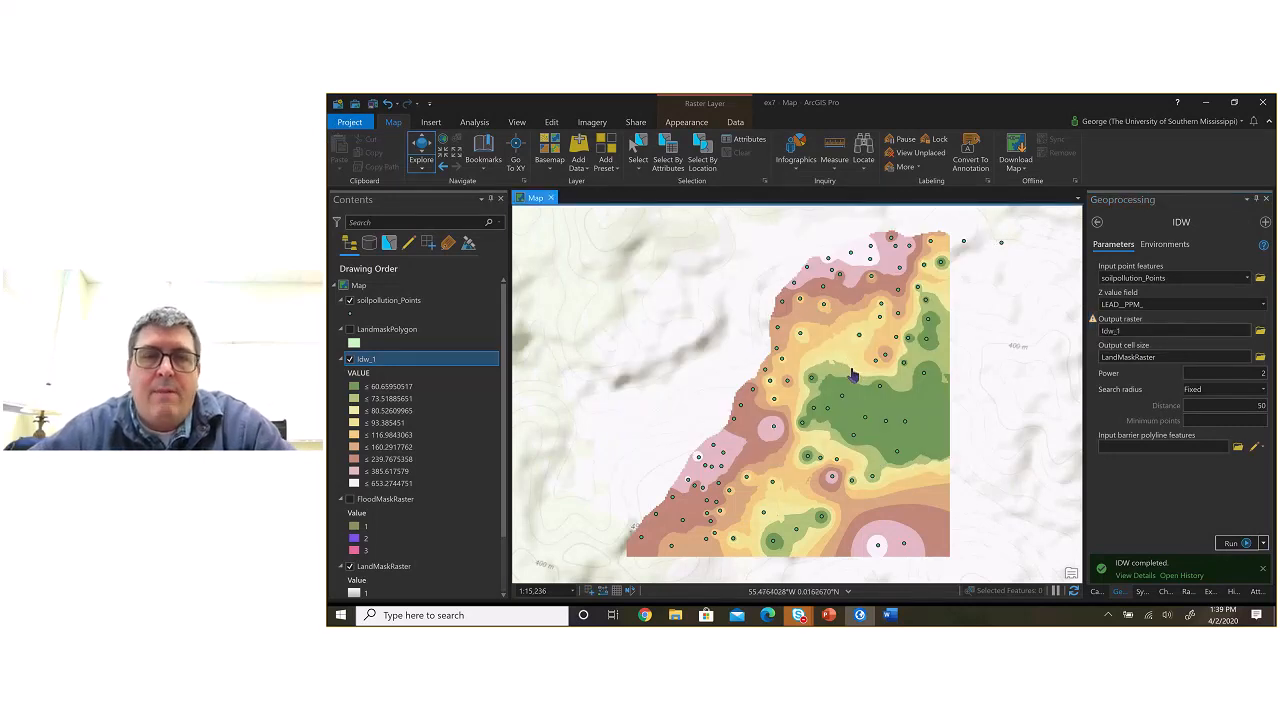
{"action": "left_click", "coordinate": [839, 363]}
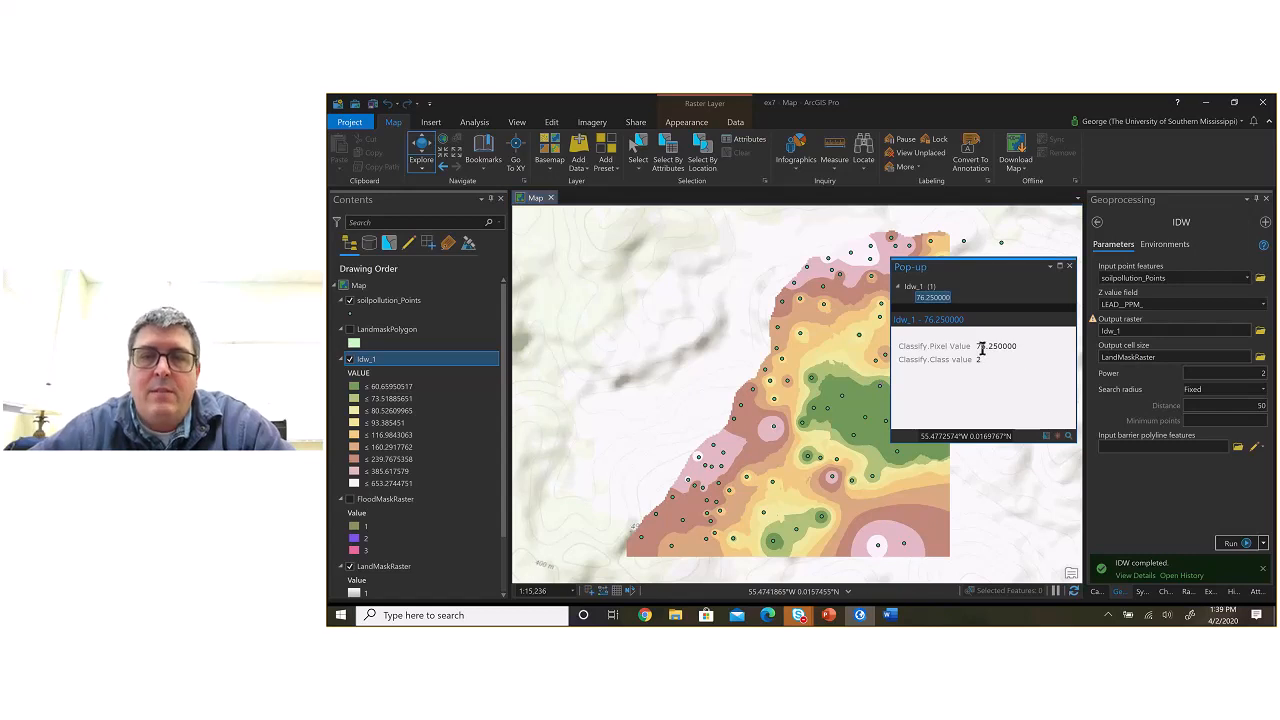
{"action": "left_click", "coordinate": [875, 466]}
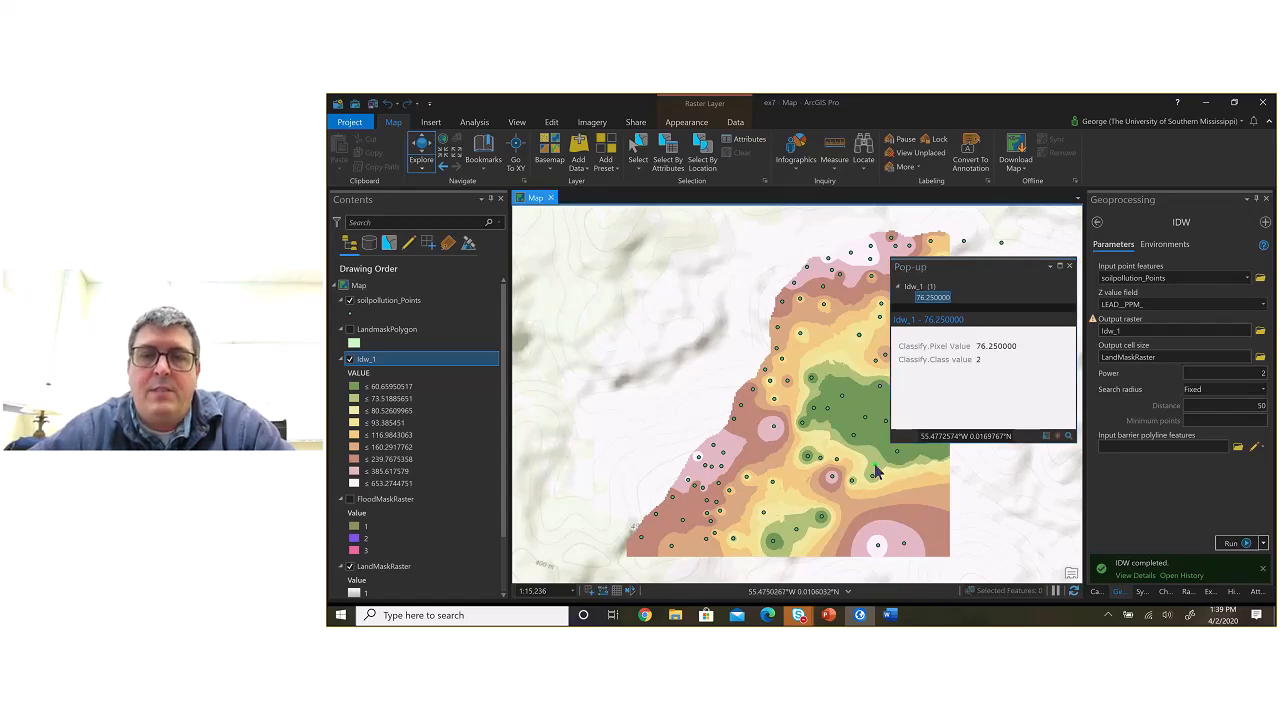
Step: Identify the Idw_1 pixel value in the high-lead area along the raster's southern edge, then dismiss the result
{"action": "left_click", "coordinate": [871, 550]}
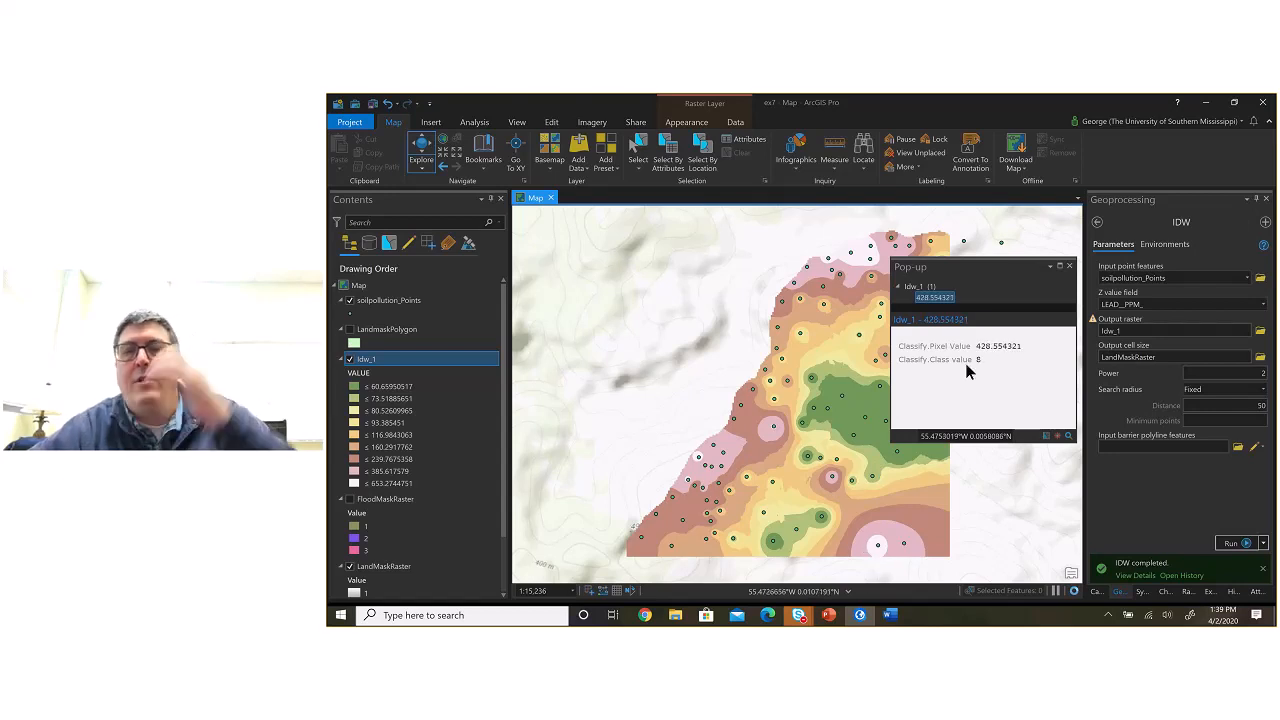
{"action": "left_click", "coordinate": [1069, 267]}
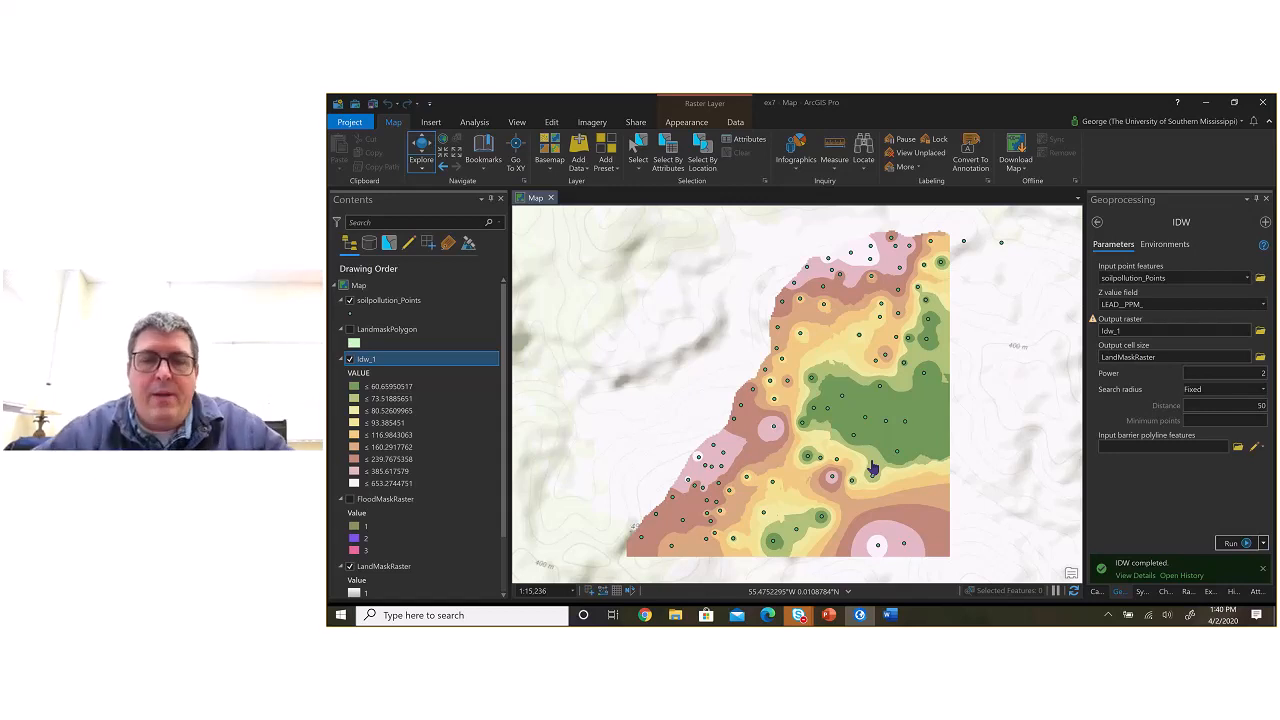
Step: Switch to the Skype for Business meeting window to check the class conversation, then minimize it
{"action": "mouse_move", "coordinate": [800, 615]}
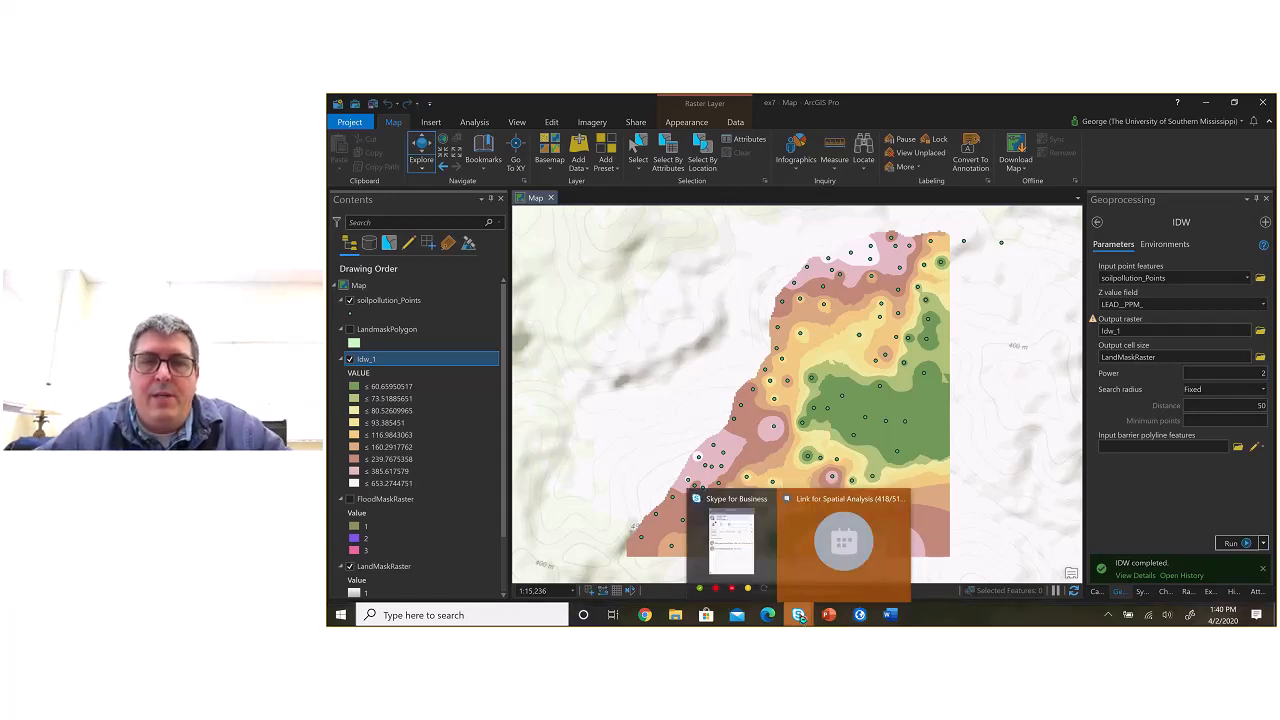
{"action": "left_click", "coordinate": [843, 545]}
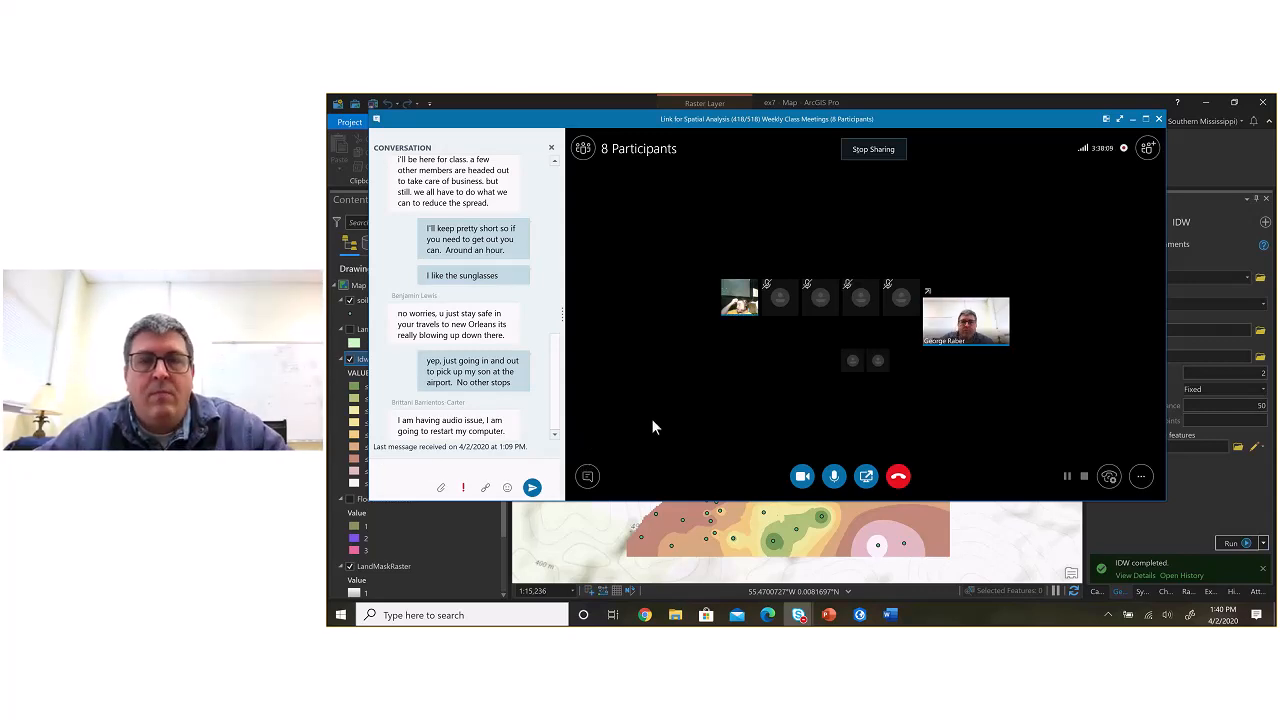
{"action": "left_click", "coordinate": [1132, 120]}
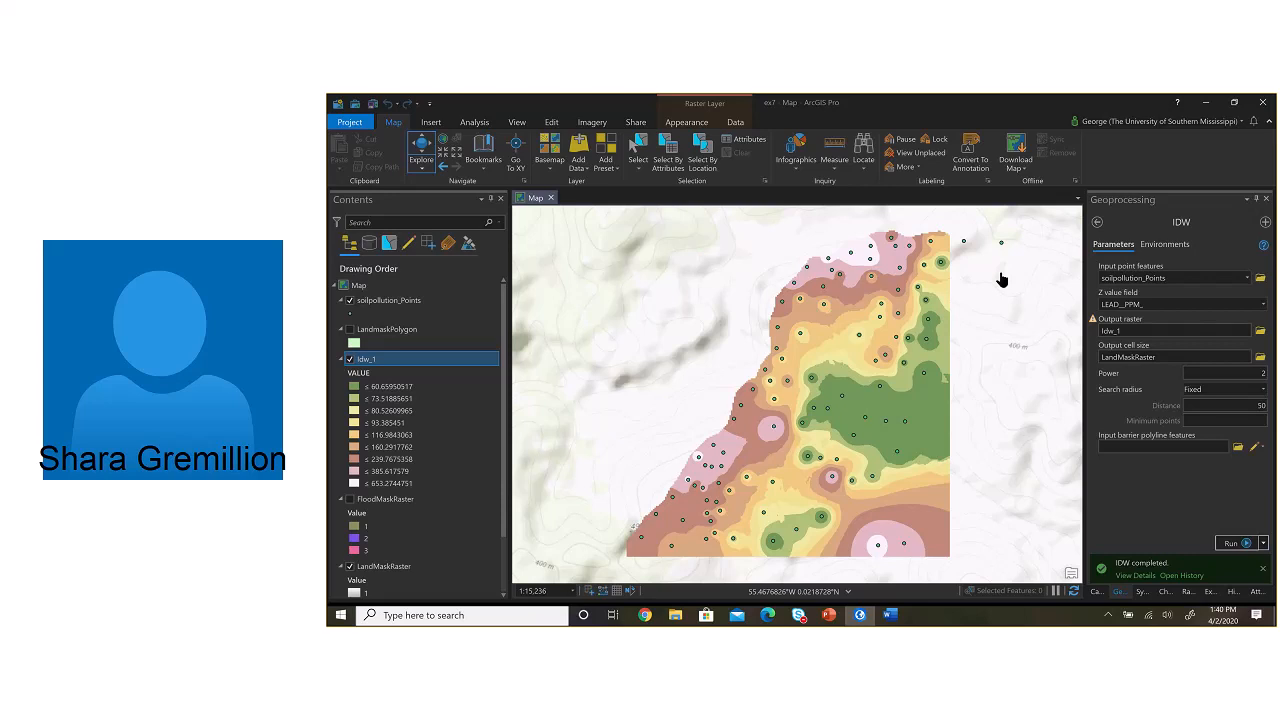
Step: Open the Spatial Analyst Con tool, set Idw_1 as the input conditional raster and add an expression clause on VALUE
{"action": "left_click", "coordinate": [1099, 224]}
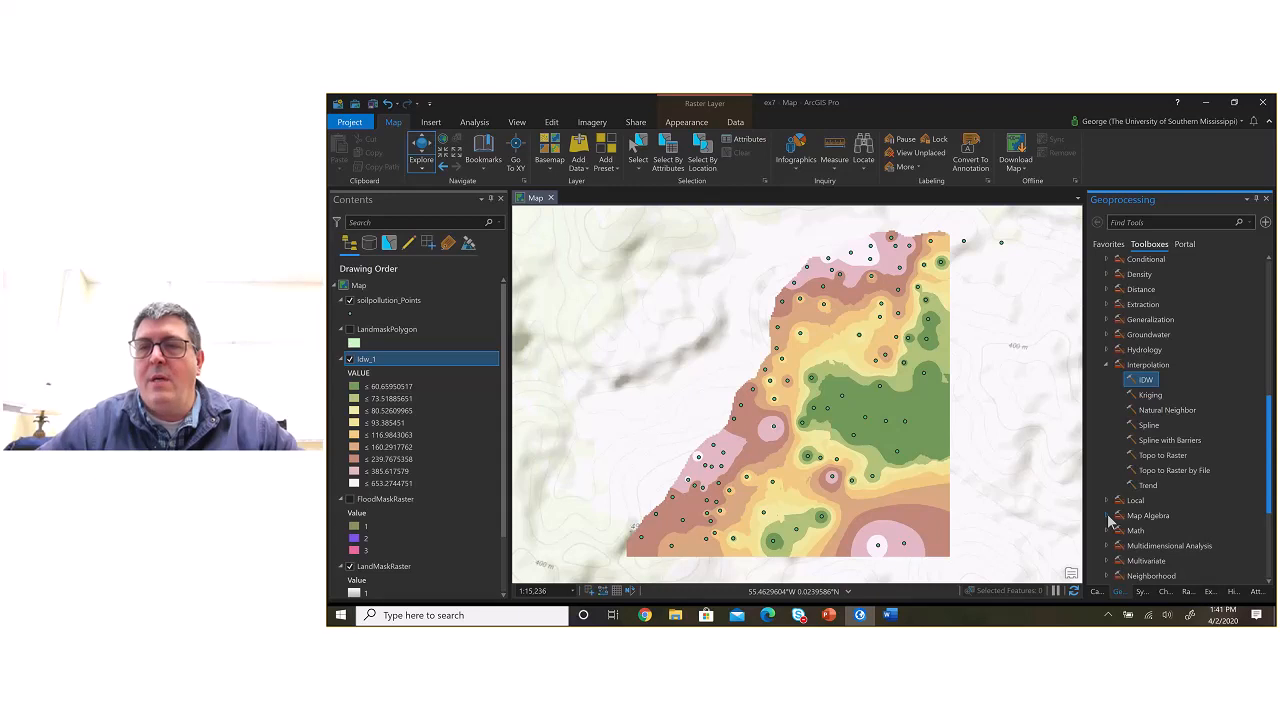
{"action": "left_click", "coordinate": [1106, 258]}
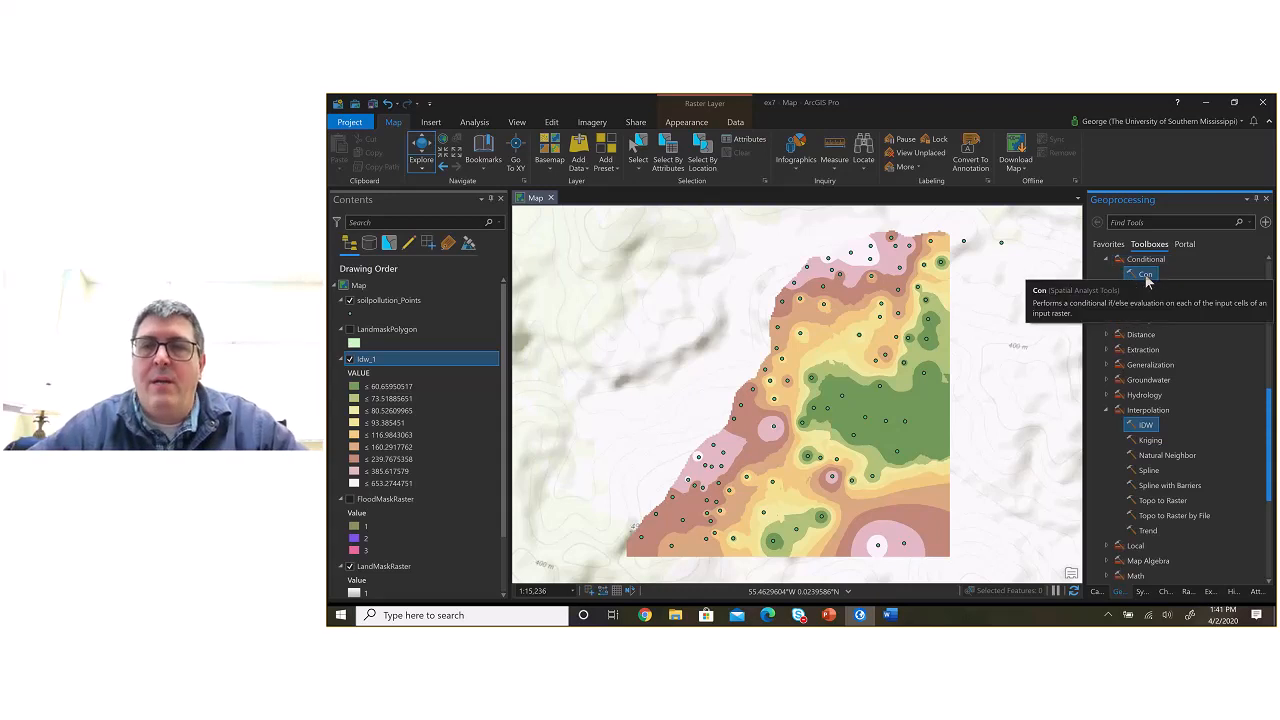
{"action": "left_click", "coordinate": [1146, 278]}
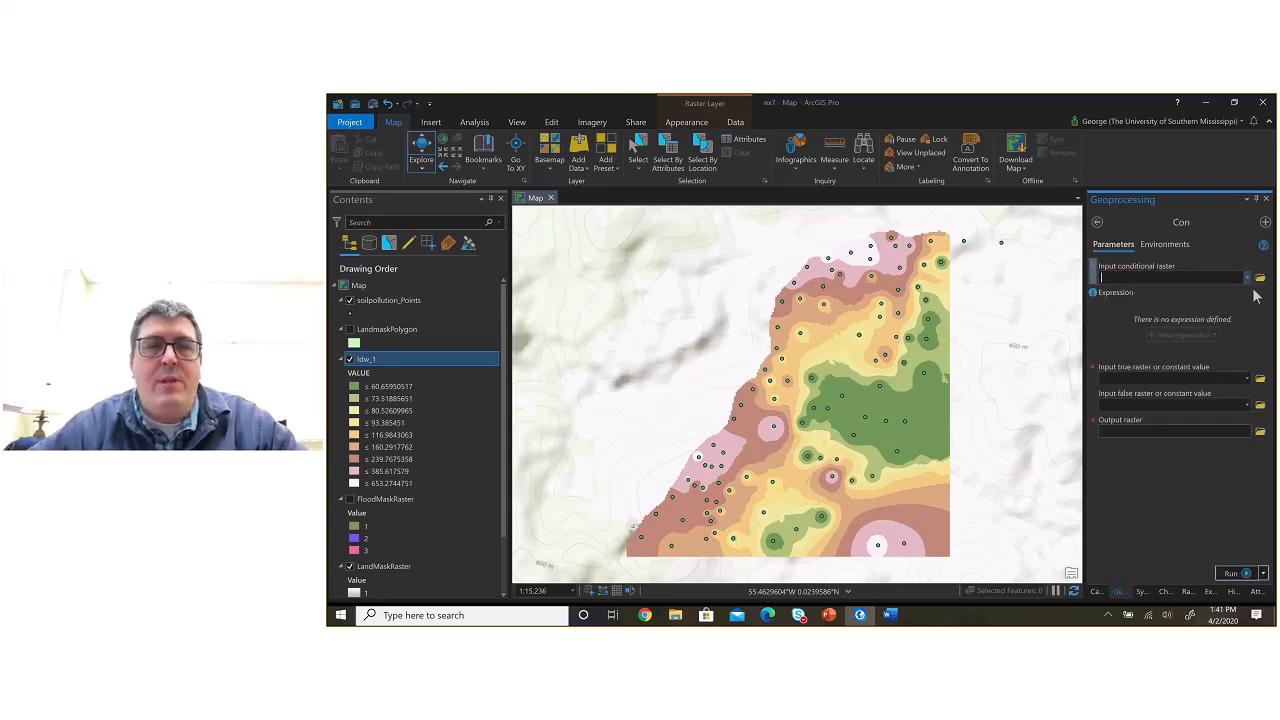
{"action": "left_click", "coordinate": [1248, 279]}
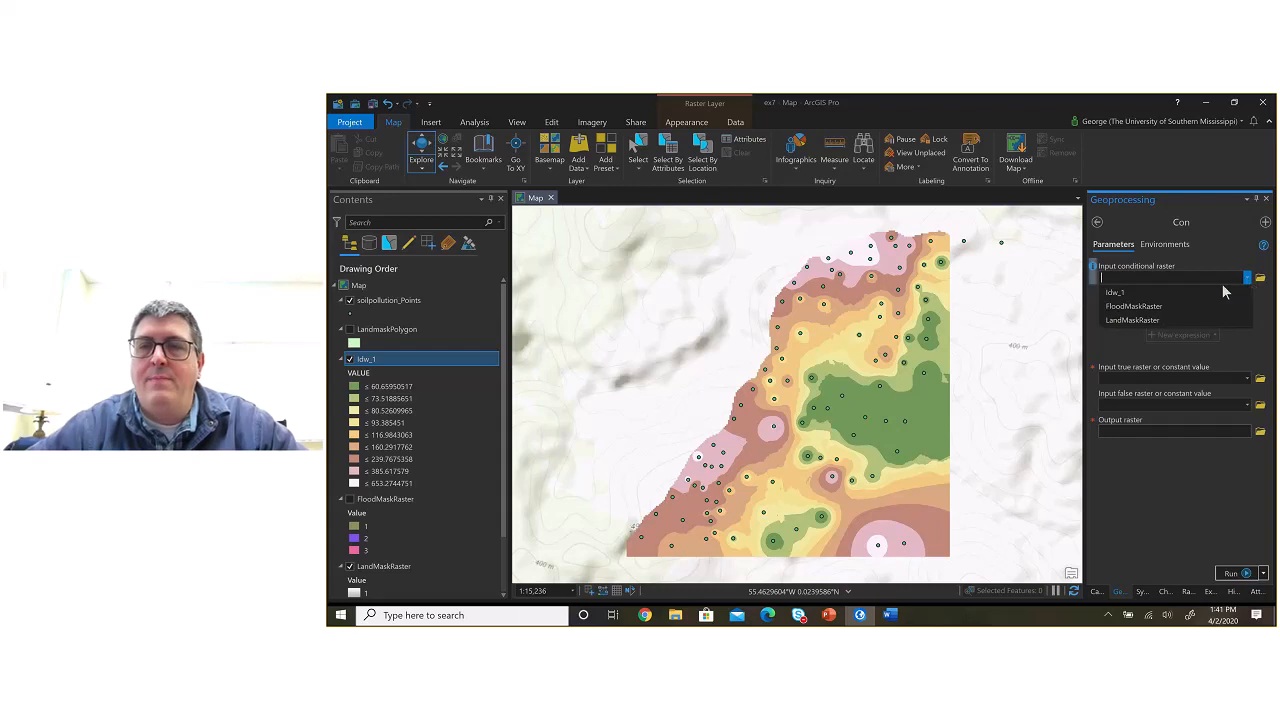
{"action": "left_click", "coordinate": [1215, 292]}
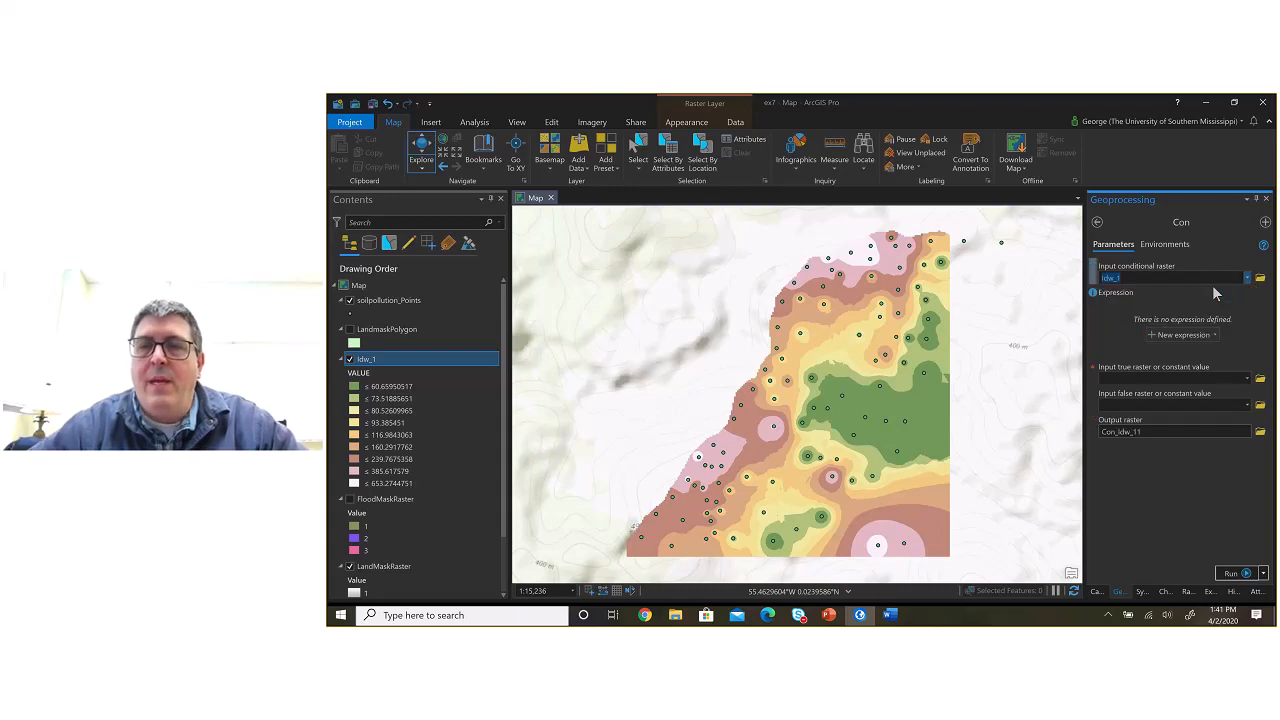
{"action": "left_click", "coordinate": [1196, 335]}
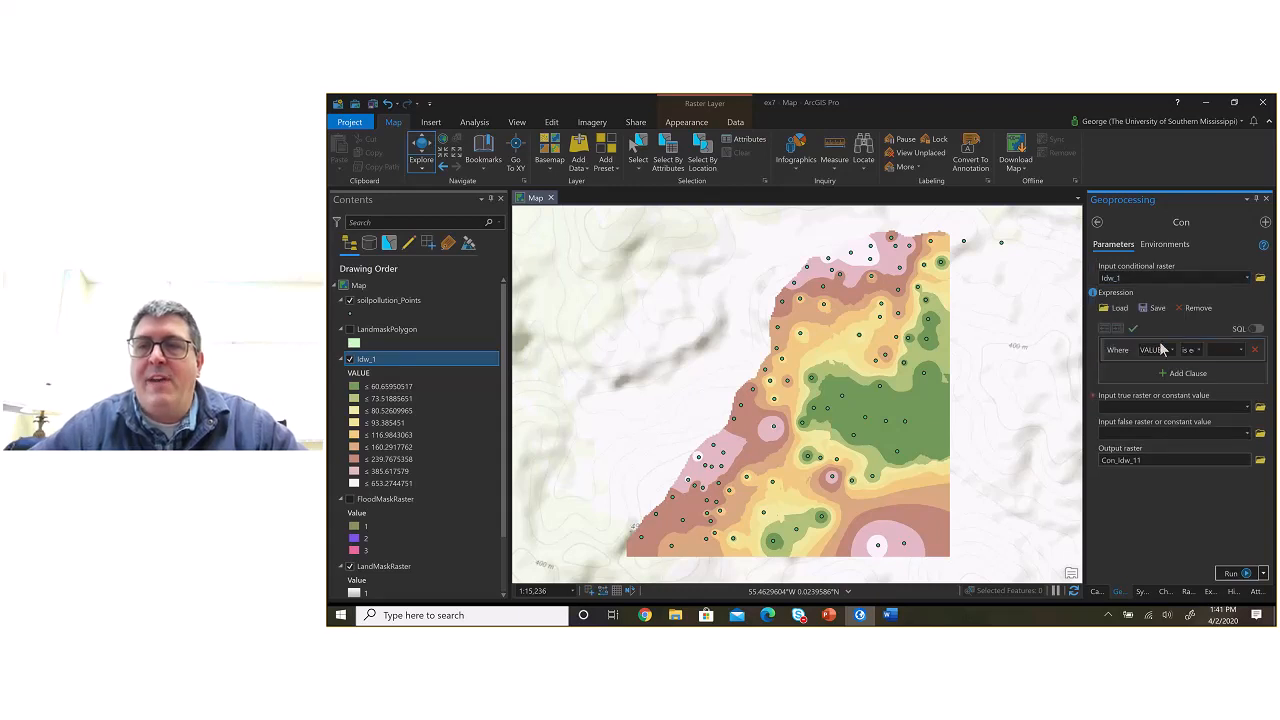
{"action": "left_click", "coordinate": [1197, 350]}
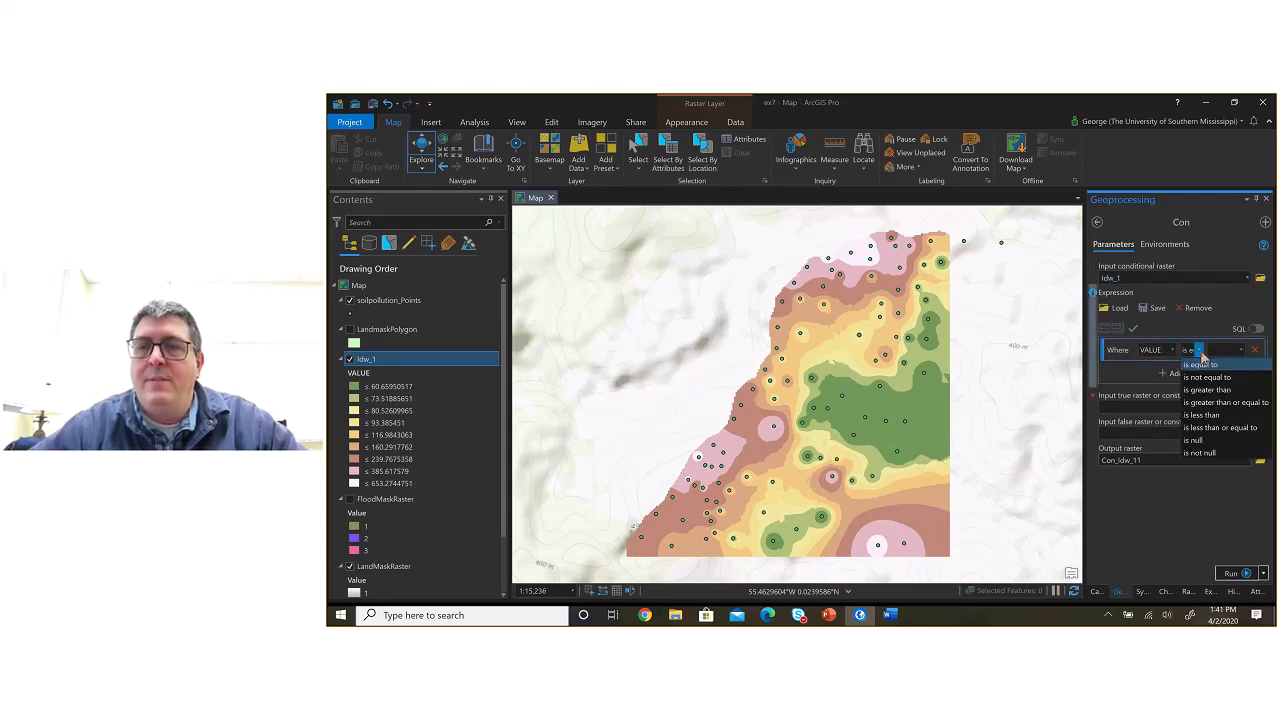
{"action": "left_click", "coordinate": [1200, 351]}
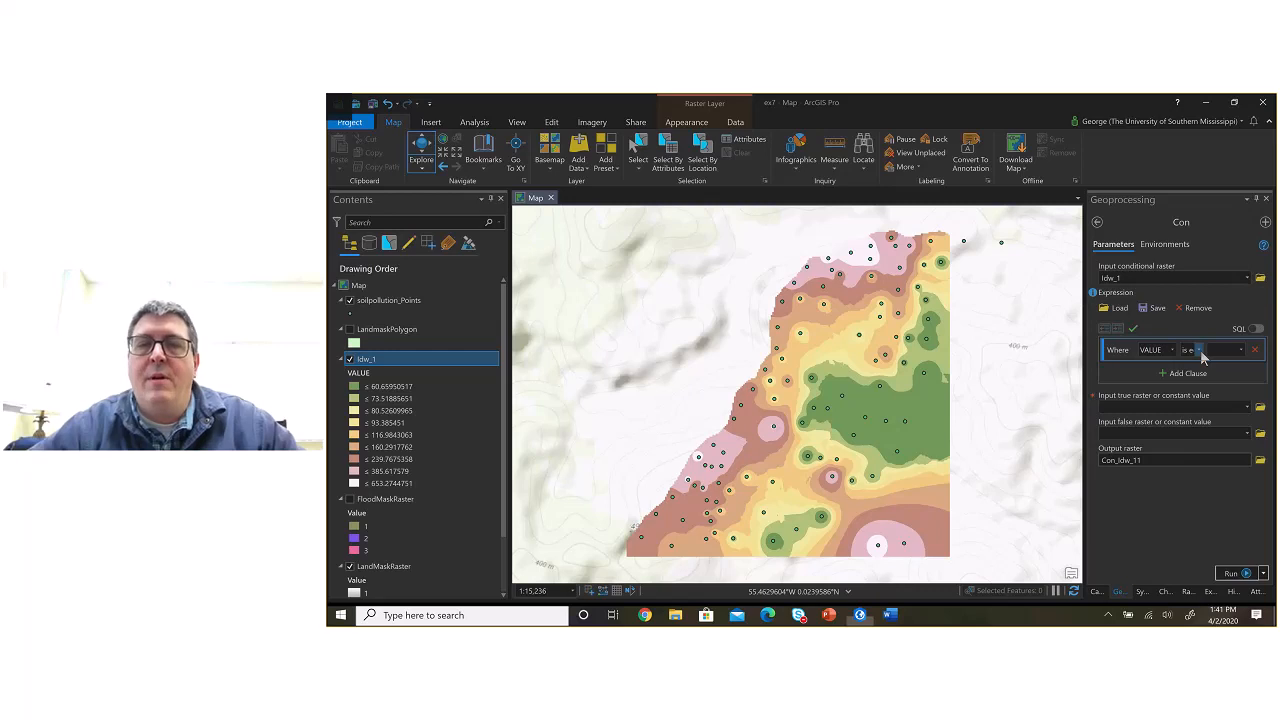
Step: Switch to ex7.docx in Word and review the hand-in requirements and the interpolation comparison table
{"action": "key", "text": "alt+Tab"}
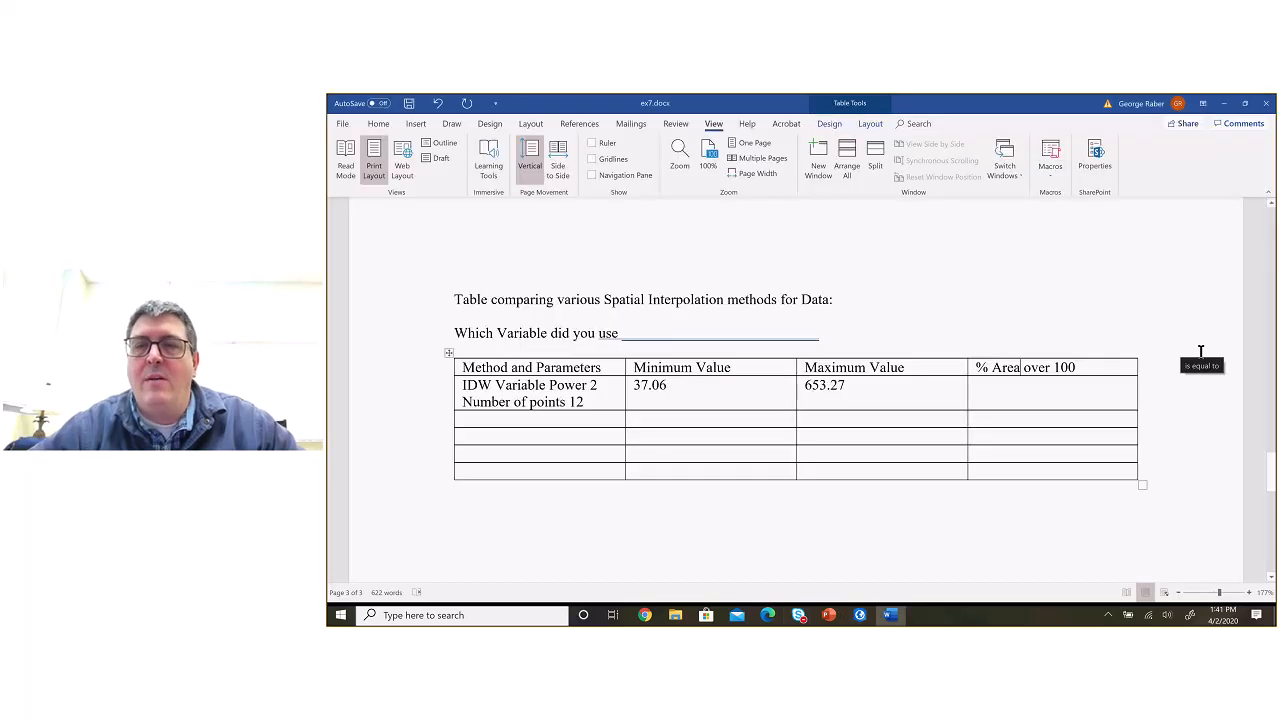
{"action": "scroll", "coordinate": [1020, 274], "scroll_direction": "up", "scroll_amount": 20}
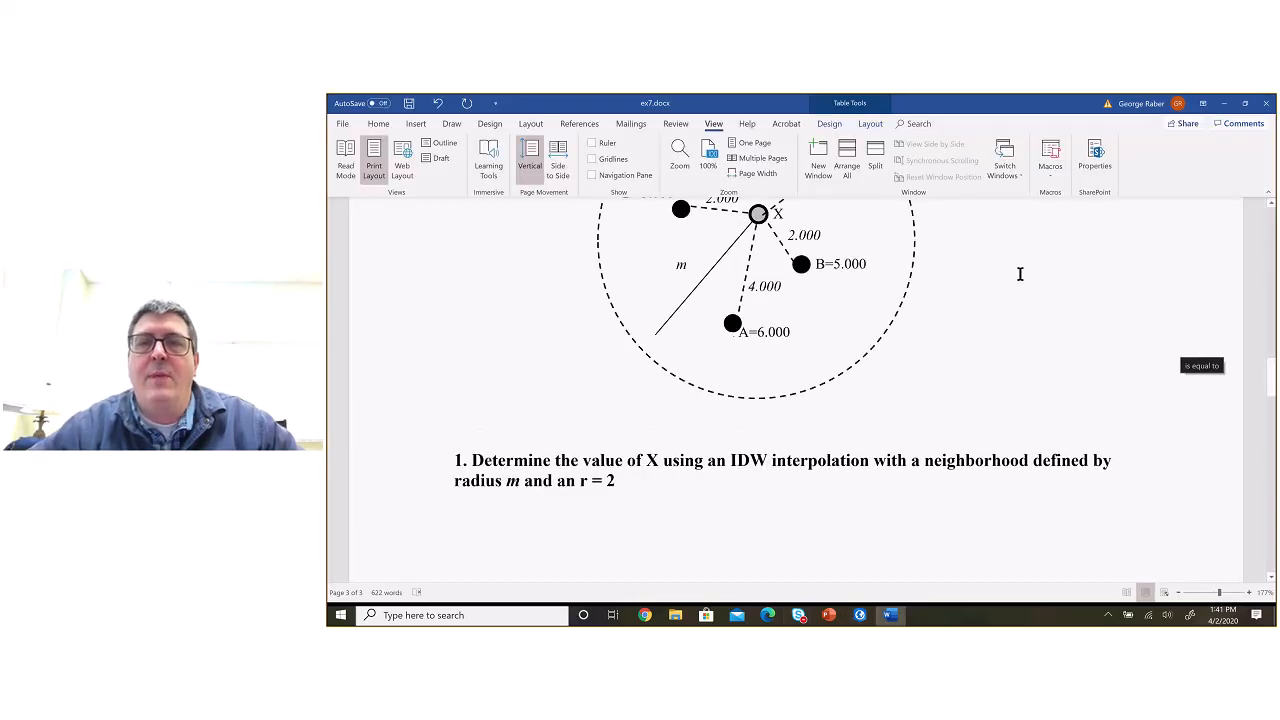
{"action": "scroll", "coordinate": [1020, 274], "scroll_direction": "up", "scroll_amount": 3}
{"action": "scroll", "coordinate": [1020, 274], "scroll_direction": "down", "scroll_amount": 3}
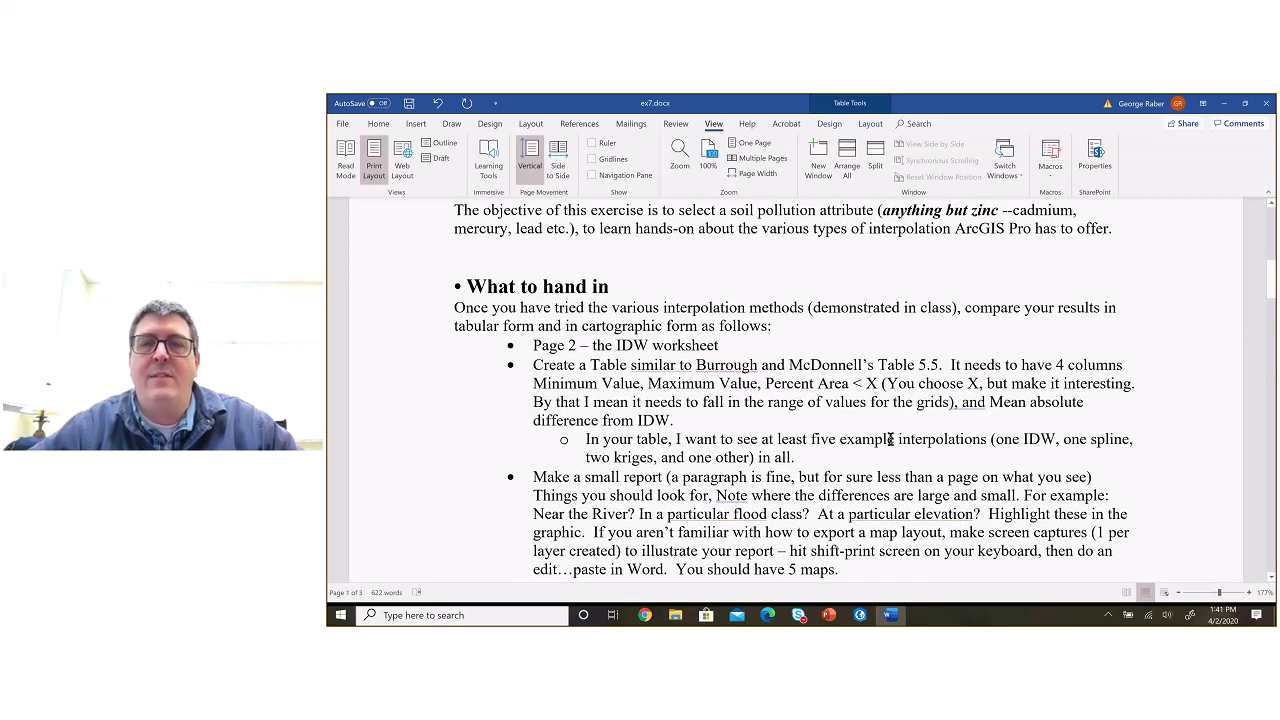
{"action": "scroll", "coordinate": [890, 445], "scroll_direction": "down", "scroll_amount": 20}
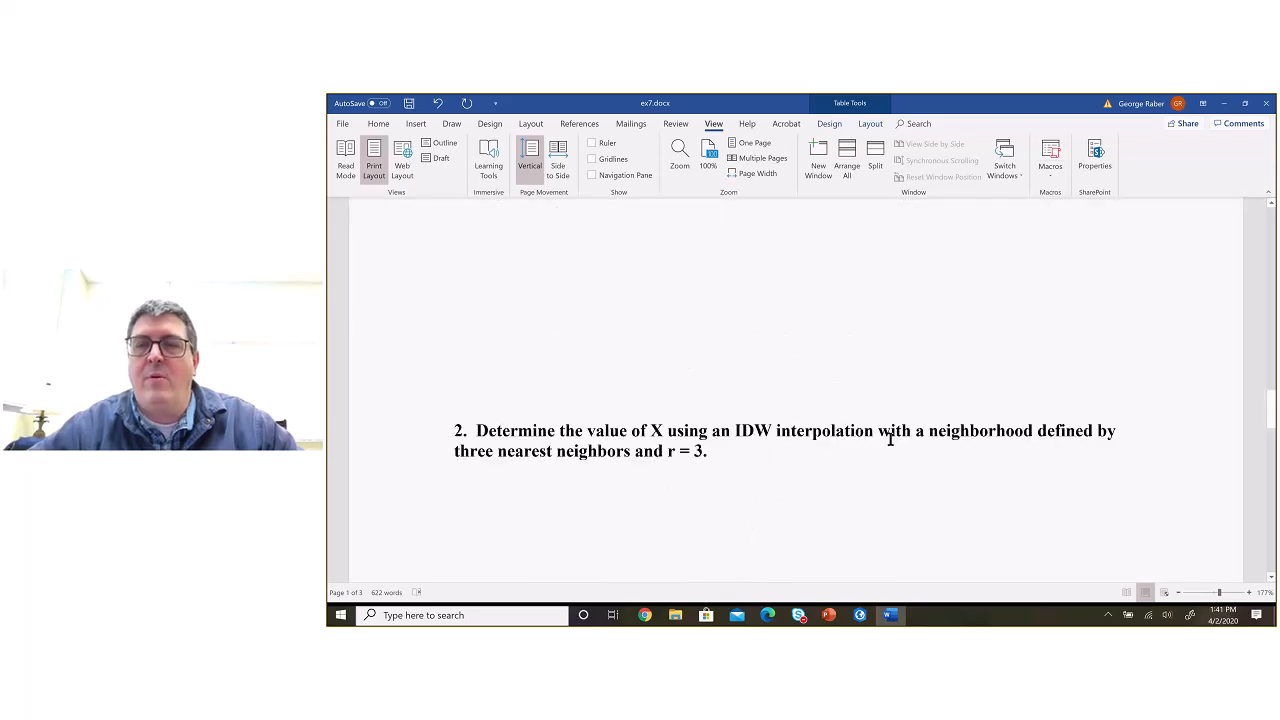
{"action": "scroll", "coordinate": [890, 439], "scroll_direction": "up", "scroll_amount": 1}
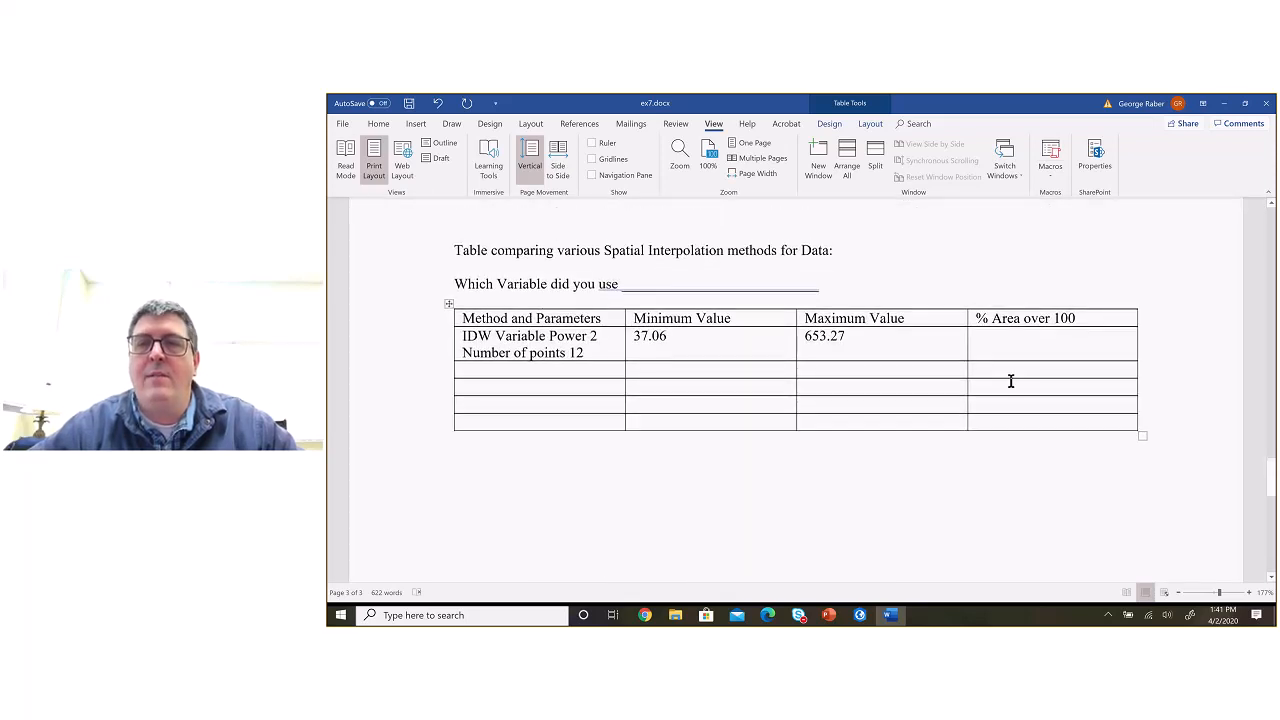
{"action": "scroll", "coordinate": [1018, 344], "scroll_direction": "up", "scroll_amount": 1}
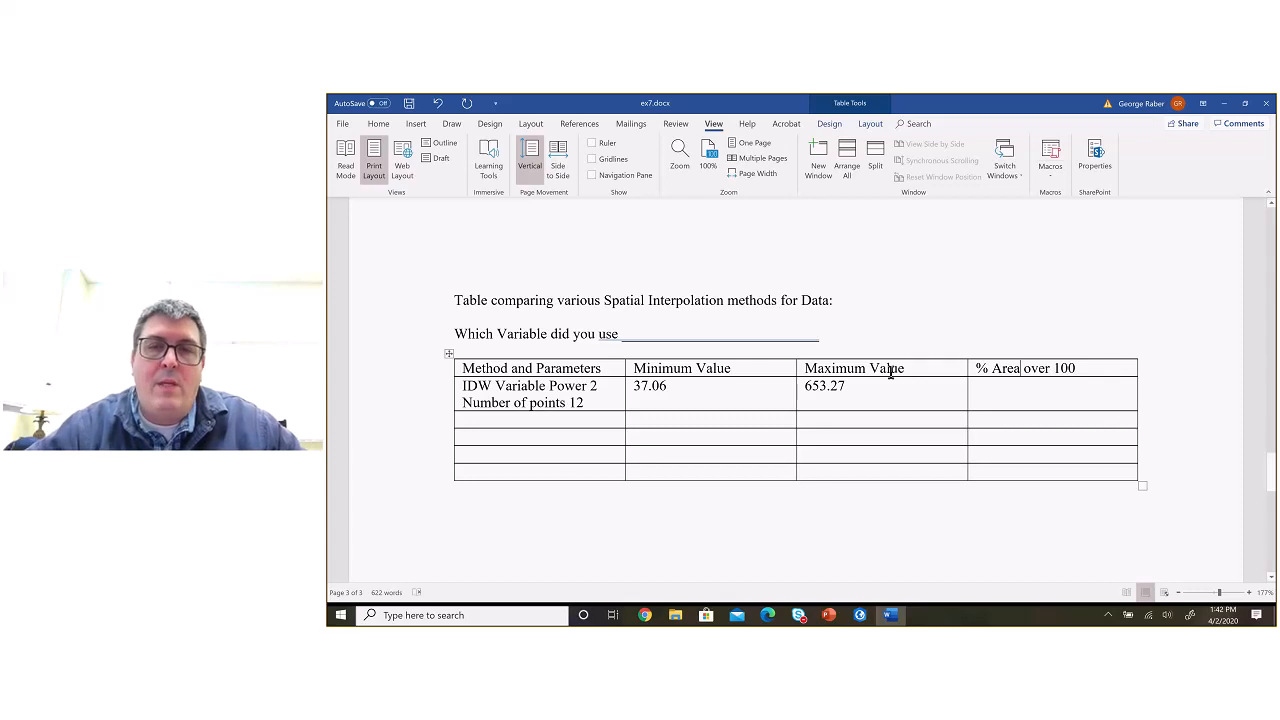
Step: Return to ArcGIS Pro and set the Con expression to where VALUE is greater than 100
{"action": "key", "text": "alt+Tab"}
{"action": "left_click", "coordinate": [1121, 353]}
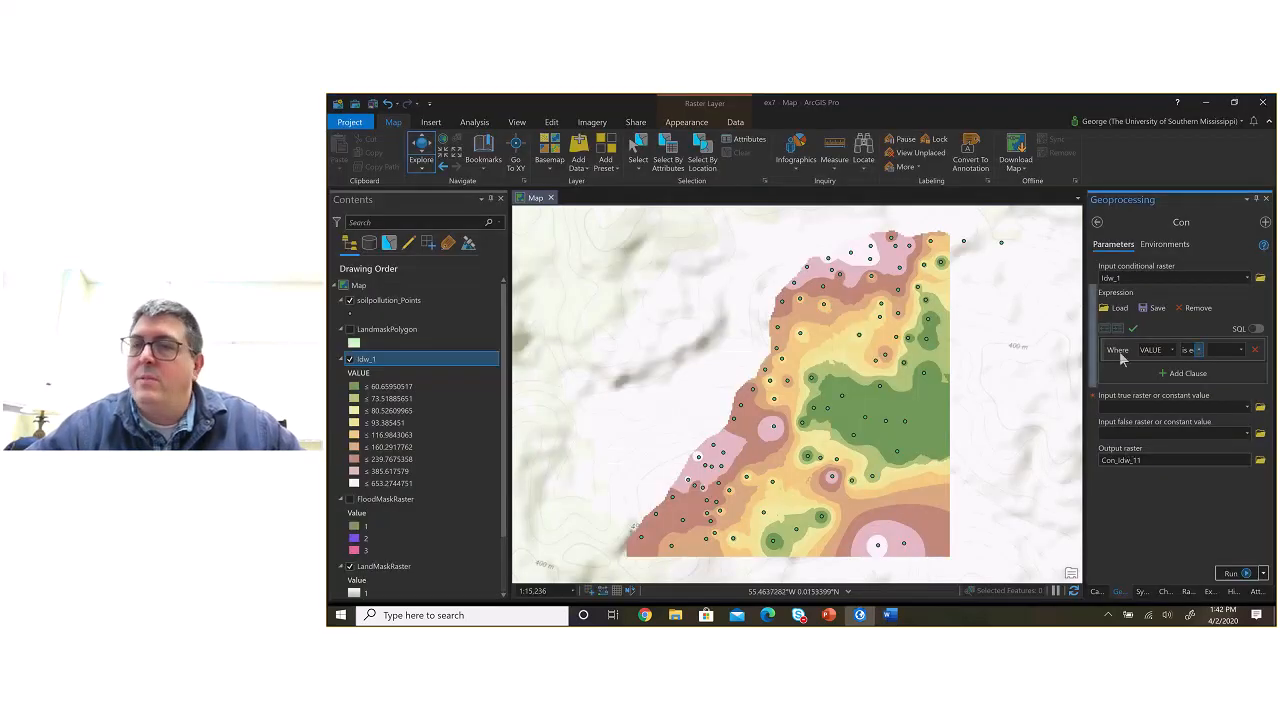
{"action": "left_click", "coordinate": [1199, 350]}
{"action": "left_click", "coordinate": [1205, 392]}
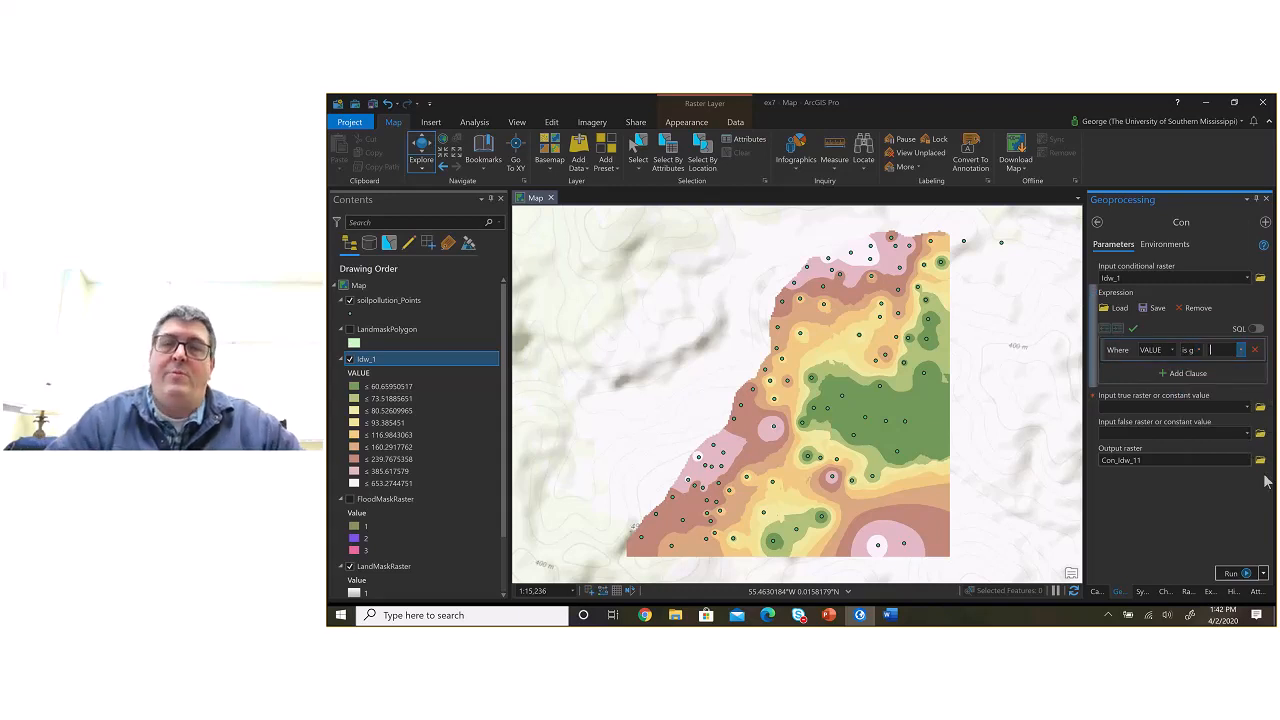
{"action": "type", "text": "100"}
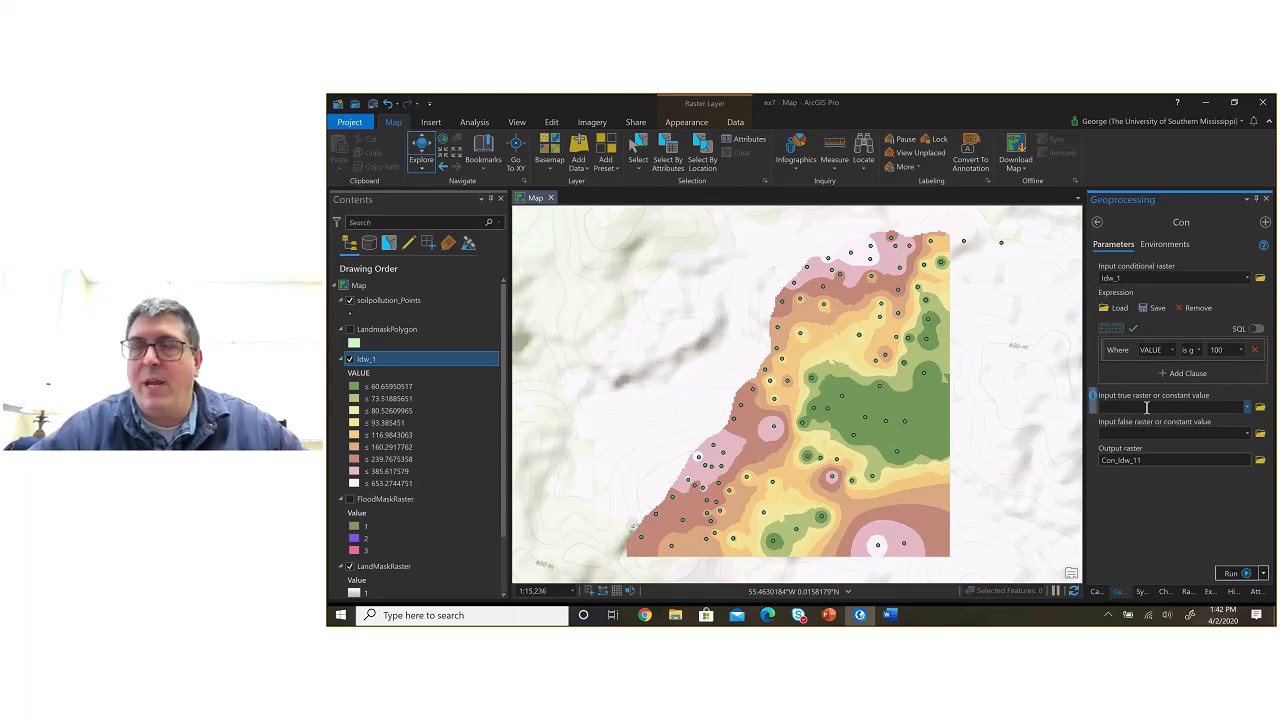
Step: Set the Con tool's true constant value to 1 and its false constant value to 0
{"action": "left_click", "coordinate": [1147, 407]}
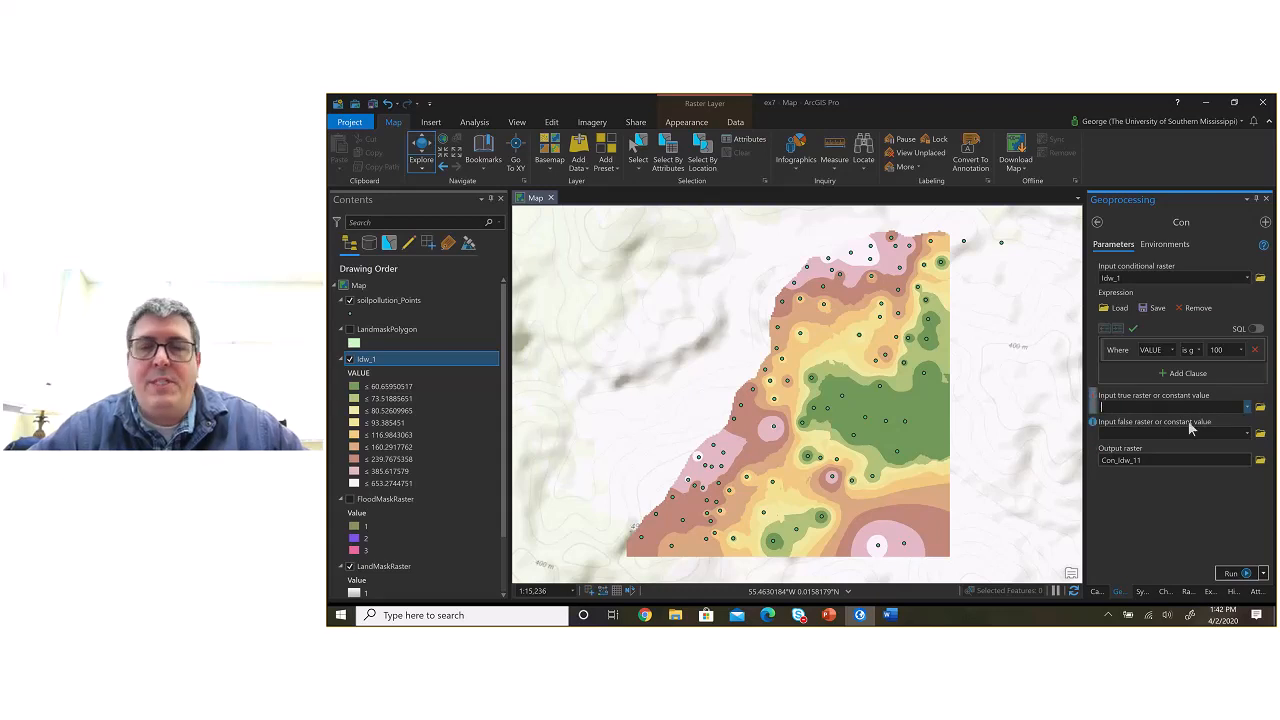
{"action": "type", "text": "1"}
{"action": "key", "text": "Tab"}
{"action": "type", "text": "0"}
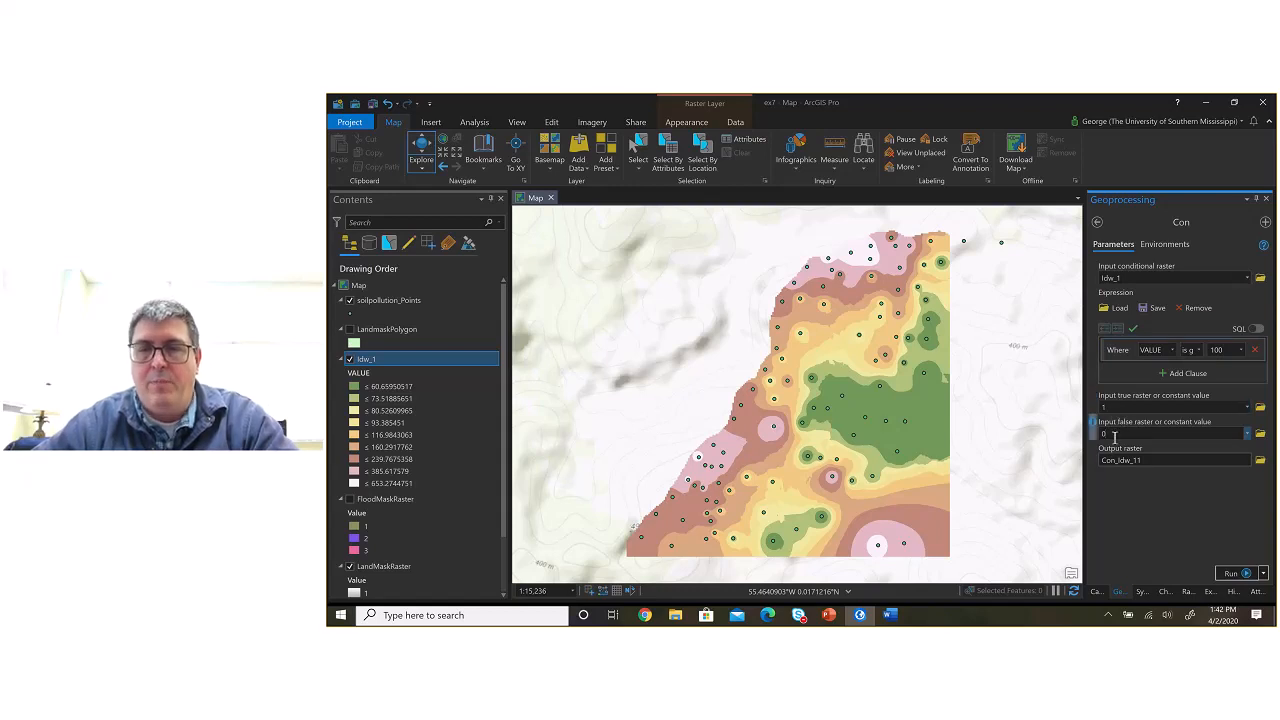
Step: Name the Con output raster Con_Idw_1 in ex7.gdb and run the tool
{"action": "left_click", "coordinate": [1132, 461]}
{"action": "left_click", "coordinate": [1217, 461]}
{"action": "key", "text": "BackSpace"}
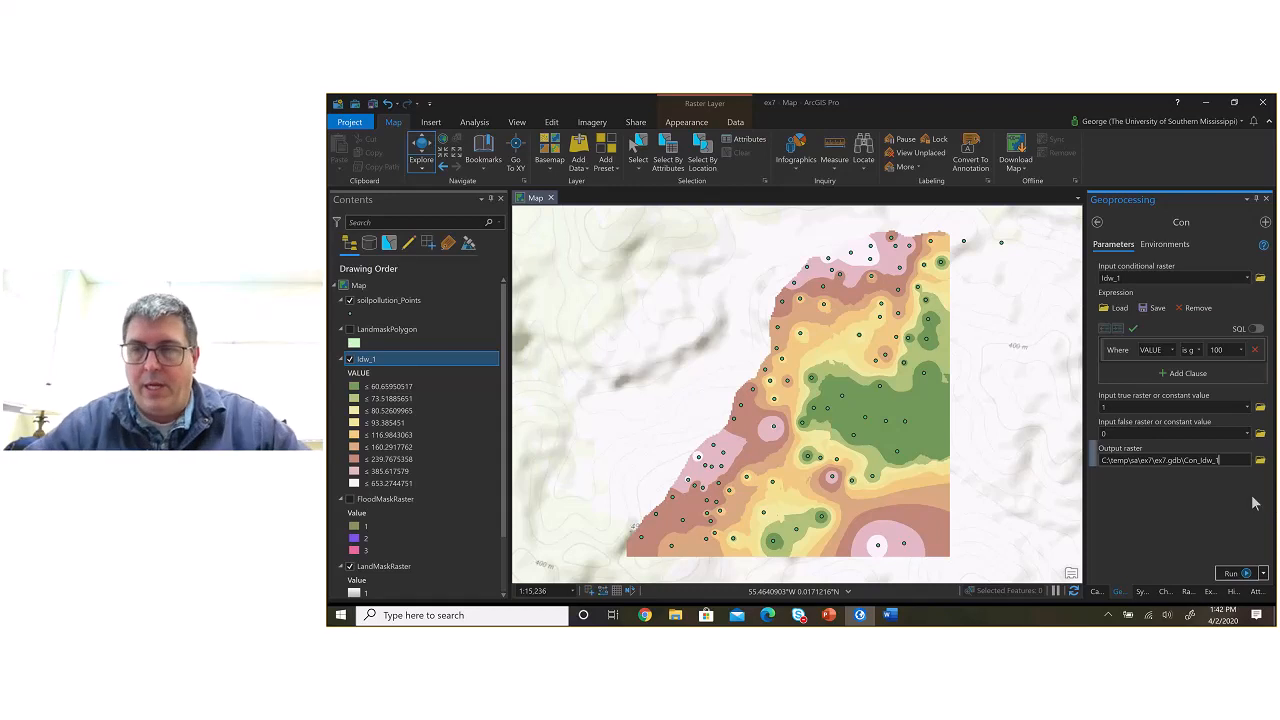
{"action": "left_click", "coordinate": [1233, 575]}
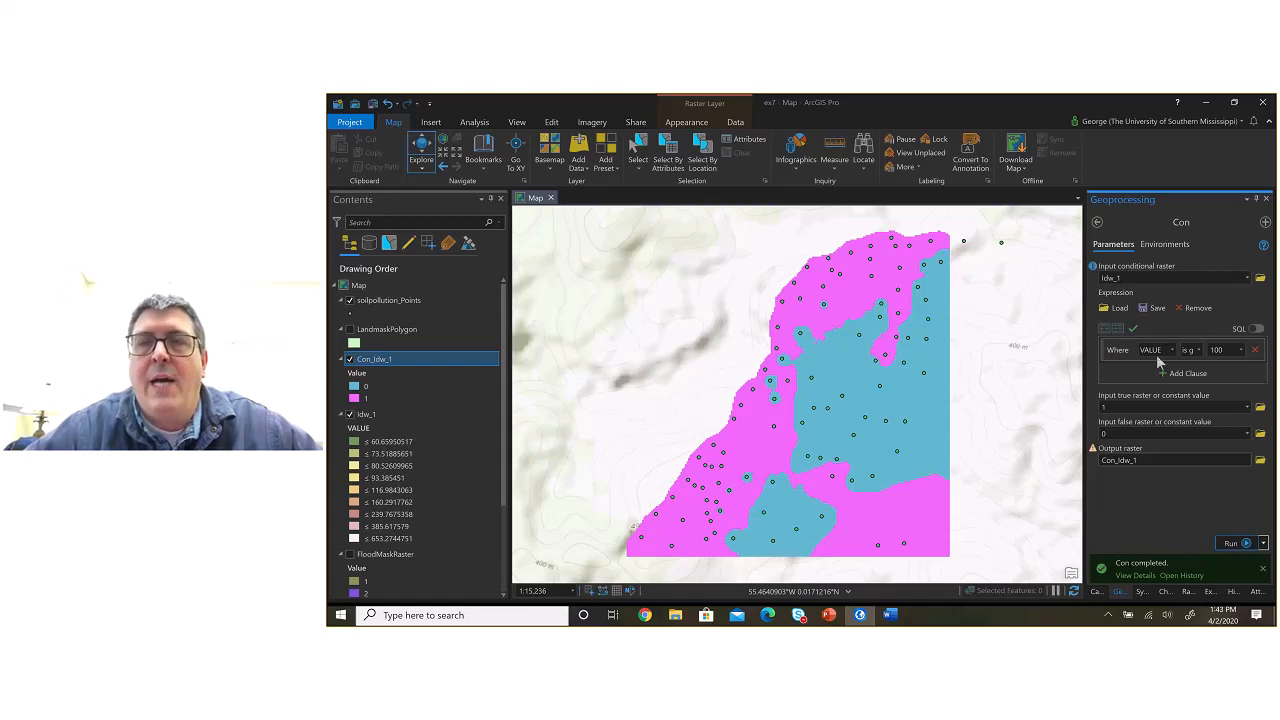
Step: Open the Raster Calculator and build the expression Con("Idw_1" > 100, 1,0)
{"action": "left_click", "coordinate": [1097, 222]}
{"action": "left_click", "coordinate": [1145, 564]}
{"action": "left_click", "coordinate": [1162, 576]}
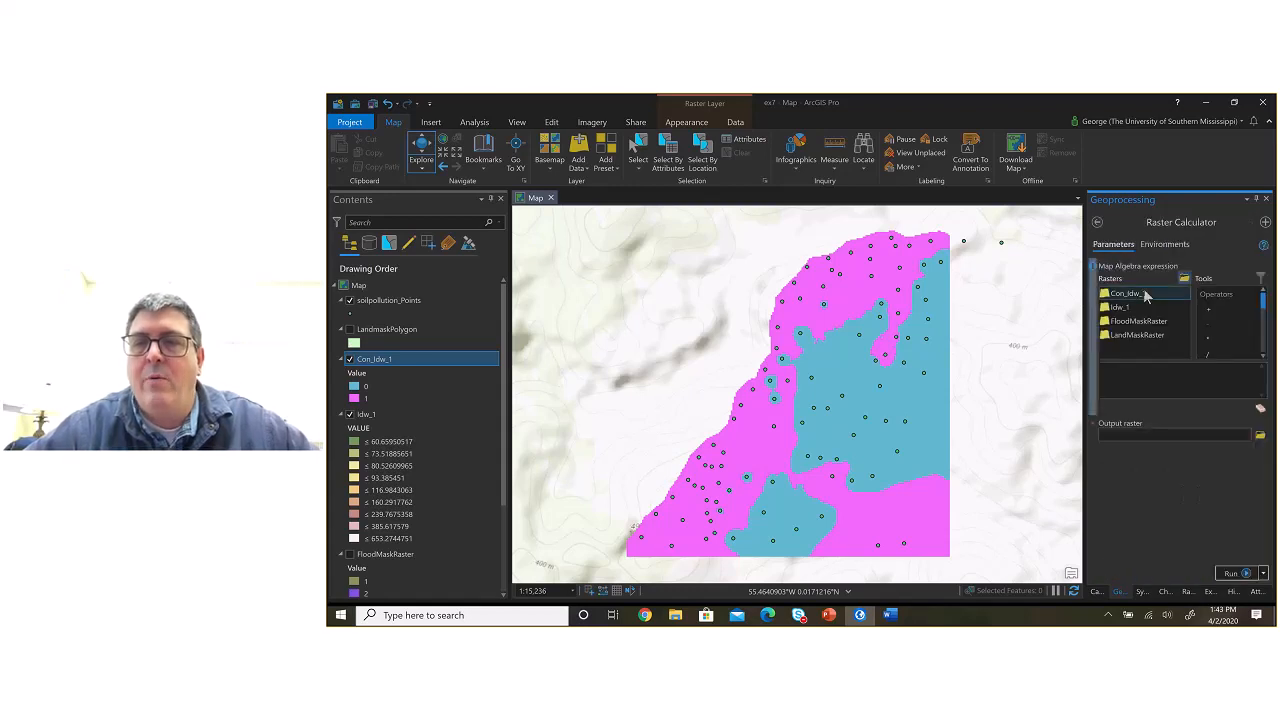
{"action": "left_click", "coordinate": [1126, 386]}
{"action": "type", "text": "Con("}
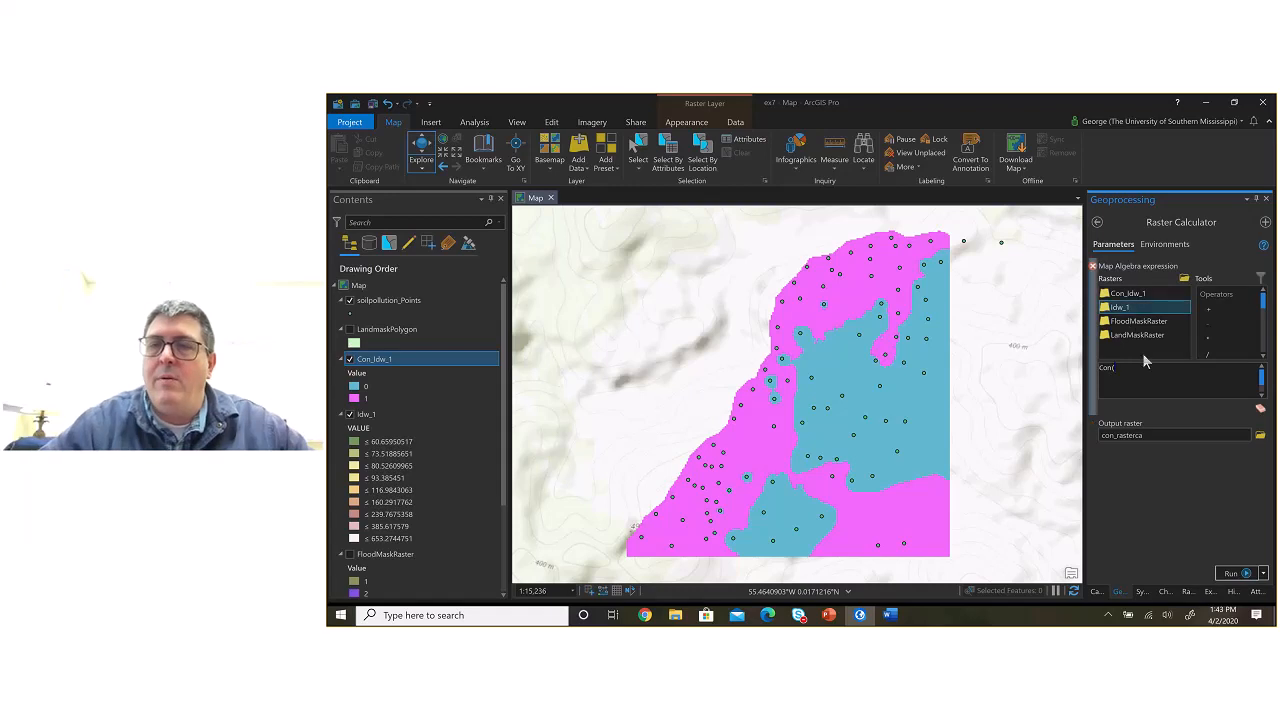
{"action": "double_click", "coordinate": [1132, 316]}
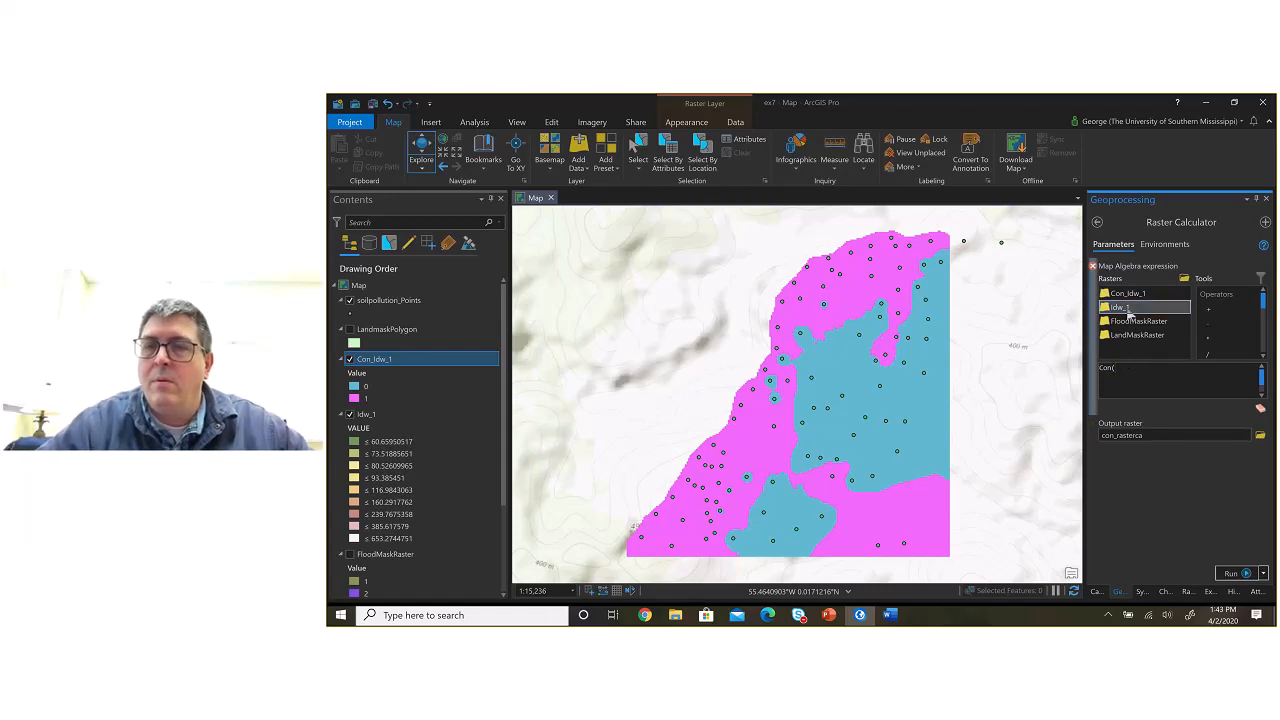
{"action": "left_click", "coordinate": [1177, 366]}
{"action": "type", "text": "> 100, 1, 0)"}
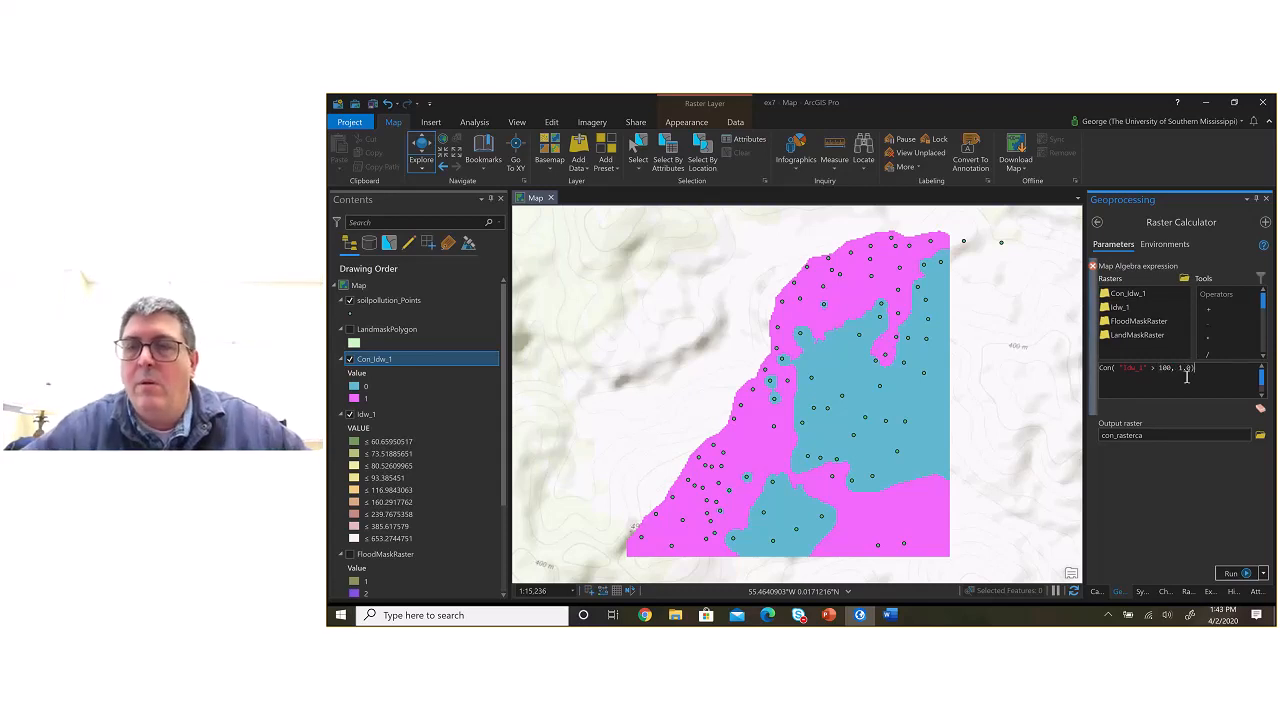
Step: Set the Raster Calculator's output raster to c:\temp\sa\ex7\ex7.gdb\CON_IDW_1_alt
{"action": "left_click", "coordinate": [1186, 434]}
{"action": "left_click_drag", "start_coordinate": [1184, 434], "coordinate": [1240, 430]}
{"action": "key", "text": "BackSpace"}
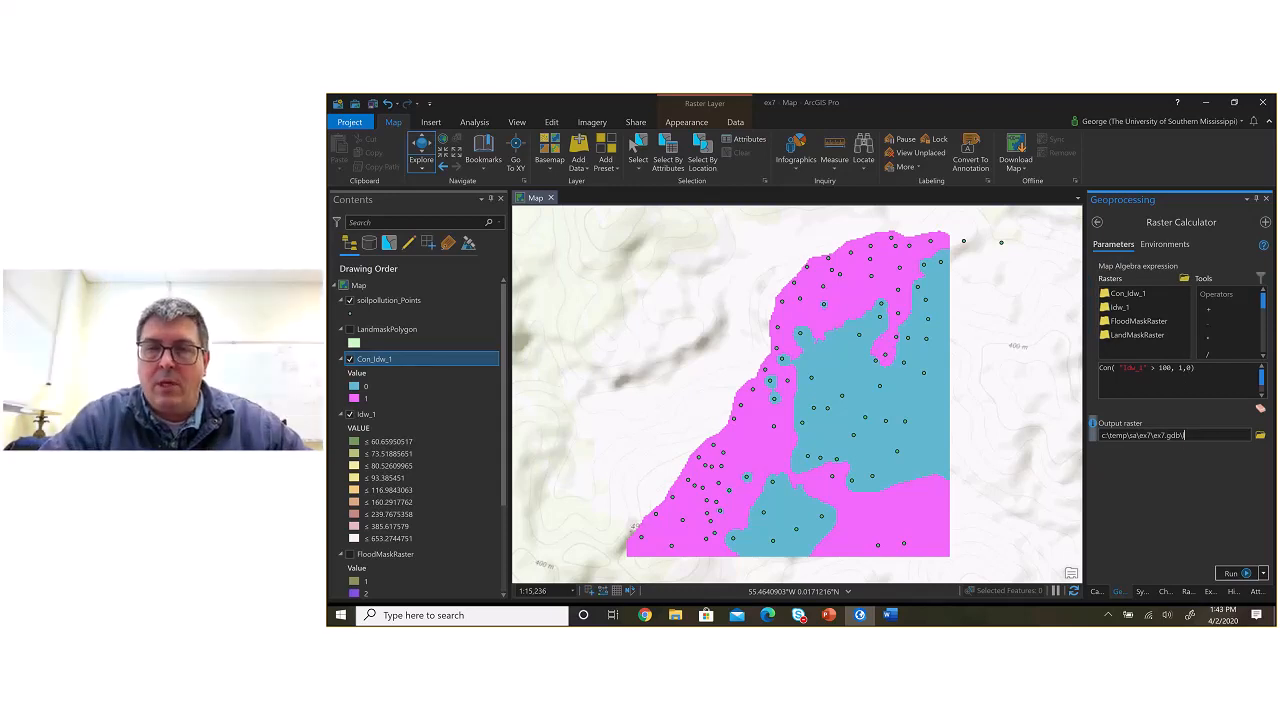
{"action": "type", "text": "CON_"}
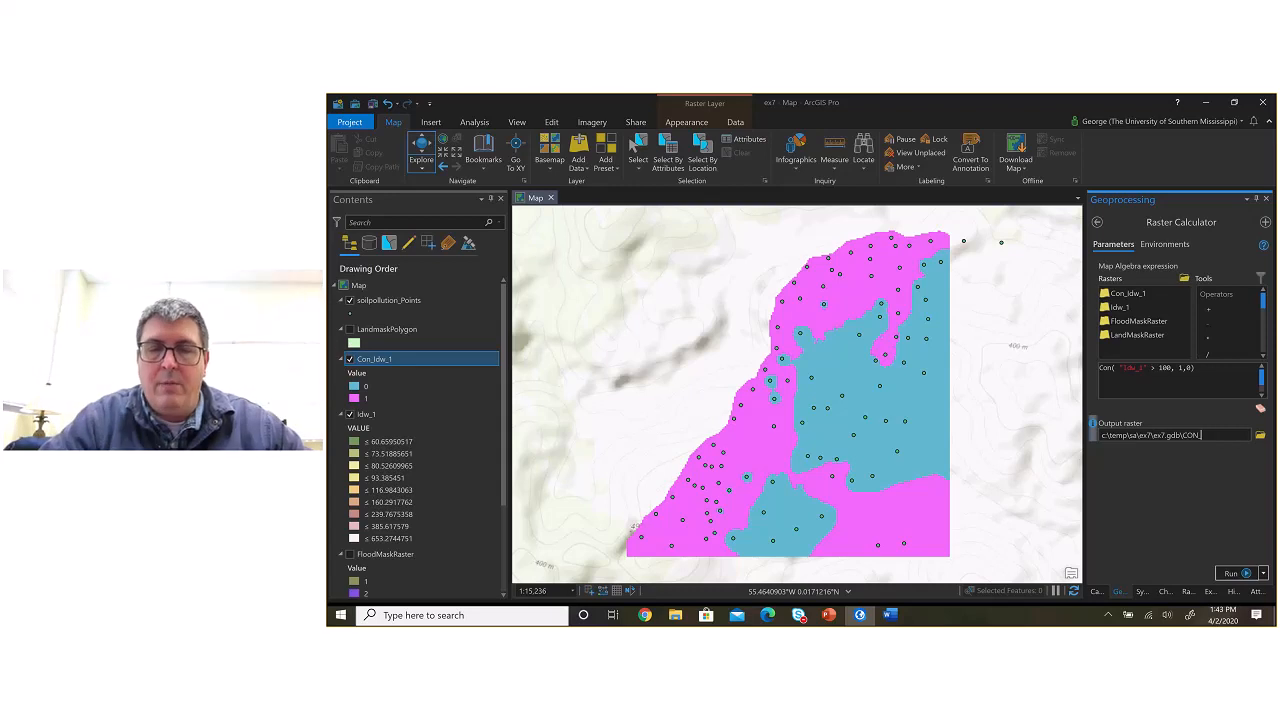
{"action": "type", "text": "IDW_2"}
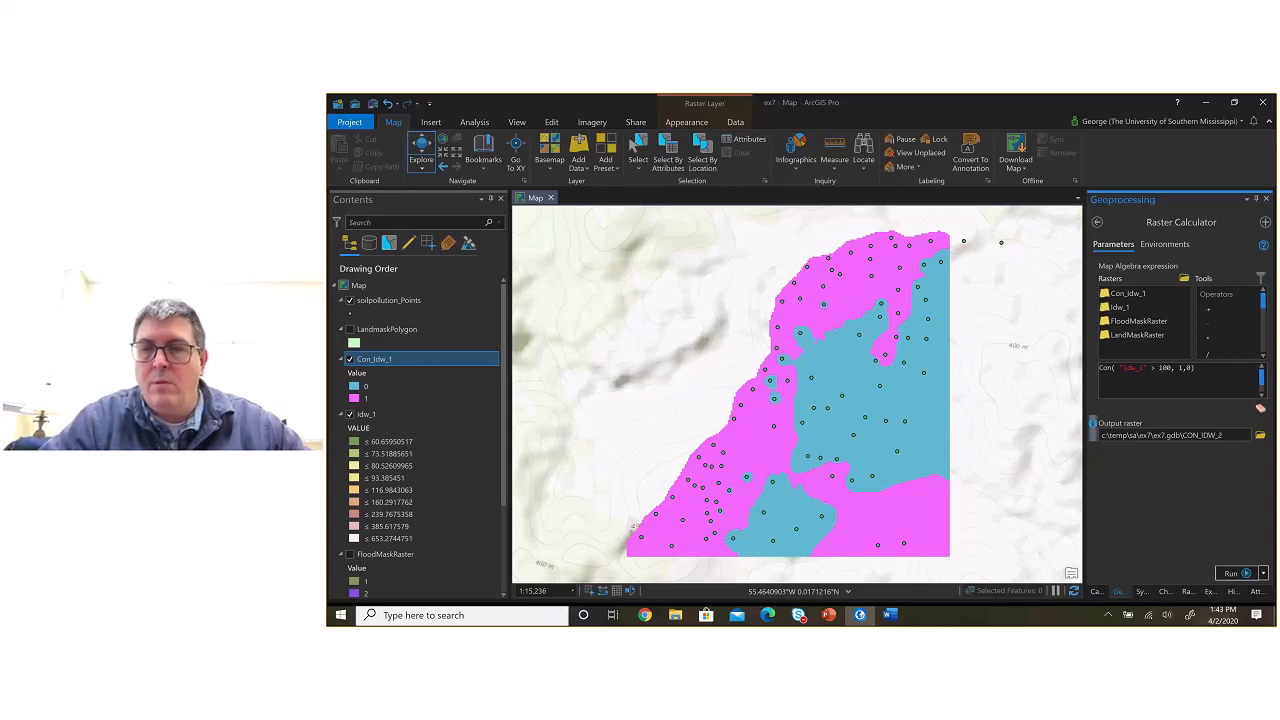
{"action": "type", "text": "1"}
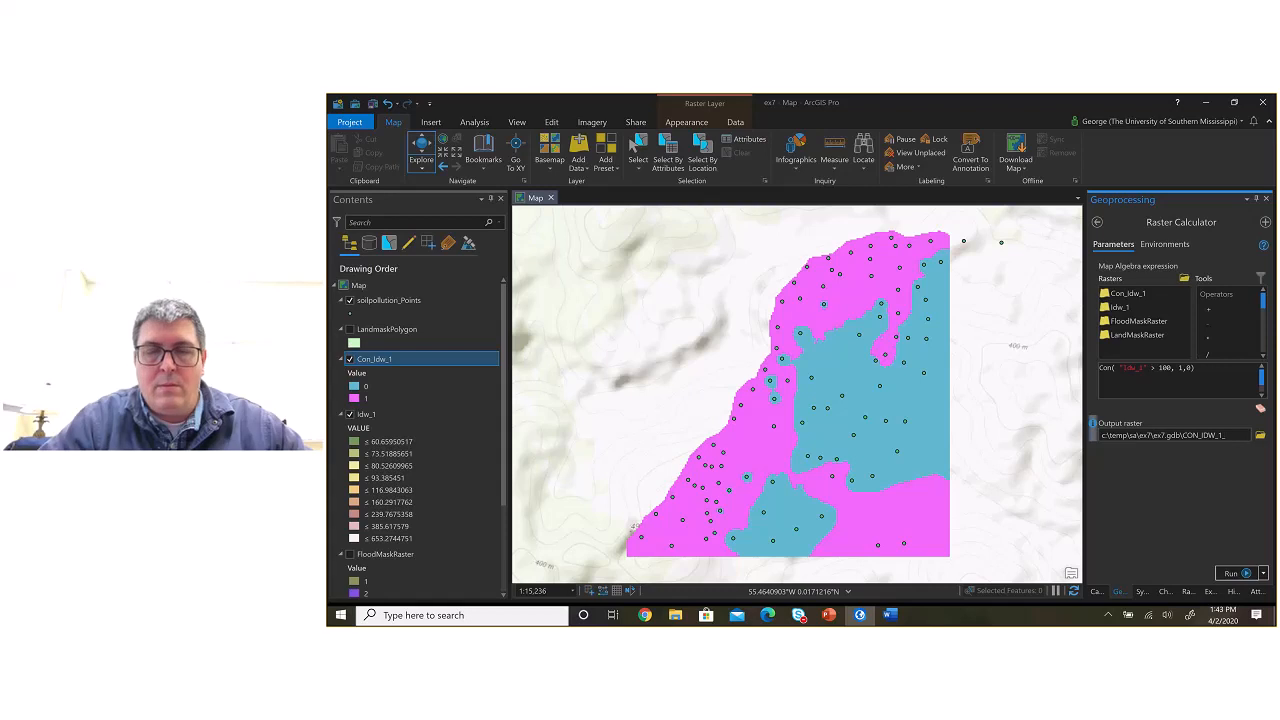
{"action": "type", "text": "_alt"}
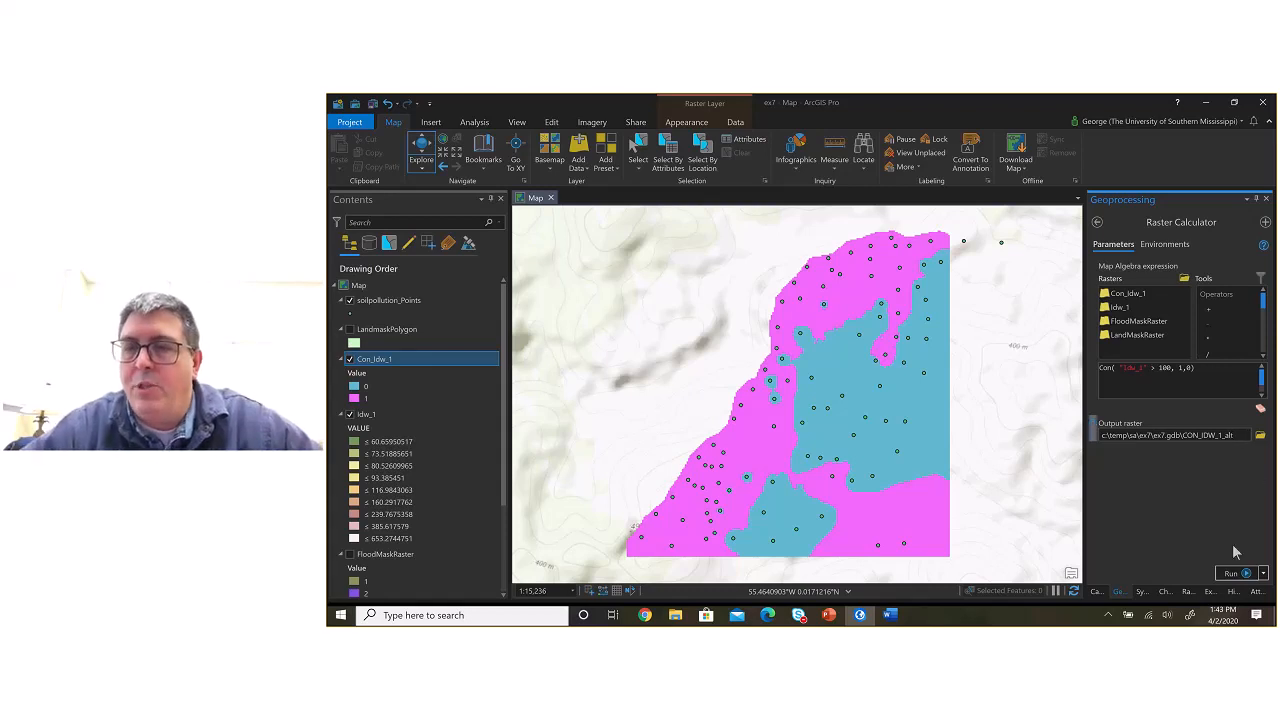
Step: Run the Raster Calculator and toggle the CON_IDW_1_alt layer's visibility to compare it with Con_Idw_1
{"action": "left_click", "coordinate": [1228, 571]}
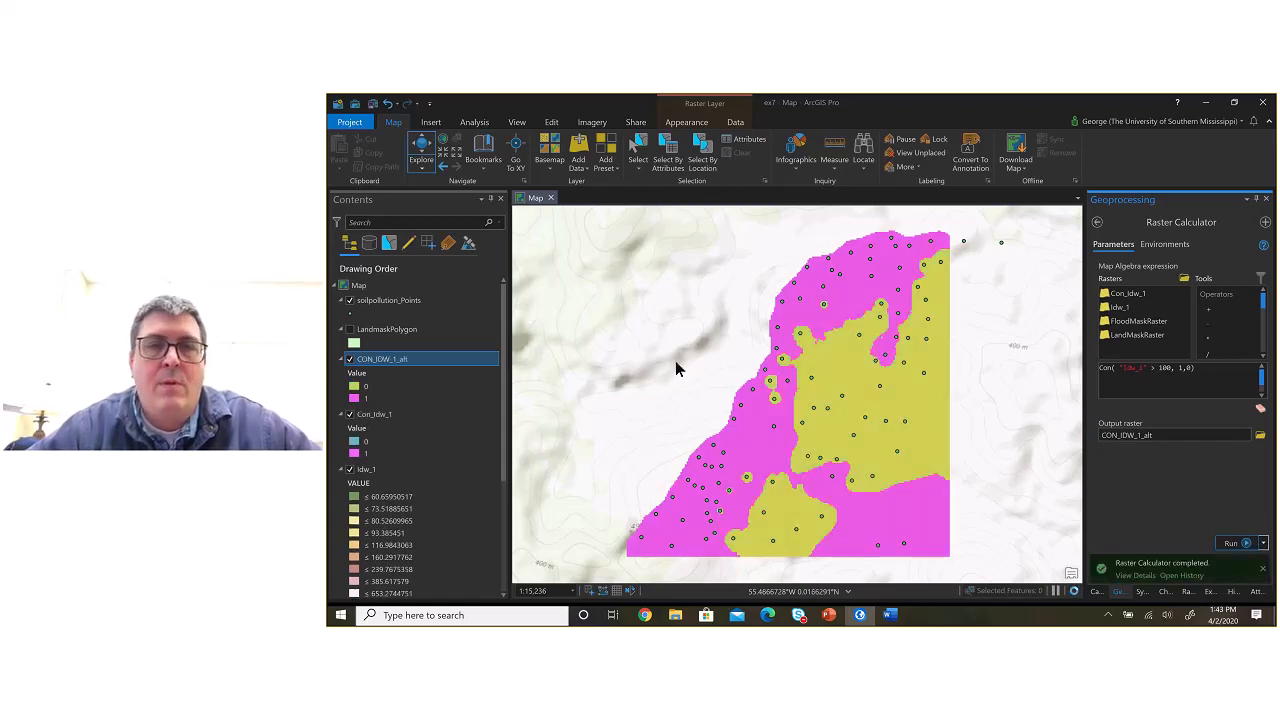
{"action": "left_click", "coordinate": [351, 361]}
{"action": "left_click", "coordinate": [351, 361]}
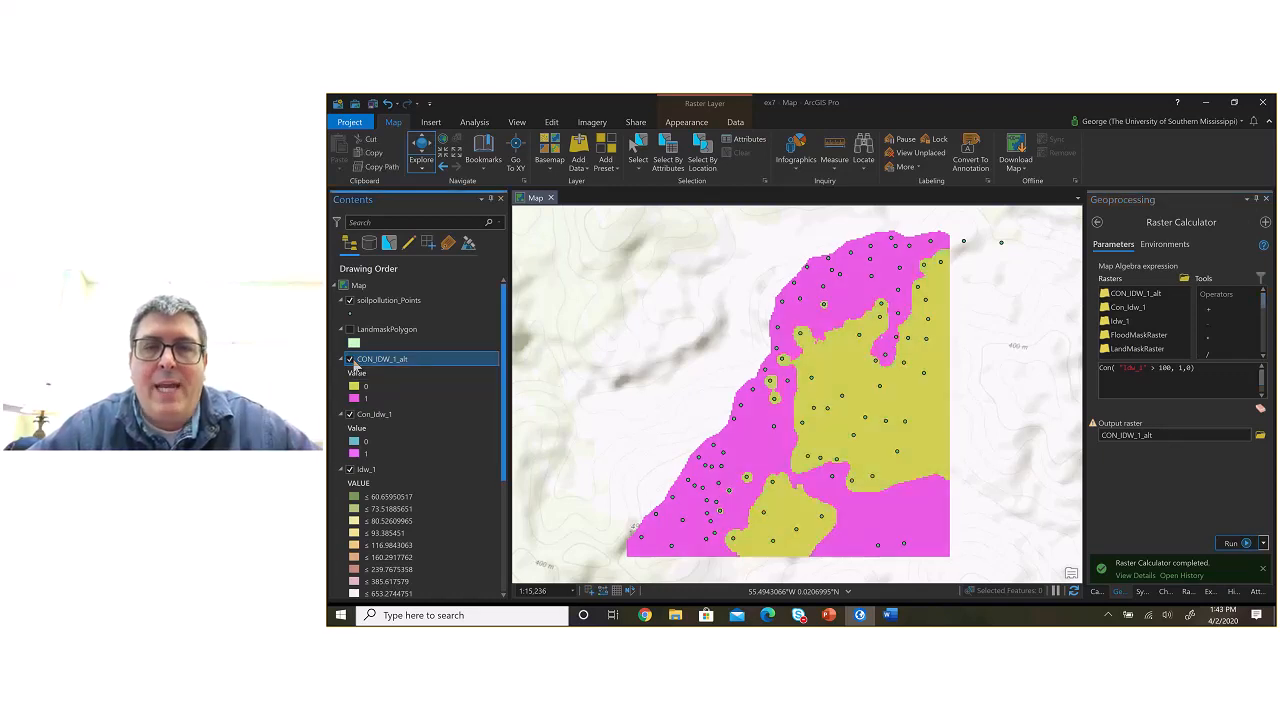
{"action": "left_click", "coordinate": [351, 361]}
{"action": "left_click", "coordinate": [351, 361]}
{"action": "left_click", "coordinate": [351, 361]}
{"action": "left_click", "coordinate": [351, 361]}
{"action": "left_click", "coordinate": [351, 361]}
{"action": "left_click", "coordinate": [351, 361]}
{"action": "left_click", "coordinate": [351, 361]}
{"action": "left_click", "coordinate": [351, 361]}
{"action": "left_click", "coordinate": [351, 361]}
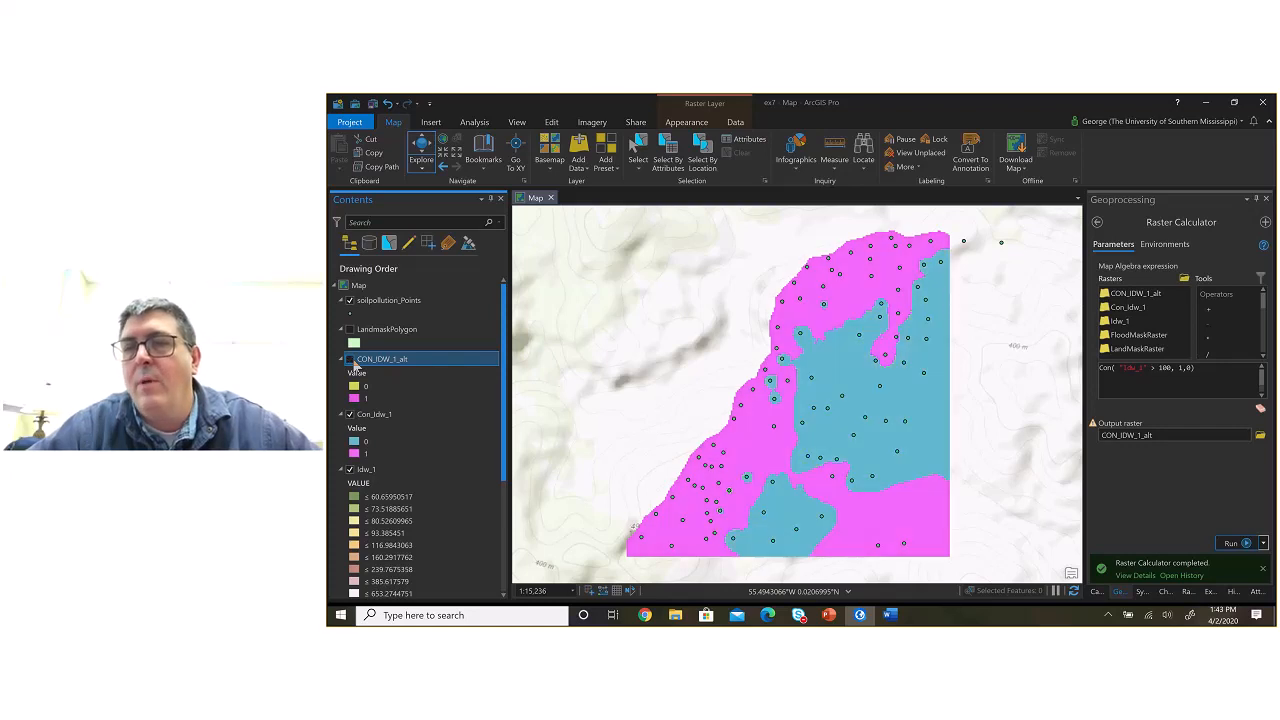
{"action": "left_click", "coordinate": [351, 361]}
{"action": "left_click", "coordinate": [351, 361]}
{"action": "left_click", "coordinate": [351, 361]}
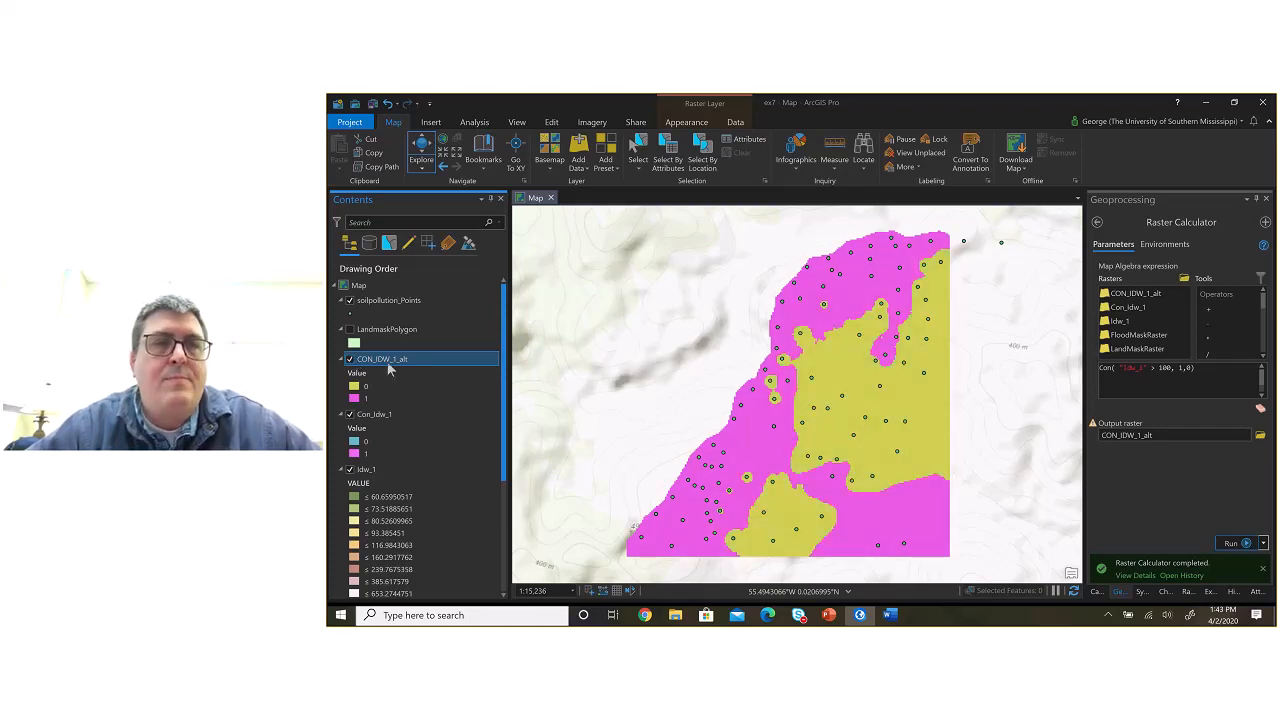
Step: Remove the CON_IDW_1_alt layer from the map and return from the Raster Calculator to the geoprocessing toolbox list
{"action": "right_click", "coordinate": [391, 369]}
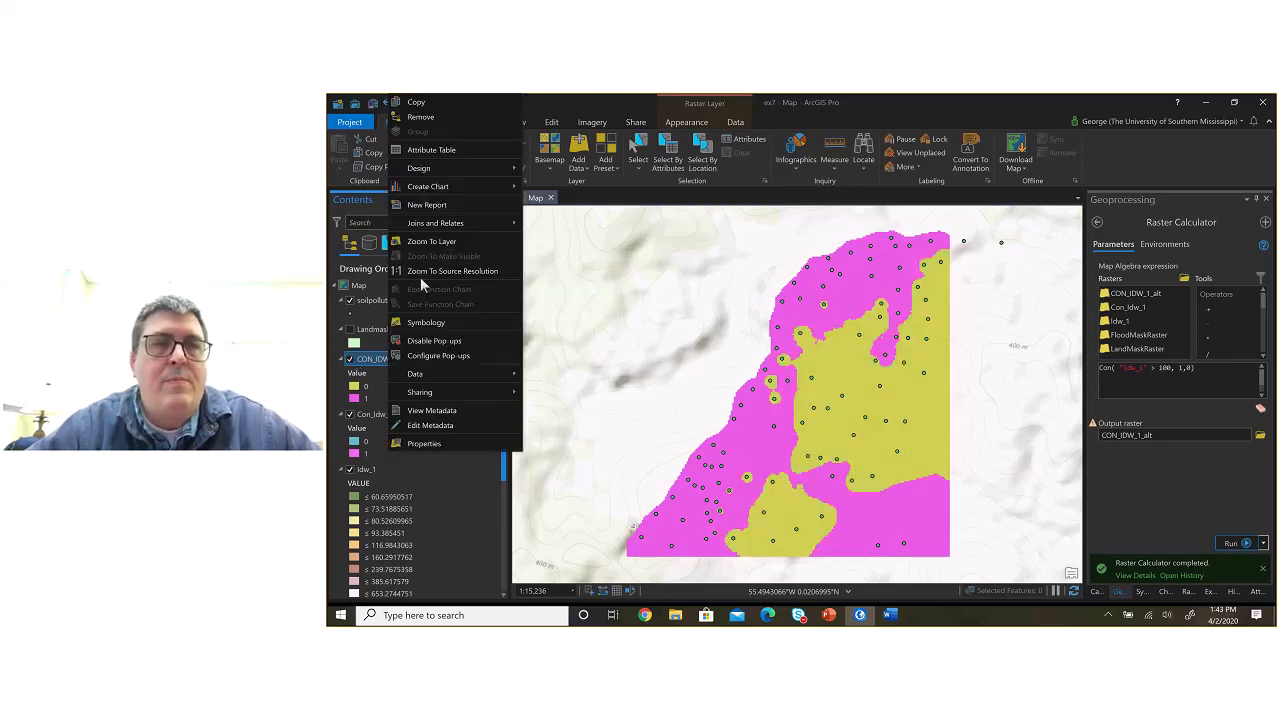
{"action": "left_click", "coordinate": [424, 118]}
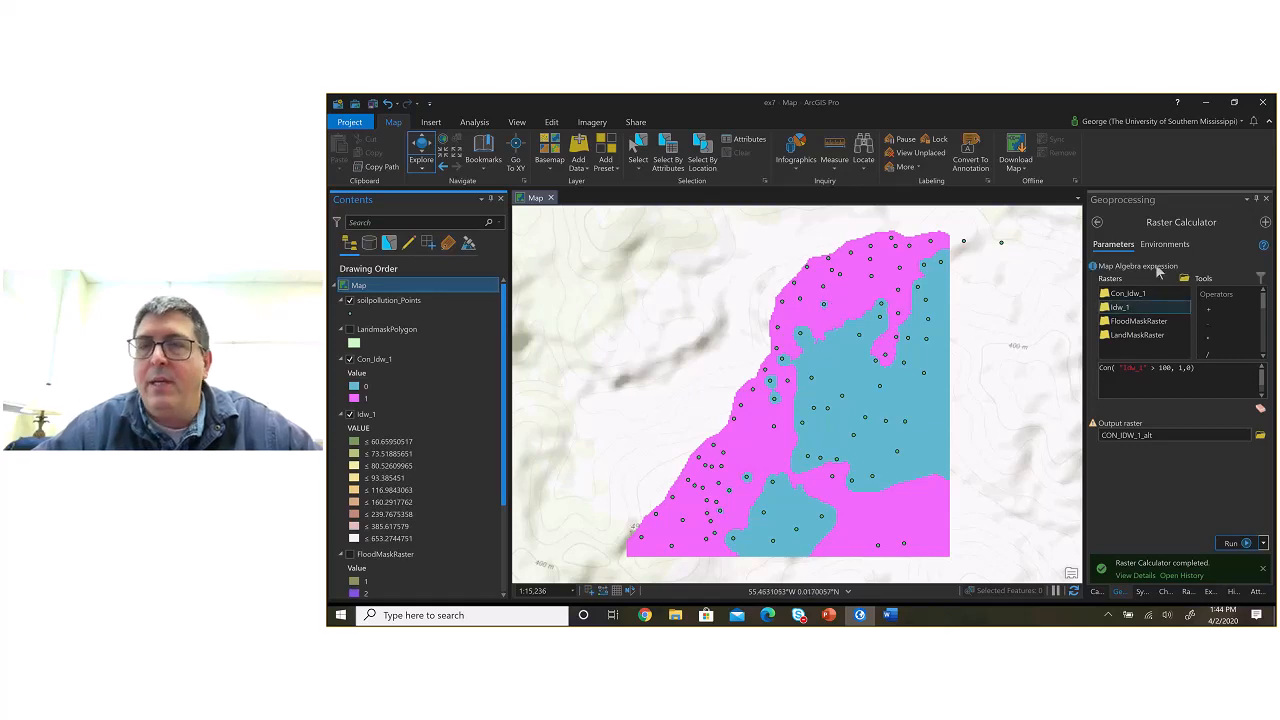
{"action": "left_click", "coordinate": [1096, 222]}
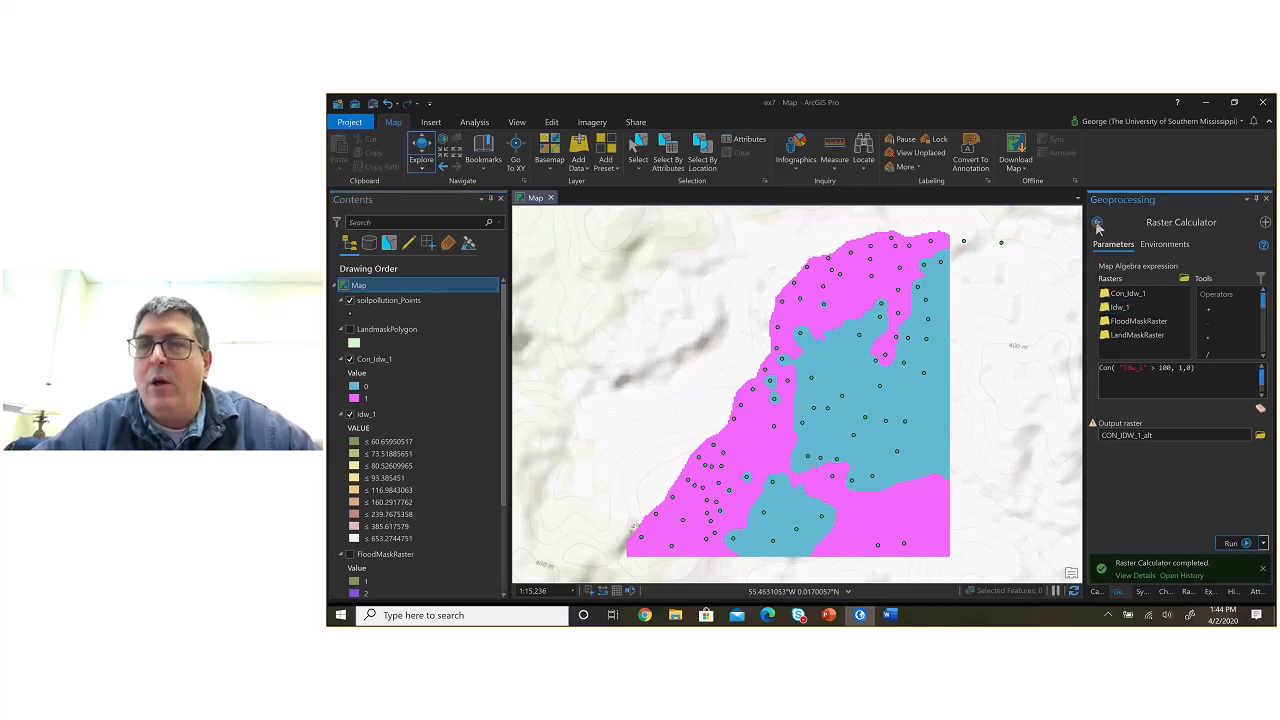
{"action": "left_click", "coordinate": [1096, 222]}
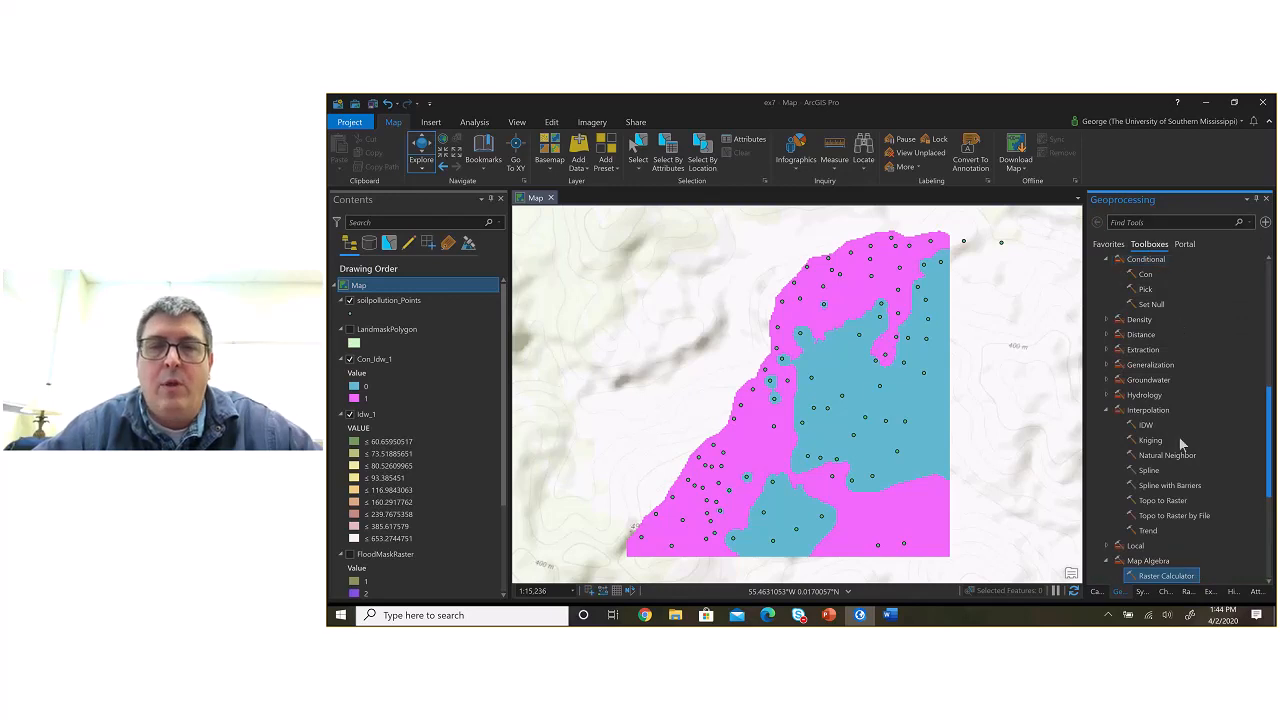
Step: Open the attribute table of the Con_Idw_1 layer and shrink the table to show more of the map
{"action": "left_click", "coordinate": [390, 360]}
{"action": "right_click", "coordinate": [391, 362]}
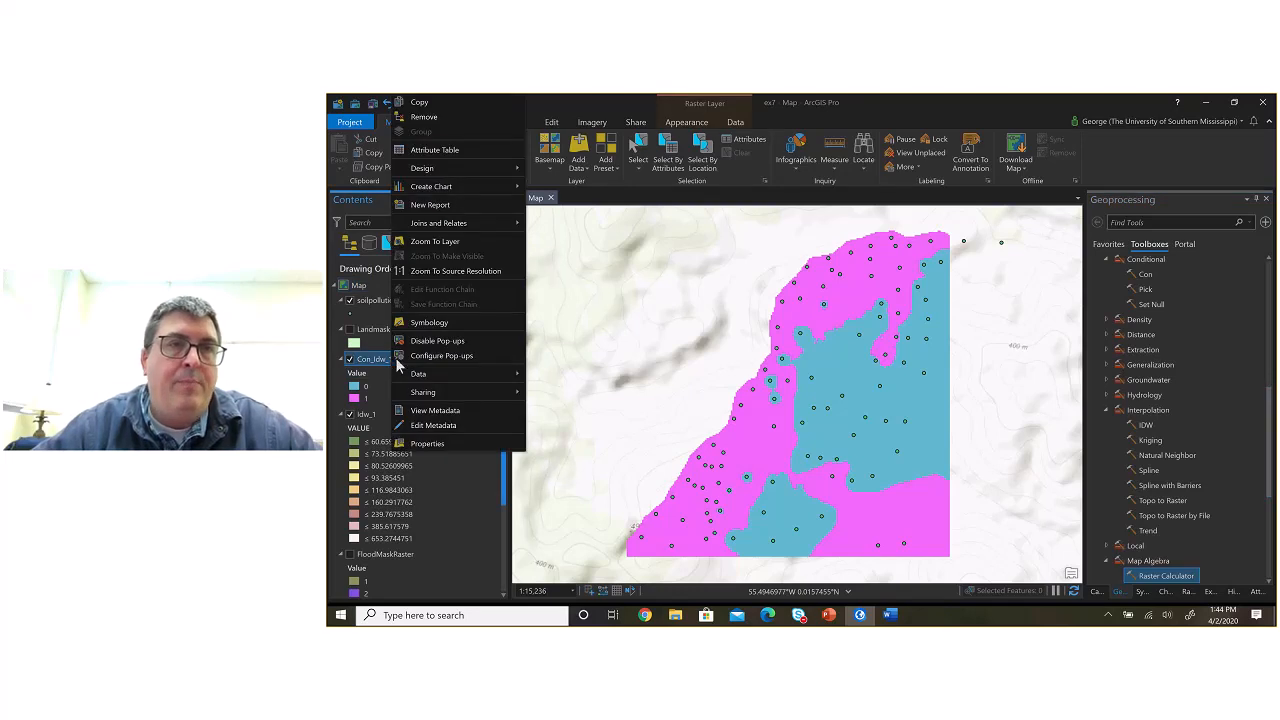
{"action": "left_click", "coordinate": [467, 149]}
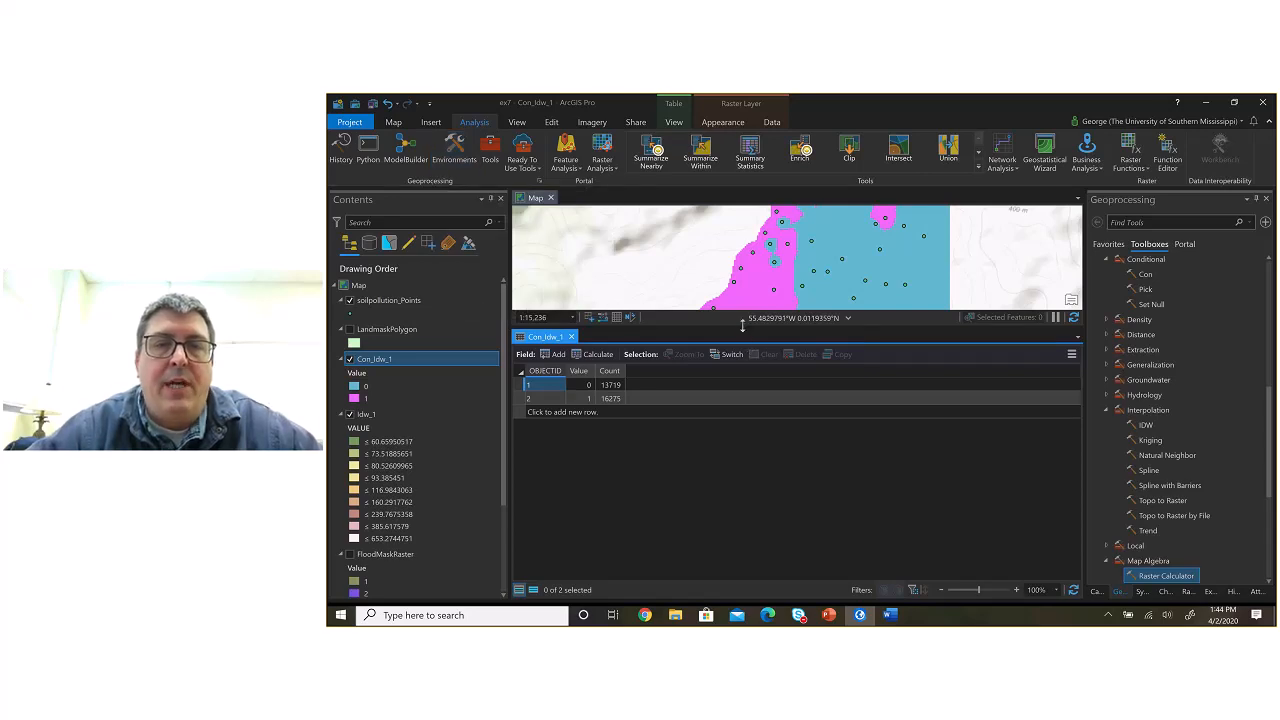
{"action": "left_click_drag", "start_coordinate": [743, 326], "coordinate": [741, 449]}
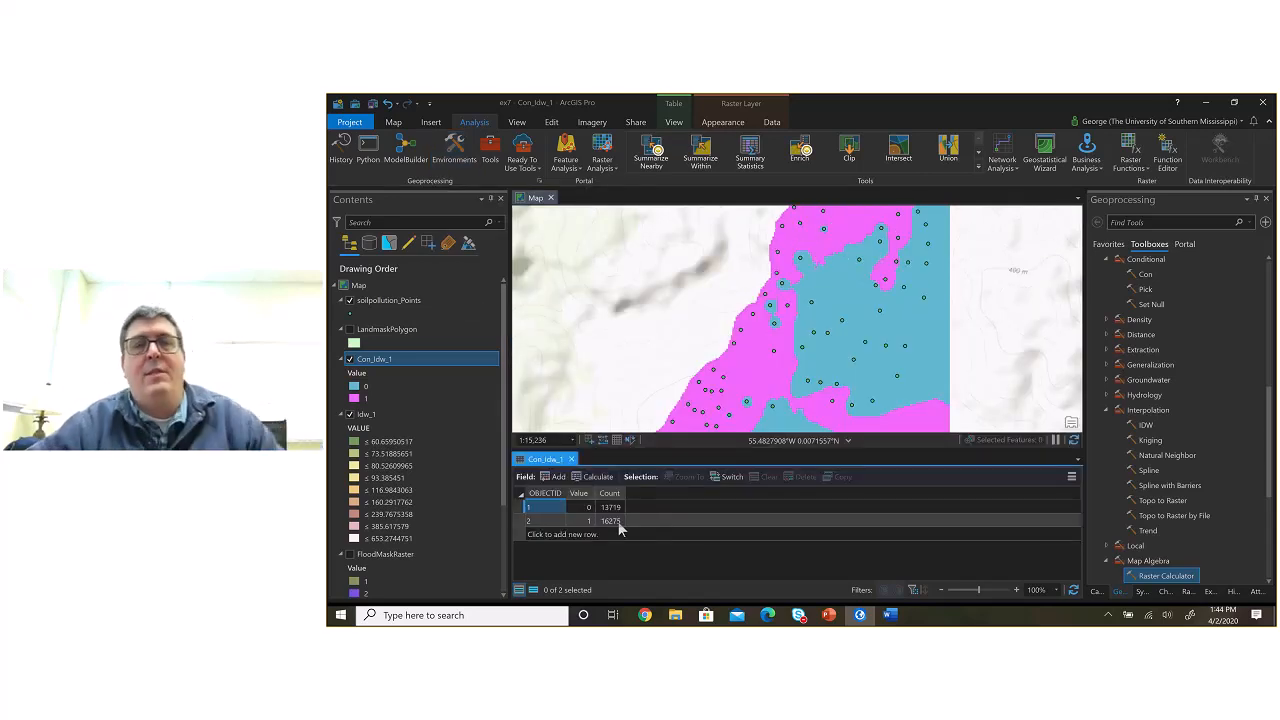
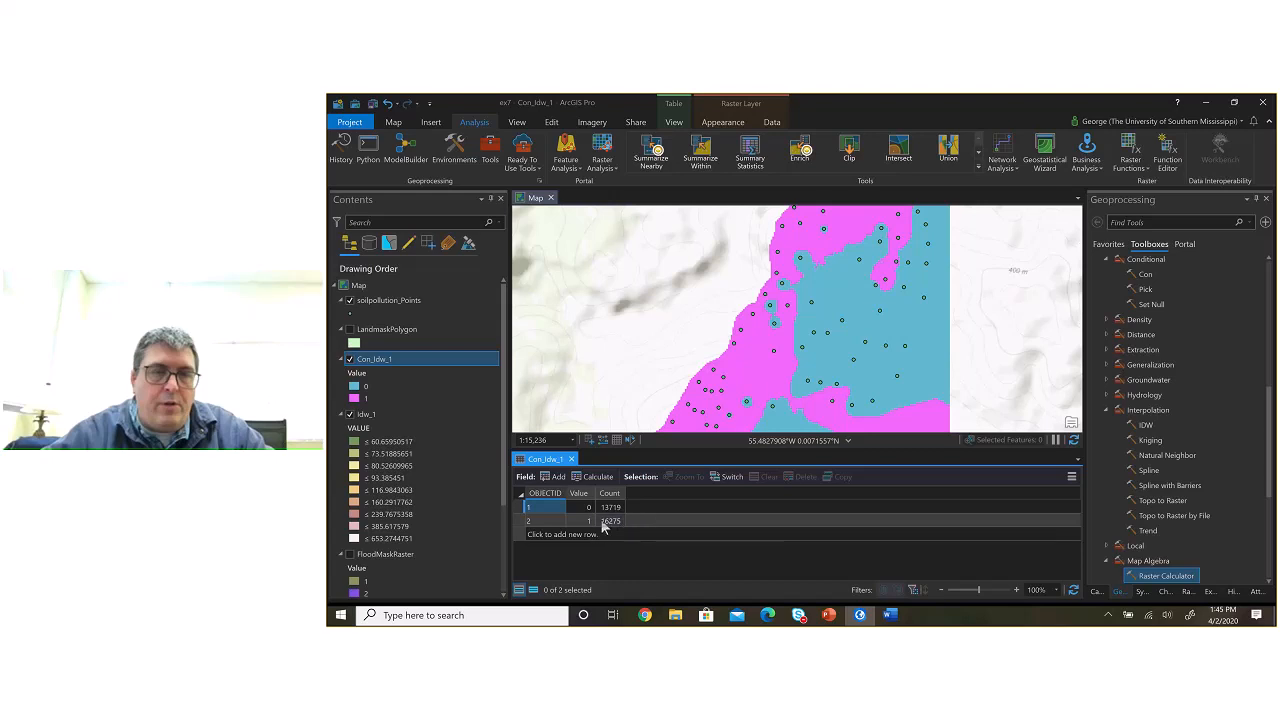
Step: Copy the cell count of the value 1 row in the Con_Idw_1 table and paste it into the Windows Calculator
{"action": "left_click", "coordinate": [614, 525]}
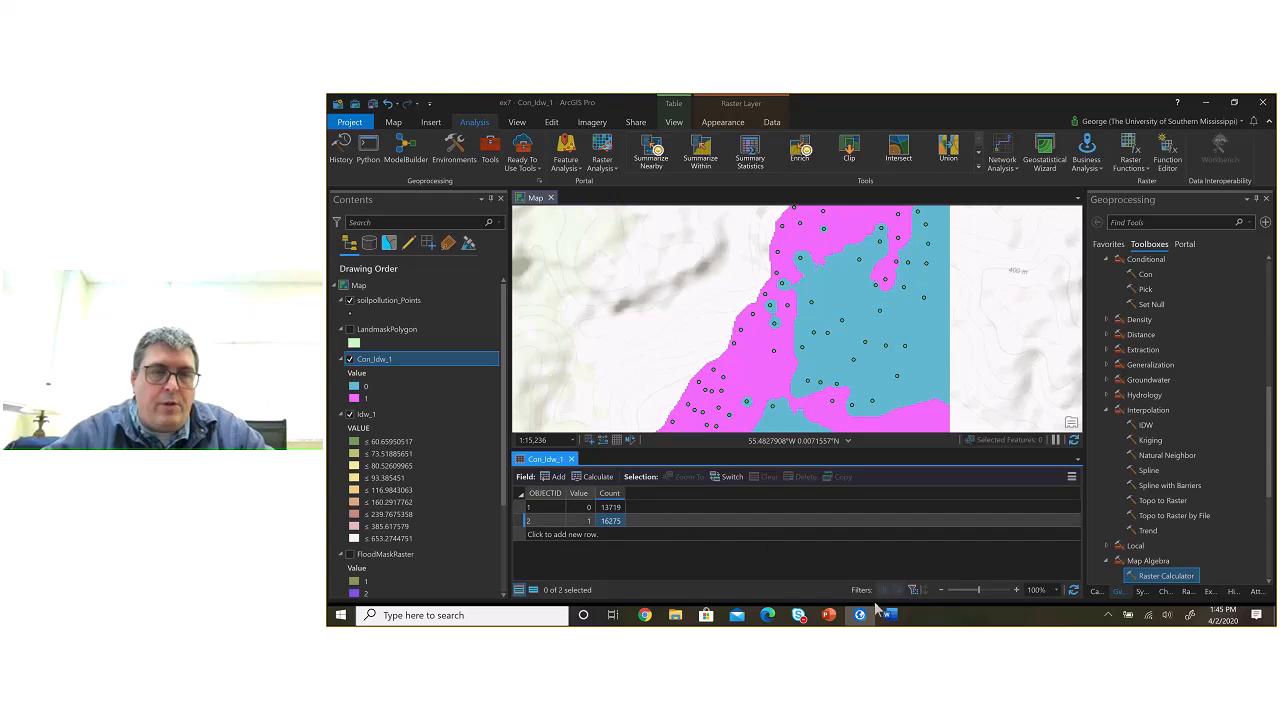
{"action": "key", "text": "super"}
{"action": "type", "text": "a"}
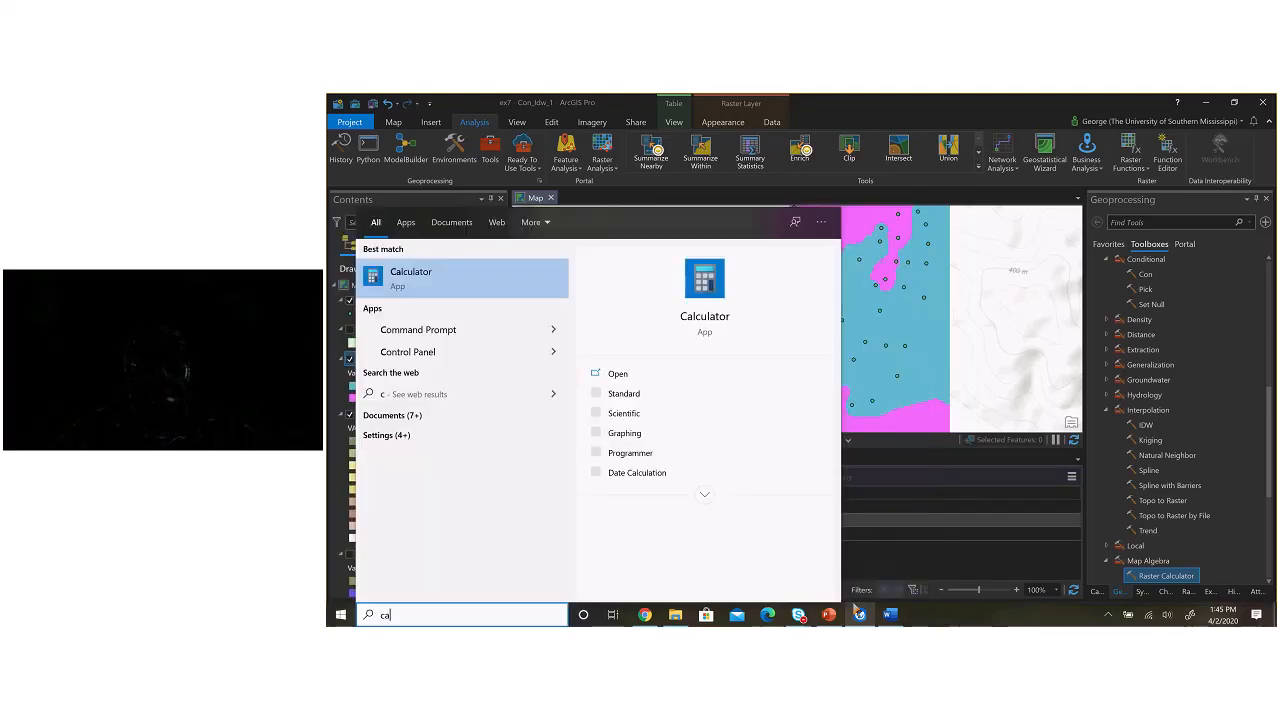
{"action": "key", "text": "Return"}
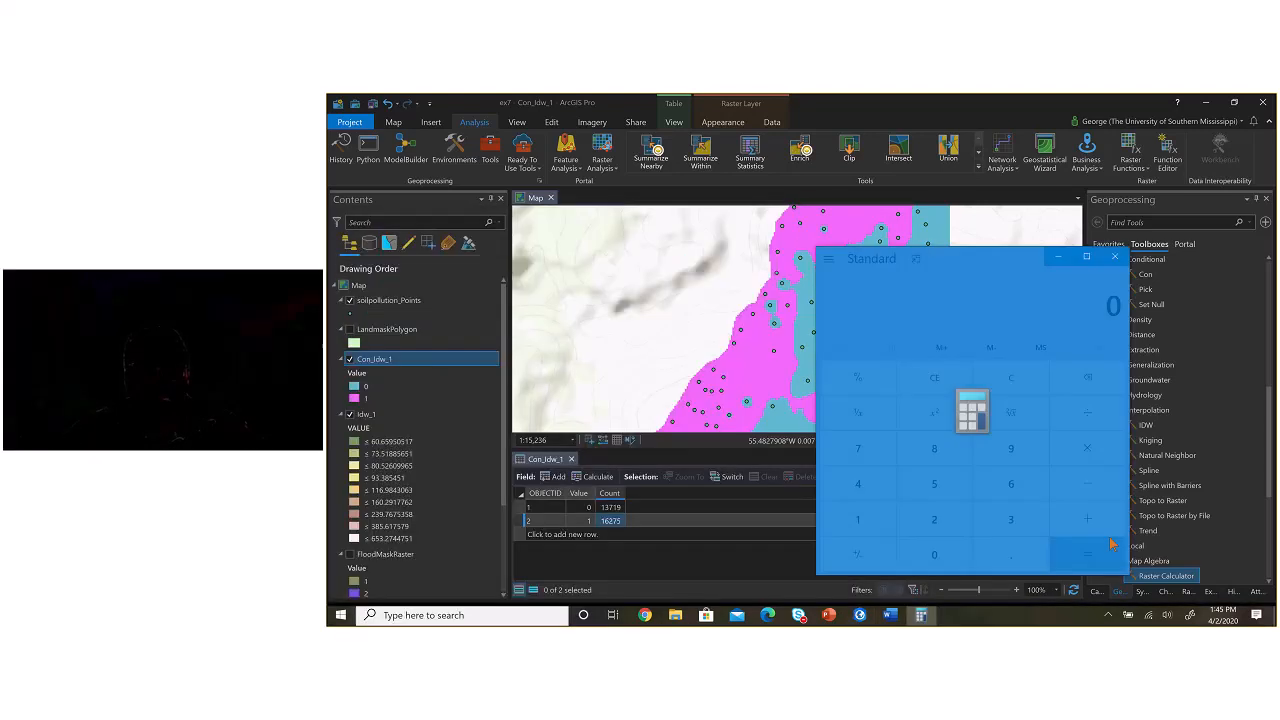
{"action": "type", "text": "16,275"}
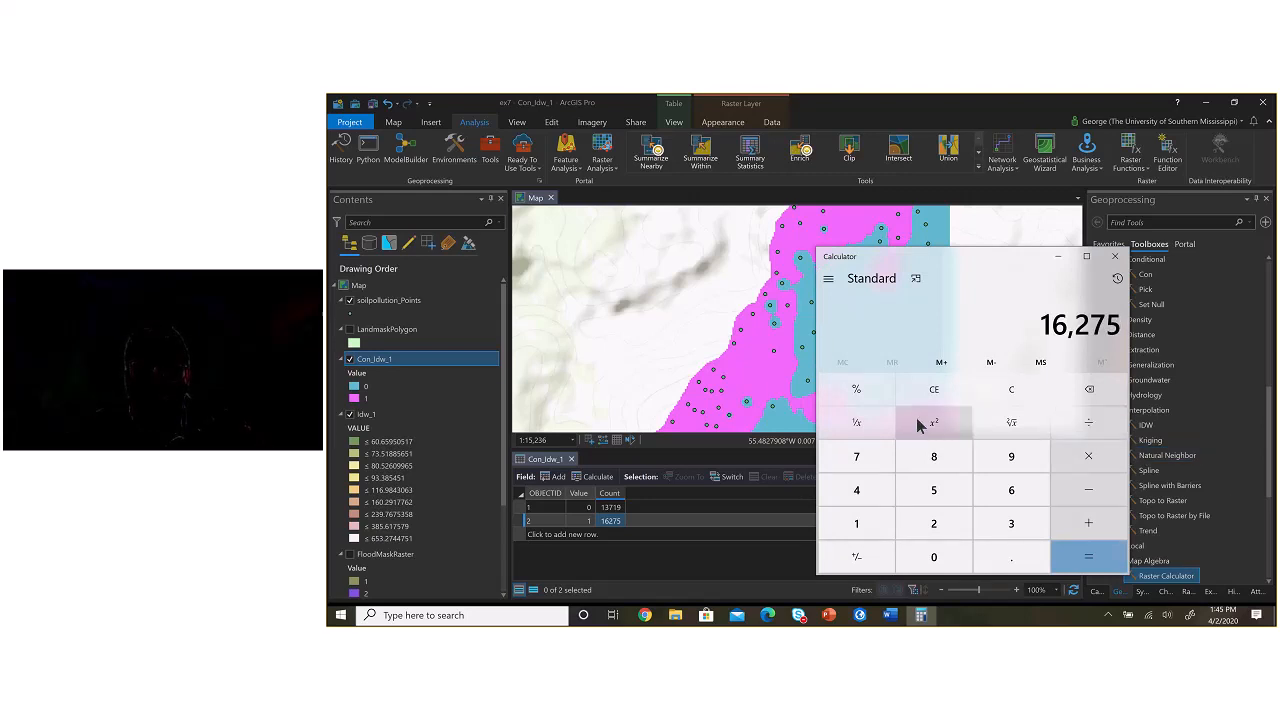
Step: Clear the calculator and add the two Con_Idw_1 cell counts, 16275 + 13719, to get the total cell count
{"action": "left_click", "coordinate": [1011, 393]}
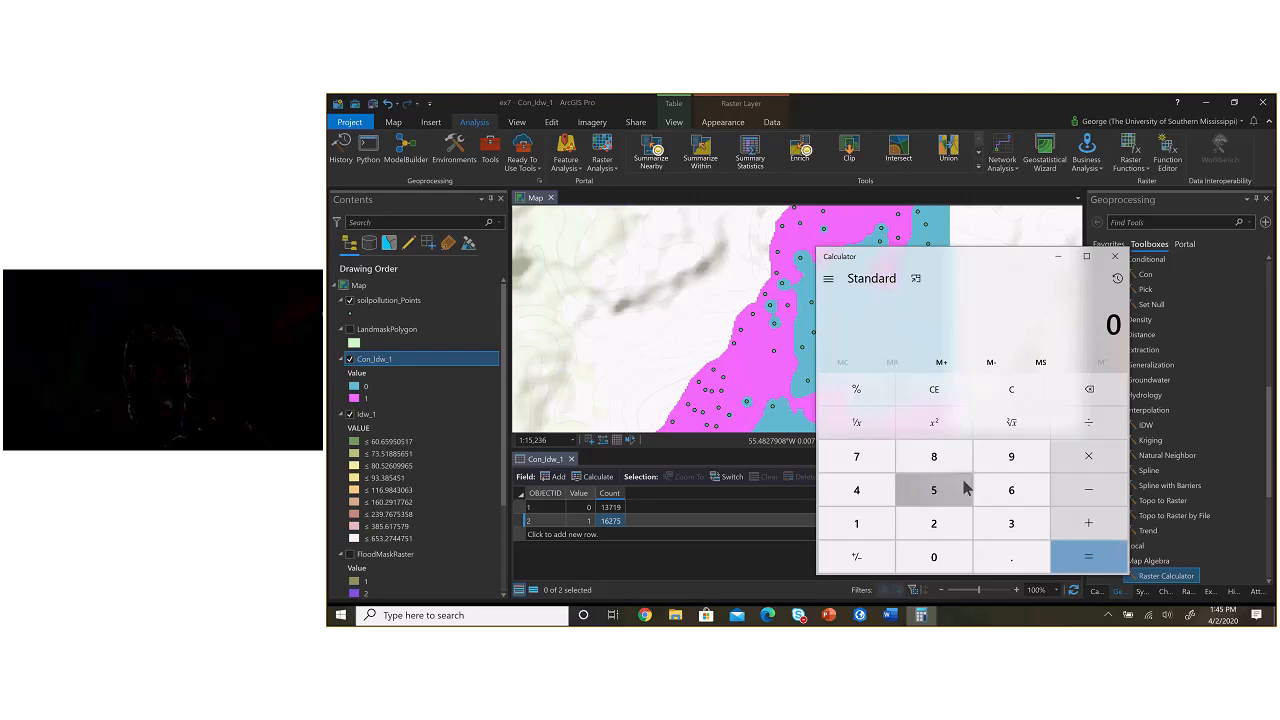
{"action": "type", "text": "16275"}
{"action": "left_click", "coordinate": [1088, 523]}
{"action": "type", "text": "13"}
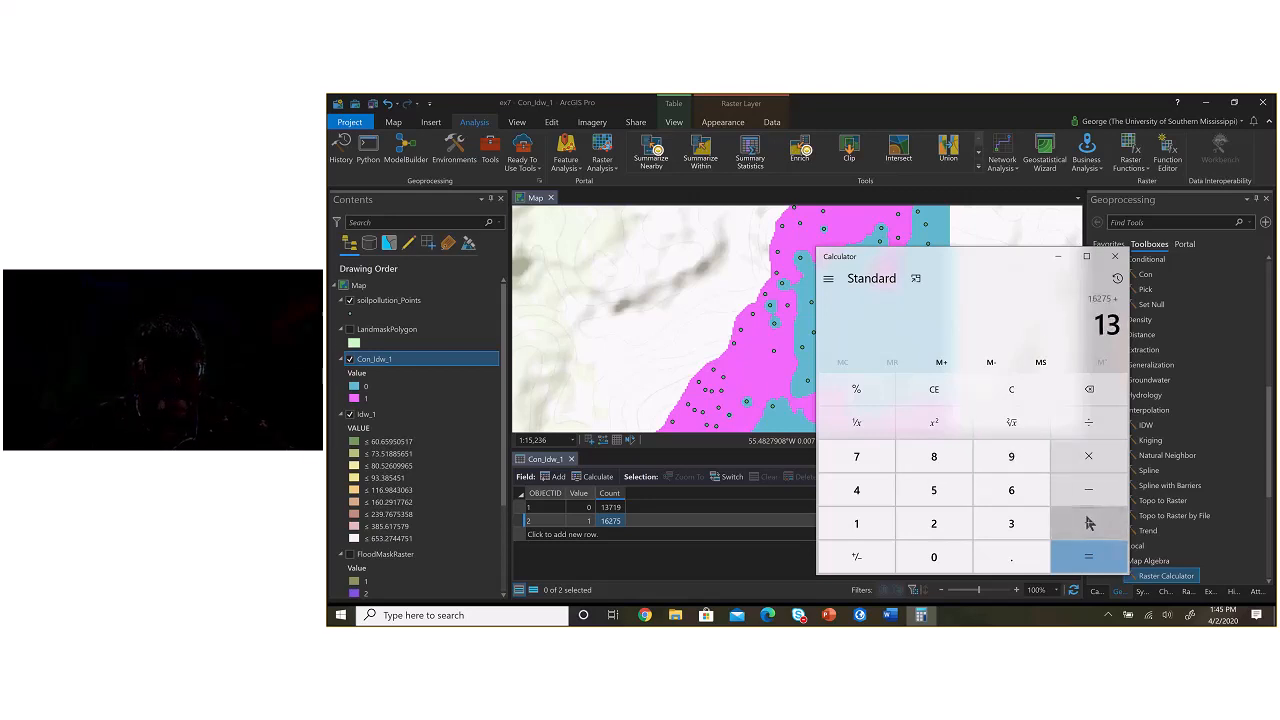
{"action": "type", "text": "718"}
{"action": "key", "text": "BackSpace"}
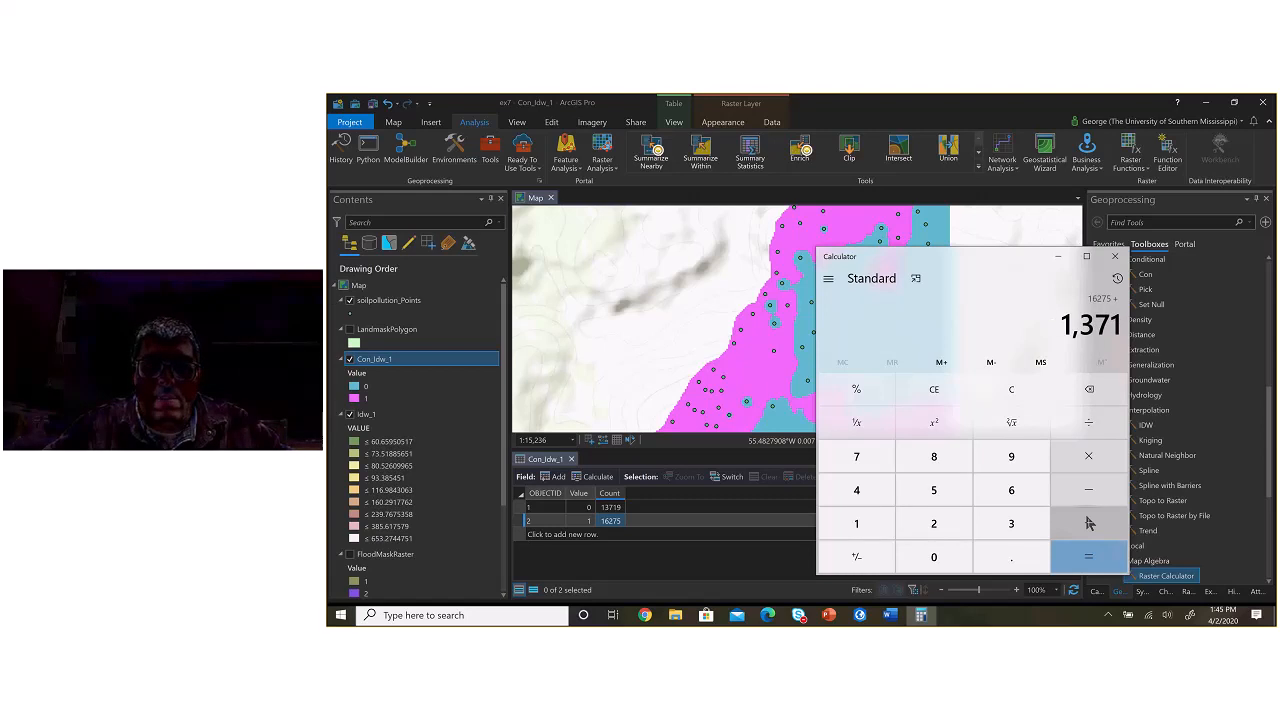
{"action": "type", "text": "9"}
{"action": "key", "text": "Return"}
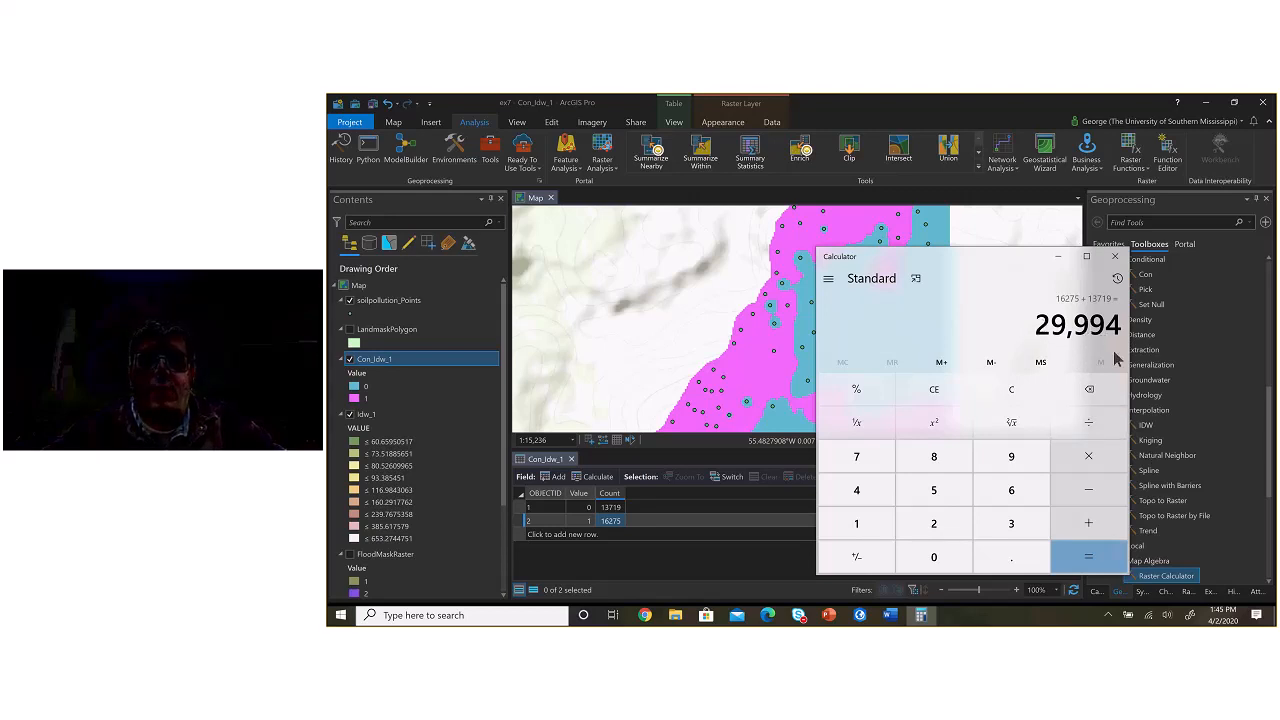
Step: Clear the calculator and divide 16275 by 29994 to get the fraction of area over 100
{"action": "left_click", "coordinate": [1011, 390]}
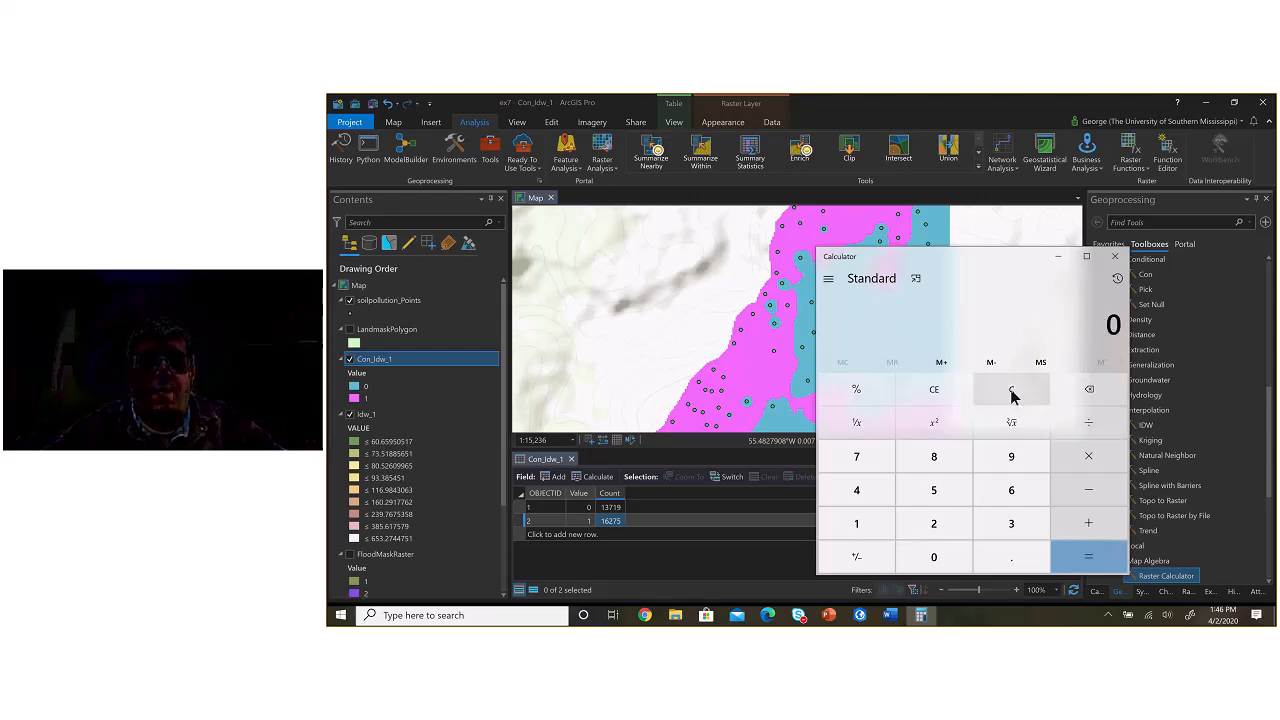
{"action": "left_click", "coordinate": [893, 530]}
{"action": "type", "text": "6,275"}
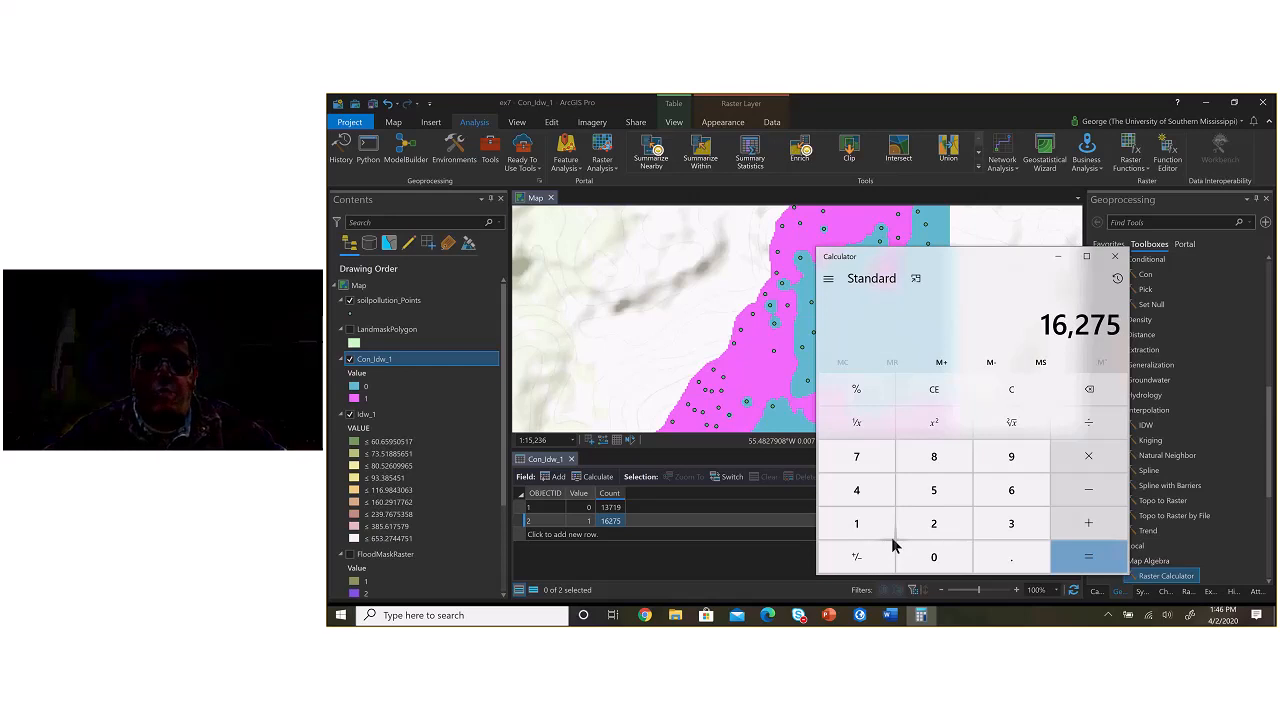
{"action": "key", "text": "plus"}
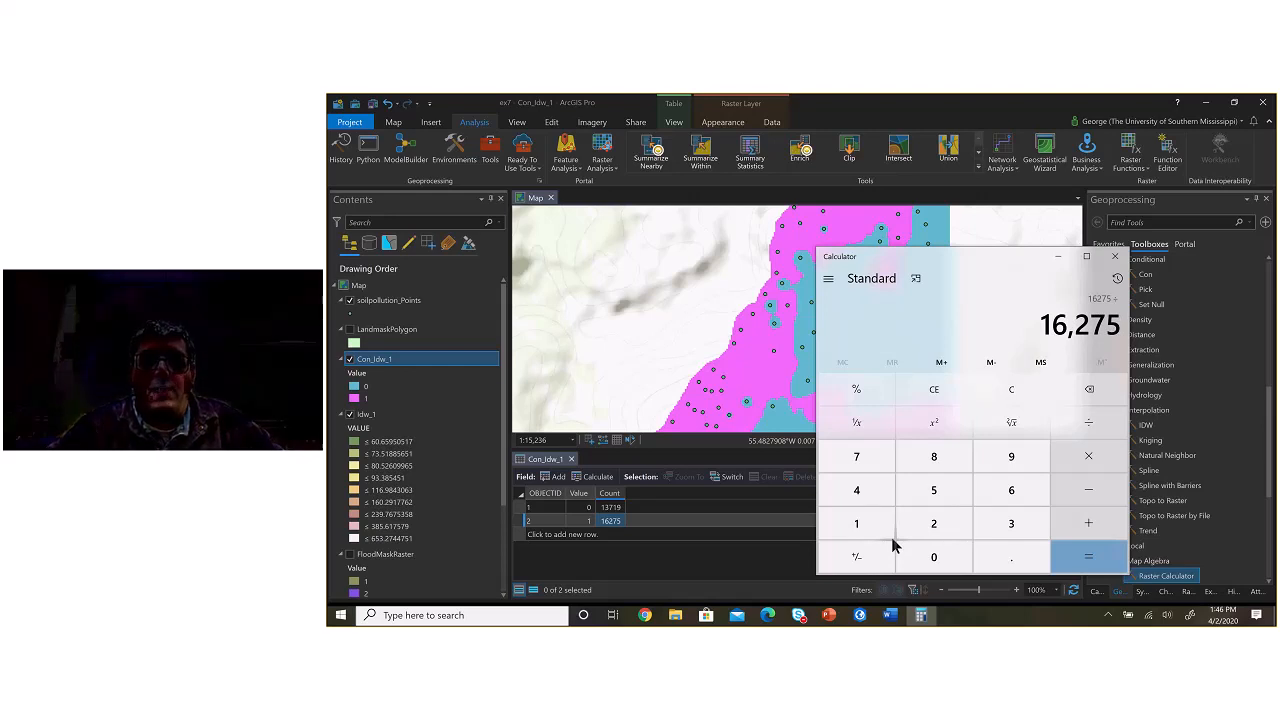
{"action": "type", "text": "29,994"}
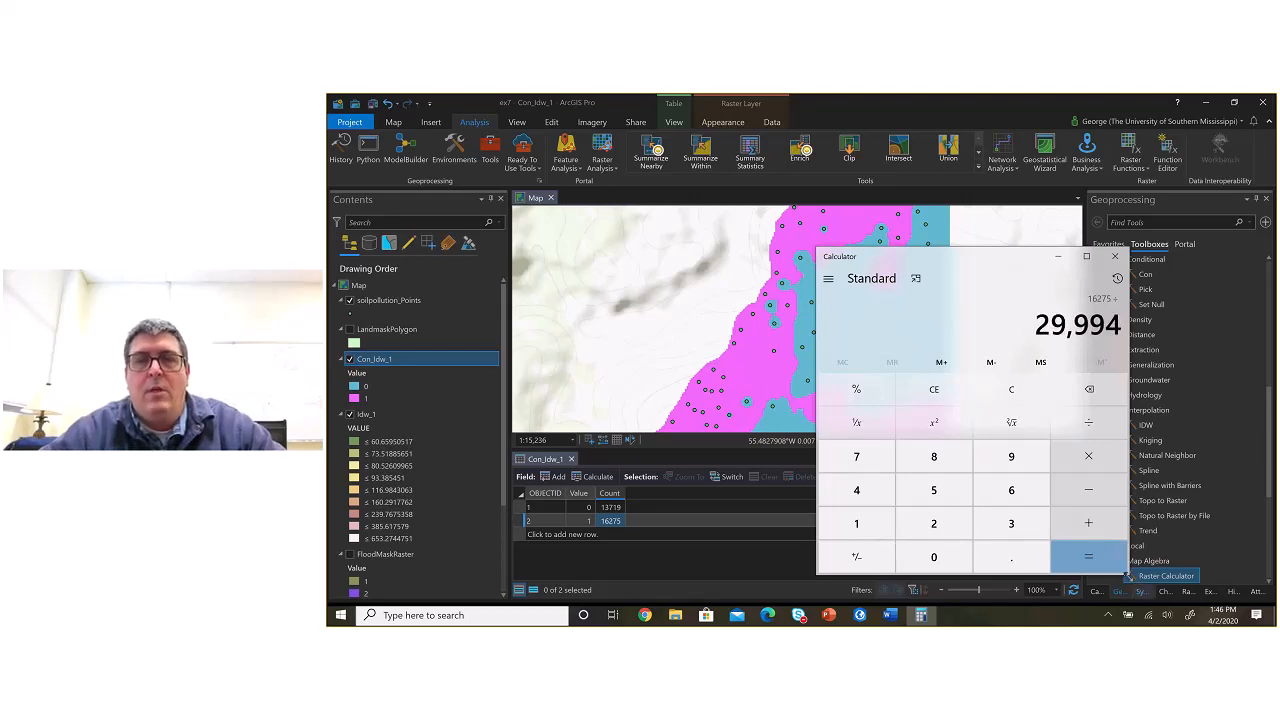
{"action": "key", "text": "Return"}
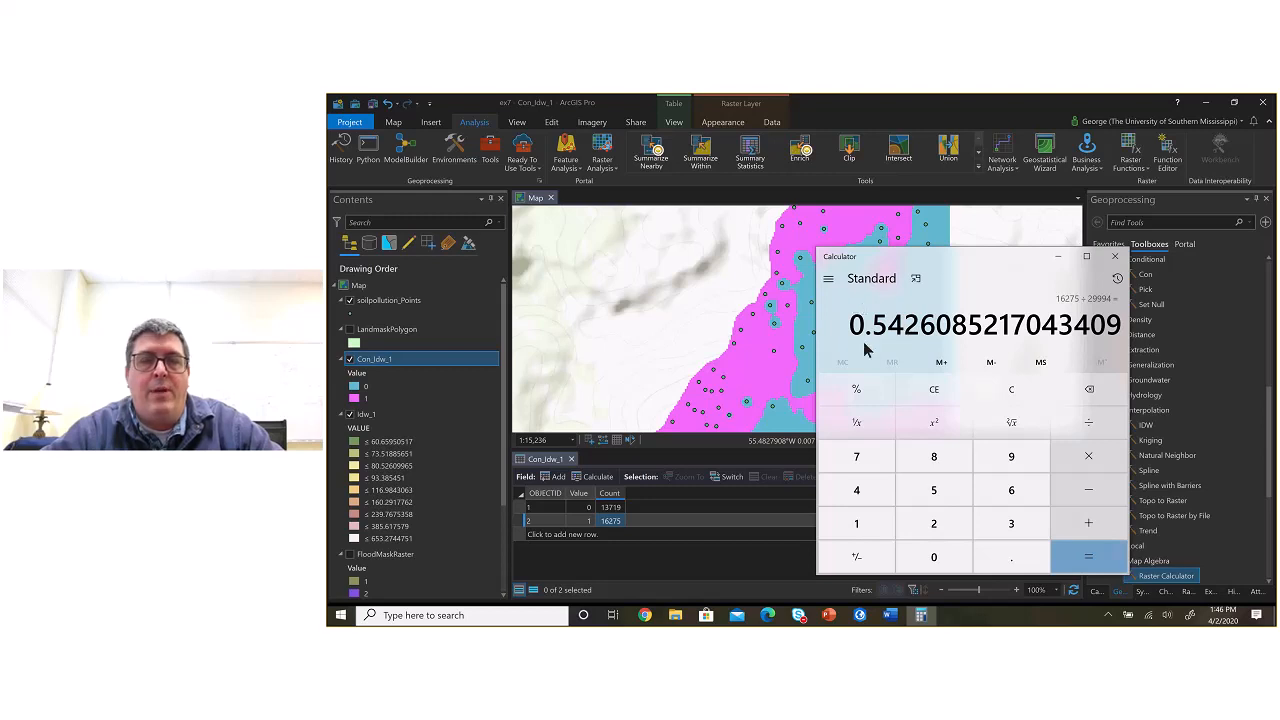
Step: Switch to the ex7.docx Word document and enter 54.26% as the IDW row's % Area over 100, checking the calculator for the decimals
{"action": "key", "text": "alt+Tab"}
{"action": "key", "text": "alt+Tab"}
{"action": "key", "text": "alt+Tab"}
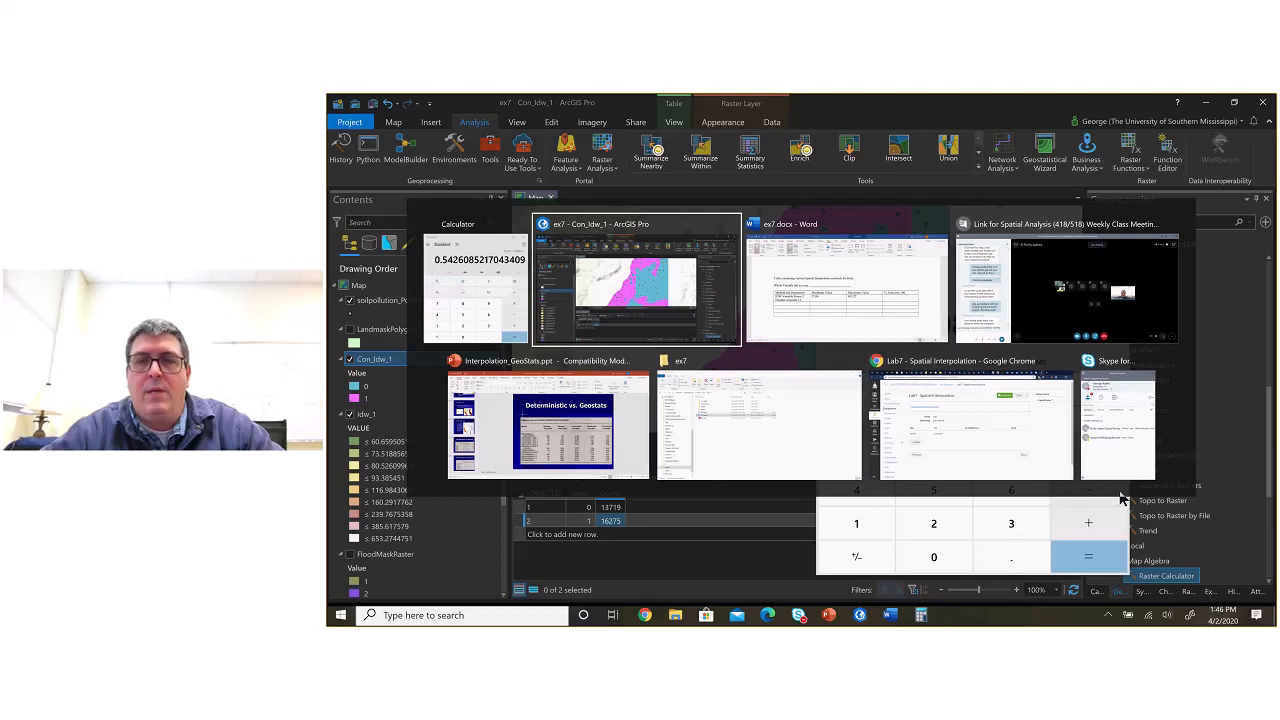
{"action": "key", "text": "alt+Tab"}
{"action": "type", "text": "54."}
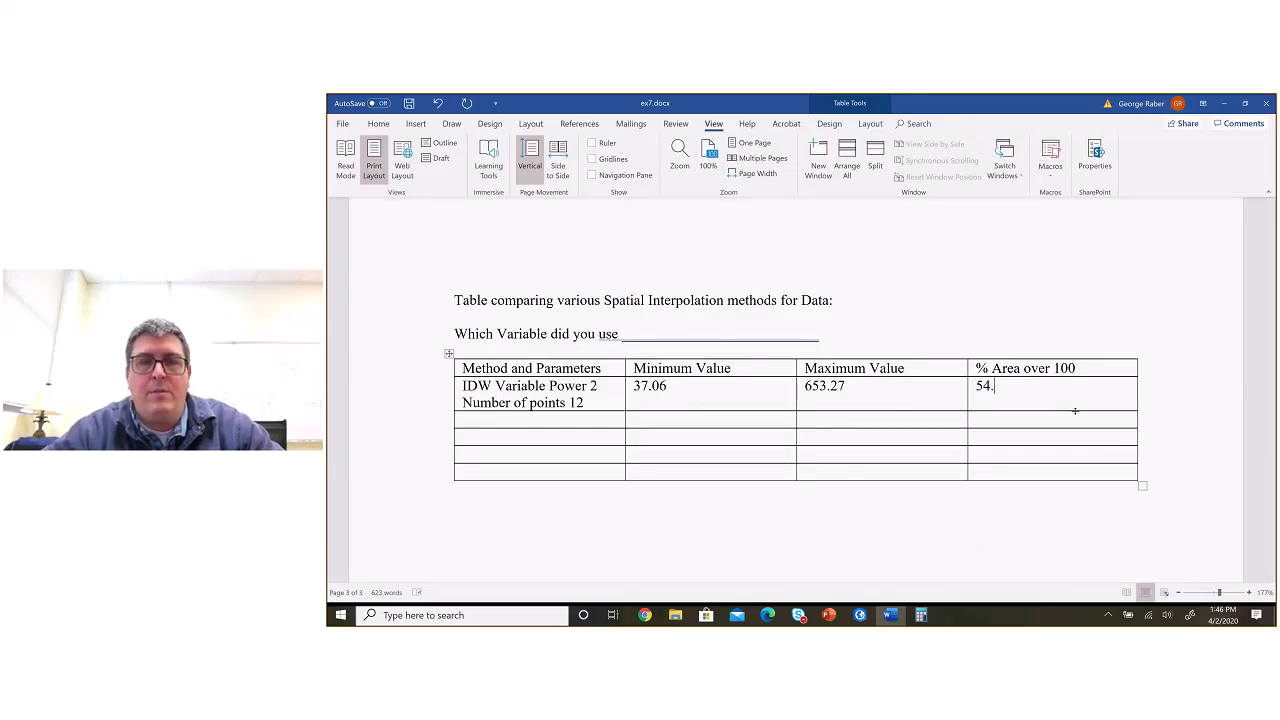
{"action": "key", "text": "alt+Tab"}
{"action": "key", "text": "alt+Tab"}
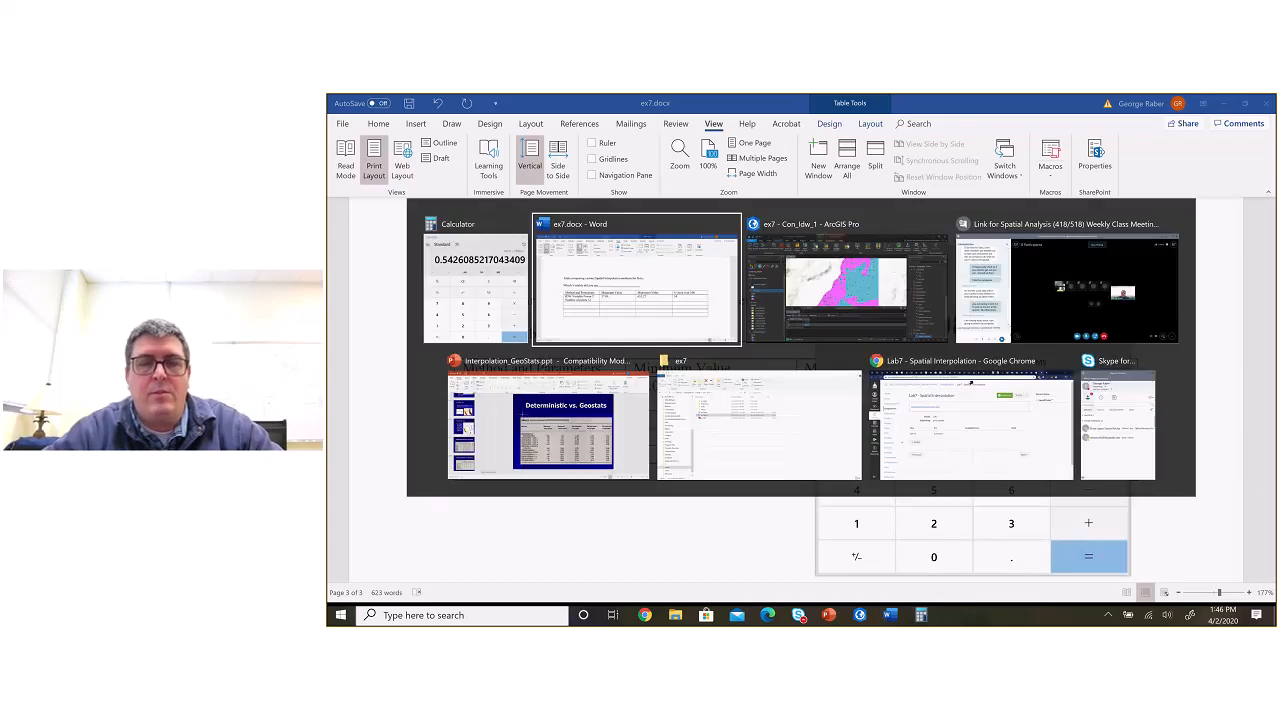
{"action": "type", "text": "26%"}
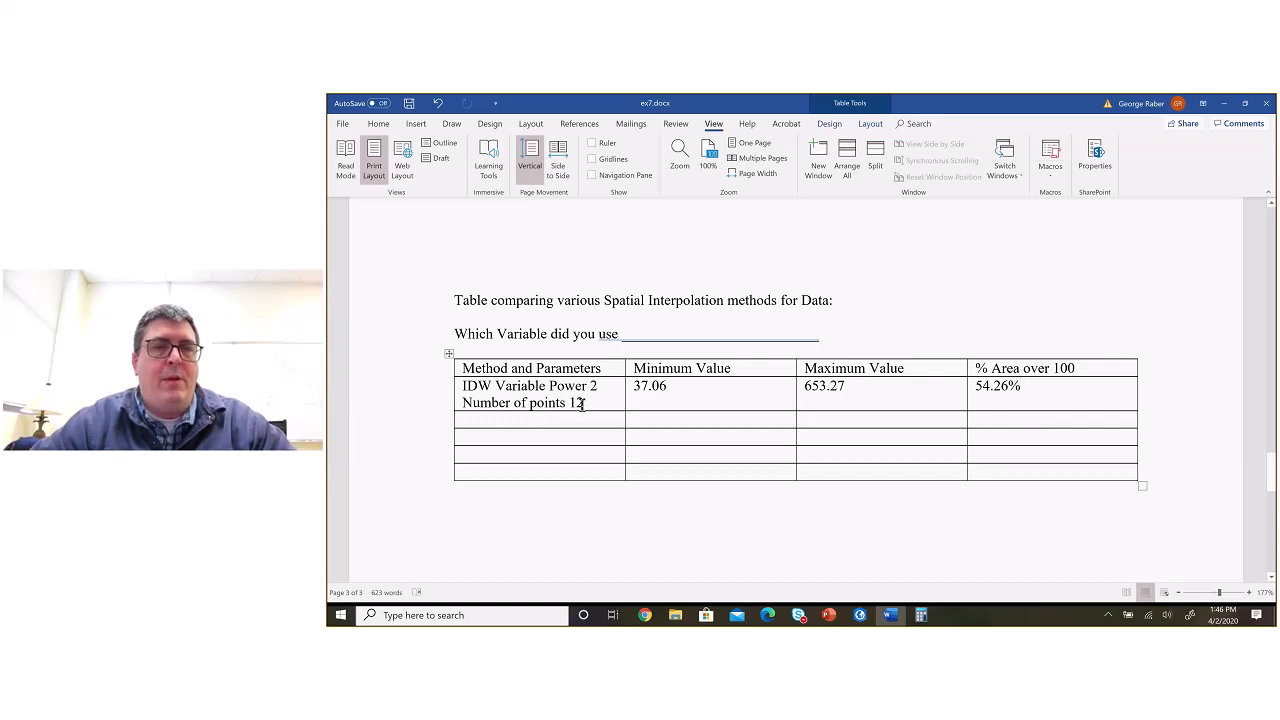
Step: Copy the "IDW Variable Power 2 Number of points 12" text into the method cell of the next table row
{"action": "left_click_drag", "start_coordinate": [582, 404], "coordinate": [464, 386]}
{"action": "key", "text": "ctrl+c"}
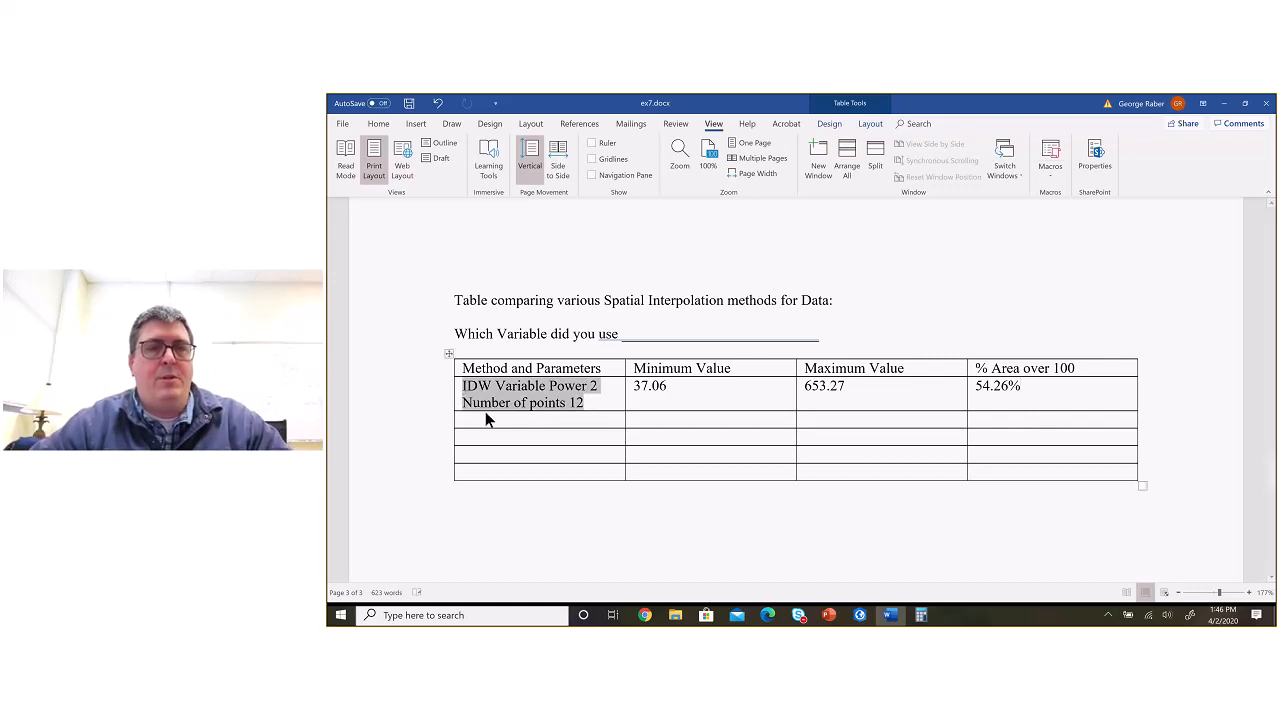
{"action": "left_click", "coordinate": [524, 422]}
{"action": "key", "text": "ctrl+v"}
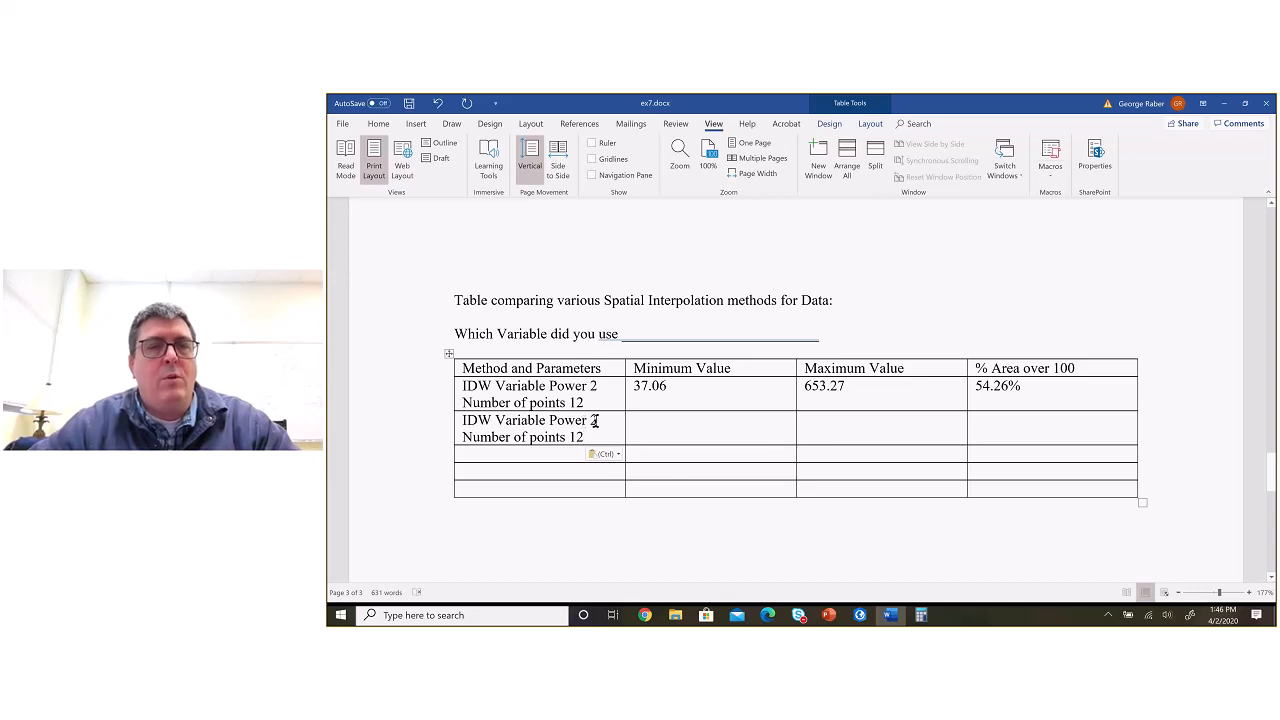
Step: Change the second row's method description to Power 3 and Number of points 20
{"action": "left_click", "coordinate": [595, 421]}
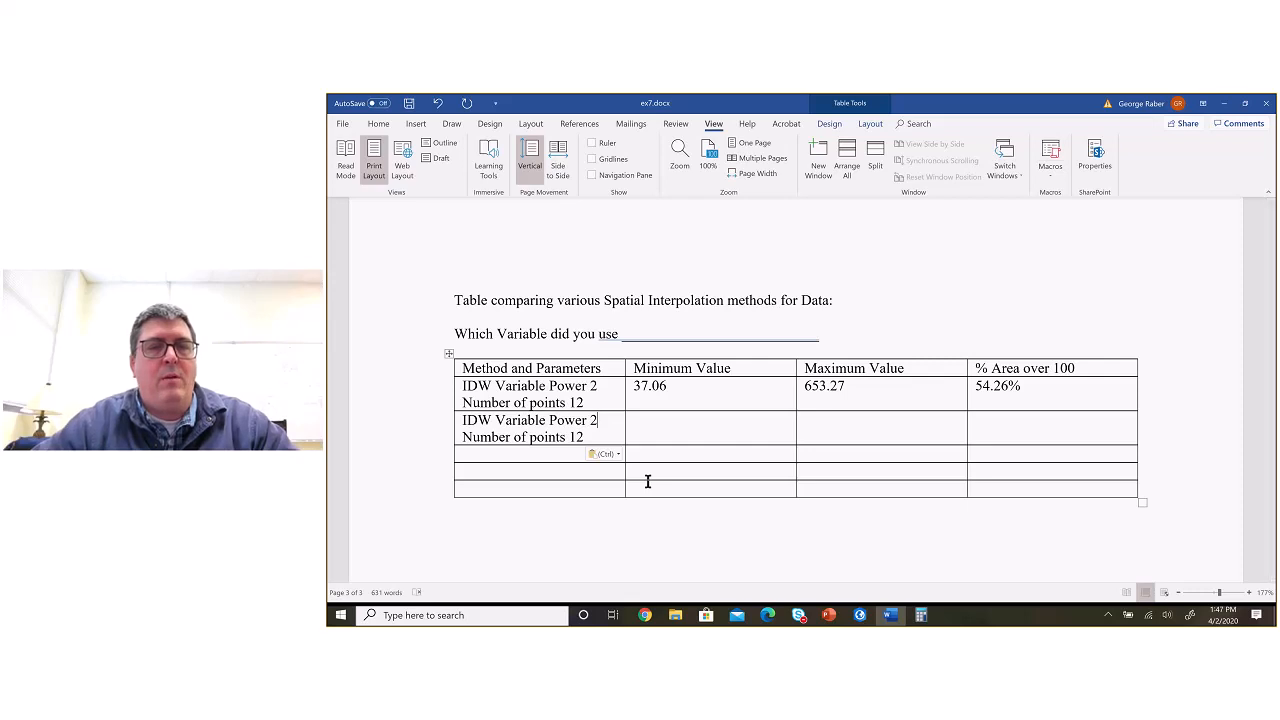
{"action": "key", "text": "BackSpace"}
{"action": "type", "text": "1"}
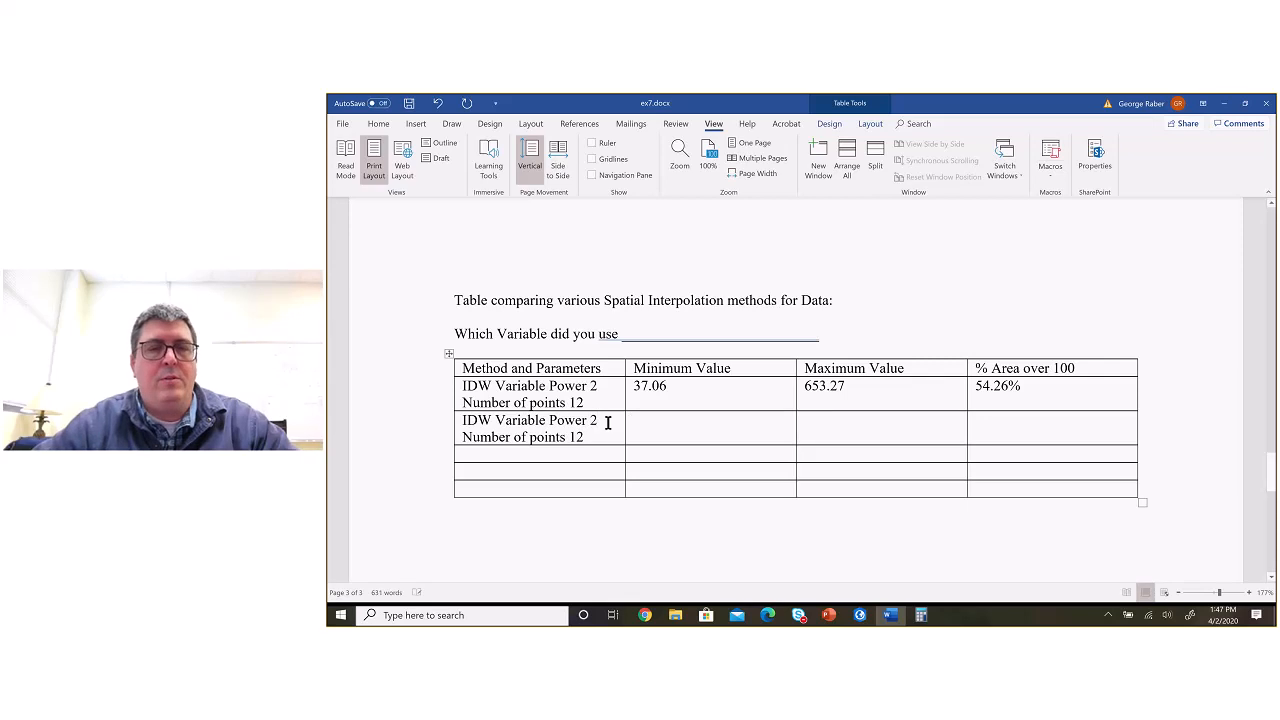
{"action": "type", "text": "3"}
{"action": "left_click", "coordinate": [588, 437]}
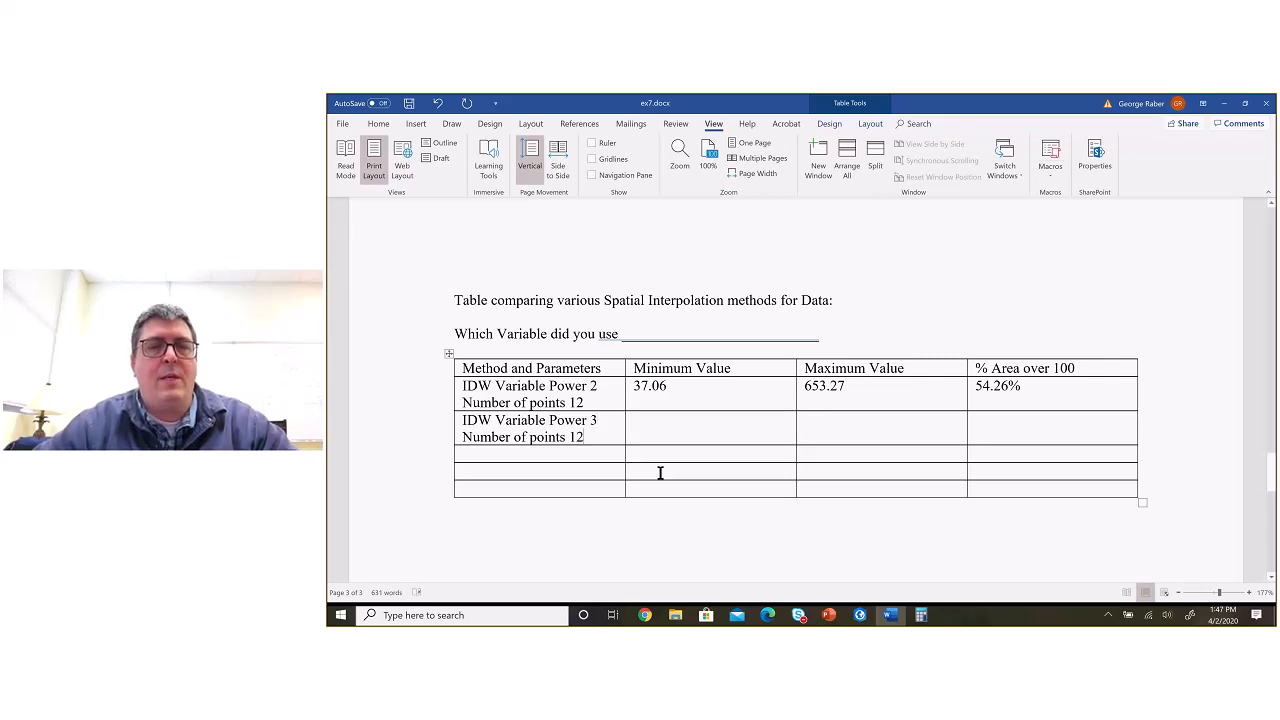
{"action": "key", "text": "BackSpace"}
{"action": "key", "text": "BackSpace"}
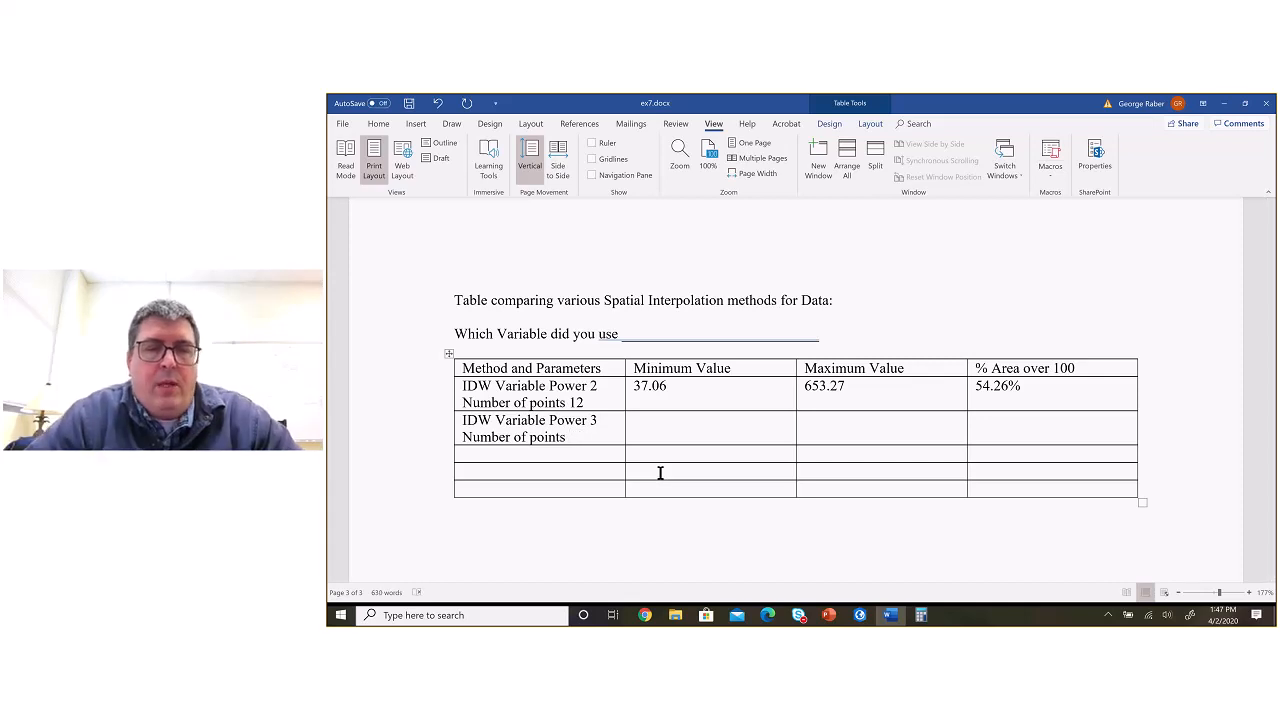
{"action": "type", "text": "20"}
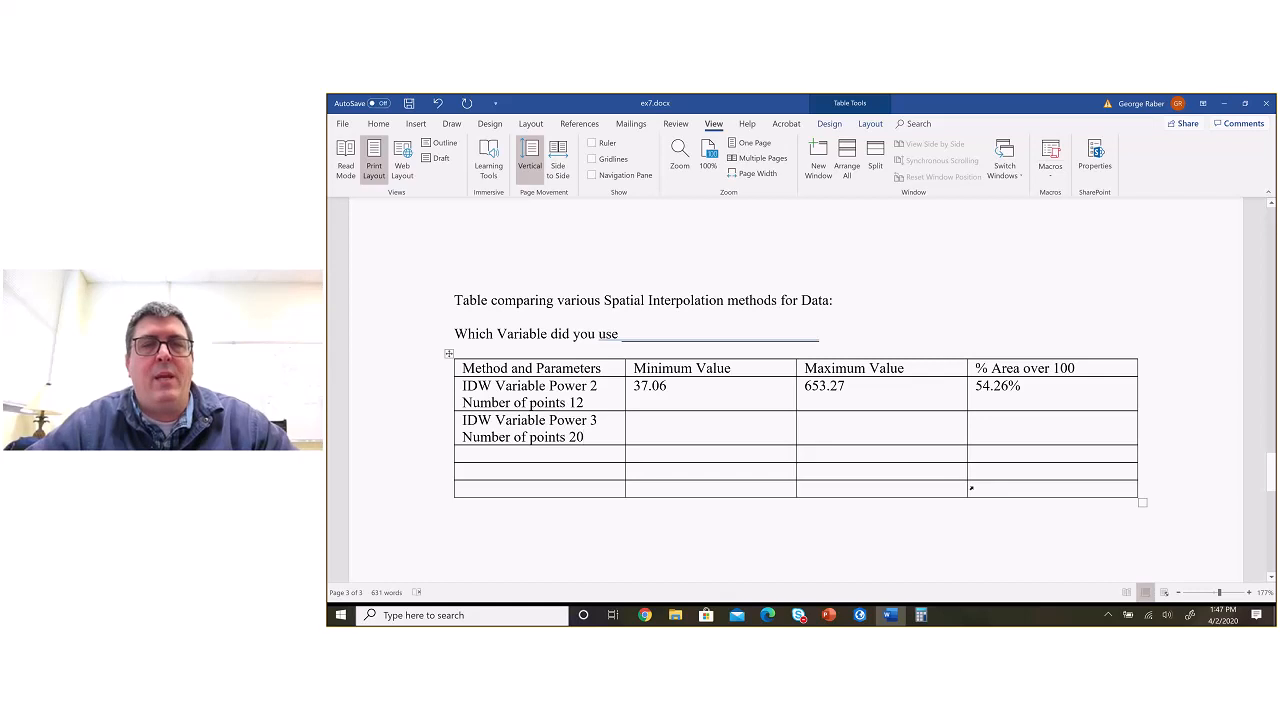
{"action": "key", "text": "alt+Tab"}
{"action": "key", "text": "alt+Tab"}
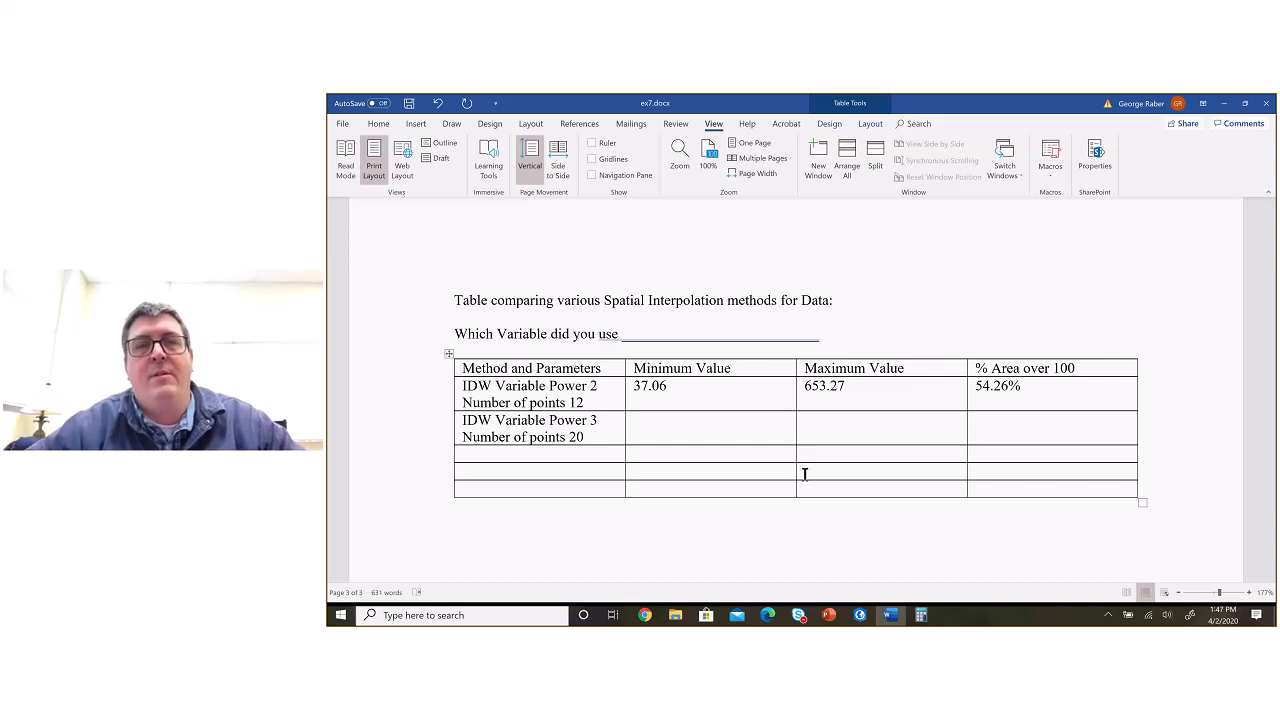
{"action": "key", "text": "alt+Tab"}
Step: Switch to ArcGIS Pro and hide the Con_Idw_1 and Idw_1 layers on the map
{"action": "key", "text": "alt+Tab"}
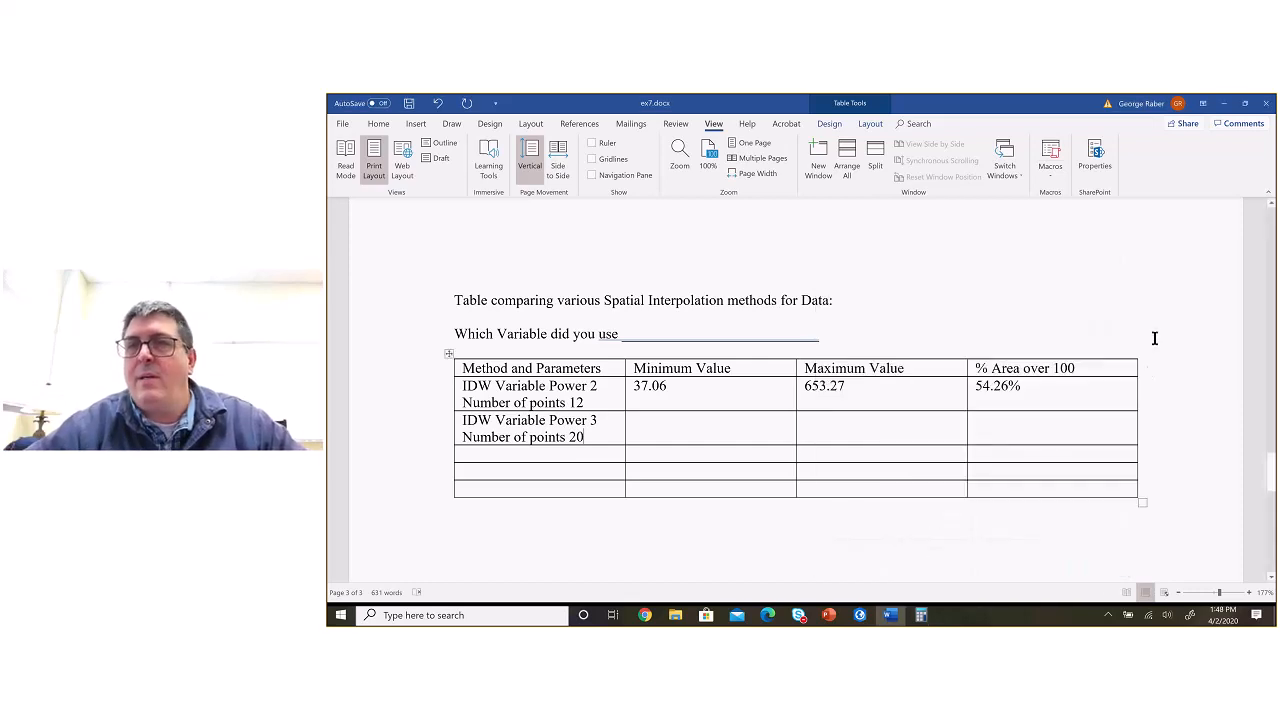
{"action": "key", "text": "alt+Tab"}
{"action": "key", "text": "Tab"}
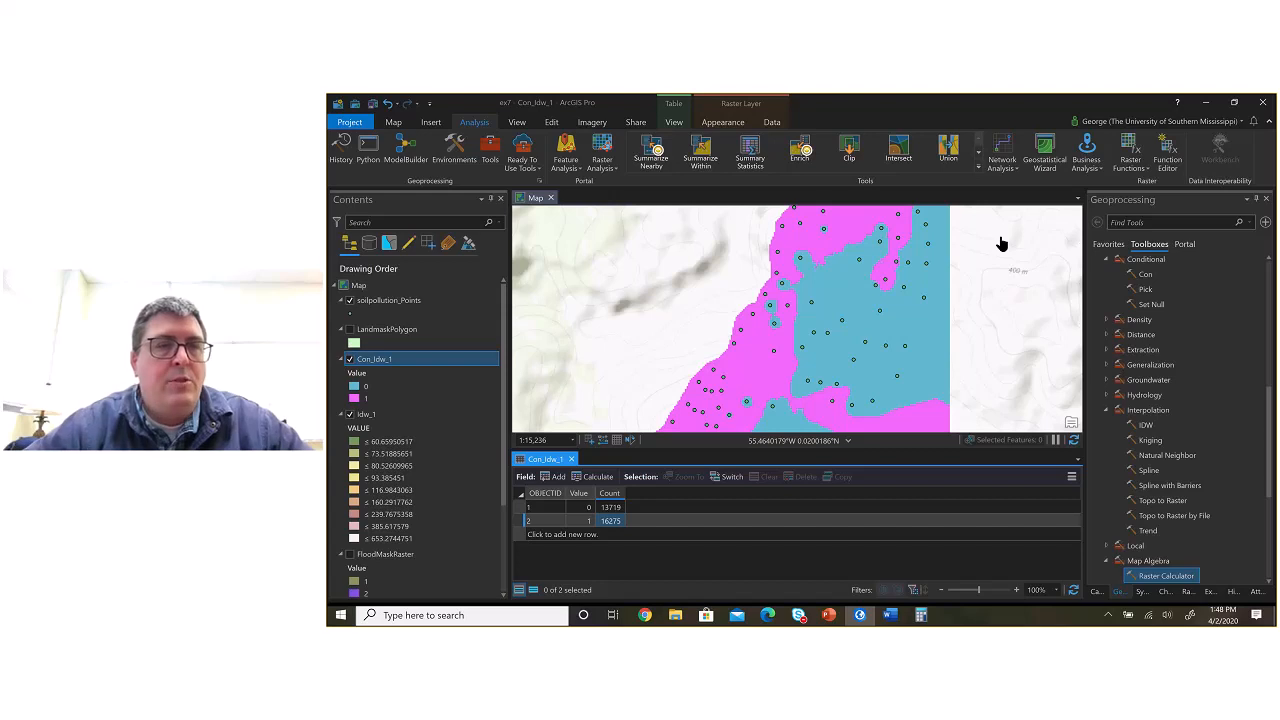
{"action": "left_click", "coordinate": [349, 358]}
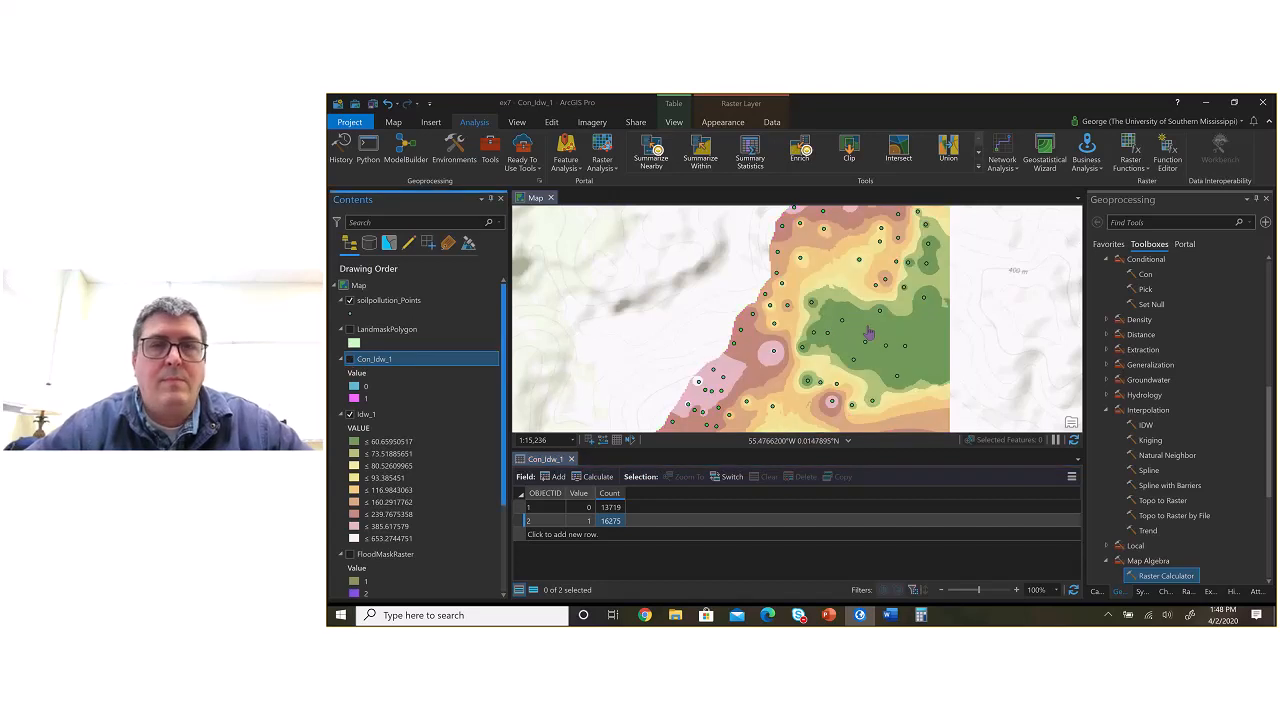
{"action": "scroll", "coordinate": [832, 343], "scroll_direction": "down", "scroll_amount": 2}
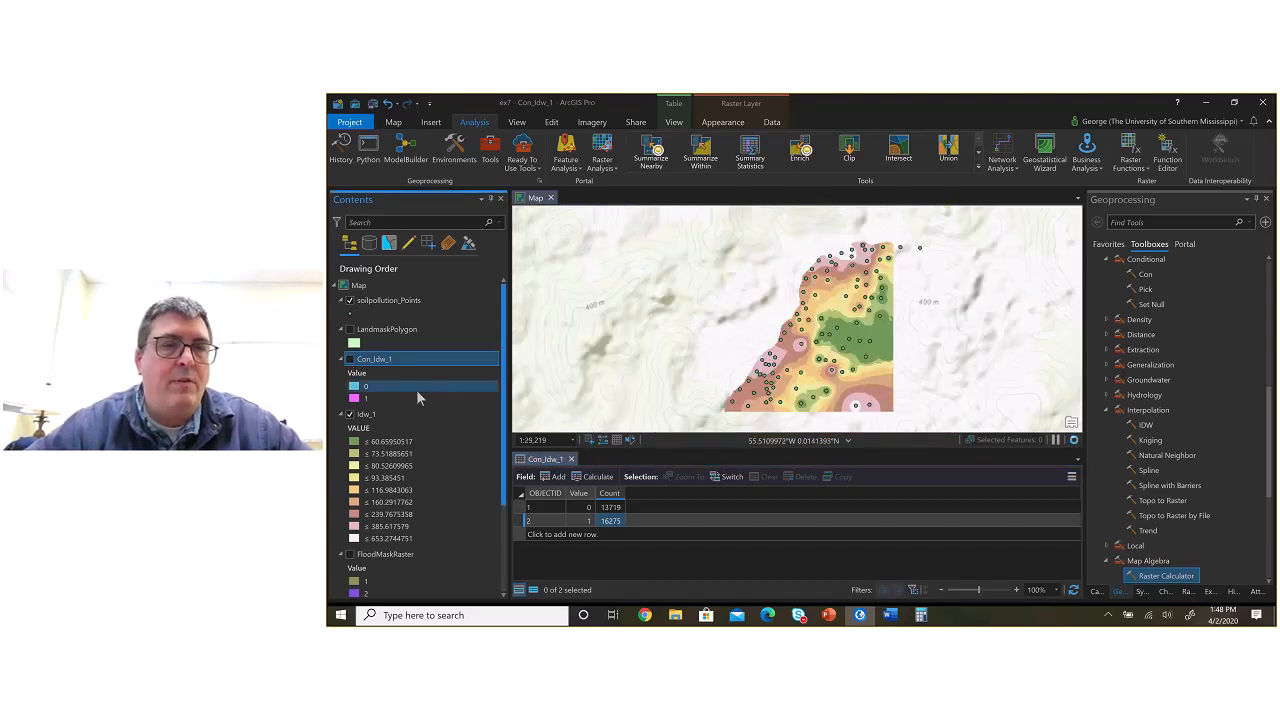
{"action": "left_click", "coordinate": [349, 413]}
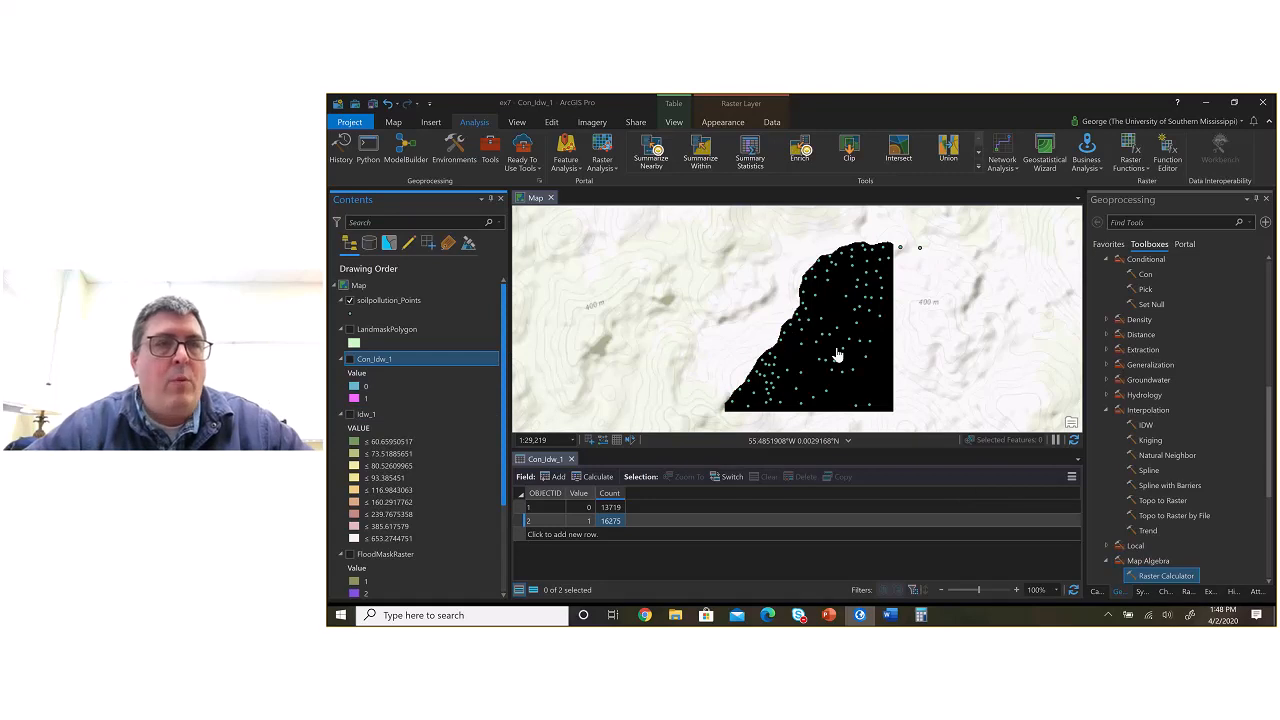
Step: Reopen the 1:30:10 PM IDW run from the geoprocessing history and review its environment settings
{"action": "left_click", "coordinate": [342, 150]}
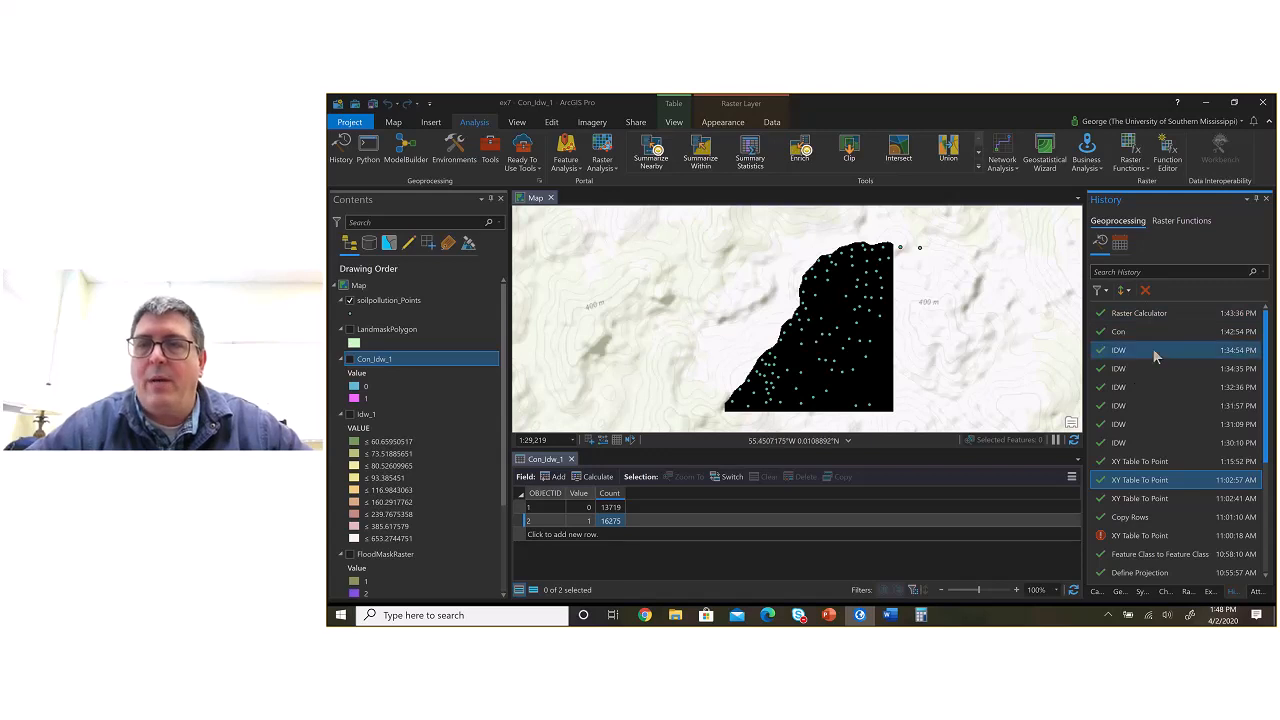
{"action": "double_click", "coordinate": [1153, 446]}
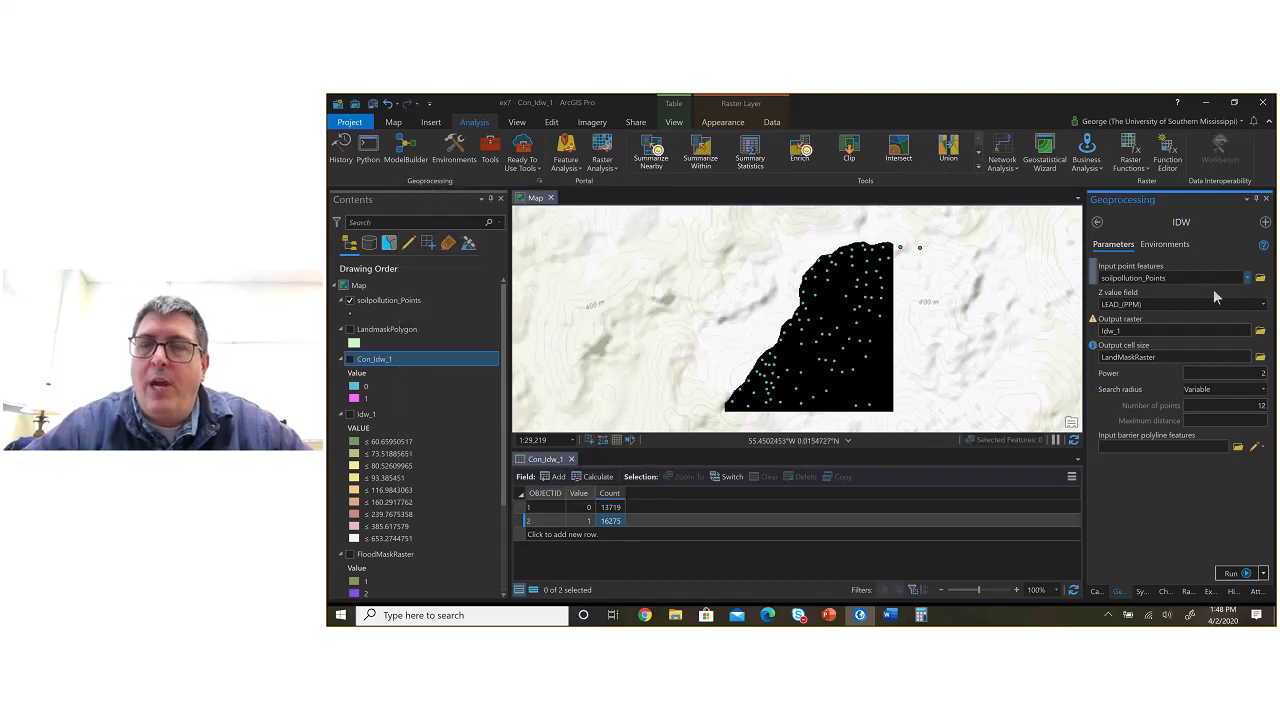
{"action": "left_click", "coordinate": [1170, 245]}
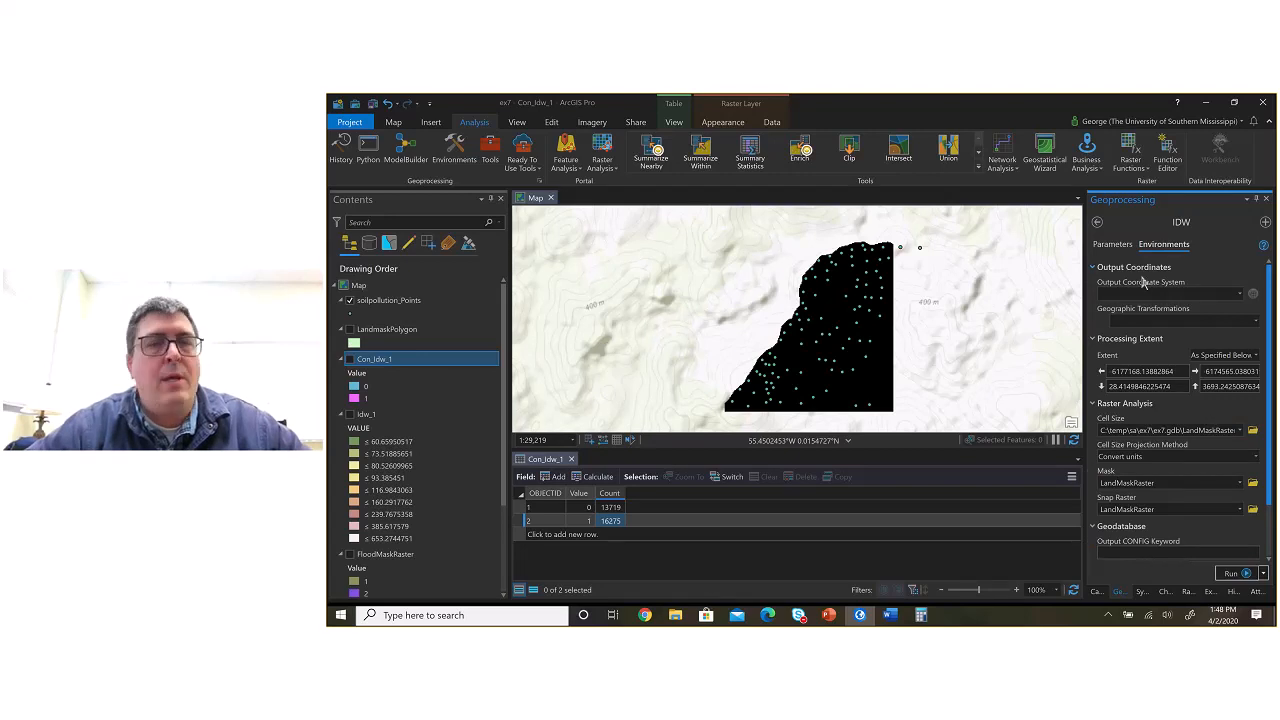
Step: Set the IDW tool's power to 3, number of points to 30 and output raster to C:\temp\sa\ex7\ex7.gdb\Idw_2
{"action": "left_click", "coordinate": [1112, 244]}
{"action": "left_click_drag", "start_coordinate": [1250, 374], "coordinate": [1267, 406]}
{"action": "type", "text": "3"}
{"action": "type", "text": "3"}
{"action": "type", "text": "0"}
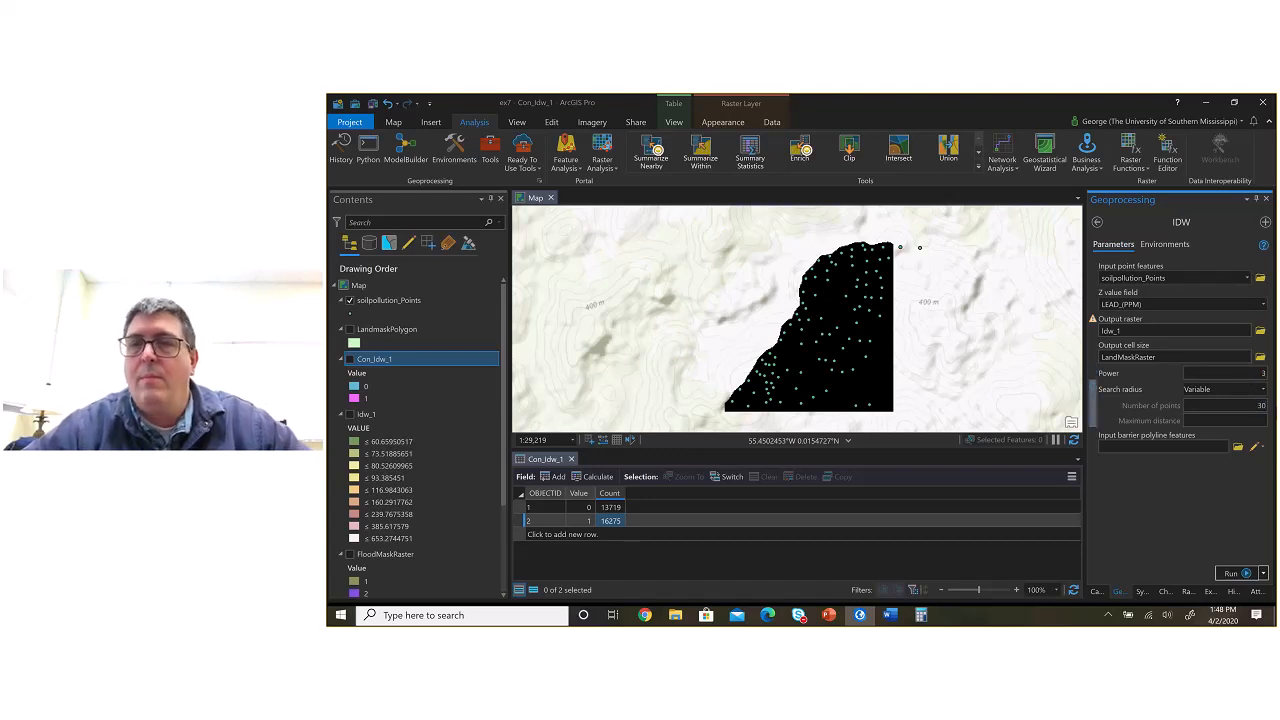
{"action": "left_click", "coordinate": [1152, 331]}
{"action": "key", "text": "BackSpace"}
{"action": "type", "text": "2"}
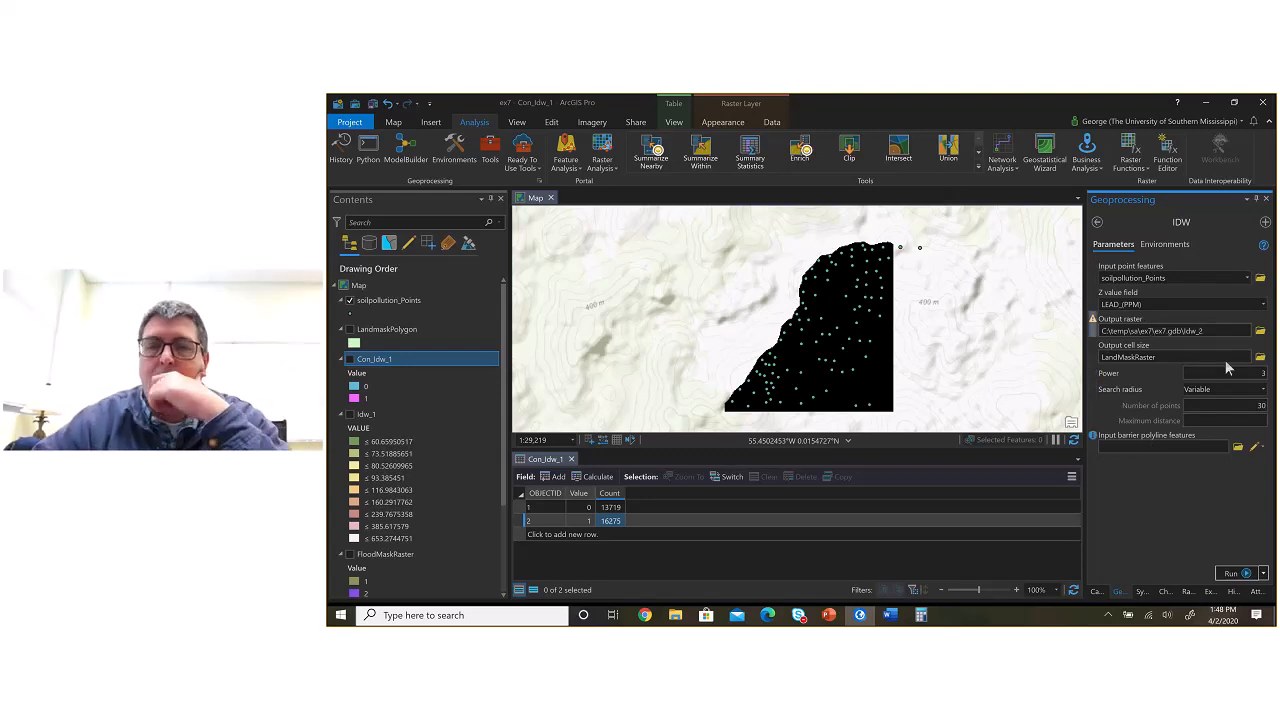
Step: Run the IDW tool with the configured parameters and show the Idw_1 layer on the map
{"action": "left_click", "coordinate": [1231, 573]}
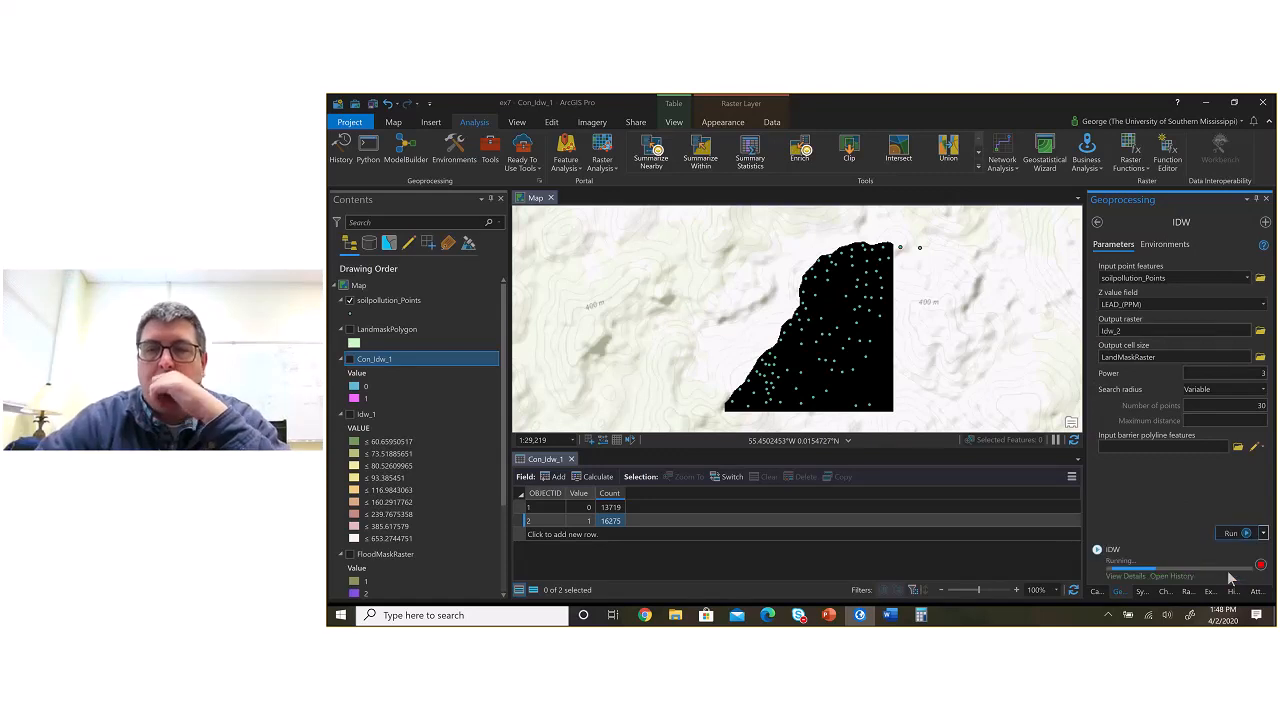
{"action": "mouse_move", "coordinate": [1229, 572]}
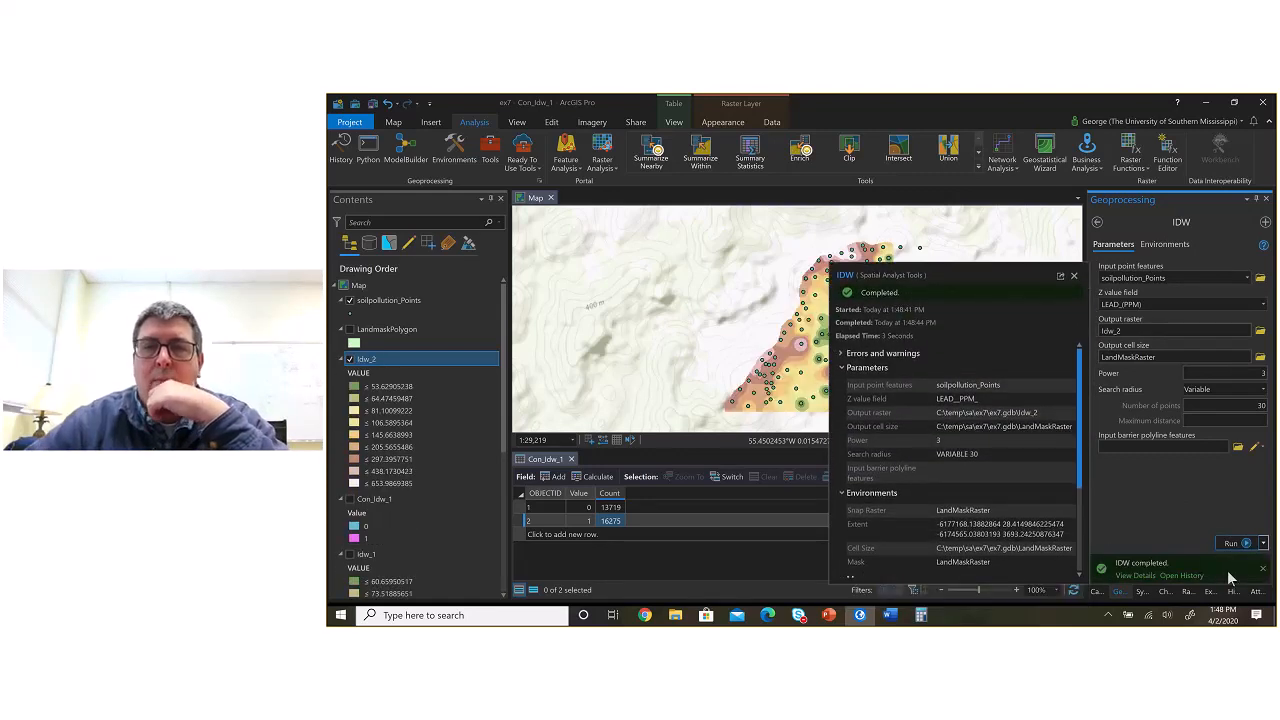
{"action": "left_click", "coordinate": [353, 552]}
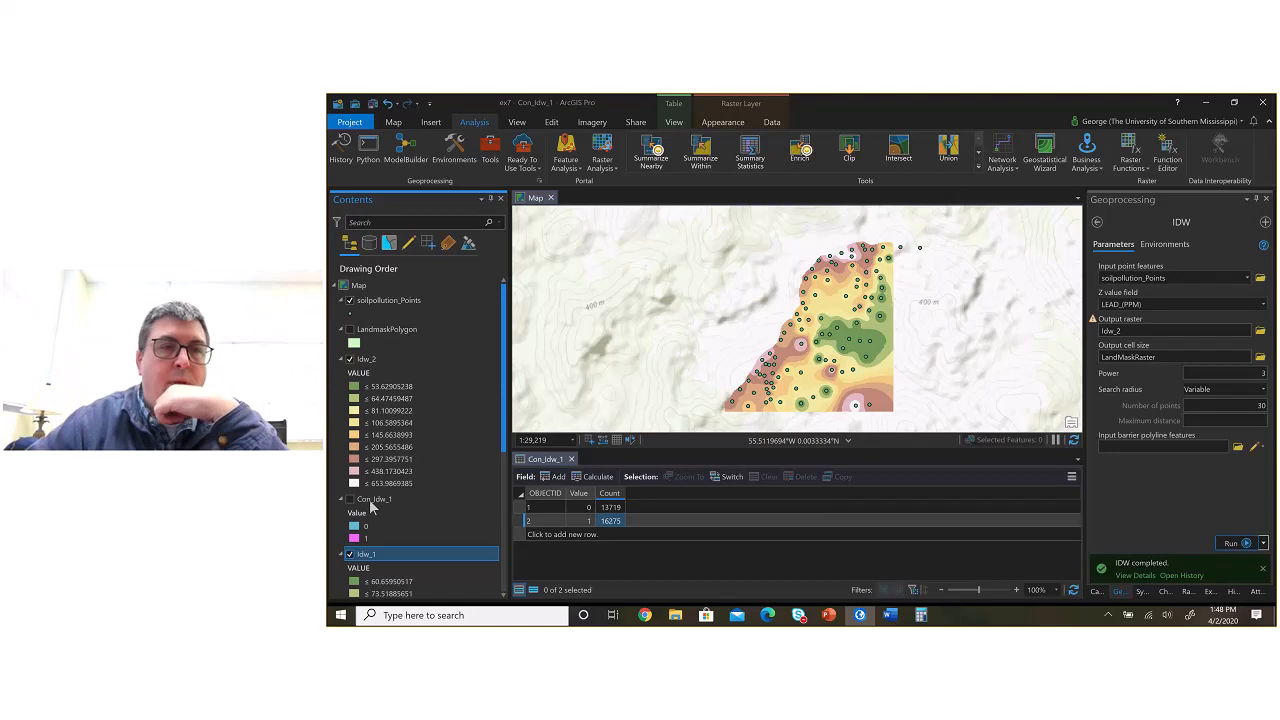
Step: Compare the Idw_2 surface with Idw_1 by toggling Idw_2's visibility and examining the map up close
{"action": "left_click", "coordinate": [350, 361]}
{"action": "left_click", "coordinate": [350, 361]}
{"action": "left_click", "coordinate": [350, 361]}
{"action": "left_click", "coordinate": [350, 361]}
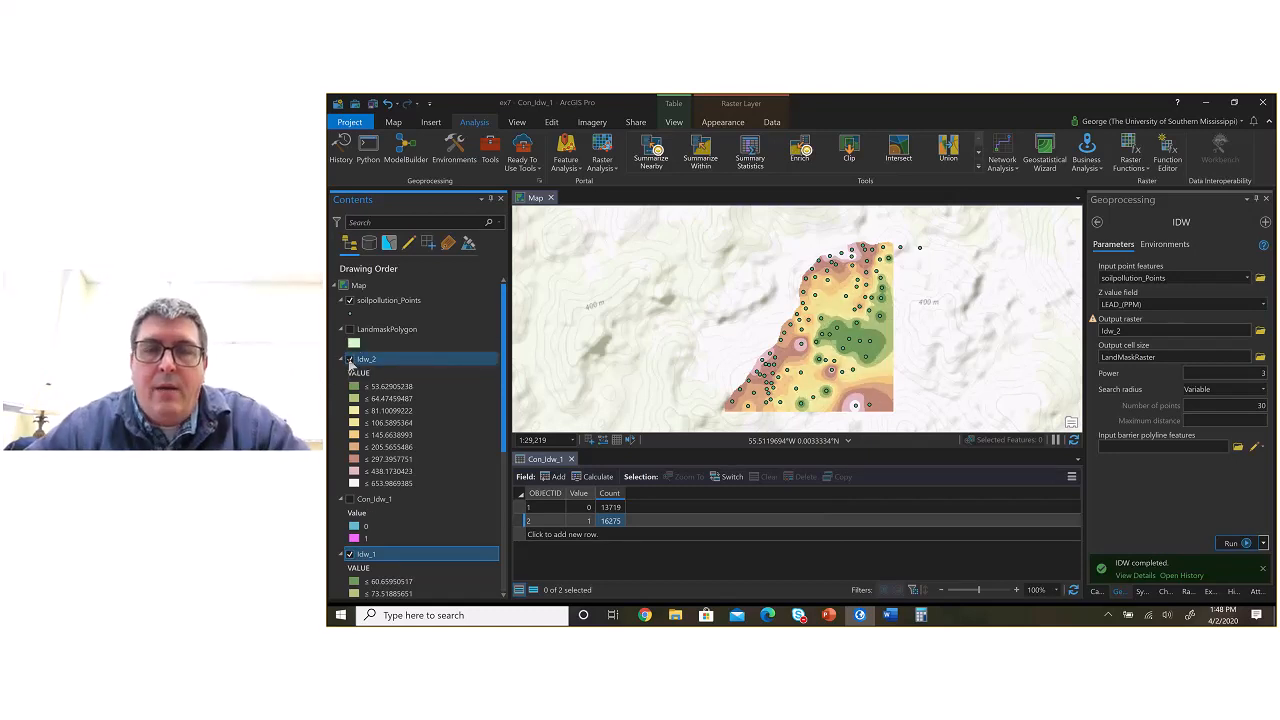
{"action": "scroll", "coordinate": [840, 358], "scroll_direction": "up", "scroll_amount": 2}
{"action": "scroll", "coordinate": [840, 358], "scroll_direction": "up", "scroll_amount": 2}
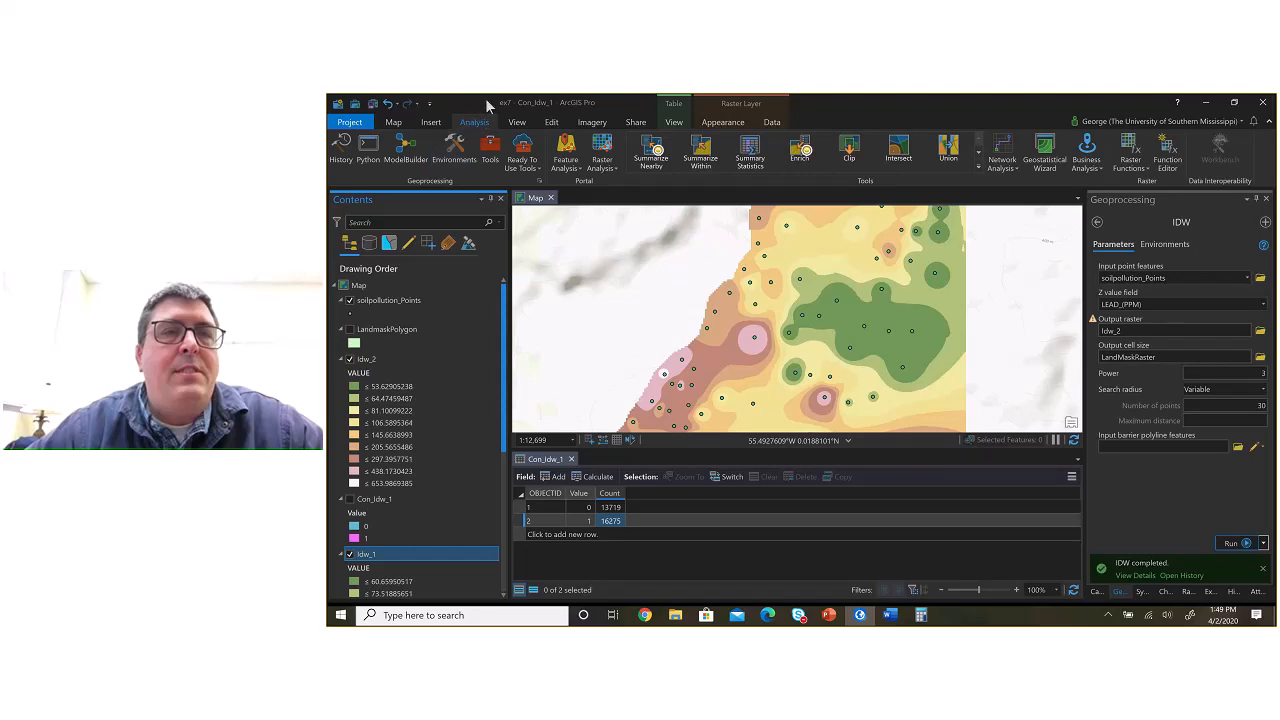
Step: Review the list of past tool runs in the geoprocessing history
{"action": "left_click", "coordinate": [343, 150]}
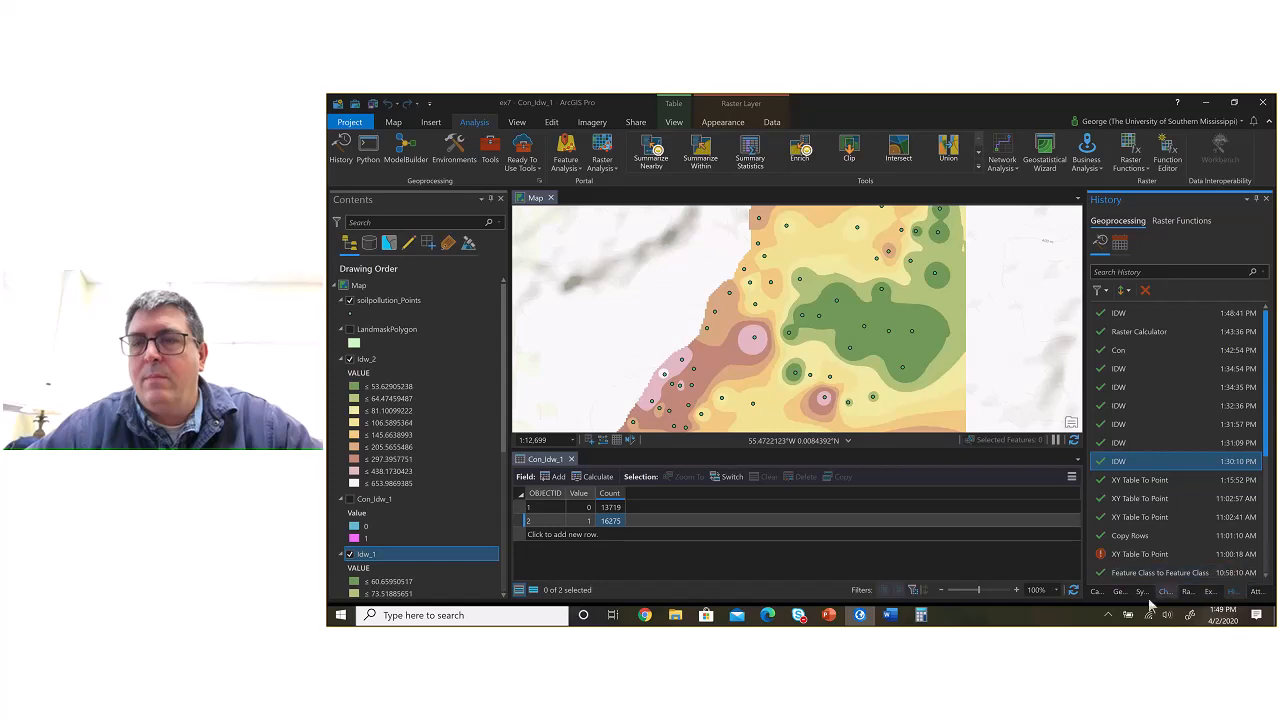
{"action": "left_click", "coordinate": [1119, 592]}
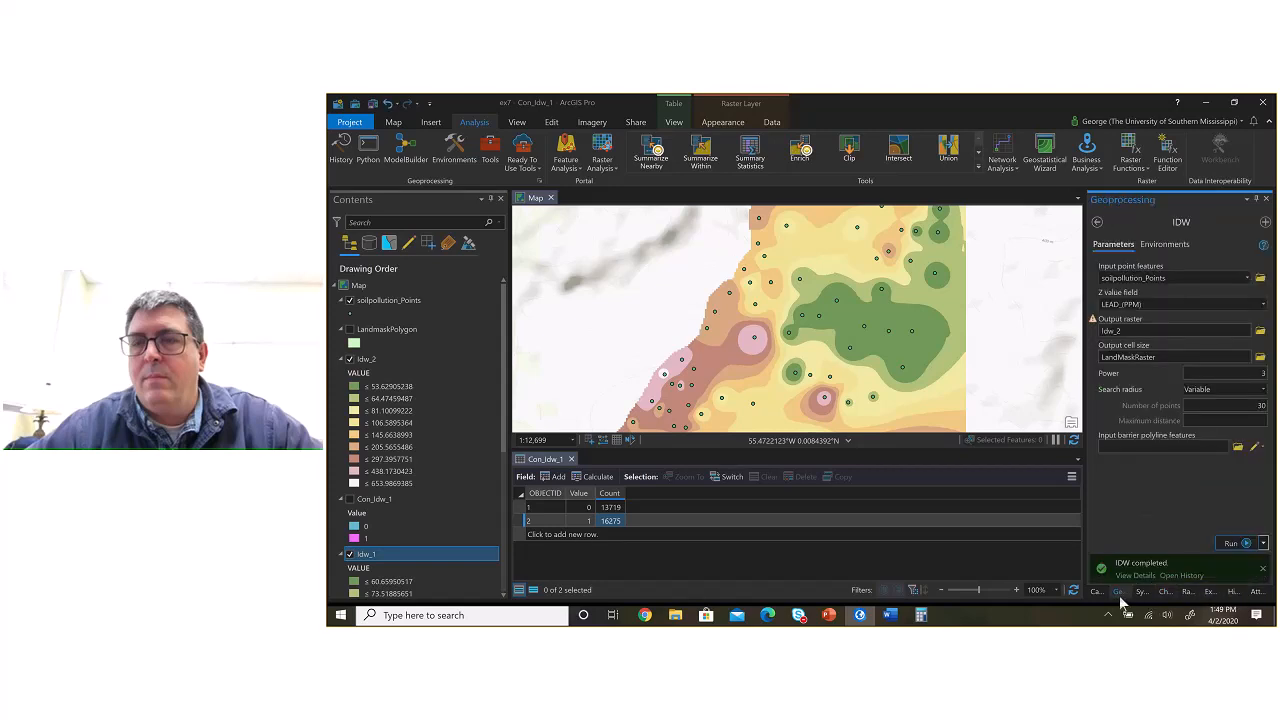
{"action": "left_click", "coordinate": [1234, 590]}
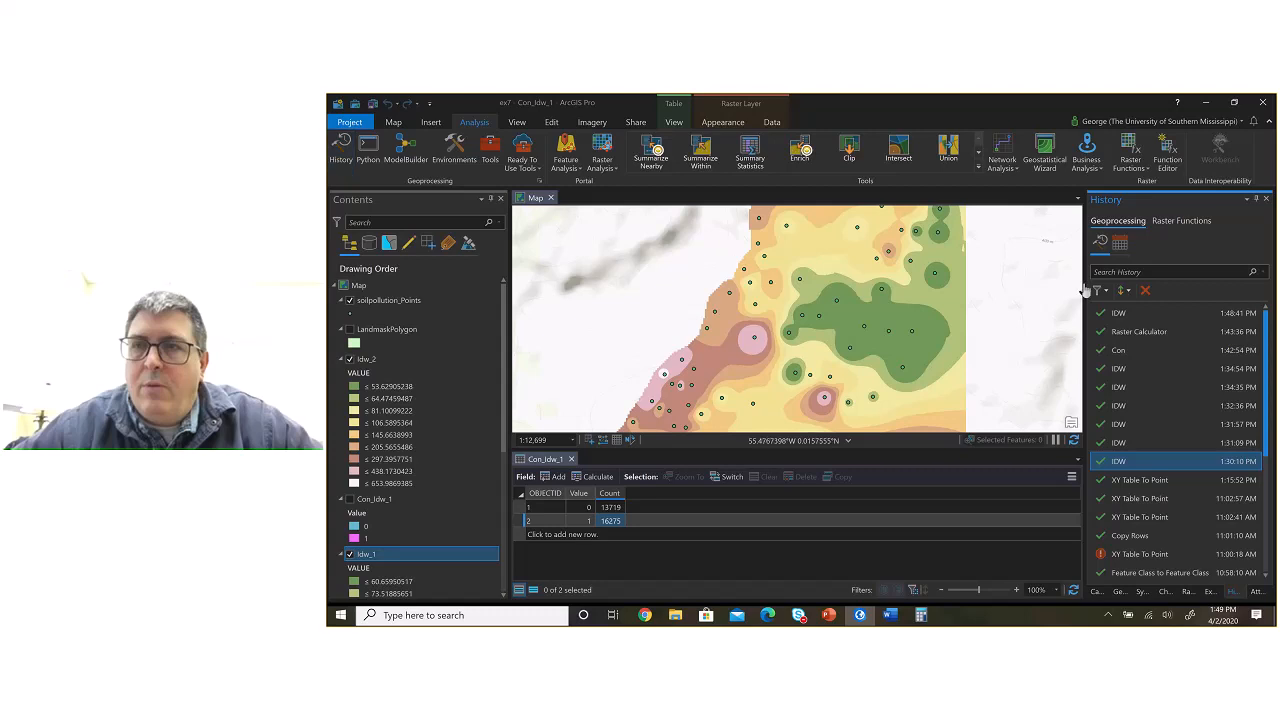
{"action": "mouse_move", "coordinate": [1180, 440]}
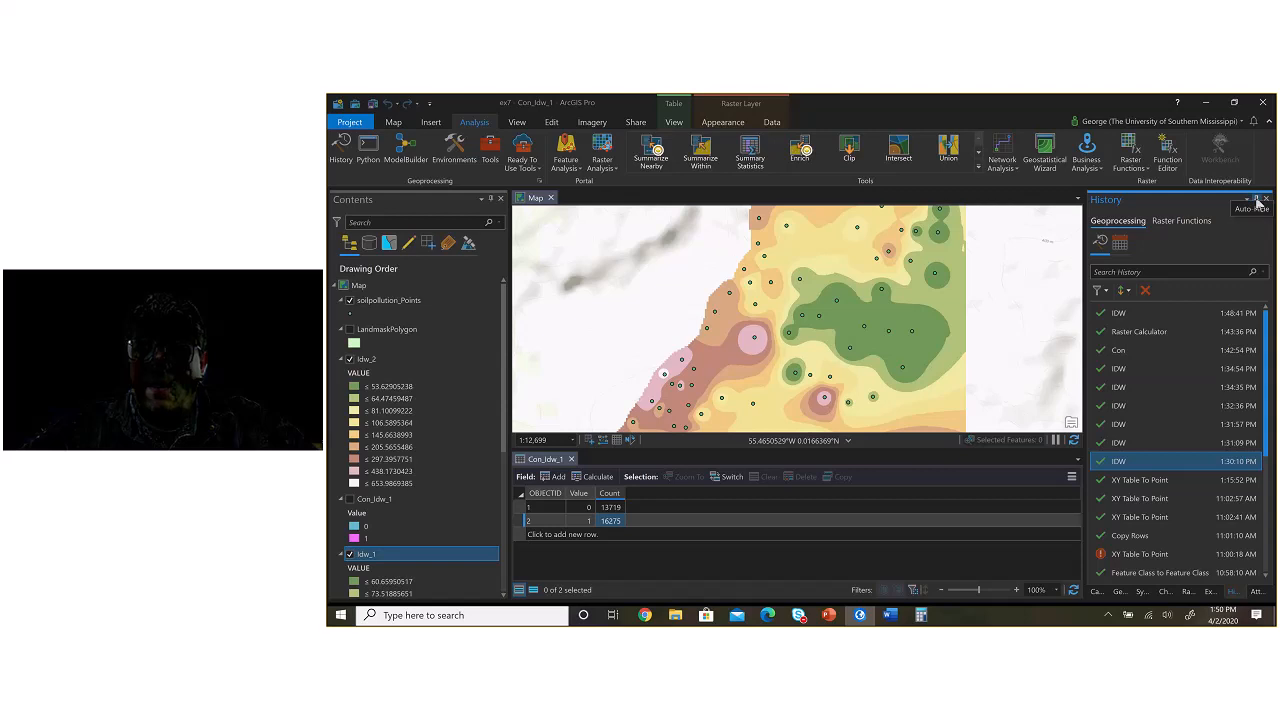
Step: Auto-hide the History pane, reopen it and pin it back in place
{"action": "left_click", "coordinate": [1257, 201]}
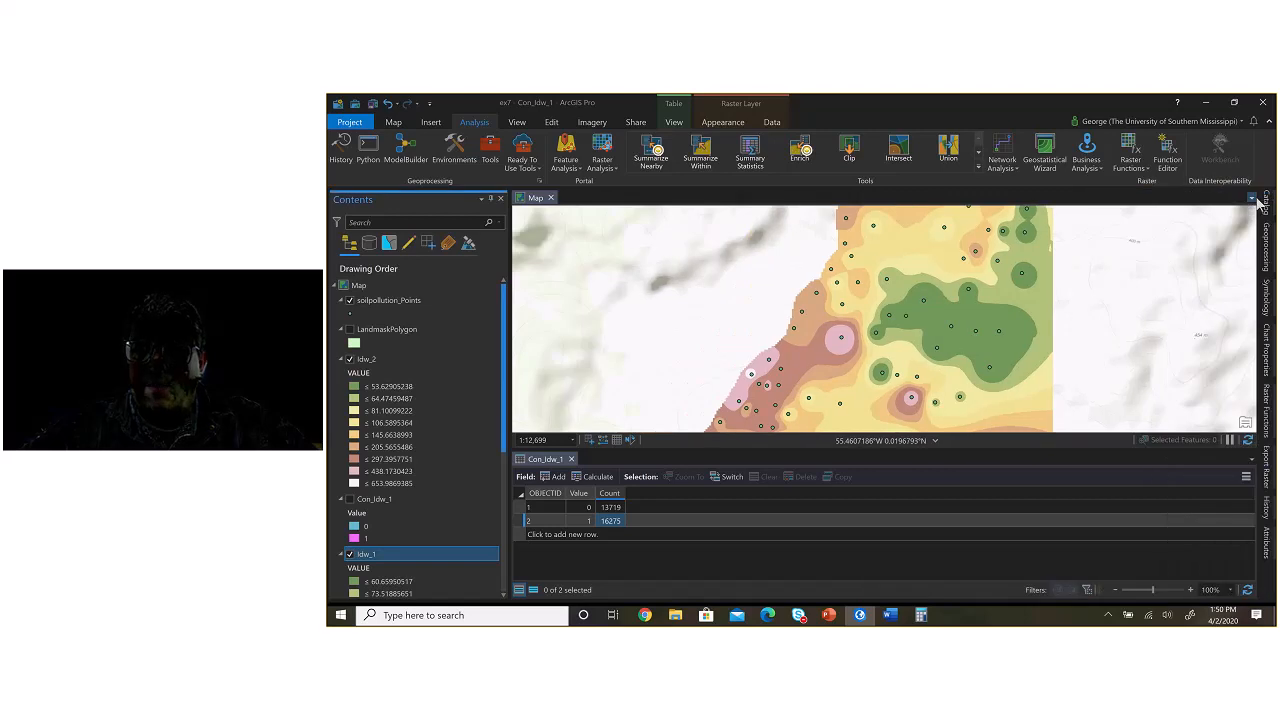
{"action": "left_click", "coordinate": [1266, 507]}
{"action": "left_click", "coordinate": [1268, 512]}
{"action": "left_click", "coordinate": [1268, 512]}
{"action": "left_click", "coordinate": [1268, 512]}
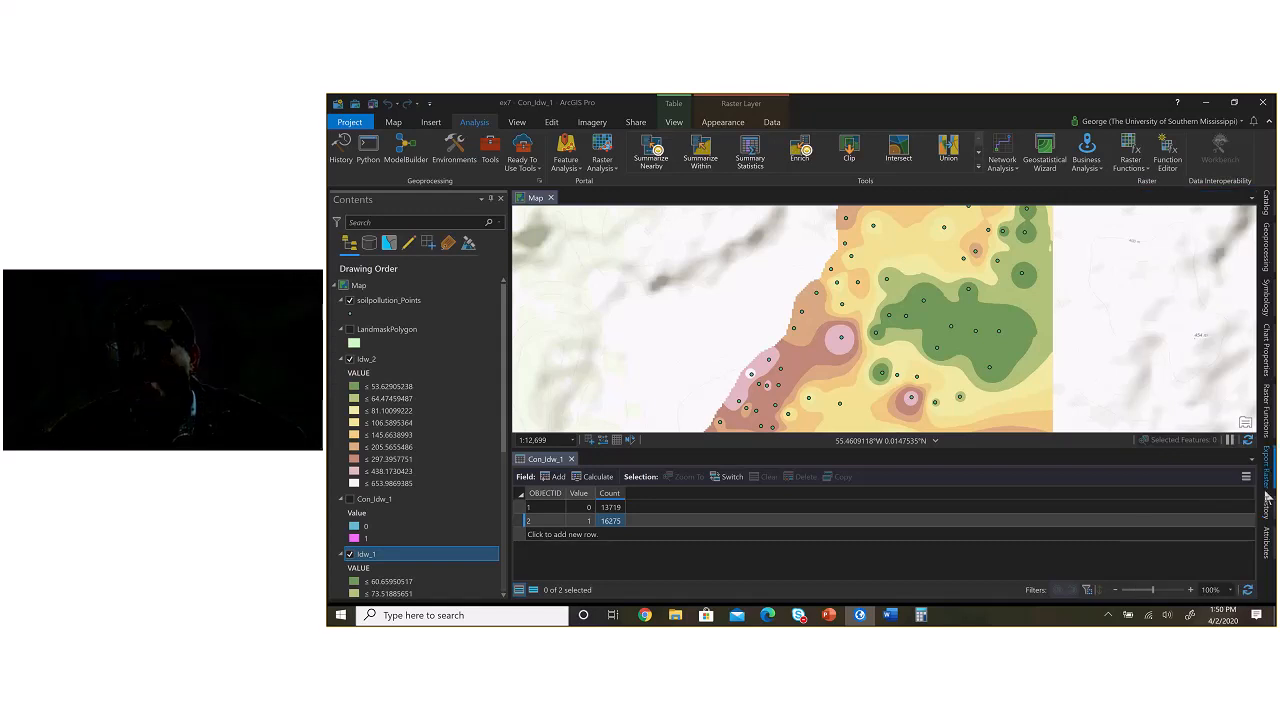
{"action": "left_click", "coordinate": [1267, 507]}
{"action": "left_click", "coordinate": [1241, 200]}
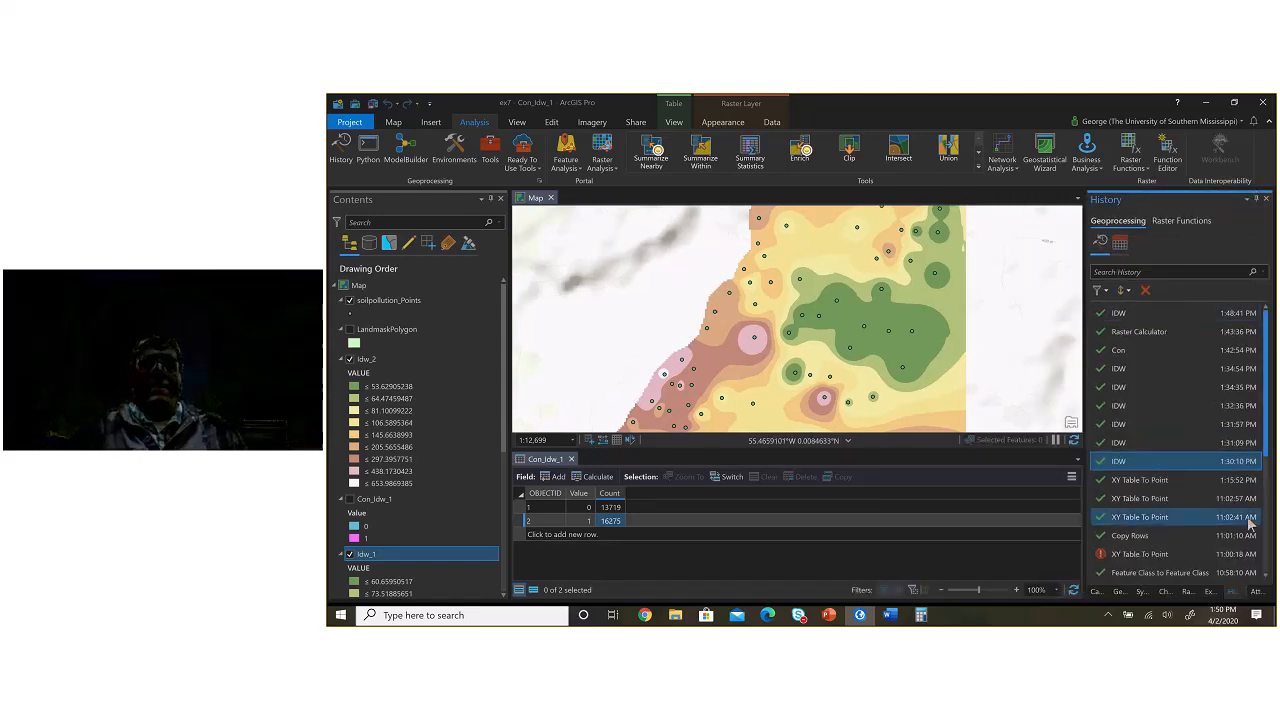
{"action": "mouse_move", "coordinate": [1250, 524]}
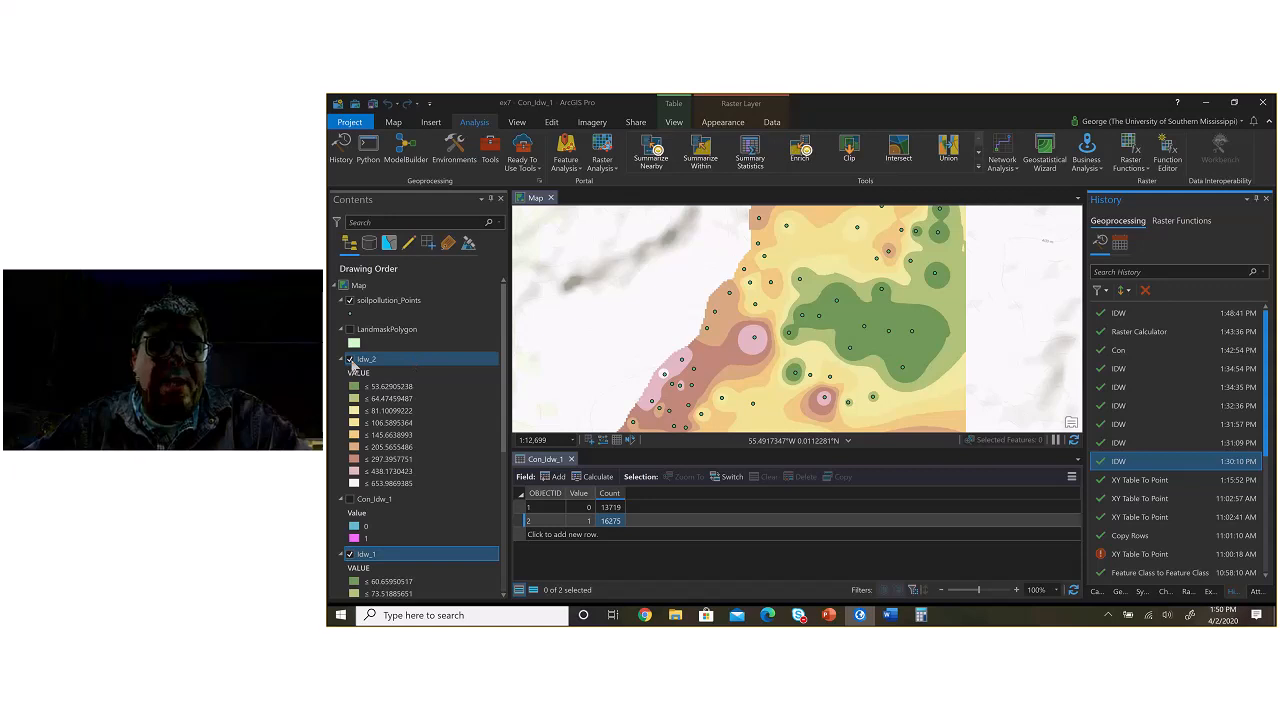
Step: Hide the Idw_2 layer to reveal Idw_1 beneath it, and save the project
{"action": "left_click", "coordinate": [350, 359]}
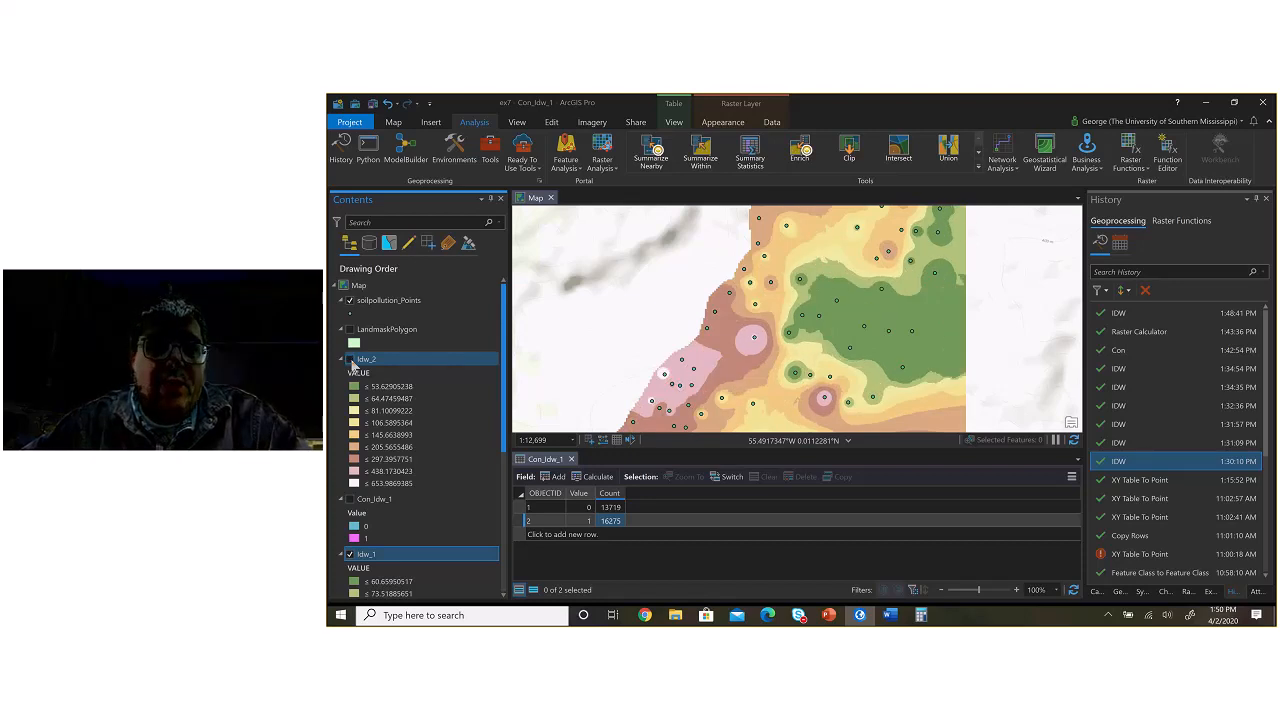
{"action": "left_click", "coordinate": [350, 359]}
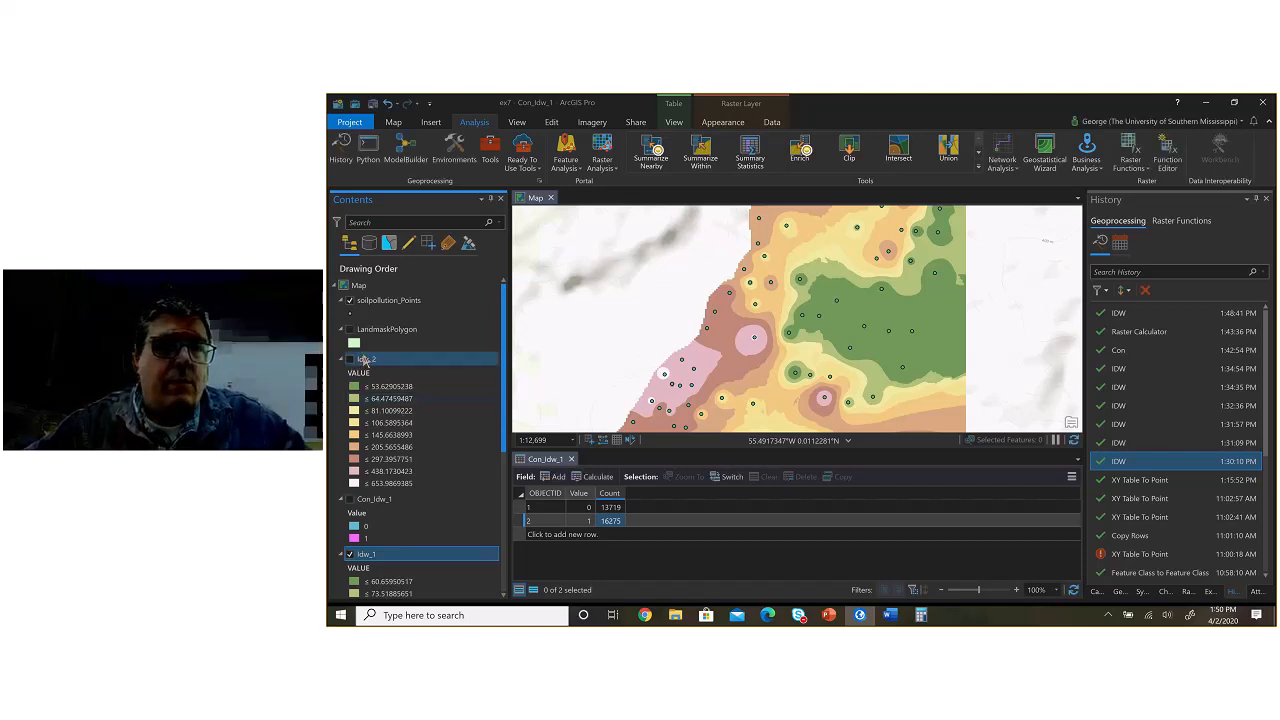
{"action": "left_click", "coordinate": [372, 103]}
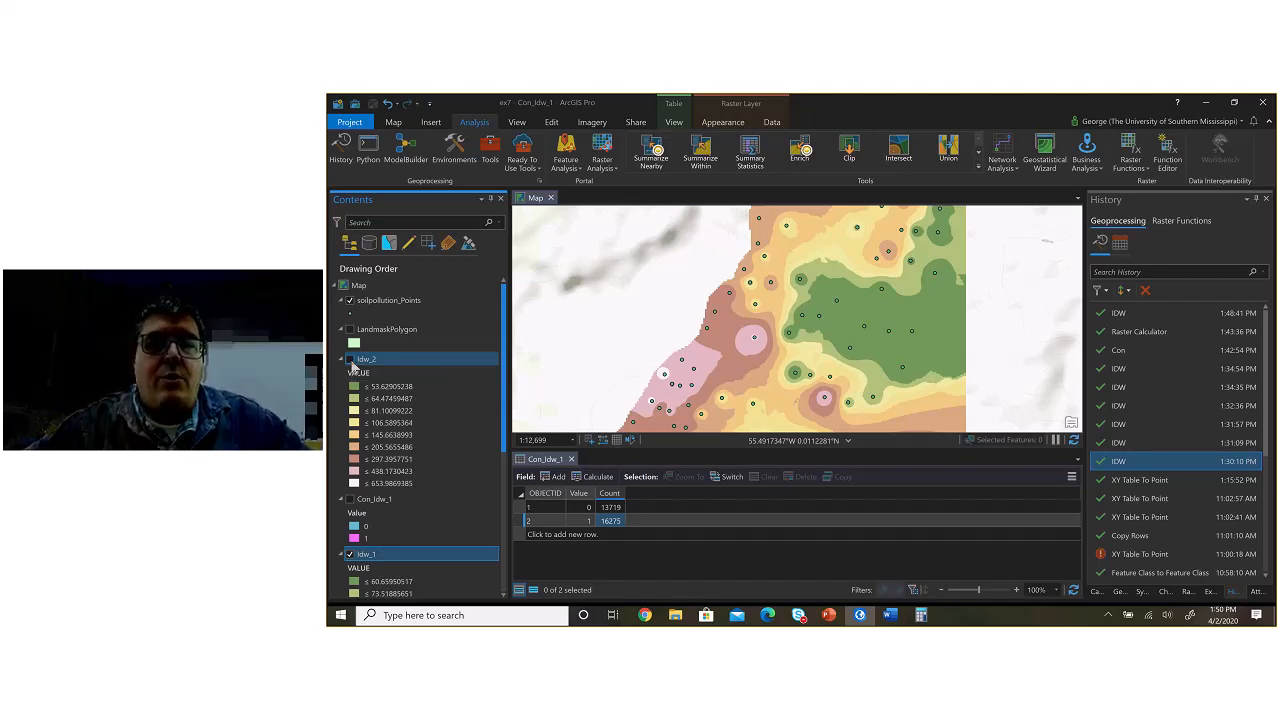
Step: Switch Idw_2 on and off repeatedly to examine how its surface differs from Idw_1, leaving it visible
{"action": "left_click", "coordinate": [351, 362]}
{"action": "left_click", "coordinate": [350, 360]}
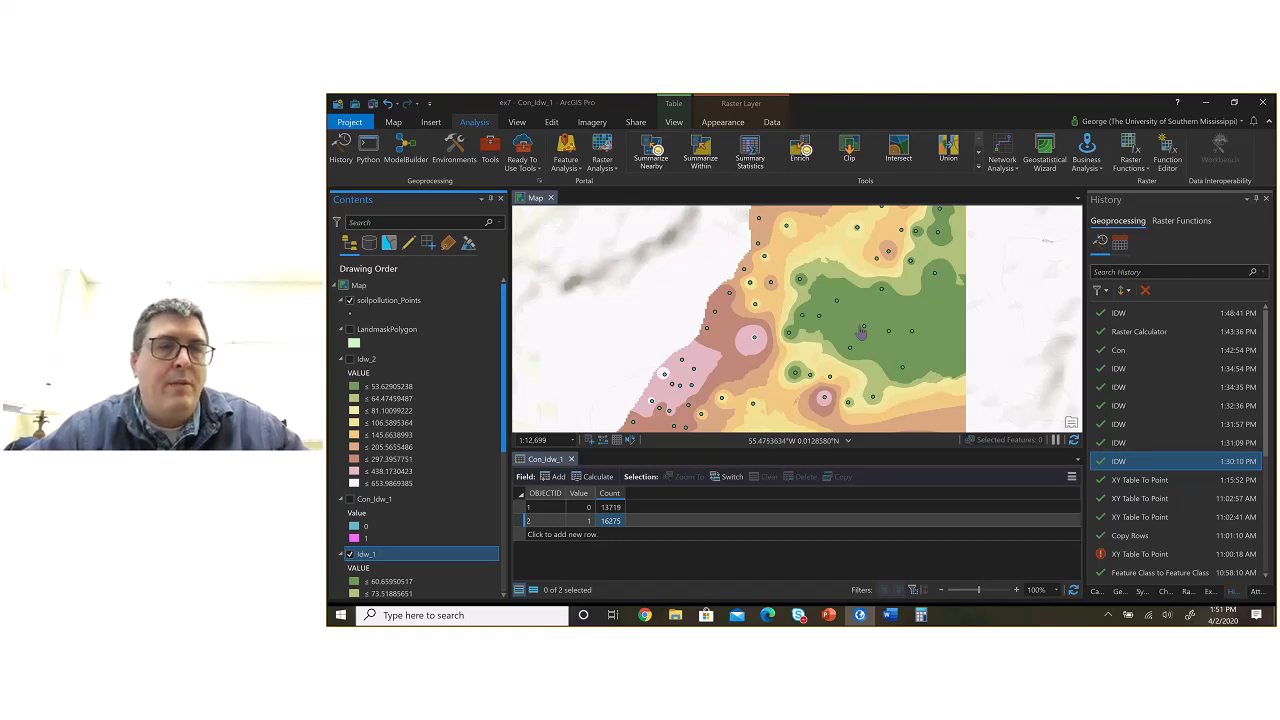
{"action": "left_click", "coordinate": [349, 359]}
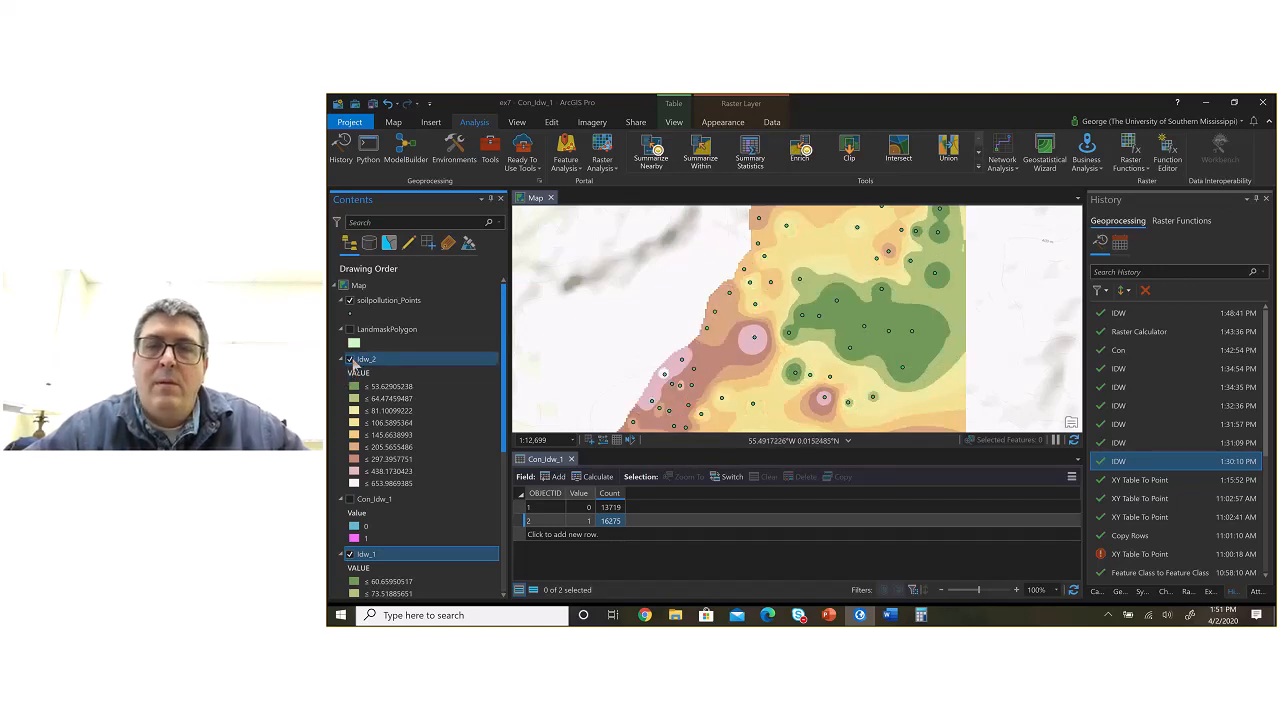
{"action": "left_click", "coordinate": [350, 361]}
{"action": "left_click", "coordinate": [350, 361]}
{"action": "left_click", "coordinate": [350, 361]}
{"action": "left_click", "coordinate": [350, 361]}
{"action": "left_click", "coordinate": [350, 361]}
{"action": "left_click", "coordinate": [350, 361]}
{"action": "left_click", "coordinate": [350, 361]}
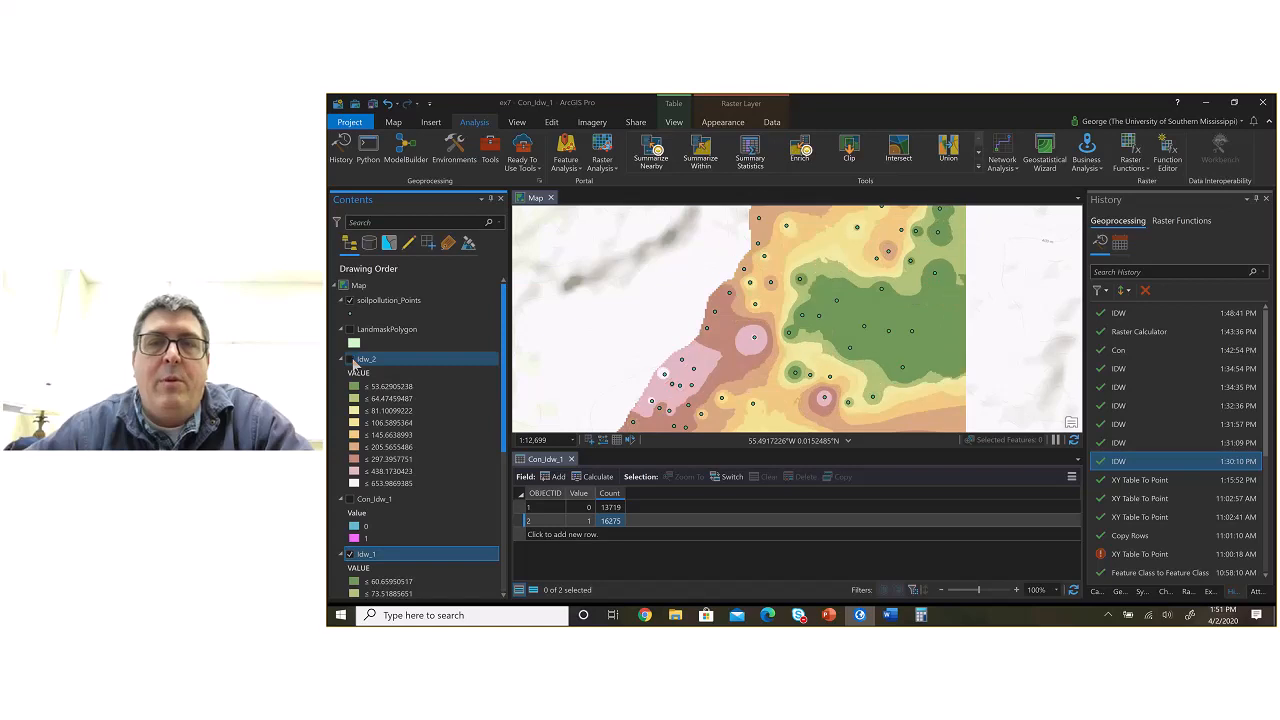
{"action": "left_click", "coordinate": [350, 361]}
{"action": "left_click", "coordinate": [350, 361]}
{"action": "left_click", "coordinate": [350, 361]}
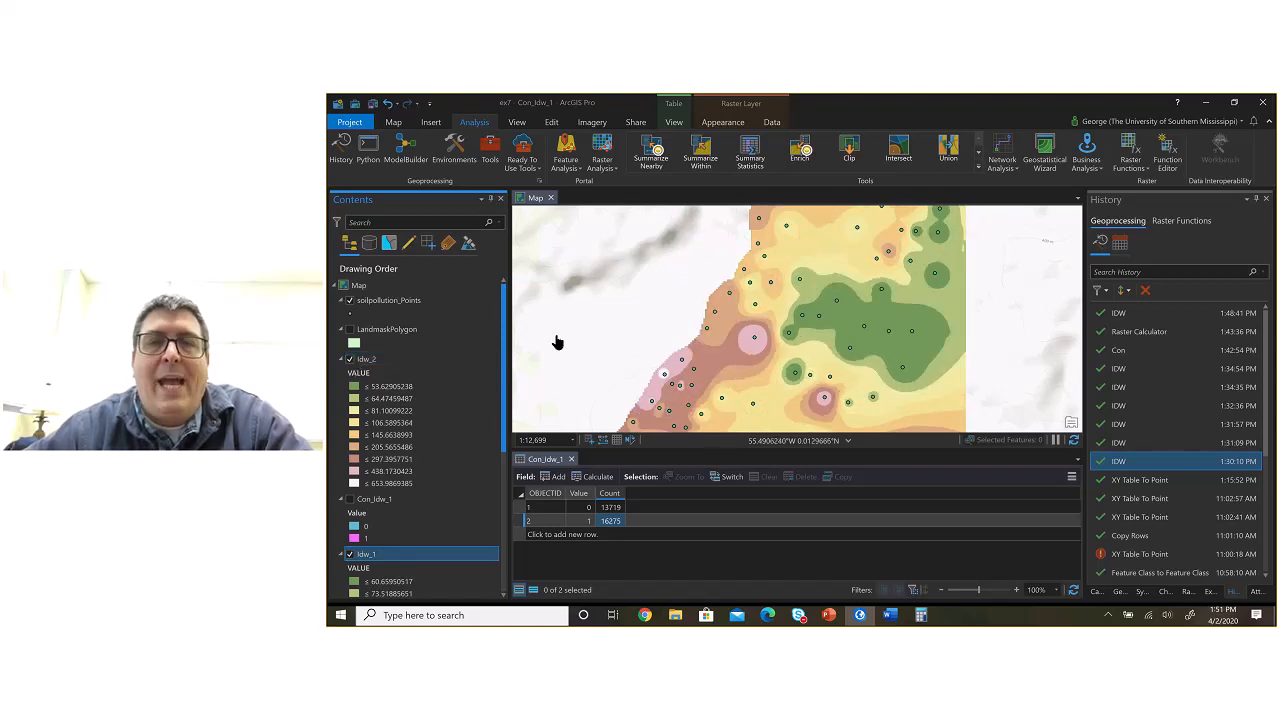
Step: Close the Con_Idw_1 attribute table and frame the whole interpolated surface in the enlarged map
{"action": "scroll", "coordinate": [557, 343], "scroll_direction": "down", "scroll_amount": 2}
{"action": "scroll", "coordinate": [602, 332], "scroll_direction": "down", "scroll_amount": 2}
{"action": "left_click_drag", "start_coordinate": [602, 332], "coordinate": [762, 332]}
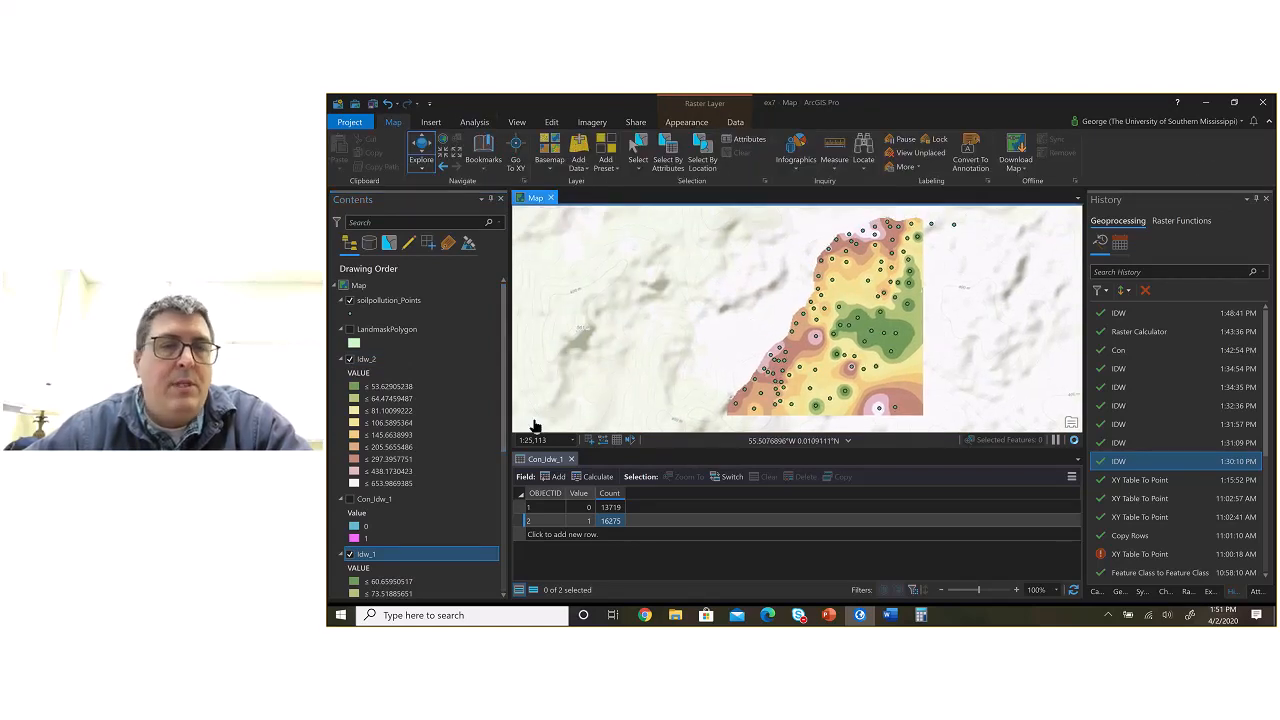
{"action": "left_click", "coordinate": [571, 459]}
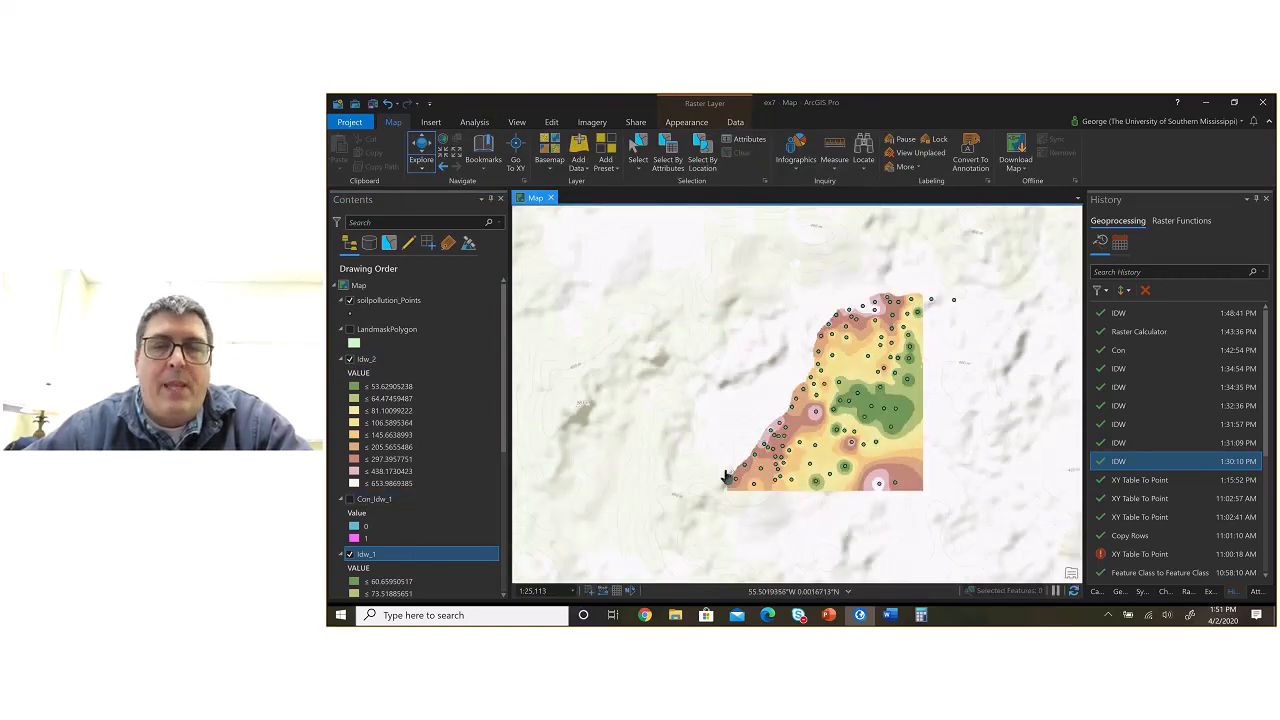
{"action": "scroll", "coordinate": [857, 446], "scroll_direction": "up", "scroll_amount": 1}
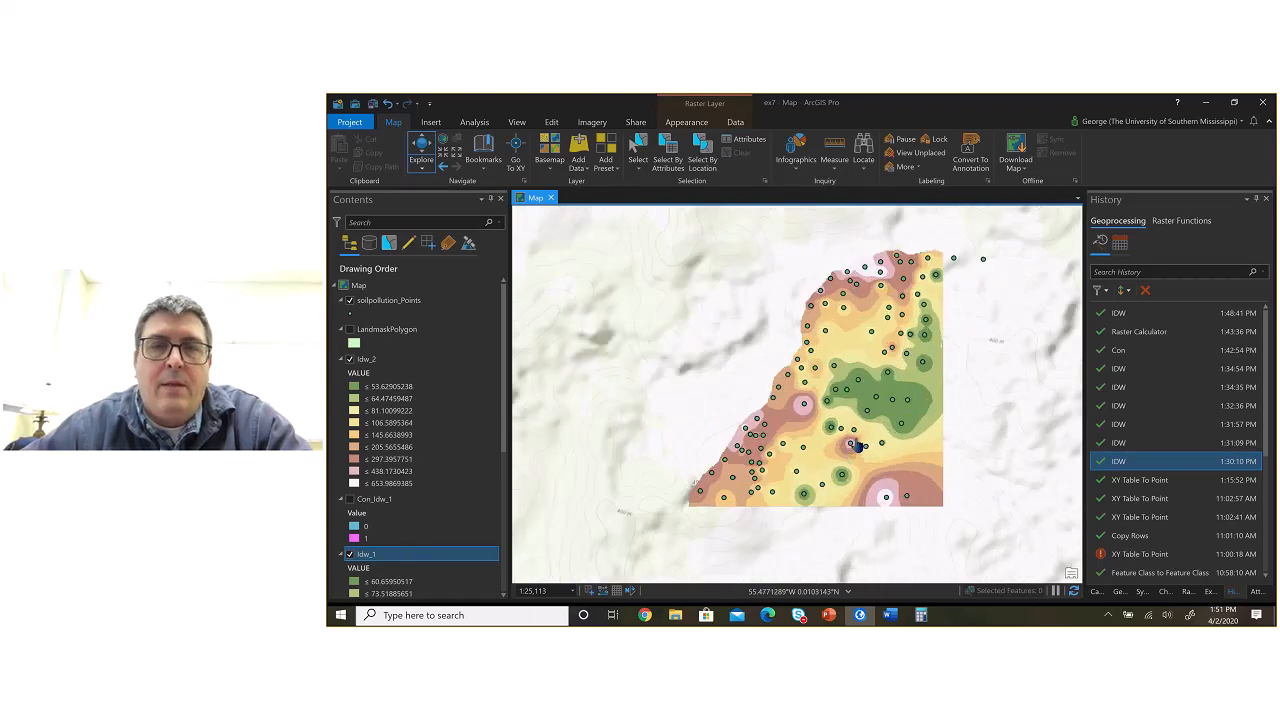
Step: Open the Idw_2 layer's properties and display its raster source statistics
{"action": "left_click", "coordinate": [367, 360]}
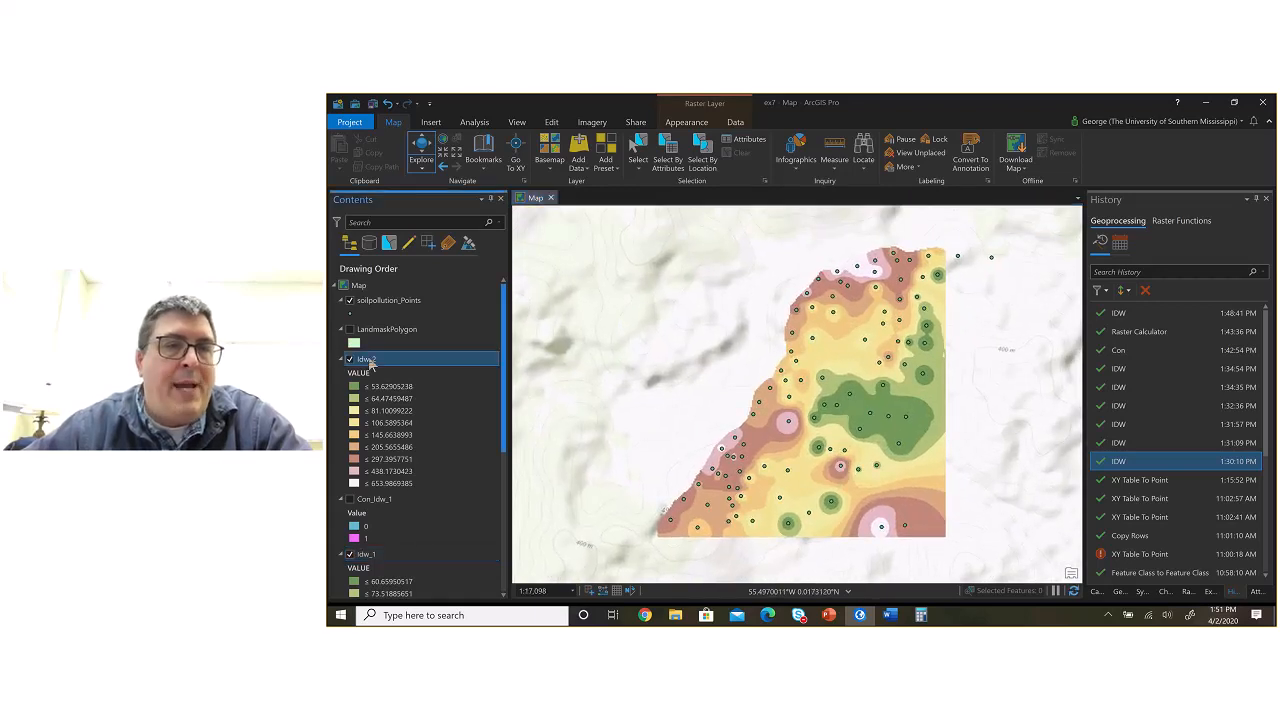
{"action": "right_click", "coordinate": [370, 362]}
{"action": "left_click", "coordinate": [395, 446]}
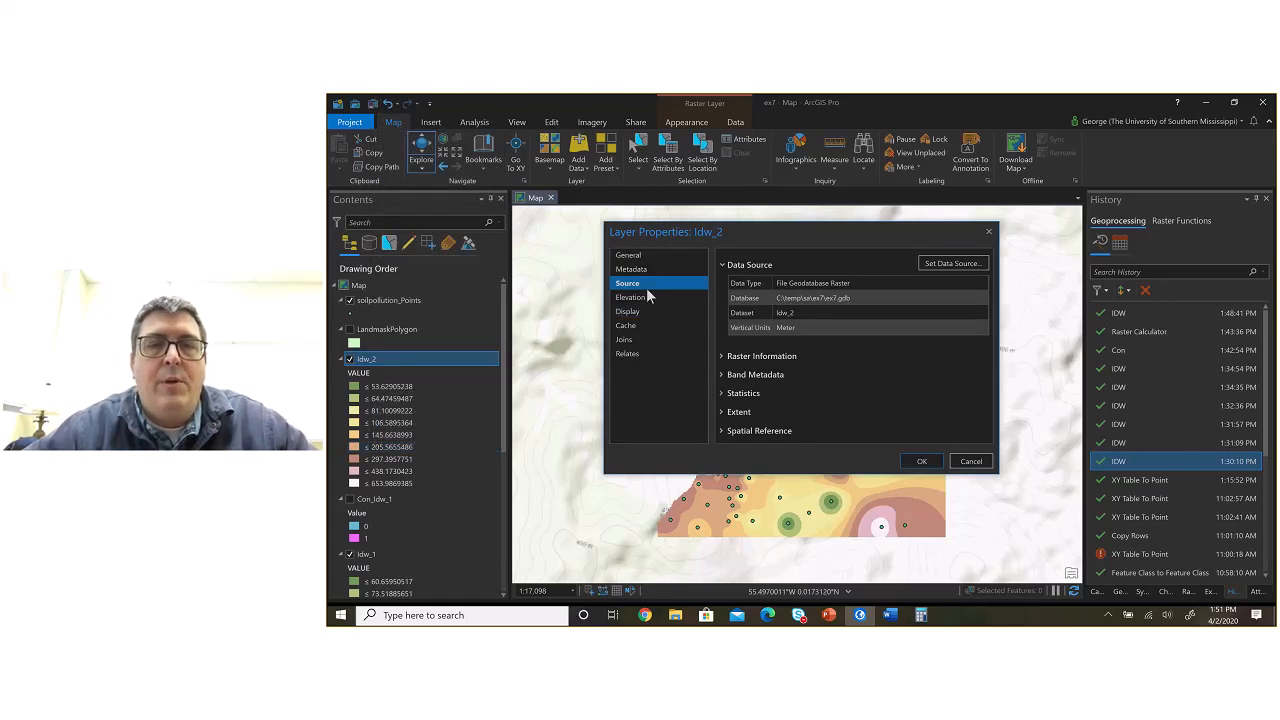
{"action": "left_click", "coordinate": [740, 393]}
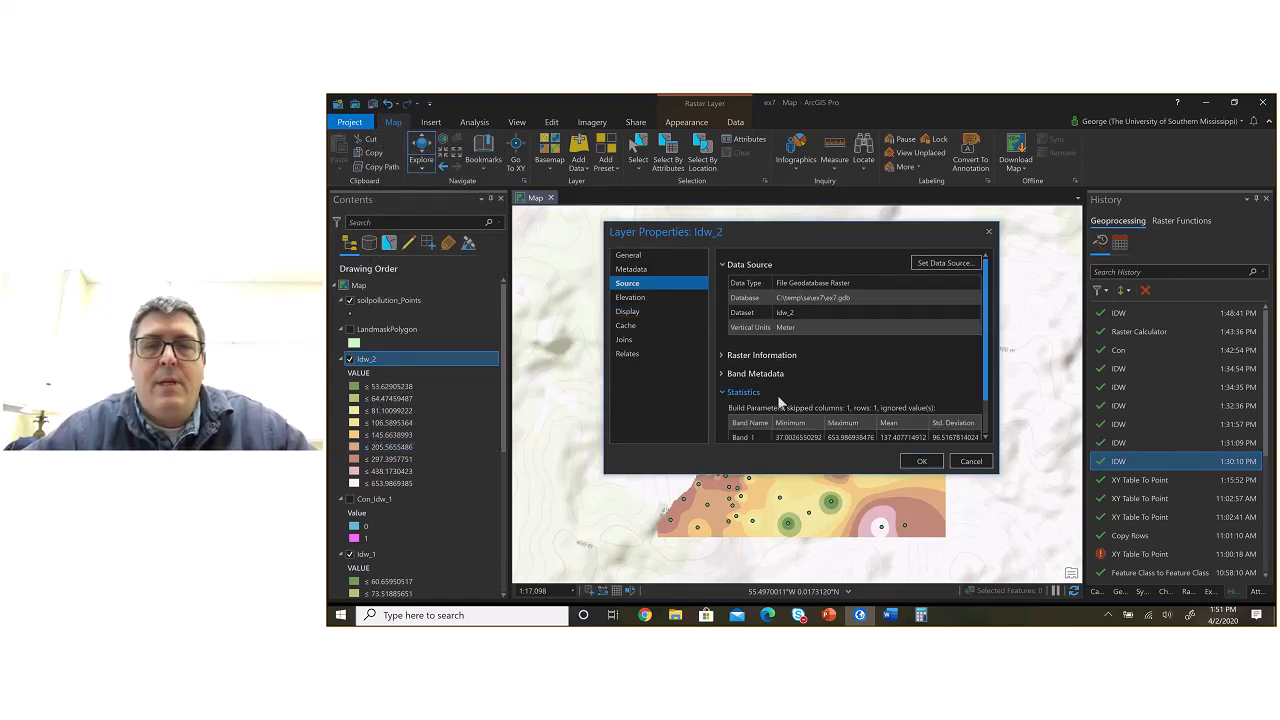
{"action": "scroll", "coordinate": [800, 396], "scroll_direction": "down", "scroll_amount": 1}
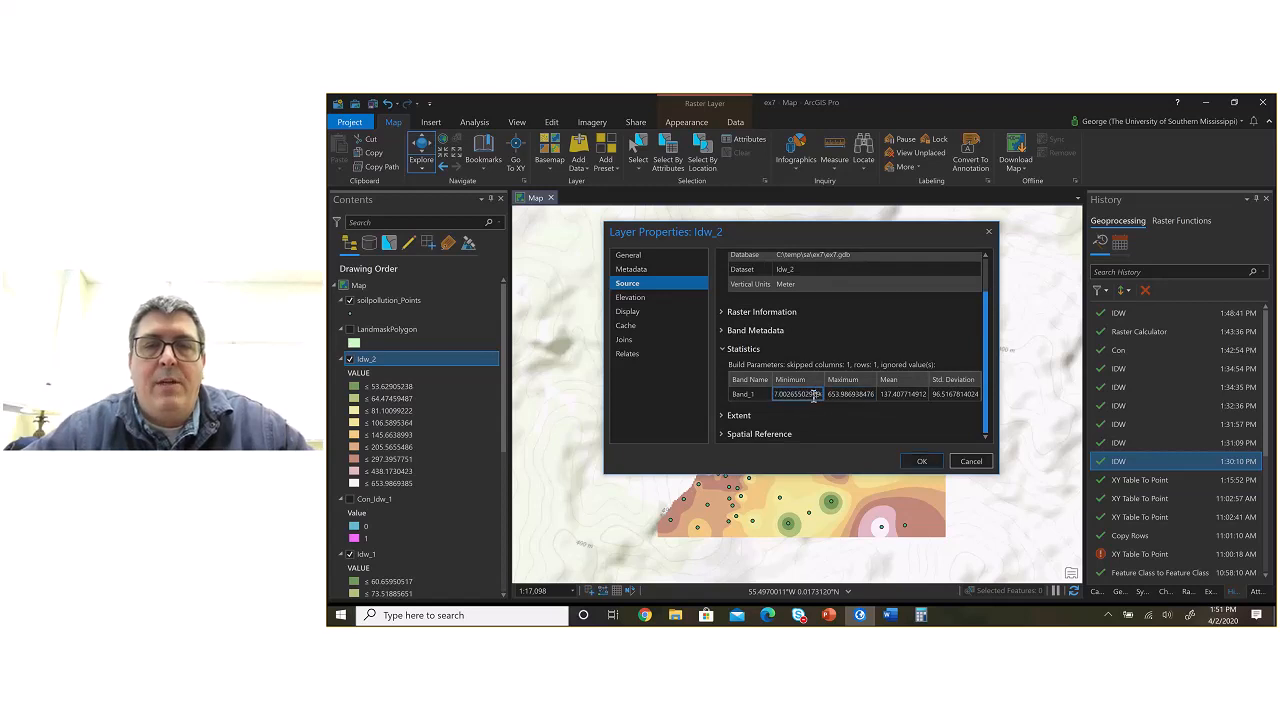
Step: Take the minimum from the Idw_2 statistics, switch to Word and enter 37.00 as the Power 3 row's minimum value
{"action": "left_click", "coordinate": [785, 395]}
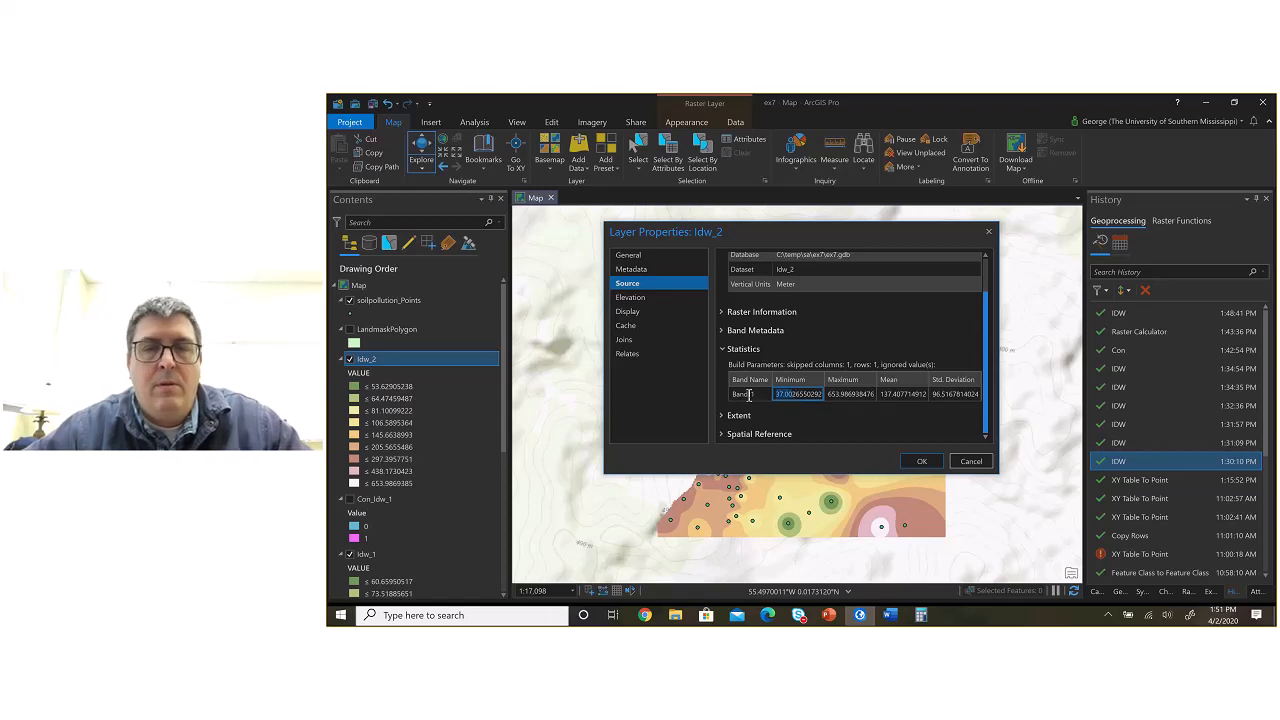
{"action": "key", "text": "alt+Tab"}
{"action": "left_click", "coordinate": [686, 420]}
{"action": "type", "text": "37.00"}
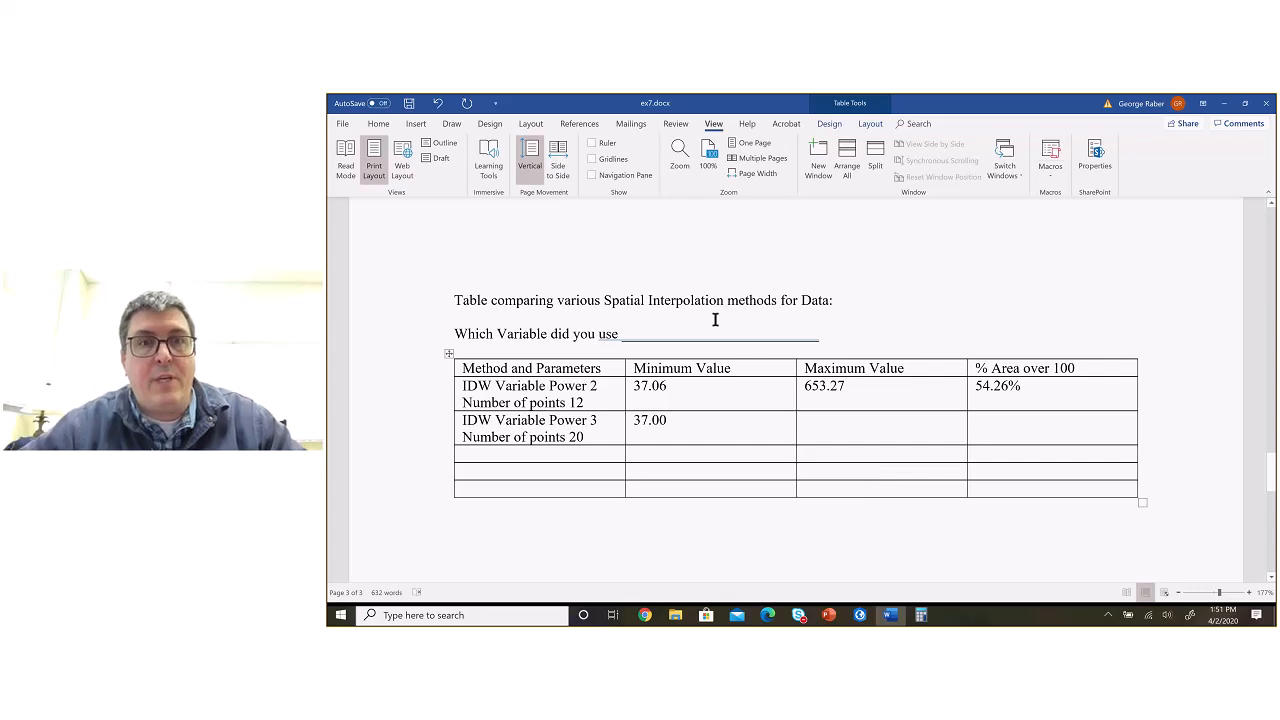
Step: Copy the maximum from the Idw_2 statistics in ArcGIS Pro and enter 653.98 in the Power 3 row of the Word table
{"action": "key", "text": "alt+Tab"}
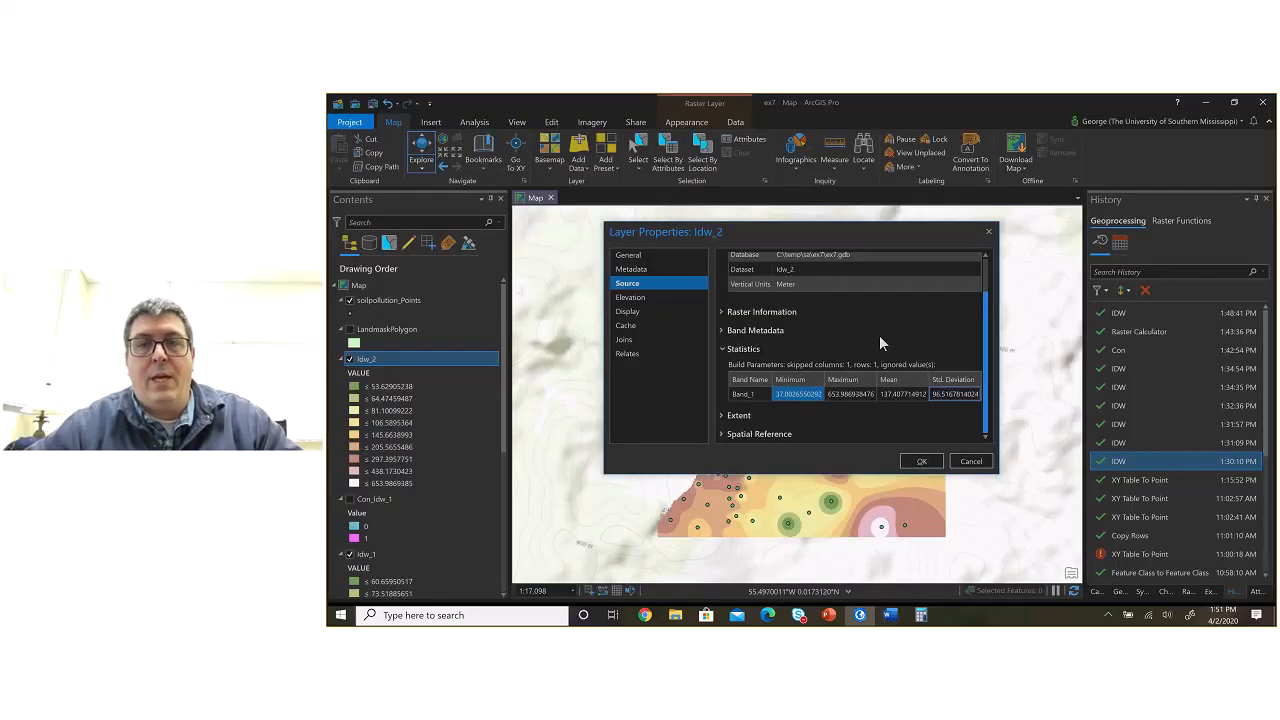
{"action": "left_click", "coordinate": [849, 394]}
{"action": "double_click", "coordinate": [849, 394]}
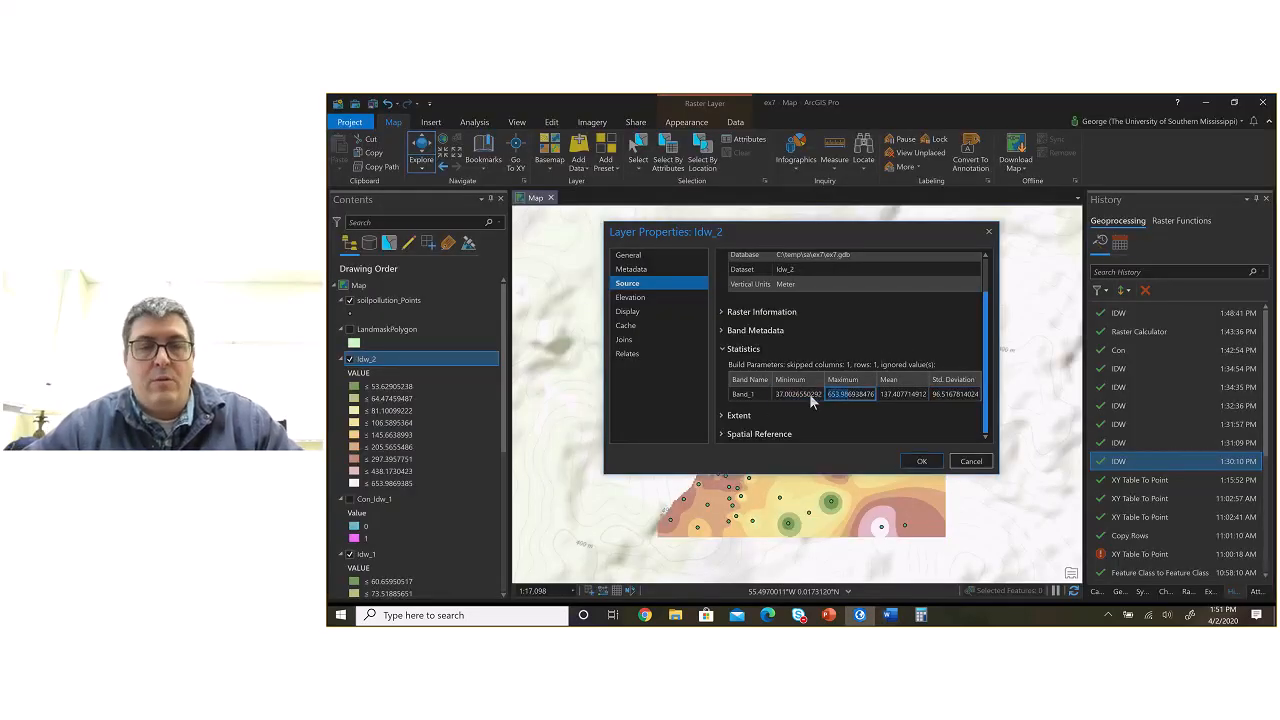
{"action": "left_click", "coordinate": [924, 460]}
{"action": "key", "text": "alt+Tab"}
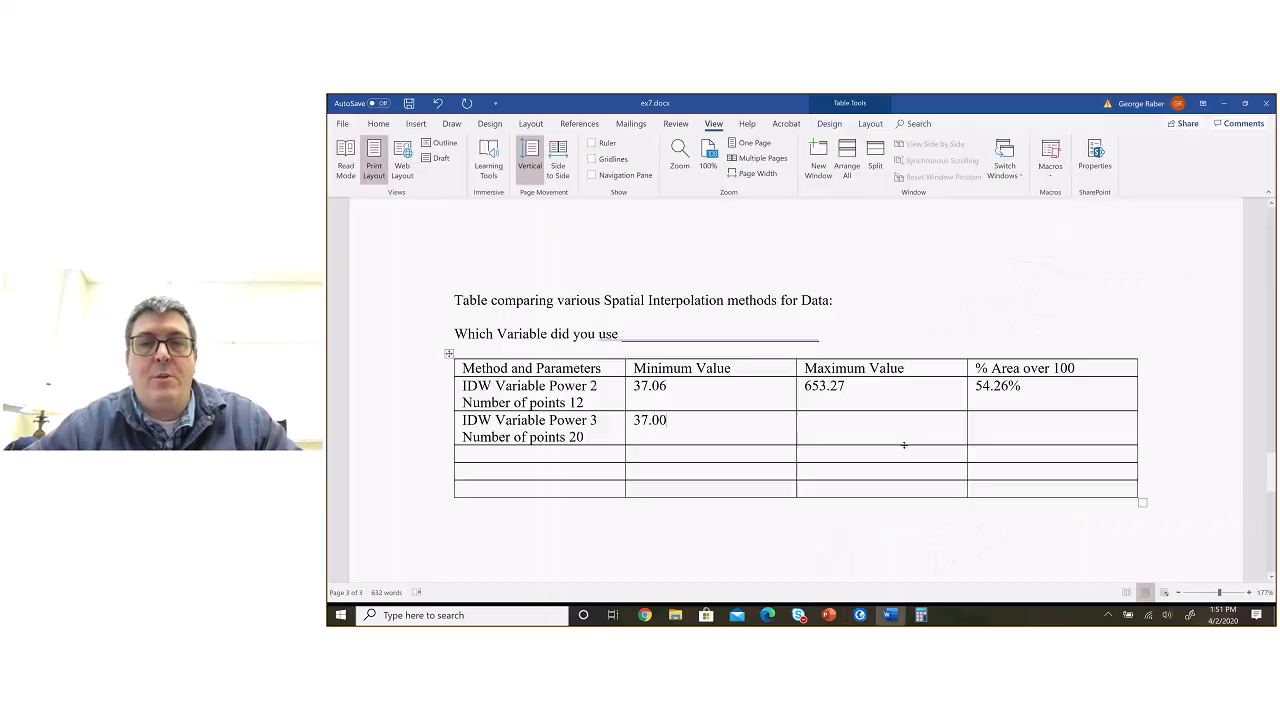
{"action": "left_click", "coordinate": [848, 434]}
{"action": "type", "text": "653.98"}
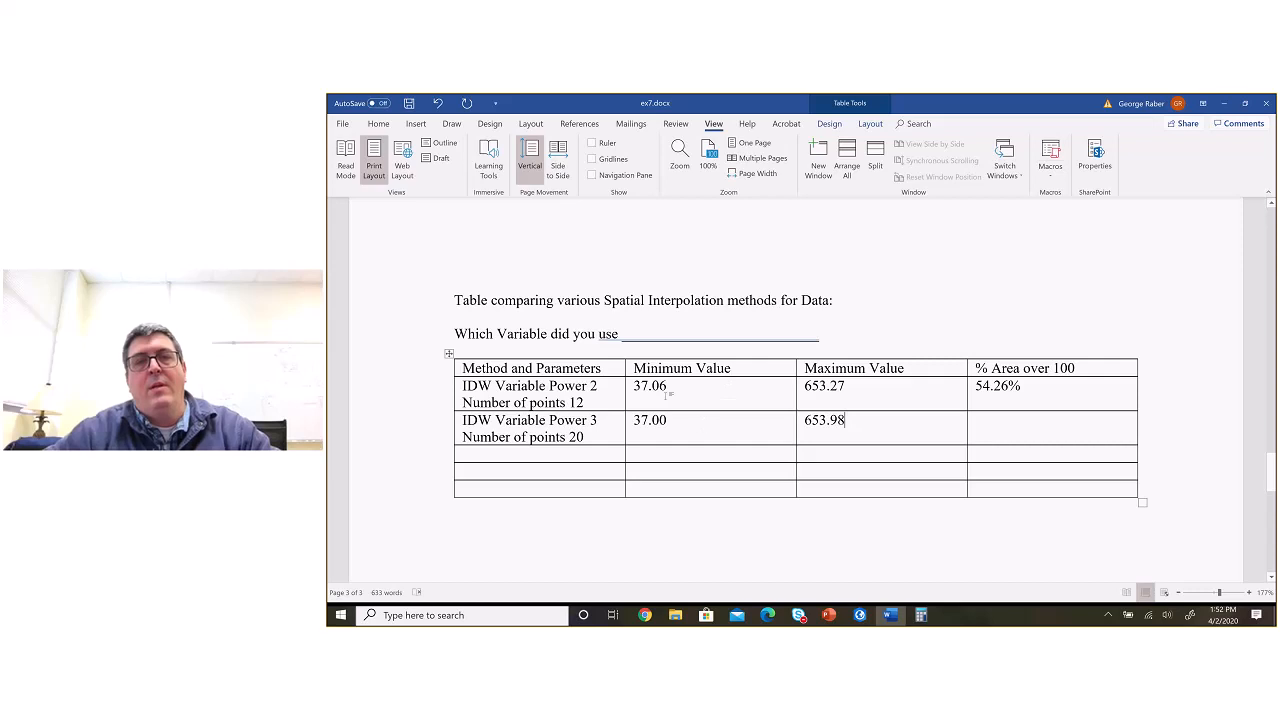
Step: Fill in Lead as the variable used in the blank above the comparison table
{"action": "left_click", "coordinate": [671, 334]}
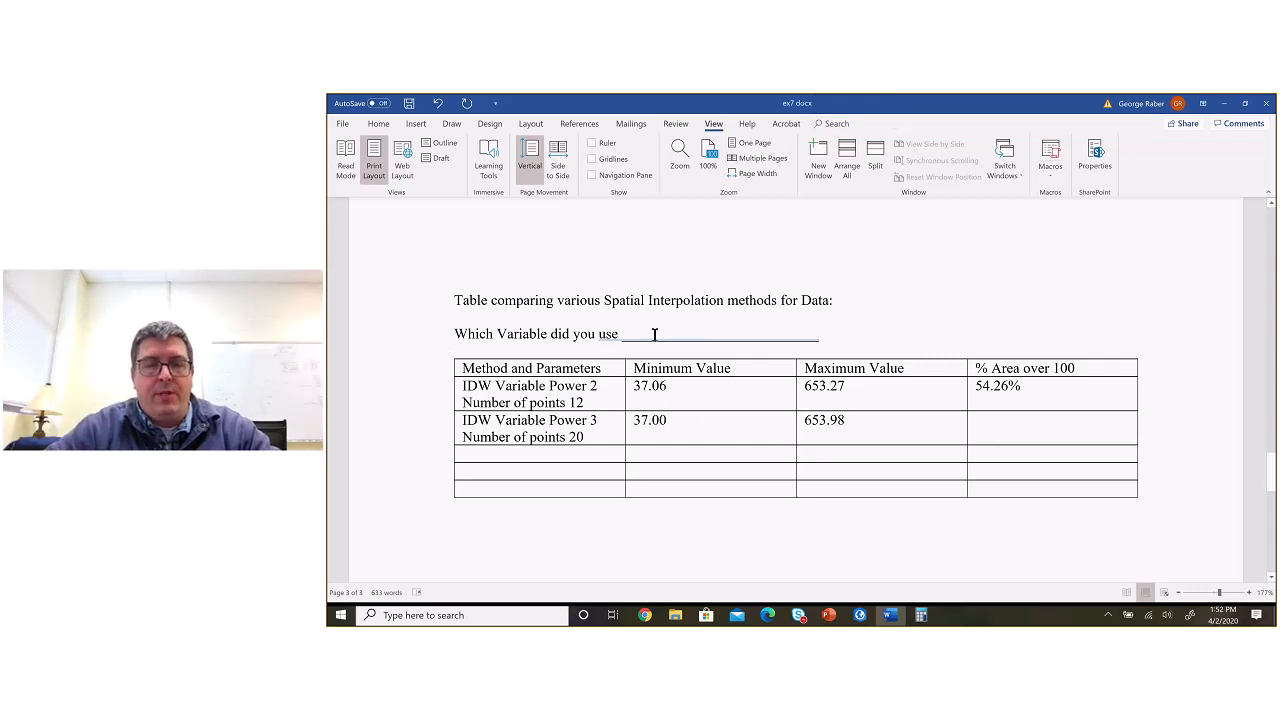
{"action": "type", "text": "Lead"}
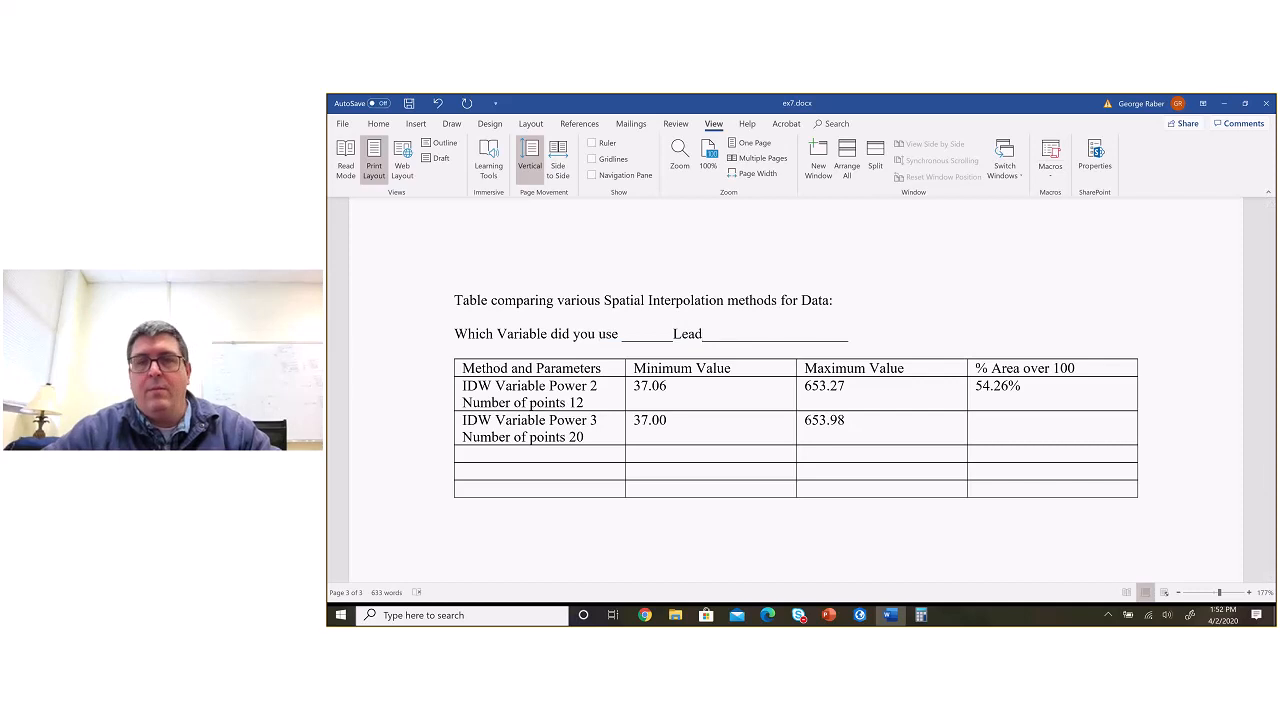
Step: Switch to ArcGIS Pro, reopen the earlier Con run from the geoprocessing history and set its input conditional raster to Idw_2
{"action": "left_click", "coordinate": [1010, 430]}
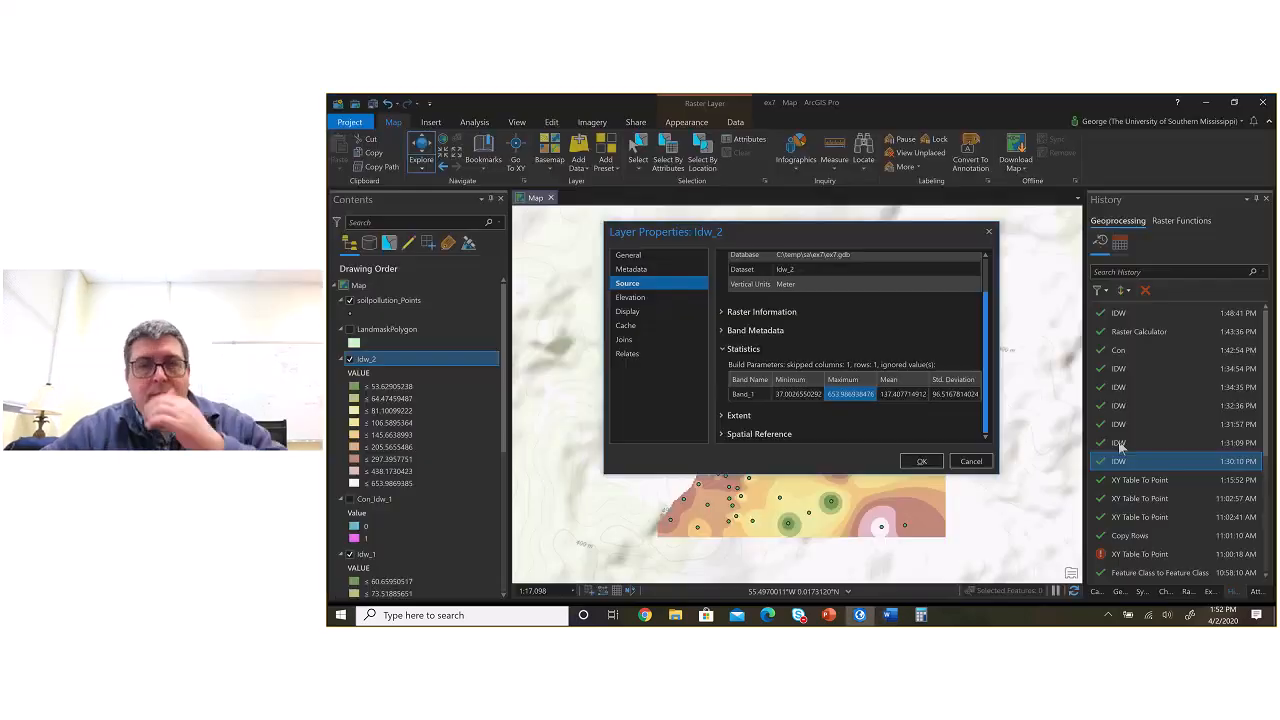
{"action": "key", "text": "alt+Tab"}
{"action": "left_click", "coordinate": [986, 465]}
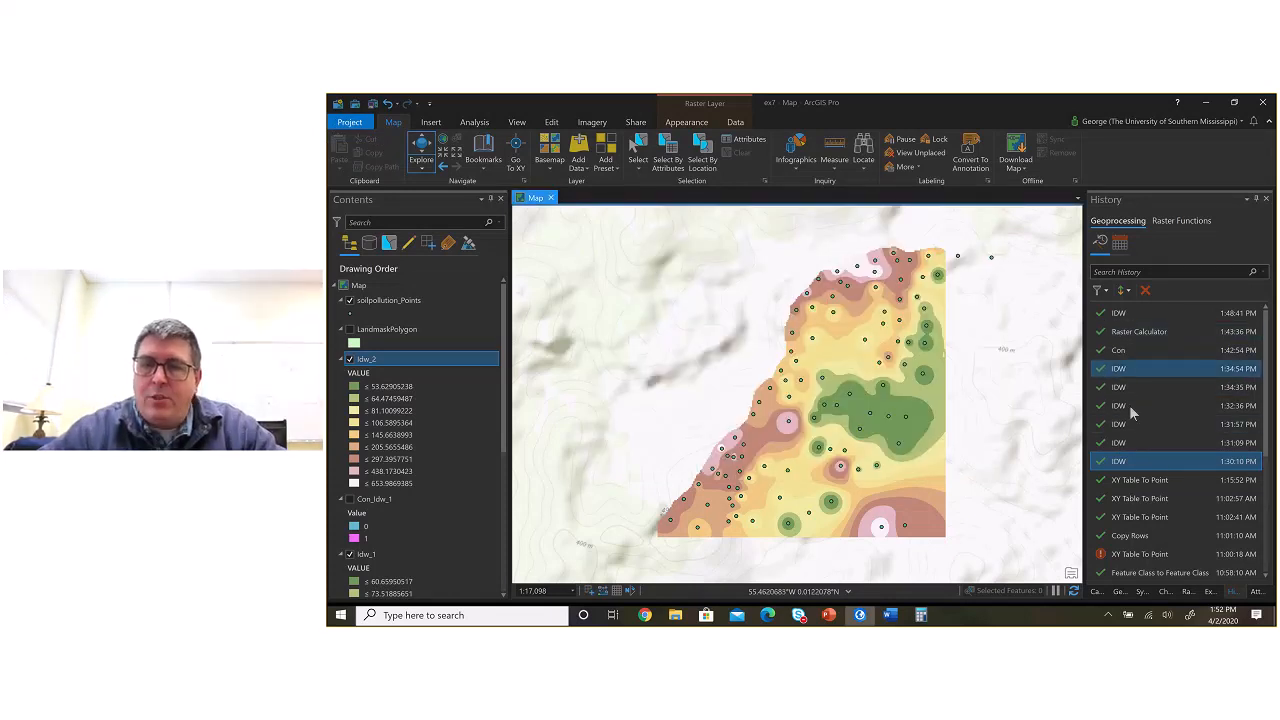
{"action": "left_click", "coordinate": [1140, 350]}
{"action": "double_click", "coordinate": [1135, 348]}
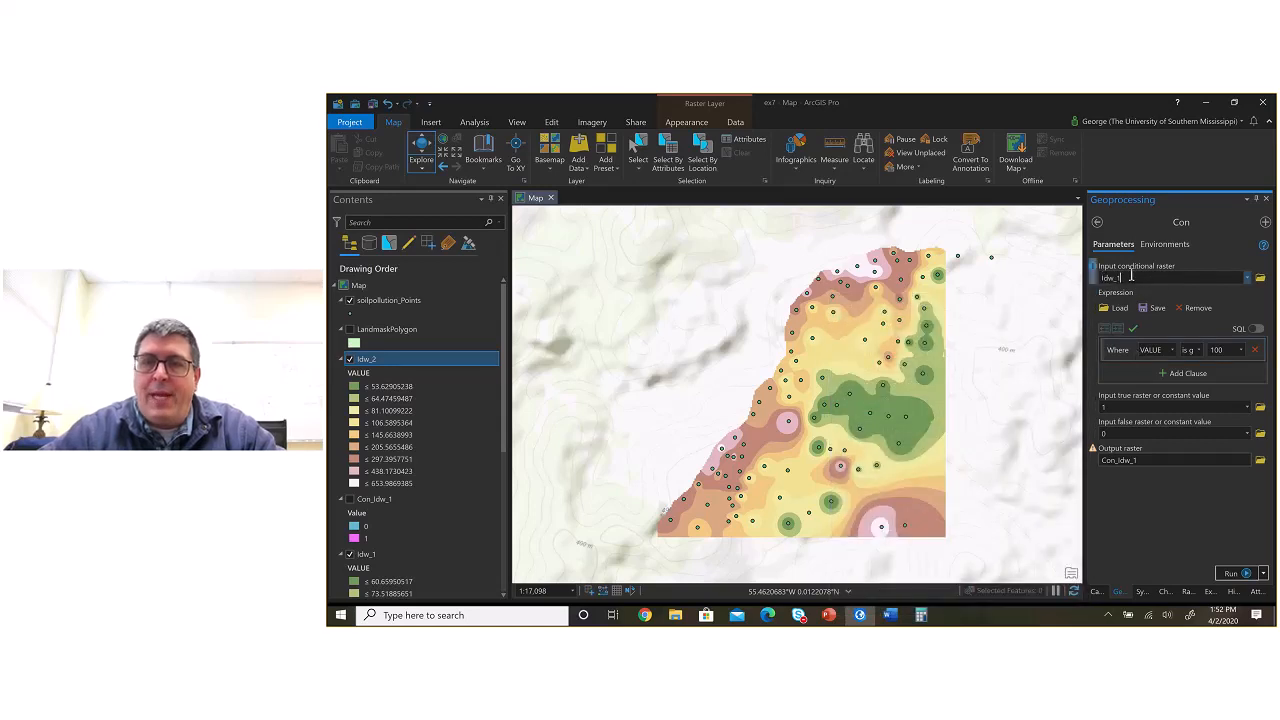
{"action": "key", "text": "BackSpace"}
{"action": "type", "text": "2"}
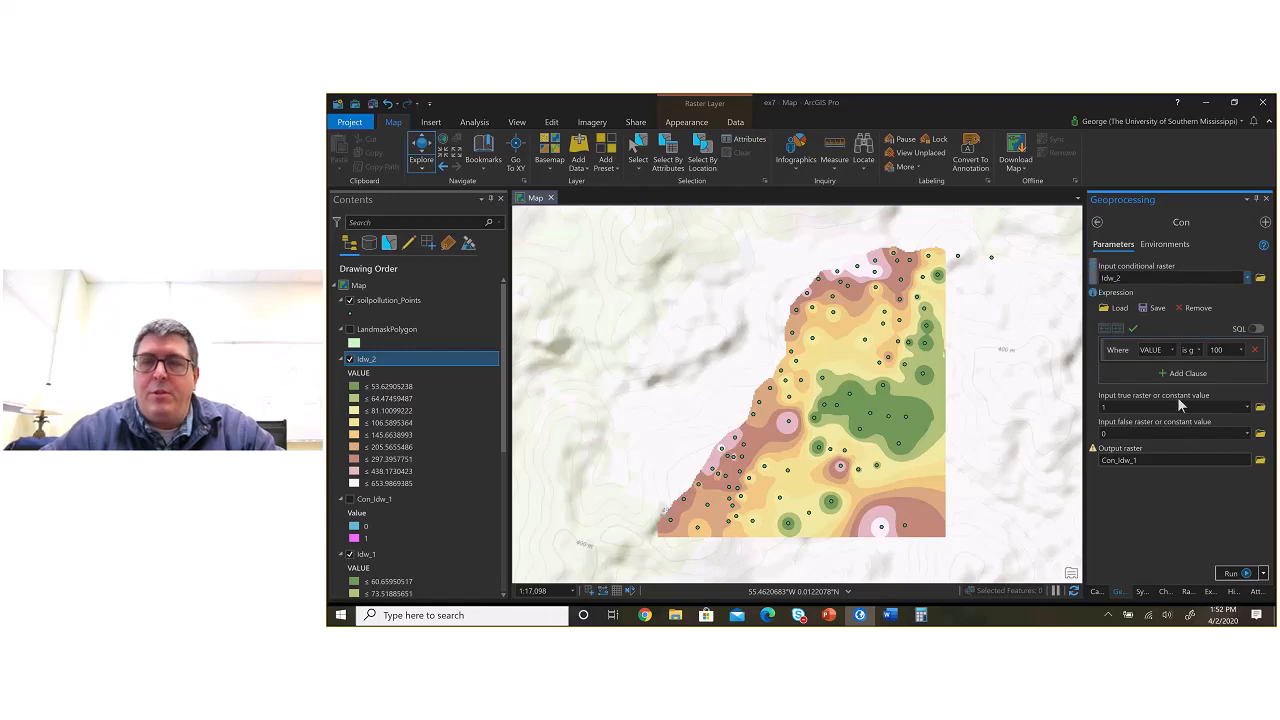
Step: Name the Con output raster Con_Idw_2 and run the tool
{"action": "left_click", "coordinate": [1155, 460]}
{"action": "key", "text": "End"}
{"action": "key", "text": "BackSpace"}
{"action": "type", "text": "2"}
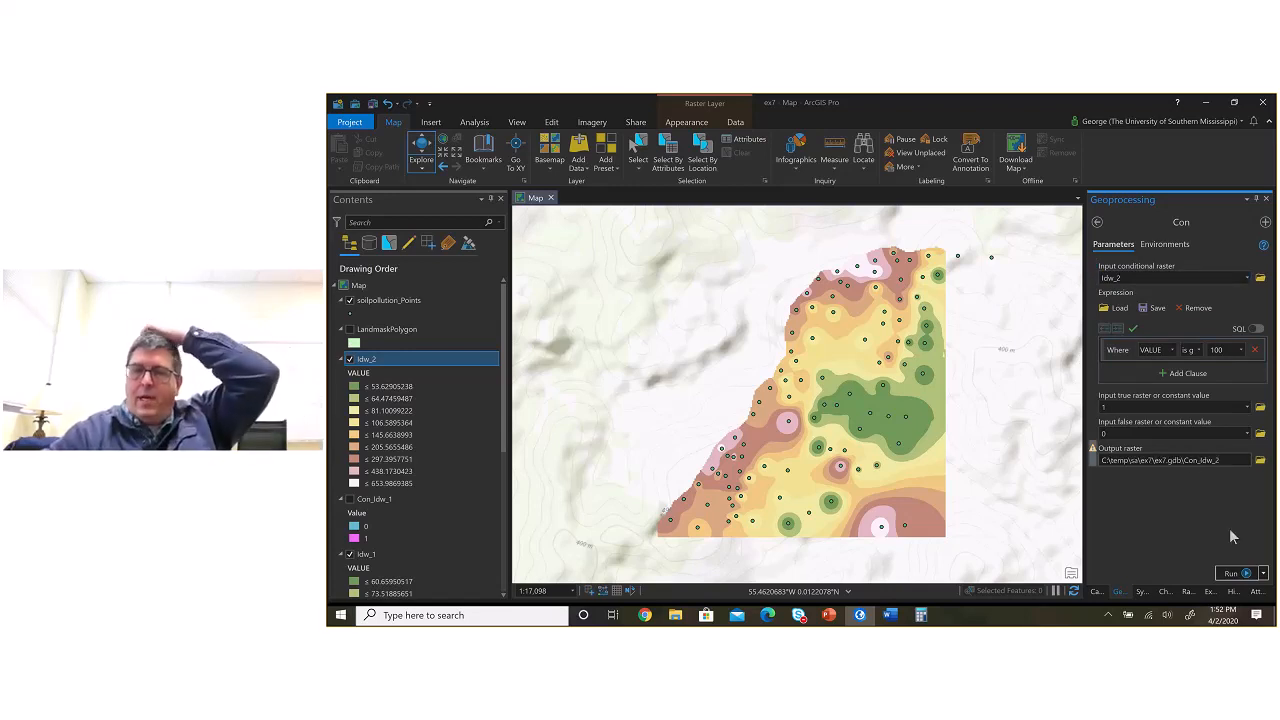
{"action": "left_click", "coordinate": [1232, 574]}
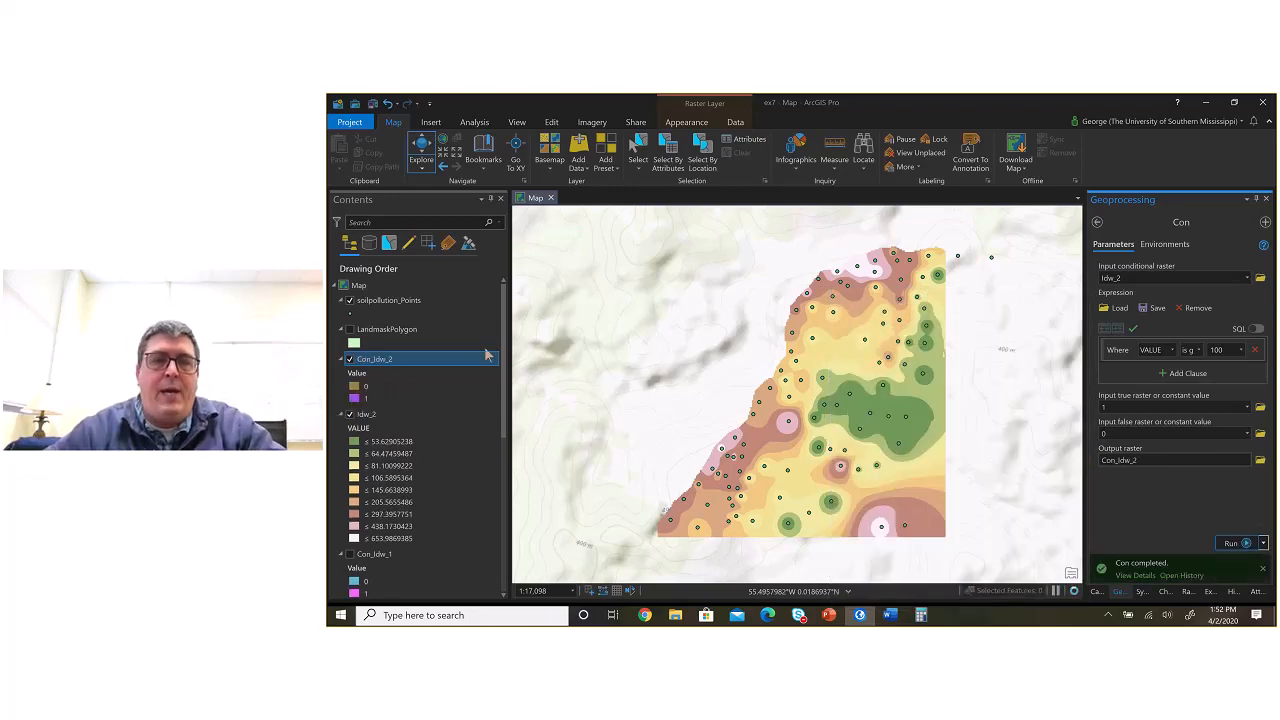
Step: Open the Con_Idw_2 layer's attribute table and shrink it to show more of the map
{"action": "right_click", "coordinate": [391, 359]}
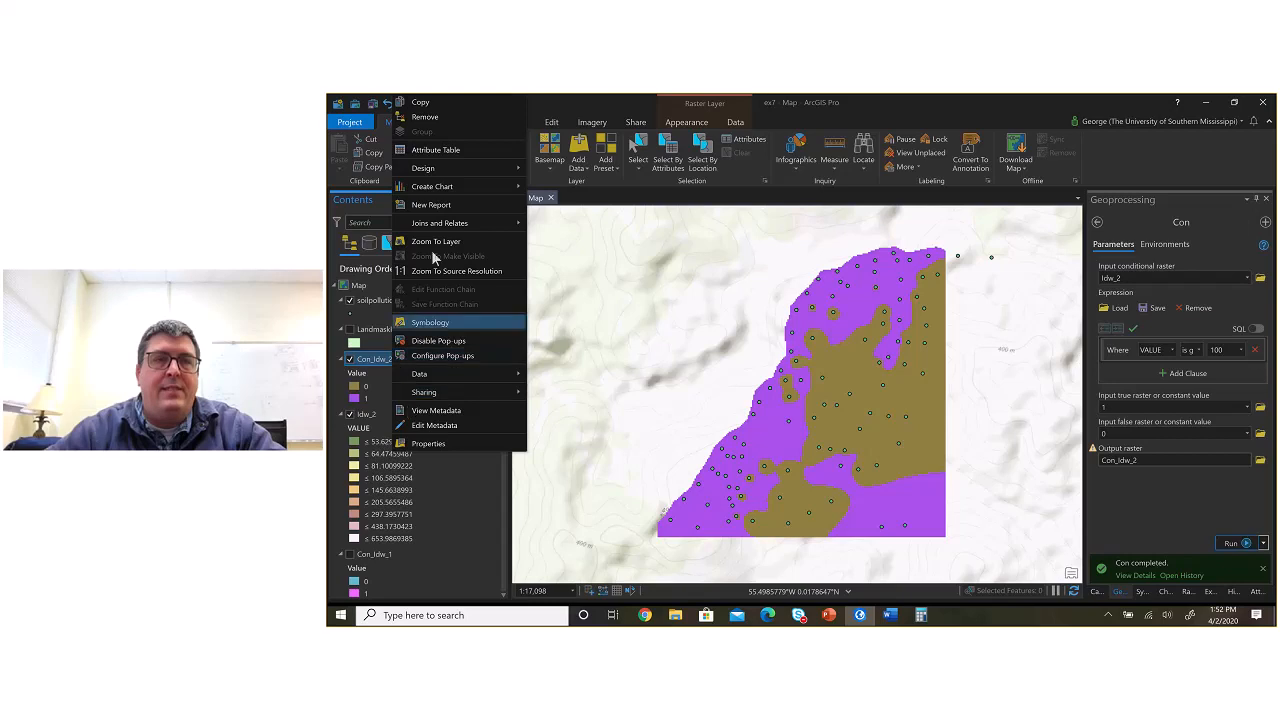
{"action": "left_click", "coordinate": [442, 149]}
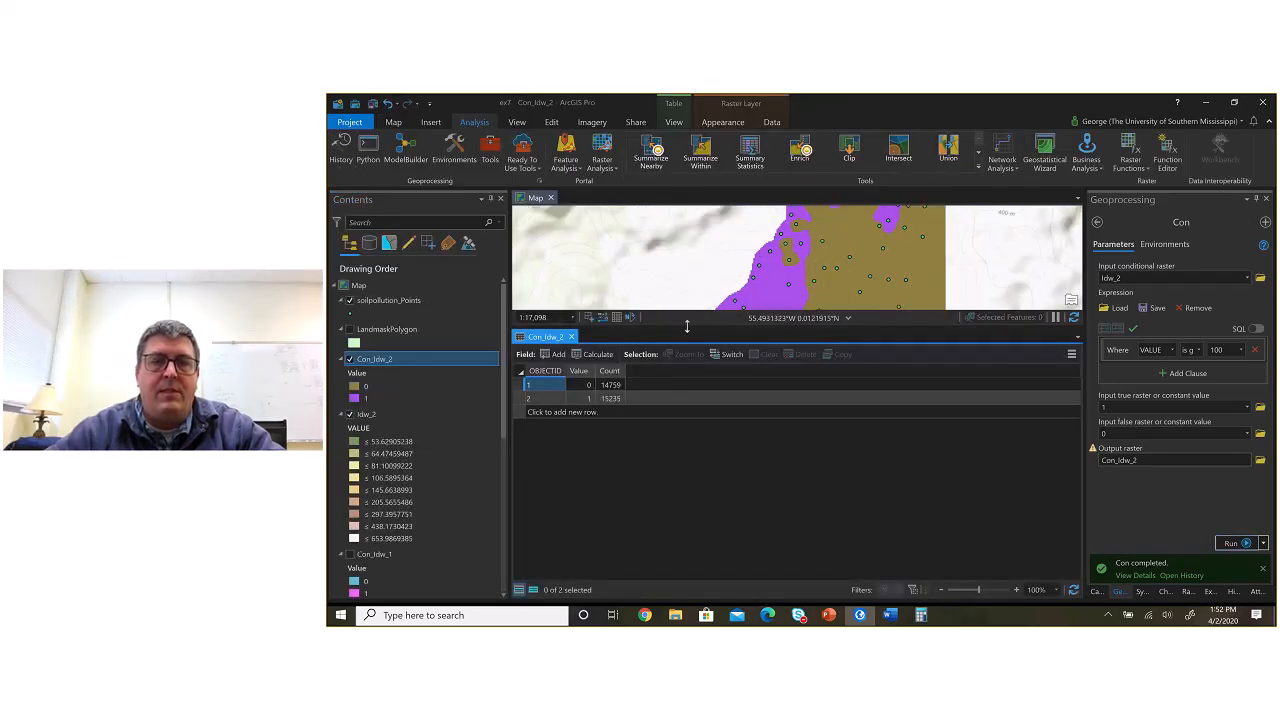
{"action": "left_click_drag", "start_coordinate": [686, 331], "coordinate": [677, 449]}
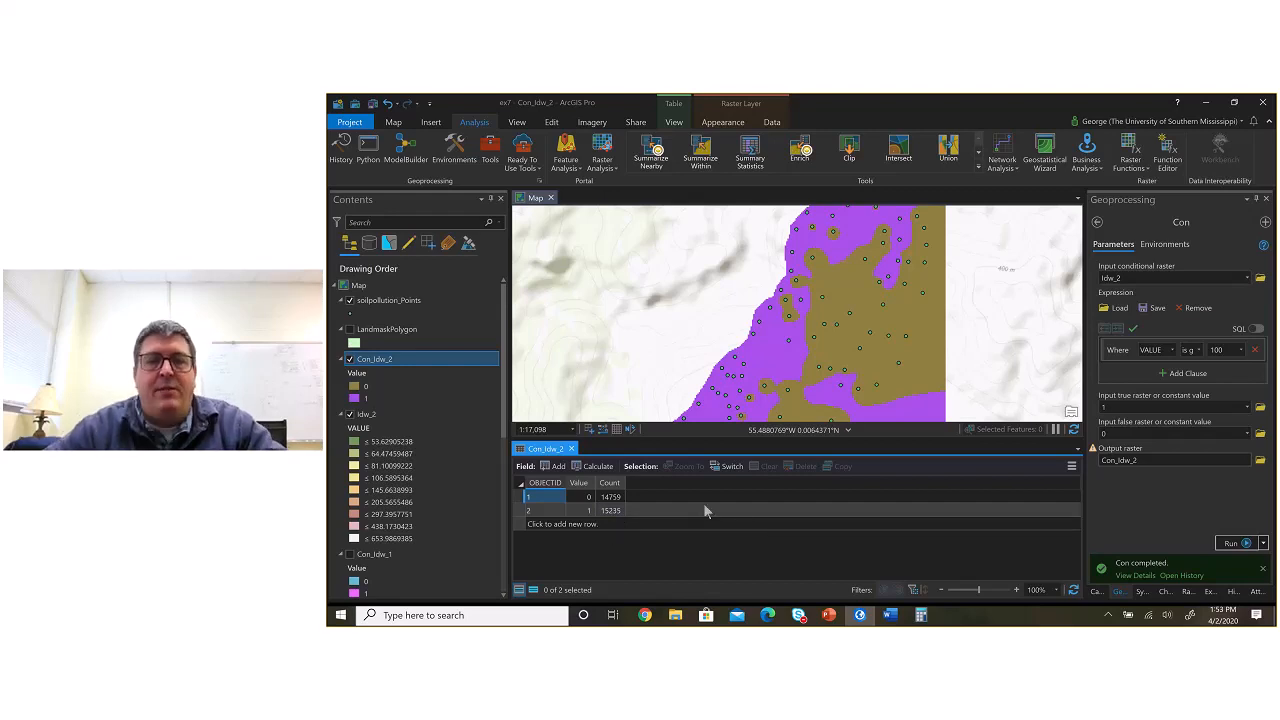
Step: Switch to Calculator and divide the over-100 cell count of 15235 by 29994
{"action": "key", "text": "alt+Tab"}
{"action": "key", "text": "Escape"}
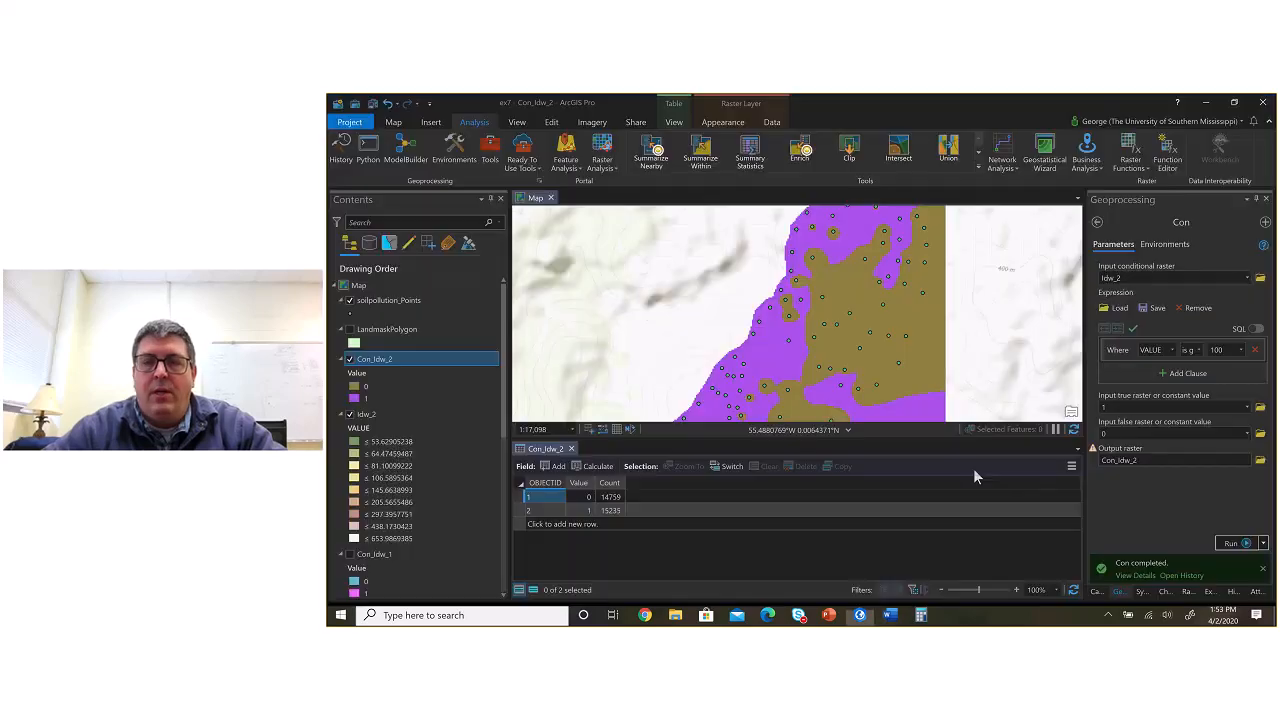
{"action": "left_click", "coordinate": [921, 615]}
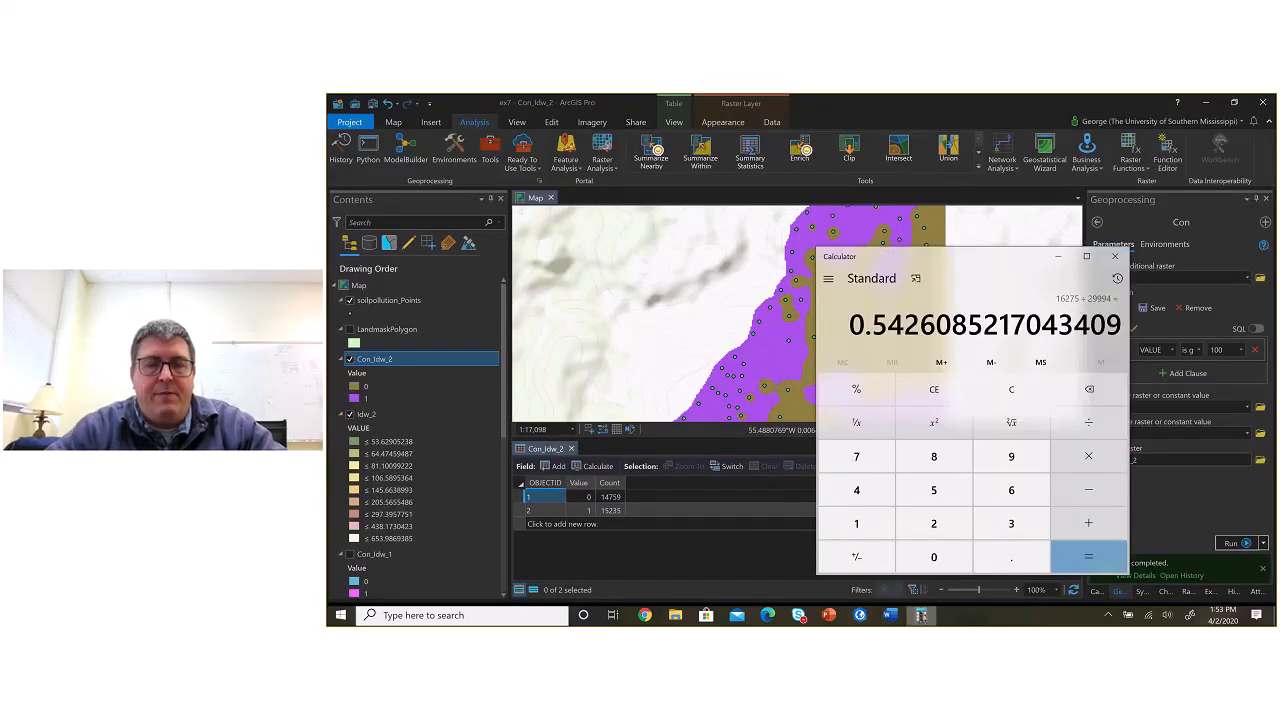
{"action": "type", "text": "152"}
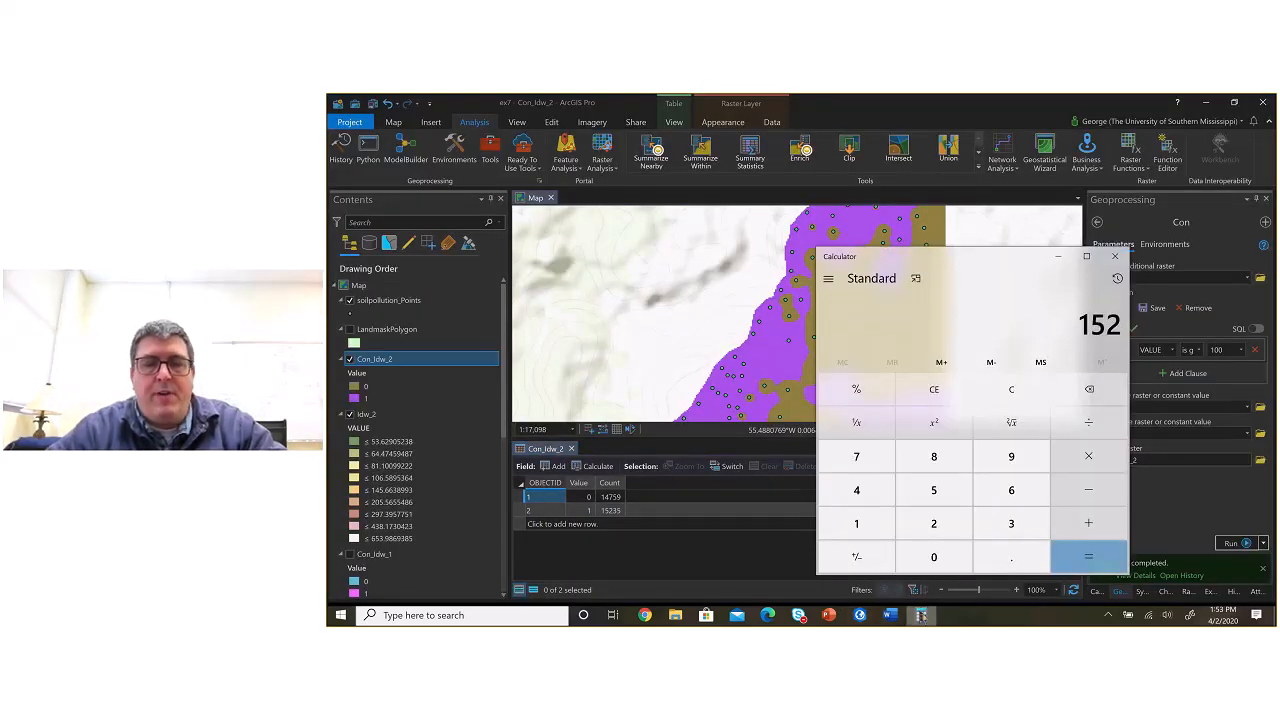
{"action": "type", "text": "35 + 29,9"}
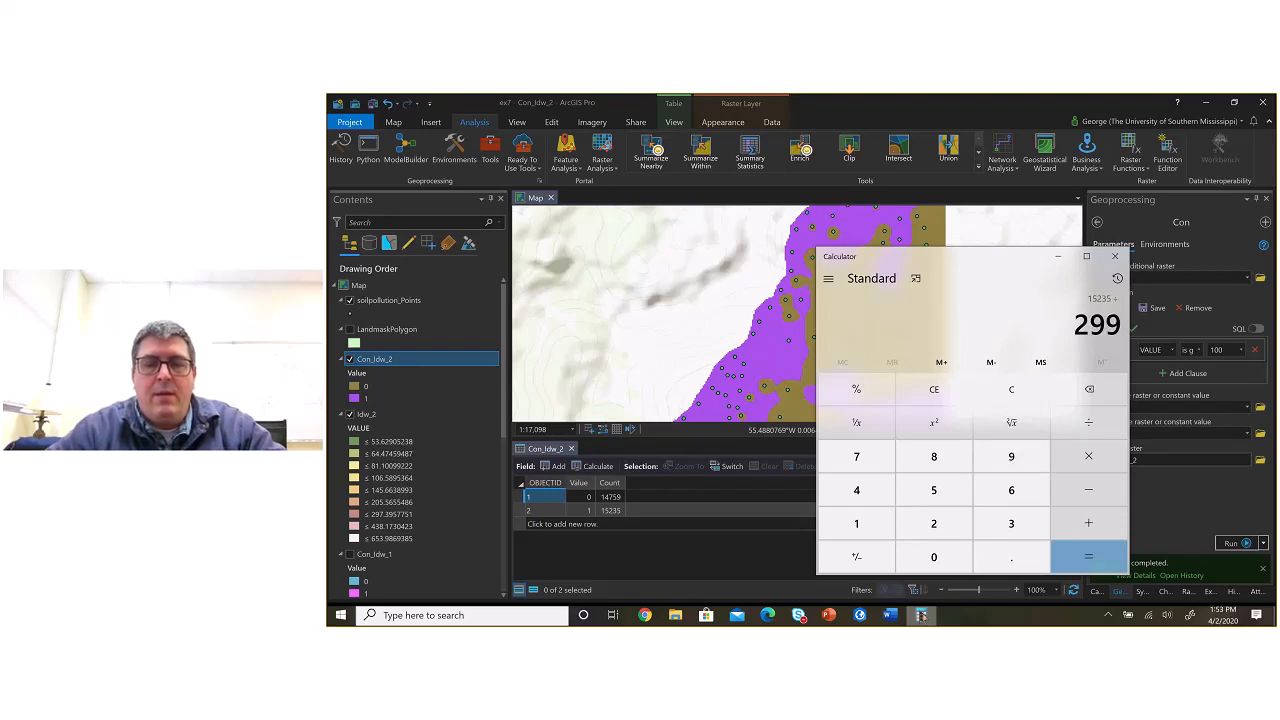
{"action": "type", "text": "94"}
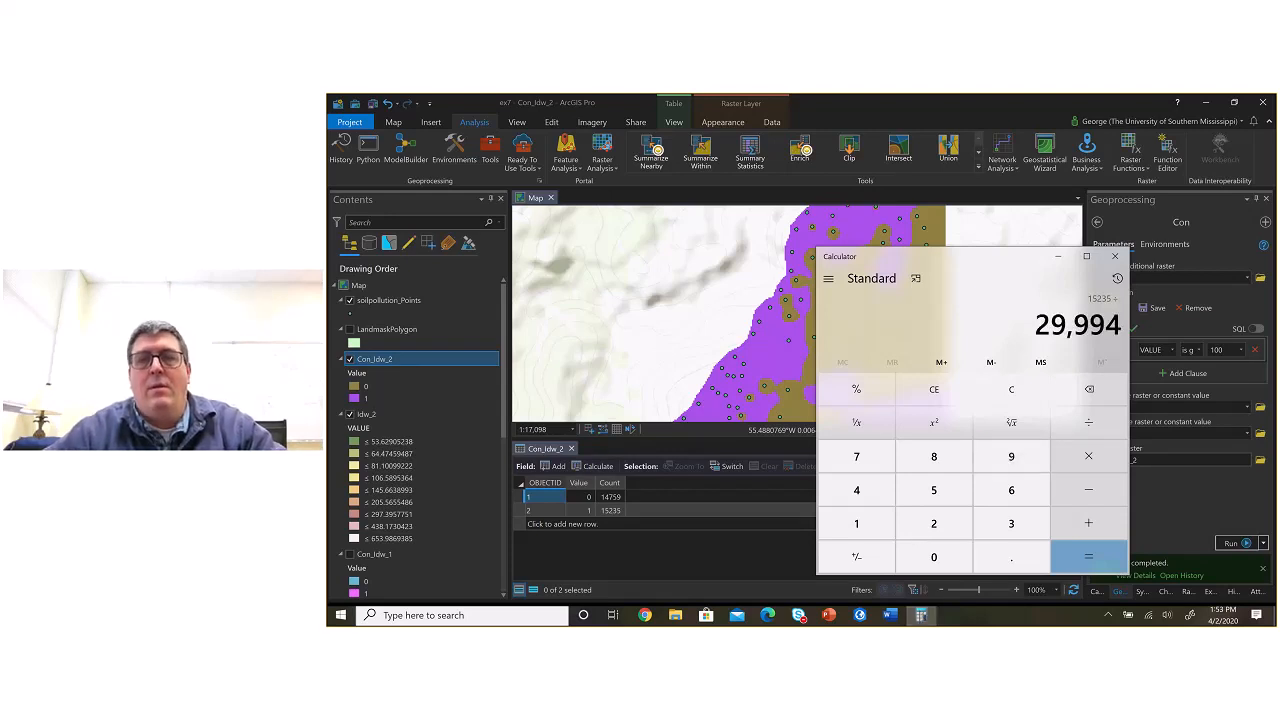
{"action": "left_click", "coordinate": [1087, 557]}
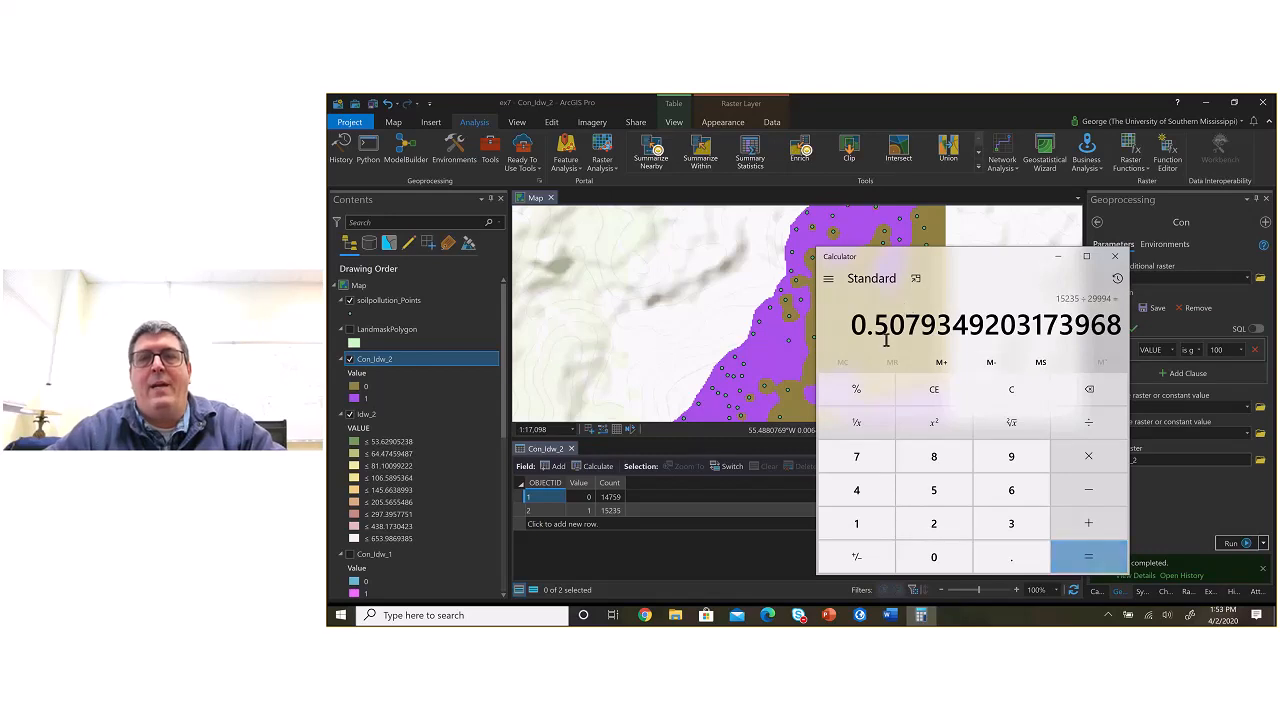
Step: Take the first four decimals of the quotient, switch to Word and enter 50.79% as the Power 3 row's area over 100
{"action": "left_click_drag", "start_coordinate": [873, 326], "coordinate": [937, 326]}
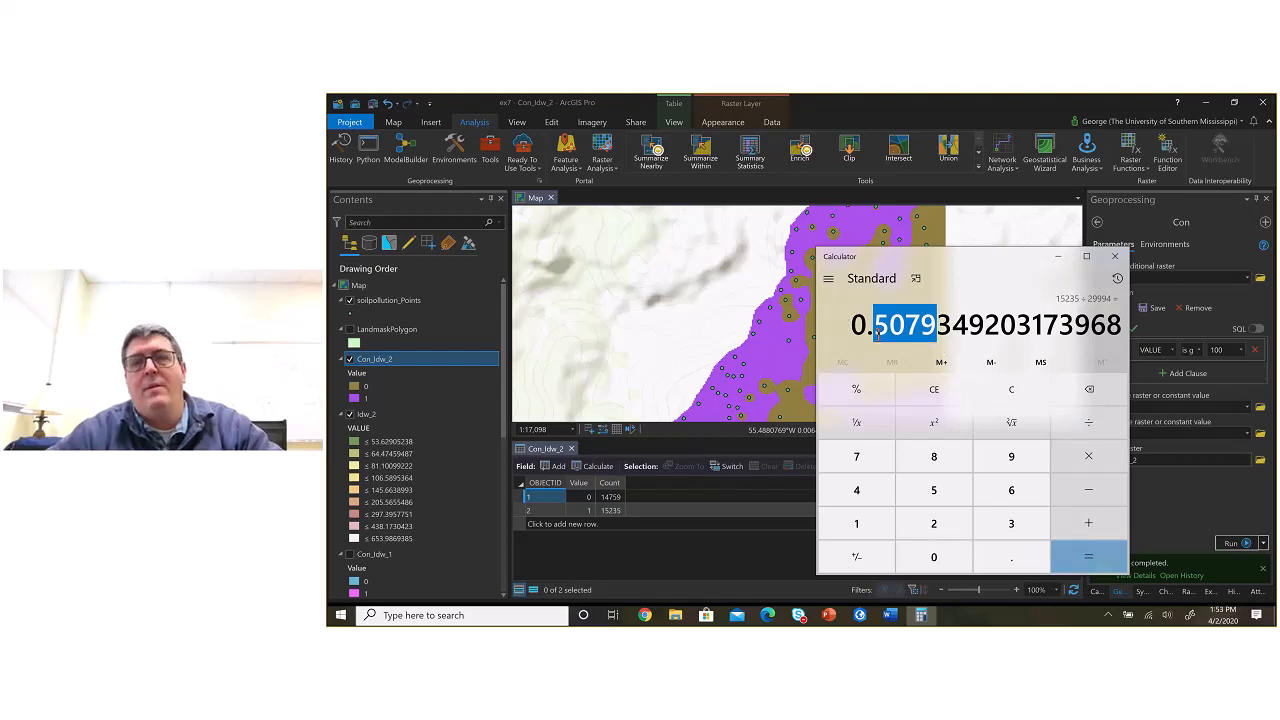
{"action": "key", "text": "alt+Tab"}
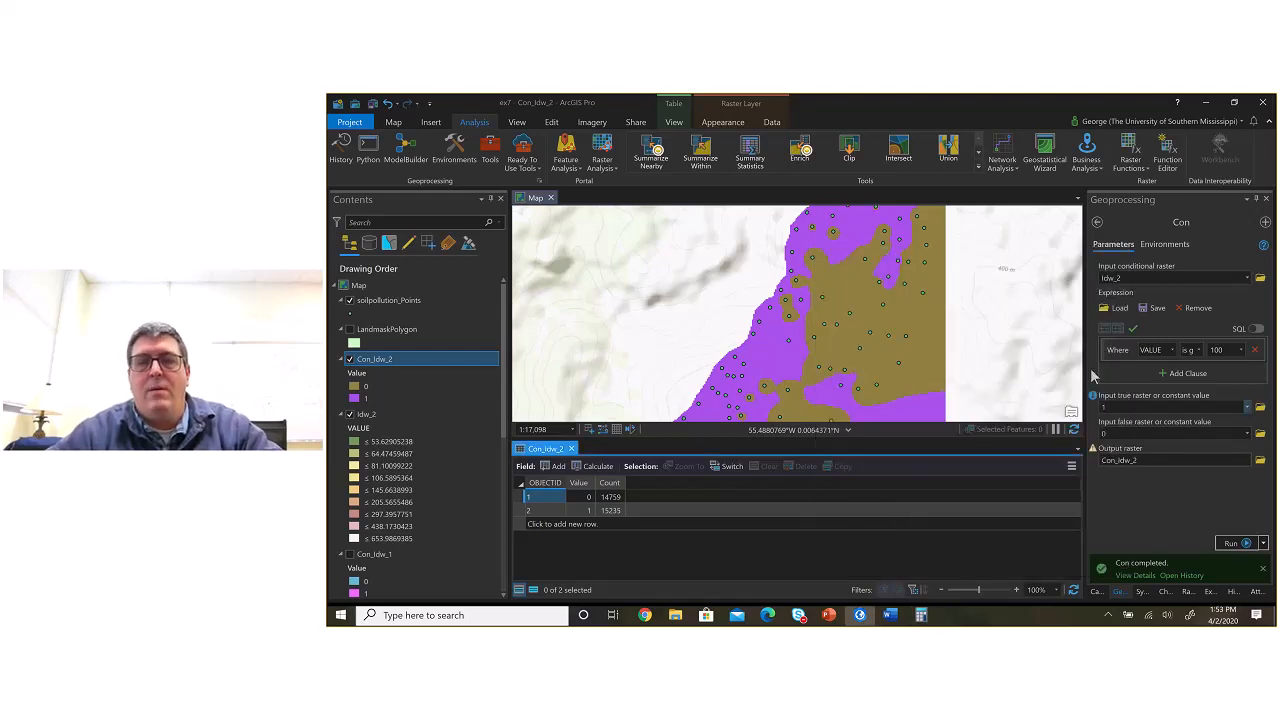
{"action": "key", "text": "alt+Tab"}
{"action": "key", "text": "alt+Tab"}
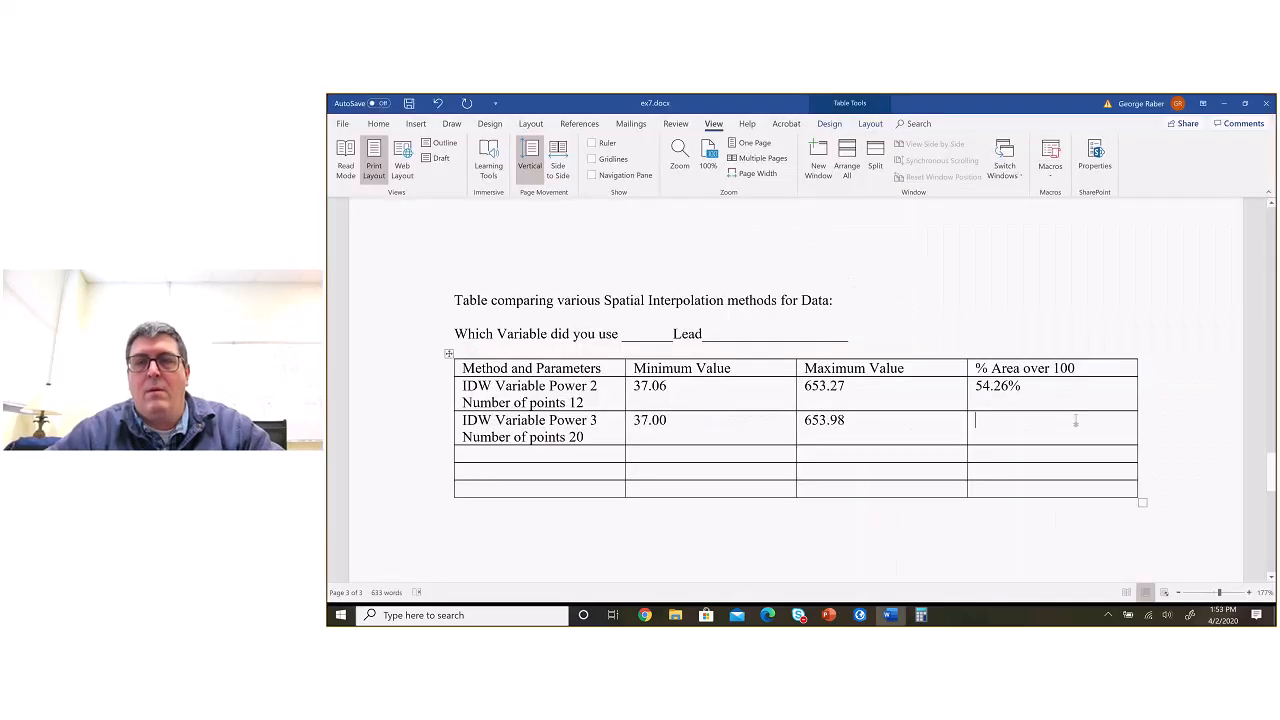
{"action": "type", "text": "50.79"}
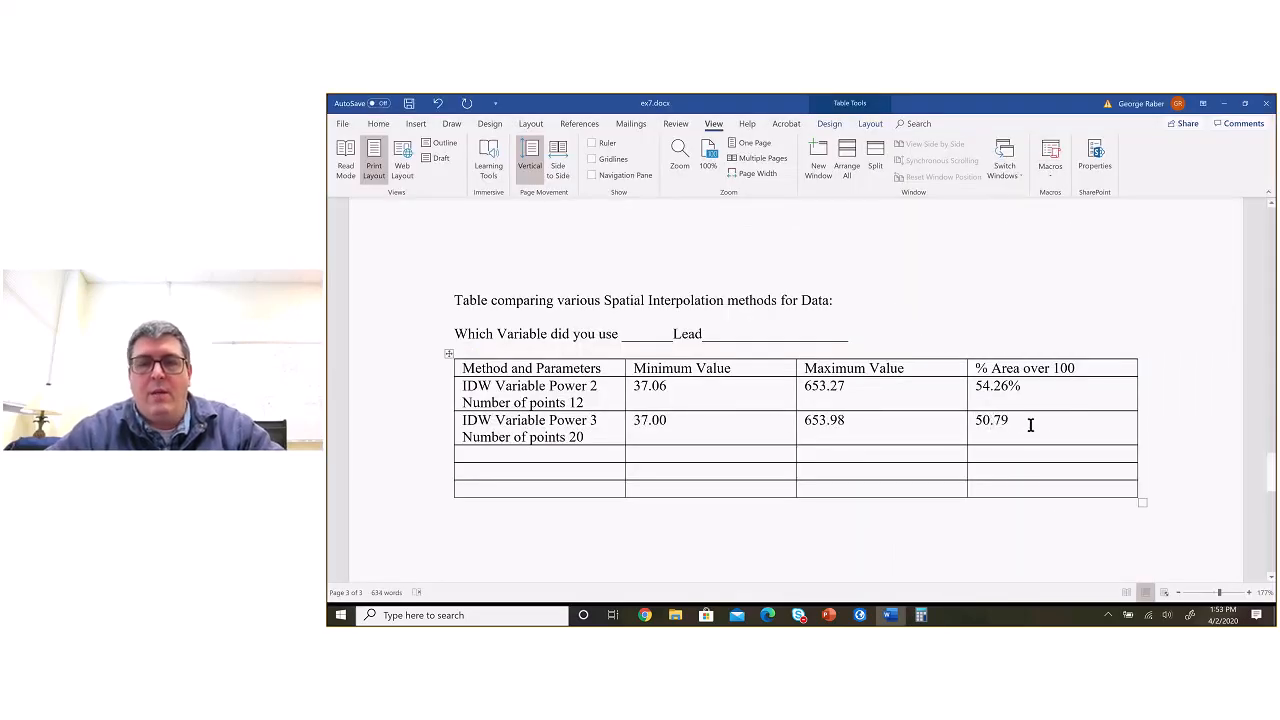
{"action": "type", "text": "%"}
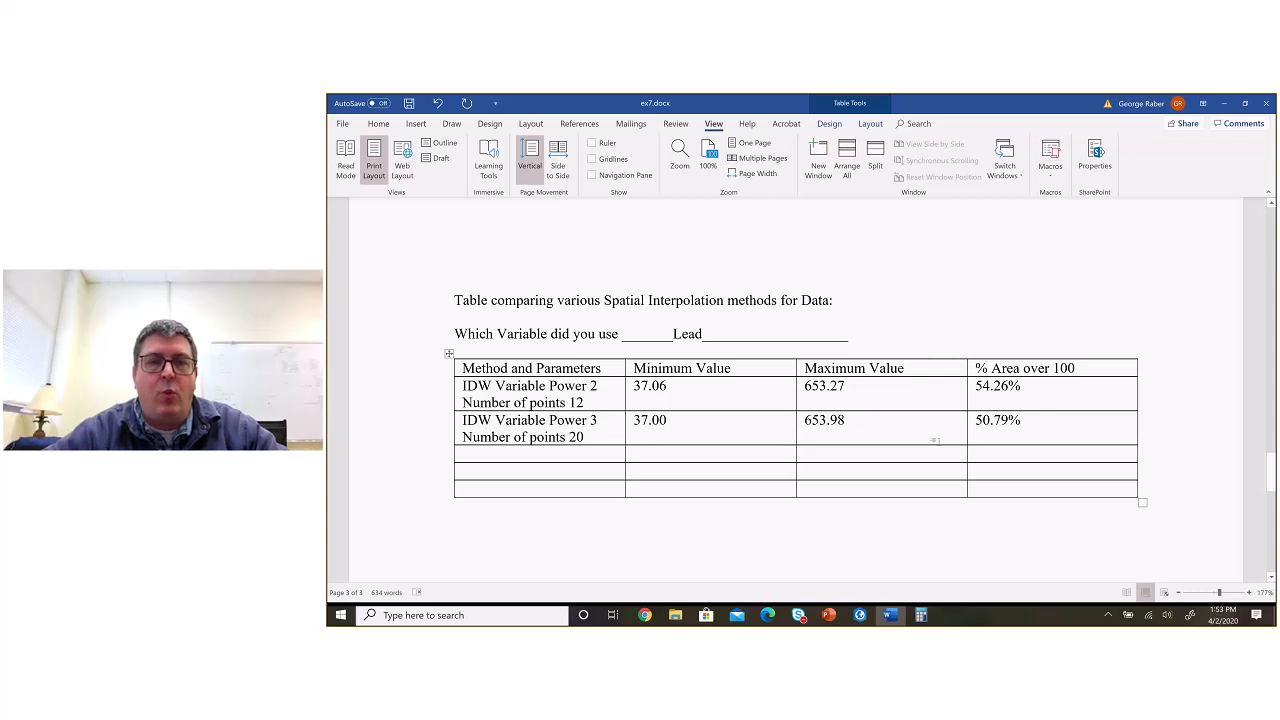
Step: Enter Spline as the method in the comparison table's next empty row, and switch back to ArcGIS Pro
{"action": "left_click", "coordinate": [564, 460]}
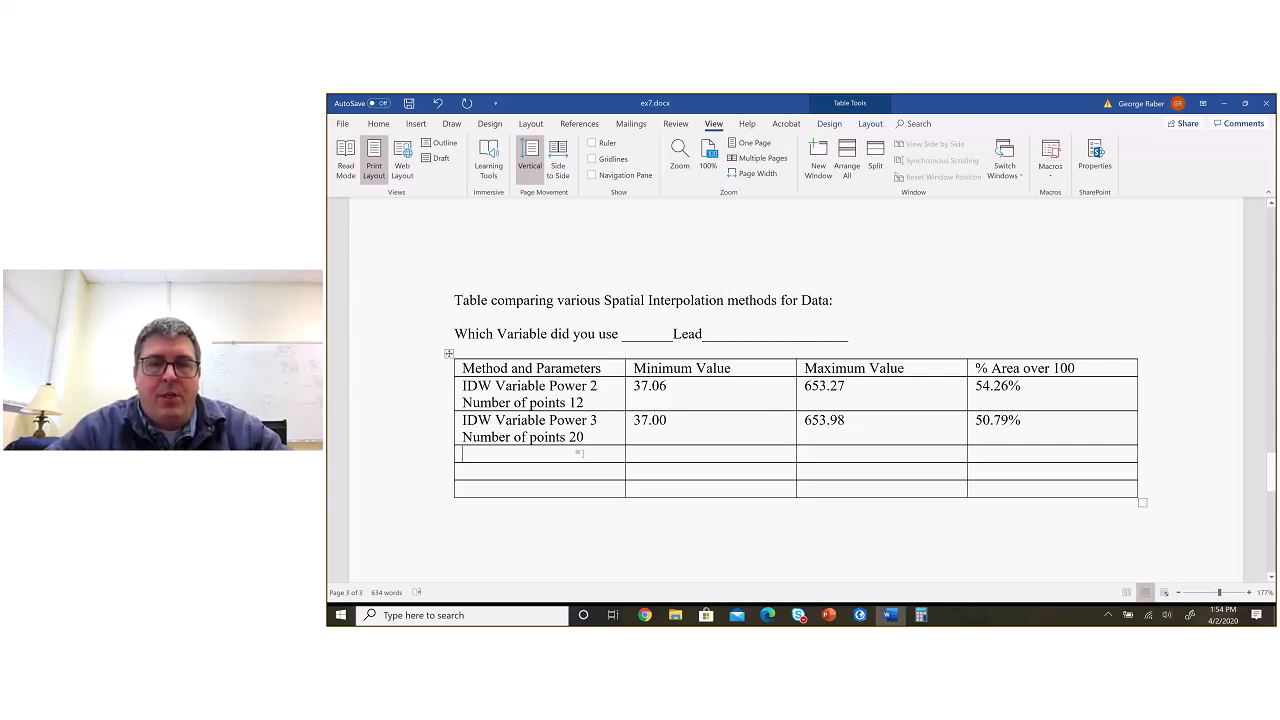
{"action": "type", "text": "Spline"}
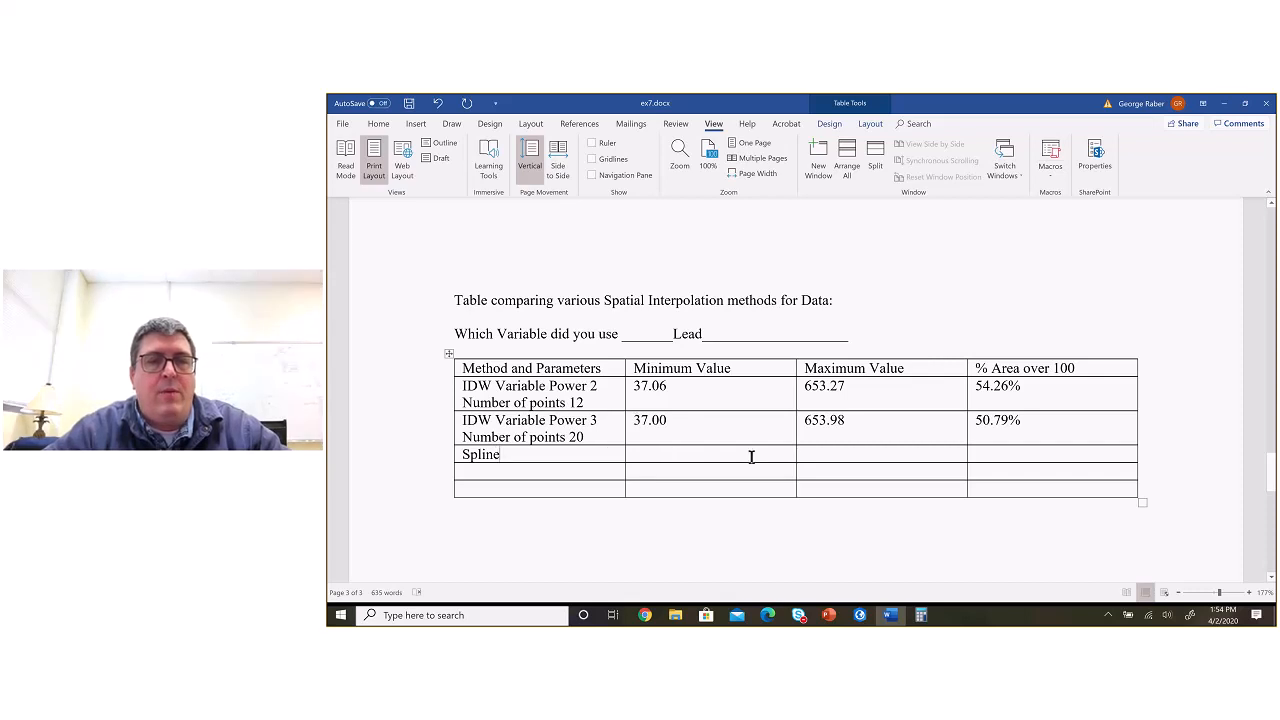
{"action": "key", "text": "alt+Tab"}
{"action": "key", "text": "alt+Tab"}
{"action": "key", "text": "alt+Tab"}
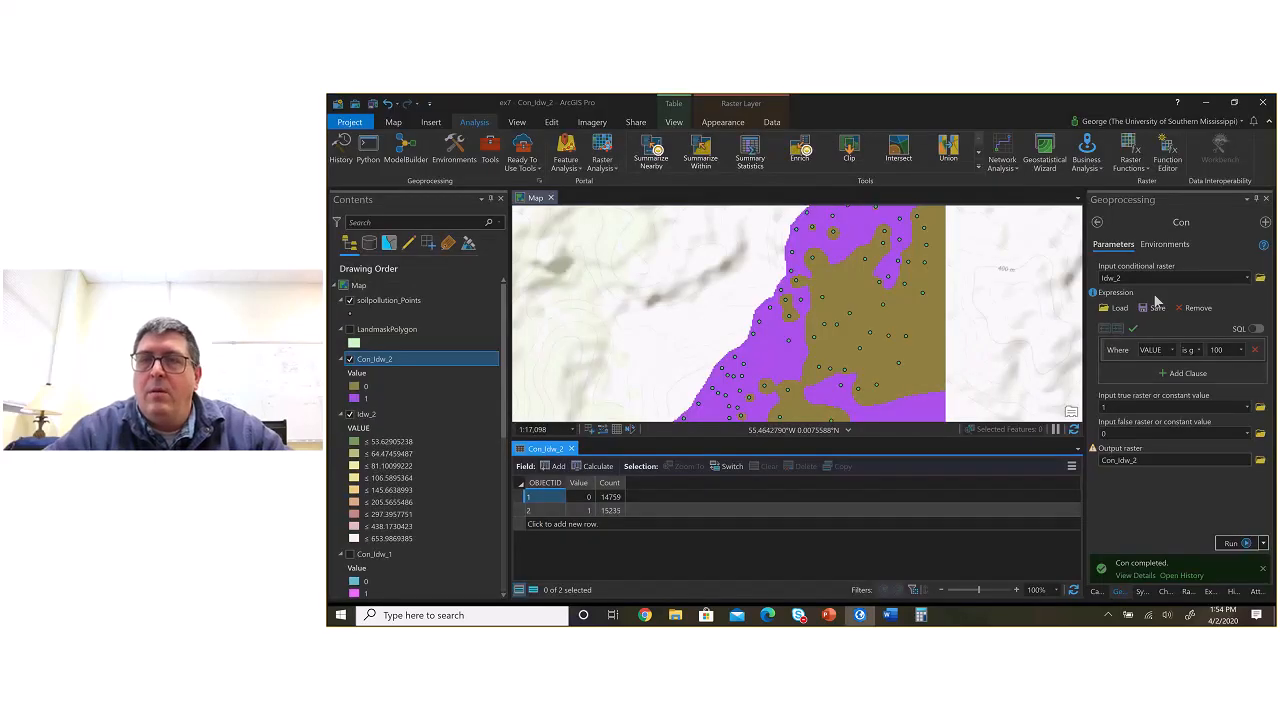
Step: Open the Spline interpolation tool with soilpollution_Points as the input point features and LEAD__PPM_ as the Z value field
{"action": "left_click", "coordinate": [1098, 223]}
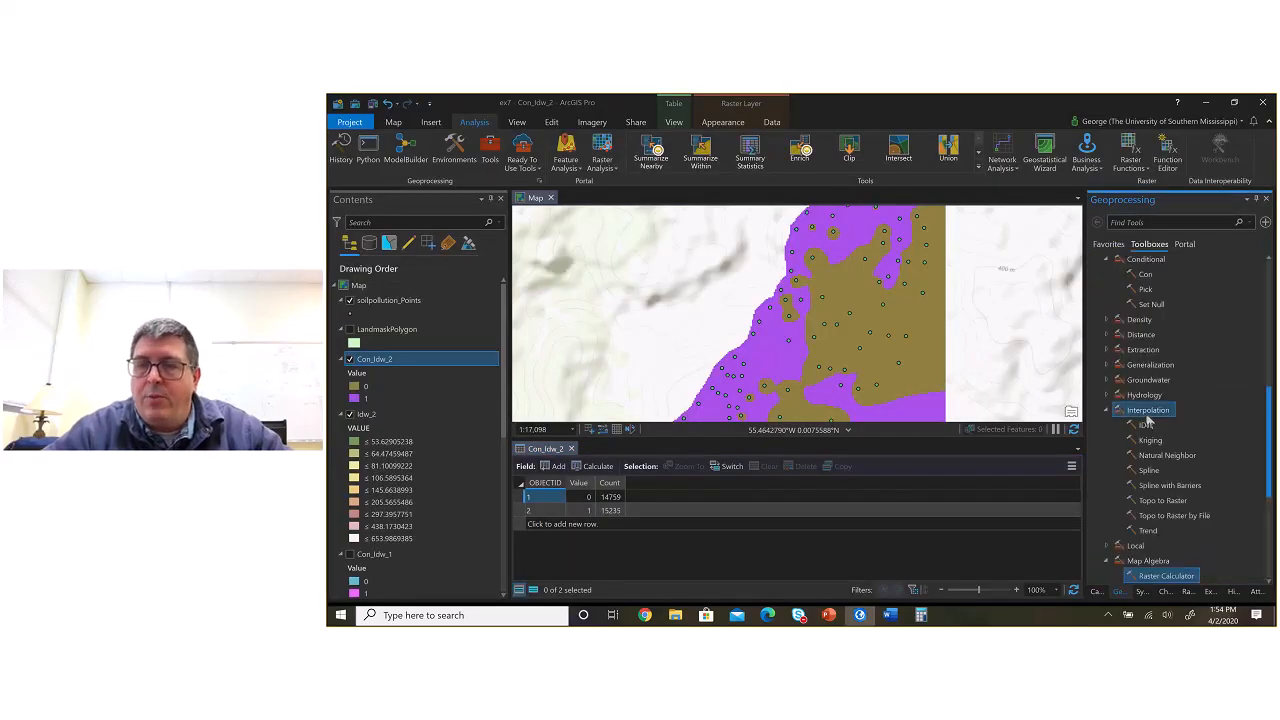
{"action": "double_click", "coordinate": [1145, 469]}
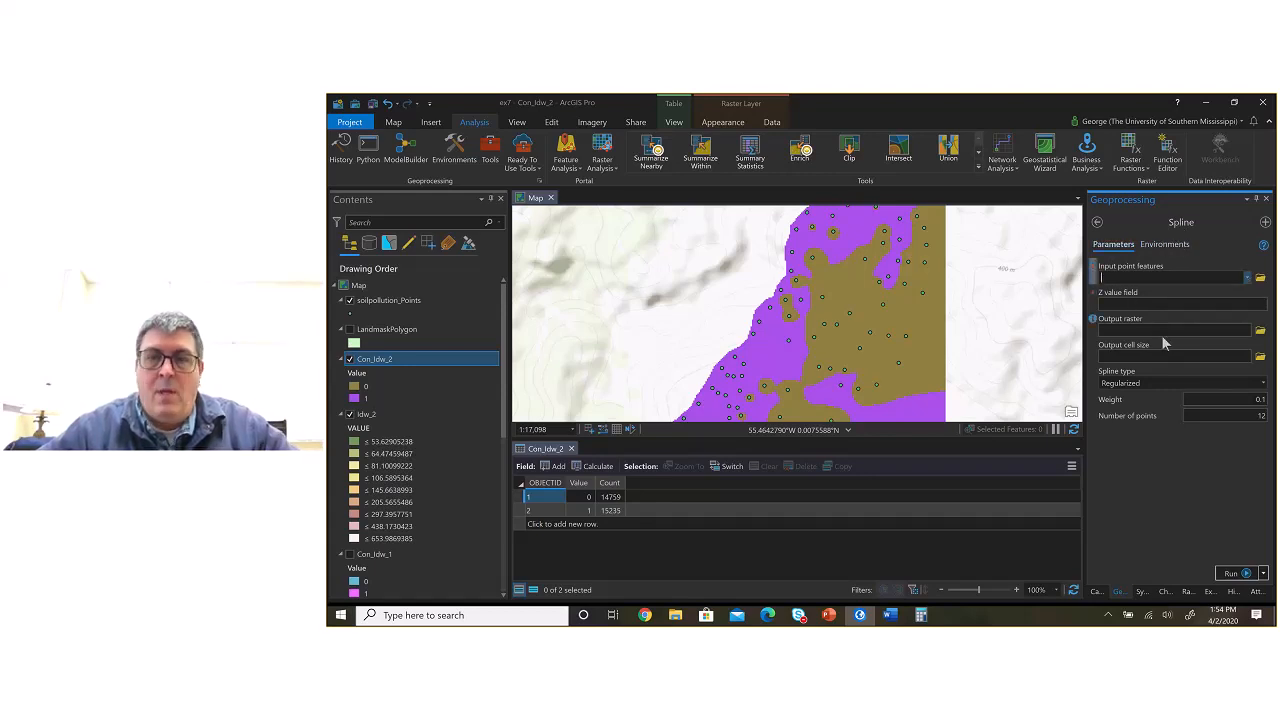
{"action": "left_click", "coordinate": [1248, 279]}
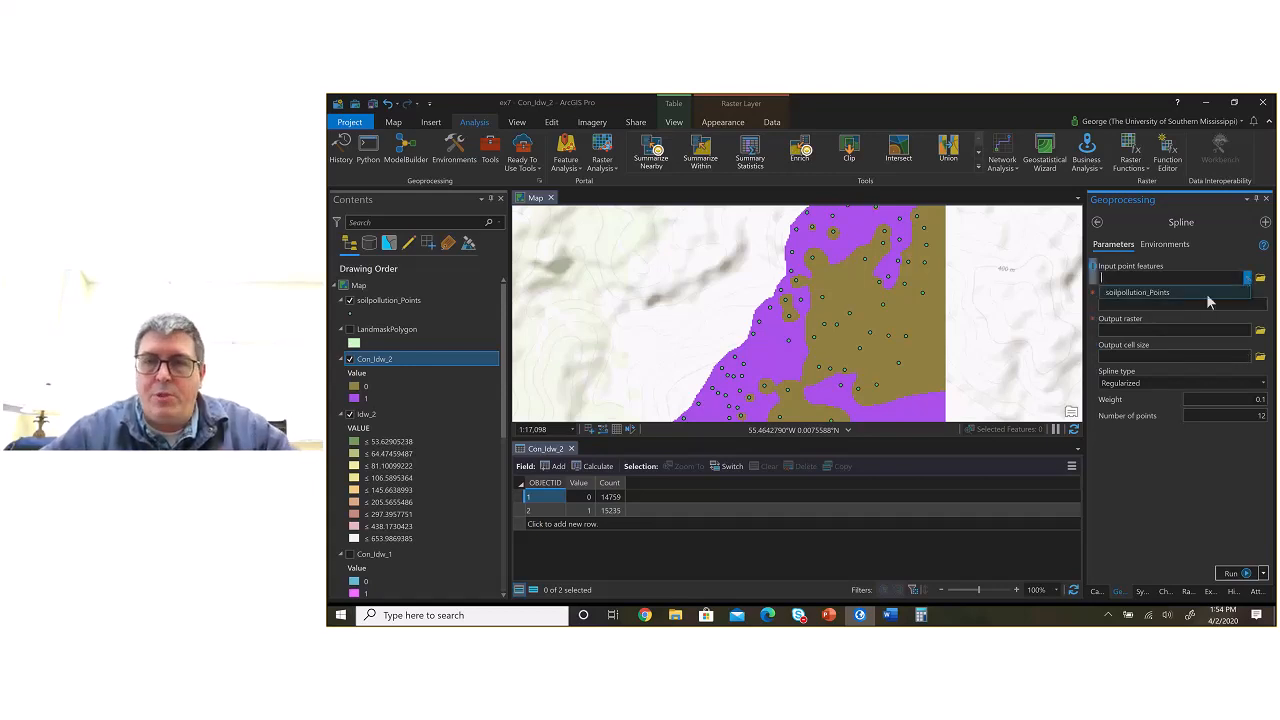
{"action": "left_click", "coordinate": [1206, 293]}
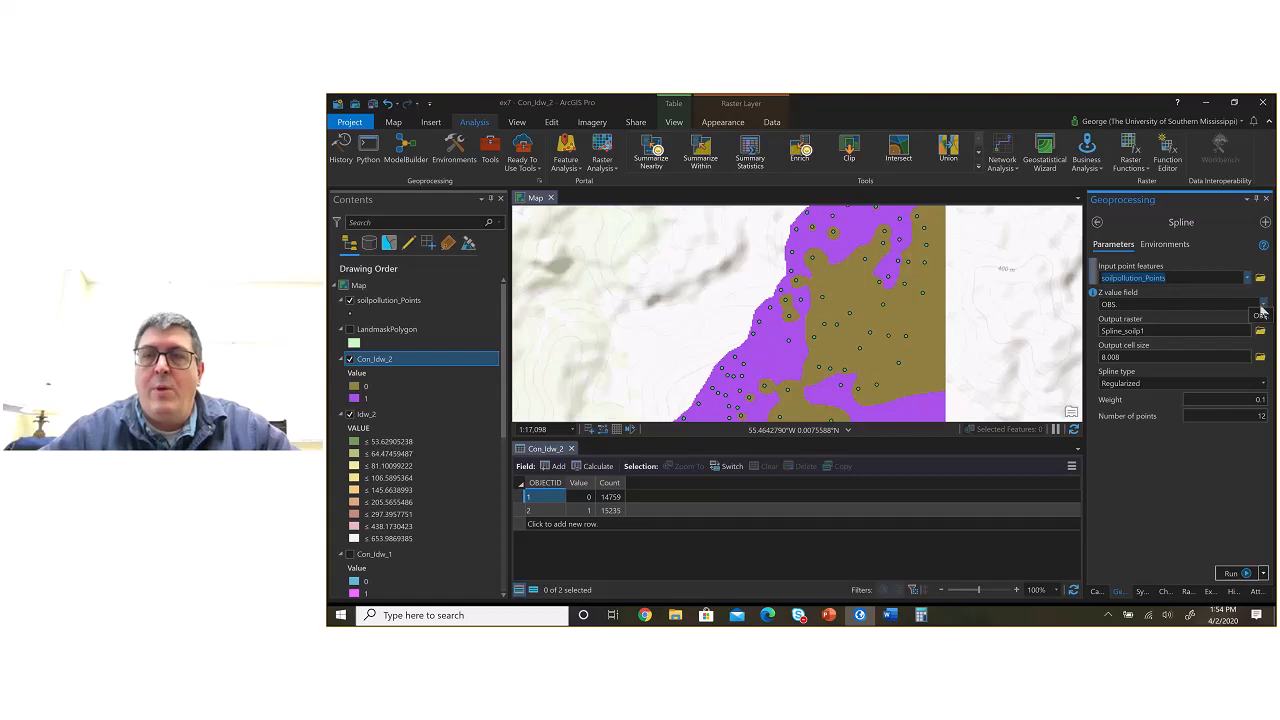
{"action": "left_click", "coordinate": [1262, 306]}
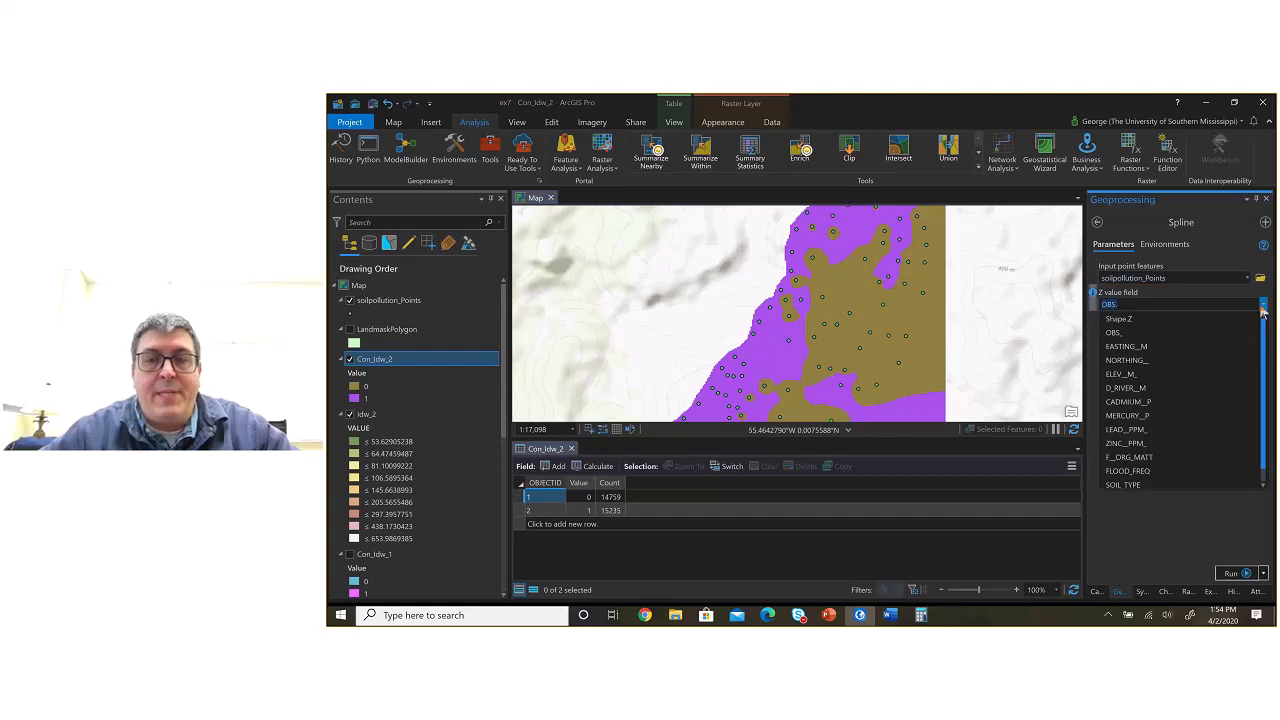
{"action": "left_click", "coordinate": [1163, 429]}
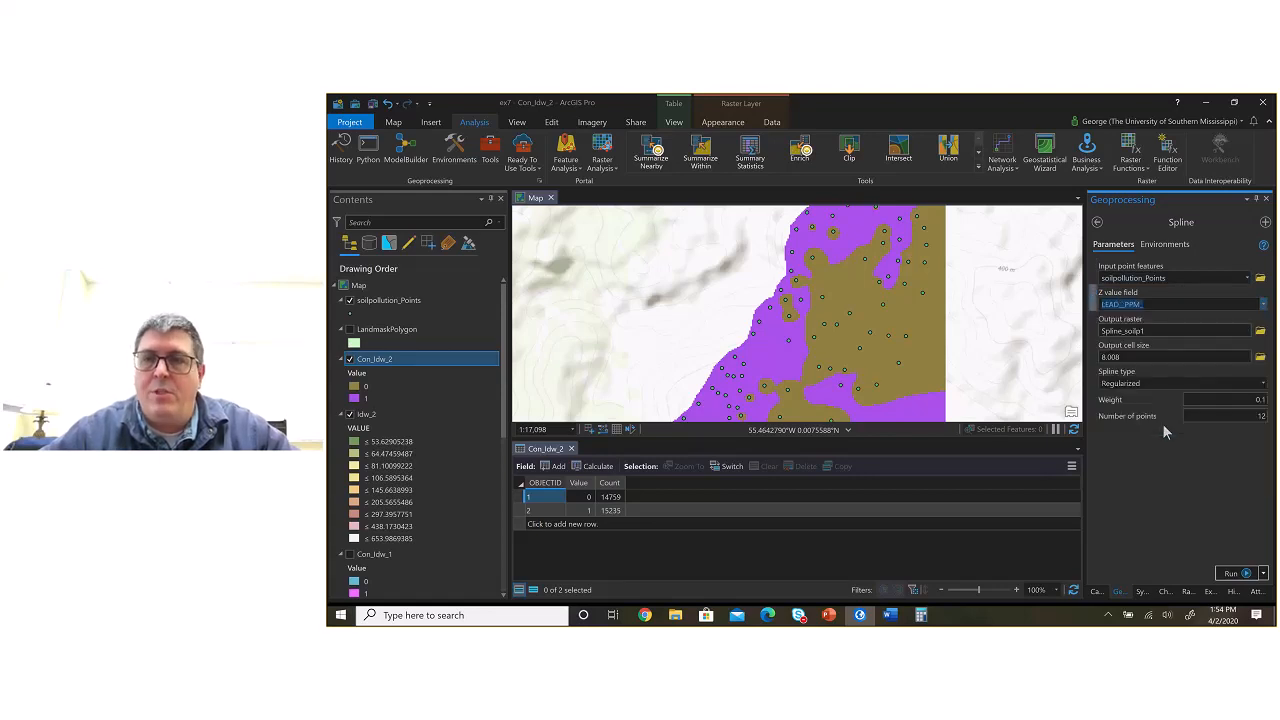
Step: Name the Spline output raster Spline_1 in the ex7 geodatabase
{"action": "left_click", "coordinate": [1226, 331]}
{"action": "left_click_drag", "start_coordinate": [1204, 331], "coordinate": [1244, 333]}
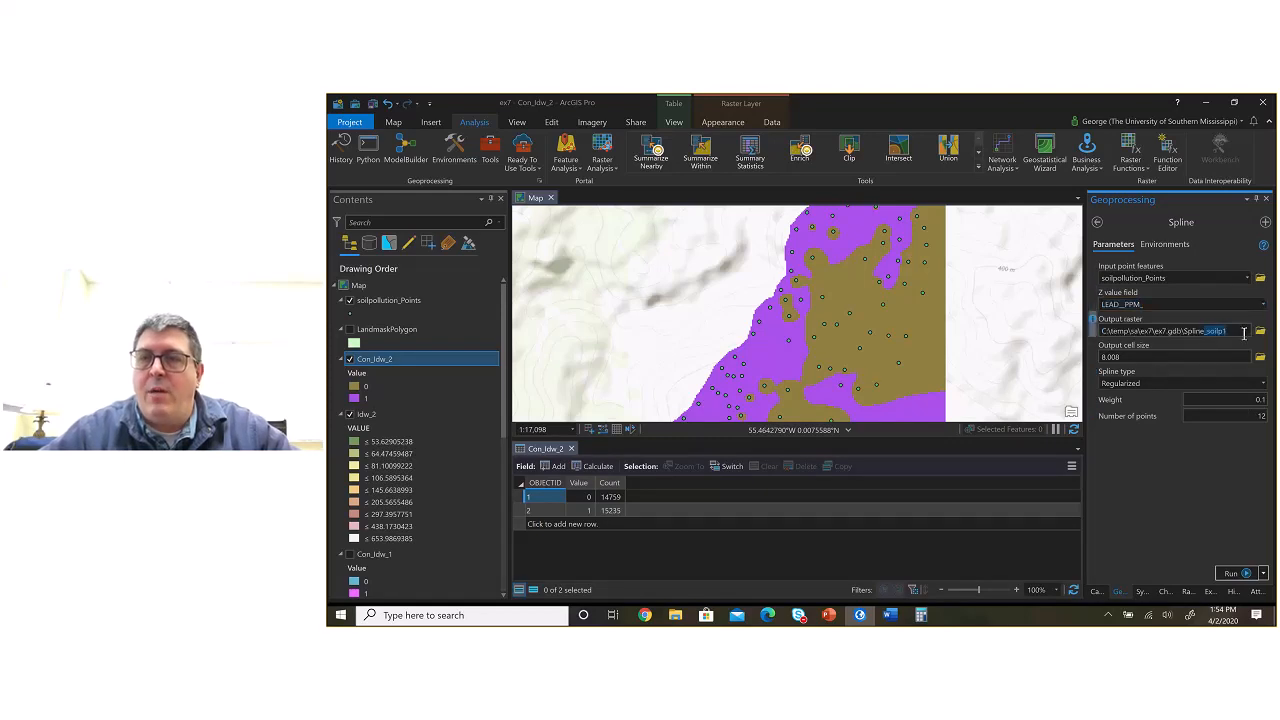
{"action": "key", "text": "BackSpace"}
{"action": "type", "text": "1"}
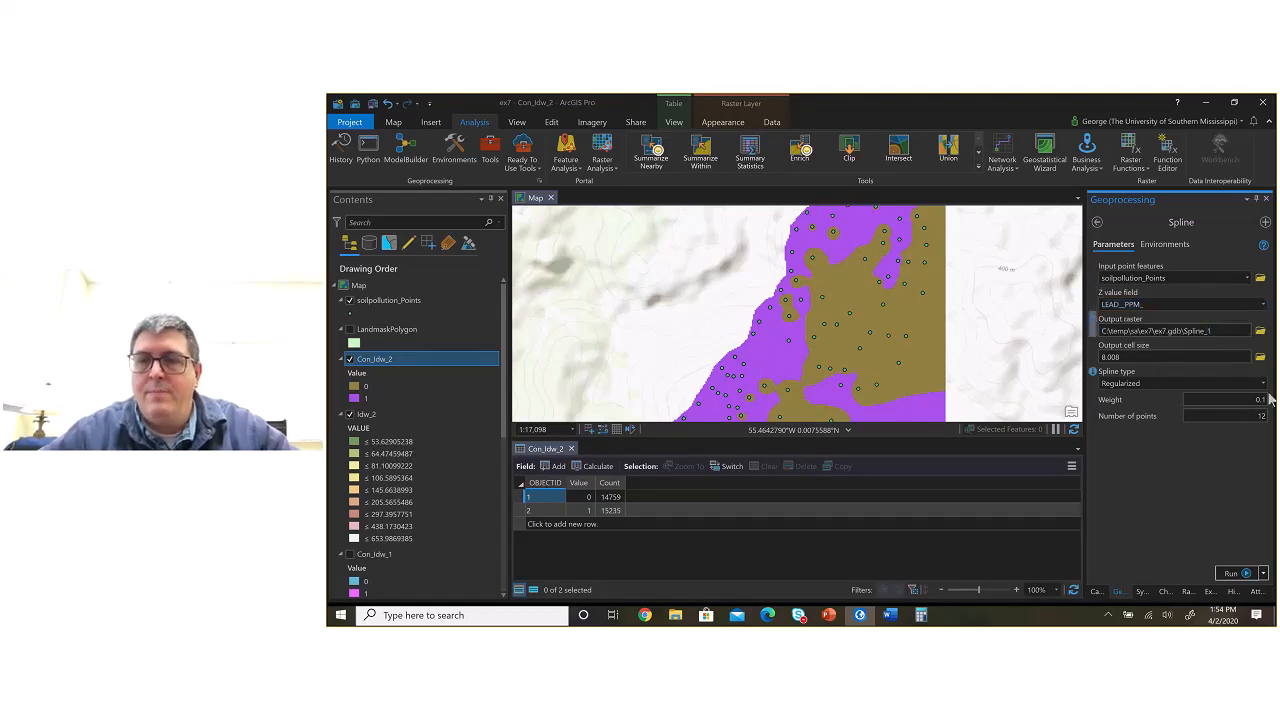
{"action": "left_click", "coordinate": [1220, 405]}
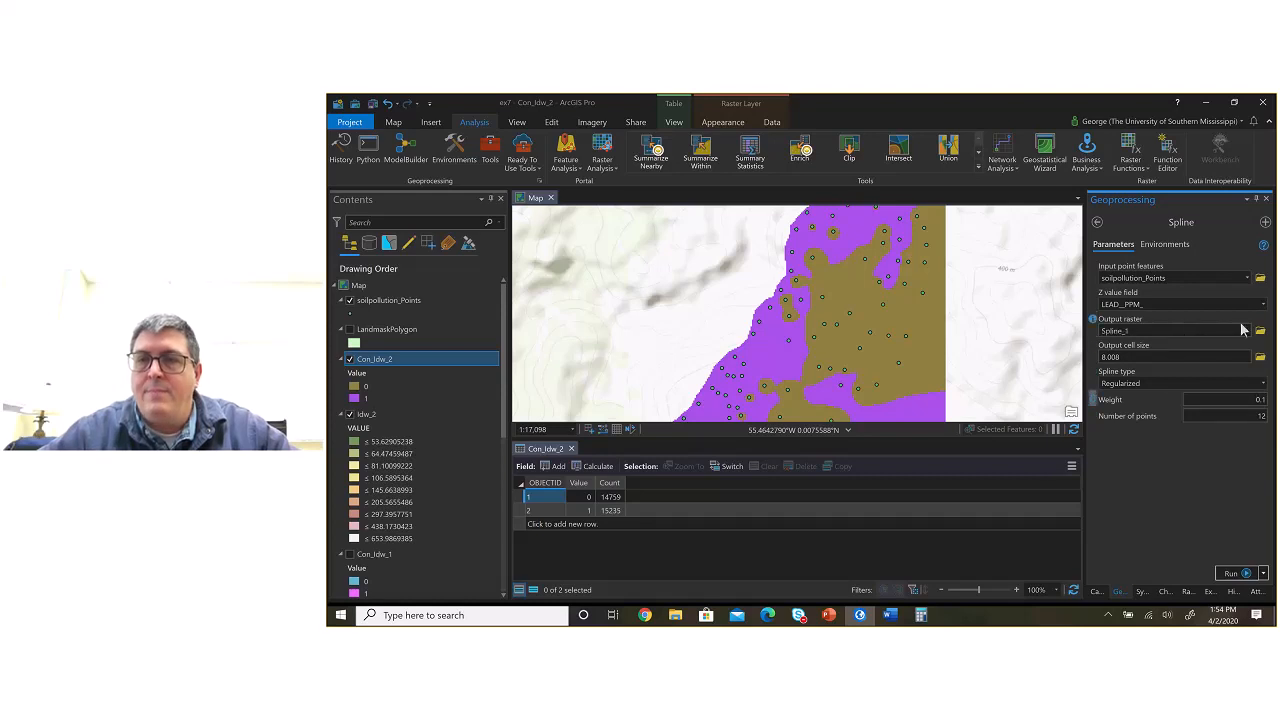
Step: Set the processing extent in the Spline tool's environment settings to match an existing map layer
{"action": "left_click", "coordinate": [1164, 245]}
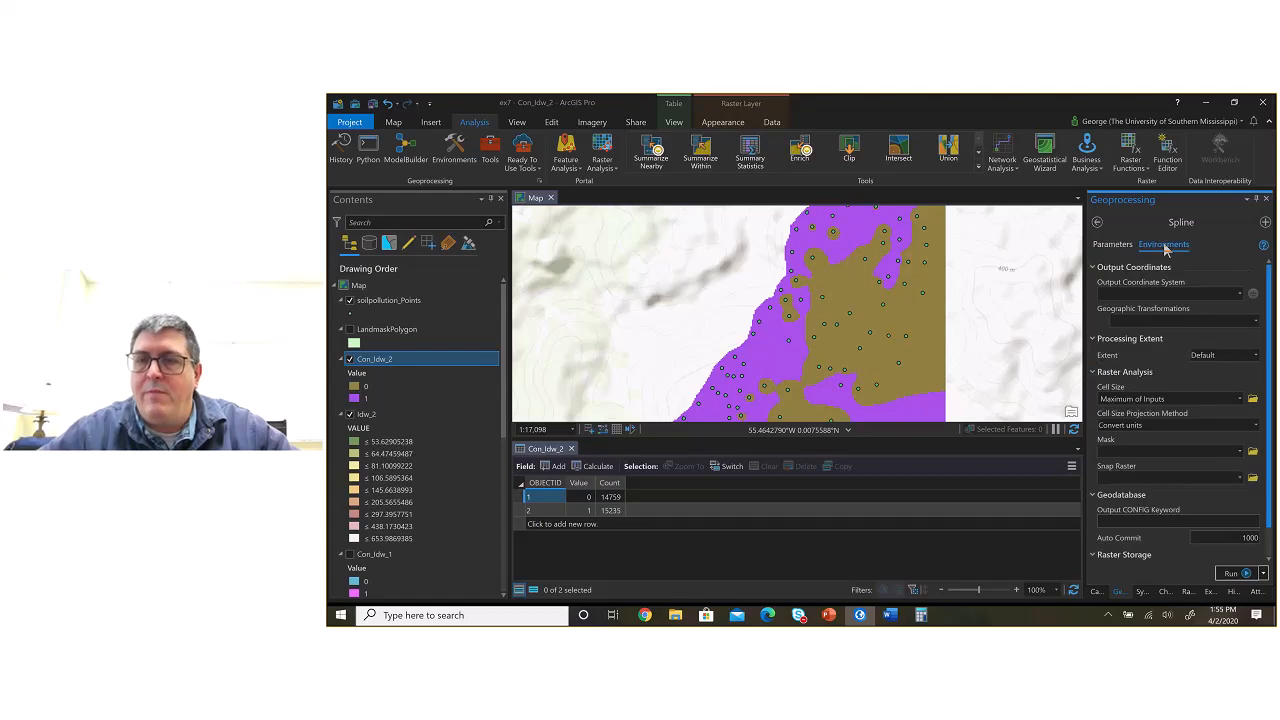
{"action": "left_click", "coordinate": [1256, 356]}
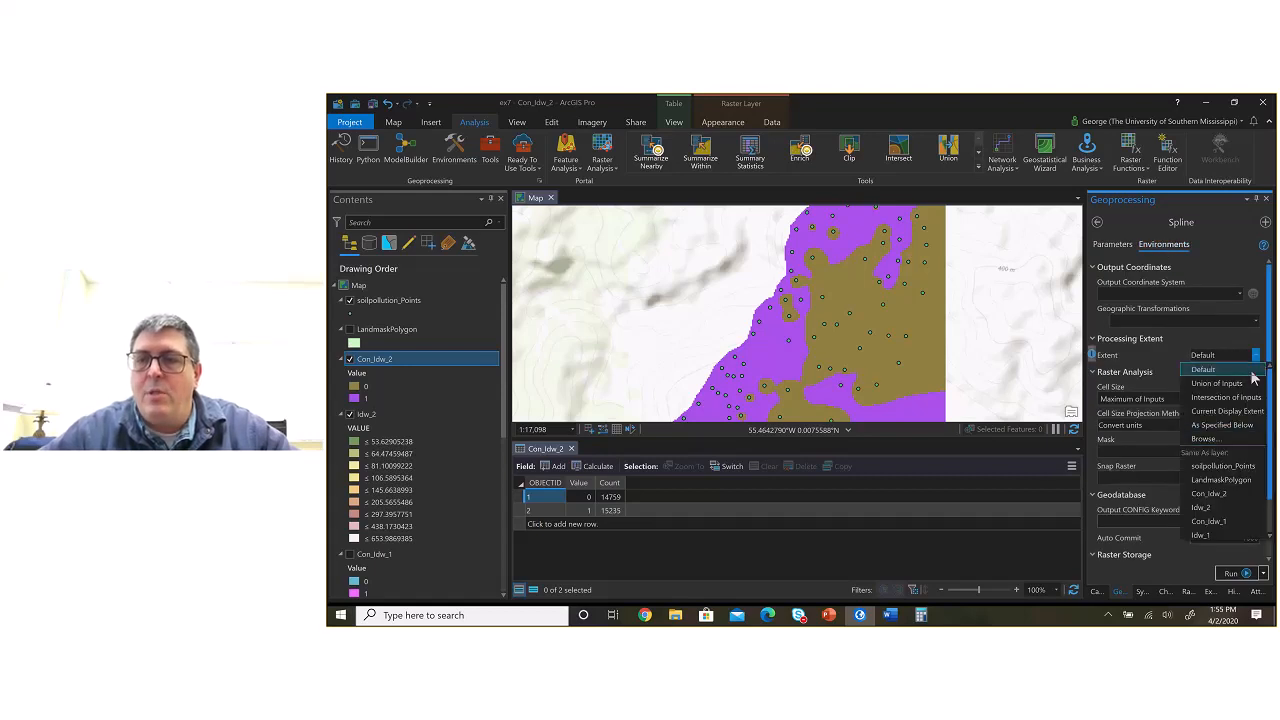
{"action": "scroll", "coordinate": [1233, 528], "scroll_direction": "down", "scroll_amount": 1}
{"action": "left_click", "coordinate": [1236, 531]}
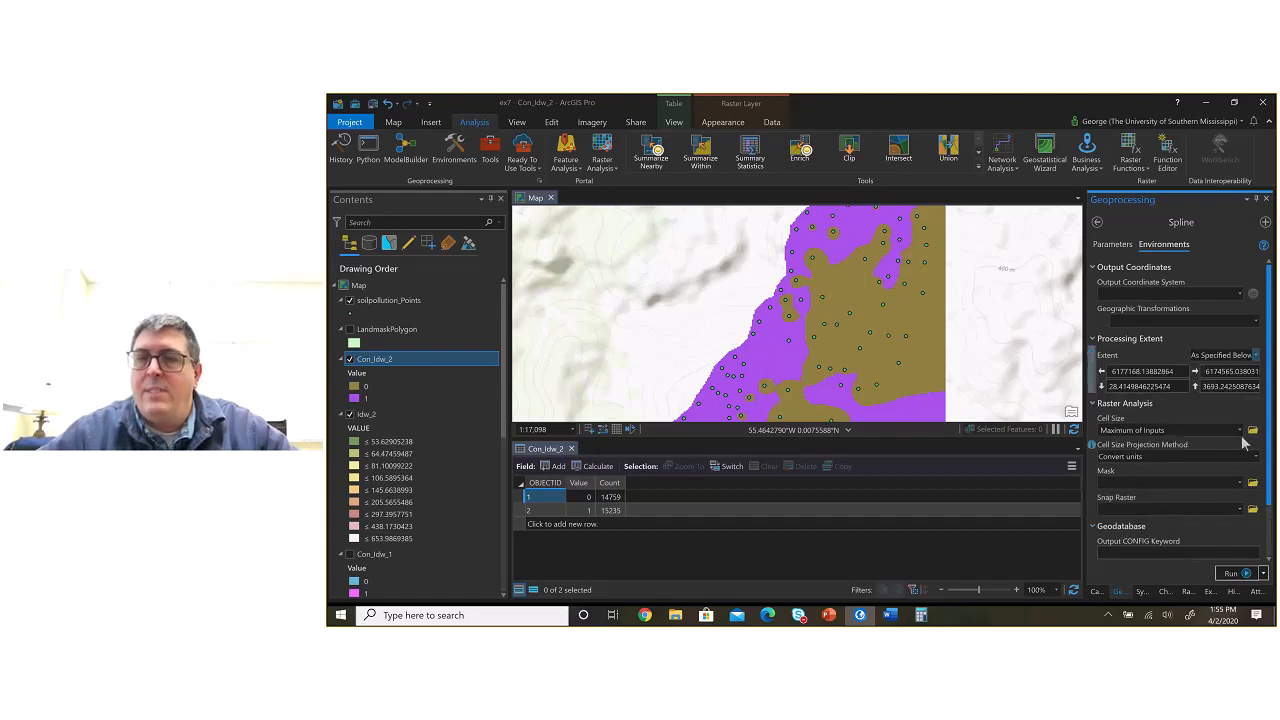
Step: Set the Spline tool's cell size, mask and snap raster environments to LandMaskRaster
{"action": "left_click", "coordinate": [1239, 431]}
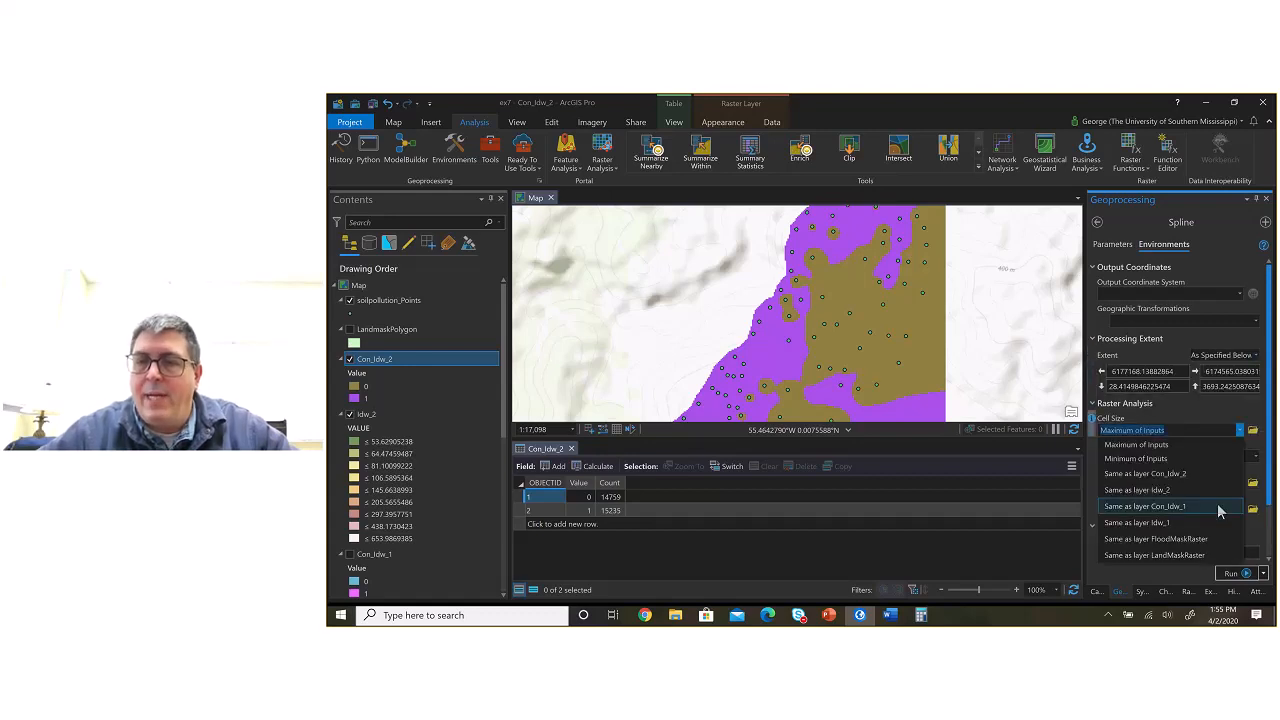
{"action": "left_click", "coordinate": [1215, 555]}
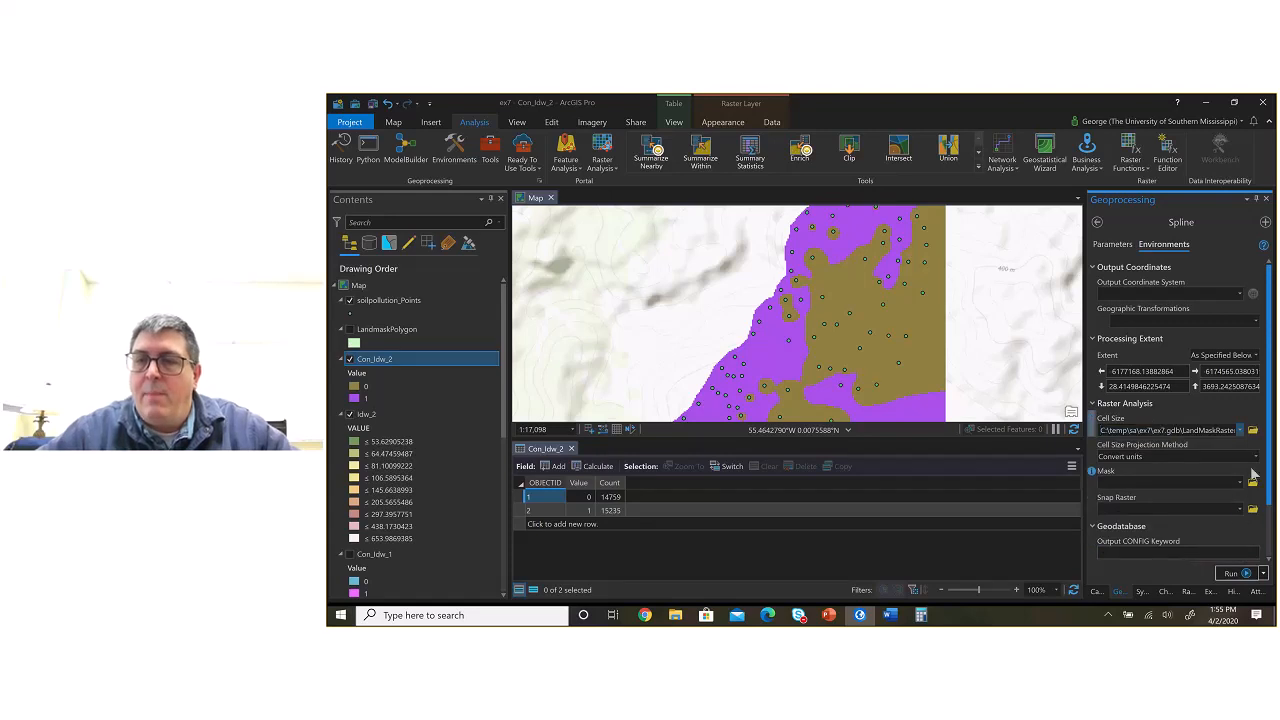
{"action": "left_click", "coordinate": [1240, 483]}
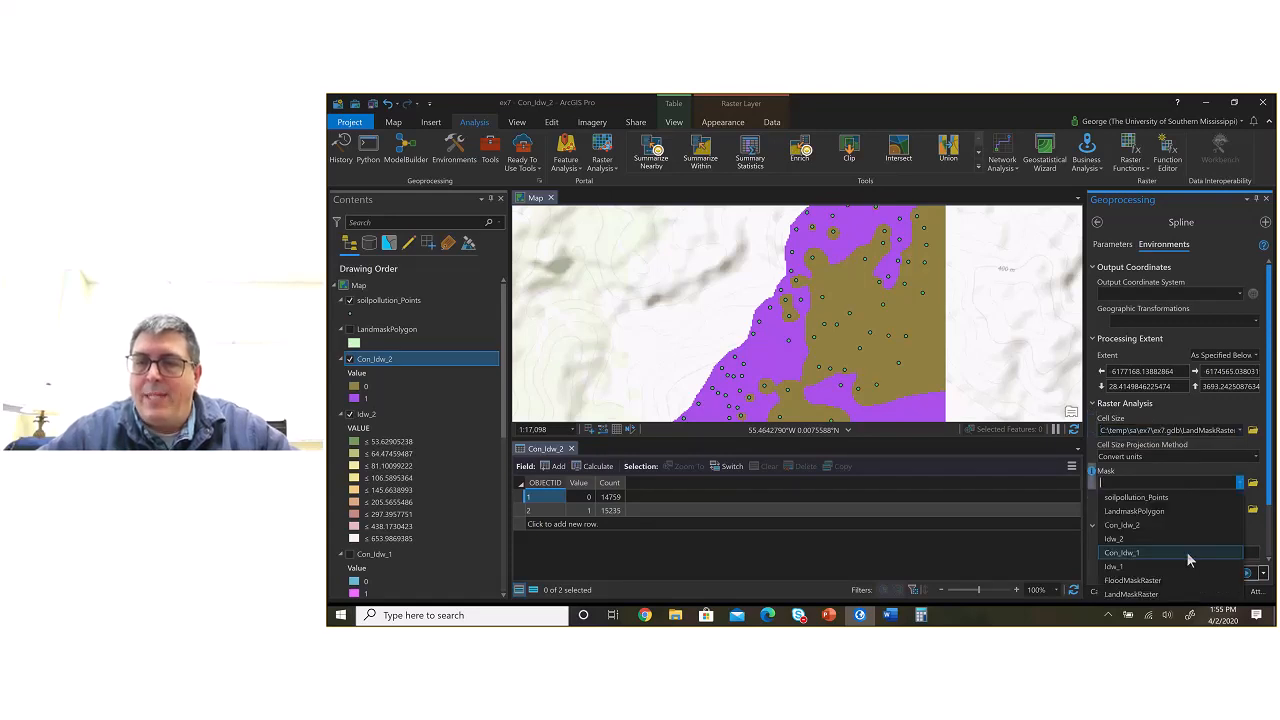
{"action": "left_click", "coordinate": [1166, 590]}
{"action": "left_click", "coordinate": [1238, 511]}
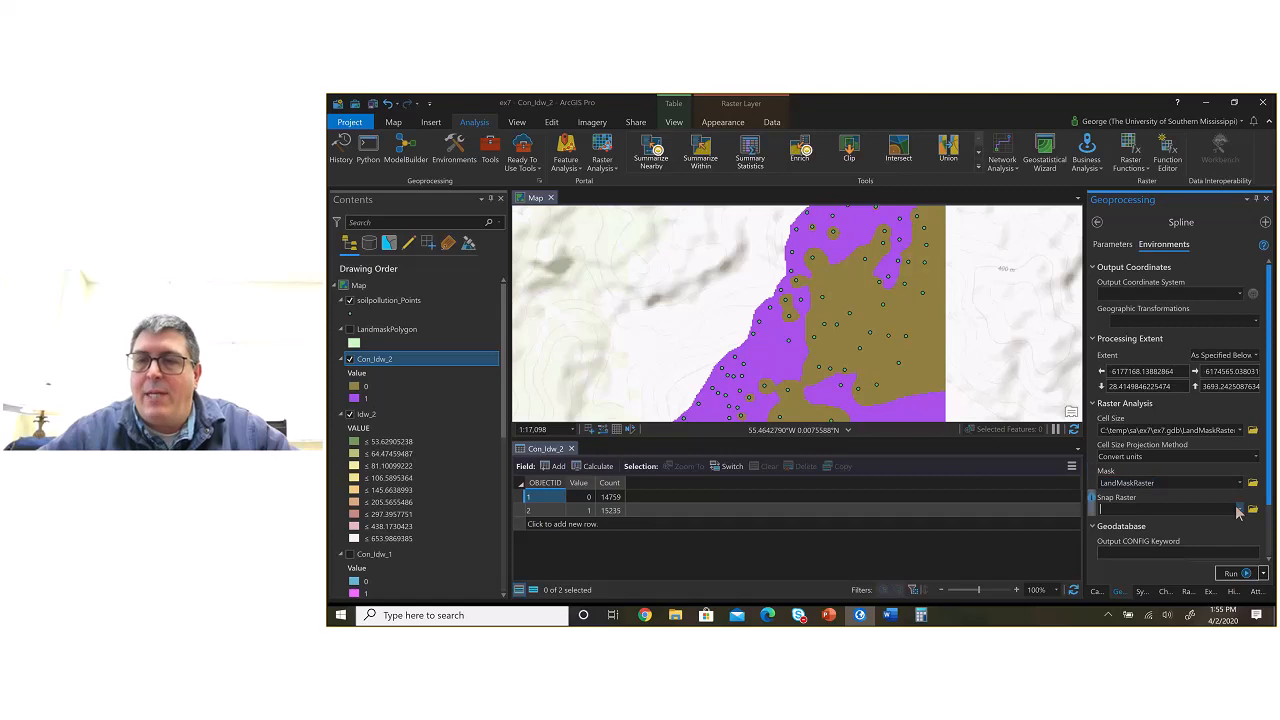
{"action": "left_click", "coordinate": [1239, 510]}
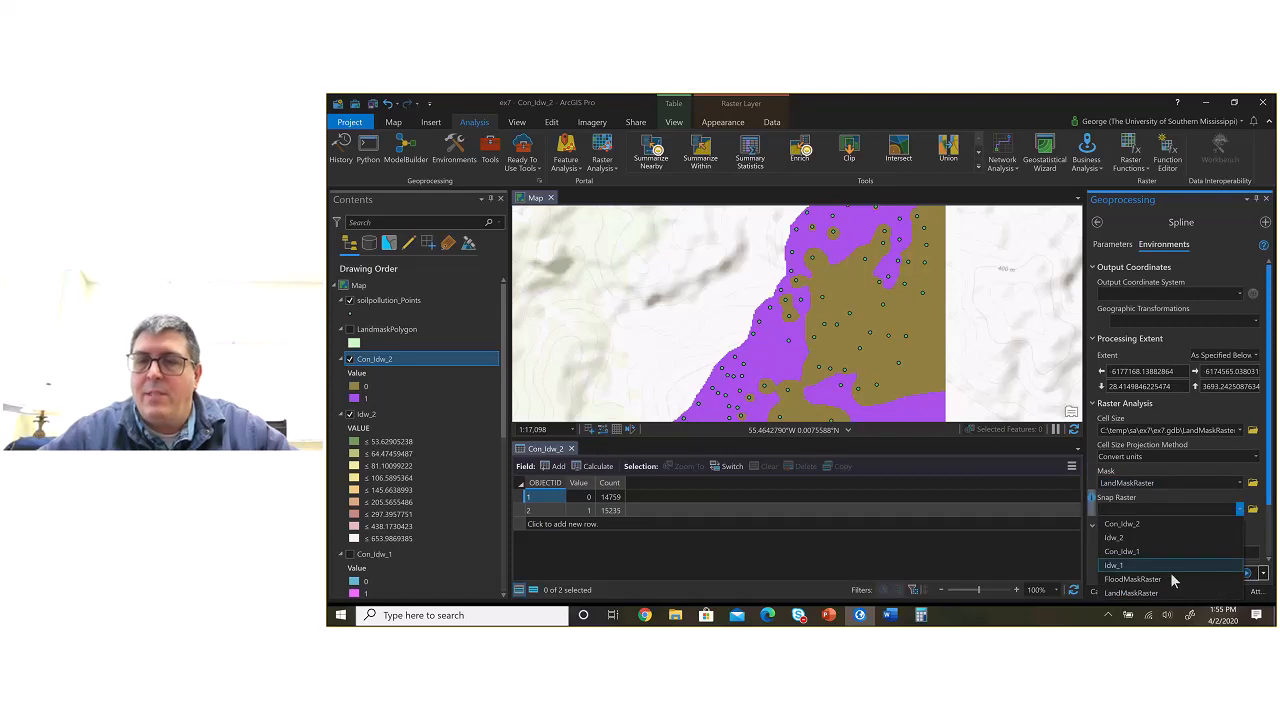
{"action": "left_click", "coordinate": [1165, 592]}
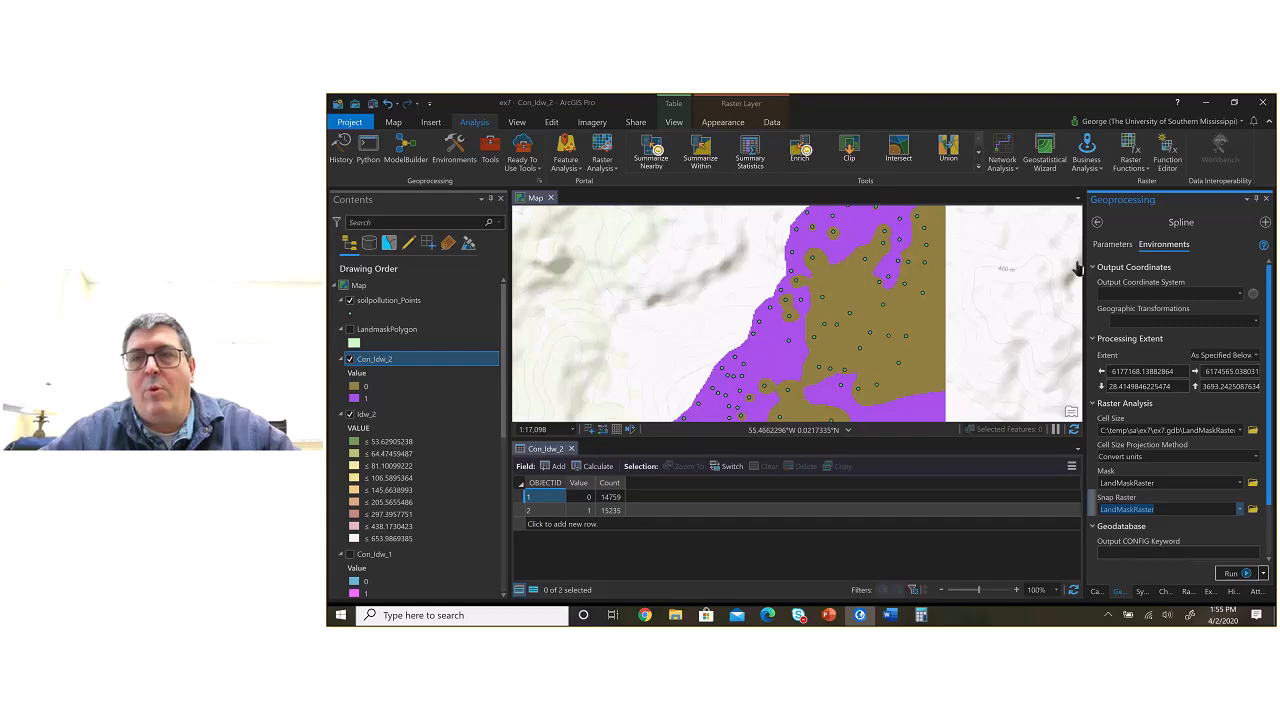
Step: Review the available spline types and their description in the Spline tool's parameters
{"action": "left_click", "coordinate": [1116, 249]}
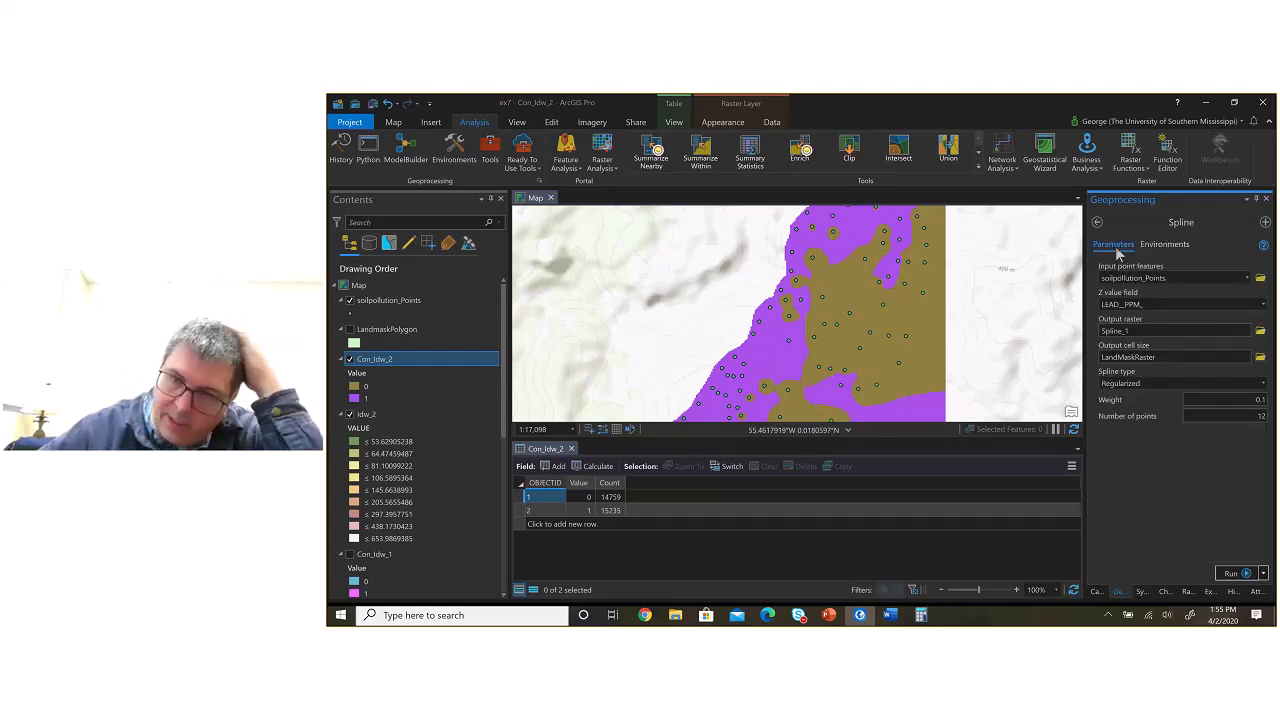
{"action": "left_click", "coordinate": [1262, 384]}
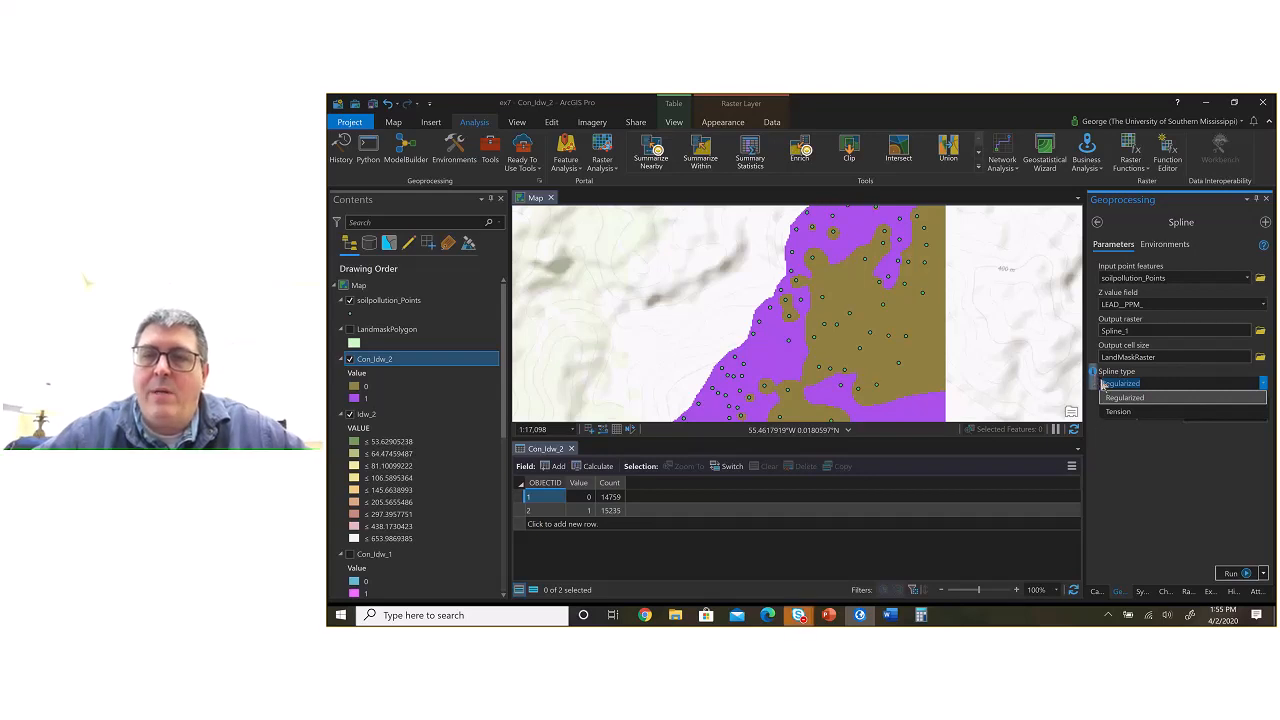
{"action": "left_click", "coordinate": [1097, 381]}
{"action": "mouse_move", "coordinate": [1096, 378]}
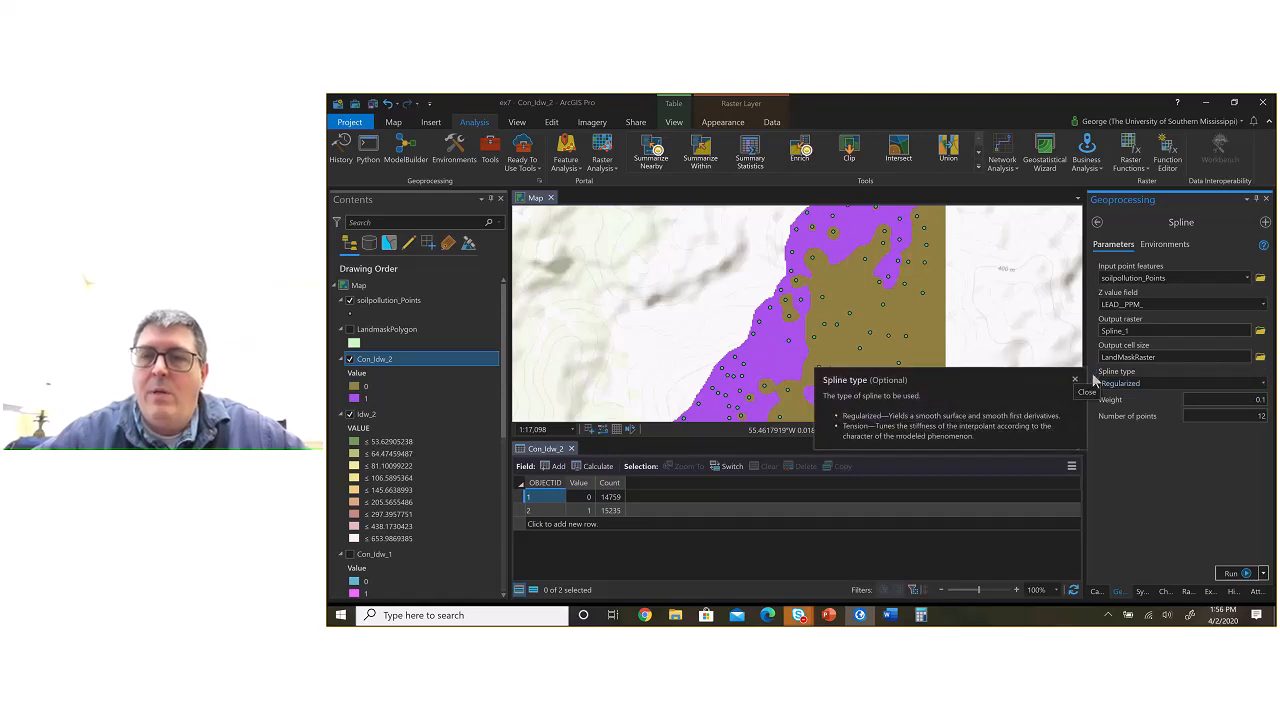
{"action": "left_click", "coordinate": [1075, 379]}
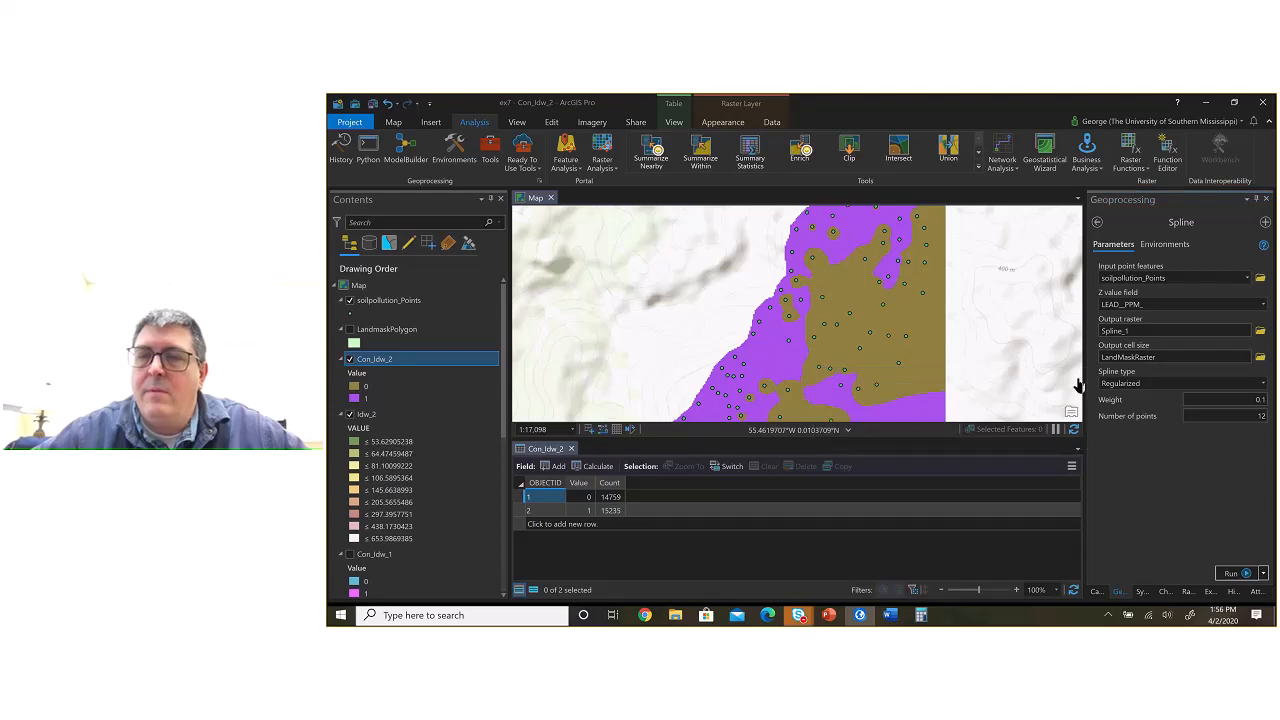
{"action": "mouse_move", "coordinate": [1094, 377]}
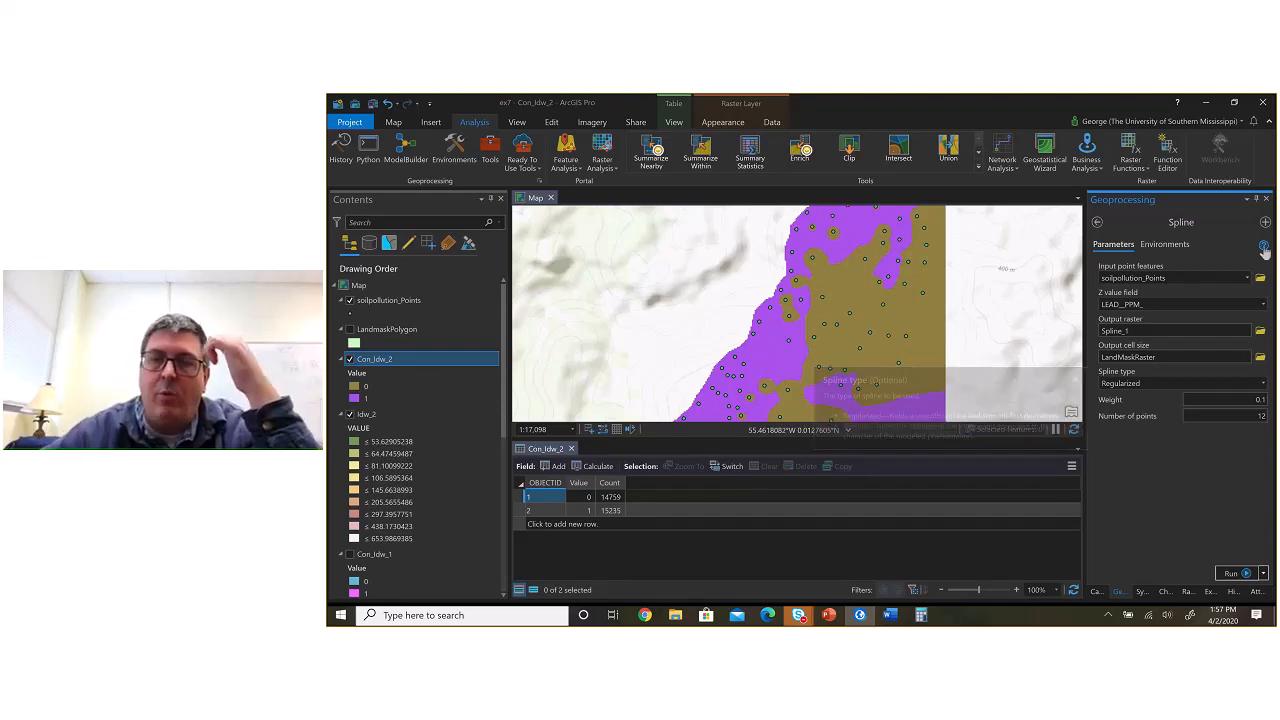
{"action": "mouse_move", "coordinate": [1264, 249]}
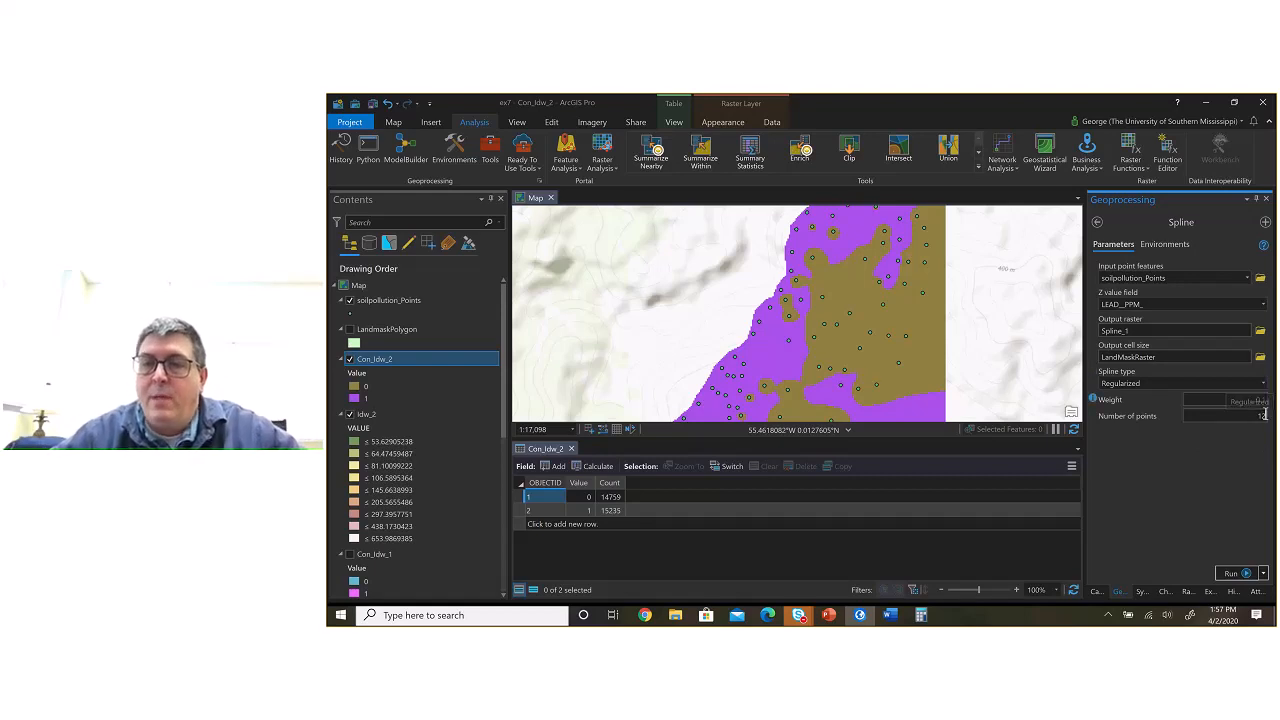
Step: Set the spline type to Tension and run the Spline tool to create Spline_1
{"action": "left_click", "coordinate": [1262, 383]}
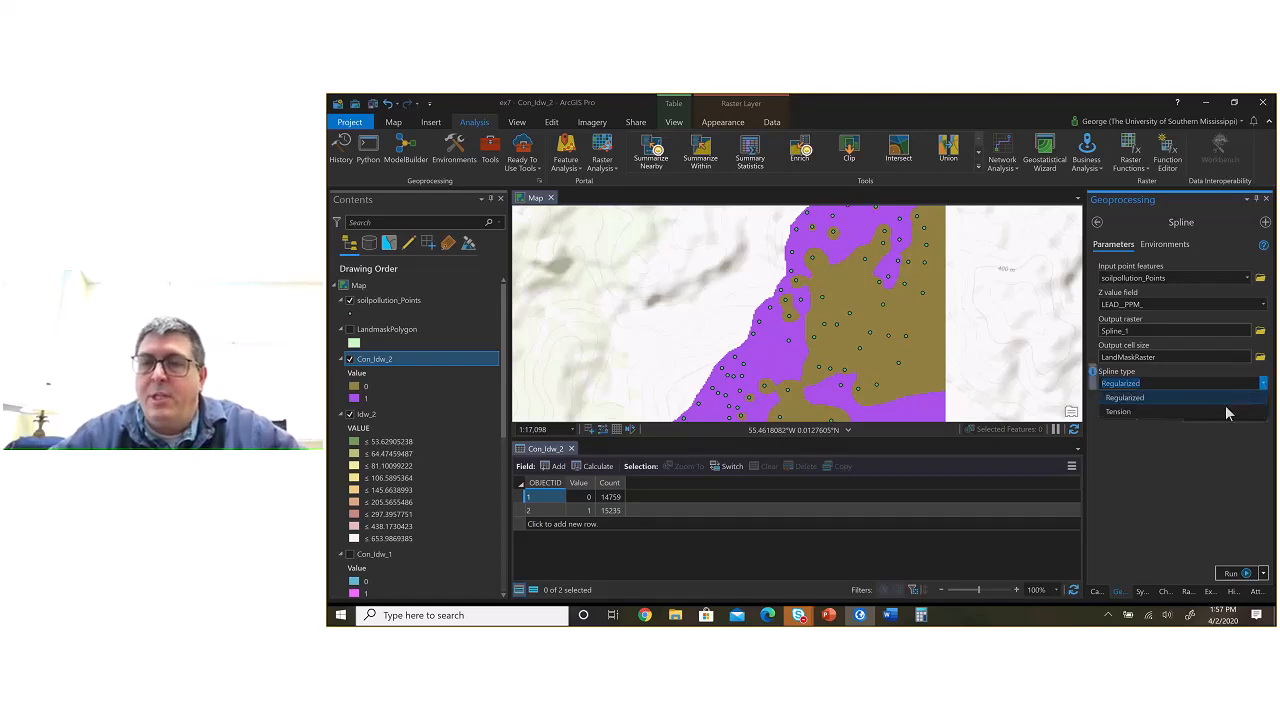
{"action": "left_click", "coordinate": [1226, 410]}
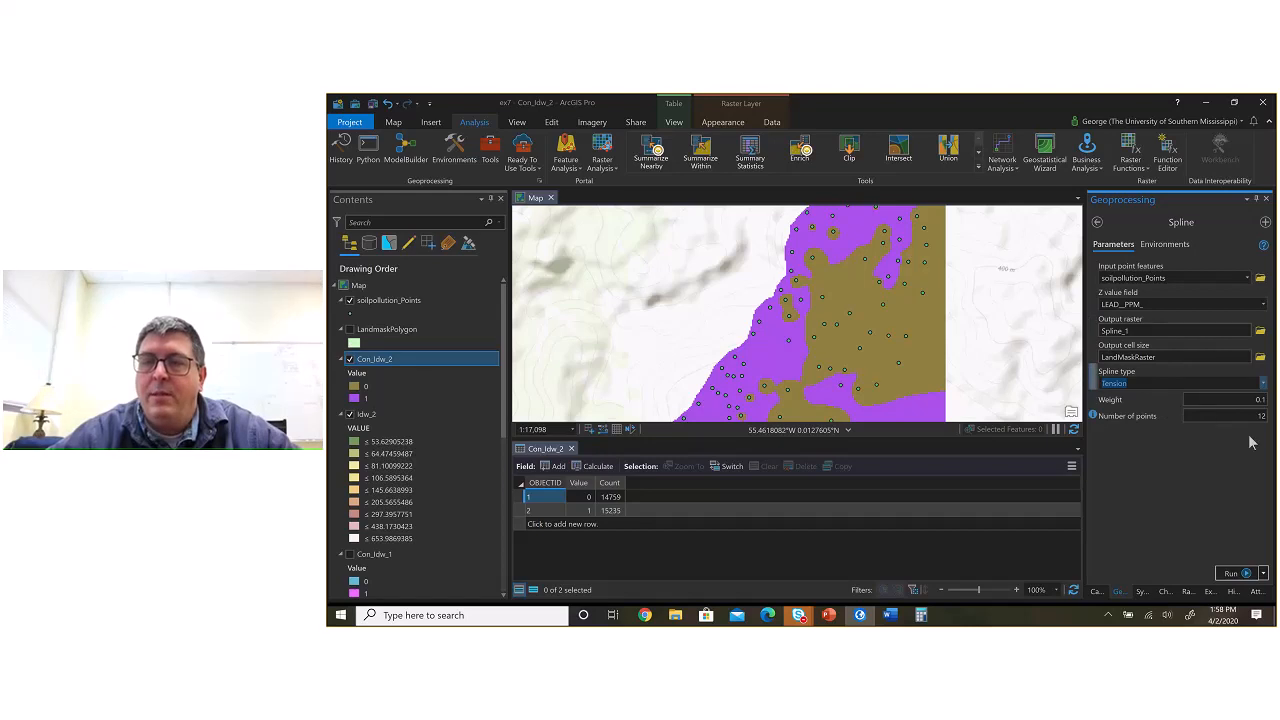
{"action": "left_click", "coordinate": [1231, 574]}
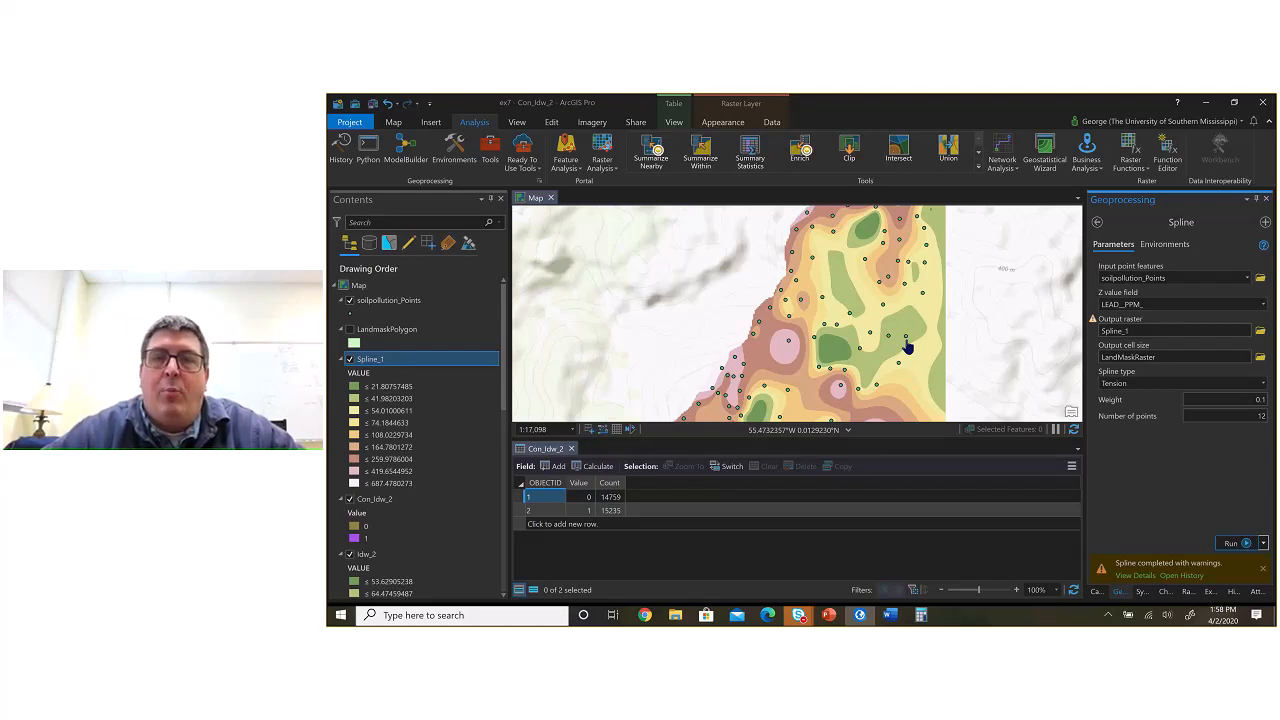
{"action": "scroll", "coordinate": [907, 346], "scroll_direction": "down", "scroll_amount": 3}
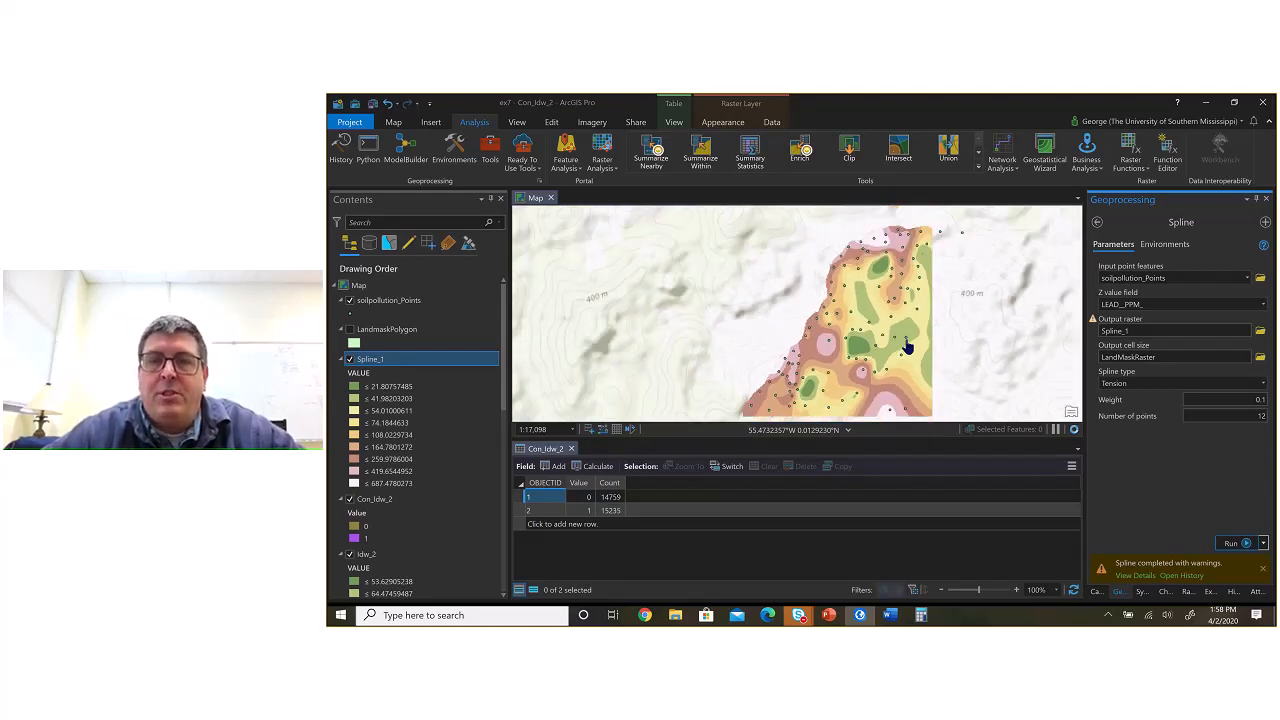
{"action": "scroll", "coordinate": [907, 346], "scroll_direction": "down", "scroll_amount": 2}
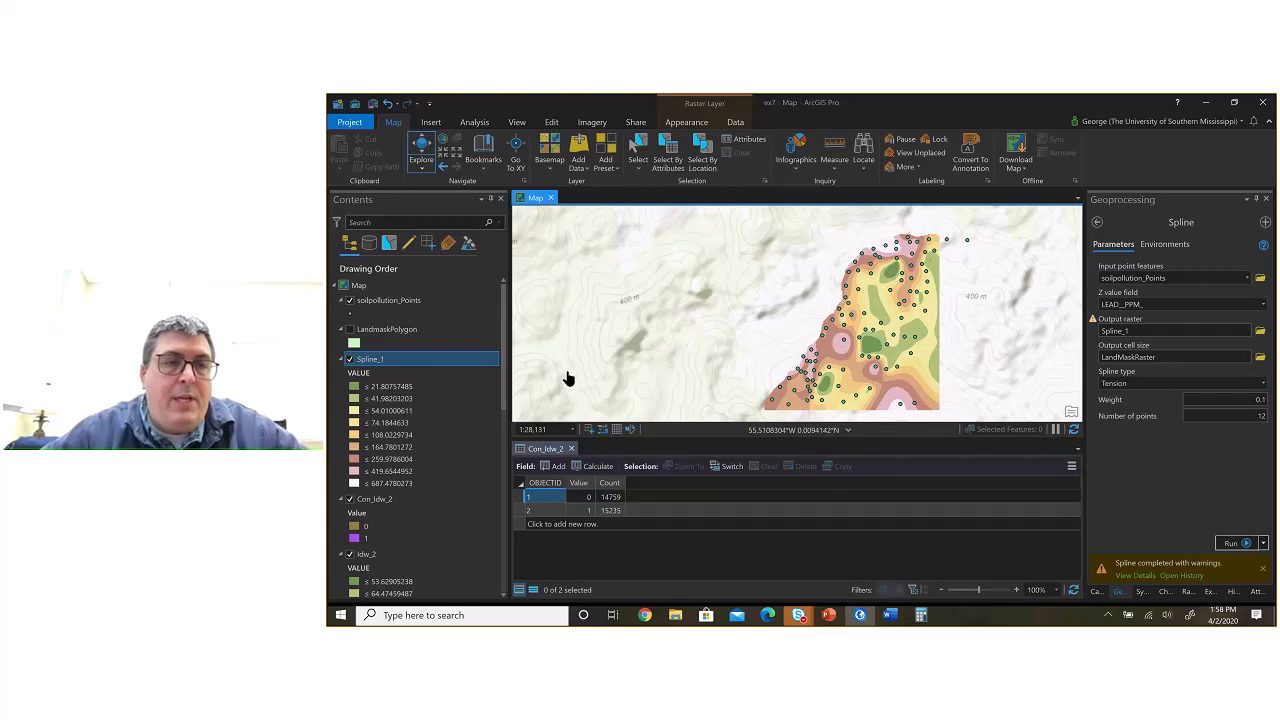
Step: Toggle the Spline_1 layer off and back on, and hide the Con_Idw_2 layer beneath it
{"action": "left_click", "coordinate": [349, 359]}
{"action": "left_click", "coordinate": [349, 359]}
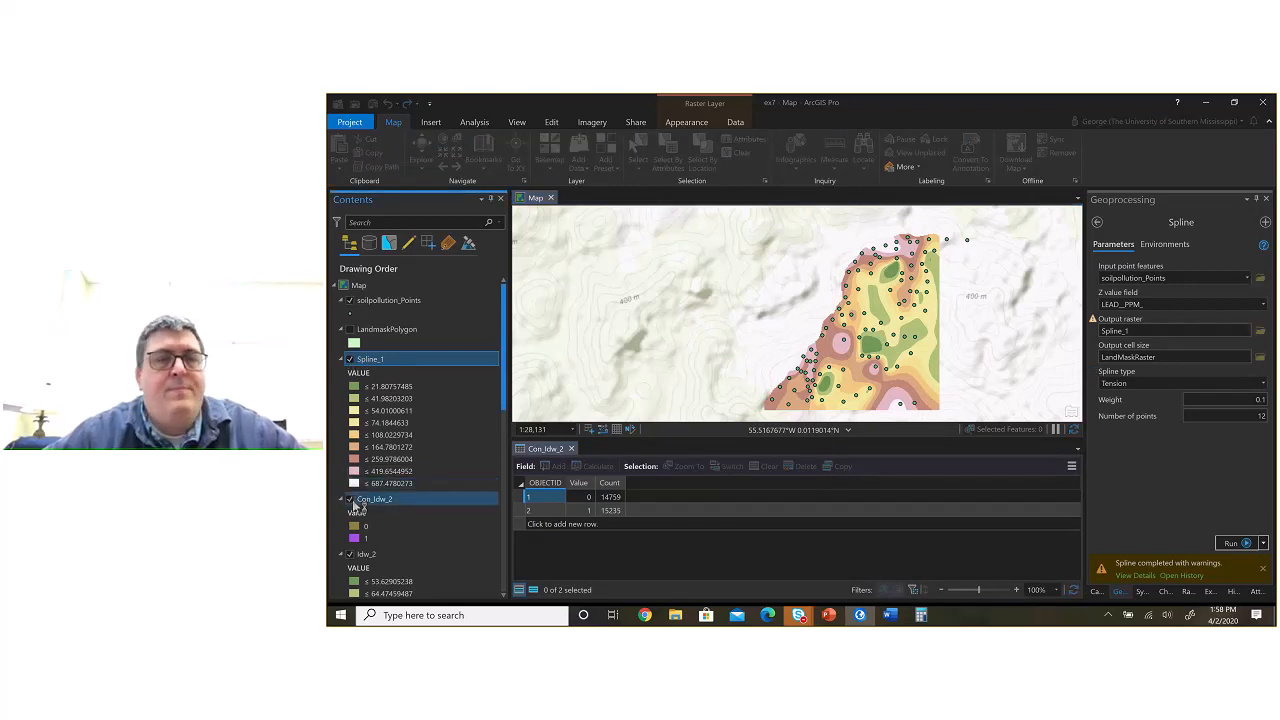
{"action": "left_click", "coordinate": [350, 500]}
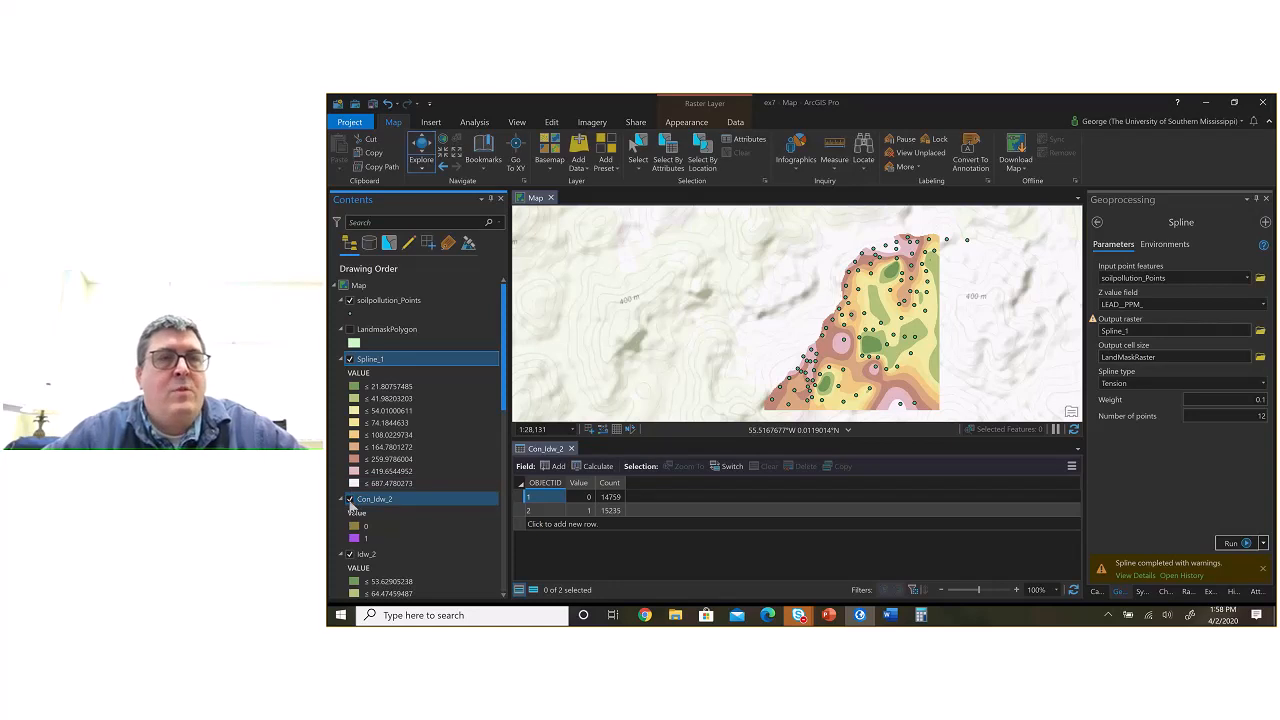
Step: Save the project, and toggle Spline_1's visibility to compare it with the Idw_2 surface
{"action": "left_click", "coordinate": [372, 104]}
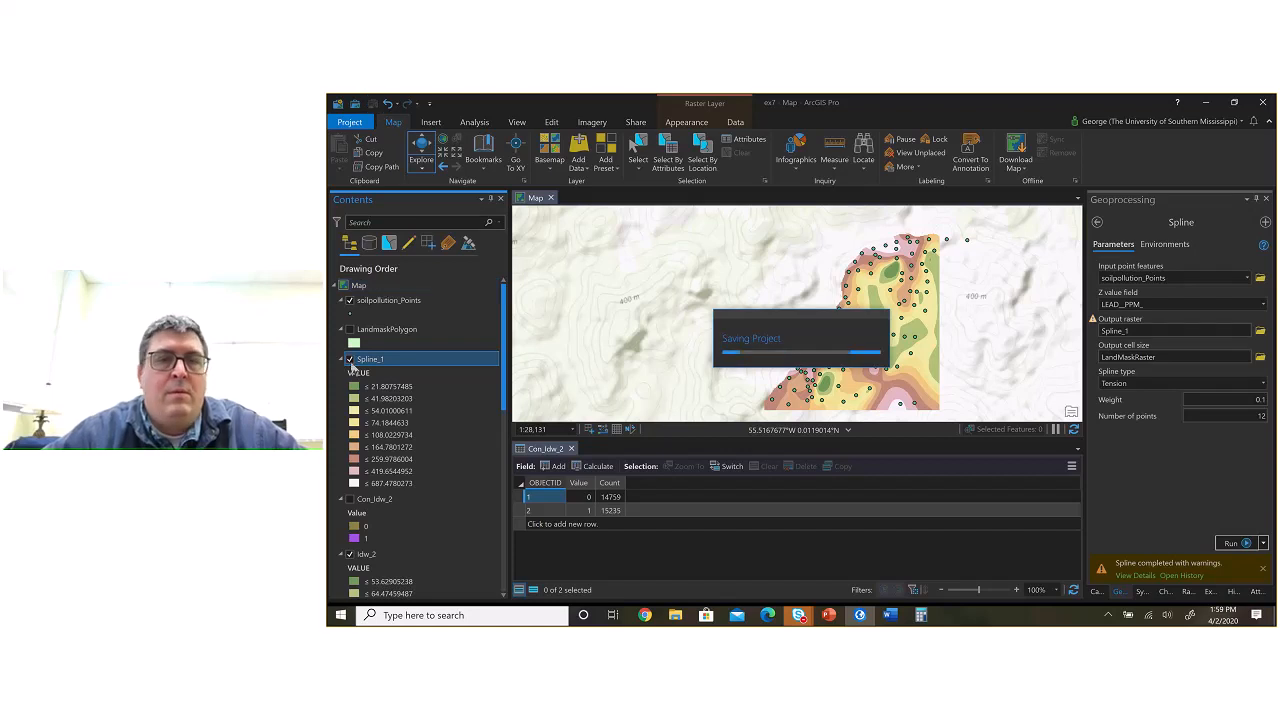
{"action": "left_click", "coordinate": [350, 360]}
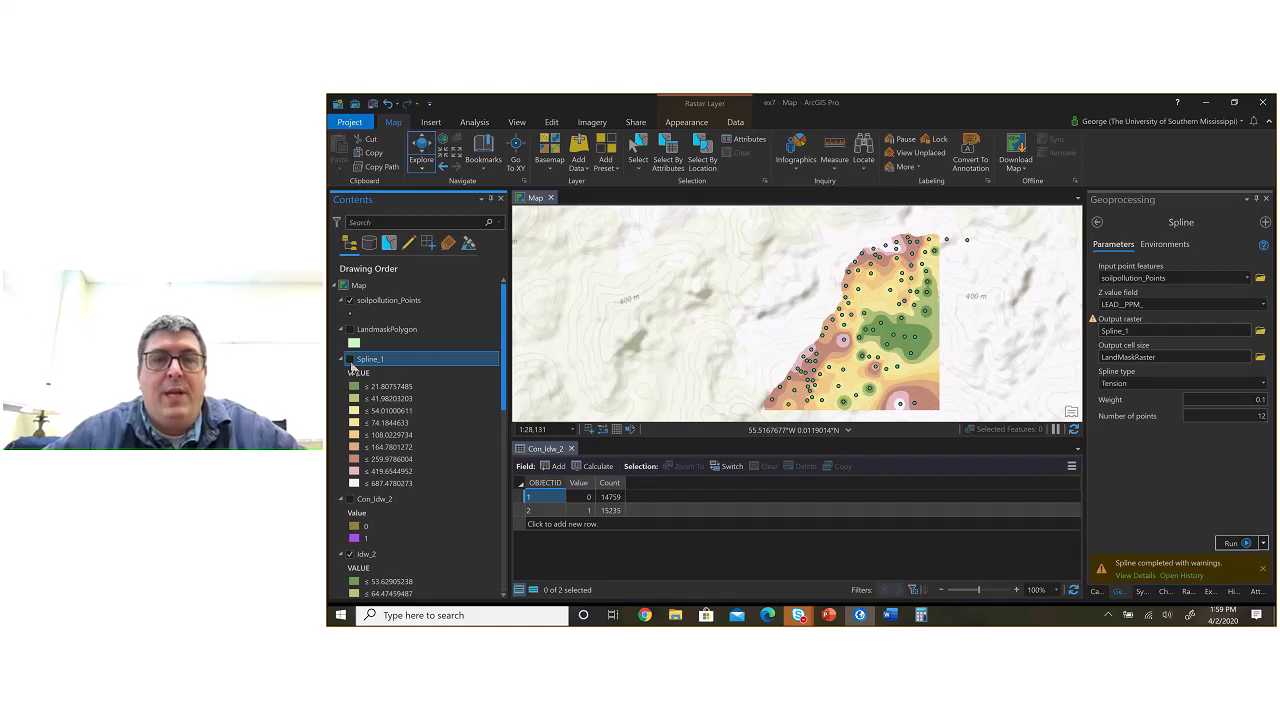
{"action": "left_click", "coordinate": [350, 361]}
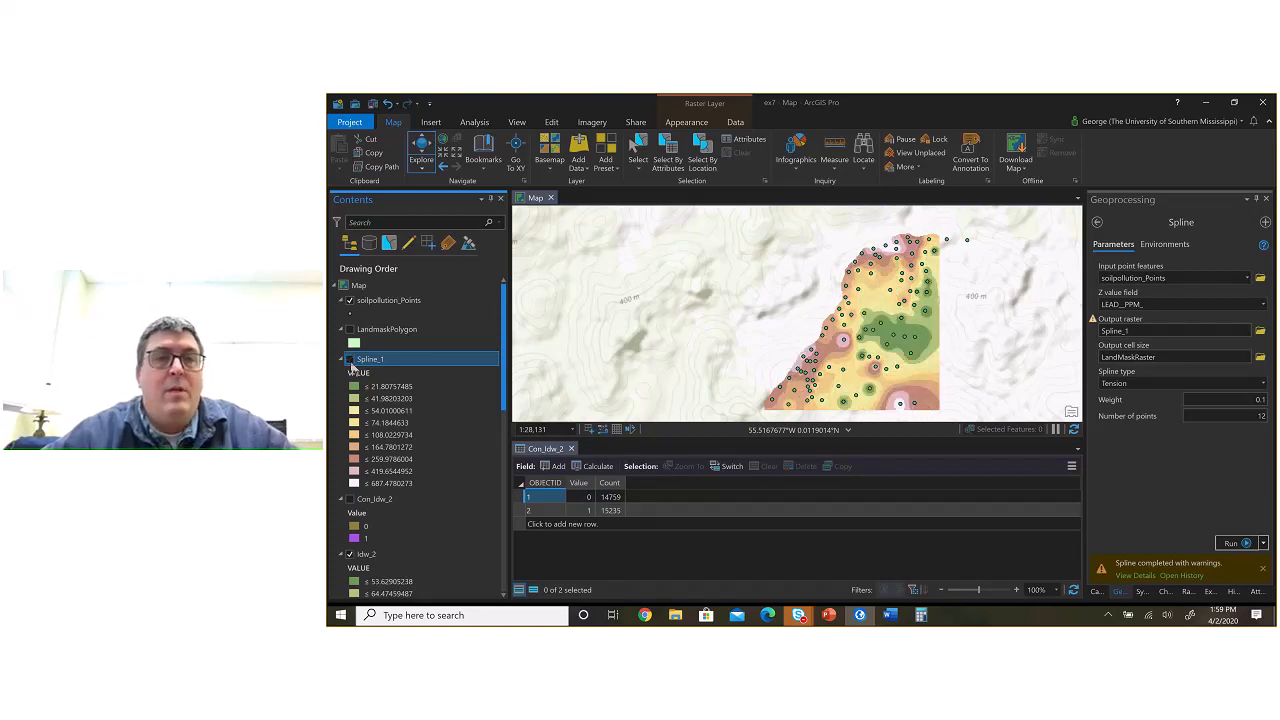
Step: Switch to Word and complete the third method entry as "Spline Tension Weight 0.1 Number of points 12"
{"action": "key", "text": "alt+Tab"}
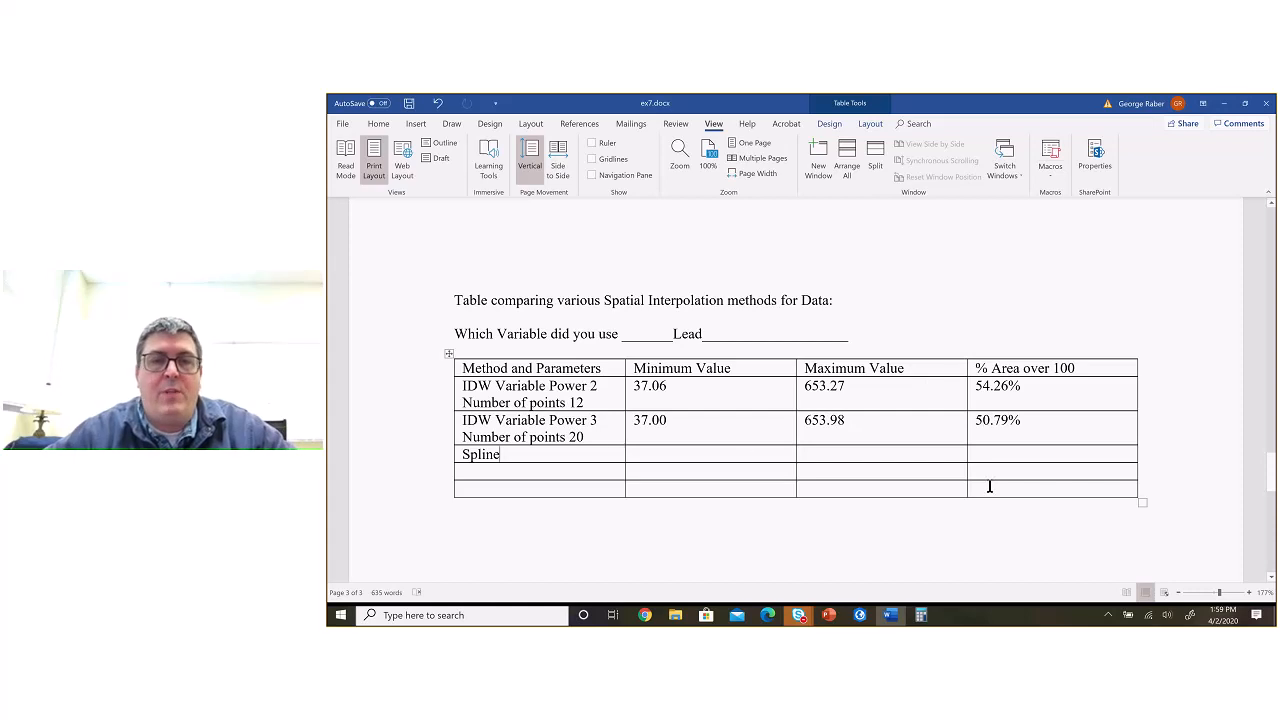
{"action": "type", "text": "T"}
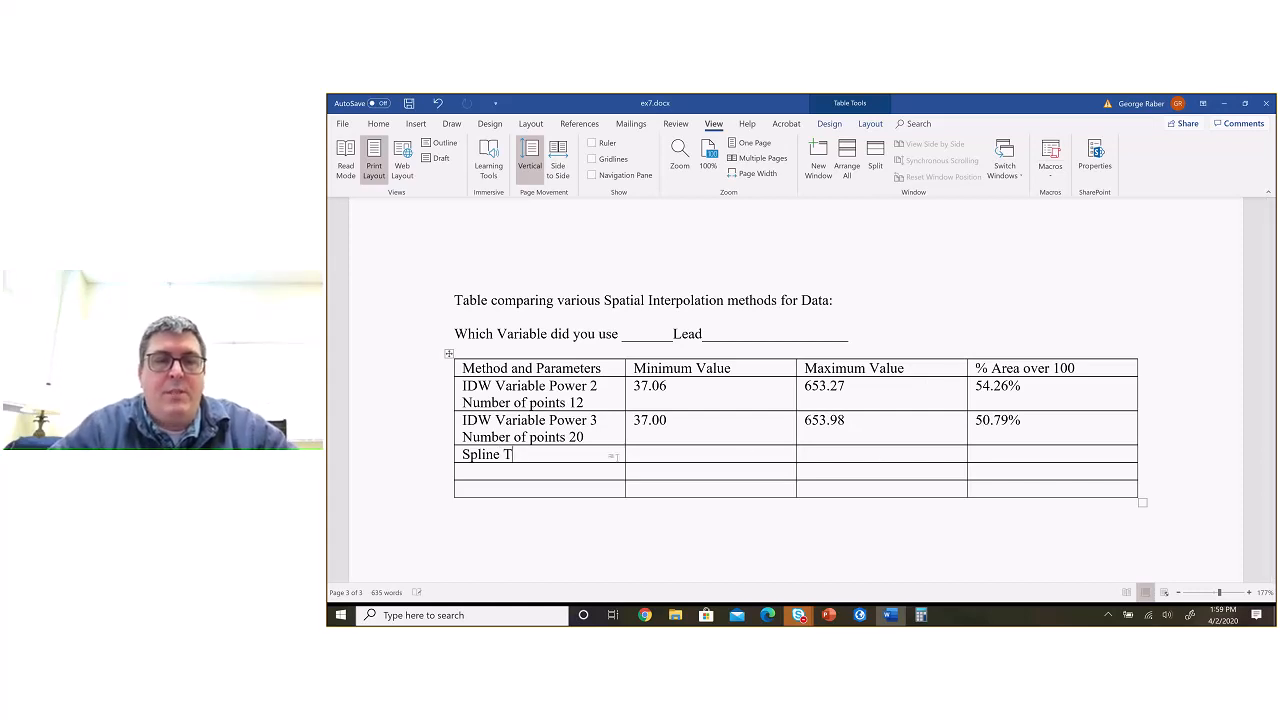
{"action": "type", "text": "ension Weight 0.1 "}
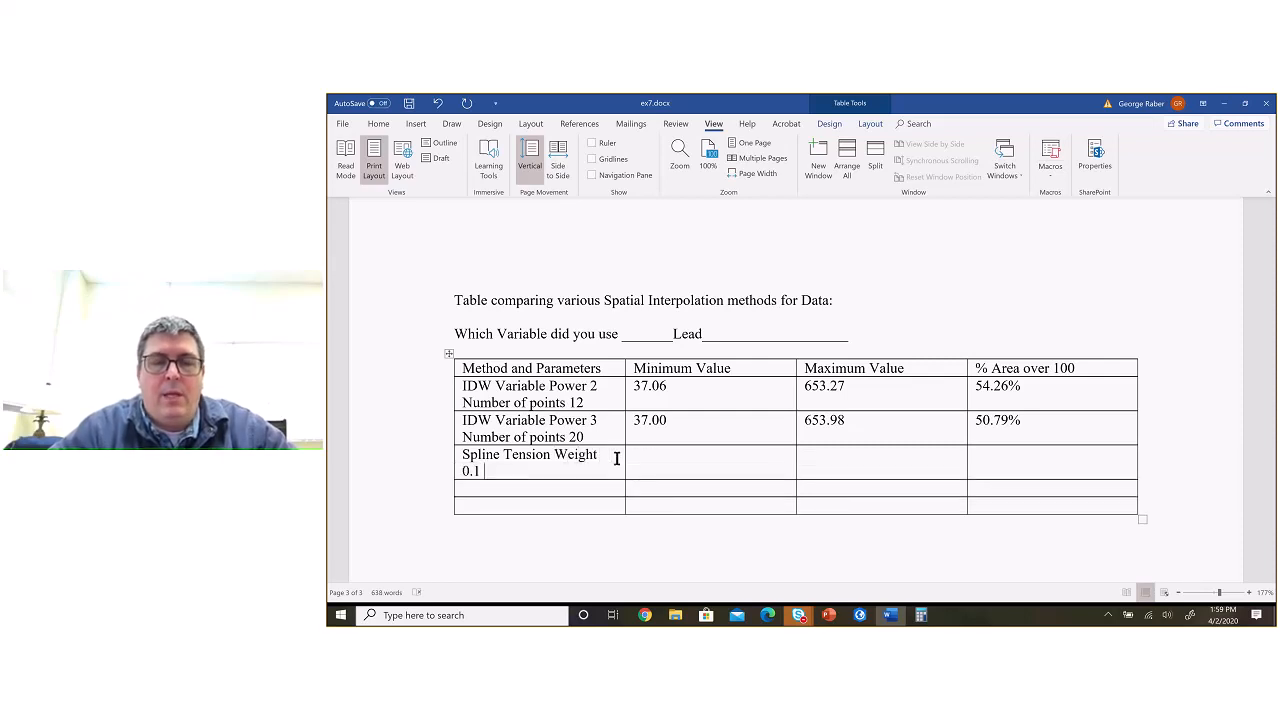
{"action": "type", "text": "Number o"}
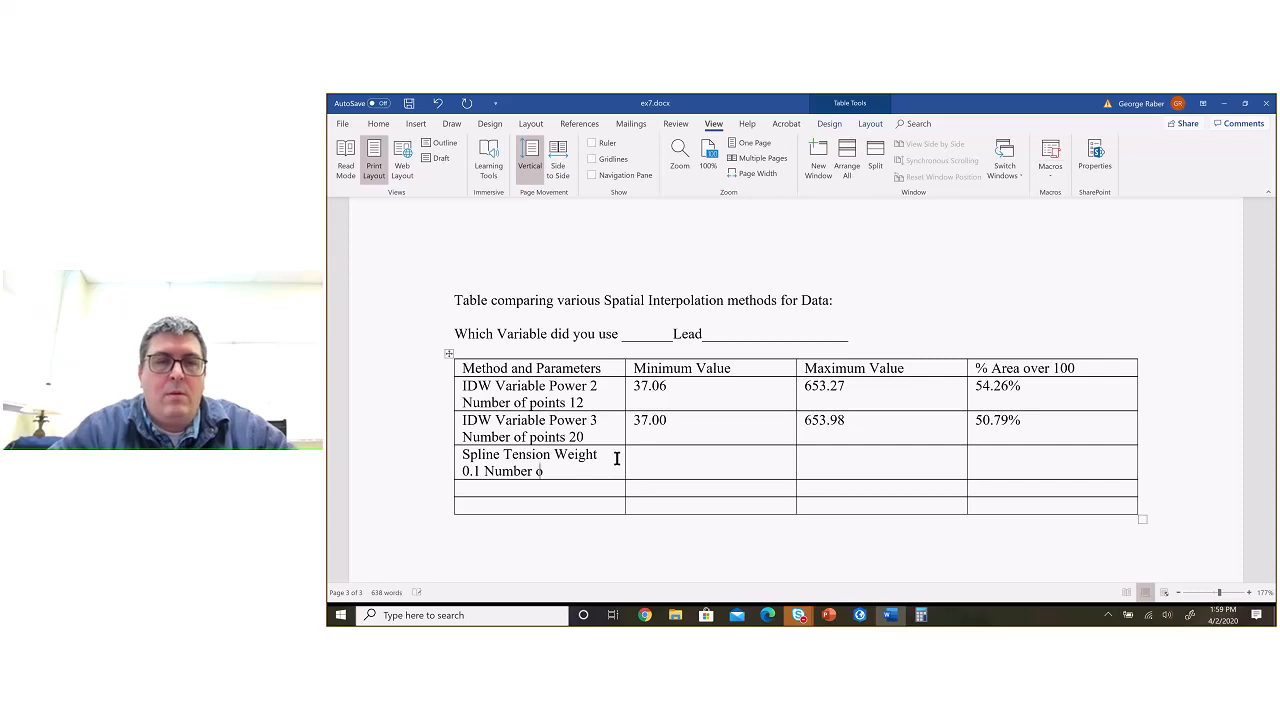
{"action": "type", "text": "f pol"}
{"action": "key", "text": "BackSpace"}
{"action": "key", "text": "BackSpace"}
{"action": "type", "text": "oints 12"}
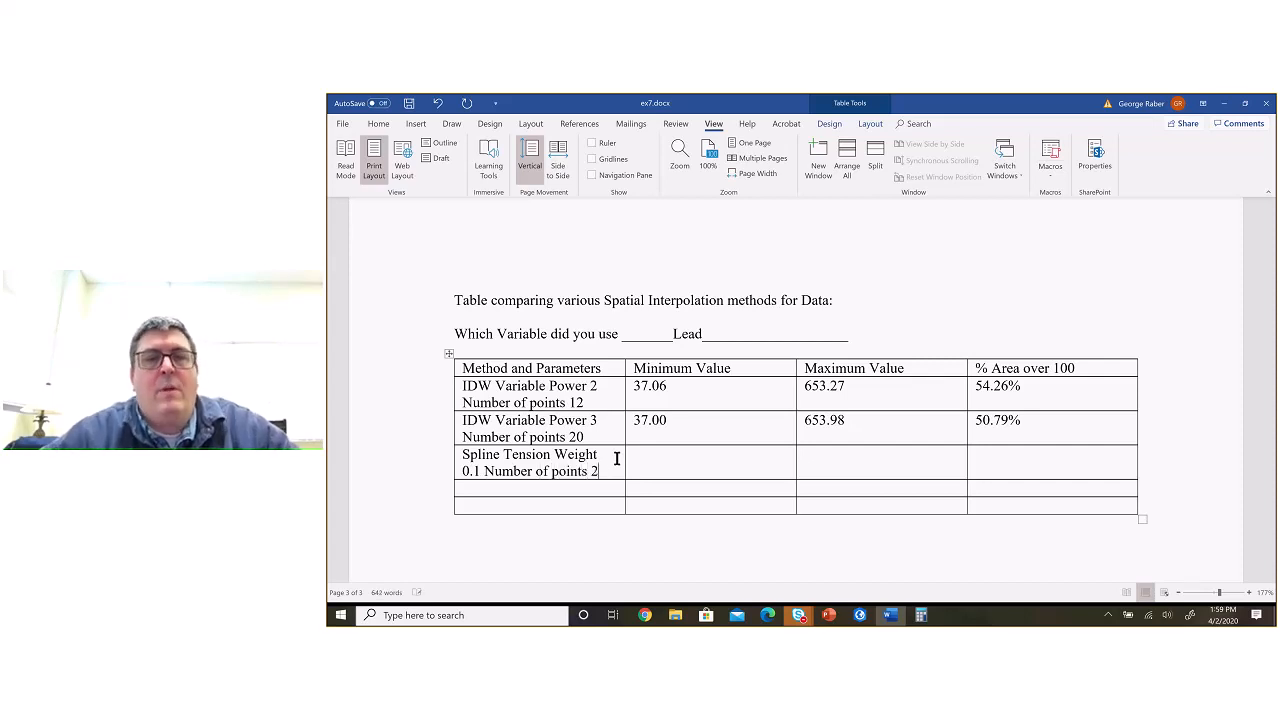
Step: Place the cursor in the Spline row's Minimum Value cell, and copy the minimum from Spline_1's layer statistics in ArcGIS Pro
{"action": "left_click", "coordinate": [633, 455]}
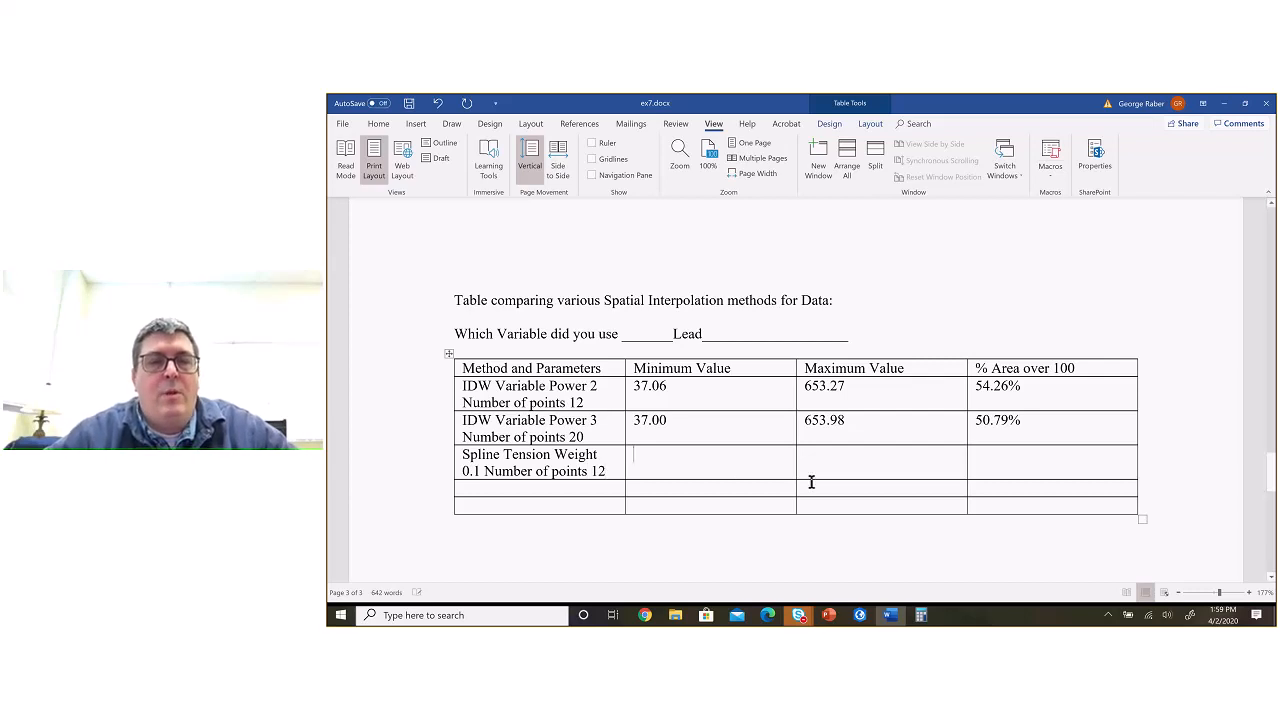
{"action": "key", "text": "alt+Tab"}
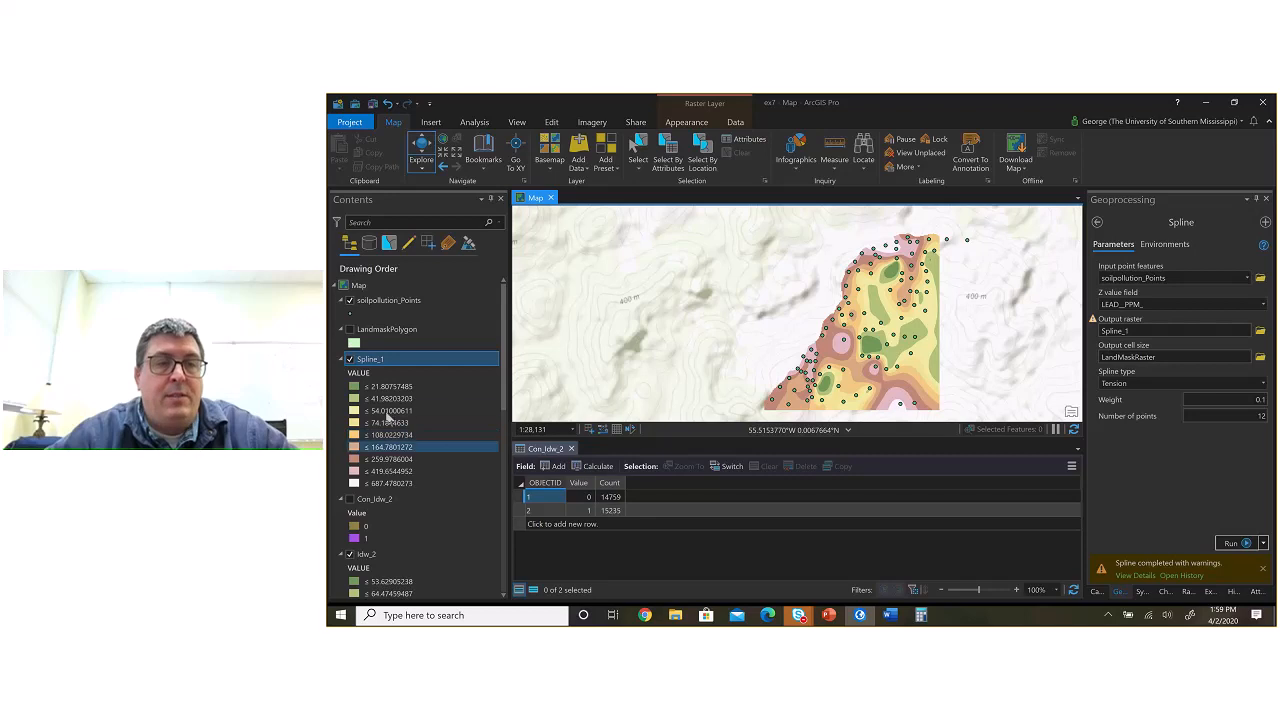
{"action": "right_click", "coordinate": [382, 361]}
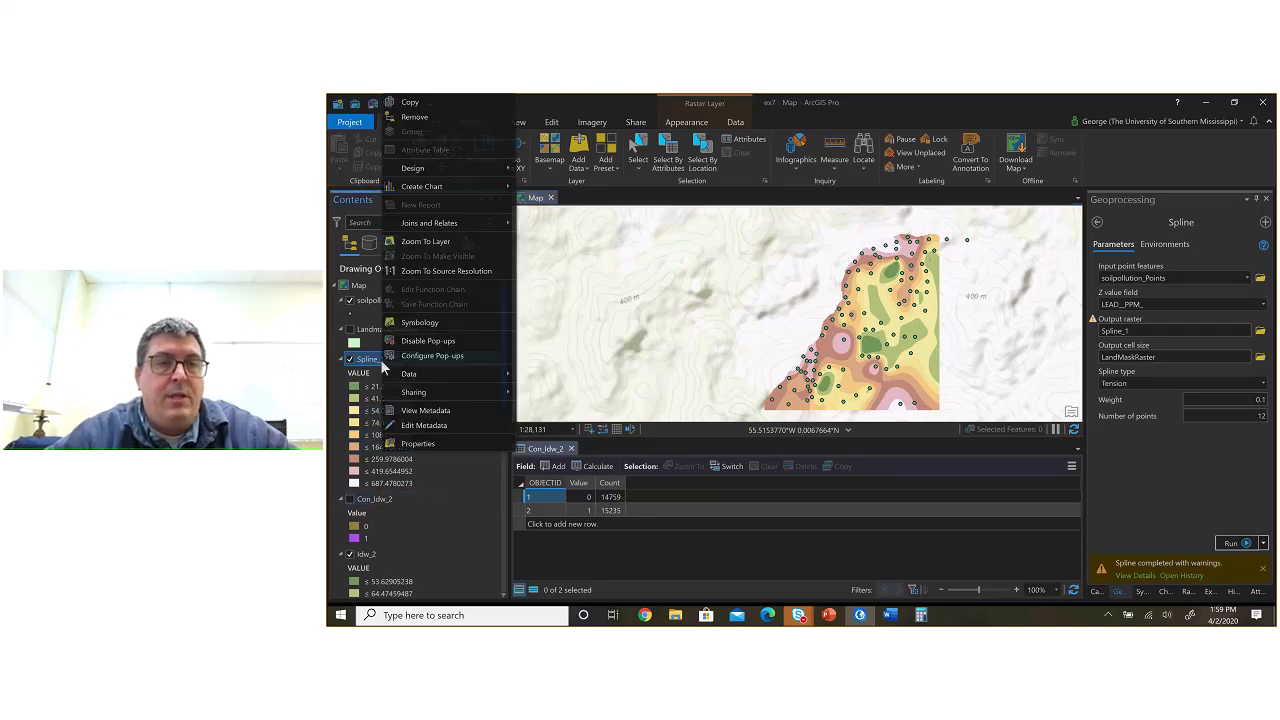
{"action": "left_click", "coordinate": [412, 444]}
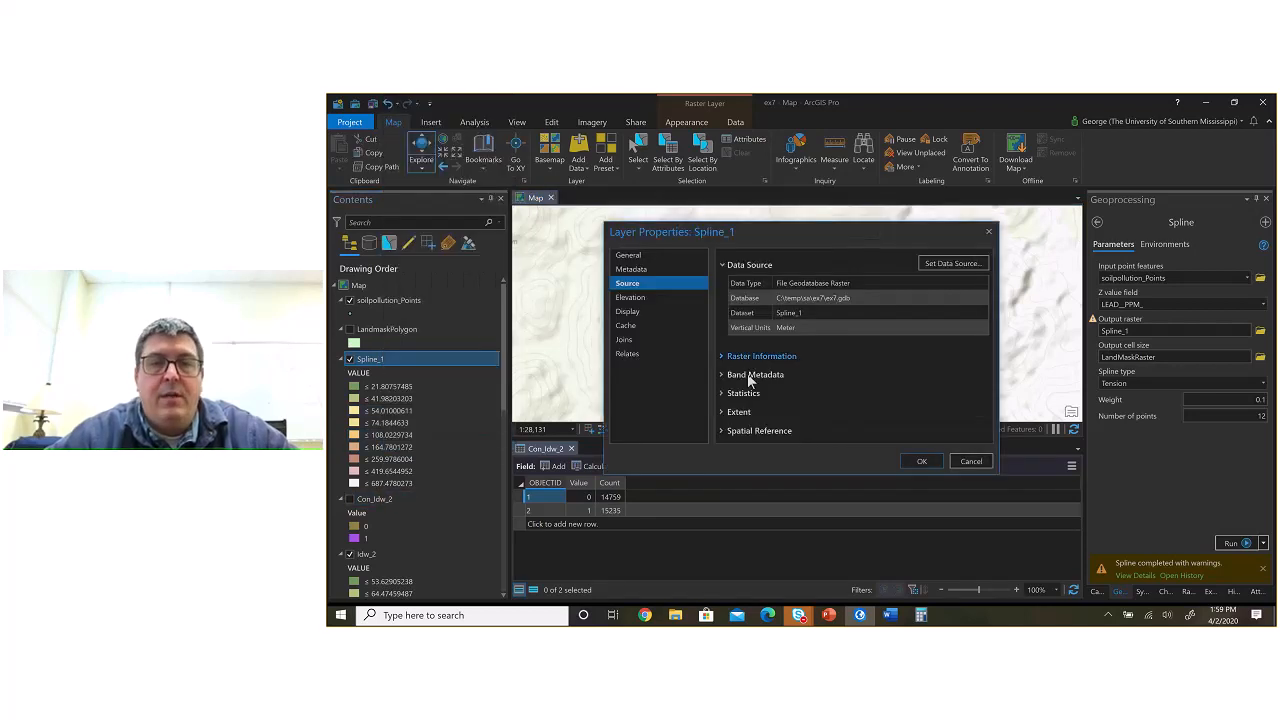
{"action": "left_click", "coordinate": [722, 409]}
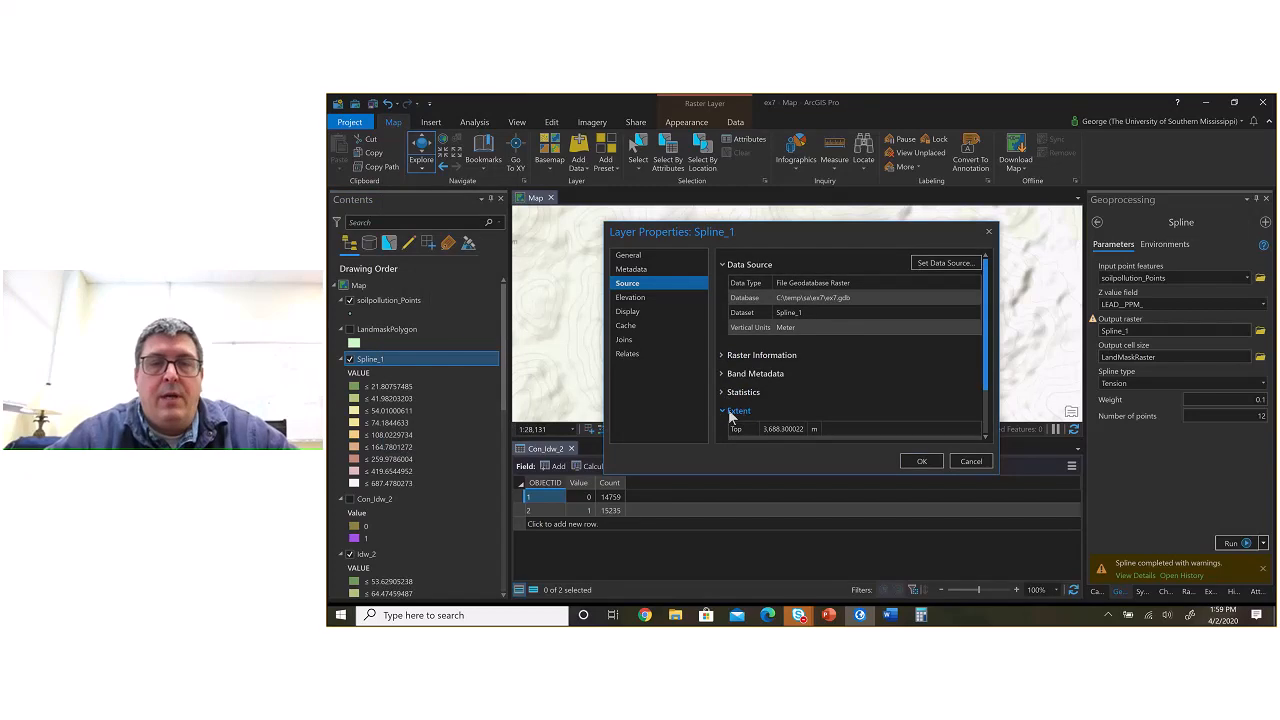
{"action": "left_click", "coordinate": [728, 411]}
{"action": "left_click", "coordinate": [732, 392]}
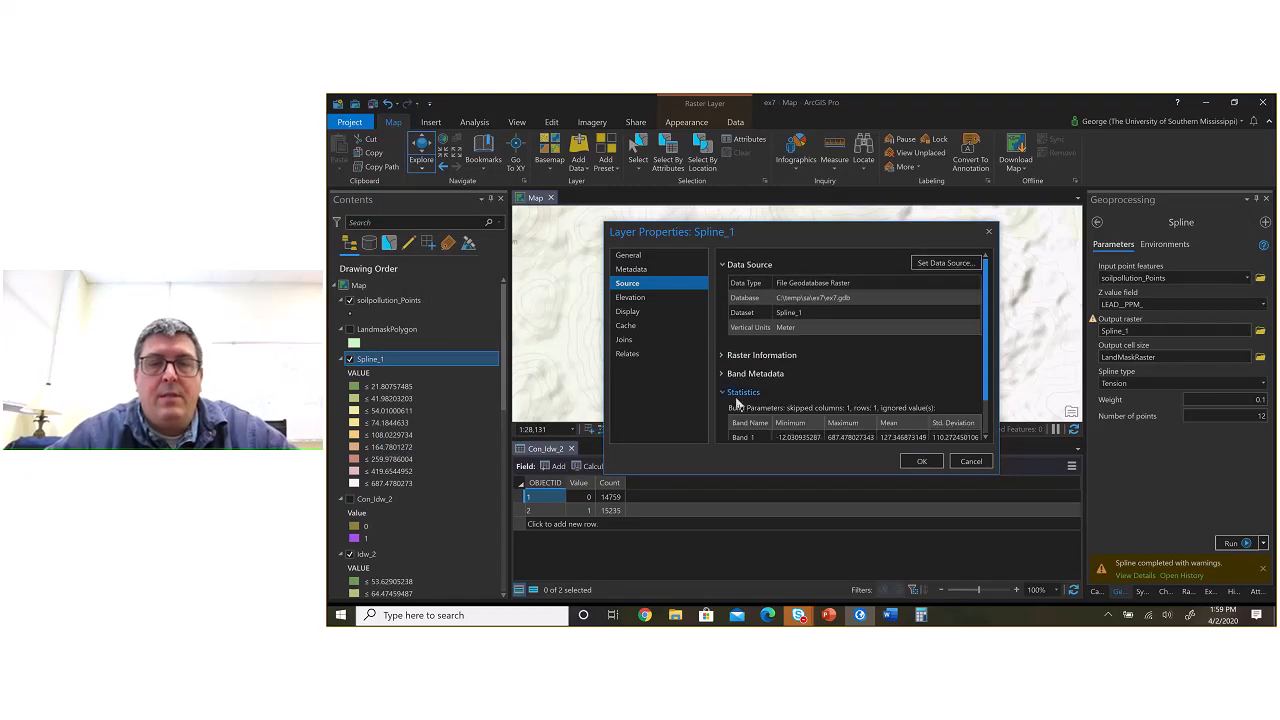
{"action": "scroll", "coordinate": [796, 406], "scroll_direction": "down", "scroll_amount": 1}
{"action": "double_click", "coordinate": [792, 394]}
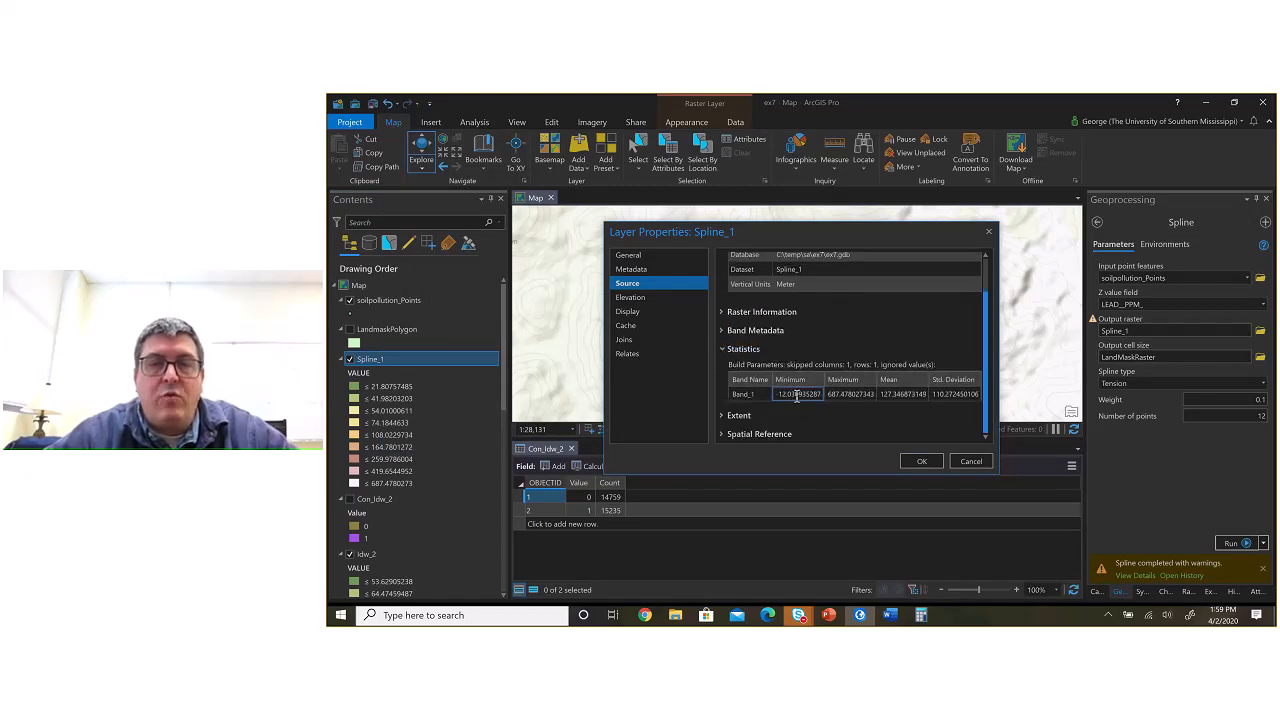
{"action": "key", "text": "ctrl+c"}
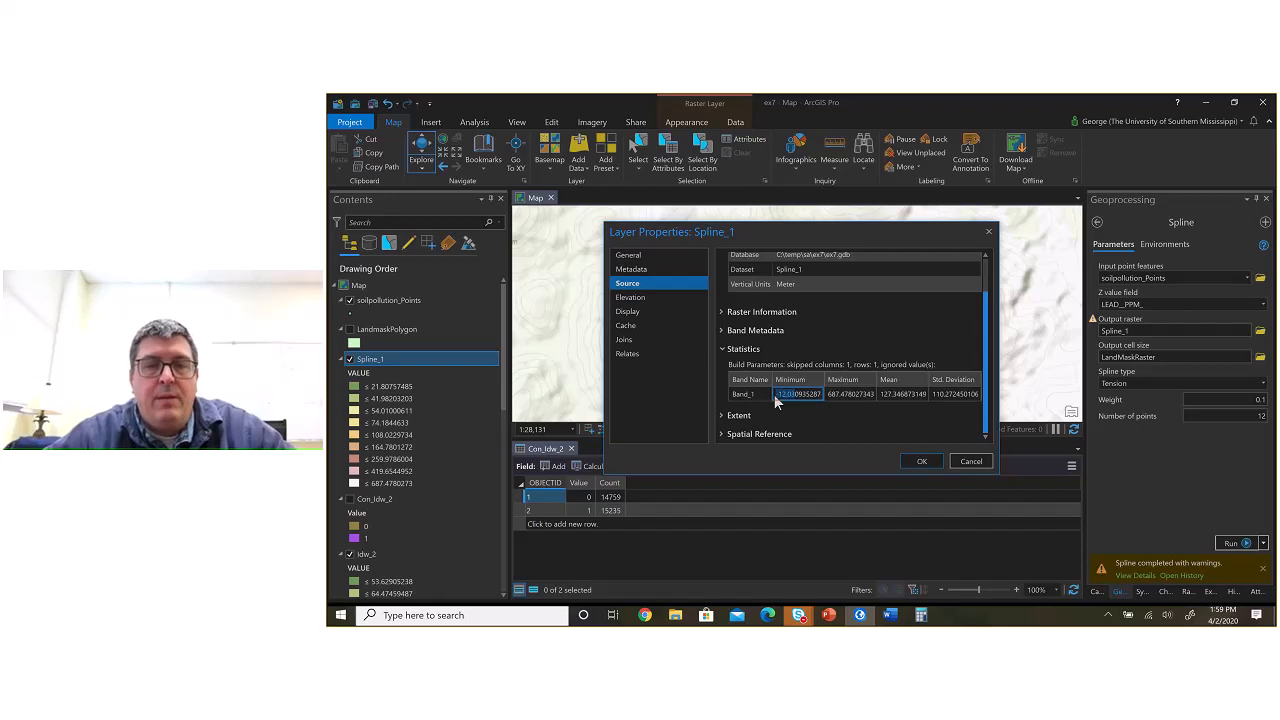
Step: Fill the Spline row in Word with minimum -12.03 and, from Spline_1's layer statistics in ArcGIS Pro, maximum 687.47
{"action": "left_click", "coordinate": [890, 615]}
{"action": "key", "text": "ctrl+v"}
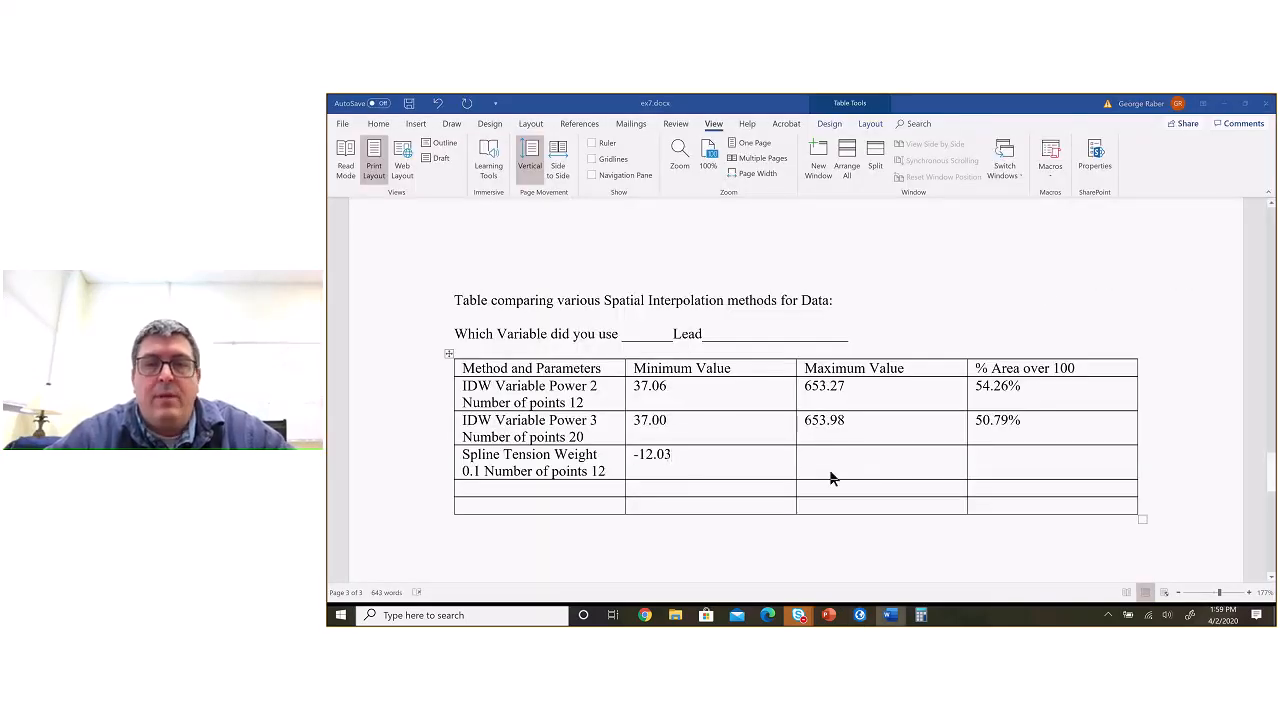
{"action": "key", "text": "alt+Tab"}
{"action": "double_click", "coordinate": [850, 394]}
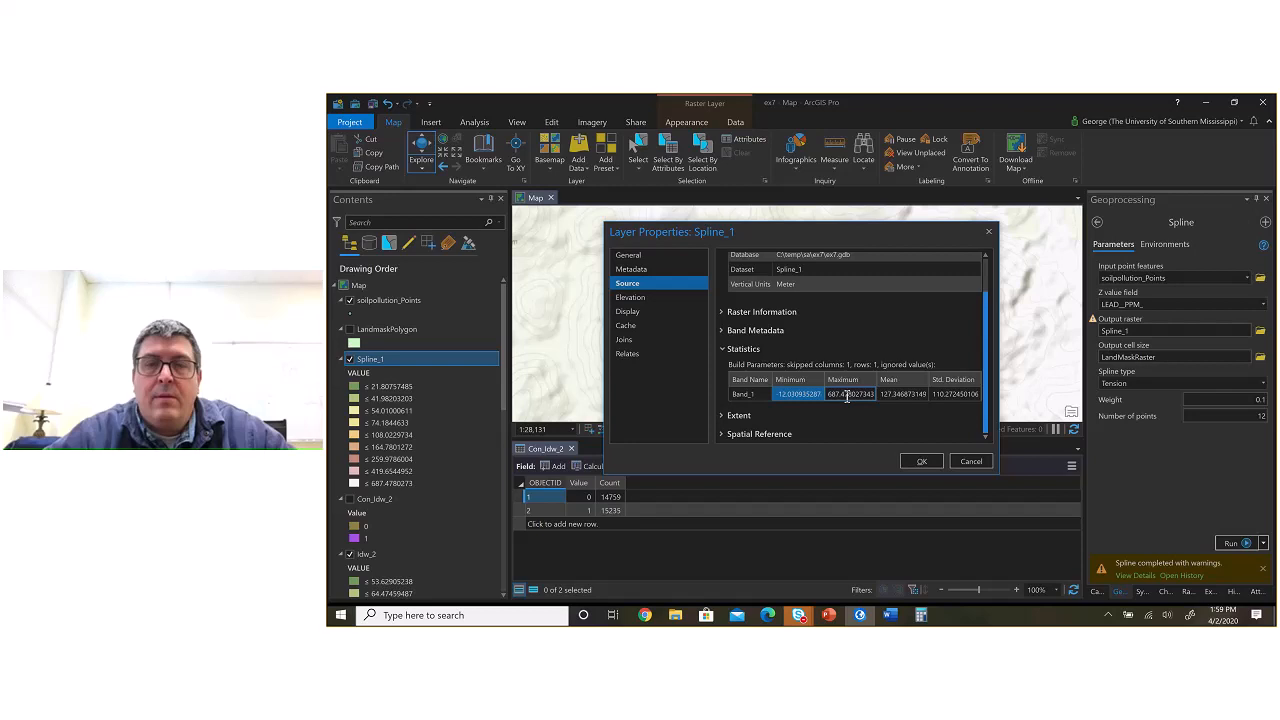
{"action": "key", "text": "alt+Tab"}
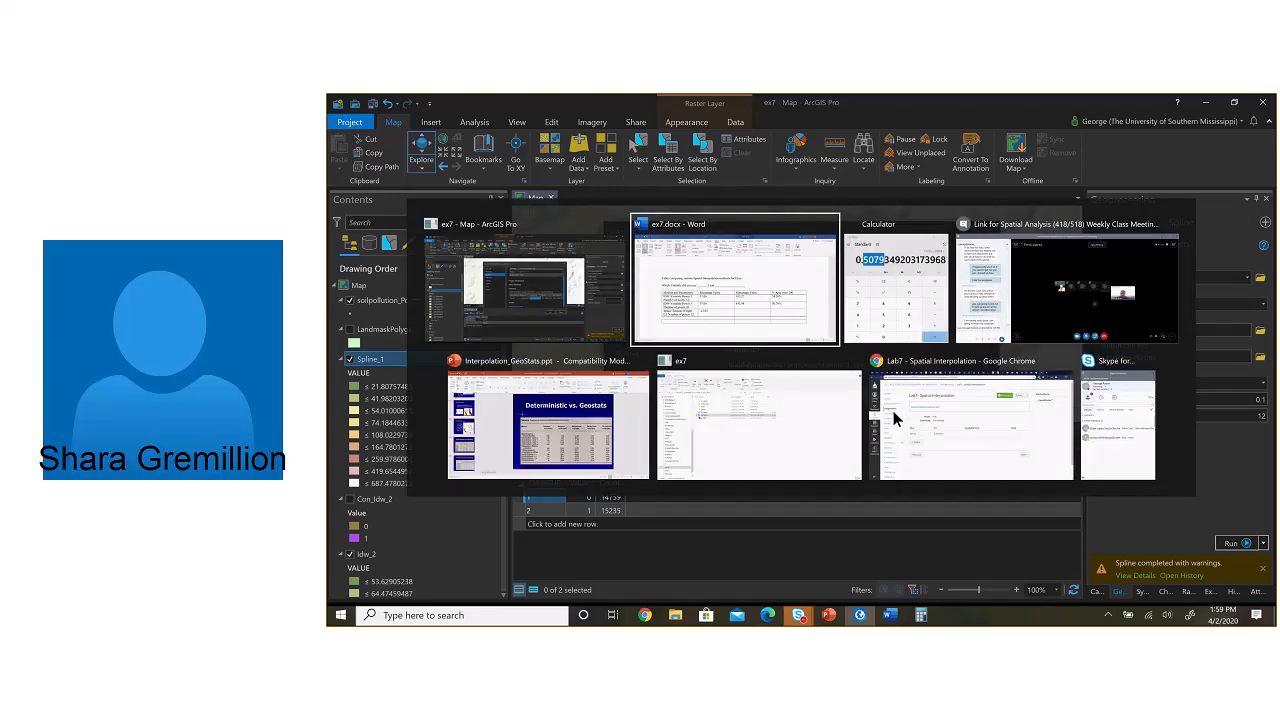
{"action": "left_click", "coordinate": [872, 461]}
{"action": "type", "text": "687.47"}
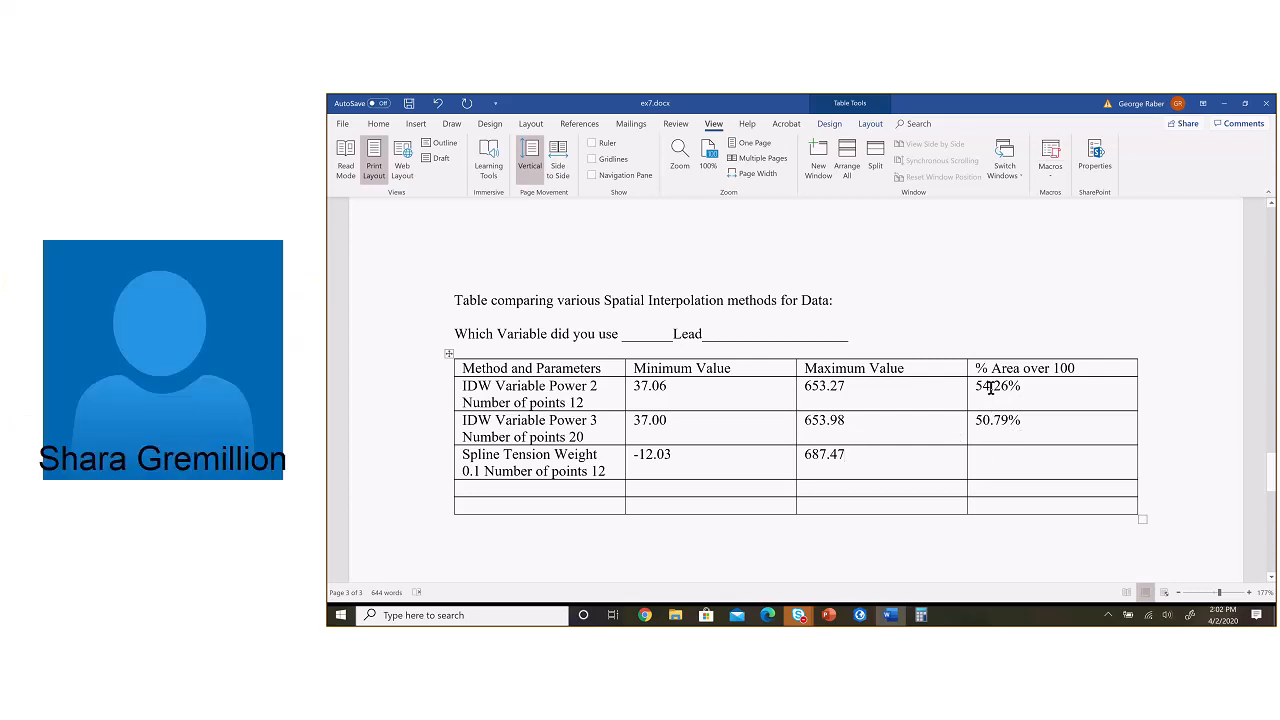
Step: Switch to ArcGIS Pro, close Spline_1's layer properties, and reopen the most recent Con run from the geoprocessing history
{"action": "key", "text": "alt+Tab"}
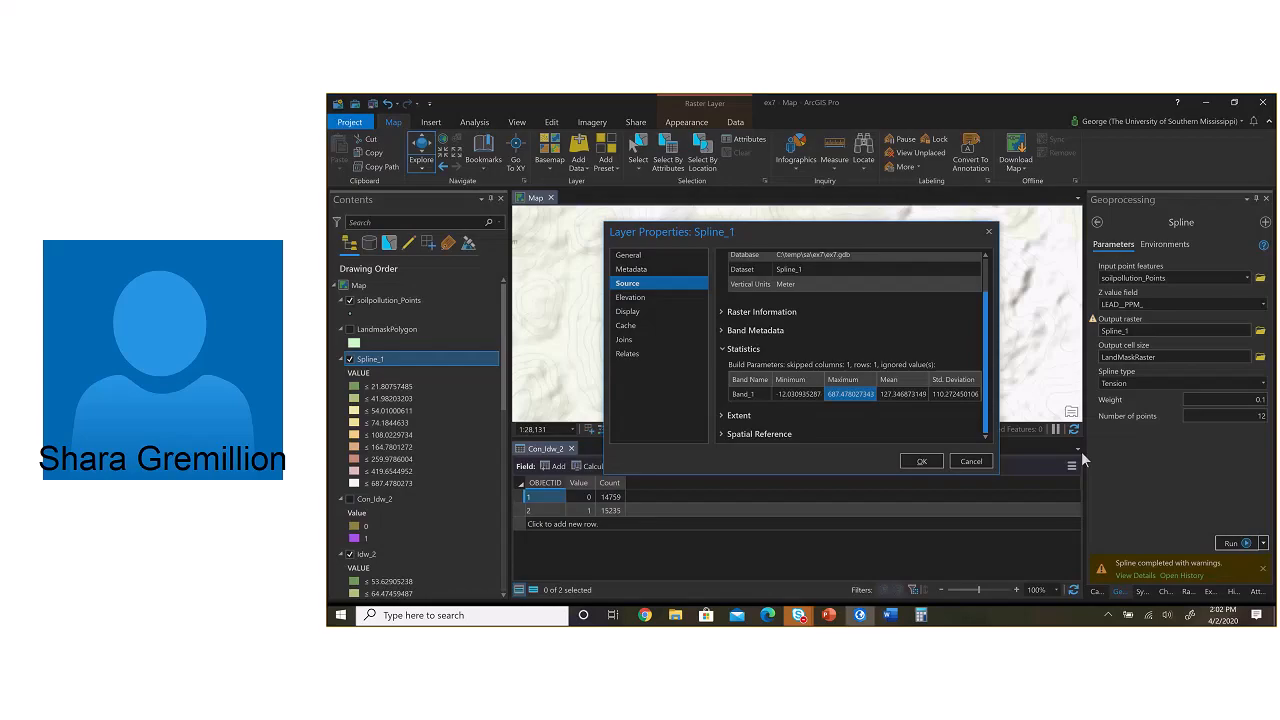
{"action": "left_click", "coordinate": [971, 461]}
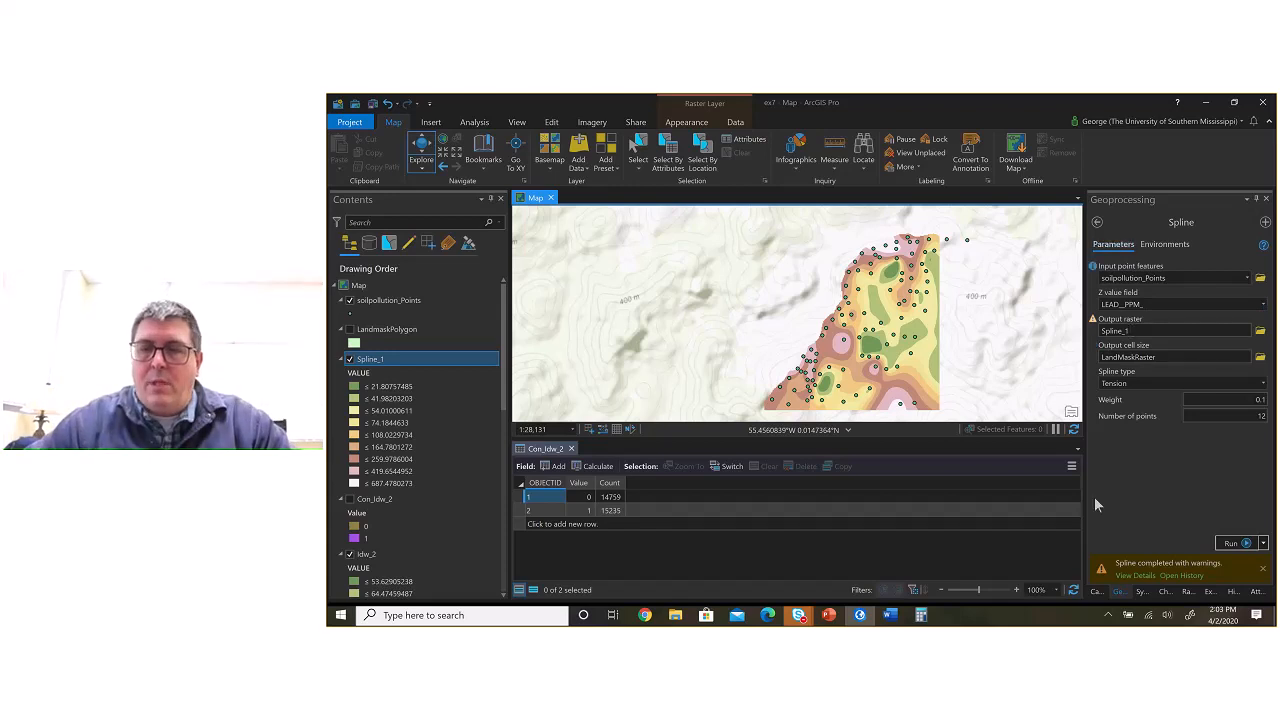
{"action": "left_click", "coordinate": [1096, 591]}
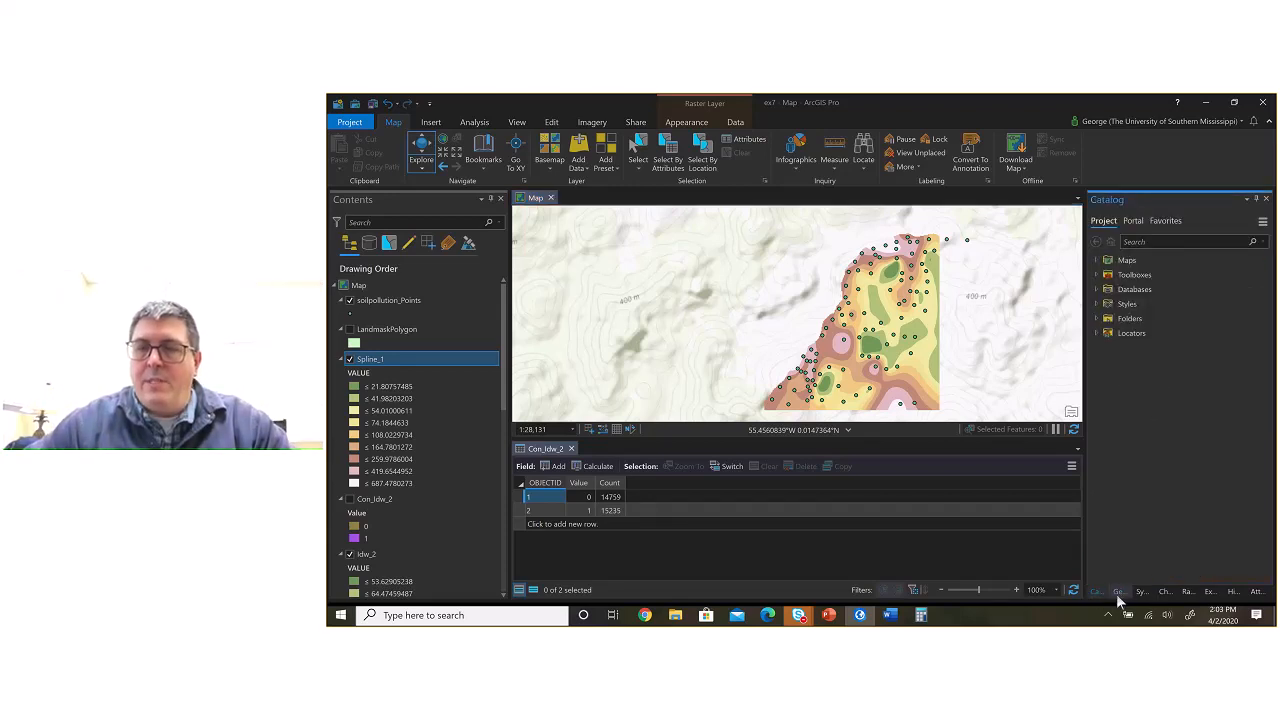
{"action": "left_click", "coordinate": [1117, 592]}
{"action": "left_click", "coordinate": [1143, 592]}
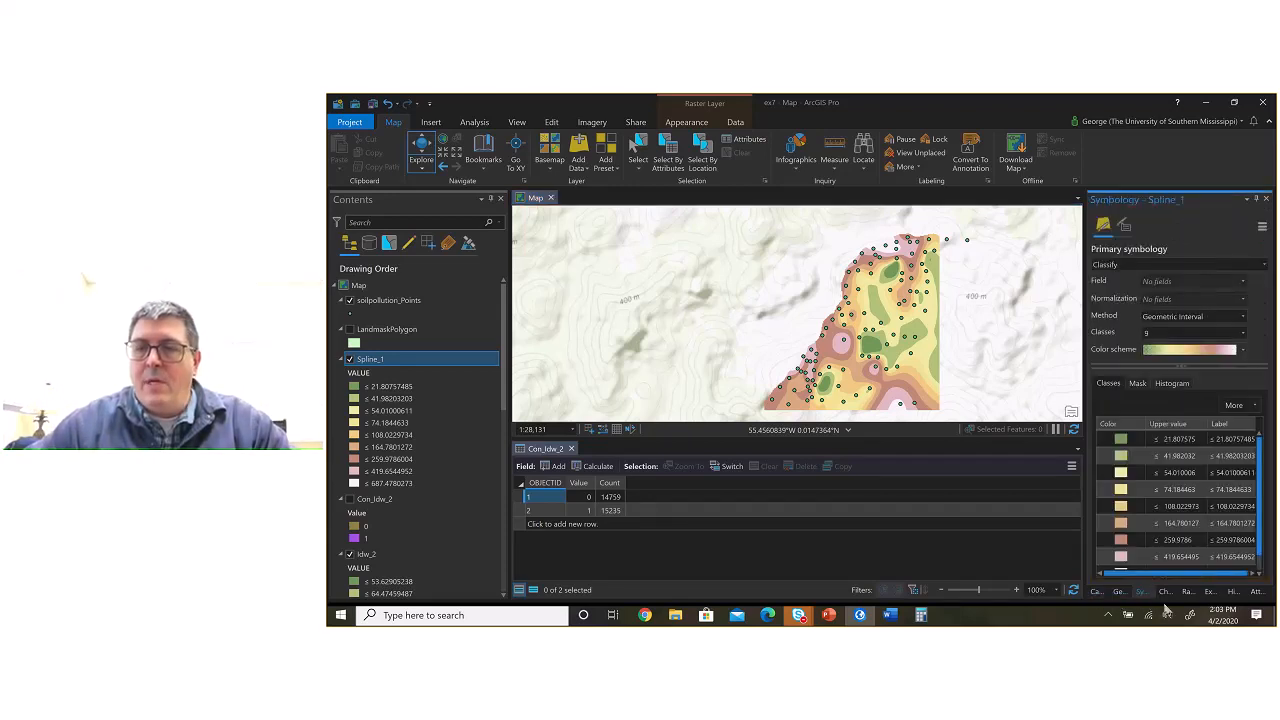
{"action": "left_click", "coordinate": [1117, 592]}
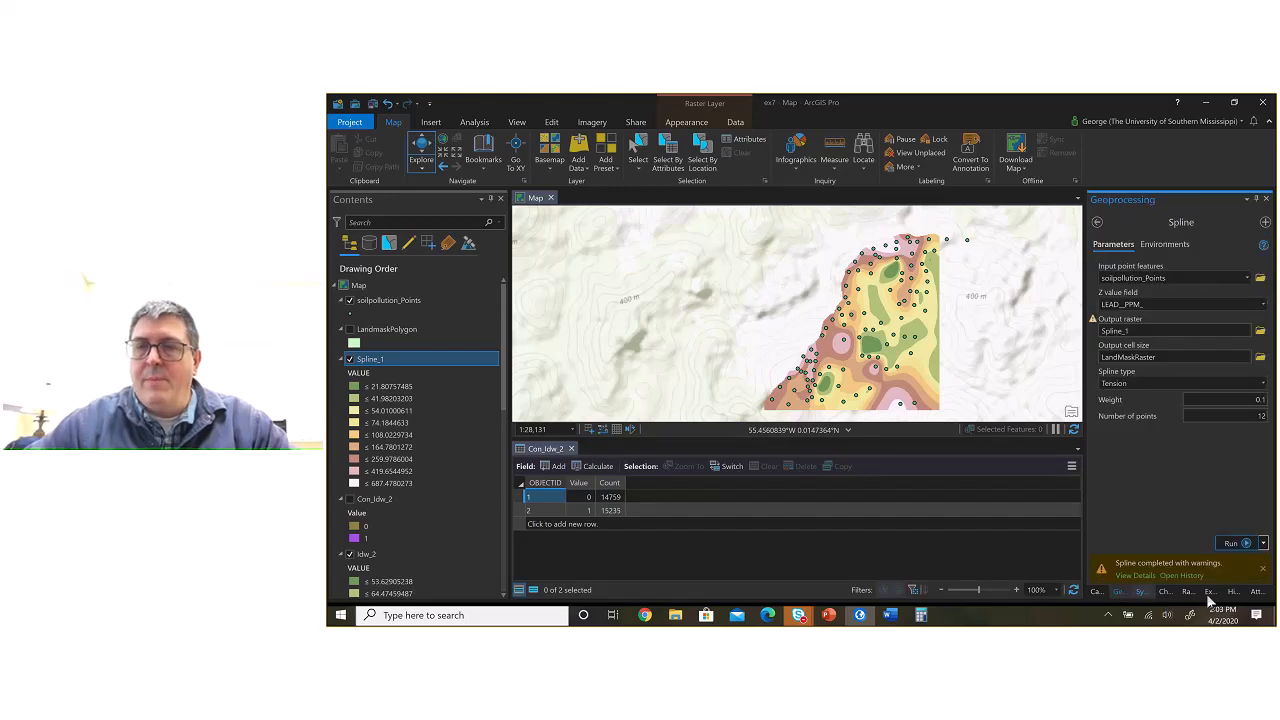
{"action": "left_click", "coordinate": [1233, 592]}
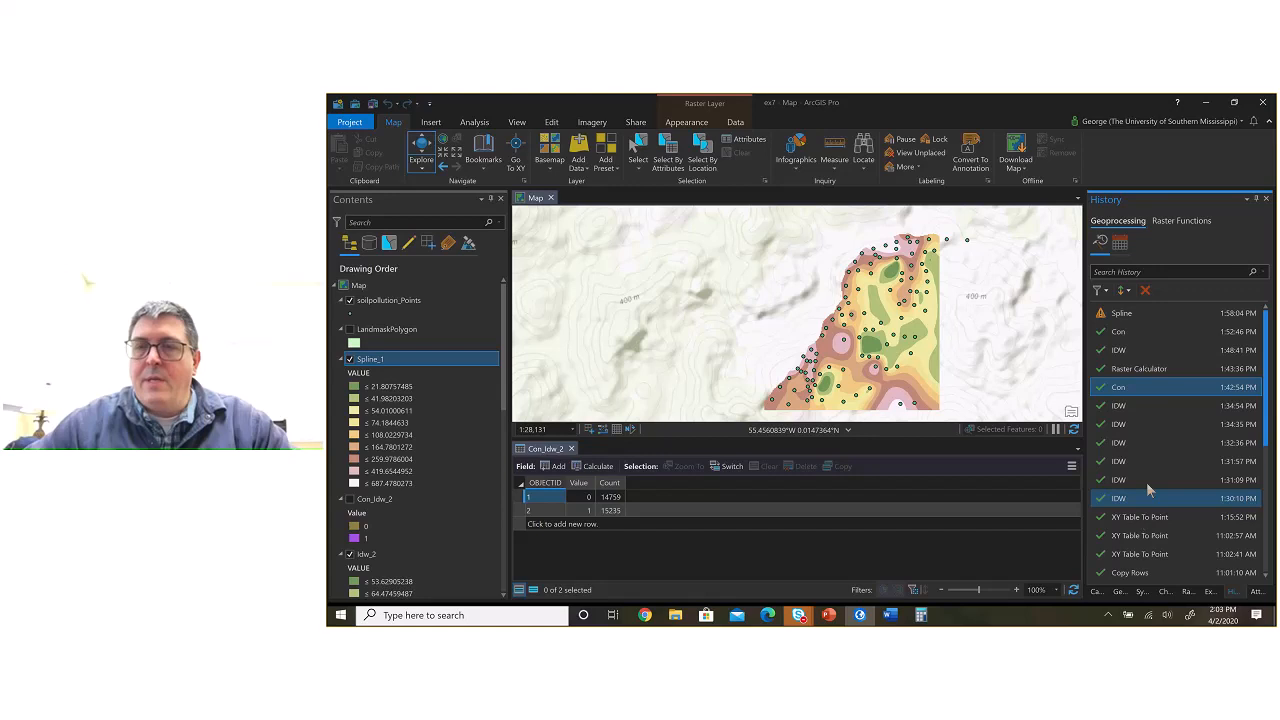
{"action": "double_click", "coordinate": [1135, 333]}
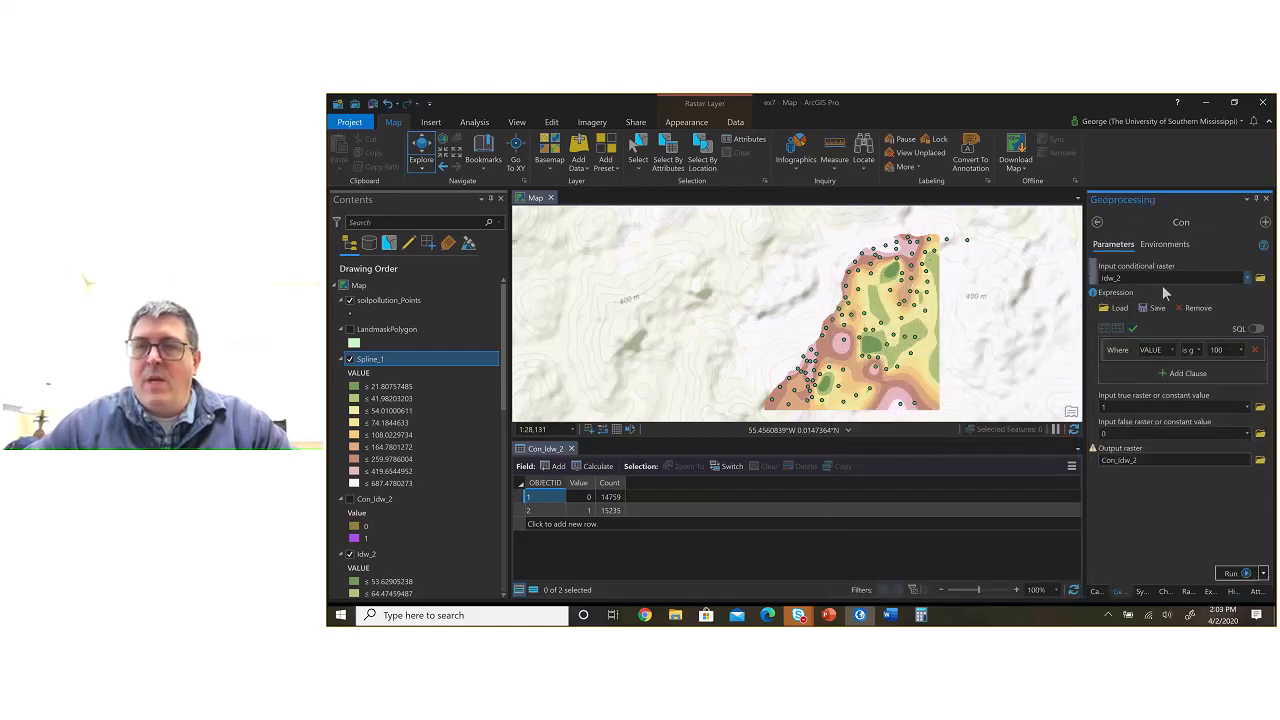
Step: Run Con on Spline_1 with the existing over-100 expression, saving the output raster as Con_Spline_1 in ex7.gdb
{"action": "left_click_drag", "start_coordinate": [1134, 279], "coordinate": [1076, 286]}
{"action": "type", "text": "Spline_1"}
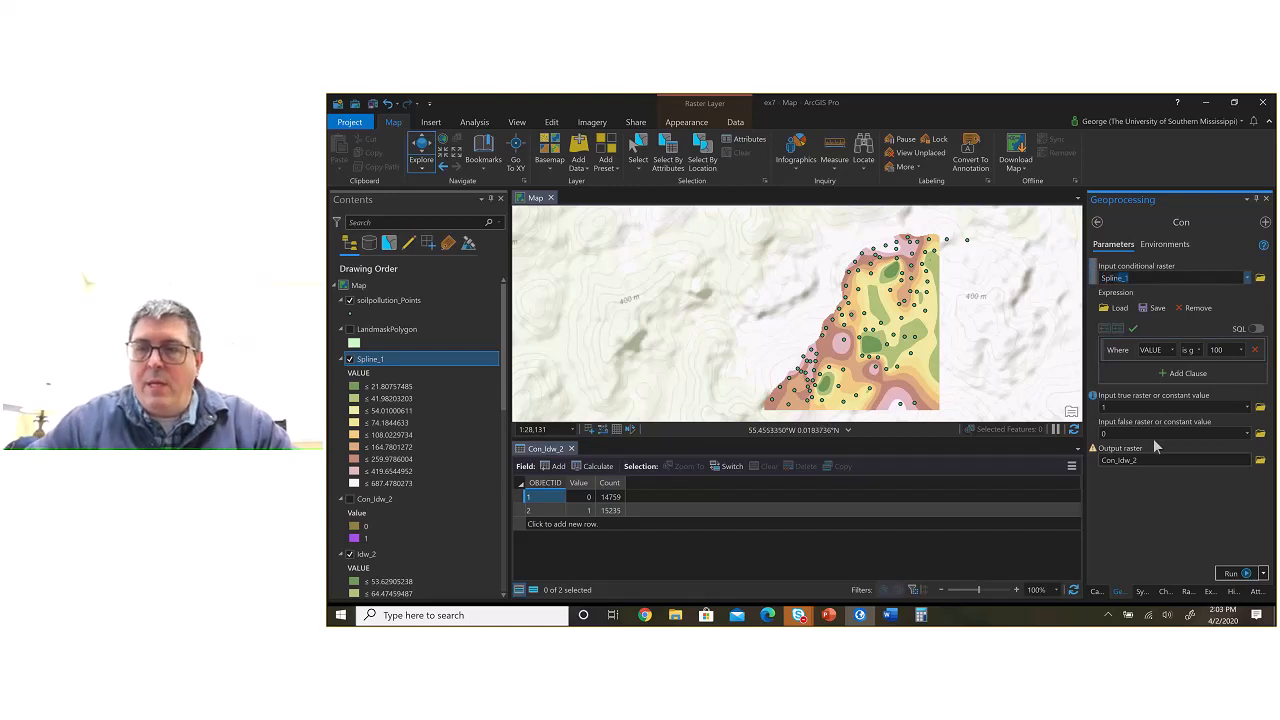
{"action": "left_click", "coordinate": [1180, 460]}
{"action": "left_click_drag", "start_coordinate": [1220, 460], "coordinate": [1200, 461]}
{"action": "type", "text": "Splin"}
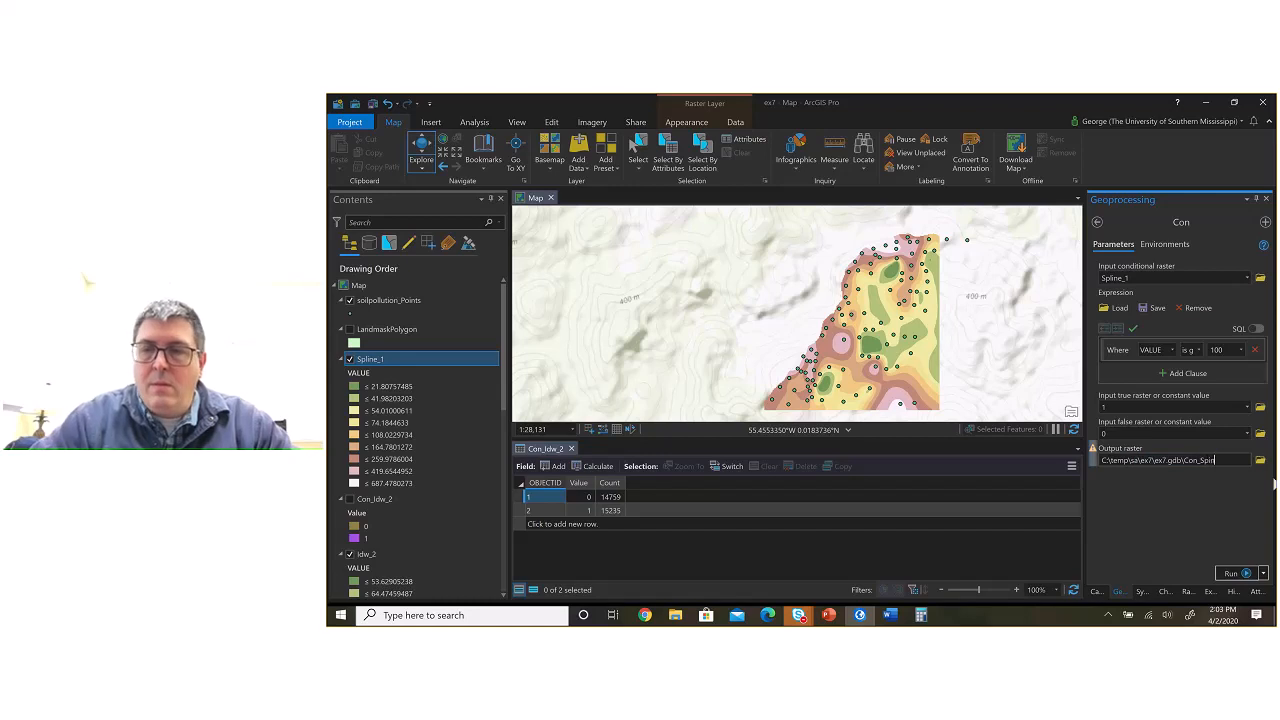
{"action": "type", "text": "e2"}
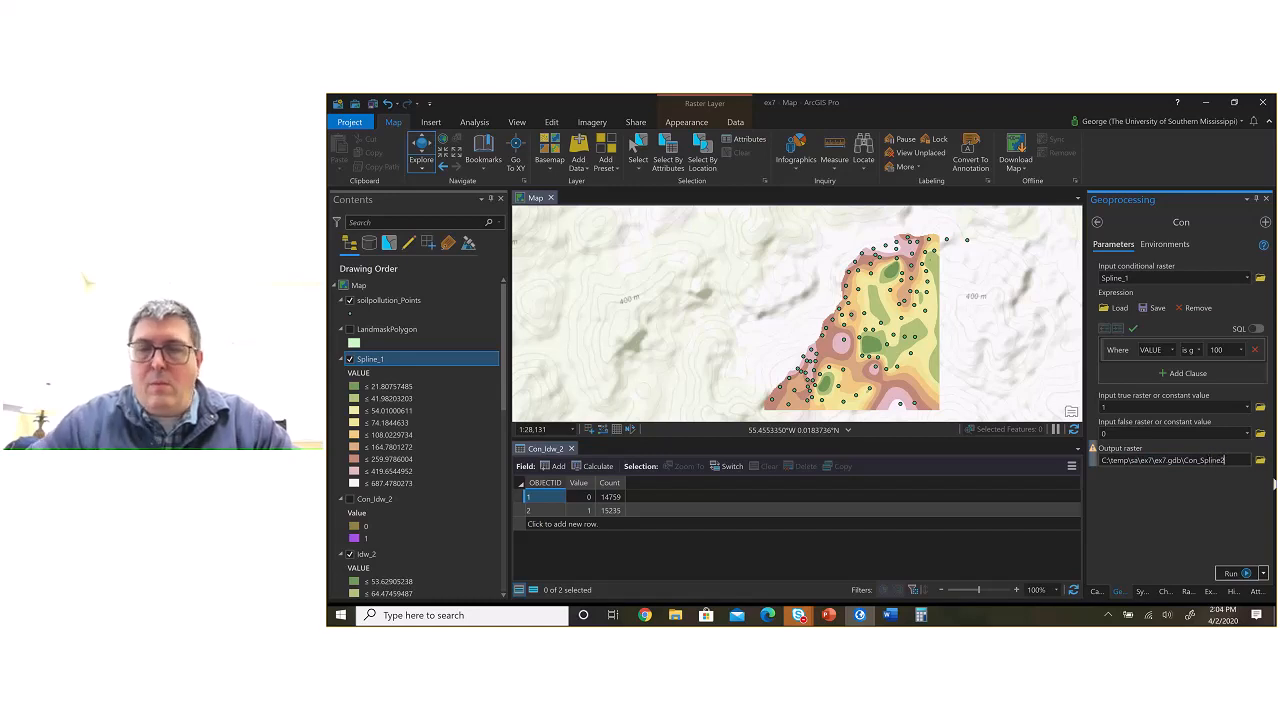
{"action": "key", "text": "BackSpace"}
{"action": "type", "text": "_1"}
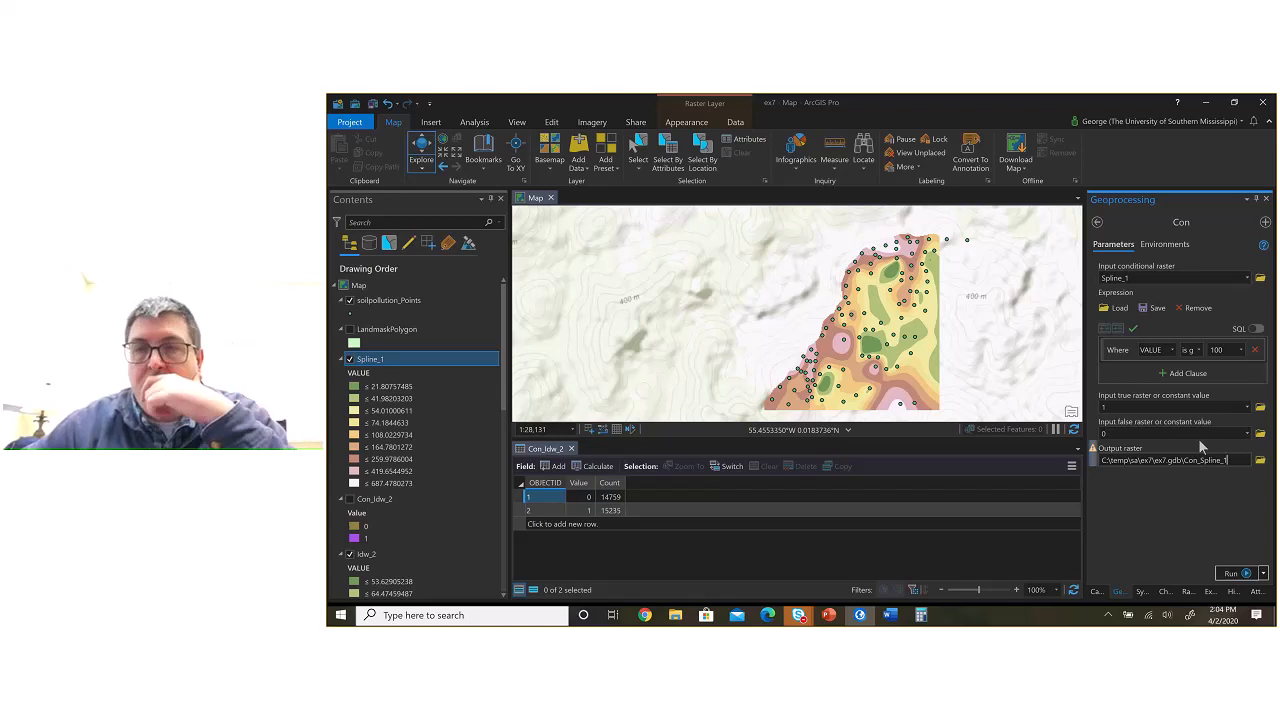
{"action": "left_click", "coordinate": [1226, 575]}
{"action": "mouse_move", "coordinate": [1222, 566]}
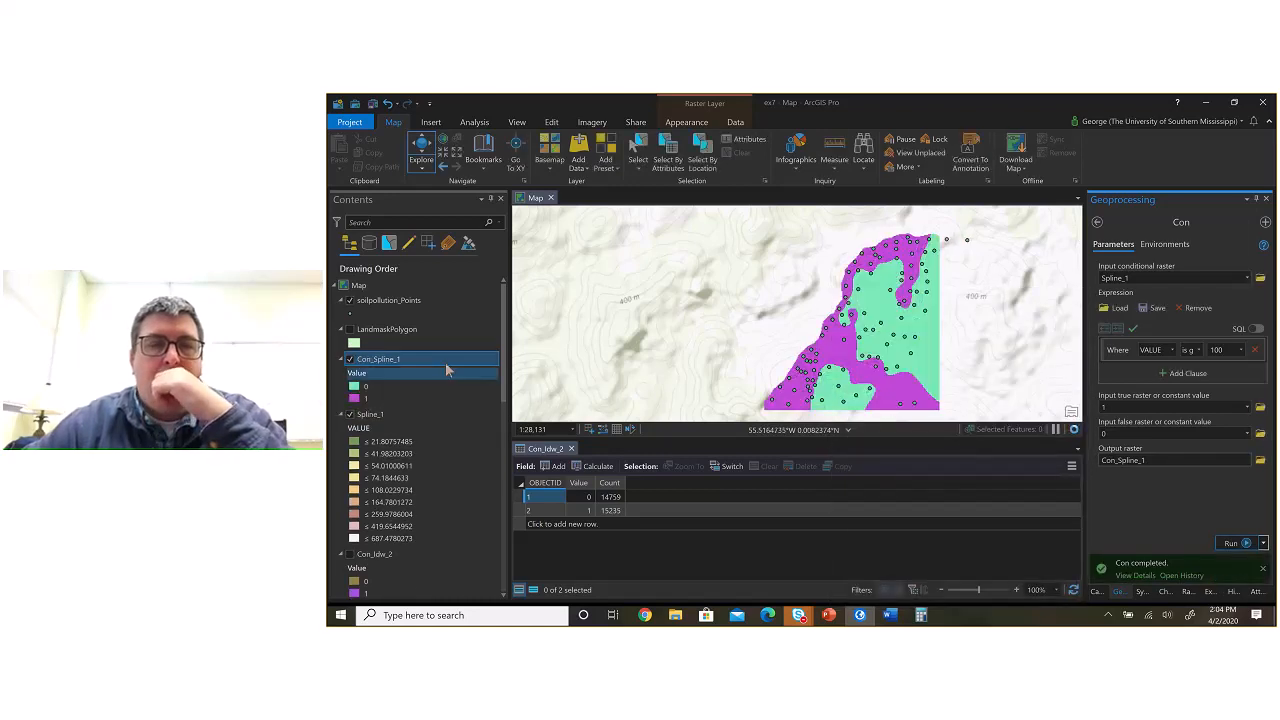
Step: Show Con_Idw_2 with Spline_1 hidden, and toggle Con_Spline_1 repeatedly to compare the two over-100 rasters
{"action": "right_click", "coordinate": [423, 358]}
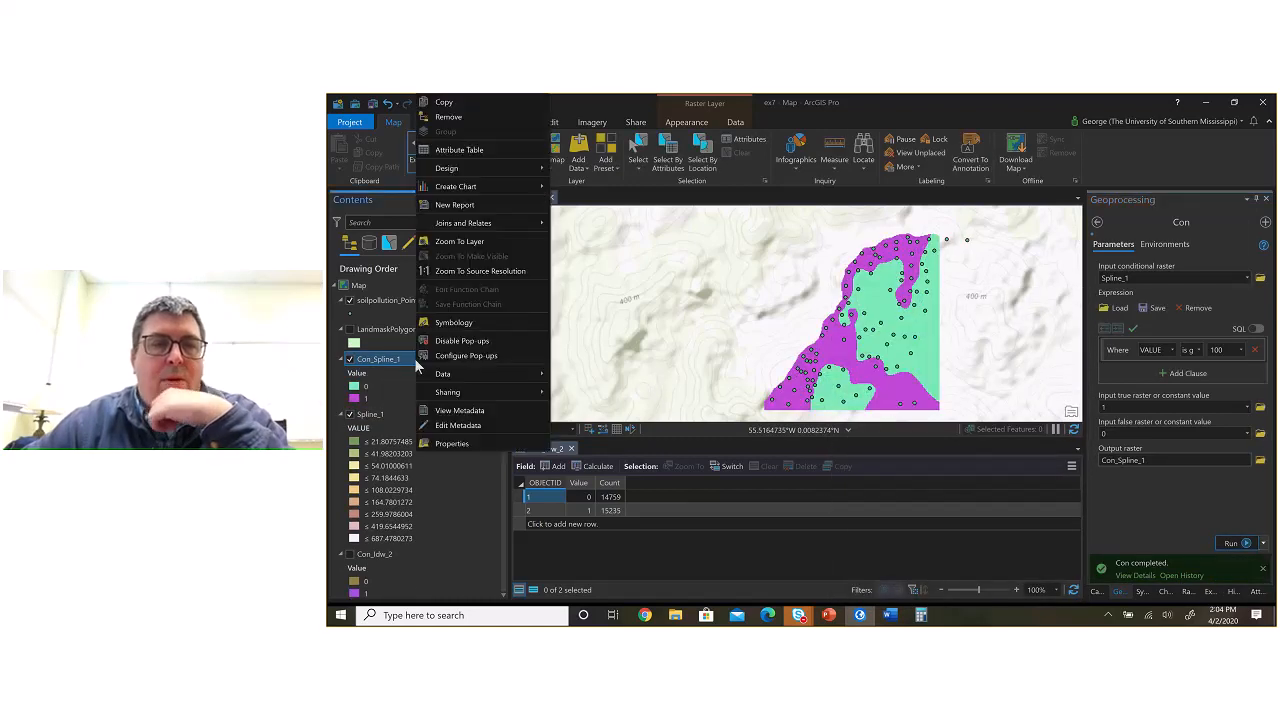
{"action": "left_click", "coordinate": [354, 405]}
{"action": "left_click", "coordinate": [349, 554]}
{"action": "left_click", "coordinate": [349, 360]}
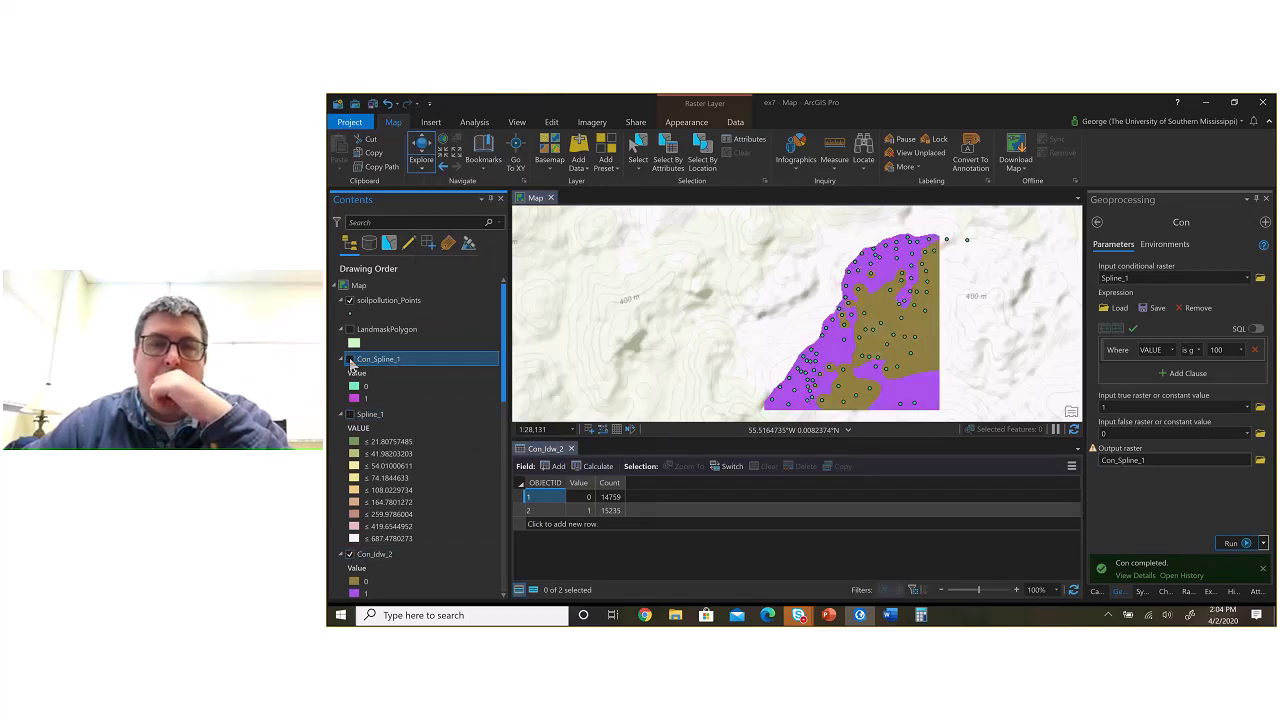
{"action": "left_click", "coordinate": [349, 360]}
{"action": "left_click", "coordinate": [349, 360]}
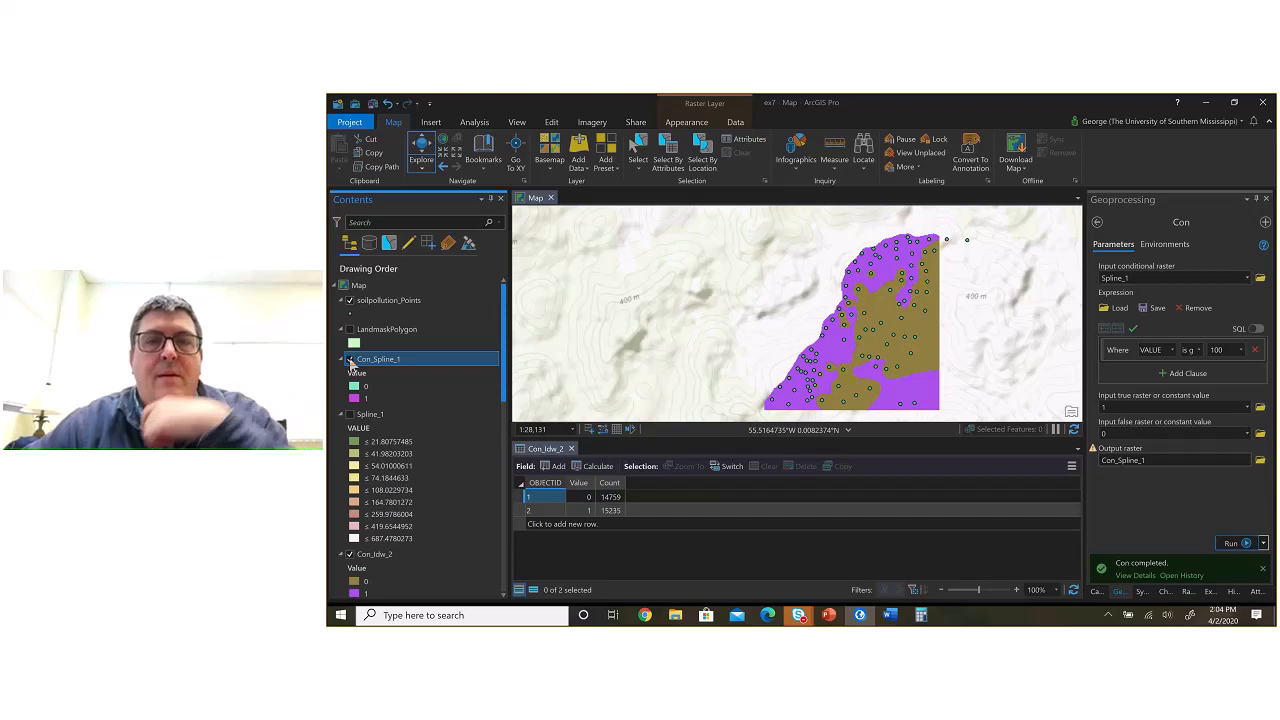
{"action": "left_click", "coordinate": [349, 360]}
{"action": "left_click", "coordinate": [349, 360]}
{"action": "left_click", "coordinate": [350, 361]}
{"action": "left_click", "coordinate": [350, 361]}
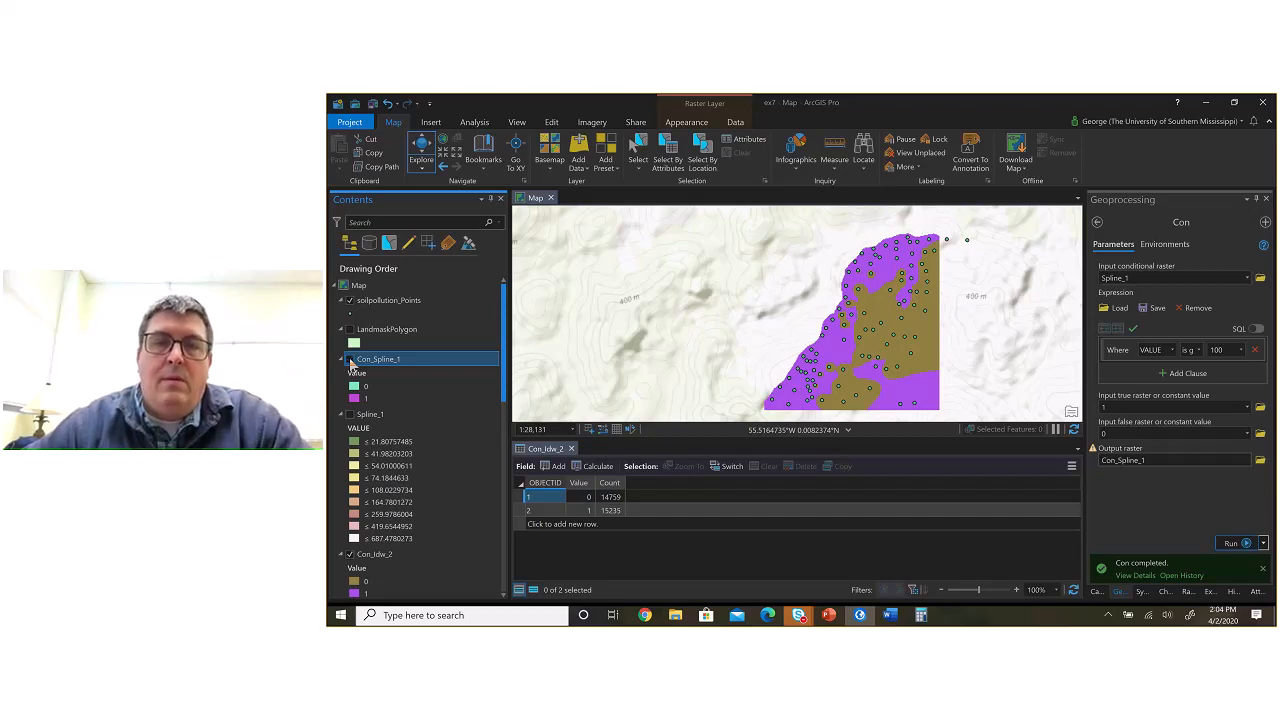
{"action": "left_click", "coordinate": [349, 360]}
{"action": "left_click", "coordinate": [349, 360]}
{"action": "left_click", "coordinate": [349, 360]}
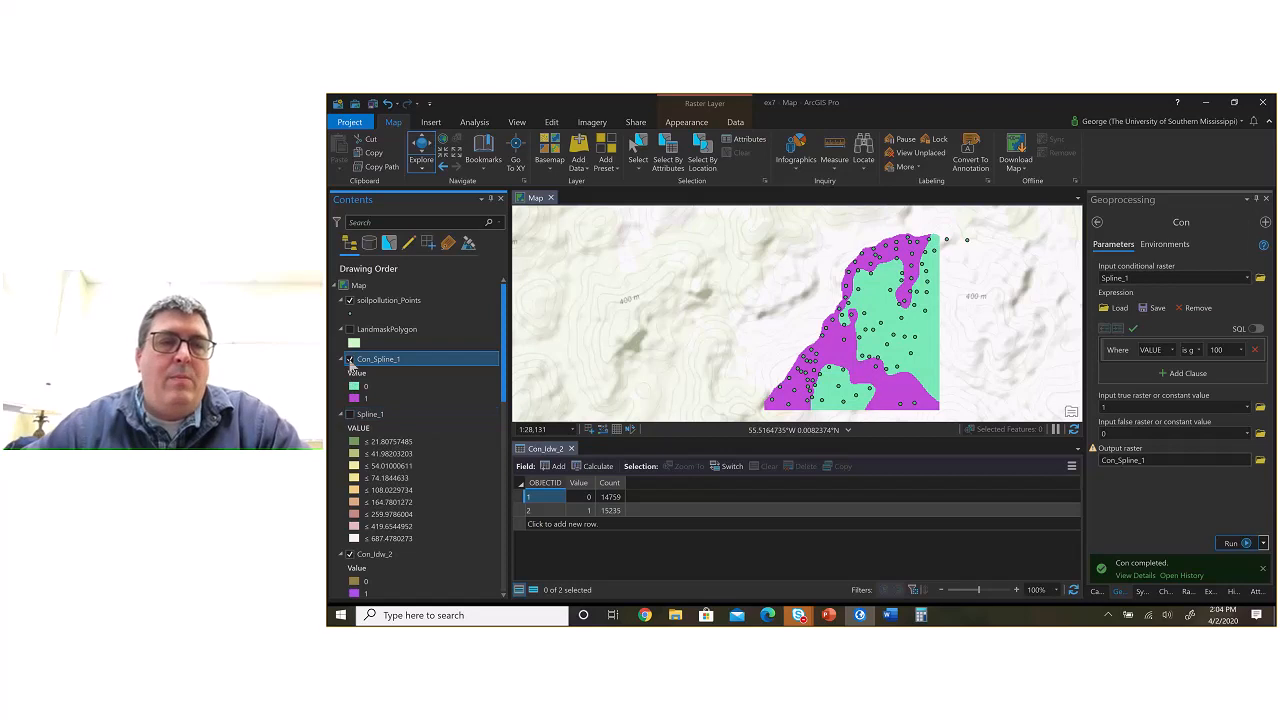
{"action": "left_click", "coordinate": [349, 360]}
Step: Show Spline_1 again and toggle Con_Spline_1 over it to compare the surface with its over-100 areas
{"action": "left_click", "coordinate": [350, 414]}
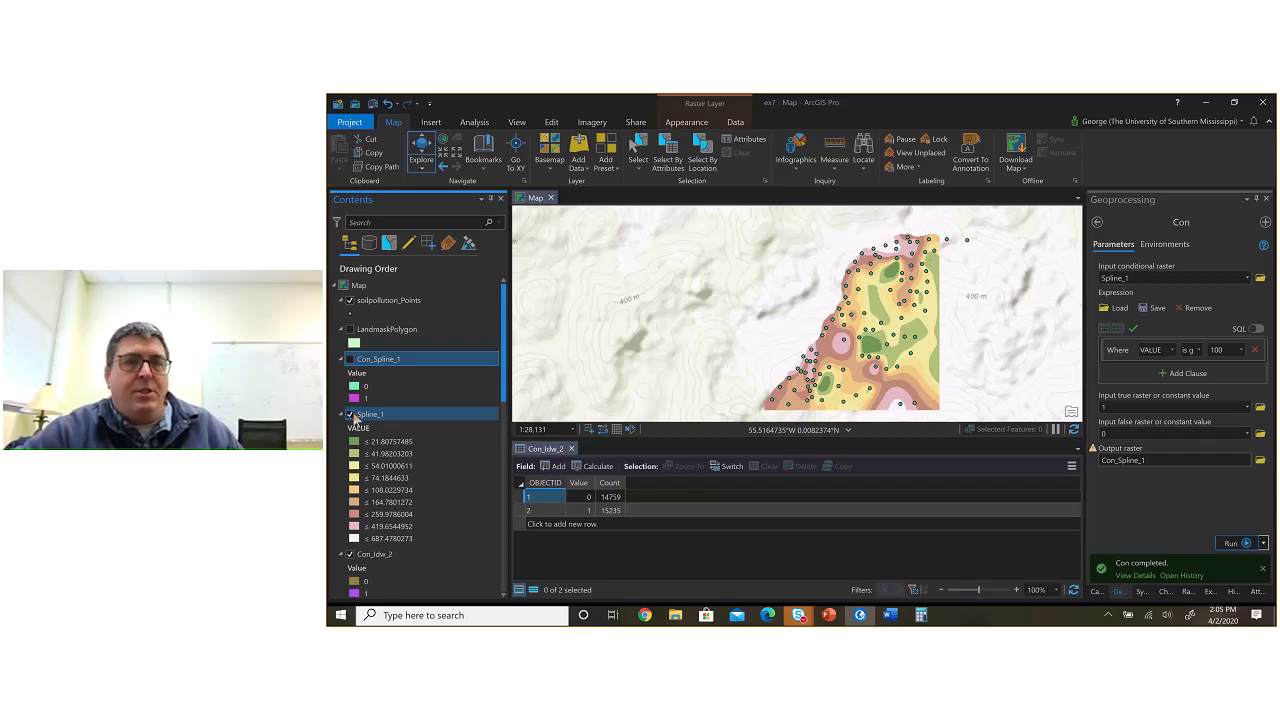
{"action": "left_click", "coordinate": [352, 360]}
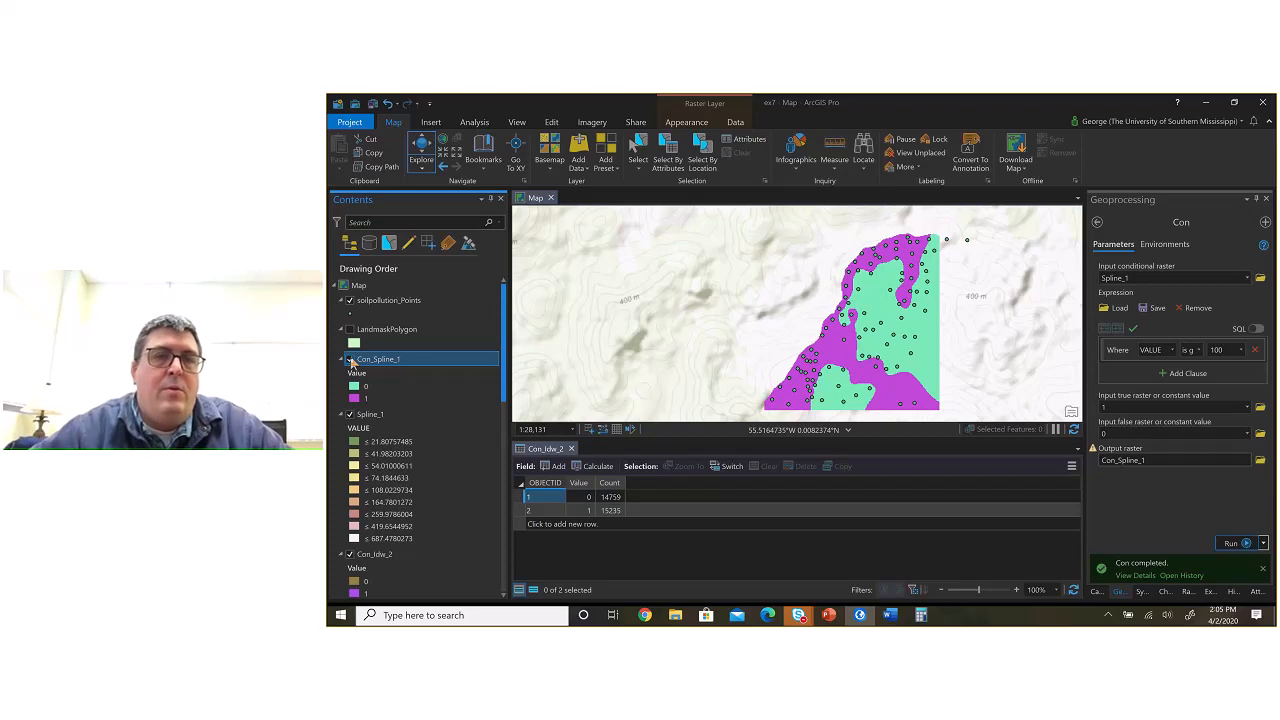
{"action": "left_click", "coordinate": [350, 359]}
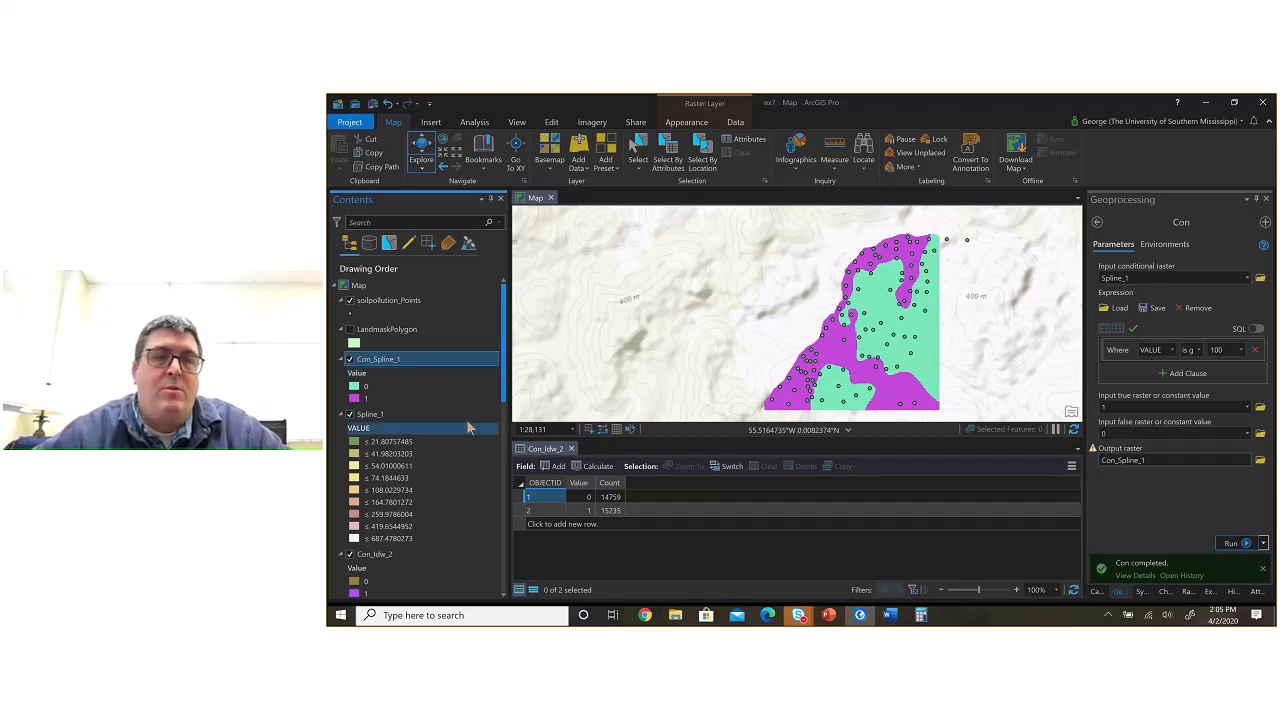
Step: Open Con_Spline_1's attribute table and copy the cell count for value 1
{"action": "right_click", "coordinate": [386, 364]}
{"action": "left_click", "coordinate": [432, 152]}
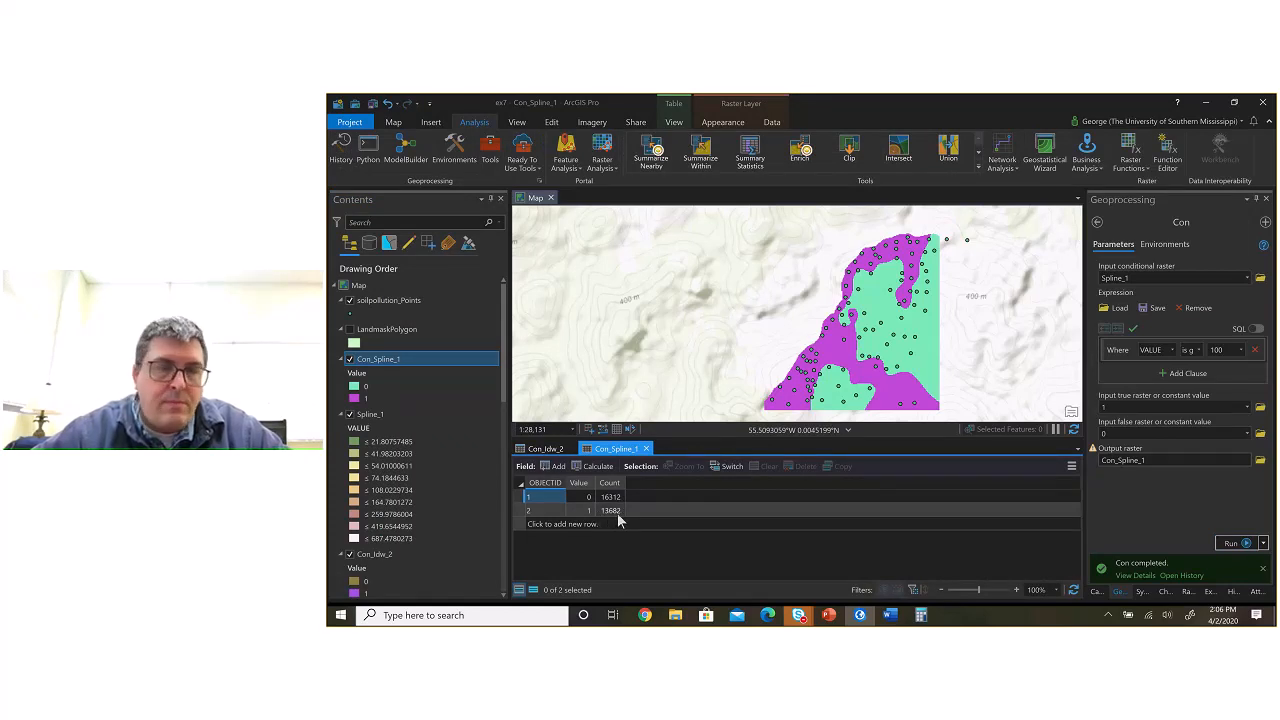
{"action": "left_click", "coordinate": [617, 511]}
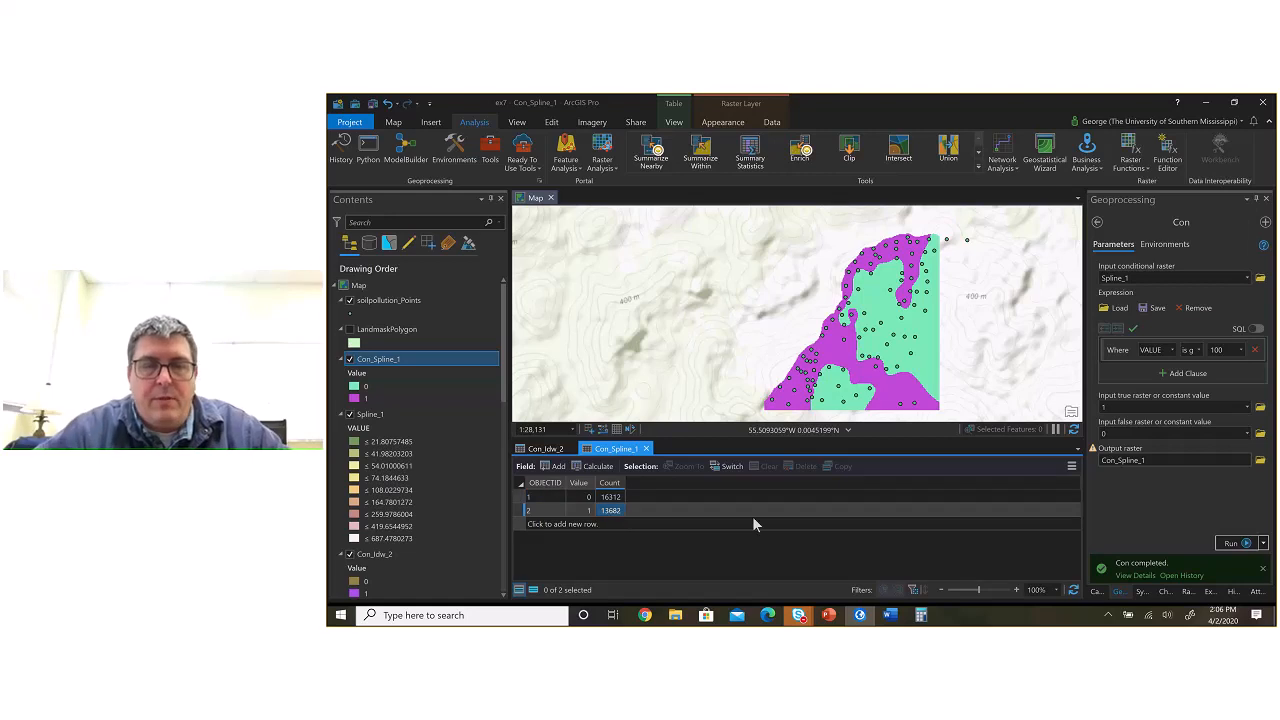
Step: Open Calculator and divide the copied count 13682 by 29994 cells
{"action": "key", "text": "super"}
{"action": "type", "text": "calc"}
{"action": "key", "text": "Return"}
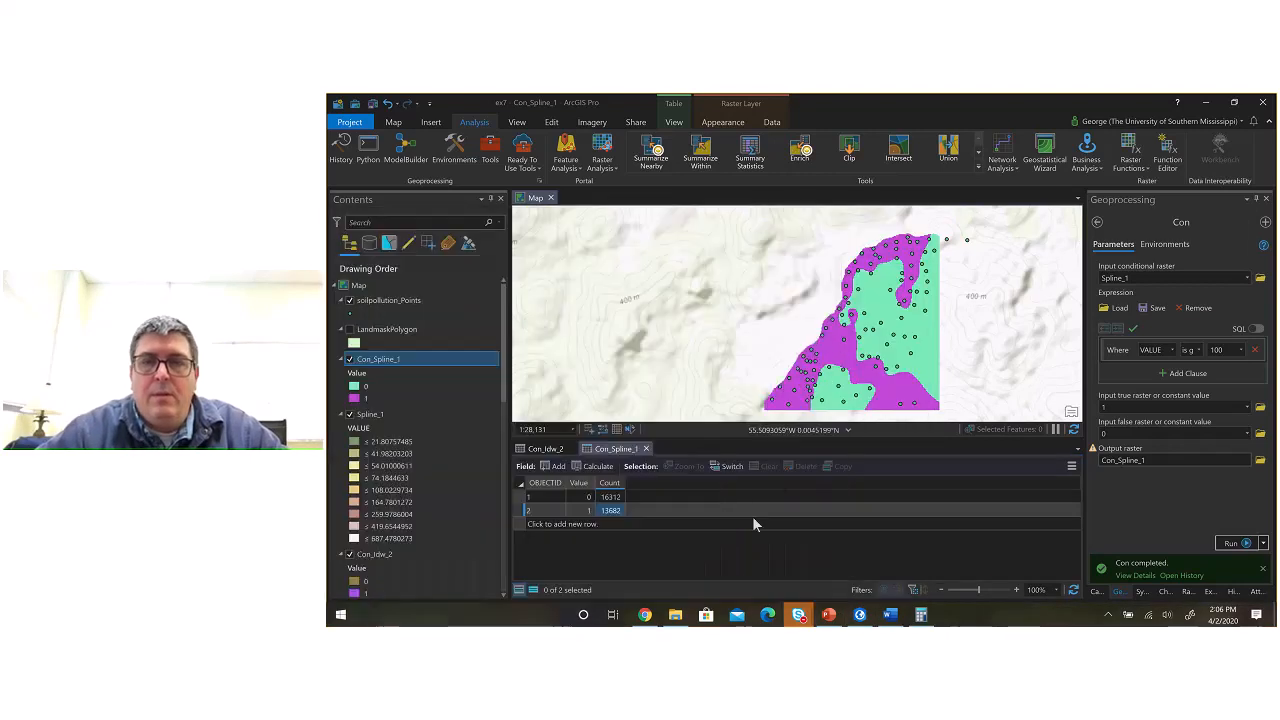
{"action": "type", "text": "13682"}
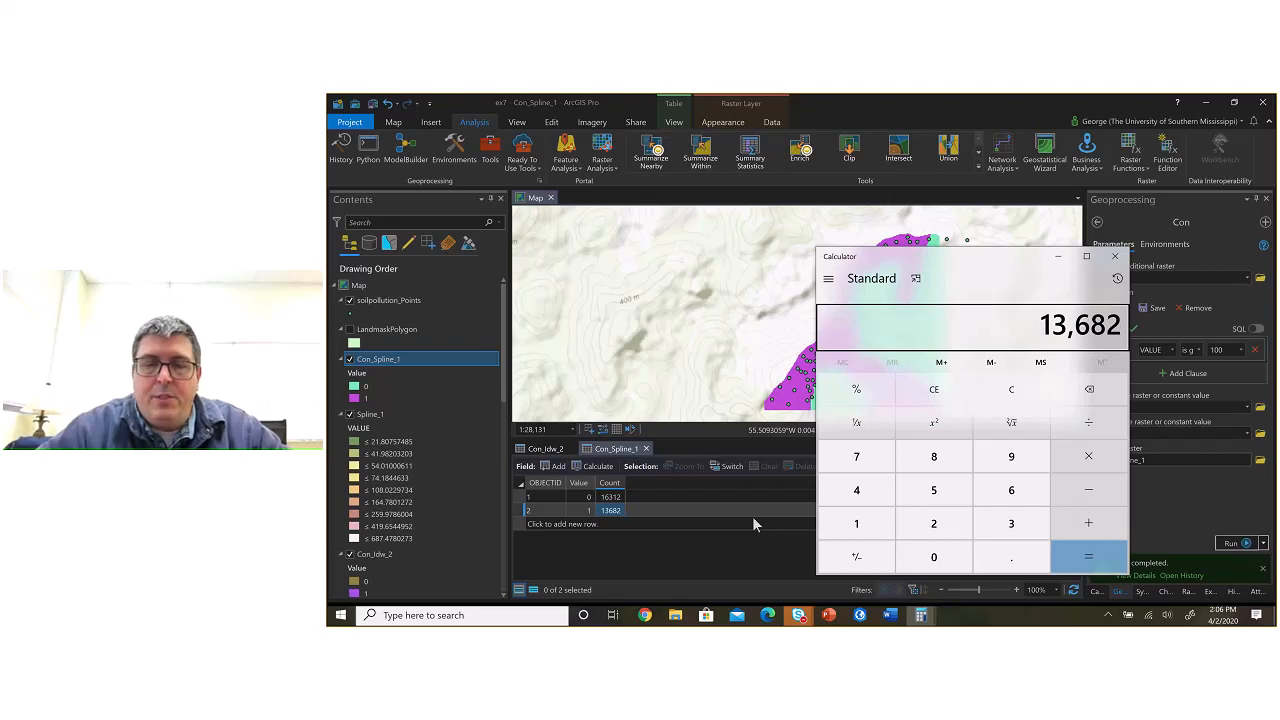
{"action": "type", "text": "/2999"}
{"action": "type", "text": "4"}
{"action": "key", "text": "Return"}
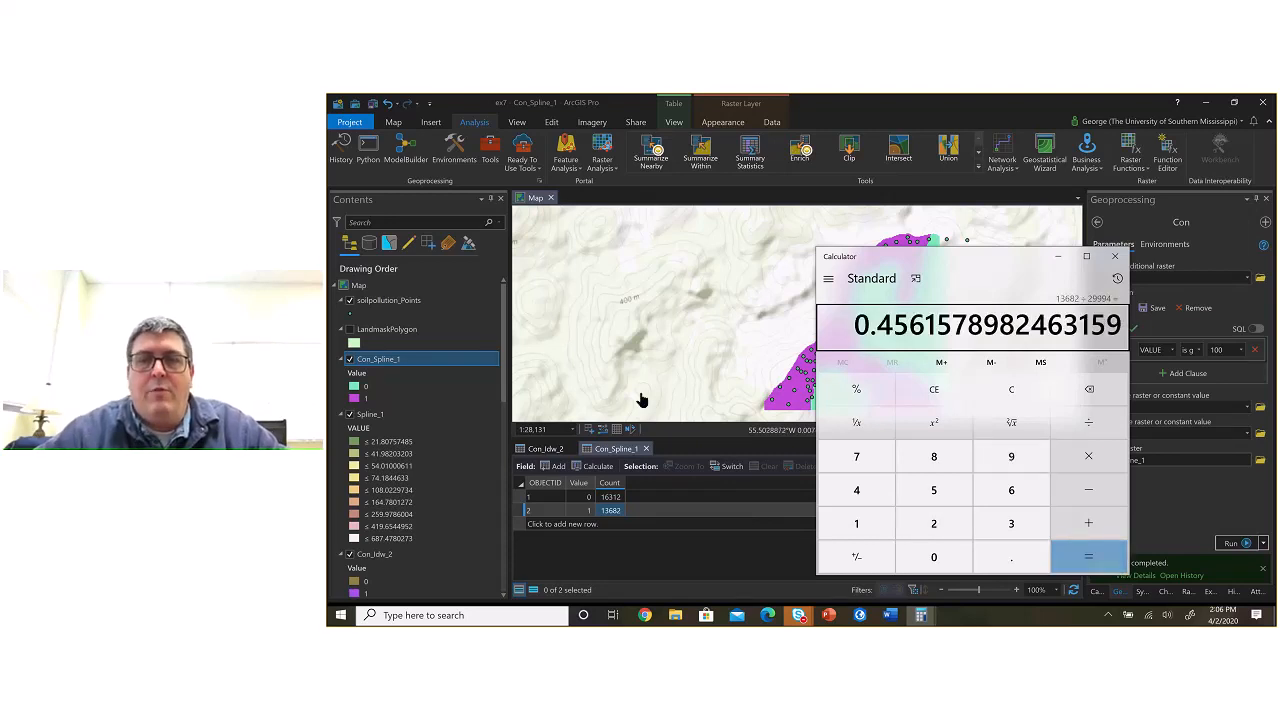
Step: Copy the result's first four decimals into the Spline row's % Area over 100 cell in Word as 45.61%, and save the document
{"action": "left_click_drag", "start_coordinate": [934, 330], "coordinate": [874, 335]}
{"action": "key", "text": "ctrl+c"}
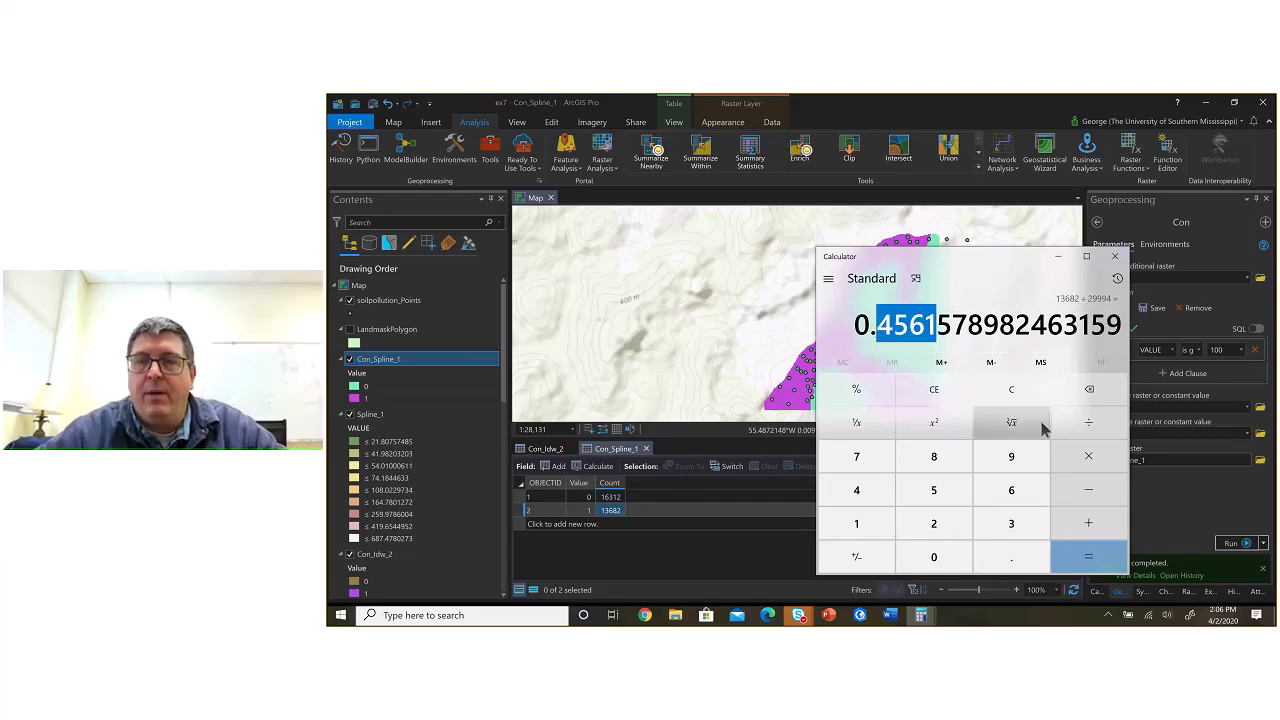
{"action": "key", "text": "alt+Tab"}
{"action": "key", "text": "alt+Tab"}
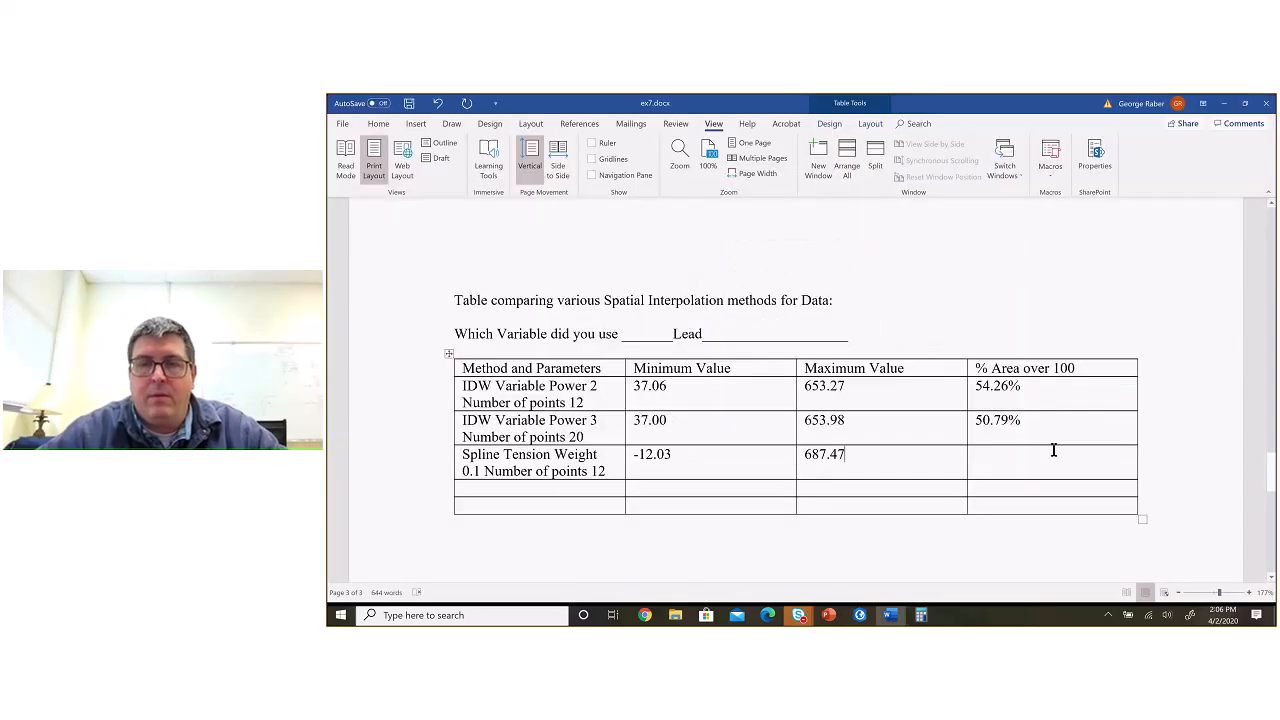
{"action": "left_click", "coordinate": [1010, 457]}
{"action": "key", "text": "ctrl+v"}
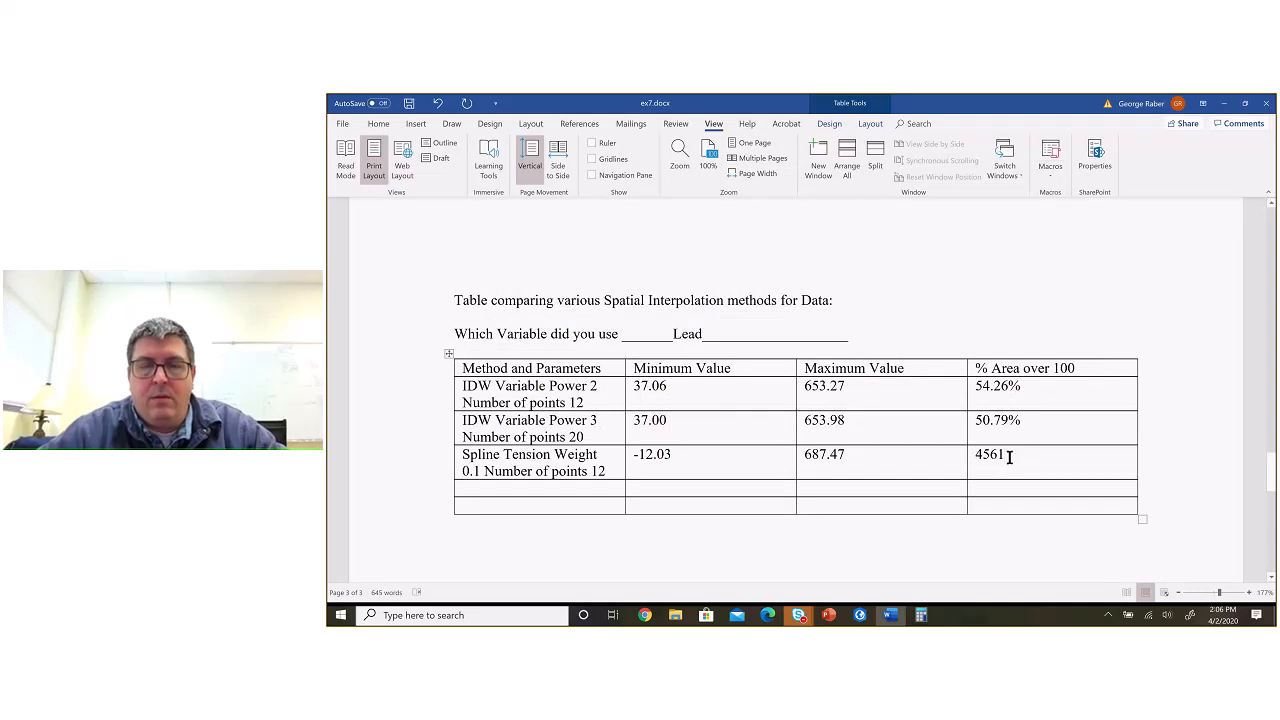
{"action": "type", "text": "%"}
{"action": "key", "text": "Left"}
{"action": "key", "text": "Left"}
{"action": "key", "text": "Left"}
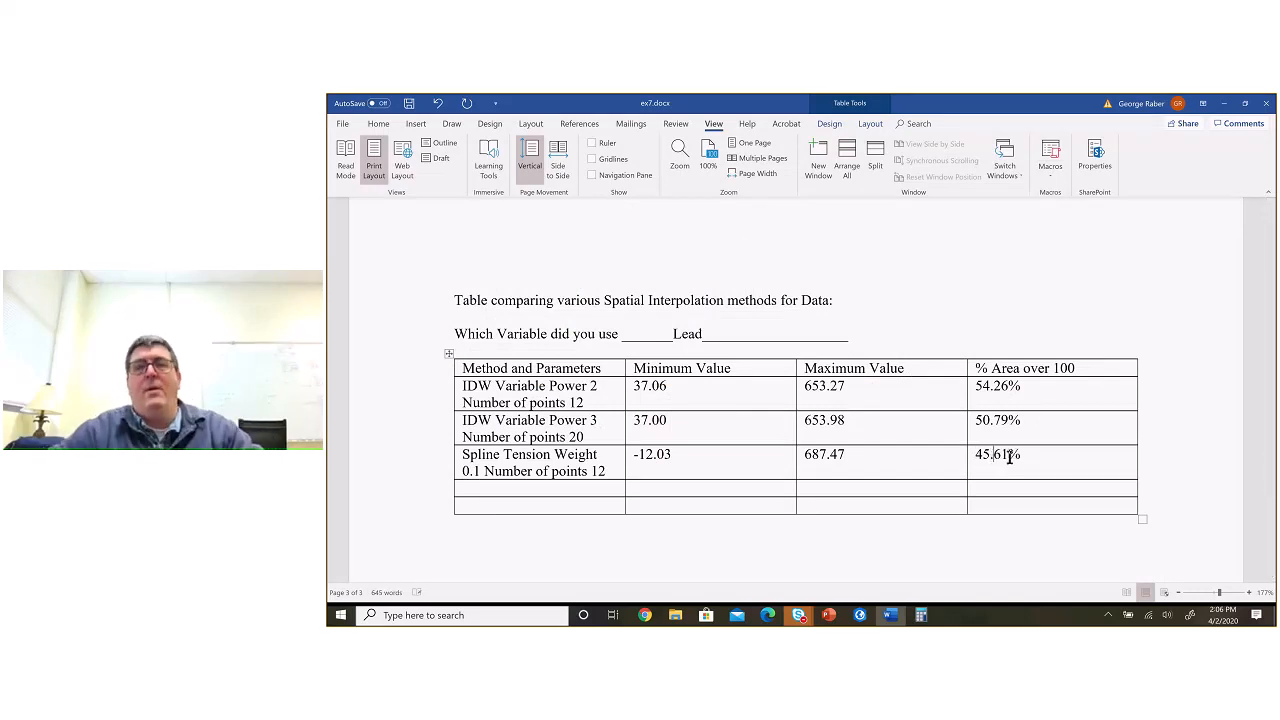
{"action": "type", "text": "."}
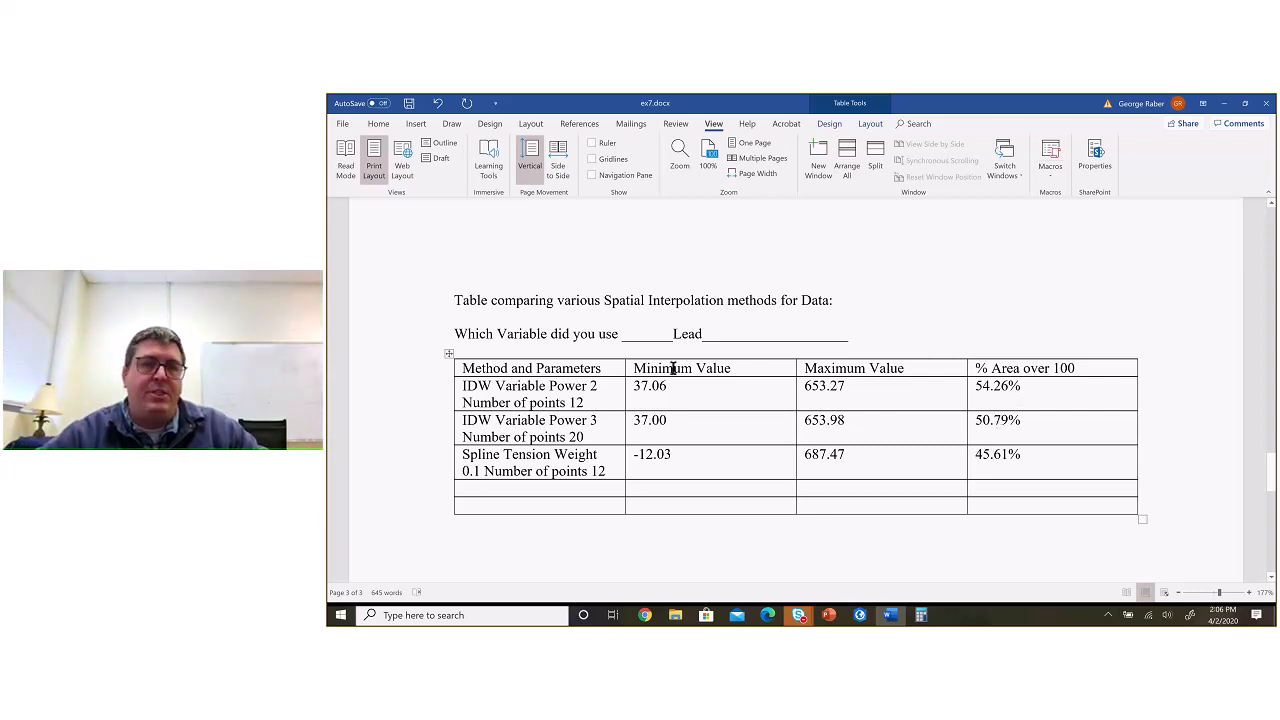
{"action": "key", "text": "ctrl+s"}
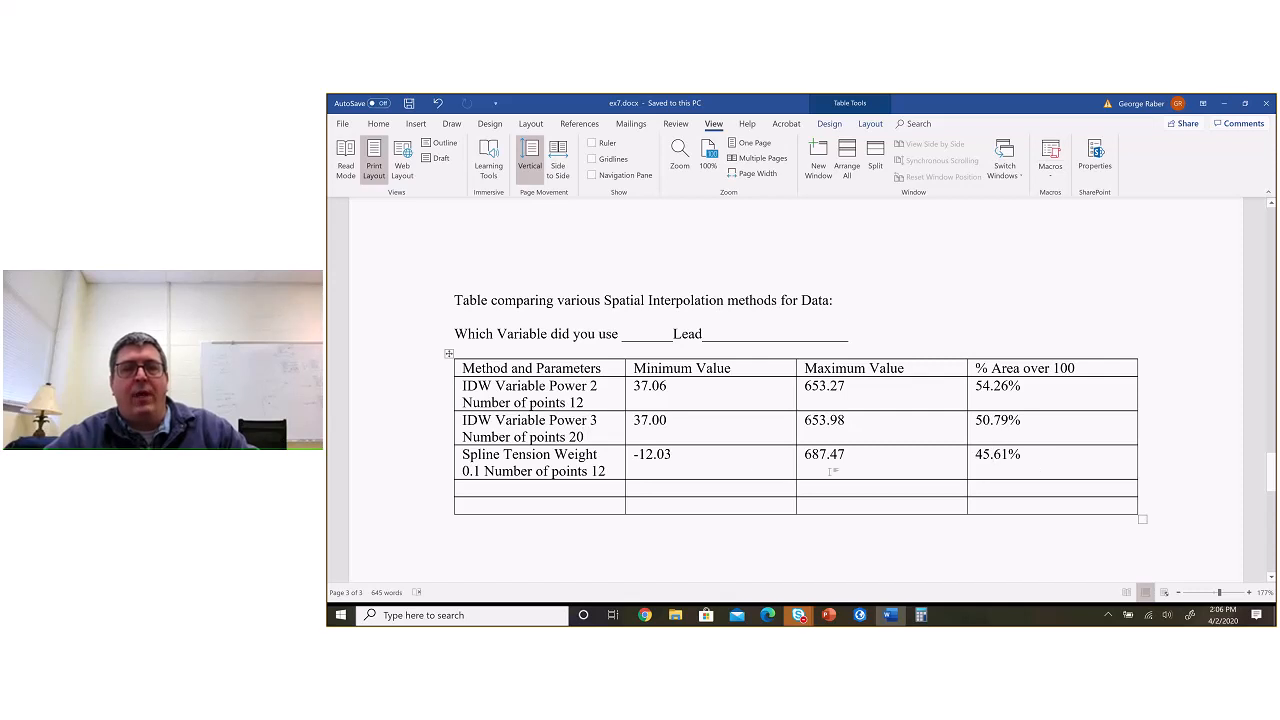
Step: Highlight the two empty comparison-table rows and review the report instructions on required interpolations, maps and differences to look for
{"action": "left_click_drag", "start_coordinate": [600, 494], "coordinate": [977, 506]}
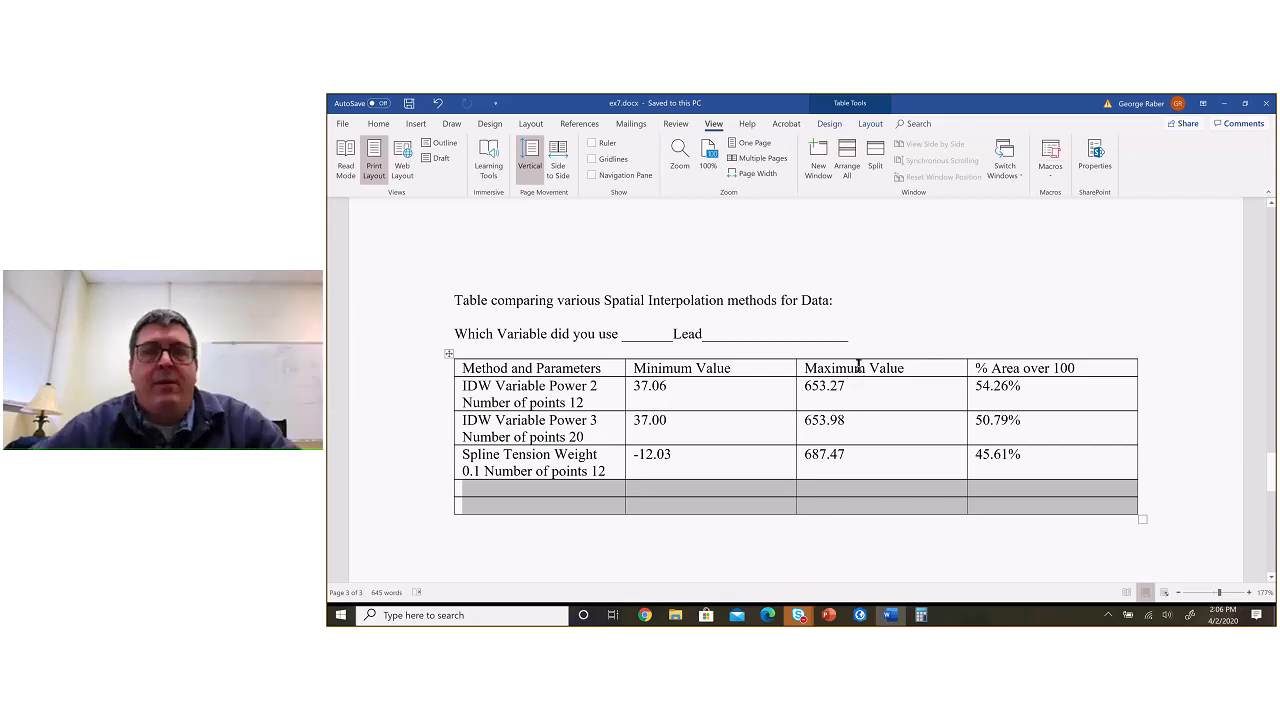
{"action": "scroll", "coordinate": [858, 366], "scroll_direction": "up", "scroll_amount": 10}
{"action": "scroll", "coordinate": [858, 366], "scroll_direction": "up", "scroll_amount": 10}
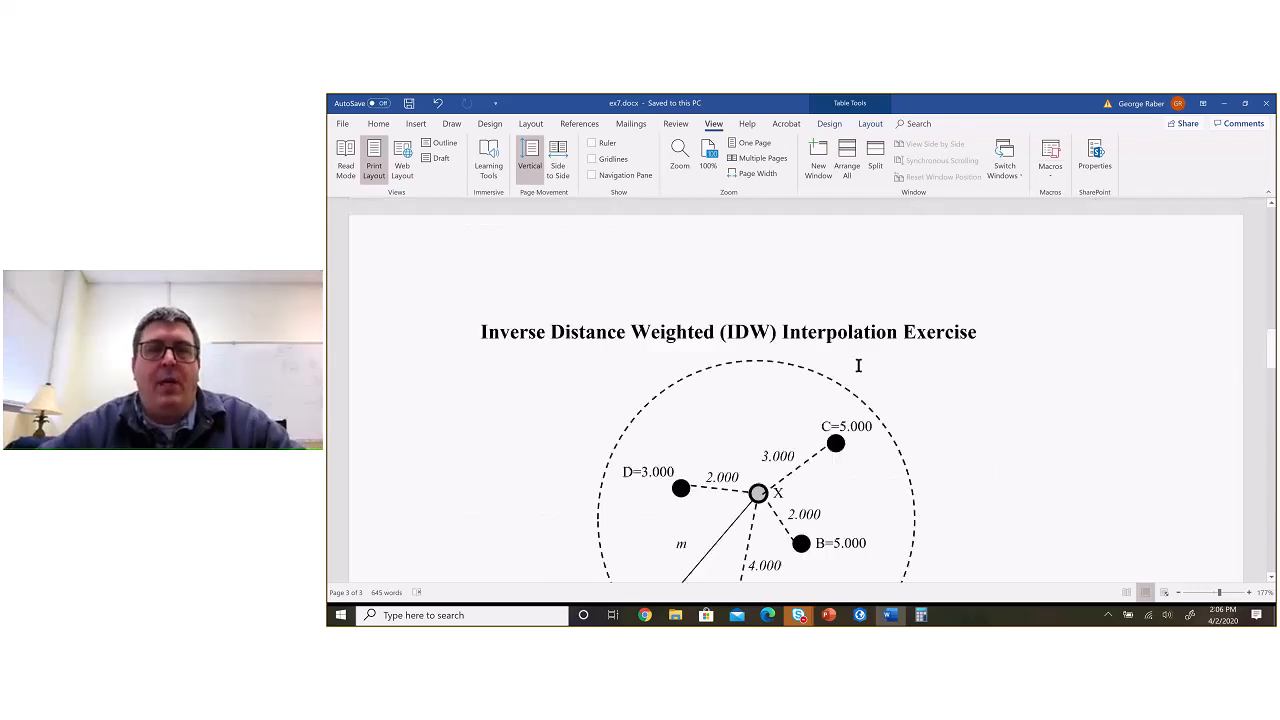
{"action": "scroll", "coordinate": [858, 366], "scroll_direction": "down", "scroll_amount": 10}
{"action": "scroll", "coordinate": [858, 366], "scroll_direction": "down", "scroll_amount": 1}
{"action": "scroll", "coordinate": [858, 366], "scroll_direction": "down", "scroll_amount": 1}
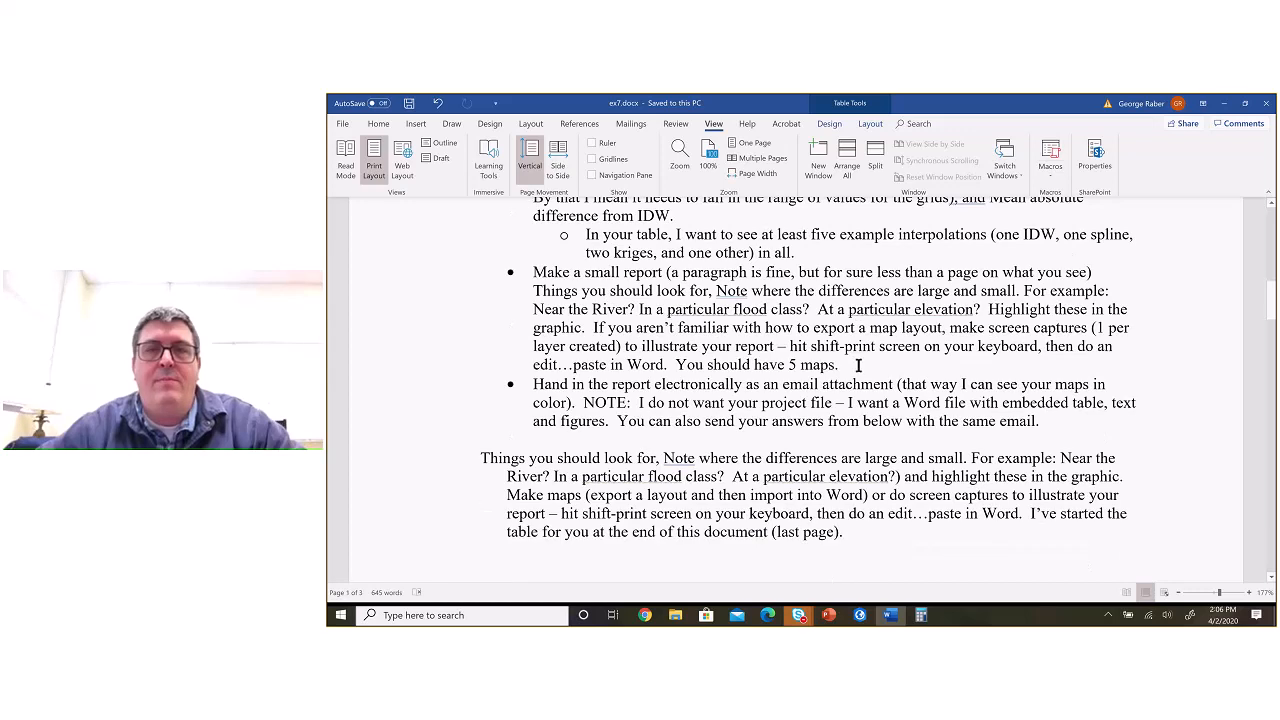
{"action": "scroll", "coordinate": [858, 366], "scroll_direction": "up", "scroll_amount": 1}
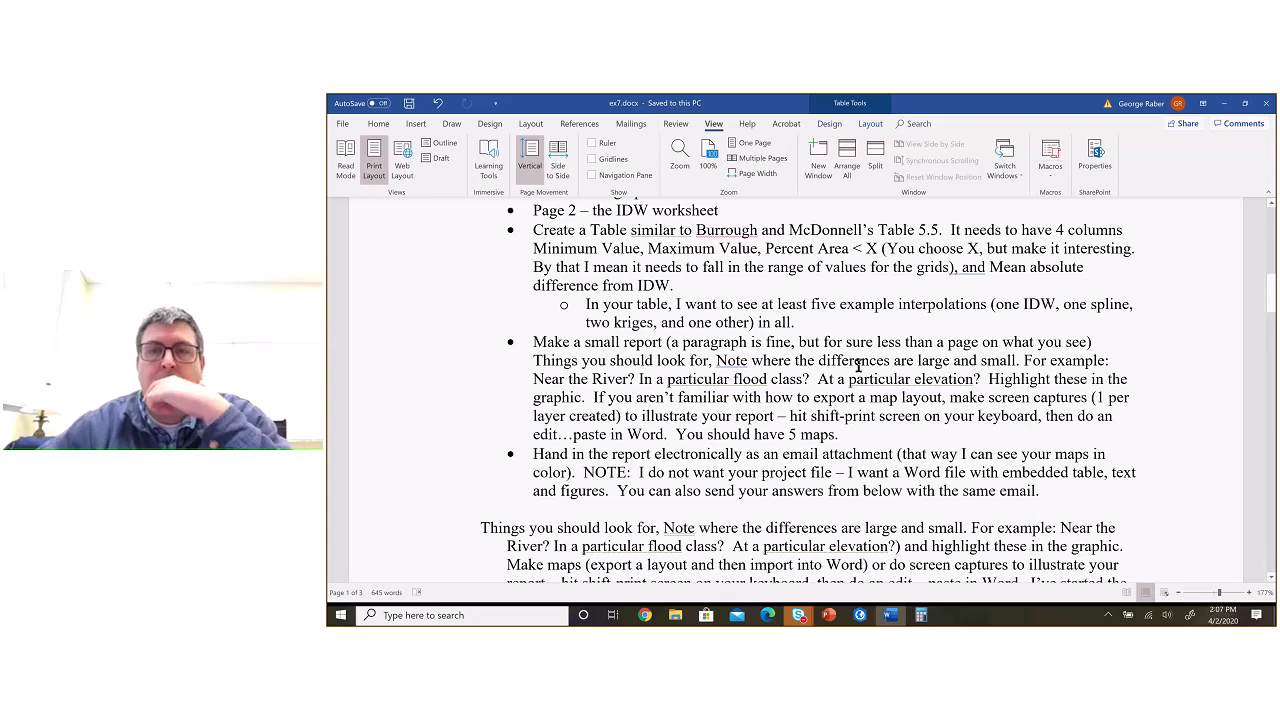
{"action": "scroll", "coordinate": [858, 366], "scroll_direction": "down", "scroll_amount": 1}
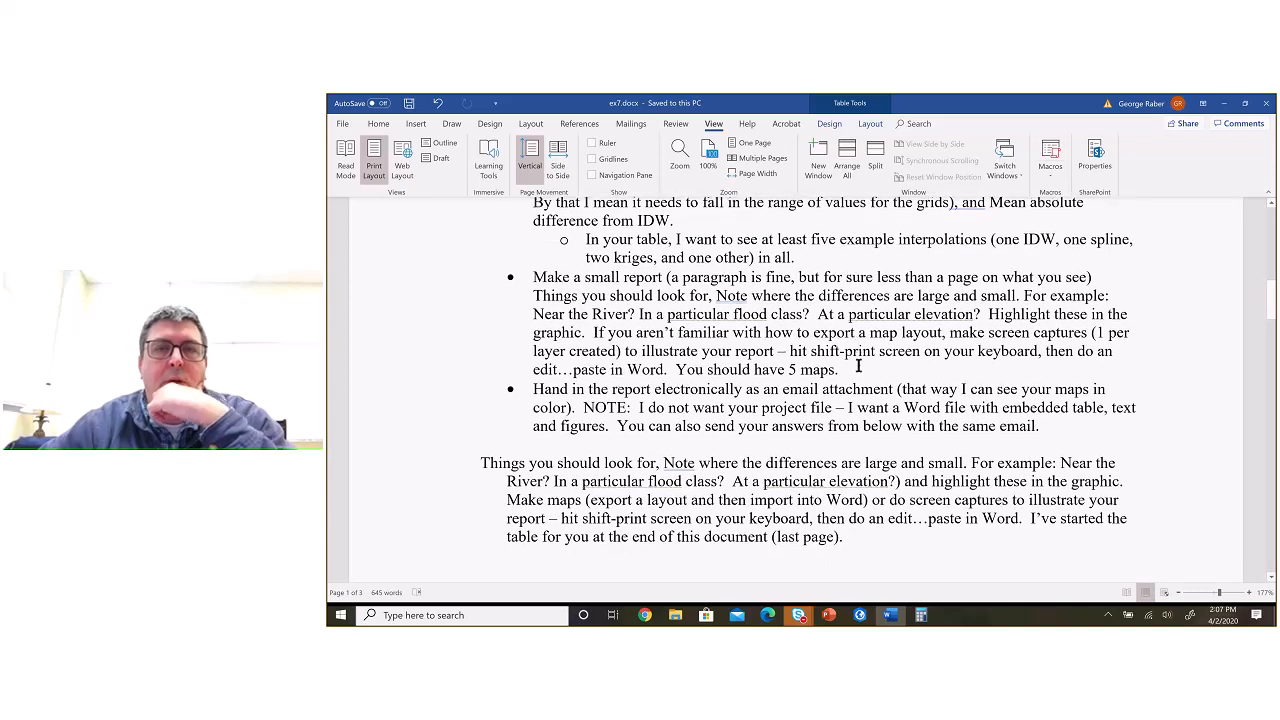
{"action": "scroll", "coordinate": [858, 366], "scroll_direction": "down", "scroll_amount": 1}
{"action": "scroll", "coordinate": [858, 366], "scroll_direction": "down", "scroll_amount": 1}
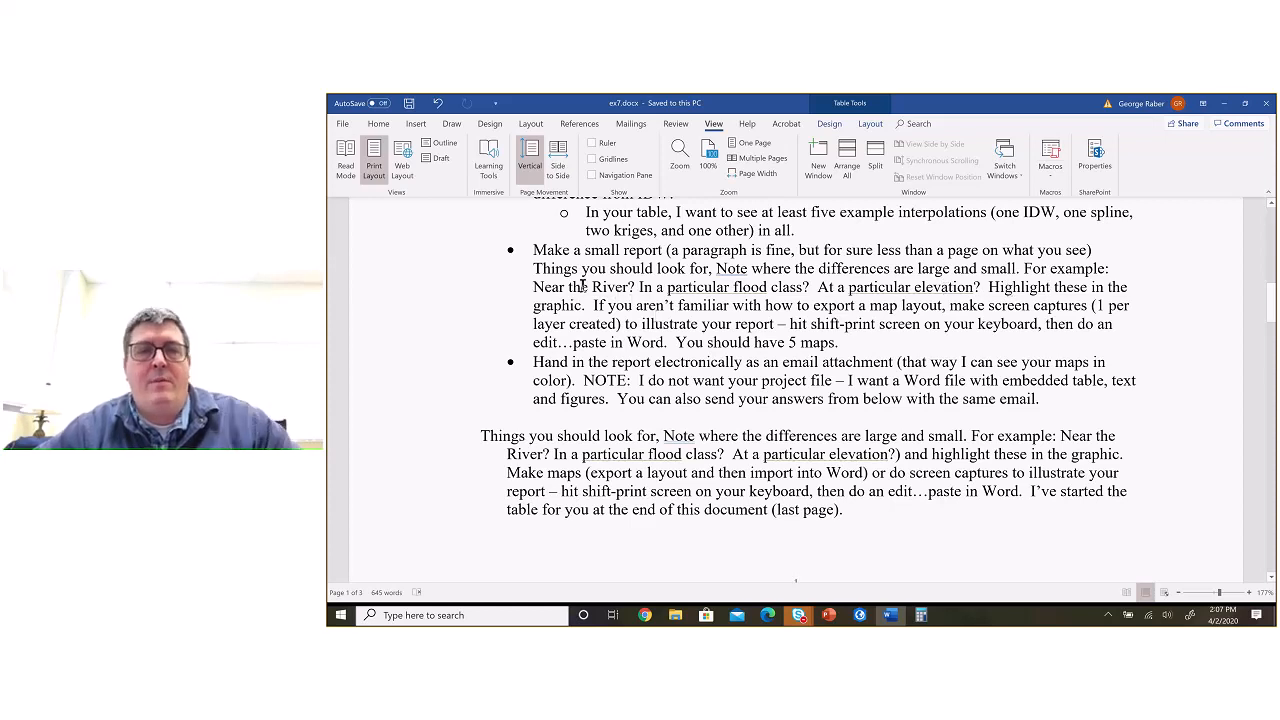
Step: Switch to ArcGIS Pro and examine Con_Spline_1's over-100 areas on the map against the report instructions in Word
{"action": "key", "text": "alt+Tab"}
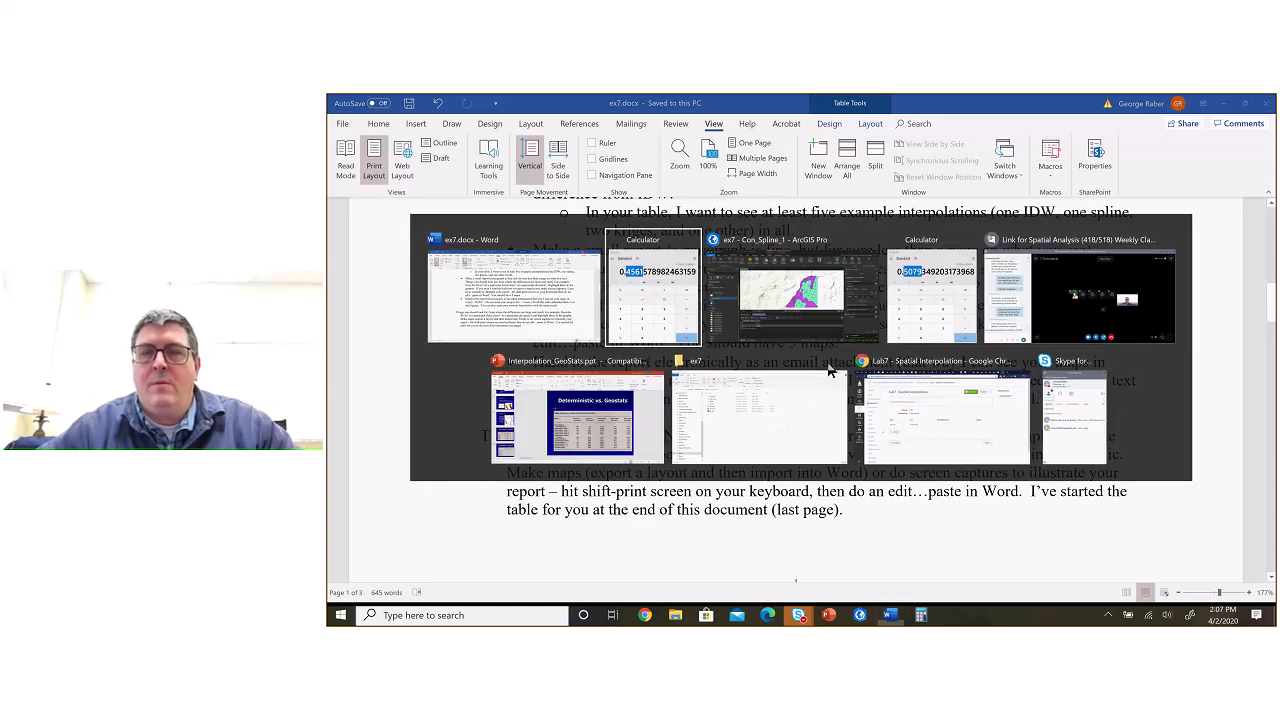
{"action": "key", "text": "alt+Tab"}
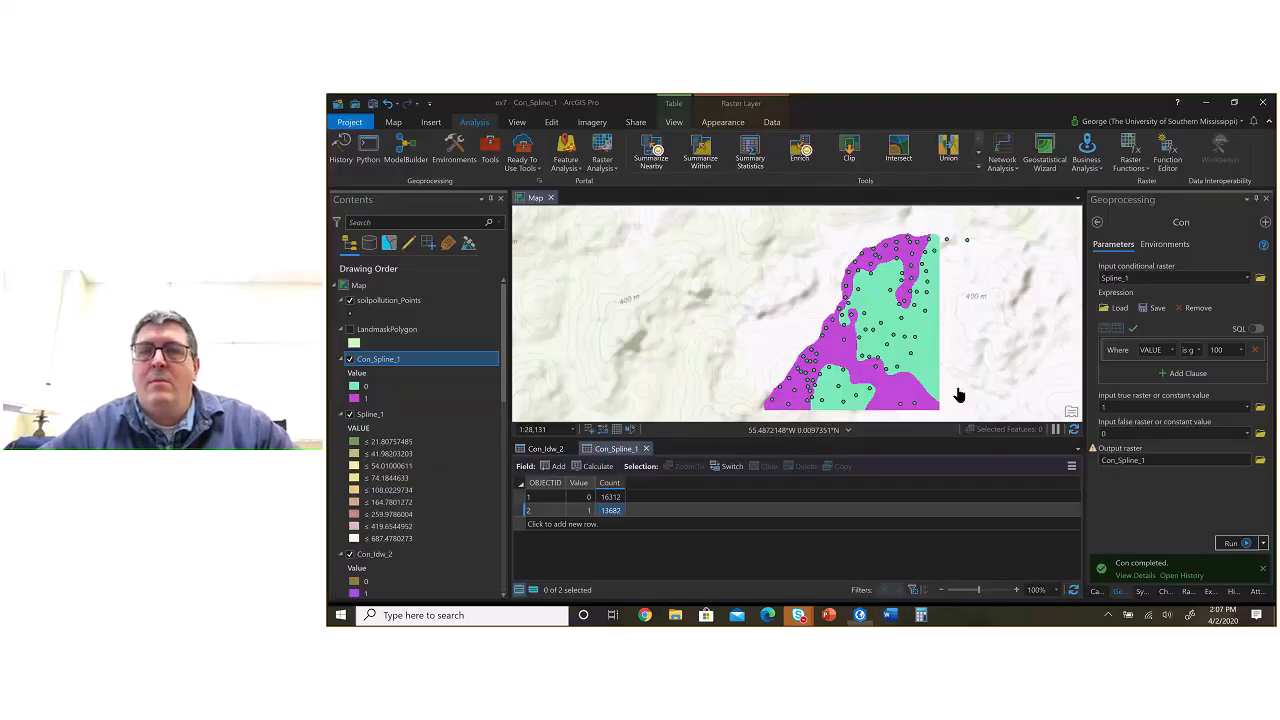
{"action": "scroll", "coordinate": [958, 395], "scroll_direction": "down", "scroll_amount": 2}
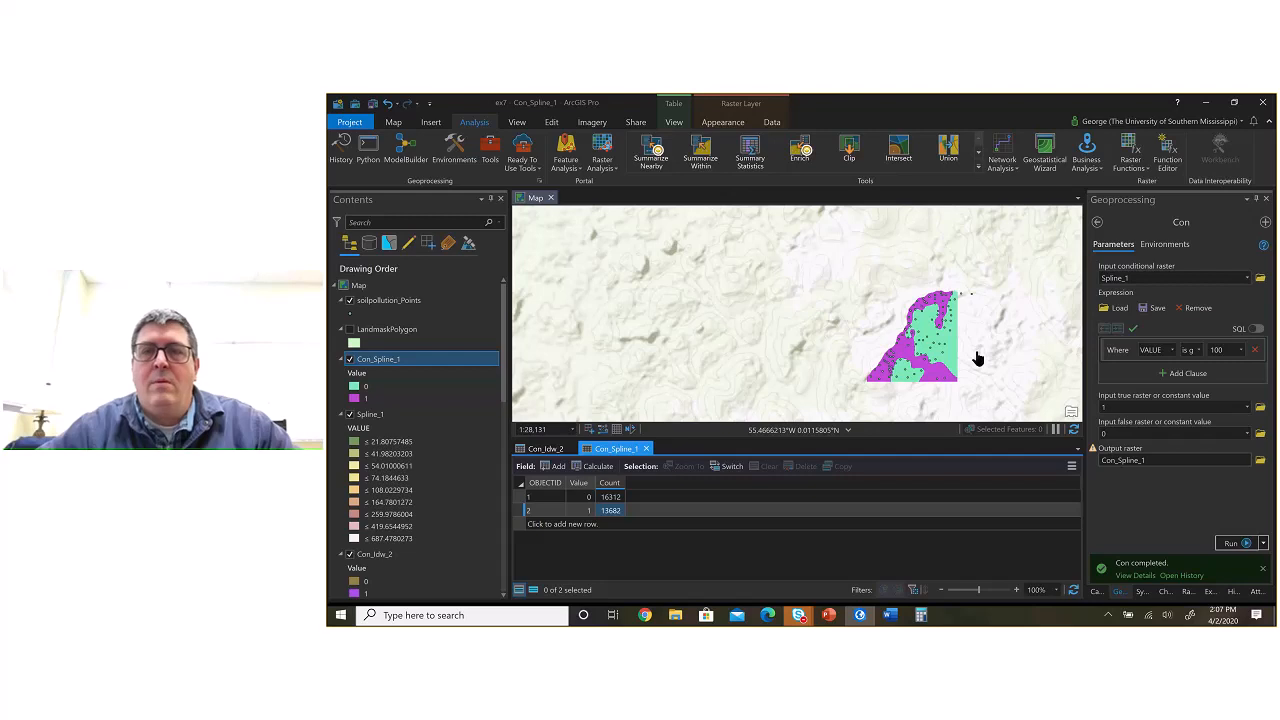
{"action": "scroll", "coordinate": [980, 360], "scroll_direction": "down", "scroll_amount": 2}
{"action": "scroll", "coordinate": [985, 362], "scroll_direction": "down", "scroll_amount": 1}
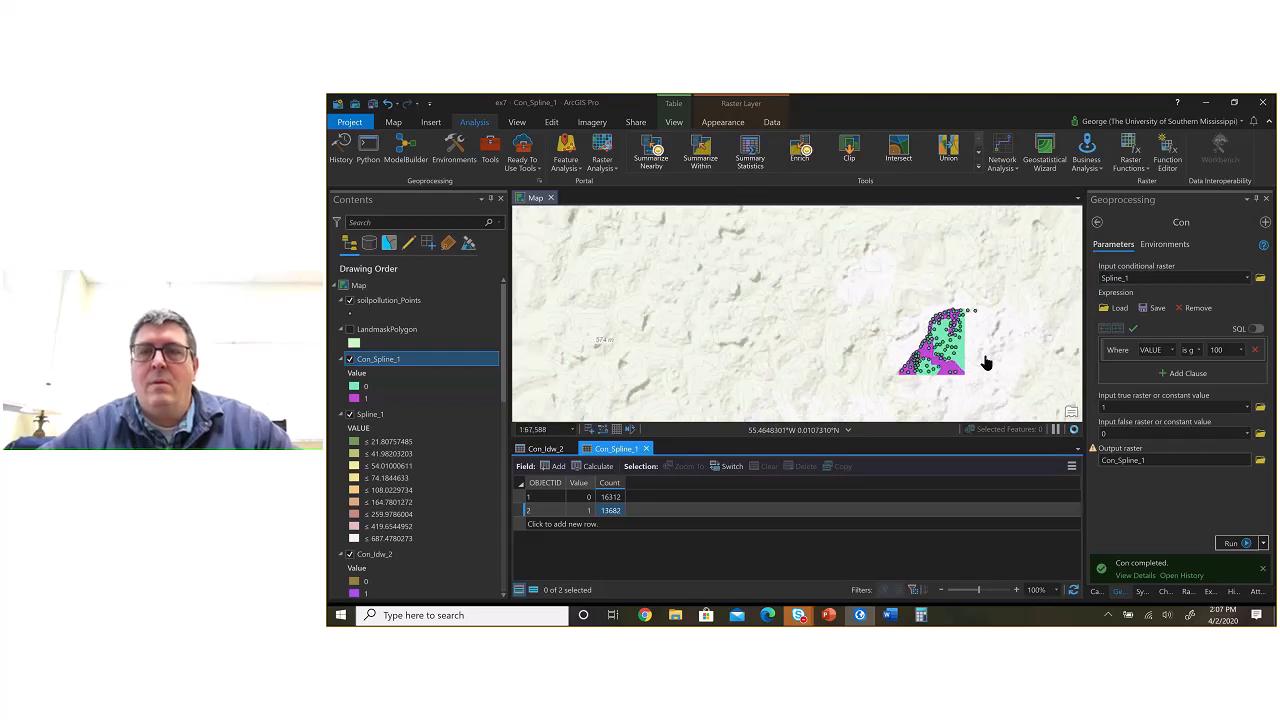
{"action": "scroll", "coordinate": [985, 362], "scroll_direction": "up", "scroll_amount": 2}
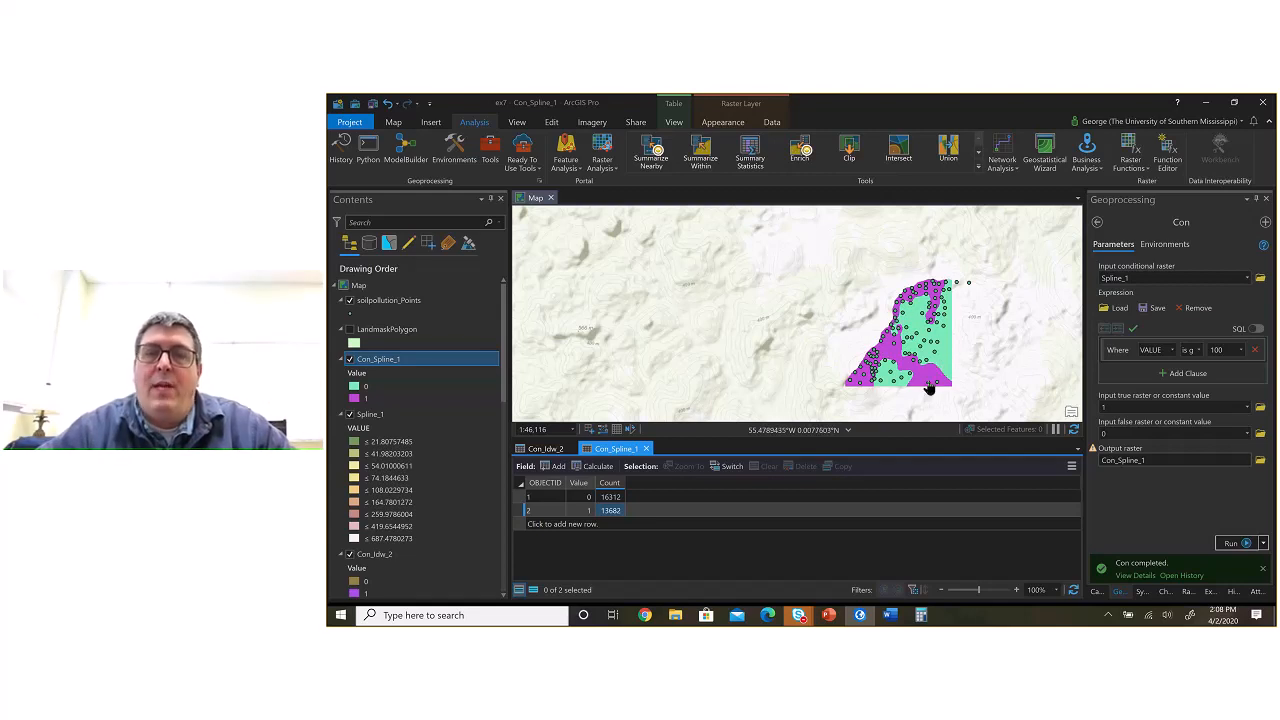
{"action": "key", "text": "alt+Tab"}
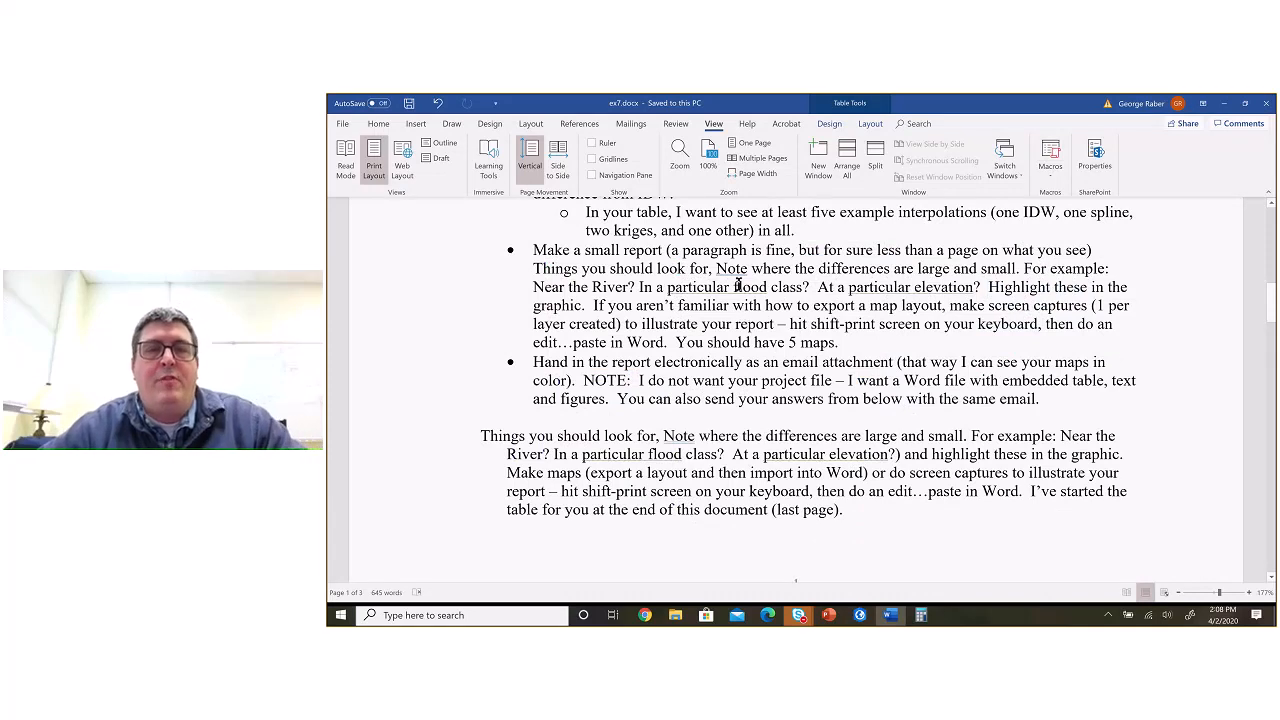
{"action": "key", "text": "alt+Tab"}
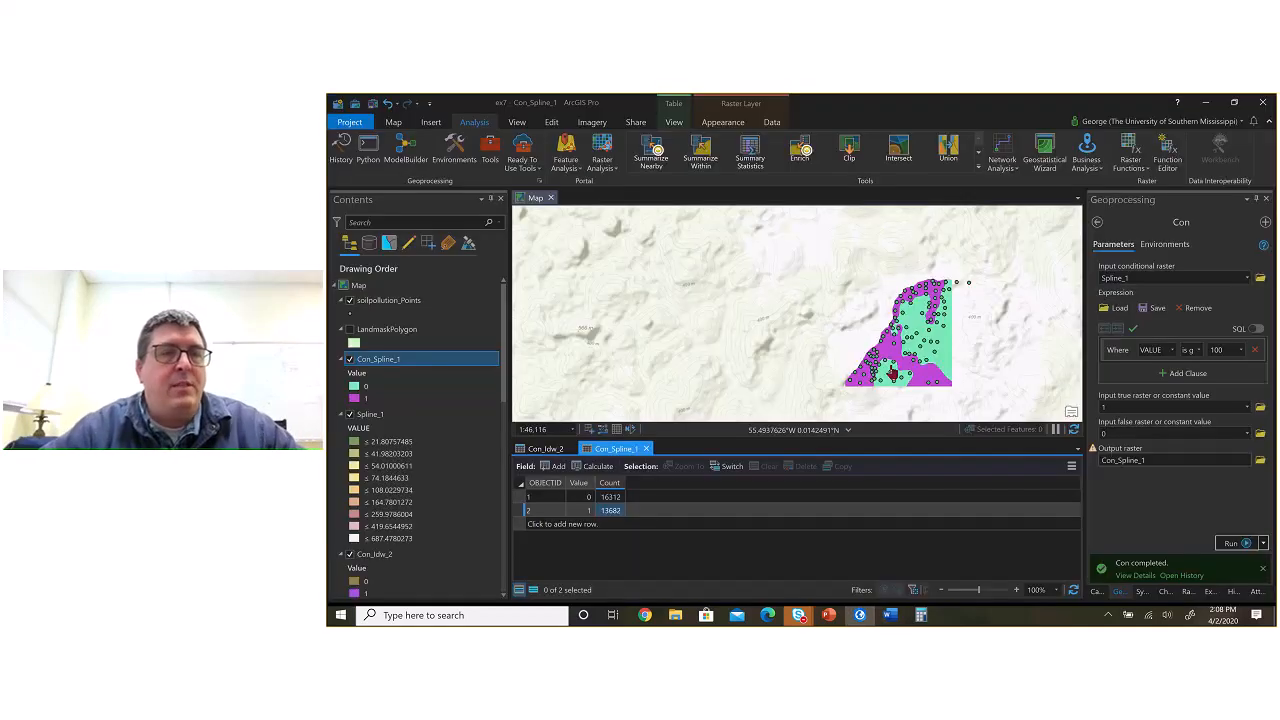
Step: Hide Con_Spline_1, move FloodMaskRaster directly above it in the drawing order, and show FloodMaskRaster
{"action": "left_click", "coordinate": [350, 359]}
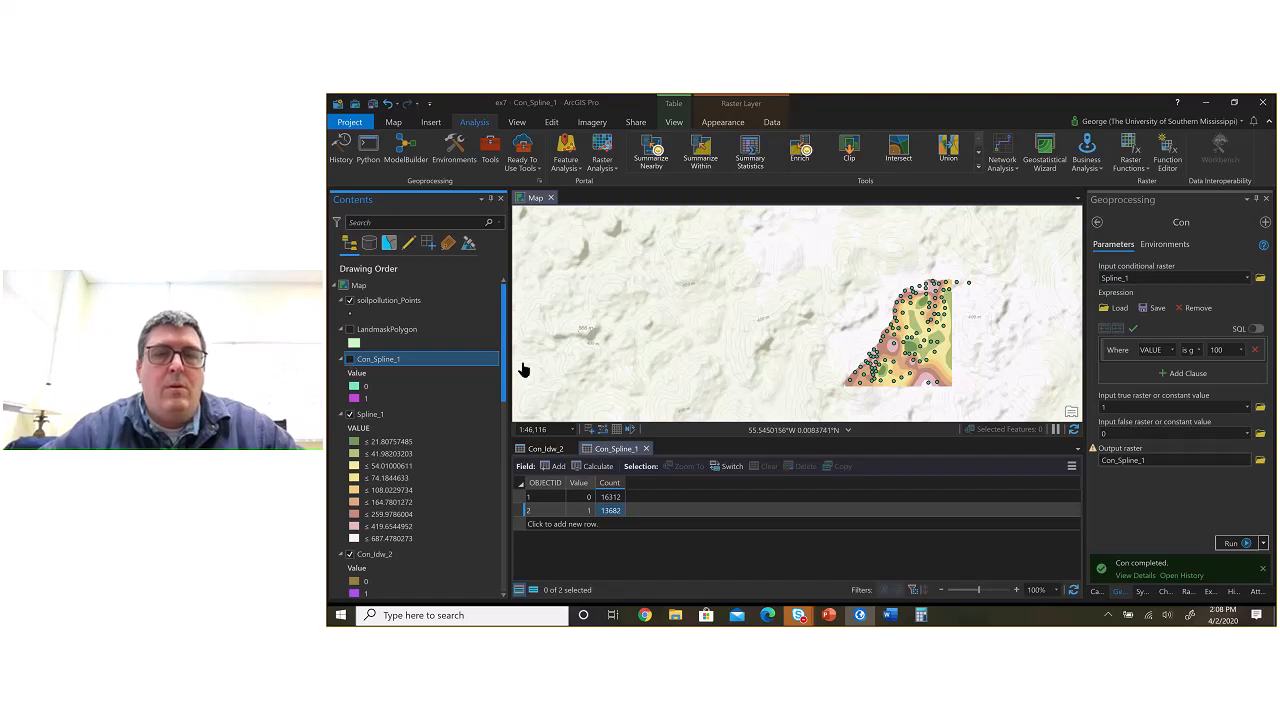
{"action": "left_click_drag", "start_coordinate": [504, 300], "coordinate": [492, 504]}
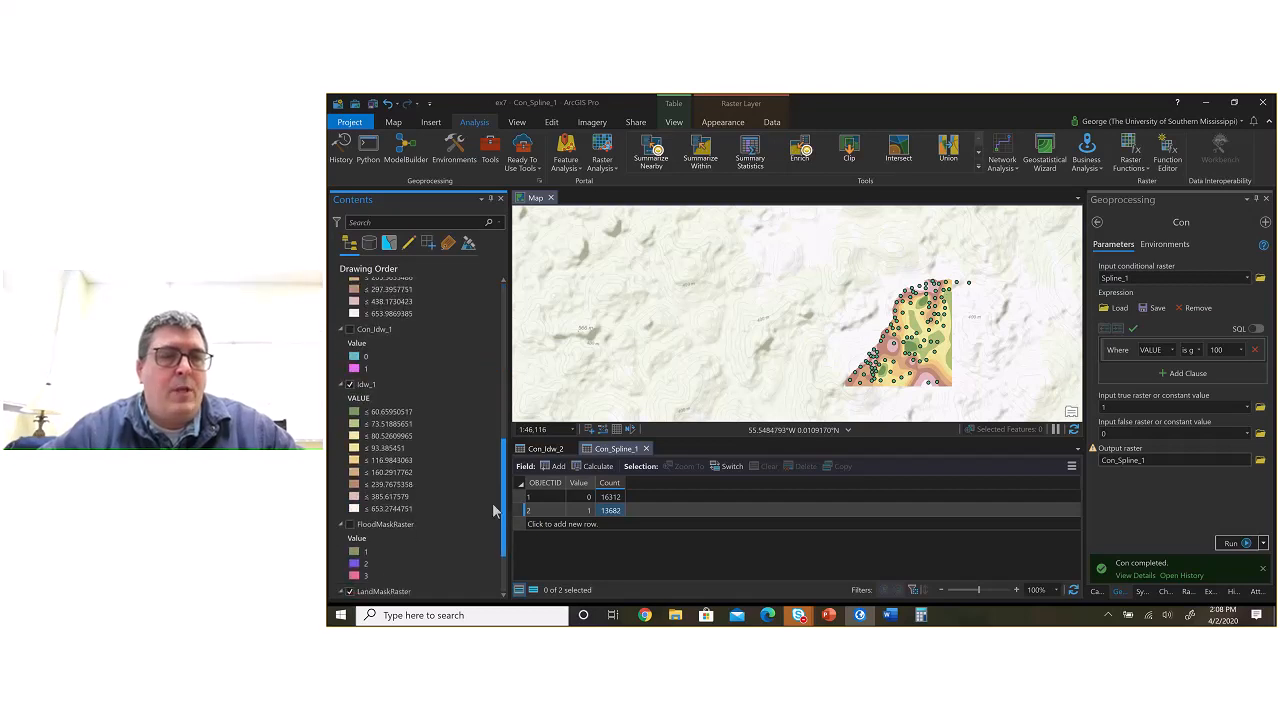
{"action": "left_click", "coordinate": [433, 517]}
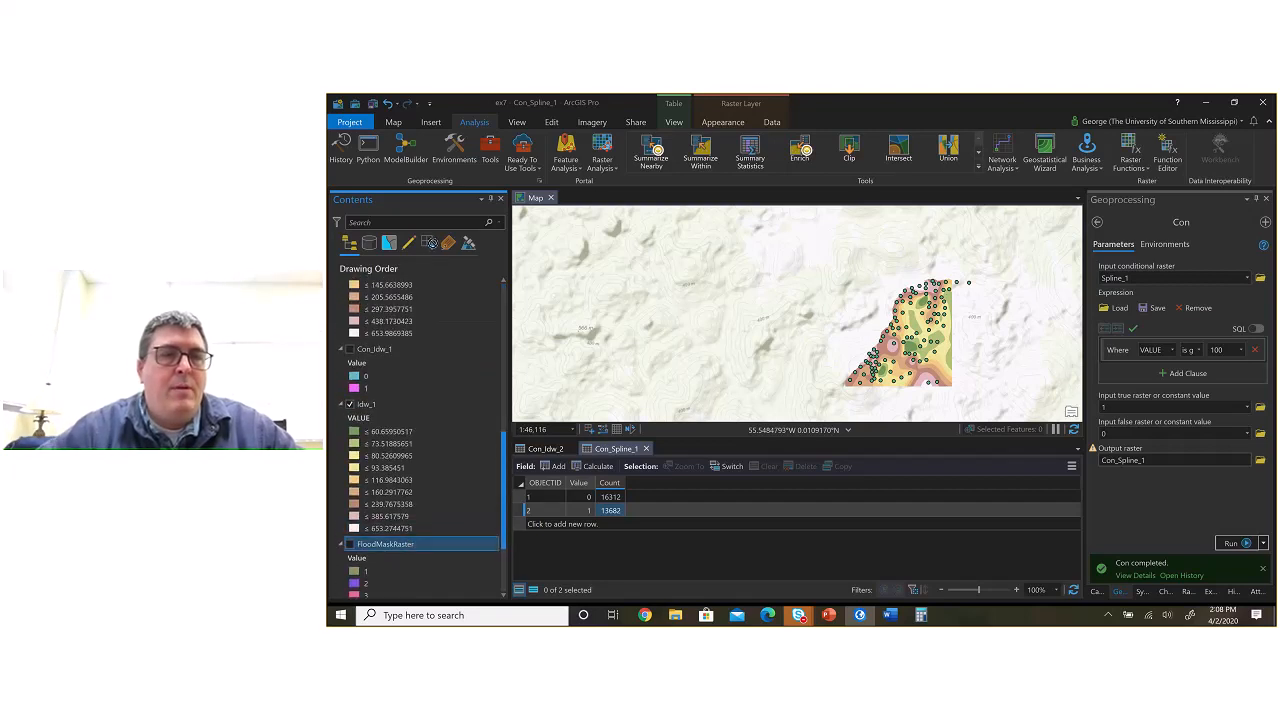
{"action": "scroll", "coordinate": [420, 274], "scroll_direction": "up", "scroll_amount": 10}
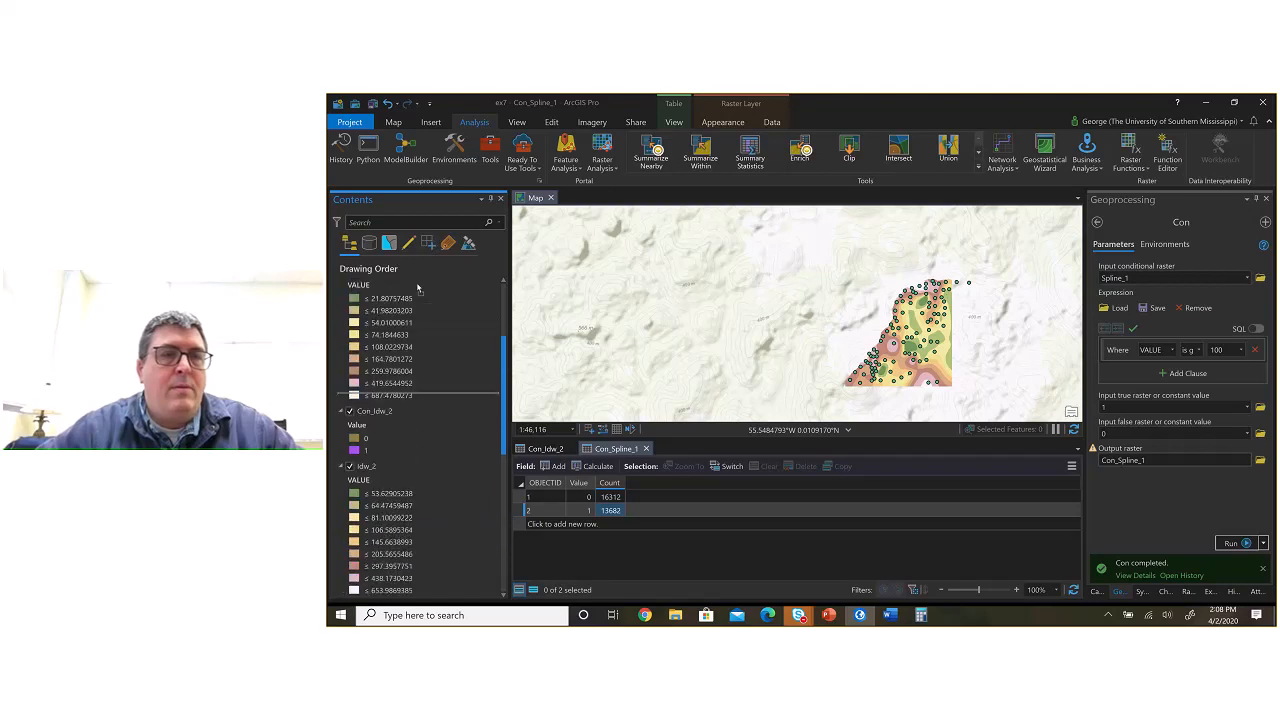
{"action": "scroll", "coordinate": [418, 287], "scroll_direction": "up", "scroll_amount": 1}
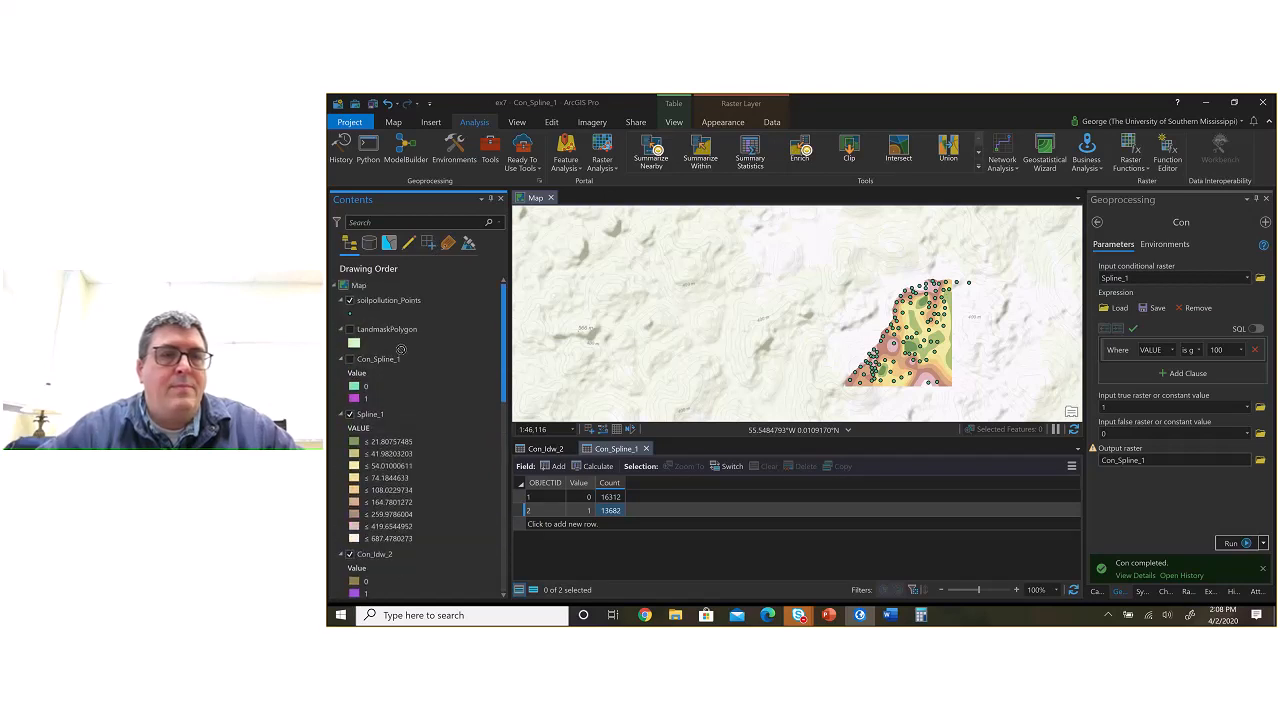
{"action": "left_click_drag", "start_coordinate": [400, 348], "coordinate": [400, 357]}
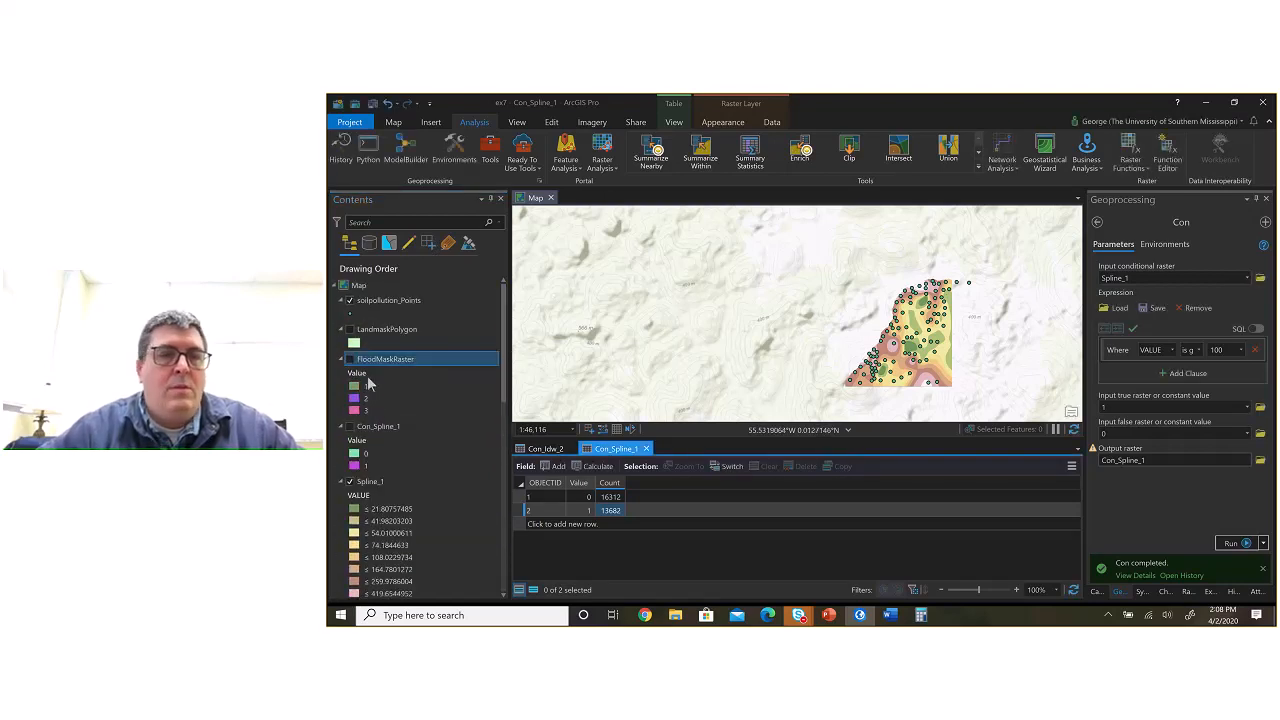
{"action": "left_click", "coordinate": [349, 359]}
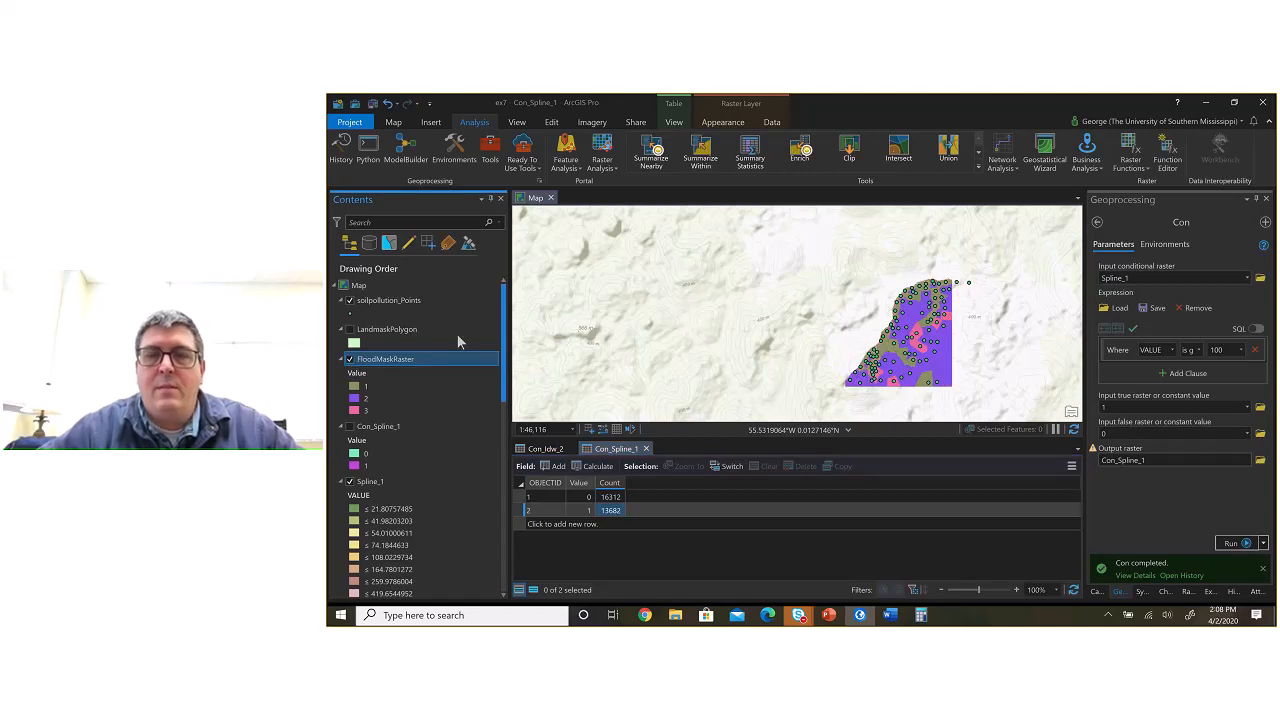
Step: Examine the FloodMaskRaster flood classes around the sample points, checking the Word report instructions in between
{"action": "scroll", "coordinate": [923, 312], "scroll_direction": "up", "scroll_amount": 2}
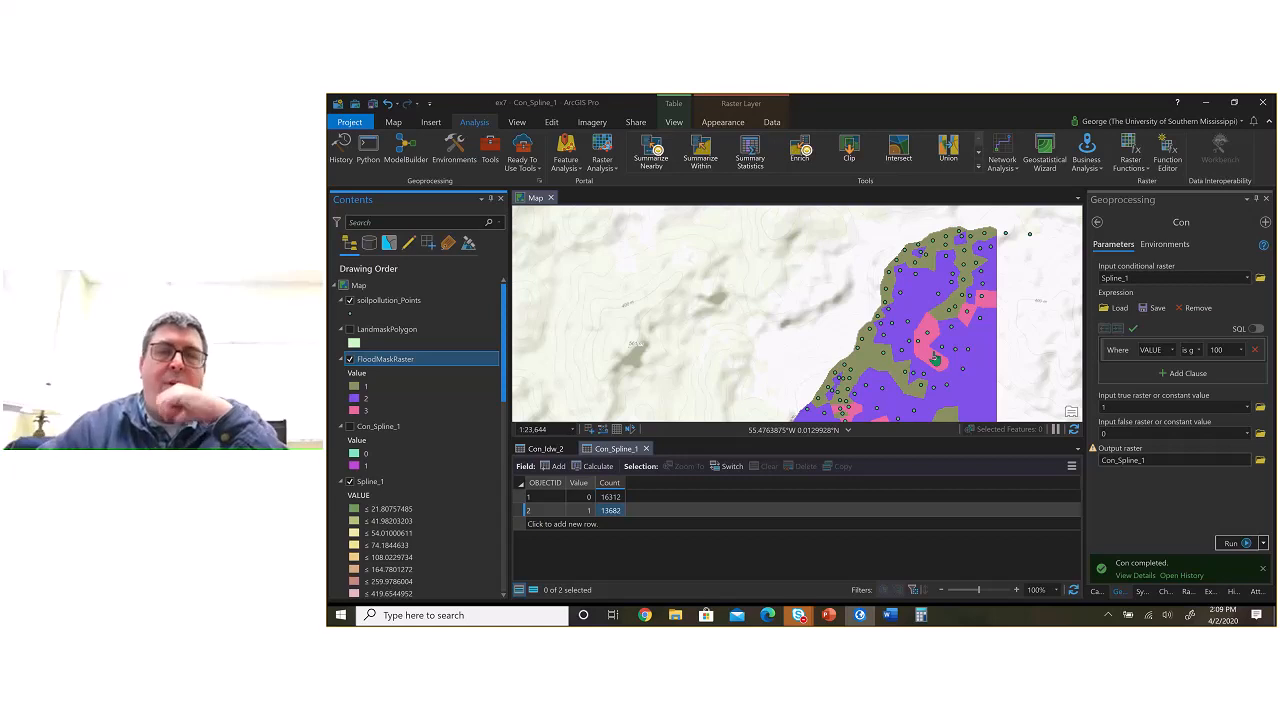
{"action": "left_click_drag", "start_coordinate": [950, 358], "coordinate": [969, 308]}
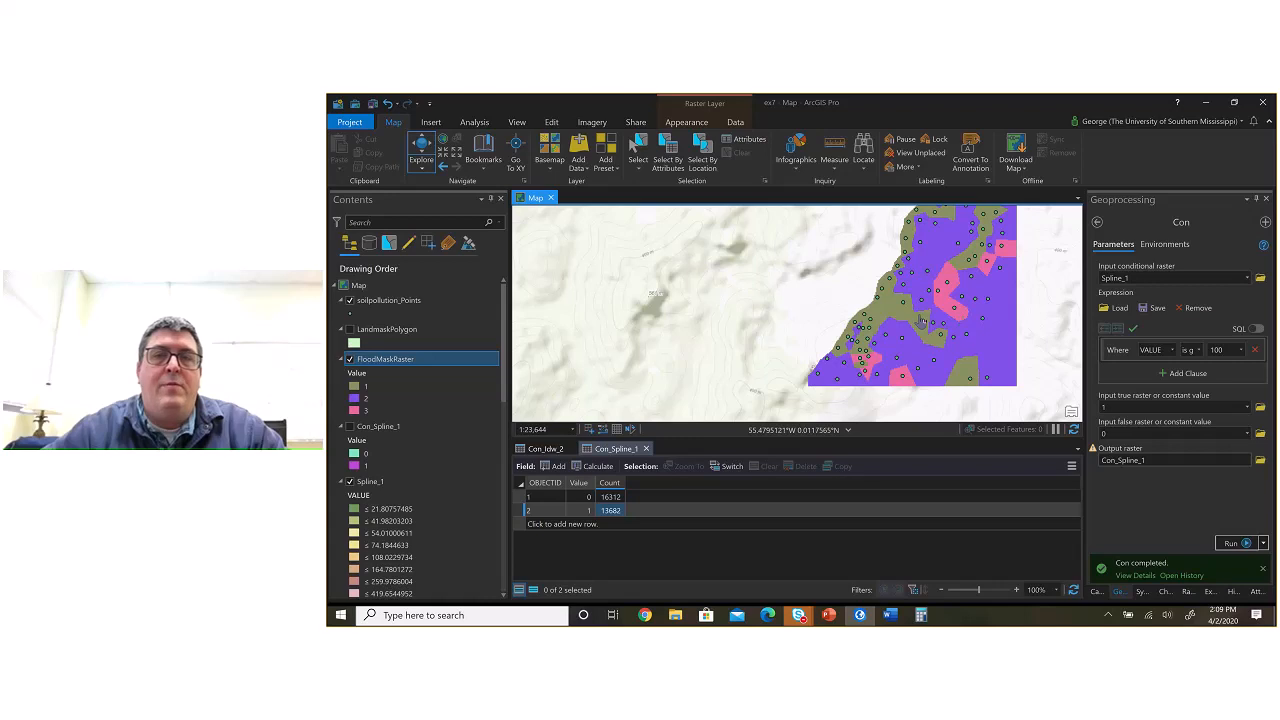
{"action": "scroll", "coordinate": [919, 317], "scroll_direction": "down", "scroll_amount": 2}
{"action": "left_click_drag", "start_coordinate": [931, 294], "coordinate": [862, 317]}
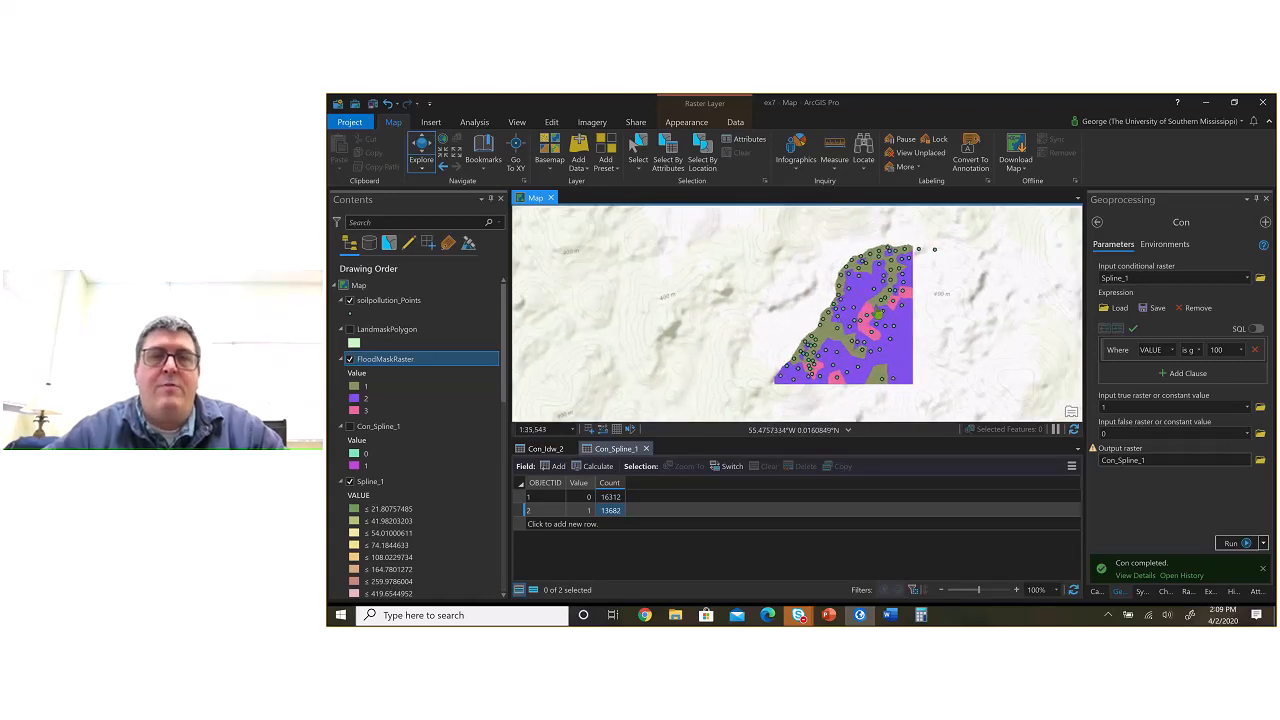
{"action": "key", "text": "alt+Tab"}
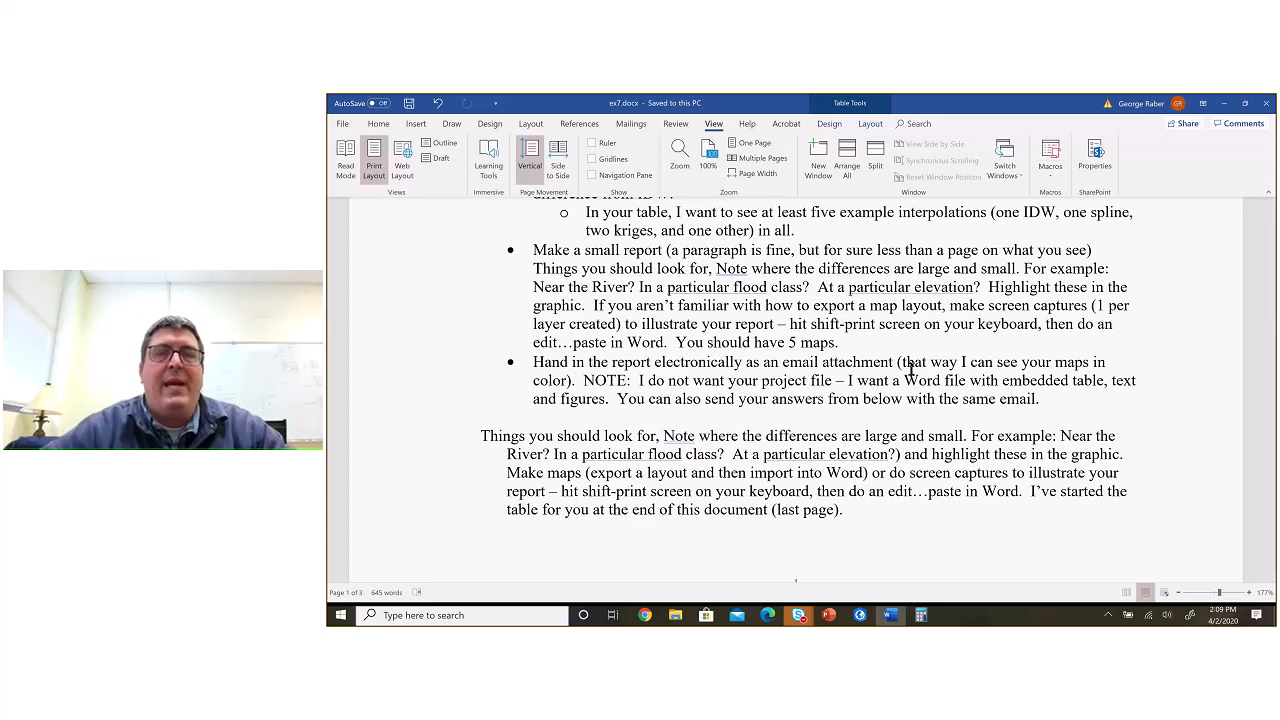
{"action": "key", "text": "alt+Tab"}
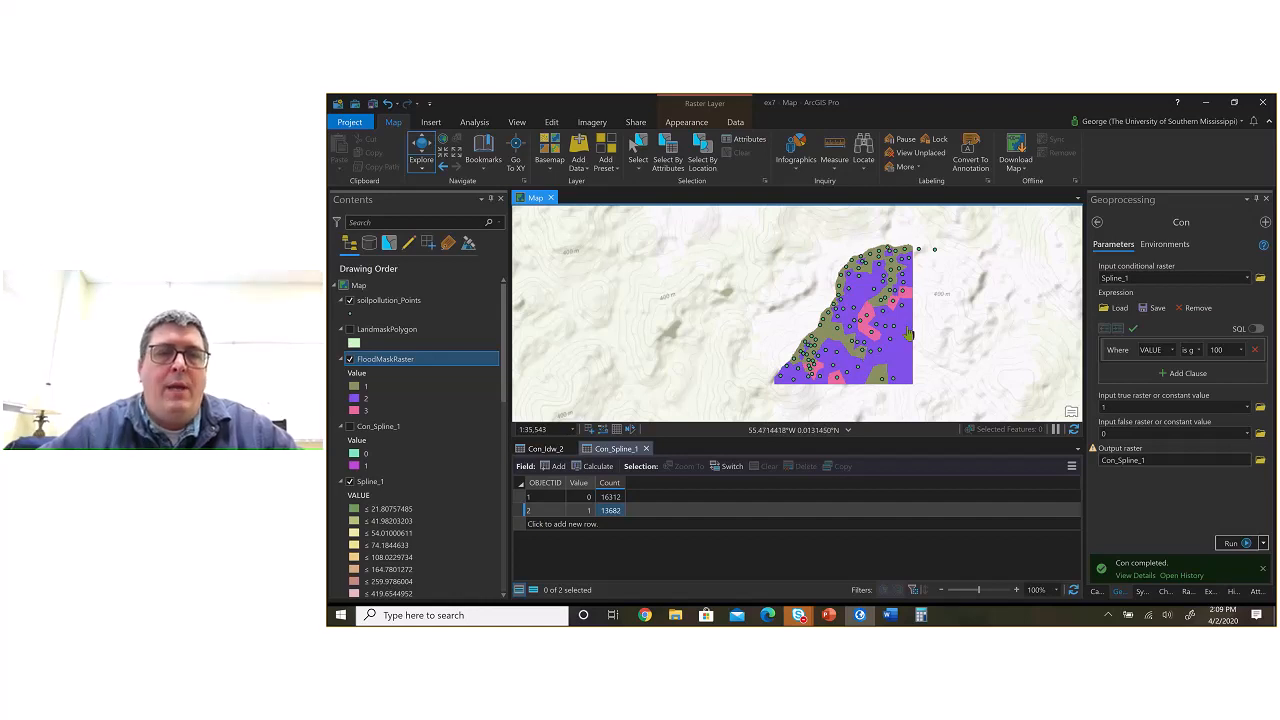
Step: Hide FloodMaskRaster and close the Con_Spline_1 and Con_Idw_2 attribute tables to show the Spline_1 surface in a larger map view
{"action": "left_click", "coordinate": [349, 359]}
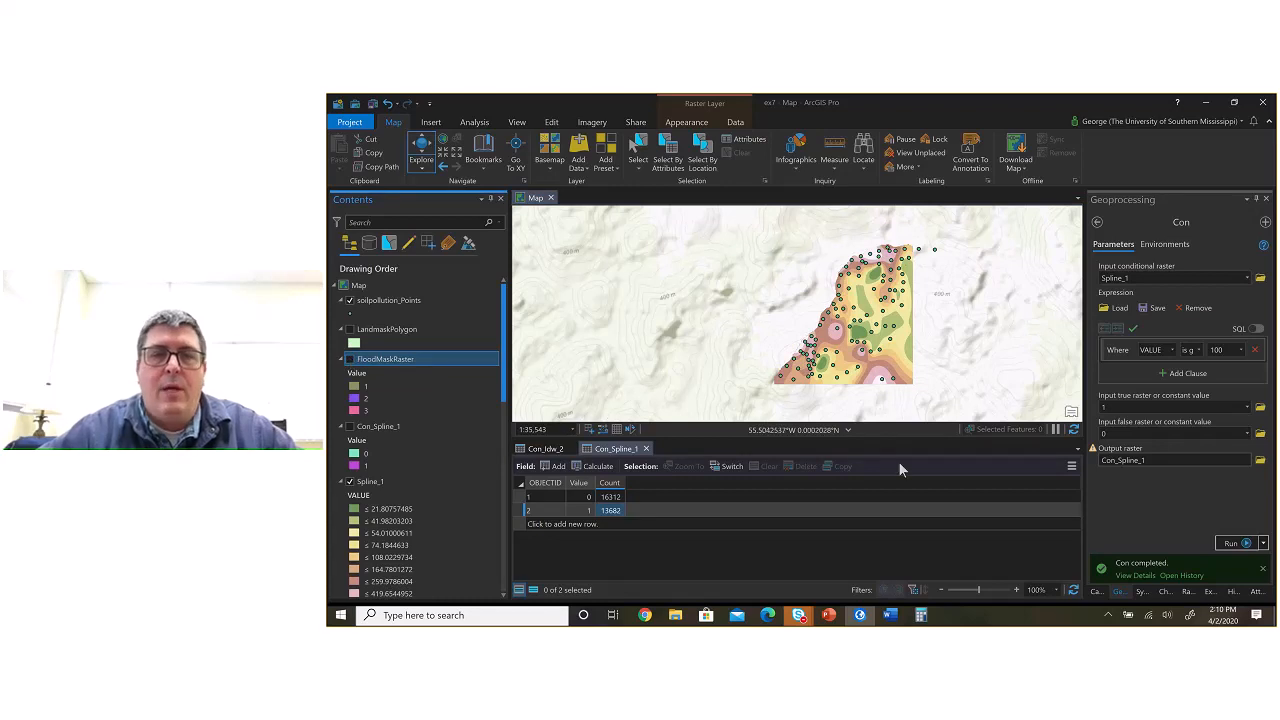
{"action": "left_click", "coordinate": [646, 448]}
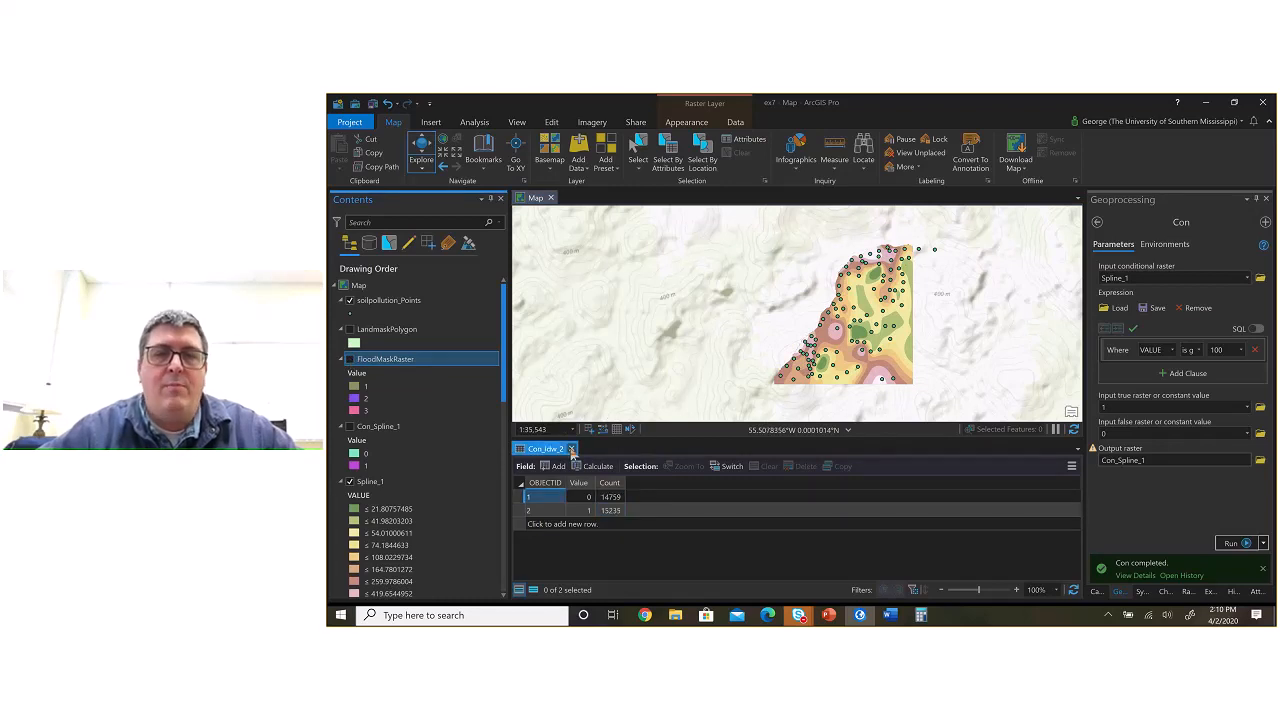
{"action": "left_click", "coordinate": [571, 448]}
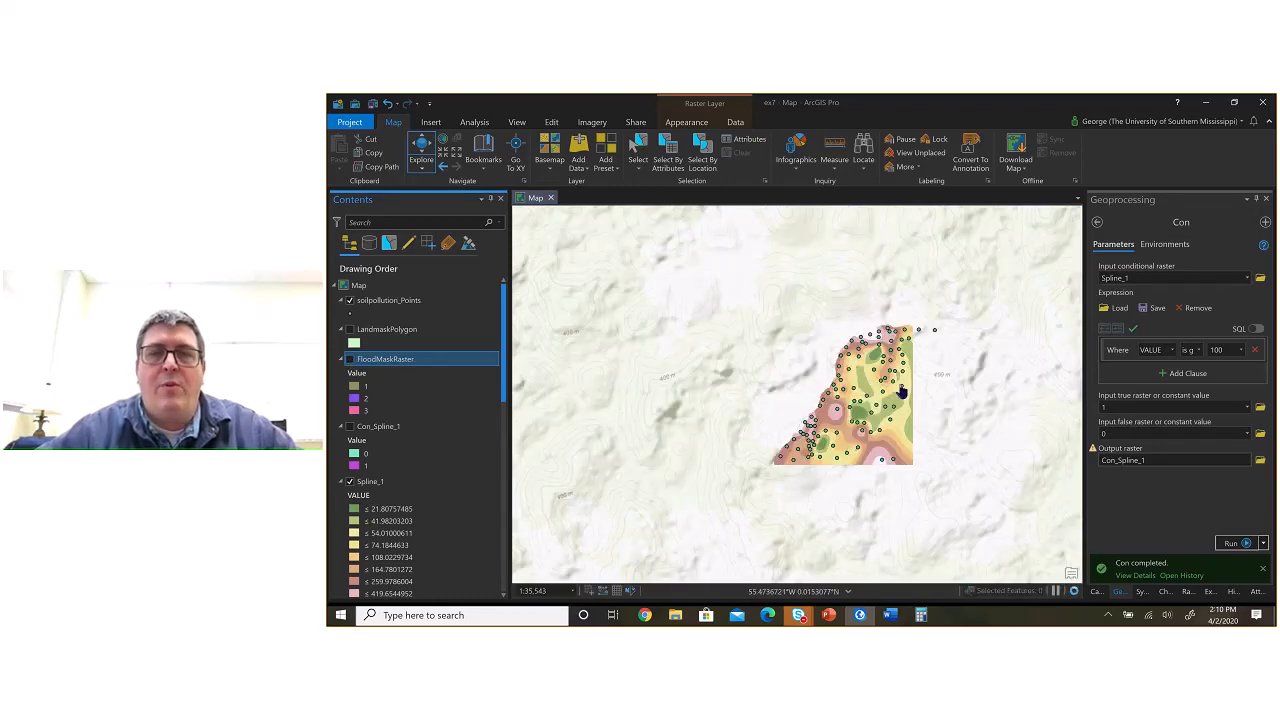
{"action": "scroll", "coordinate": [902, 393], "scroll_direction": "up", "scroll_amount": 2}
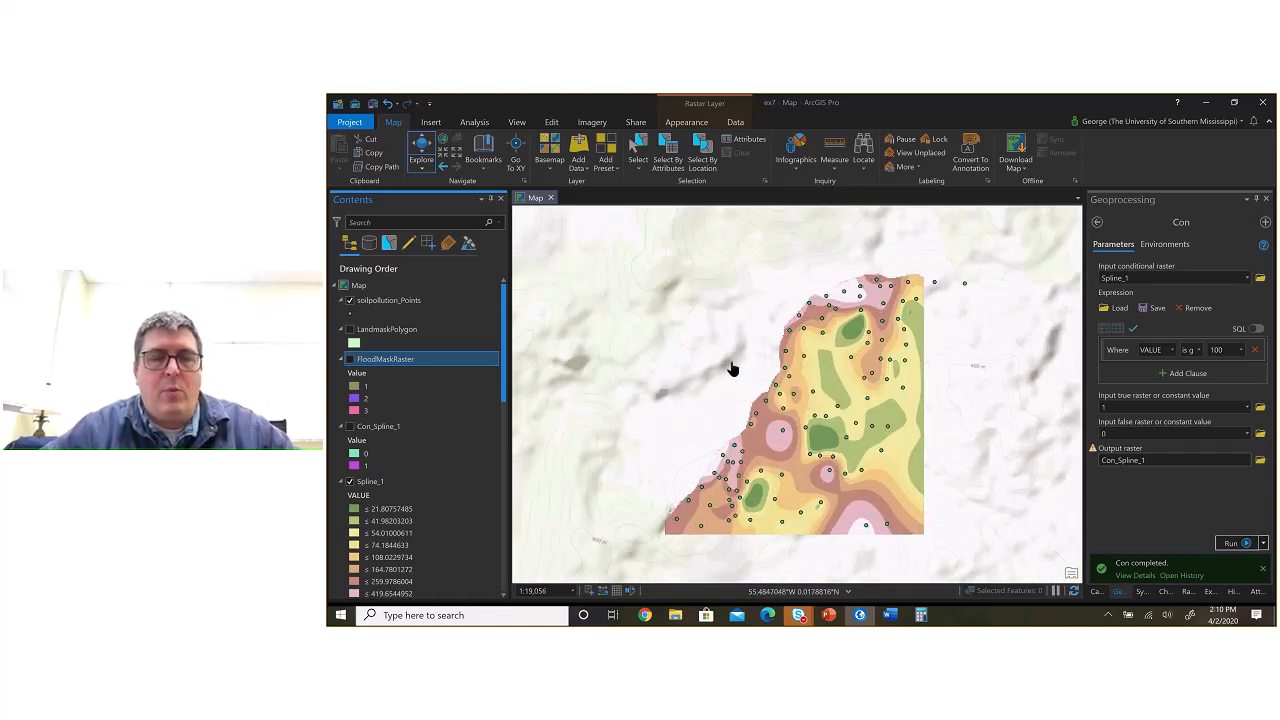
Step: Open Snipping Tool and capture the map area showing the Spline_1 surface
{"action": "key", "text": "super"}
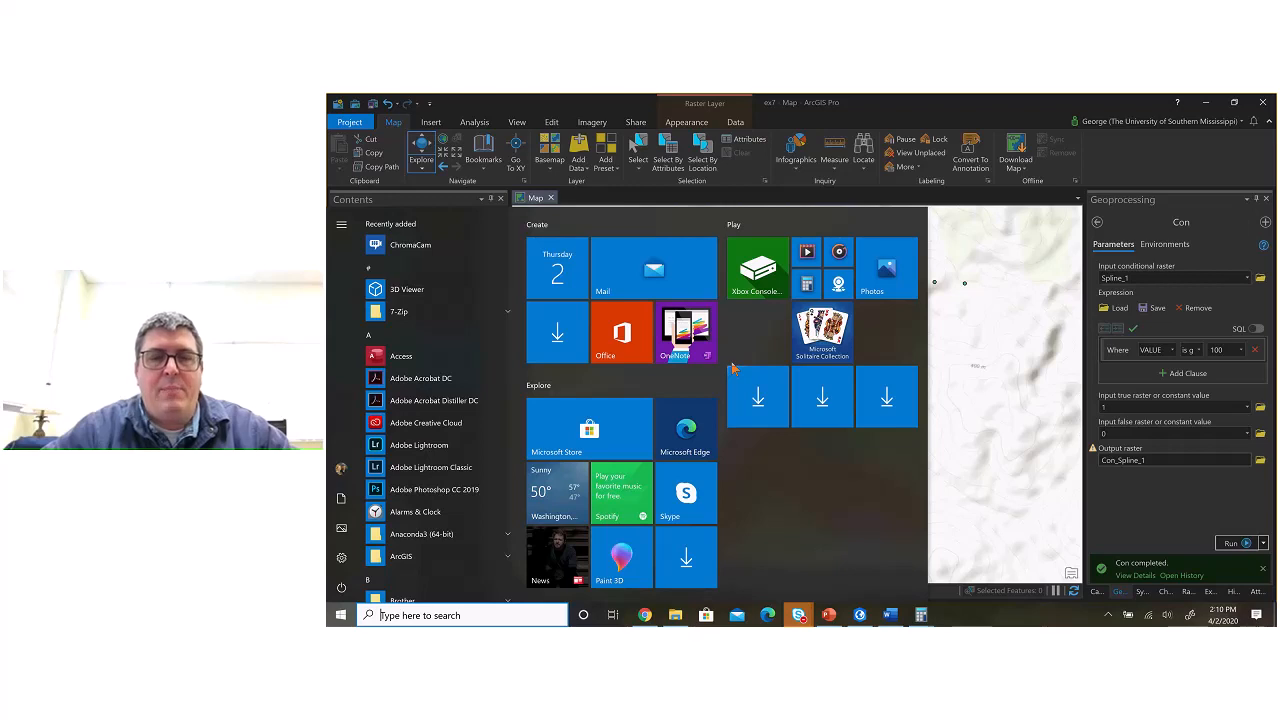
{"action": "type", "text": "snipping"}
{"action": "key", "text": "Return"}
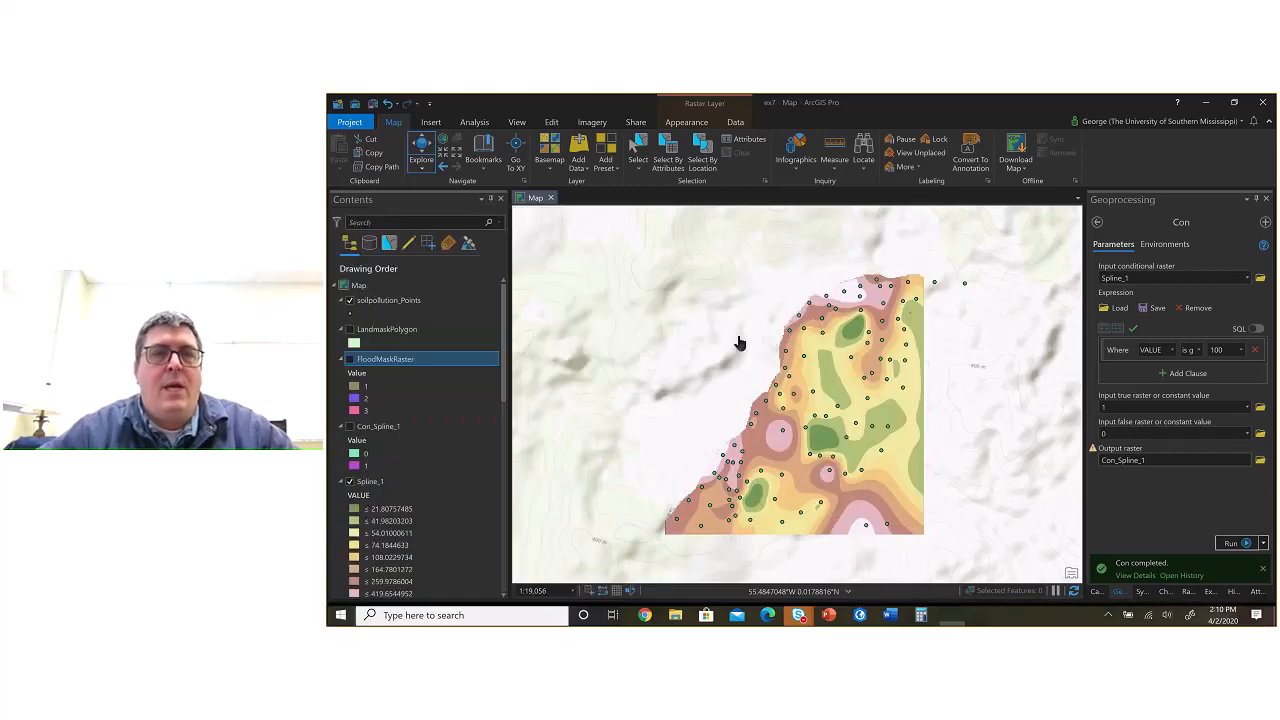
{"action": "left_click", "coordinate": [413, 194]}
{"action": "left_click_drag", "start_coordinate": [610, 242], "coordinate": [956, 538]}
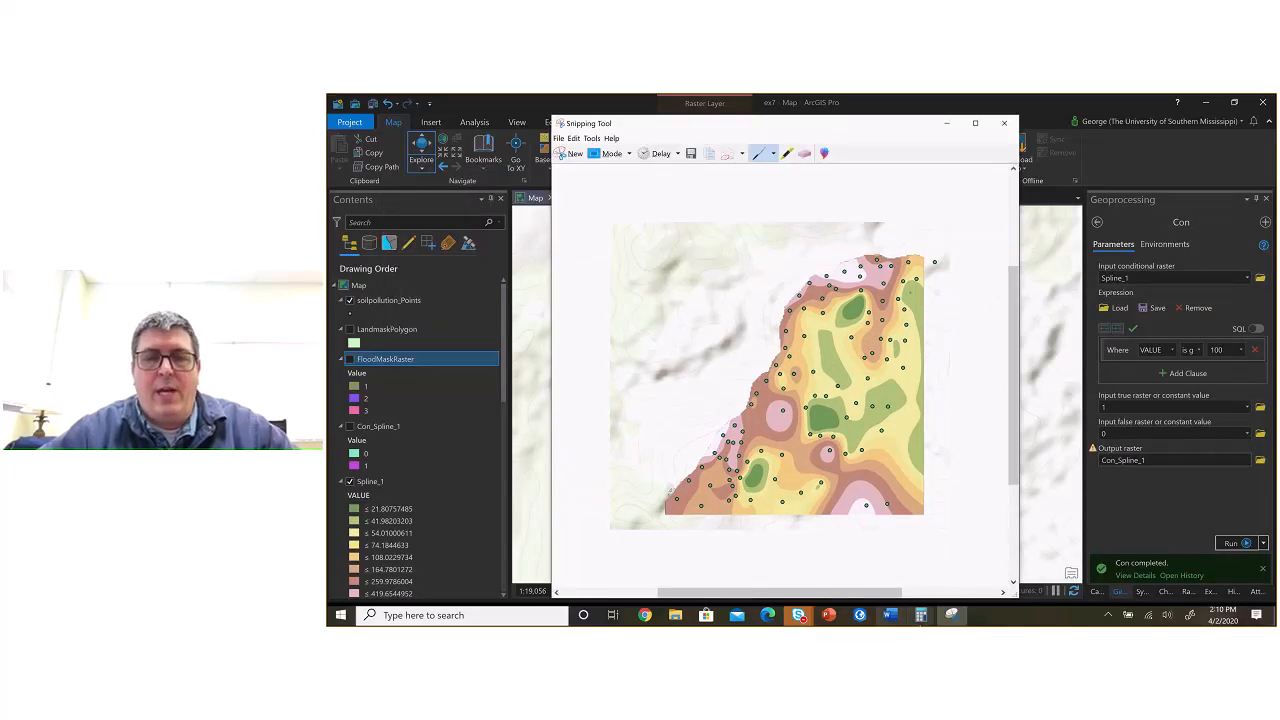
Step: Switch to the Word report and go to the comparison table on the last page
{"action": "left_click", "coordinate": [890, 615]}
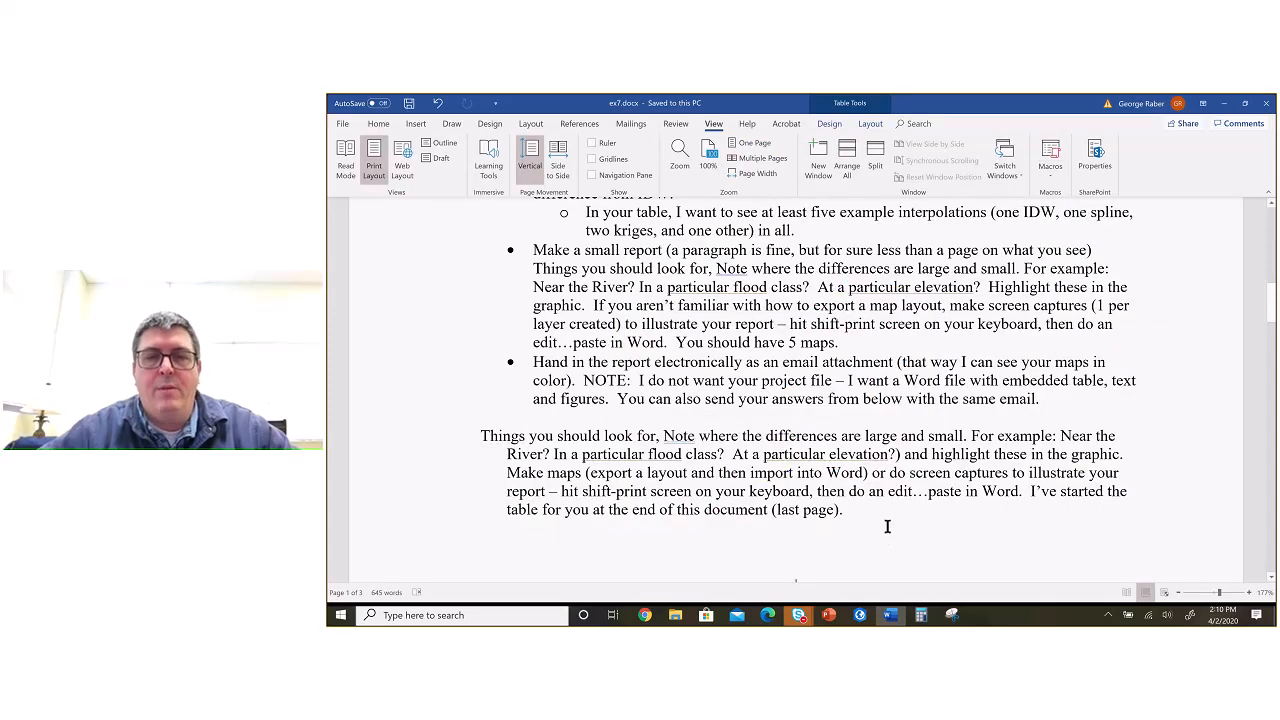
{"action": "scroll", "coordinate": [886, 538], "scroll_direction": "down", "scroll_amount": 20}
{"action": "scroll", "coordinate": [926, 463], "scroll_direction": "up", "scroll_amount": 6}
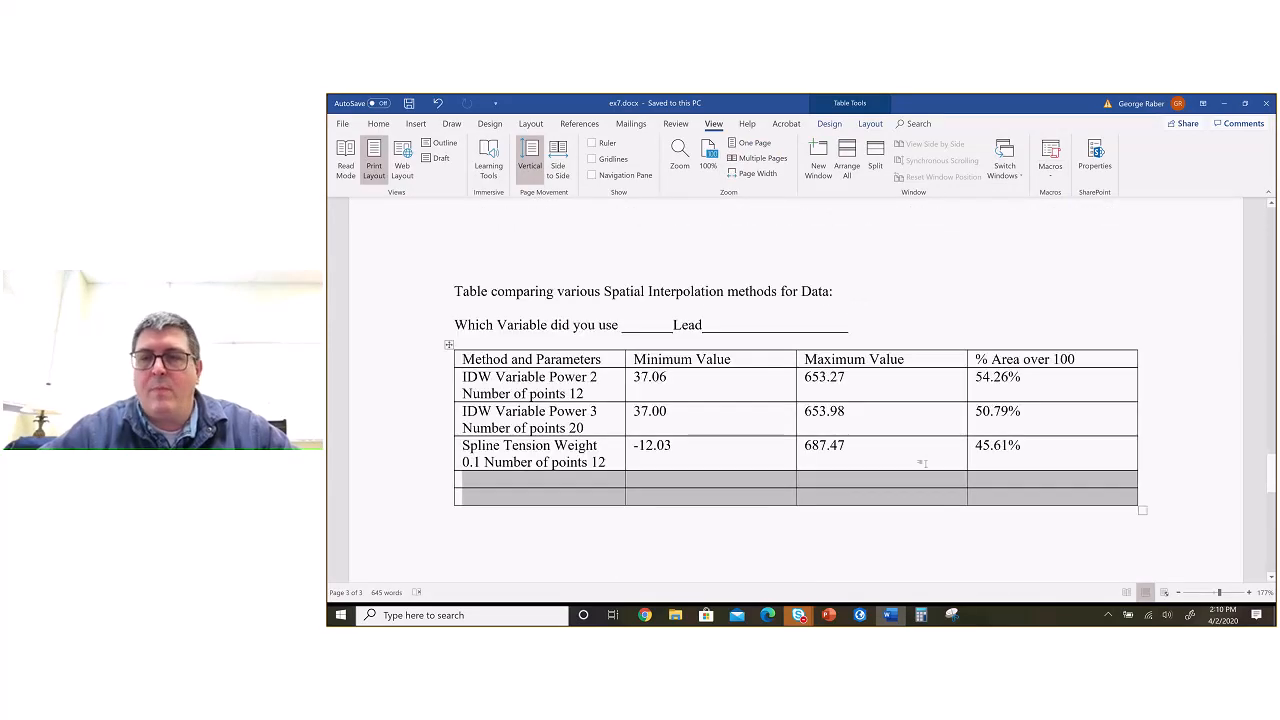
{"action": "left_click", "coordinate": [1181, 503]}
{"action": "key", "text": "Return"}
{"action": "key", "text": "Return"}
{"action": "key", "text": "Return"}
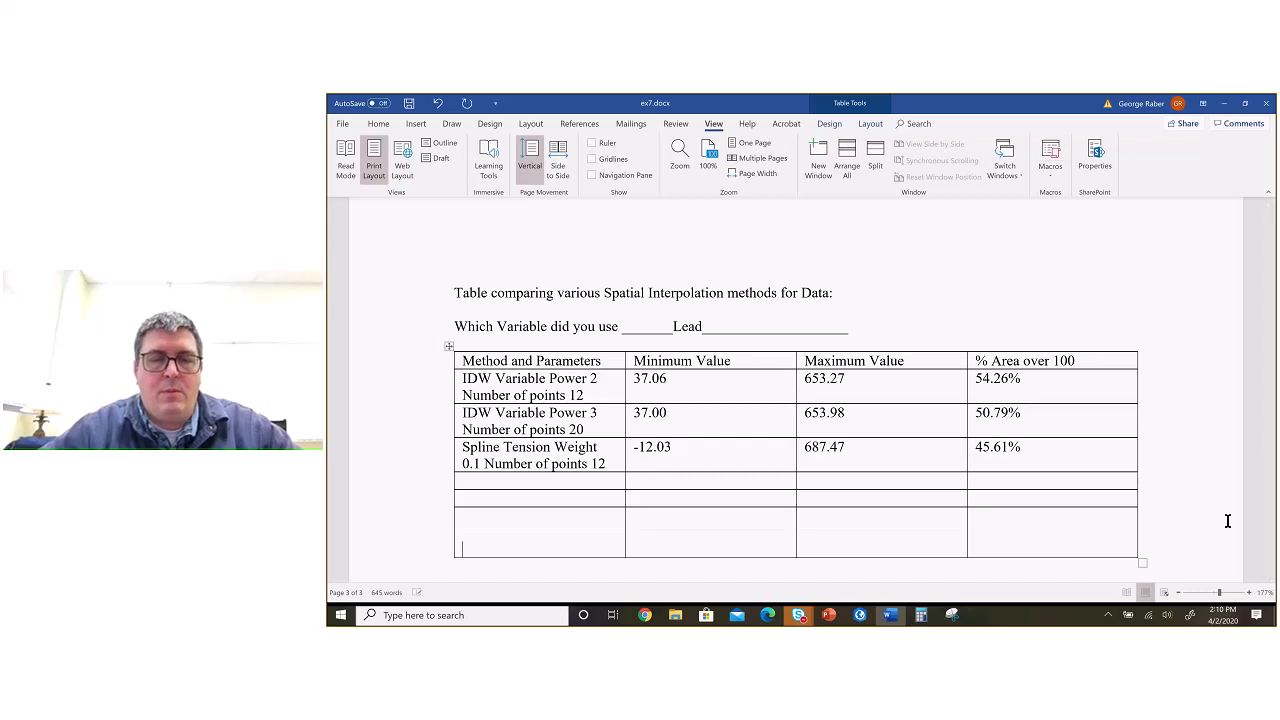
{"action": "key", "text": "ctrl+z"}
{"action": "key", "text": "ctrl+z"}
{"action": "key", "text": "ctrl+z"}
{"action": "key", "text": "ctrl+z"}
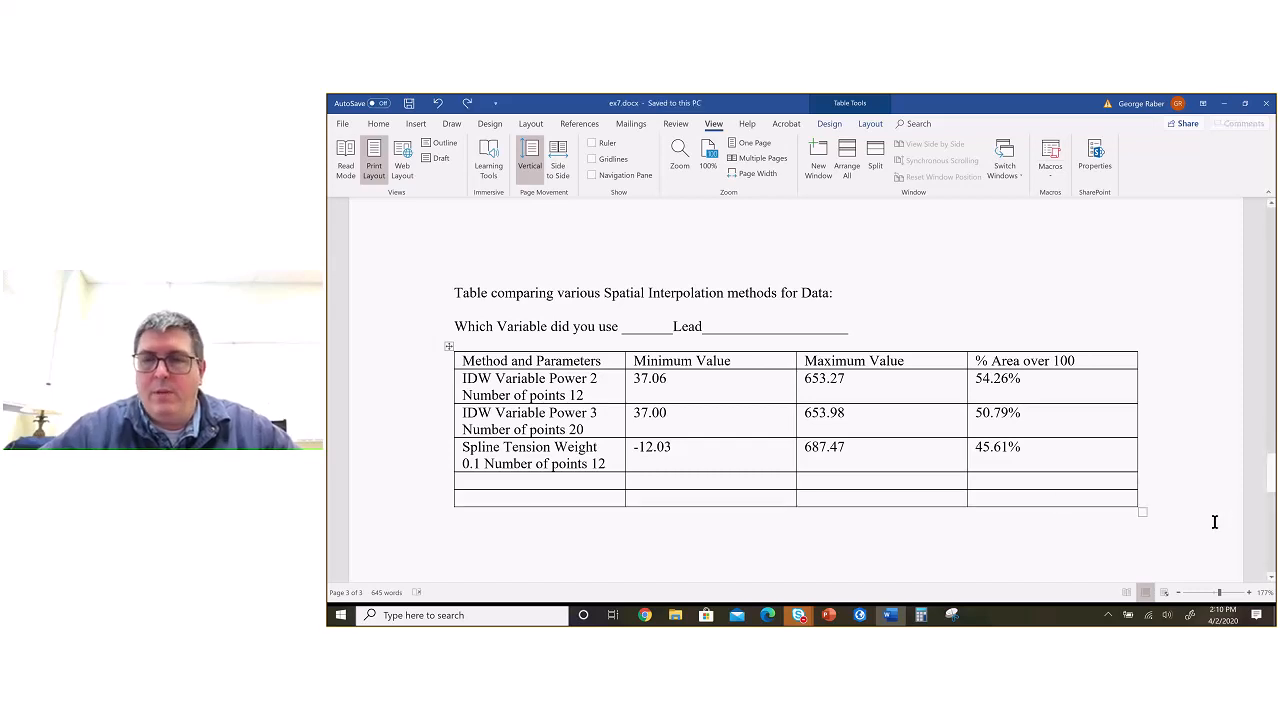
Step: Paste the Spline_1 map capture below the comparison table, look it over, and delete it again
{"action": "key", "text": "ctrl+s"}
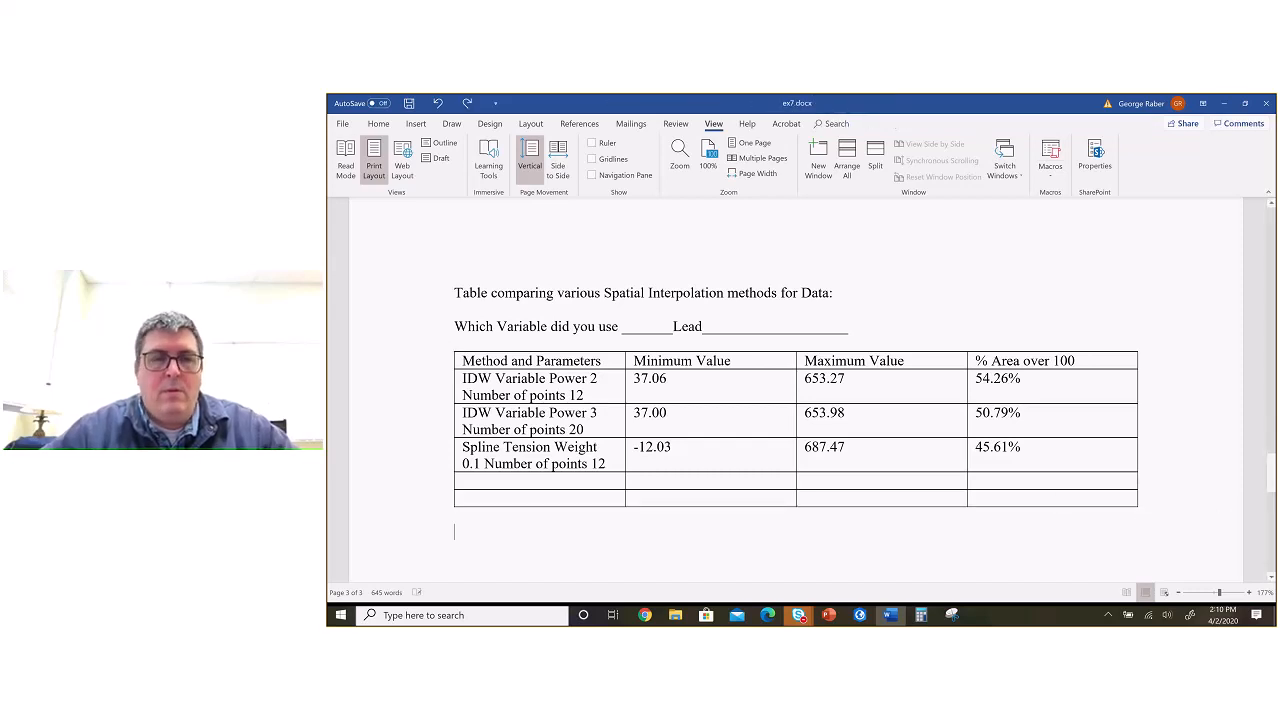
{"action": "key", "text": "ctrl+v"}
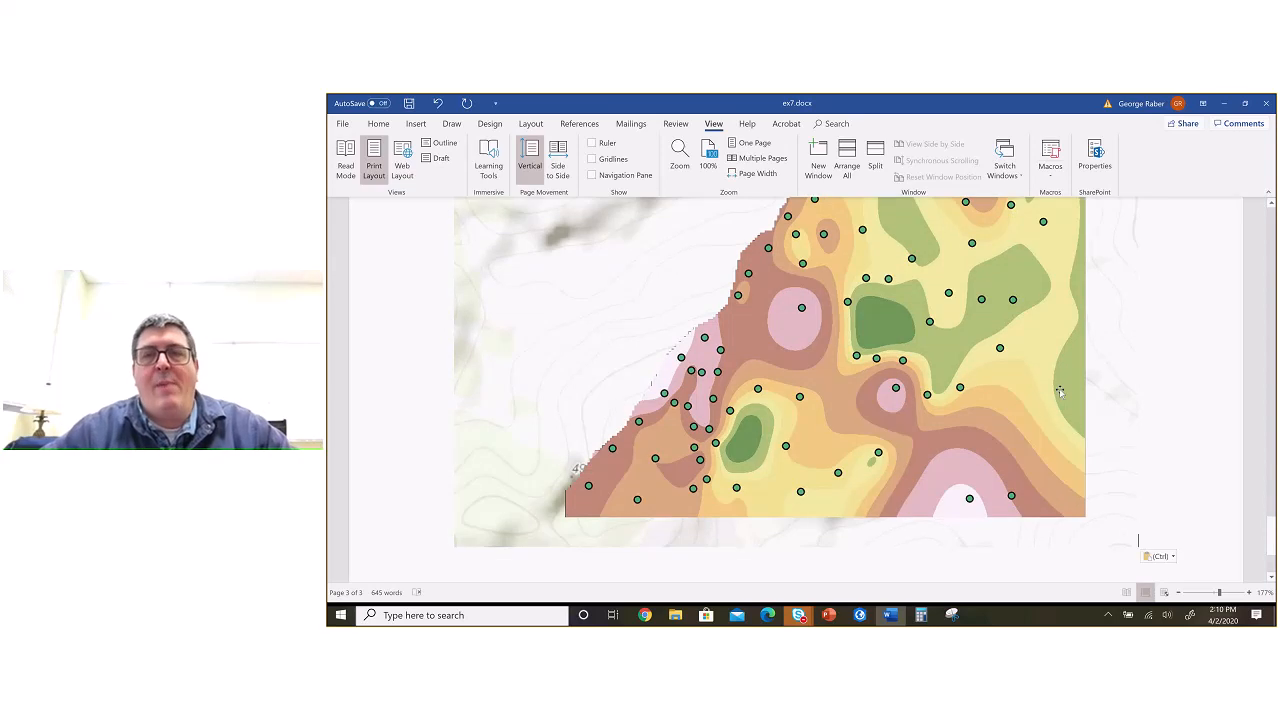
{"action": "scroll", "coordinate": [1060, 392], "scroll_direction": "up", "scroll_amount": 5}
{"action": "scroll", "coordinate": [995, 362], "scroll_direction": "down", "scroll_amount": 3}
{"action": "left_click", "coordinate": [995, 362]}
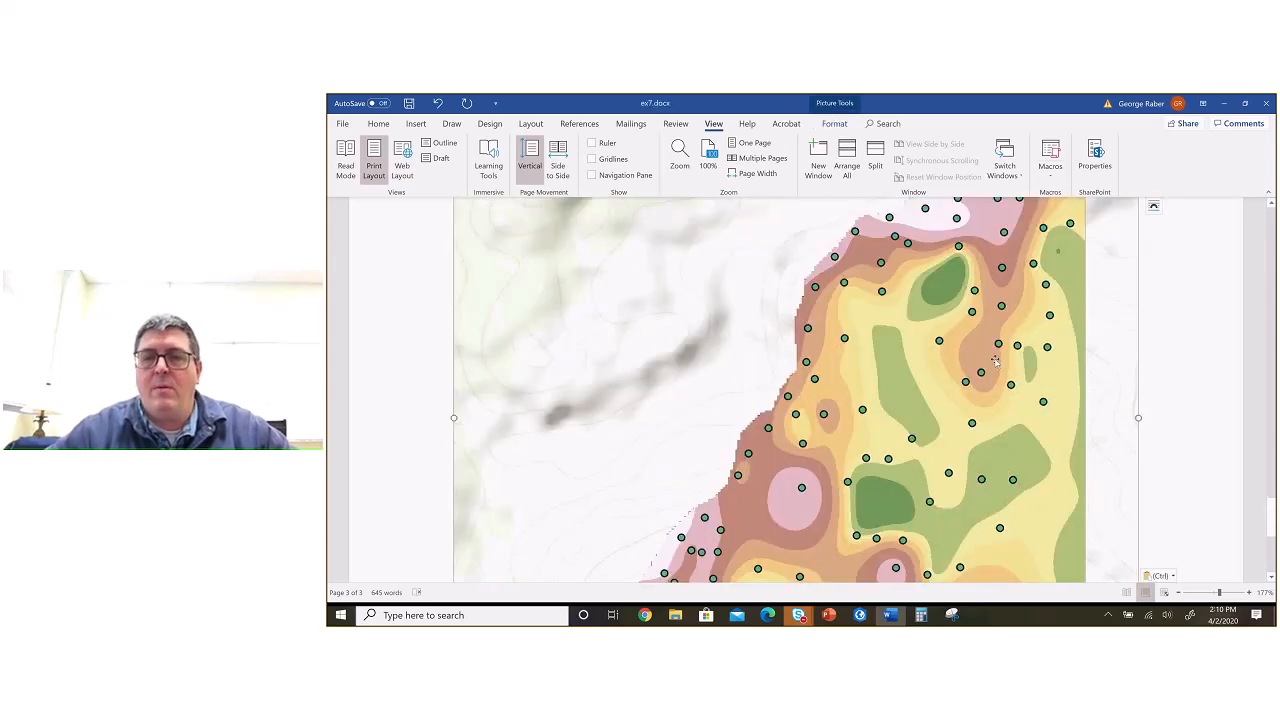
{"action": "key", "text": "Delete"}
Step: Switch back to ArcGIS Pro and create a new Letter-size portrait layout of 8.5" × 11"
{"action": "key", "text": "alt+Tab"}
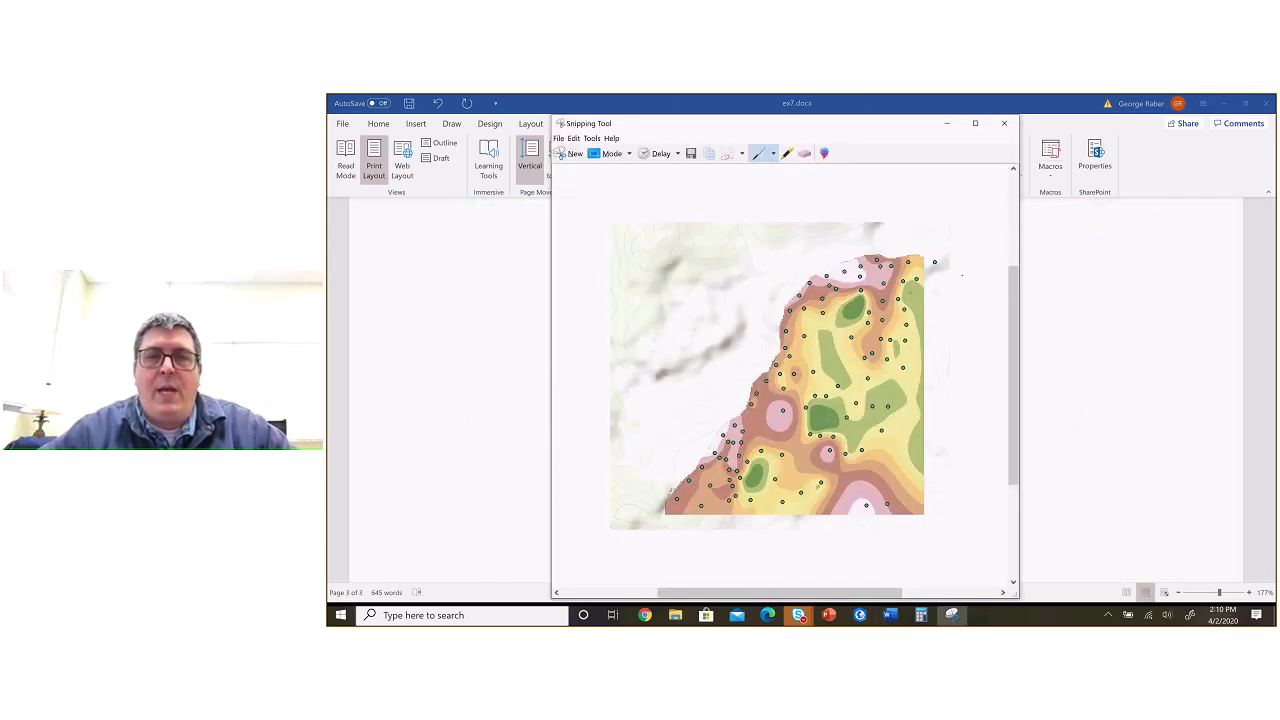
{"action": "key", "text": "alt+Tab"}
{"action": "key", "text": "alt+Tab"}
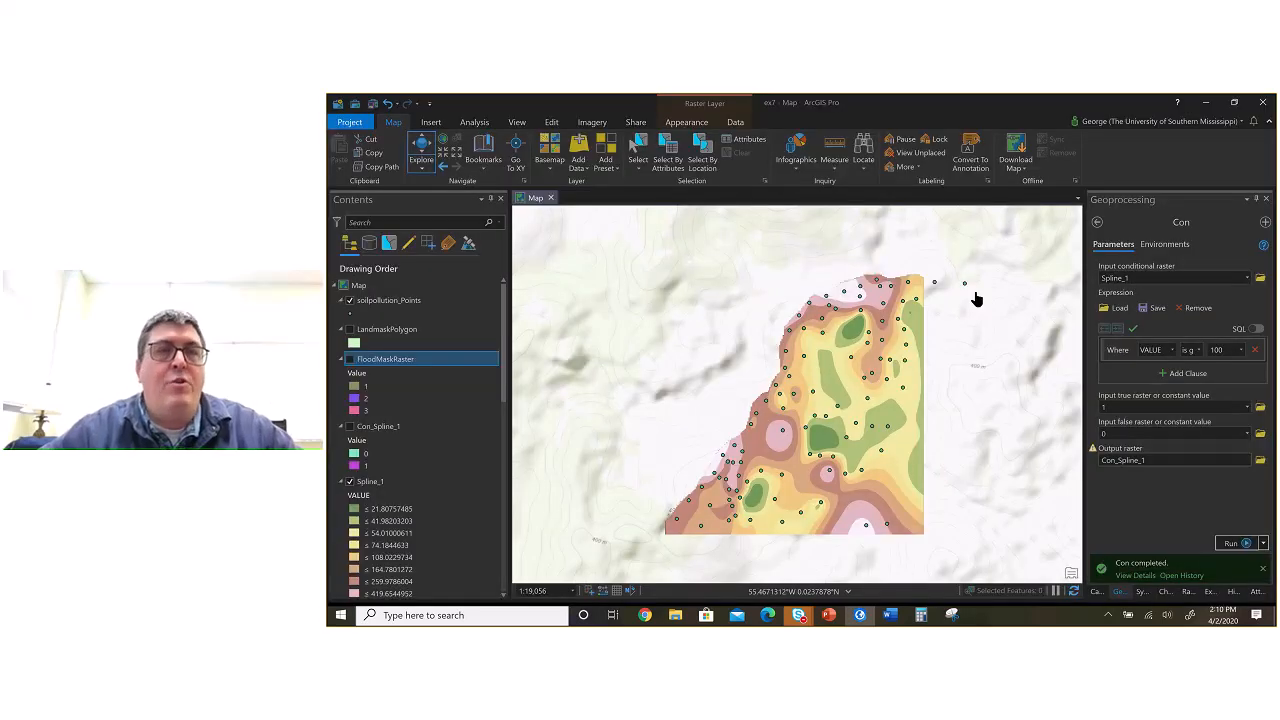
{"action": "left_click", "coordinate": [431, 122]}
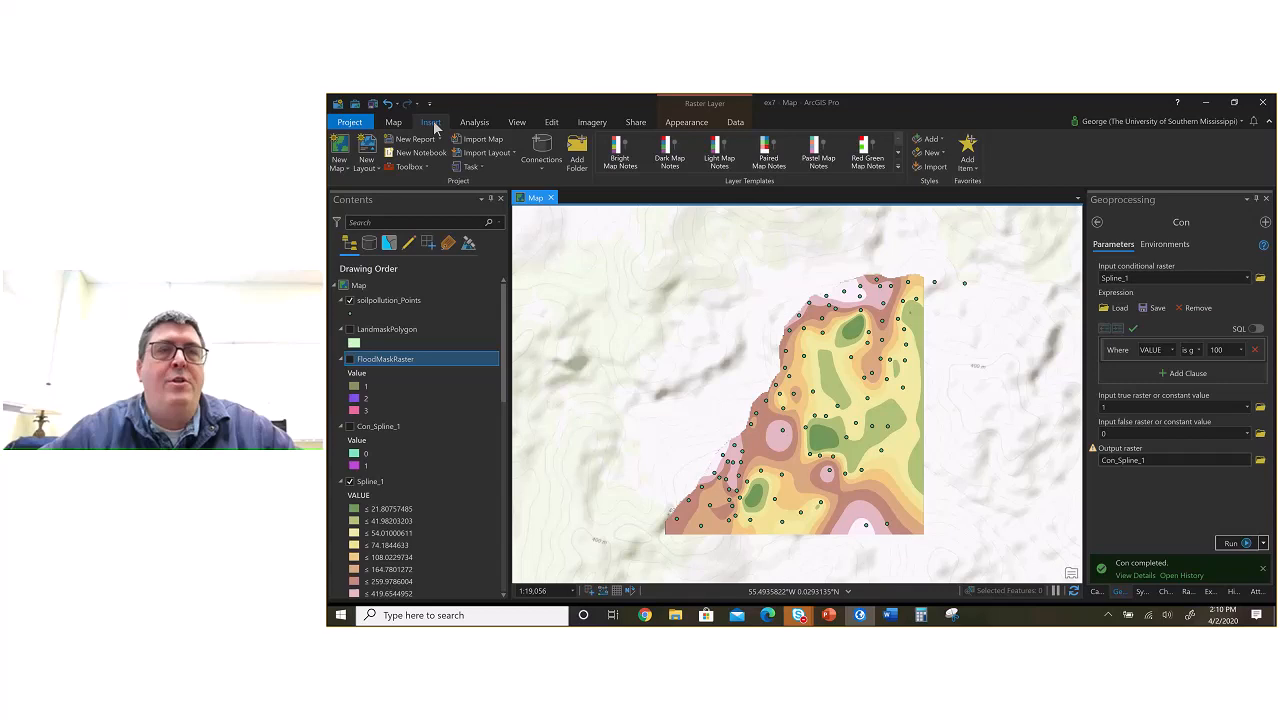
{"action": "left_click", "coordinate": [366, 157]}
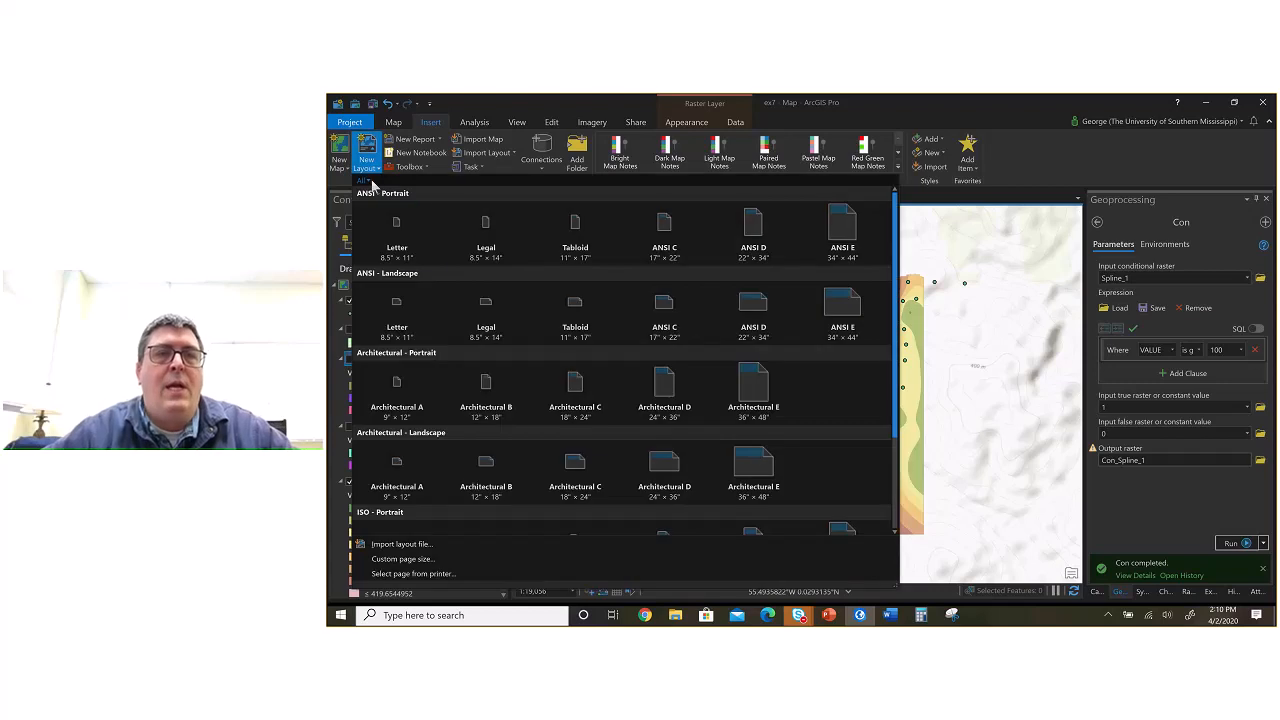
{"action": "left_click", "coordinate": [398, 240]}
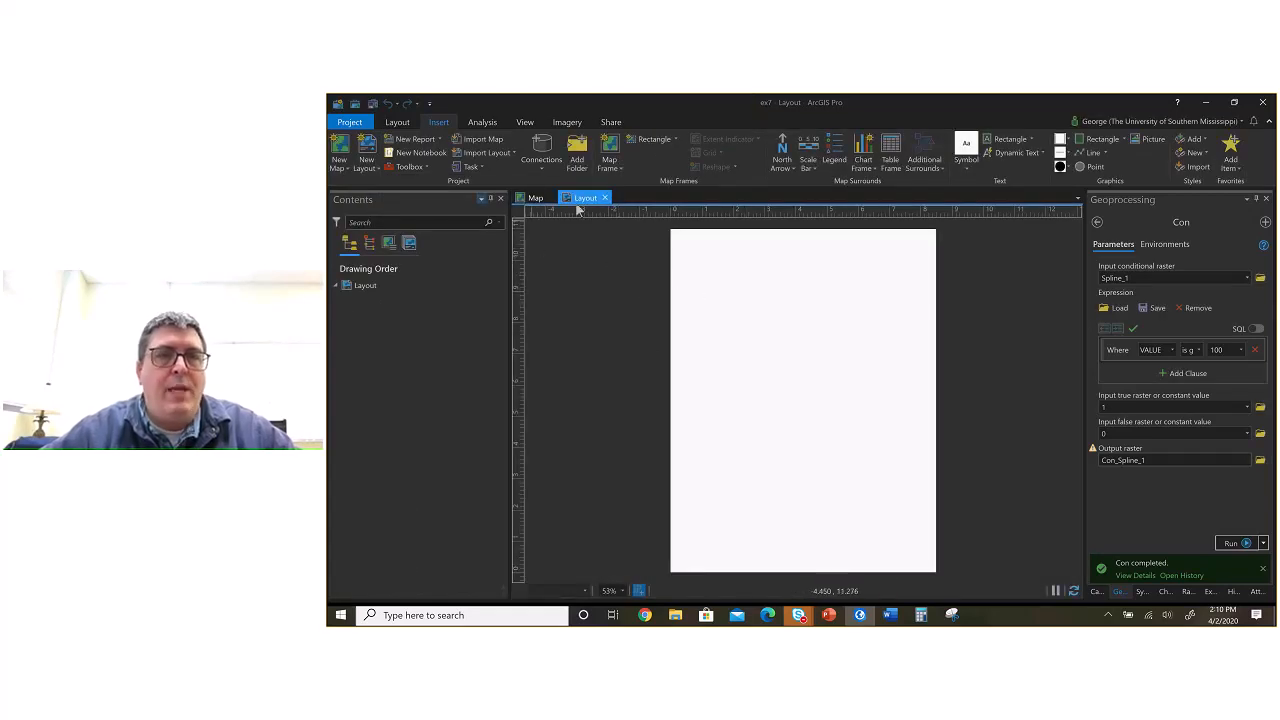
Step: Insert a map frame from the open 1:19,056 map view across the page, leaving the bottom strip free
{"action": "left_click", "coordinate": [610, 163]}
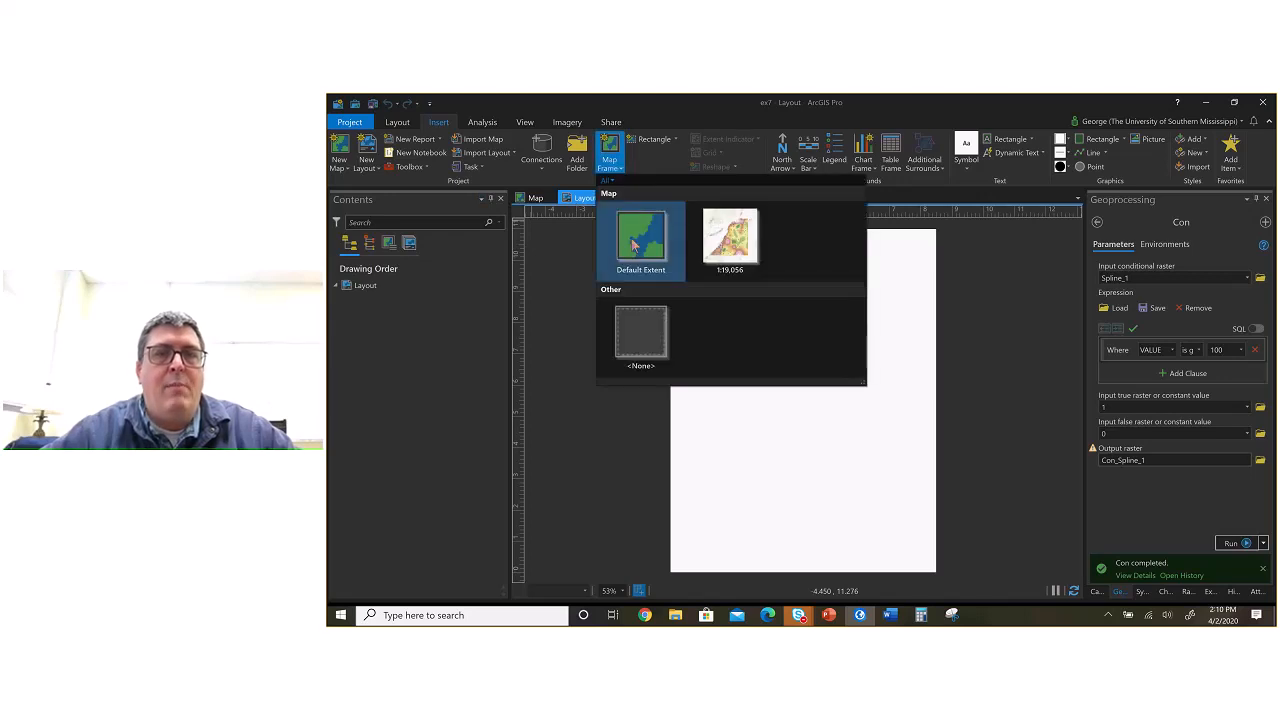
{"action": "left_click", "coordinate": [748, 248]}
{"action": "mouse_move", "coordinate": [677, 238]}
{"action": "left_mouse_down"}
{"action": "mouse_move", "coordinate": [826, 483]}
{"action": "mouse_move", "coordinate": [930, 503]}
{"action": "left_mouse_up"}
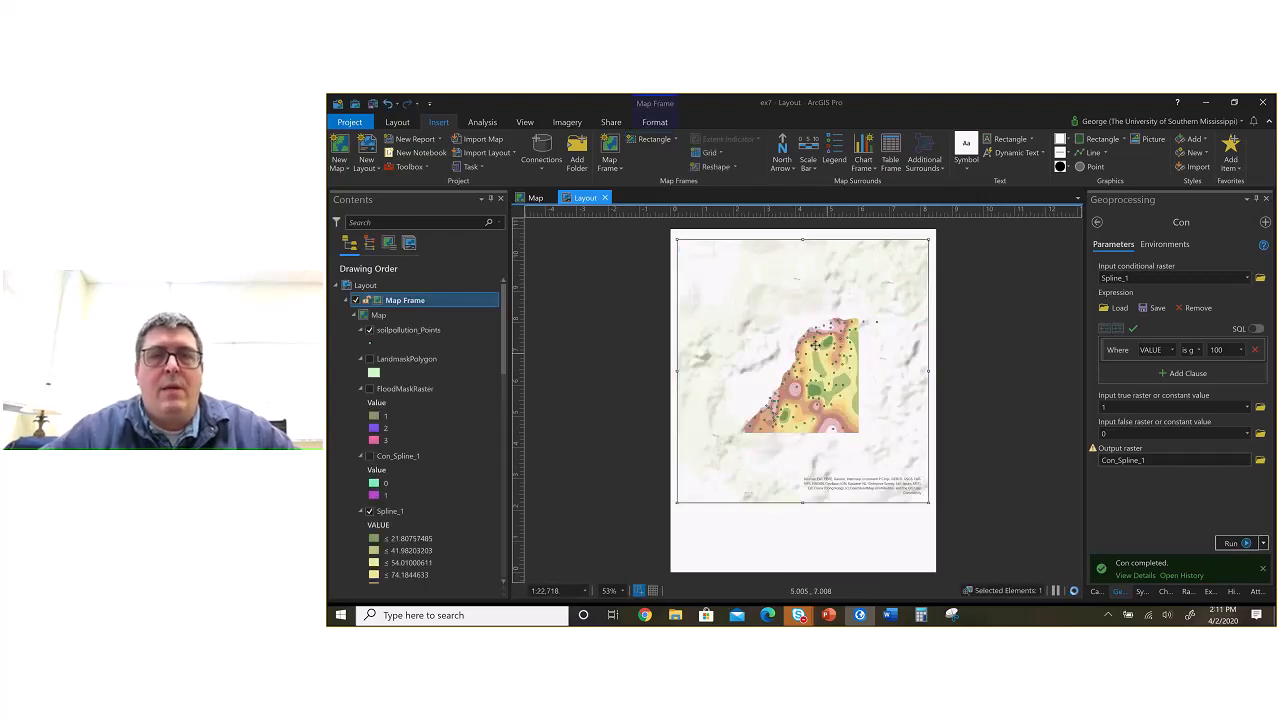
{"action": "right_click", "coordinate": [804, 377]}
{"action": "scroll", "coordinate": [805, 378], "scroll_direction": "up", "scroll_amount": 4}
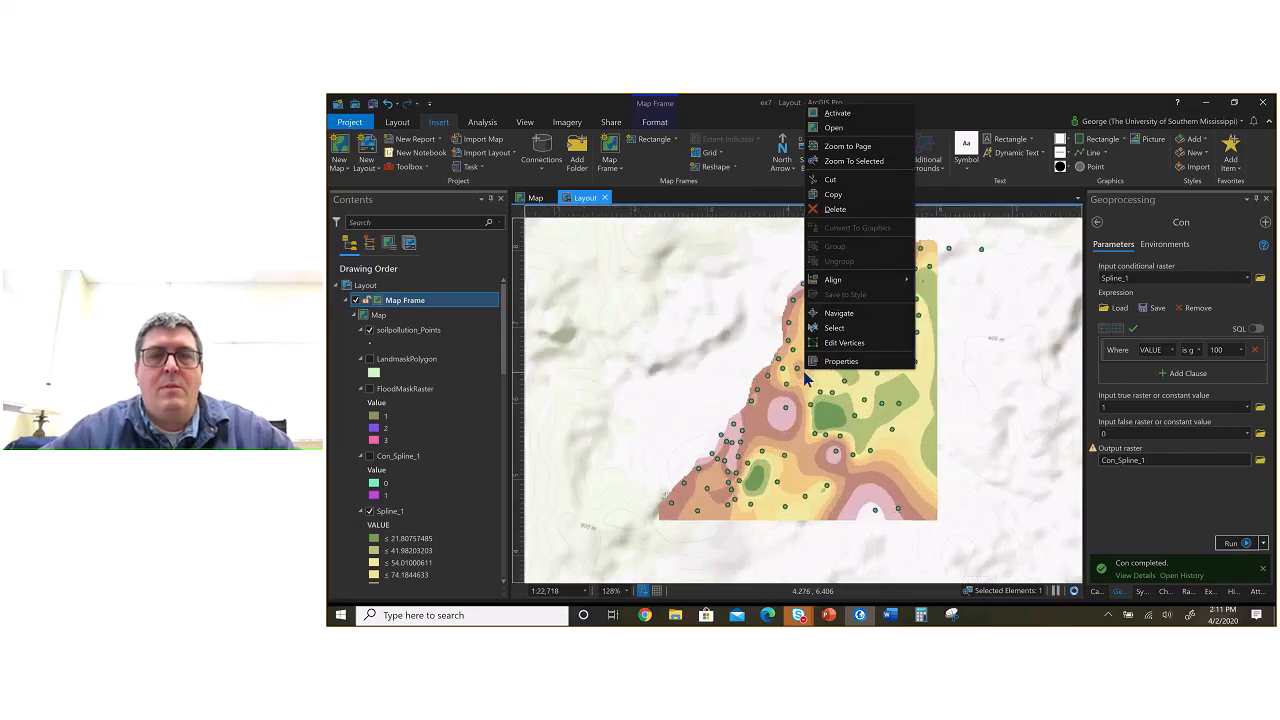
{"action": "scroll", "coordinate": [805, 378], "scroll_direction": "down", "scroll_amount": 10}
{"action": "scroll", "coordinate": [805, 378], "scroll_direction": "up", "scroll_amount": 4}
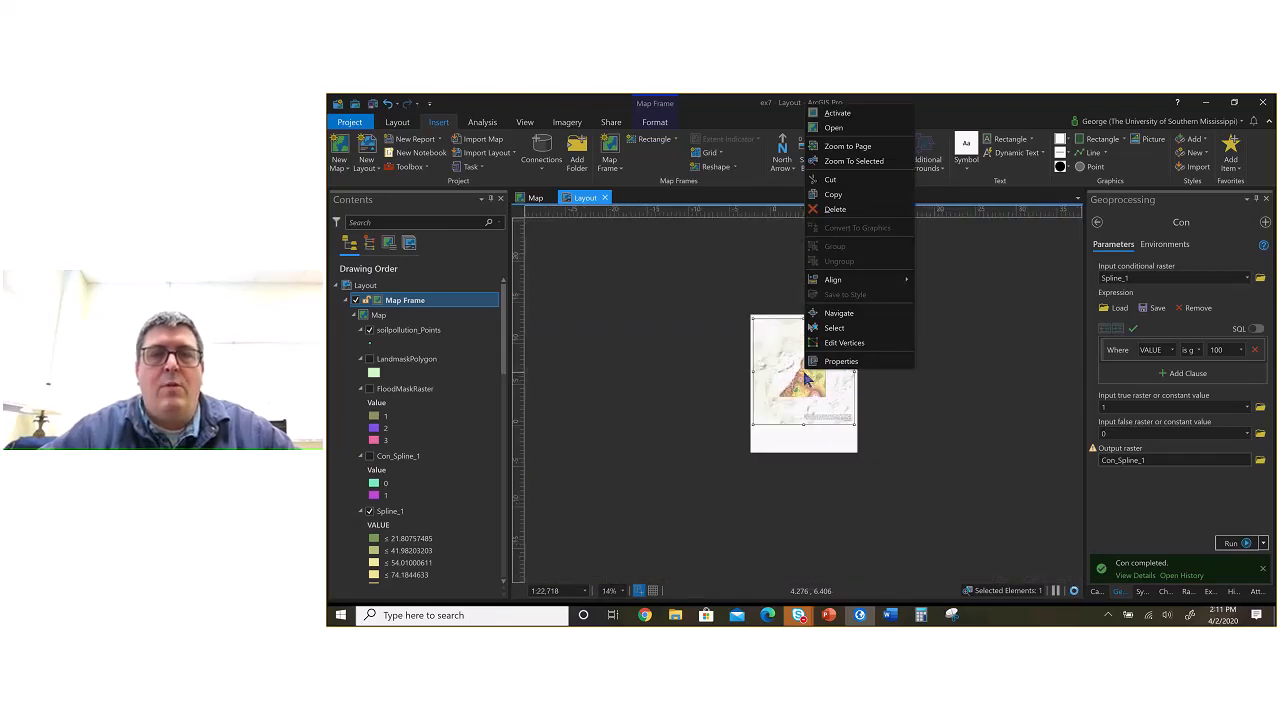
{"action": "scroll", "coordinate": [805, 377], "scroll_direction": "up", "scroll_amount": 2}
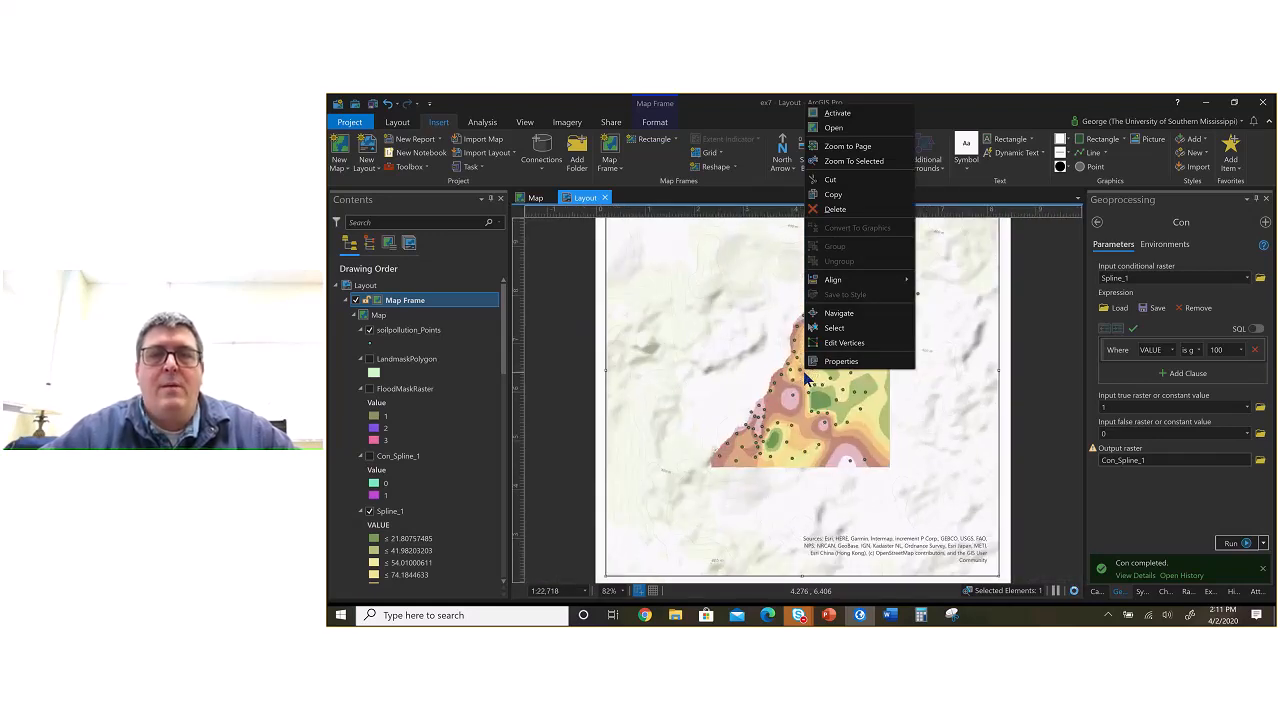
{"action": "scroll", "coordinate": [805, 378], "scroll_direction": "down", "scroll_amount": 2}
{"action": "left_click", "coordinate": [643, 359]}
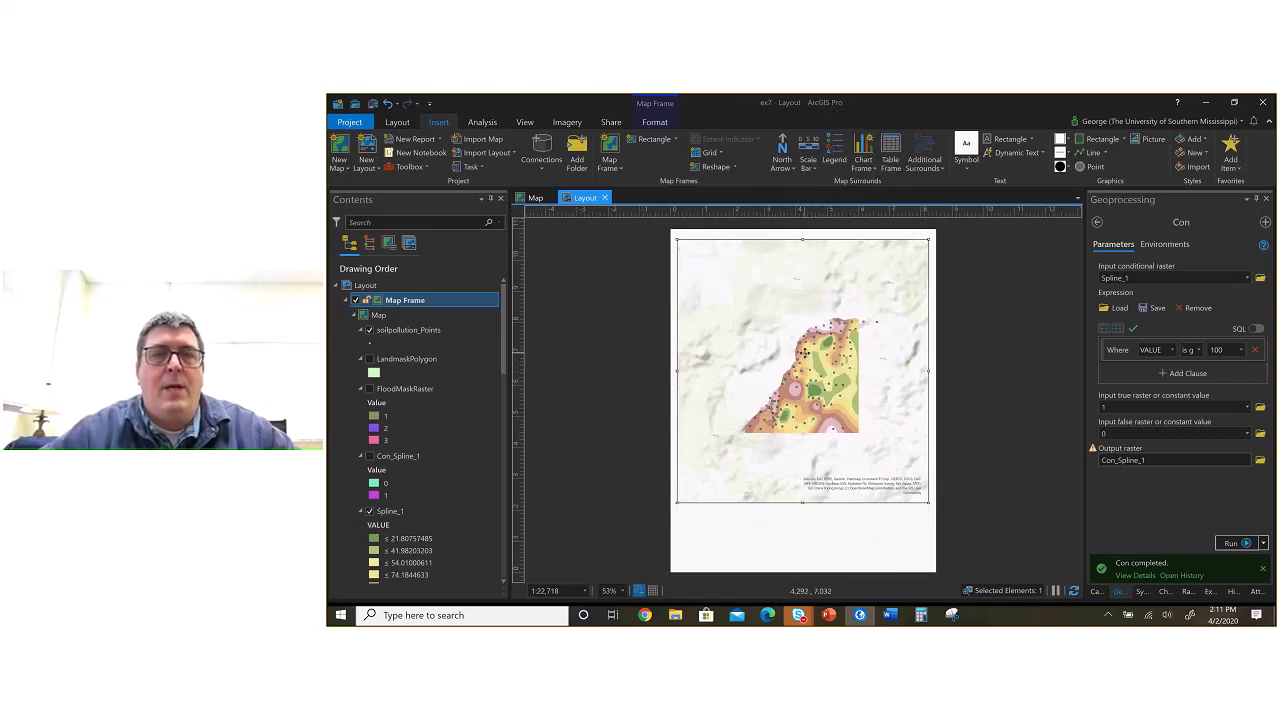
{"action": "right_click", "coordinate": [800, 362]}
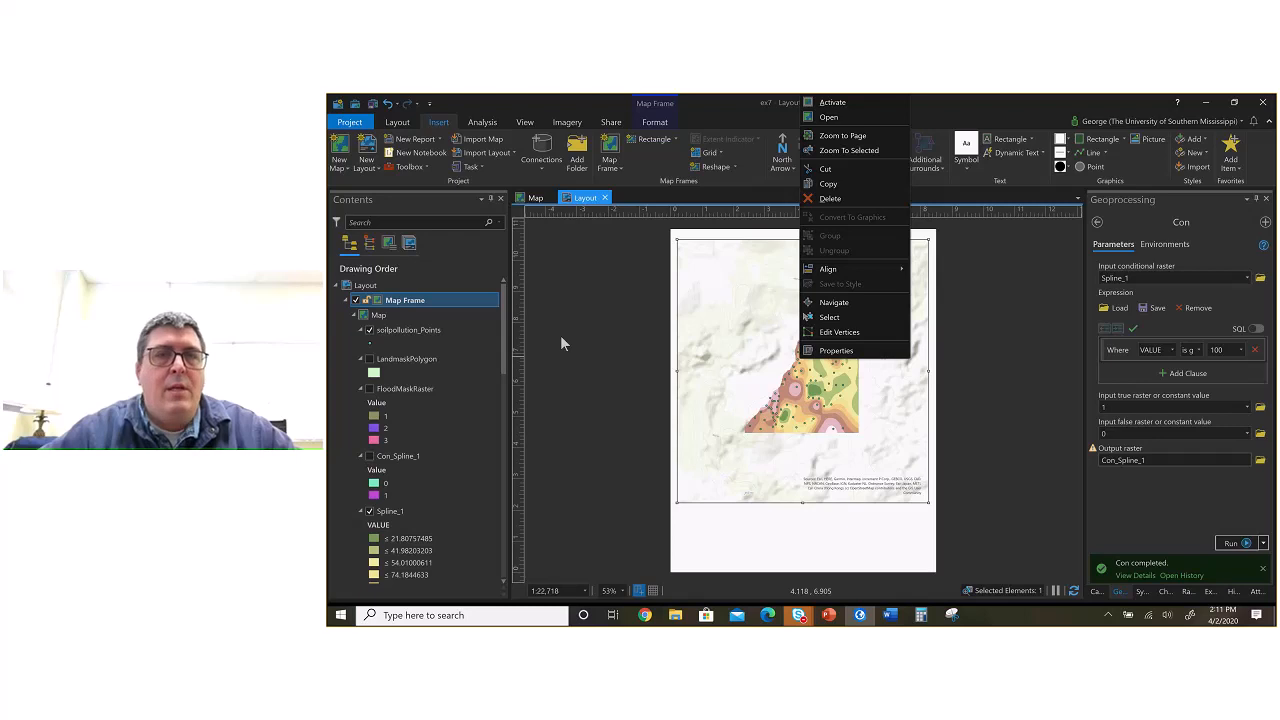
{"action": "left_click", "coordinate": [770, 331]}
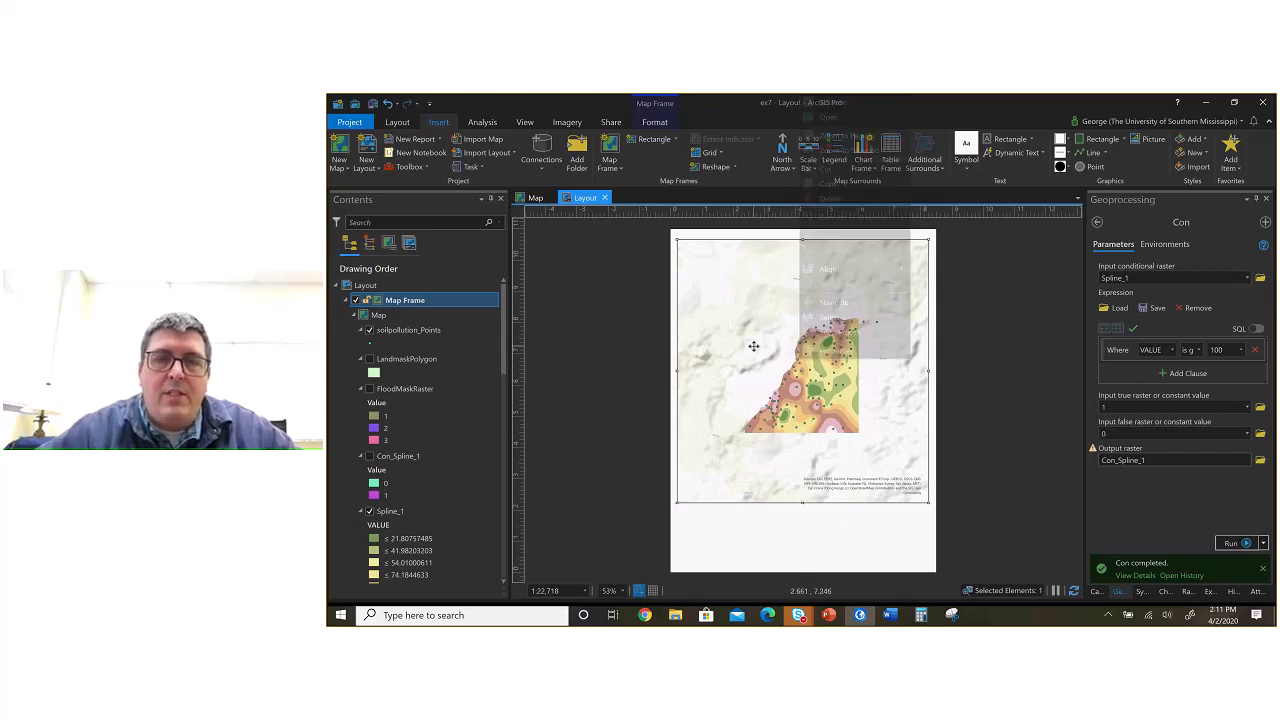
Step: Activate the map frame, zoom its map to 1:14,540 with the whole Spline_1 surface in frame, and return to the layout
{"action": "right_click", "coordinate": [790, 357]}
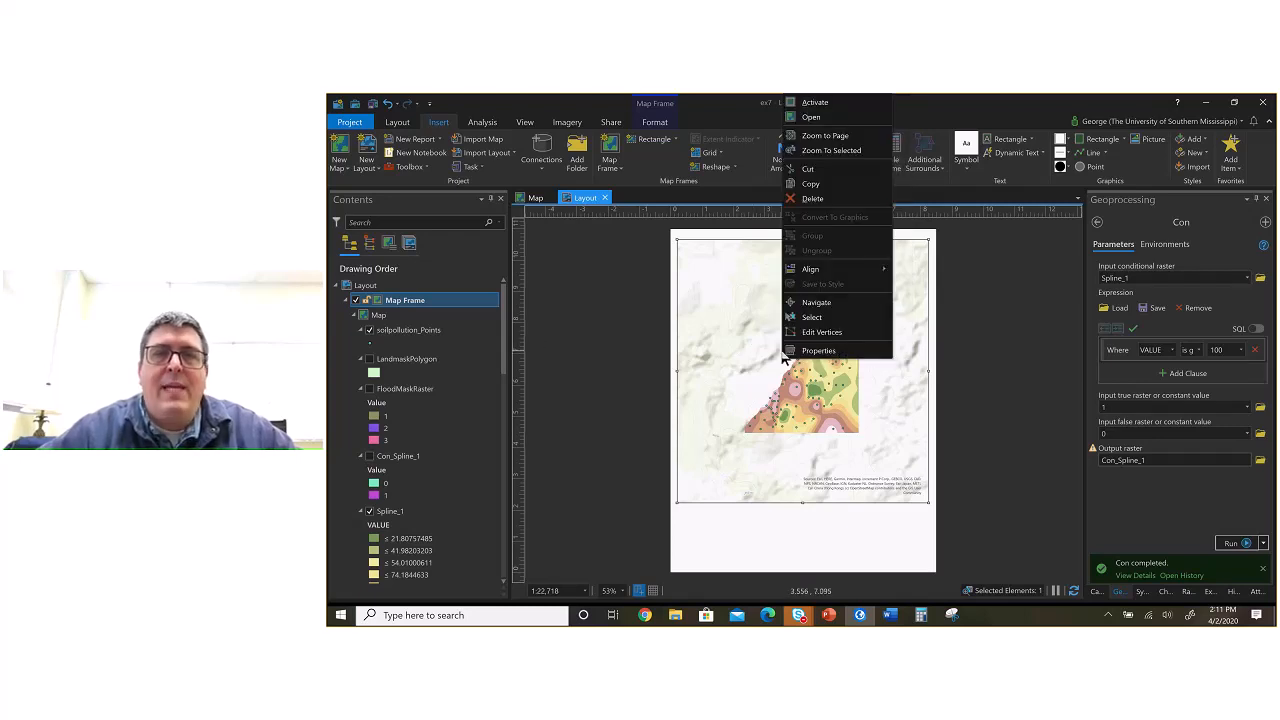
{"action": "left_click", "coordinate": [815, 103]}
{"action": "left_click", "coordinate": [821, 103]}
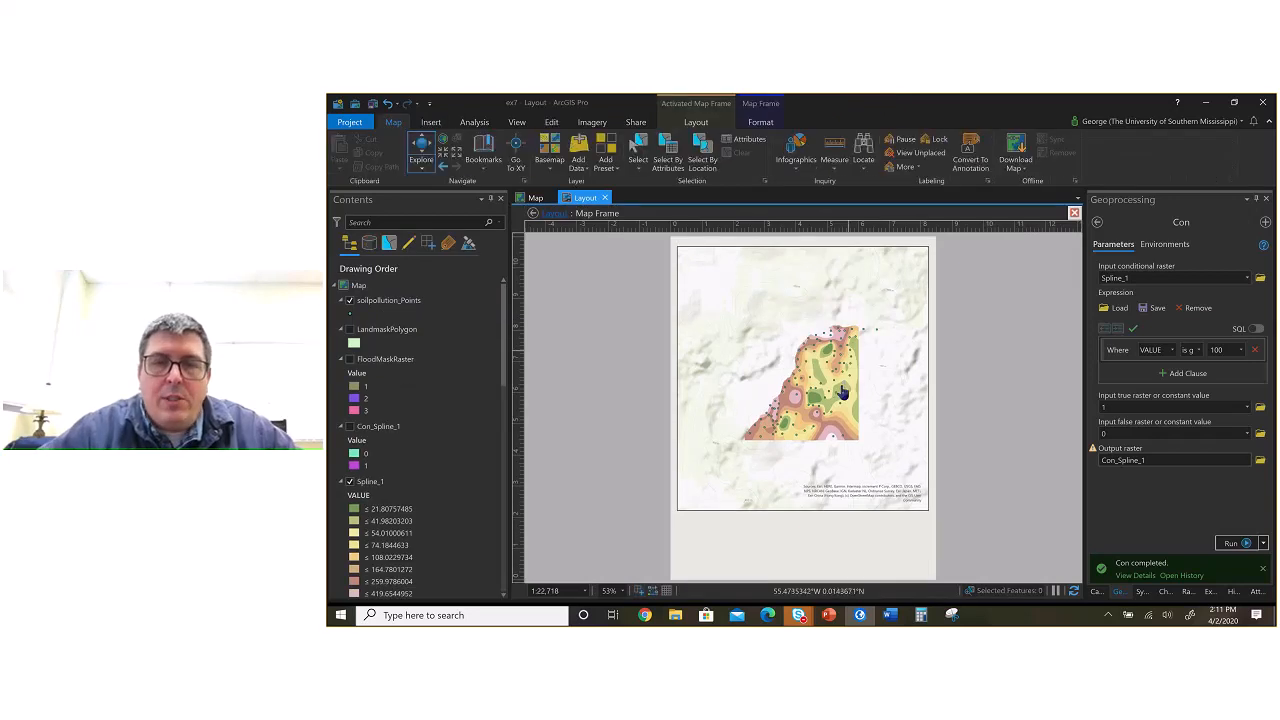
{"action": "scroll", "coordinate": [842, 393], "scroll_direction": "up", "scroll_amount": 1}
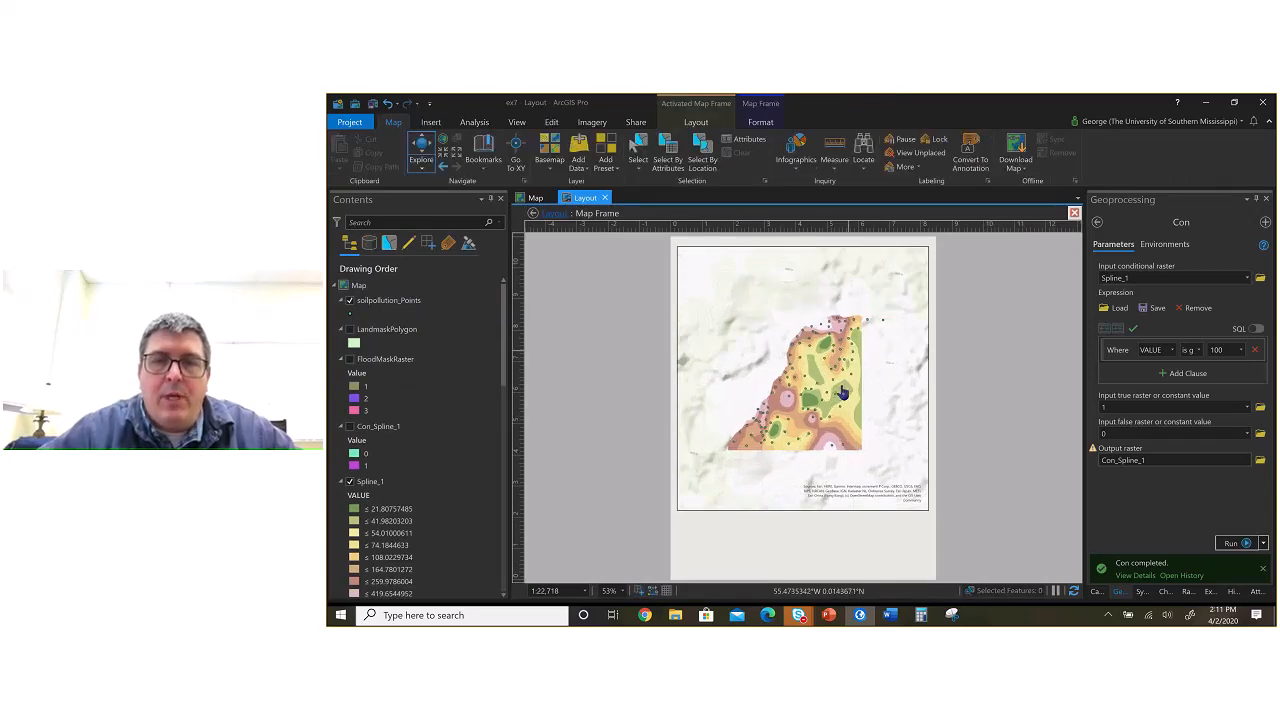
{"action": "scroll", "coordinate": [842, 393], "scroll_direction": "up", "scroll_amount": 1}
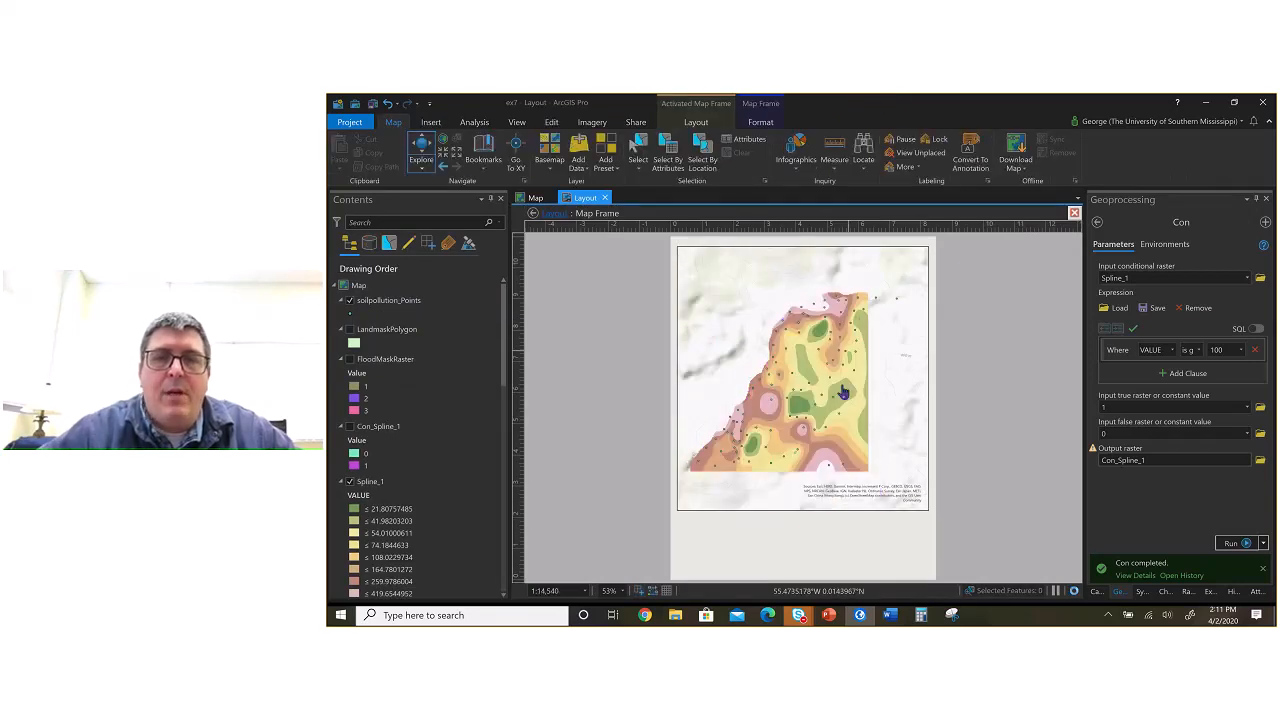
{"action": "left_click_drag", "start_coordinate": [833, 387], "coordinate": [857, 376]}
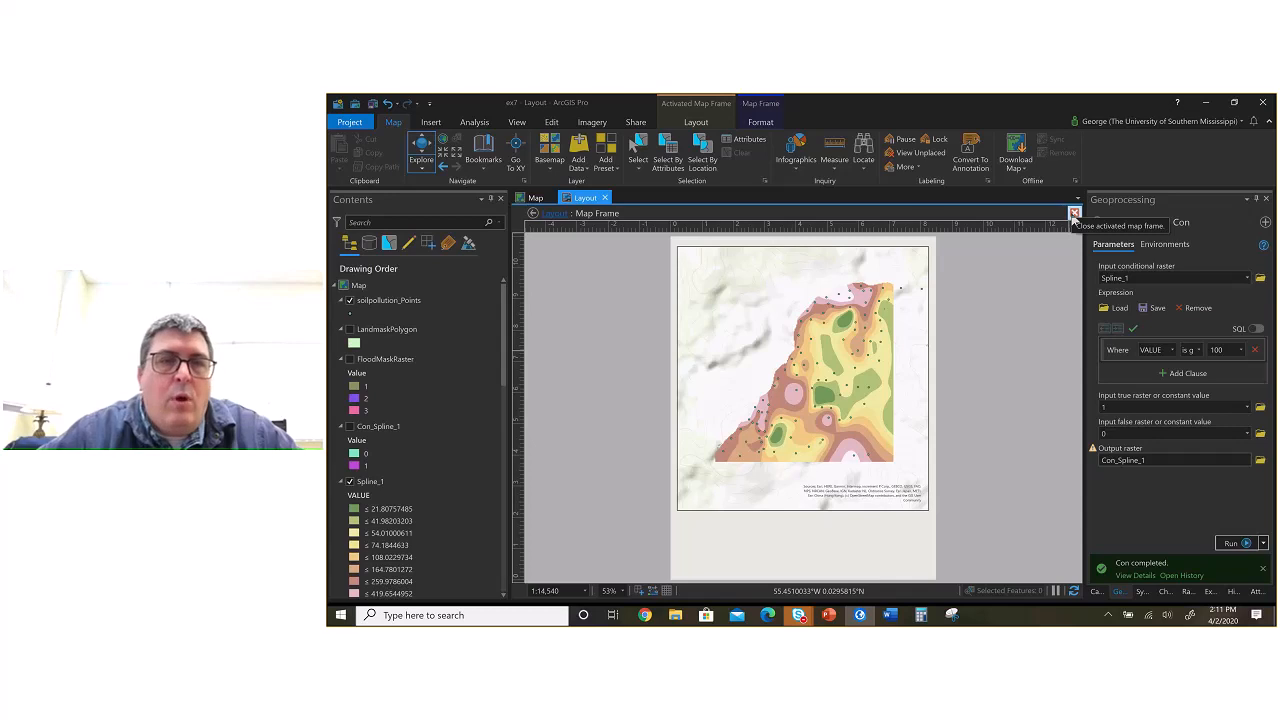
{"action": "left_click", "coordinate": [549, 221]}
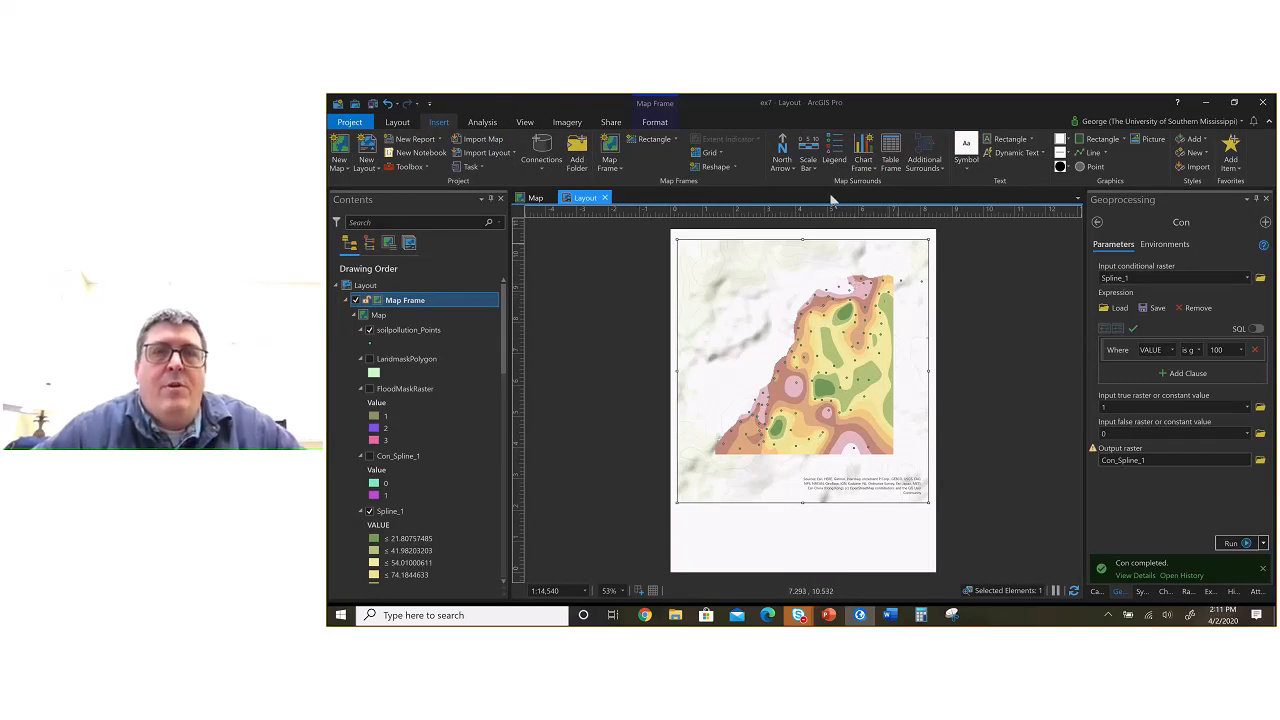
Step: Add an imperial Scale Line 1 scale bar just below the map frame's lower-left corner
{"action": "left_click", "coordinate": [809, 168]}
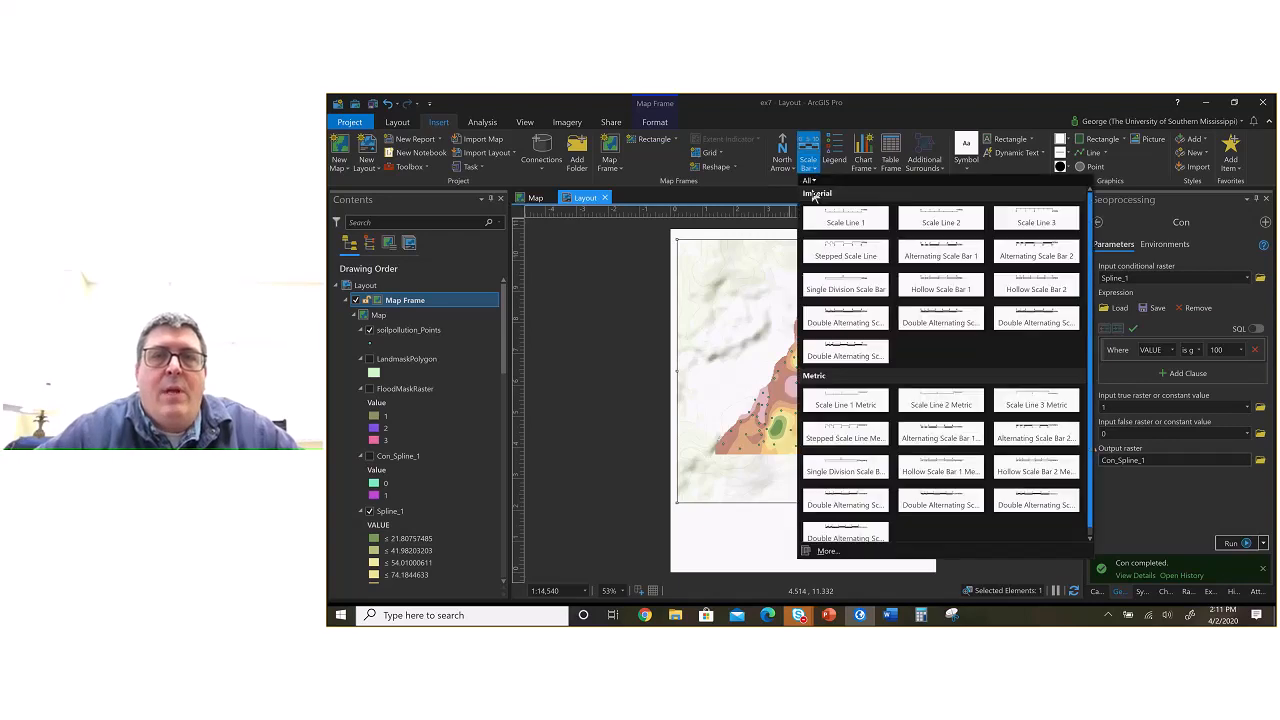
{"action": "left_click", "coordinate": [847, 217]}
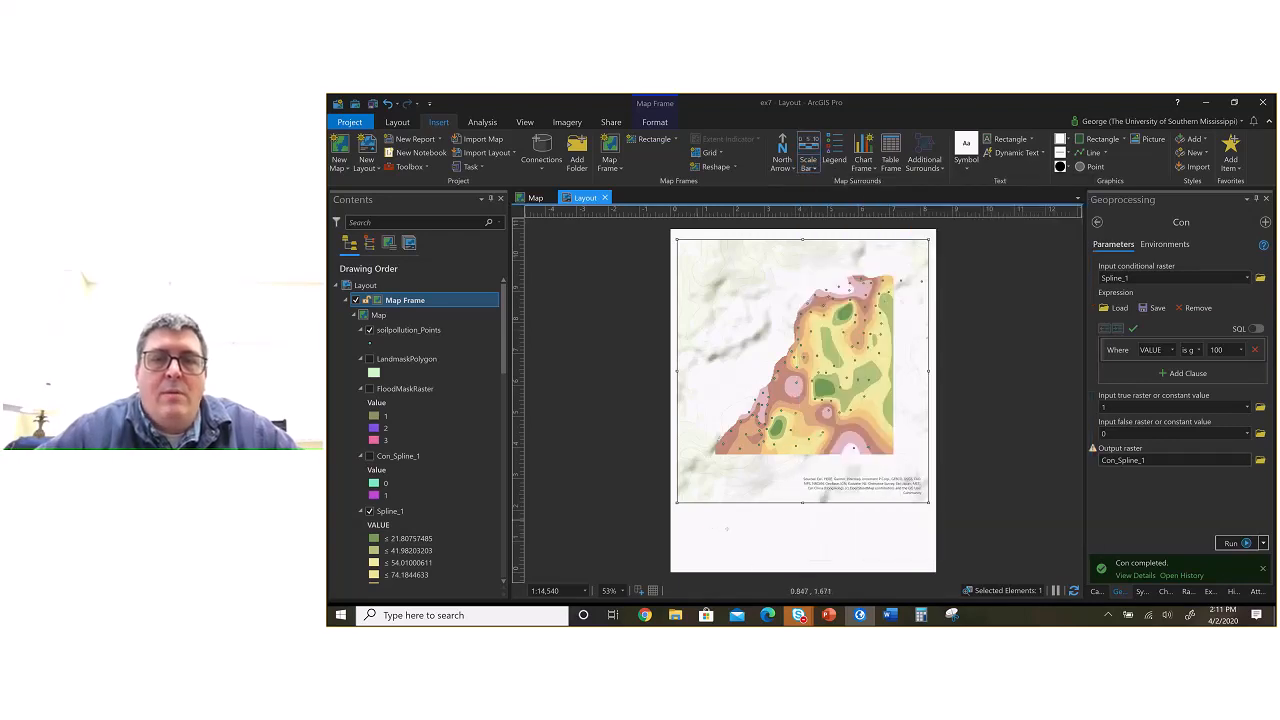
{"action": "left_click", "coordinate": [697, 517]}
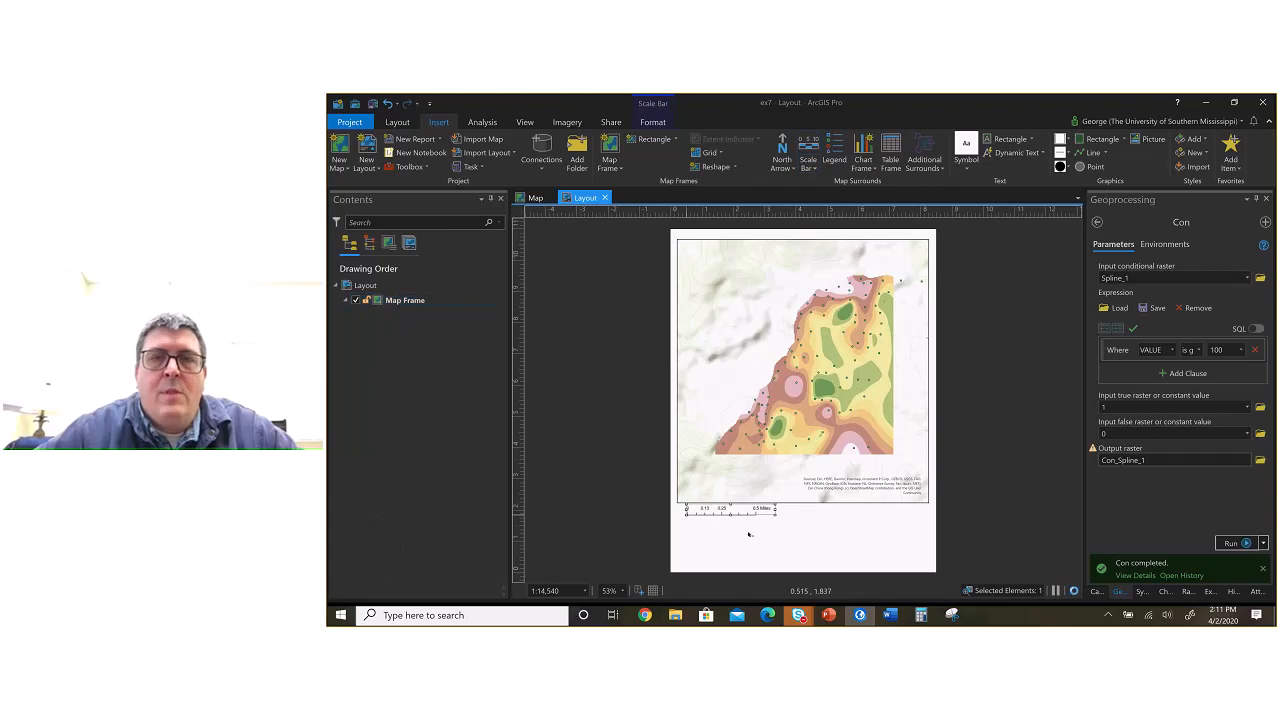
Step: Add the first north arrow style in the map frame's upper-left corner and align the scale bar with the frame's left edge
{"action": "left_click", "coordinate": [787, 168]}
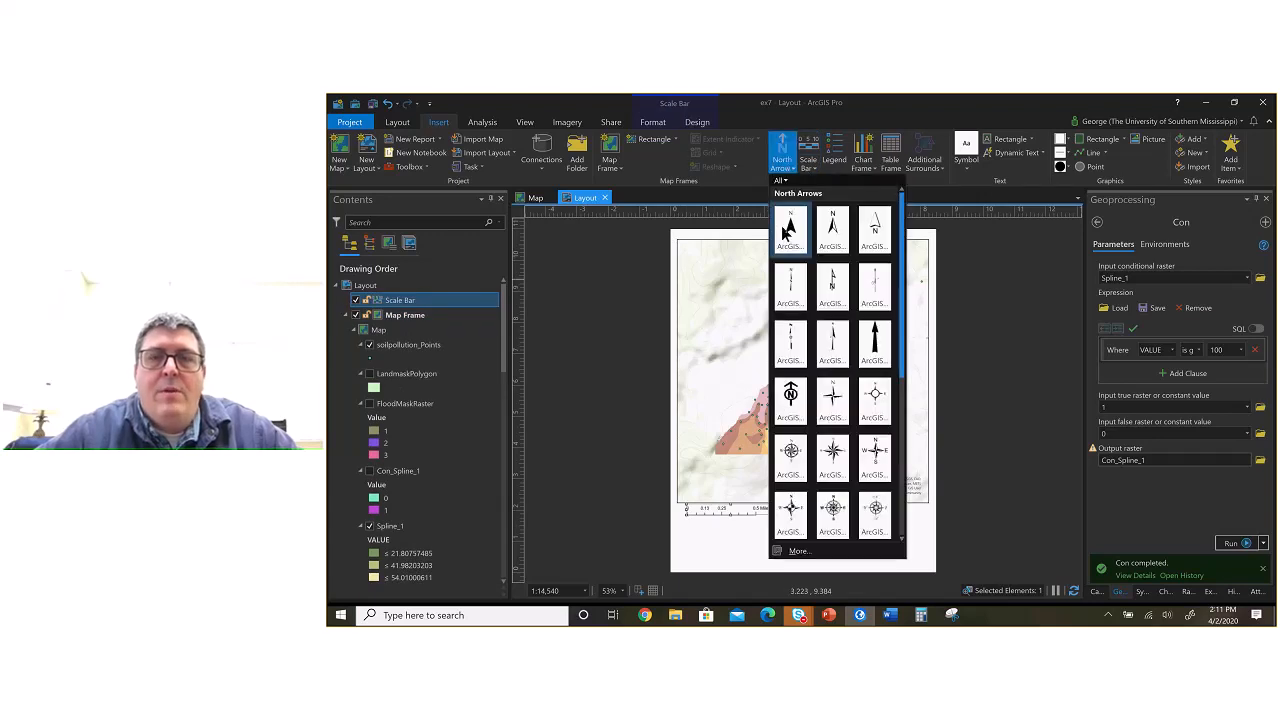
{"action": "left_click", "coordinate": [790, 218]}
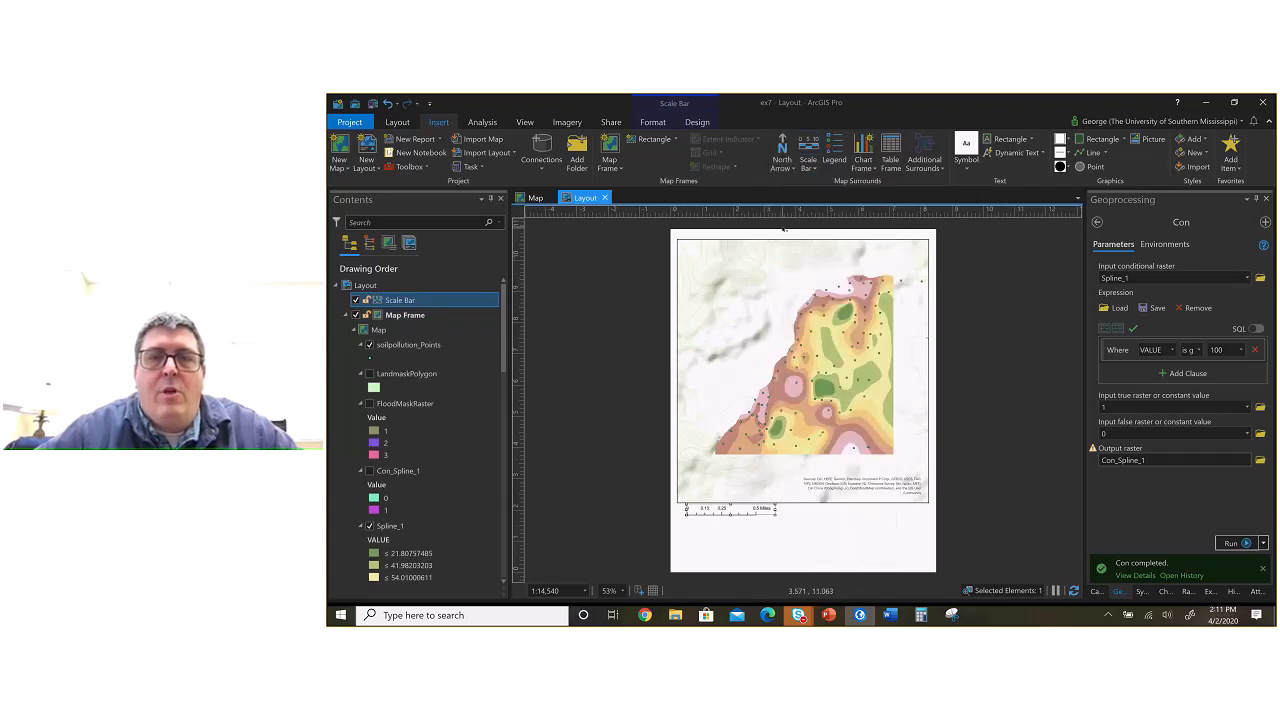
{"action": "left_click", "coordinate": [696, 255]}
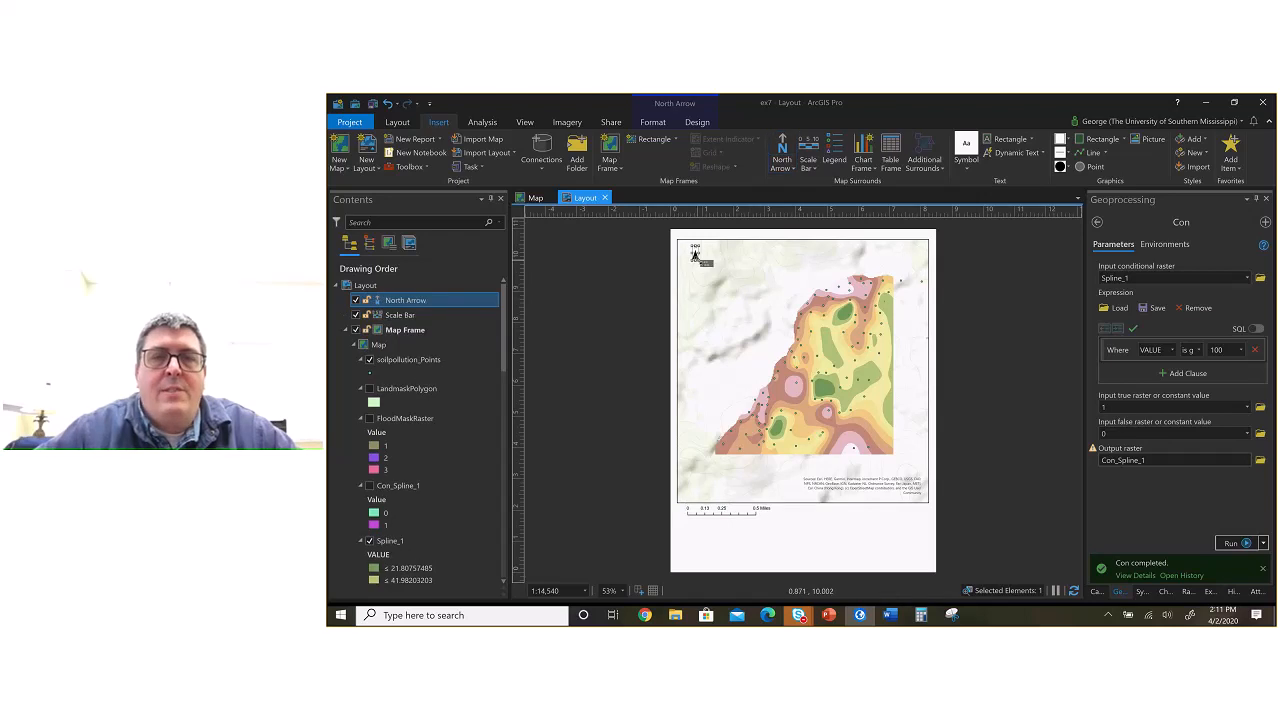
{"action": "left_click", "coordinate": [762, 512]}
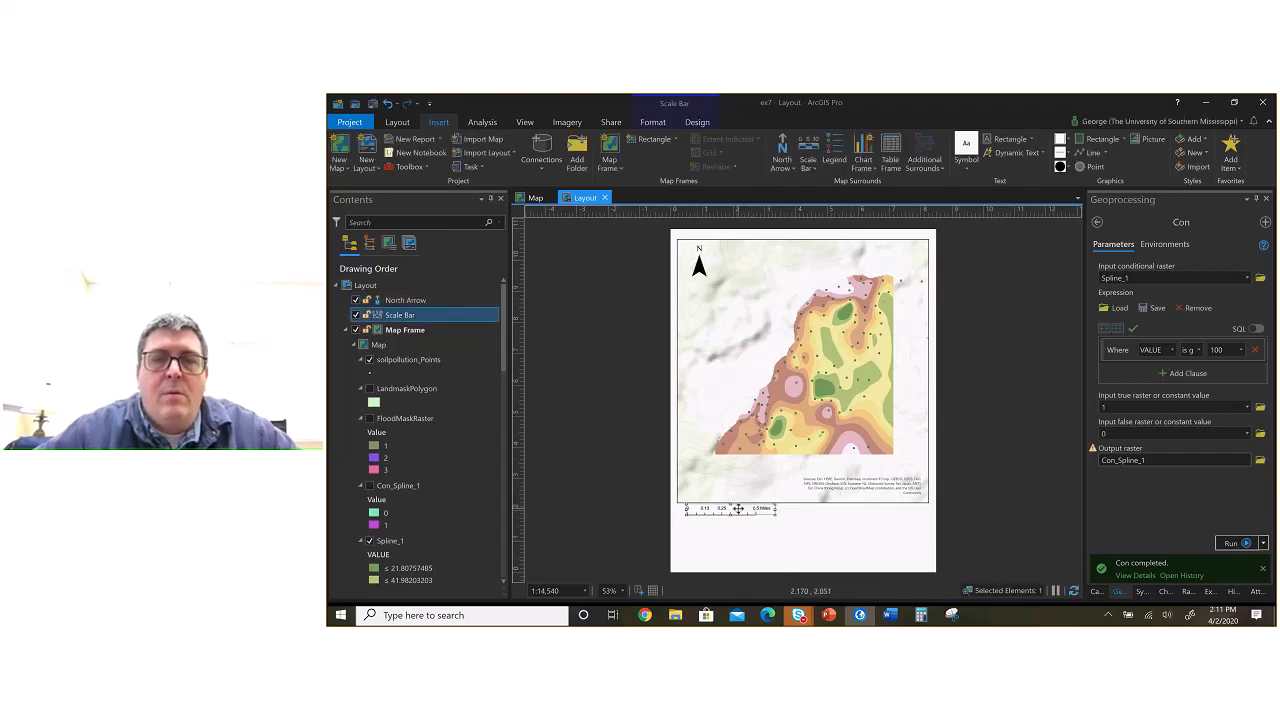
{"action": "left_click_drag", "start_coordinate": [738, 509], "coordinate": [730, 510]}
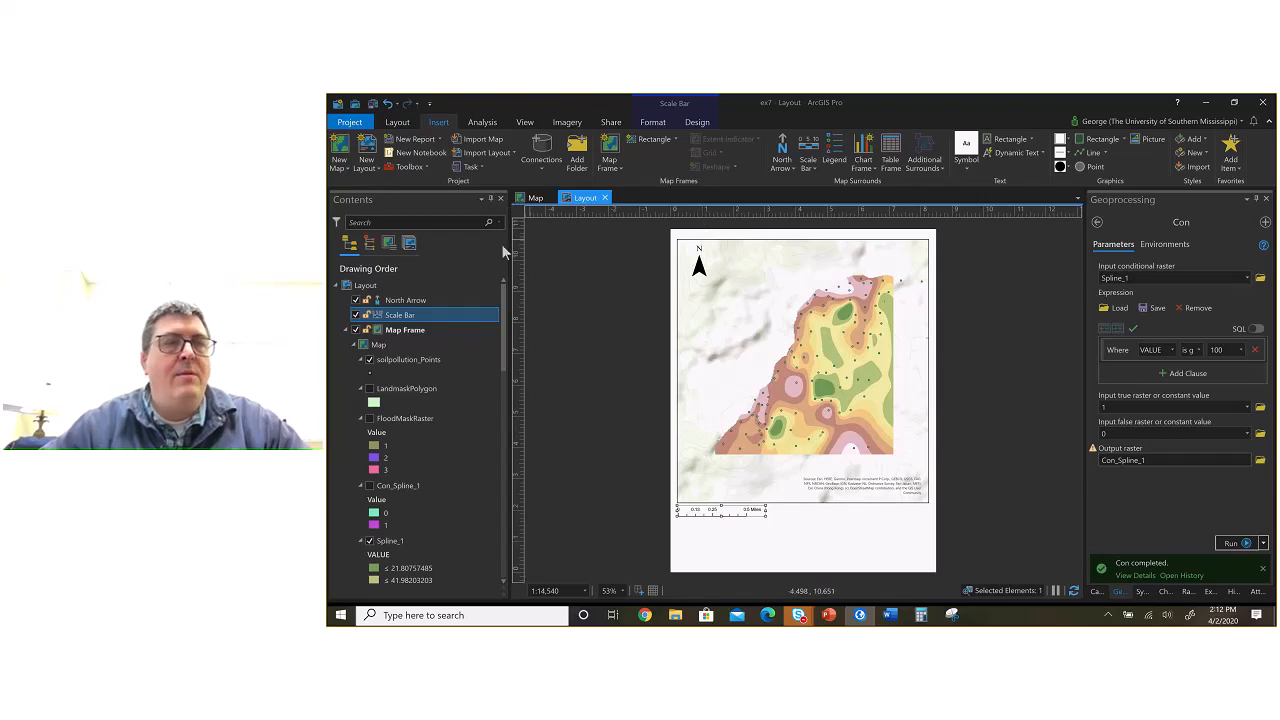
{"action": "left_click", "coordinate": [415, 287]}
{"action": "right_click", "coordinate": [415, 287]}
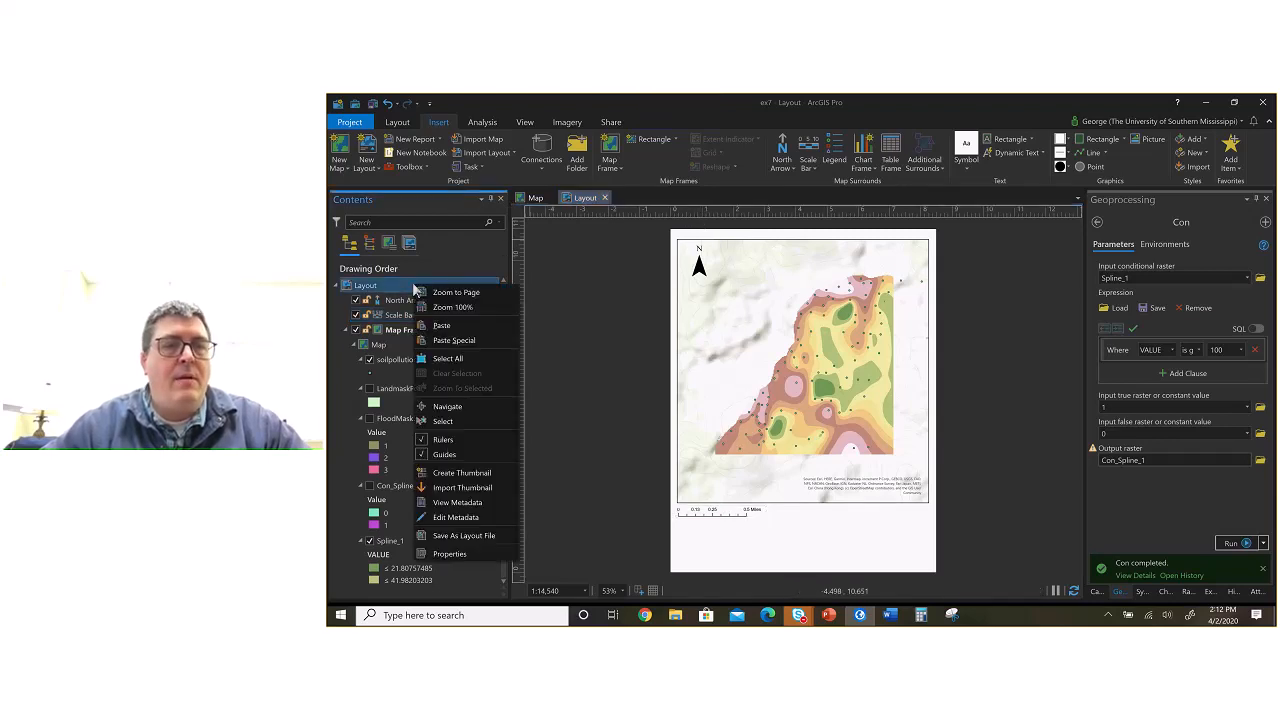
{"action": "left_click", "coordinate": [415, 288]}
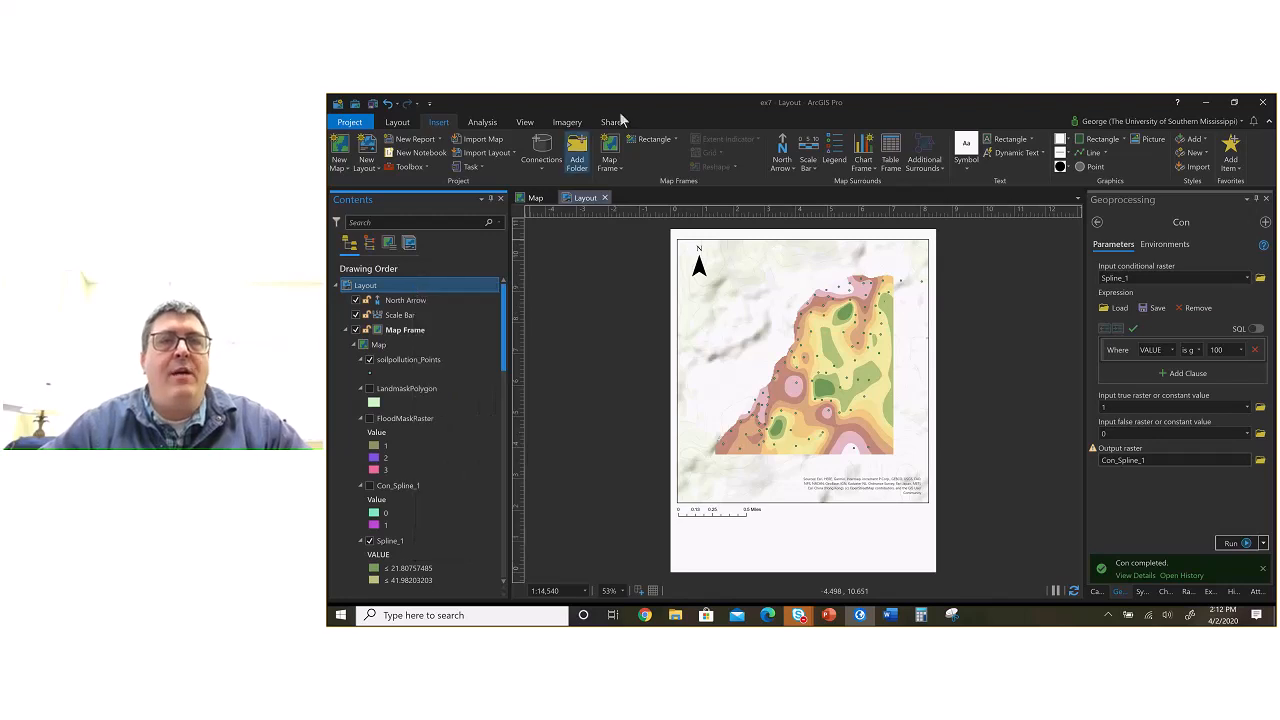
Step: Export the layout as a JPEG named IDW_1.jpg in the Documents\ArcGIS folder
{"action": "left_click", "coordinate": [610, 123]}
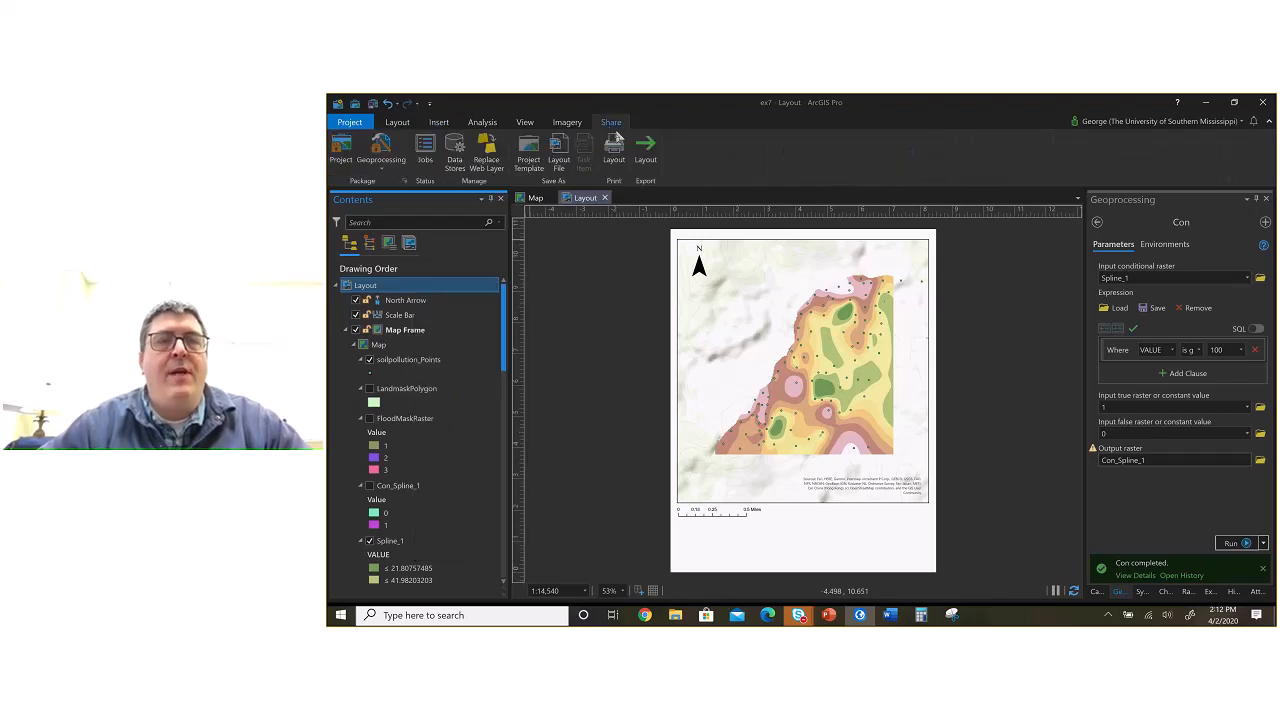
{"action": "left_click", "coordinate": [646, 155]}
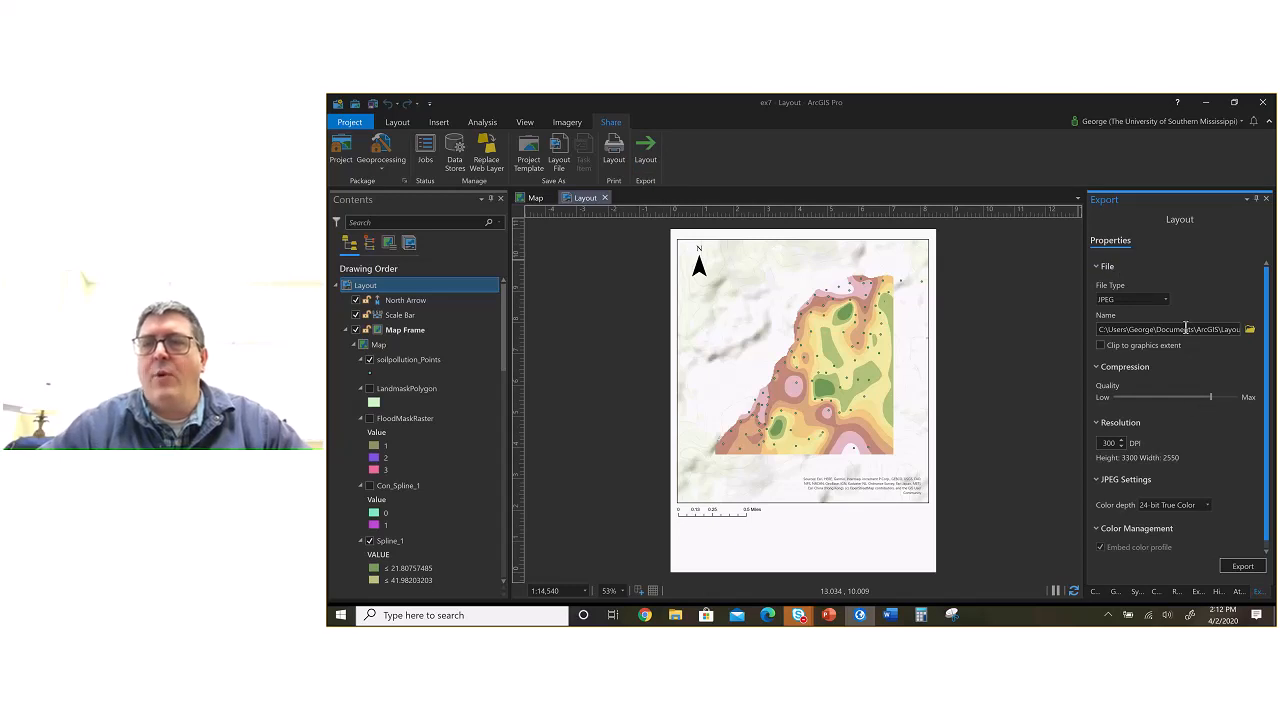
{"action": "left_click_drag", "start_coordinate": [1186, 330], "coordinate": [1240, 330]}
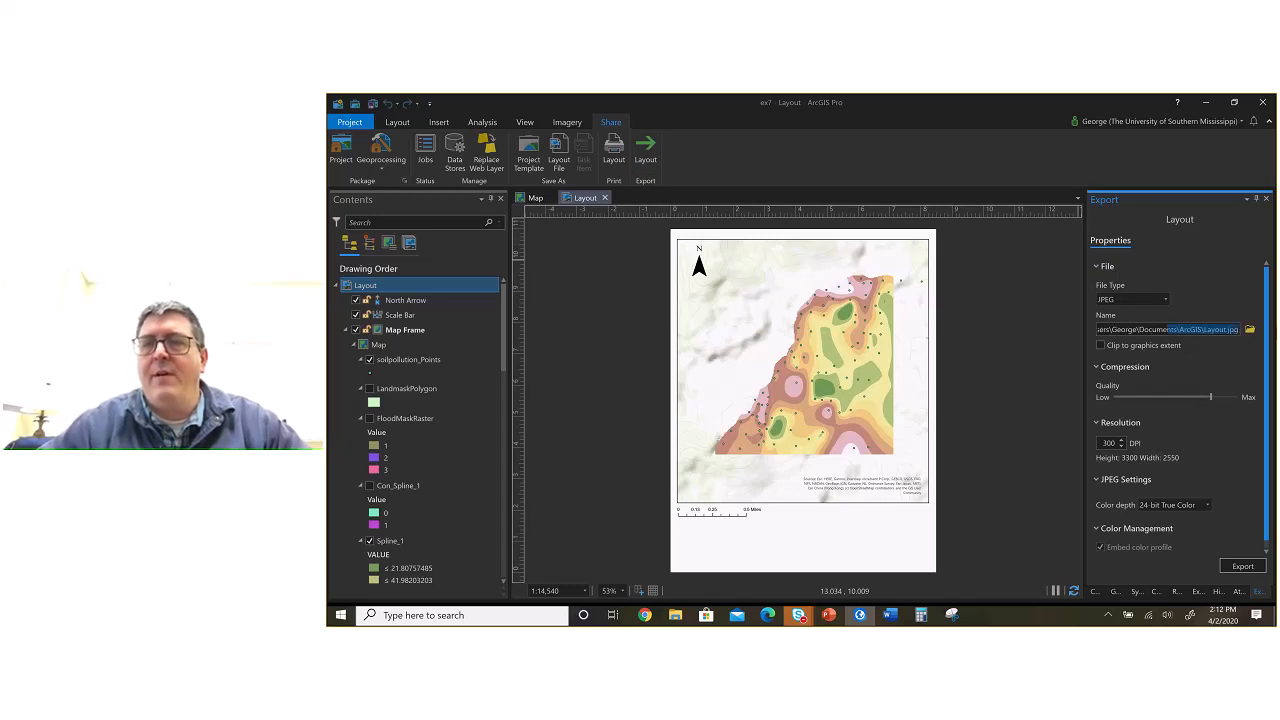
{"action": "left_click", "coordinate": [1206, 330]}
{"action": "left_click_drag", "start_coordinate": [1206, 330], "coordinate": [1226, 330]}
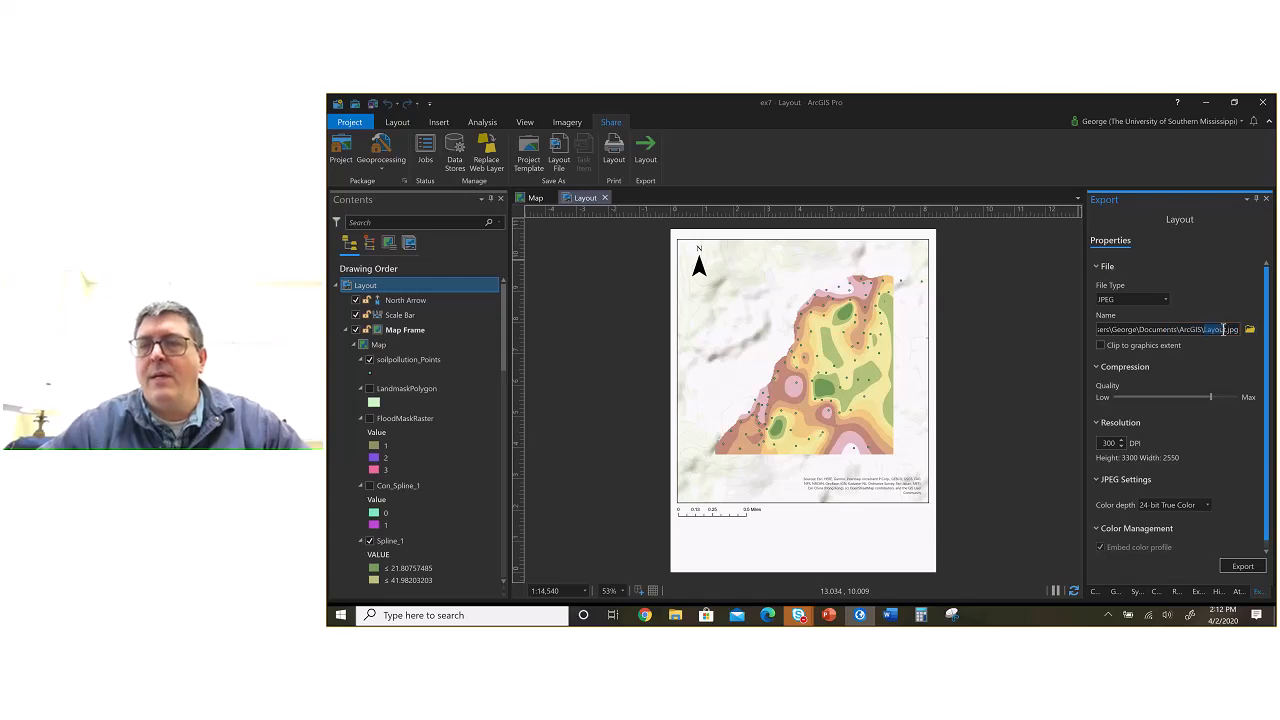
{"action": "type", "text": "JDW_1"}
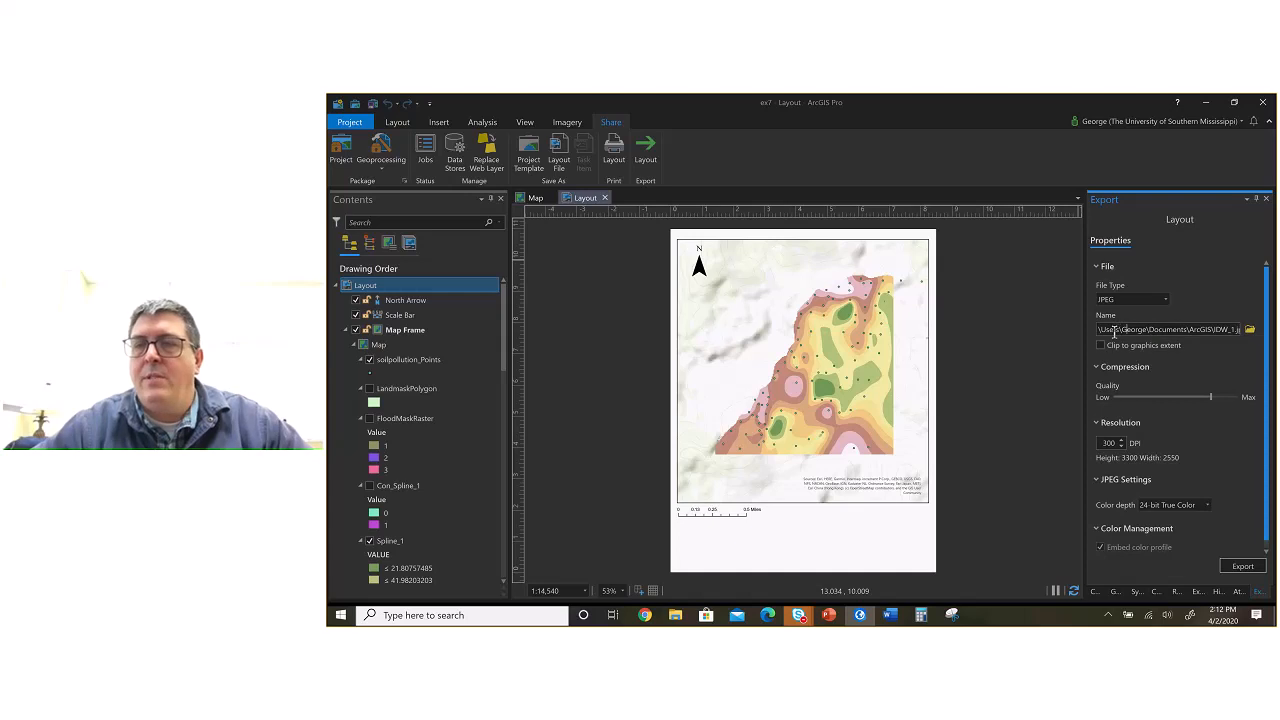
{"action": "left_click_drag", "start_coordinate": [1126, 331], "coordinate": [1037, 331]}
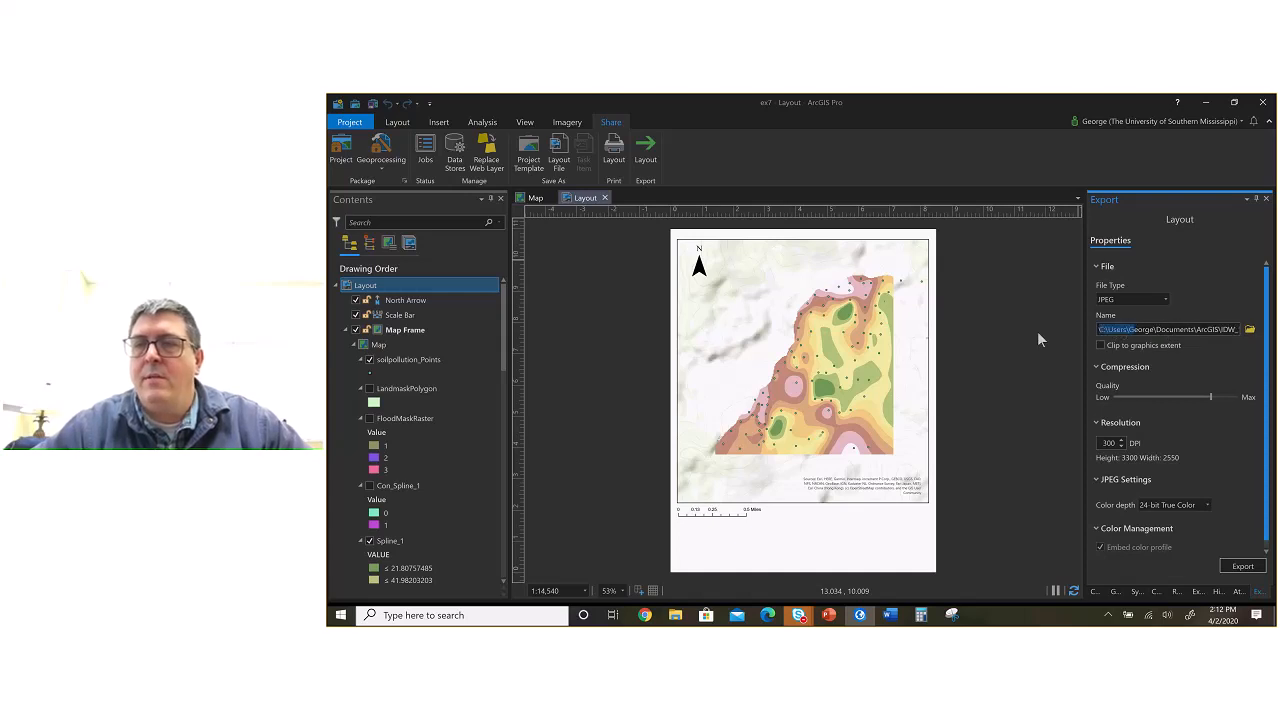
{"action": "left_click", "coordinate": [1242, 566]}
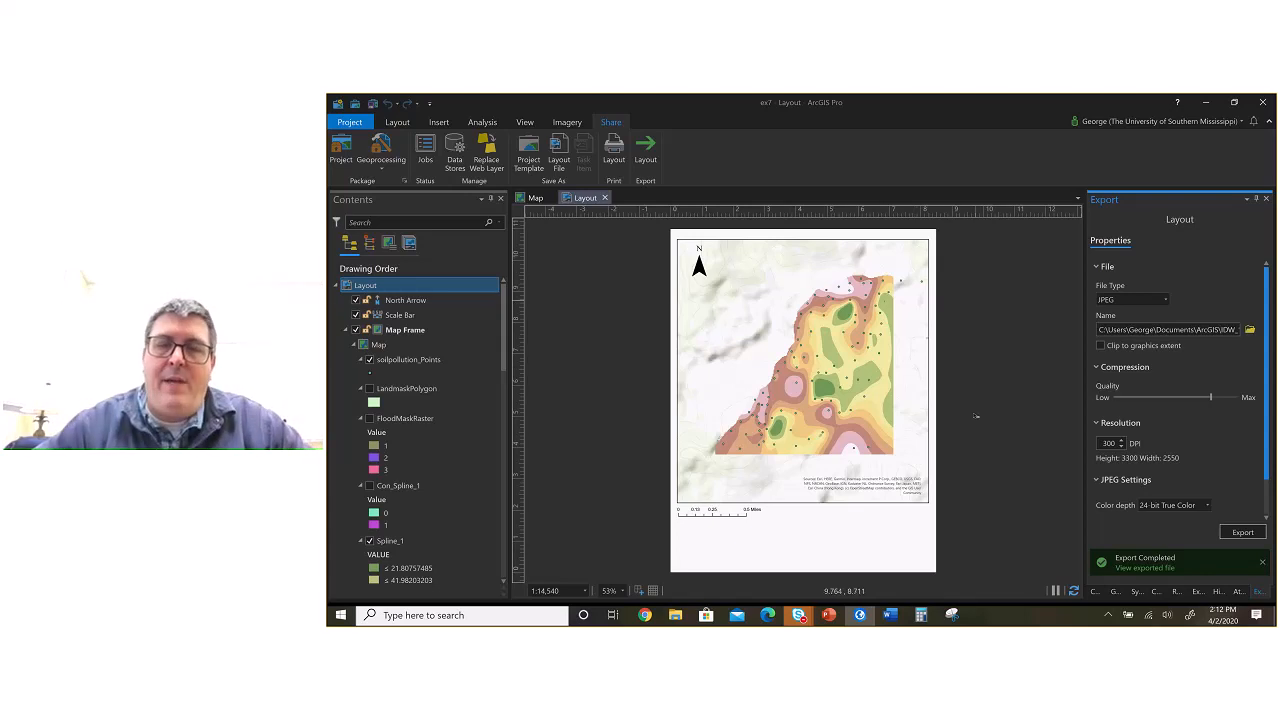
Step: Switch to ex7.docx in Word and open an enlarged file browser for inserting a picture at the end of the report
{"action": "left_click", "coordinate": [891, 616]}
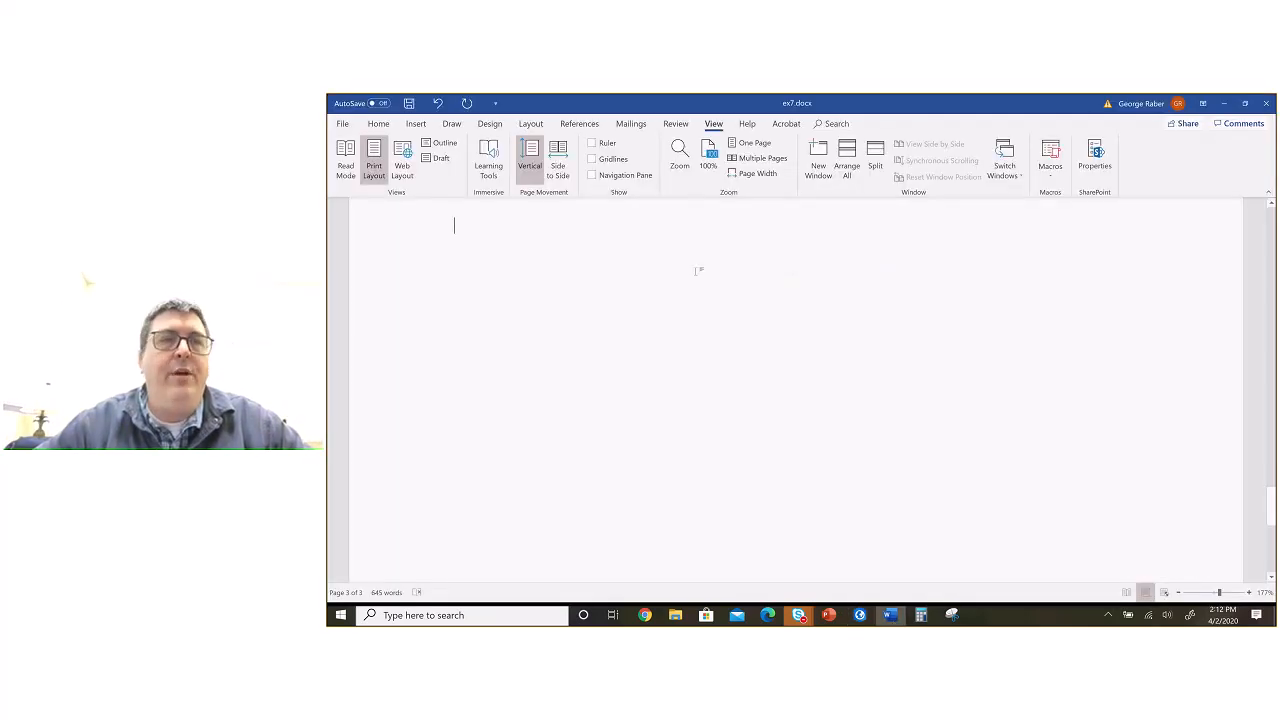
{"action": "left_click", "coordinate": [415, 125]}
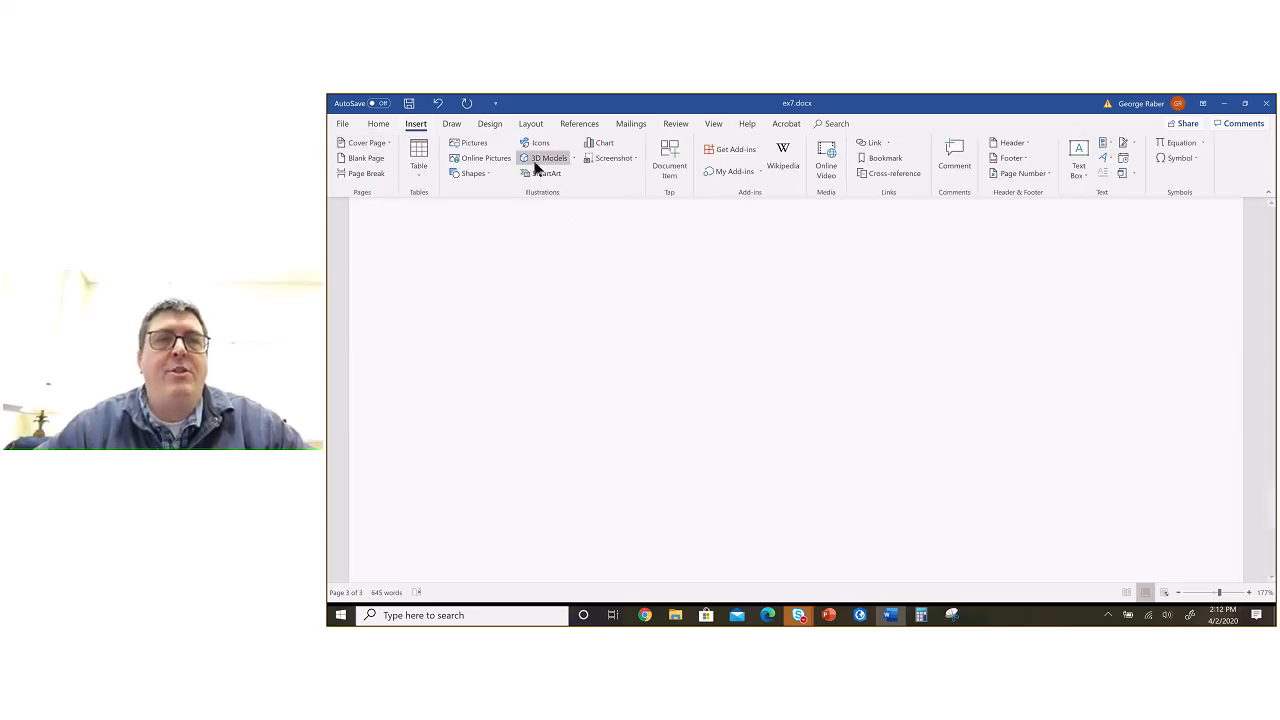
{"action": "left_click", "coordinate": [476, 144]}
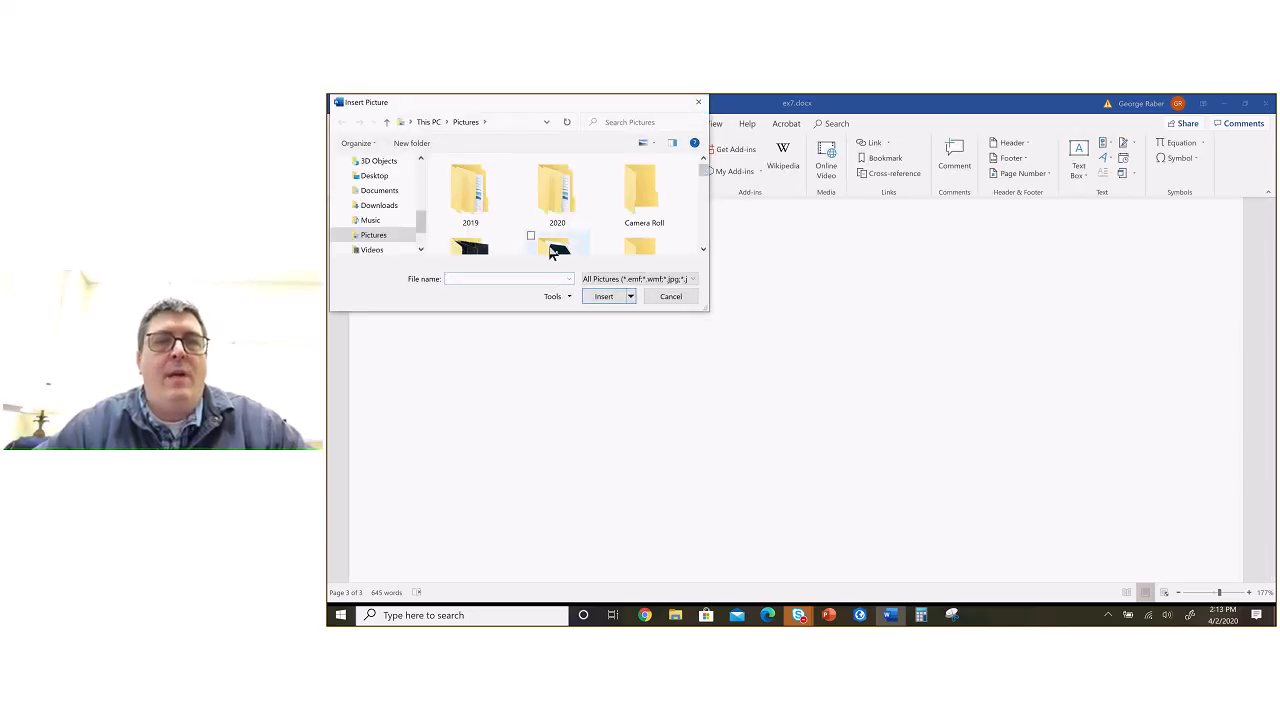
{"action": "left_click_drag", "start_coordinate": [706, 309], "coordinate": [784, 441]}
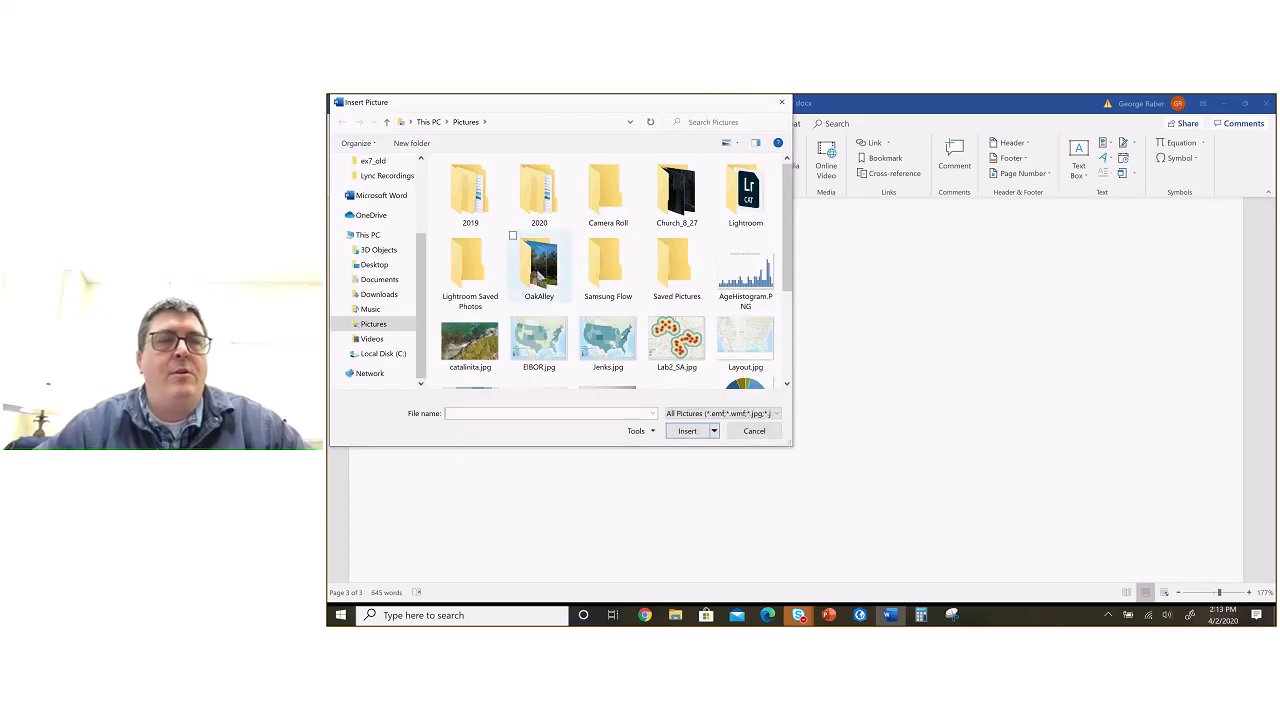
{"action": "left_click", "coordinate": [388, 354]}
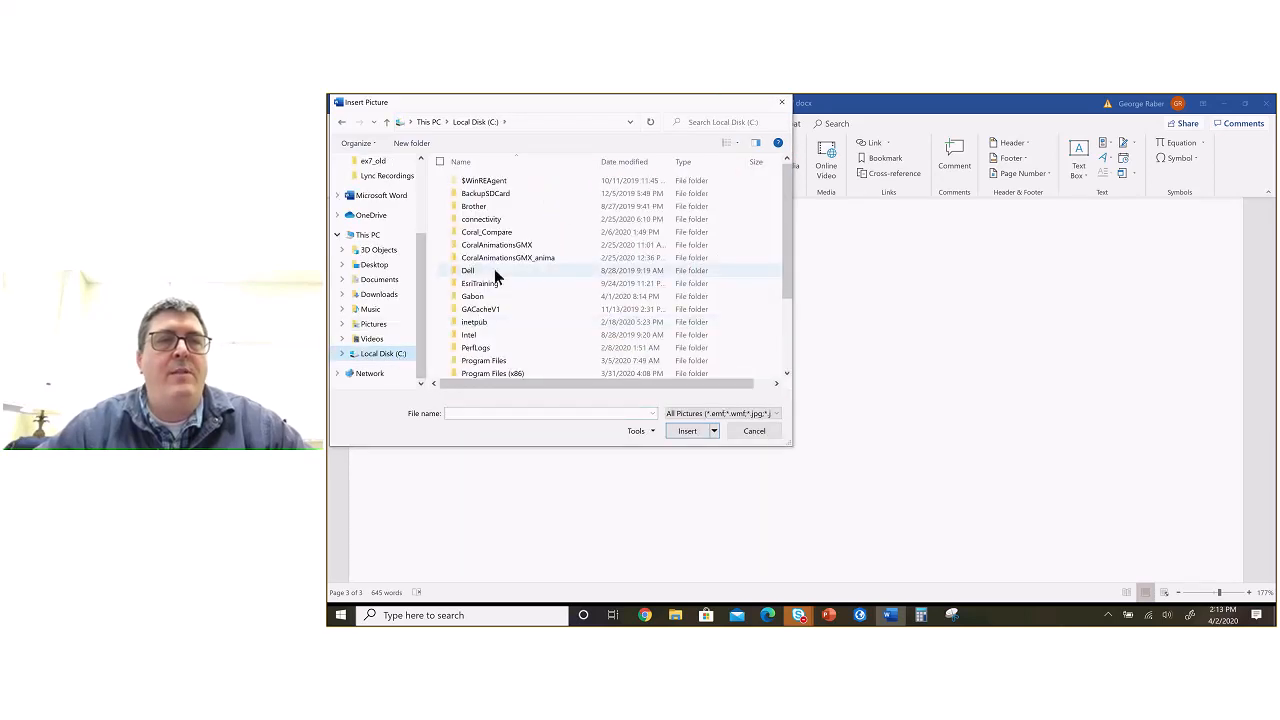
{"action": "left_click", "coordinate": [542, 121]}
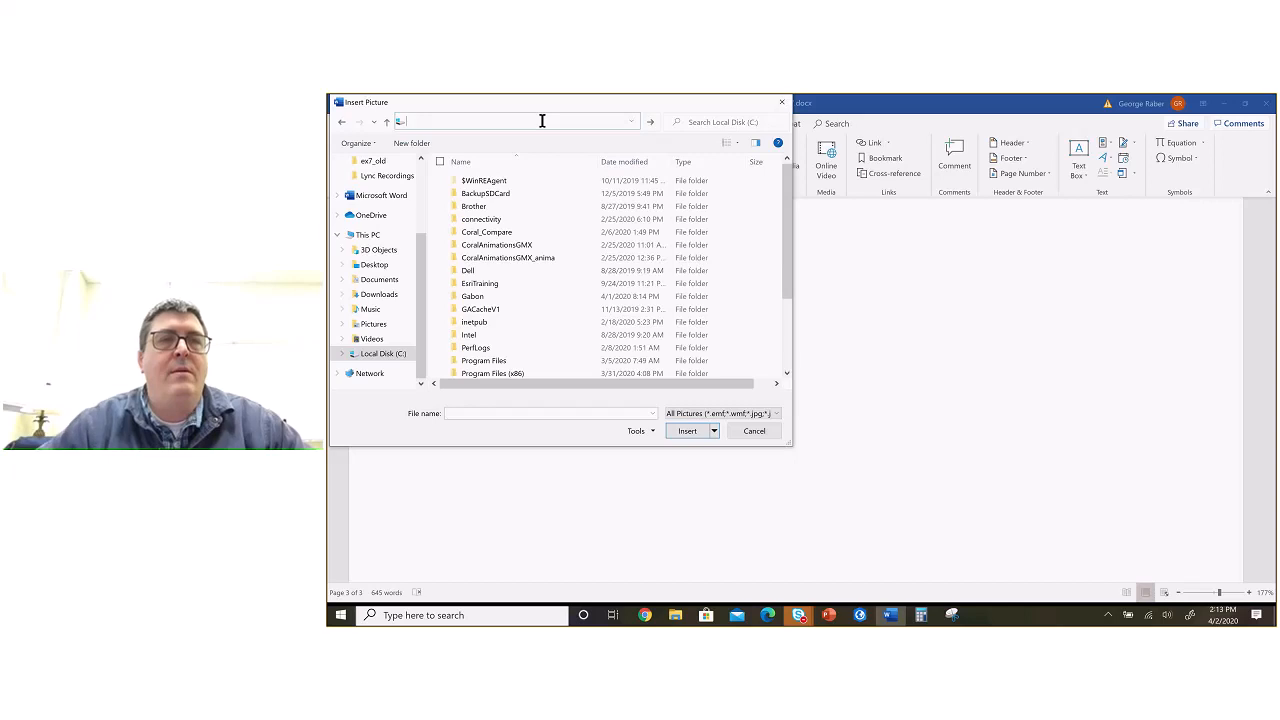
{"action": "key", "text": "BackSpace"}
{"action": "key", "text": "Escape"}
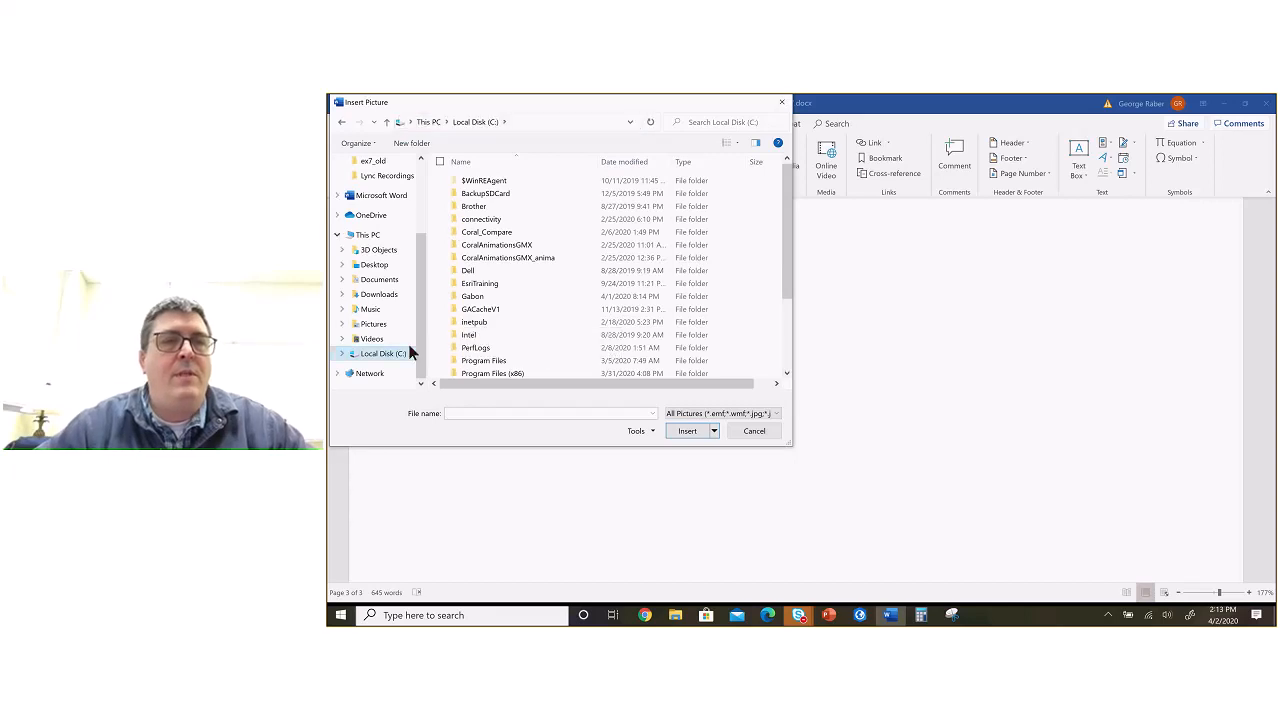
{"action": "scroll", "coordinate": [484, 296], "scroll_direction": "down", "scroll_amount": 3}
{"action": "scroll", "coordinate": [485, 298], "scroll_direction": "up", "scroll_amount": 3}
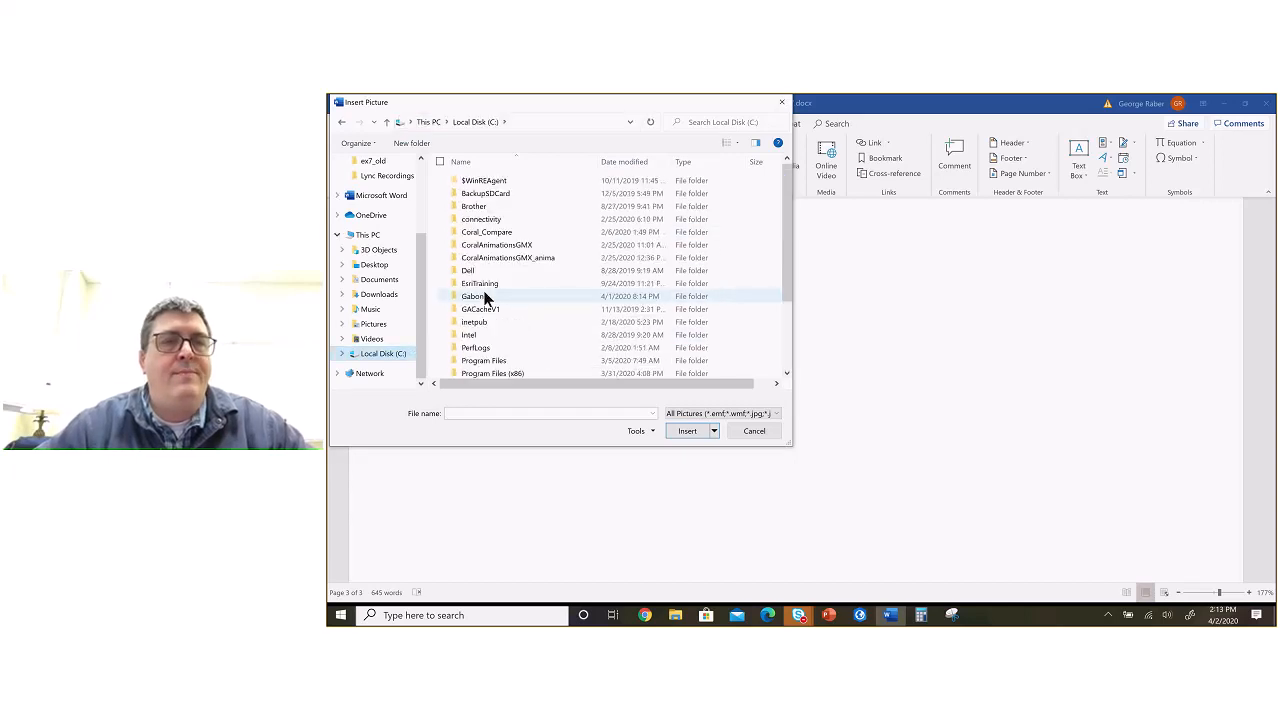
Step: Insert IDW_1.jpg from the Documents\ArcGIS folder into the report
{"action": "left_click", "coordinate": [392, 278]}
{"action": "double_click", "coordinate": [486, 195]}
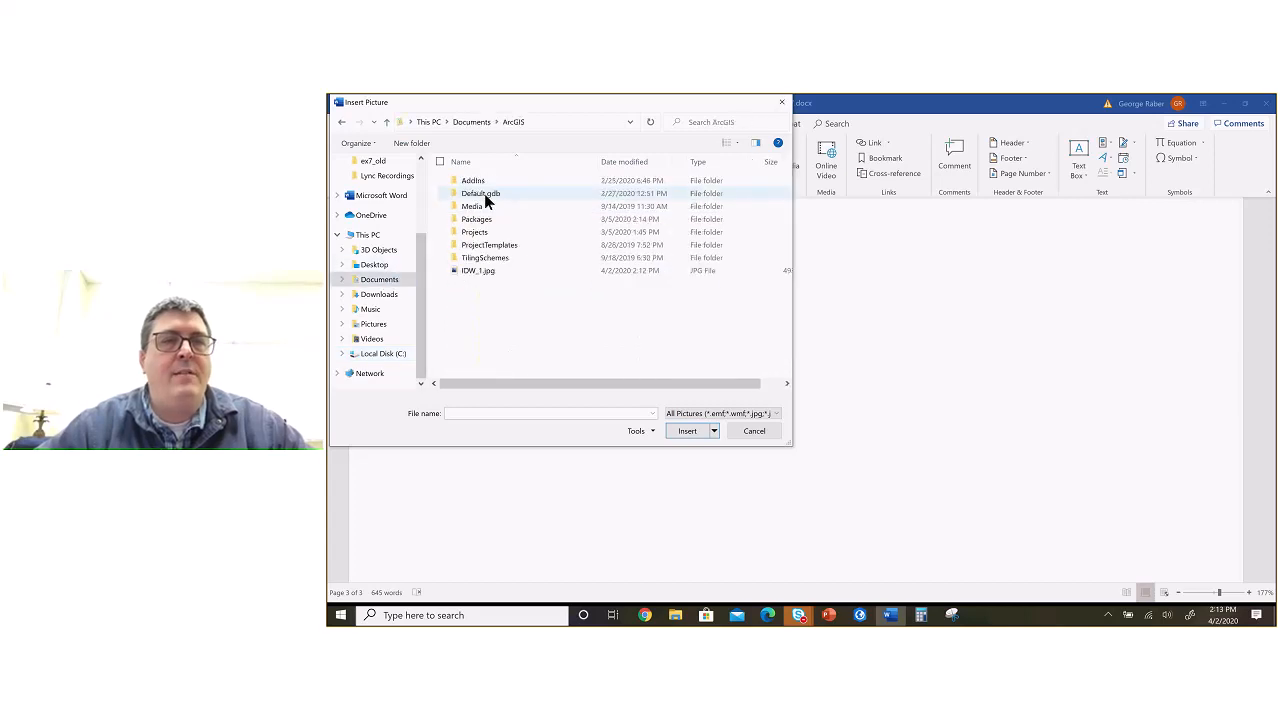
{"action": "left_click", "coordinate": [500, 271]}
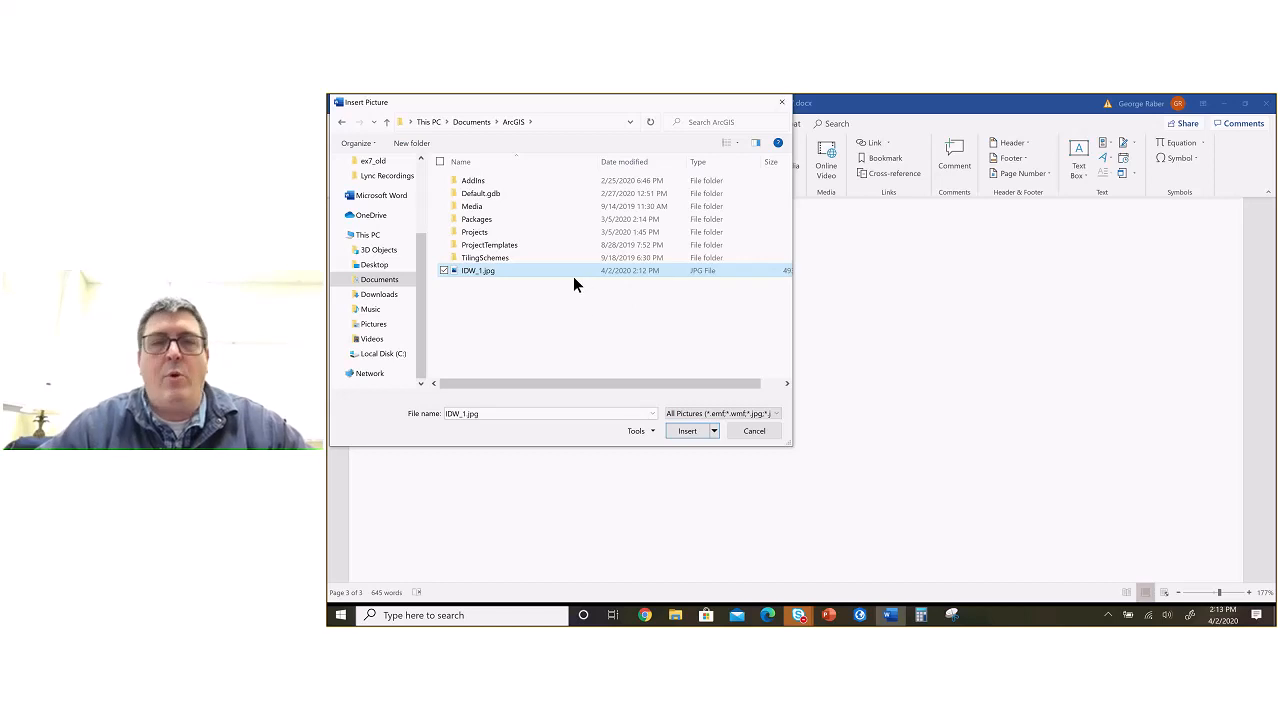
{"action": "left_click", "coordinate": [688, 430]}
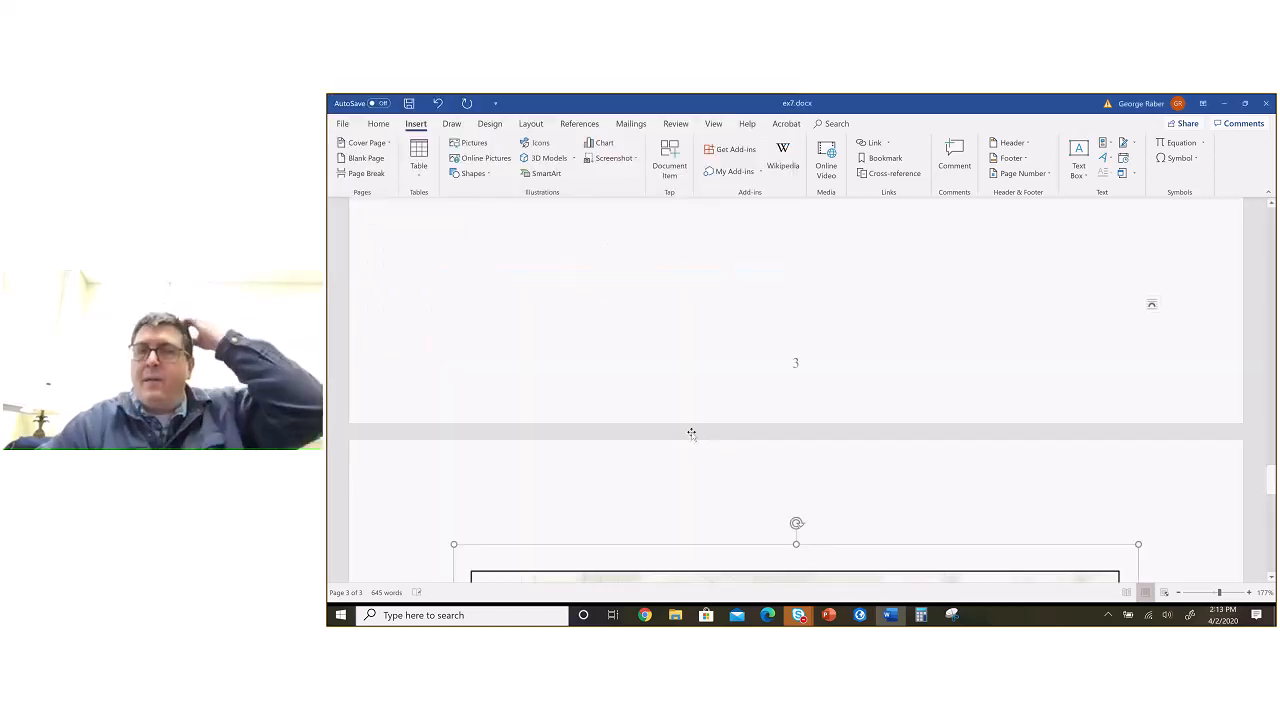
Step: Examine the inserted layout picture from its north arrow down to its scale bar
{"action": "scroll", "coordinate": [691, 433], "scroll_direction": "down", "scroll_amount": 10}
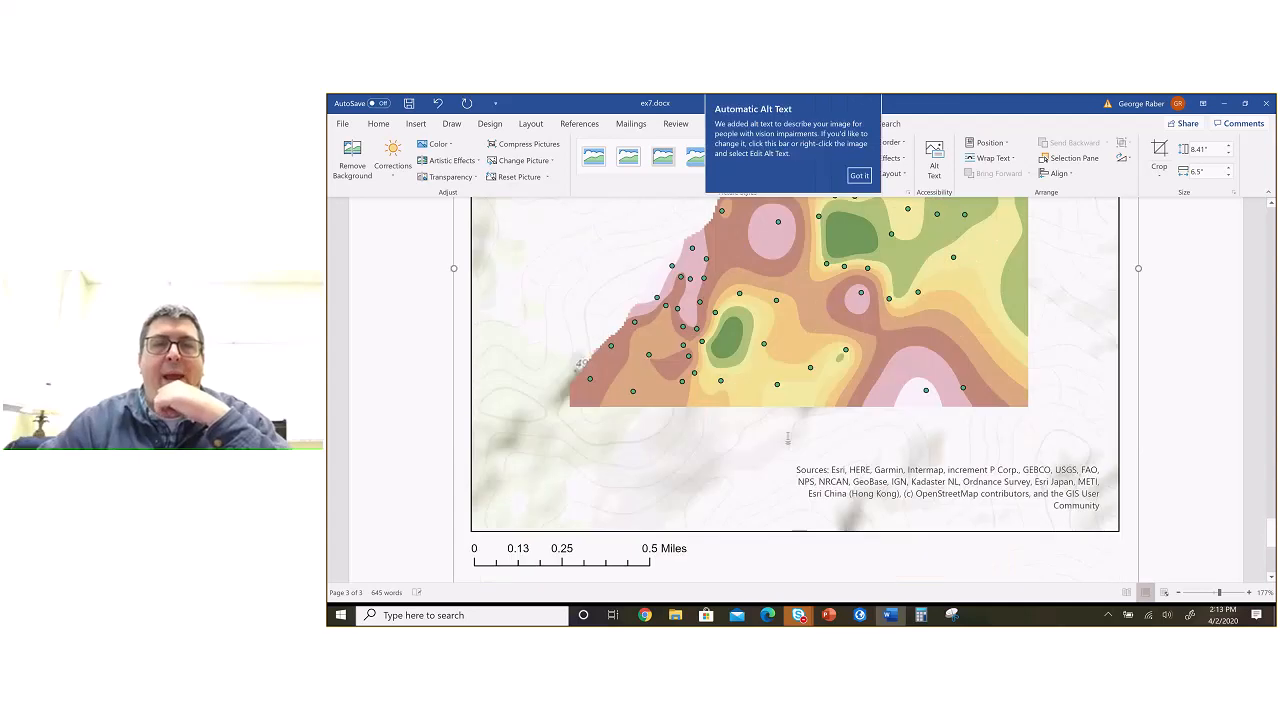
{"action": "scroll", "coordinate": [788, 437], "scroll_direction": "up", "scroll_amount": 3}
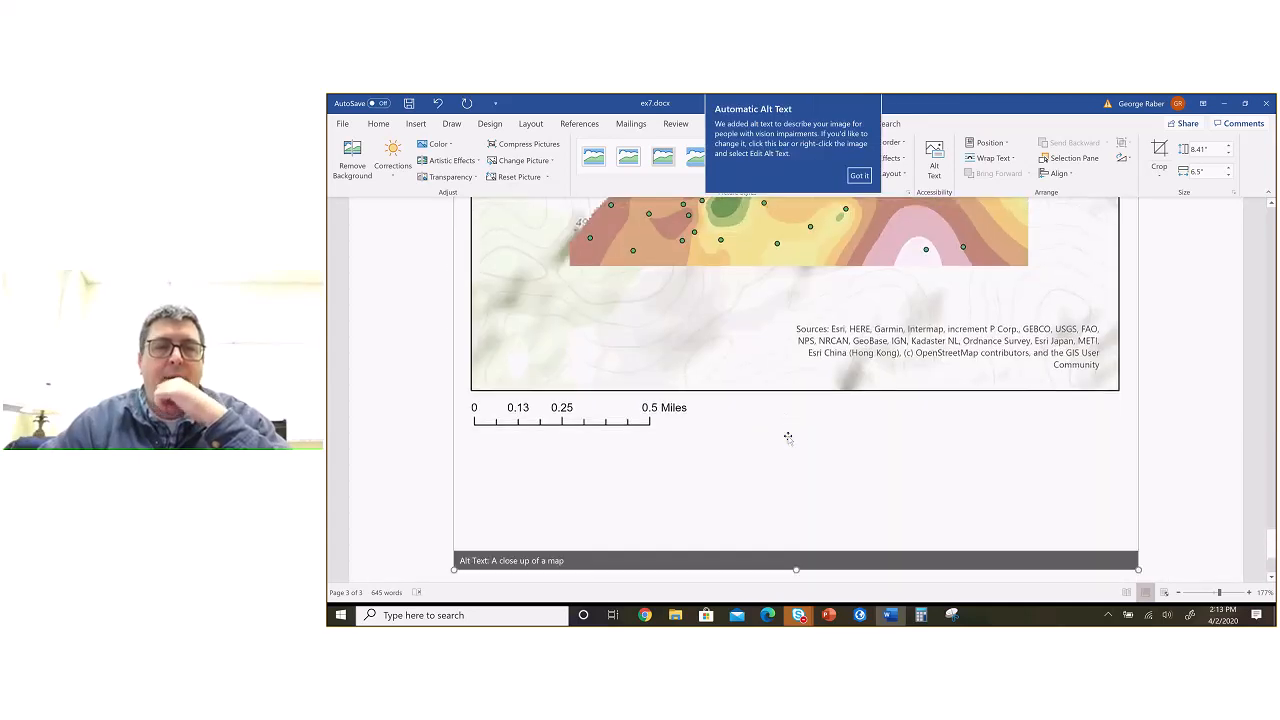
{"action": "scroll", "coordinate": [788, 437], "scroll_direction": "down", "scroll_amount": 1}
{"action": "left_click", "coordinate": [1157, 449]}
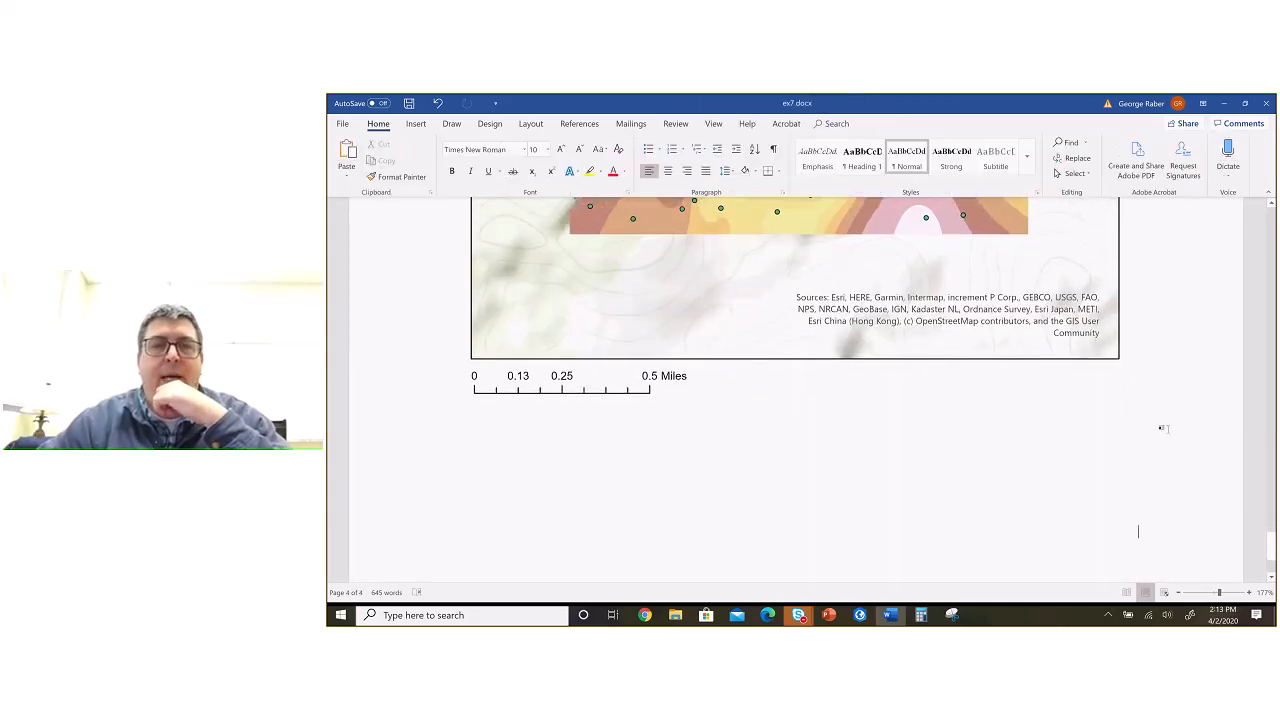
{"action": "scroll", "coordinate": [1160, 420], "scroll_direction": "up", "scroll_amount": 8}
{"action": "scroll", "coordinate": [1158, 415], "scroll_direction": "down", "scroll_amount": 4}
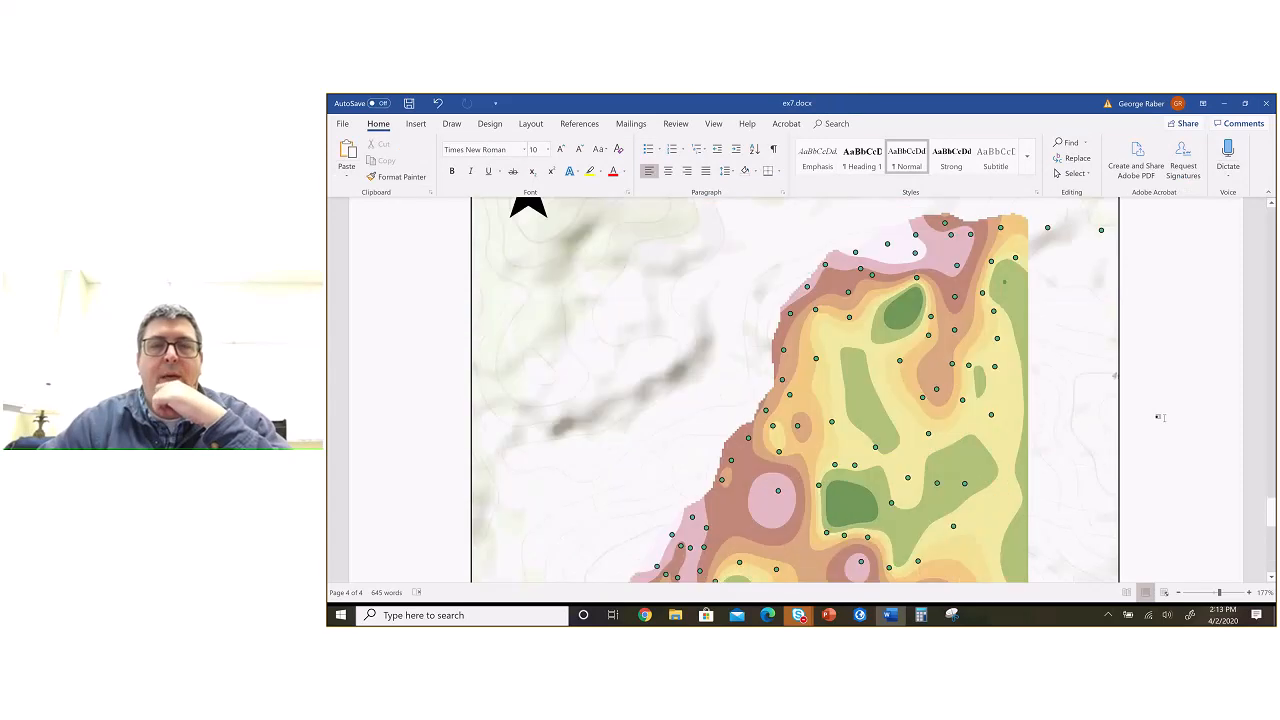
{"action": "scroll", "coordinate": [1160, 417], "scroll_direction": "down", "scroll_amount": 5}
{"action": "scroll", "coordinate": [1160, 417], "scroll_direction": "up", "scroll_amount": 6}
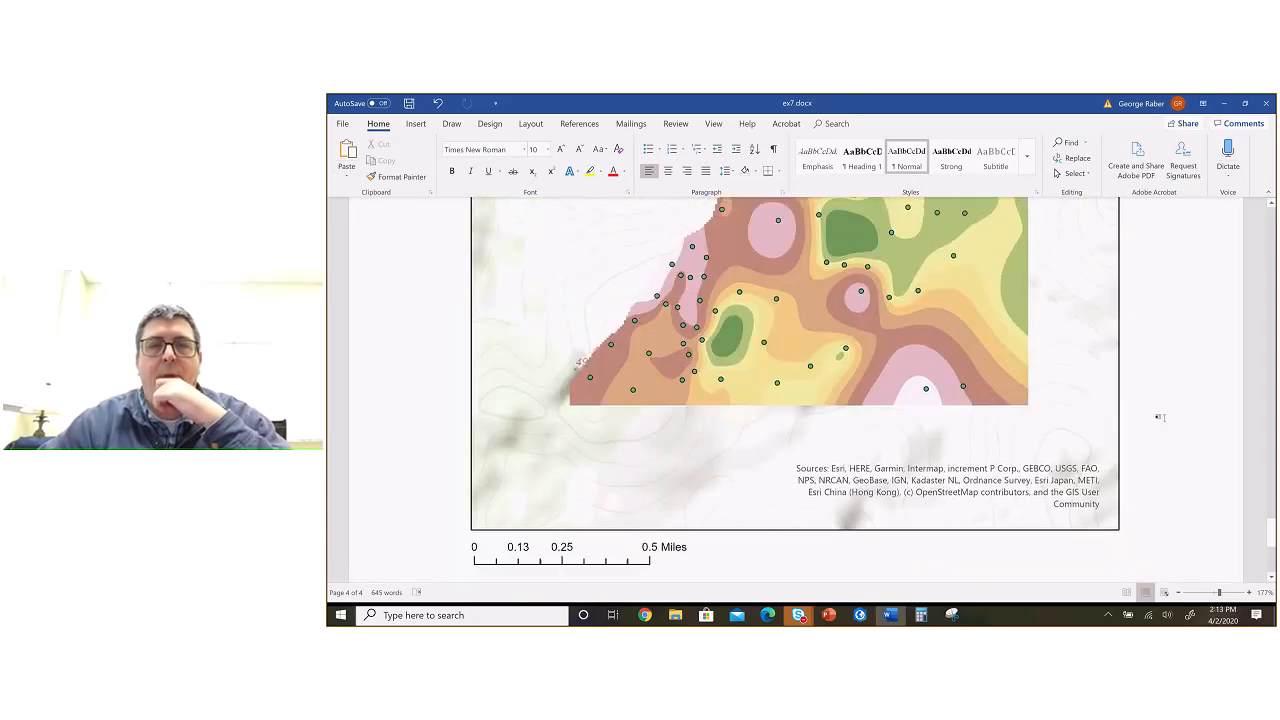
{"action": "scroll", "coordinate": [1160, 417], "scroll_direction": "up", "scroll_amount": 4}
{"action": "scroll", "coordinate": [1160, 417], "scroll_direction": "down", "scroll_amount": 3}
{"action": "scroll", "coordinate": [1160, 417], "scroll_direction": "down", "scroll_amount": 1}
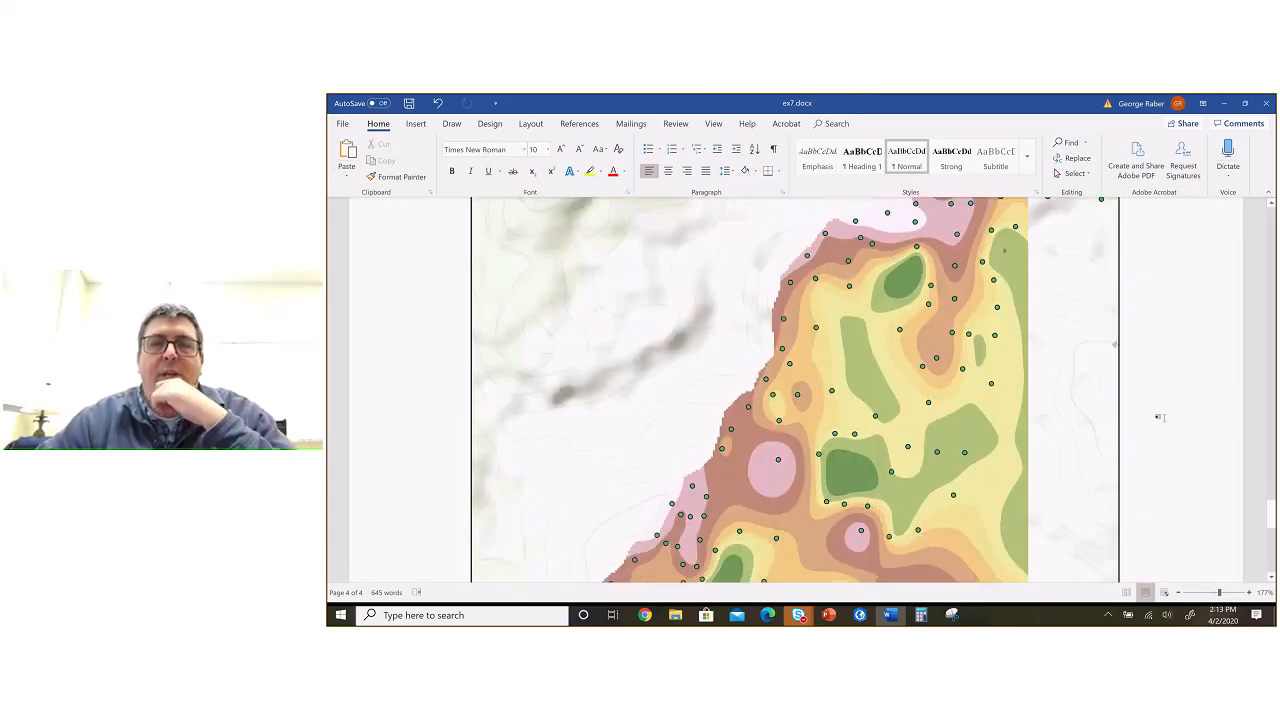
{"action": "scroll", "coordinate": [1201, 378], "scroll_direction": "up", "scroll_amount": 5}
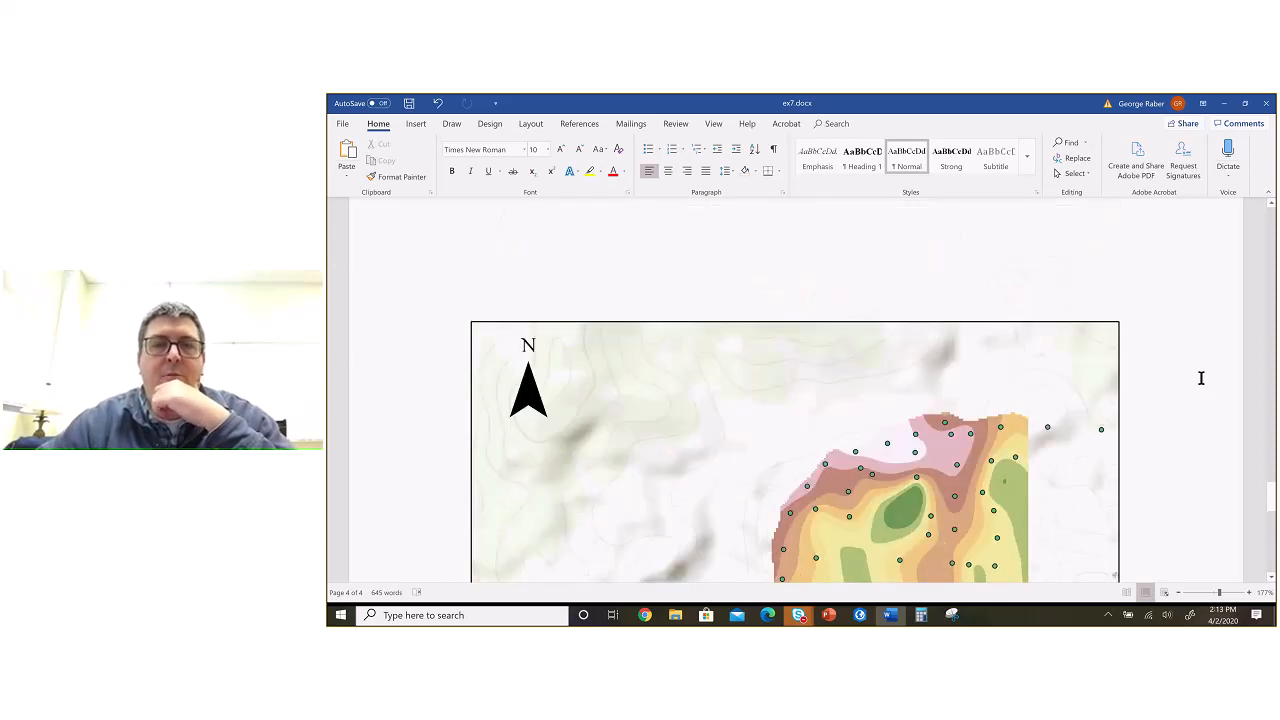
{"action": "scroll", "coordinate": [1201, 378], "scroll_direction": "down", "scroll_amount": 7}
{"action": "scroll", "coordinate": [1201, 378], "scroll_direction": "down", "scroll_amount": 5}
{"action": "scroll", "coordinate": [1201, 378], "scroll_direction": "up", "scroll_amount": 8}
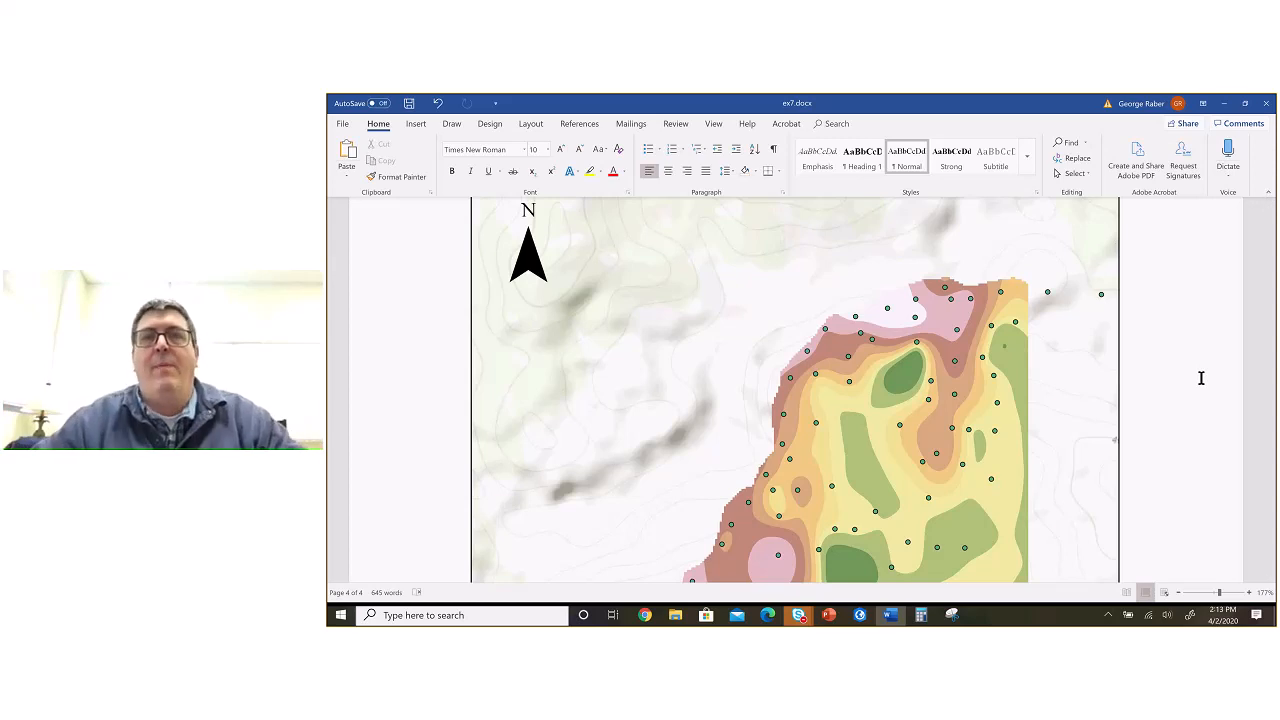
{"action": "scroll", "coordinate": [1191, 305], "scroll_direction": "up", "scroll_amount": 6}
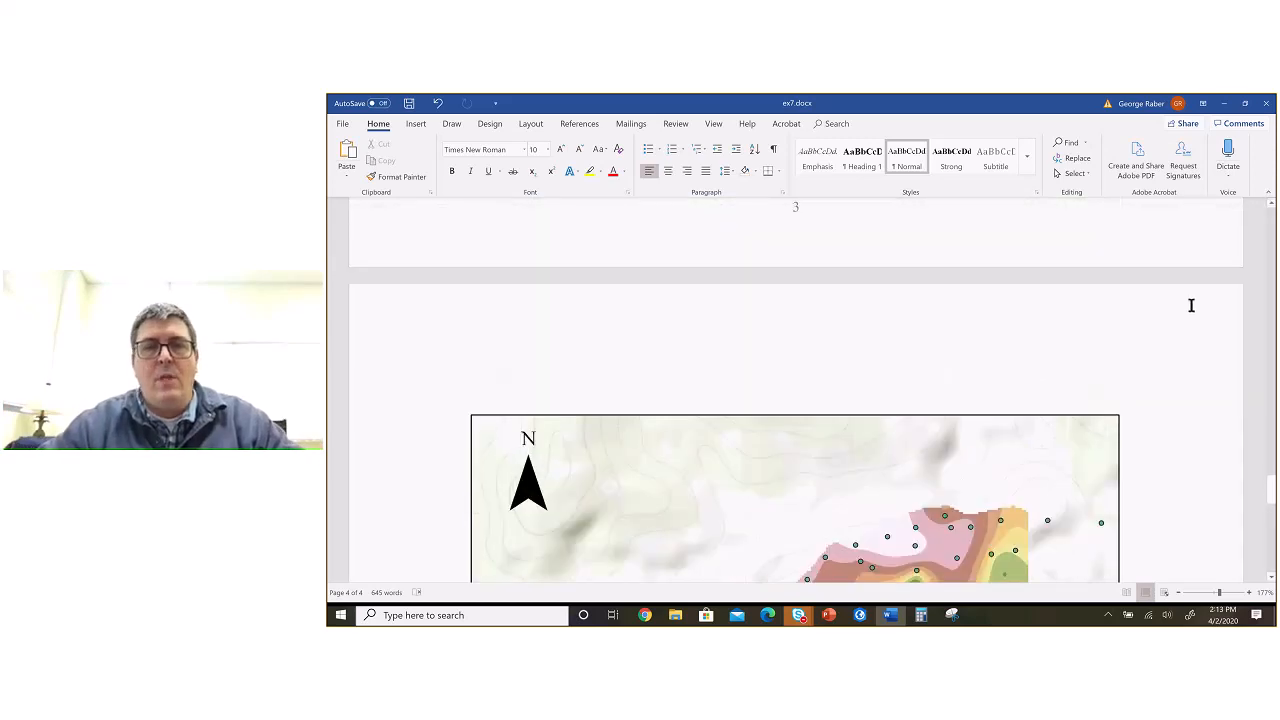
{"action": "scroll", "coordinate": [1191, 305], "scroll_direction": "up", "scroll_amount": 5}
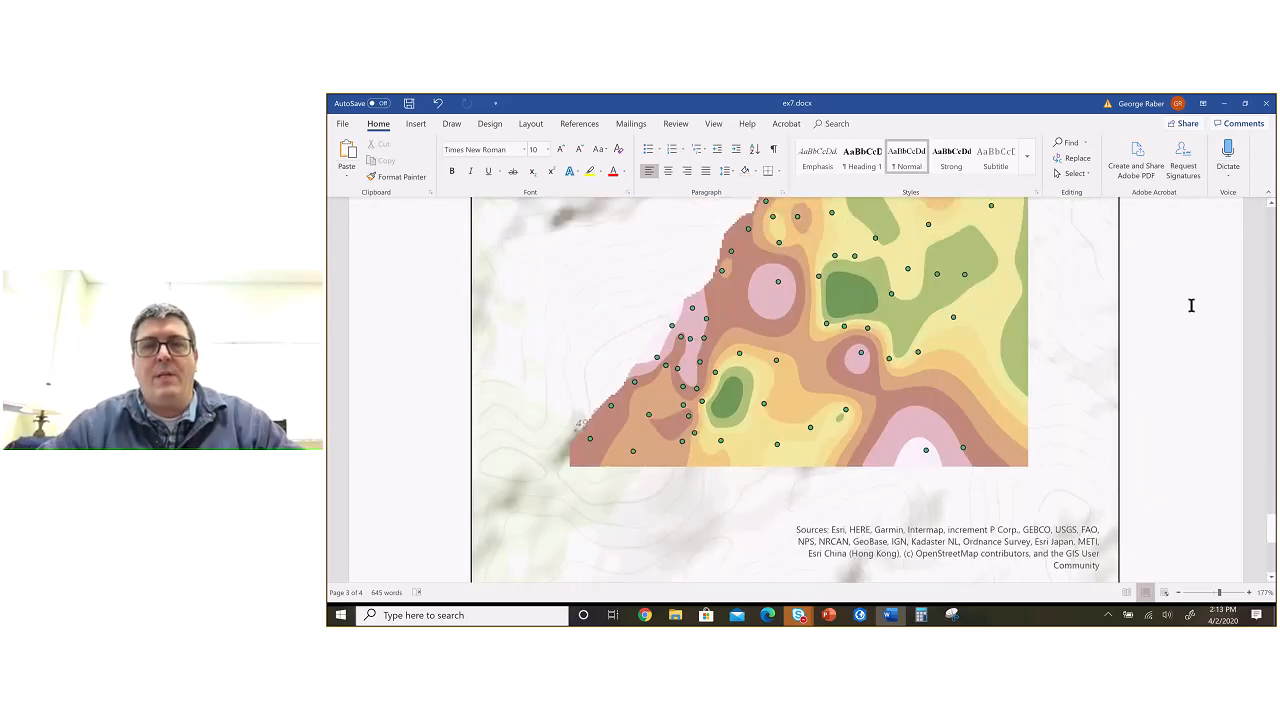
{"action": "scroll", "coordinate": [1191, 305], "scroll_direction": "up", "scroll_amount": 3}
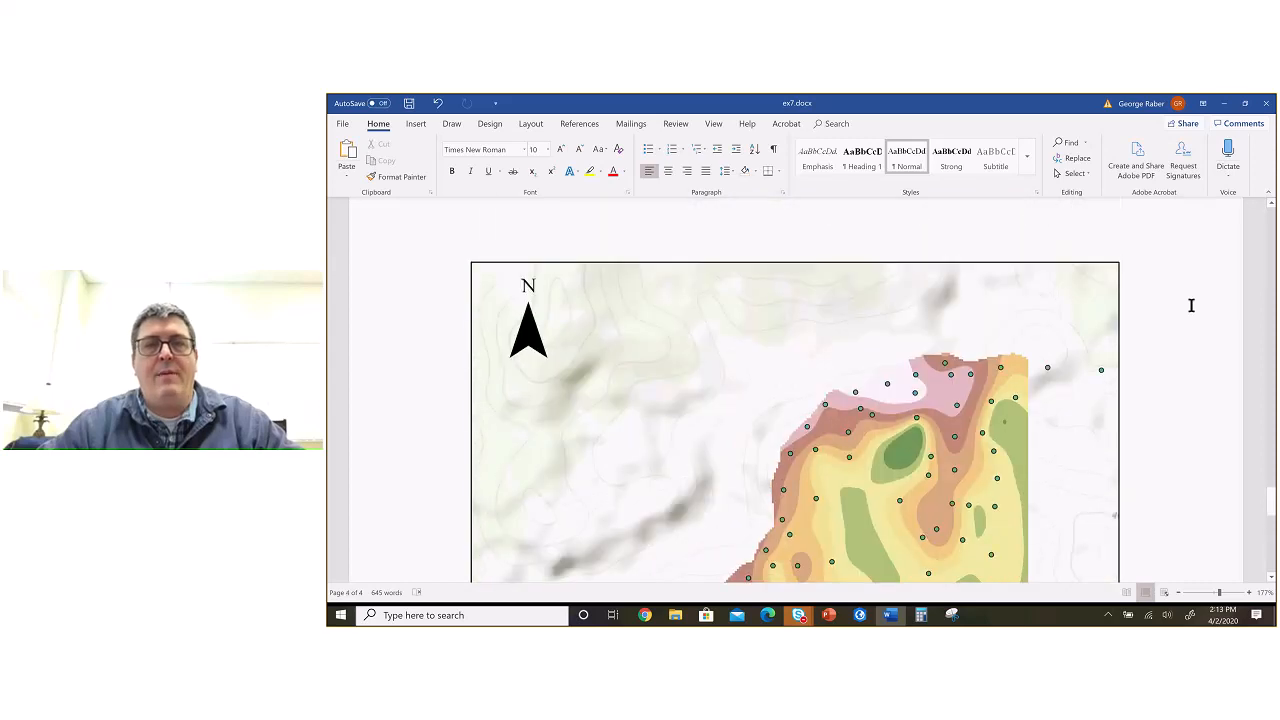
{"action": "scroll", "coordinate": [1191, 305], "scroll_direction": "down", "scroll_amount": 15}
{"action": "scroll", "coordinate": [1191, 305], "scroll_direction": "up", "scroll_amount": 2}
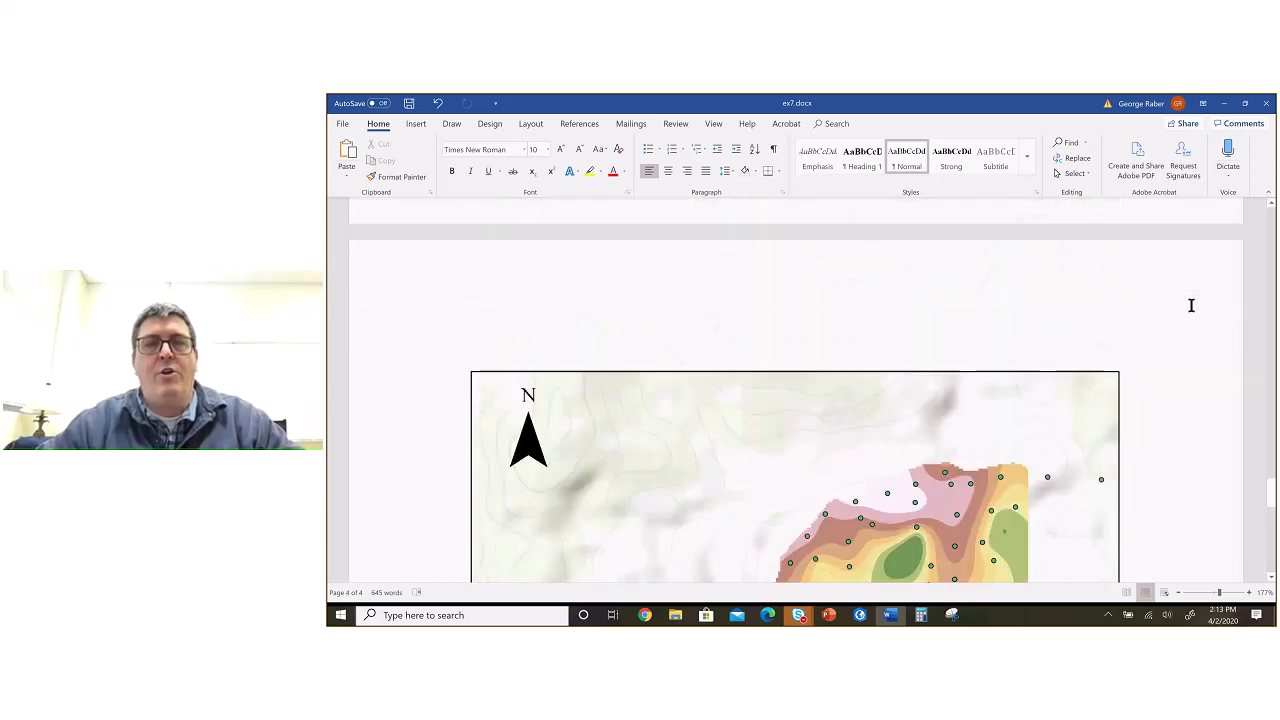
{"action": "scroll", "coordinate": [1191, 305], "scroll_direction": "down", "scroll_amount": 12}
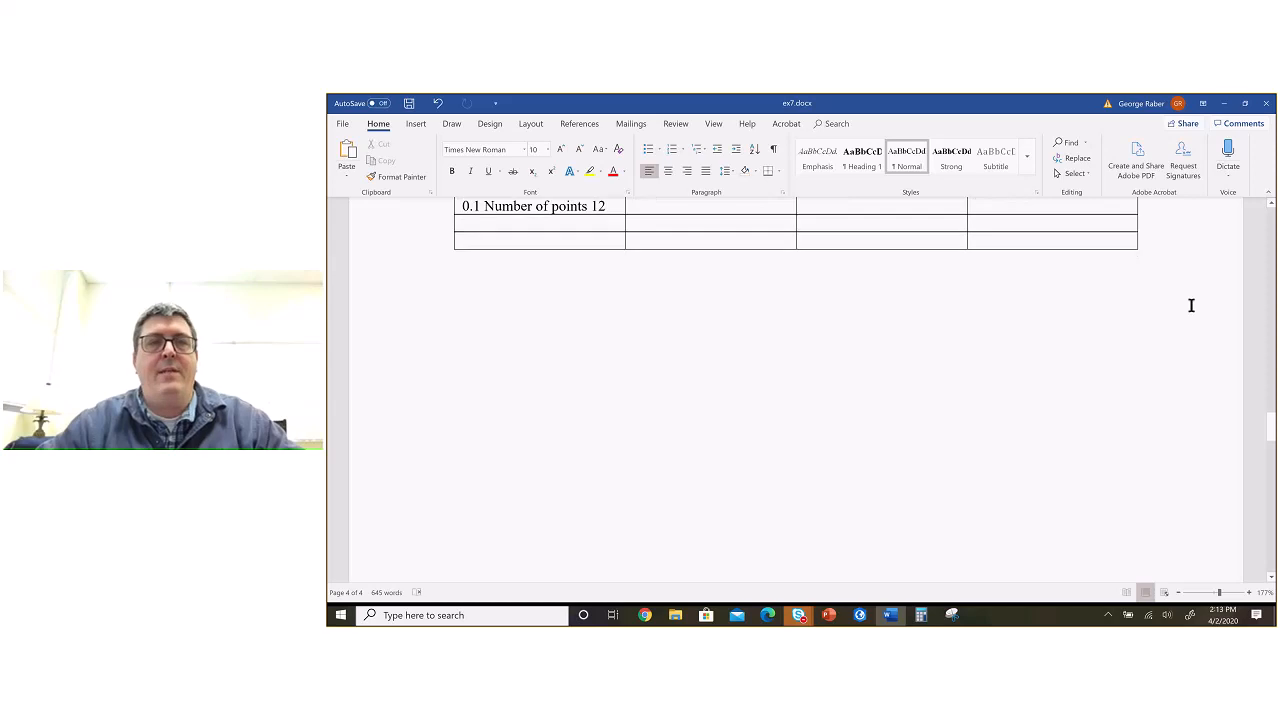
Step: Paste the captured map image directly below the comparison table and compare it with the exported layout picture on the following page
{"action": "key", "text": "ctrl+z"}
{"action": "key", "text": "ctrl+v"}
{"action": "scroll", "coordinate": [870, 356], "scroll_direction": "up", "scroll_amount": 5}
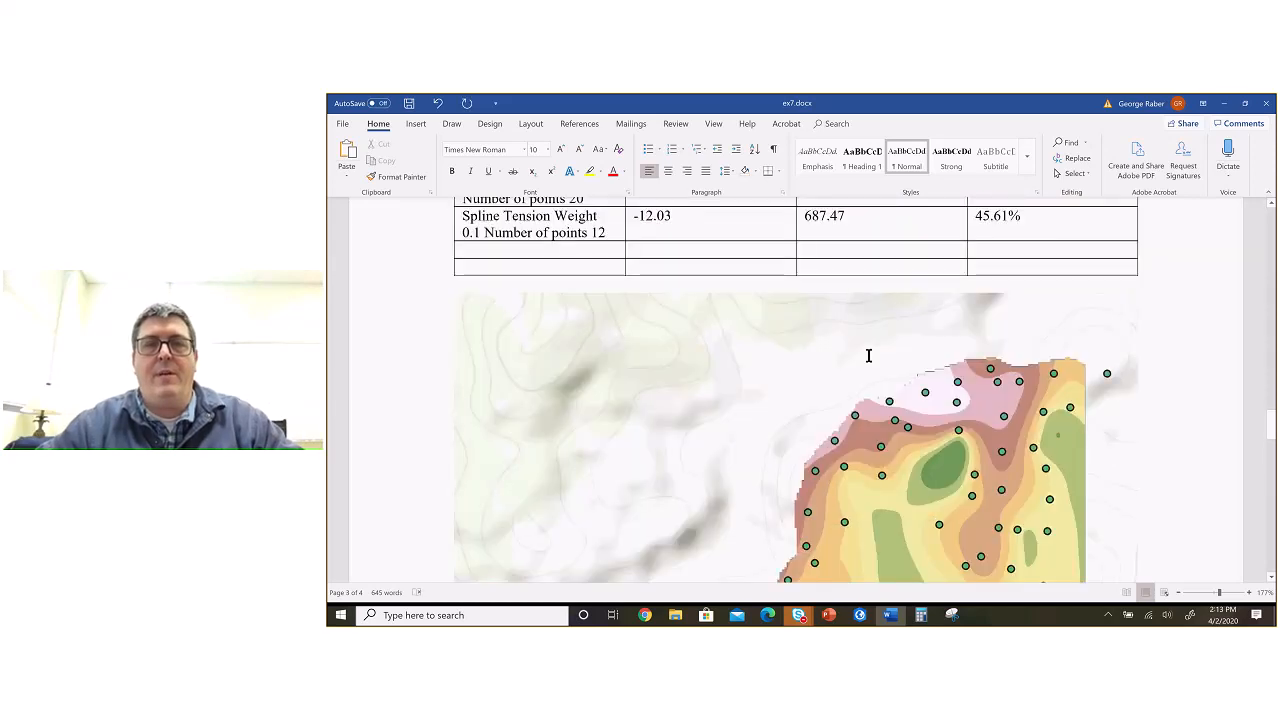
{"action": "scroll", "coordinate": [798, 402], "scroll_direction": "down", "scroll_amount": 3}
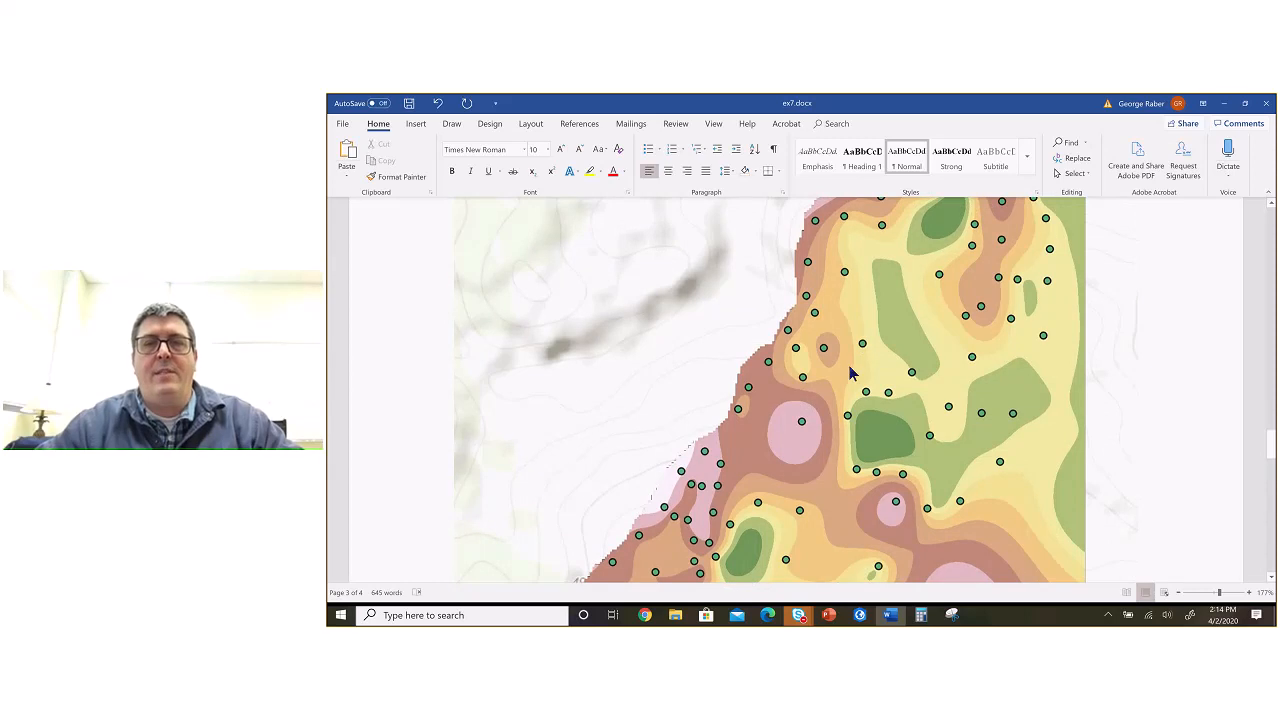
{"action": "scroll", "coordinate": [851, 371], "scroll_direction": "down", "scroll_amount": 10}
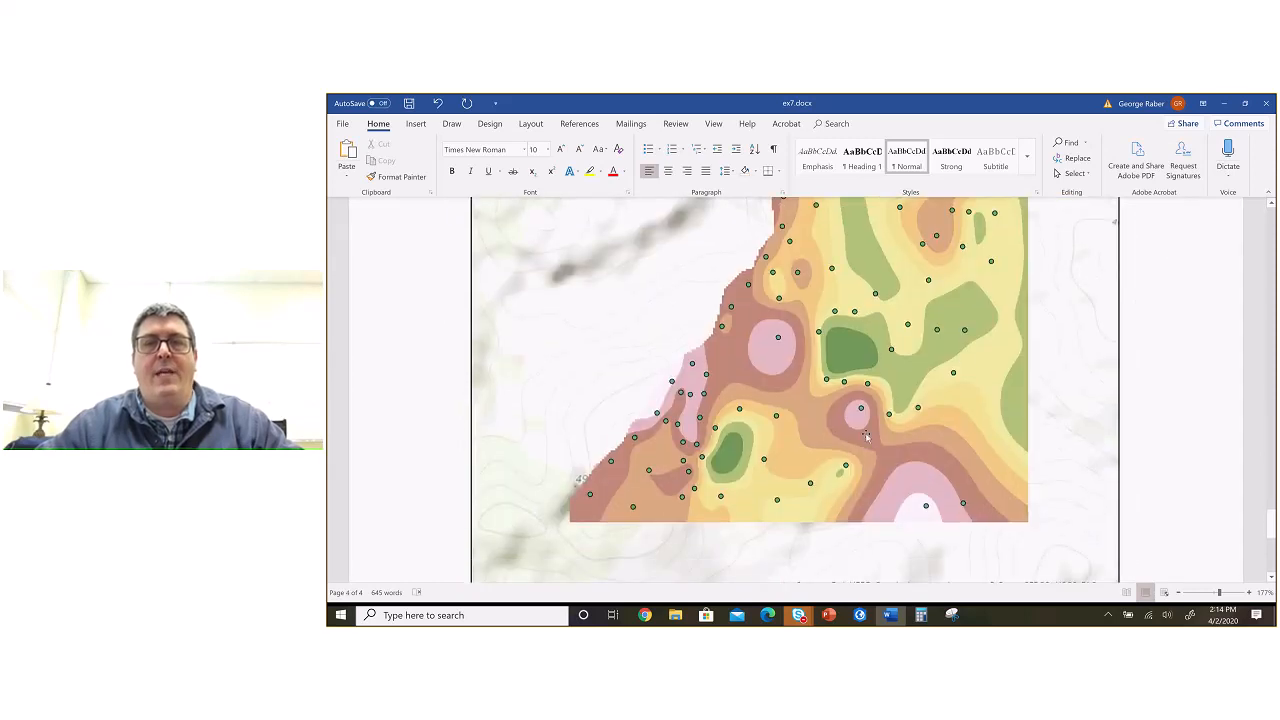
{"action": "scroll", "coordinate": [866, 437], "scroll_direction": "down", "scroll_amount": 5}
Step: Review the comparison table and the "What to hand in" instructions on the table, report and required maps
{"action": "scroll", "coordinate": [866, 437], "scroll_direction": "up", "scroll_amount": 15}
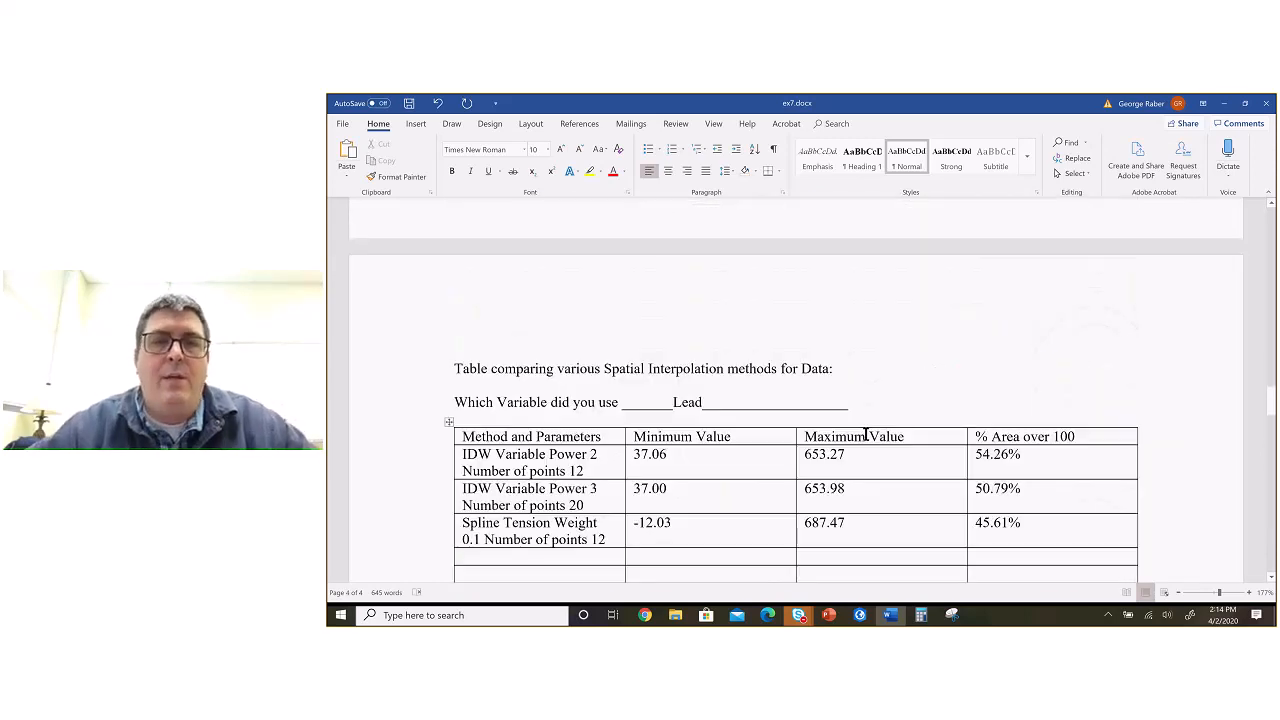
{"action": "scroll", "coordinate": [873, 500], "scroll_direction": "down", "scroll_amount": 6}
{"action": "scroll", "coordinate": [873, 505], "scroll_direction": "up", "scroll_amount": 4}
{"action": "scroll", "coordinate": [873, 505], "scroll_direction": "up", "scroll_amount": 2}
{"action": "scroll", "coordinate": [873, 505], "scroll_direction": "down", "scroll_amount": 8}
{"action": "scroll", "coordinate": [873, 504], "scroll_direction": "up", "scroll_amount": 3}
{"action": "scroll", "coordinate": [873, 504], "scroll_direction": "up", "scroll_amount": 10}
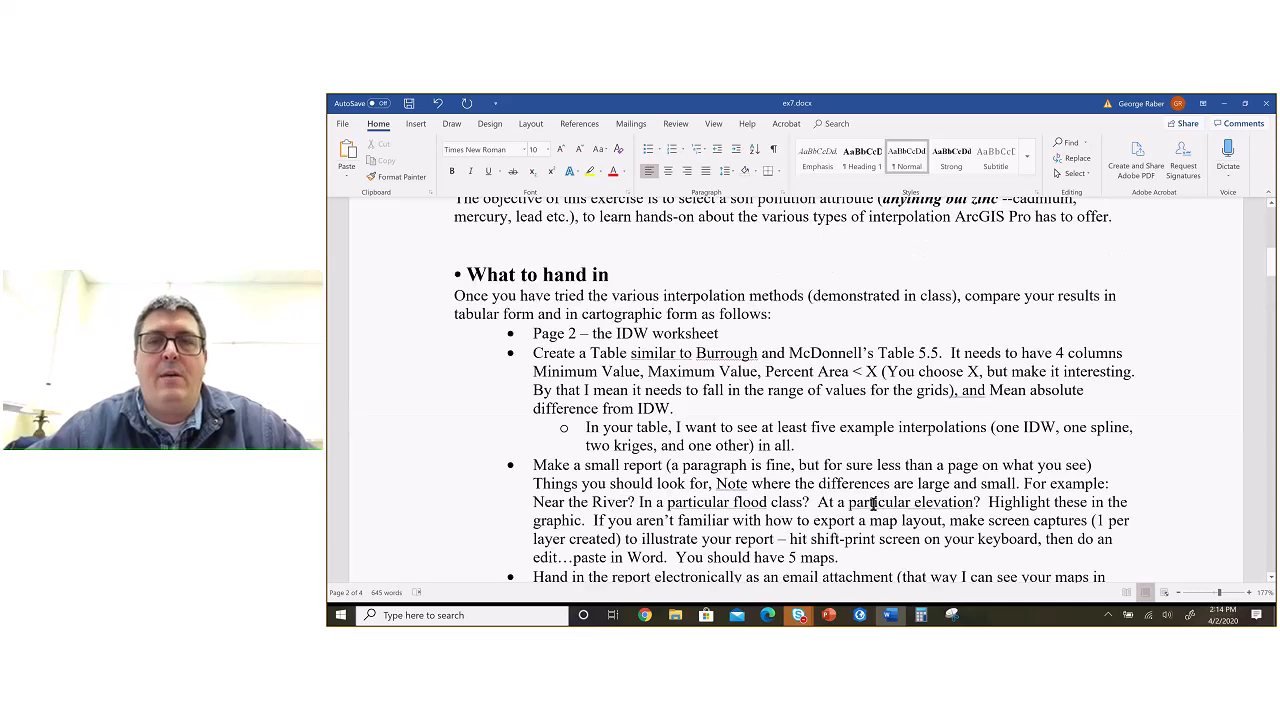
{"action": "scroll", "coordinate": [873, 504], "scroll_direction": "down", "scroll_amount": 1}
{"action": "scroll", "coordinate": [873, 504], "scroll_direction": "down", "scroll_amount": 1}
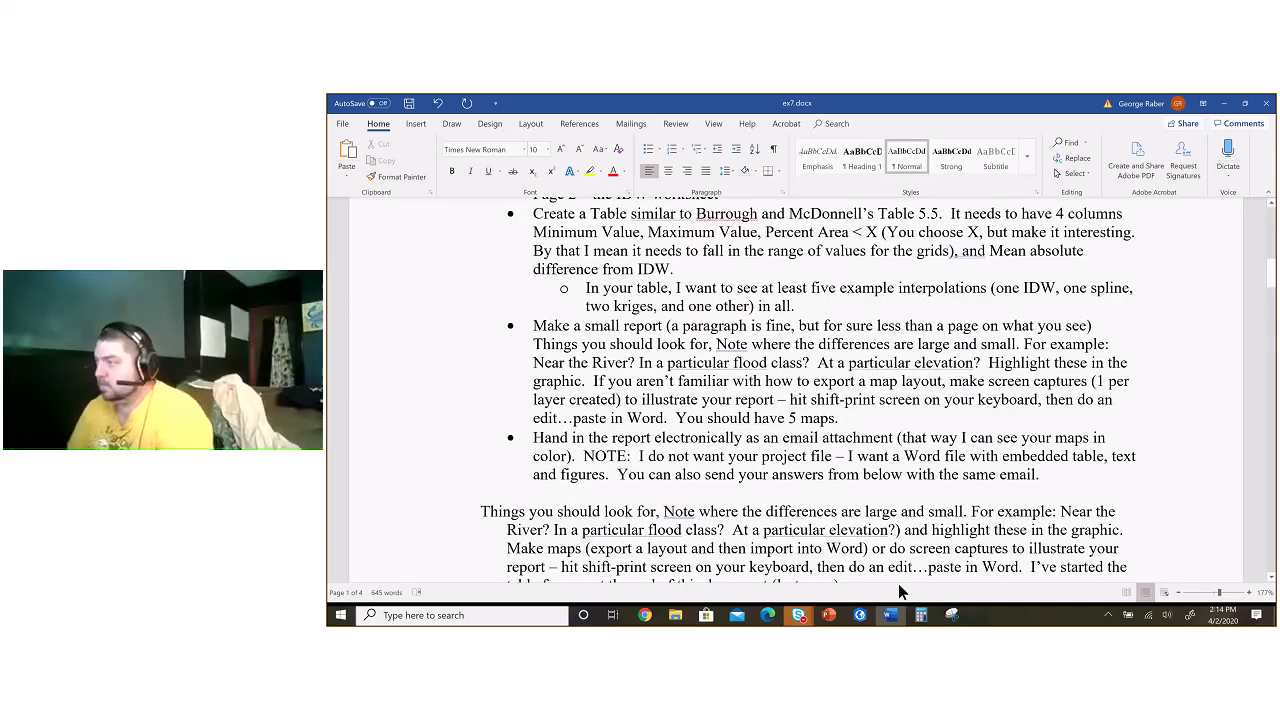
Step: Switch back to the ex7 project in ArcGIS Pro
{"action": "left_click", "coordinate": [860, 615]}
{"action": "left_click", "coordinate": [860, 615]}
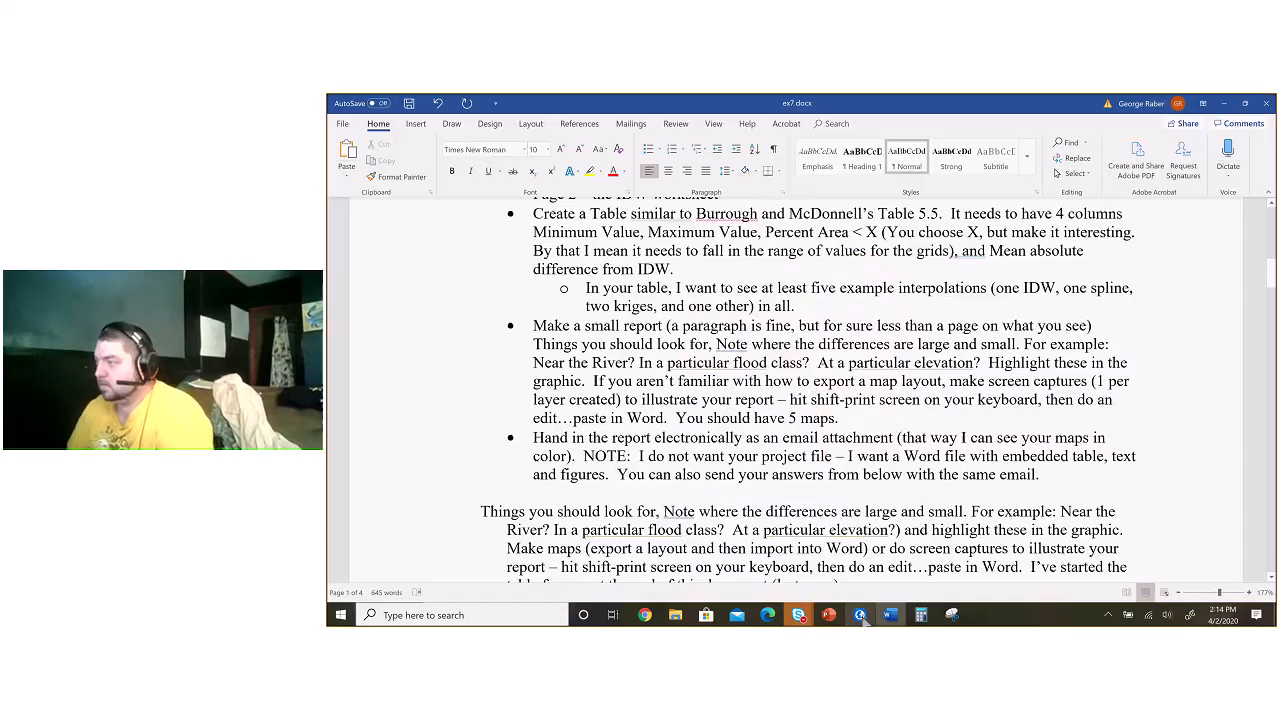
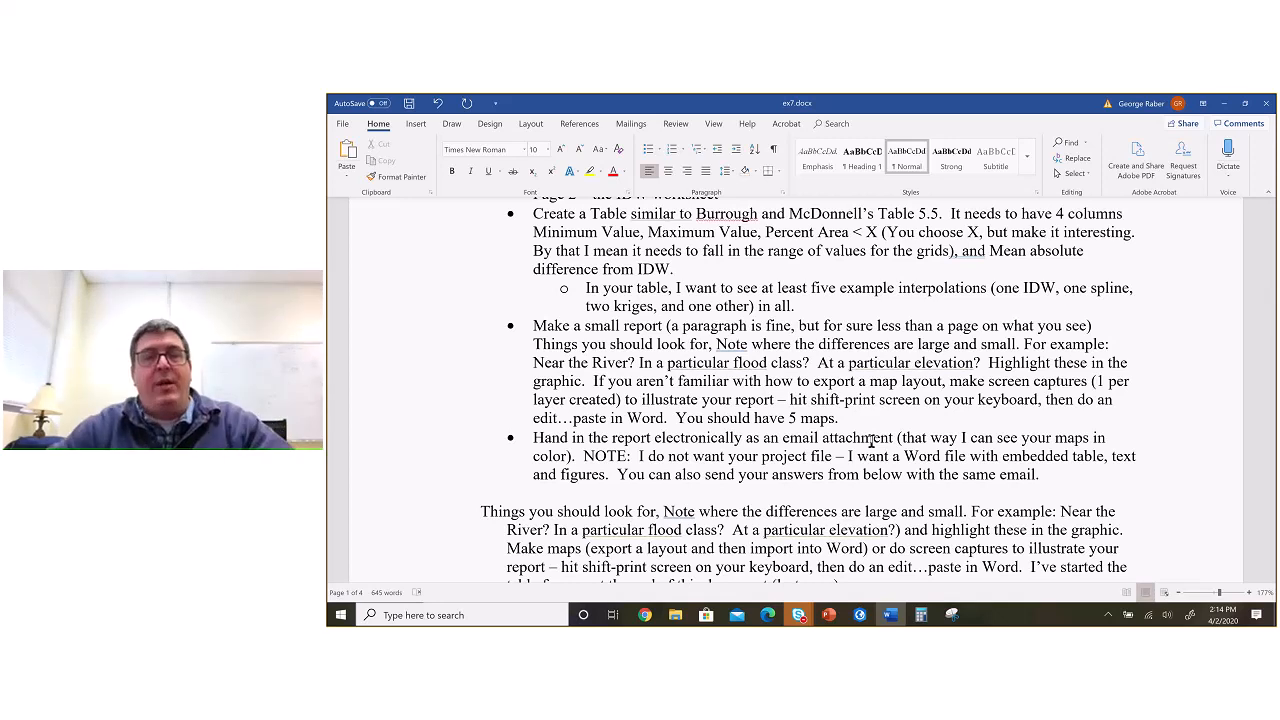
Step: Switch to the ArcGIS Pro layout and turn on the Con_Spline_1 layer in its map frame
{"action": "key", "text": "alt+Tab"}
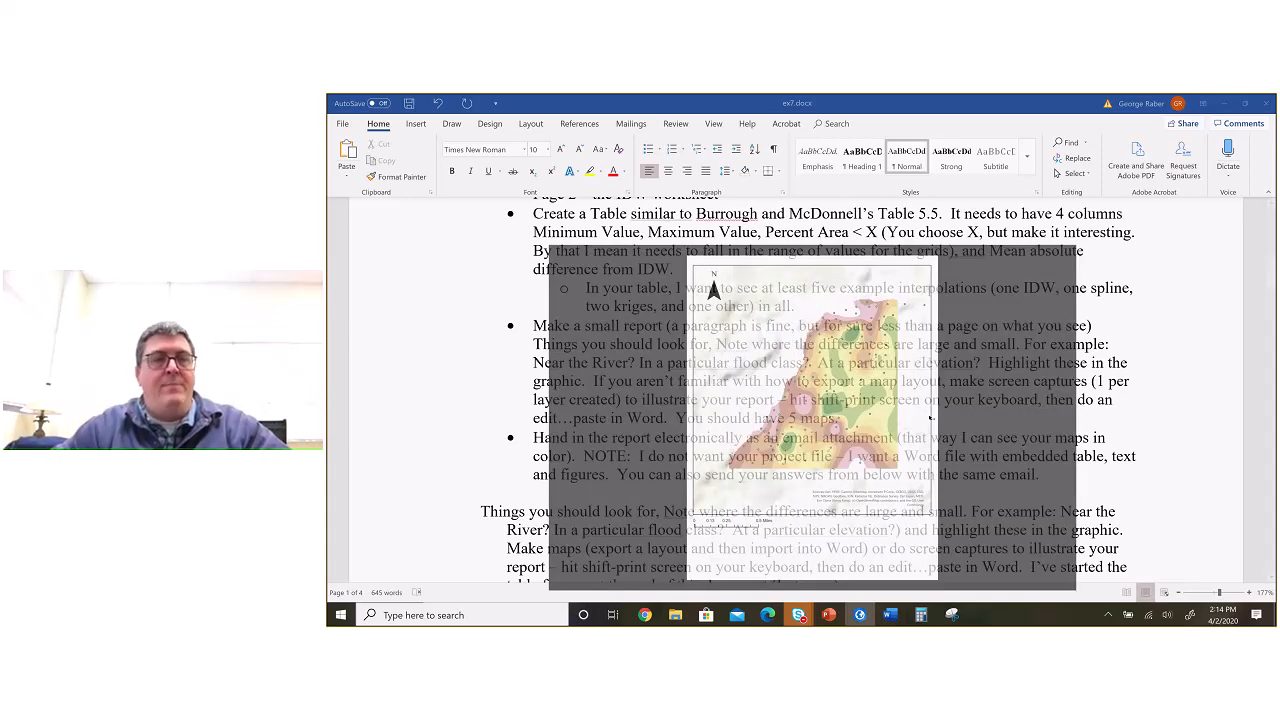
{"action": "left_click", "coordinate": [369, 359]}
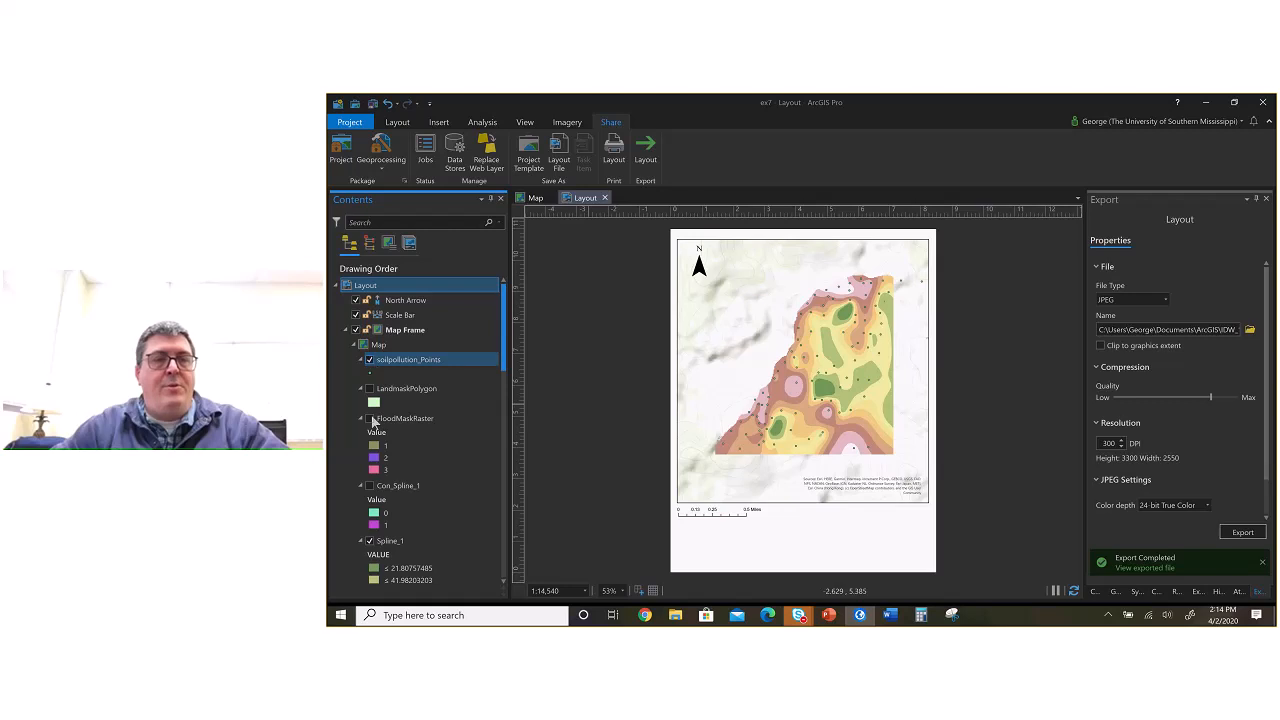
{"action": "left_click", "coordinate": [369, 360]}
{"action": "left_click", "coordinate": [372, 421]}
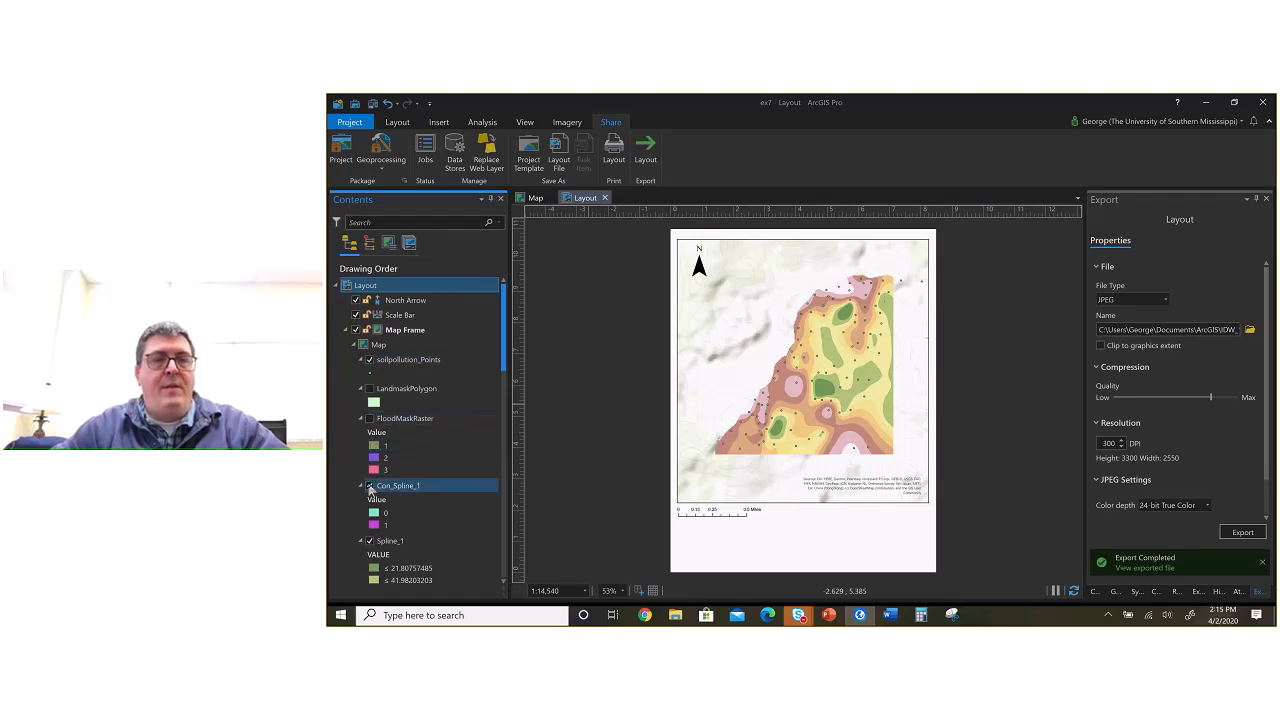
{"action": "left_click", "coordinate": [370, 486]}
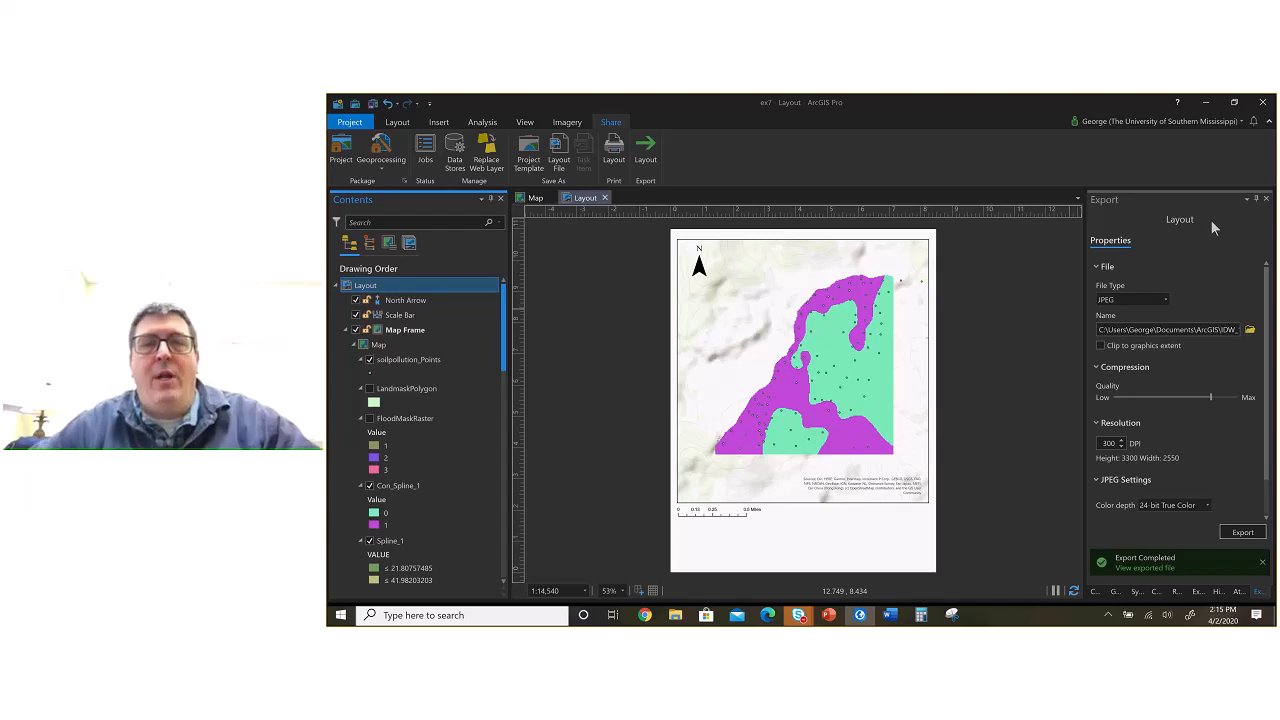
Step: Return to the map view, close the Export settings, and find and open the Image Analyst Minus tool
{"action": "left_click", "coordinate": [535, 198]}
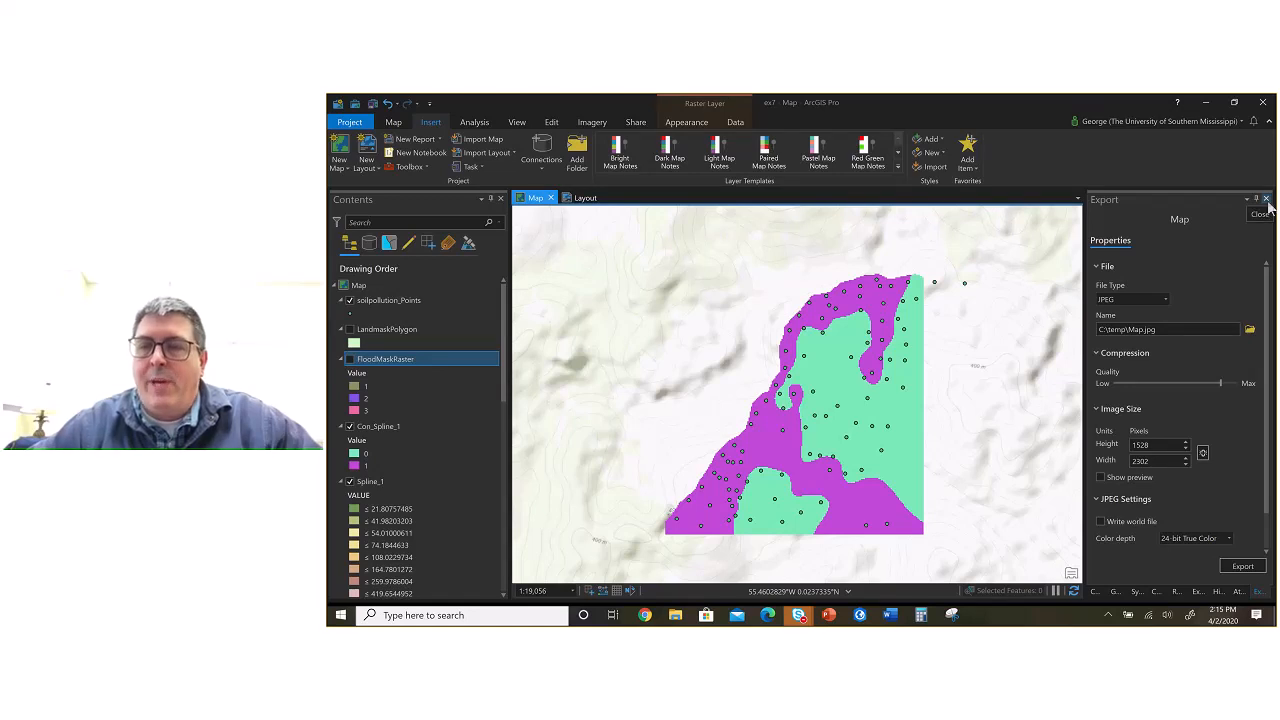
{"action": "left_click", "coordinate": [1266, 199]}
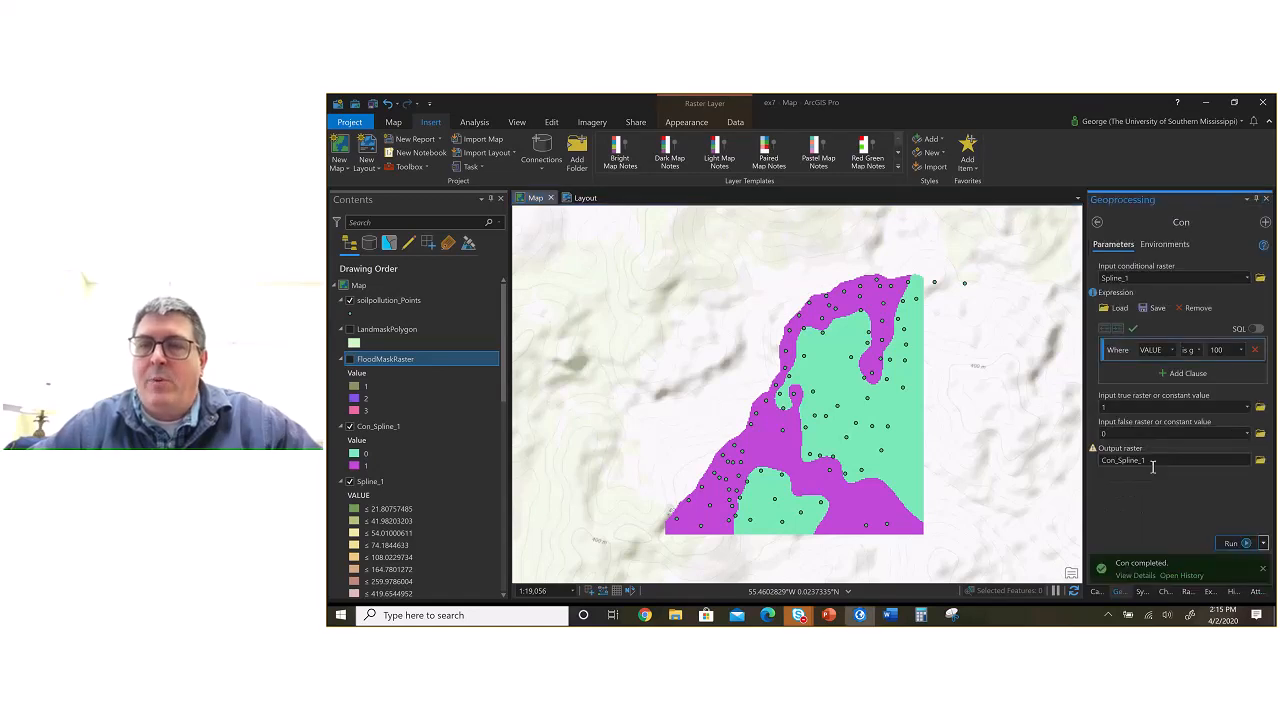
{"action": "left_click", "coordinate": [1097, 222]}
{"action": "left_click", "coordinate": [1134, 222]}
{"action": "type", "text": "Min"}
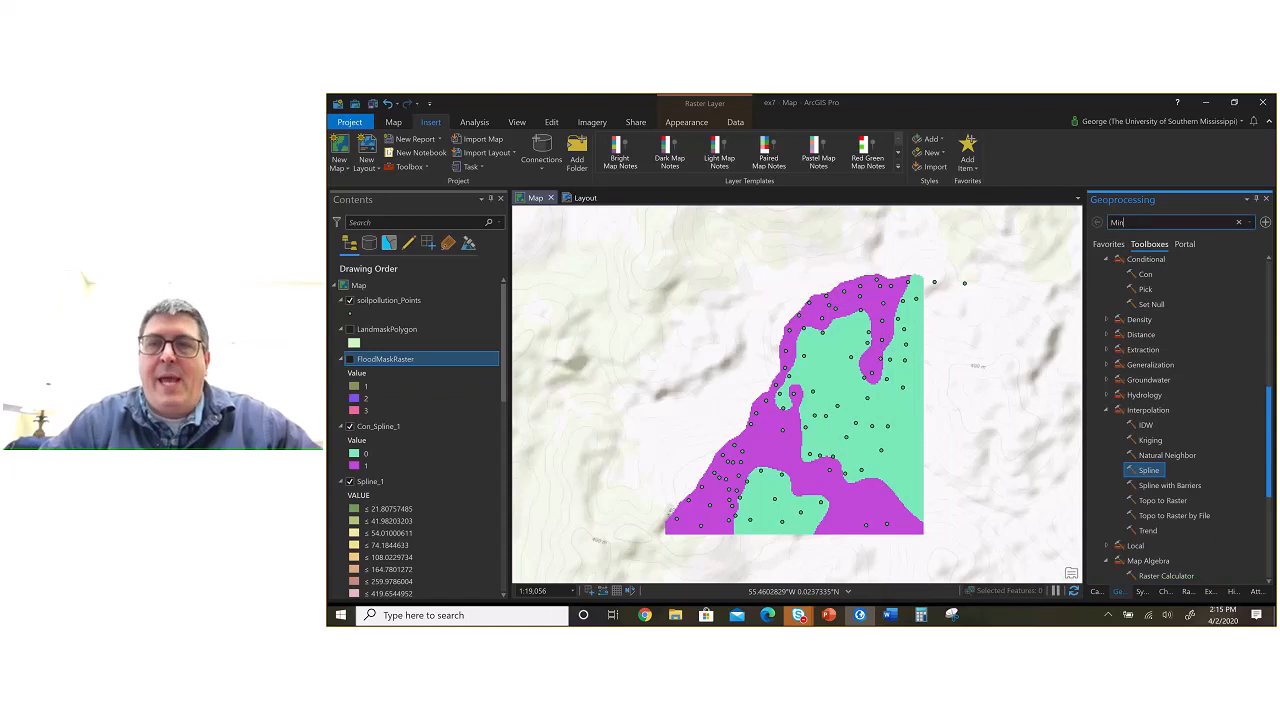
{"action": "type", "text": "us"}
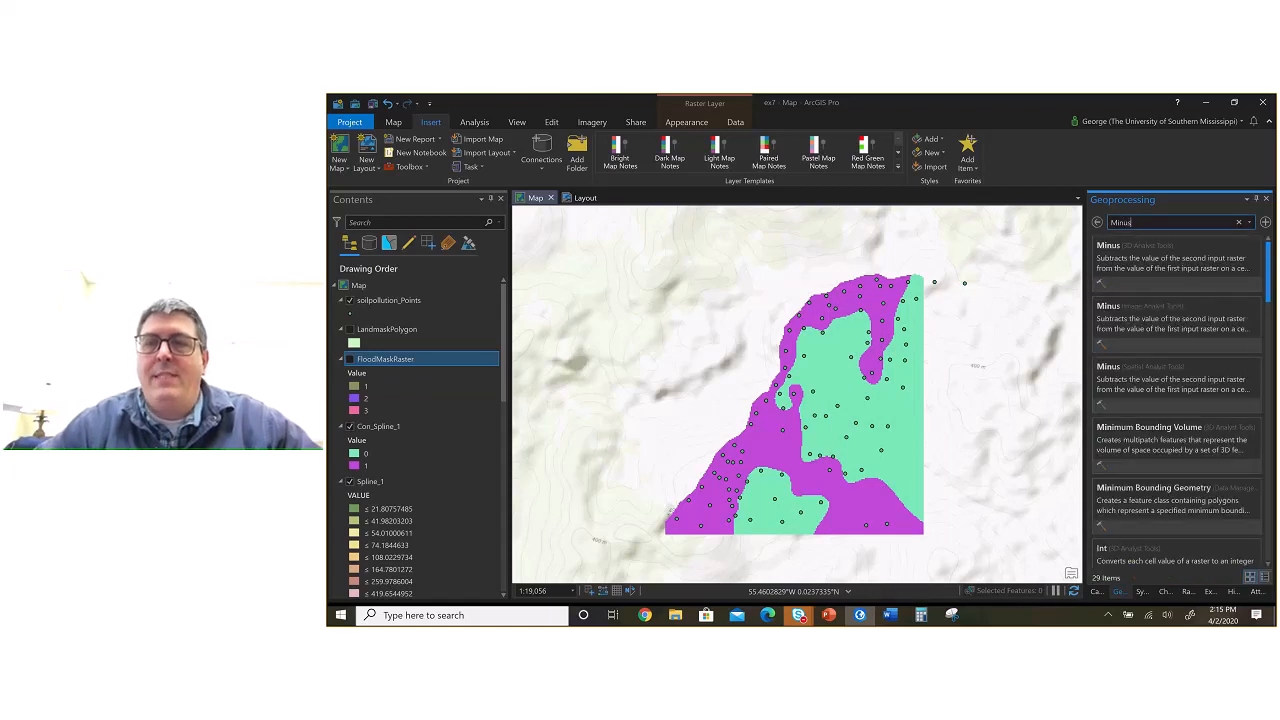
{"action": "left_click", "coordinate": [1127, 308]}
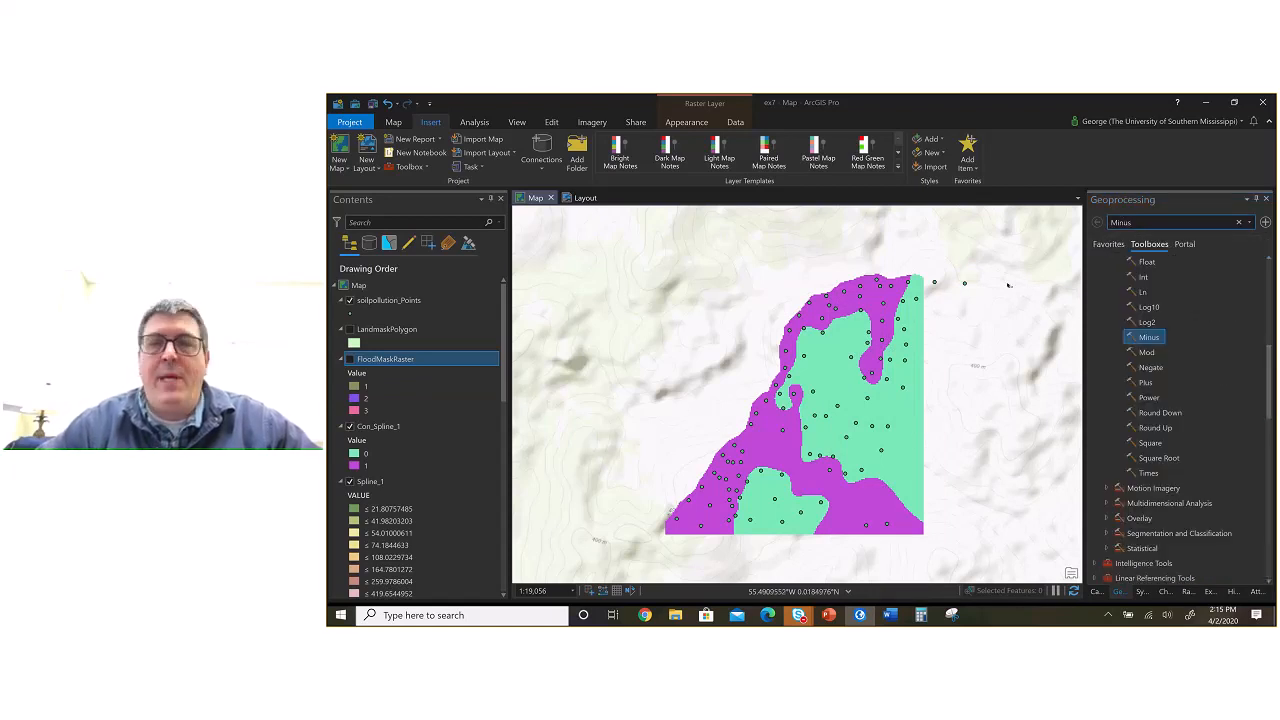
{"action": "double_click", "coordinate": [1150, 338]}
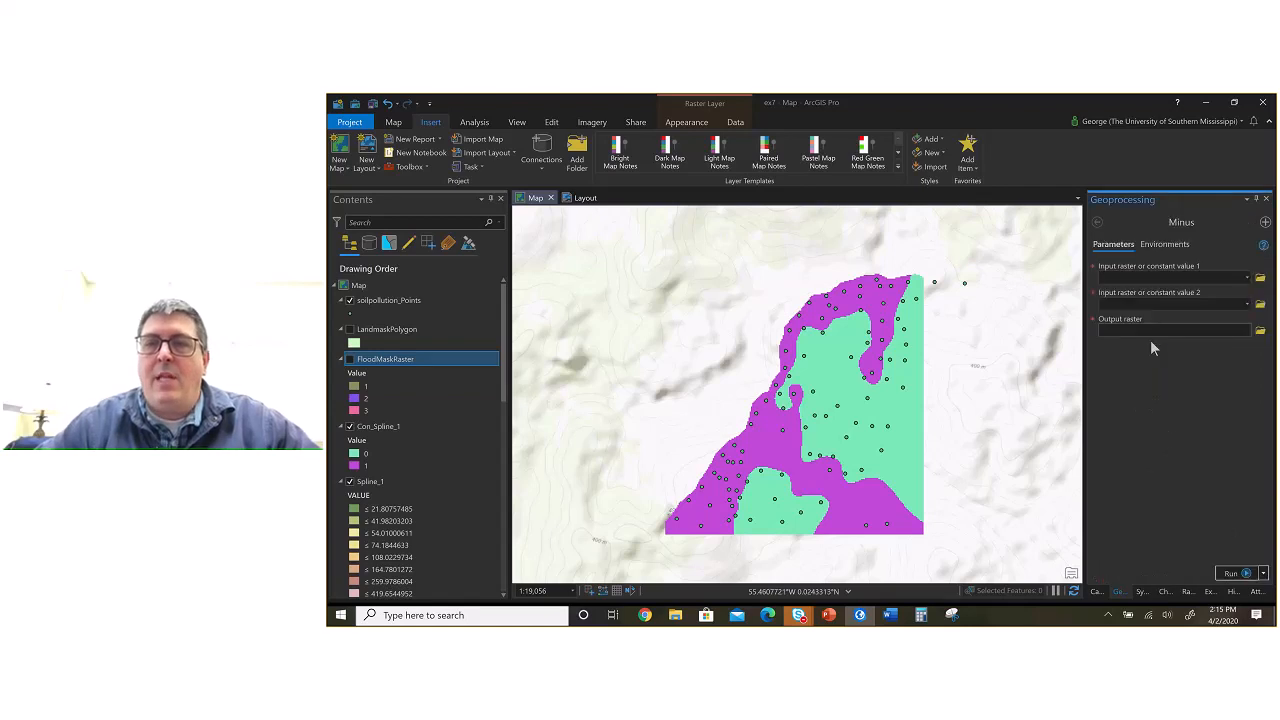
Step: Run Minus to subtract the Spline_1 raster from the Idw_1 raster
{"action": "left_click", "coordinate": [1247, 280]}
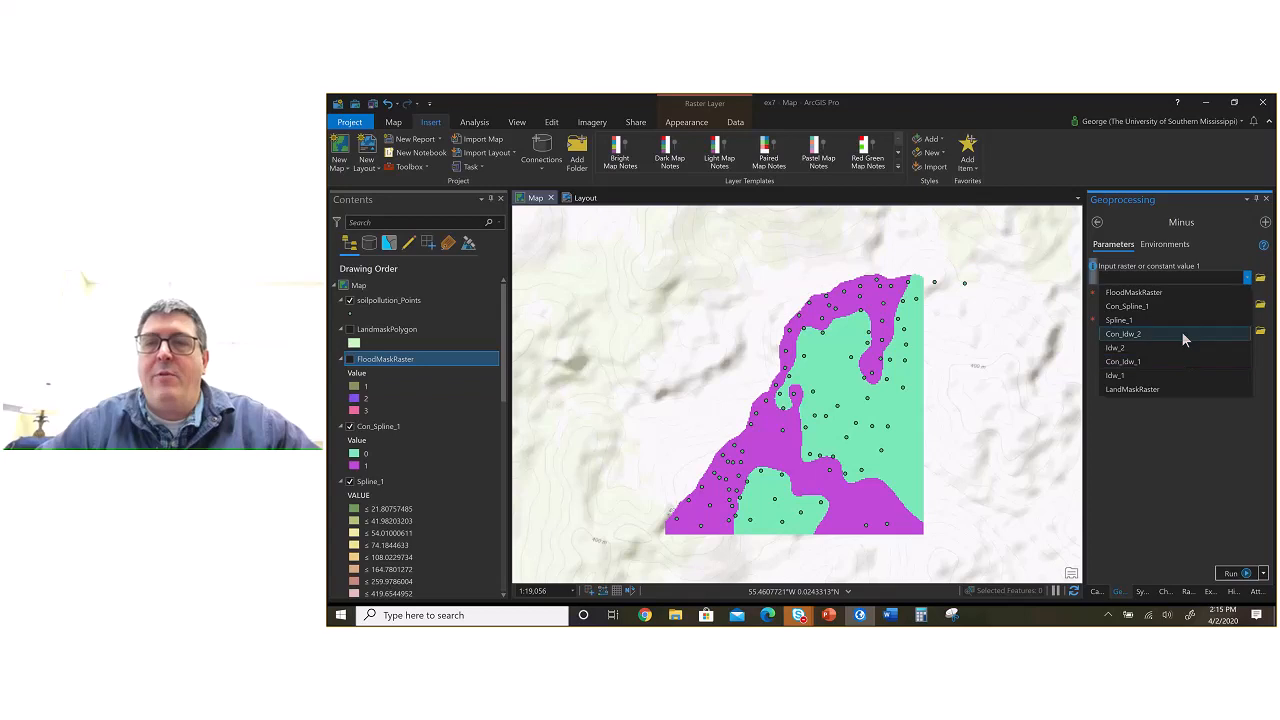
{"action": "left_click", "coordinate": [1171, 374]}
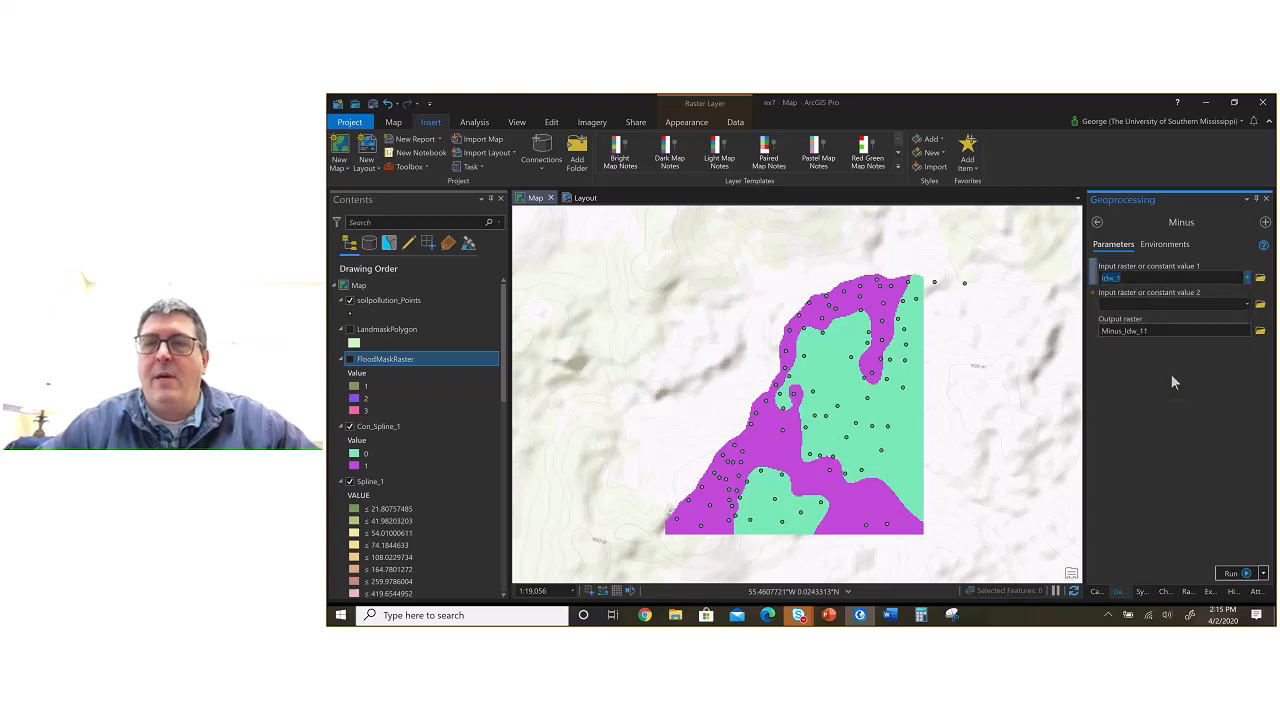
{"action": "left_click", "coordinate": [1246, 304]}
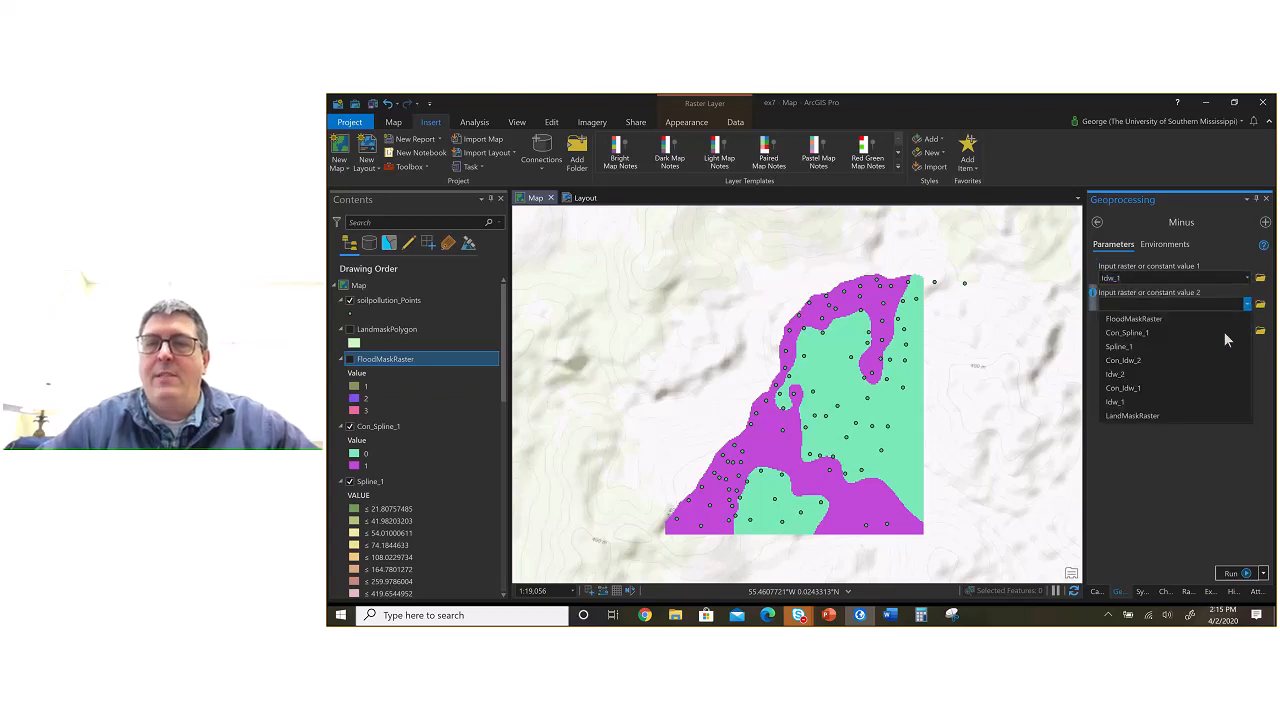
{"action": "left_click", "coordinate": [1160, 347]}
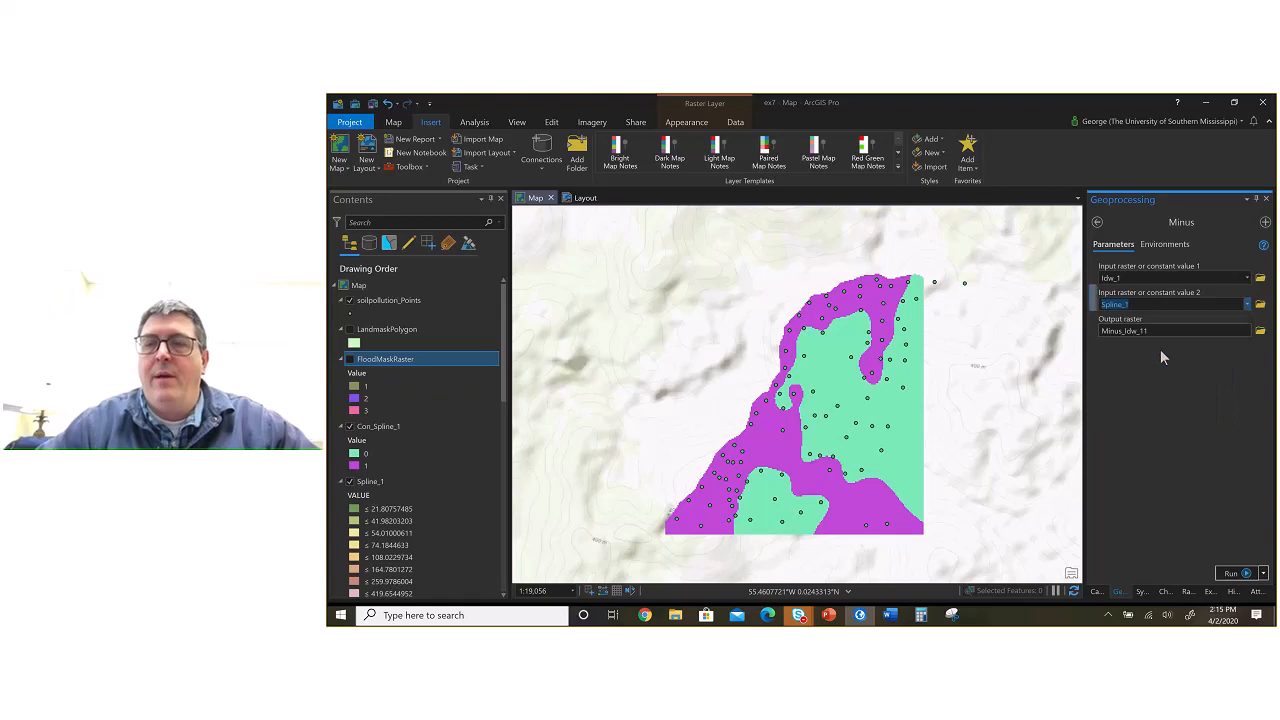
{"action": "left_click", "coordinate": [1224, 576]}
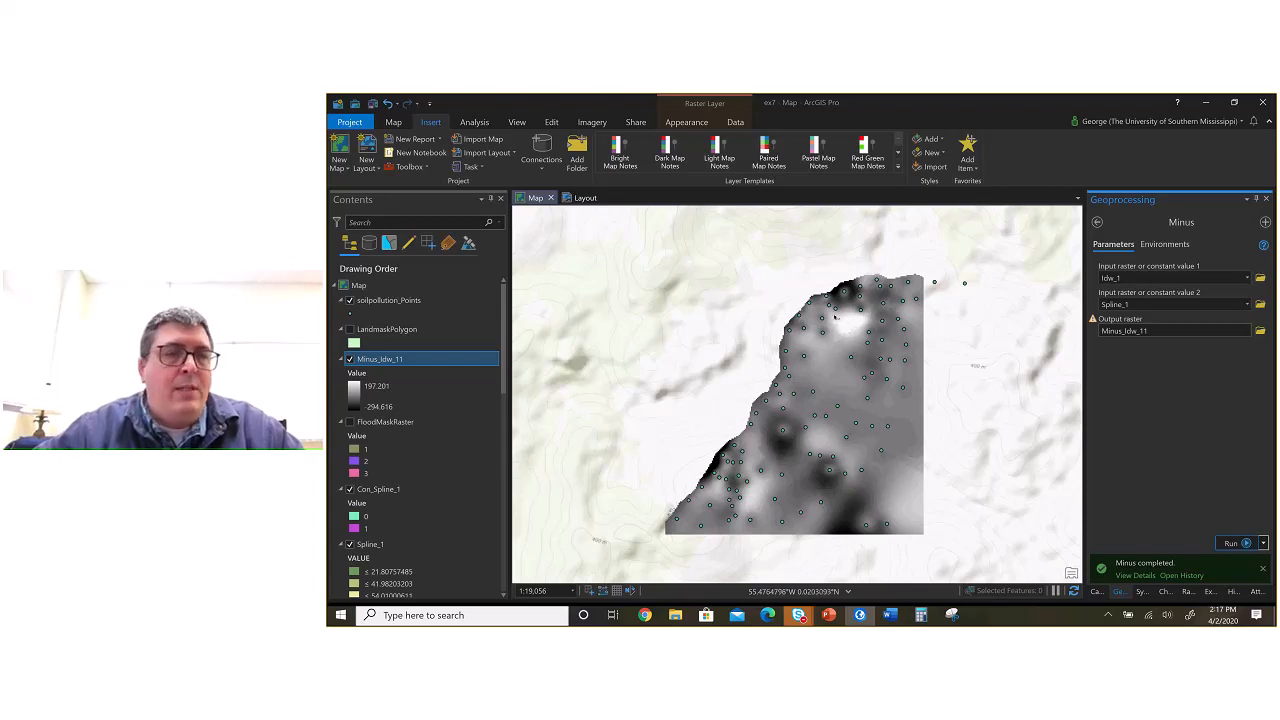
Step: Hide the Minus_Idw_11, Con_Spline_1, Idw_2, Spline_1 and Con_Idw_2 layers to display the IDW surface beneath them
{"action": "left_click", "coordinate": [349, 360]}
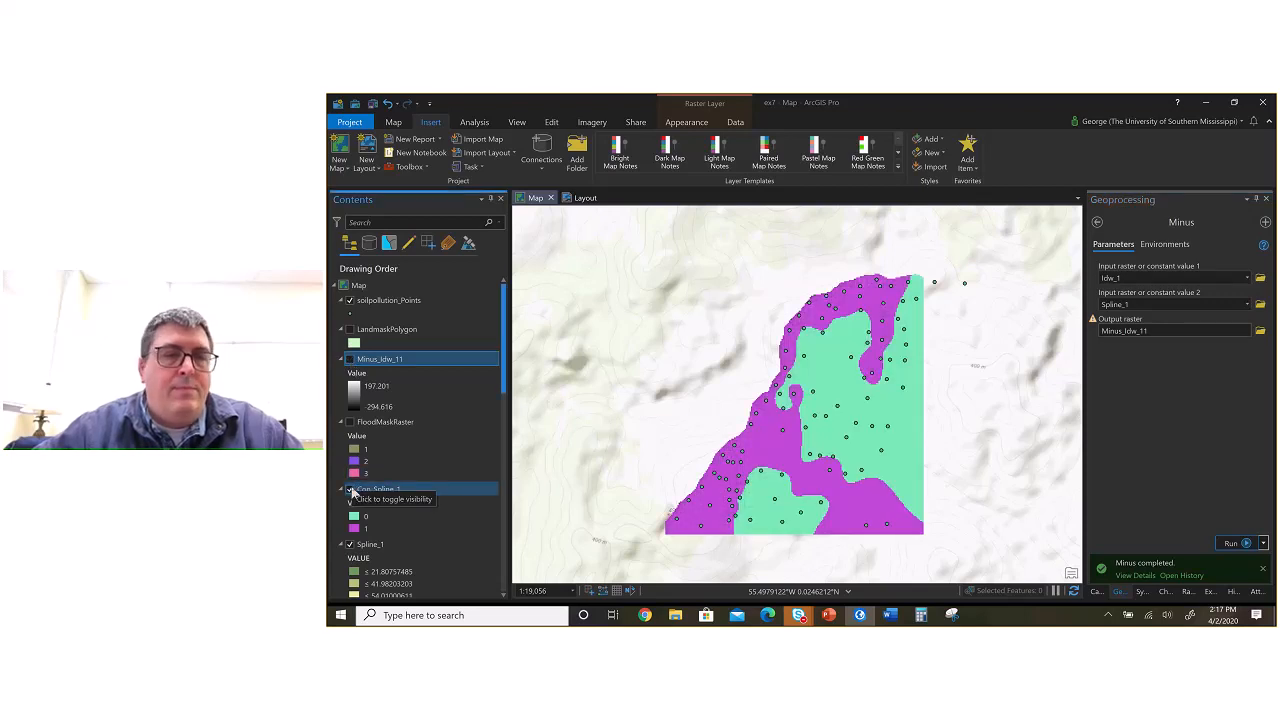
{"action": "left_click", "coordinate": [350, 490]}
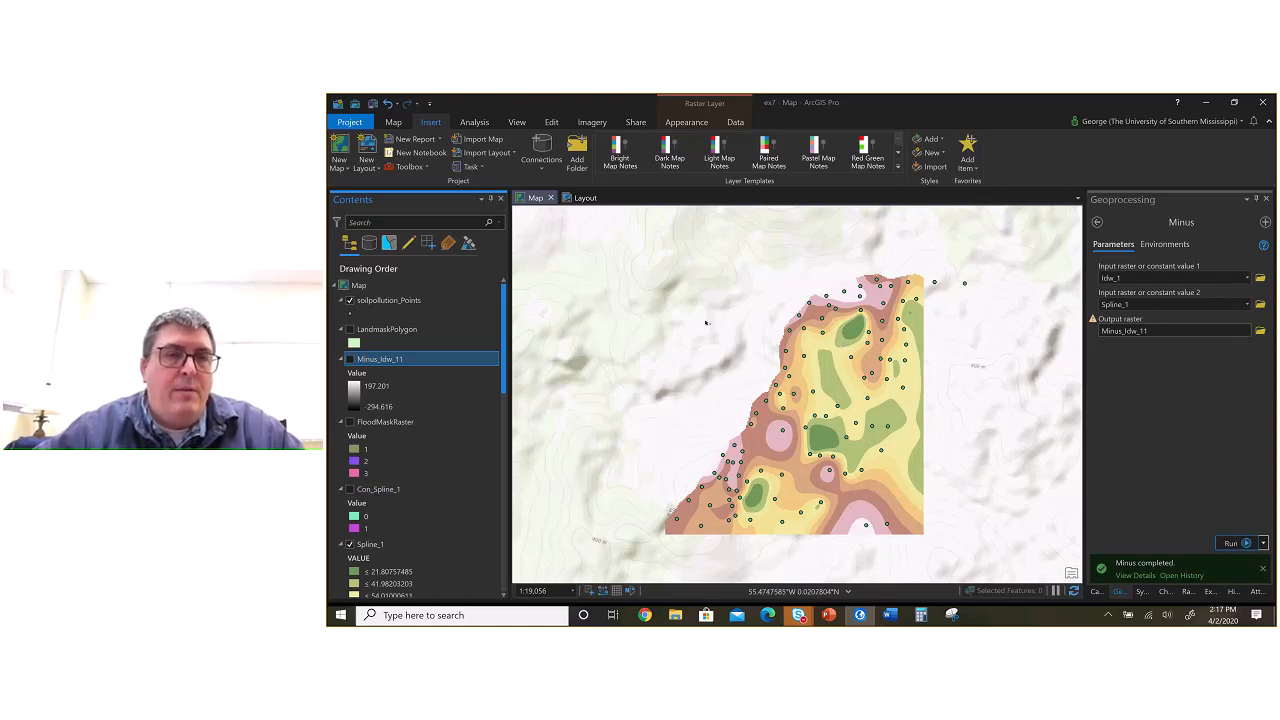
{"action": "left_click_drag", "start_coordinate": [507, 345], "coordinate": [498, 452]}
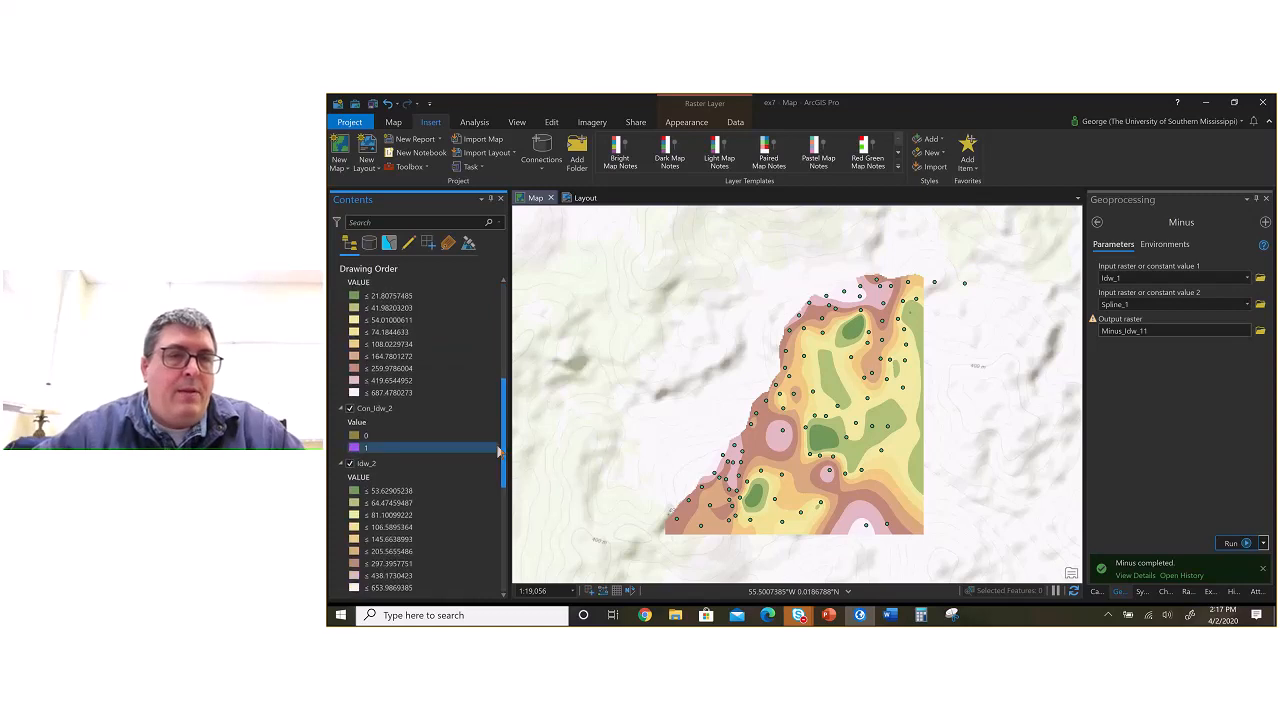
{"action": "left_click", "coordinate": [349, 463]}
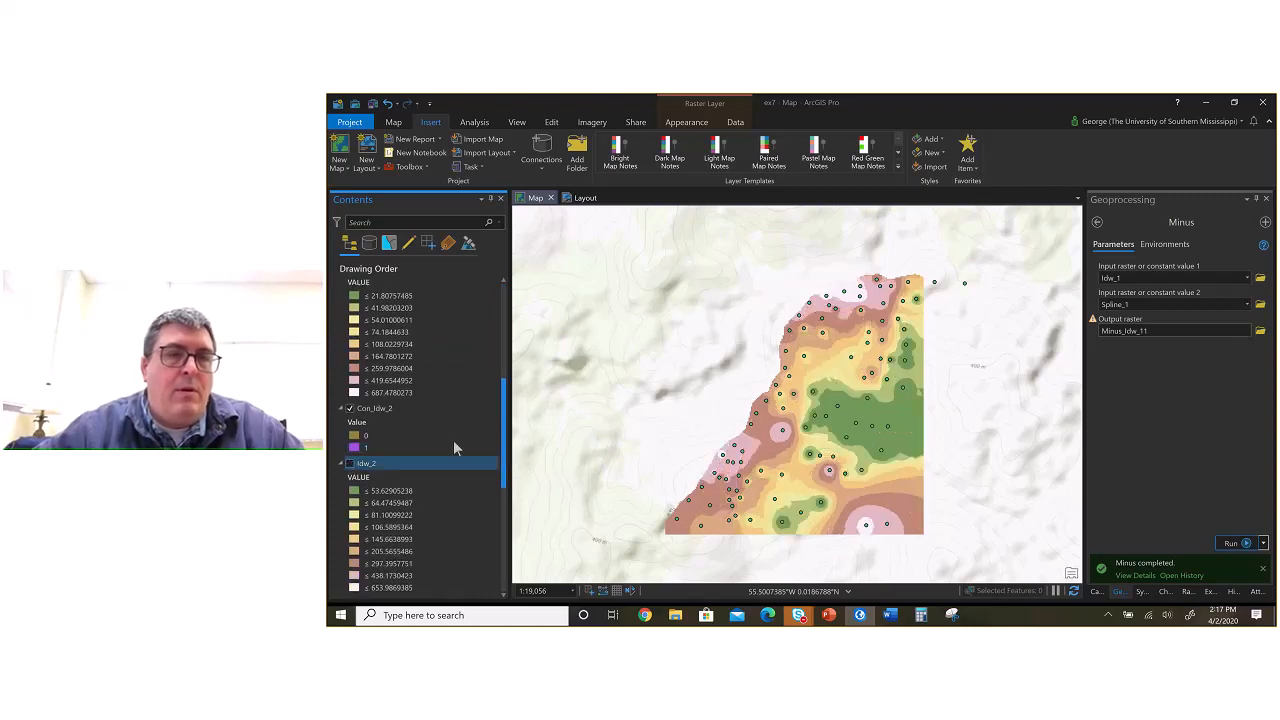
{"action": "left_click", "coordinate": [349, 408]}
{"action": "left_click", "coordinate": [349, 409]}
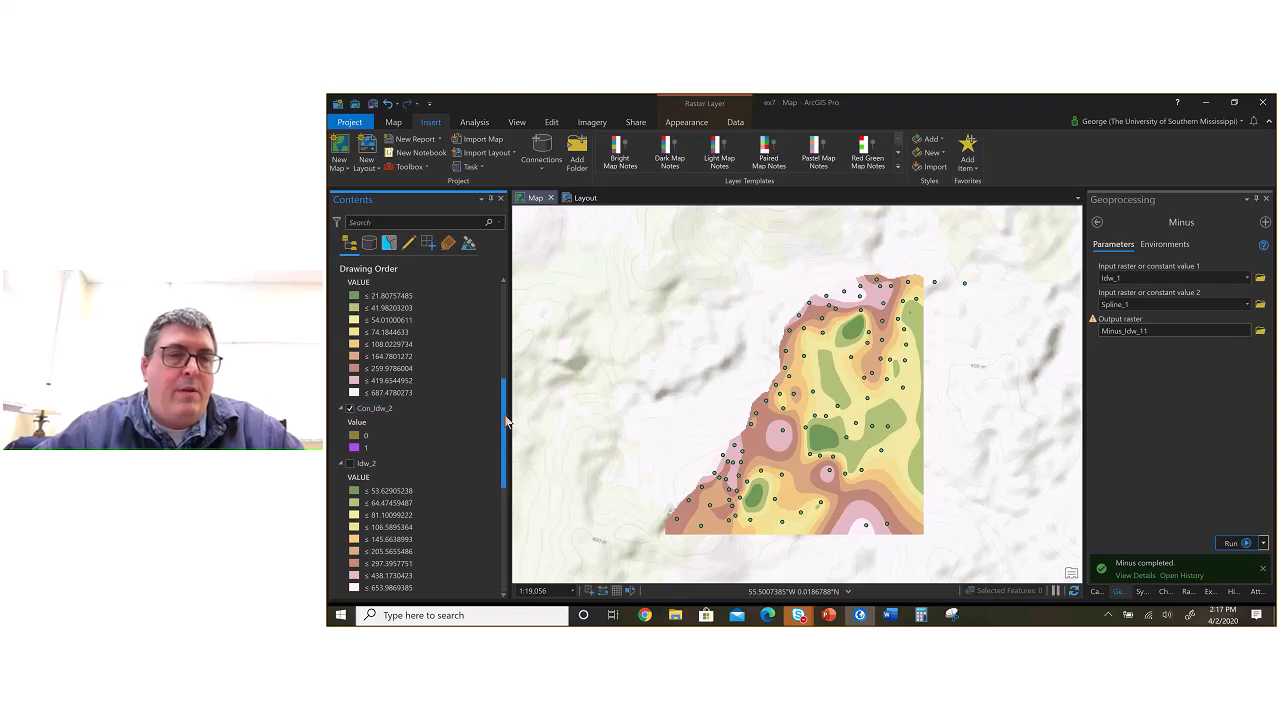
{"action": "scroll", "coordinate": [484, 370], "scroll_direction": "up", "scroll_amount": 3}
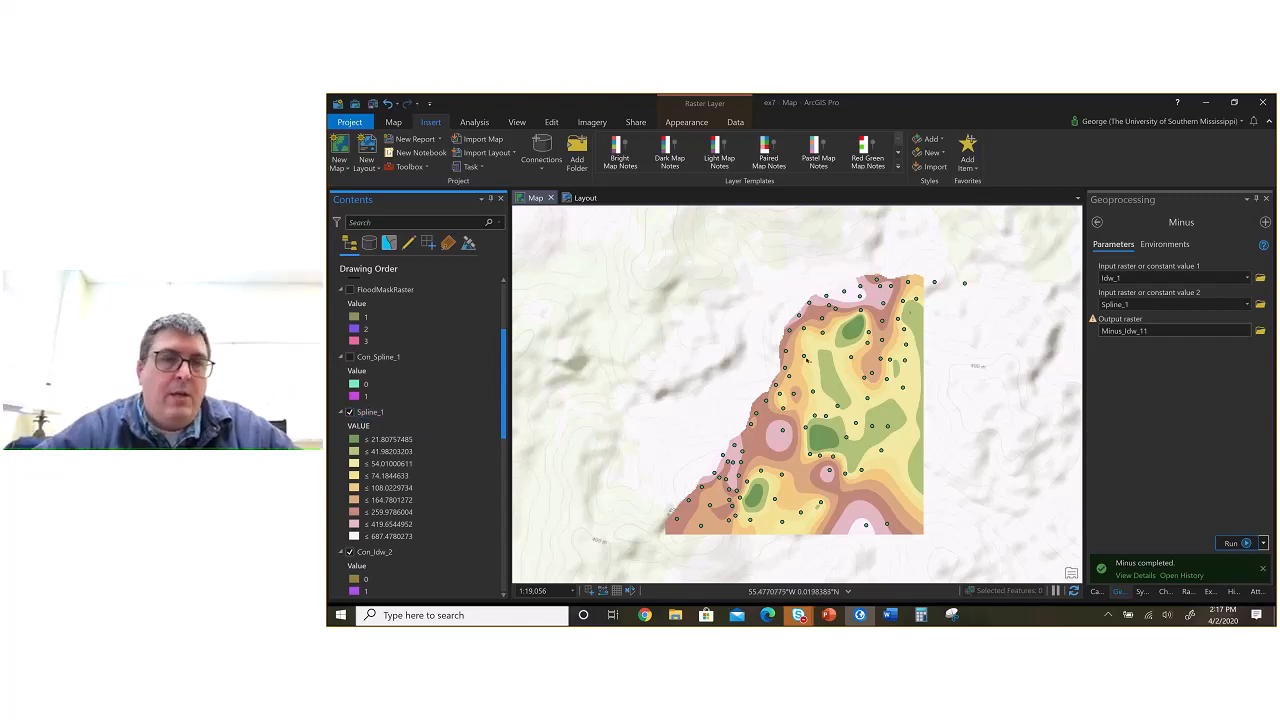
{"action": "left_click", "coordinate": [350, 412]}
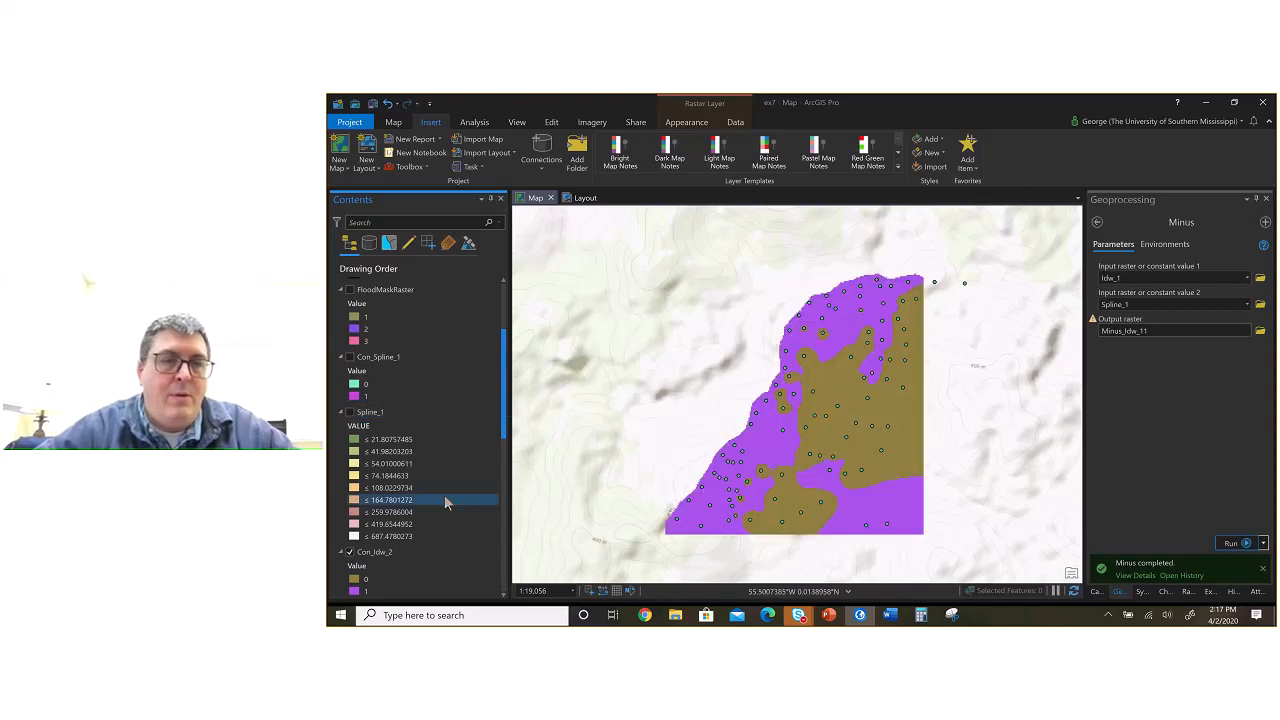
{"action": "left_click", "coordinate": [350, 552]}
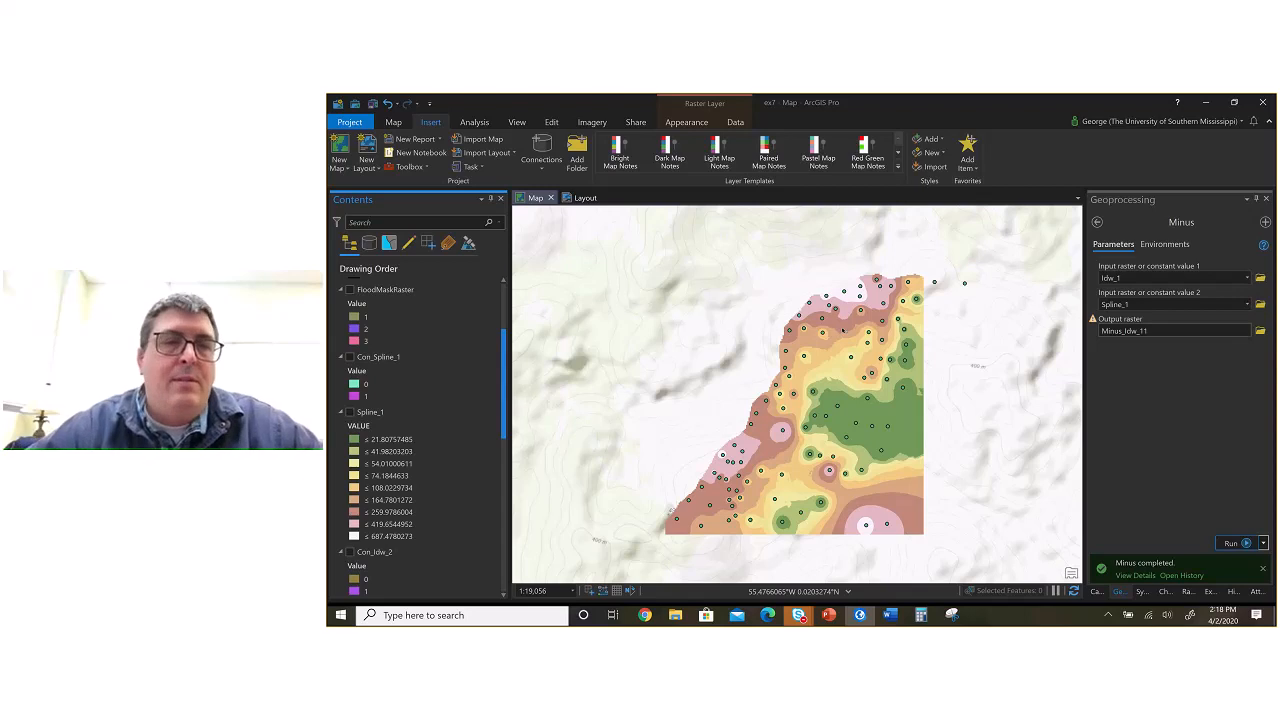
Step: Toggle the Spline_1 layer on and off to compare the spline surface with the IDW surface
{"action": "left_click", "coordinate": [352, 414]}
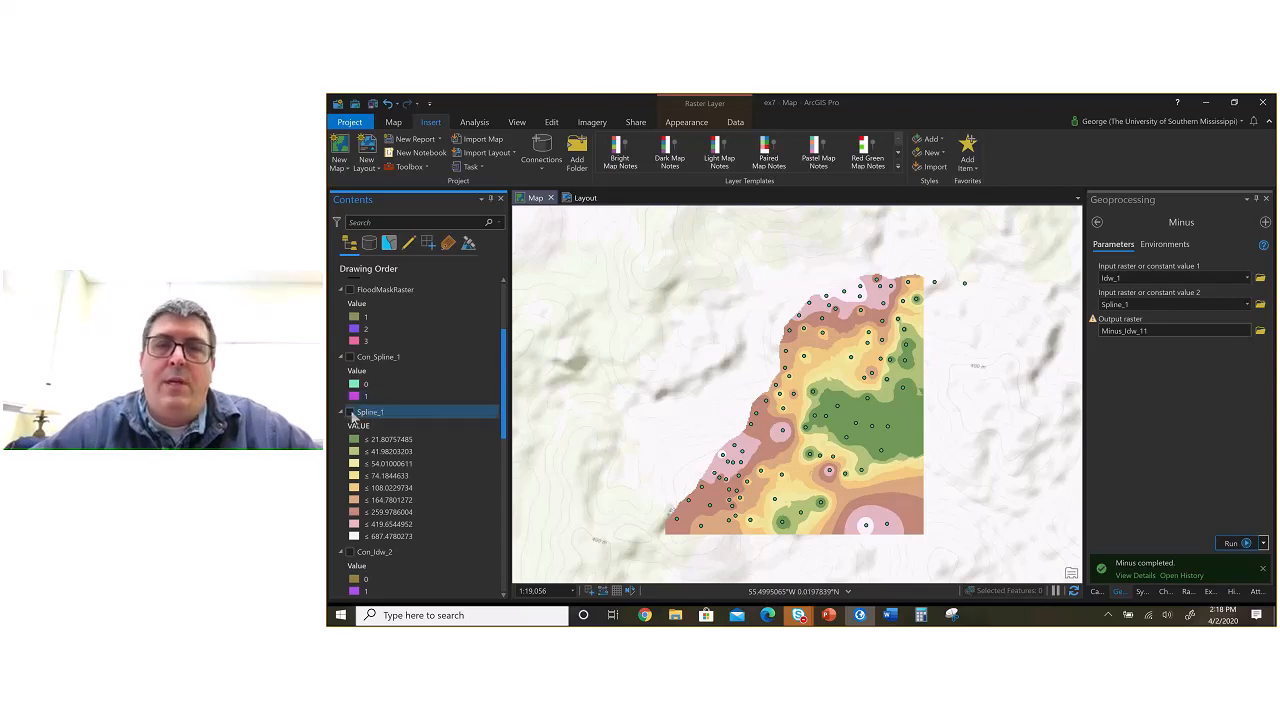
{"action": "left_click", "coordinate": [350, 413]}
{"action": "left_click", "coordinate": [351, 413]}
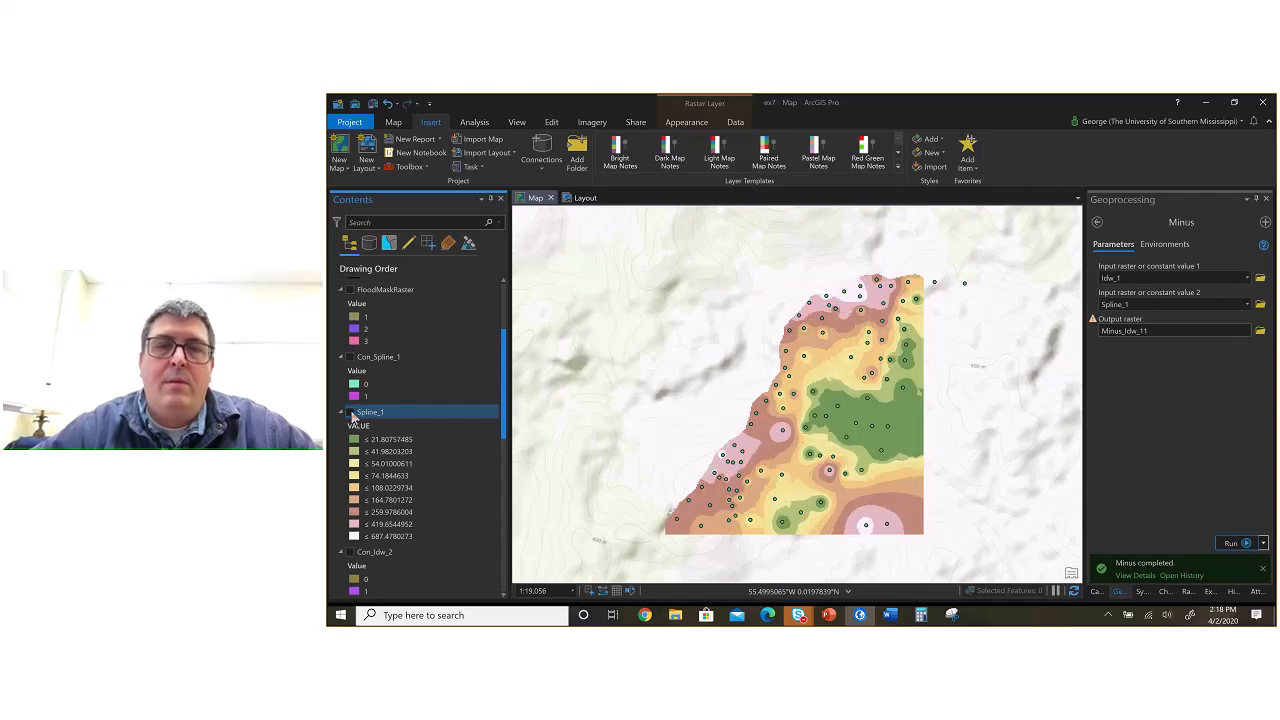
{"action": "left_click", "coordinate": [351, 413]}
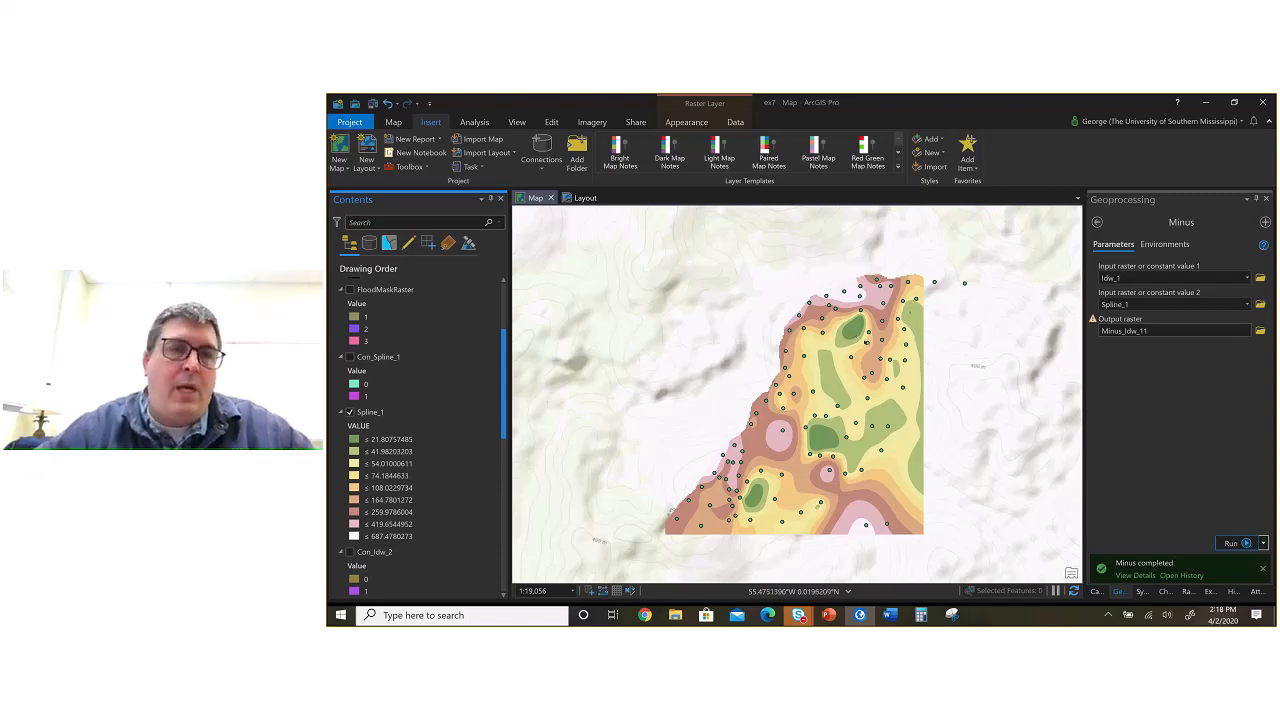
{"action": "left_click", "coordinate": [352, 414]}
{"action": "left_click", "coordinate": [349, 412]}
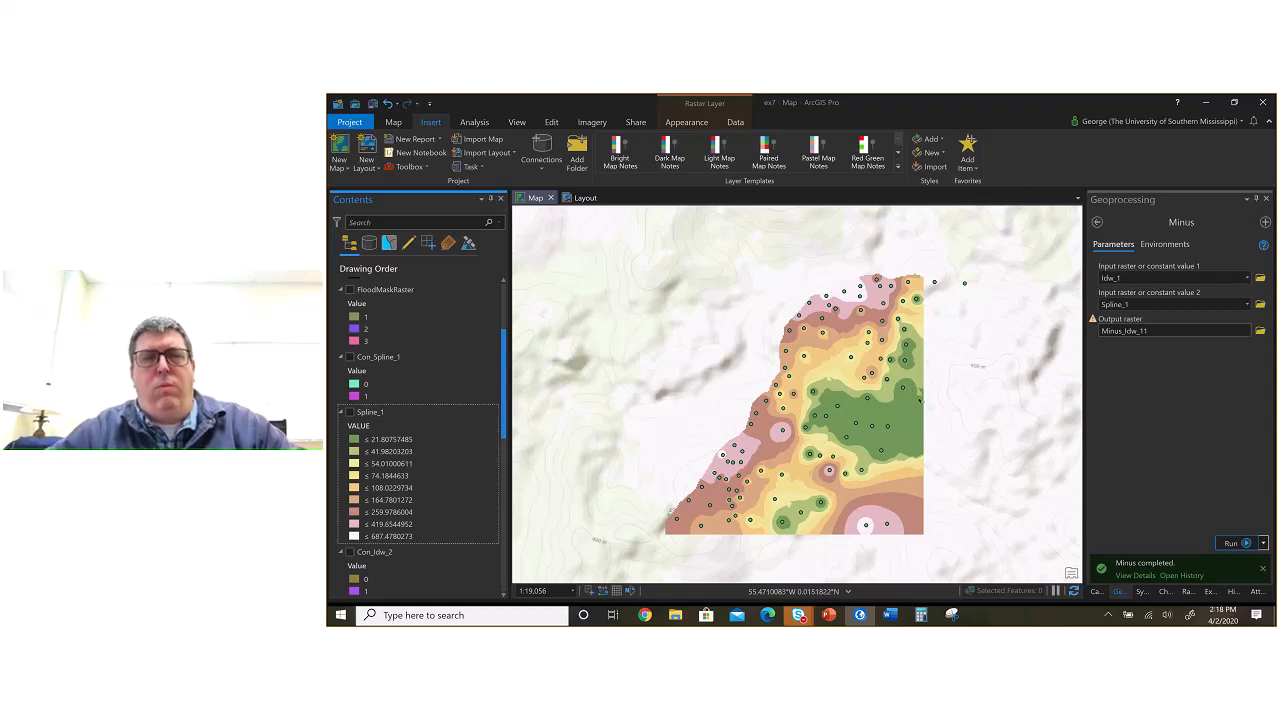
Step: Switch to the ex7 Word document and review the instructions on the small report, maps and hand-in format
{"action": "key", "text": "alt+Tab"}
{"action": "scroll", "coordinate": [818, 390], "scroll_direction": "down", "scroll_amount": 5}
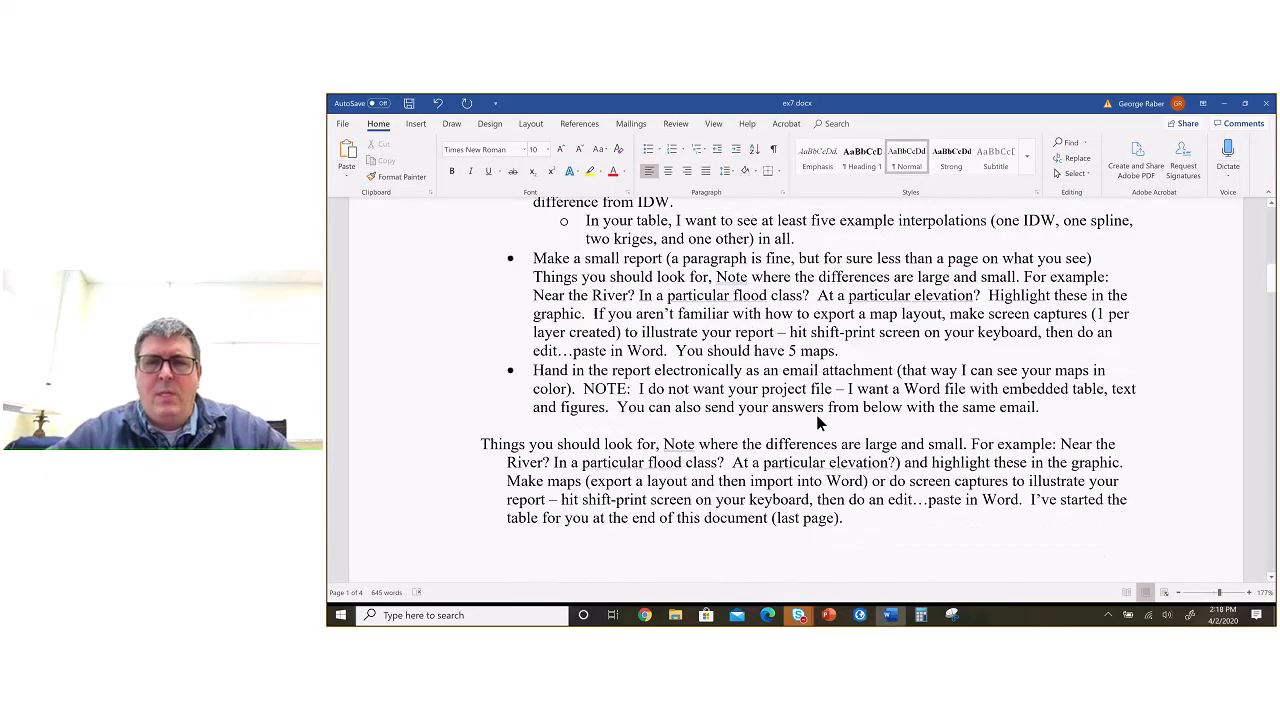
{"action": "scroll", "coordinate": [818, 418], "scroll_direction": "up", "scroll_amount": 2}
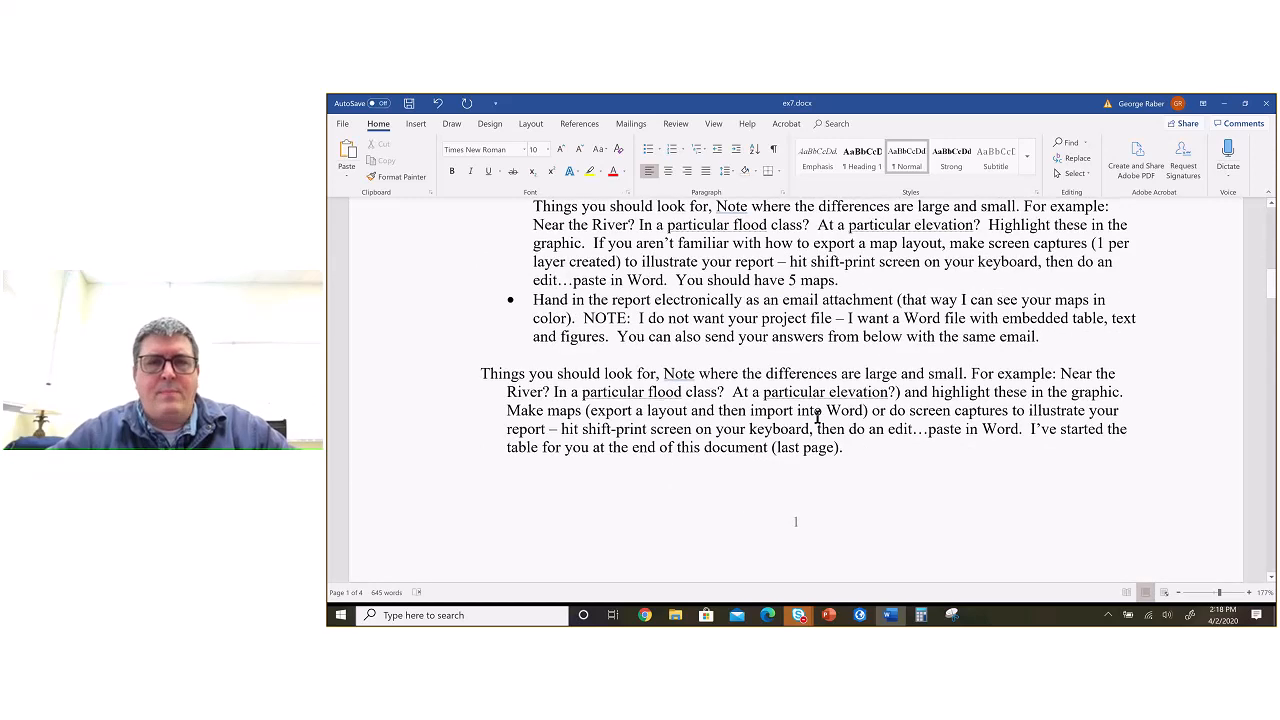
{"action": "scroll", "coordinate": [818, 418], "scroll_direction": "up", "scroll_amount": 1}
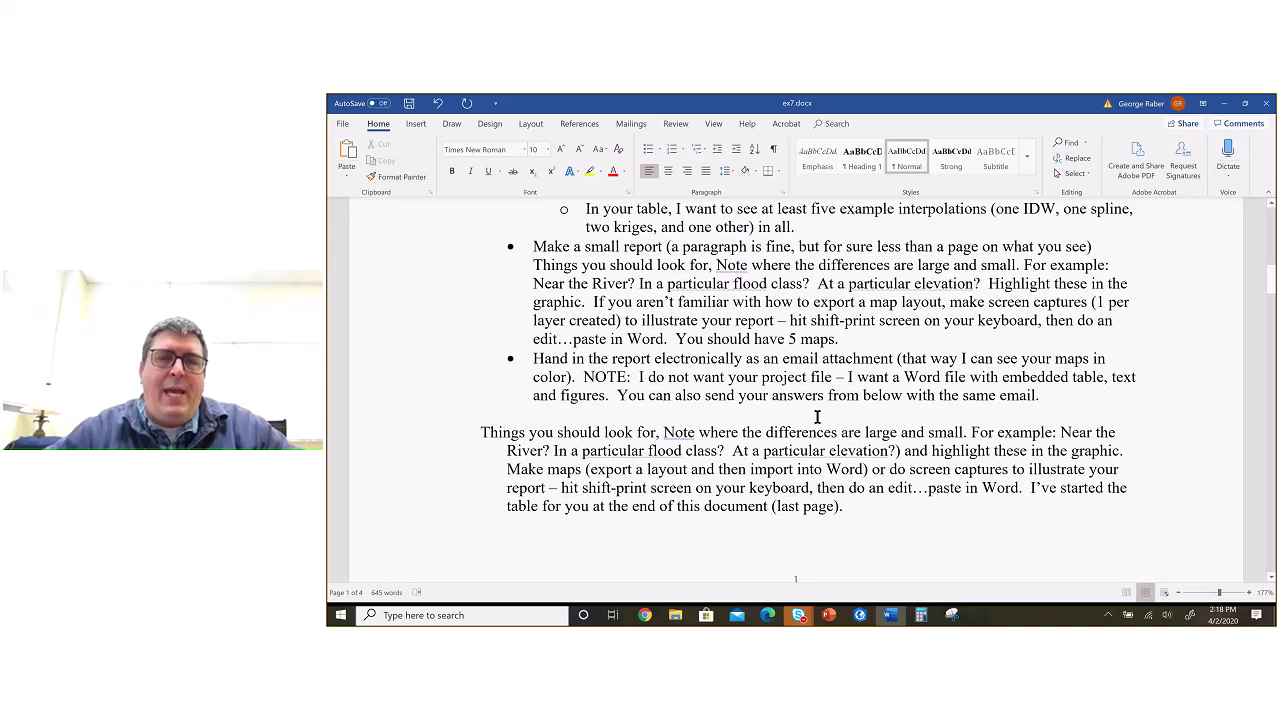
Step: Switch back to ArcGIS Pro, briefly view the Minus_Idw_11 difference layer, and turn on the Con_Spline_1 layer
{"action": "key", "text": "alt+Tab"}
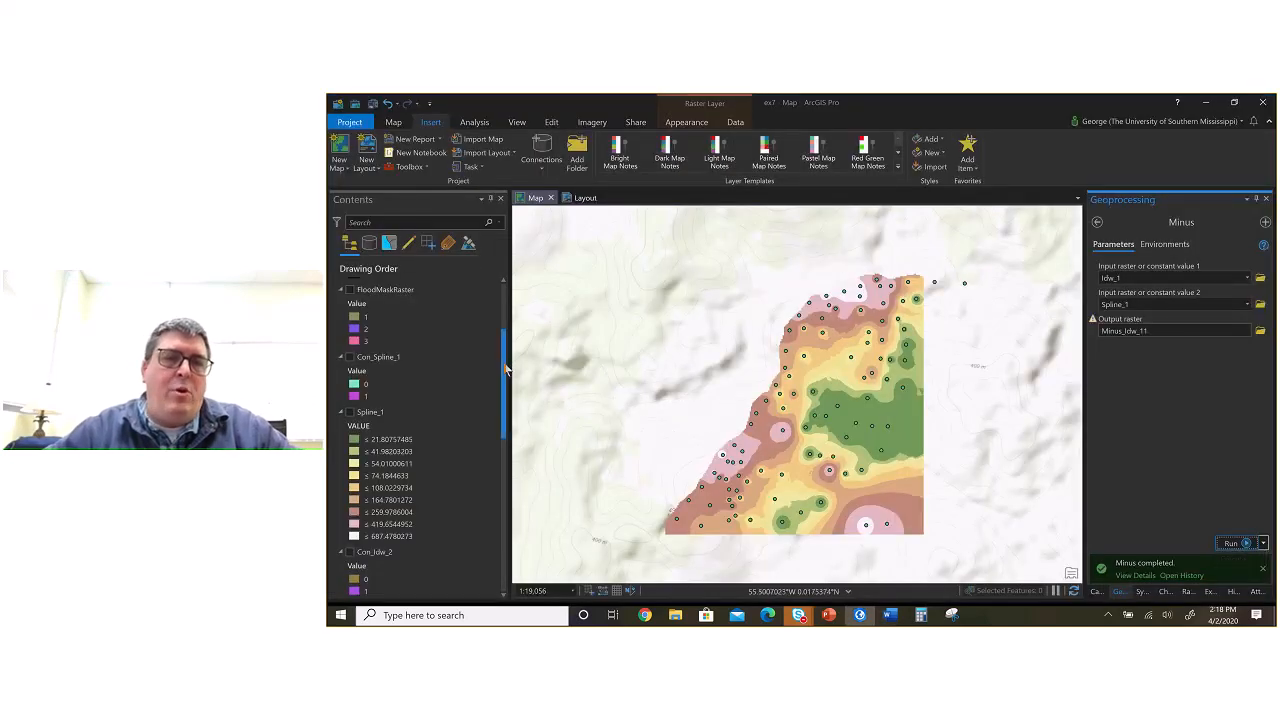
{"action": "left_click_drag", "start_coordinate": [508, 364], "coordinate": [507, 317]}
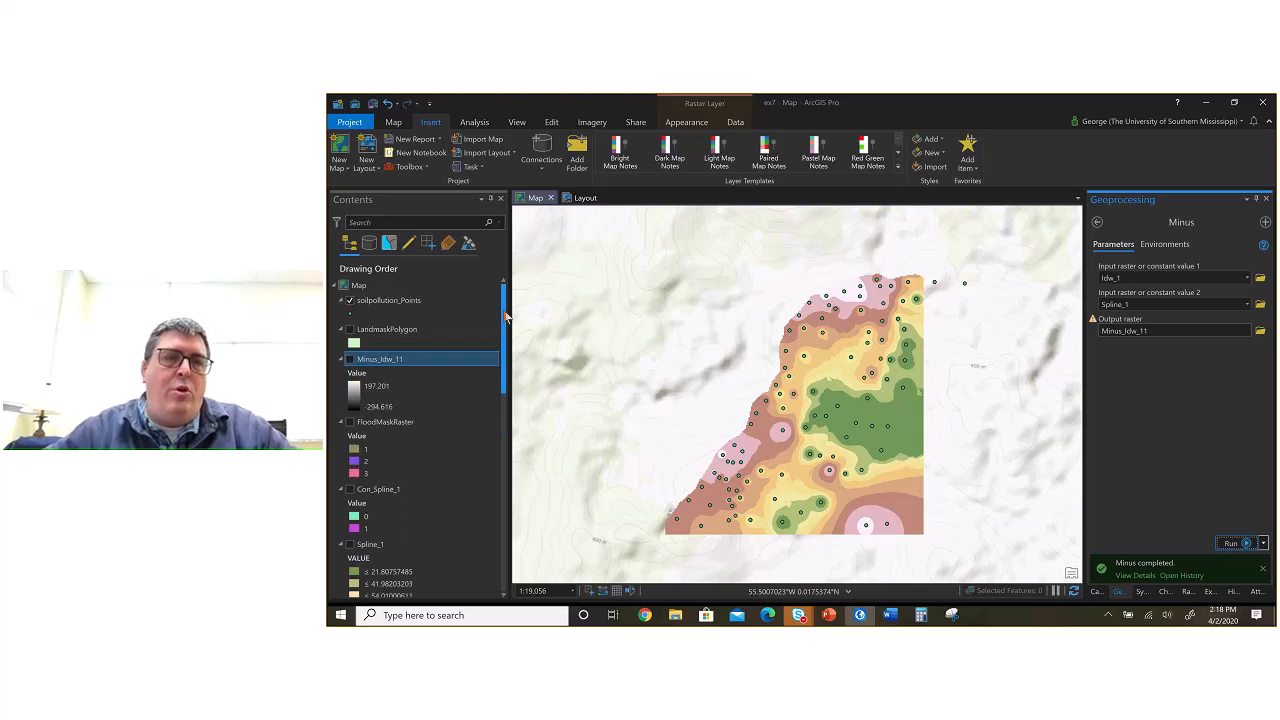
{"action": "left_click", "coordinate": [350, 360]}
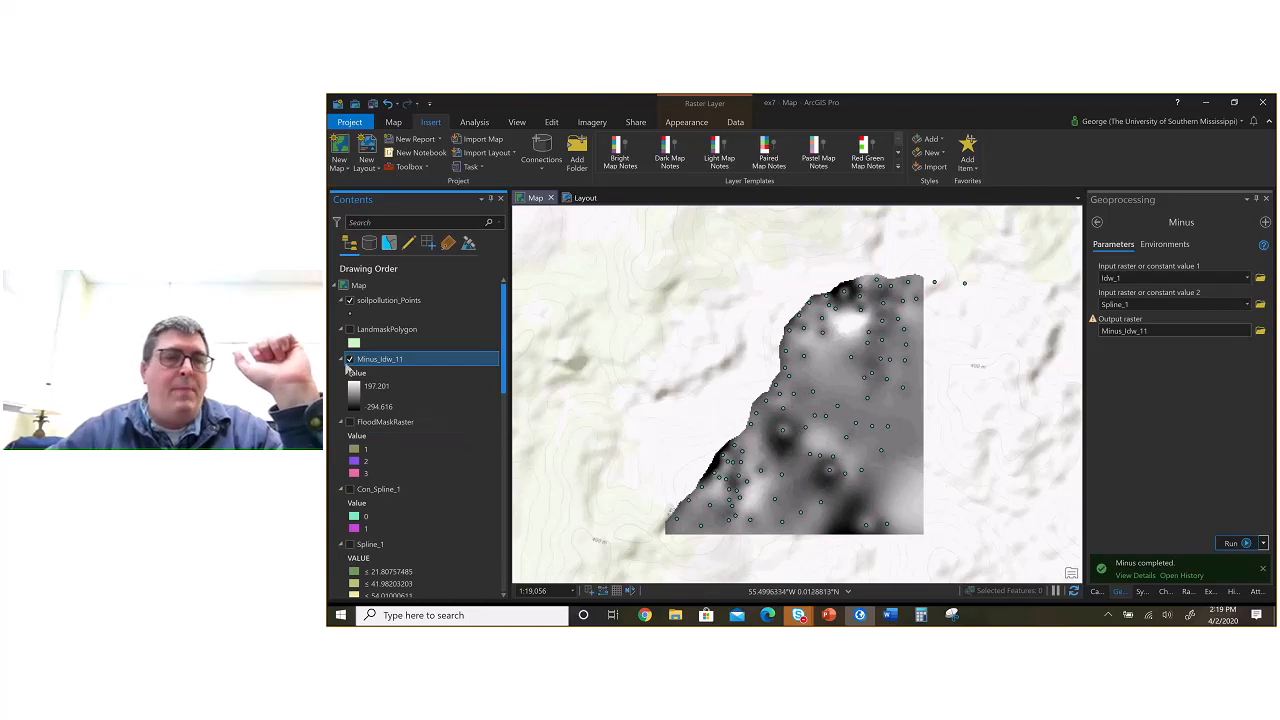
{"action": "left_click", "coordinate": [350, 360]}
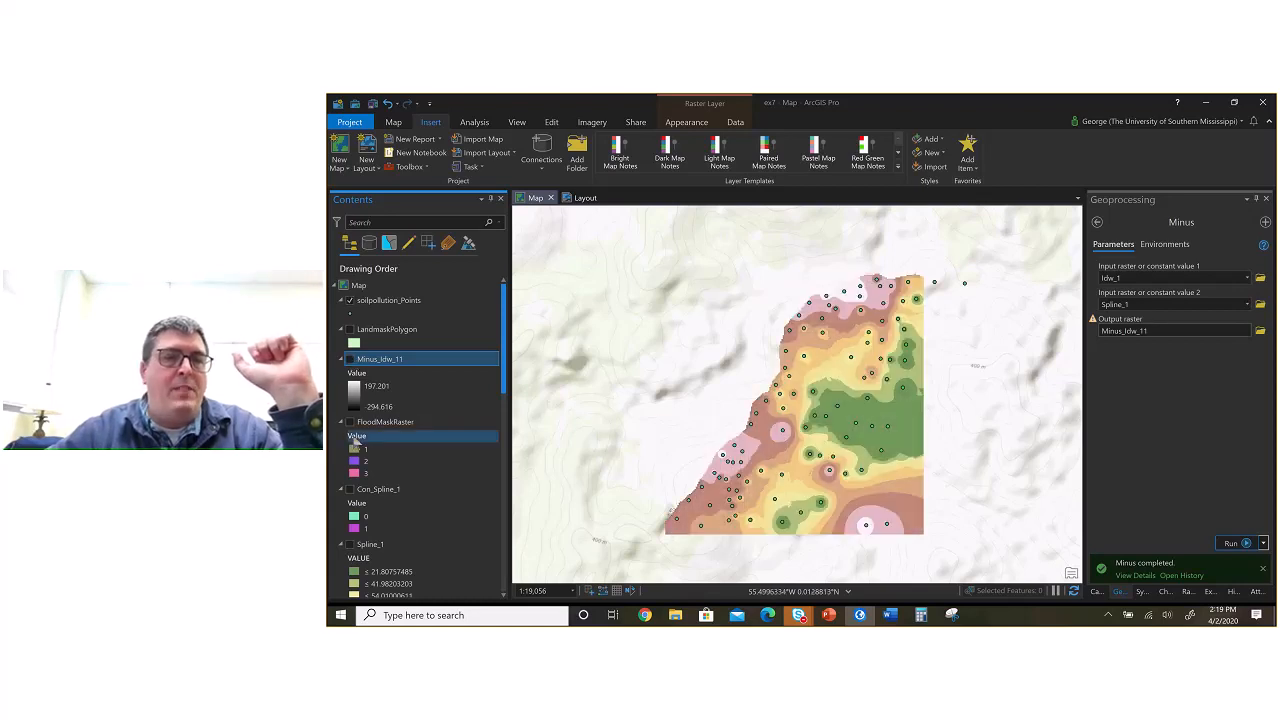
{"action": "left_click", "coordinate": [350, 489]}
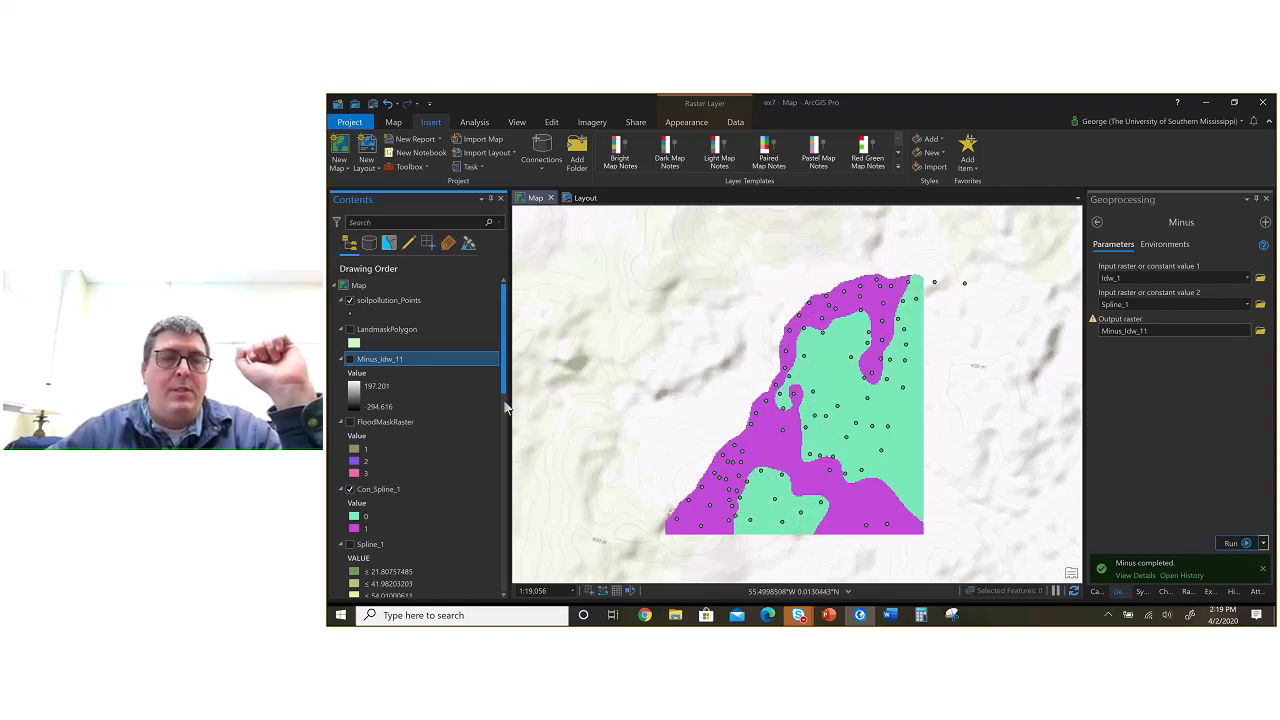
Step: Turn on the Con_Idw_2 layer beneath the Con_Spline_1 layer
{"action": "scroll", "coordinate": [495, 425], "scroll_direction": "down", "scroll_amount": 3}
{"action": "scroll", "coordinate": [491, 466], "scroll_direction": "down", "scroll_amount": 5}
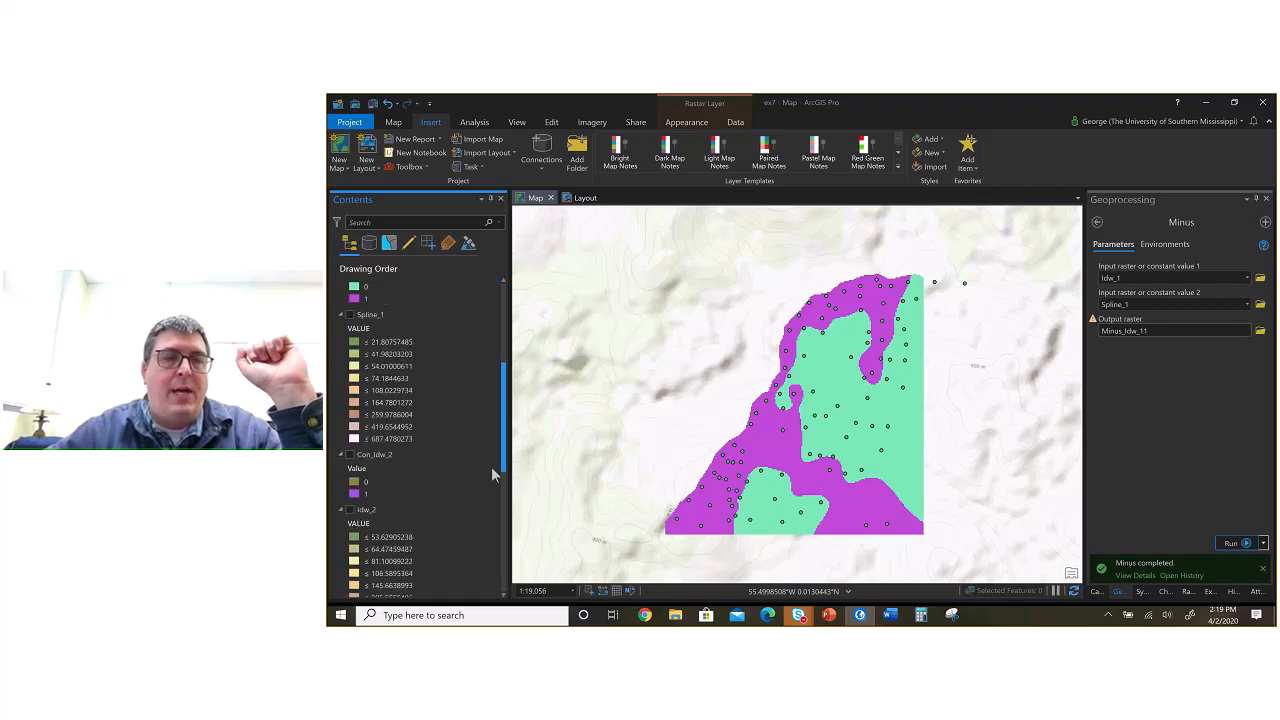
{"action": "left_click", "coordinate": [351, 454]}
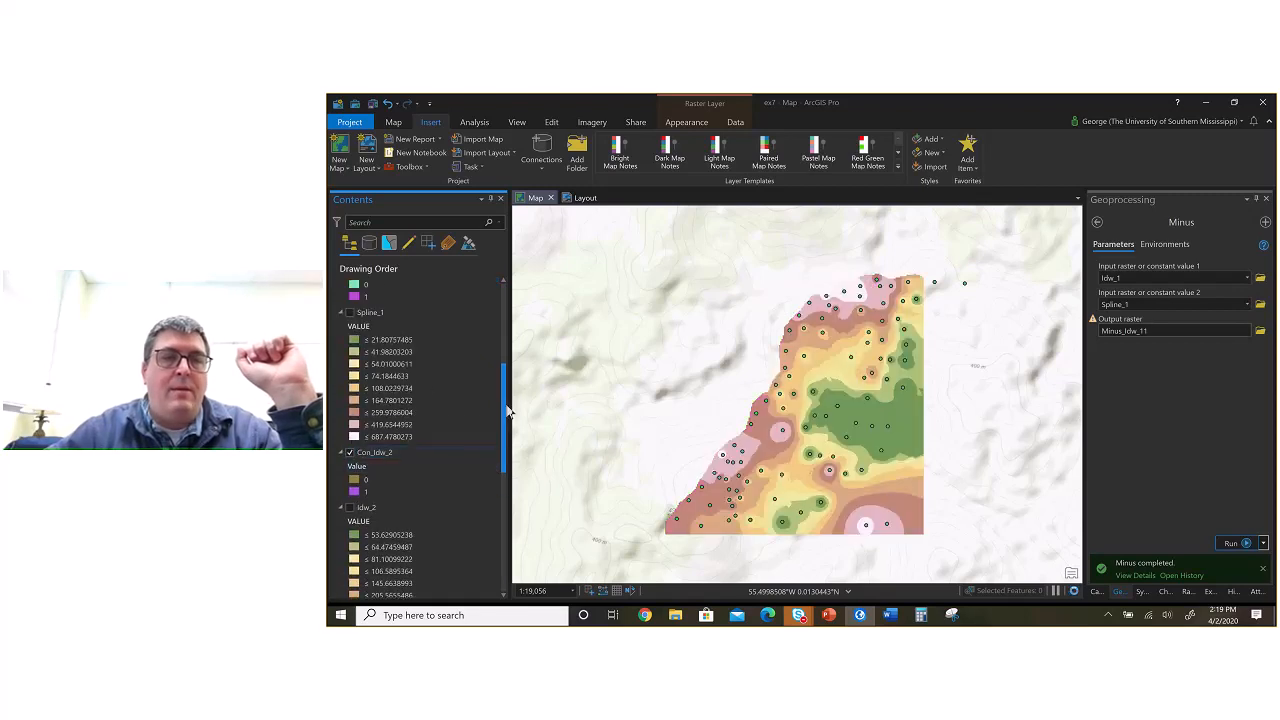
Step: Toggle the Con_Spline_1 layer off and on repeatedly to compare its threshold areas with Con_Idw_2
{"action": "scroll", "coordinate": [505, 418], "scroll_direction": "up", "scroll_amount": 4}
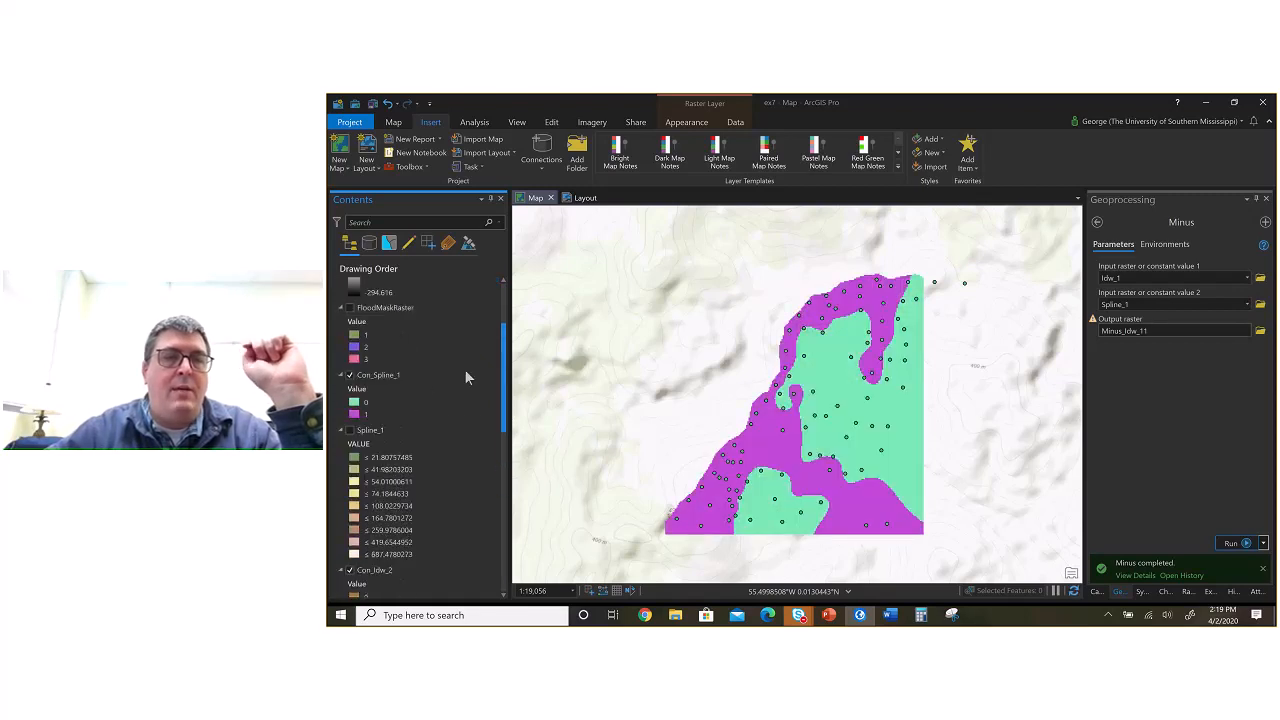
{"action": "left_click", "coordinate": [350, 376]}
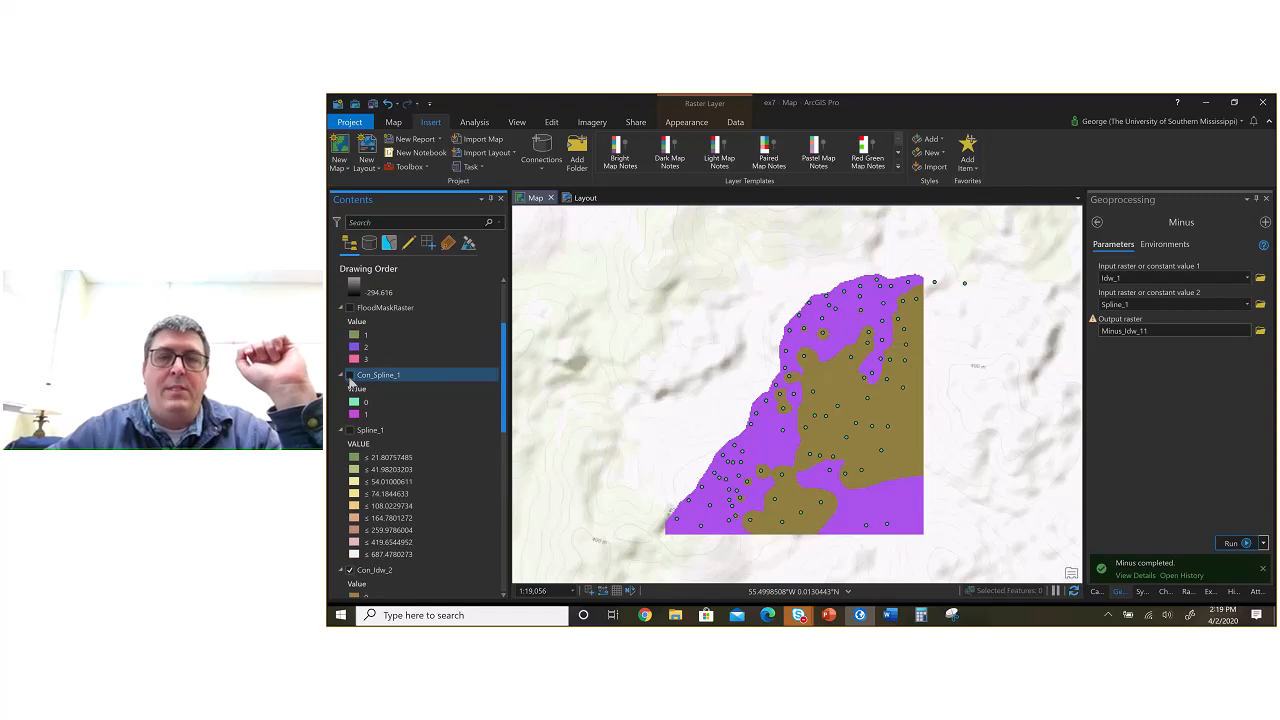
{"action": "left_click", "coordinate": [349, 376]}
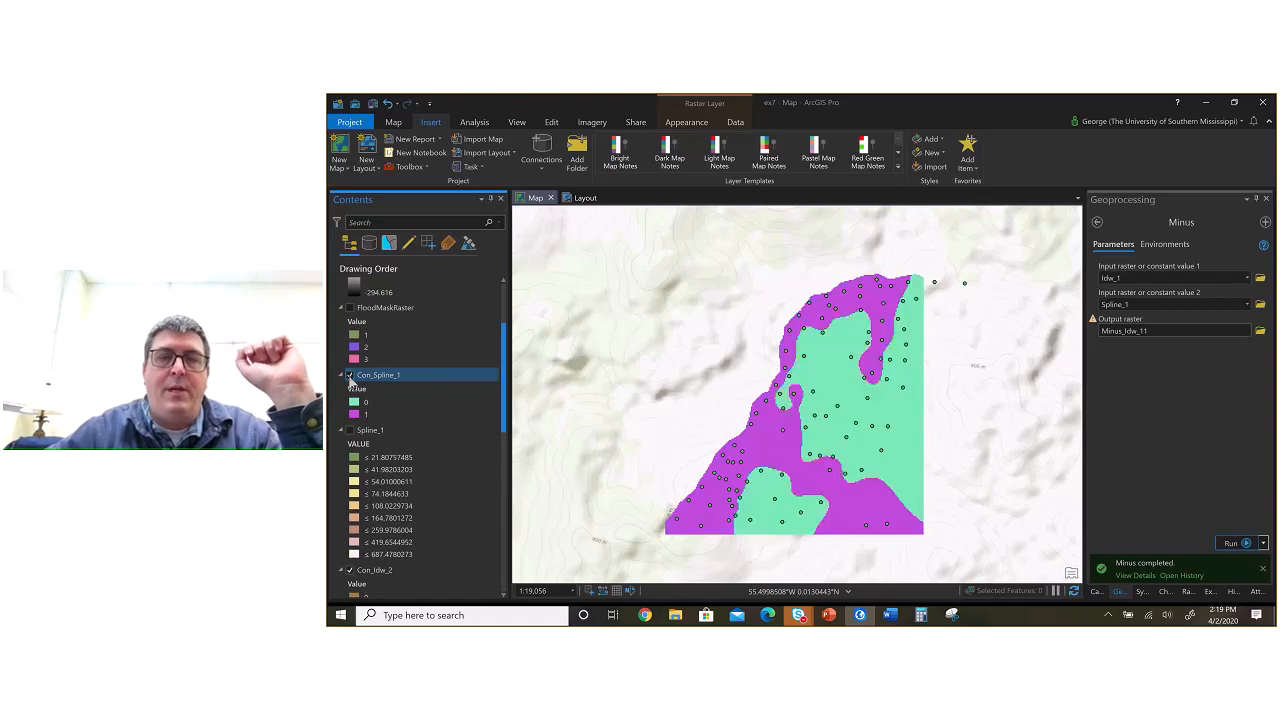
{"action": "left_click", "coordinate": [349, 376]}
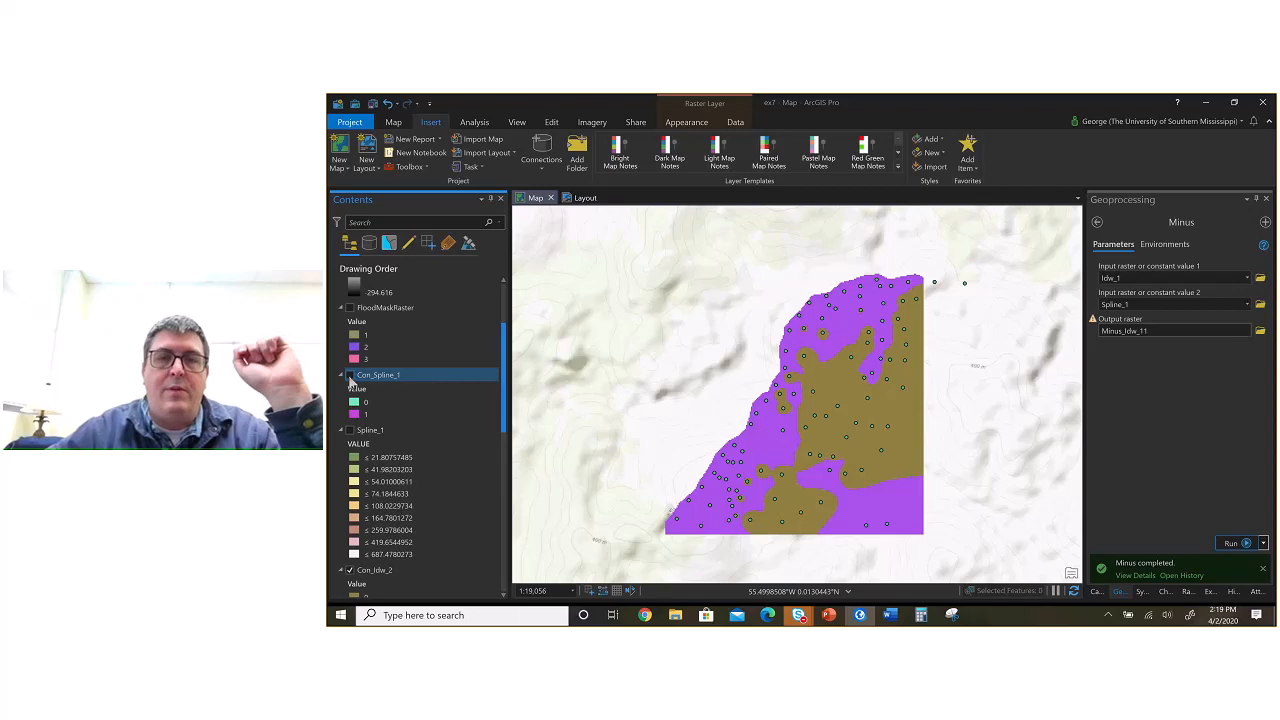
{"action": "left_click", "coordinate": [349, 376]}
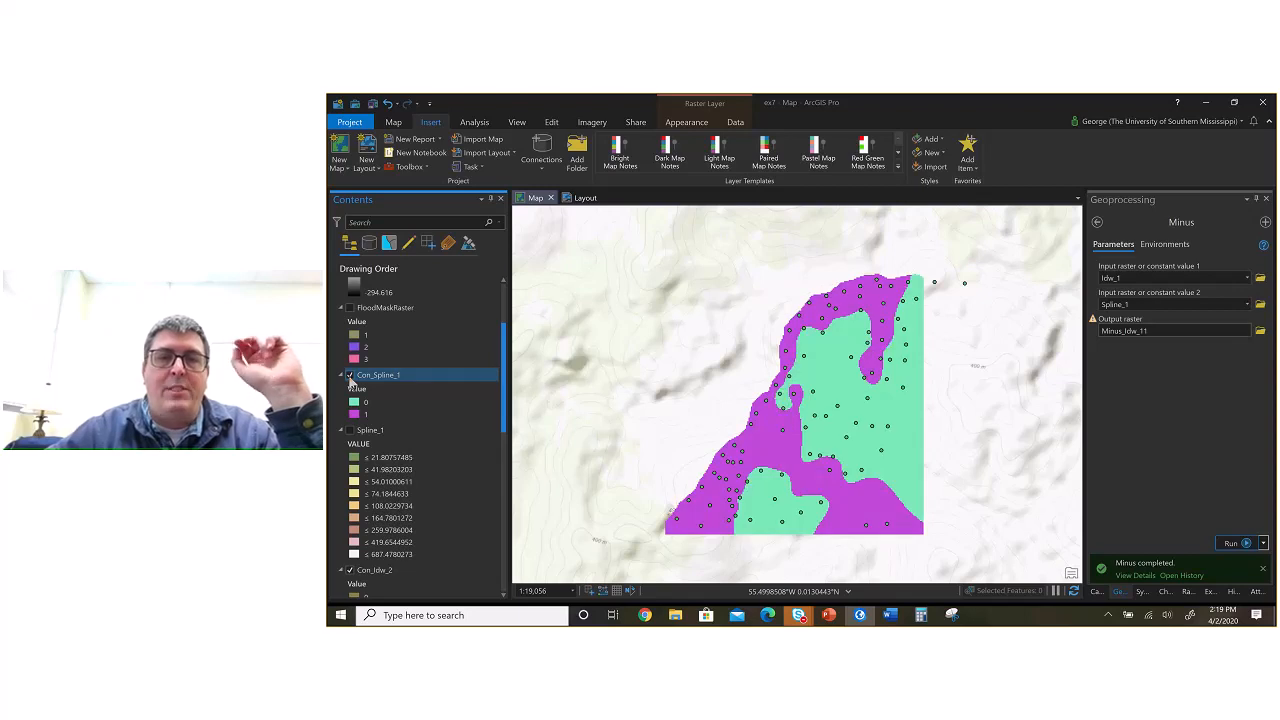
{"action": "left_click", "coordinate": [349, 376]}
{"action": "left_click", "coordinate": [349, 376]}
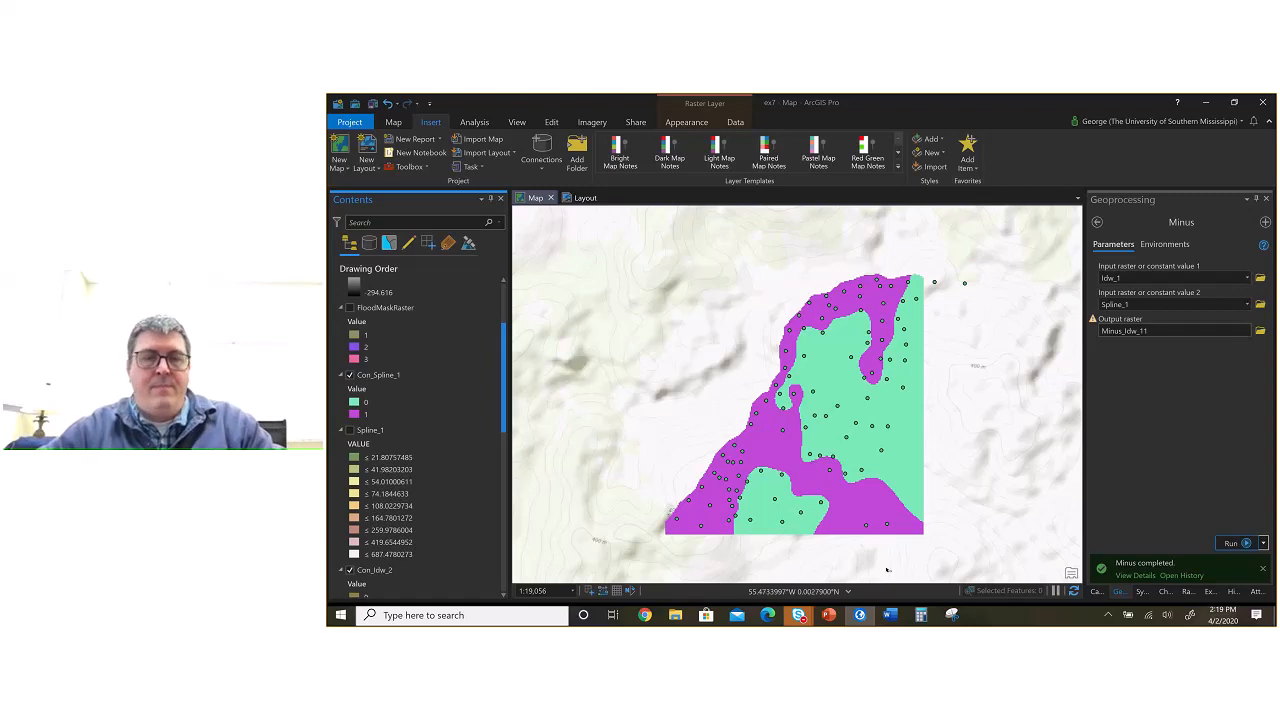
Step: Switch to the ex7 Word document and examine the diagram of the Inverse Distance Weighted (IDW) Interpolation Exercise
{"action": "left_click", "coordinate": [887, 619]}
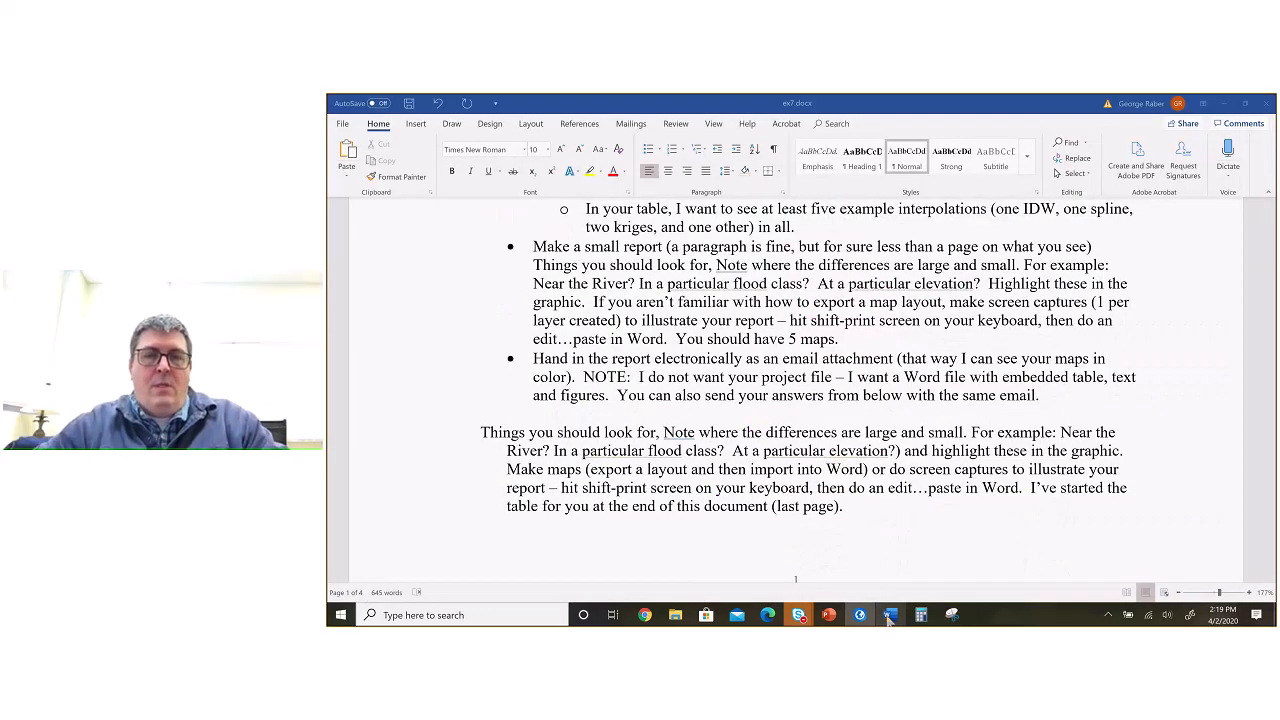
{"action": "scroll", "coordinate": [868, 467], "scroll_direction": "down", "scroll_amount": 3}
{"action": "scroll", "coordinate": [868, 467], "scroll_direction": "down", "scroll_amount": 1}
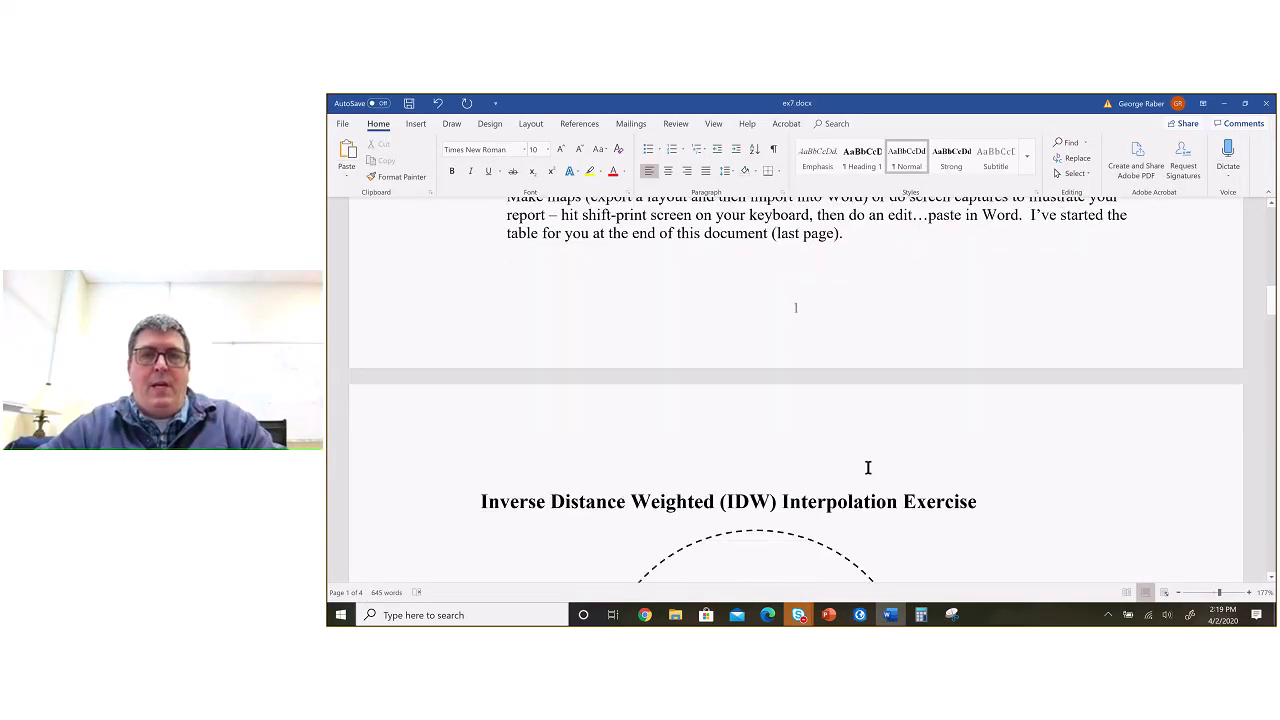
{"action": "scroll", "coordinate": [868, 467], "scroll_direction": "down", "scroll_amount": 5}
{"action": "scroll", "coordinate": [868, 467], "scroll_direction": "up", "scroll_amount": 6}
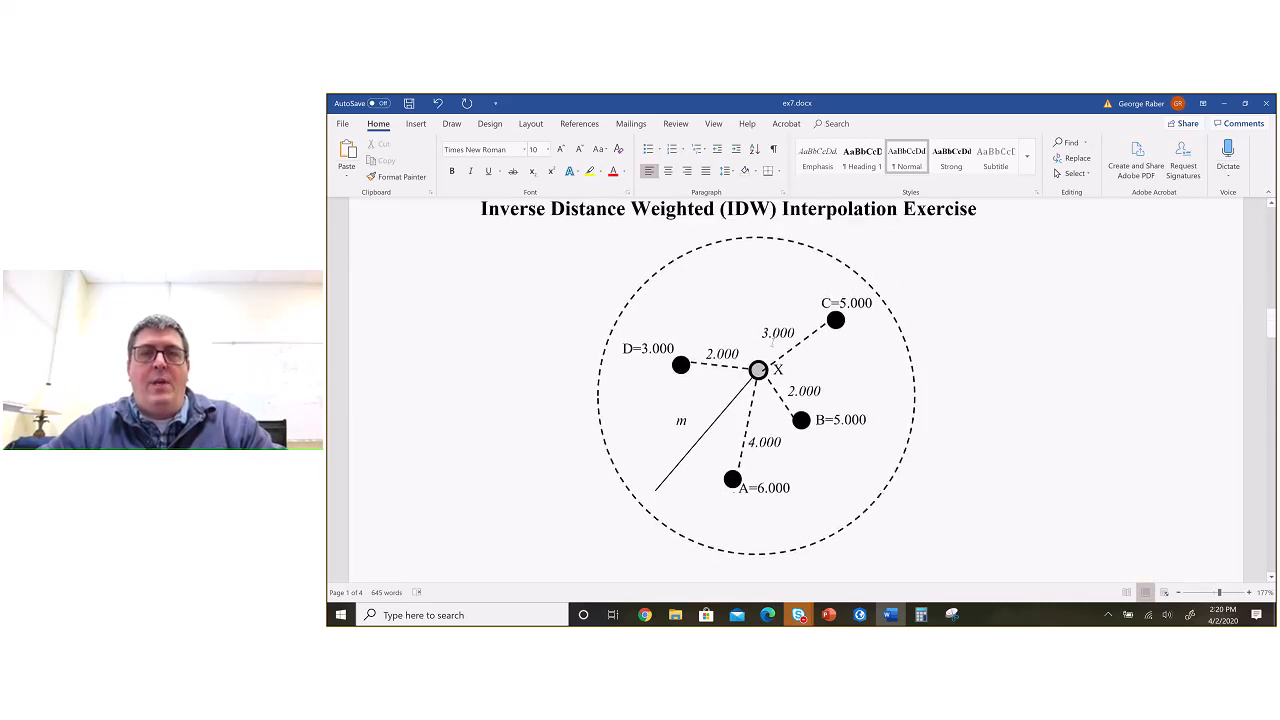
{"action": "left_click", "coordinate": [725, 420]}
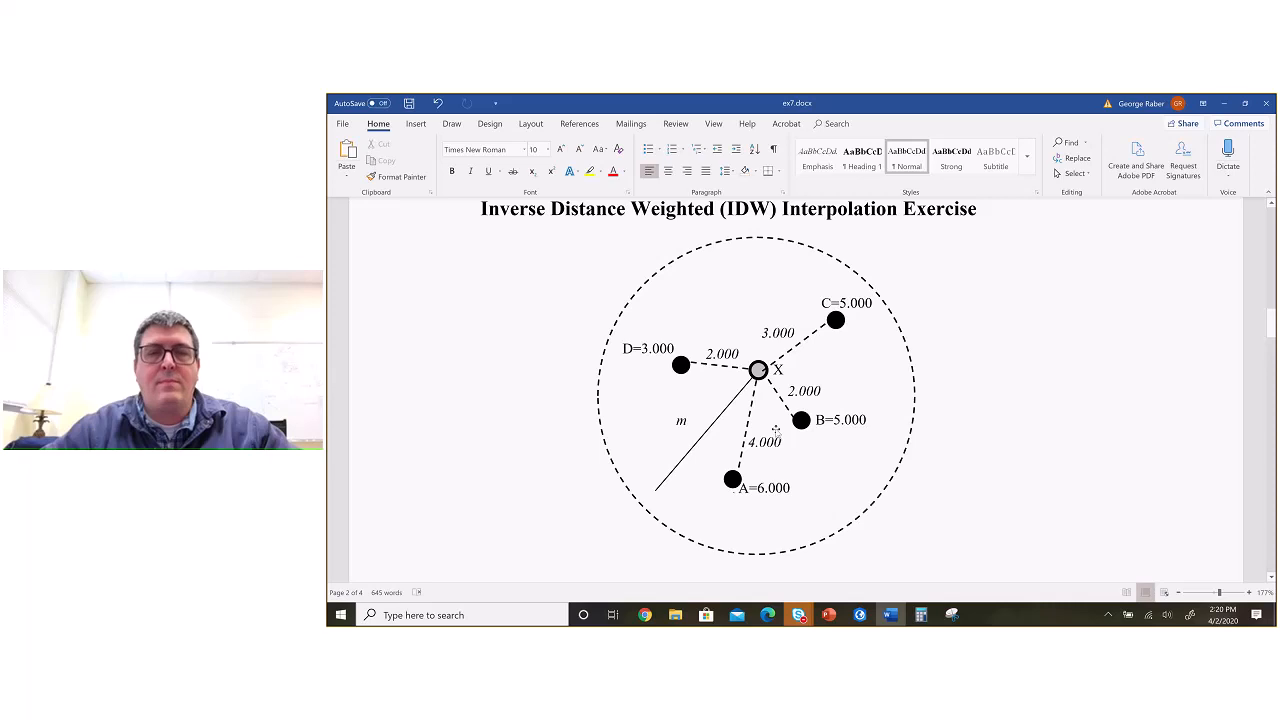
Step: Read question 1 on determining the value of X alongside the sample points, distances and radius m in the diagram
{"action": "scroll", "coordinate": [775, 430], "scroll_direction": "down", "scroll_amount": 3}
{"action": "scroll", "coordinate": [775, 430], "scroll_direction": "up", "scroll_amount": 1}
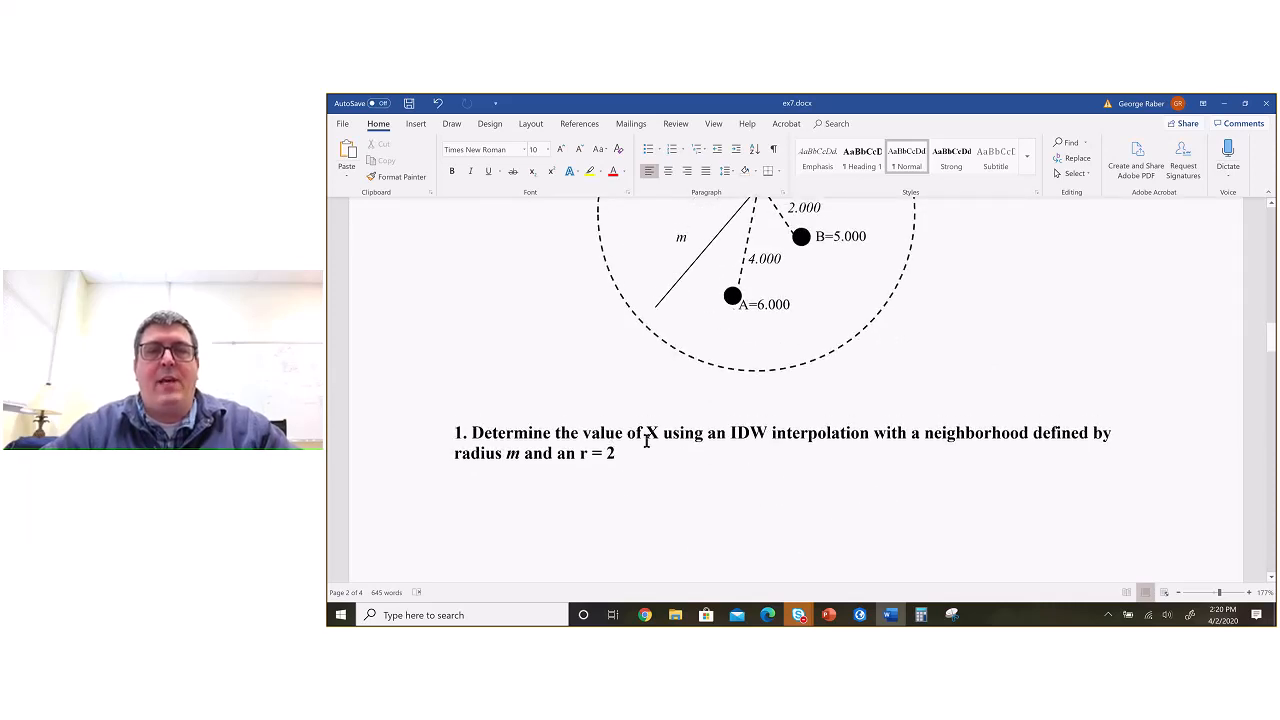
{"action": "scroll", "coordinate": [735, 385], "scroll_direction": "up", "scroll_amount": 2}
{"action": "scroll", "coordinate": [770, 365], "scroll_direction": "down", "scroll_amount": 3}
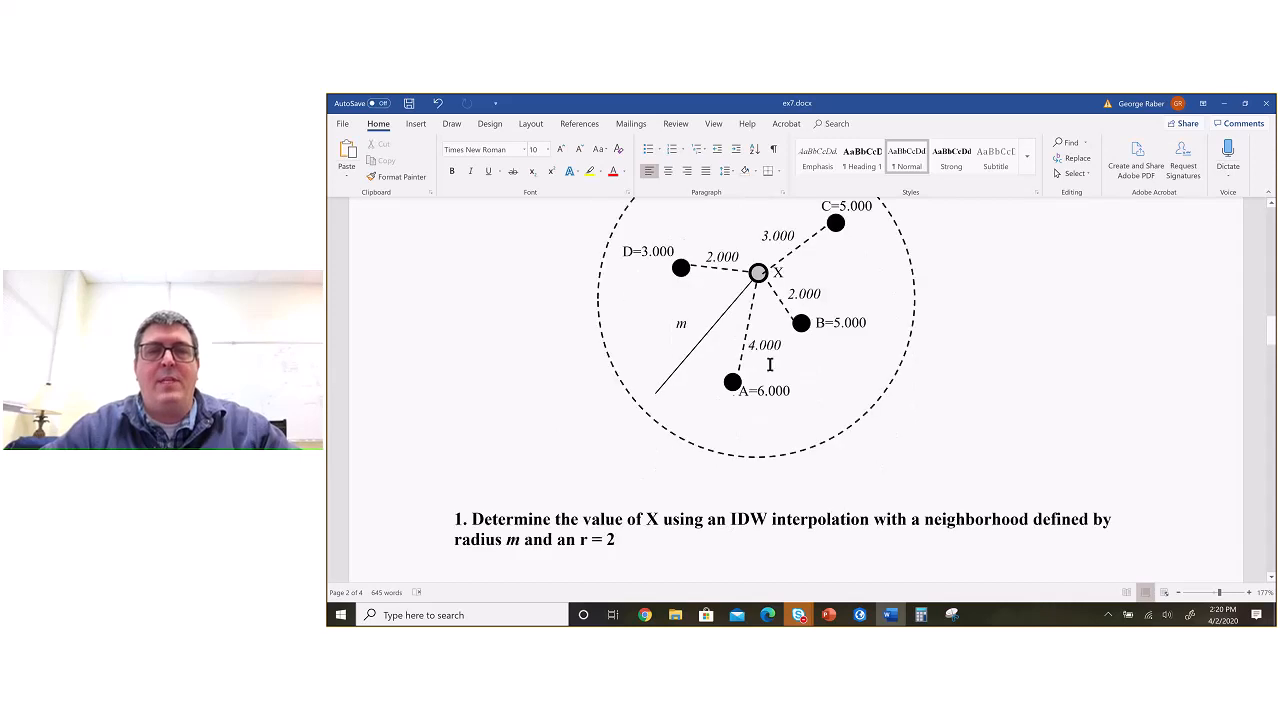
{"action": "scroll", "coordinate": [770, 365], "scroll_direction": "up", "scroll_amount": 2}
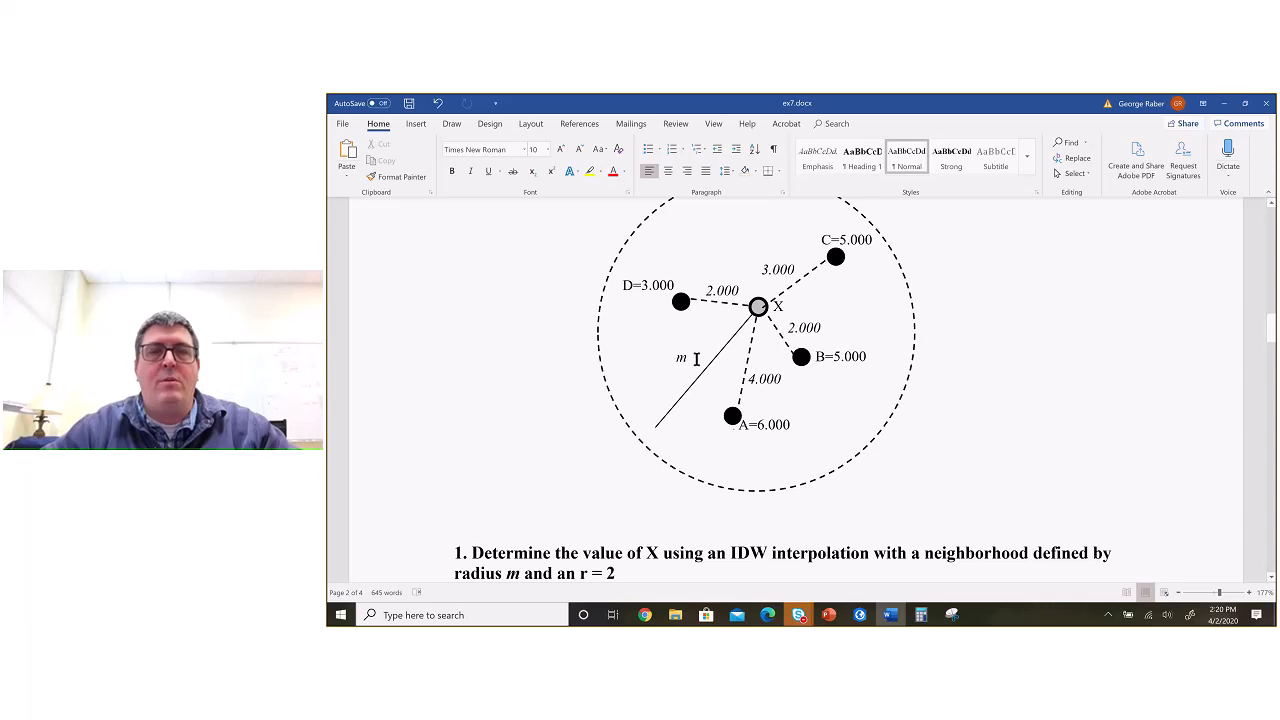
{"action": "scroll", "coordinate": [697, 360], "scroll_direction": "up", "scroll_amount": 1}
{"action": "scroll", "coordinate": [697, 358], "scroll_direction": "down", "scroll_amount": 1}
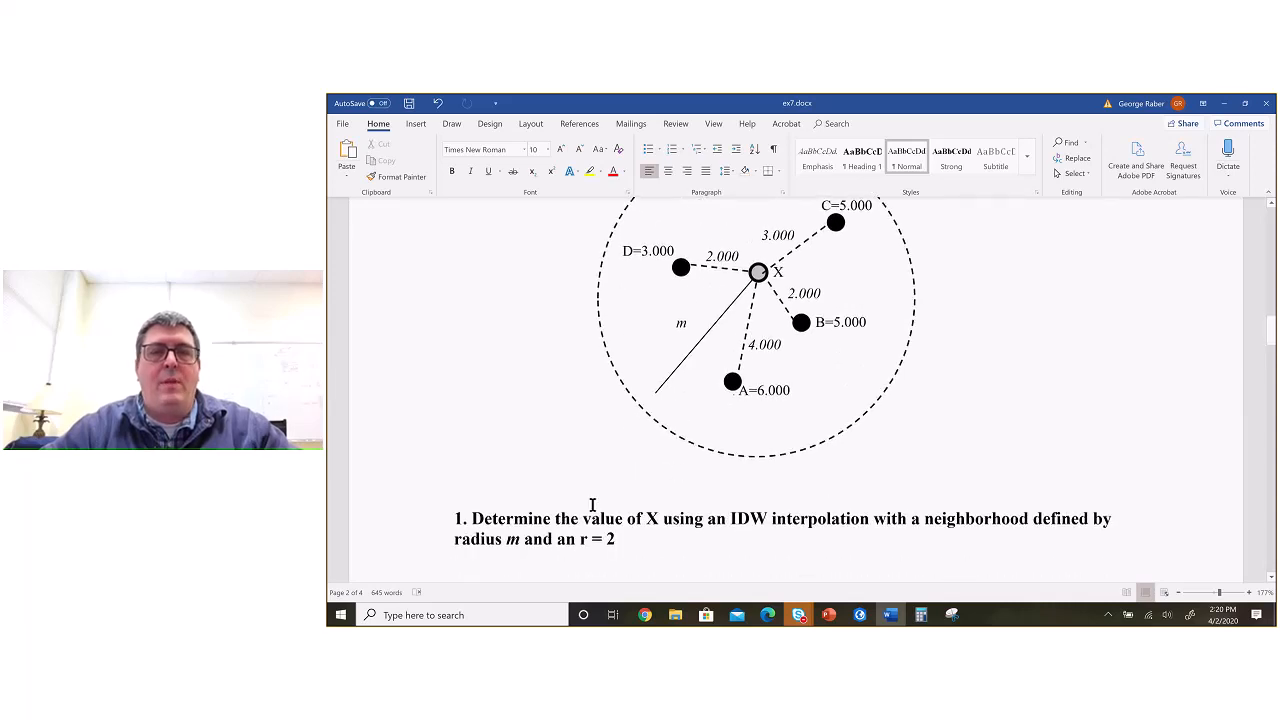
Step: Select the "r = 2" text in question 1 to point it out, then clear the selection
{"action": "left_click_drag", "start_coordinate": [579, 540], "coordinate": [614, 540]}
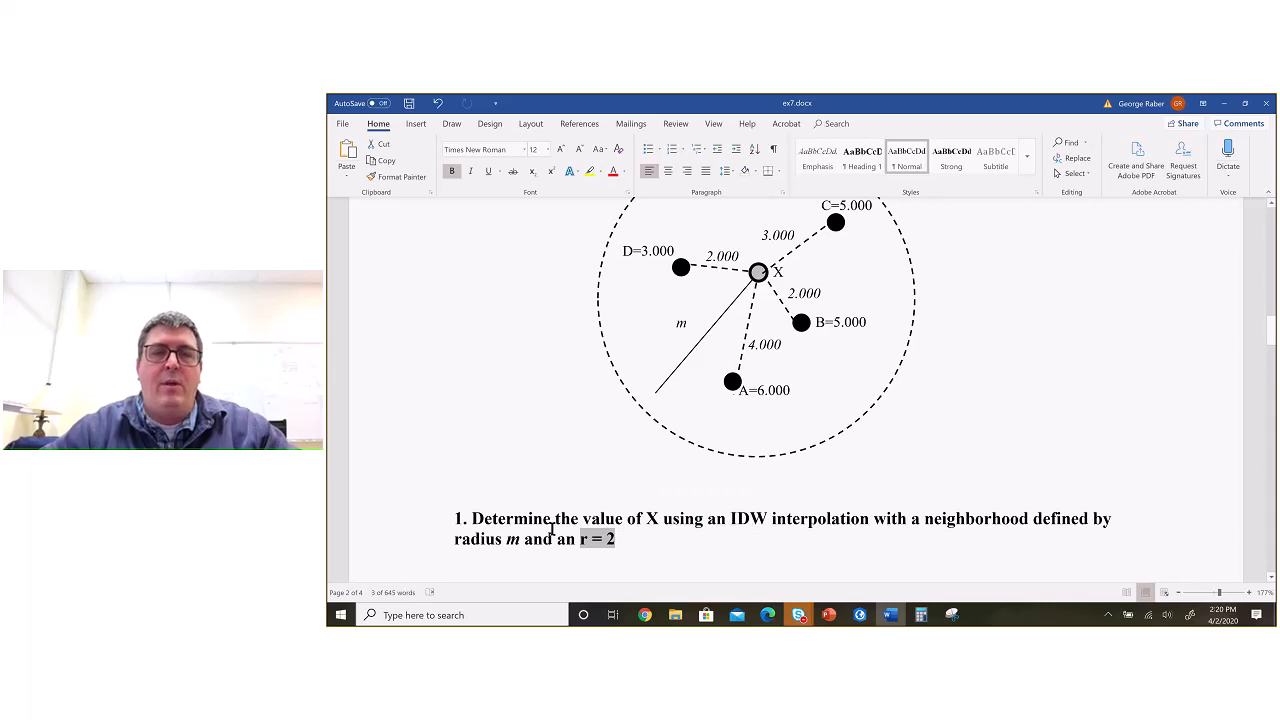
{"action": "left_click", "coordinate": [586, 541]}
{"action": "left_click", "coordinate": [588, 541]}
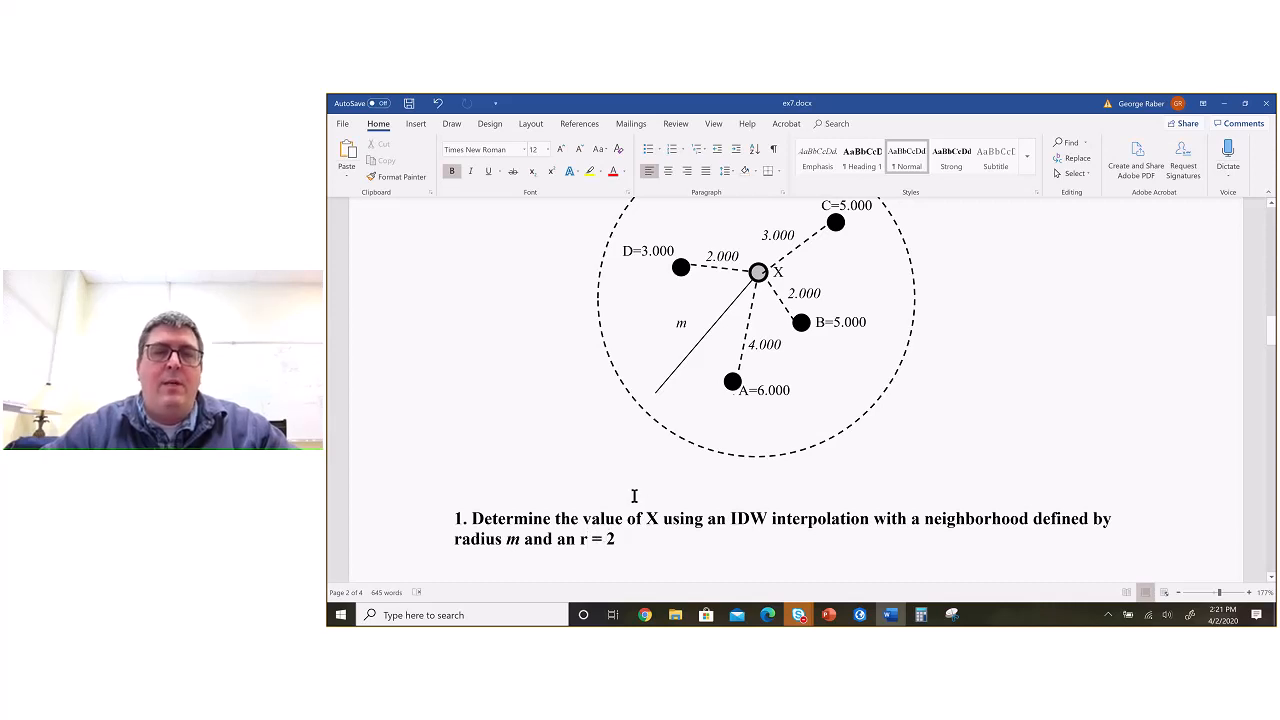
{"action": "left_click_drag", "start_coordinate": [621, 539], "coordinate": [581, 539]}
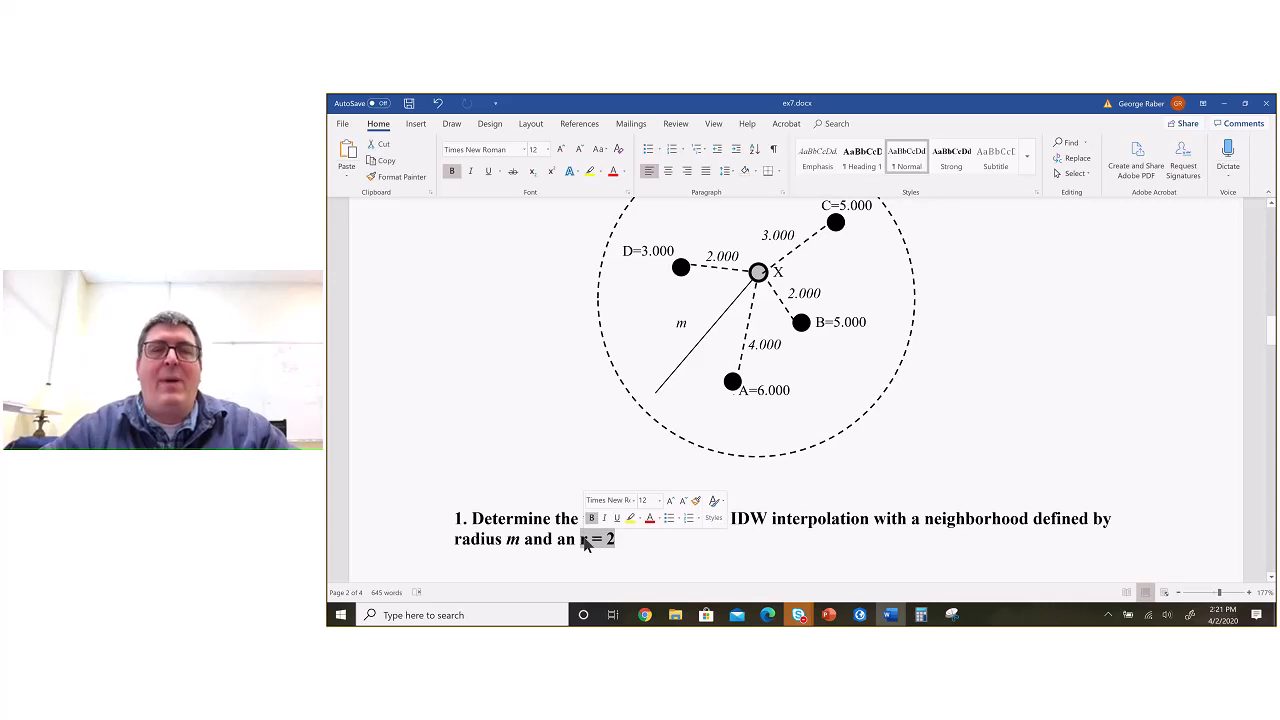
{"action": "left_click", "coordinate": [618, 538]}
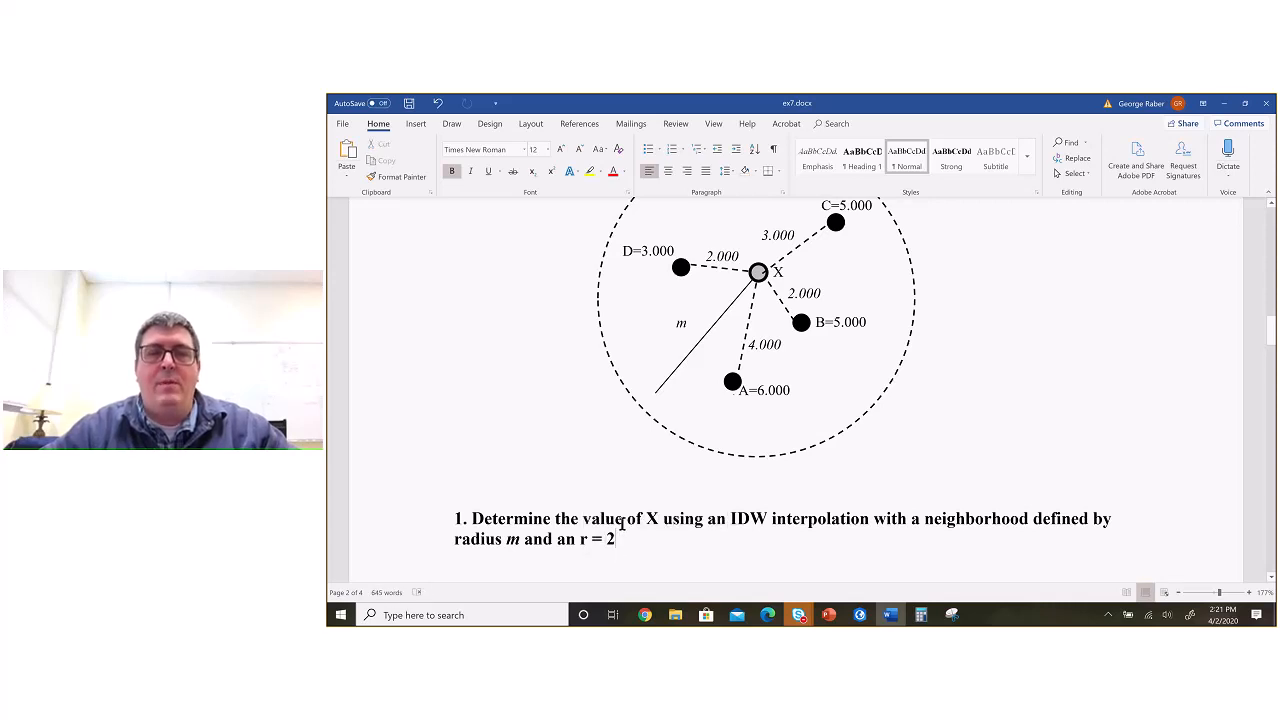
Step: Review question 2, with three nearest neighbors and r = 3, against question 1 and the point diagram
{"action": "scroll", "coordinate": [620, 522], "scroll_direction": "down", "scroll_amount": 5}
{"action": "scroll", "coordinate": [652, 400], "scroll_direction": "up", "scroll_amount": 5}
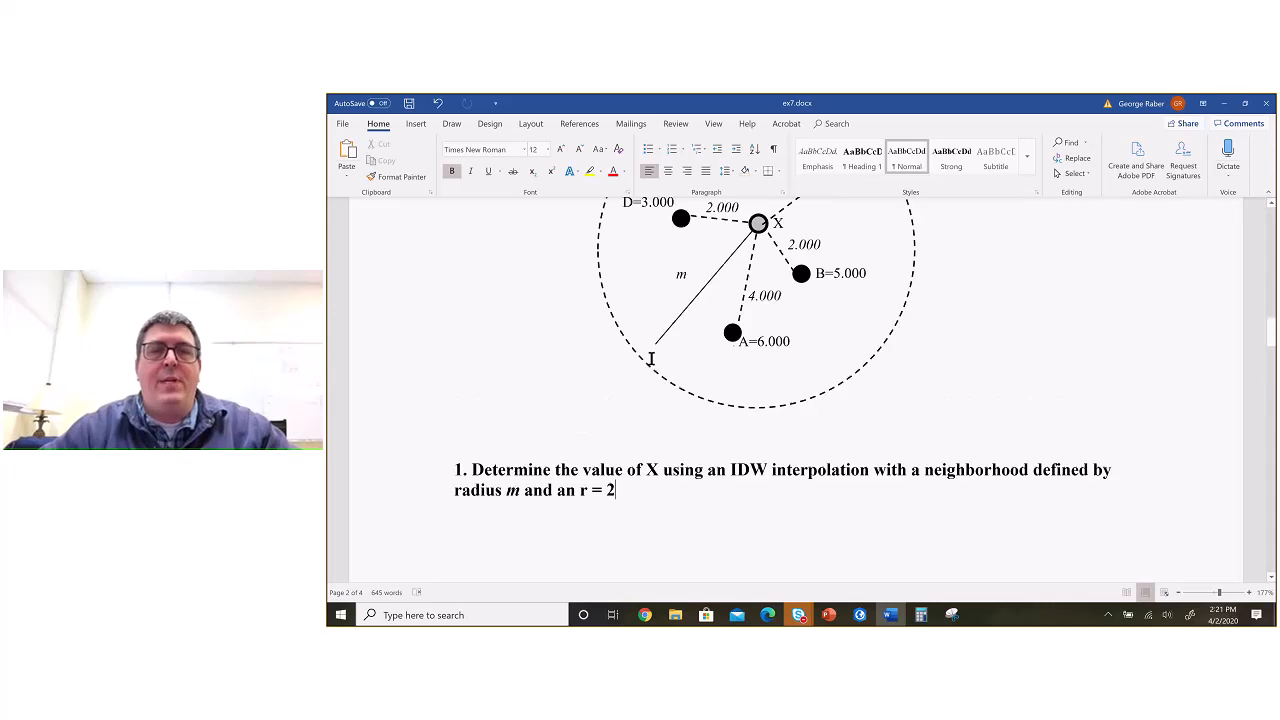
{"action": "scroll", "coordinate": [654, 430], "scroll_direction": "down", "scroll_amount": 5}
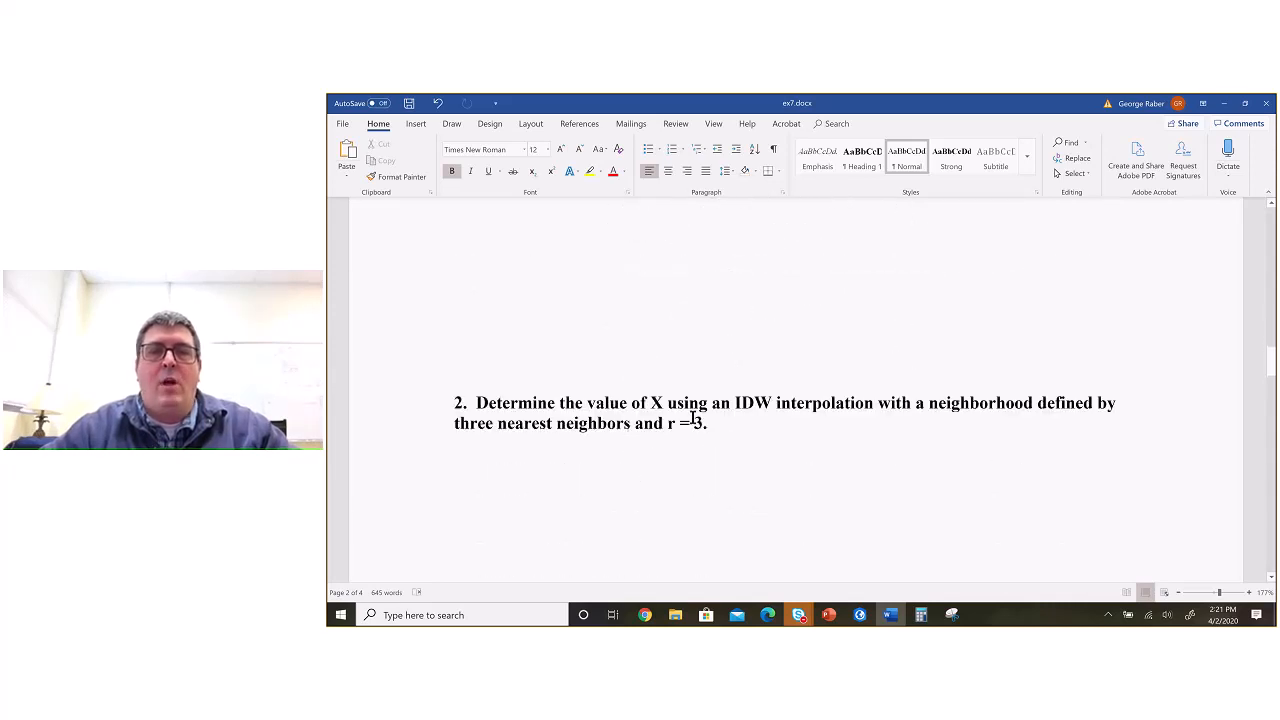
{"action": "scroll", "coordinate": [610, 429], "scroll_direction": "up", "scroll_amount": 3}
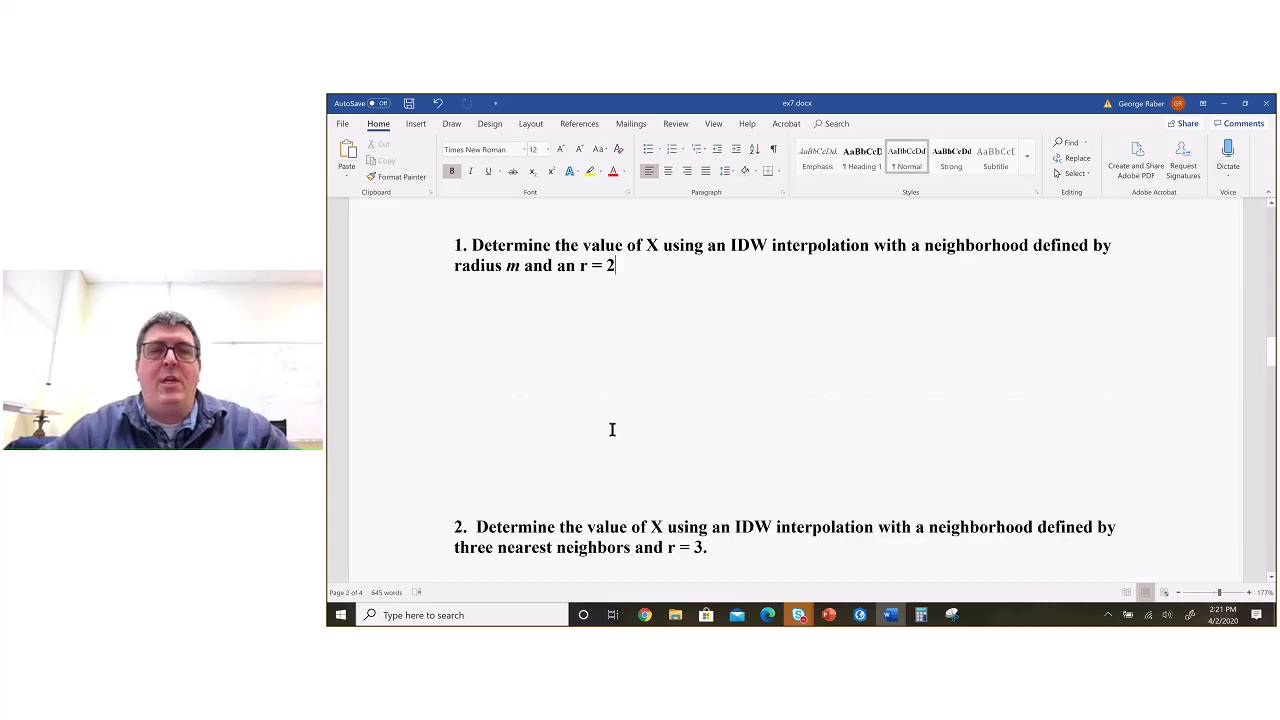
{"action": "scroll", "coordinate": [612, 480], "scroll_direction": "up", "scroll_amount": 2}
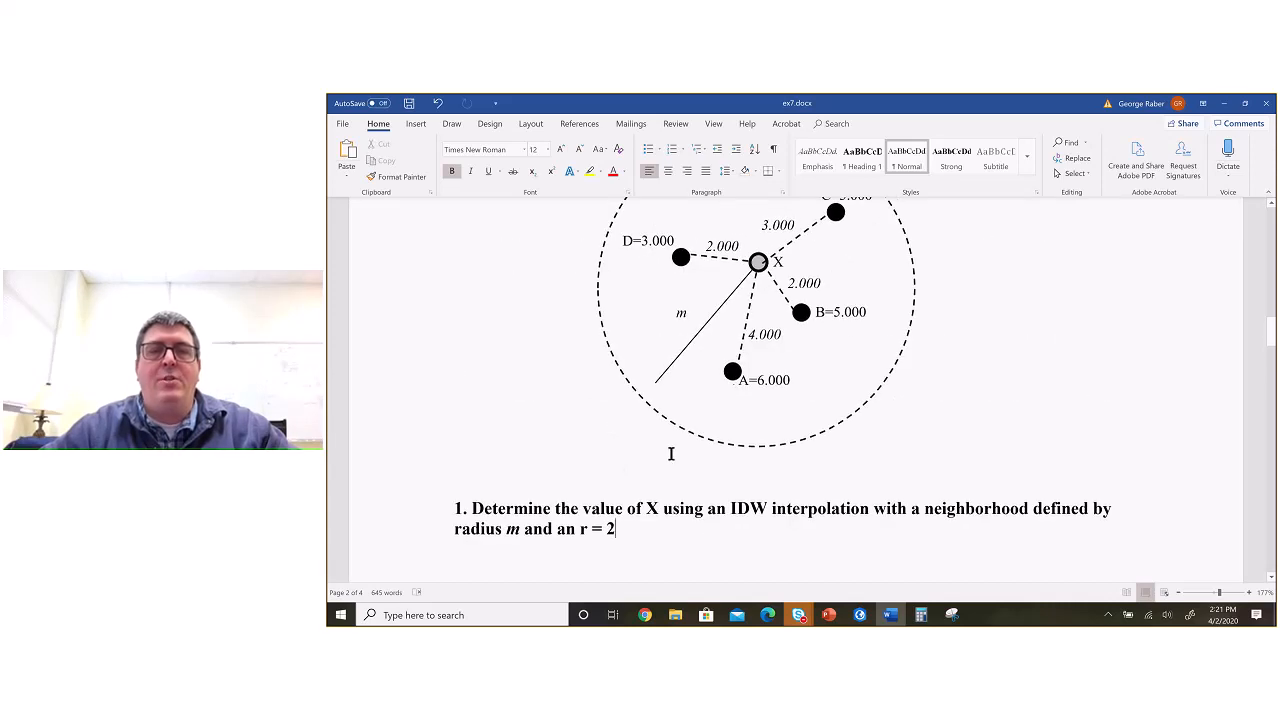
{"action": "scroll", "coordinate": [620, 463], "scroll_direction": "down", "scroll_amount": 5}
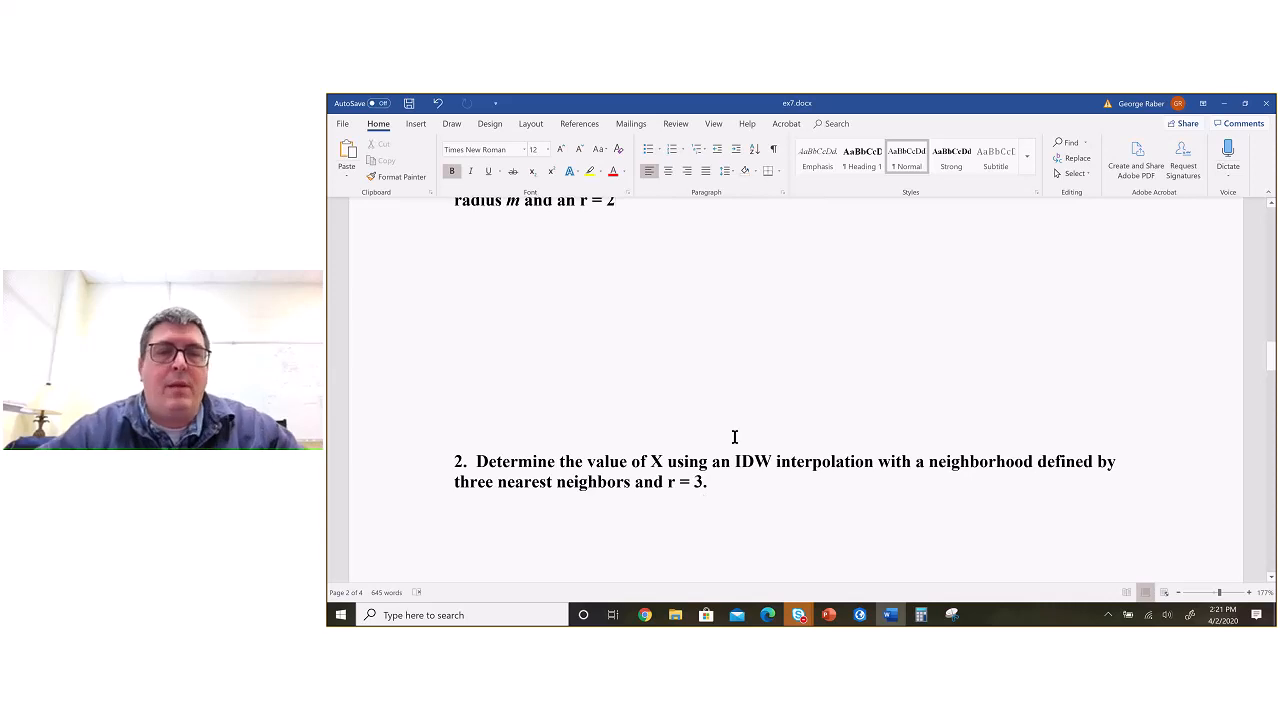
{"action": "scroll", "coordinate": [734, 437], "scroll_direction": "up", "scroll_amount": 5}
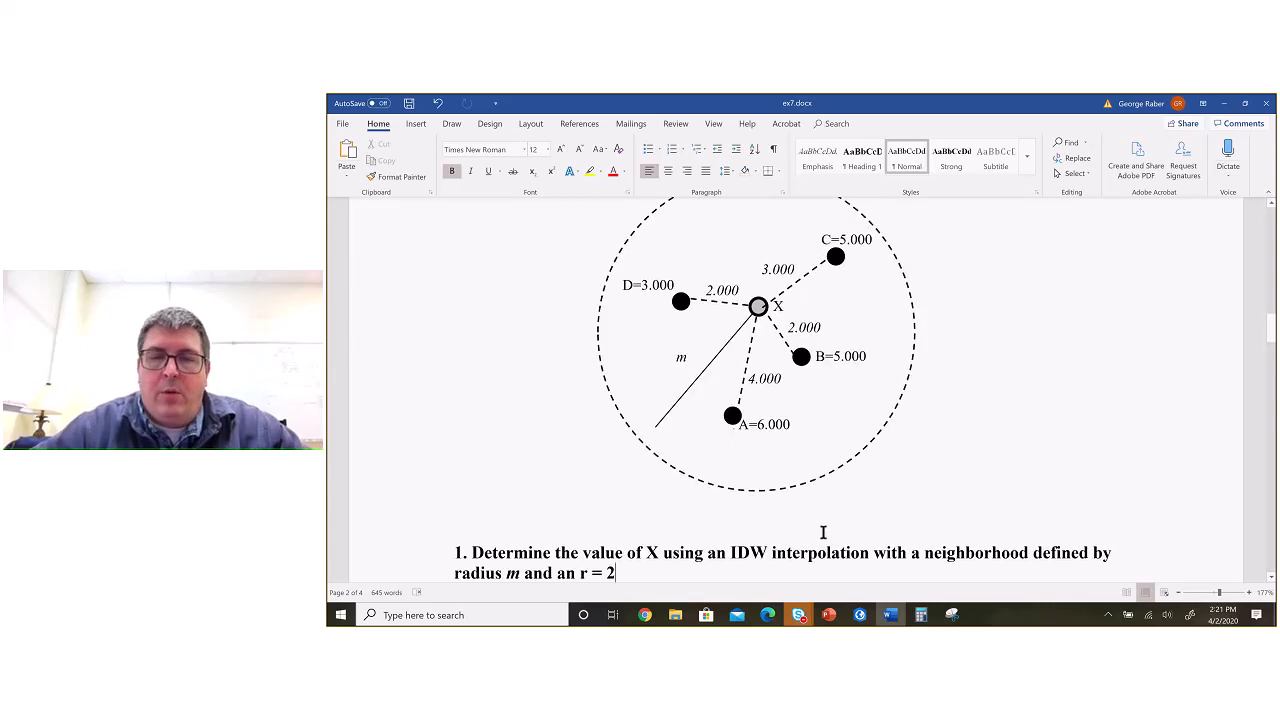
Step: Switch to the Interpolation_GeoStats.ppt presentation in PowerPoint and look back through the slides for the Inverse Distance Weighted (IDW) example
{"action": "left_click", "coordinate": [829, 615]}
{"action": "scroll", "coordinate": [406, 374], "scroll_direction": "up", "scroll_amount": 5}
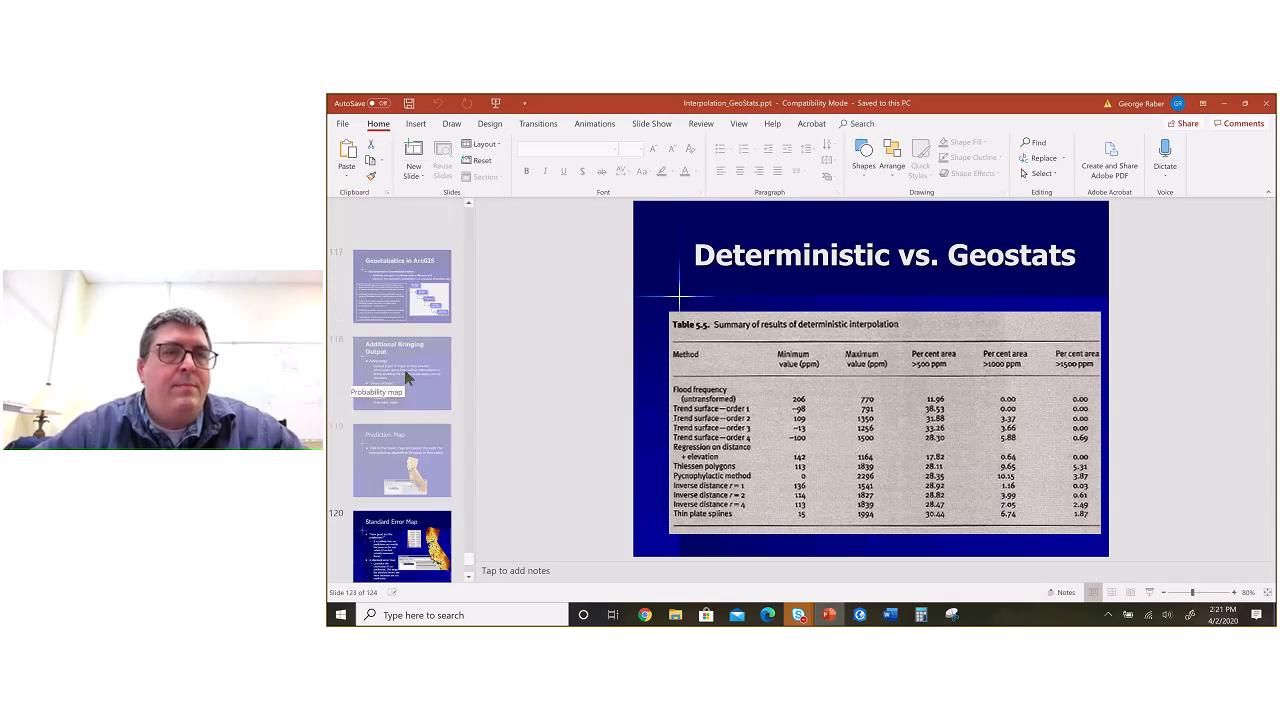
{"action": "scroll", "coordinate": [406, 376], "scroll_direction": "up", "scroll_amount": 10}
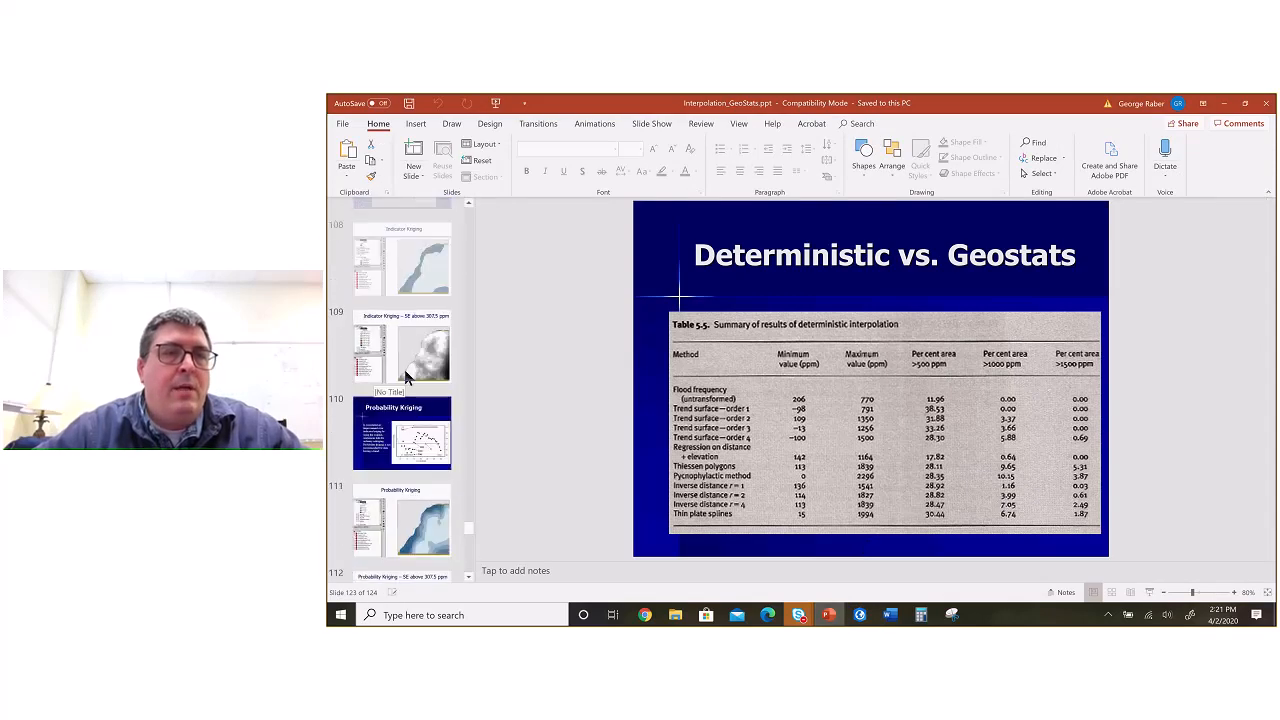
{"action": "scroll", "coordinate": [405, 376], "scroll_direction": "up", "scroll_amount": 9}
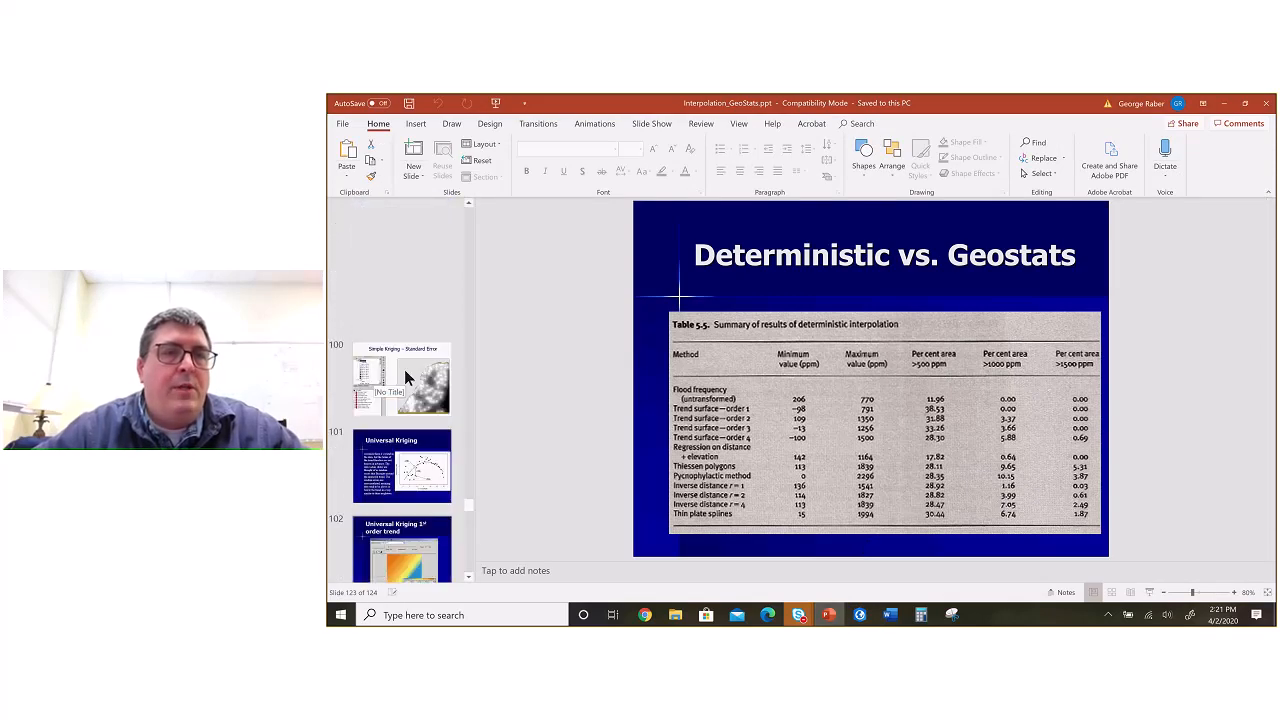
{"action": "scroll", "coordinate": [405, 372], "scroll_direction": "up", "scroll_amount": 10}
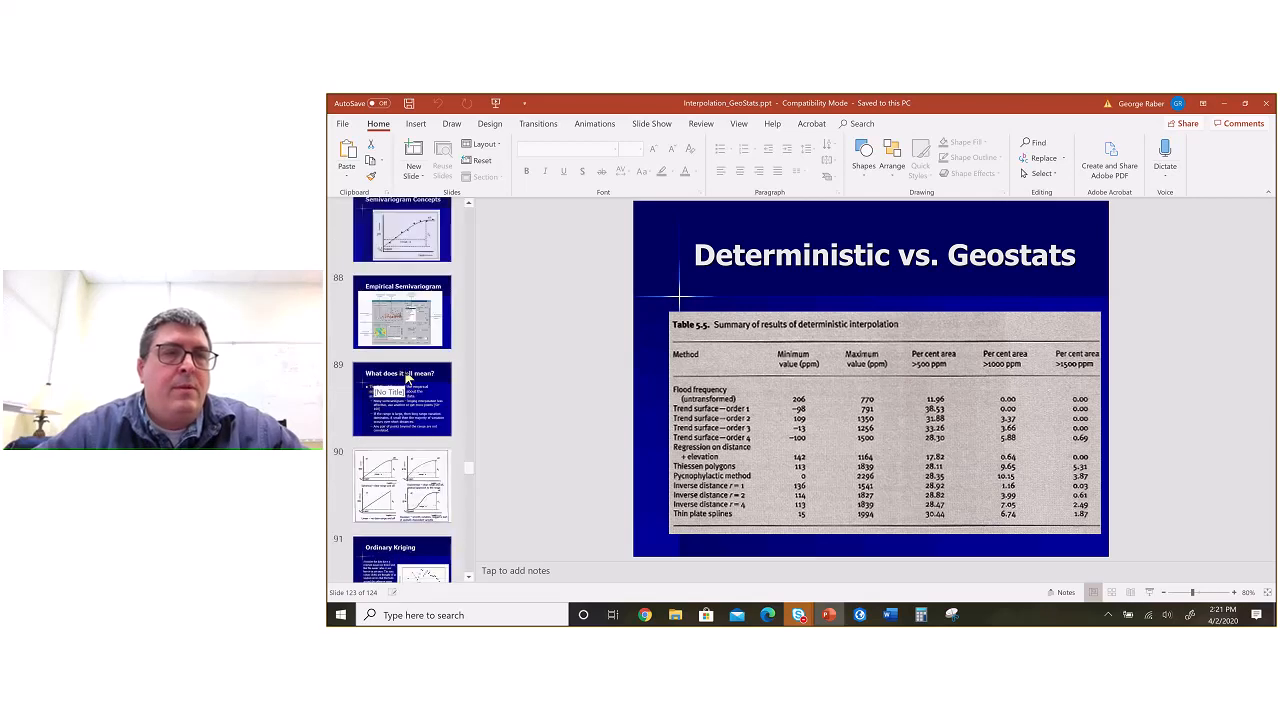
{"action": "scroll", "coordinate": [406, 376], "scroll_direction": "up", "scroll_amount": 10}
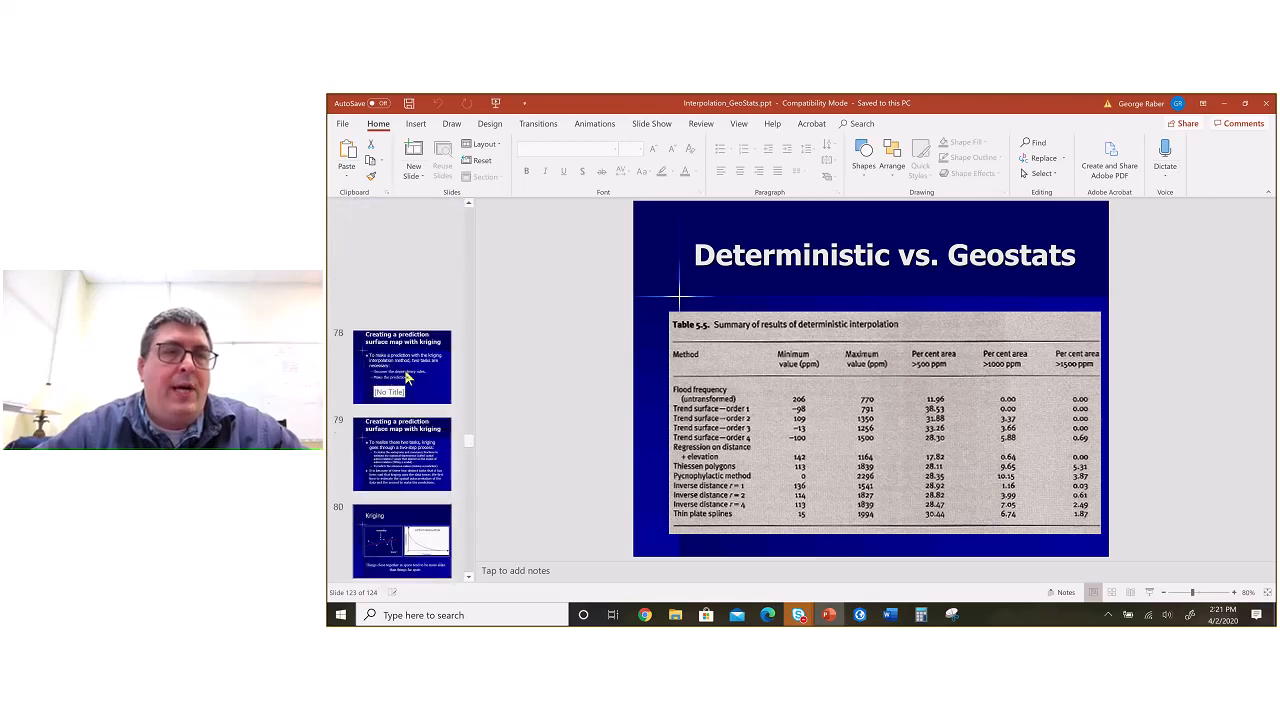
{"action": "scroll", "coordinate": [406, 377], "scroll_direction": "up", "scroll_amount": 2}
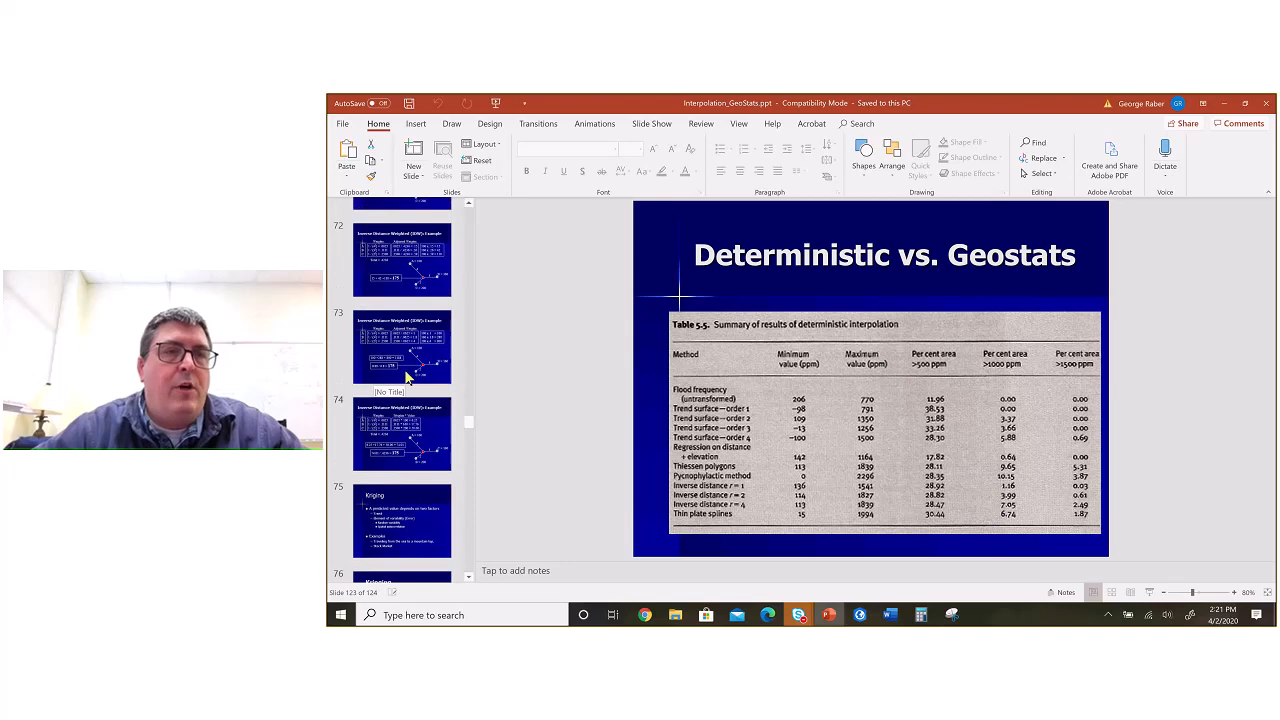
{"action": "scroll", "coordinate": [406, 376], "scroll_direction": "up", "scroll_amount": 4}
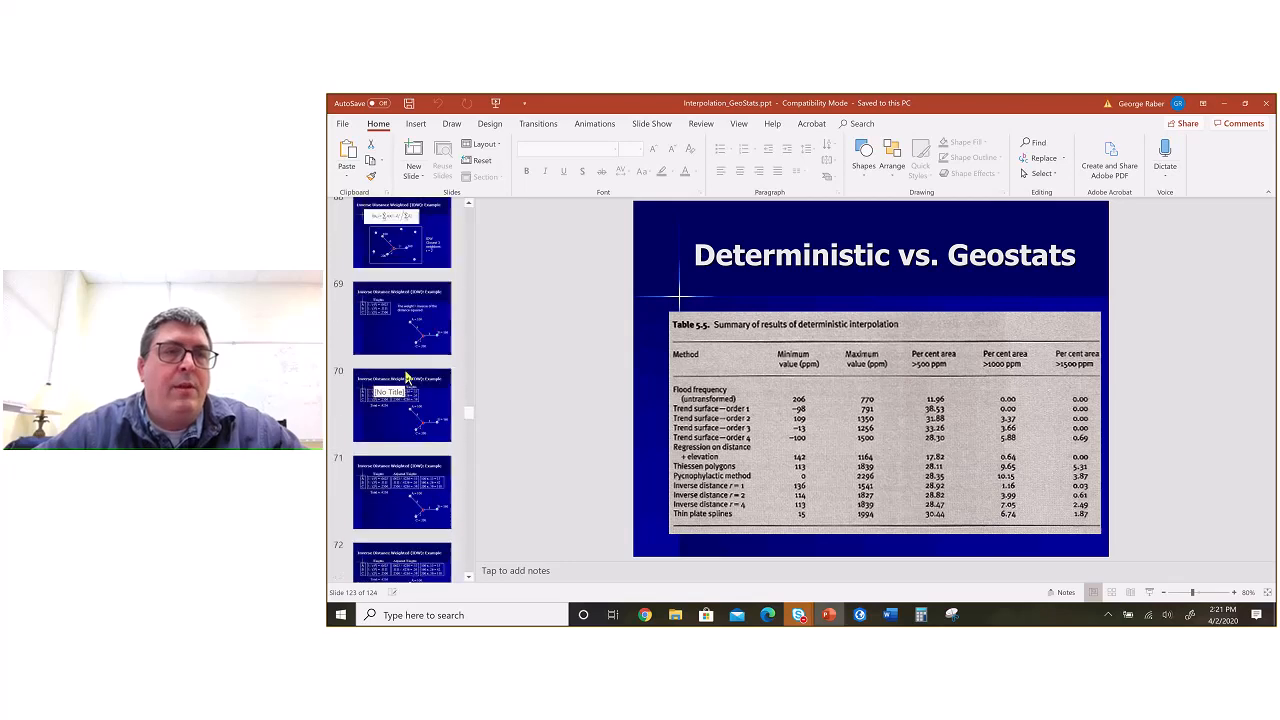
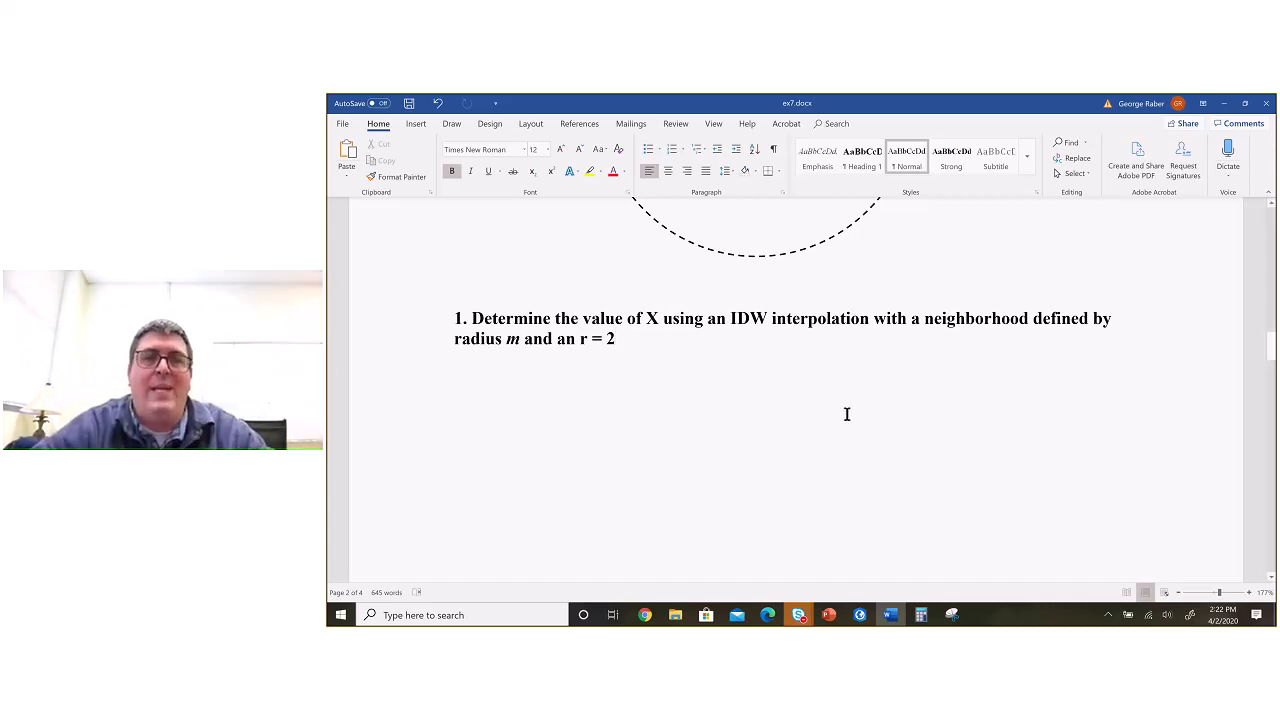
Step: Review questions 1 and 2 of the IDW exercise in ex7.docx alongside the sample point diagram
{"action": "scroll", "coordinate": [846, 414], "scroll_direction": "down", "scroll_amount": 1}
{"action": "scroll", "coordinate": [847, 414], "scroll_direction": "down", "scroll_amount": 1}
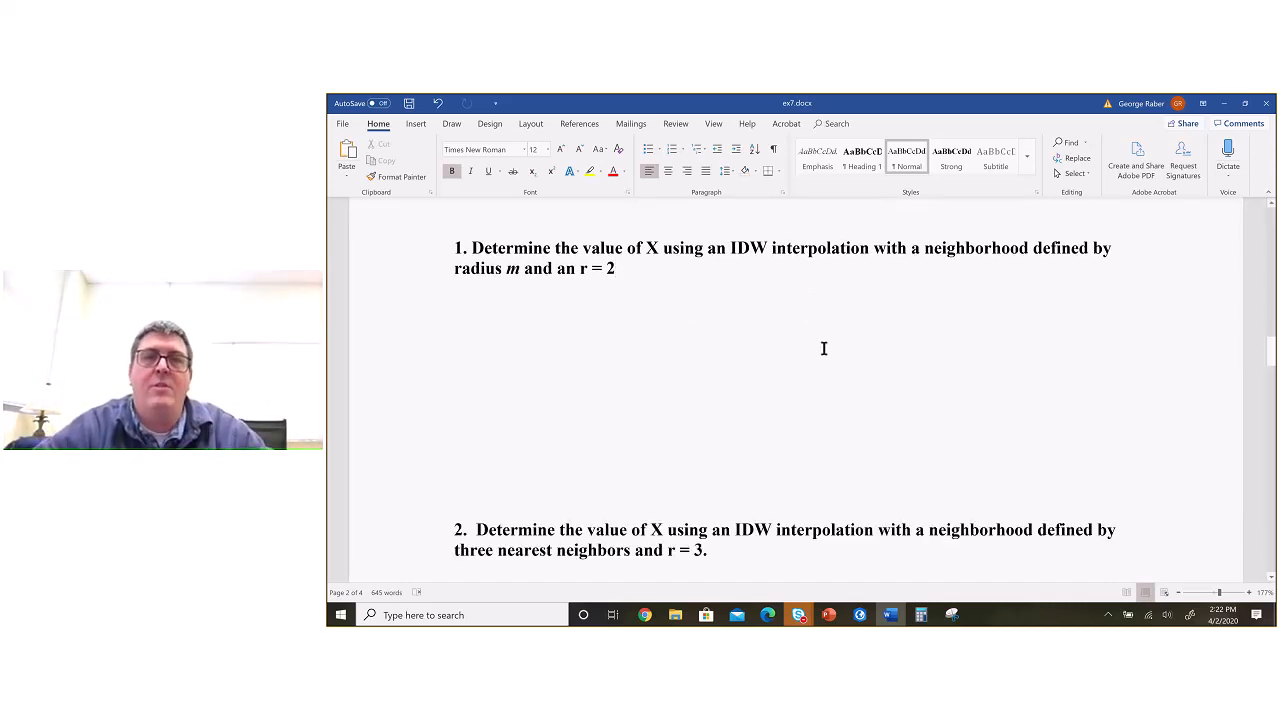
{"action": "scroll", "coordinate": [822, 329], "scroll_direction": "up", "scroll_amount": 1}
{"action": "scroll", "coordinate": [822, 329], "scroll_direction": "up", "scroll_amount": 8}
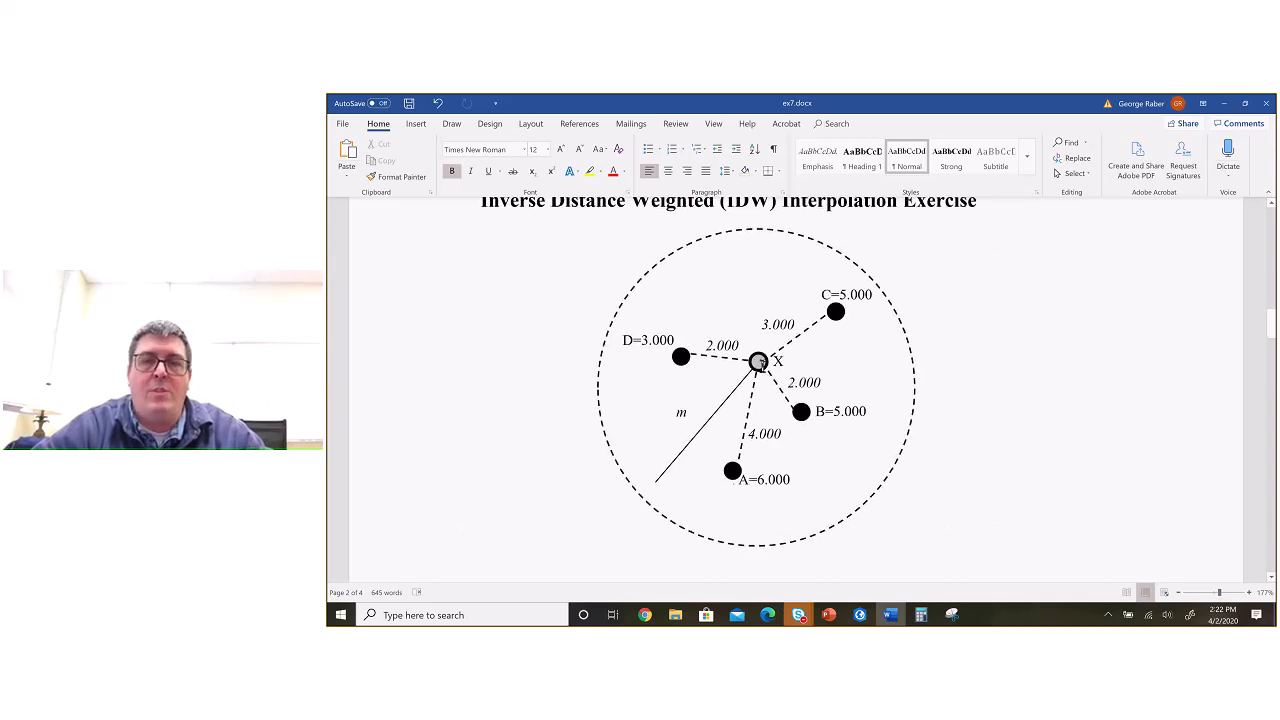
{"action": "scroll", "coordinate": [833, 448], "scroll_direction": "down", "scroll_amount": 6}
Step: Launch Excel, maximize its window and create a blank workbook
{"action": "key", "text": "super"}
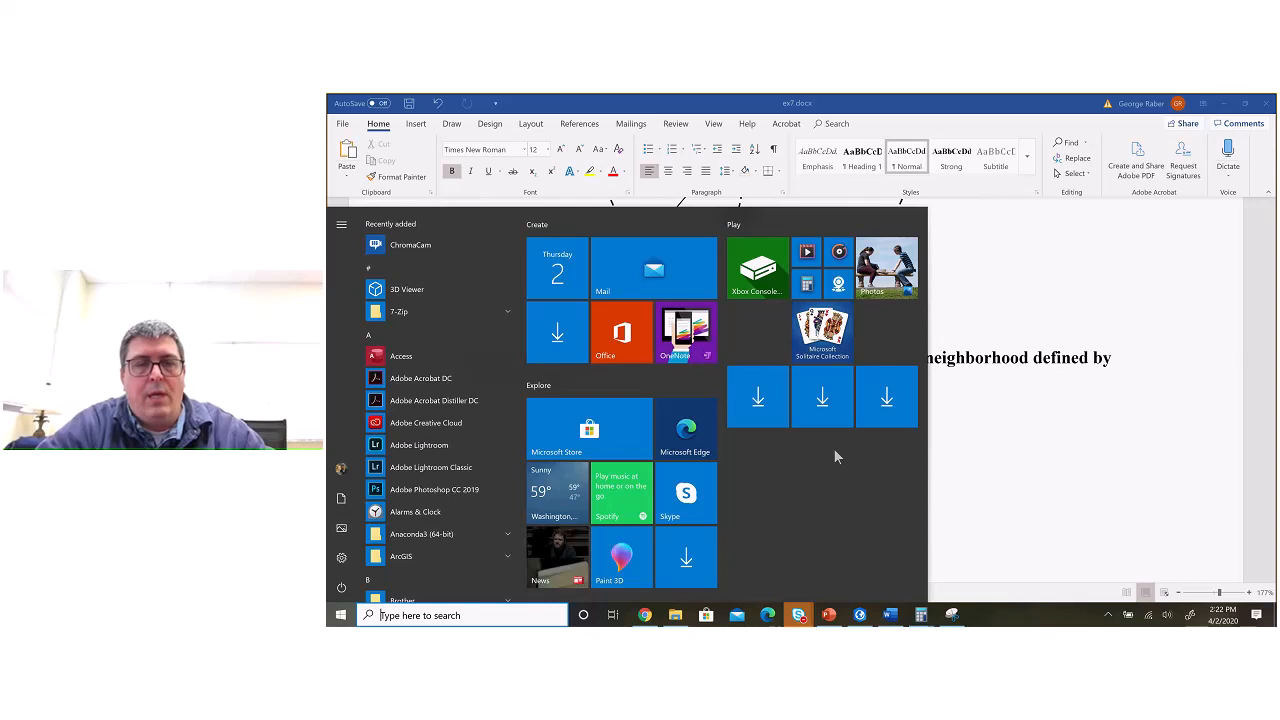
{"action": "type", "text": "excel"}
{"action": "key", "text": "Return"}
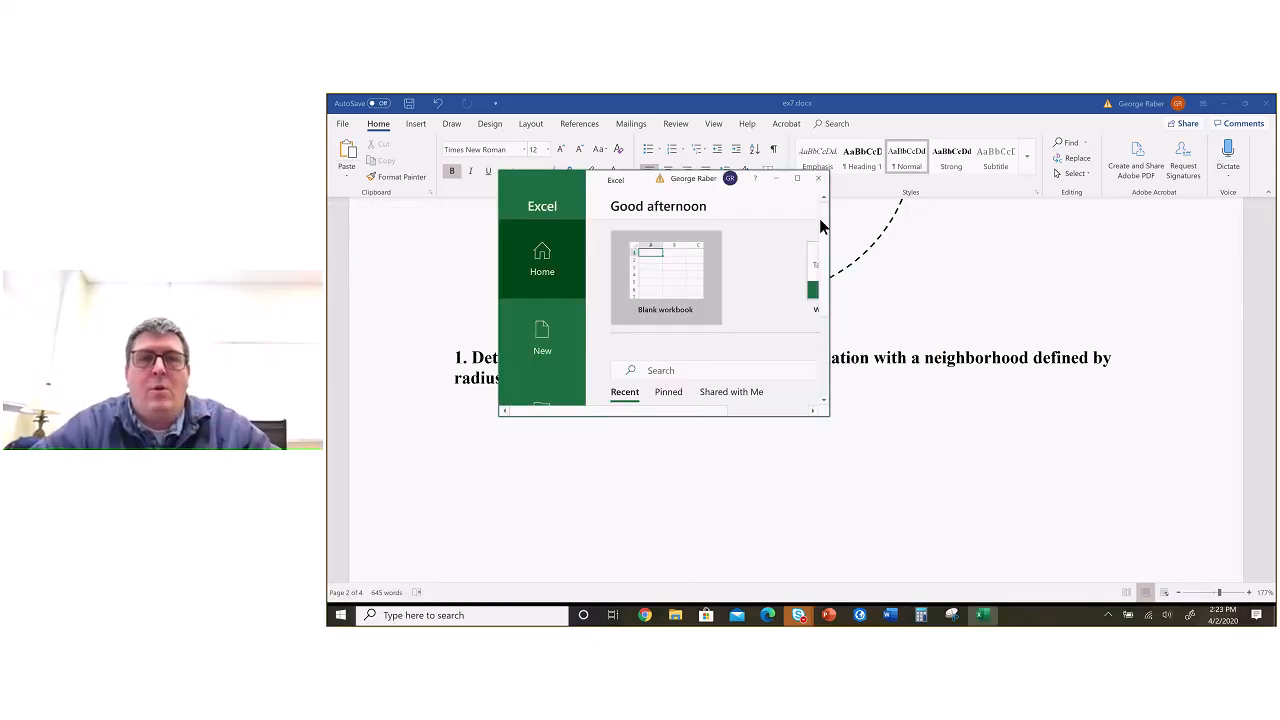
{"action": "left_click", "coordinate": [797, 178]}
{"action": "left_click", "coordinate": [504, 207]}
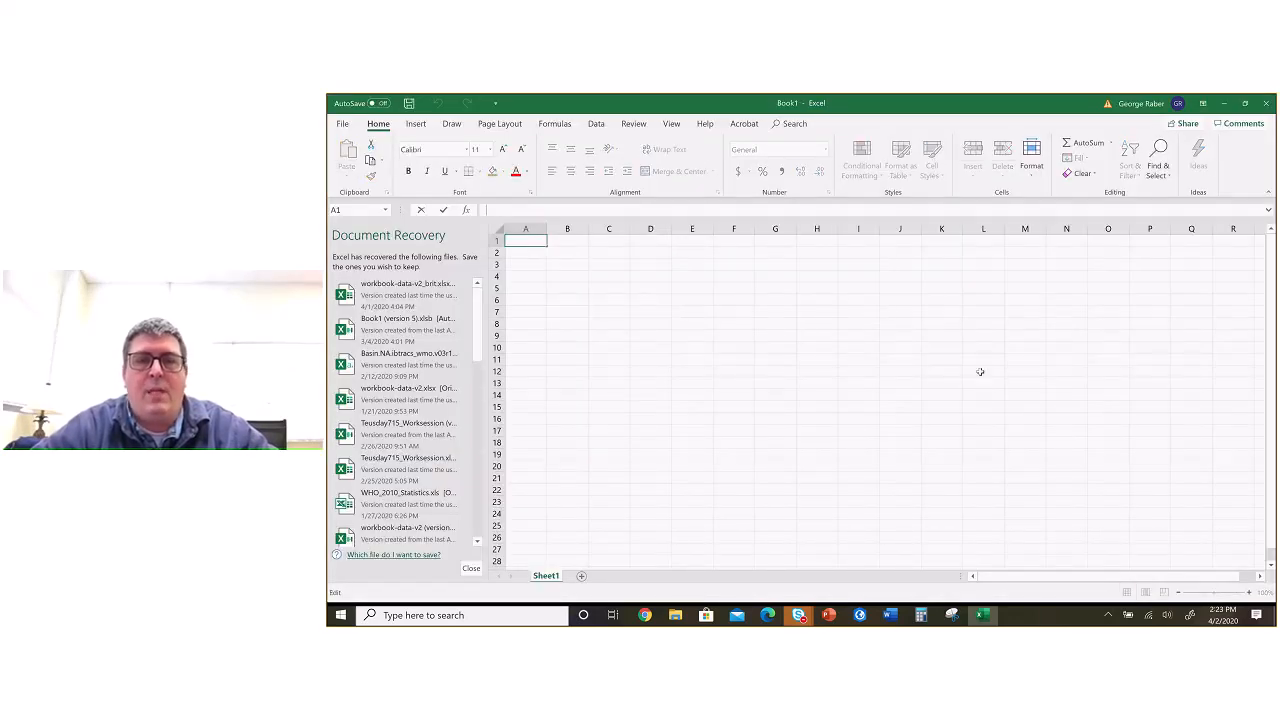
Step: Switch back to ex7.docx in Word and highlight point A's distance and value in the IDW diagram
{"action": "key", "text": "alt+Tab"}
{"action": "scroll", "coordinate": [921, 352], "scroll_direction": "up", "scroll_amount": 5}
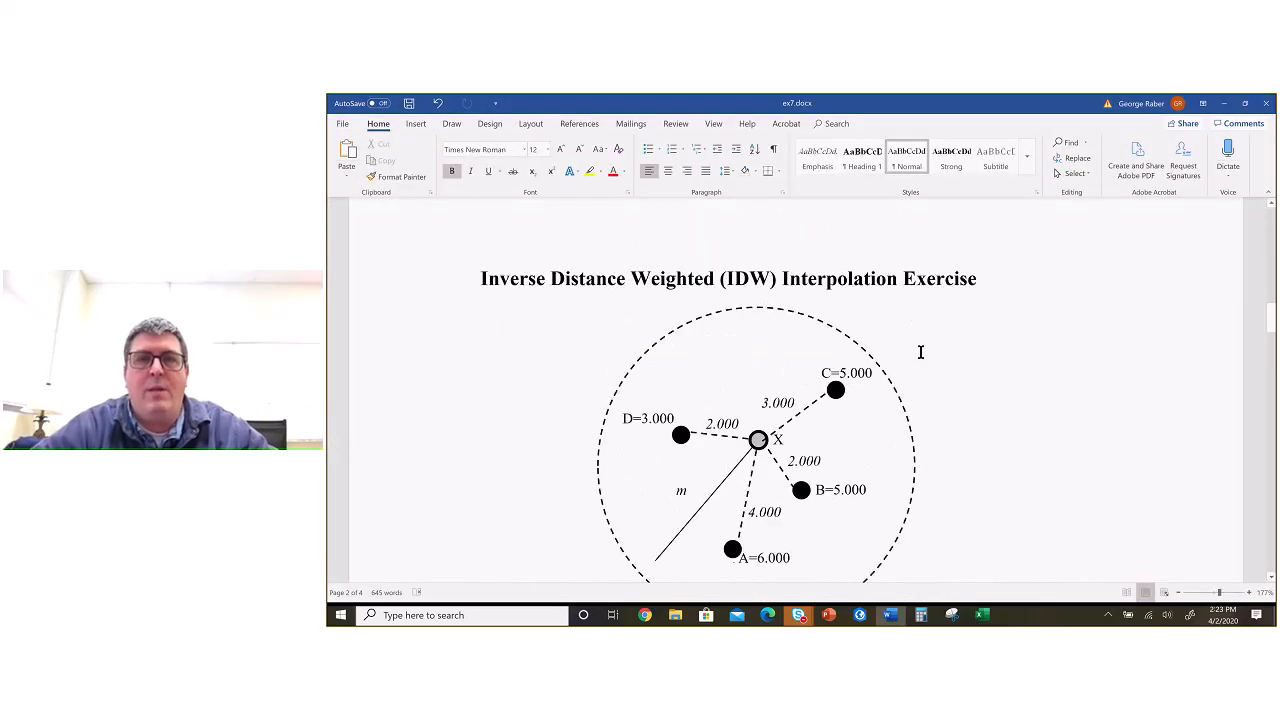
{"action": "scroll", "coordinate": [921, 352], "scroll_direction": "down", "scroll_amount": 1}
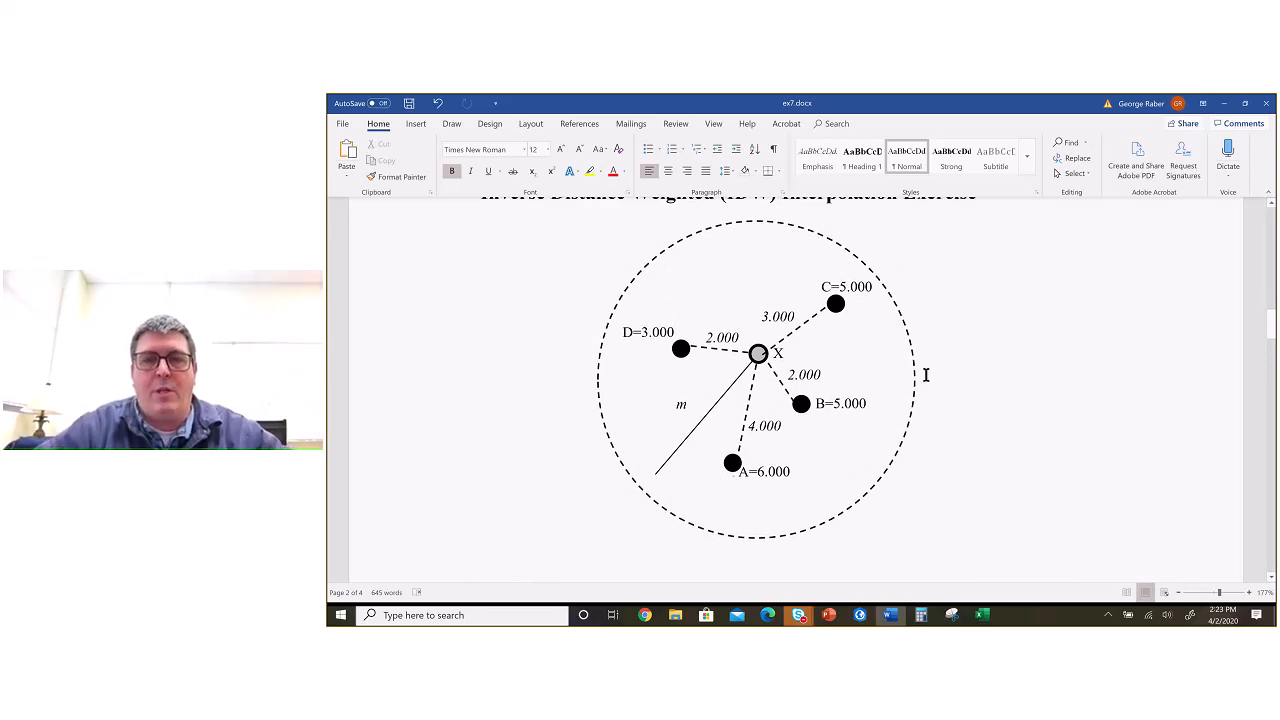
{"action": "scroll", "coordinate": [846, 357], "scroll_direction": "down", "scroll_amount": 1}
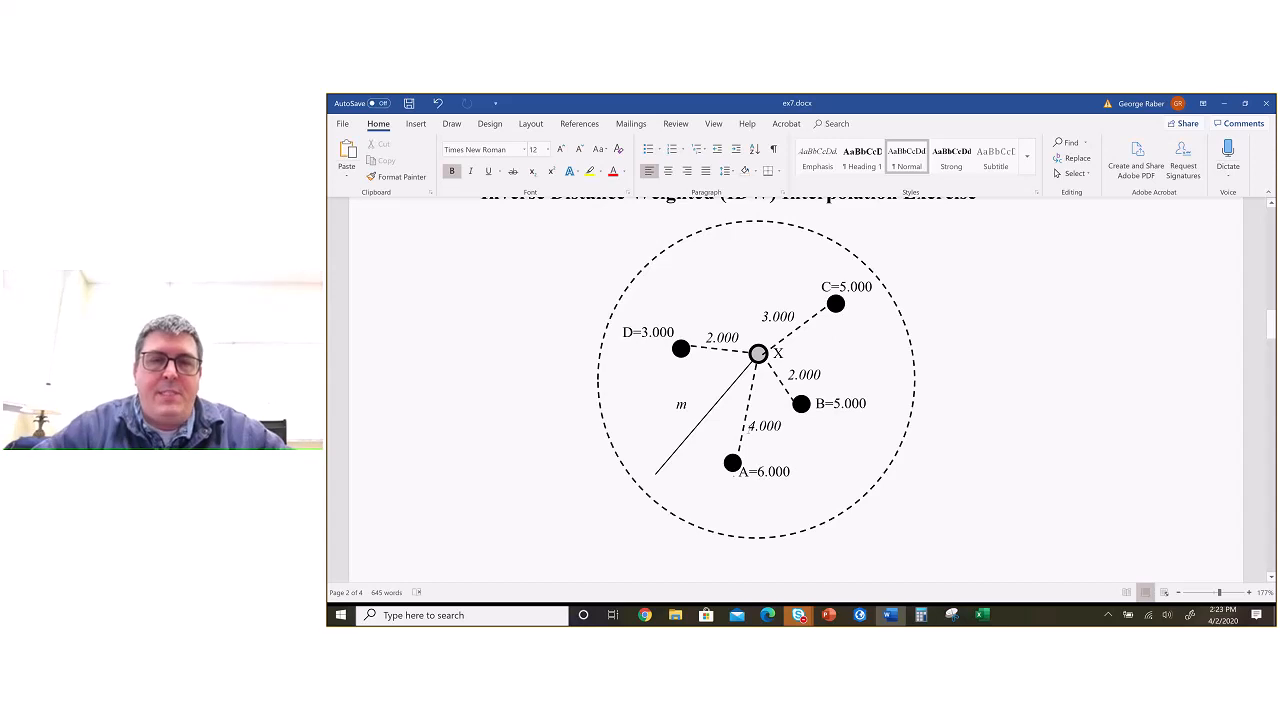
{"action": "key", "text": "ctrl+v"}
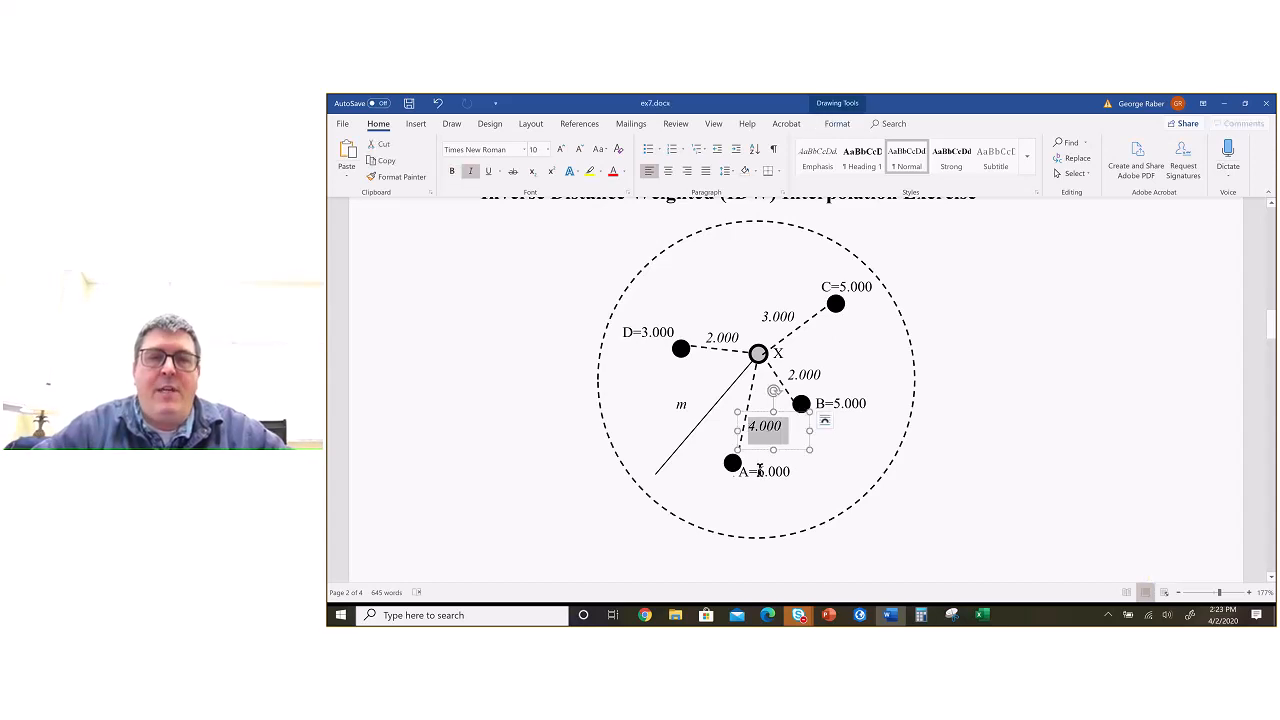
{"action": "double_click", "coordinate": [782, 471]}
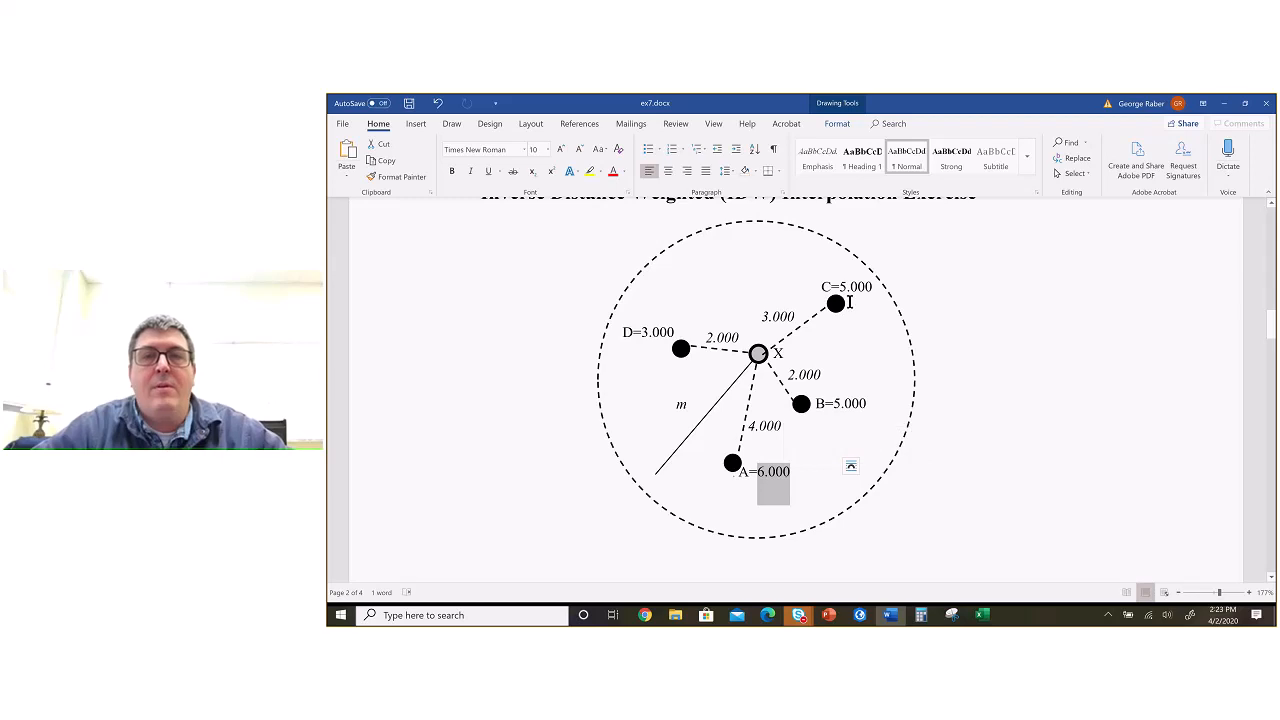
Step: Switch to the blank Excel workbook and enter the headers Values in A1 and Distances in B1
{"action": "key", "text": "alt+Tab"}
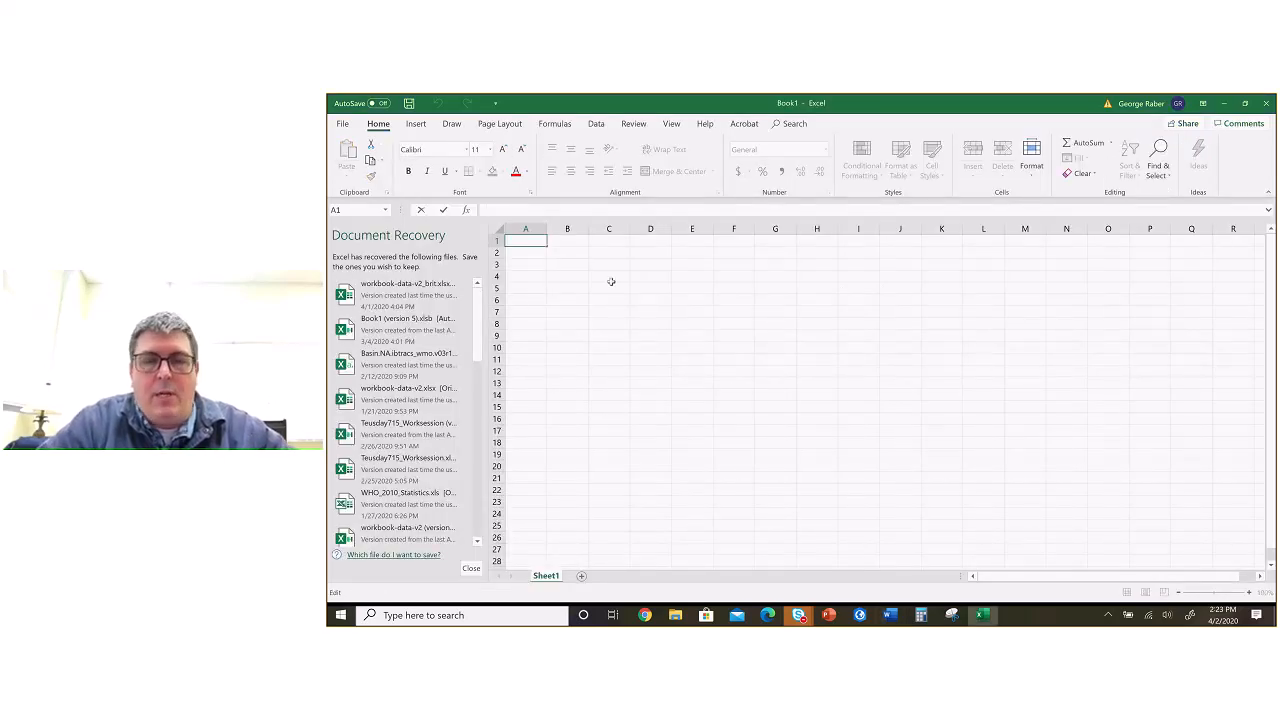
{"action": "type", "text": "Values"}
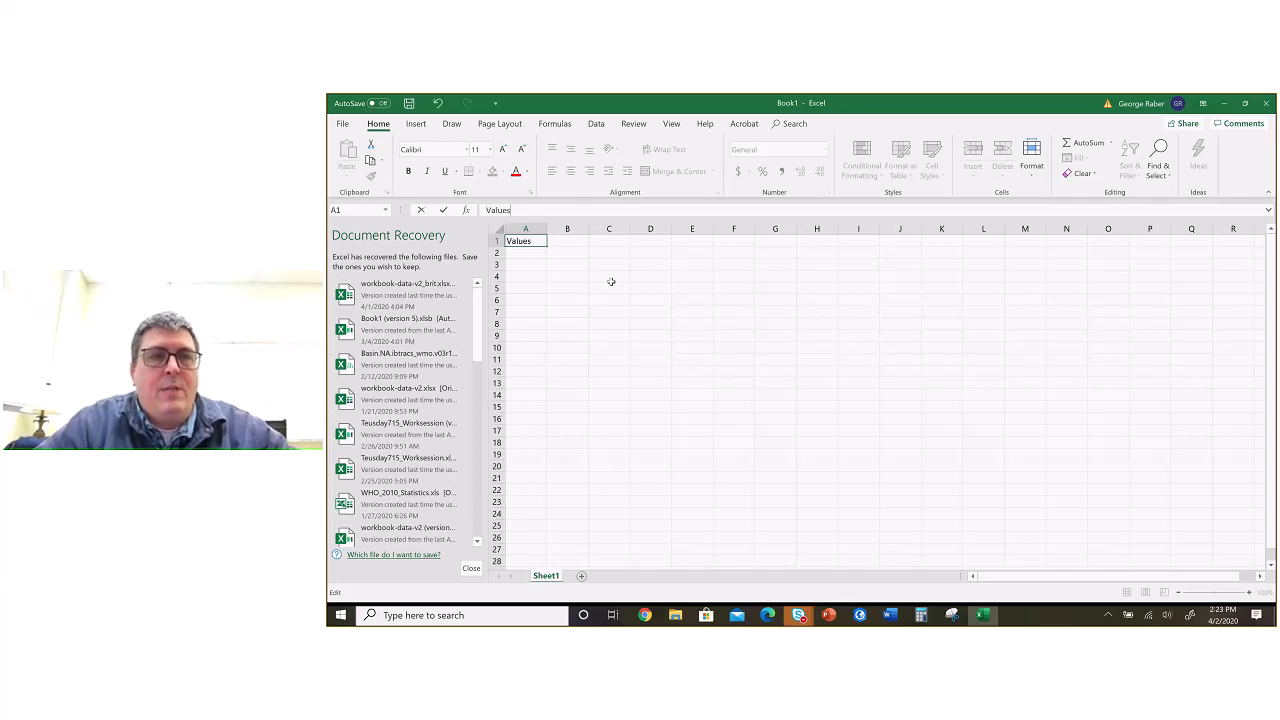
{"action": "key", "text": "Tab"}
{"action": "type", "text": "Distance"}
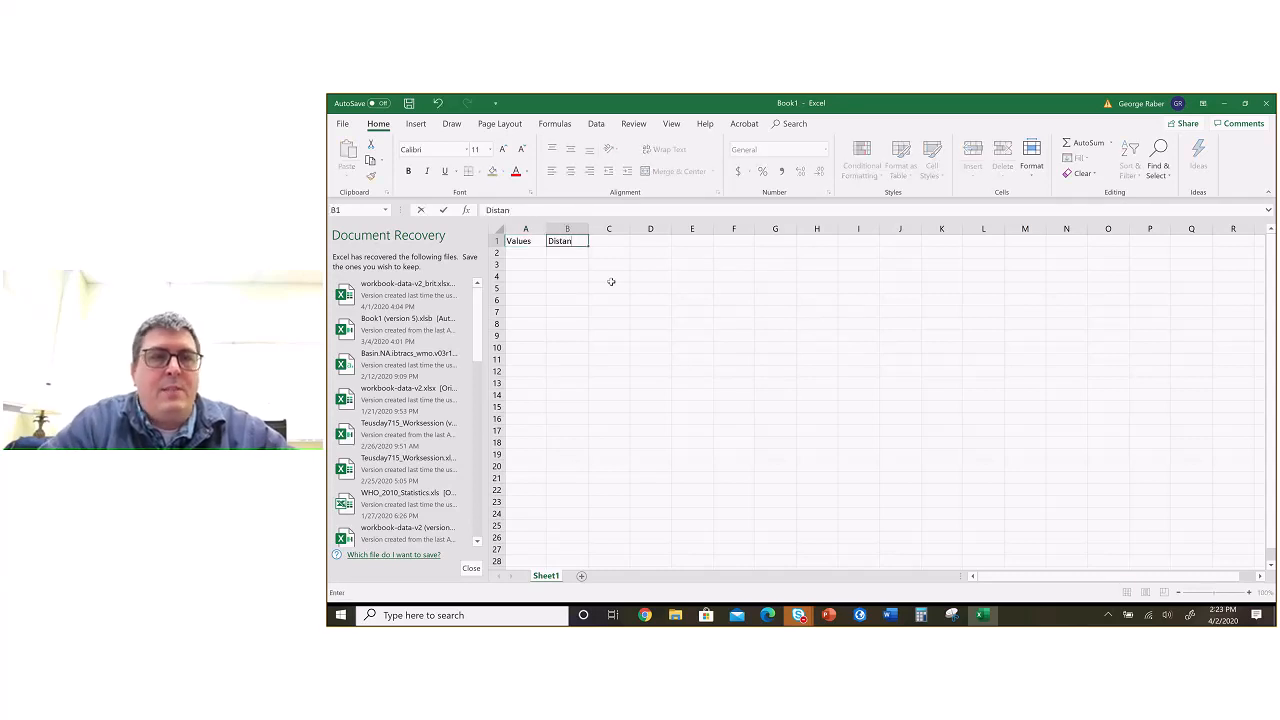
{"action": "key", "text": "Return"}
Step: Check the point values in the Word diagram and enter 3, 5, 5 and 6 in A2:A5 under Values in Excel
{"action": "key", "text": "alt+Tab"}
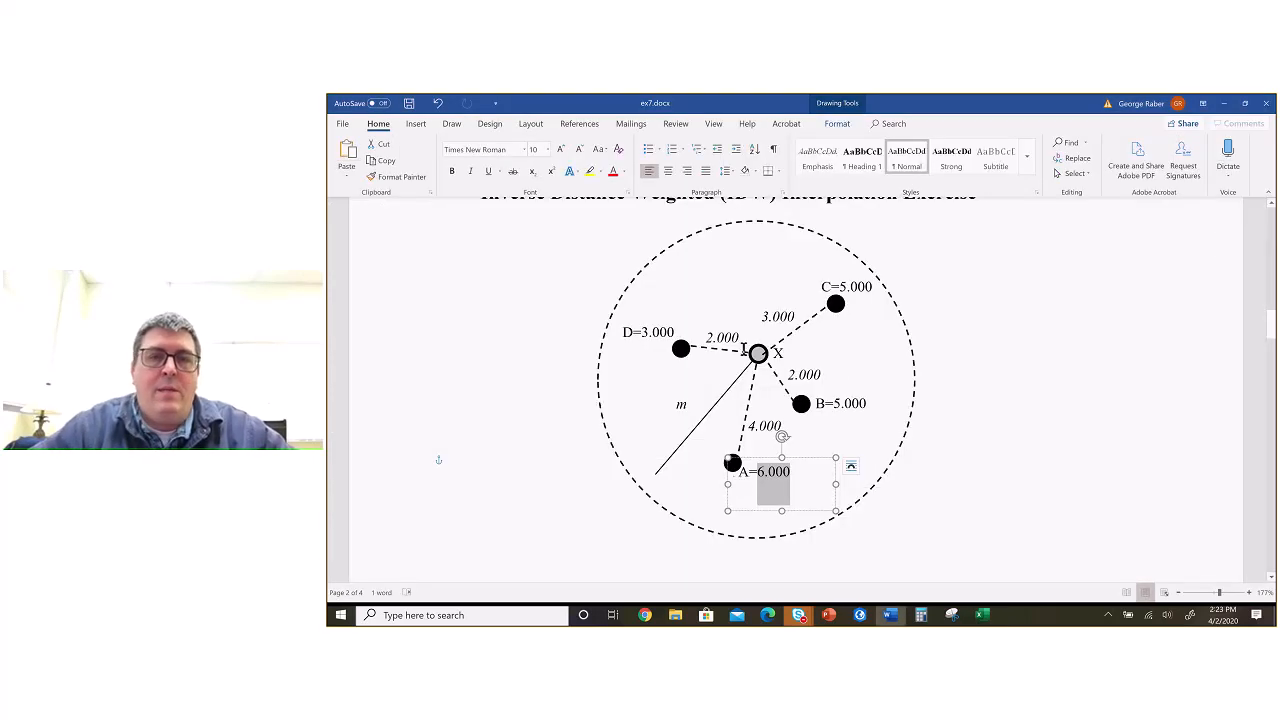
{"action": "key", "text": "alt+Tab"}
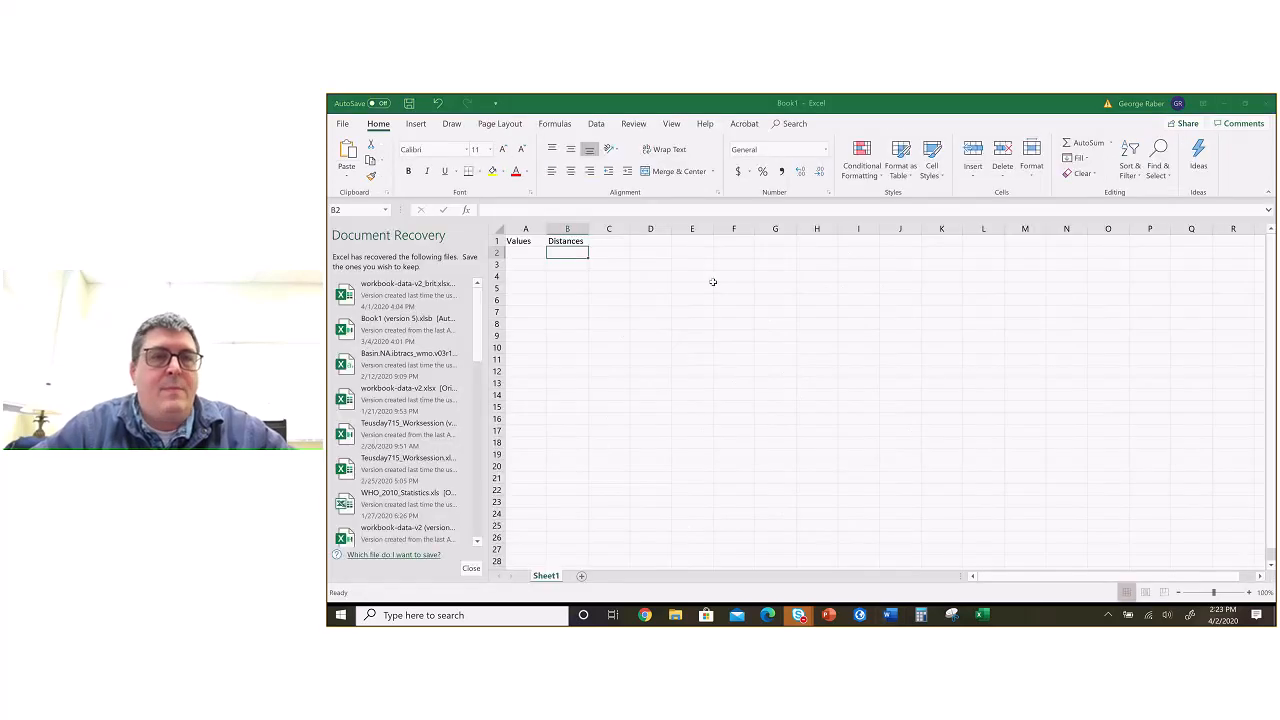
{"action": "key", "text": "alt+Tab"}
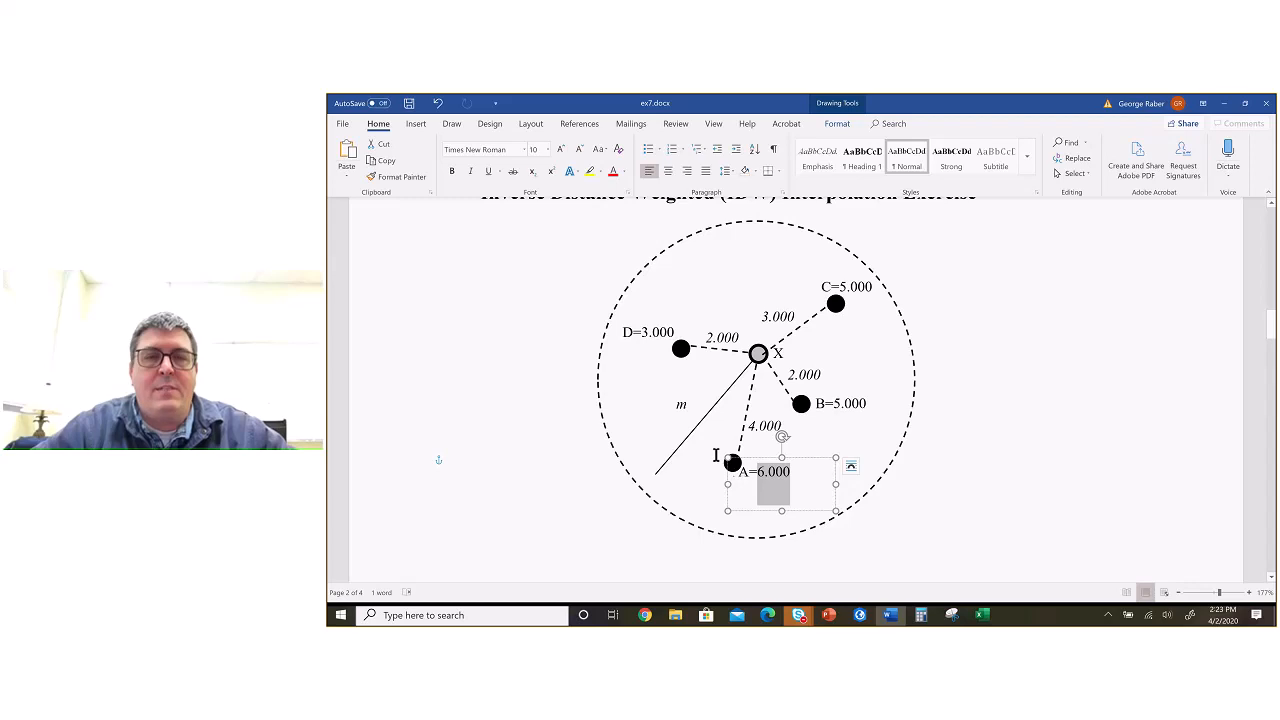
{"action": "key", "text": "alt+Tab"}
{"action": "type", "text": "3"}
{"action": "key", "text": "Return"}
{"action": "type", "text": "5"}
{"action": "key", "text": "Return"}
{"action": "type", "text": "5"}
{"action": "key", "text": "Return"}
{"action": "type", "text": "6"}
{"action": "key", "text": "Return"}
Step: Insert a new column before the Values column and give it the header Label in A1
{"action": "left_click", "coordinate": [525, 229]}
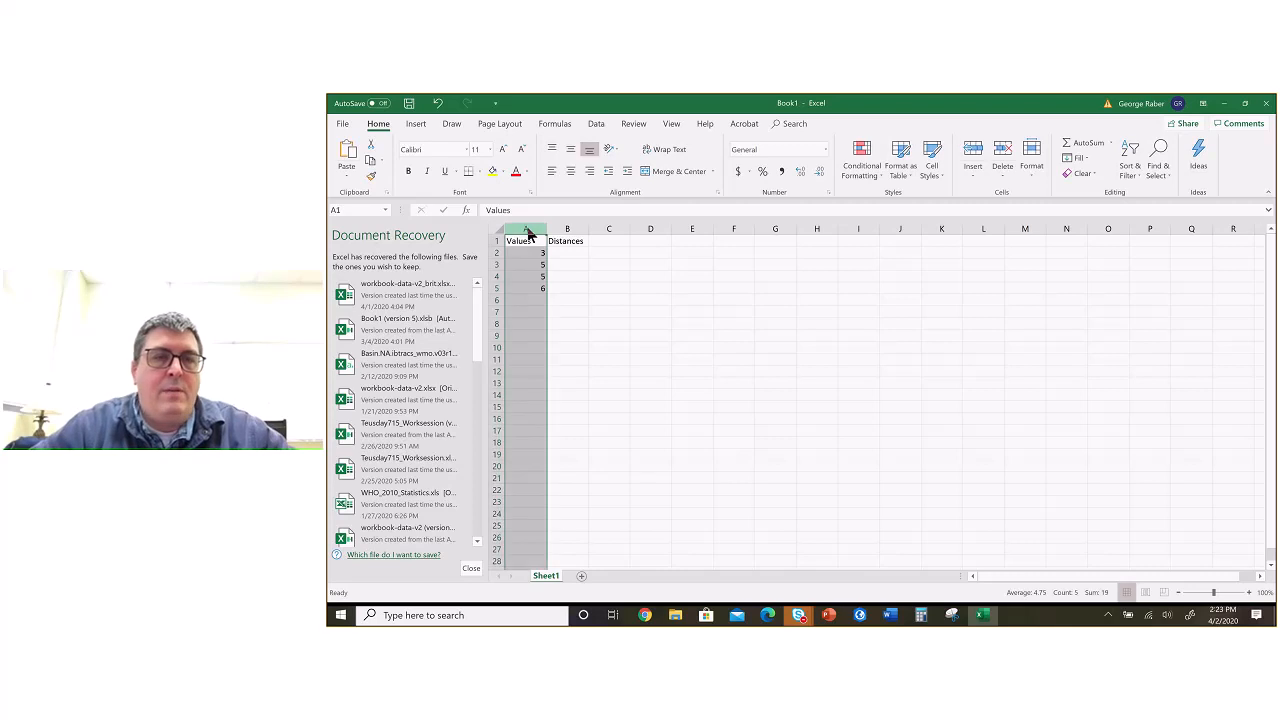
{"action": "right_click", "coordinate": [527, 230]}
{"action": "left_click", "coordinate": [549, 313]}
{"action": "left_click", "coordinate": [529, 240]}
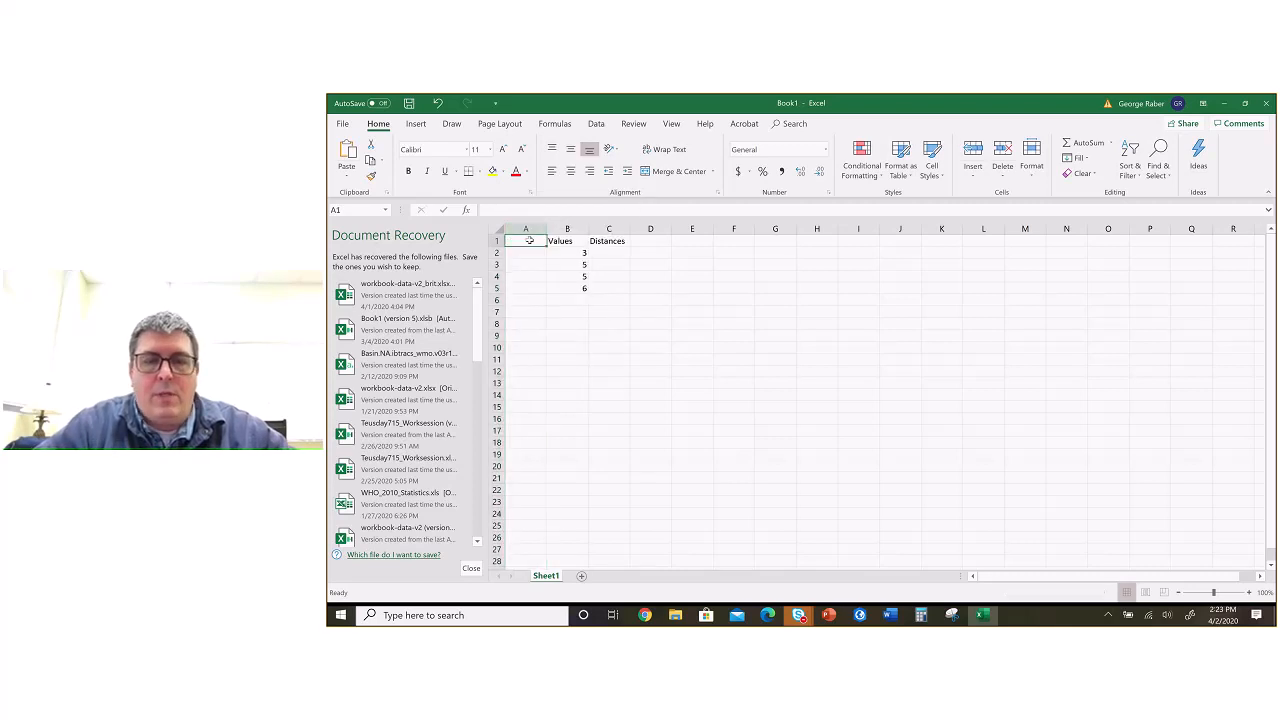
{"action": "type", "text": "Label"}
{"action": "key", "text": "Return"}
Step: Check the point names in the Word diagram and enter the labels D, C, B and A in A2:A5 in Excel
{"action": "key", "text": "alt+Tab"}
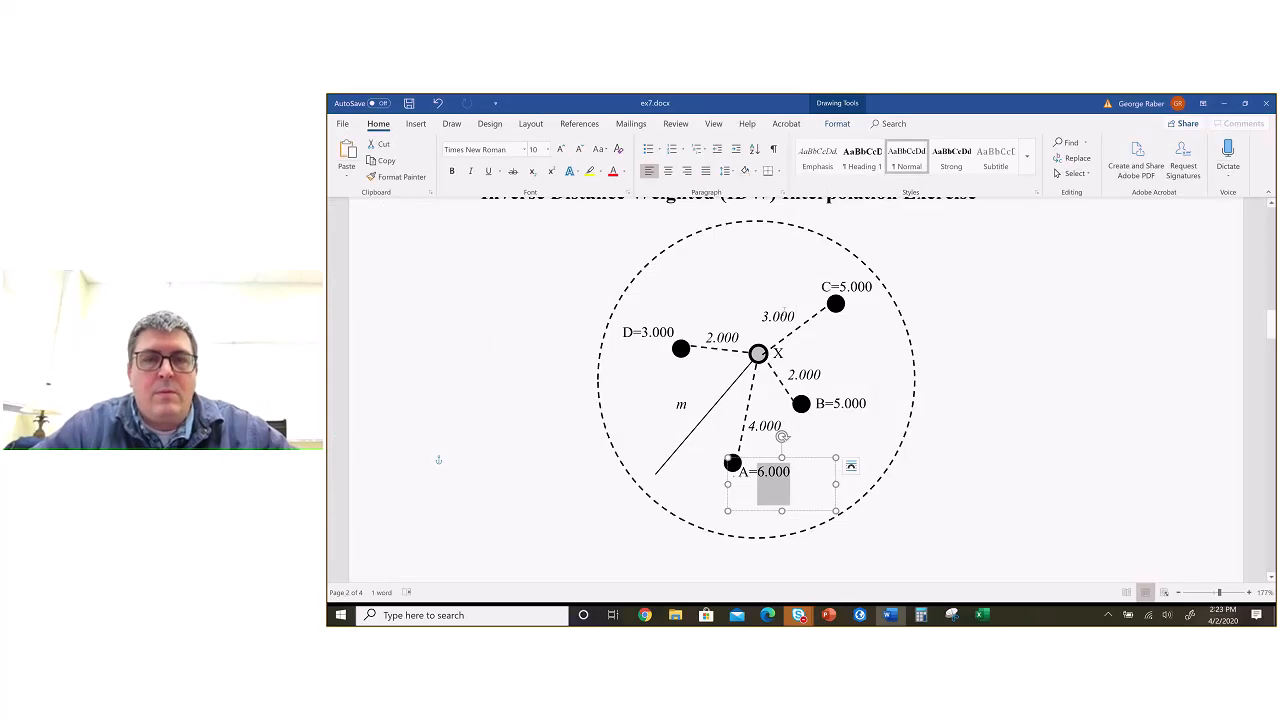
{"action": "left_click", "coordinate": [724, 444]}
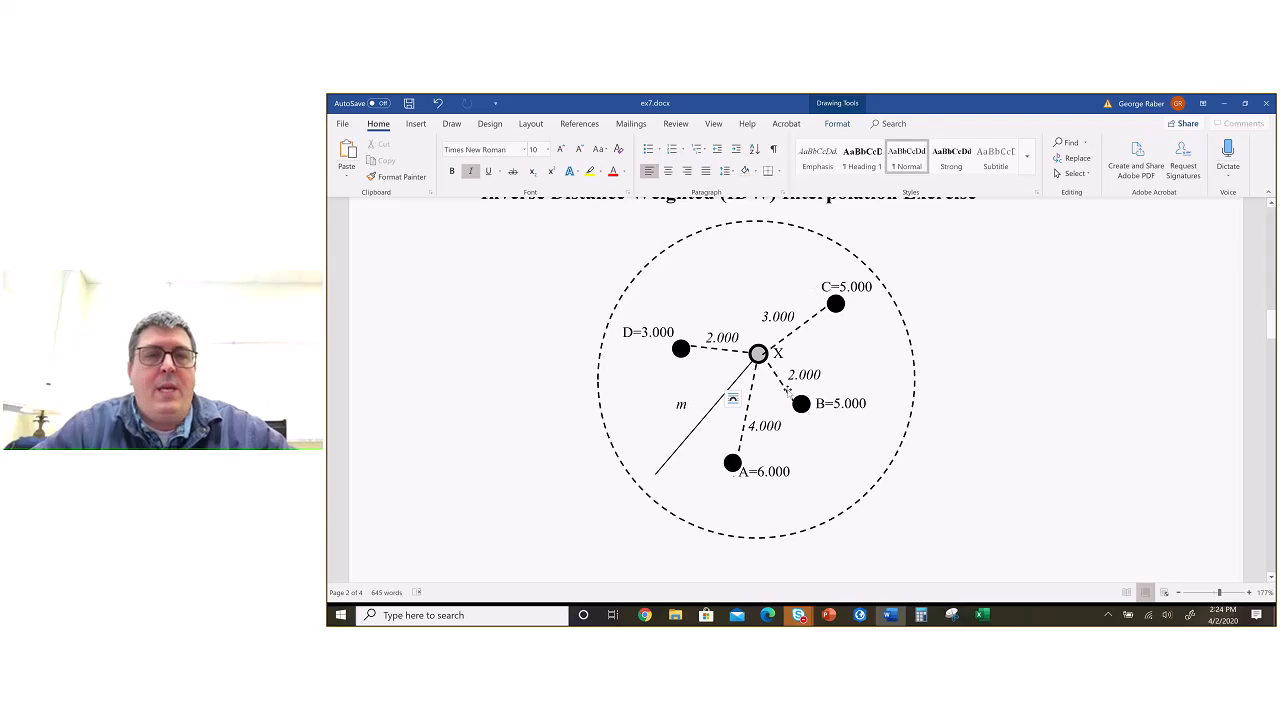
{"action": "key", "text": "alt+Tab"}
{"action": "type", "text": "D"}
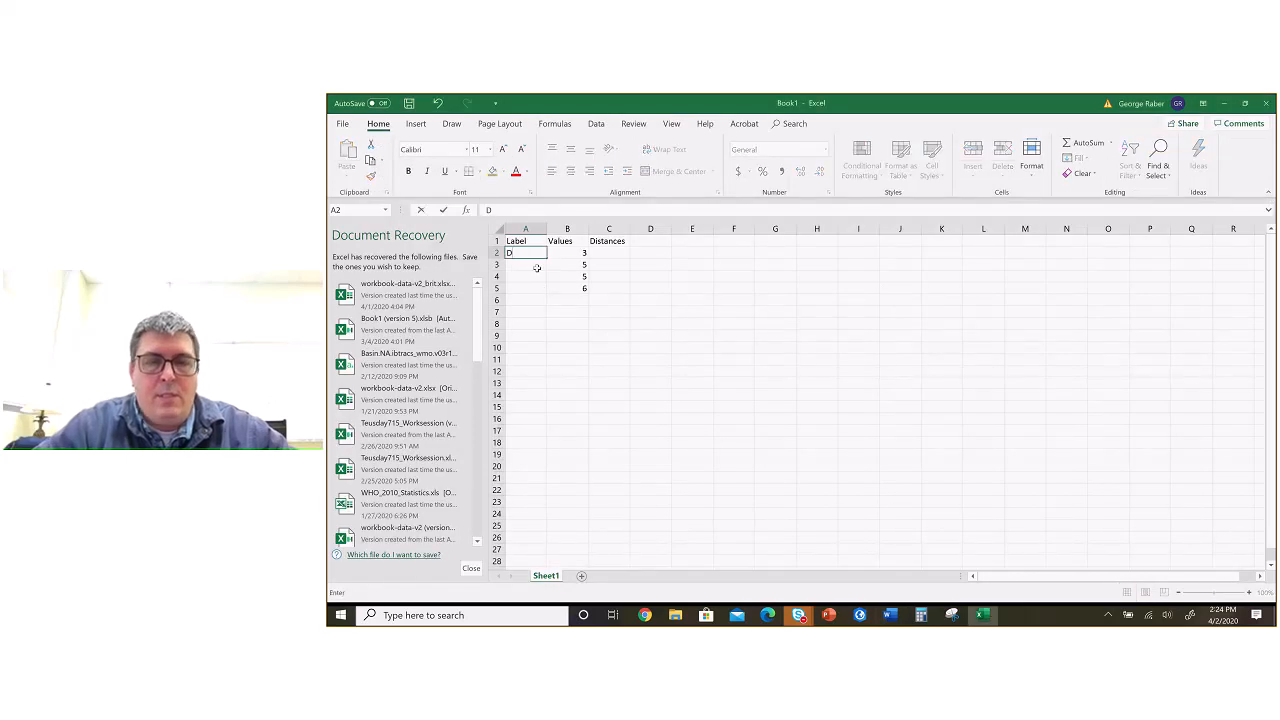
{"action": "key", "text": "Return"}
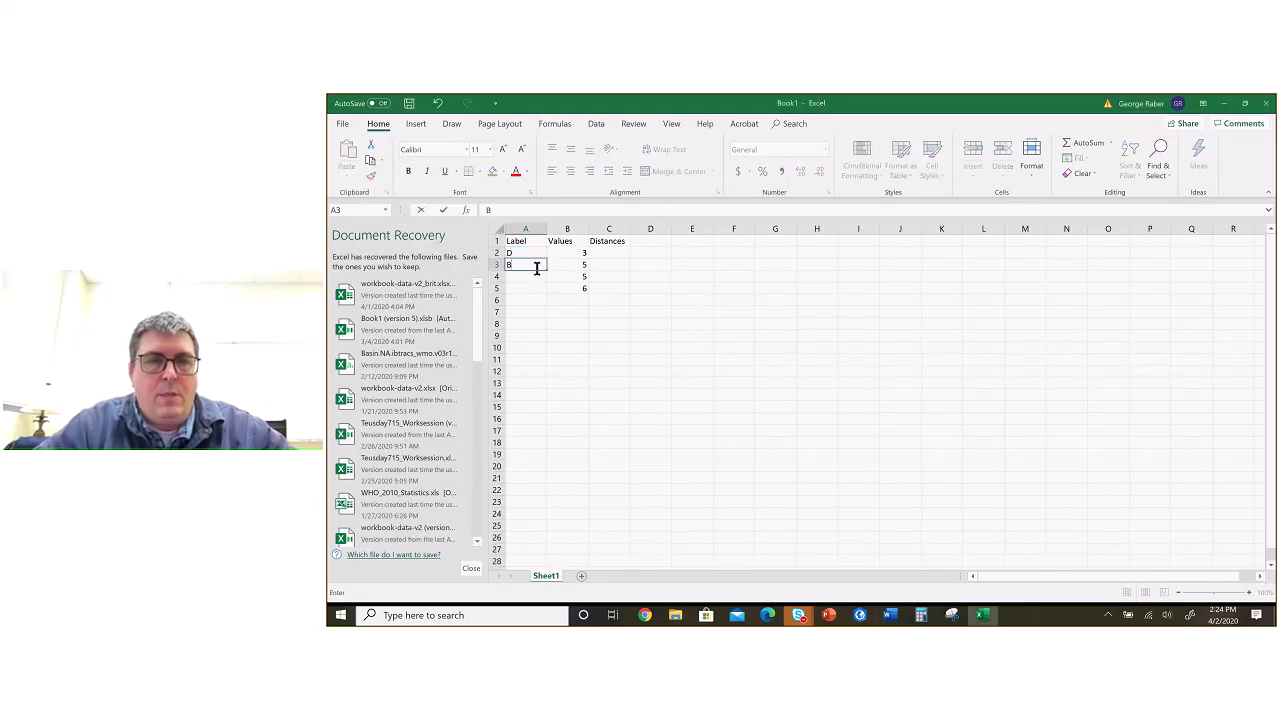
{"action": "type", "text": "C"}
{"action": "key", "text": "Return"}
{"action": "type", "text": "B"}
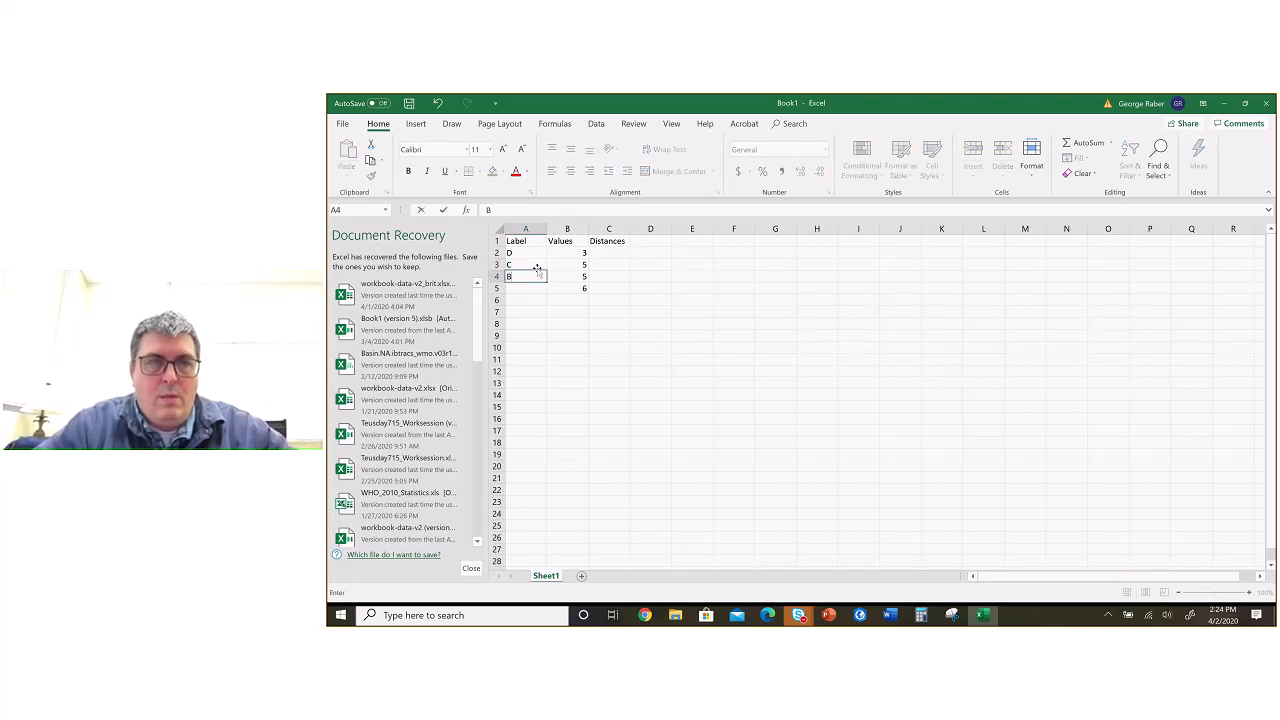
{"action": "key", "text": "Return"}
{"action": "type", "text": "A"}
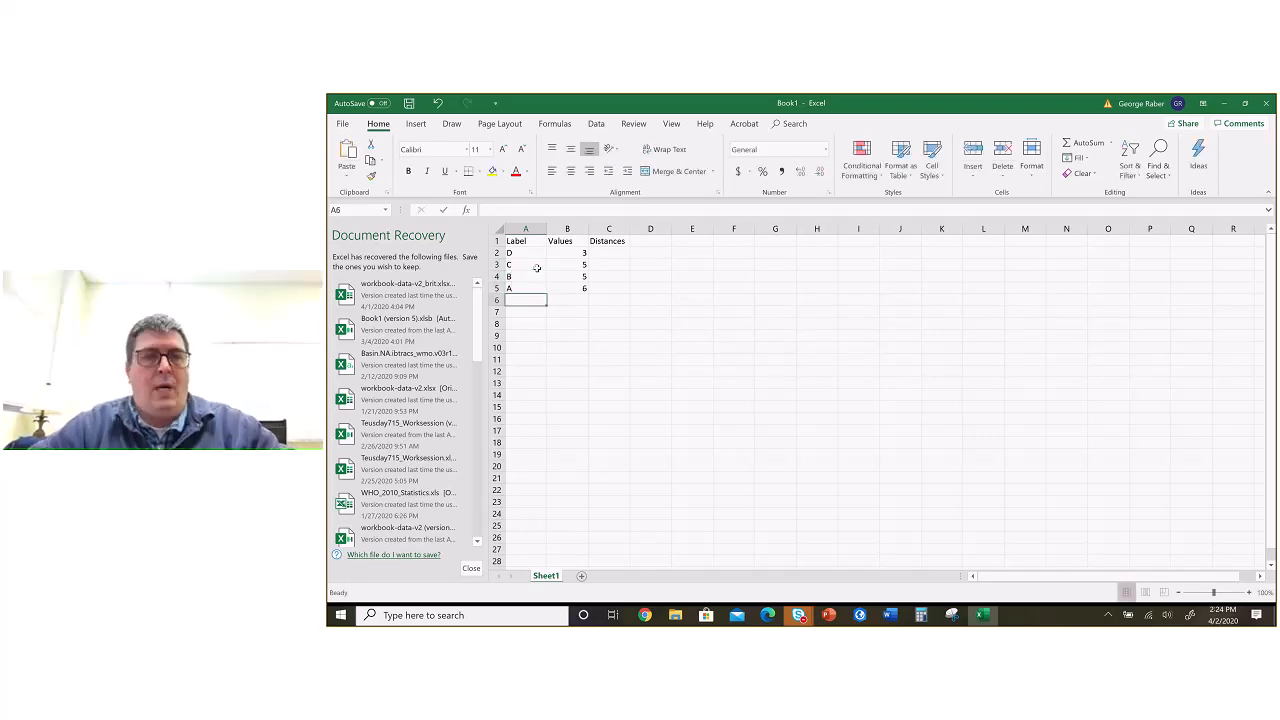
Step: Enter the distances 2, 3, 2 and 4 for points D, C, B and A in C2:C5, checking them against the Word diagram
{"action": "left_click", "coordinate": [608, 253]}
{"action": "key", "text": "alt+Tab"}
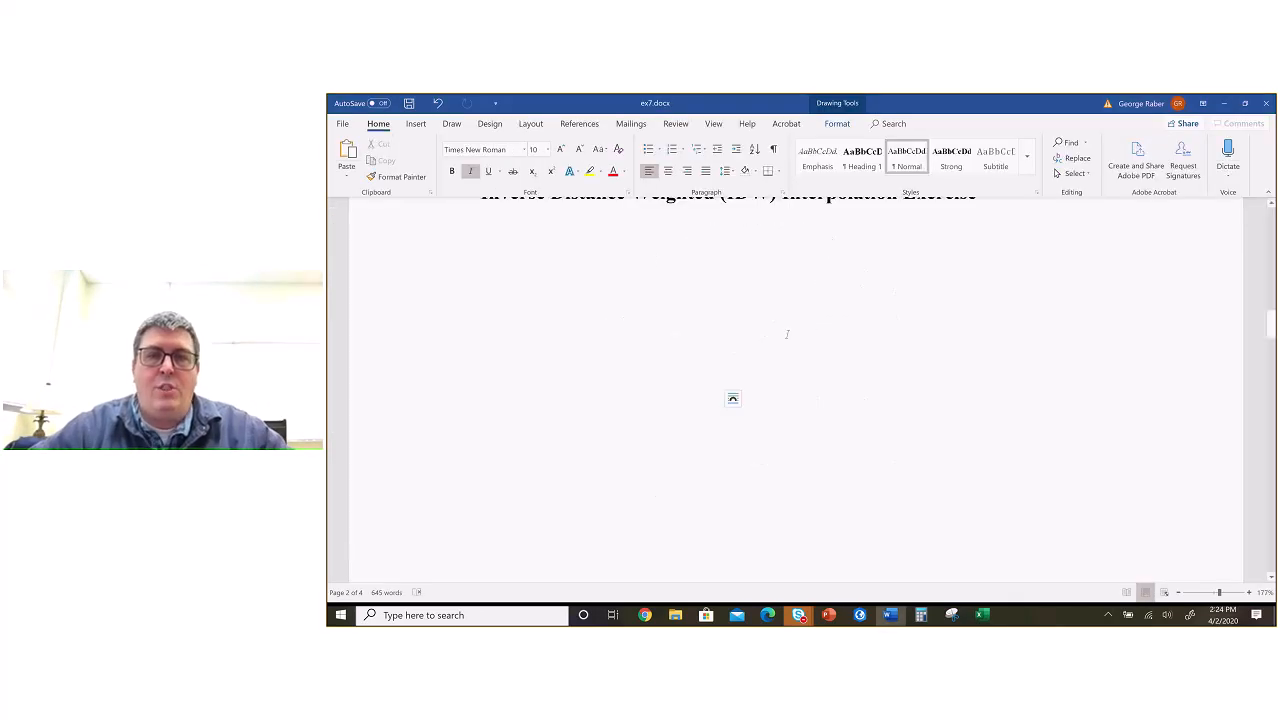
{"action": "key", "text": "alt+Tab"}
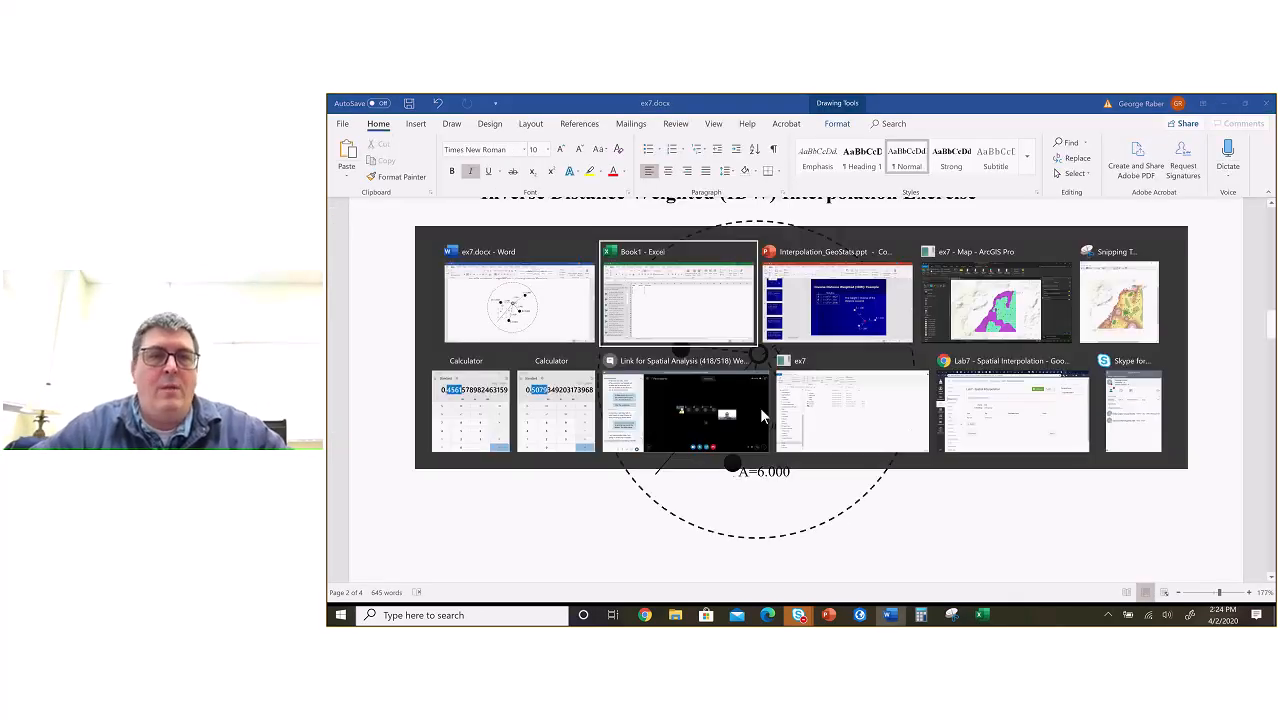
{"action": "type", "text": "2"}
{"action": "key", "text": "Return"}
{"action": "type", "text": "3"}
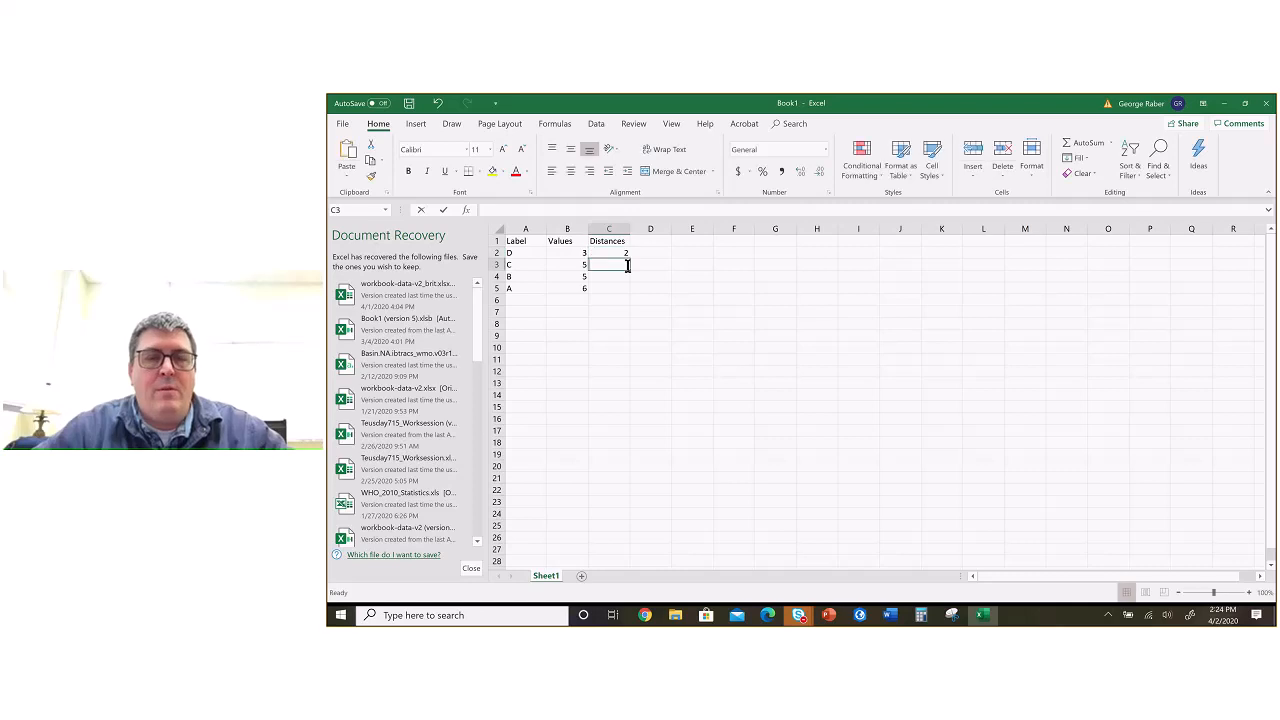
{"action": "key", "text": "Return"}
{"action": "key", "text": "alt+Tab"}
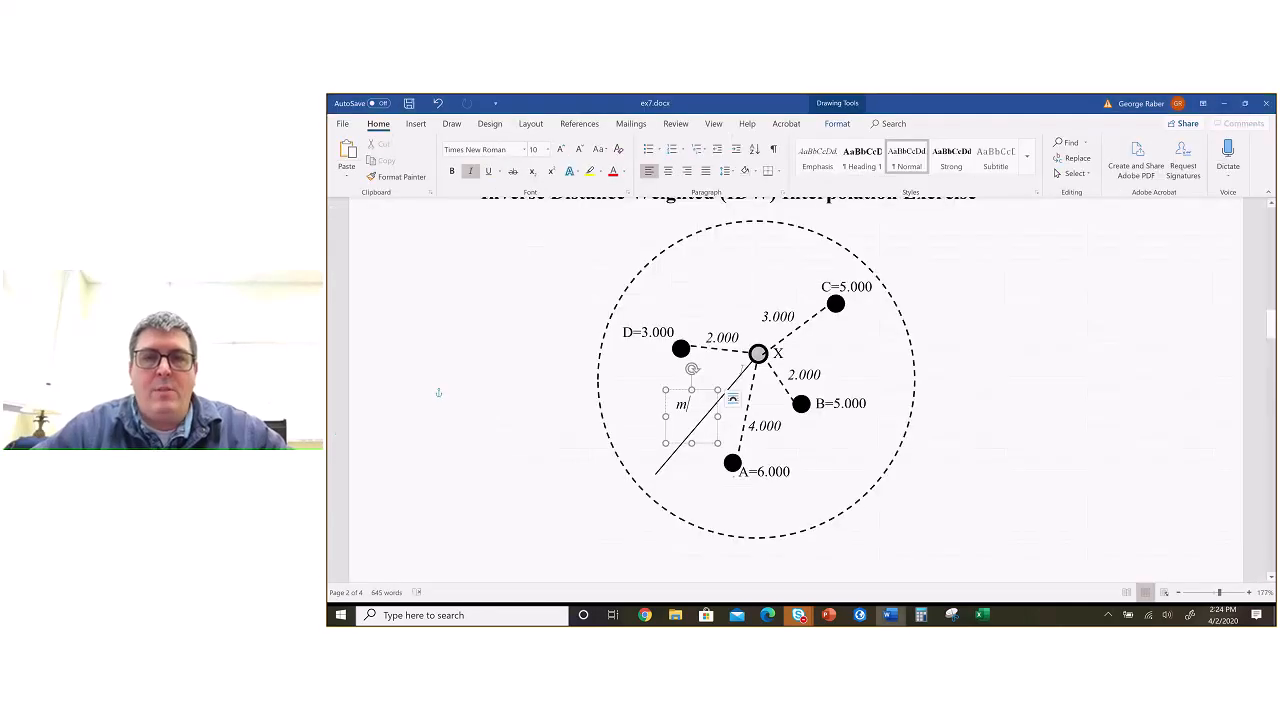
{"action": "key", "text": "alt+Tab"}
{"action": "type", "text": "2"}
{"action": "key", "text": "Return"}
{"action": "type", "text": "4"}
{"action": "key", "text": "Return"}
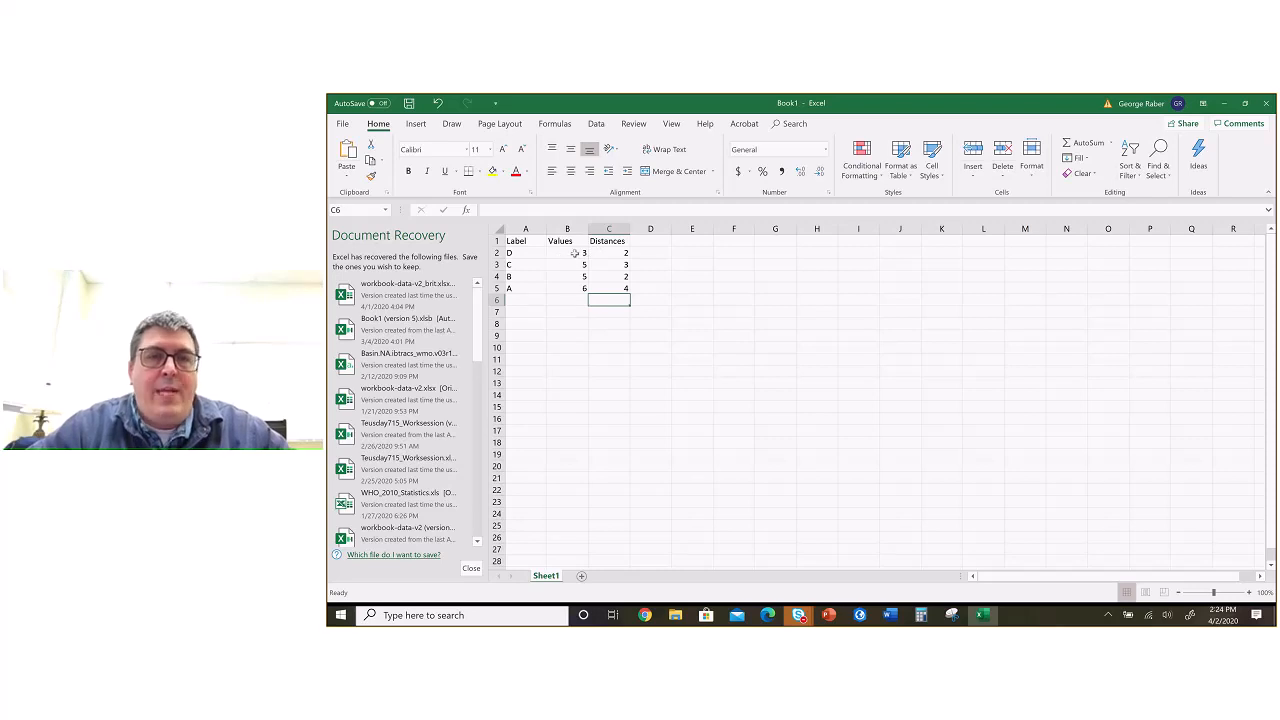
Step: Switch to ex7.docx in Word and highlight point D's value and its distance to X in the diagram
{"action": "key", "text": "alt+Tab"}
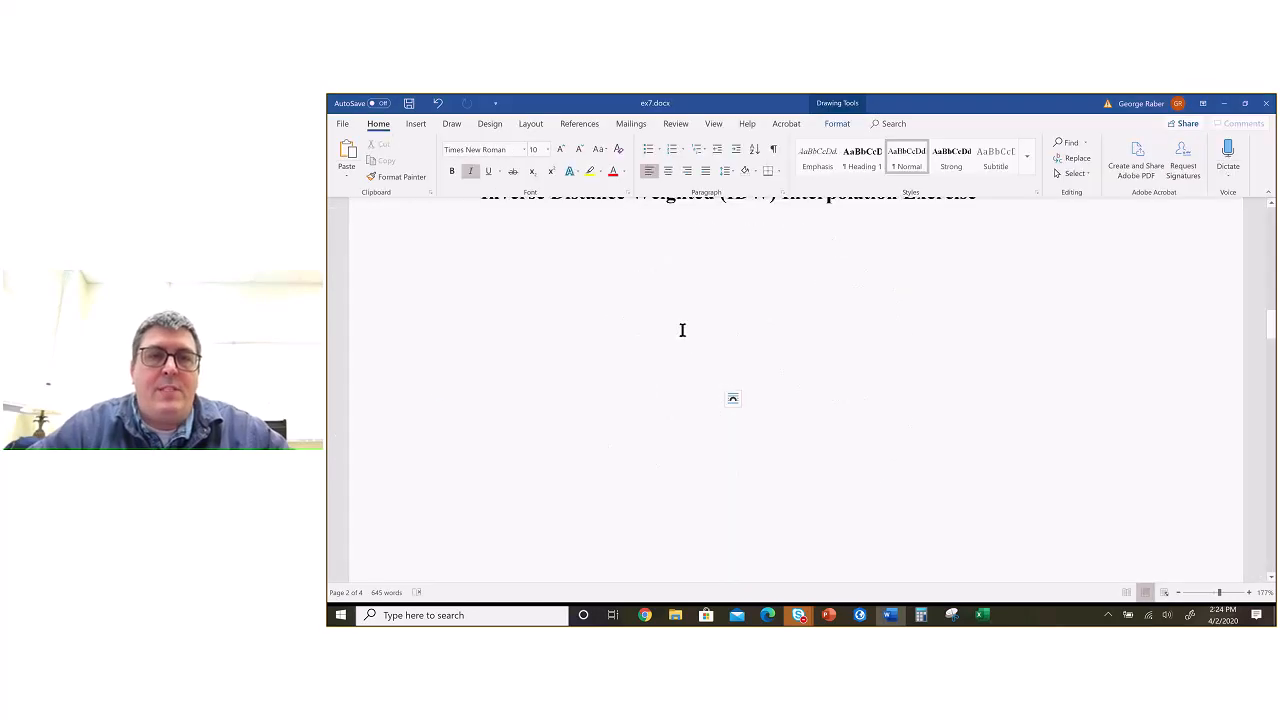
{"action": "left_click", "coordinate": [666, 338]}
{"action": "double_click", "coordinate": [667, 339]}
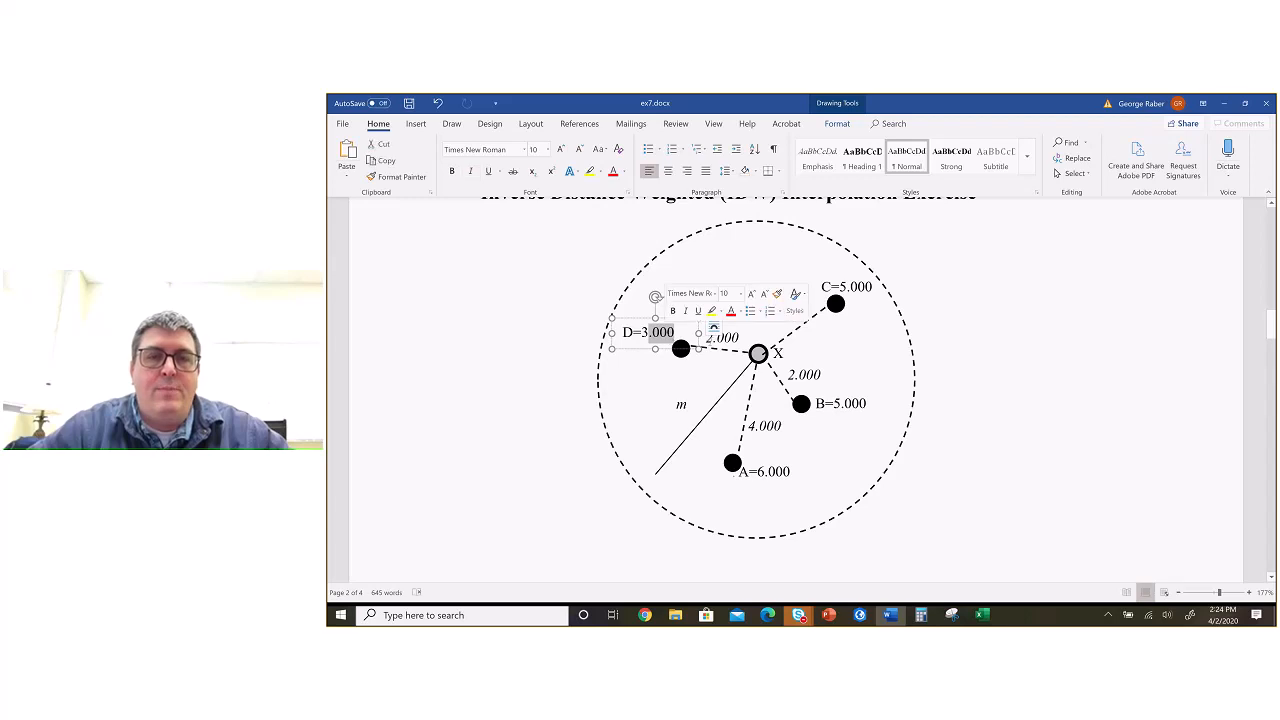
{"action": "left_click", "coordinate": [722, 338]}
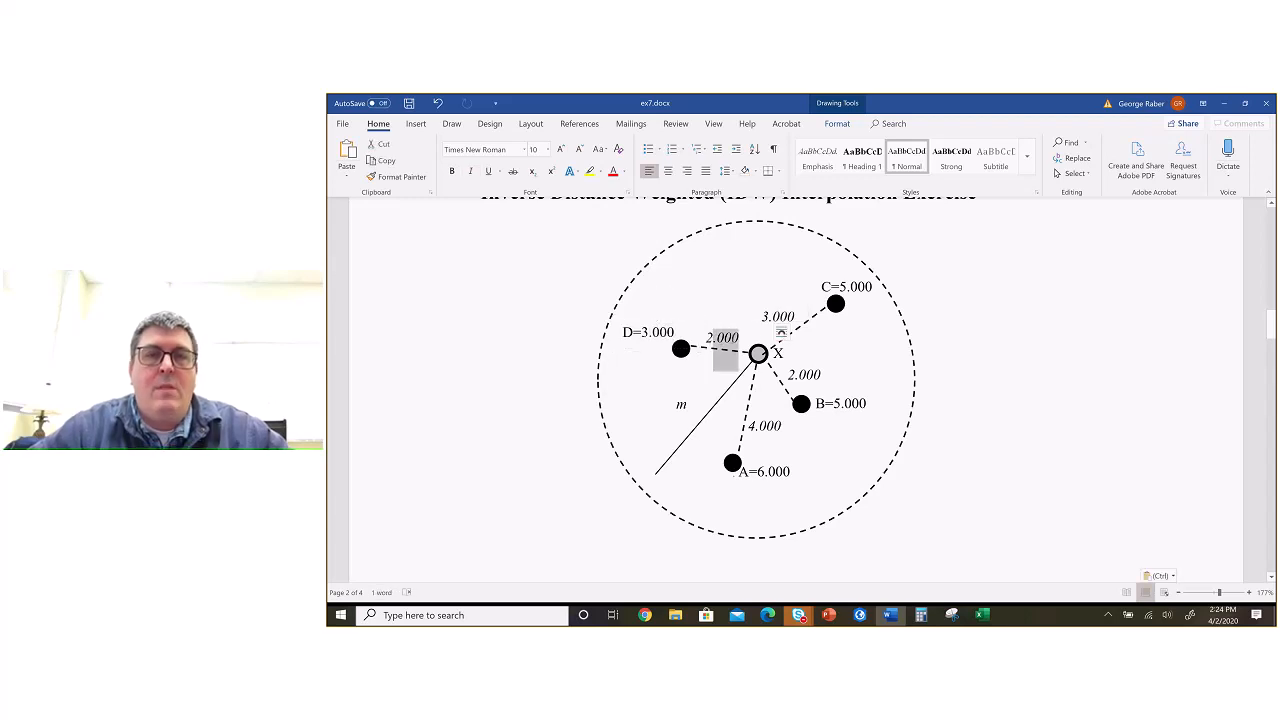
Step: Return to the Excel workbook and add the header Weights in D1
{"action": "key", "text": "alt+Tab"}
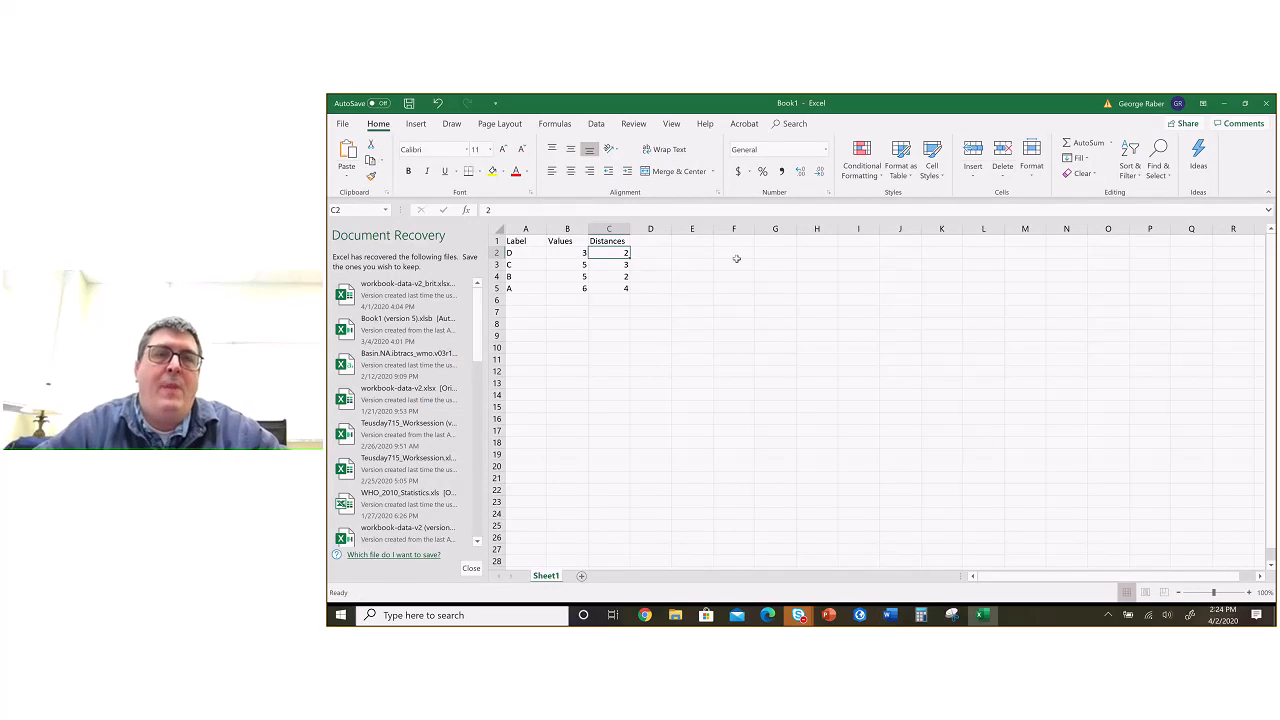
{"action": "key", "text": "Up"}
{"action": "key", "text": "Right"}
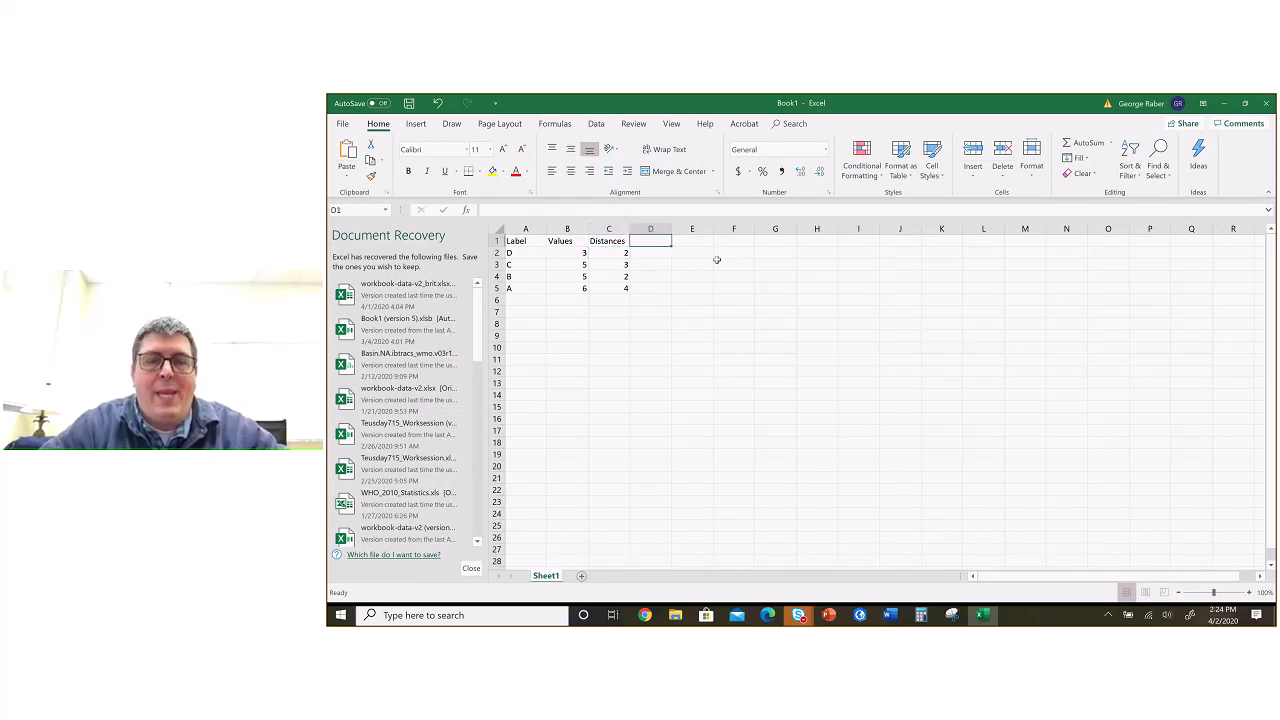
{"action": "type", "text": "Weights"}
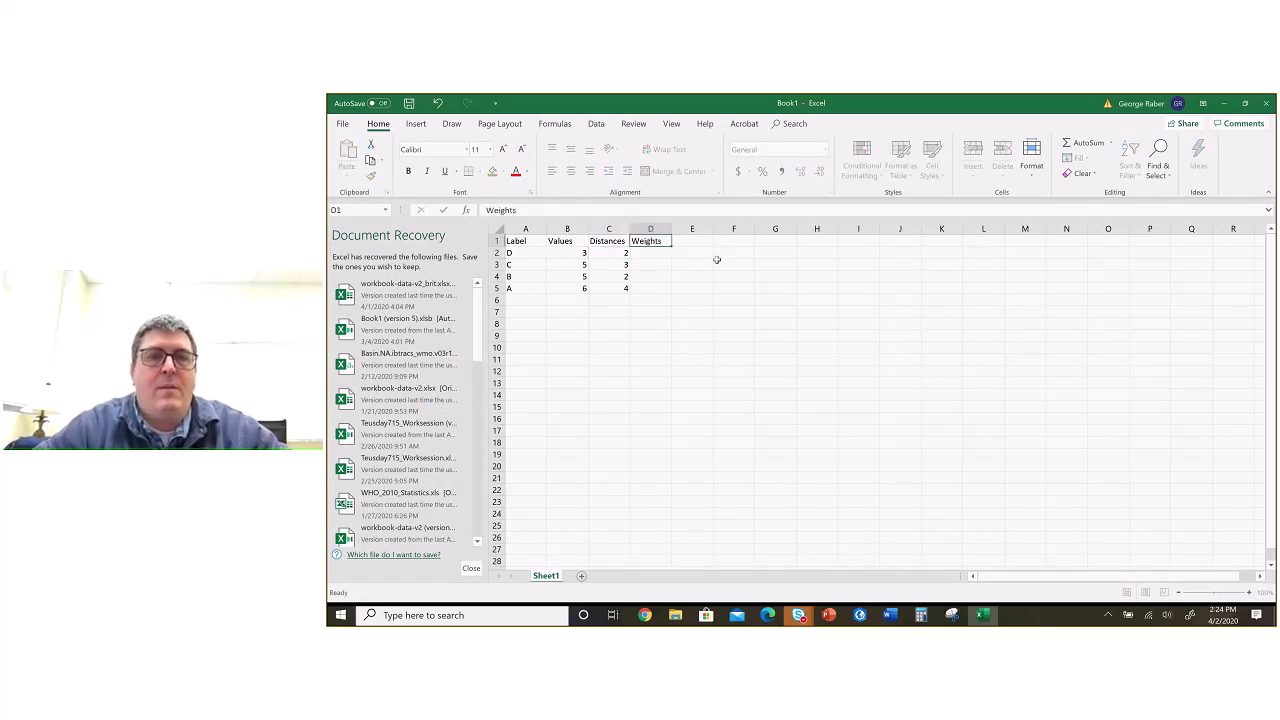
Step: Switch to the Interpolation_GeoStats.ppt presentation in PowerPoint and review the inverse distance squared weight formula on slide 69
{"action": "key", "text": "alt+Tab"}
{"action": "scroll", "coordinate": [706, 477], "scroll_direction": "up", "scroll_amount": 3}
{"action": "scroll", "coordinate": [706, 477], "scroll_direction": "down", "scroll_amount": 3}
{"action": "key", "text": "alt+Tab"}
{"action": "key", "text": "alt+Tab"}
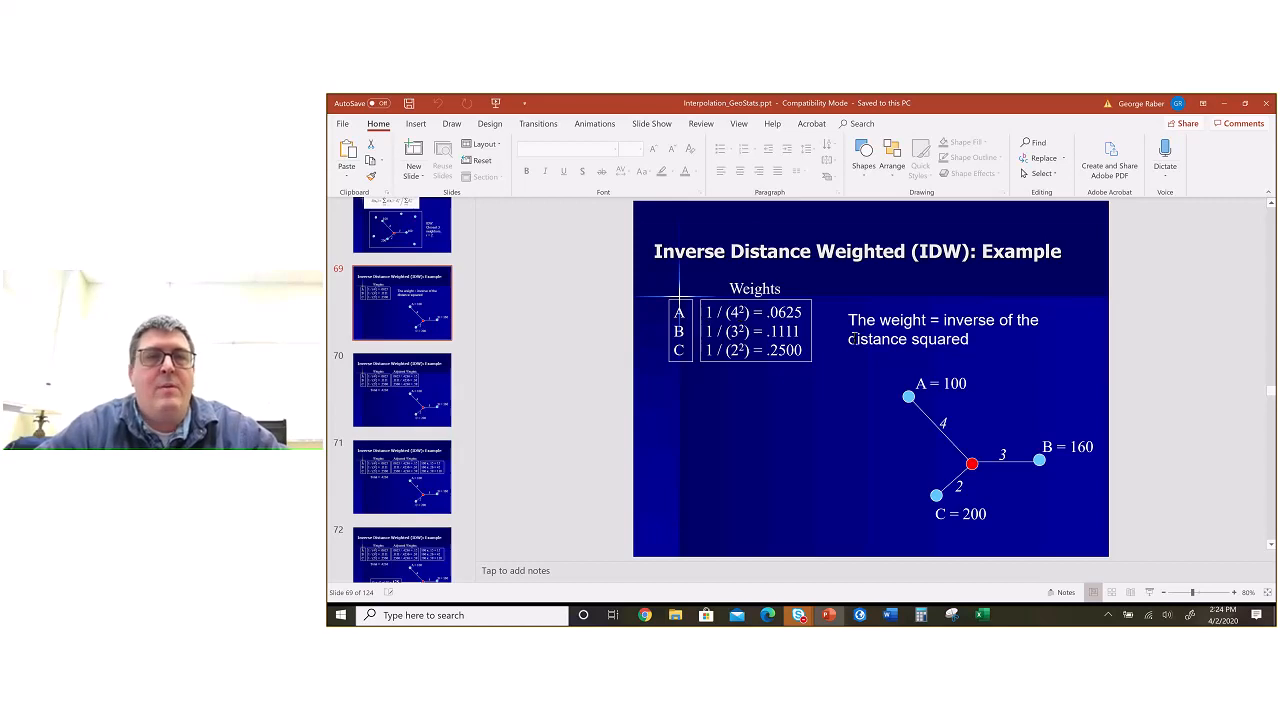
{"action": "key", "text": "alt+Tab"}
Step: Return to the Excel workbook, enter the weight formula =1/(C2^2) in D2 and fill it down to D5
{"action": "key", "text": "alt+Tab"}
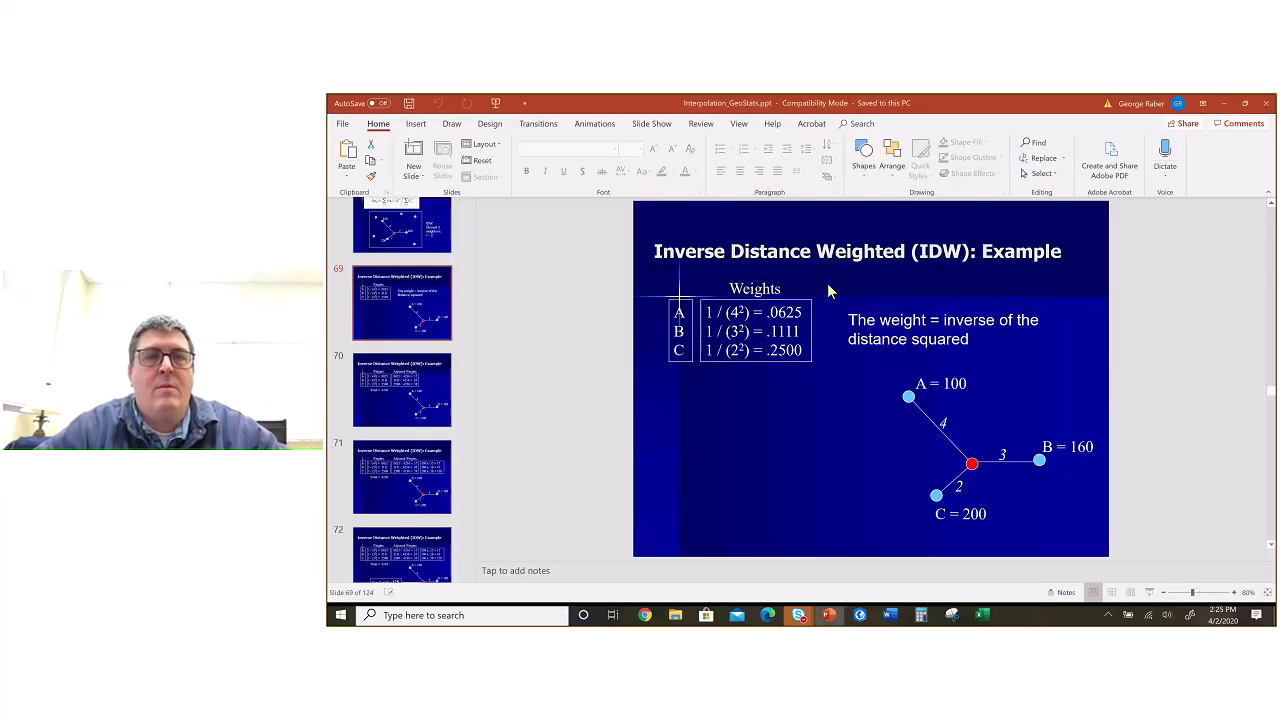
{"action": "key", "text": "alt+Tab"}
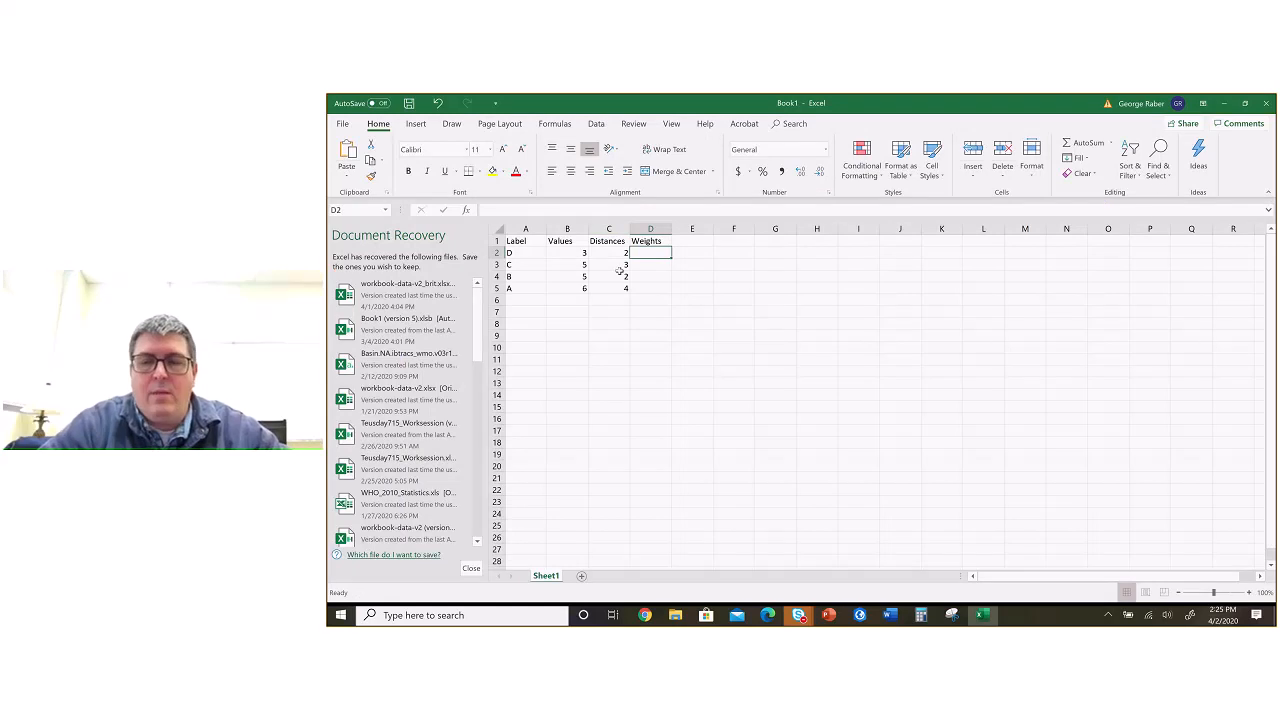
{"action": "type", "text": "=1"}
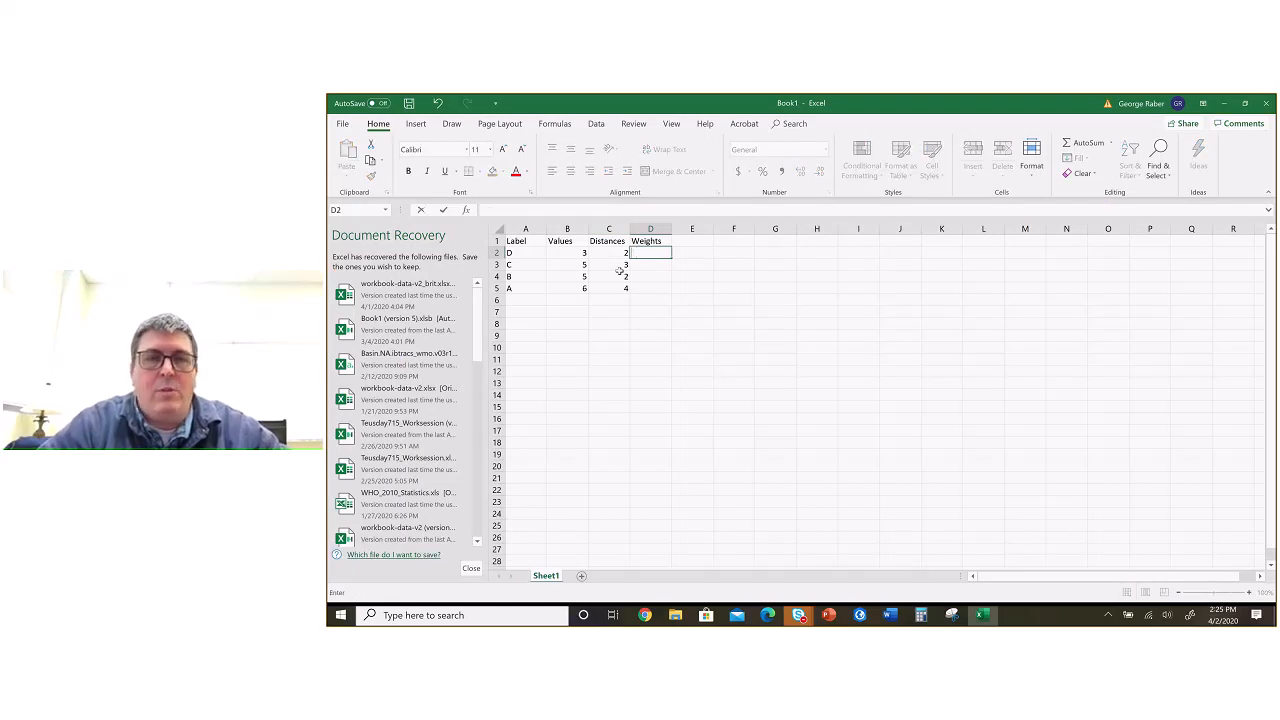
{"action": "type", "text": "/("}
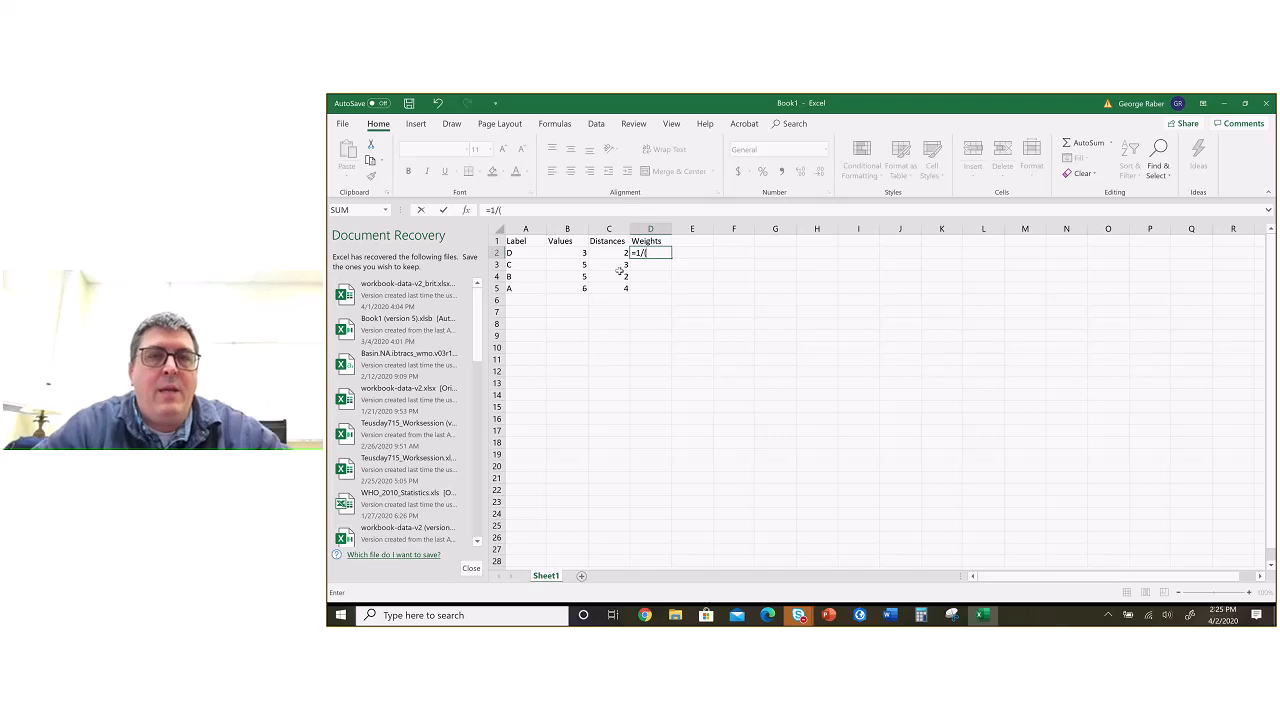
{"action": "left_click", "coordinate": [617, 253]}
{"action": "type", "text": "*"}
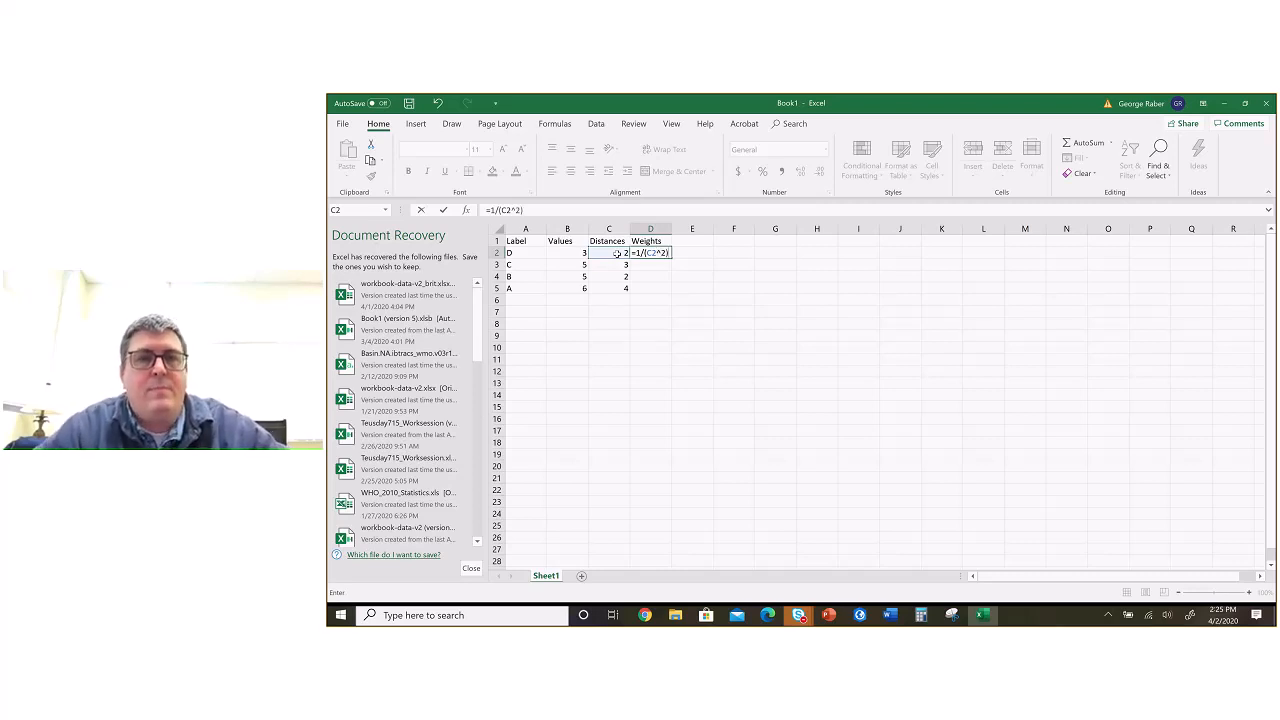
{"action": "key", "text": "ctrl+Return"}
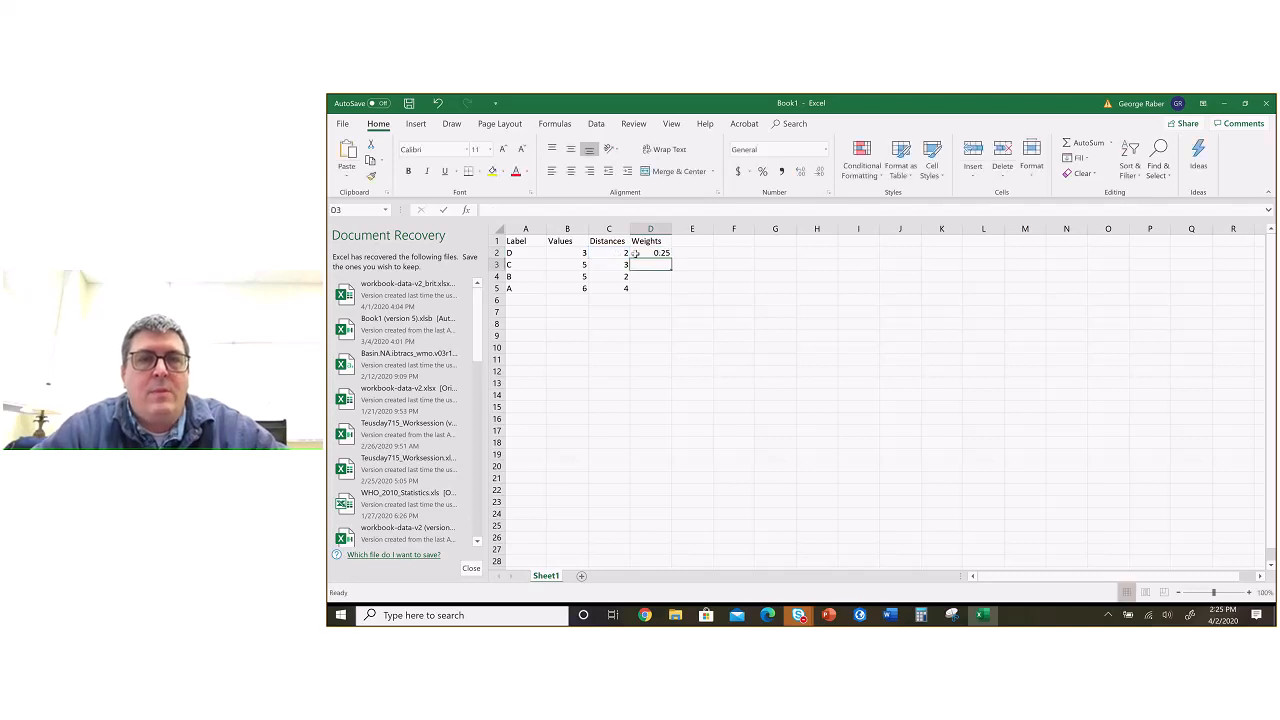
{"action": "left_click_drag", "start_coordinate": [673, 256], "coordinate": [668, 292]}
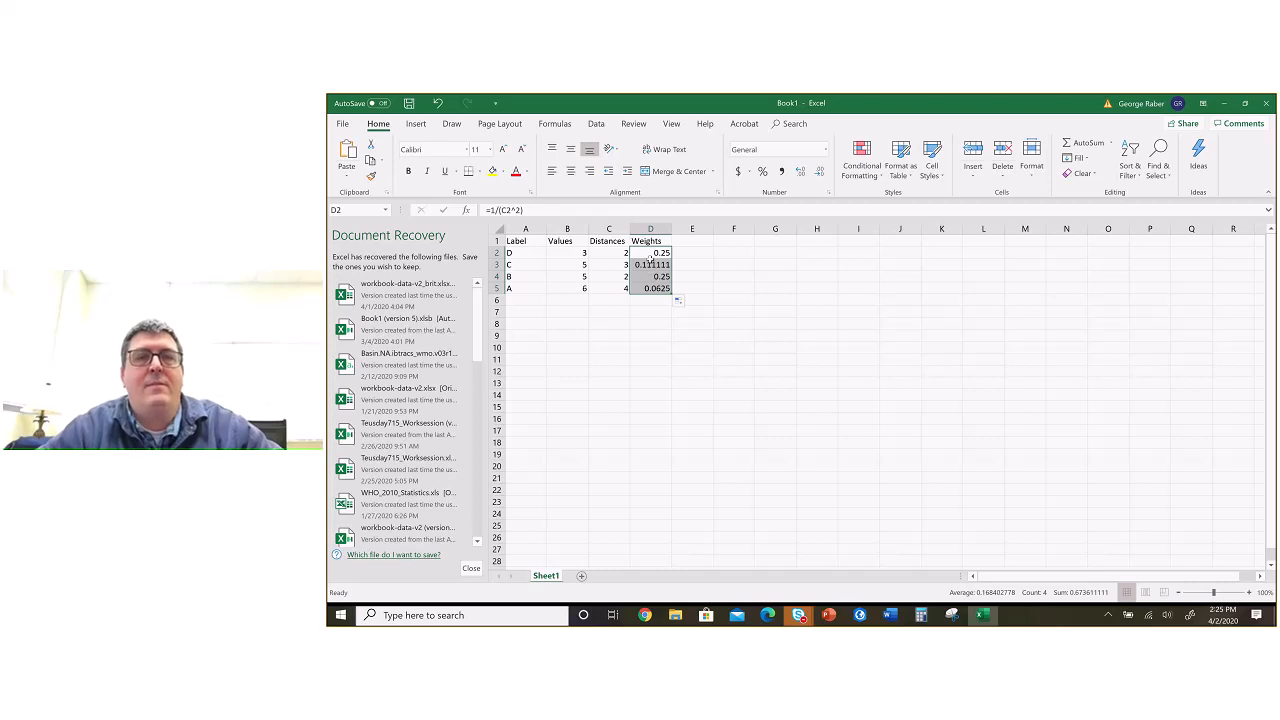
Step: Check the adjusted weights calculation on slide 70 of the PowerPoint presentation and return to the Excel workbook
{"action": "key", "text": "alt+Tab"}
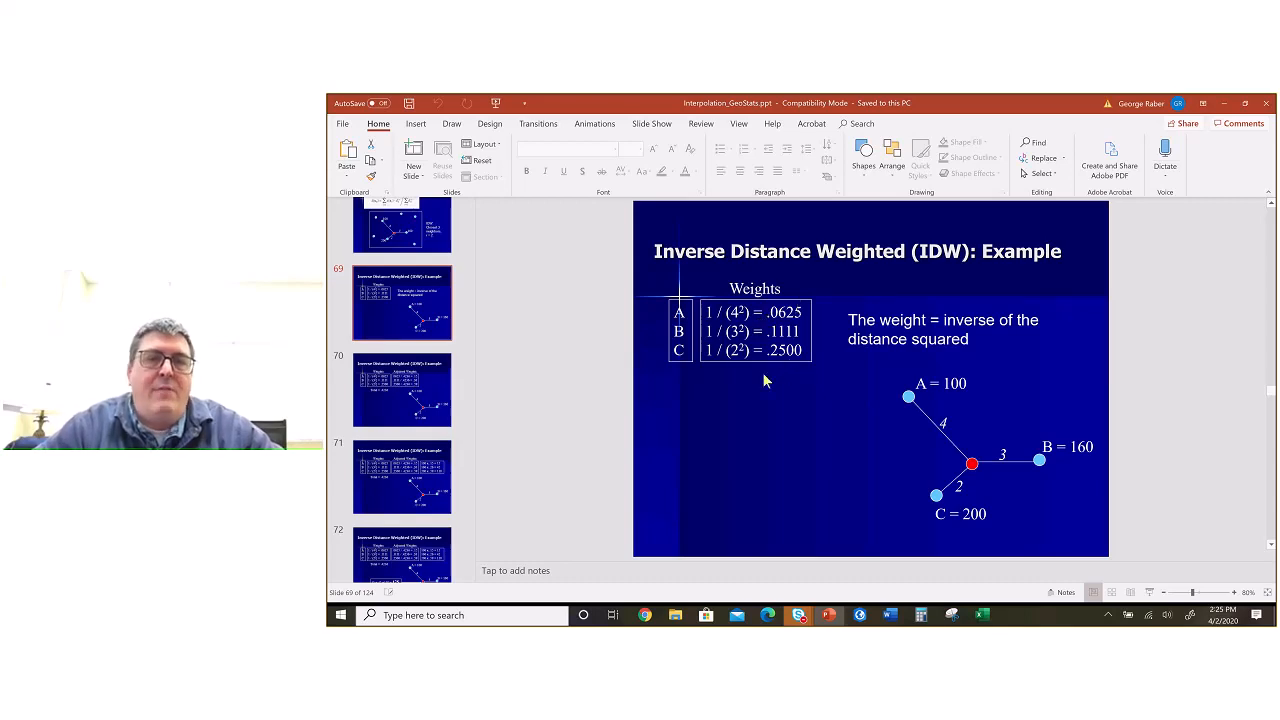
{"action": "left_click", "coordinate": [432, 394]}
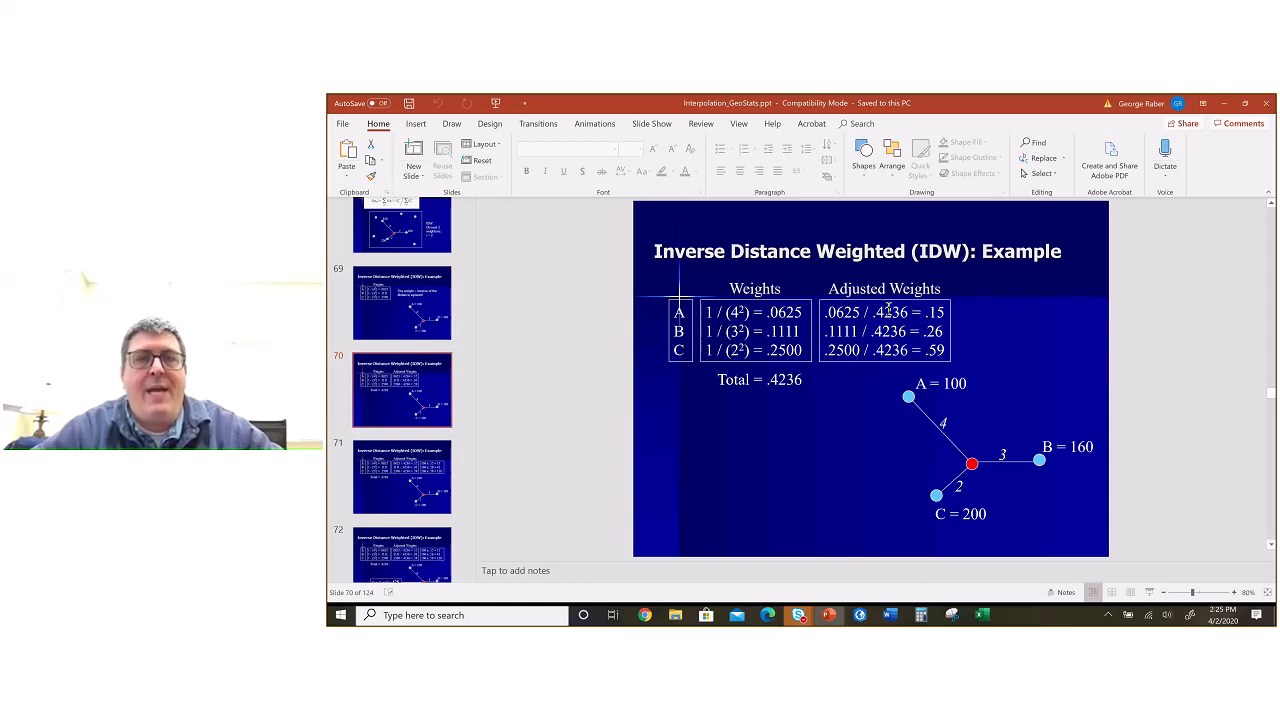
{"action": "key", "text": "alt+Tab"}
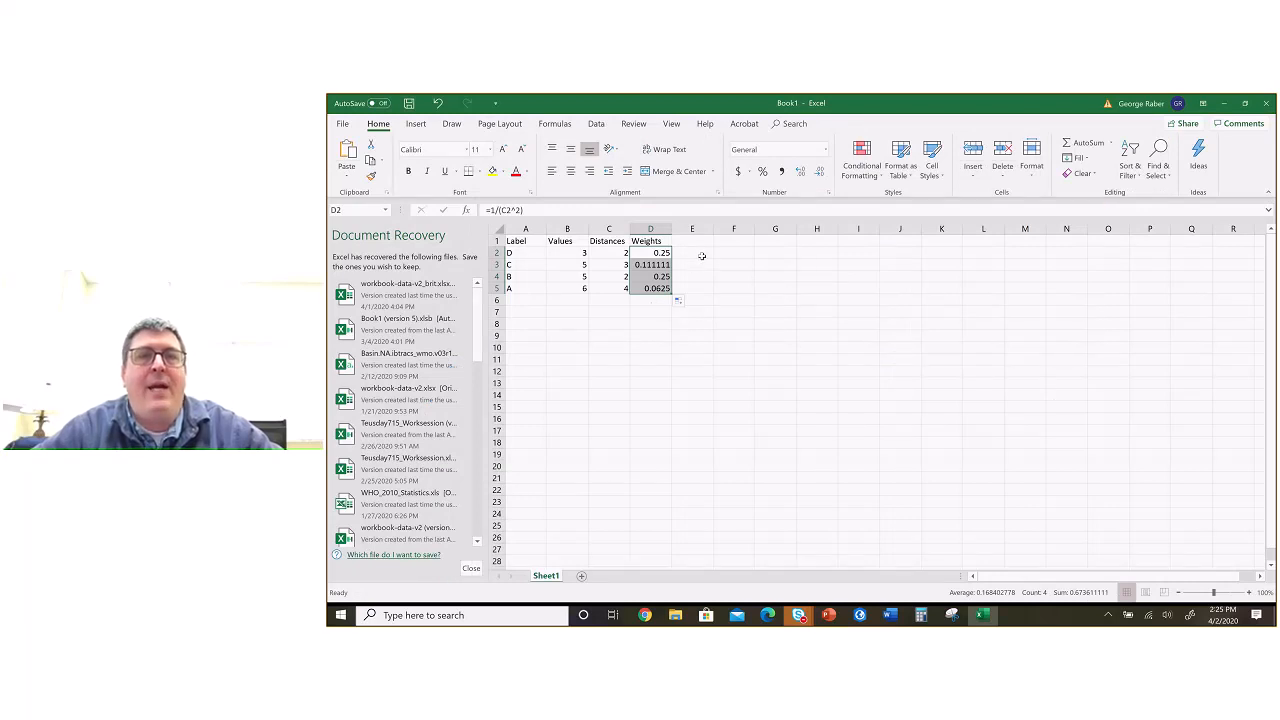
Step: Sum the weights D2:D5 in cell D7
{"action": "left_click", "coordinate": [702, 256]}
{"action": "key", "text": "Left"}
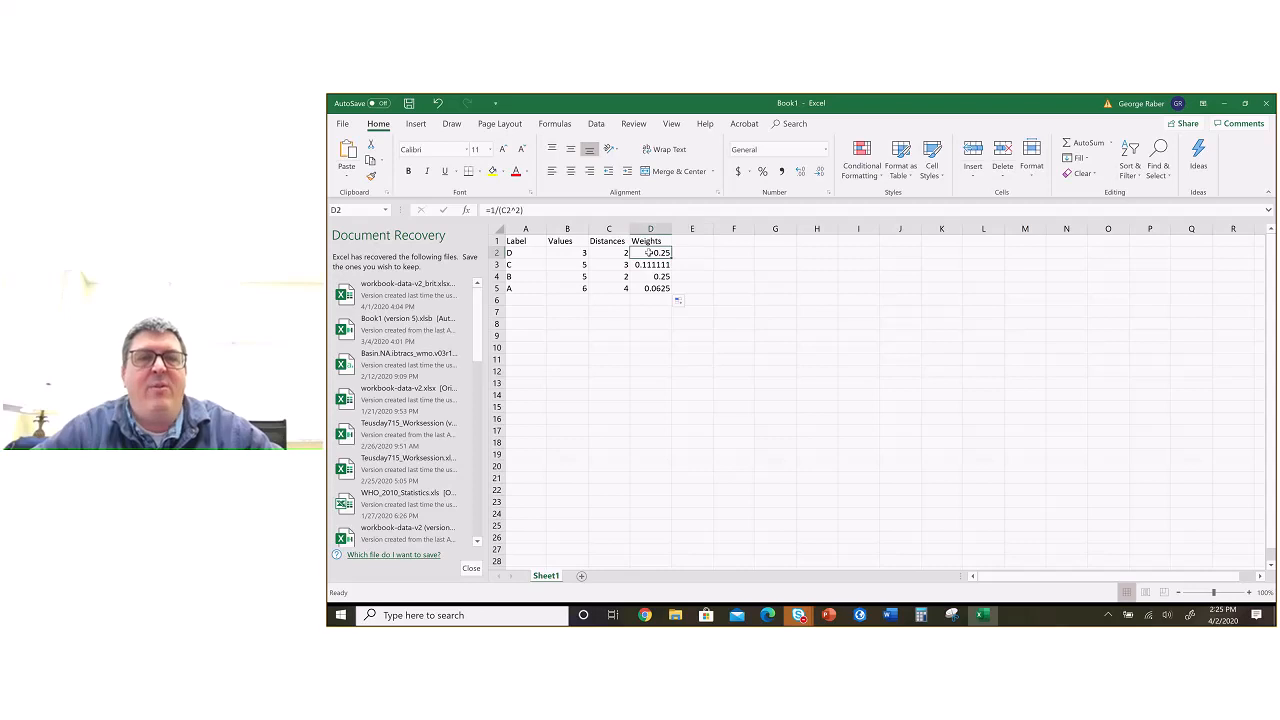
{"action": "left_click", "coordinate": [696, 253]}
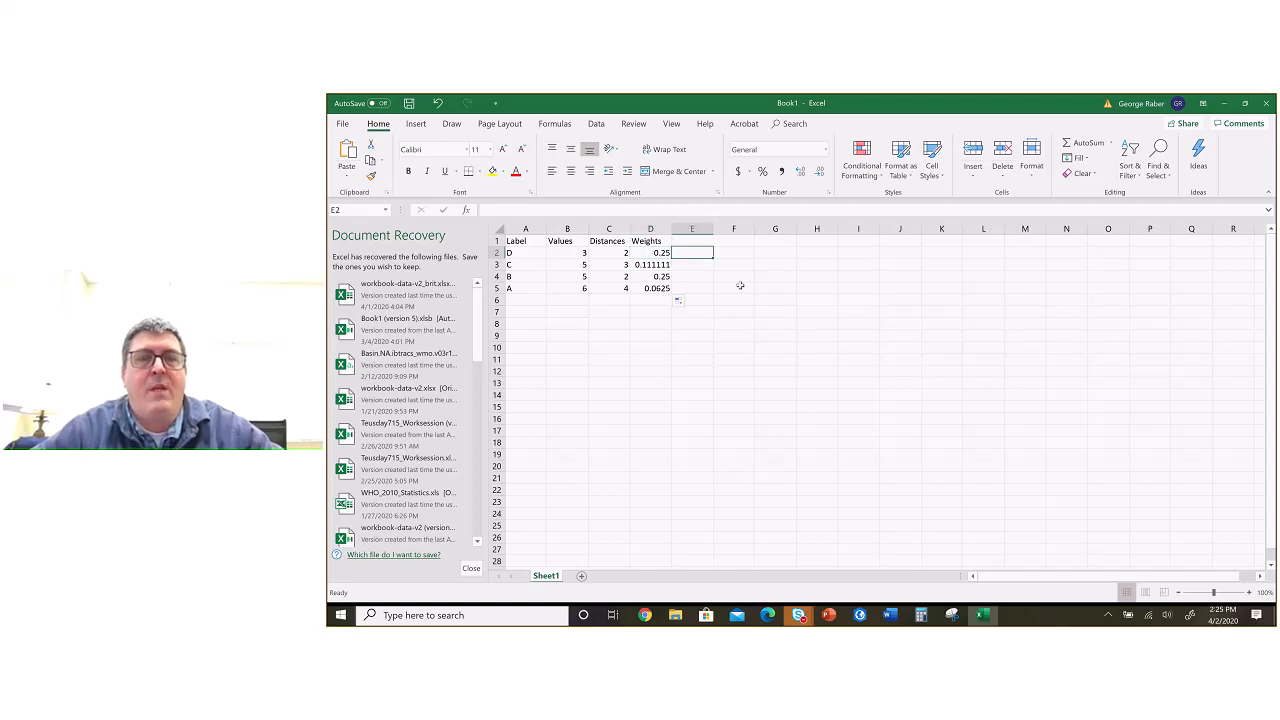
{"action": "left_click", "coordinate": [651, 311]}
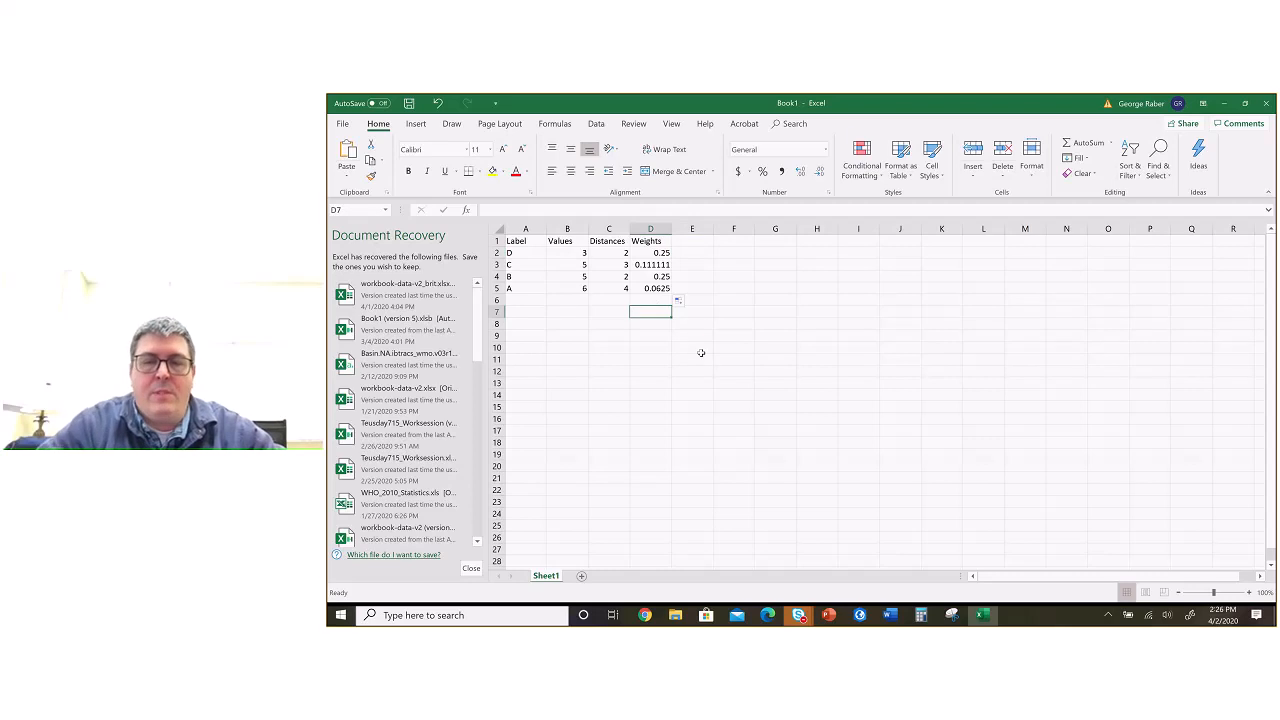
{"action": "type", "text": "=sum("}
{"action": "left_click_drag", "start_coordinate": [661, 257], "coordinate": [660, 290]}
{"action": "key", "text": "Return"}
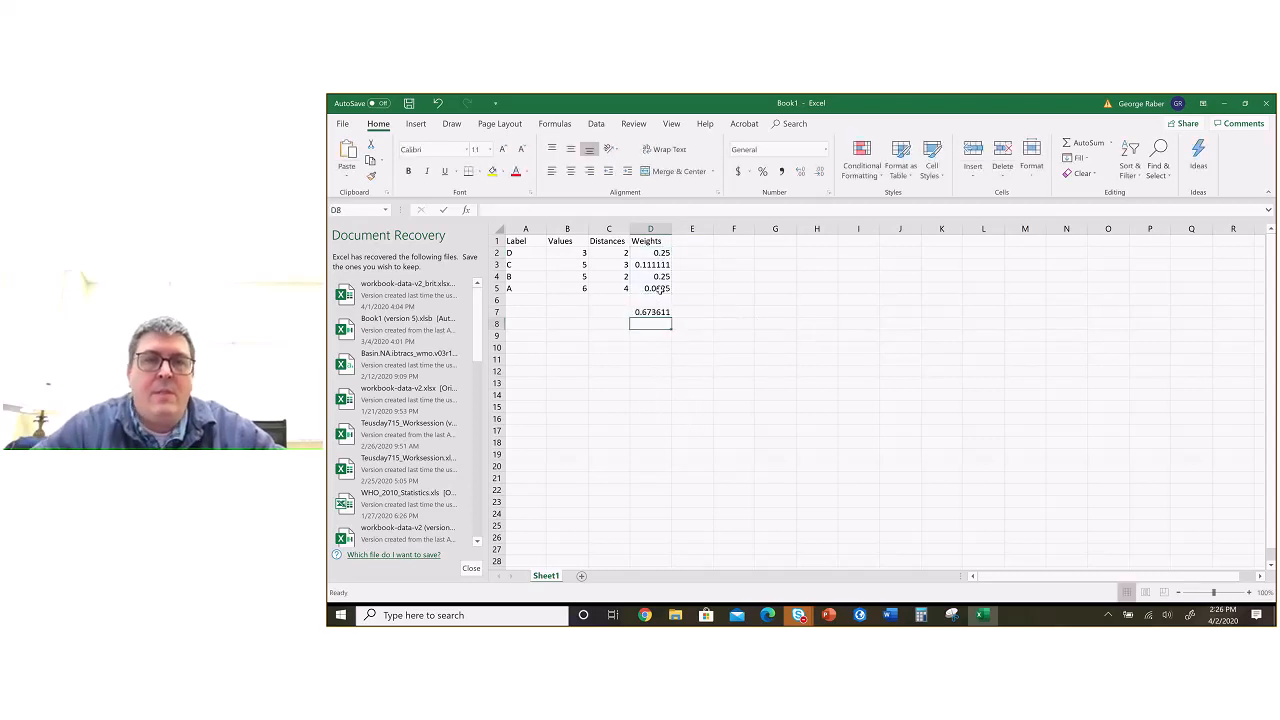
Step: Calculate point D's adjusted weight in E2 with the formula =D2/D7
{"action": "left_click", "coordinate": [695, 254]}
{"action": "type", "text": "="}
{"action": "left_click", "coordinate": [650, 255]}
{"action": "type", "text": "/"}
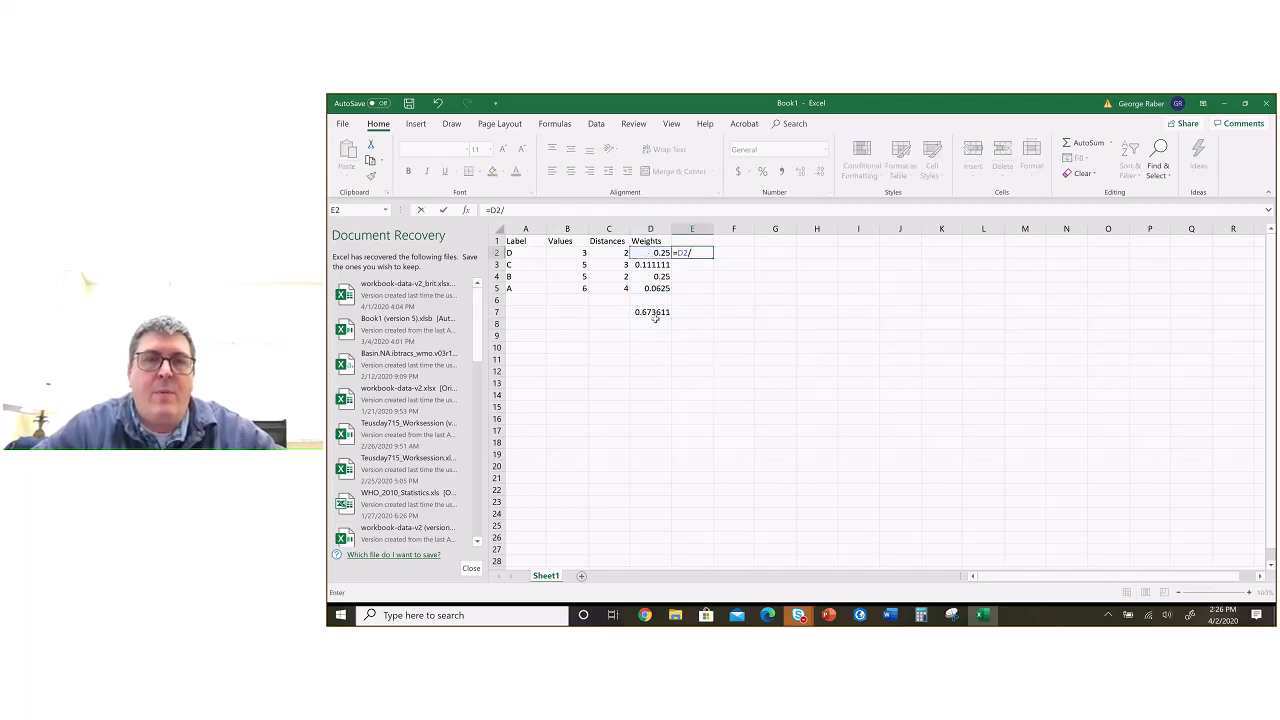
{"action": "left_click", "coordinate": [653, 313]}
{"action": "key", "text": "Return"}
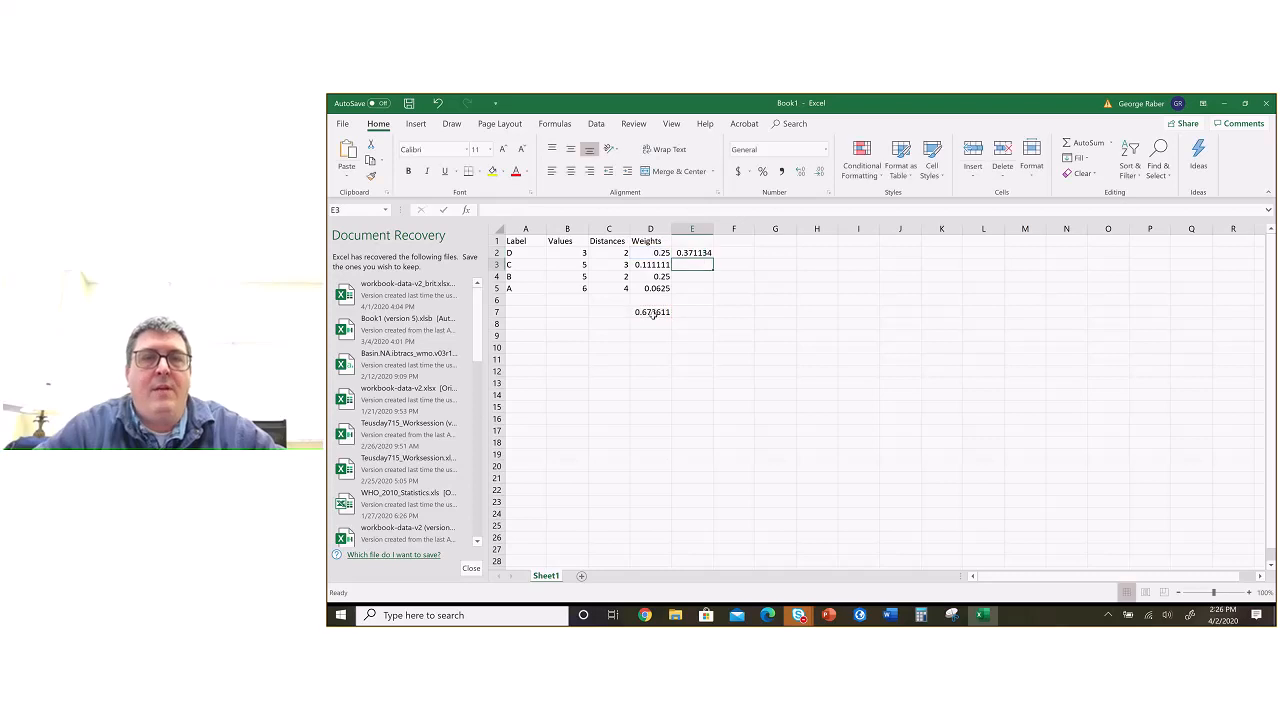
Step: Calculate point C's adjusted weight in E3 with the formula =D3/D7
{"action": "type", "text": "="}
{"action": "left_click", "coordinate": [650, 265]}
{"action": "type", "text": "/"}
{"action": "left_click", "coordinate": [647, 313]}
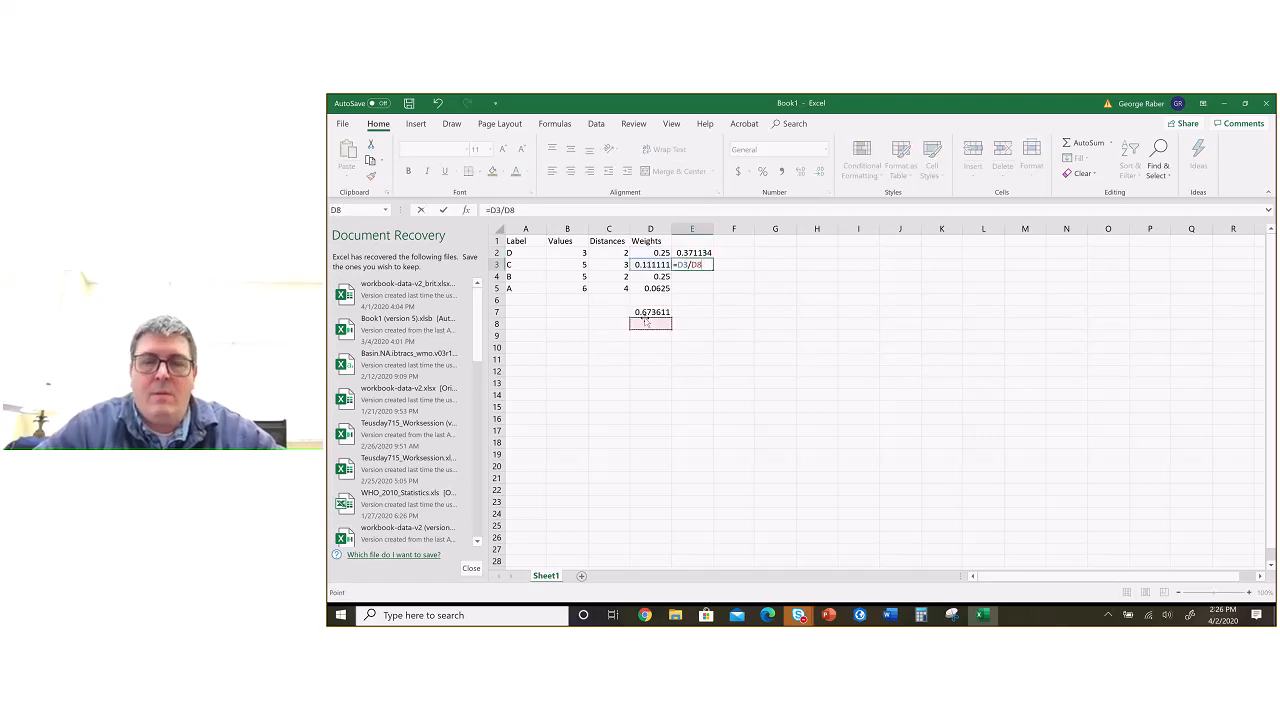
{"action": "key", "text": "Return"}
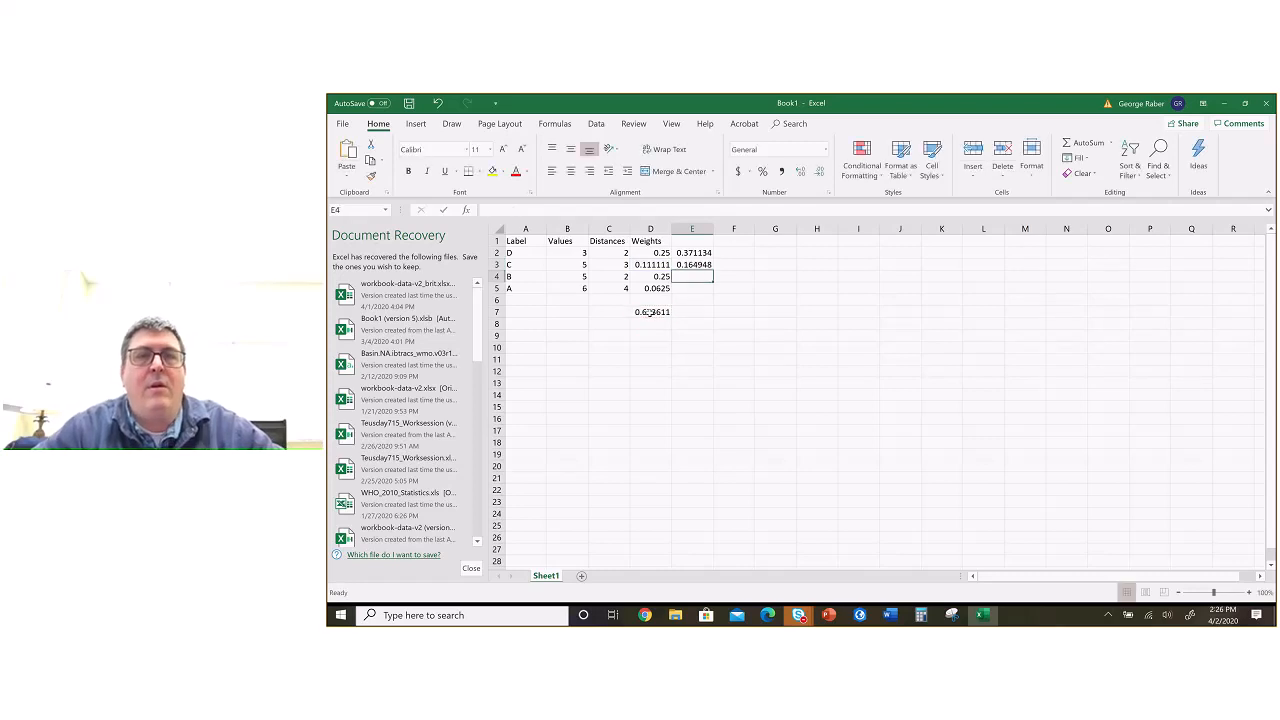
Step: Switch to the PowerPoint presentation and compare slide 71's multiplication of values by adjusted weights with the Excel table
{"action": "left_click", "coordinate": [829, 615]}
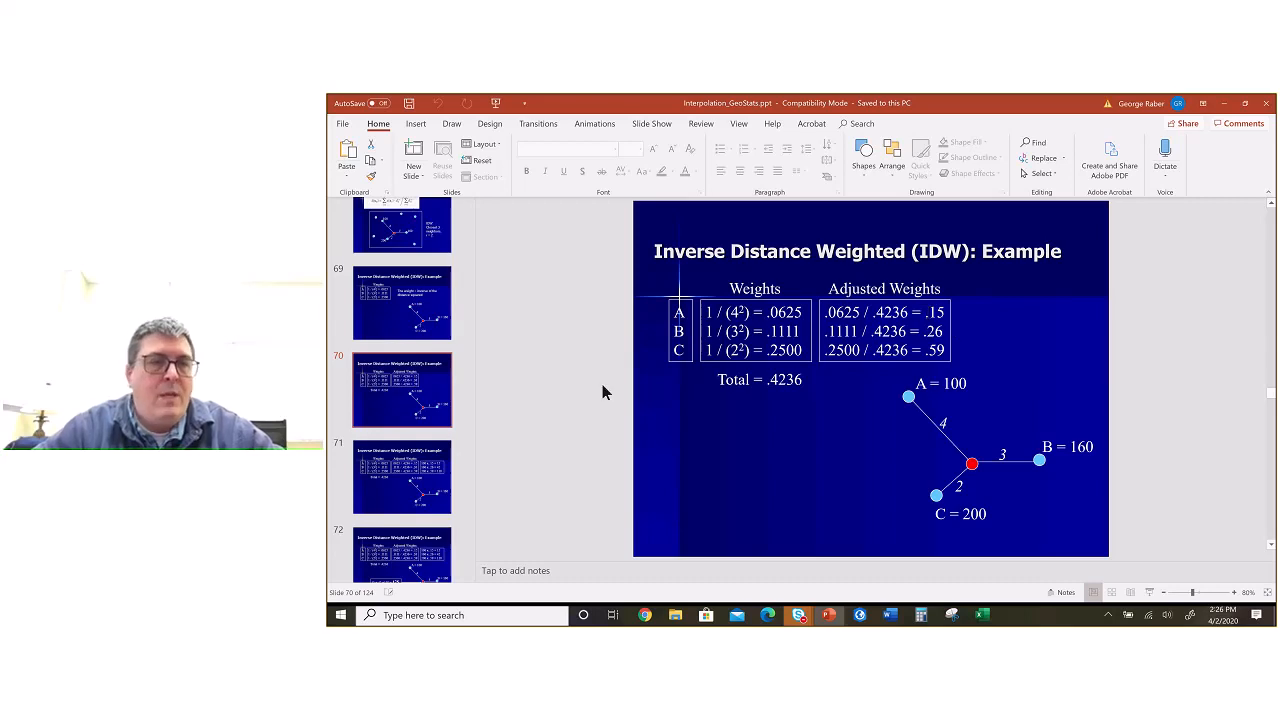
{"action": "key", "text": "Down"}
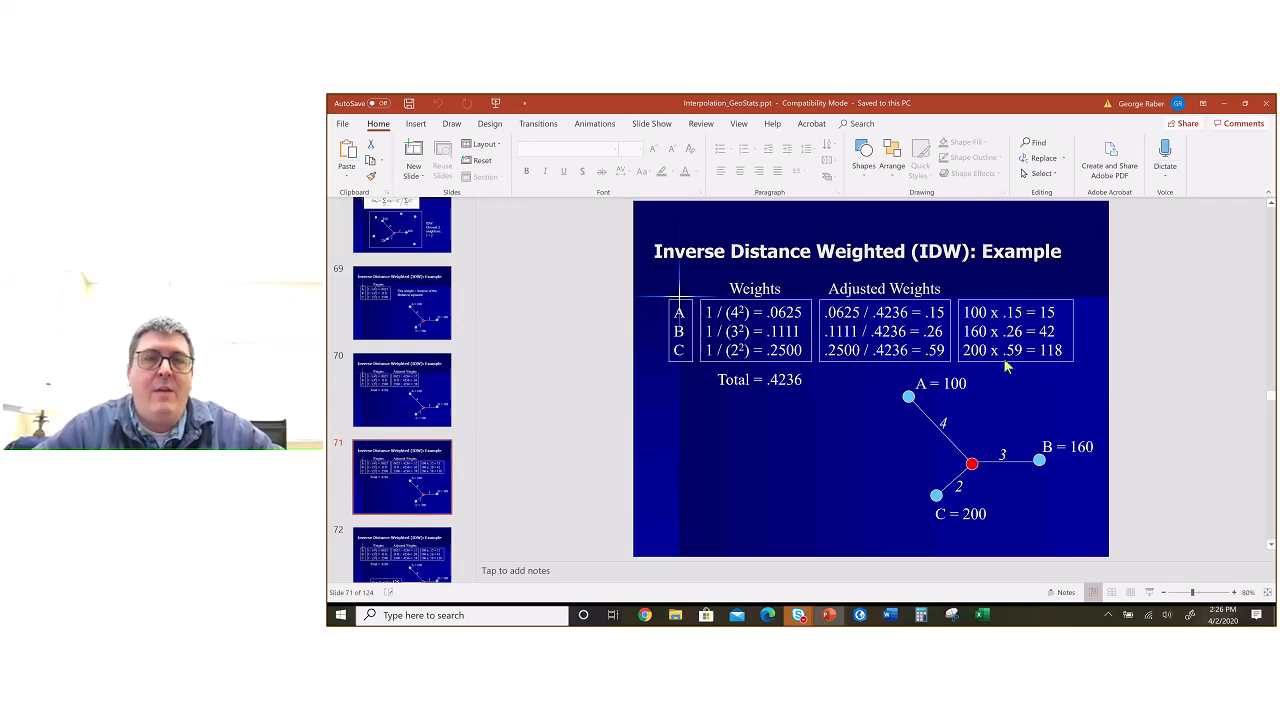
{"action": "key", "text": "alt+Tab"}
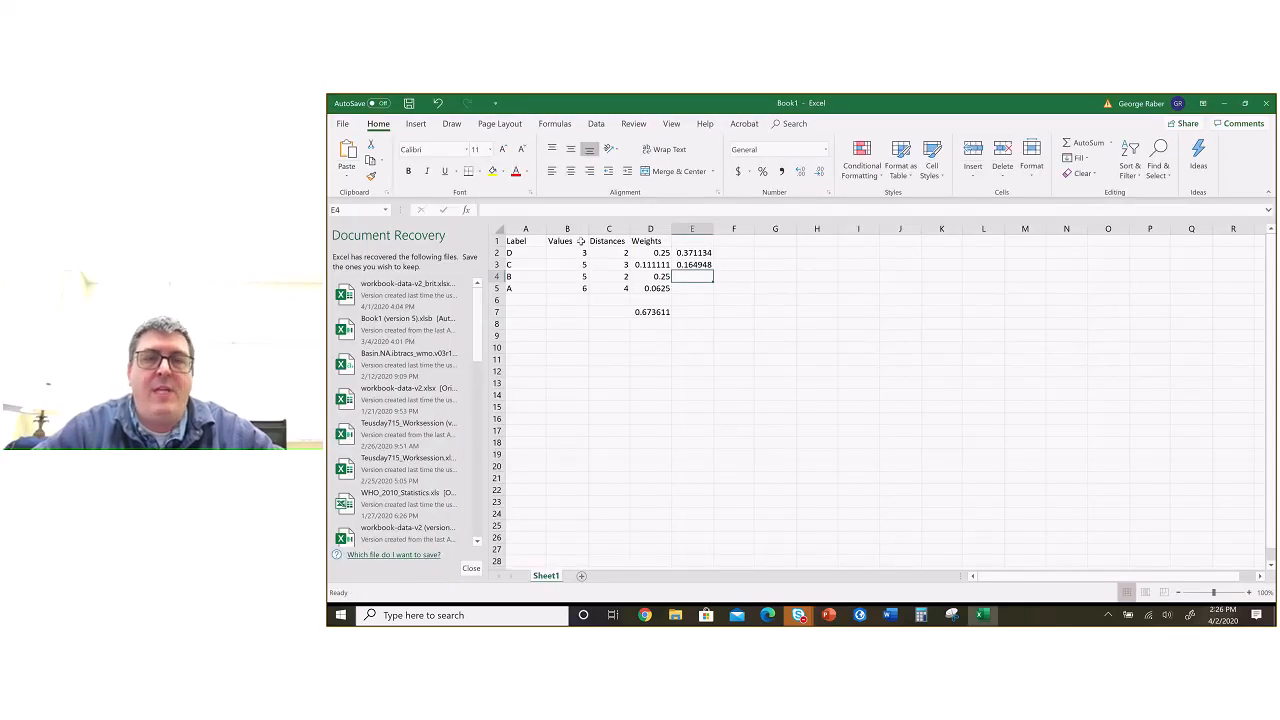
{"action": "key", "text": "alt+Tab"}
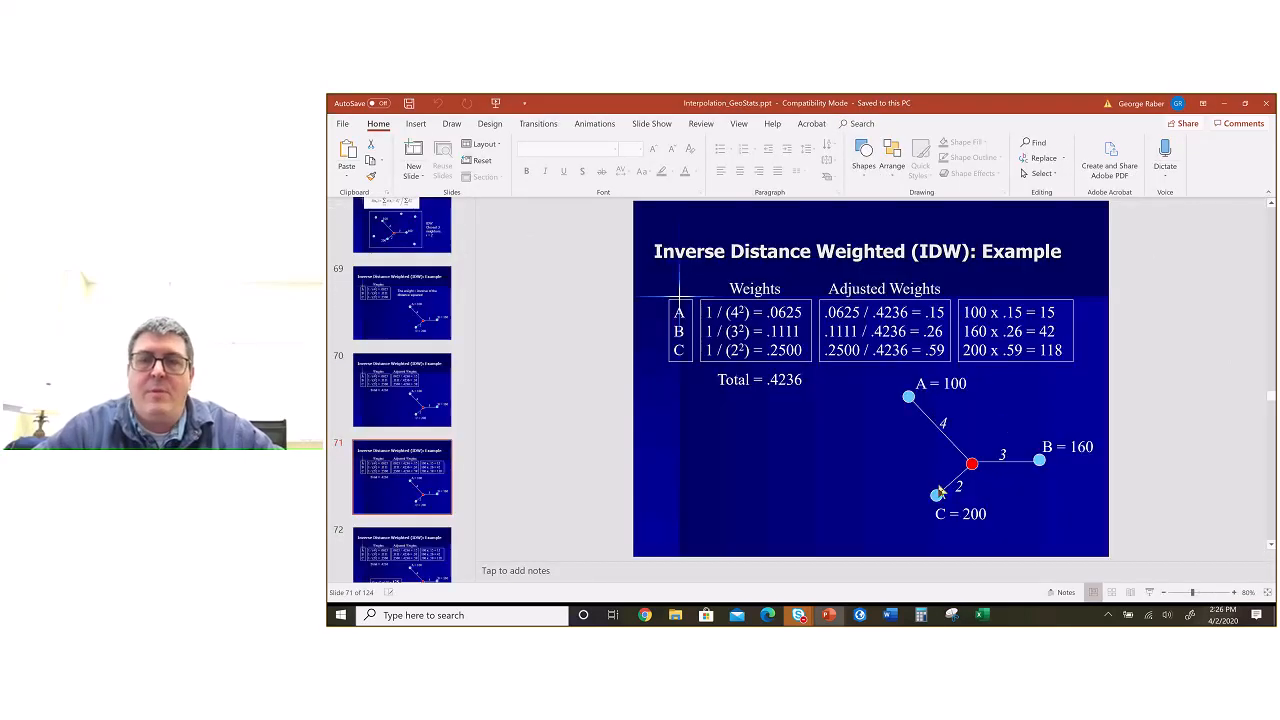
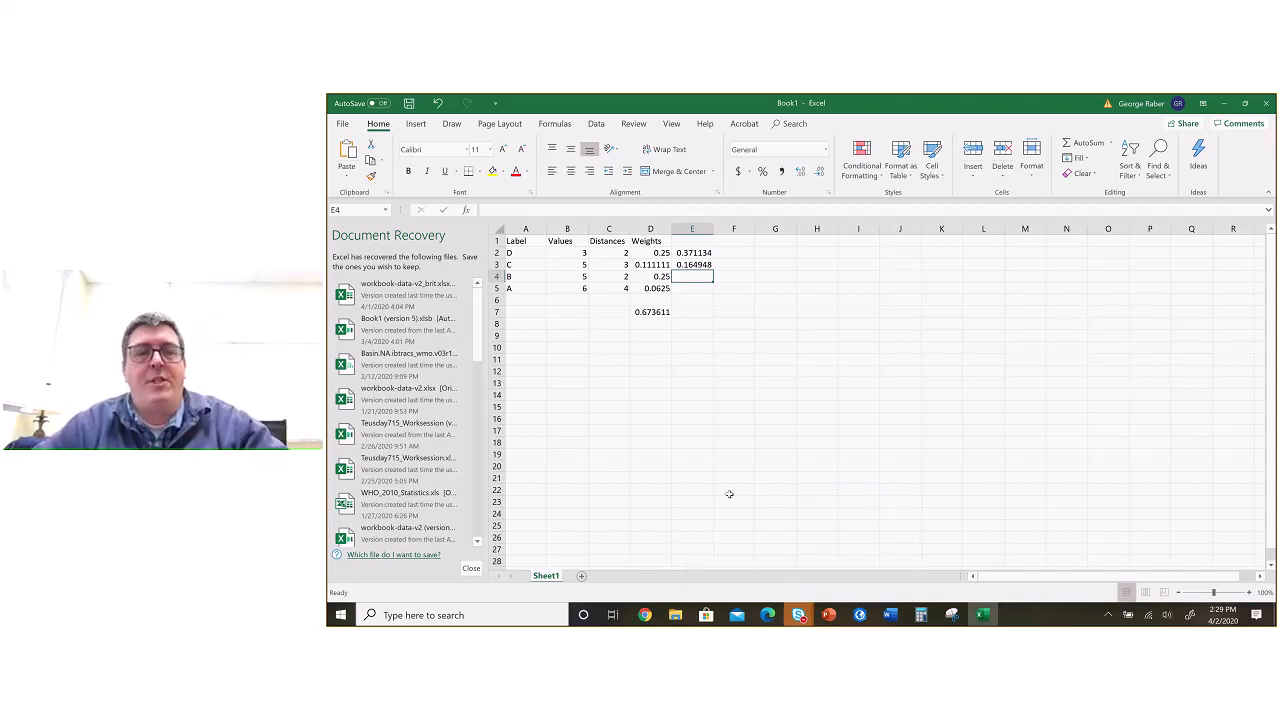
Step: Switch to the ex7 Word document and review the IDW diagram alongside question 1 (radius m, r = 2) and question 2 (three nearest neighbors, r = 3)
{"action": "key", "text": "alt+Tab"}
{"action": "key", "text": "alt+Tab"}
{"action": "key", "text": "alt+Tab"}
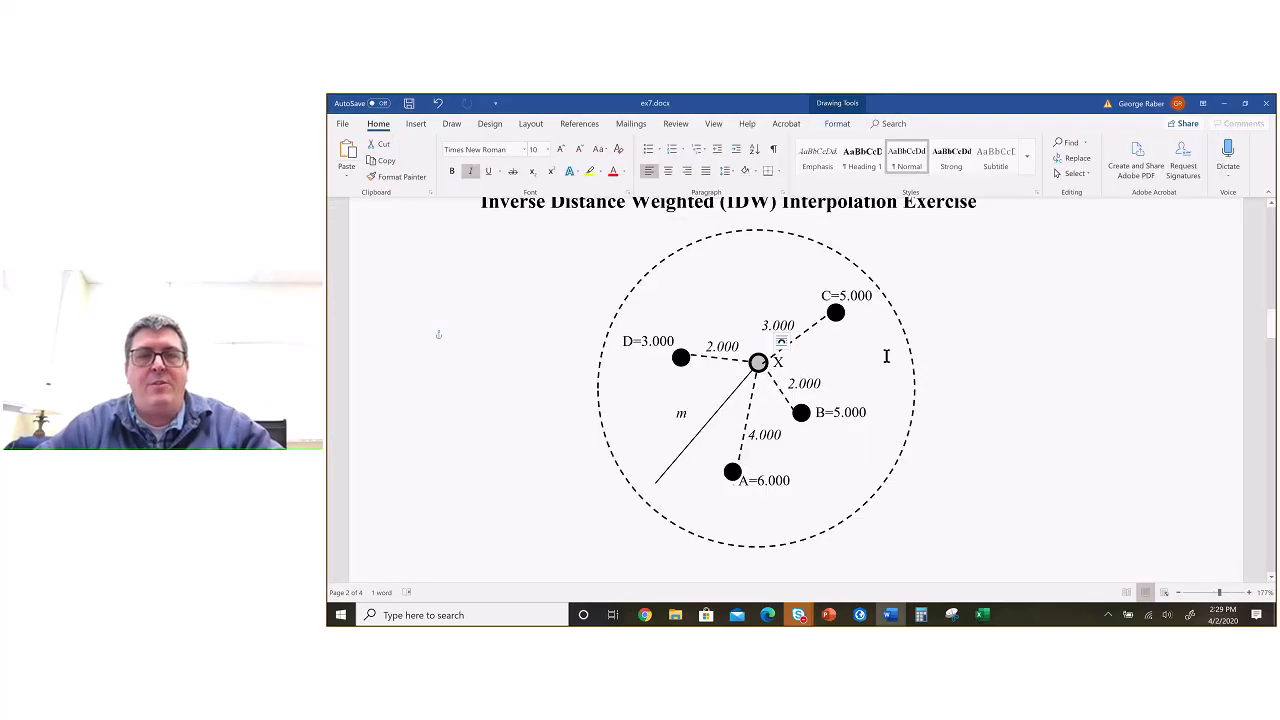
{"action": "scroll", "coordinate": [886, 356], "scroll_direction": "down", "scroll_amount": 5}
{"action": "left_click", "coordinate": [700, 331]}
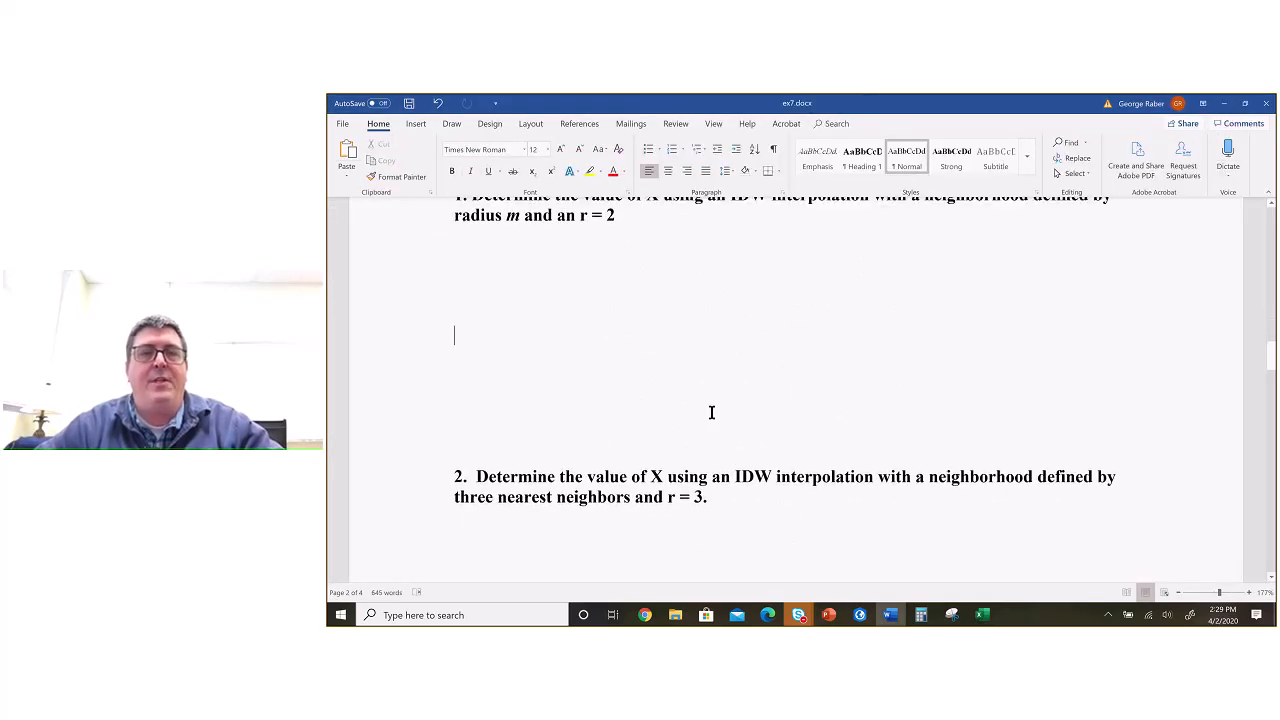
{"action": "left_click", "coordinate": [639, 556]}
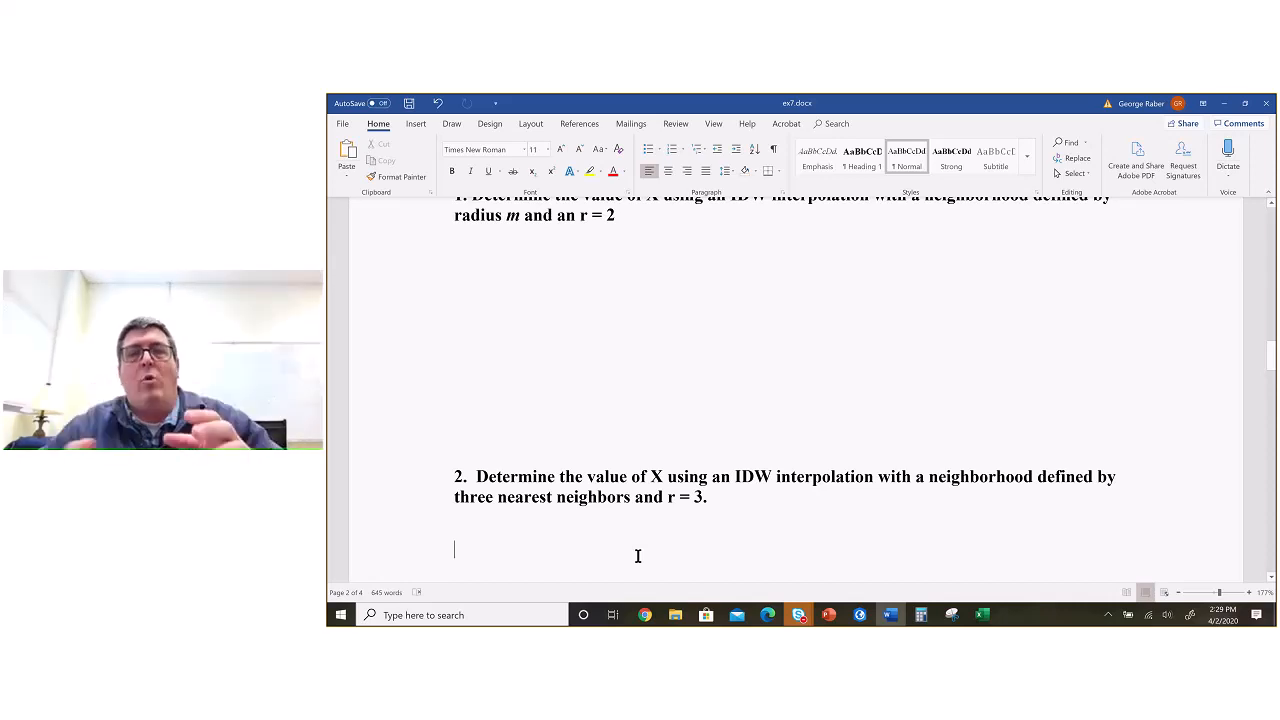
{"action": "scroll", "coordinate": [606, 386], "scroll_direction": "up", "scroll_amount": 2}
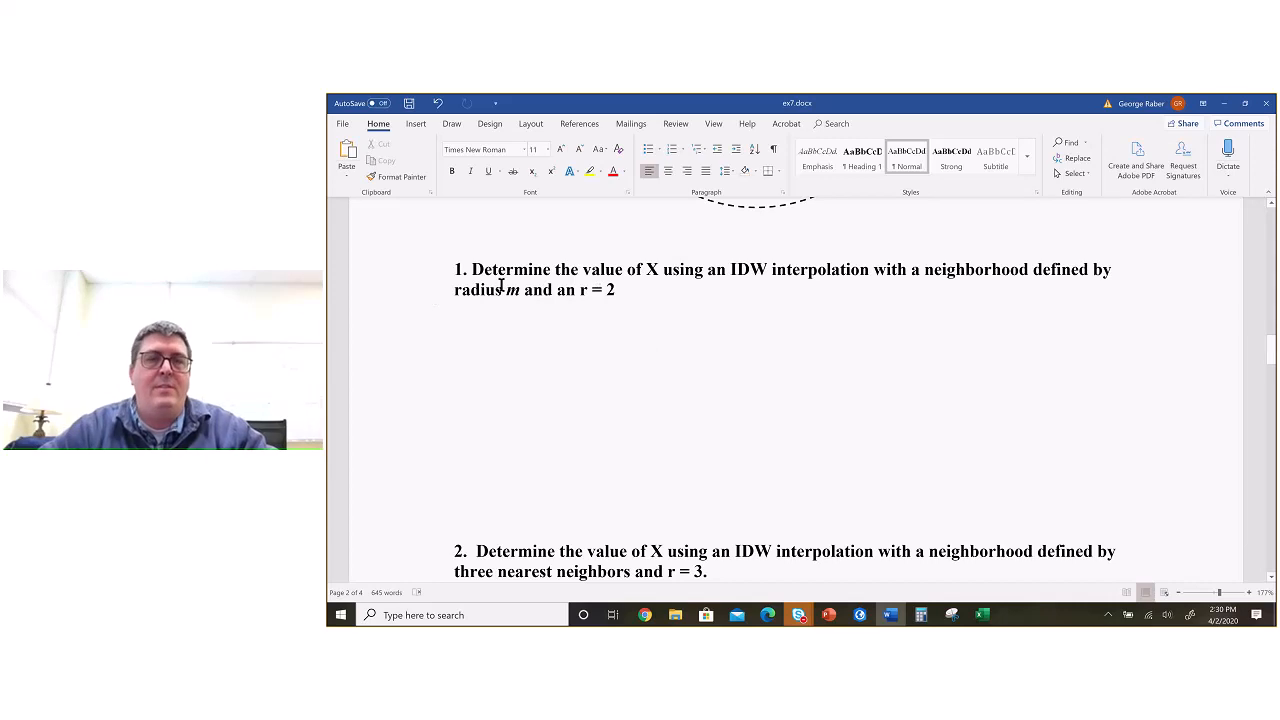
{"action": "scroll", "coordinate": [632, 330], "scroll_direction": "up", "scroll_amount": 5}
{"action": "scroll", "coordinate": [632, 332], "scroll_direction": "up", "scroll_amount": 1}
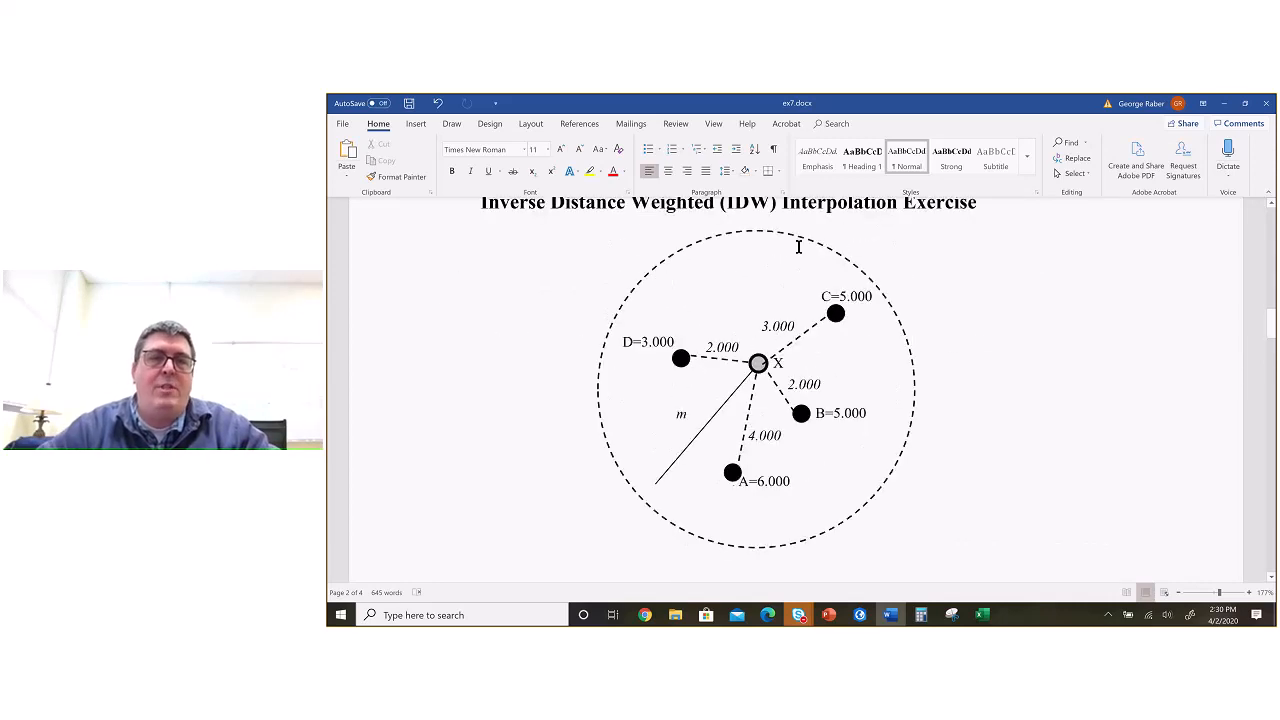
{"action": "scroll", "coordinate": [827, 393], "scroll_direction": "down", "scroll_amount": 8}
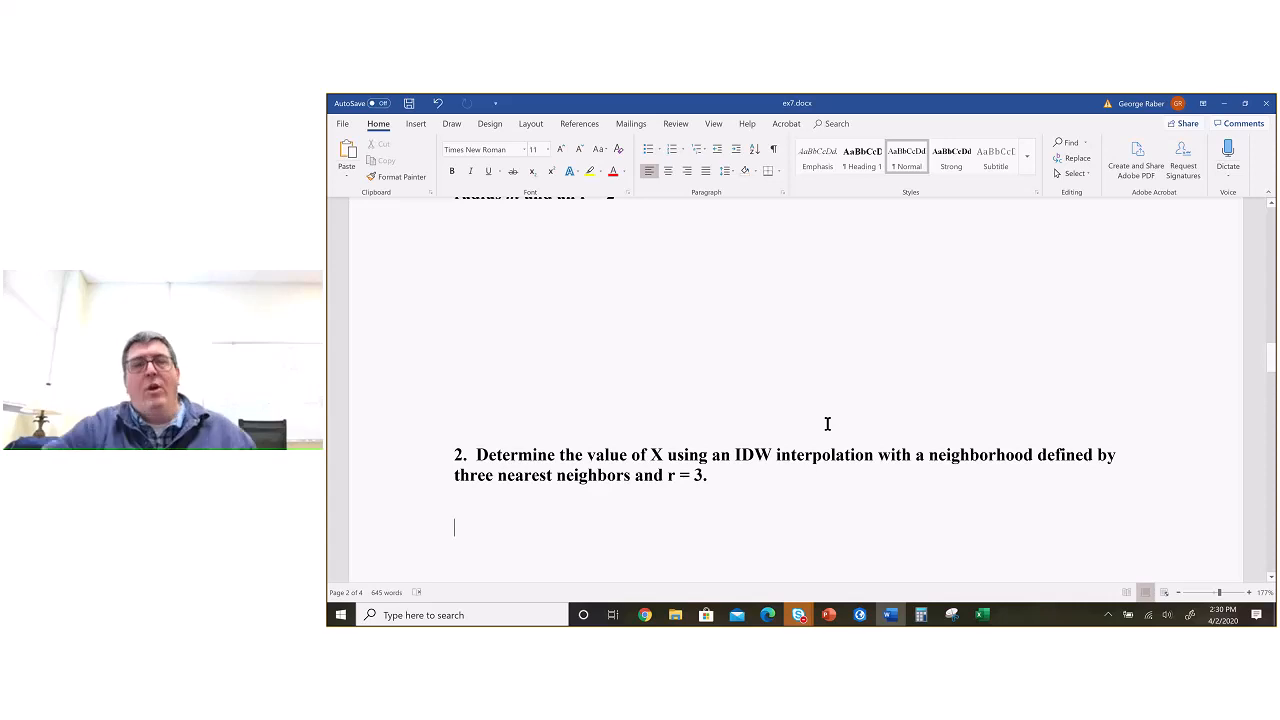
{"action": "scroll", "coordinate": [827, 424], "scroll_direction": "up", "scroll_amount": 2}
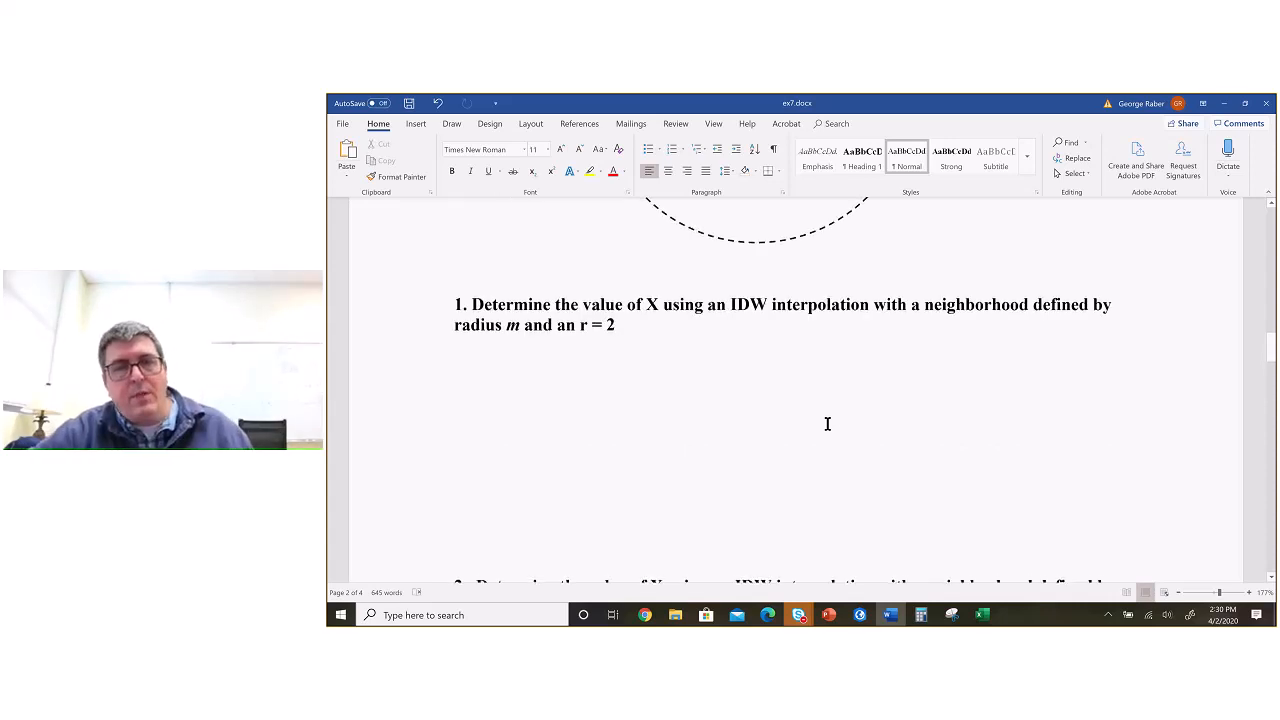
{"action": "scroll", "coordinate": [827, 424], "scroll_direction": "down", "scroll_amount": 1}
{"action": "scroll", "coordinate": [827, 424], "scroll_direction": "down", "scroll_amount": 1}
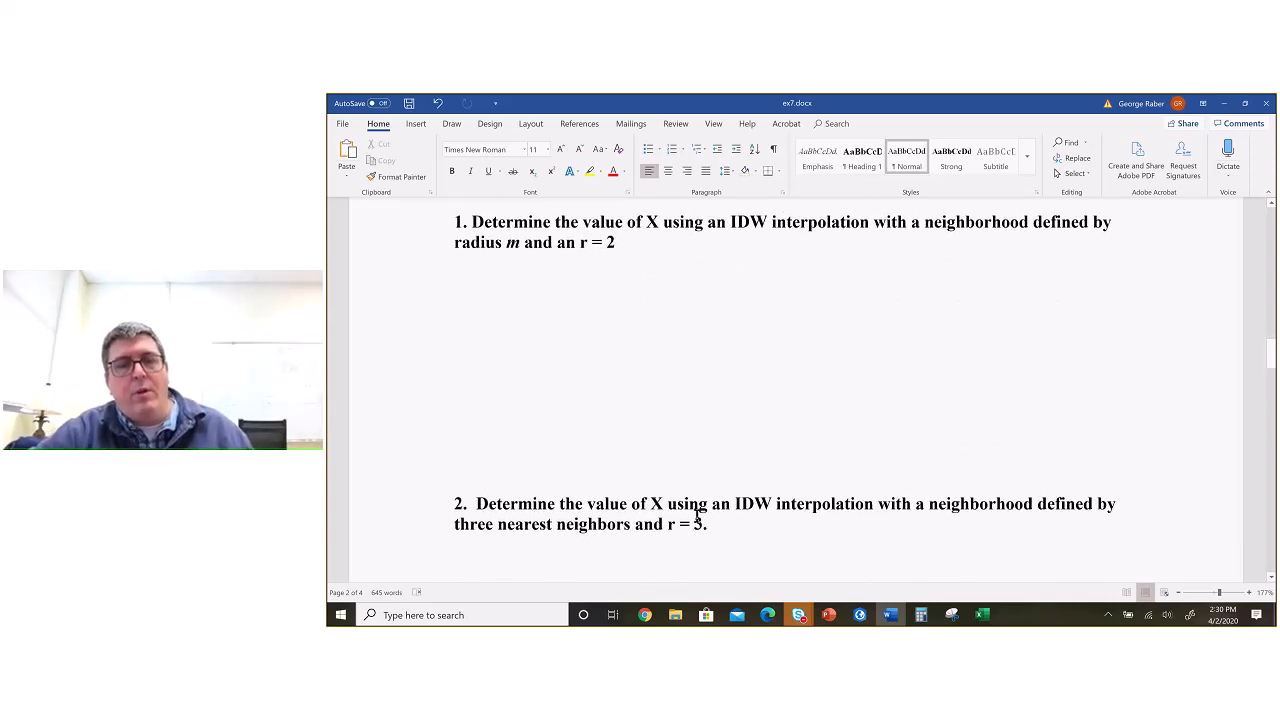
{"action": "scroll", "coordinate": [709, 523], "scroll_direction": "up", "scroll_amount": 5}
{"action": "scroll", "coordinate": [740, 363], "scroll_direction": "up", "scroll_amount": 5}
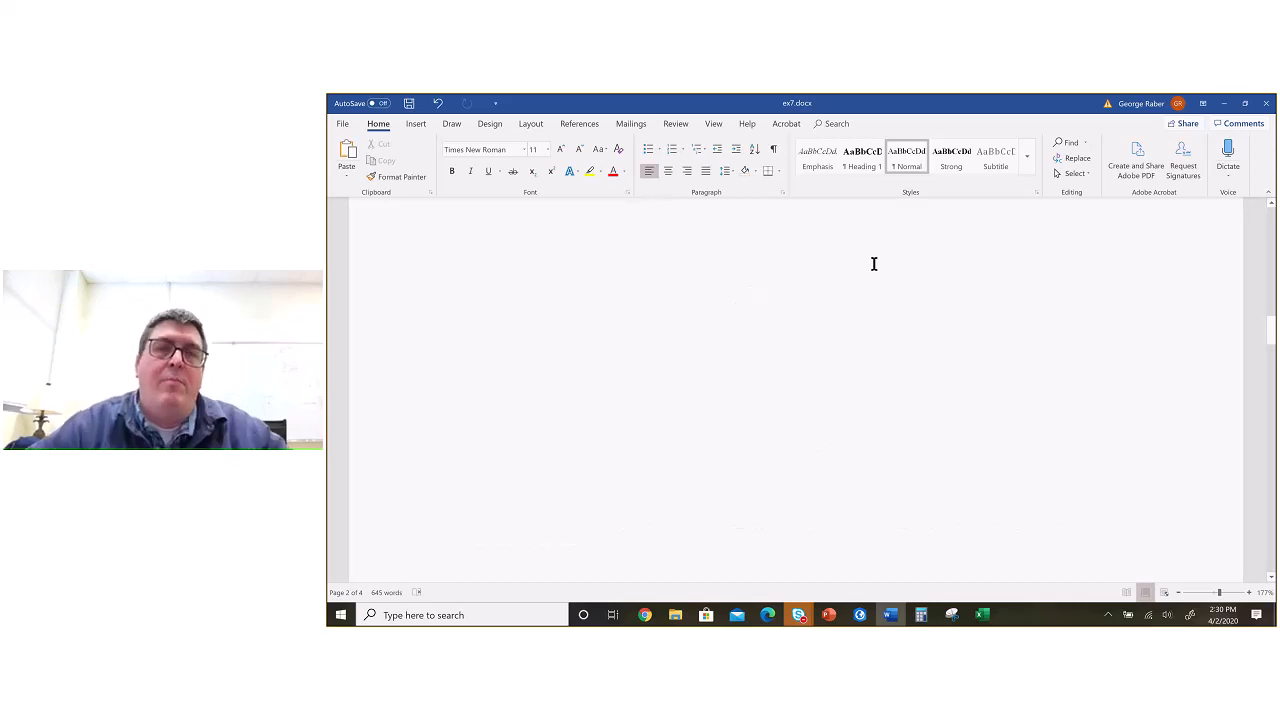
Step: Return to the Excel workbook, check the Skype class meeting window, and bring the worksheet back to the front
{"action": "key", "text": "alt+Tab"}
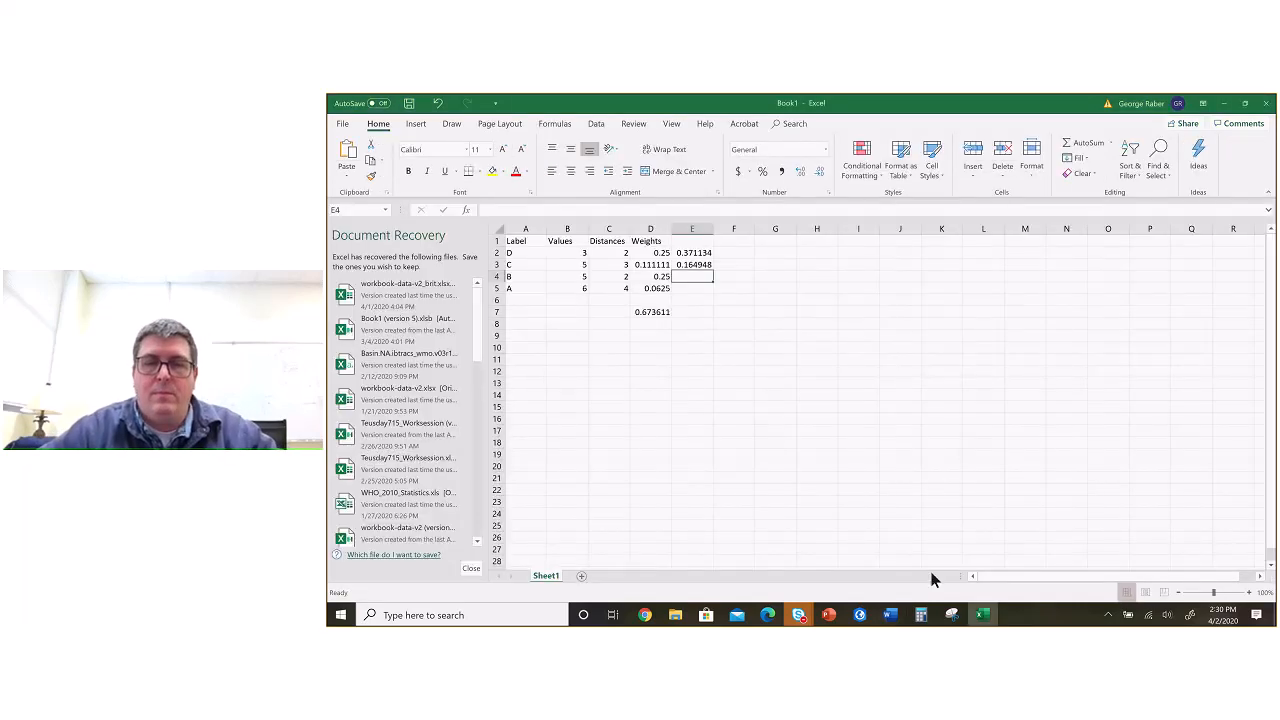
{"action": "mouse_move", "coordinate": [800, 618]}
{"action": "left_click", "coordinate": [810, 580]}
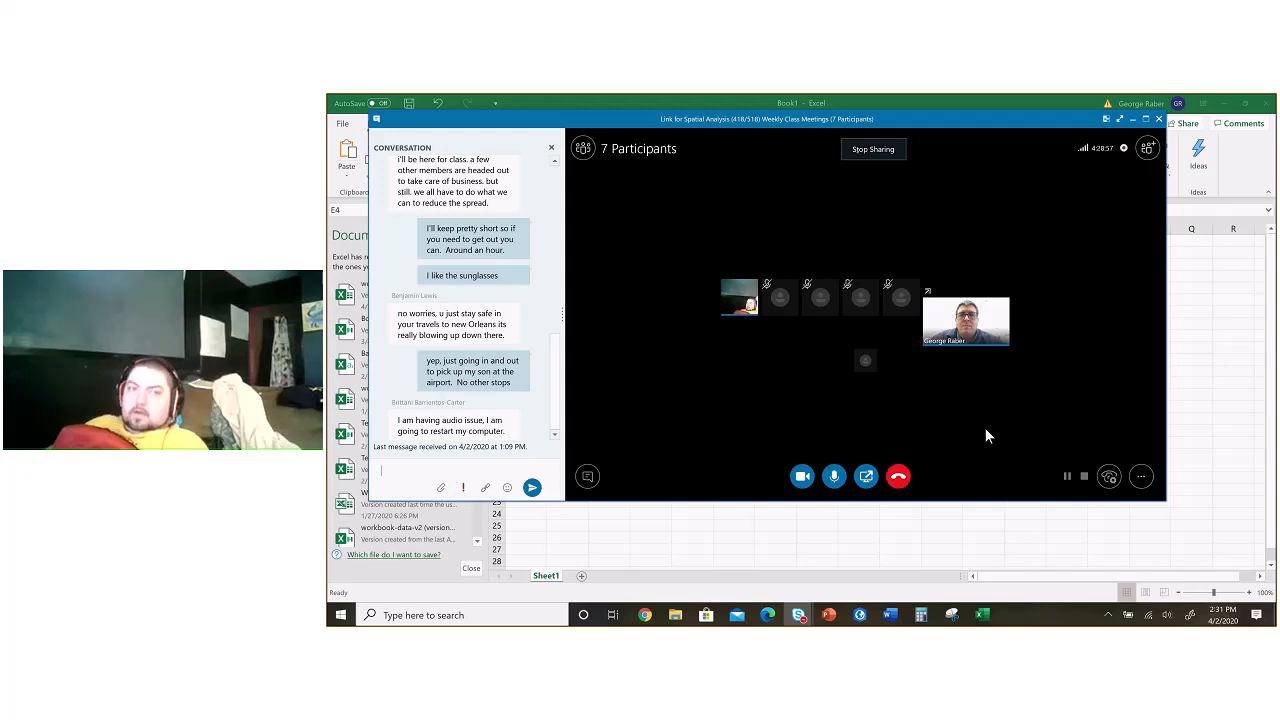
{"action": "left_click", "coordinate": [1188, 415]}
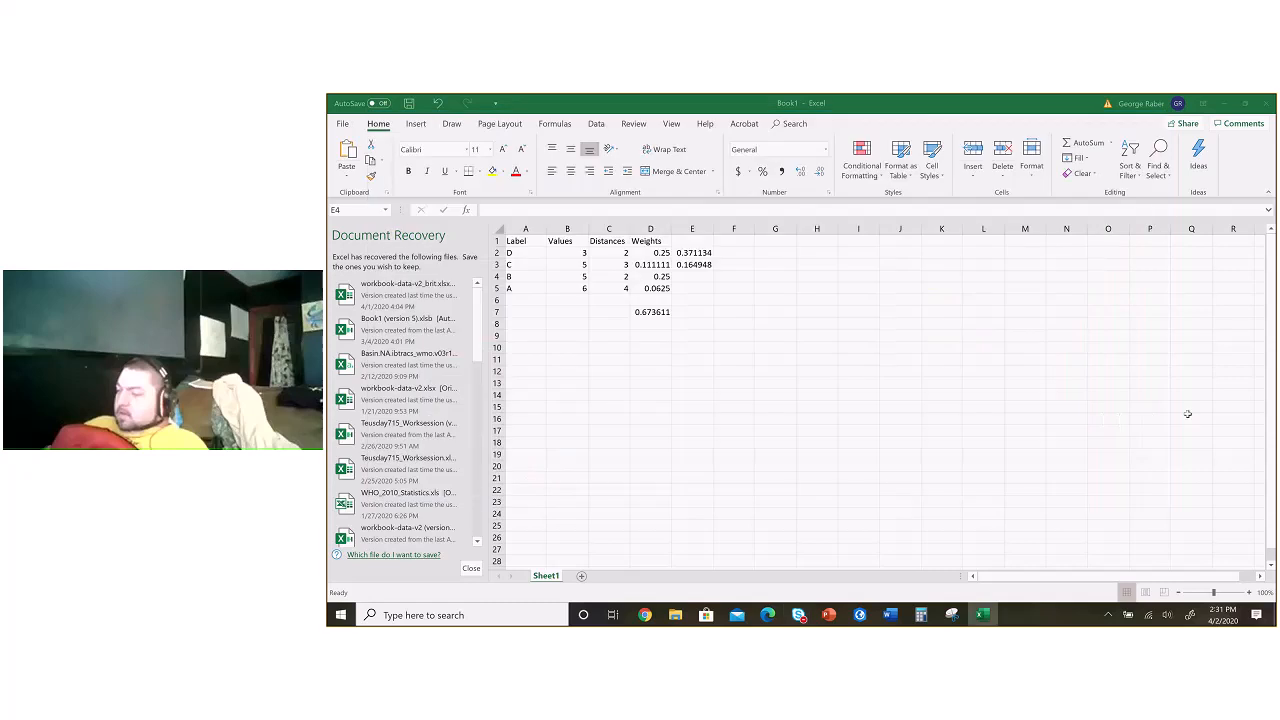
Step: Check the weights in D2:D5 against the sum formula in cell D7
{"action": "left_click", "coordinate": [651, 312]}
{"action": "left_click_drag", "start_coordinate": [652, 253], "coordinate": [650, 288]}
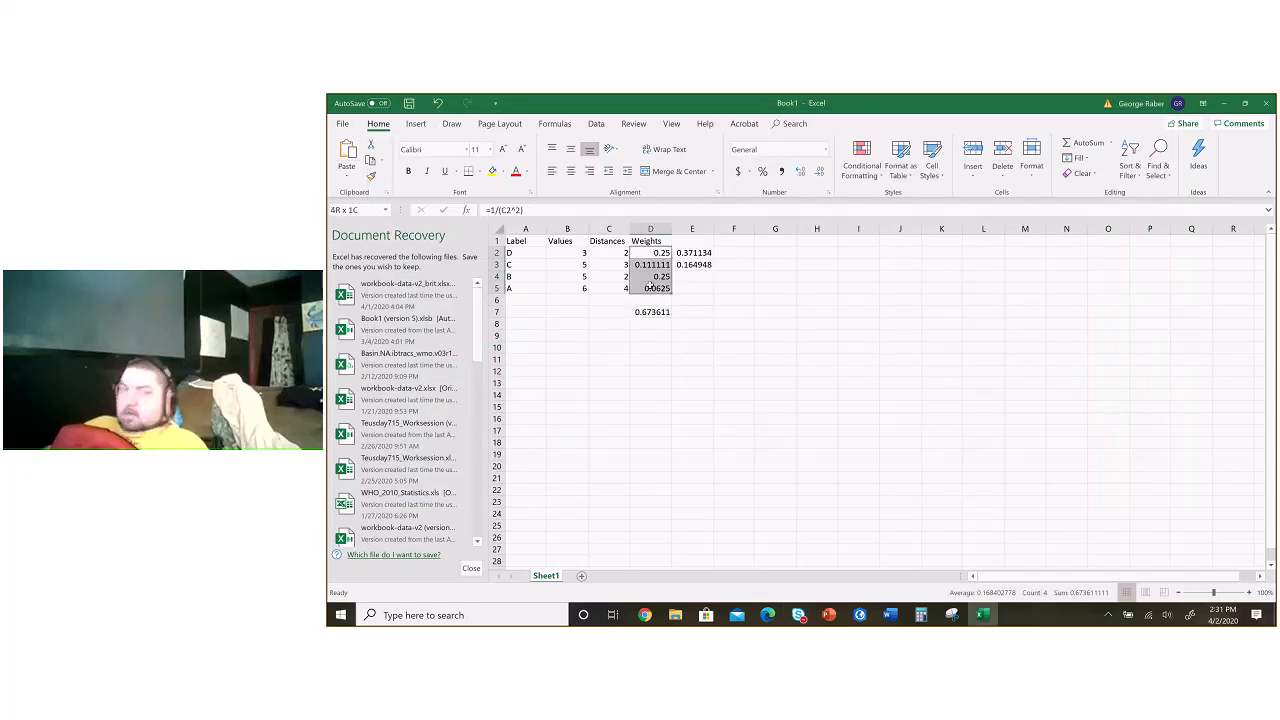
{"action": "left_click", "coordinate": [651, 312]}
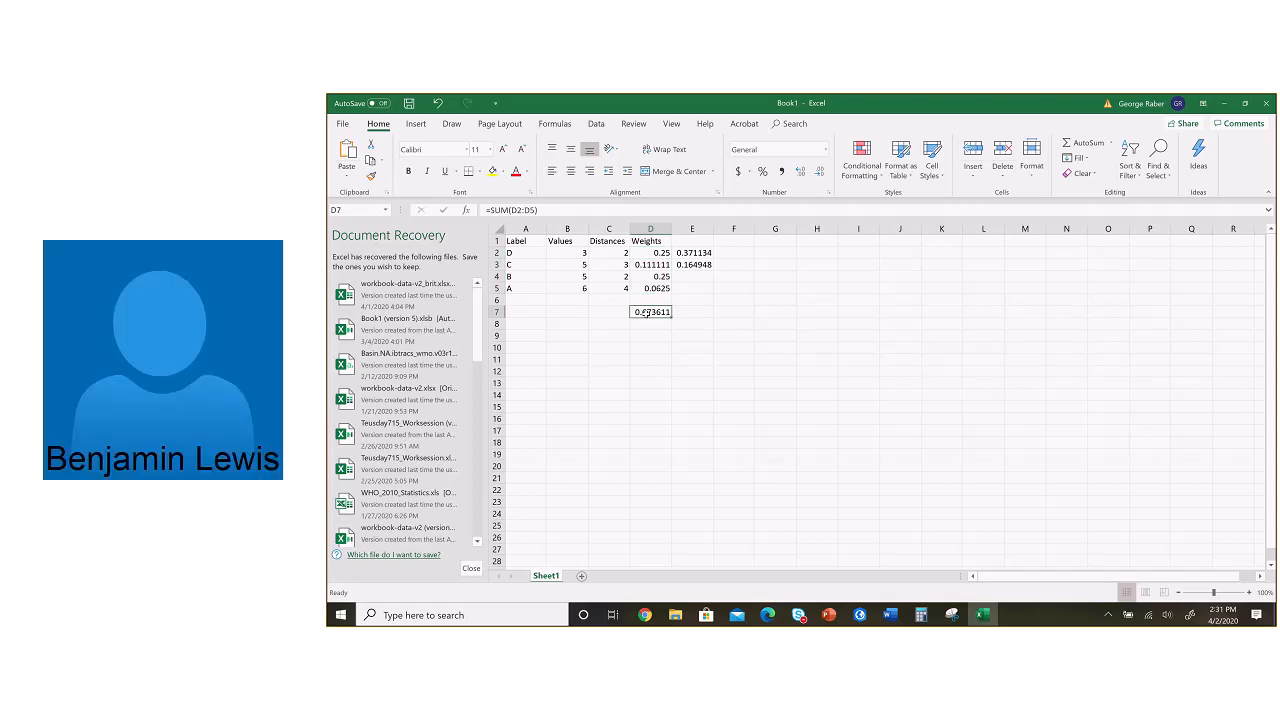
Step: Enter the header "Weight * Values" in cell E1 and widen column E to fit it
{"action": "left_click", "coordinate": [702, 241]}
{"action": "type", "text": "Weig"}
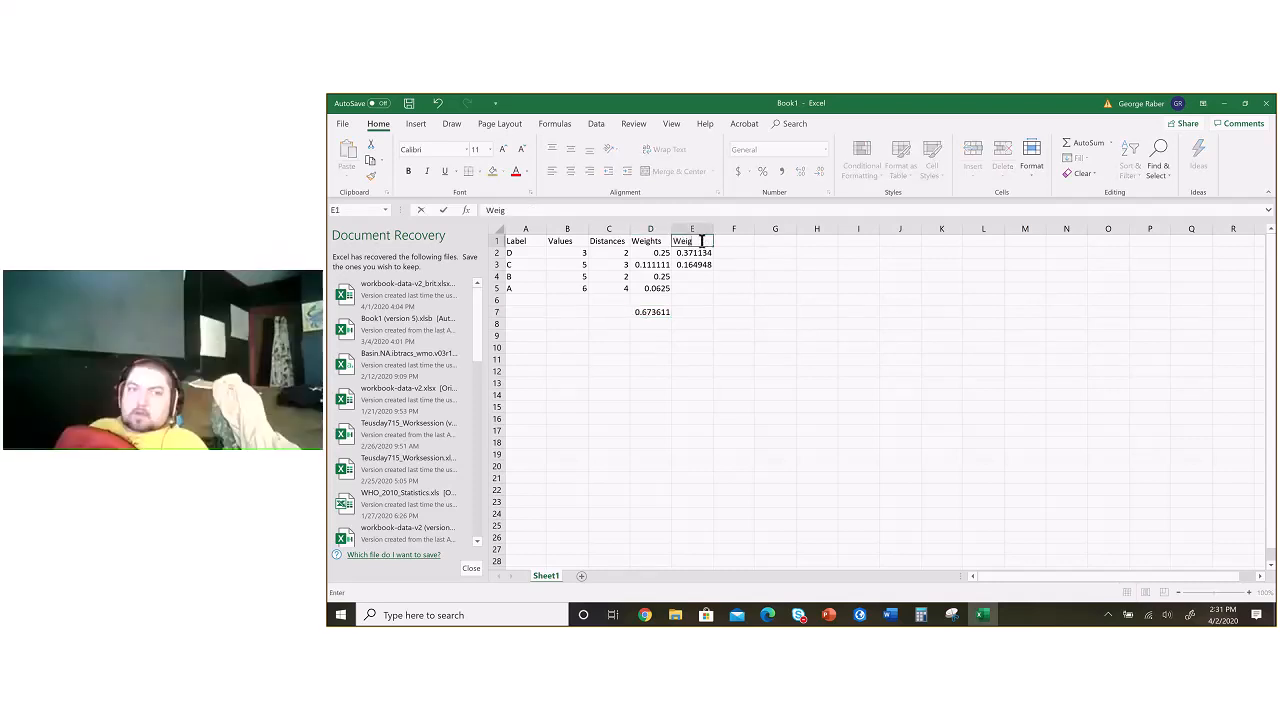
{"action": "type", "text": "ht *"}
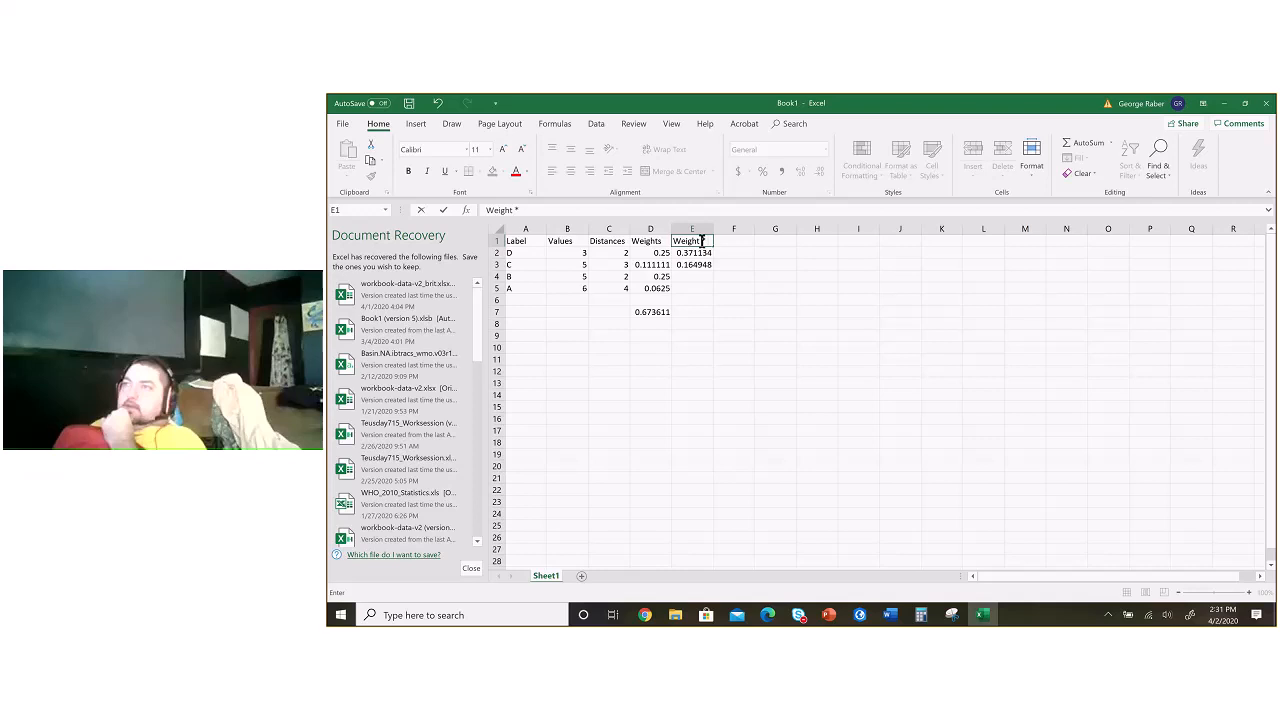
{"action": "type", "text": " Va"}
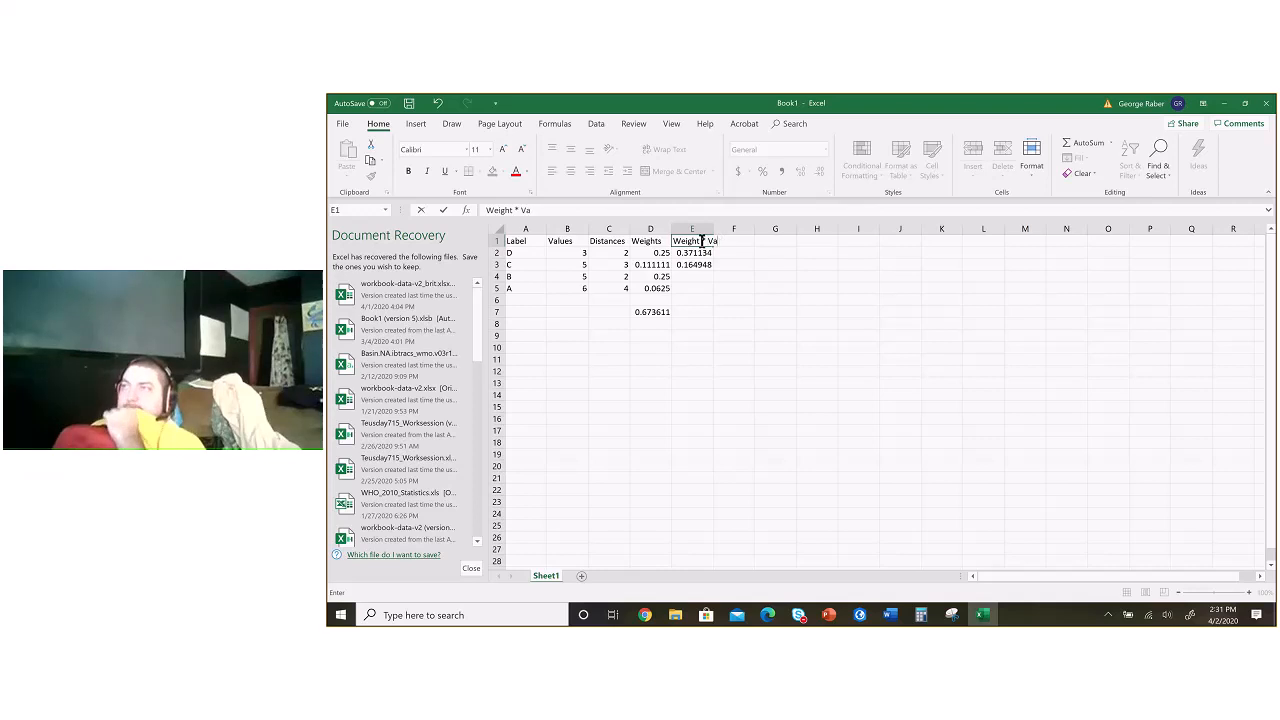
{"action": "type", "text": "l"}
{"action": "left_click", "coordinate": [722, 243]}
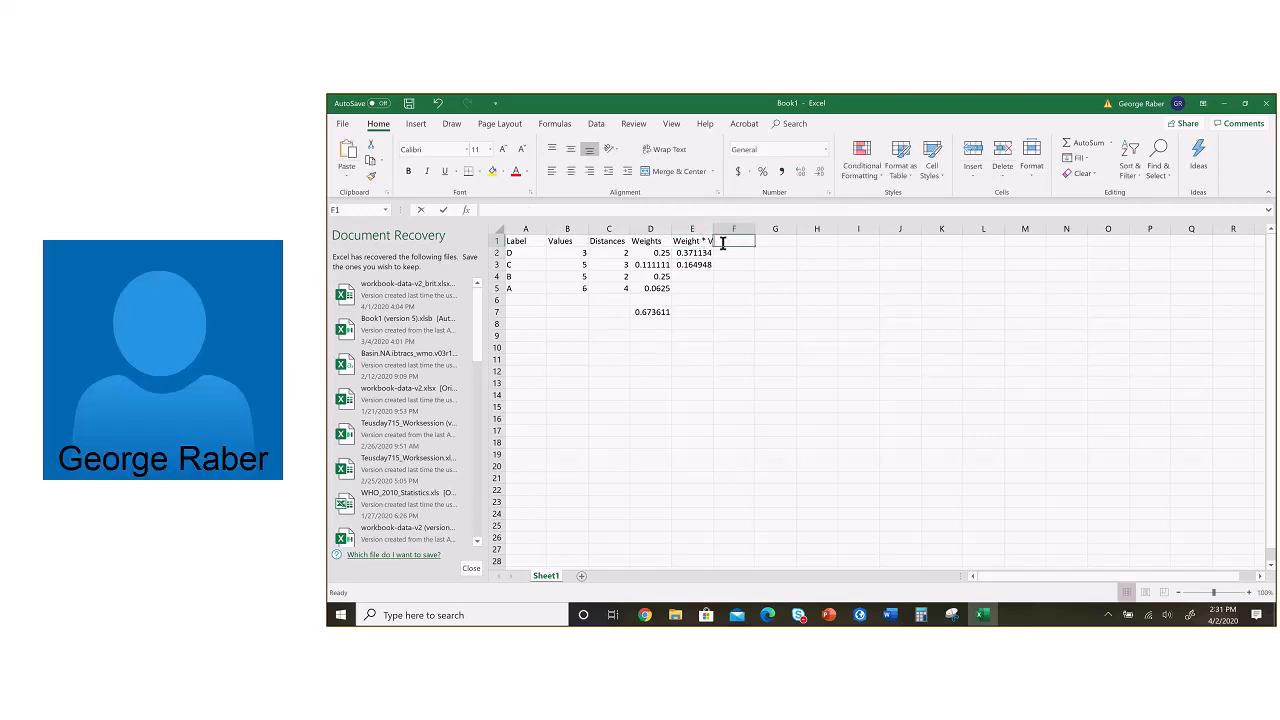
{"action": "left_click", "coordinate": [700, 241]}
{"action": "left_click", "coordinate": [531, 210]}
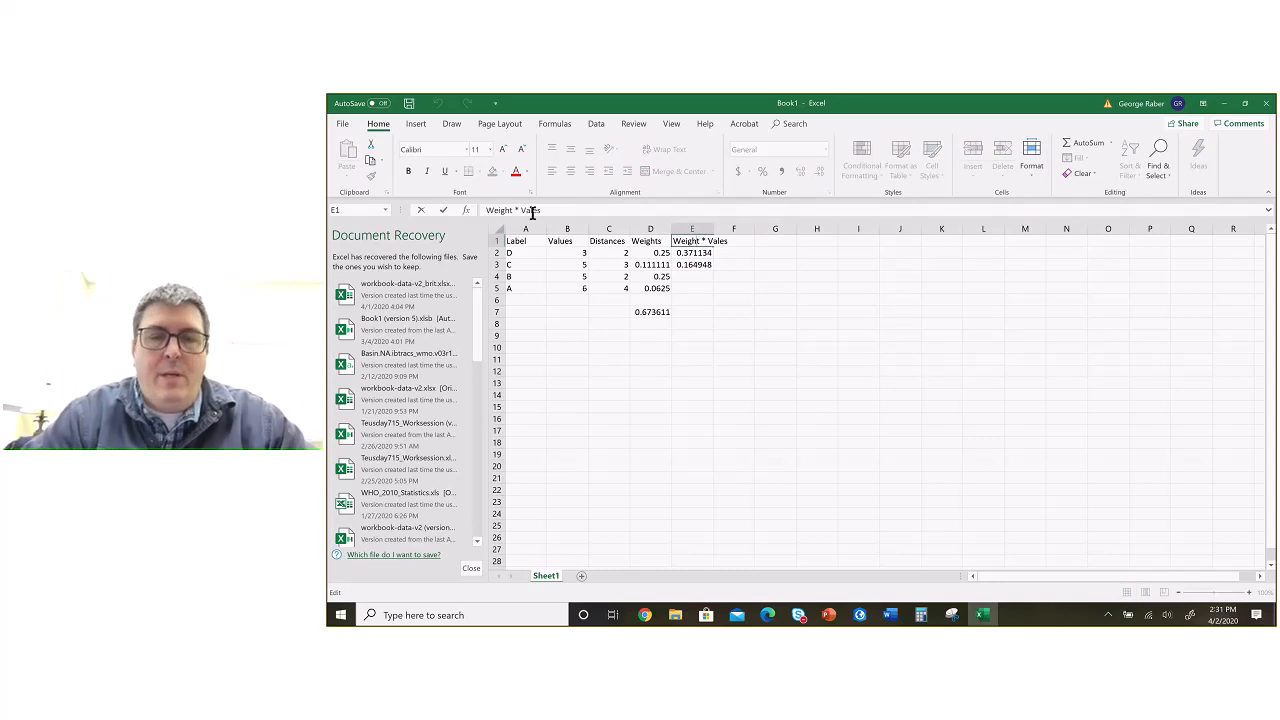
{"action": "type", "text": "u"}
{"action": "key", "text": "Return"}
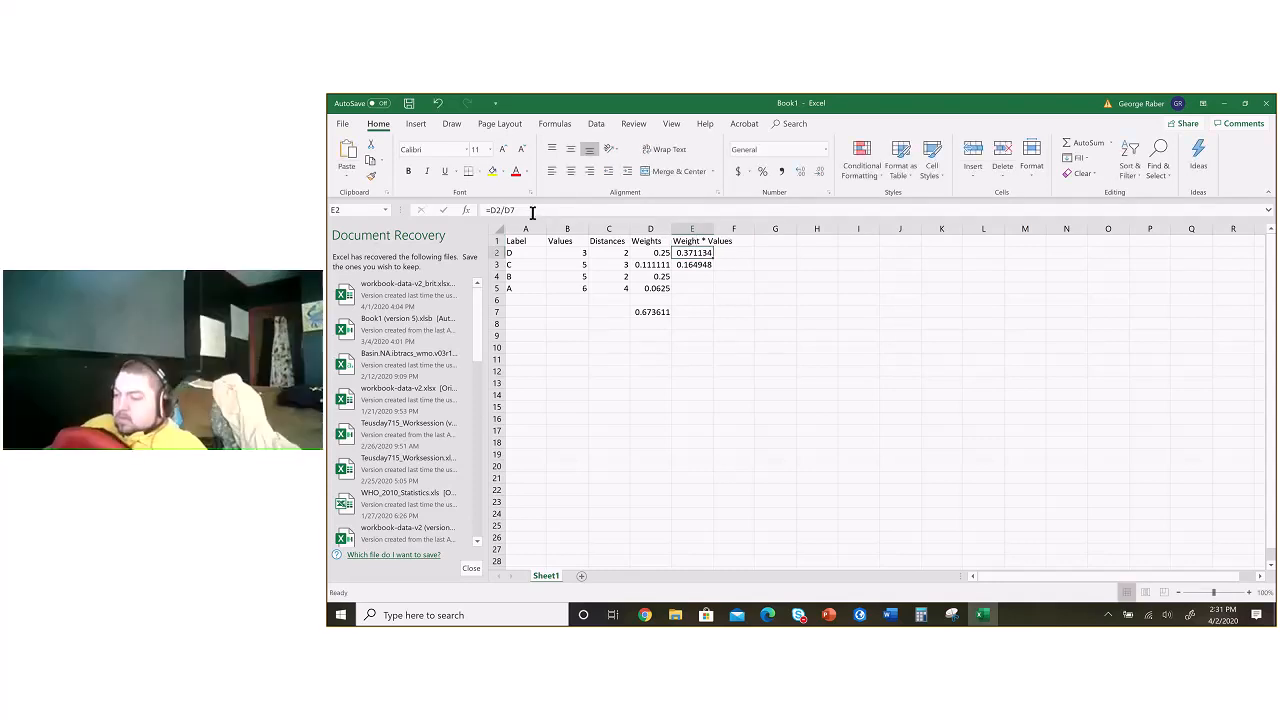
{"action": "left_click_drag", "start_coordinate": [715, 229], "coordinate": [734, 229]}
Step: Clear the adjusted-weight formulas for points D and C from cells E2 and E3
{"action": "key", "text": "Delete"}
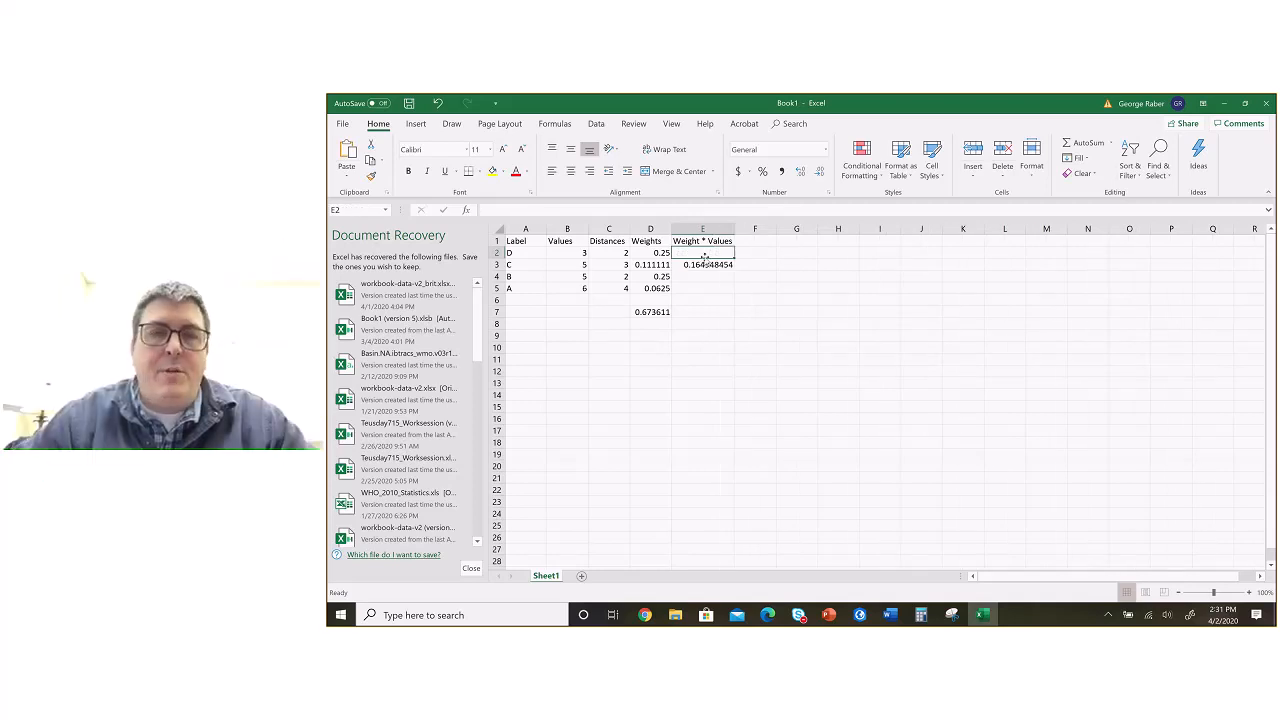
{"action": "left_click", "coordinate": [704, 265]}
{"action": "key", "text": "Delete"}
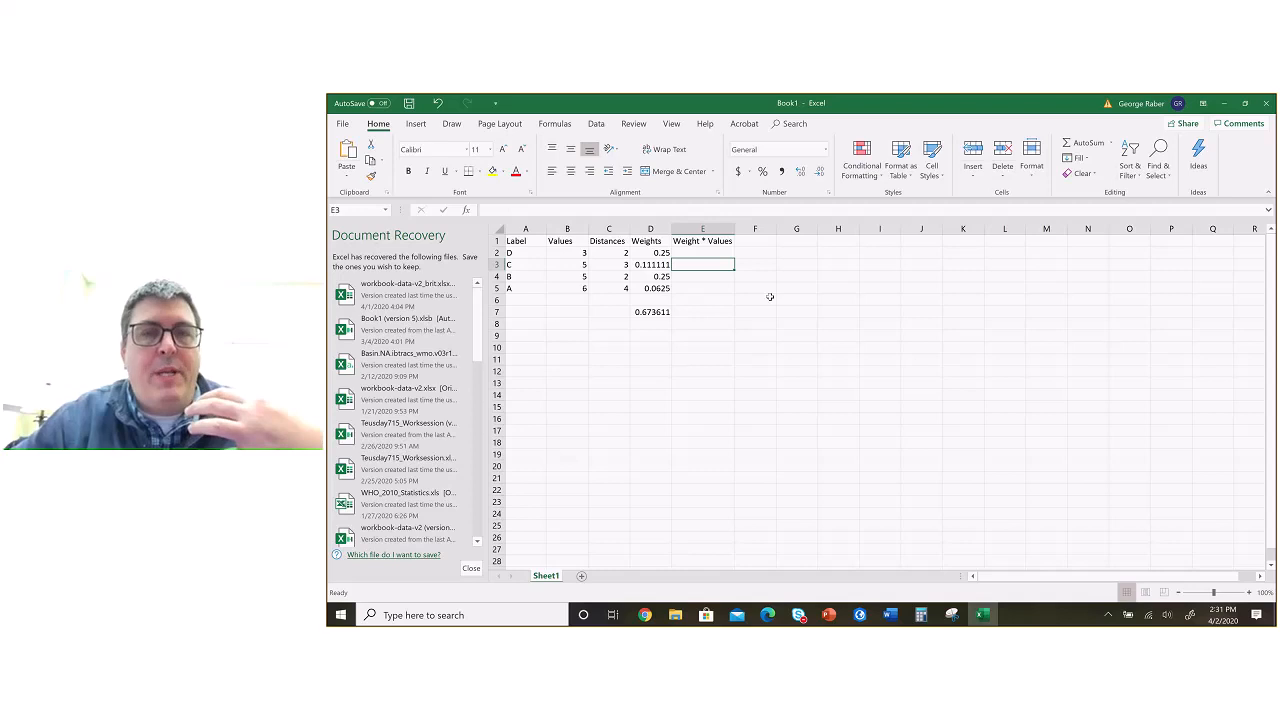
Step: Multiply point D's weight by its value in E2 with =D2*B2 and fill the formula down through E5
{"action": "key", "text": "Up"}
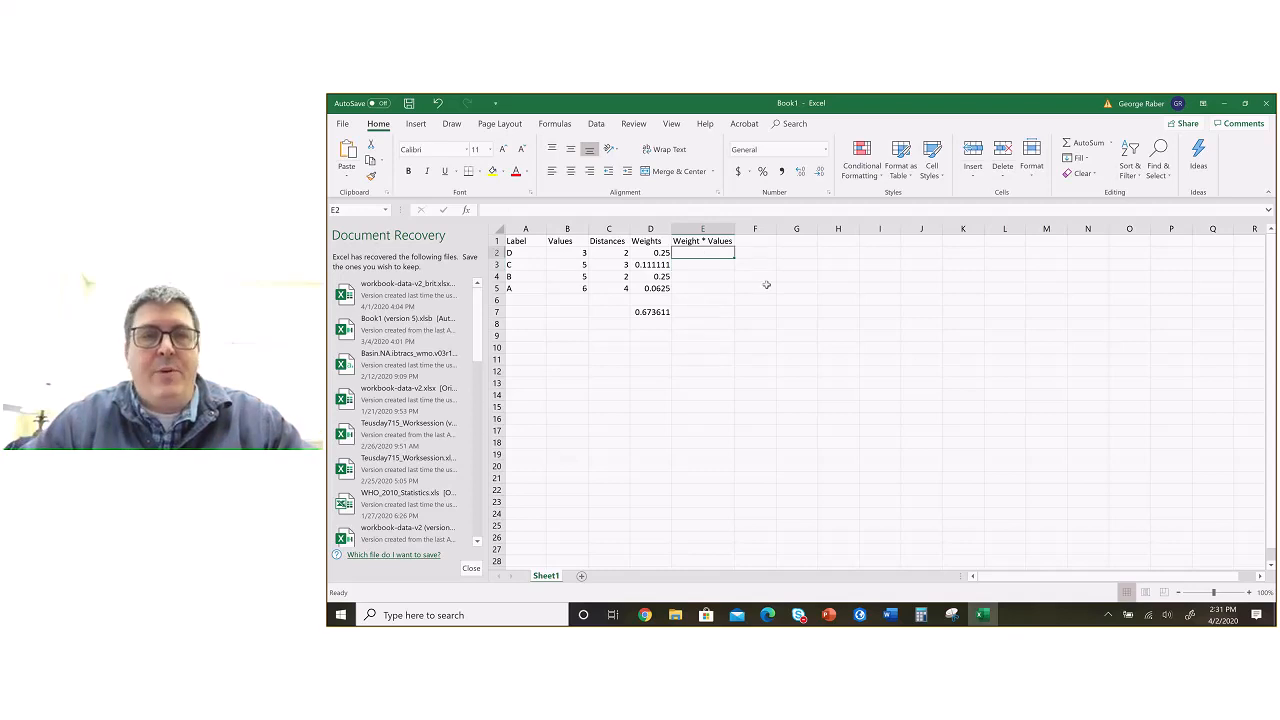
{"action": "type", "text": "="}
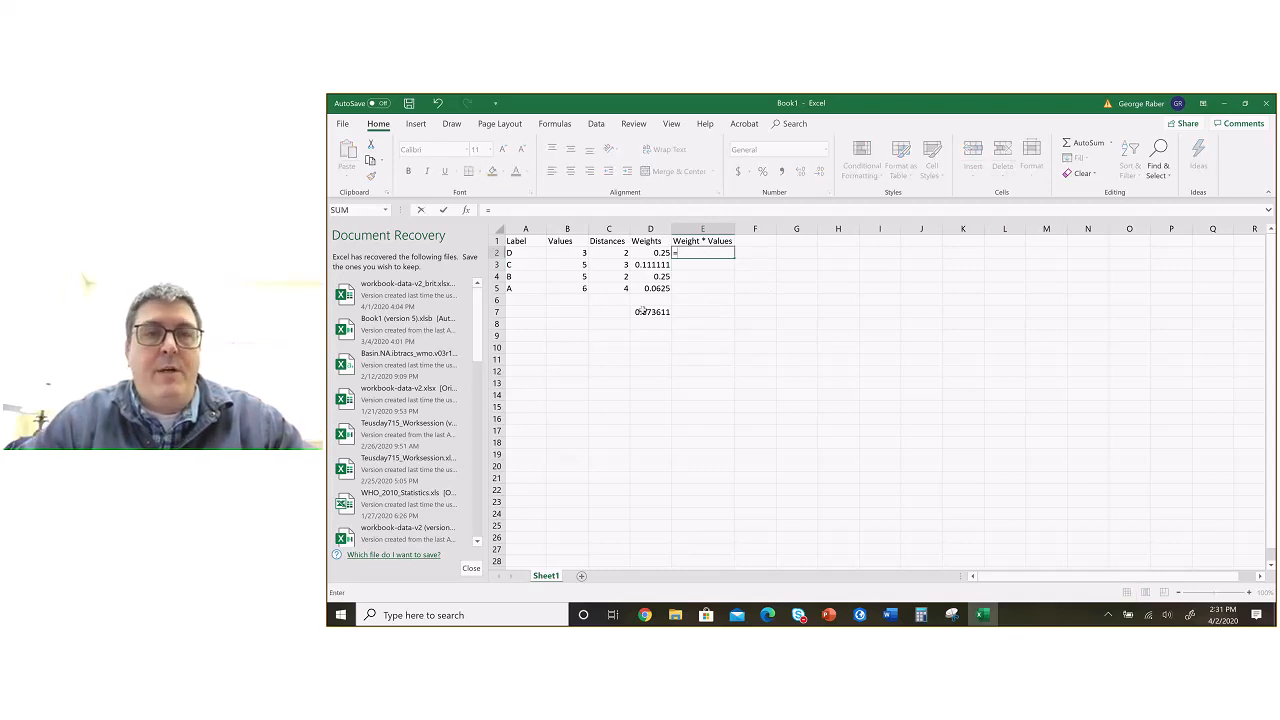
{"action": "left_click", "coordinate": [647, 254]}
{"action": "type", "text": "*"}
{"action": "left_click", "coordinate": [577, 254]}
{"action": "key", "text": "Return"}
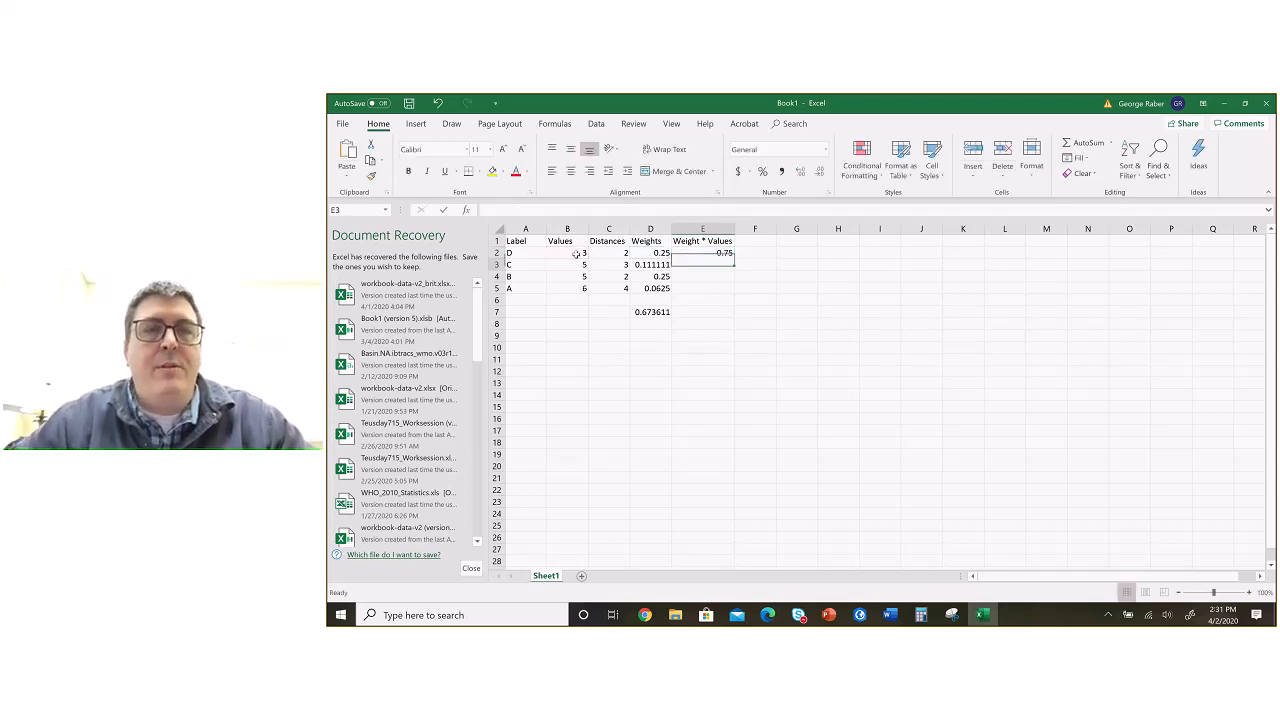
{"action": "left_click", "coordinate": [718, 254]}
{"action": "left_click_drag", "start_coordinate": [733, 258], "coordinate": [730, 298]}
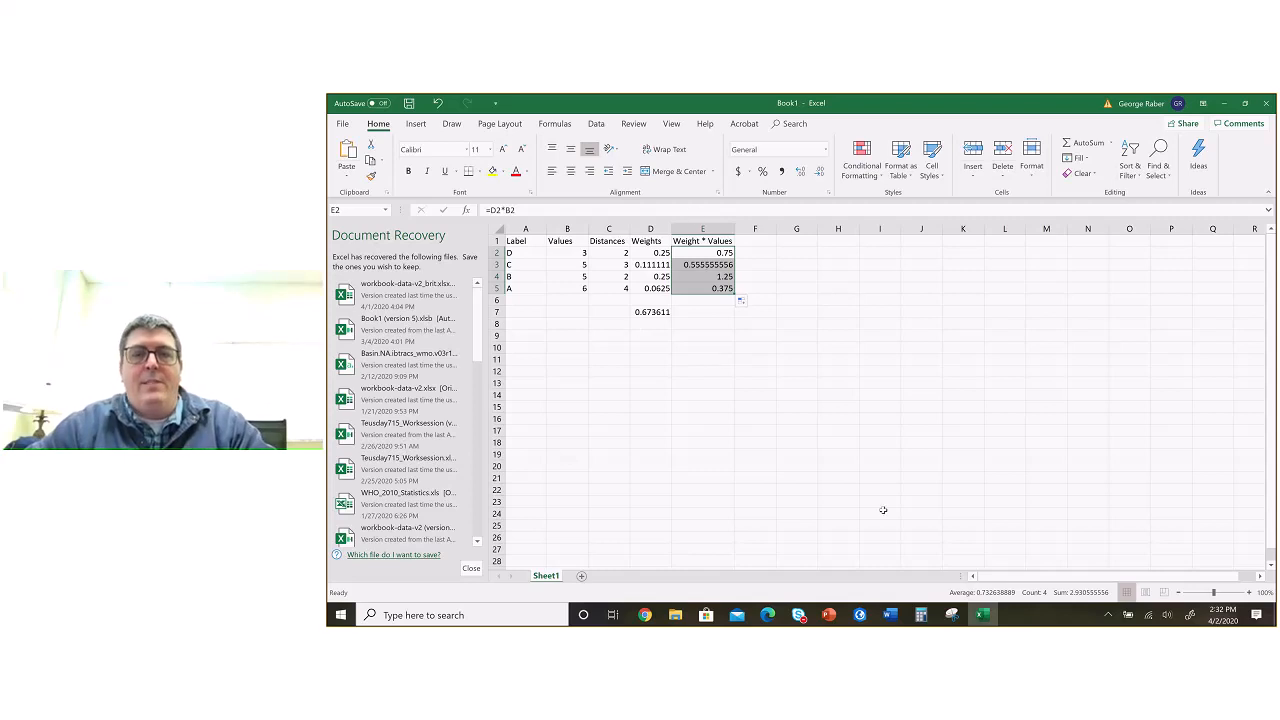
Step: Switch to the PowerPoint presentation and review slide 74's IDW example that multiplies weights by values
{"action": "key", "text": "alt+Tab"}
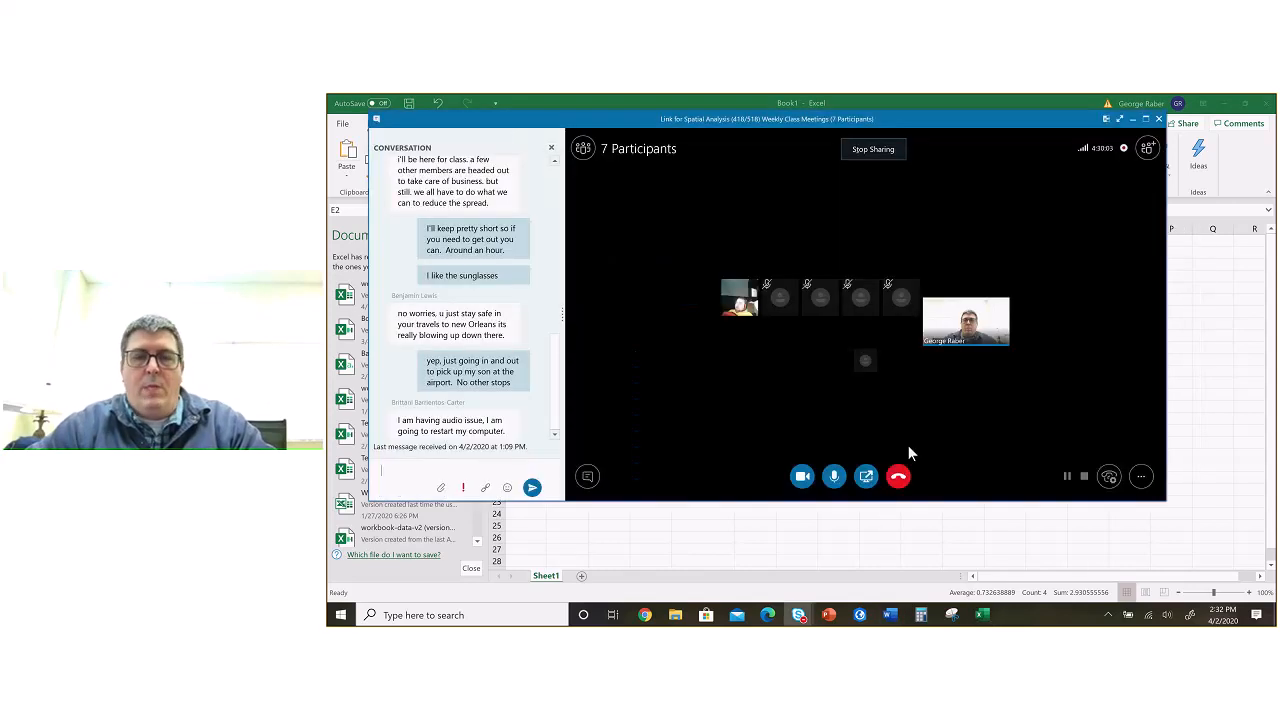
{"action": "key", "text": "alt+Tab"}
{"action": "left_click", "coordinate": [829, 615]}
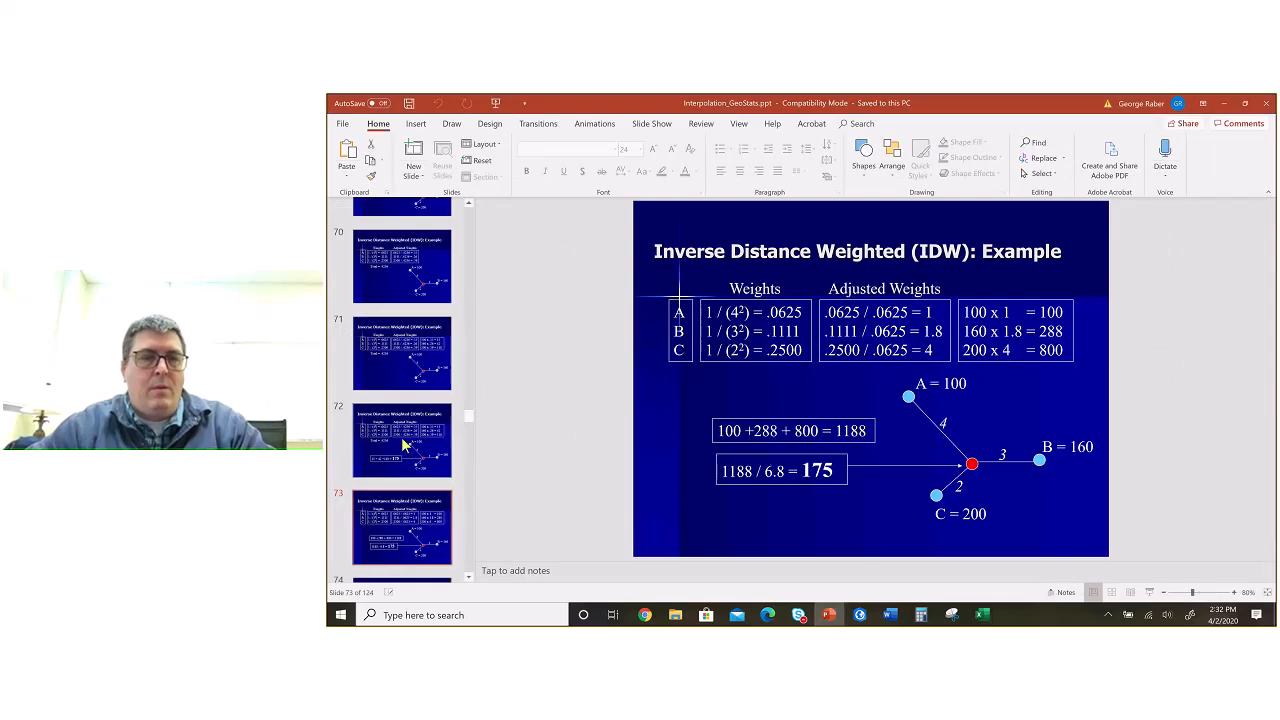
{"action": "scroll", "coordinate": [440, 445], "scroll_direction": "down", "scroll_amount": 2}
{"action": "left_click", "coordinate": [424, 458]}
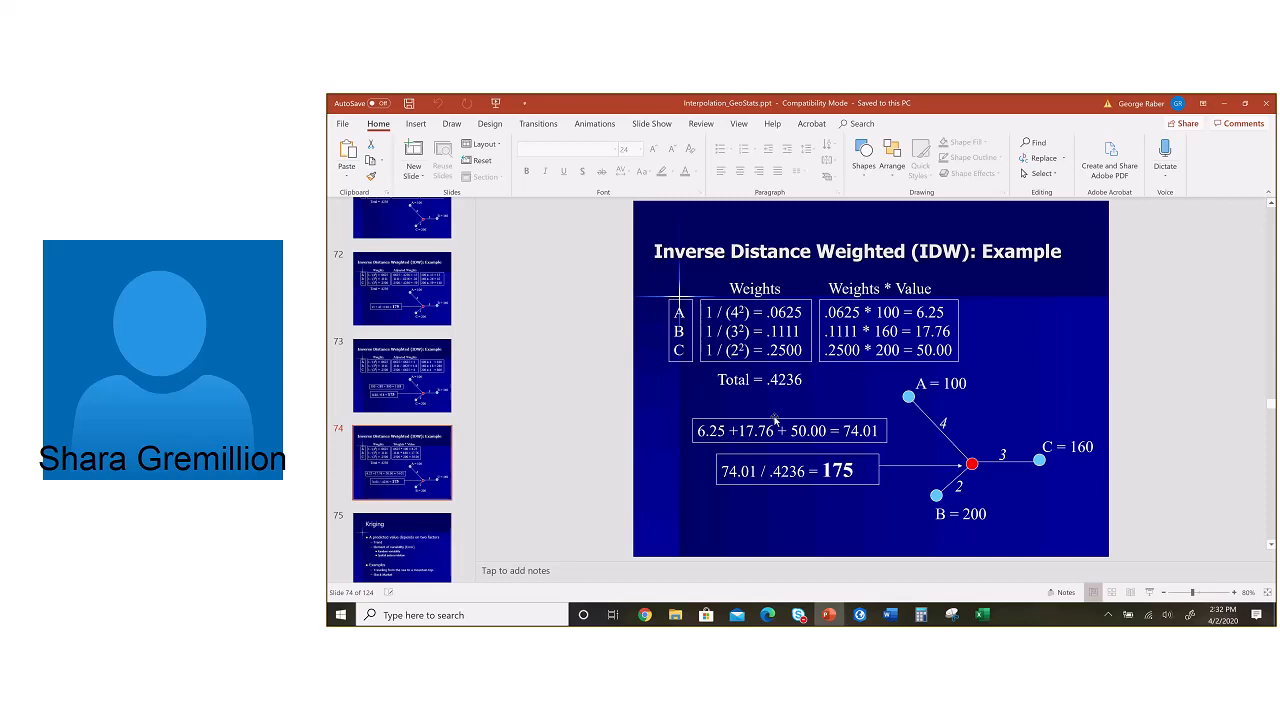
Step: Return to the Excel workbook and inspect the formulas in the Weight * Values column and in weight cell D2
{"action": "key", "text": "alt+Tab"}
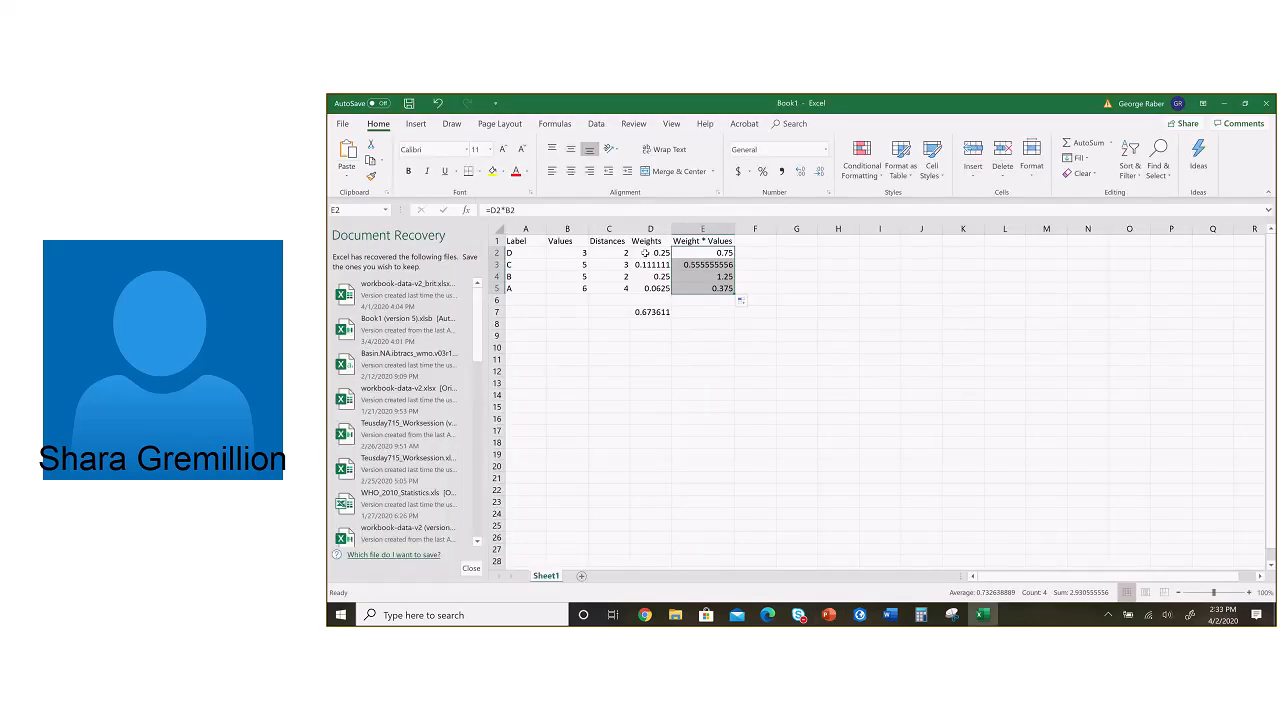
{"action": "key", "text": "Return"}
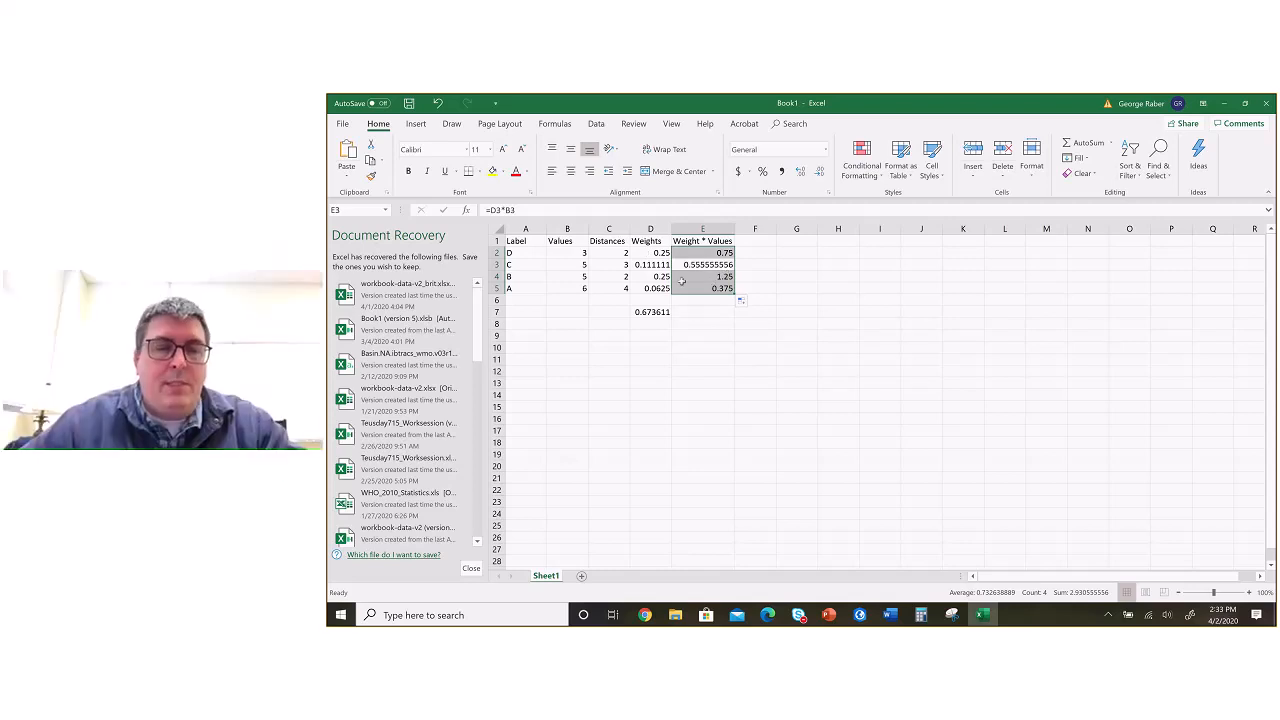
{"action": "left_click", "coordinate": [702, 335]}
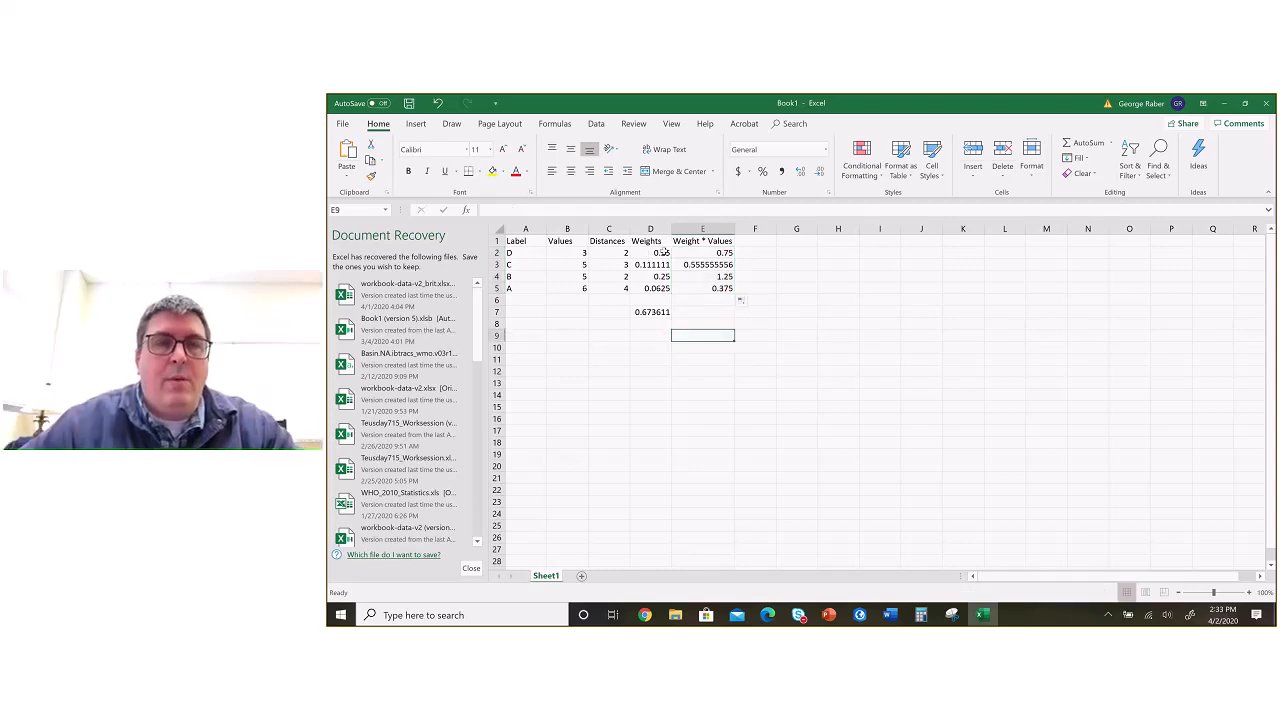
{"action": "left_click", "coordinate": [642, 253]}
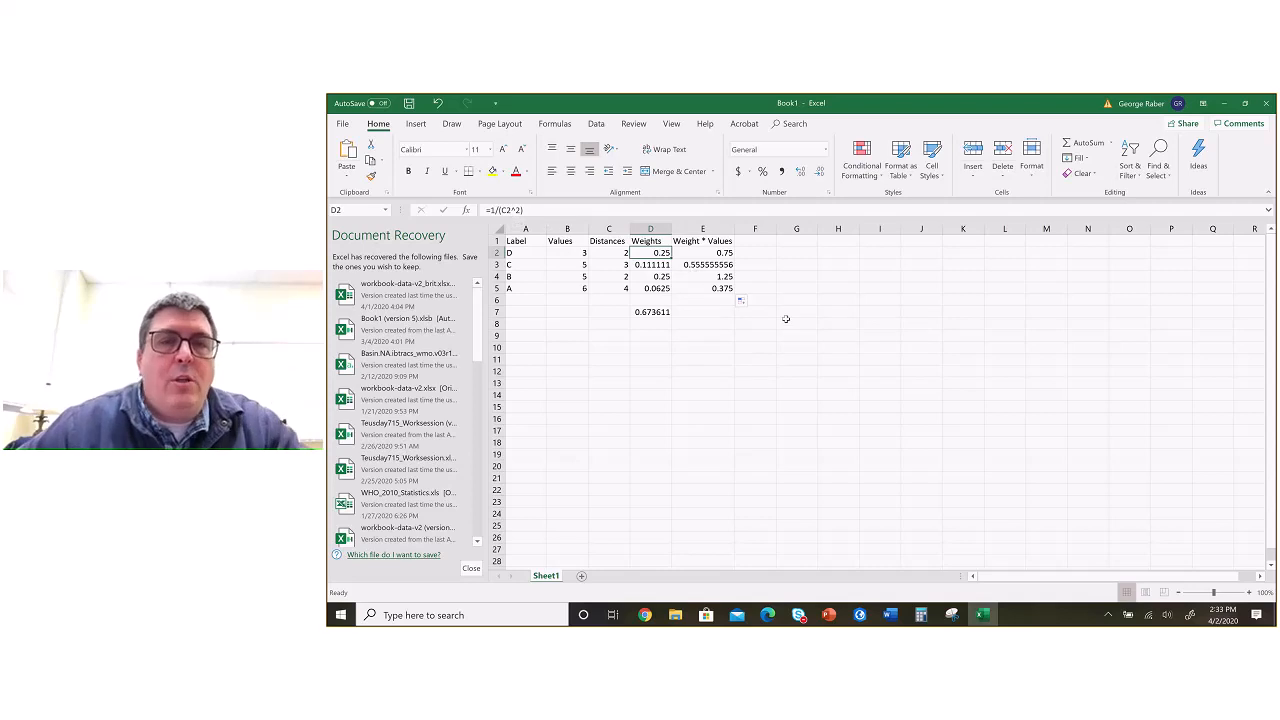
Step: Insert a blank column between the Distances and Weights columns
{"action": "left_click", "coordinate": [650, 229]}
{"action": "right_click", "coordinate": [650, 229]}
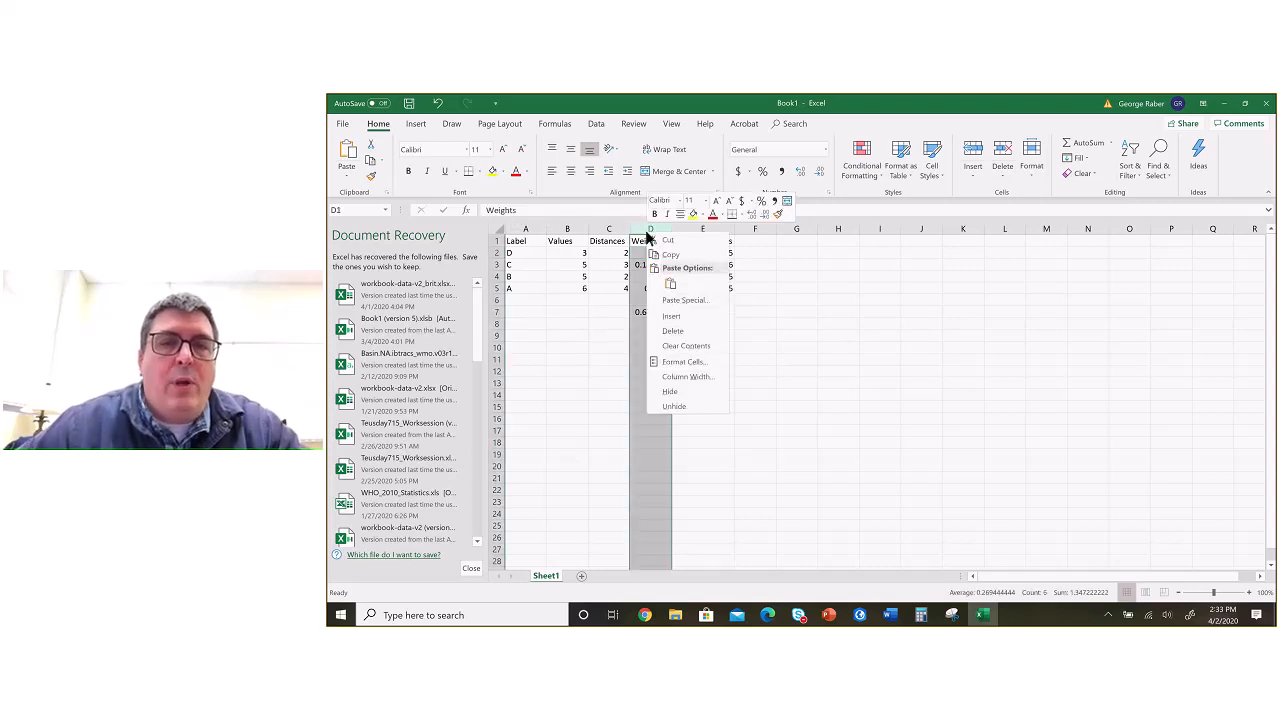
{"action": "left_click", "coordinate": [670, 316]}
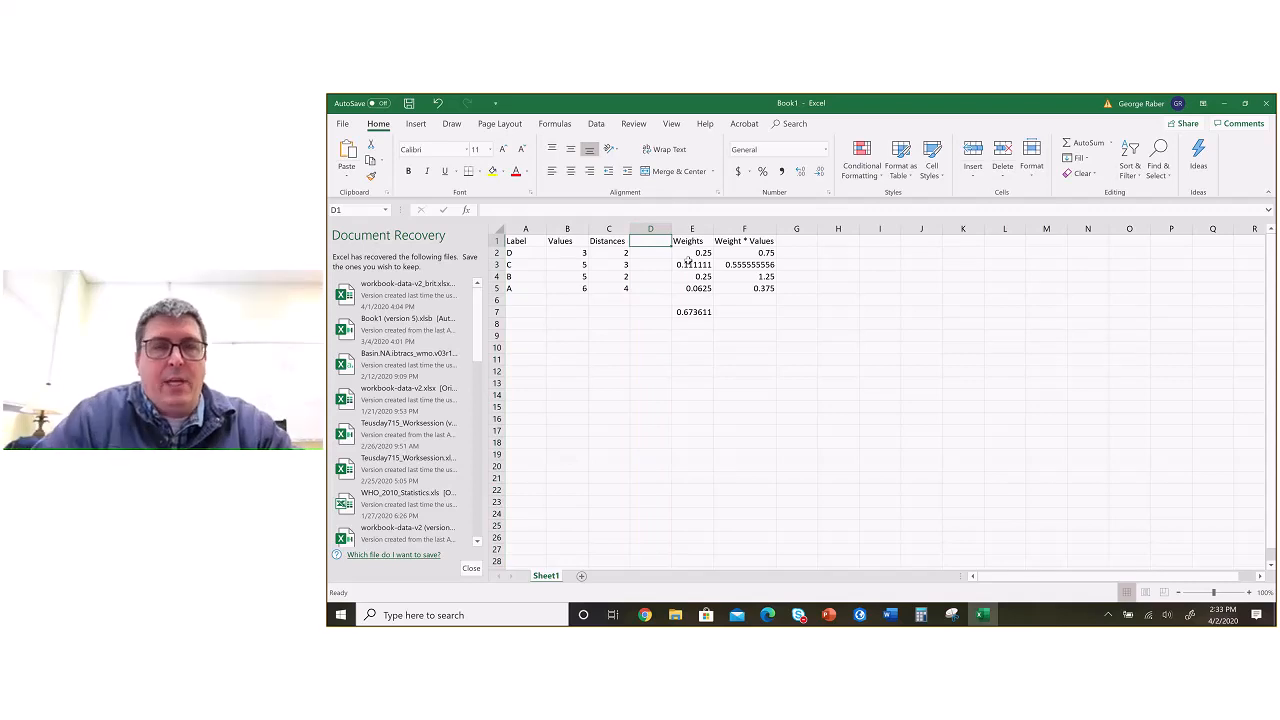
Step: Label D1 "Power" and enter a power of 2 for each of the four points in D2:D5
{"action": "type", "text": "Power"}
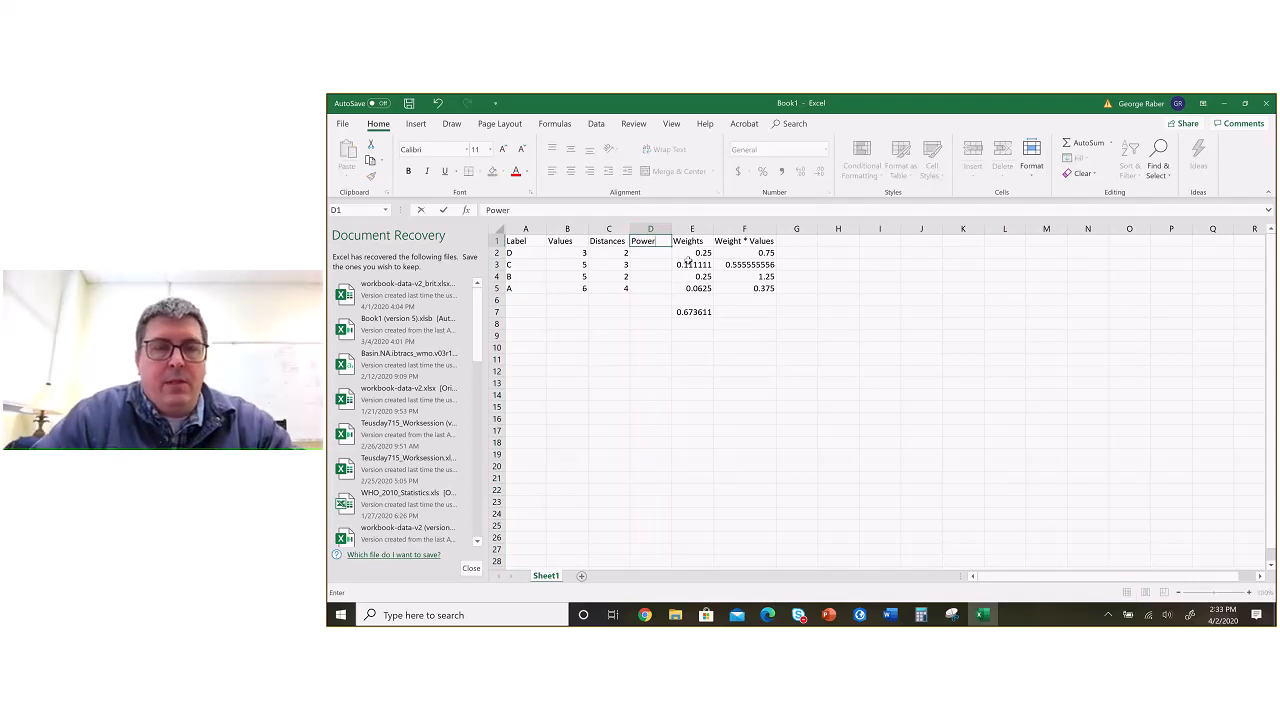
{"action": "key", "text": "Return"}
{"action": "type", "text": "2"}
{"action": "key", "text": "Return"}
{"action": "type", "text": "2"}
{"action": "key", "text": "Return"}
{"action": "type", "text": "2"}
{"action": "key", "text": "Return"}
{"action": "type", "text": "2"}
{"action": "key", "text": "Return"}
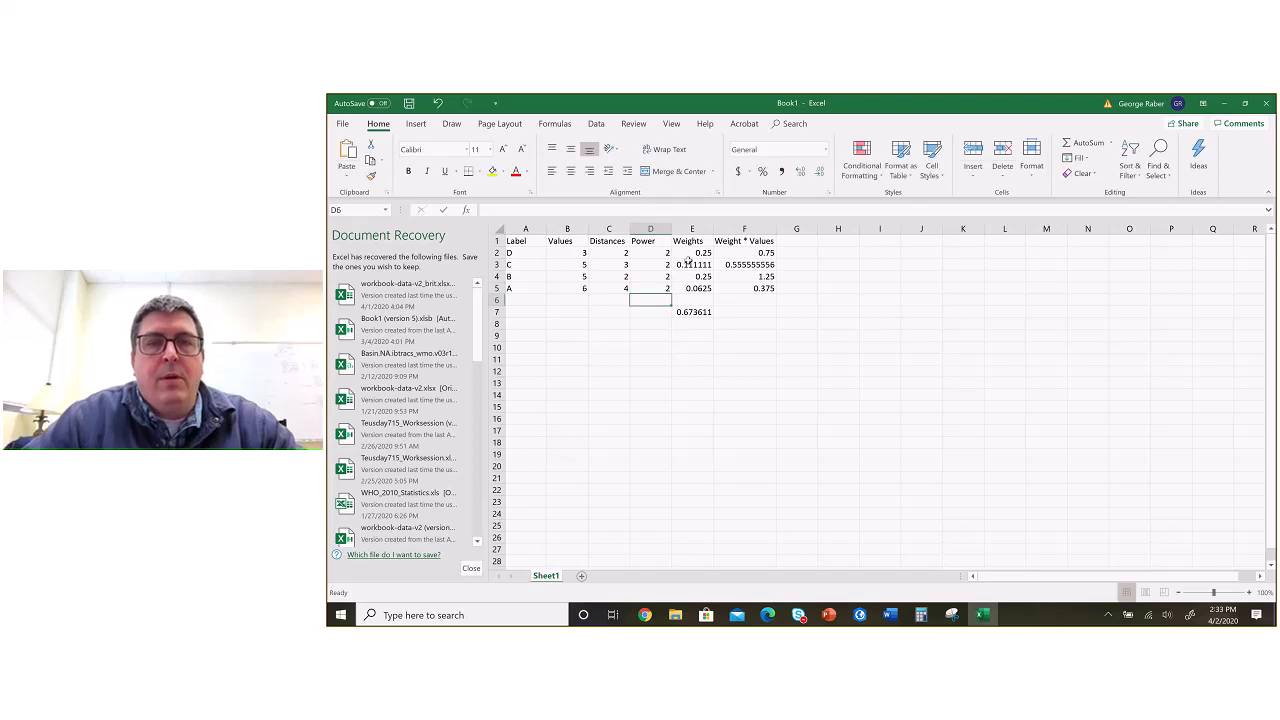
Step: Change the weight formula in E2 to =1/(C2^D2) and fill it down through E5
{"action": "left_click", "coordinate": [703, 254]}
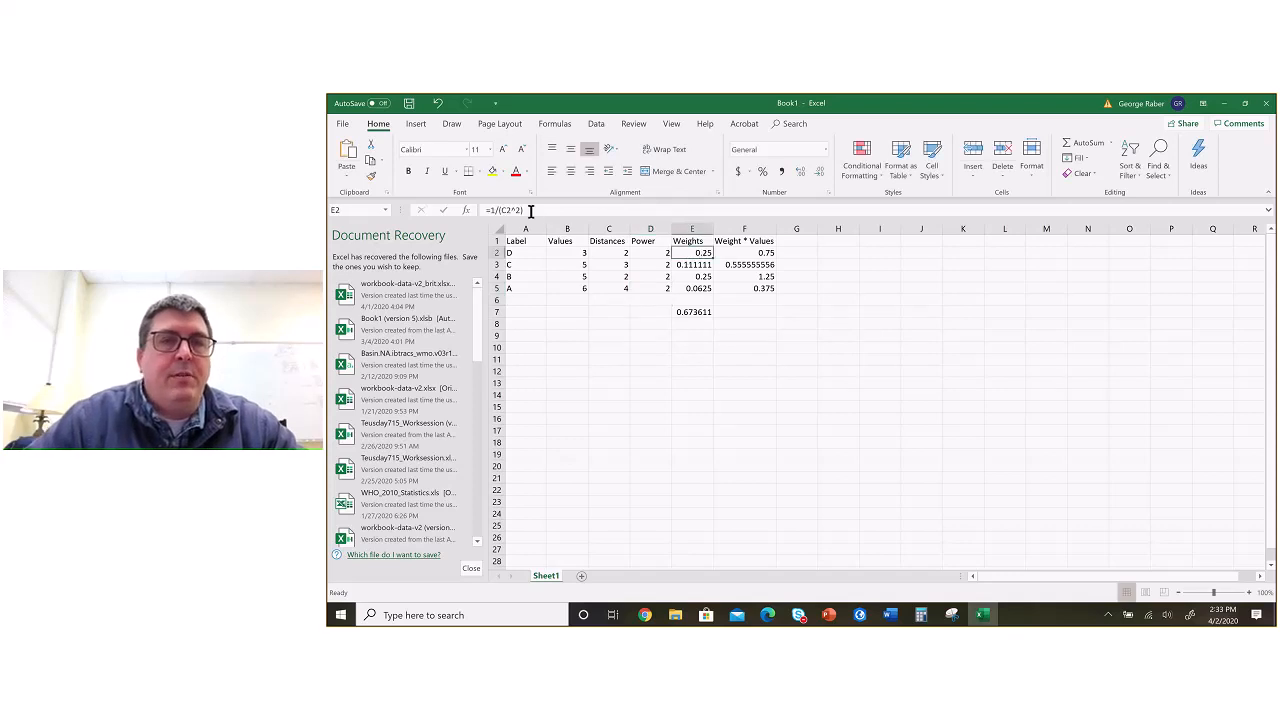
{"action": "left_click", "coordinate": [531, 211]}
{"action": "key", "text": "Left"}
{"action": "key", "text": "BackSpace"}
{"action": "left_click", "coordinate": [654, 256]}
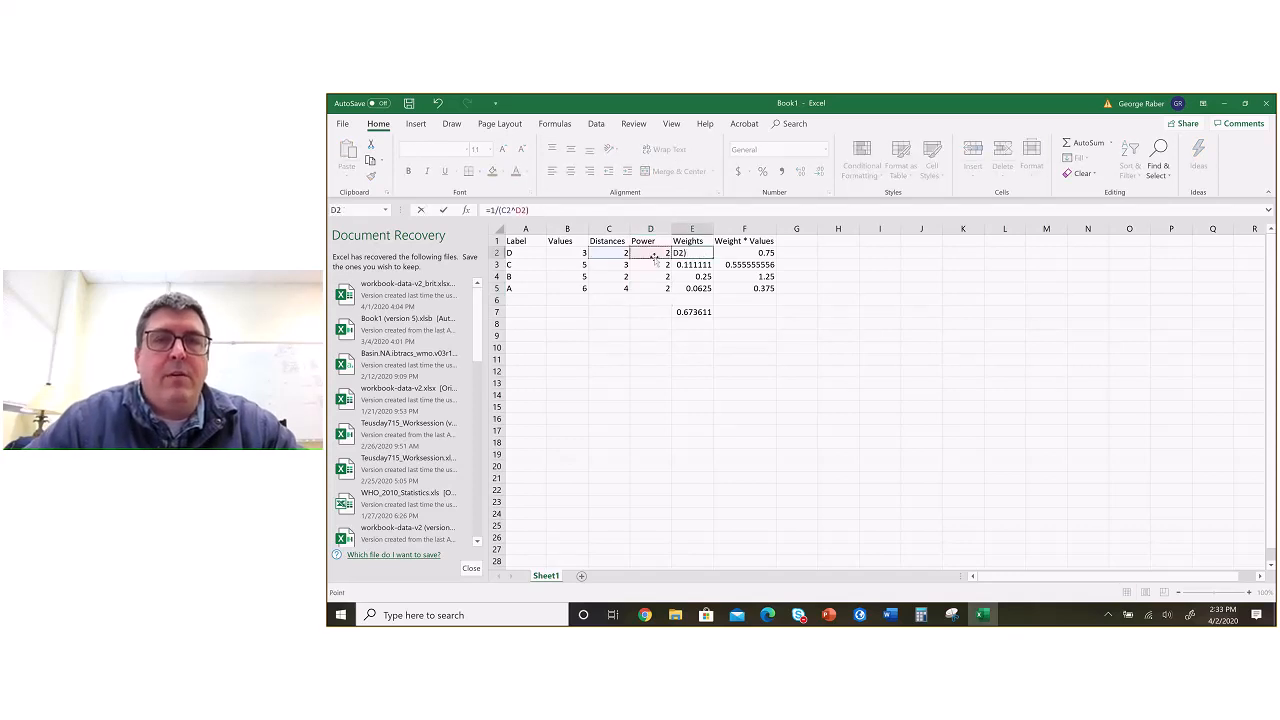
{"action": "key", "text": "Return"}
{"action": "left_click", "coordinate": [705, 255]}
{"action": "left_click_drag", "start_coordinate": [713, 259], "coordinate": [700, 297]}
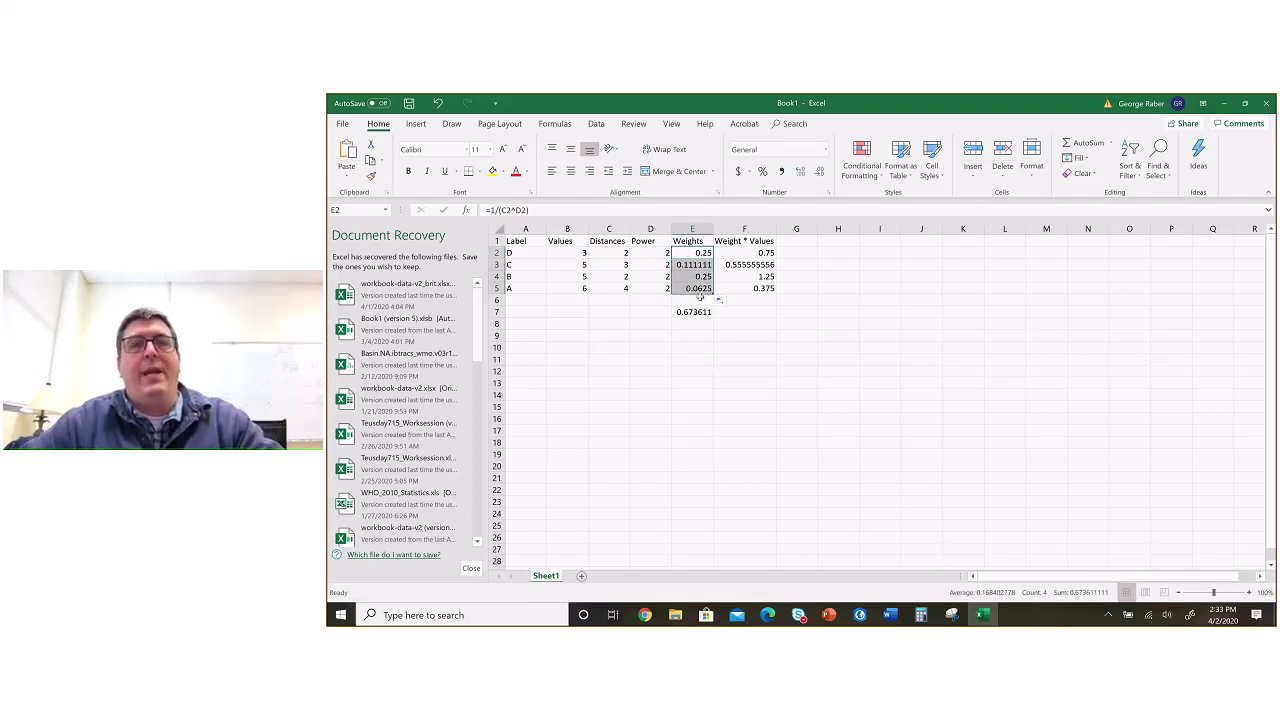
Step: Set the power to 3 for all four points in D2:D5
{"action": "left_click", "coordinate": [650, 253]}
{"action": "type", "text": "3"}
{"action": "key", "text": "Return"}
{"action": "type", "text": "3"}
{"action": "key", "text": "Return"}
{"action": "type", "text": "3"}
Step: Set the power back to 2 for all four points in D2:D5
{"action": "key", "text": "Return"}
{"action": "type", "text": "3 3"}
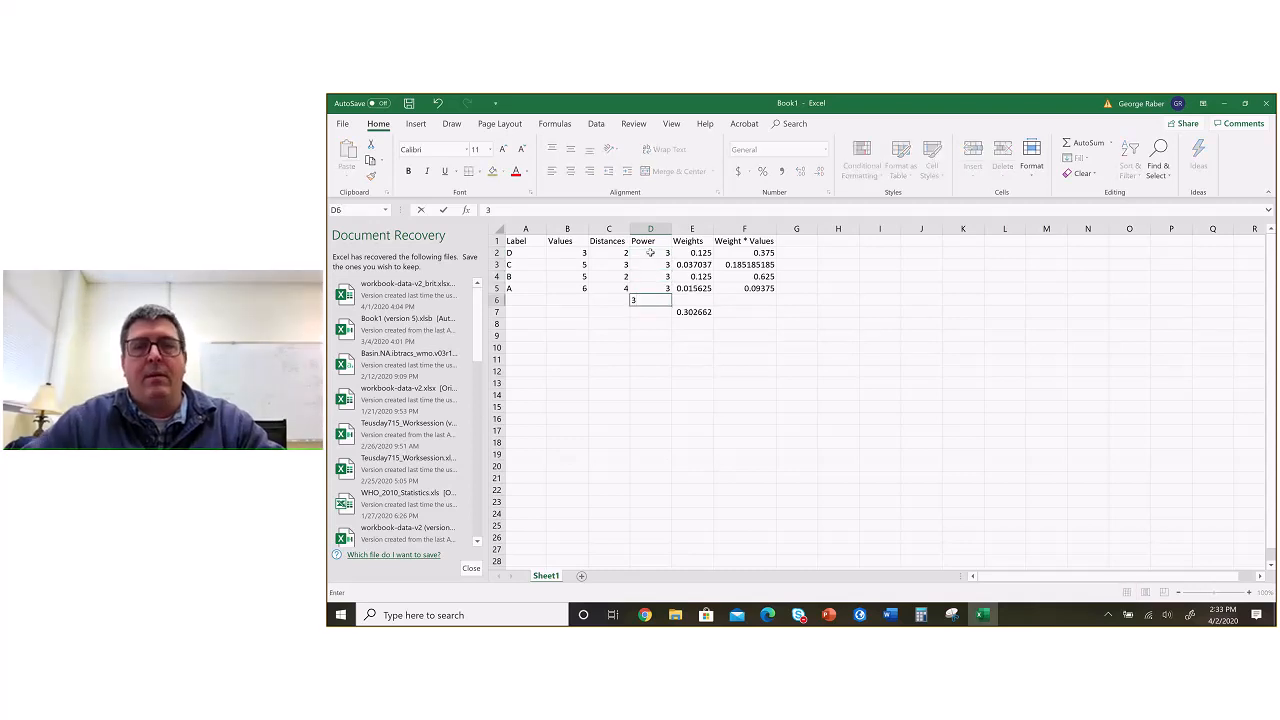
{"action": "key", "text": "Escape"}
{"action": "left_click", "coordinate": [662, 253]}
{"action": "type", "text": "2"}
{"action": "key", "text": "Return"}
{"action": "type", "text": "2"}
{"action": "key", "text": "Return"}
{"action": "type", "text": "2"}
{"action": "key", "text": "Return"}
{"action": "type", "text": "2"}
{"action": "key", "text": "Return"}
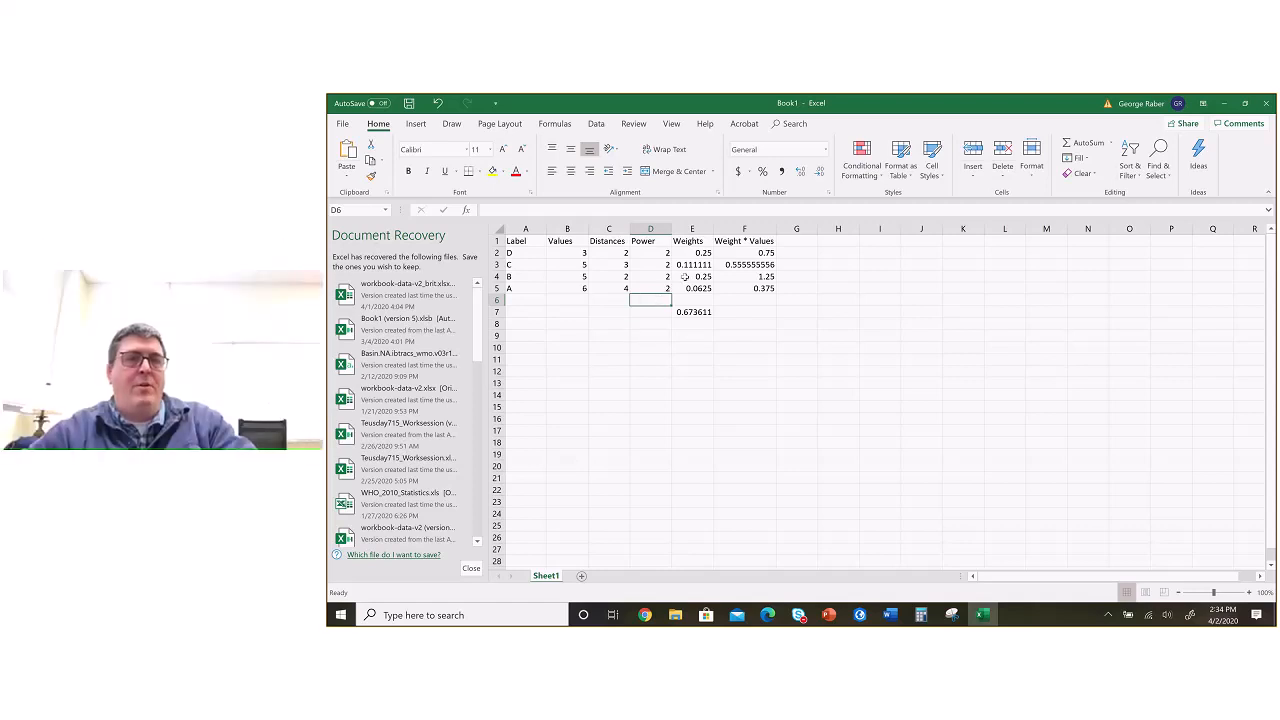
Step: Raise the power to 3 again for points D, C, B and A in the Power column
{"action": "key", "text": "Up"}
{"action": "key", "text": "Up"}
{"action": "key", "text": "Up"}
{"action": "key", "text": "Up"}
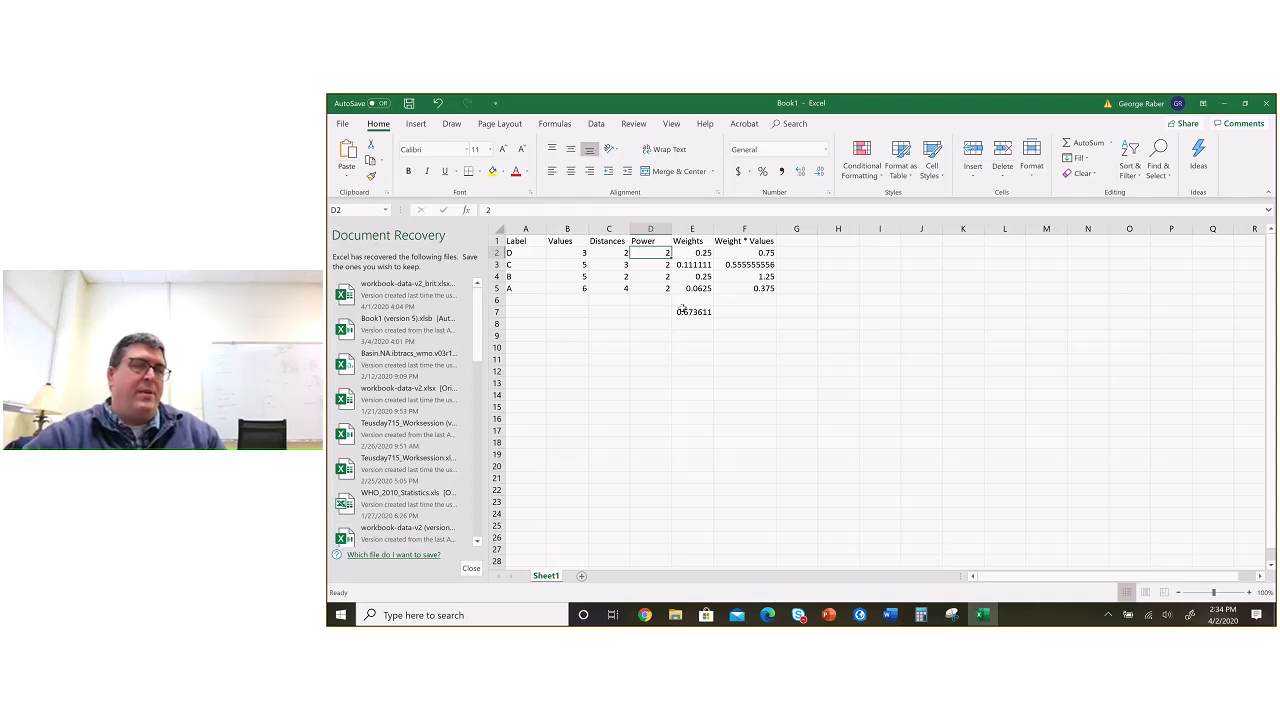
{"action": "type", "text": "3"}
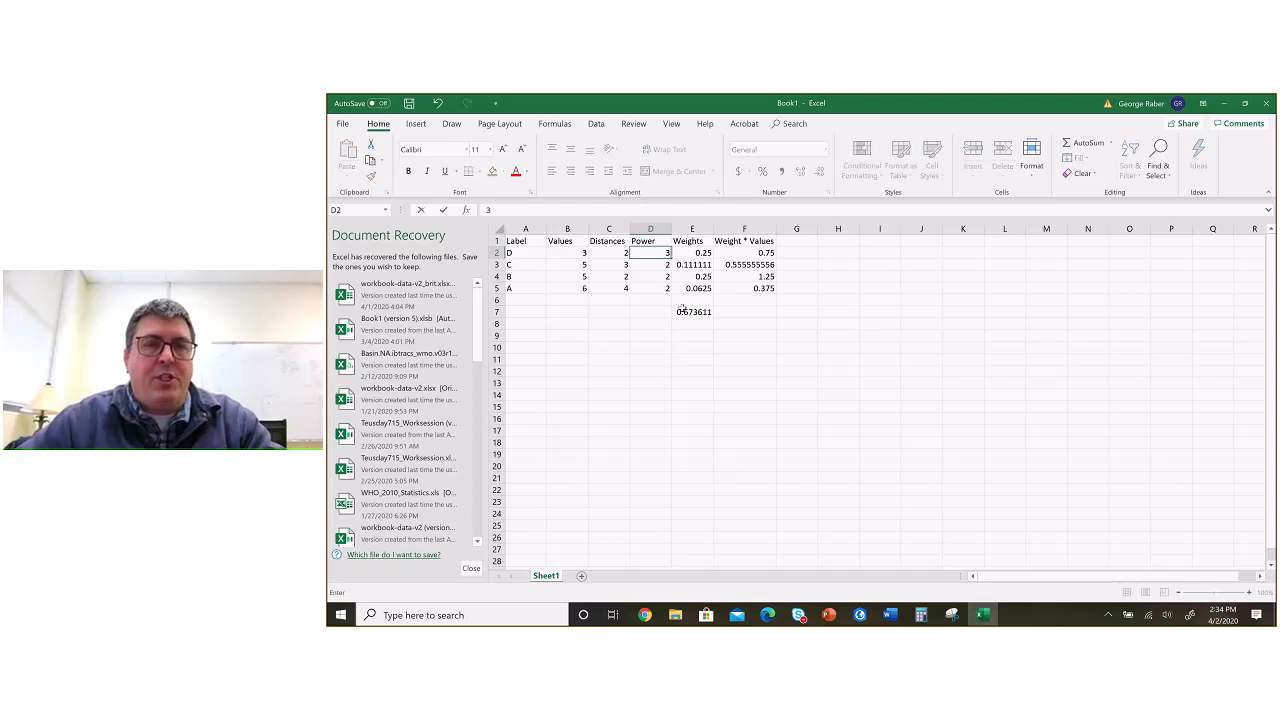
{"action": "key", "text": "Return"}
{"action": "type", "text": "3"}
{"action": "key", "text": "Return"}
{"action": "type", "text": "3"}
{"action": "key", "text": "Return"}
{"action": "type", "text": "3"}
Step: Restore the Power column entries in D2:D5 to 2
{"action": "key", "text": "Return"}
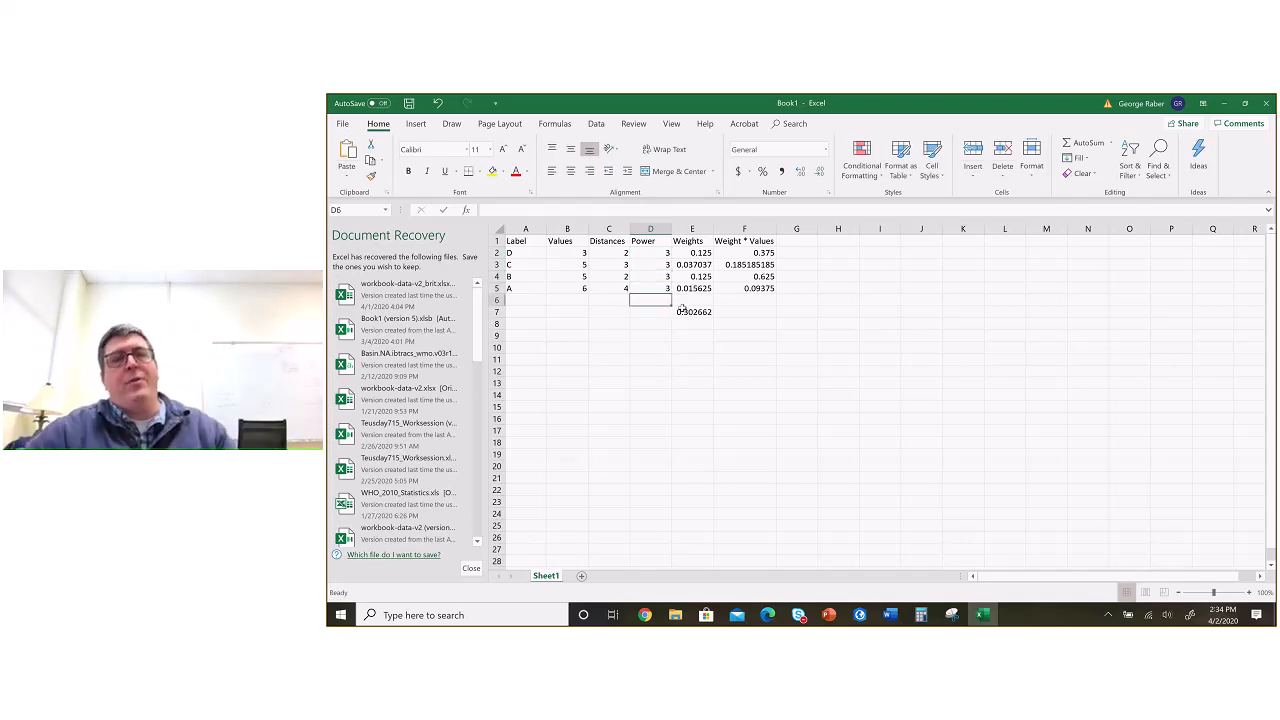
{"action": "double_click", "coordinate": [667, 253]}
{"action": "type", "text": "2"}
{"action": "key", "text": "Return"}
{"action": "type", "text": "2"}
{"action": "key", "text": "Return"}
{"action": "type", "text": "2"}
{"action": "key", "text": "Return"}
{"action": "type", "text": "2"}
{"action": "key", "text": "Return"}
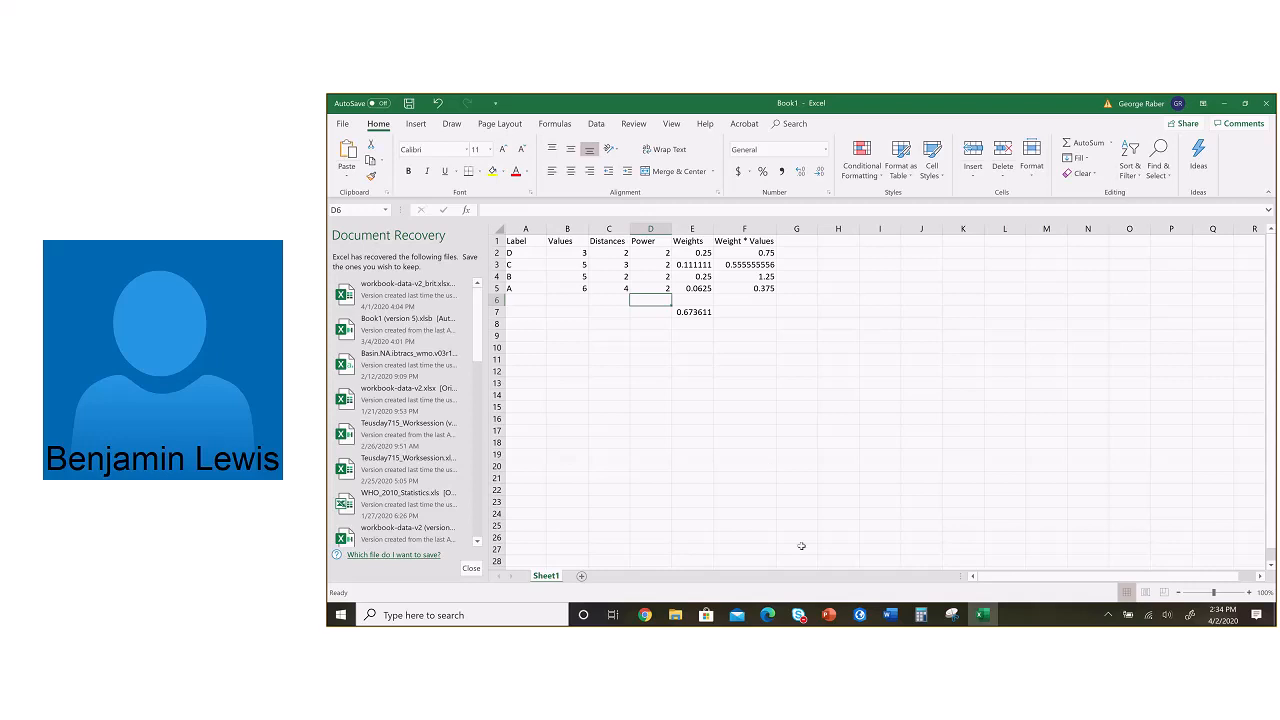
Step: Review the IDW example slide in PowerPoint and the ex7 questions and comparison table in Word, and return to the Excel workbook
{"action": "key", "text": "alt+Tab"}
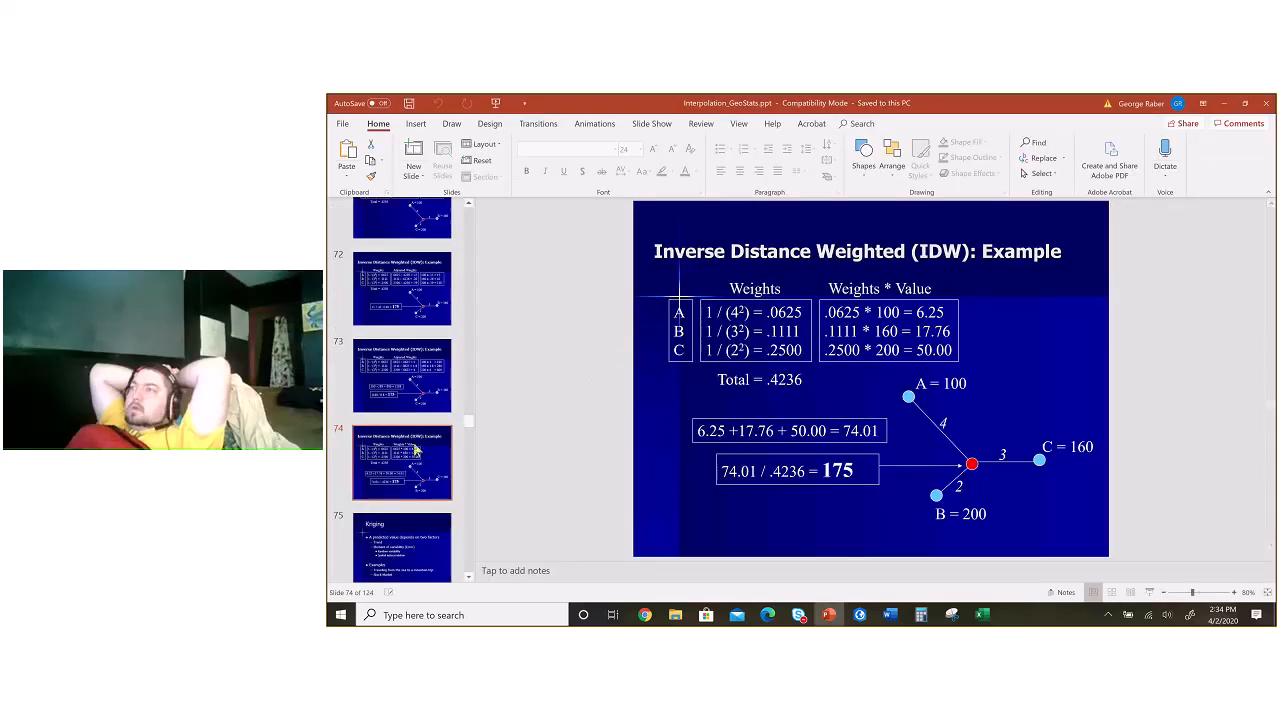
{"action": "key", "text": "alt+Tab"}
{"action": "key", "text": "alt+Tab"}
{"action": "key", "text": "alt+Tab"}
{"action": "key", "text": "alt+Tab"}
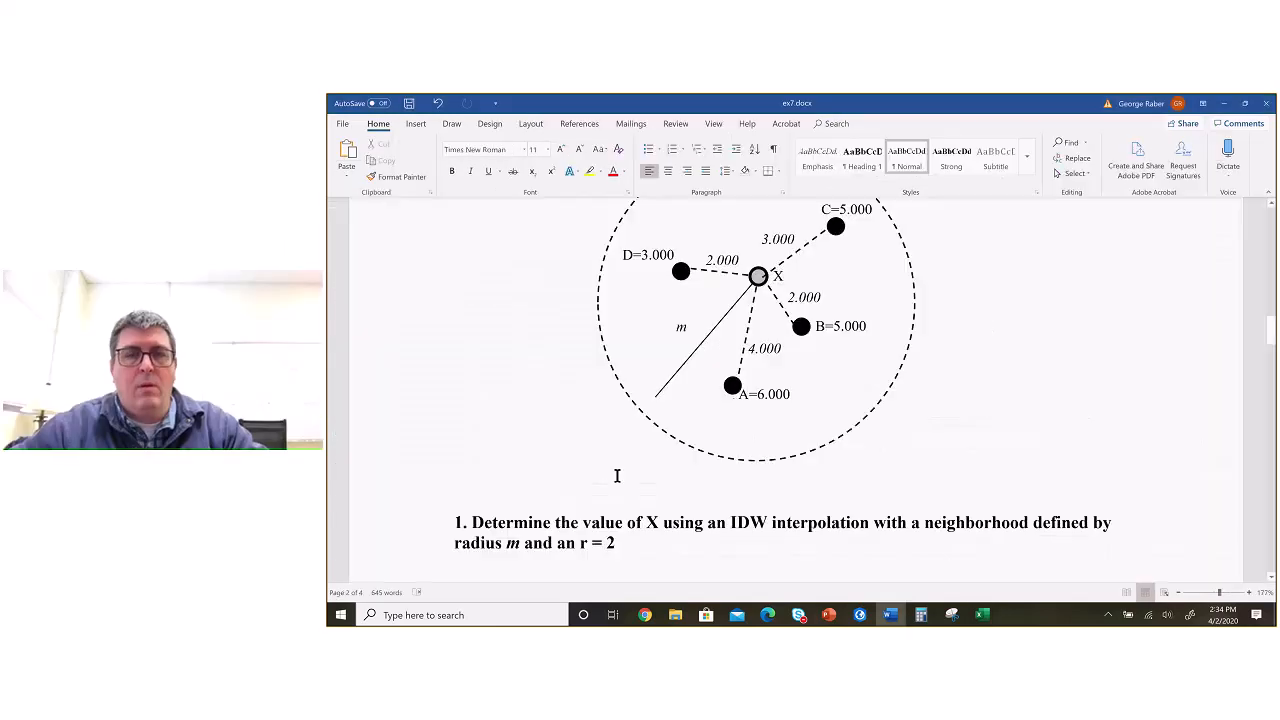
{"action": "scroll", "coordinate": [627, 474], "scroll_direction": "down", "scroll_amount": 10}
{"action": "scroll", "coordinate": [627, 474], "scroll_direction": "down", "scroll_amount": 8}
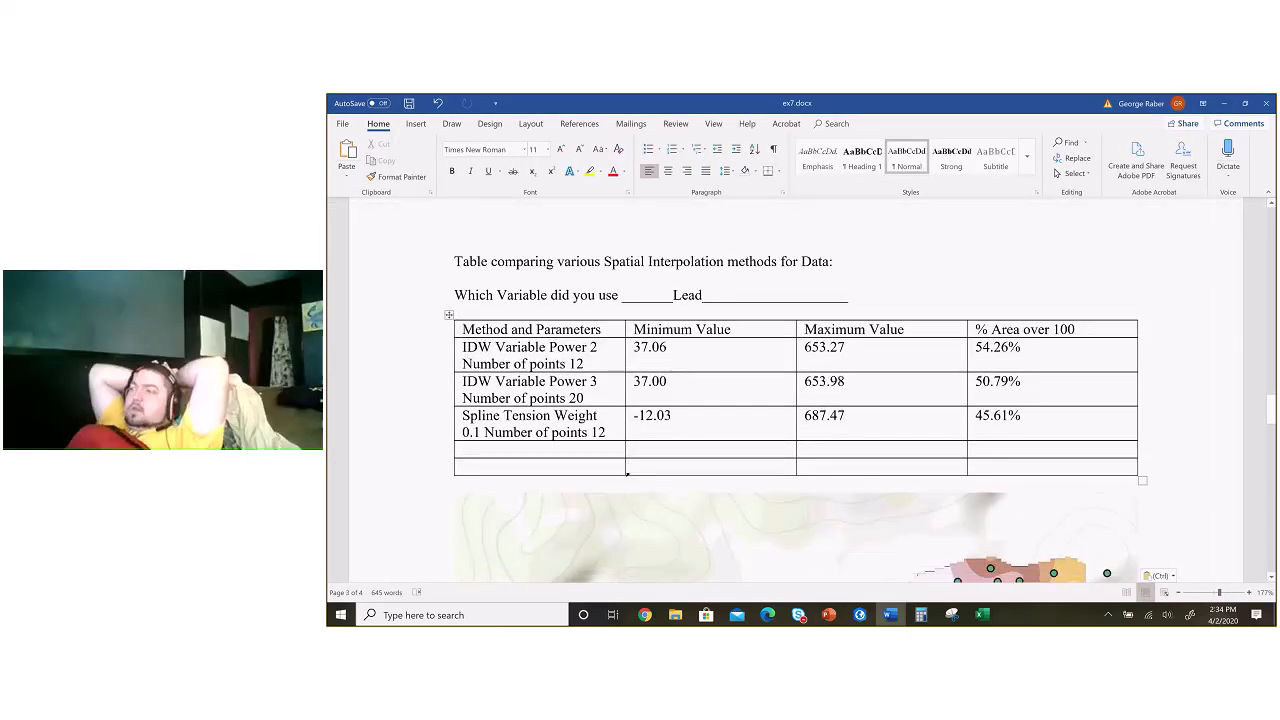
{"action": "key", "text": "alt+Tab"}
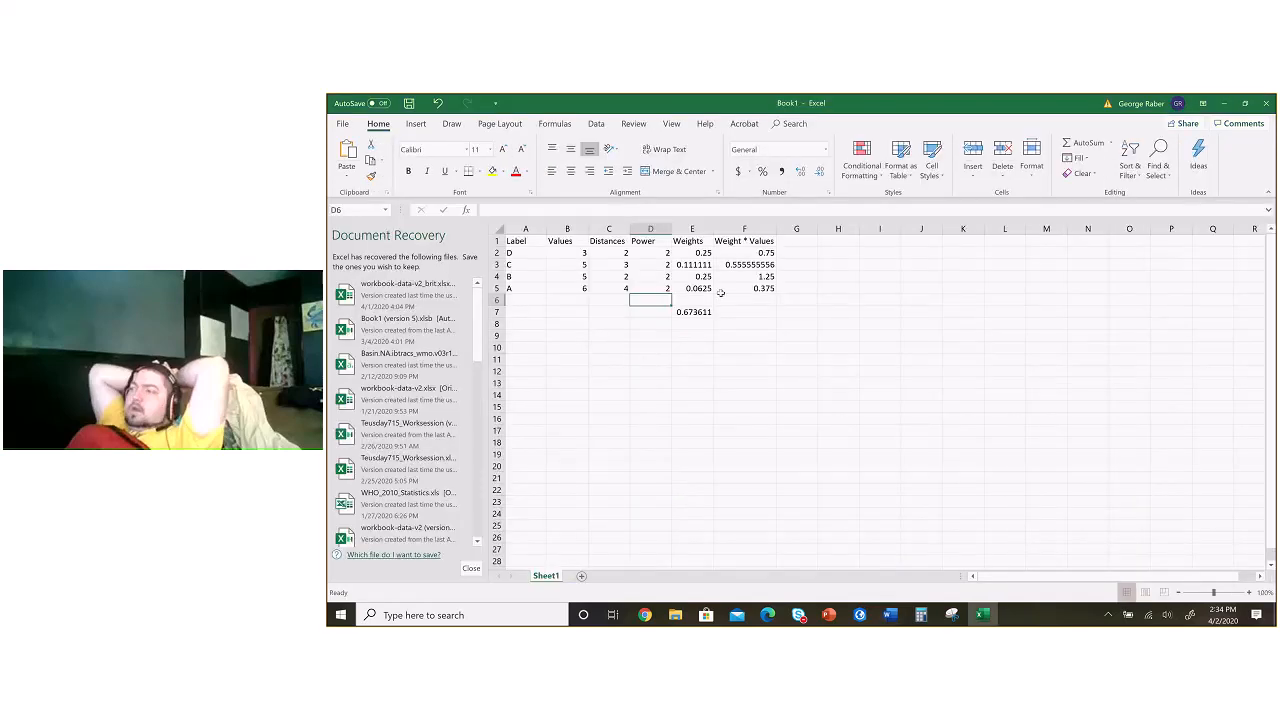
{"action": "left_click", "coordinate": [759, 252]}
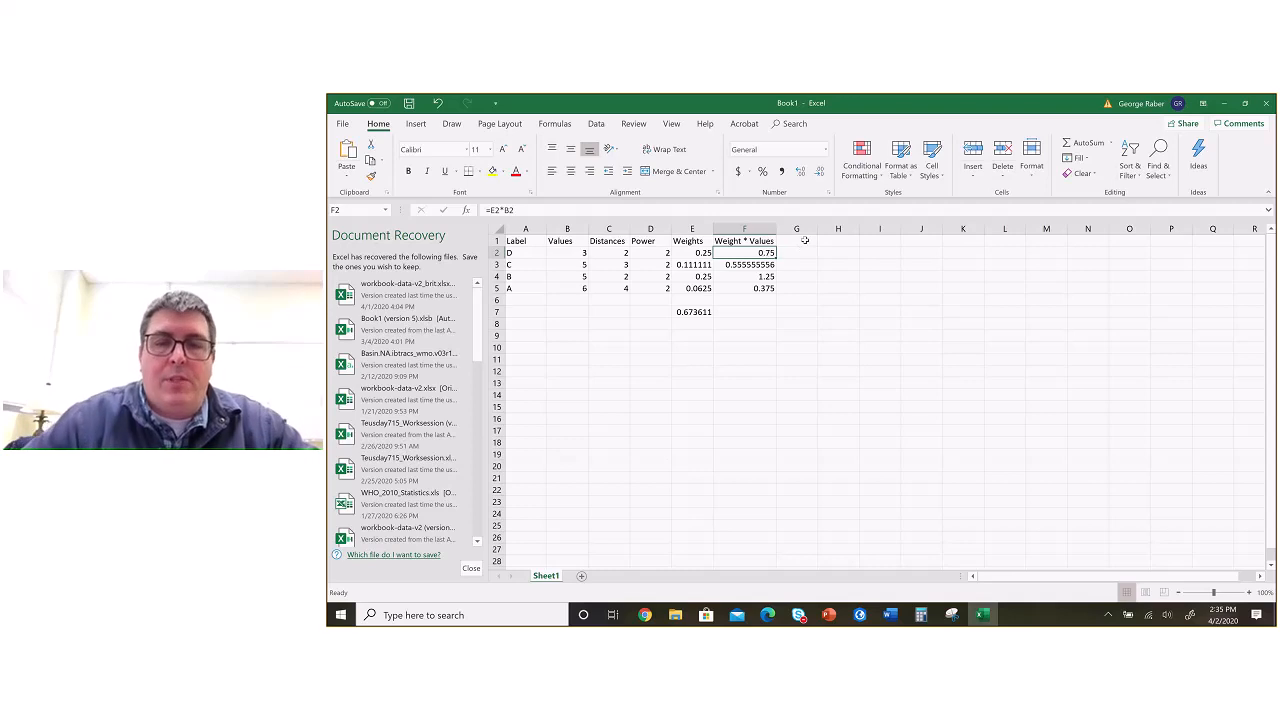
{"action": "left_click", "coordinate": [804, 241]}
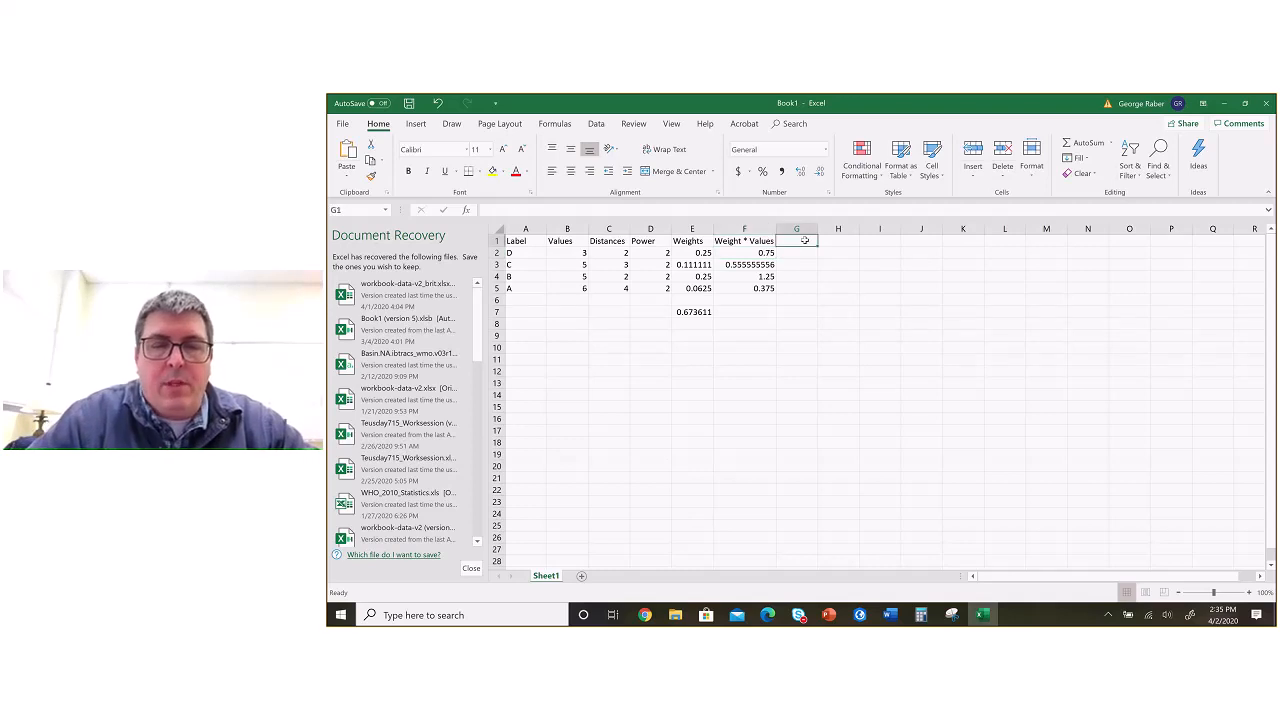
{"action": "type", "text": "Nor"}
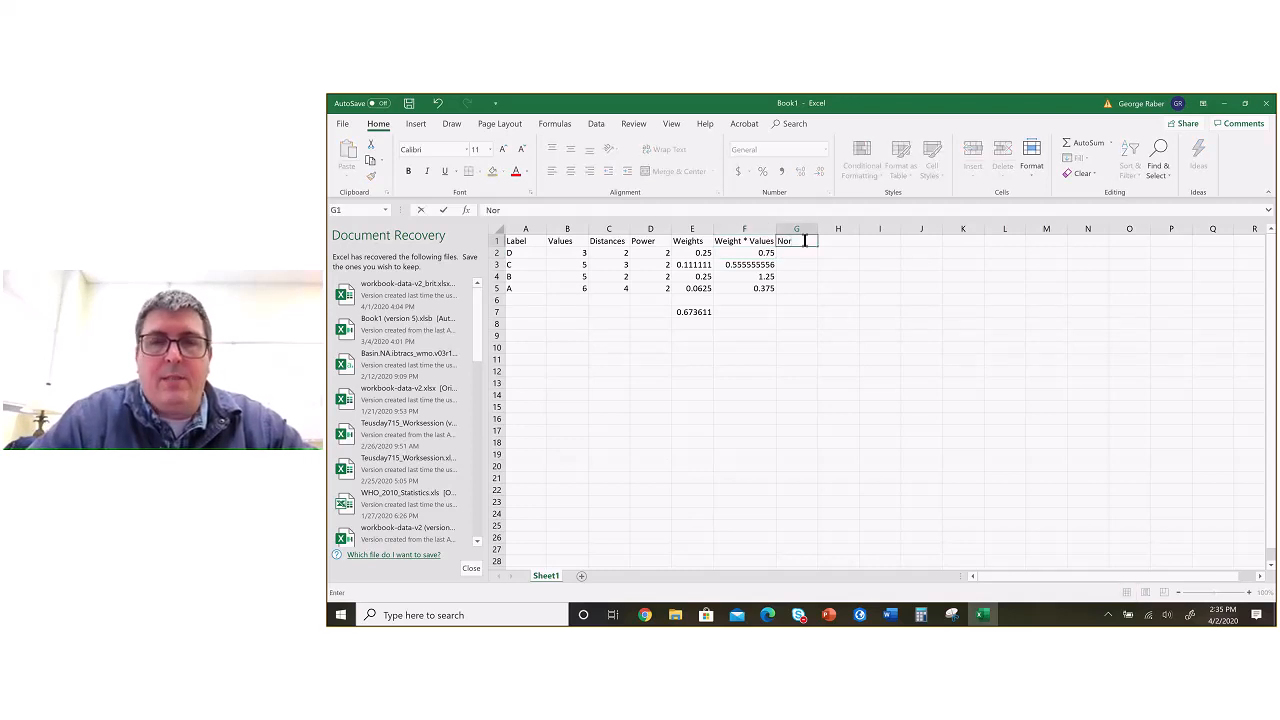
Step: Switch to the PowerPoint presentation and open slide 70's IDW example with adjusted weights
{"action": "key", "text": "alt+Tab"}
{"action": "key", "text": "alt+Tab"}
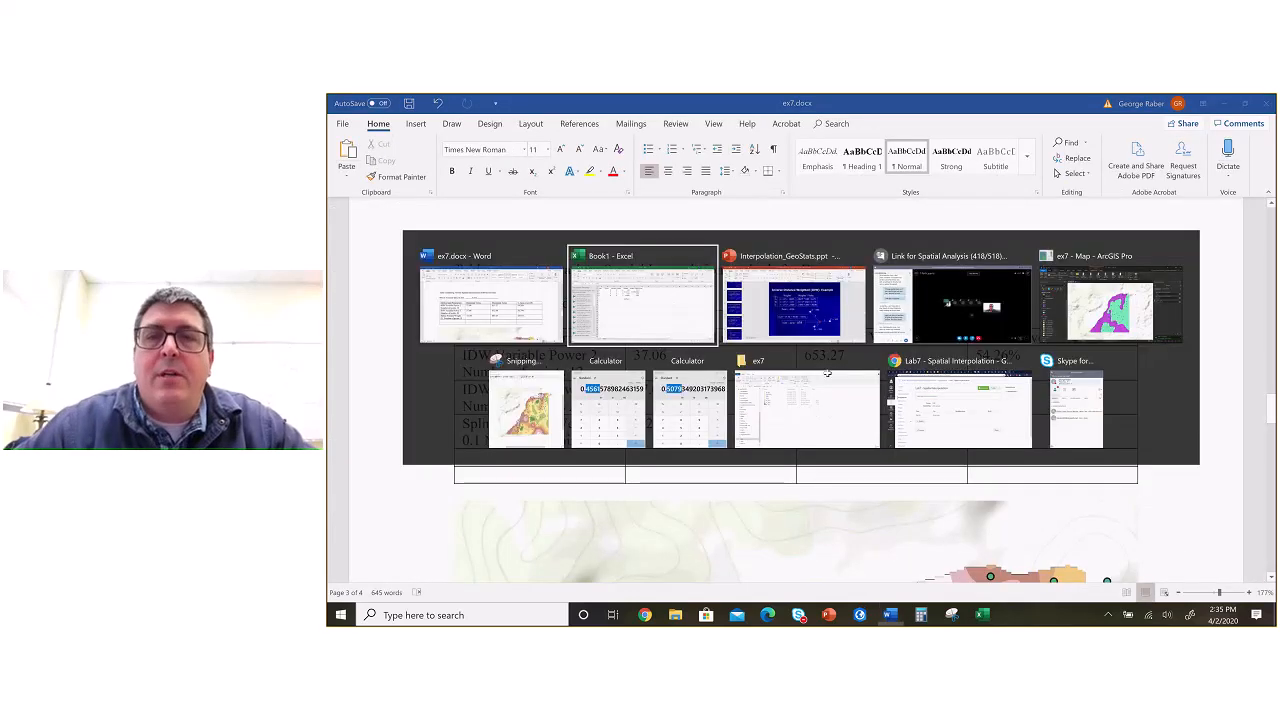
{"action": "key", "text": "alt+Tab"}
{"action": "key", "text": "alt+Tab"}
{"action": "scroll", "coordinate": [400, 330], "scroll_direction": "down", "scroll_amount": 2}
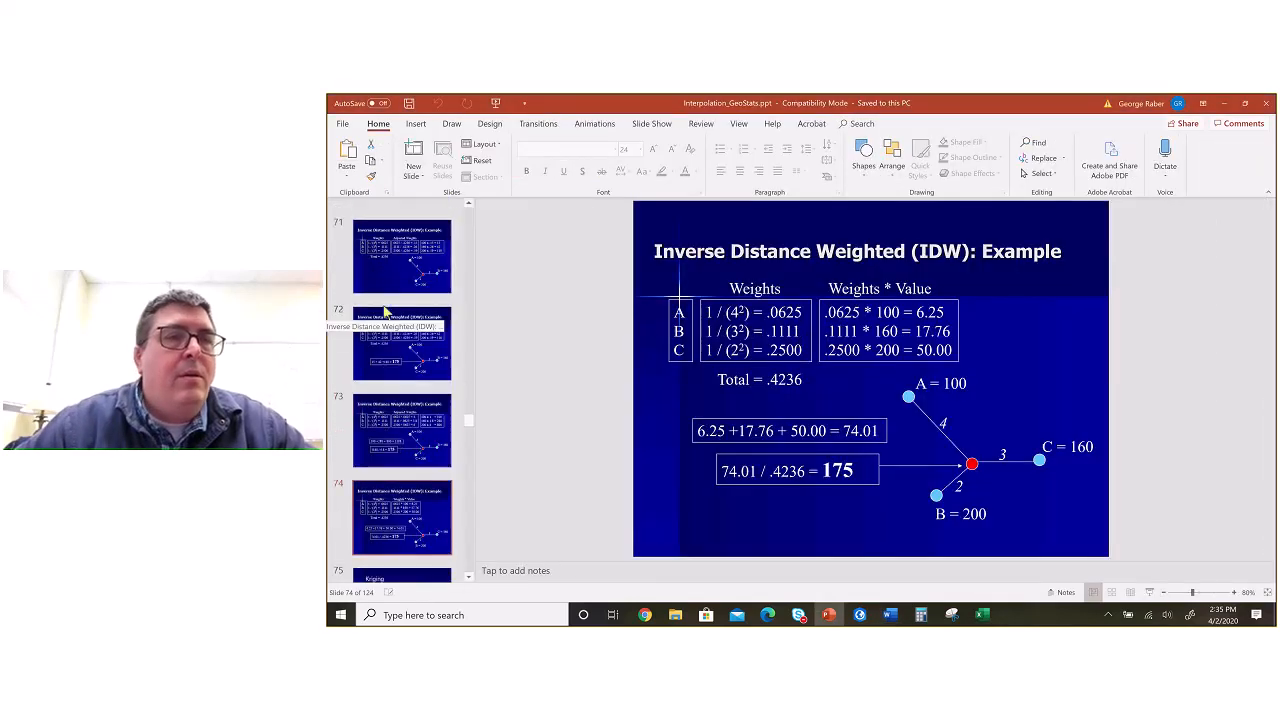
{"action": "scroll", "coordinate": [385, 313], "scroll_direction": "up", "scroll_amount": 3}
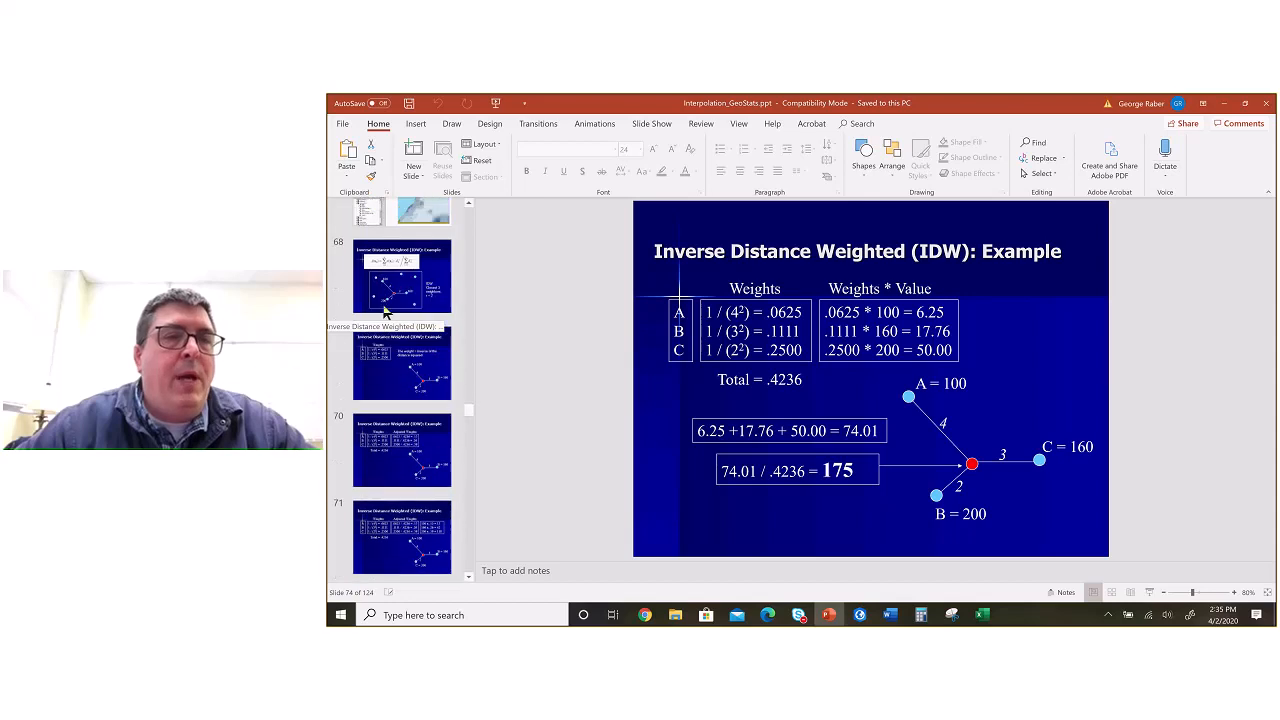
{"action": "left_click", "coordinate": [409, 396]}
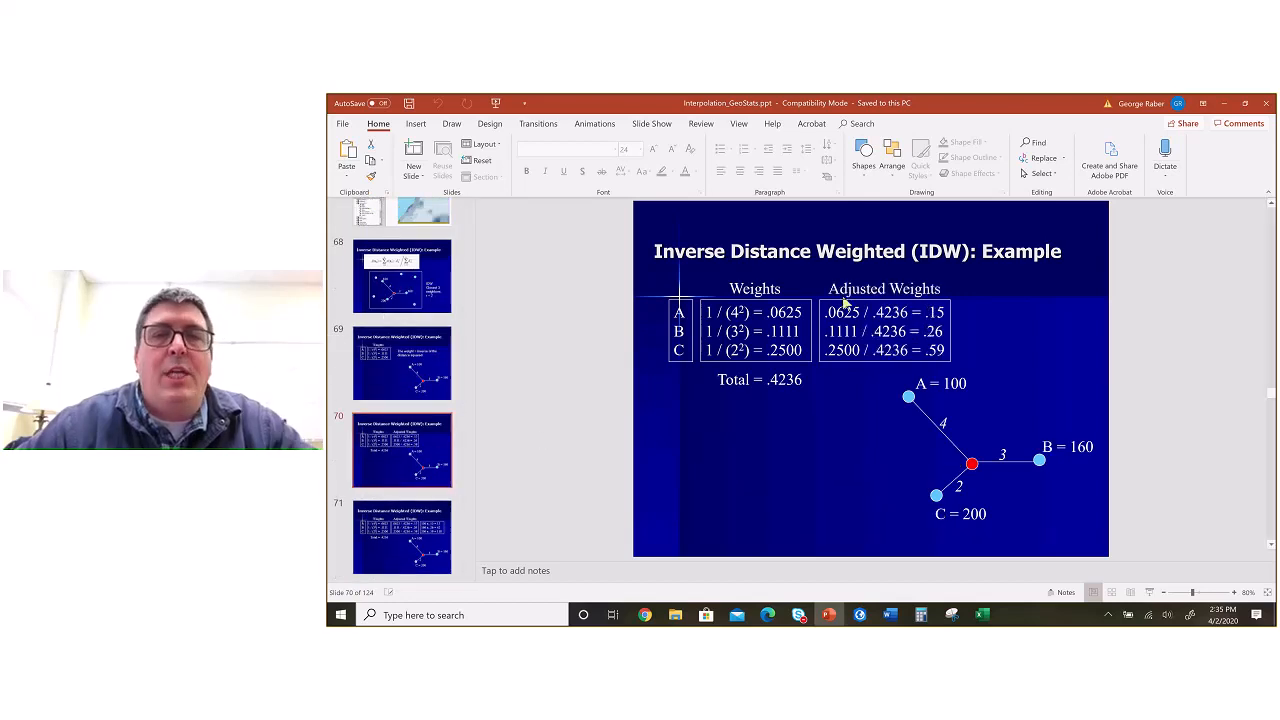
Step: Return to the Excel workbook, label G1 "Adjust Weight" and widen column G to fit the heading
{"action": "key", "text": "alt+Tab"}
{"action": "left_click_drag", "start_coordinate": [802, 242], "coordinate": [777, 242]}
{"action": "key", "text": "BackSpace"}
{"action": "type", "text": "Adjust"}
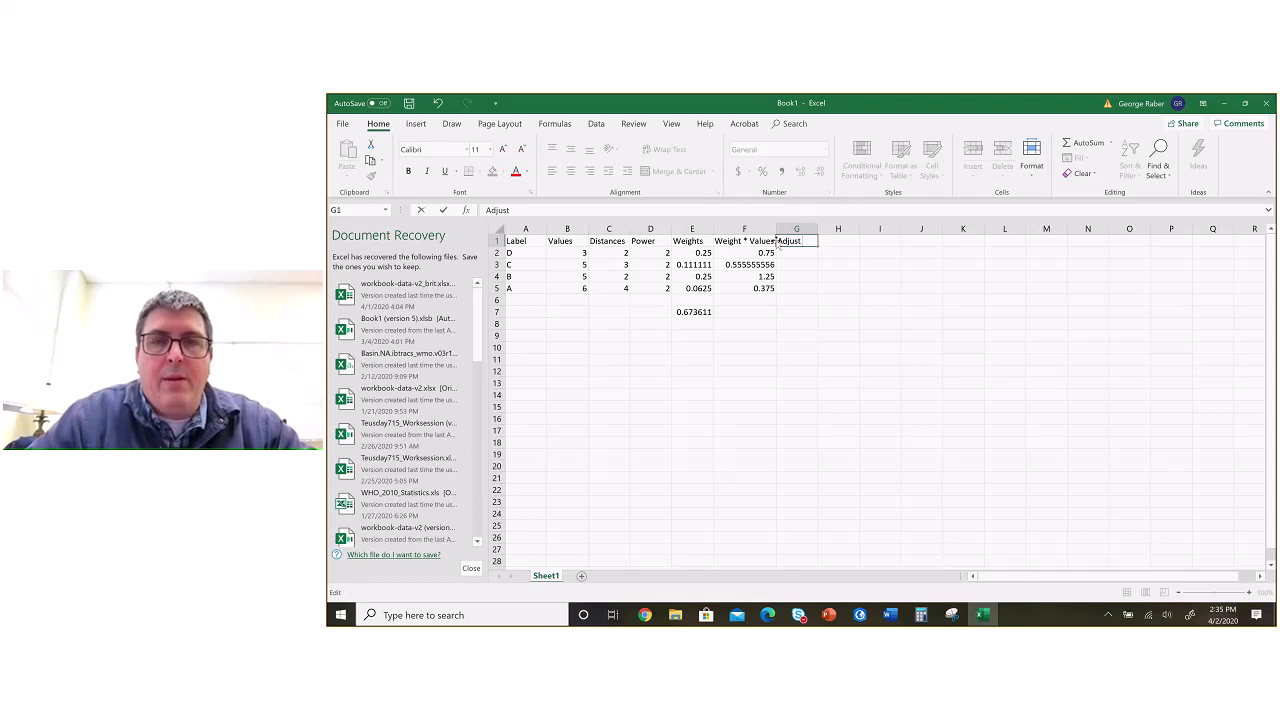
{"action": "type", "text": " Weight"}
{"action": "key", "text": "Return"}
{"action": "left_click_drag", "start_coordinate": [818, 230], "coordinate": [850, 230]}
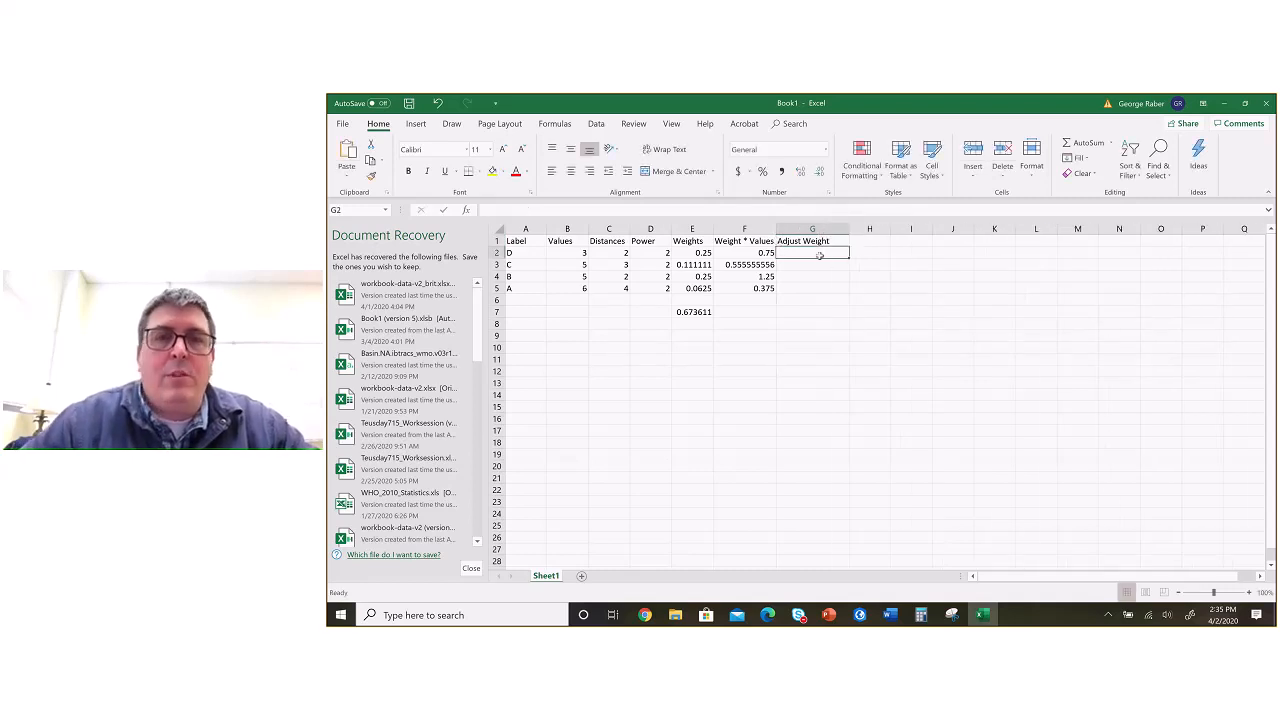
Step: Calculate the adjusted weights of points D and C with =E2/E7 in G2 and =E3/E7 in G3
{"action": "type", "text": "="}
{"action": "left_click", "coordinate": [697, 253]}
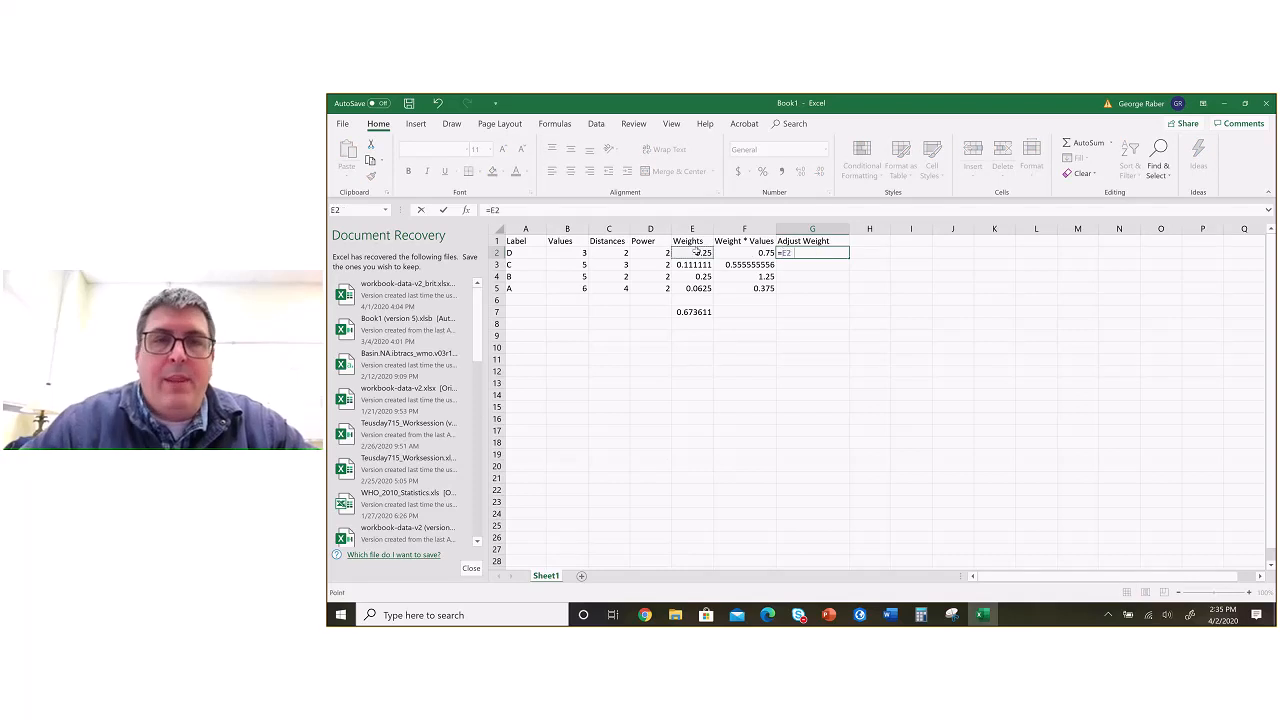
{"action": "type", "text": "/"}
{"action": "left_click", "coordinate": [693, 312]}
{"action": "key", "text": "Return"}
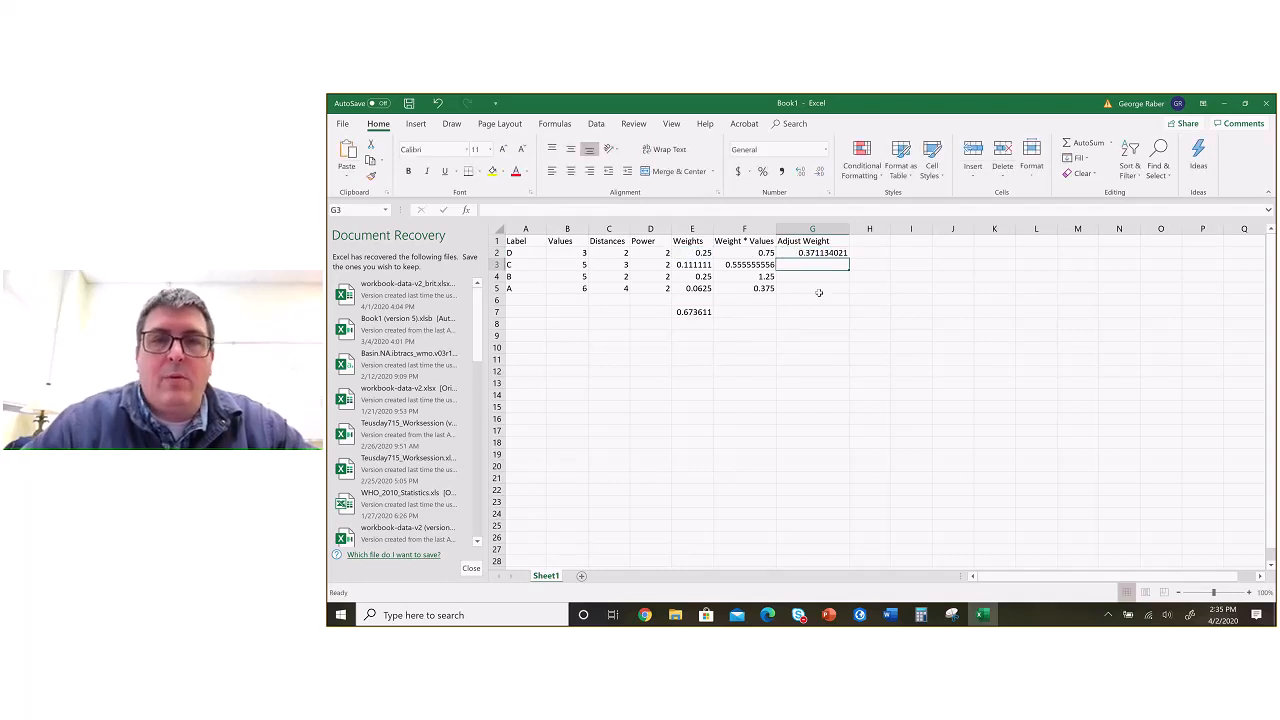
{"action": "type", "text": "="}
{"action": "left_click", "coordinate": [694, 264]}
{"action": "type", "text": "/"}
{"action": "left_click", "coordinate": [693, 312]}
{"action": "key", "text": "Return"}
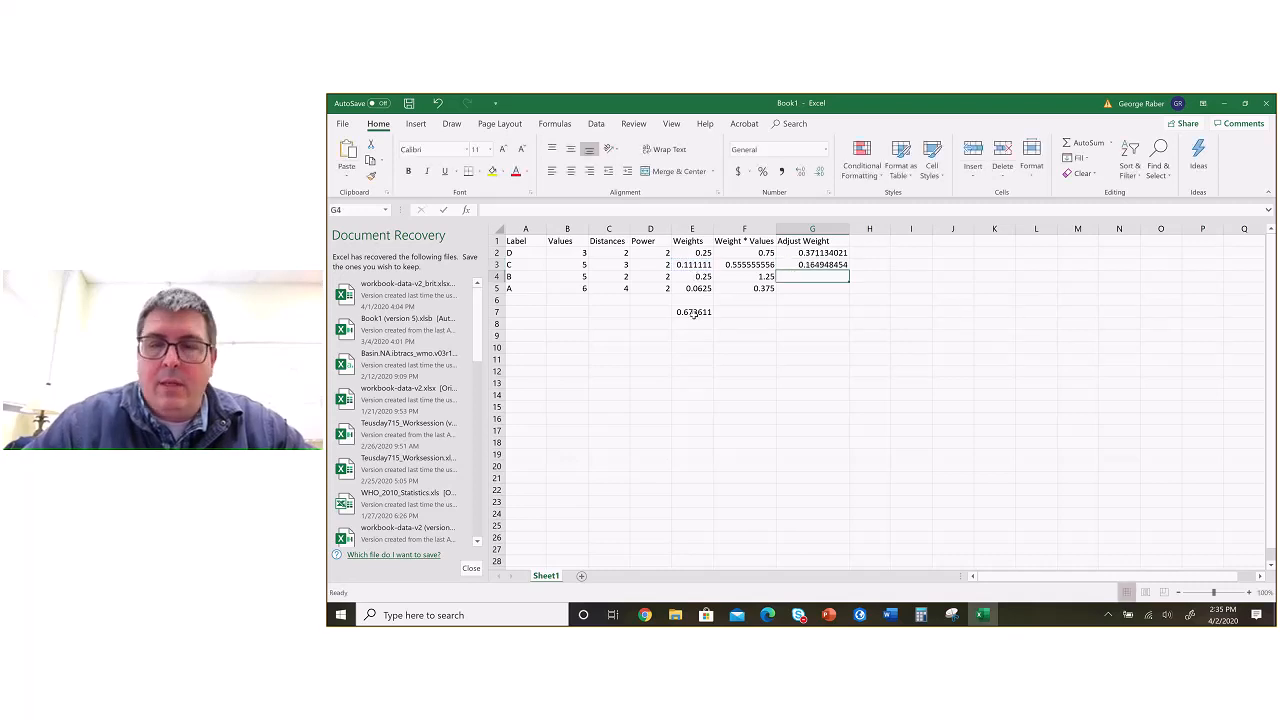
Step: Calculate the adjusted weights of points B and A with =E4/E7 in G4 and =E5/E7 in G5
{"action": "type", "text": "="}
{"action": "left_click", "coordinate": [704, 276]}
{"action": "type", "text": "/"}
{"action": "left_click", "coordinate": [706, 312]}
{"action": "key", "text": "Return"}
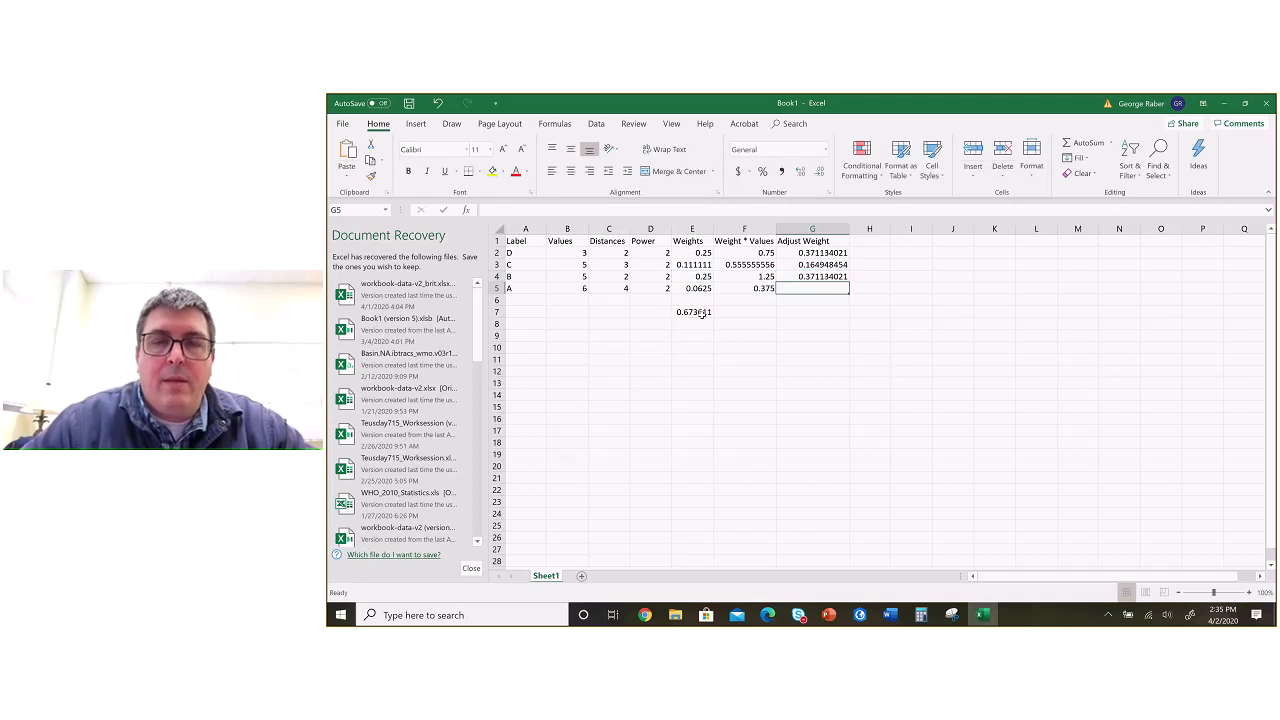
{"action": "type", "text": "="}
{"action": "left_click", "coordinate": [696, 288]}
{"action": "type", "text": "/"}
{"action": "left_click", "coordinate": [694, 311]}
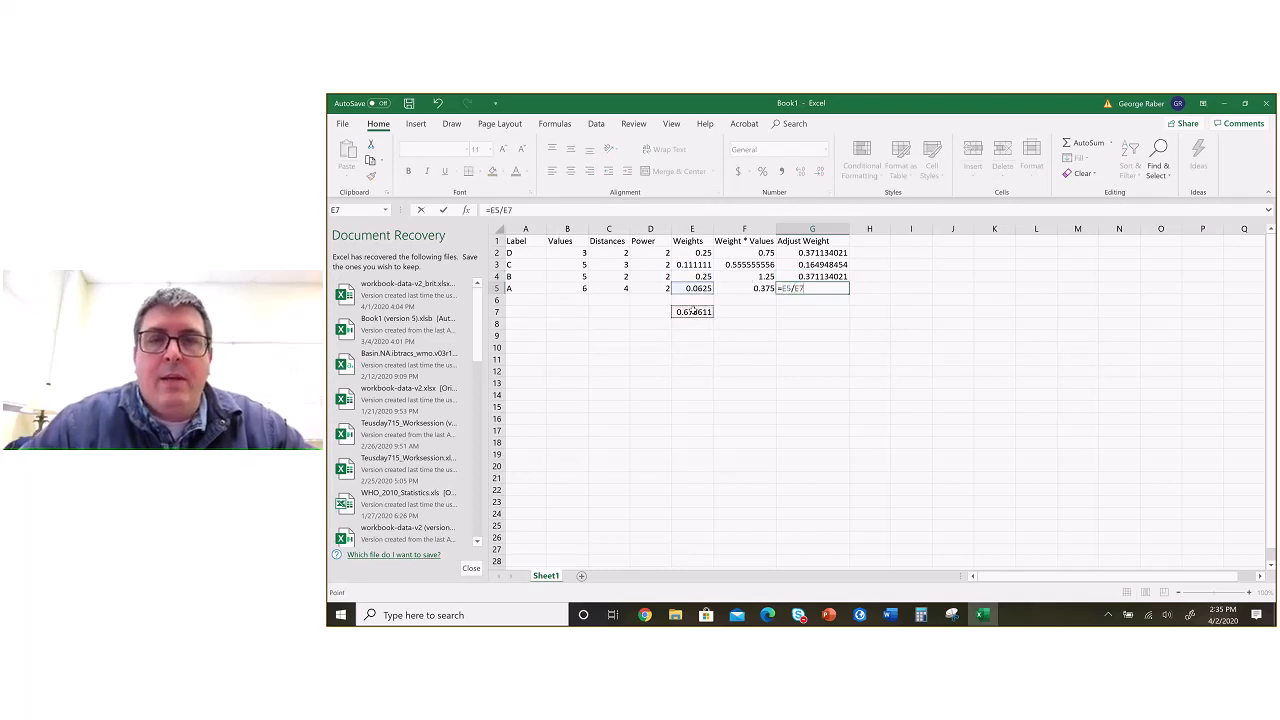
{"action": "key", "text": "Return"}
Step: Total the adjusted weights in G7 with a SUM of G2:G5
{"action": "left_click", "coordinate": [810, 312]}
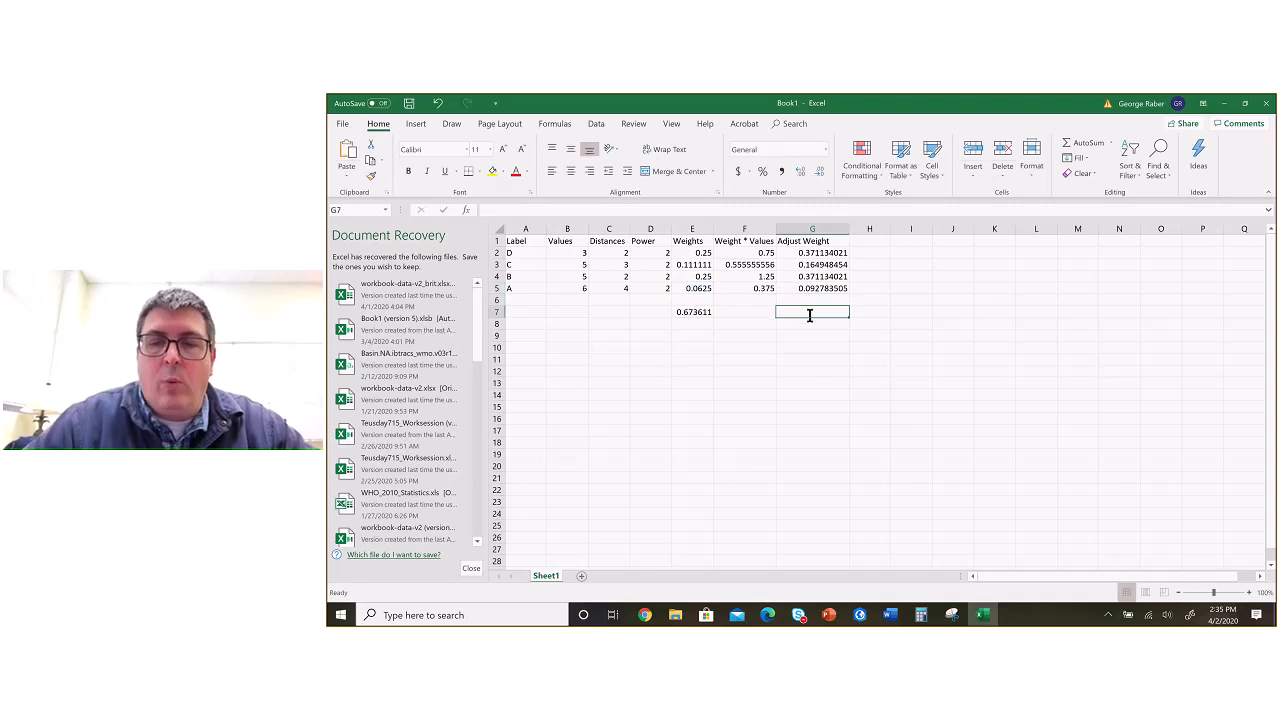
{"action": "type", "text": "=sum("}
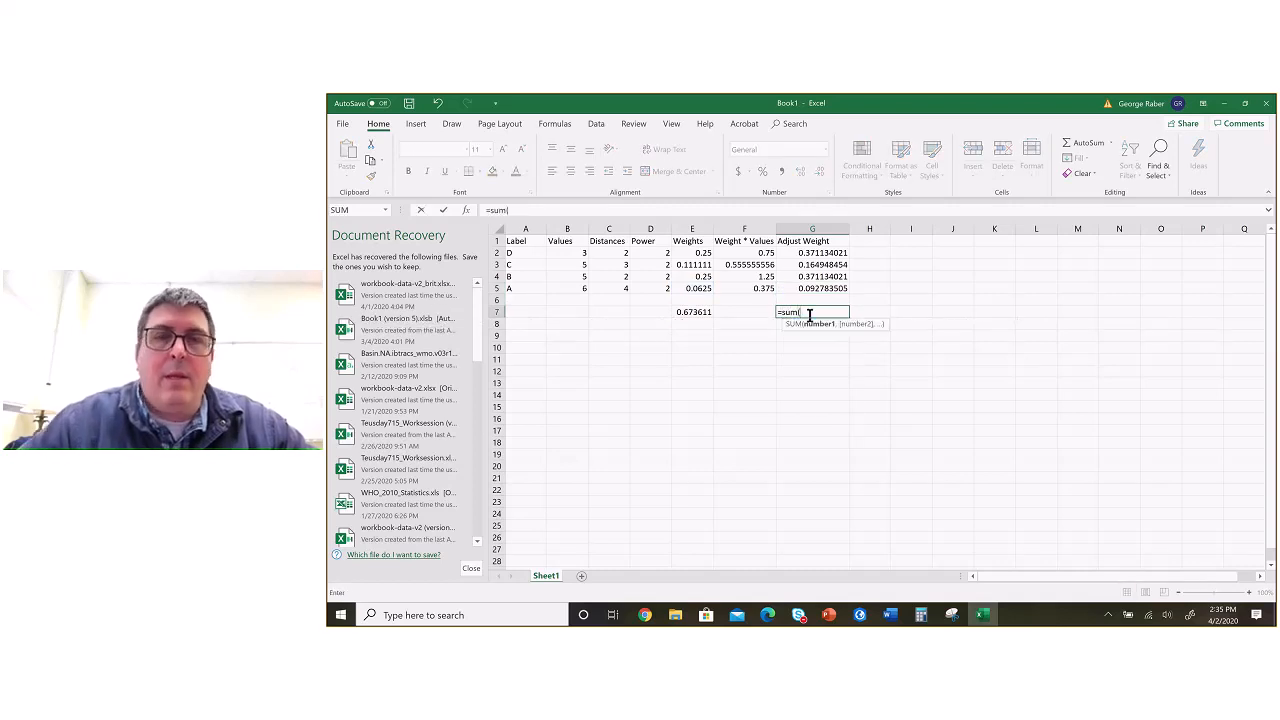
{"action": "left_click_drag", "start_coordinate": [808, 256], "coordinate": [806, 292]}
{"action": "key", "text": "Return"}
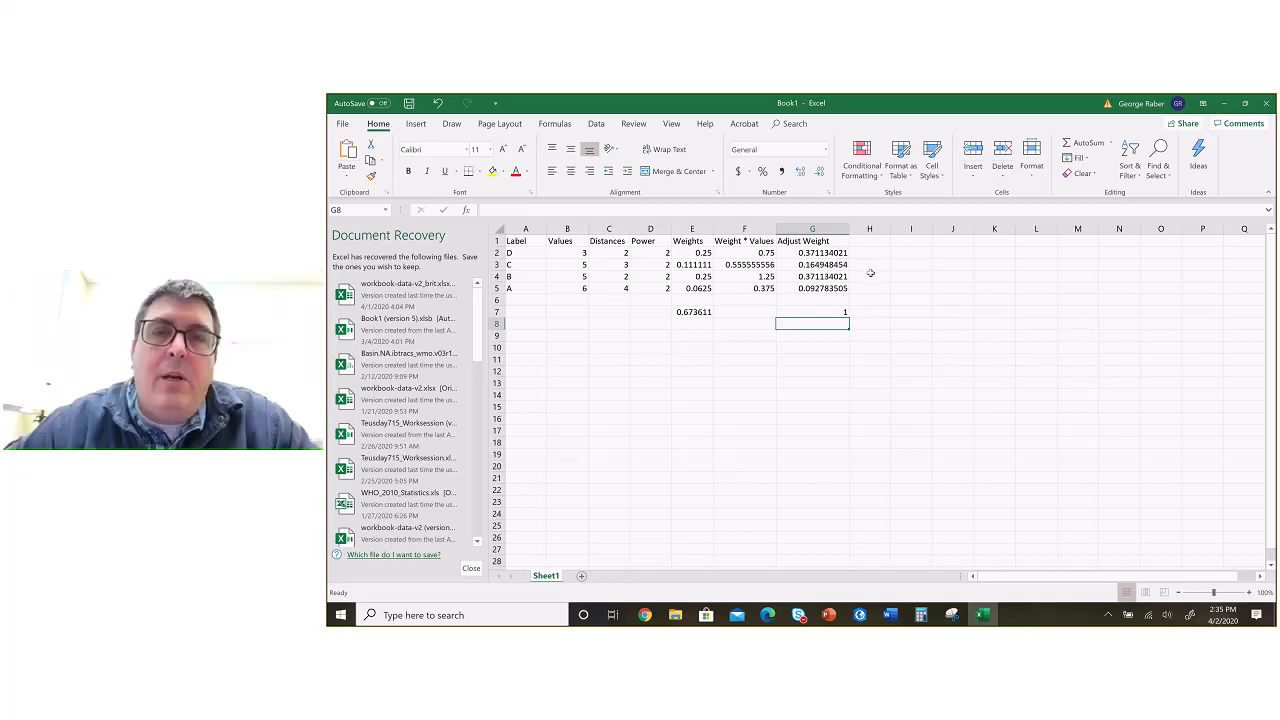
Step: Inspect the adjusted weight formula in G2 and switch to PowerPoint to compare the IDW examples on slides 70 and 69
{"action": "left_click", "coordinate": [813, 252]}
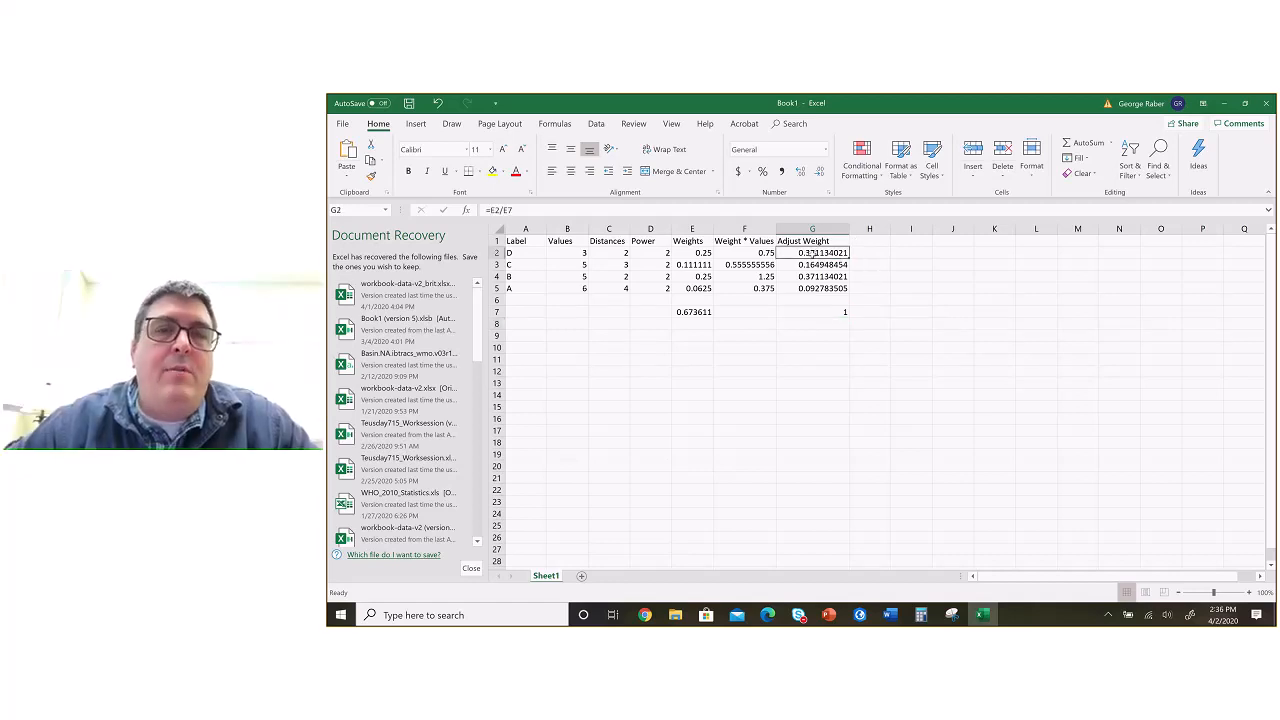
{"action": "key", "text": "alt+Tab"}
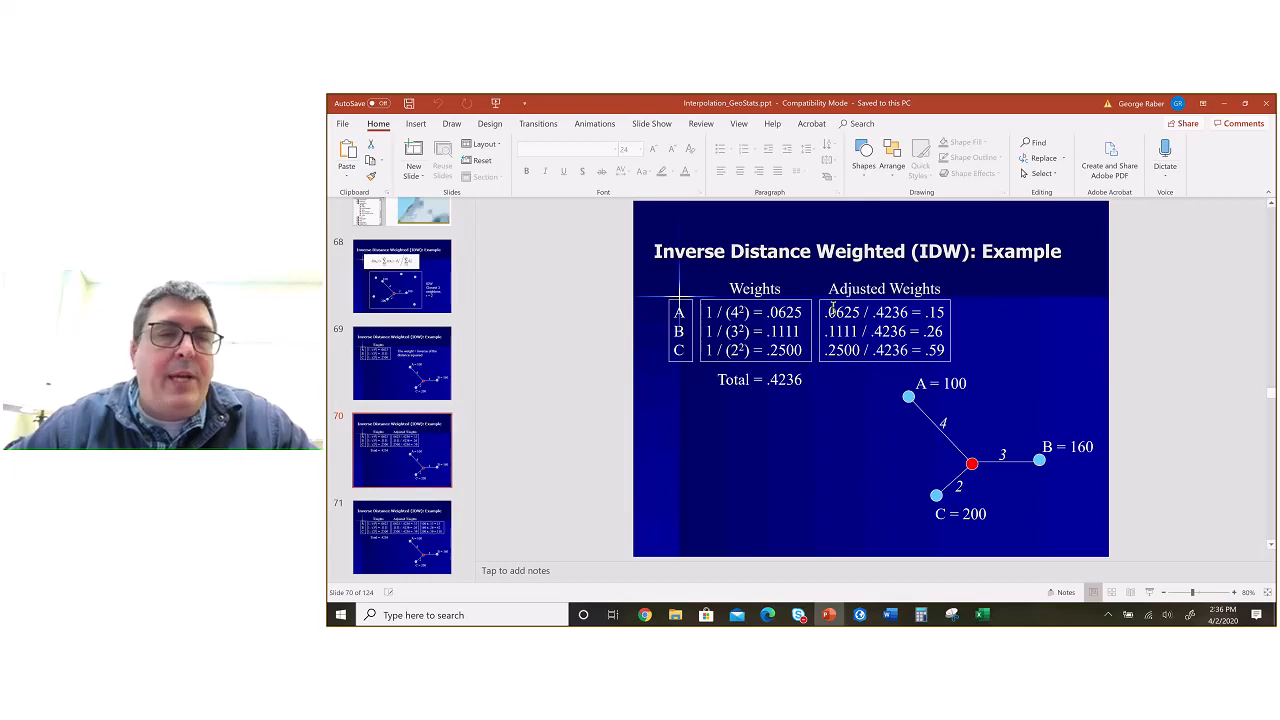
{"action": "left_click", "coordinate": [415, 378]}
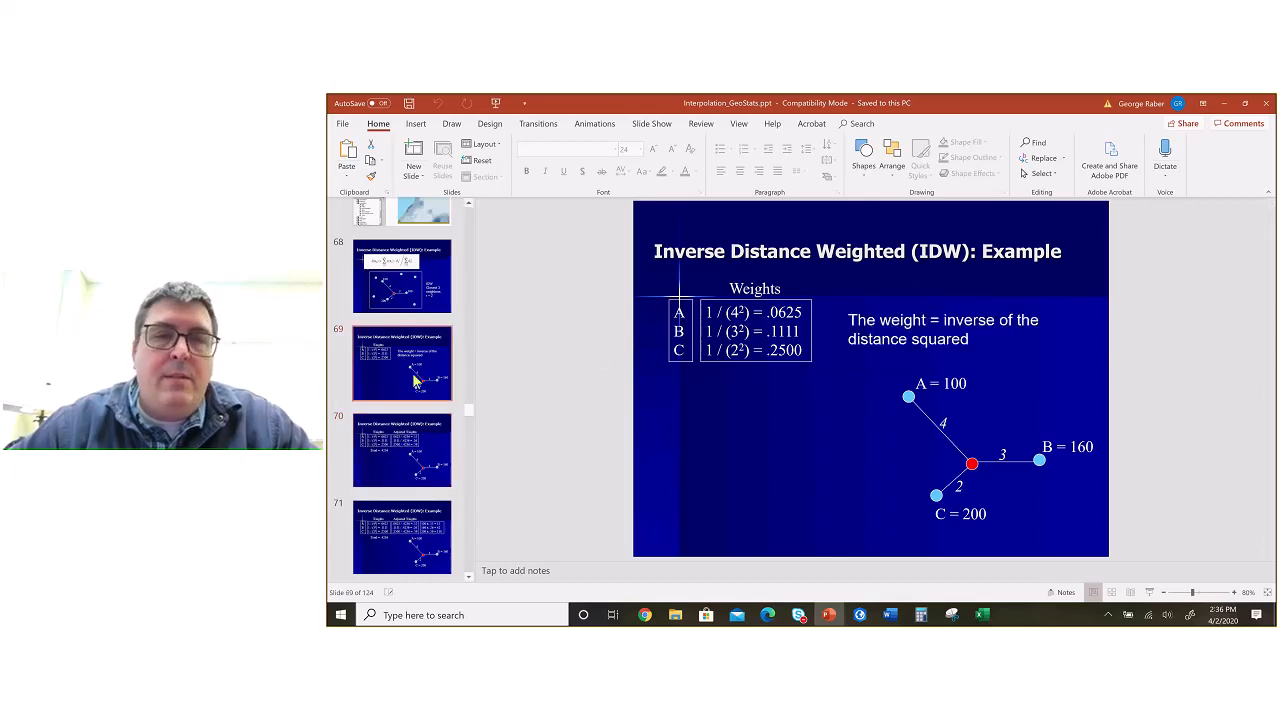
Step: Check the adjusted weight products on slide 71, switch back to Excel and clear the adjusted weight total in G7
{"action": "left_click", "coordinate": [414, 516]}
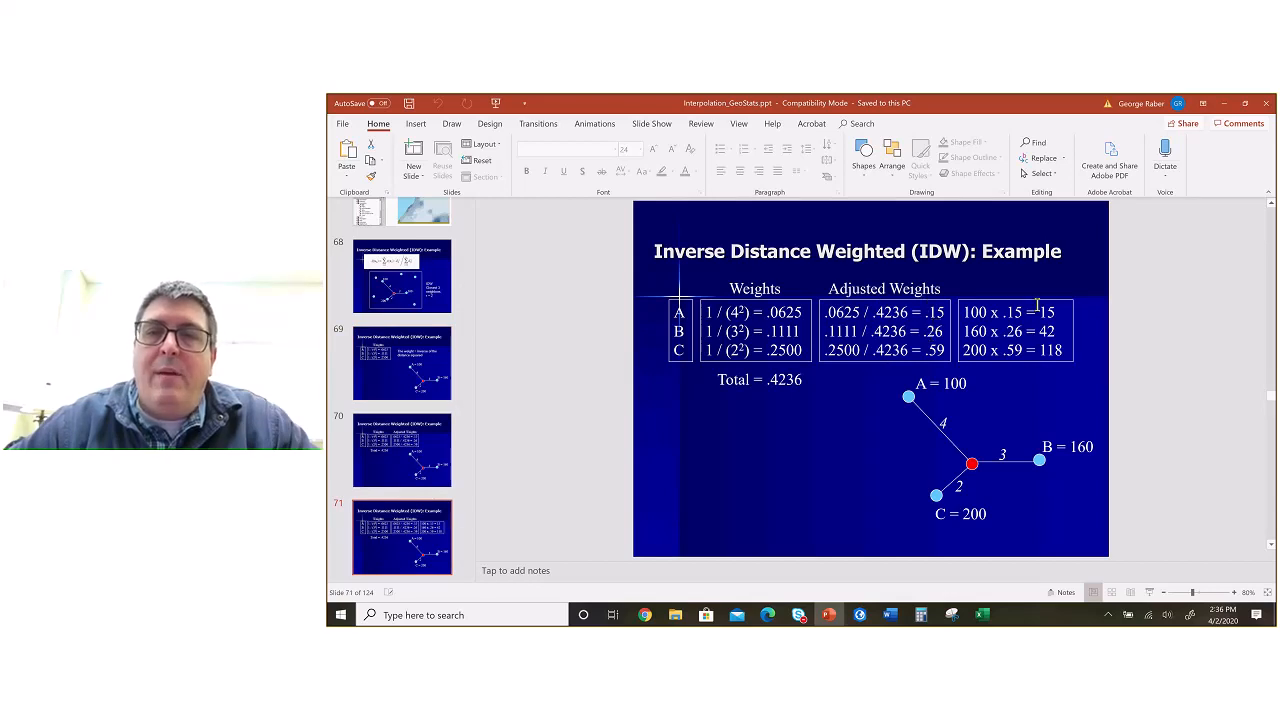
{"action": "key", "text": "alt+Tab"}
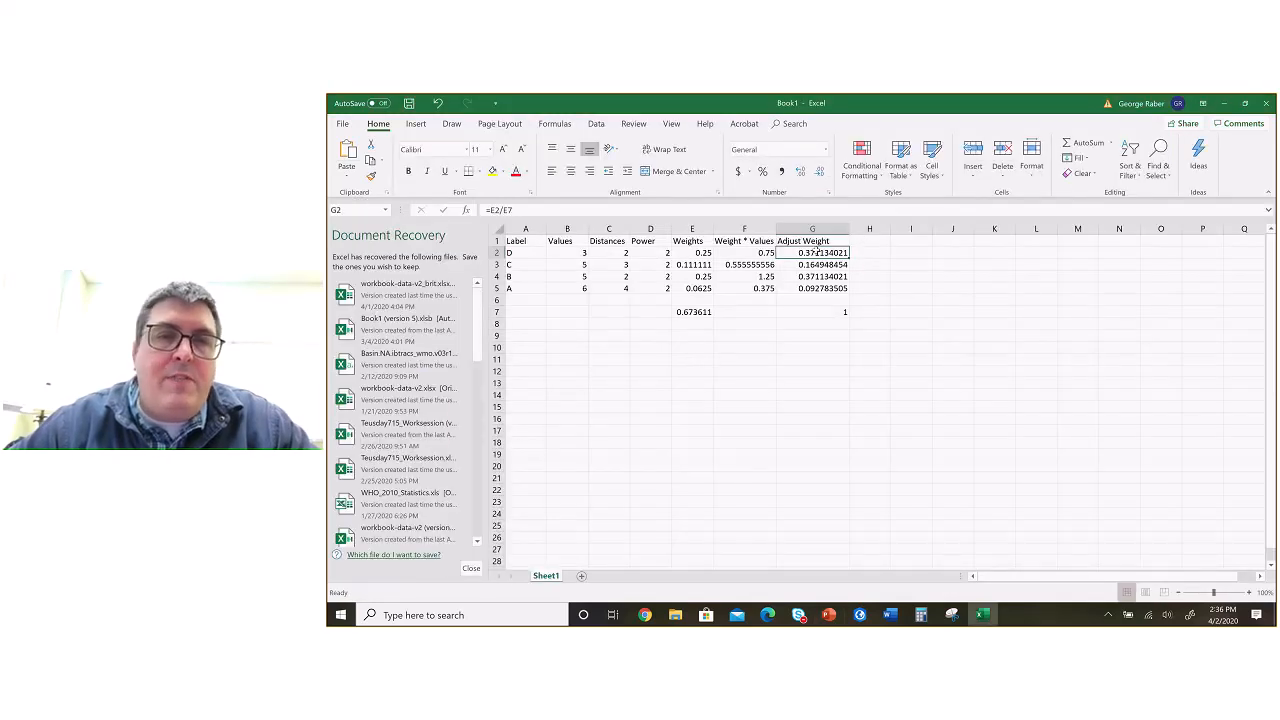
{"action": "left_click", "coordinate": [570, 253]}
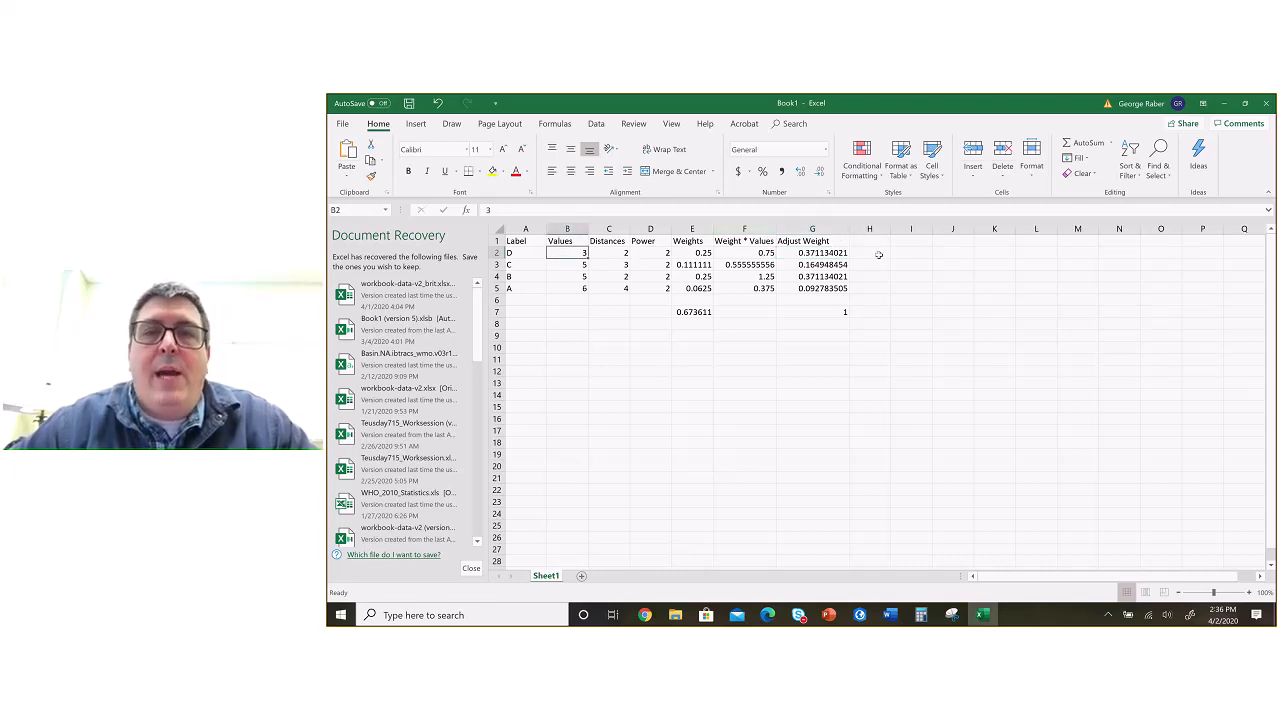
{"action": "left_click", "coordinate": [839, 312]}
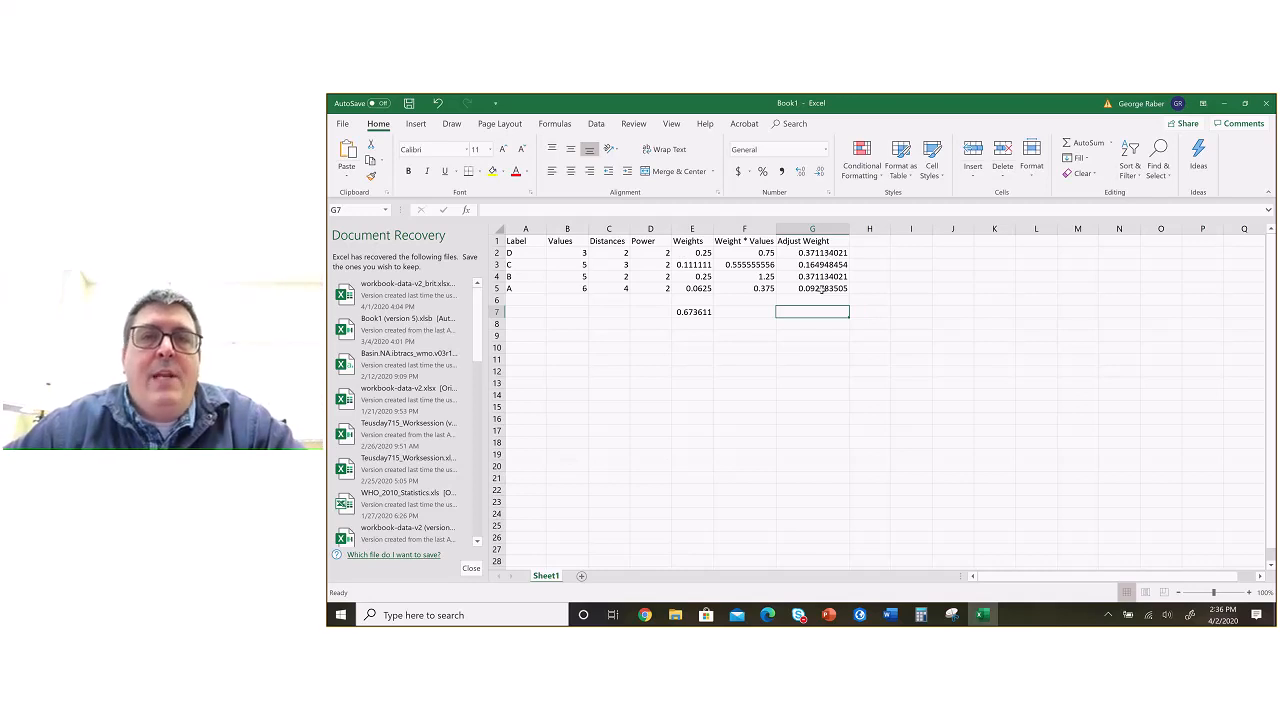
Step: Review the weighted values in F2:F5 and the weight total in E7, and switch to PowerPoint to follow the IDW example on slides 68 to 72
{"action": "left_click_drag", "start_coordinate": [765, 253], "coordinate": [777, 297]}
{"action": "left_click", "coordinate": [692, 315]}
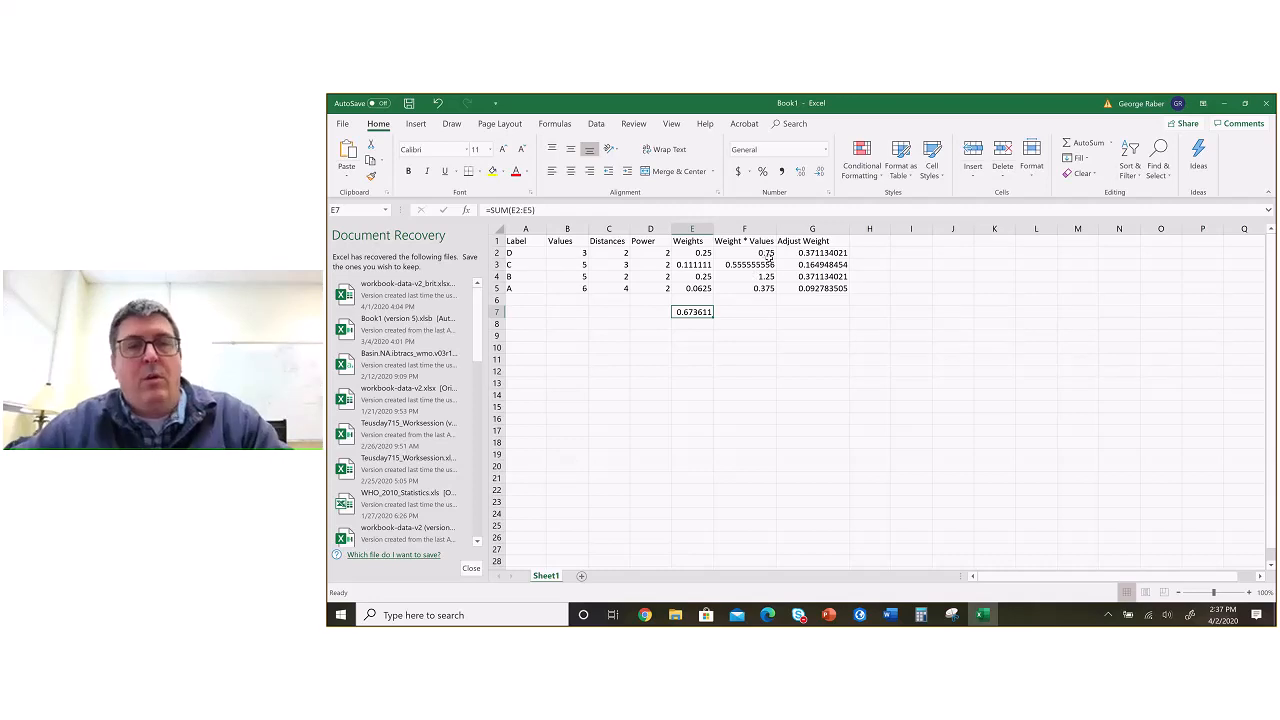
{"action": "key", "text": "alt+Tab"}
{"action": "left_click", "coordinate": [427, 289]}
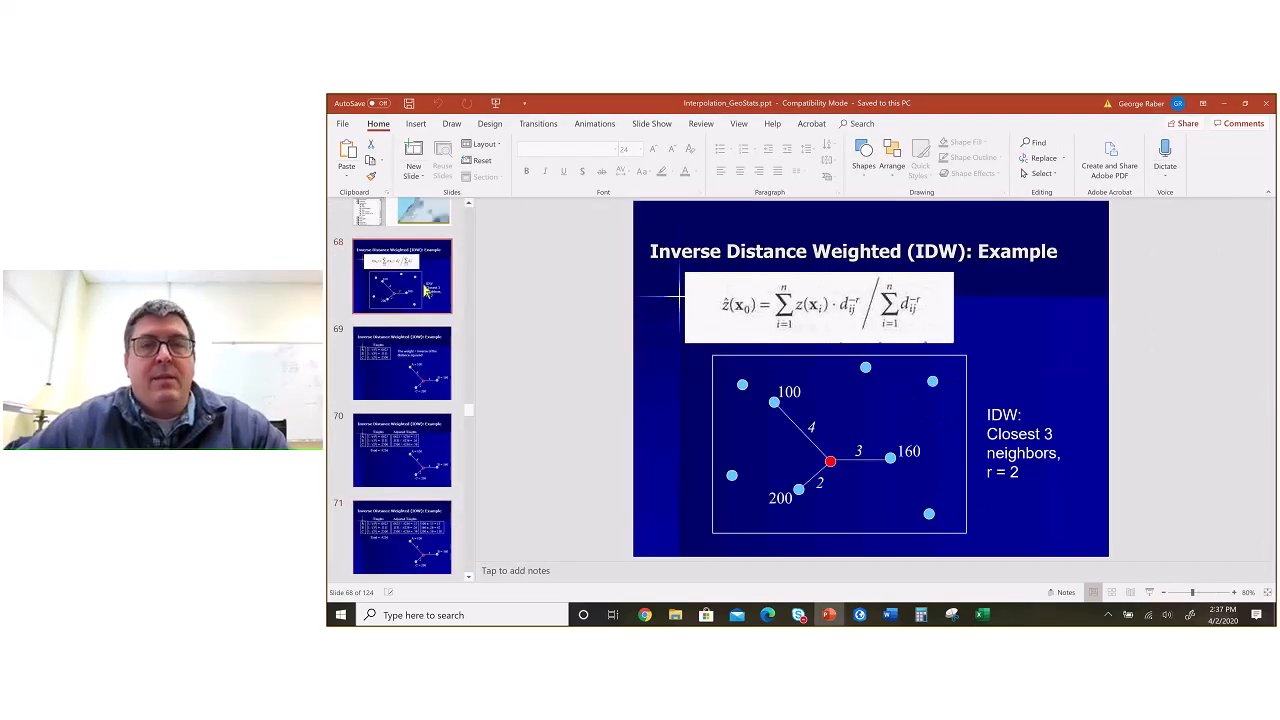
{"action": "key", "text": "Down"}
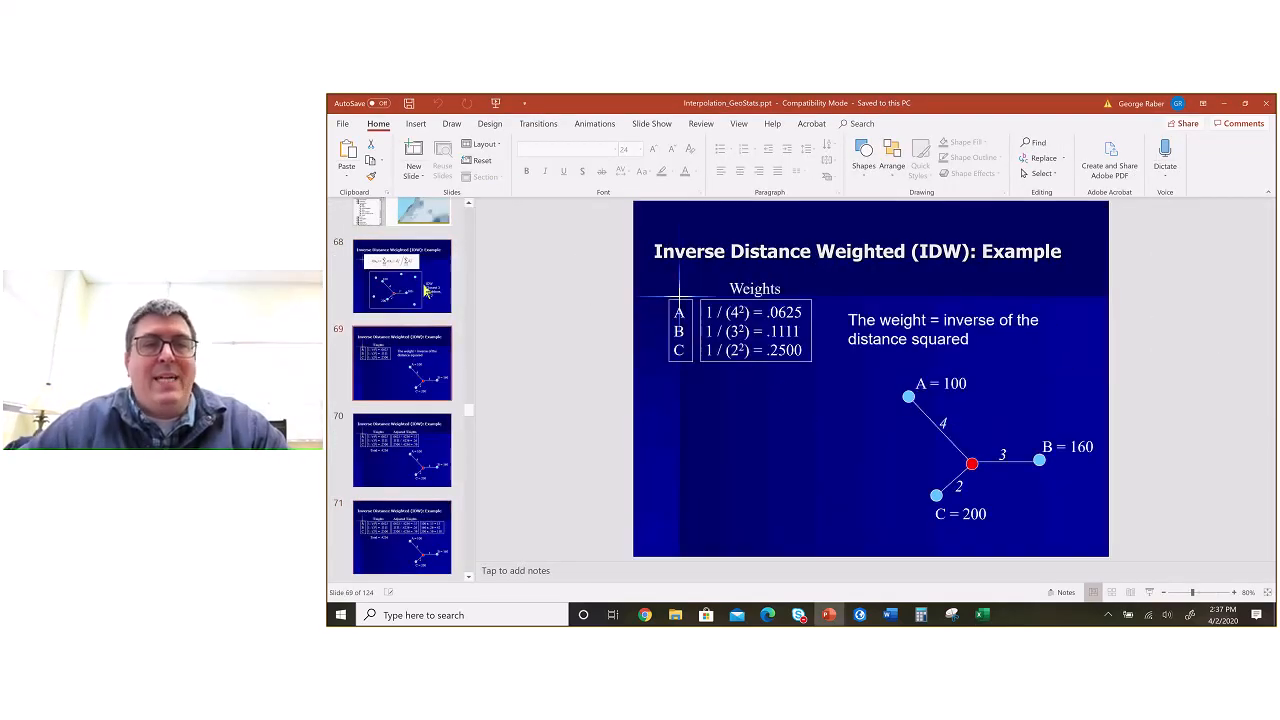
{"action": "key", "text": "Down"}
{"action": "key", "text": "Down"}
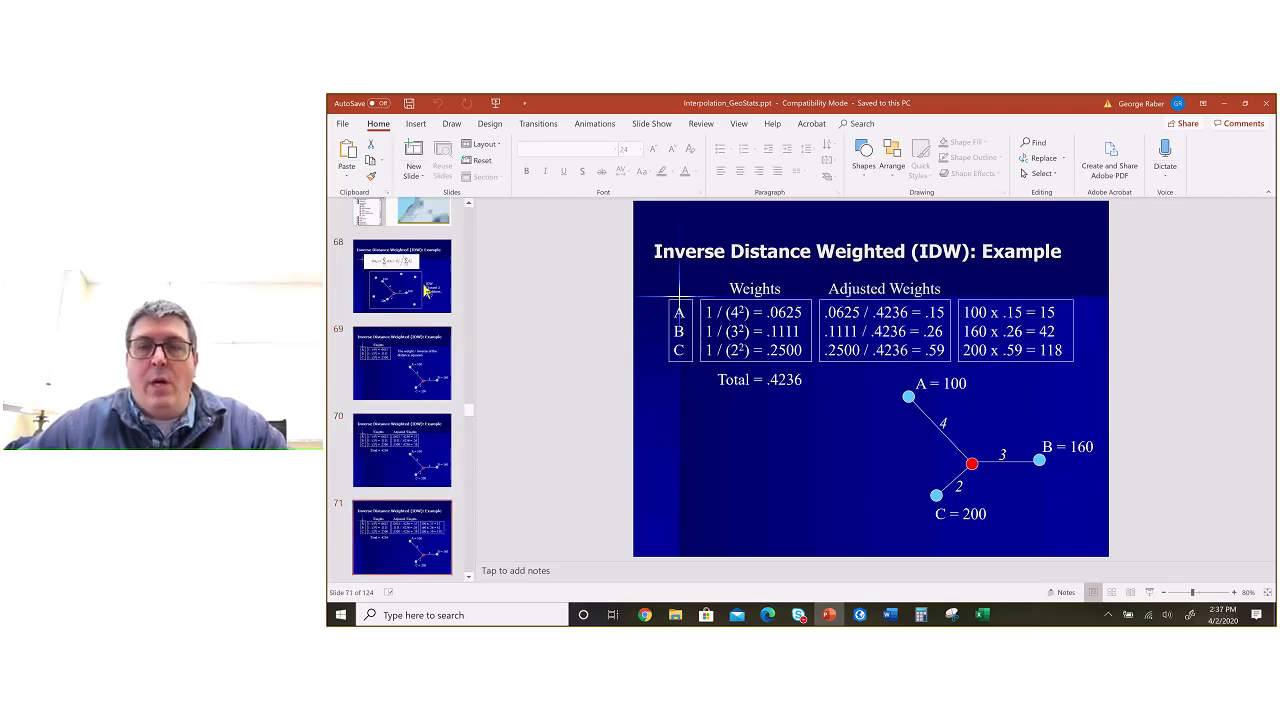
{"action": "key", "text": "Down"}
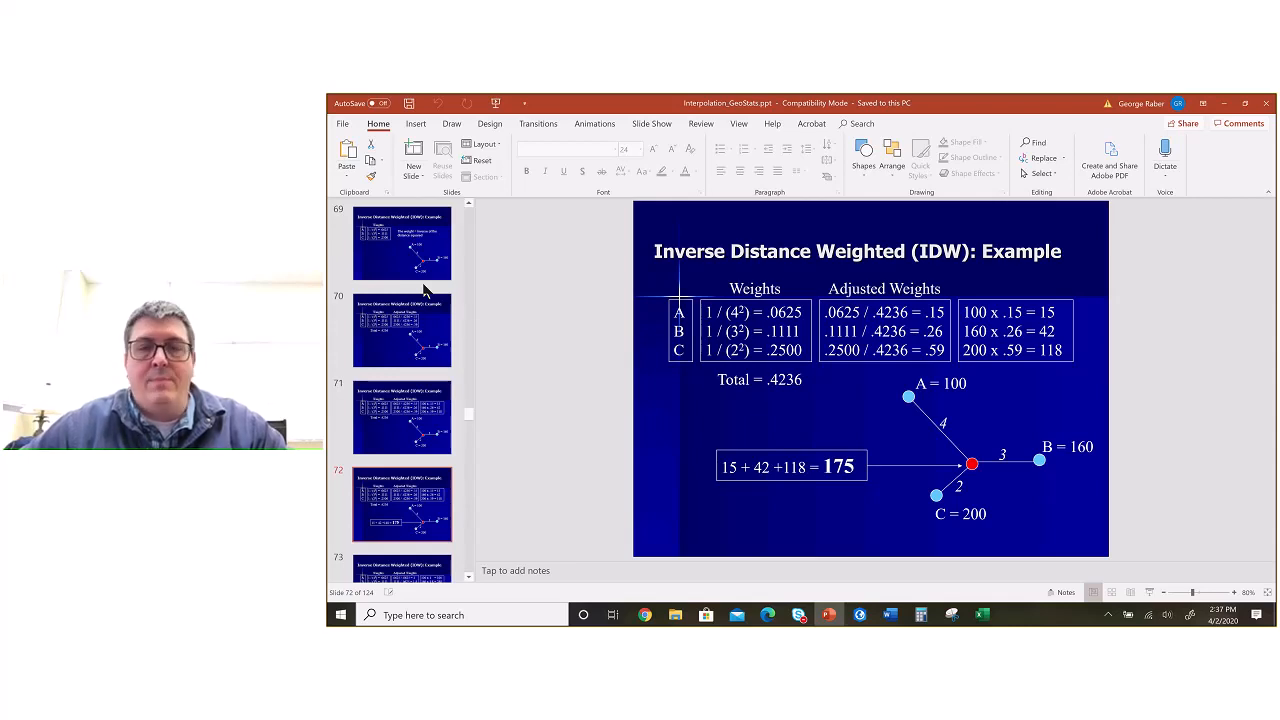
Step: Examine the alternative IDW calculations on slides 73 and 74, stopping at the Weights * Value method on slide 74
{"action": "key", "text": "Down"}
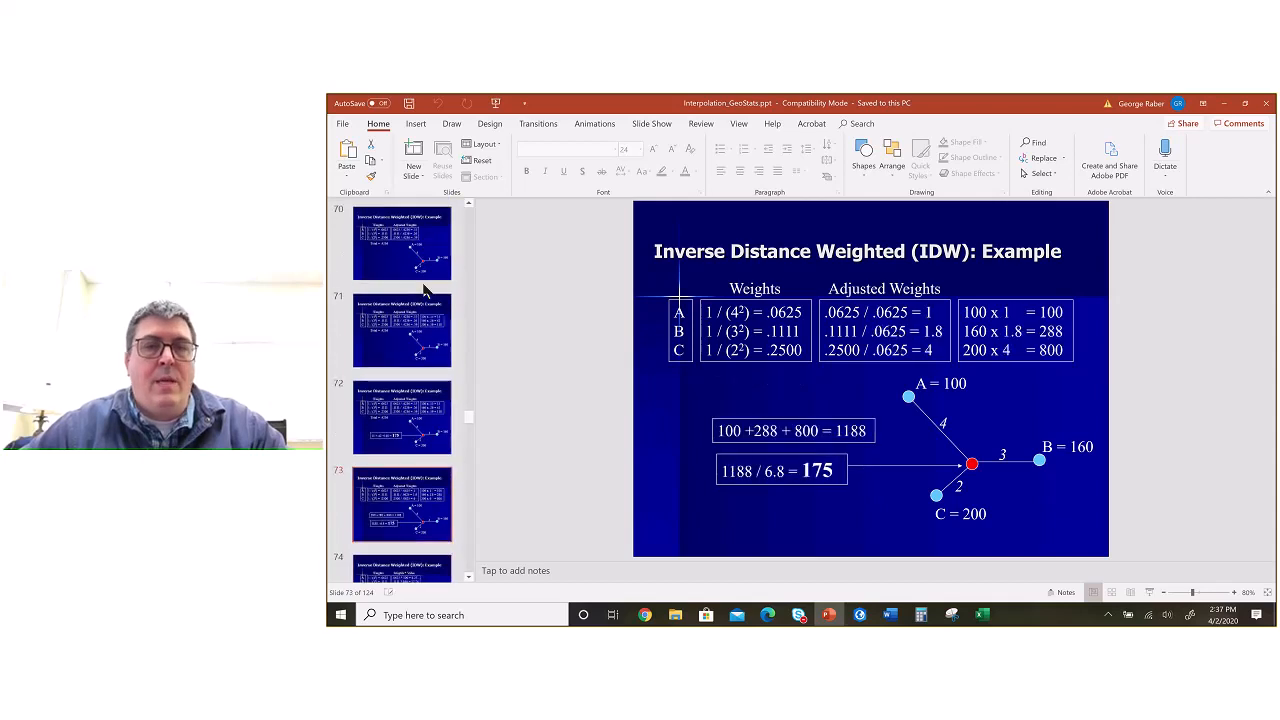
{"action": "key", "text": "Down"}
{"action": "key", "text": "Down"}
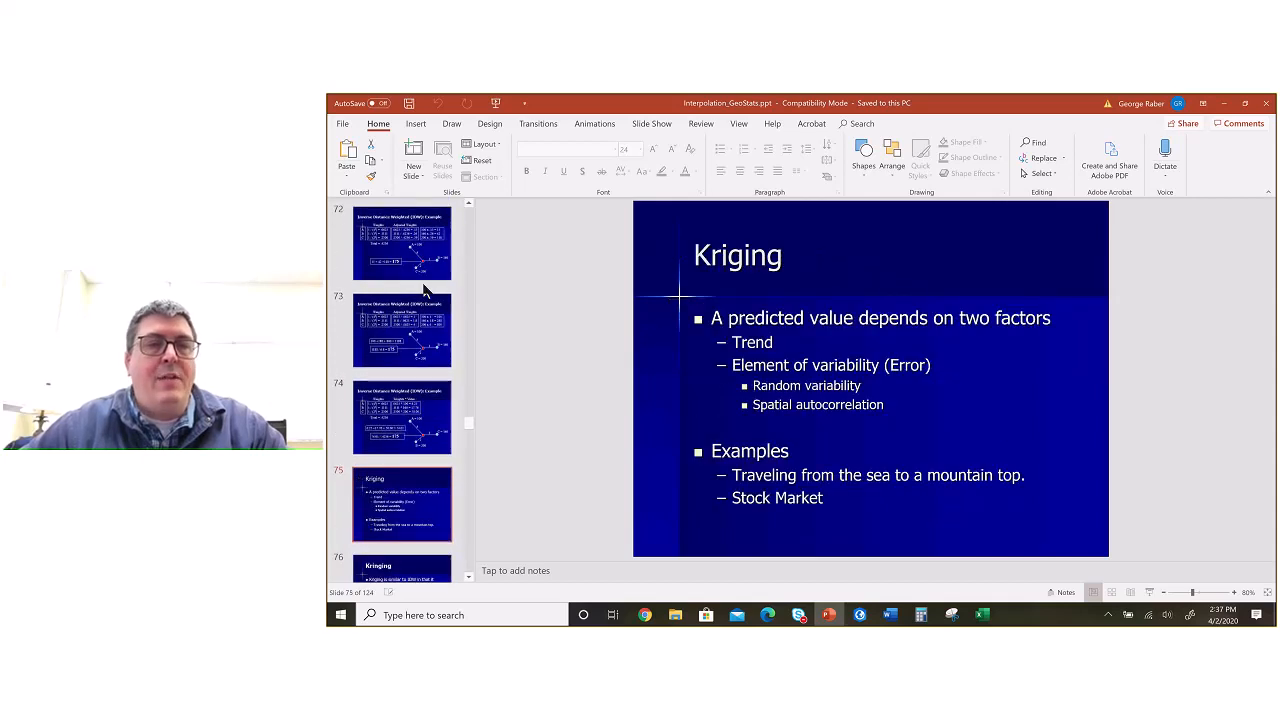
{"action": "key", "text": "Up"}
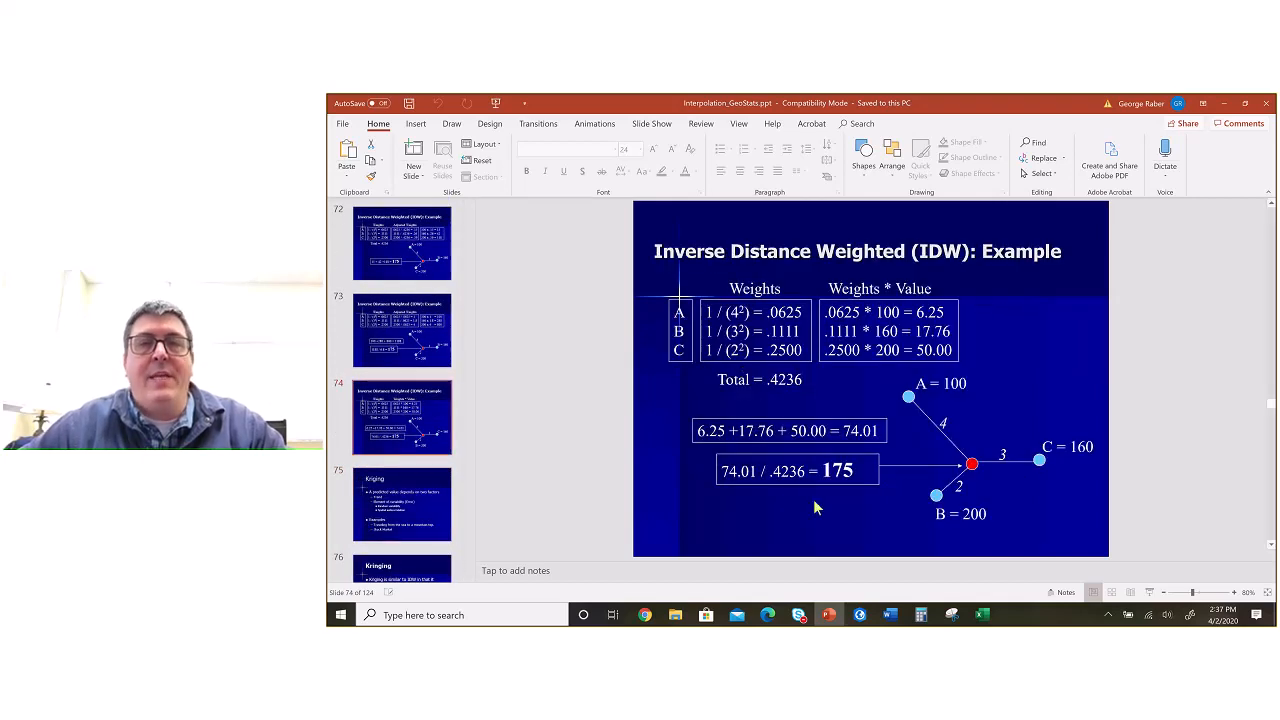
{"action": "key", "text": "alt+Tab"}
{"action": "key", "text": "alt+Tab"}
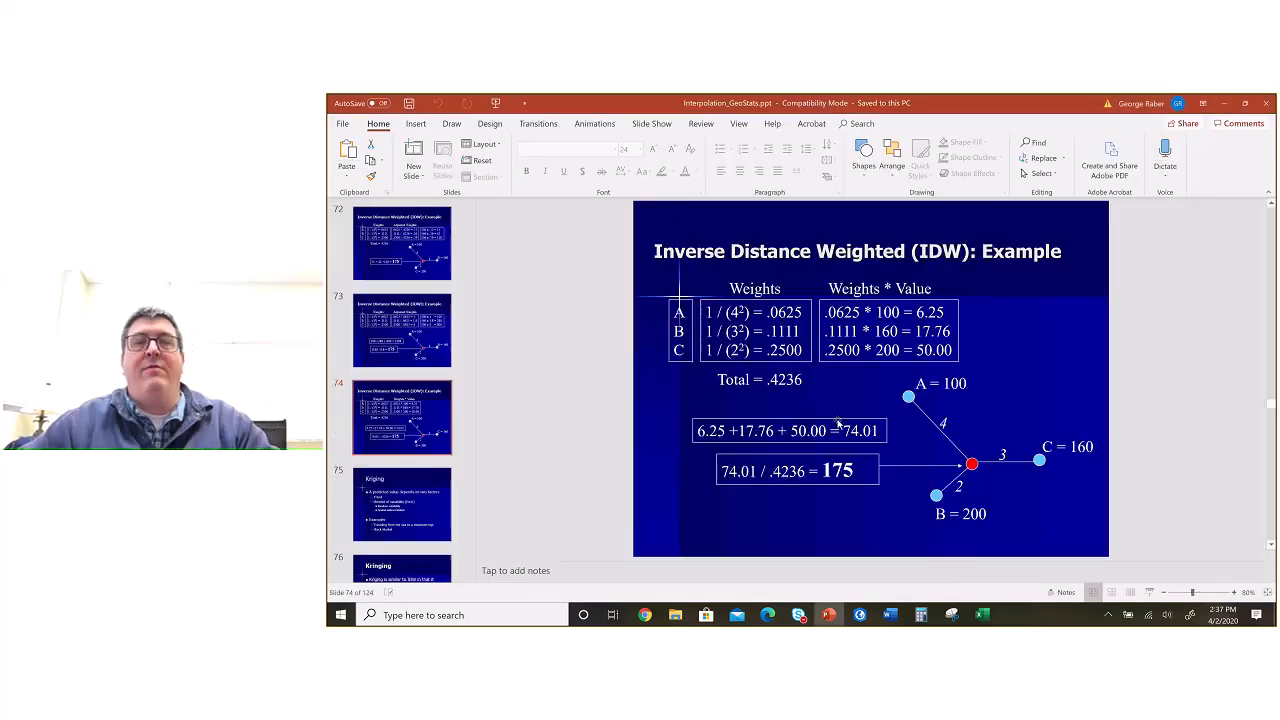